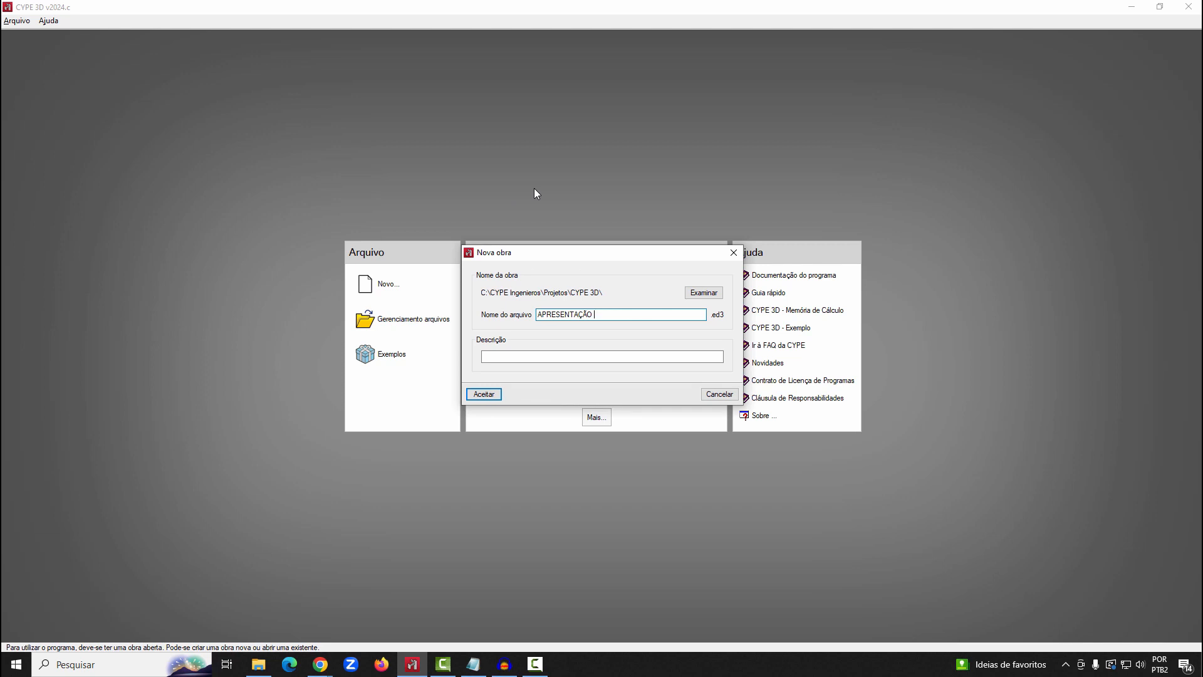
# Create a new job file named APRESENTAÇÃO 3 as an empty job (Obra vazia), without automatic IFC introduction
pyautogui.write('3')
pyautogui.click(483, 394)
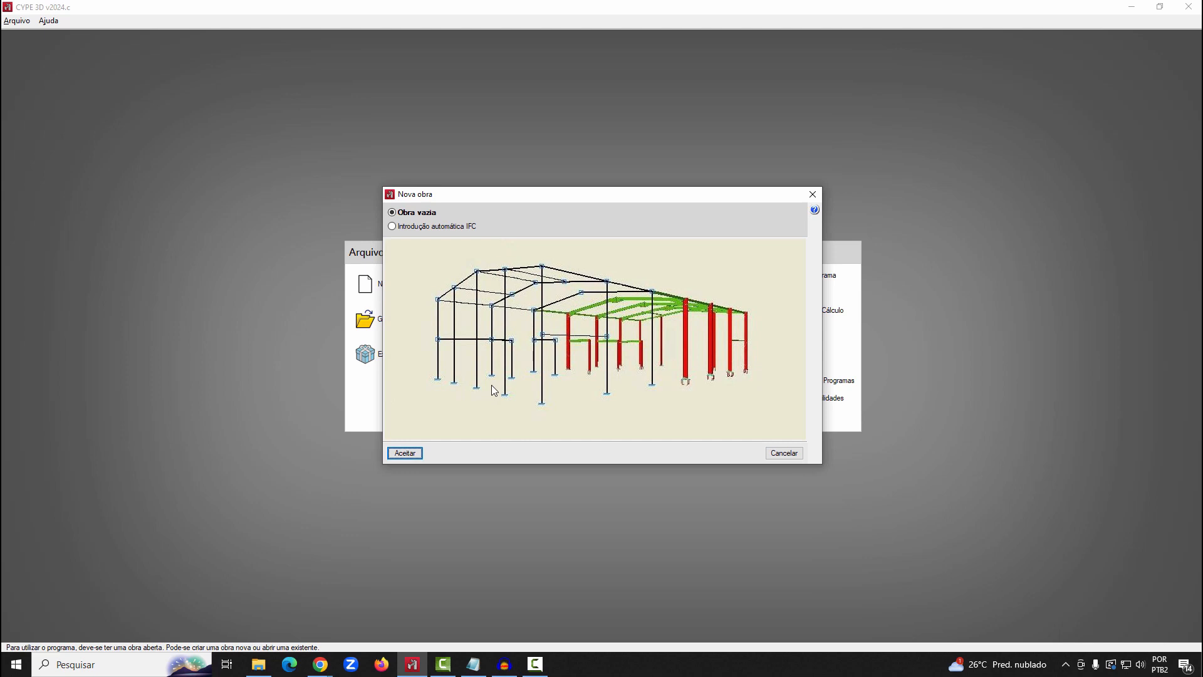
pyautogui.click(435, 226)
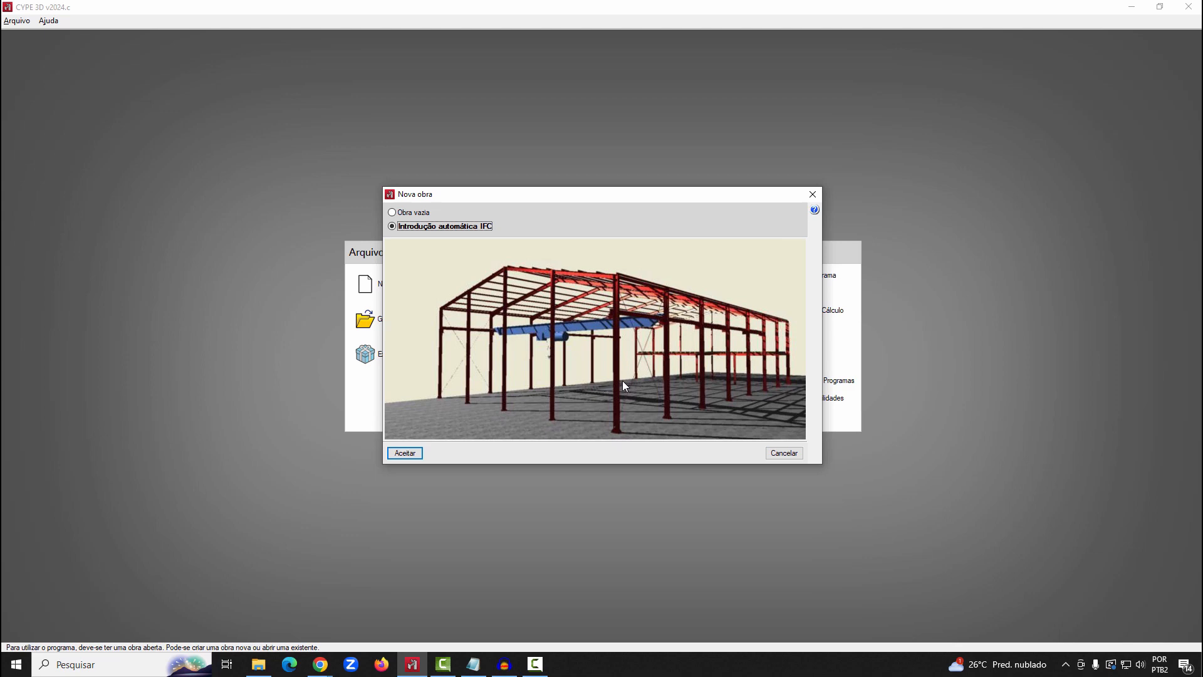
pyautogui.press('ctrl')
pyautogui.press('ctrl')
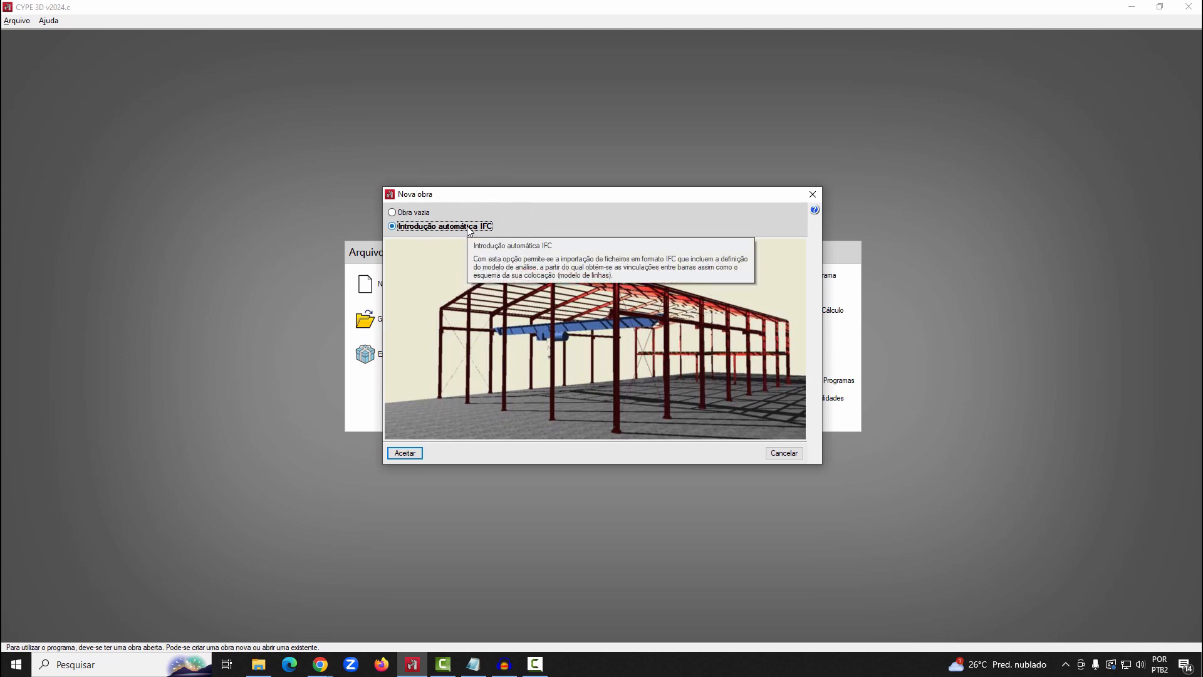
pyautogui.click(415, 214)
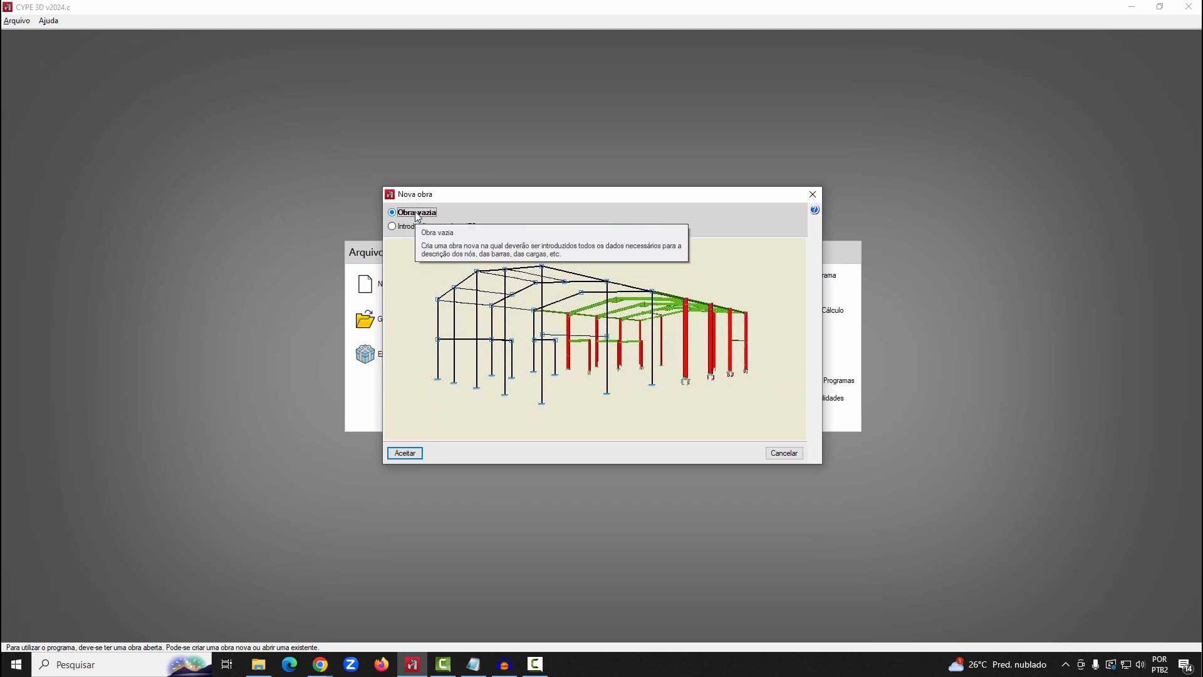
pyautogui.press('ctrl')
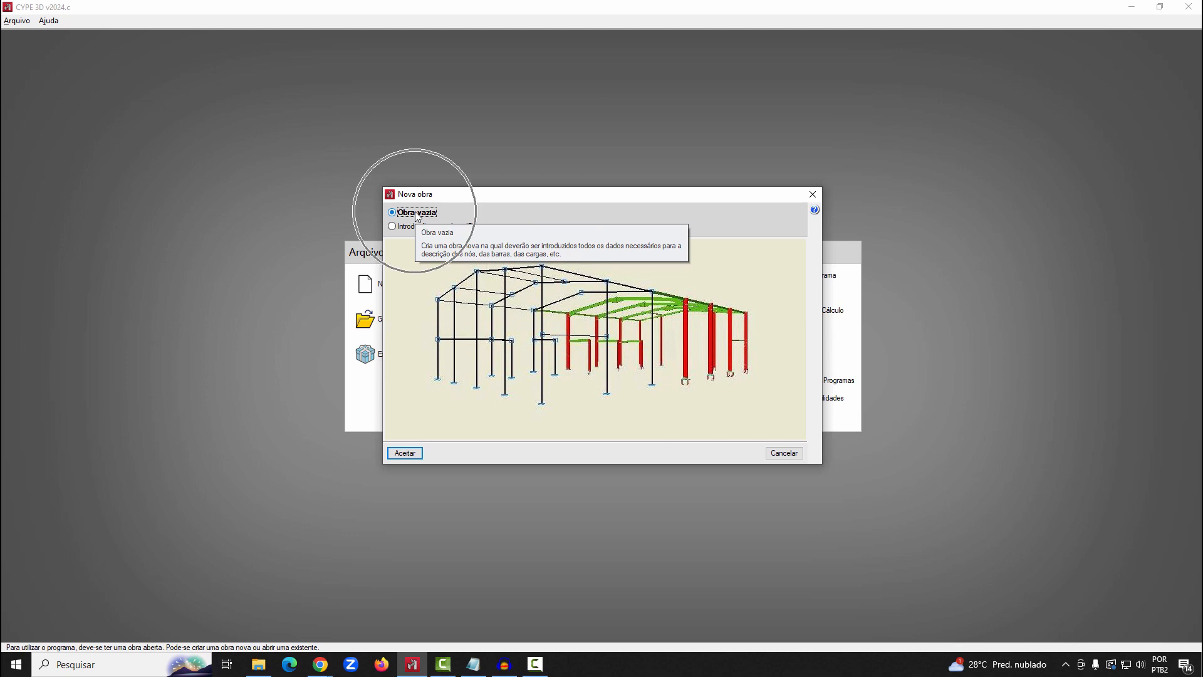
pyautogui.click(416, 454)
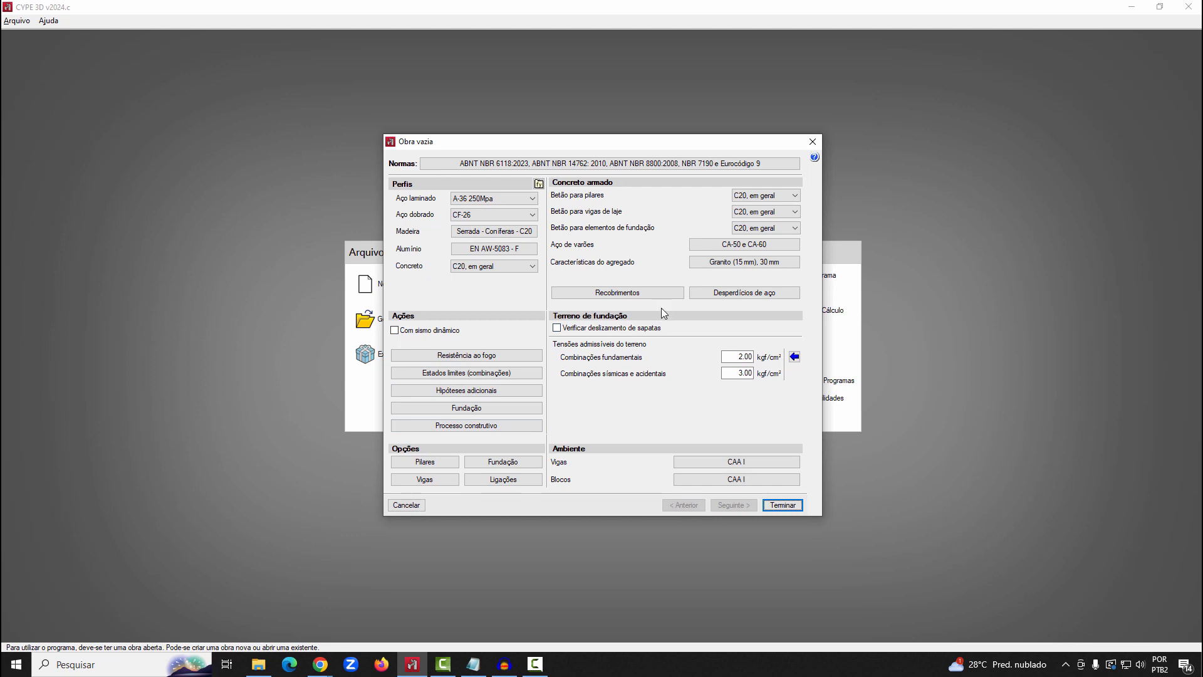
# Confirm the design standards with ABNT NBR 6118:2023 for concrete and ABNT NBR 14762: 2010 for cold-formed steel, and choose the residential buildings use category
pyautogui.click(628, 165)
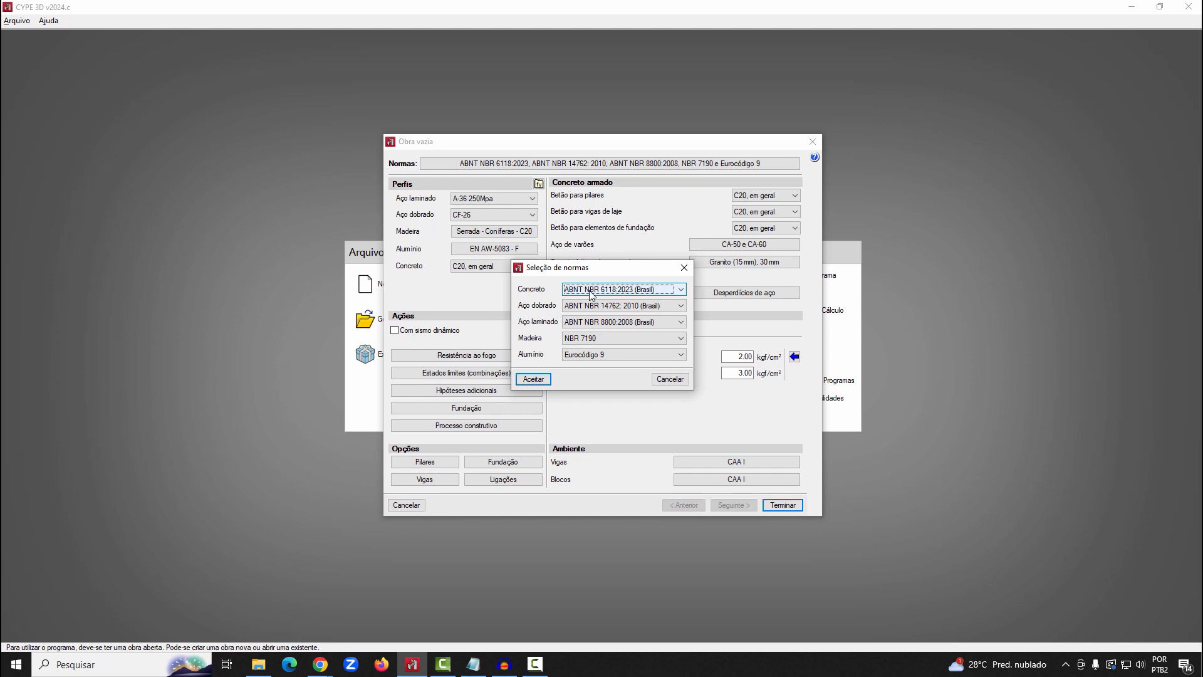
pyautogui.click(592, 294)
pyautogui.click(592, 294)
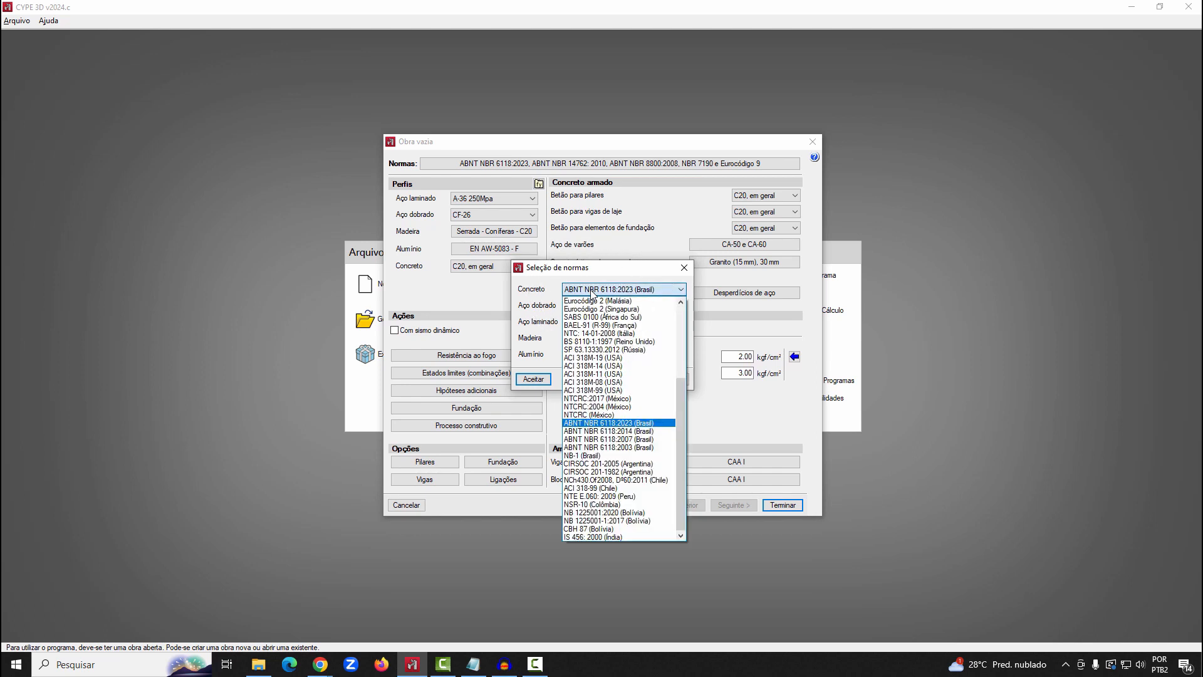
pyautogui.click(589, 424)
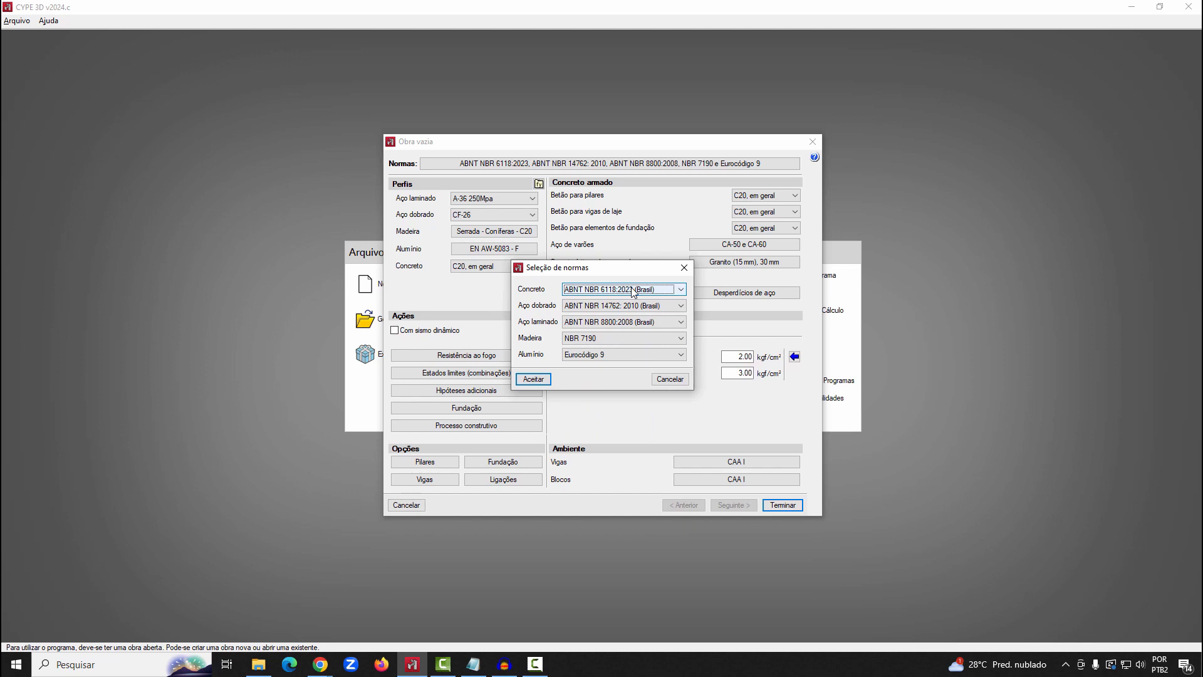
pyautogui.click(644, 307)
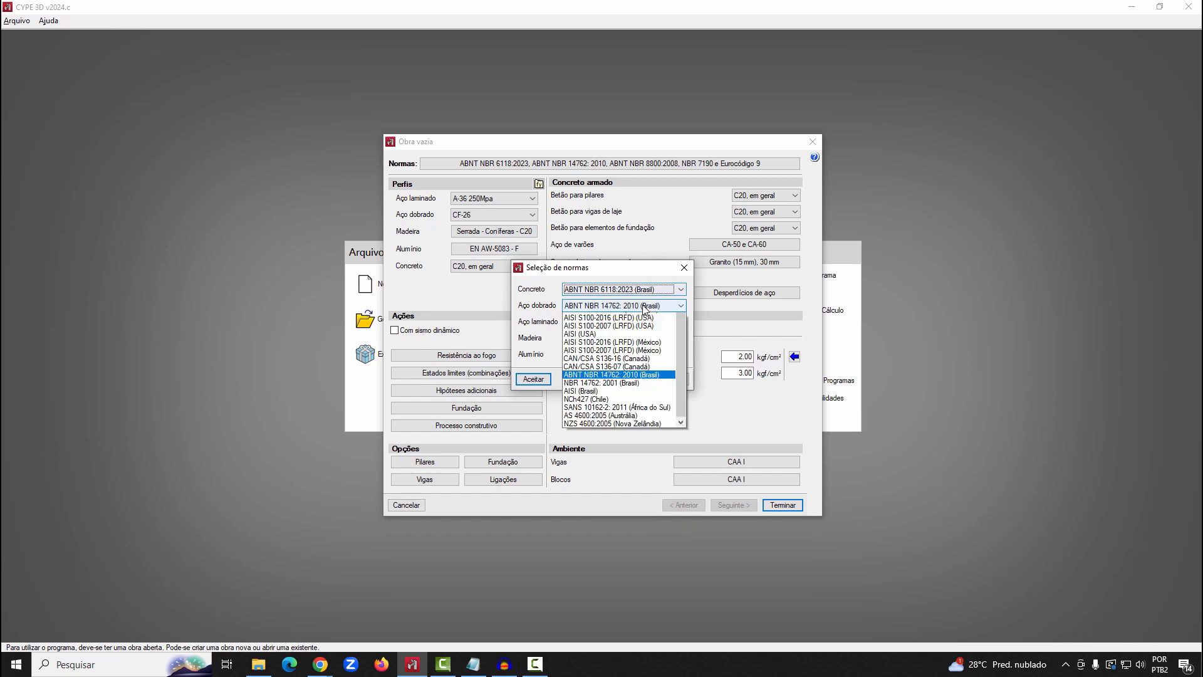
pyautogui.click(666, 504)
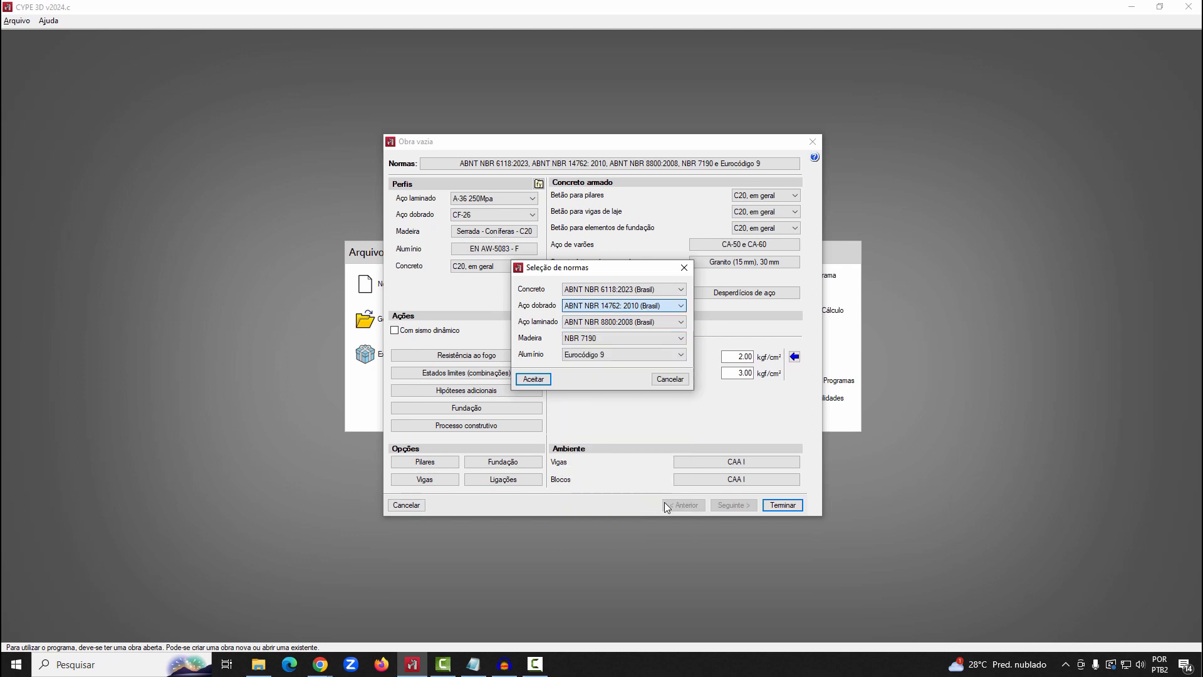
pyautogui.click(592, 338)
pyautogui.click(592, 339)
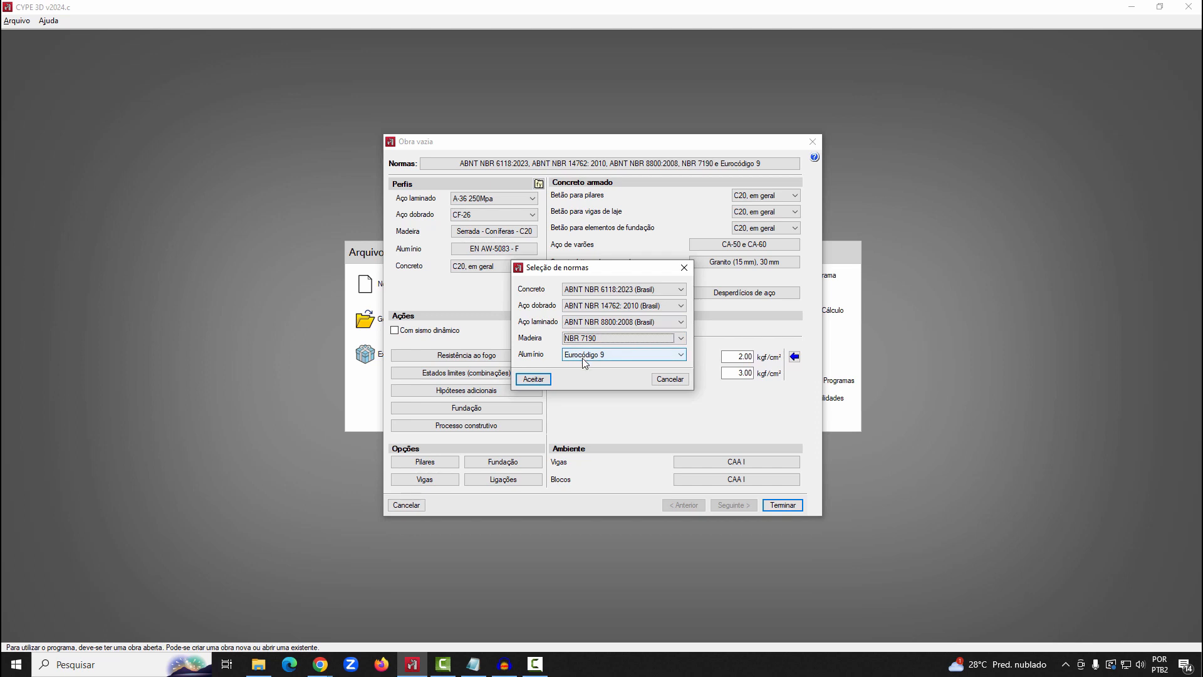
pyautogui.click(535, 380)
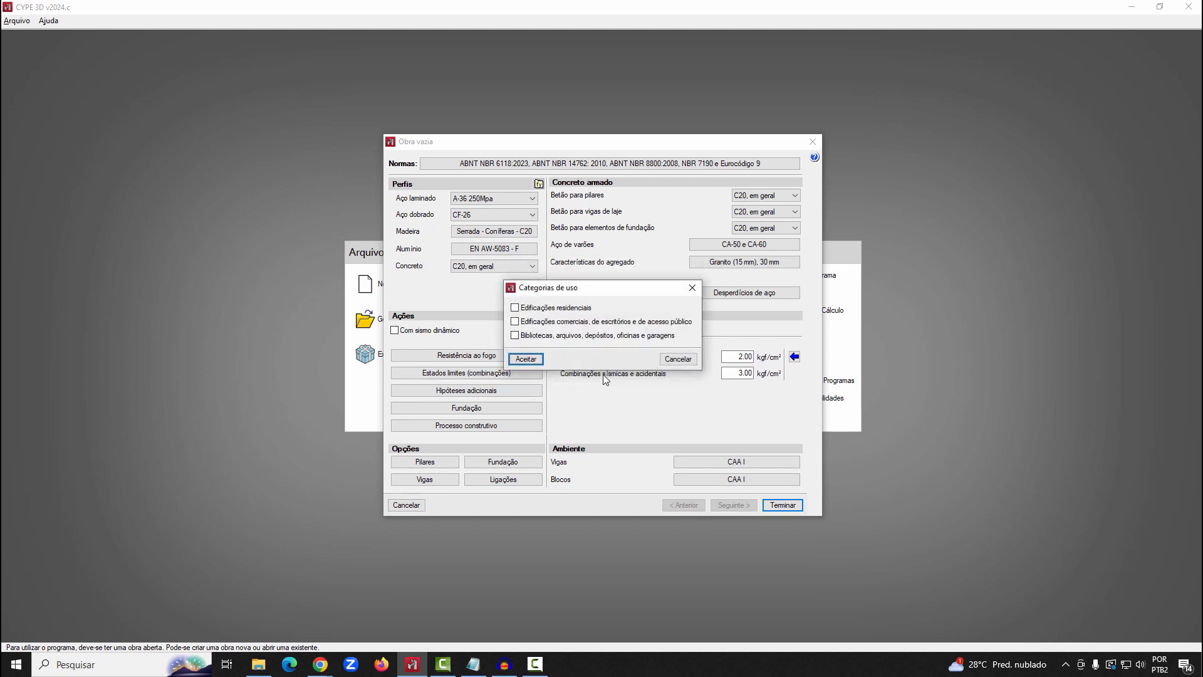
pyautogui.click(526, 308)
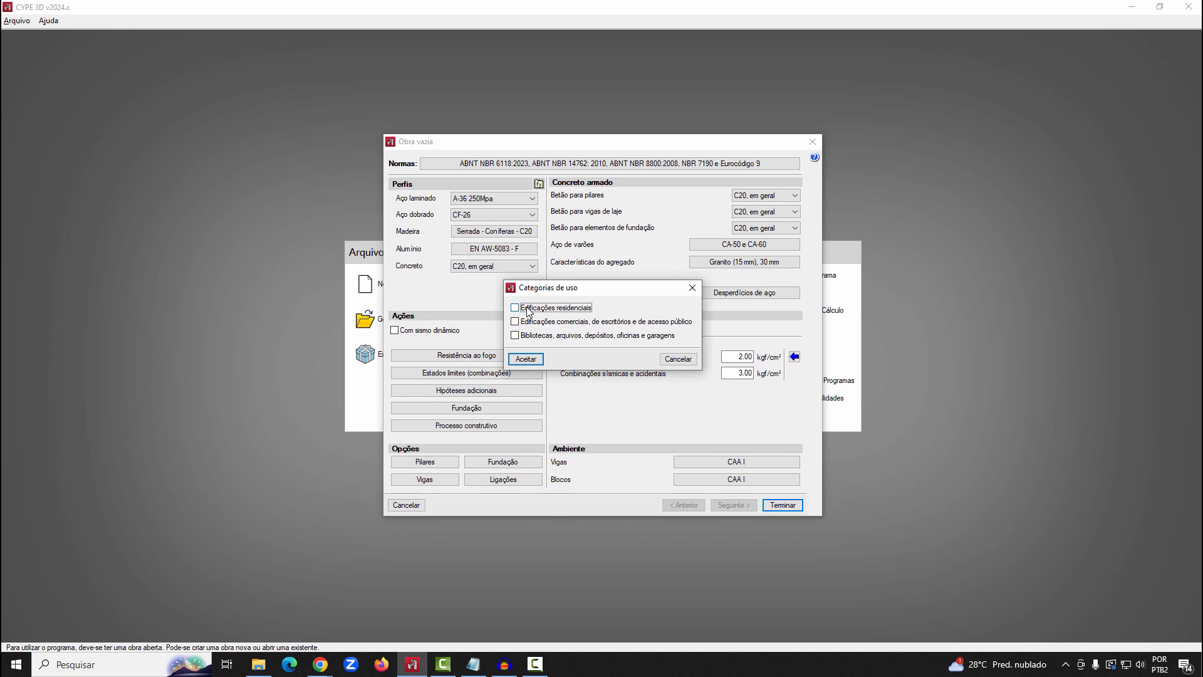
pyautogui.click(526, 359)
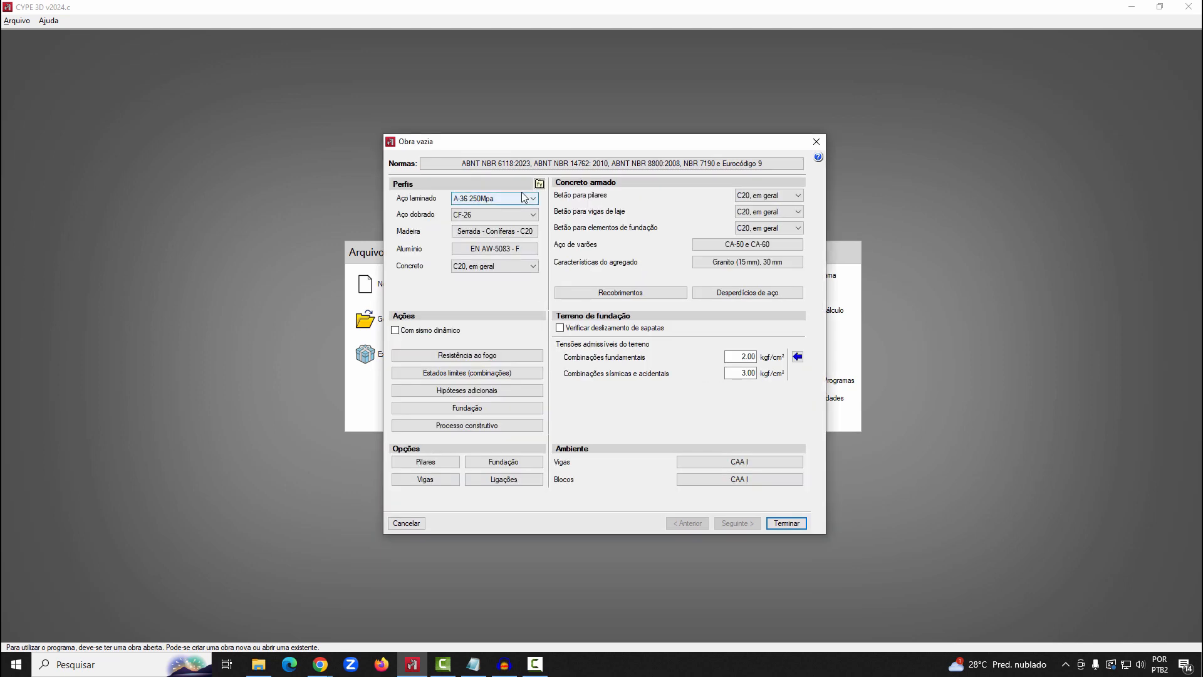
# Set the profile materials to A-36 250MPa for rolled steel and A-36 for cold-formed steel
pyautogui.click(539, 184)
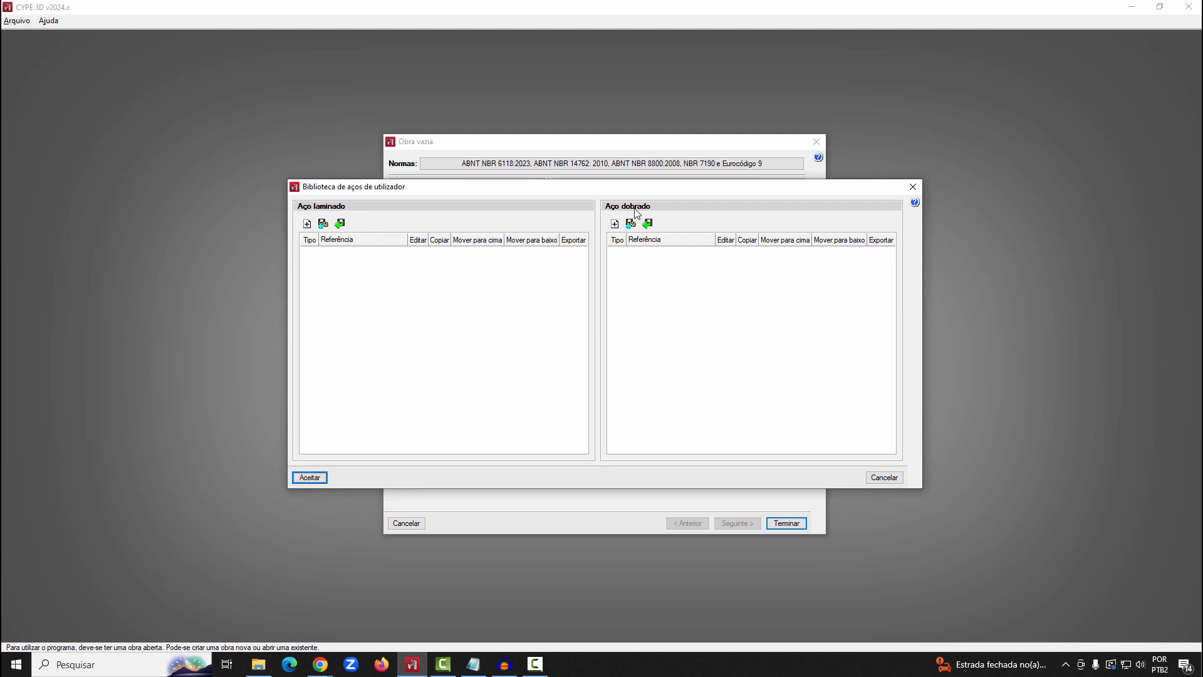
pyautogui.click(884, 477)
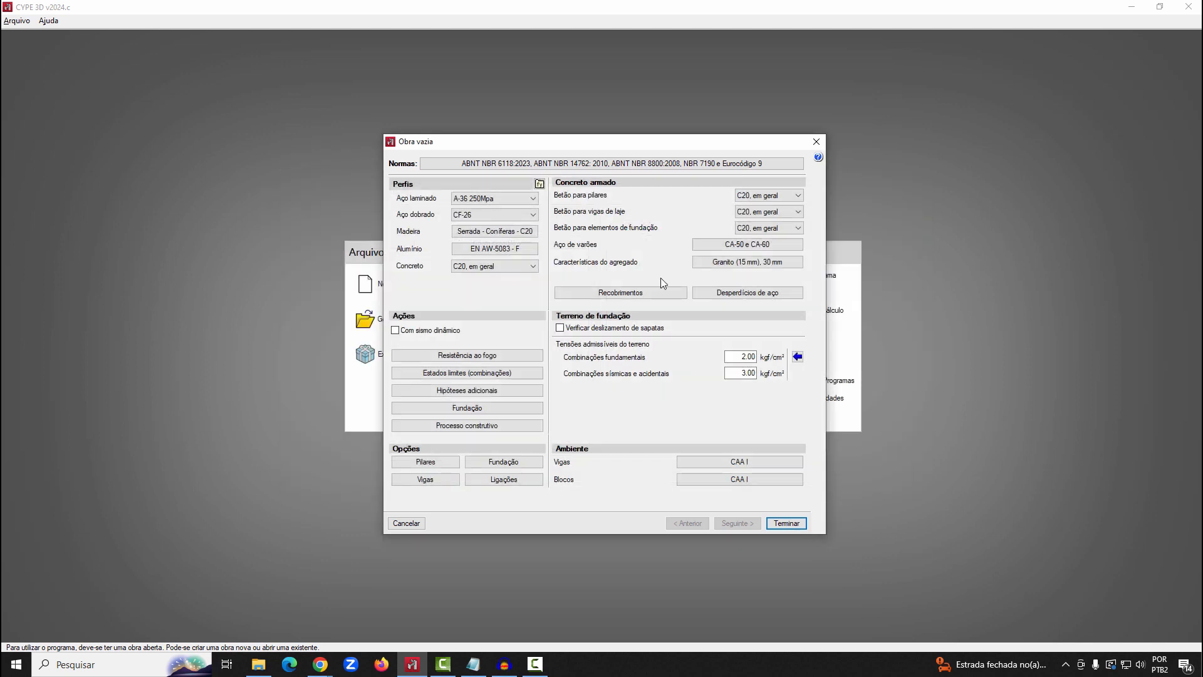
pyautogui.click(498, 198)
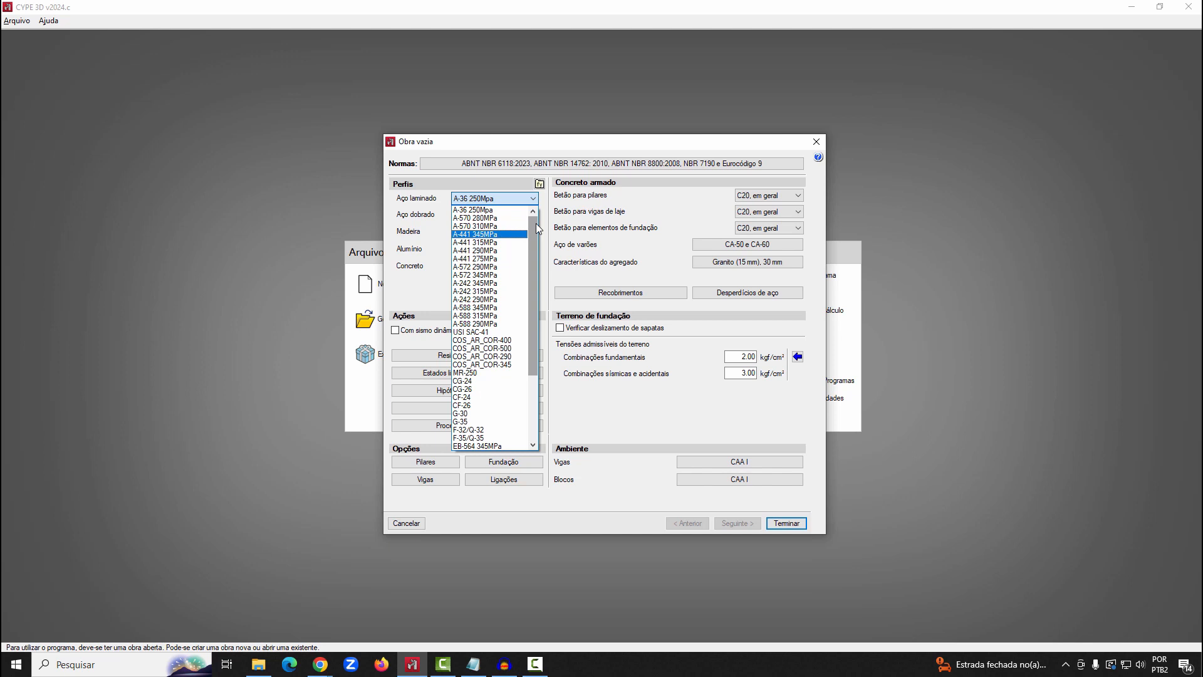
pyautogui.click(481, 212)
pyautogui.click(481, 213)
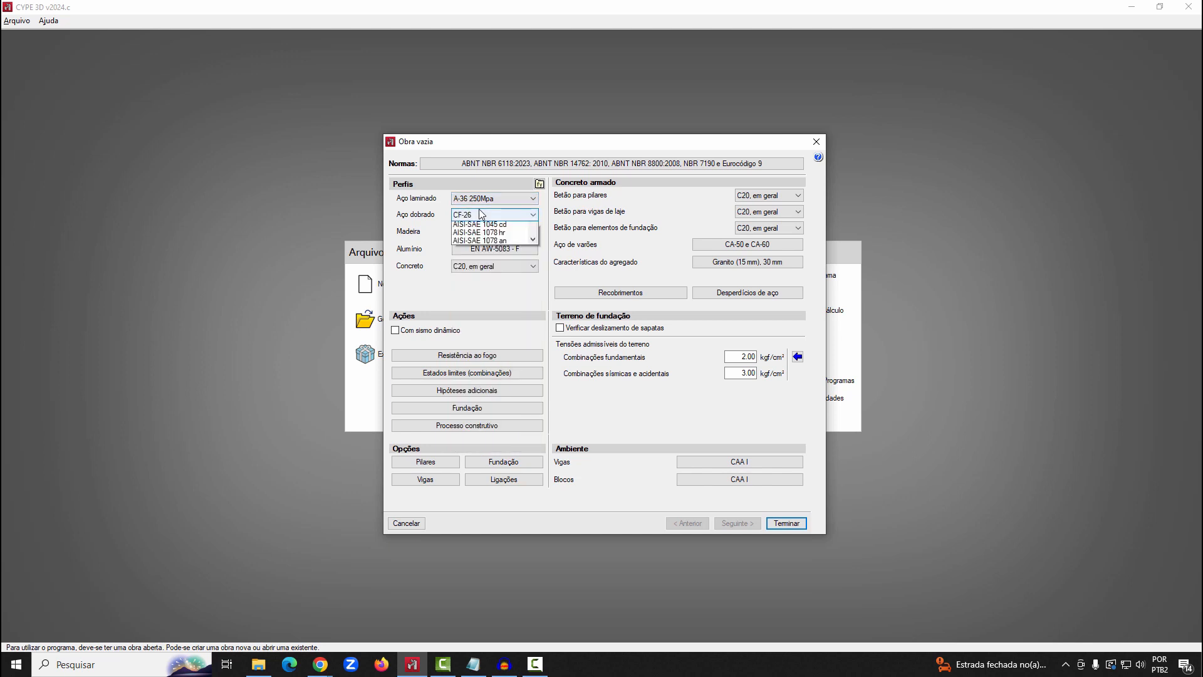
pyautogui.moveTo(532, 245); pyautogui.dragTo(533, 233)
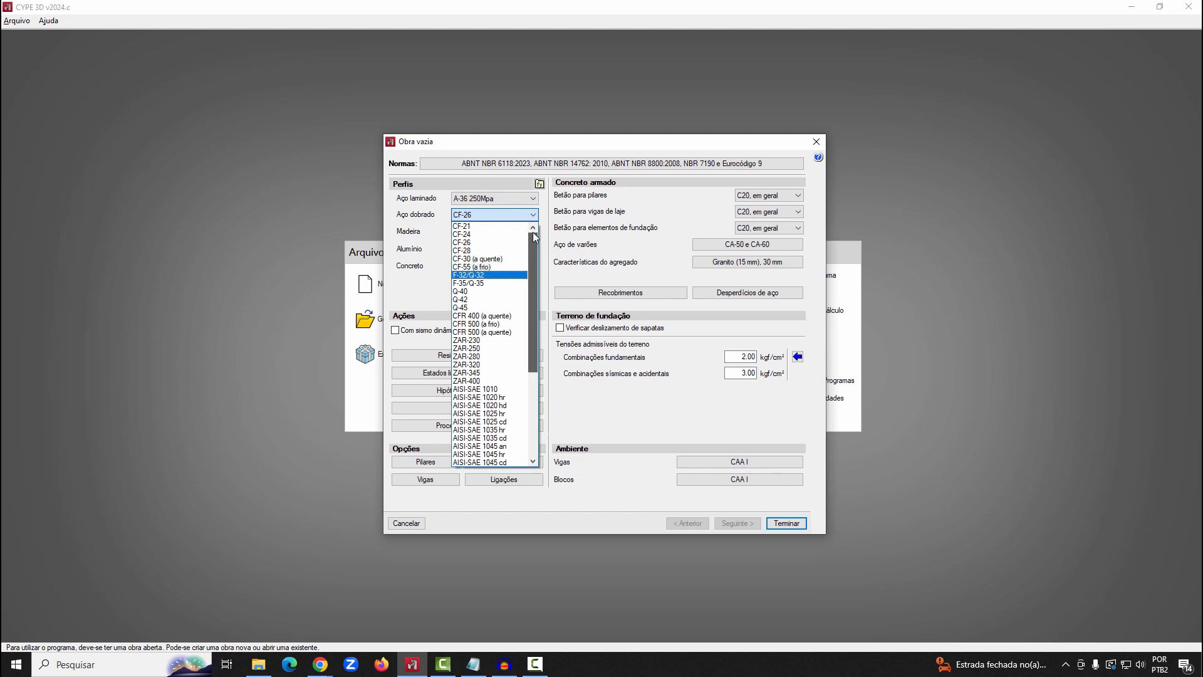
pyautogui.moveTo(530, 266); pyautogui.dragTo(526, 351)
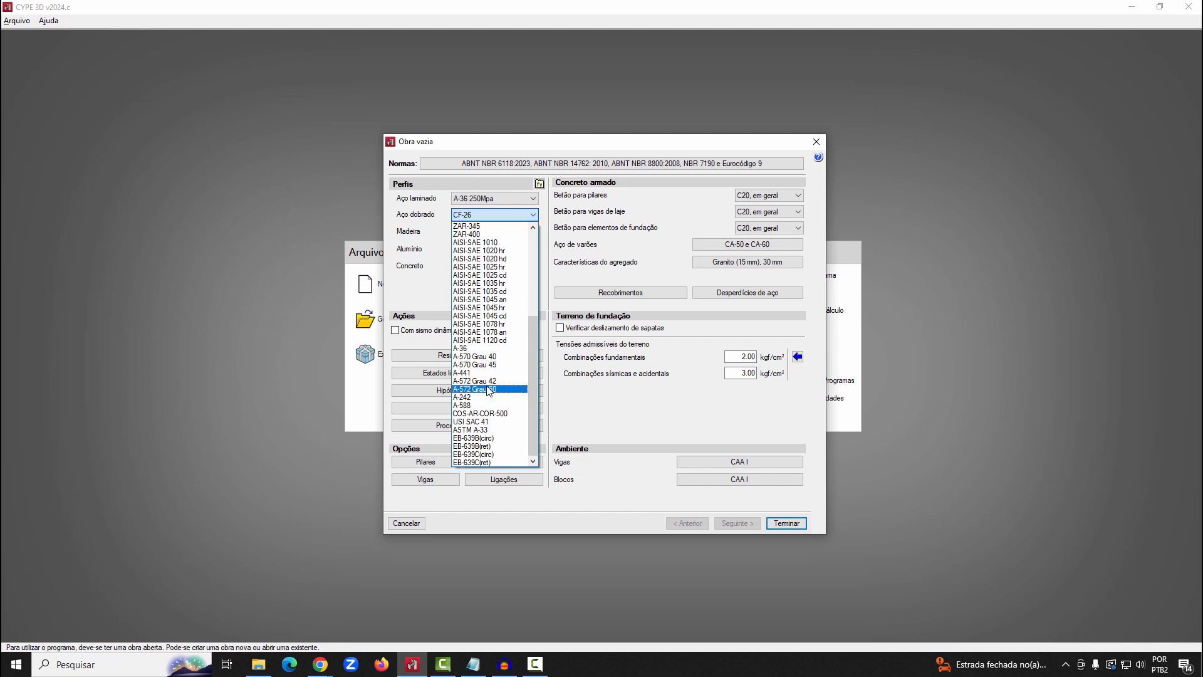
pyautogui.click(473, 348)
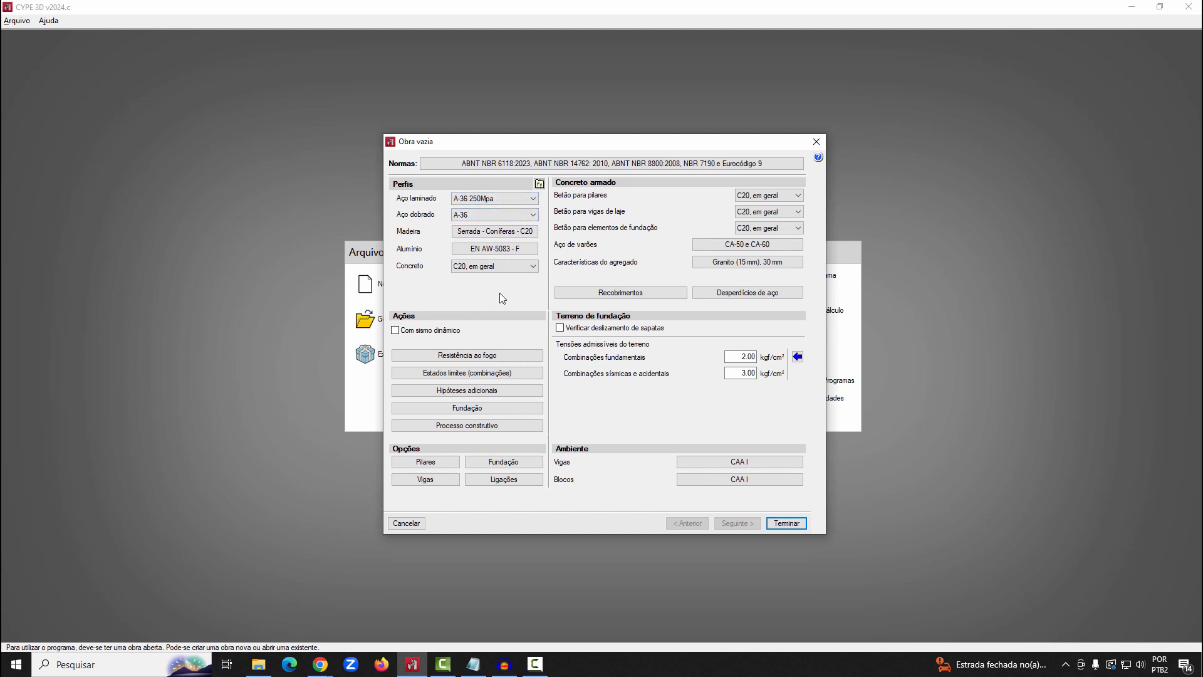
# Examine the dynamic seismic action settings of ABNT NBR 15421:2006 and the seismic map of Brazil, leaving without applying them
pyautogui.click(396, 331)
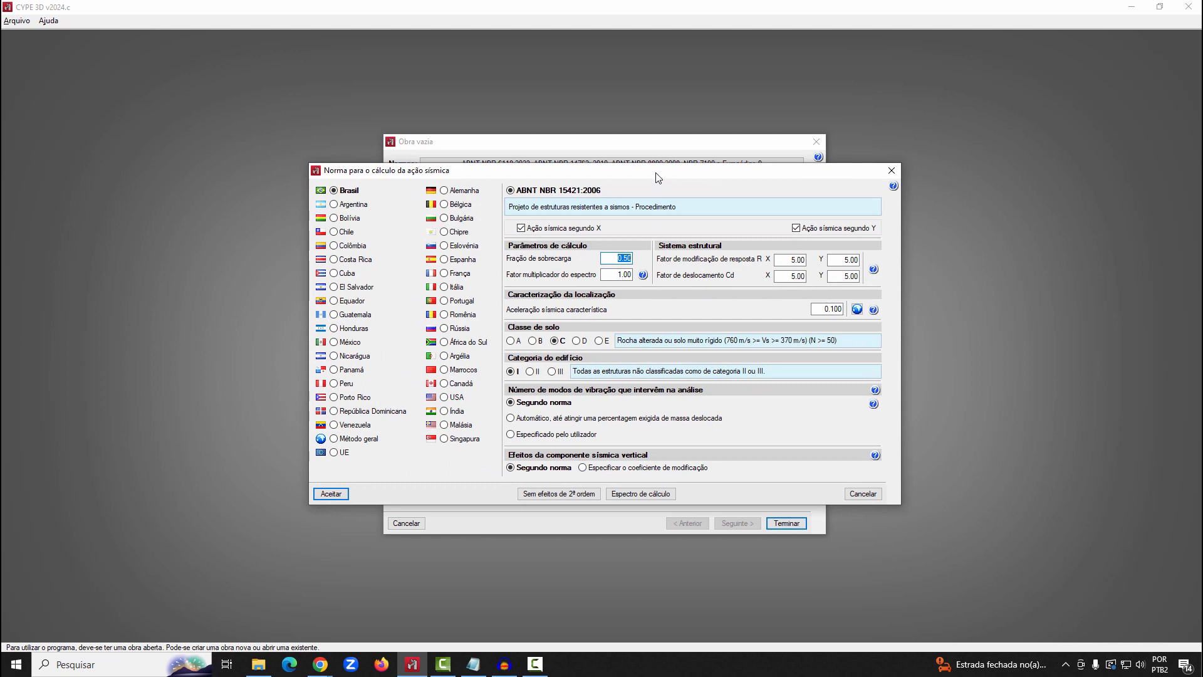
pyautogui.click(582, 195)
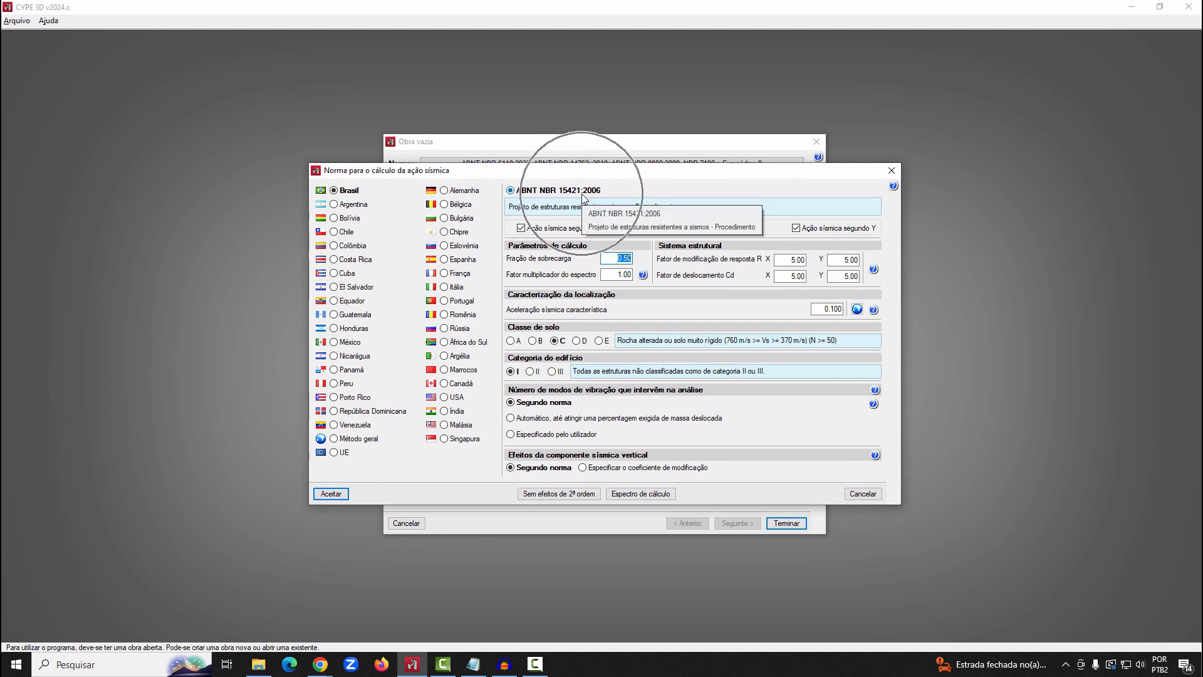
pyautogui.click(856, 309)
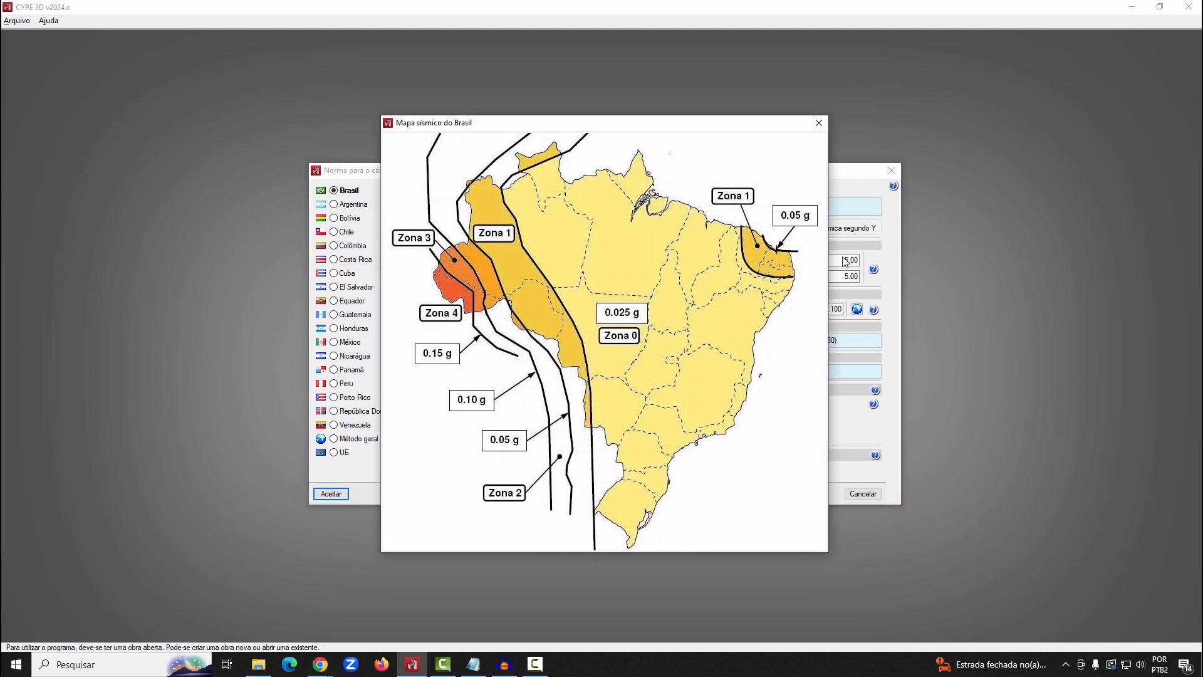
pyautogui.click(819, 123)
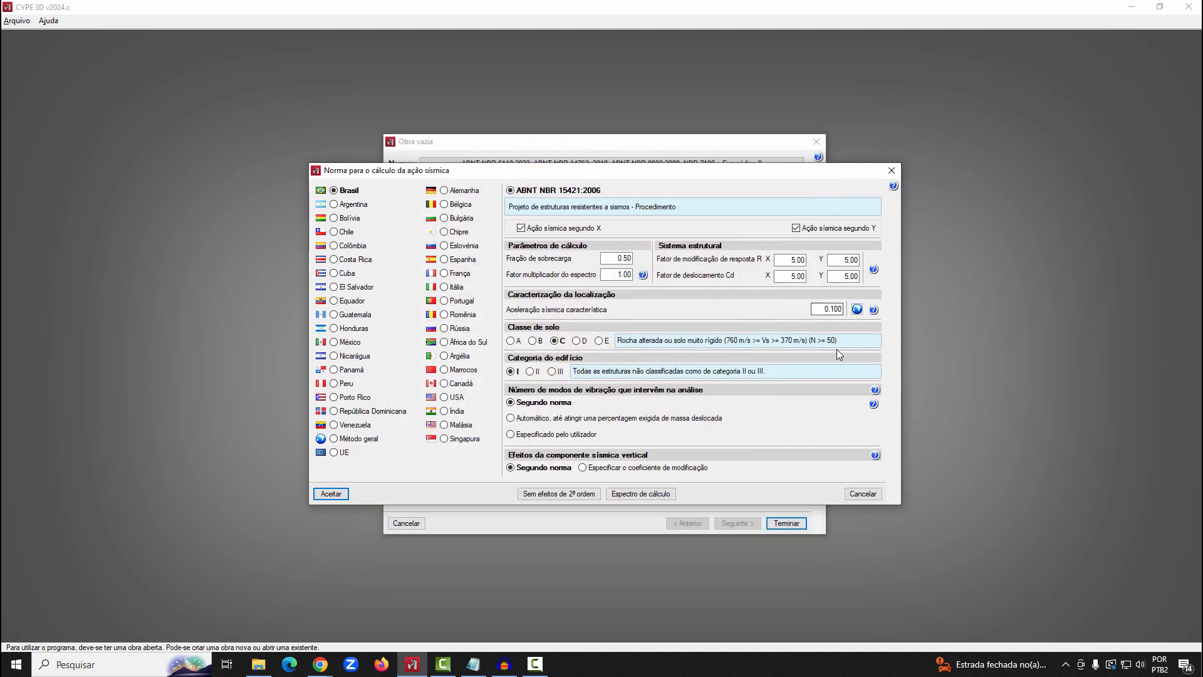
pyautogui.click(874, 492)
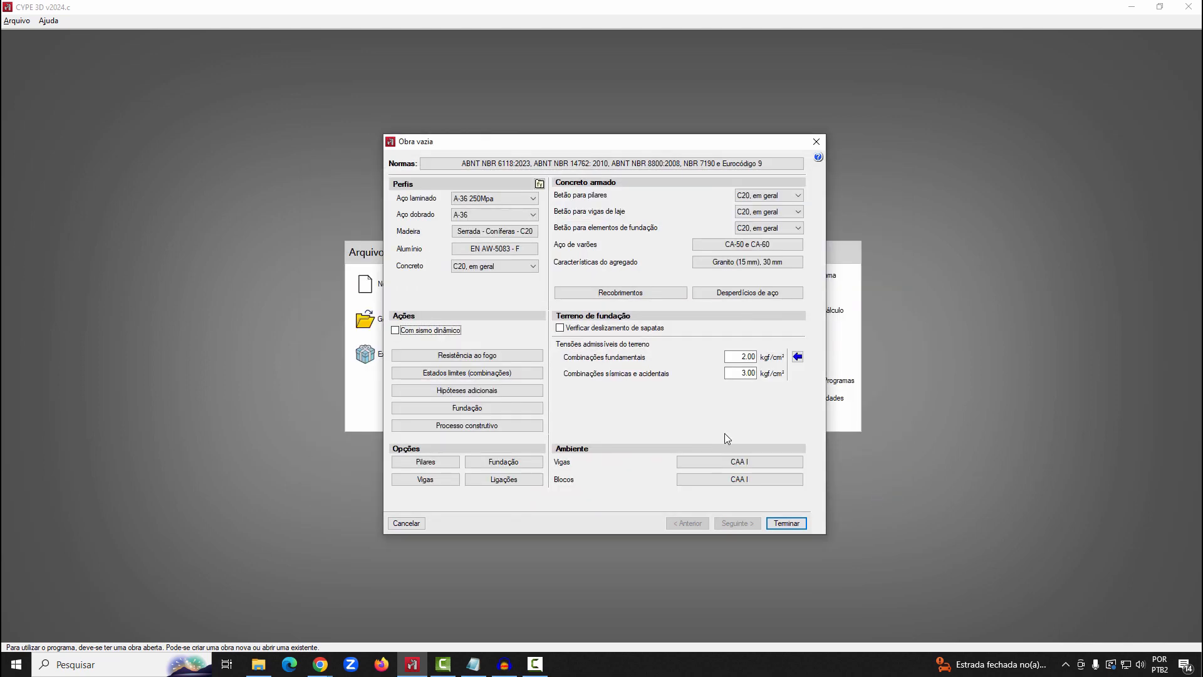
# Review the limit state combinations report for its combination formulas and the safety and combination coefficient tables
pyautogui.click(440, 373)
pyautogui.click(674, 300)
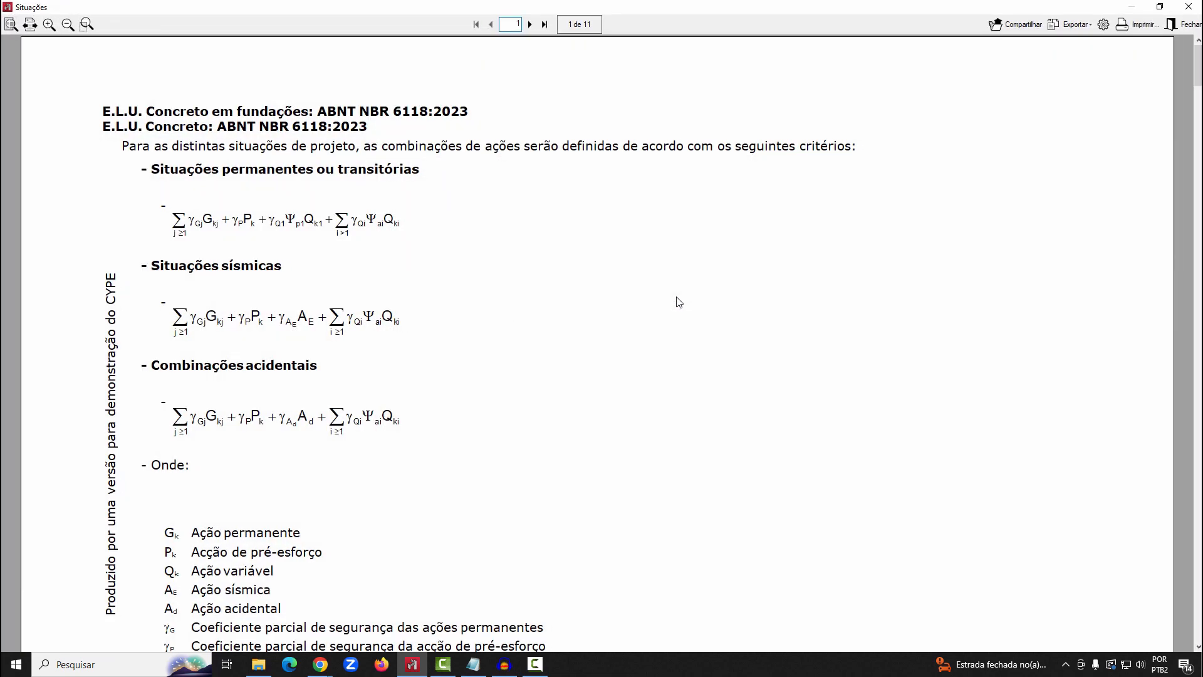
pyautogui.scroll(-3, 661, 304)
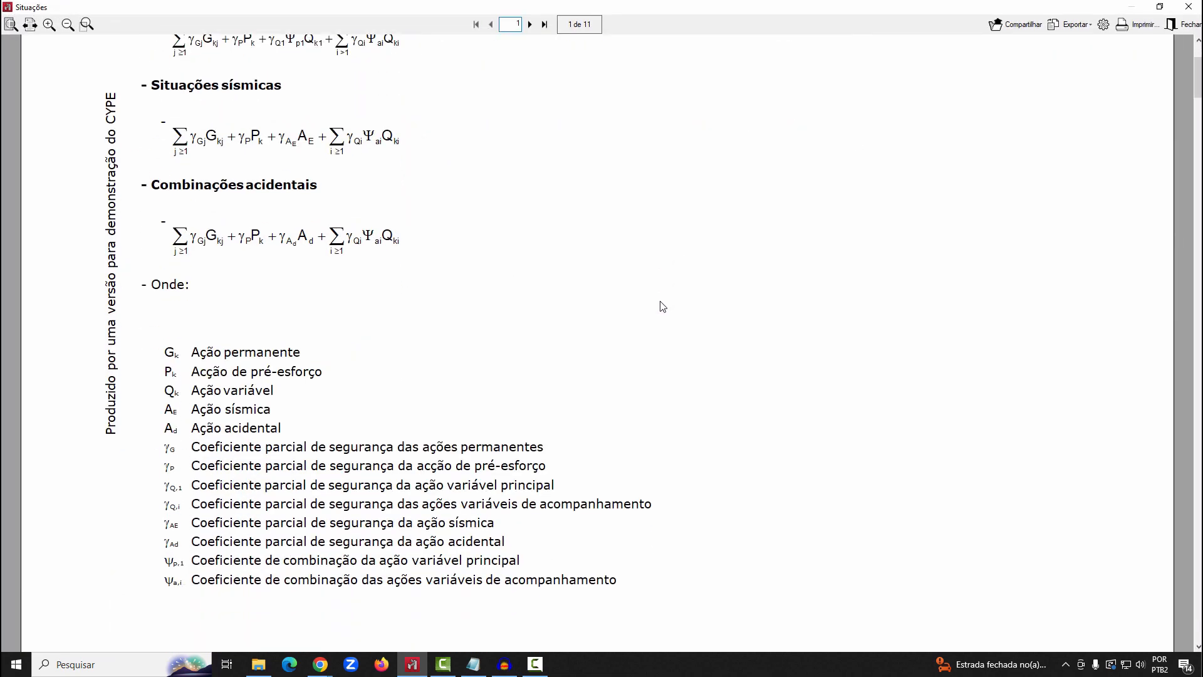
pyautogui.scroll(-8, 663, 306)
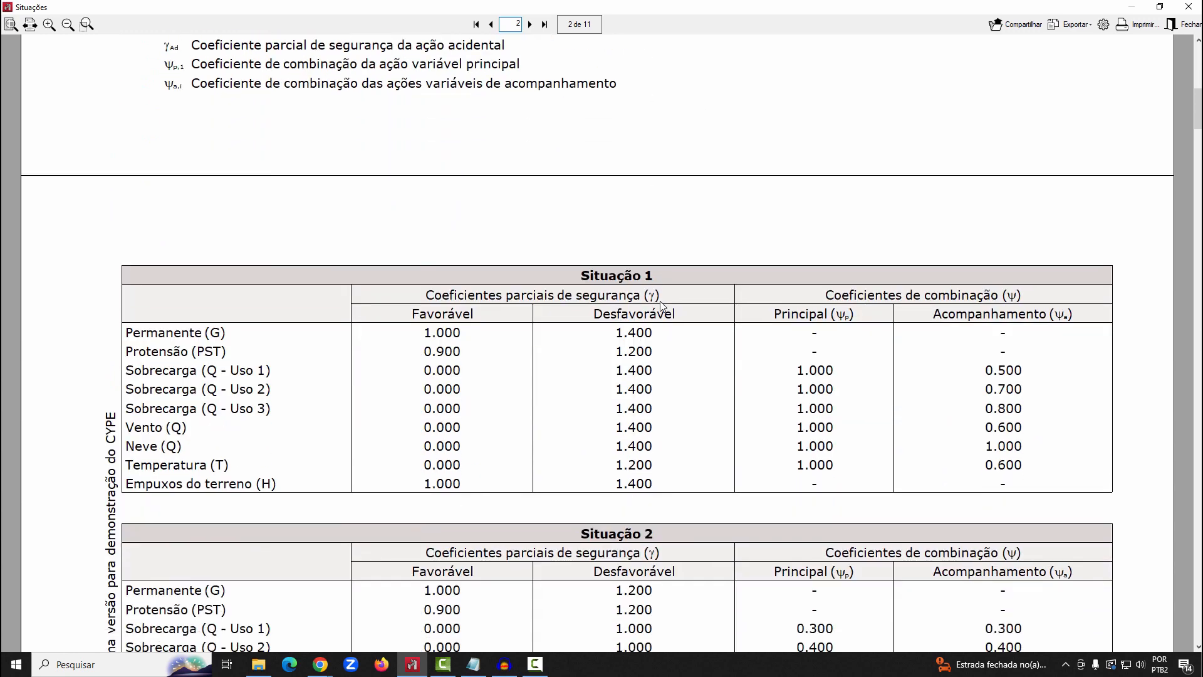
pyautogui.scroll(-2, 661, 305)
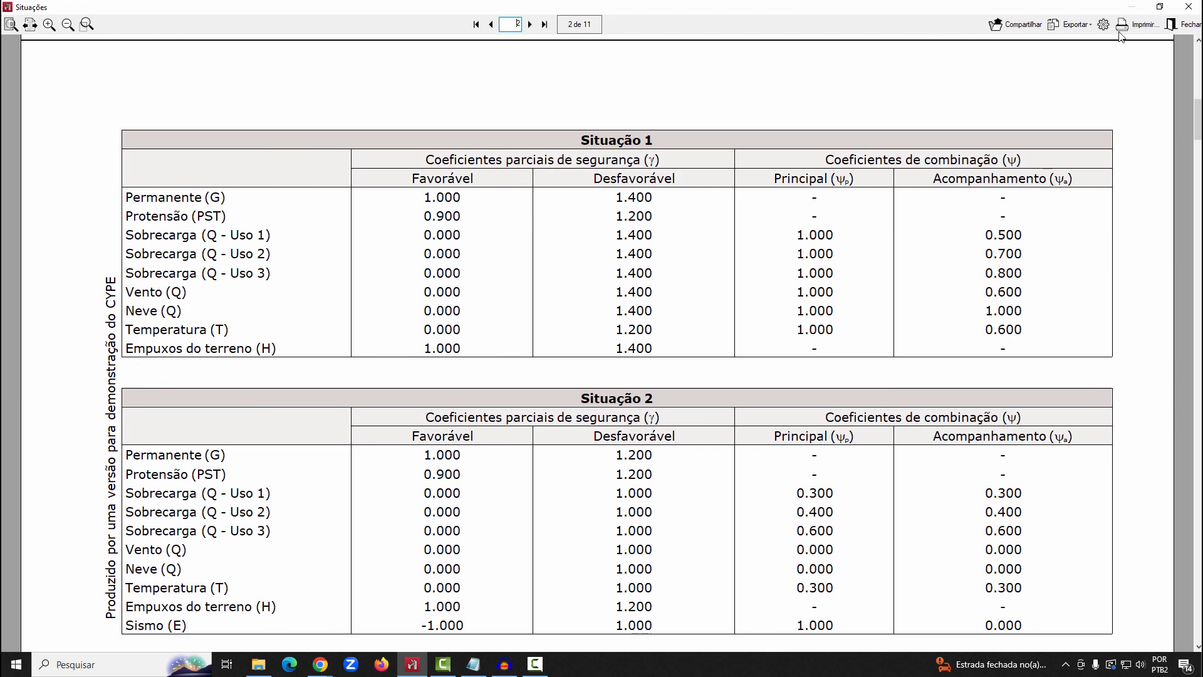
pyautogui.click(1188, 6)
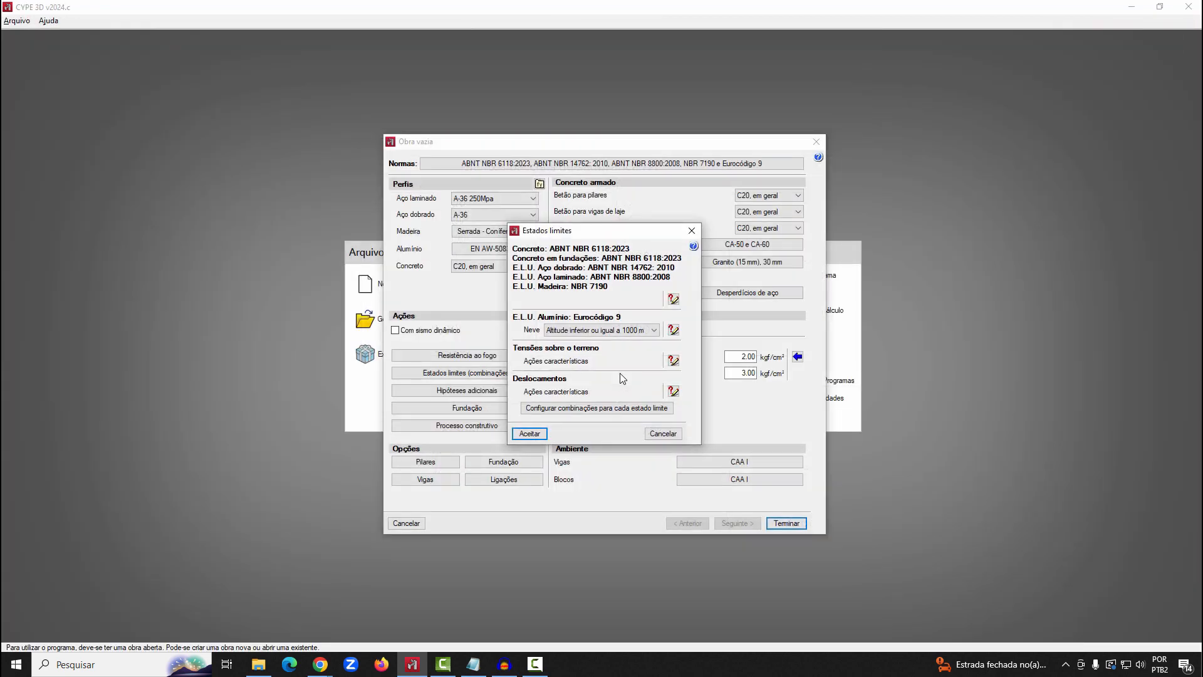
# Try defining a user project situation with reference A for the displacements limit state, using majoration coefficients only, and discard it
pyautogui.click(617, 409)
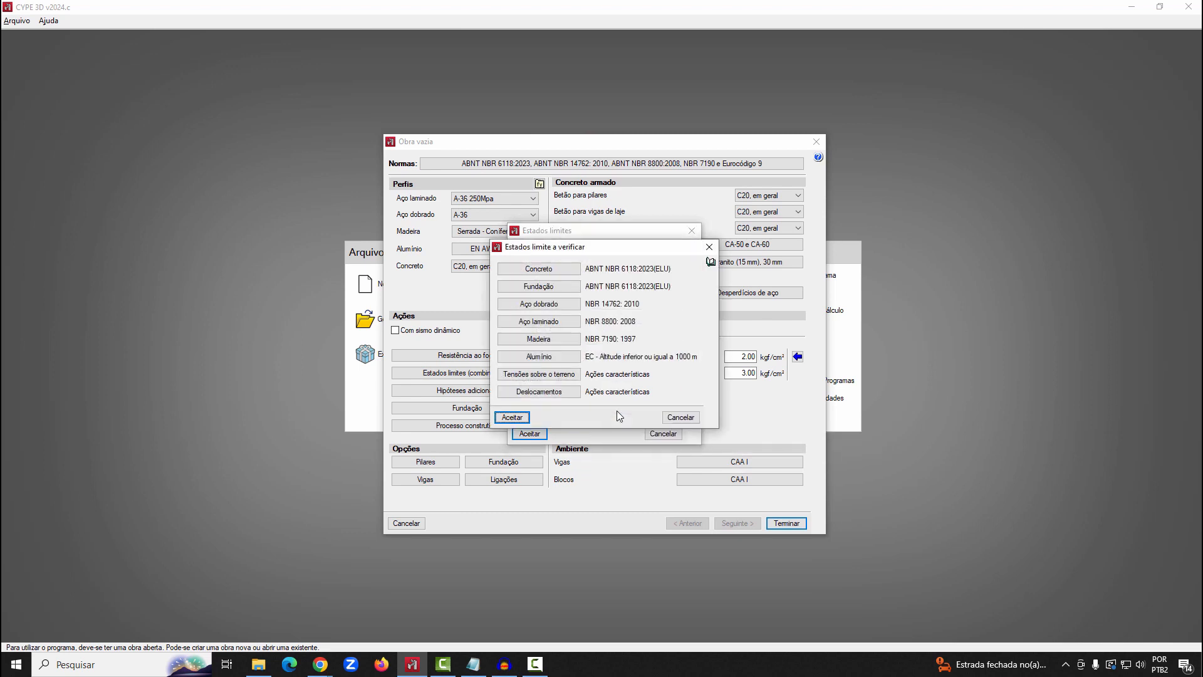
pyautogui.click(549, 391)
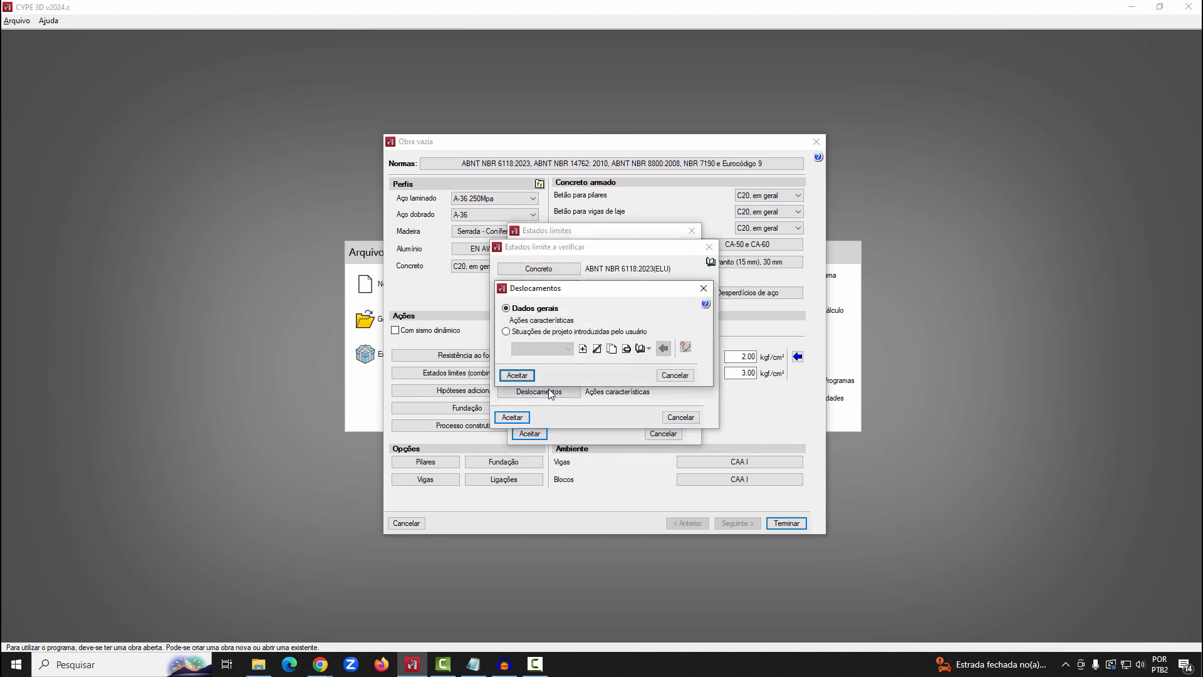
pyautogui.click(537, 332)
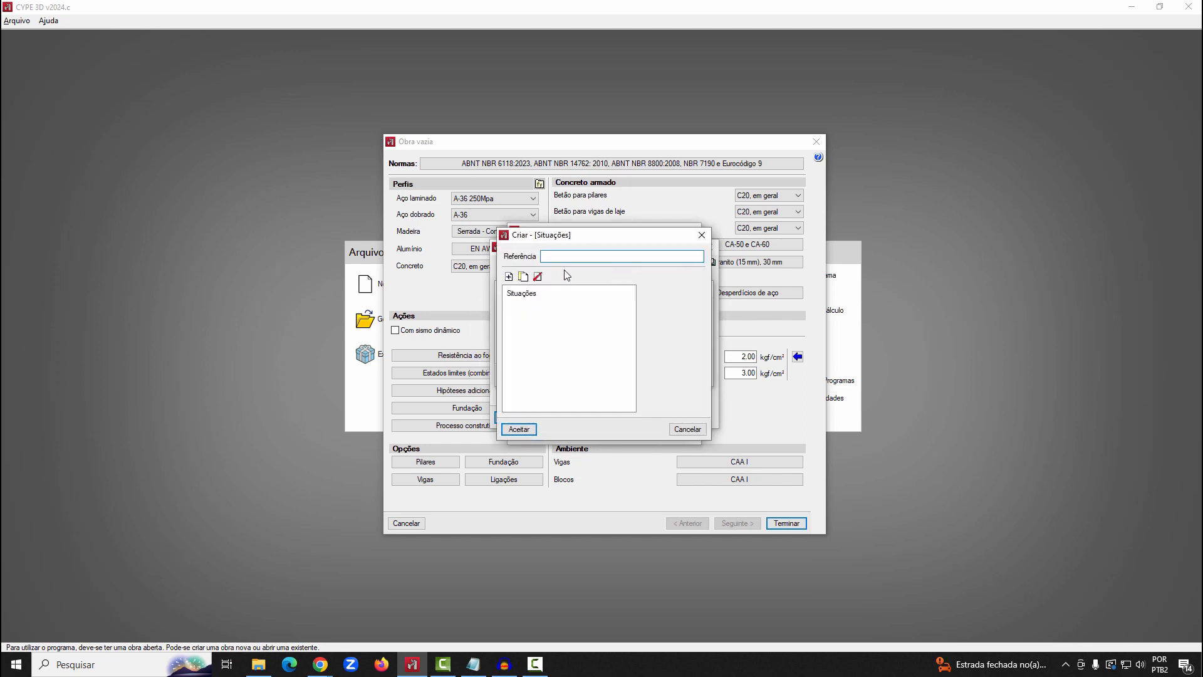
pyautogui.write('A')
pyautogui.click(508, 277)
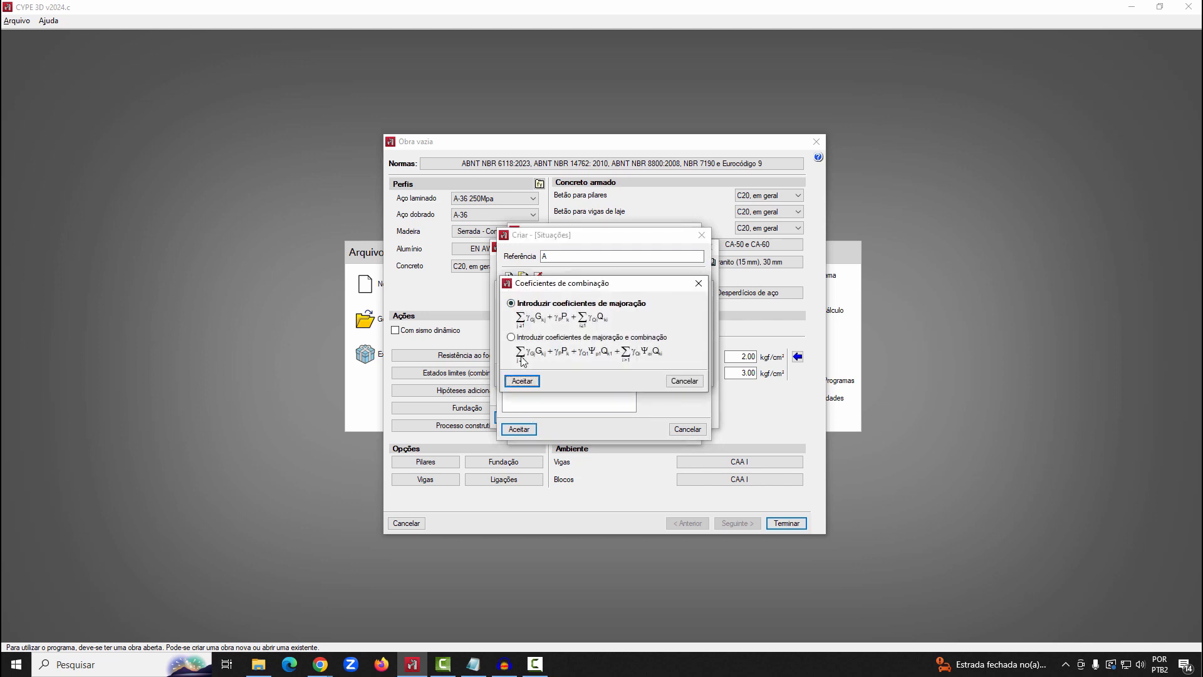
pyautogui.click(522, 381)
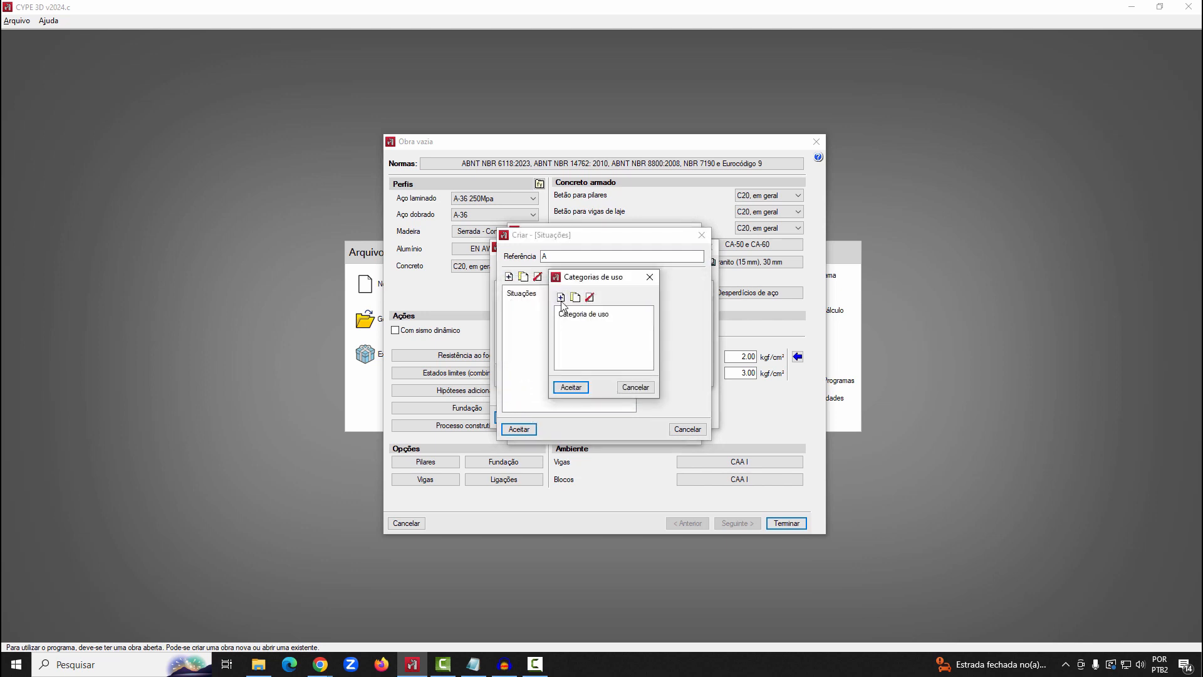
pyautogui.click(564, 324)
pyautogui.click(568, 388)
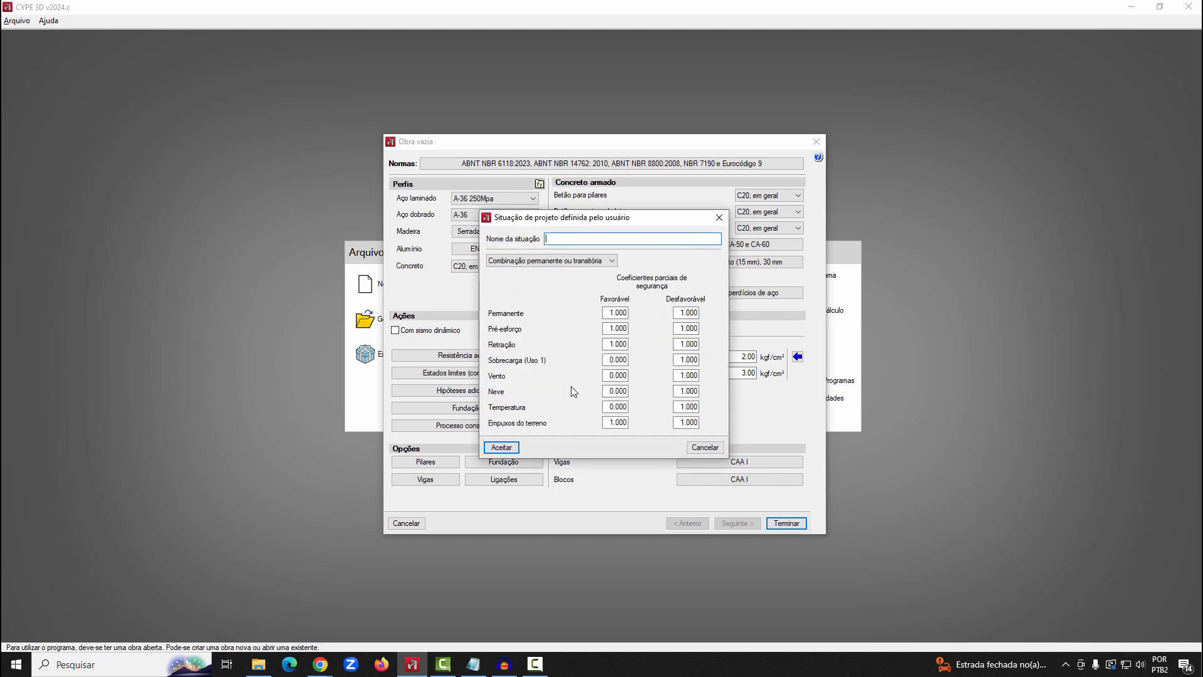
pyautogui.click(702, 447)
pyautogui.click(696, 431)
pyautogui.click(686, 378)
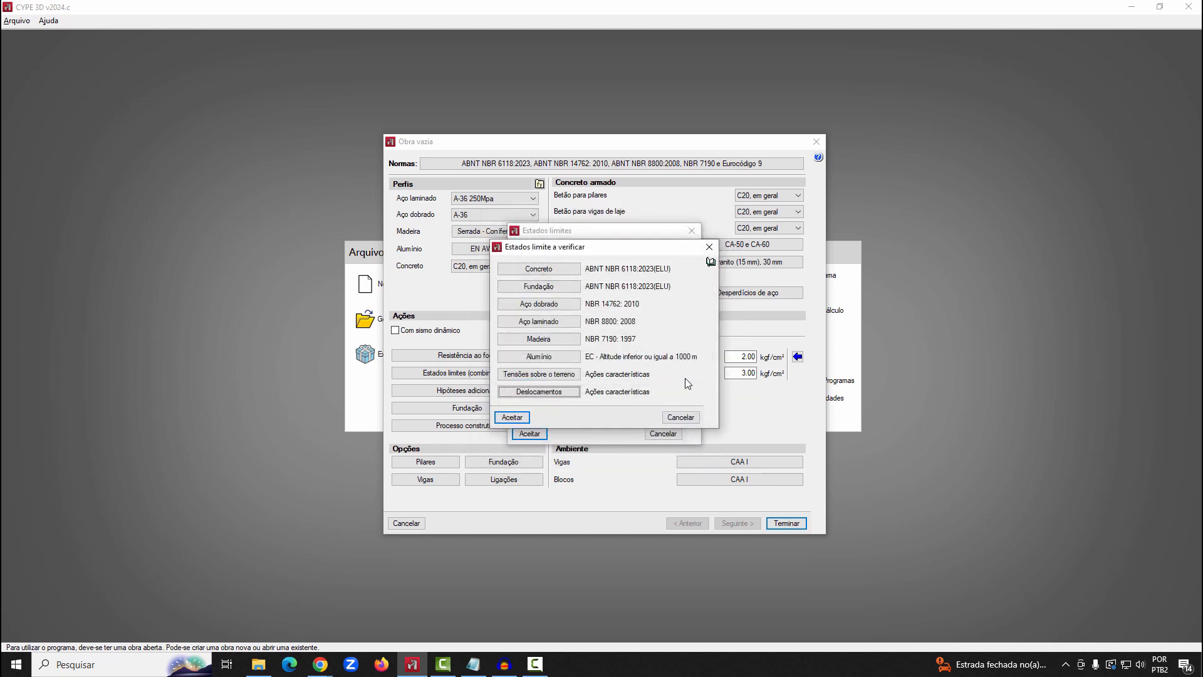
pyautogui.click(528, 417)
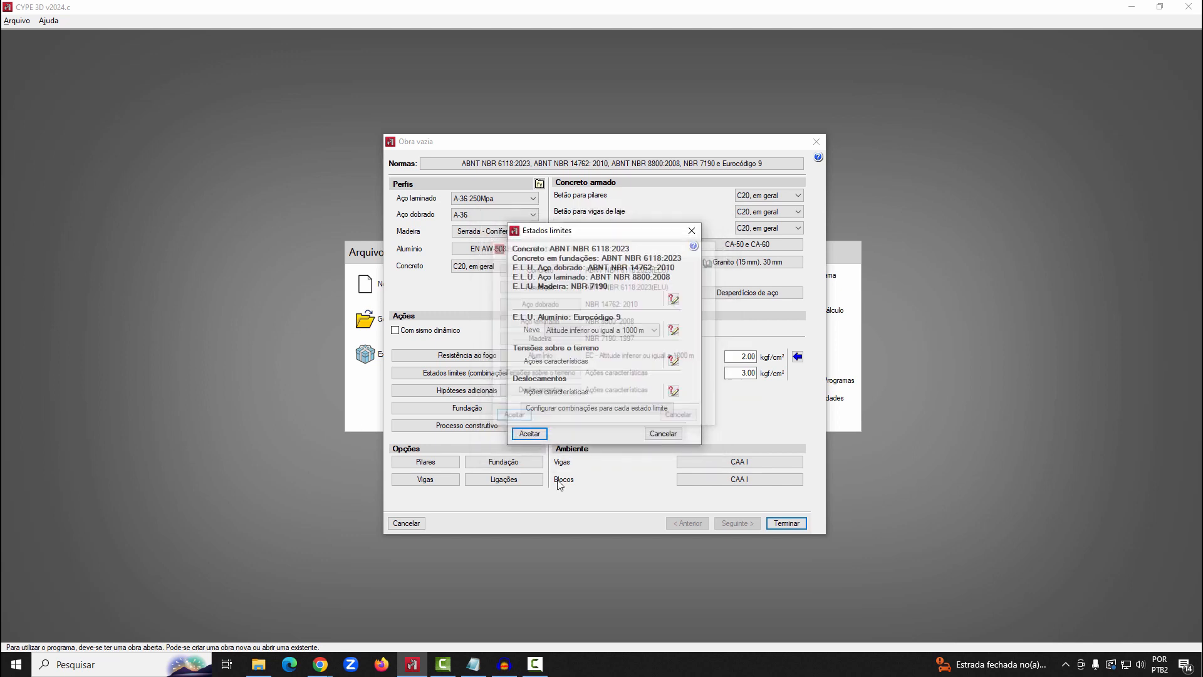
pyautogui.click(529, 434)
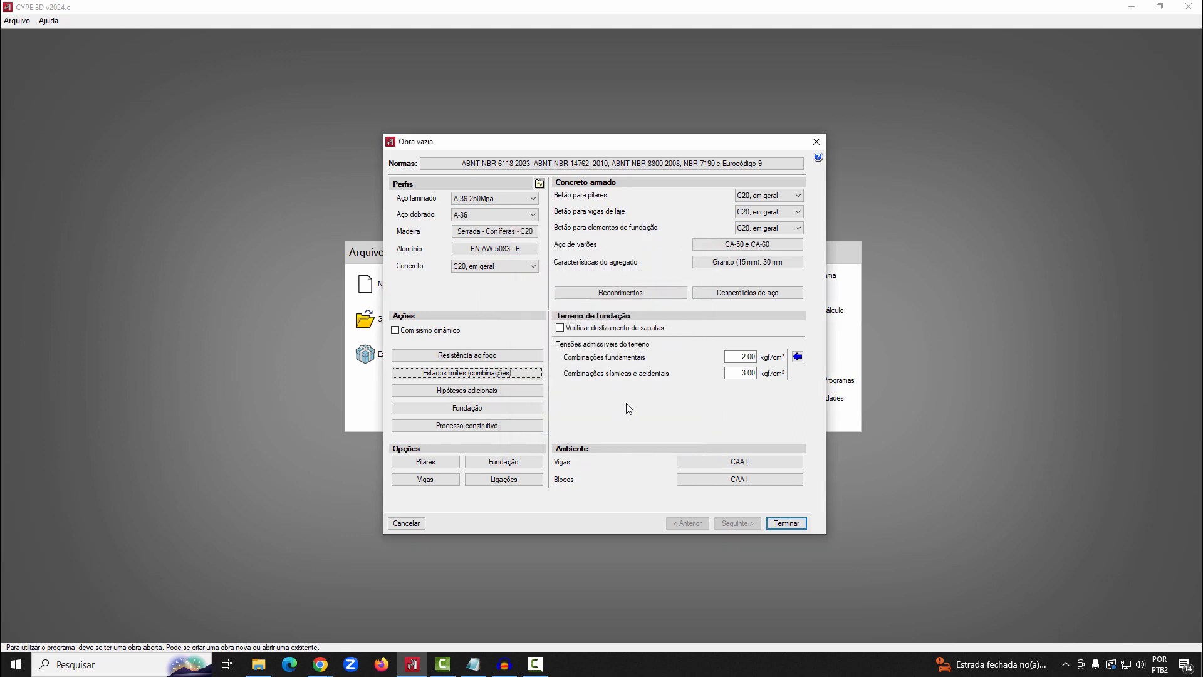
# Add one additional live load (Sobrecarga) hypothesis to the job's additional hypotheses
pyautogui.click(507, 392)
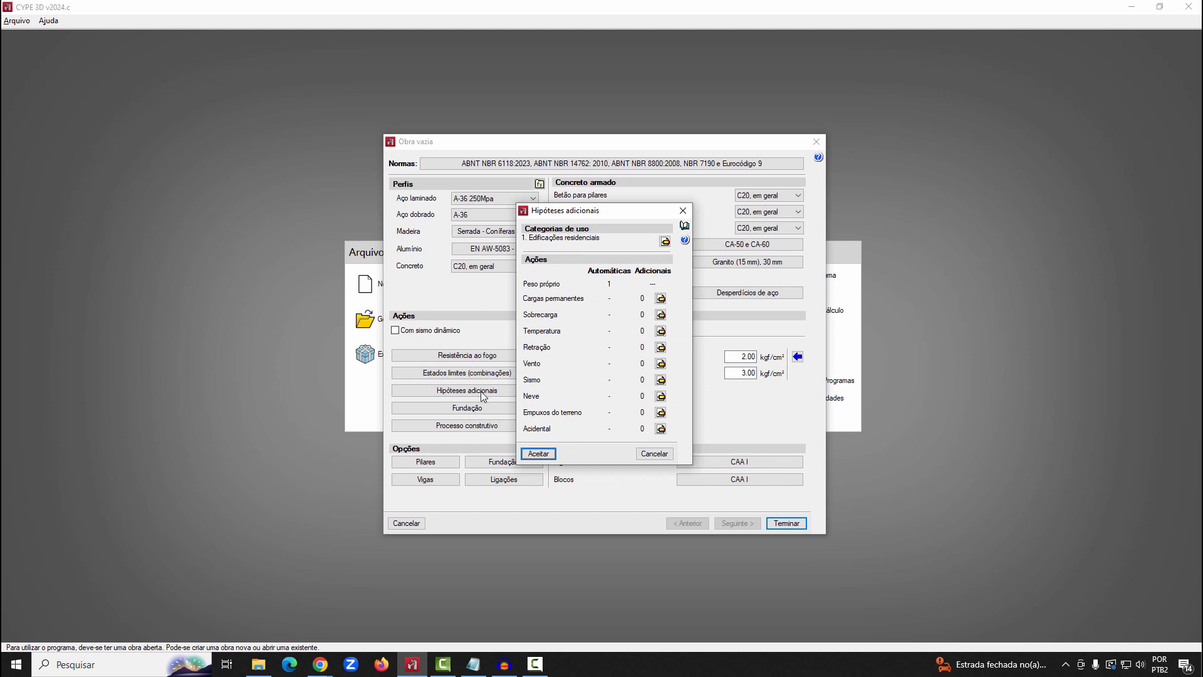
pyautogui.click(661, 314)
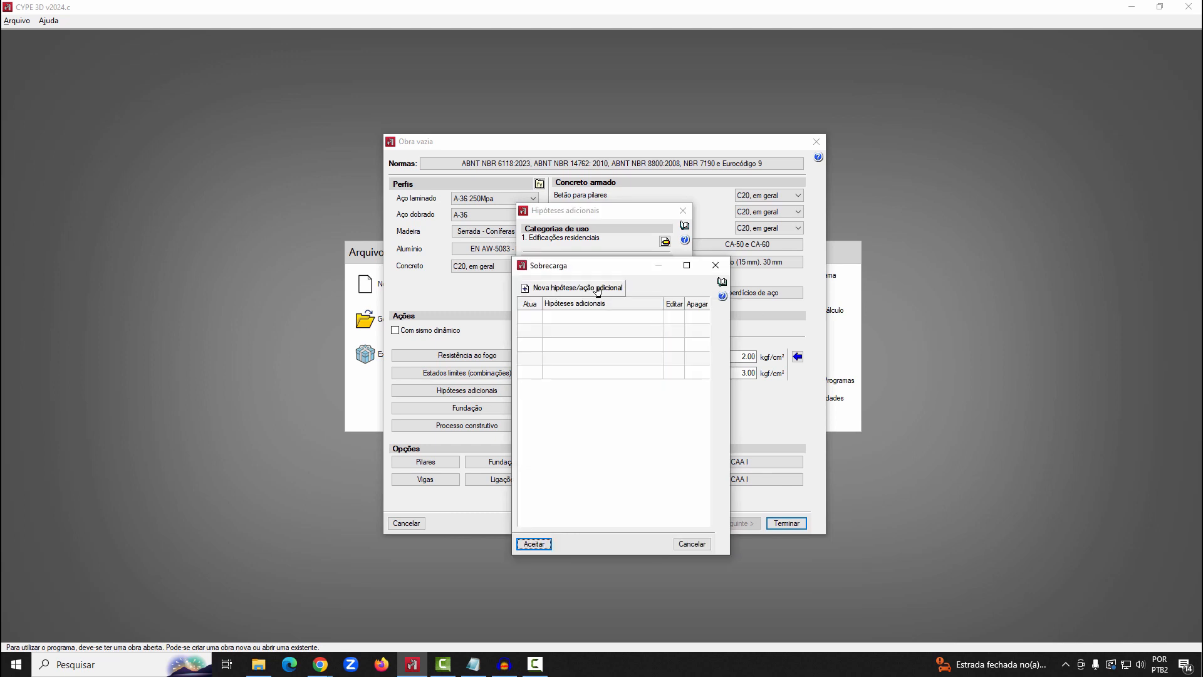
pyautogui.click(595, 288)
pyautogui.click(514, 384)
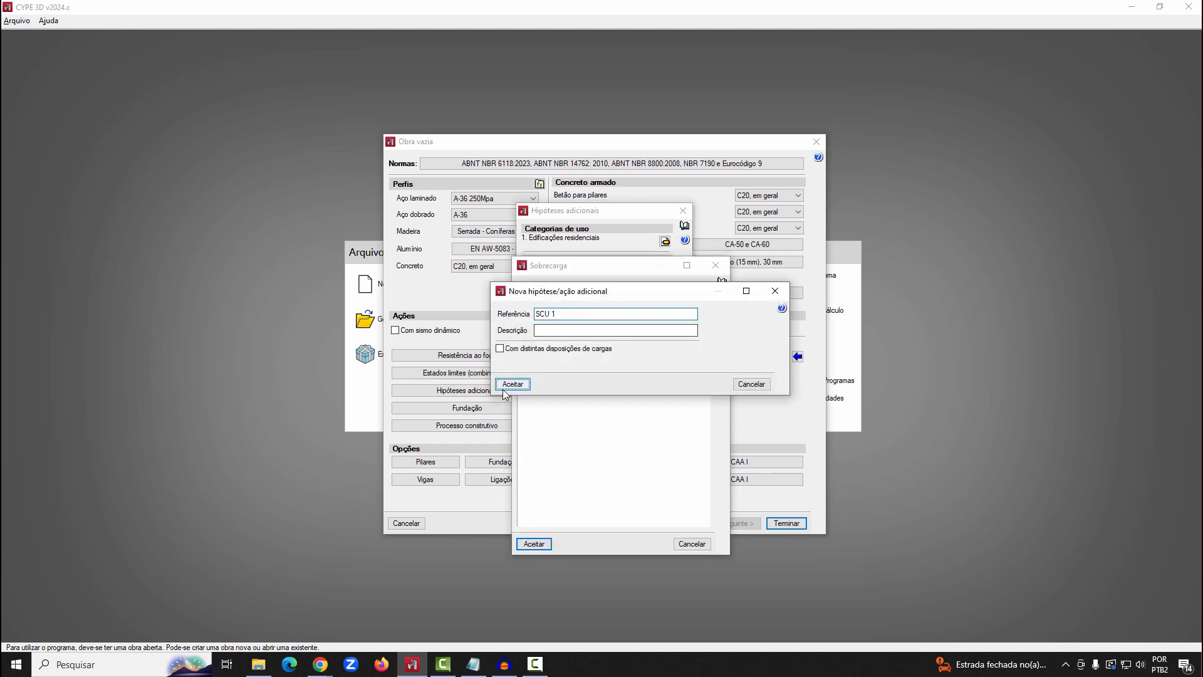
pyautogui.click(533, 544)
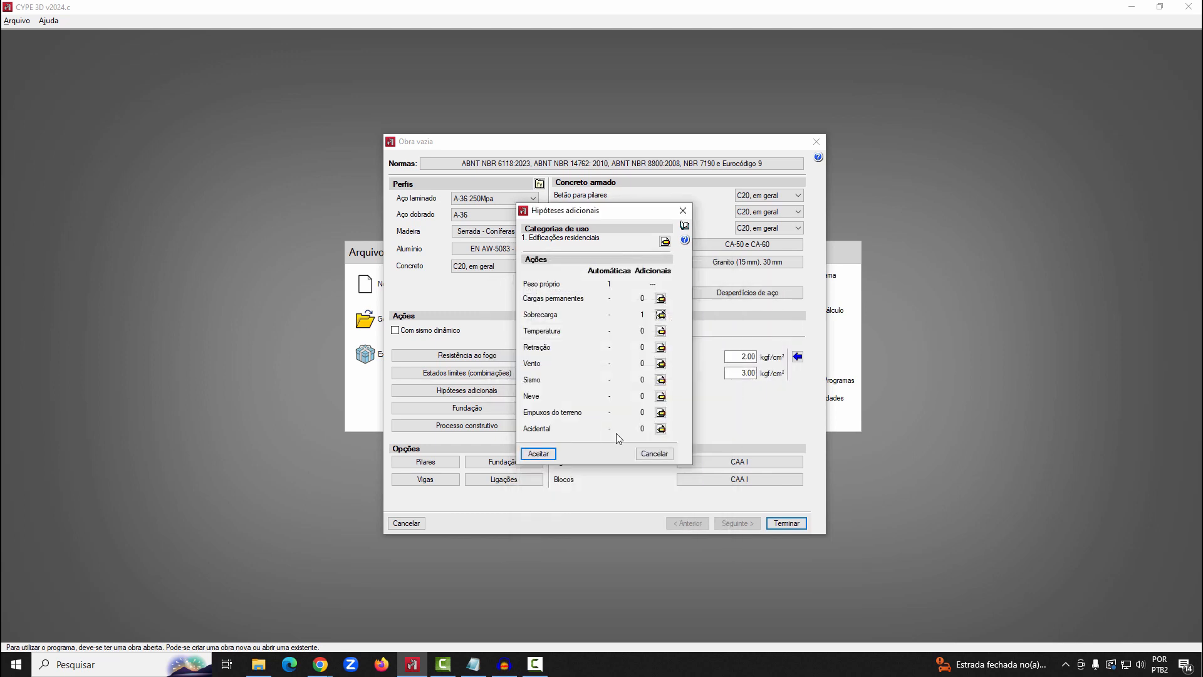
# Add two additional wind (Vento) hypotheses with their default references
pyautogui.click(661, 365)
pyautogui.click(573, 289)
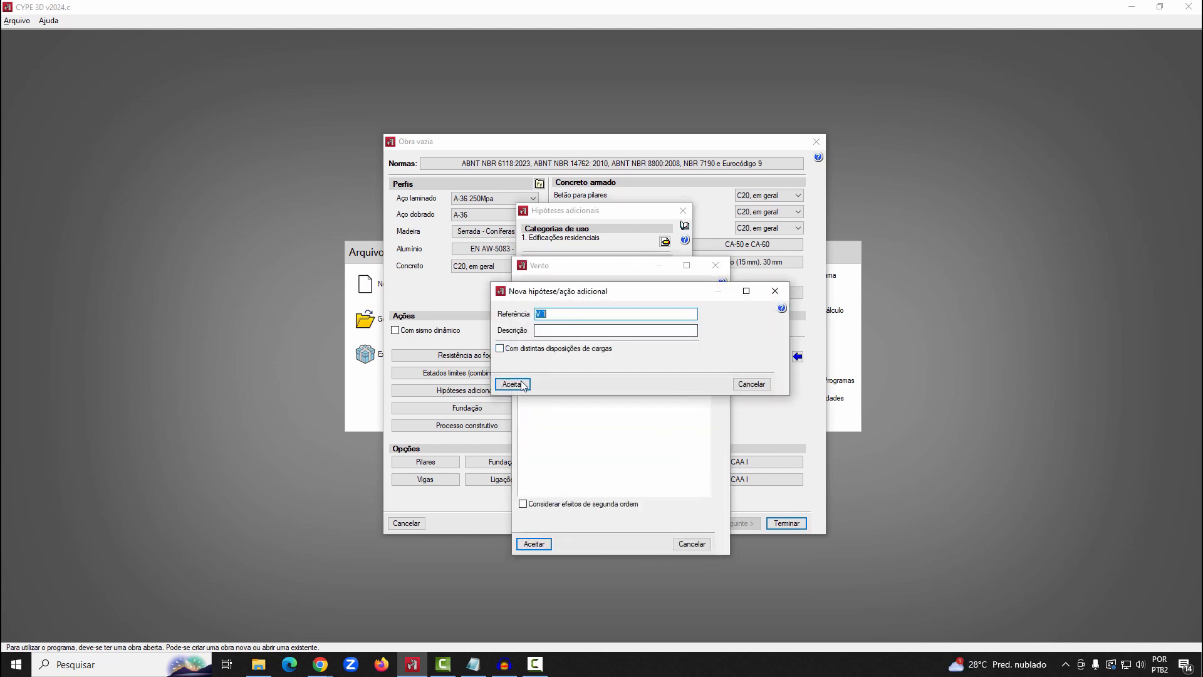
pyautogui.press('Return')
pyautogui.click(572, 288)
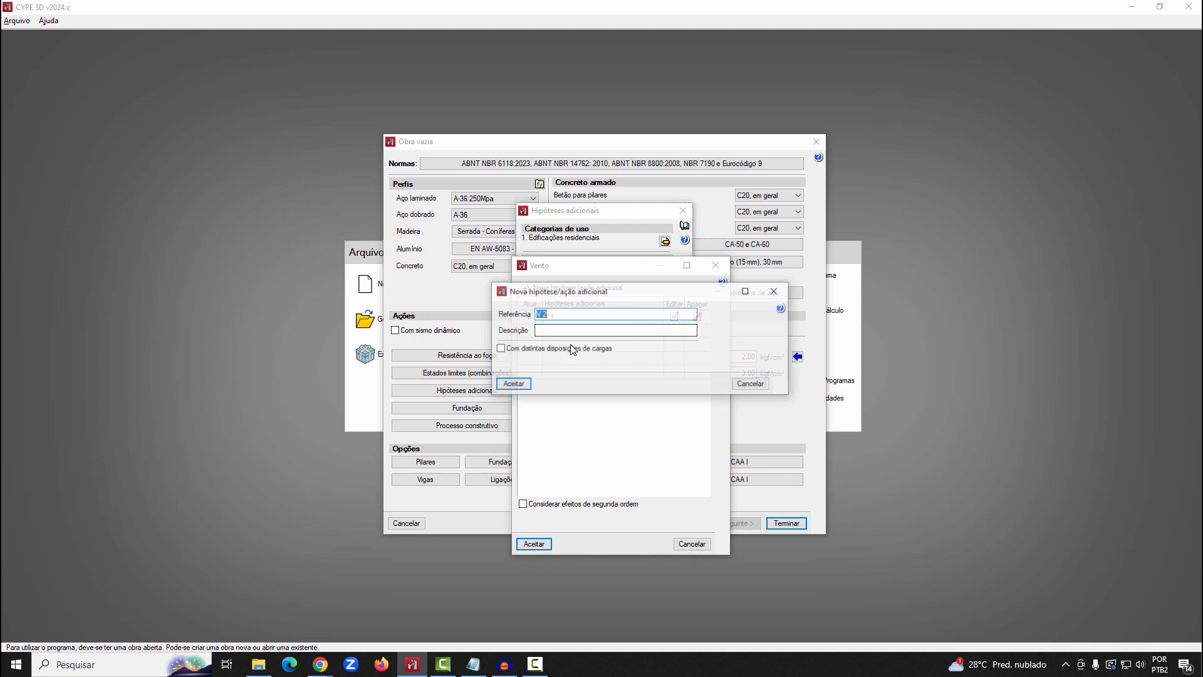
pyautogui.click(525, 385)
pyautogui.click(534, 543)
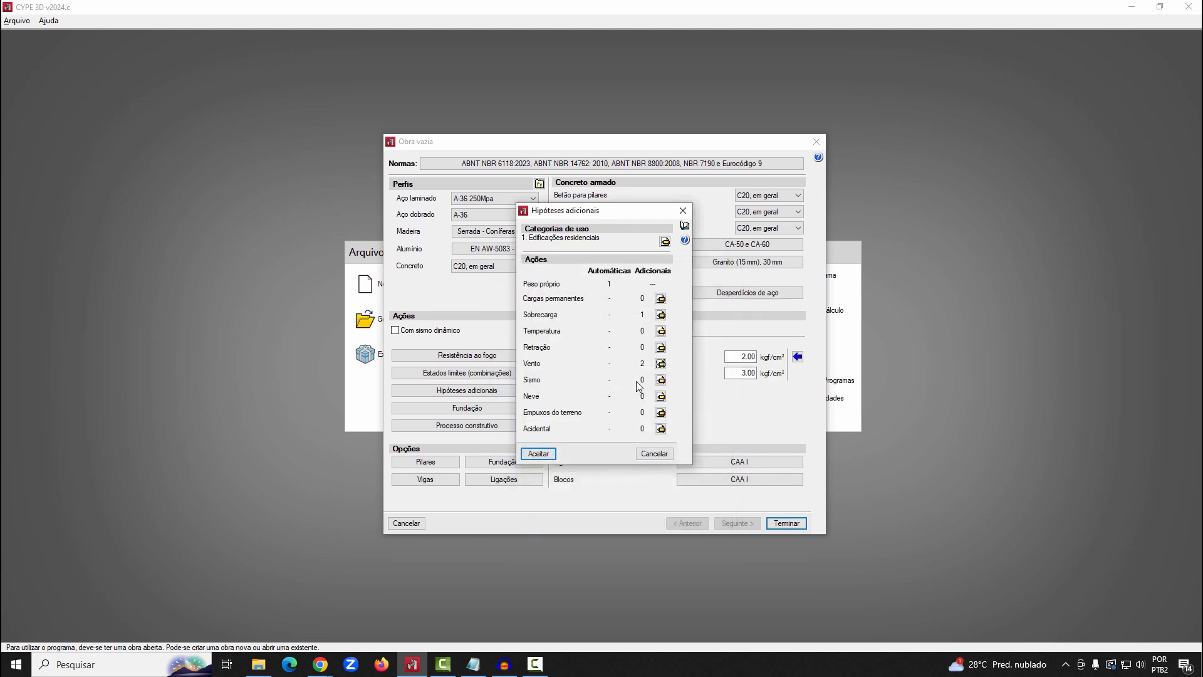
# Check the available use categories, accept the additional hypotheses and finish the empty job's setup
pyautogui.click(664, 241)
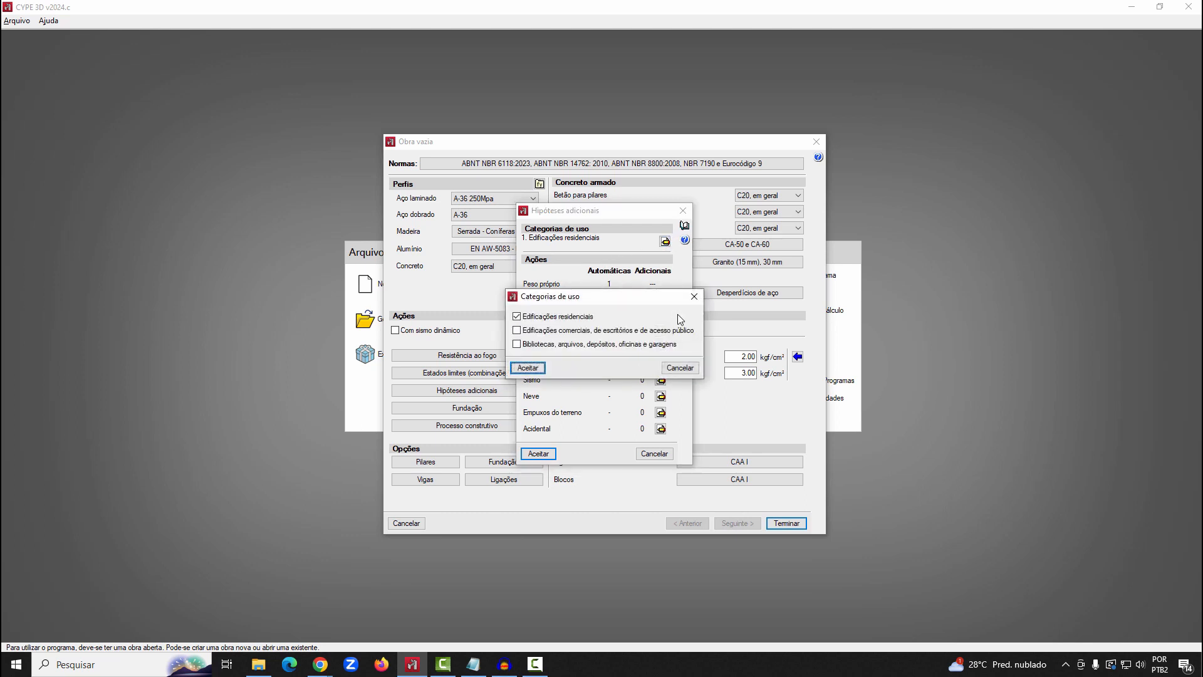
pyautogui.click(670, 372)
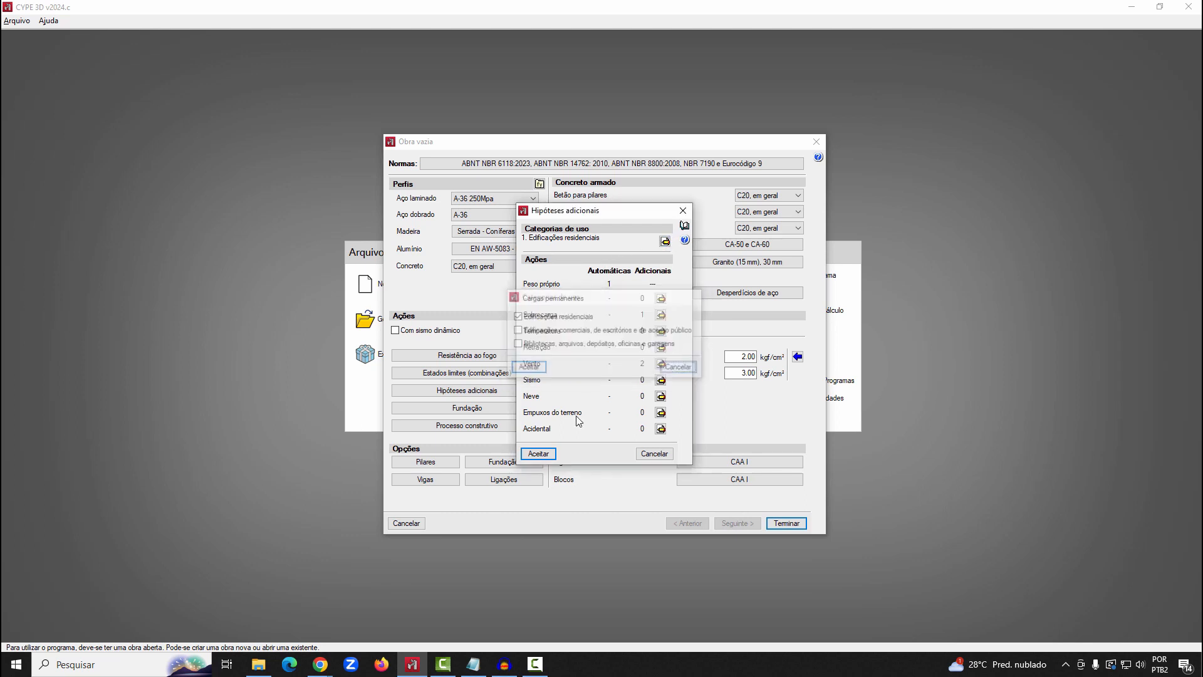
pyautogui.click(541, 453)
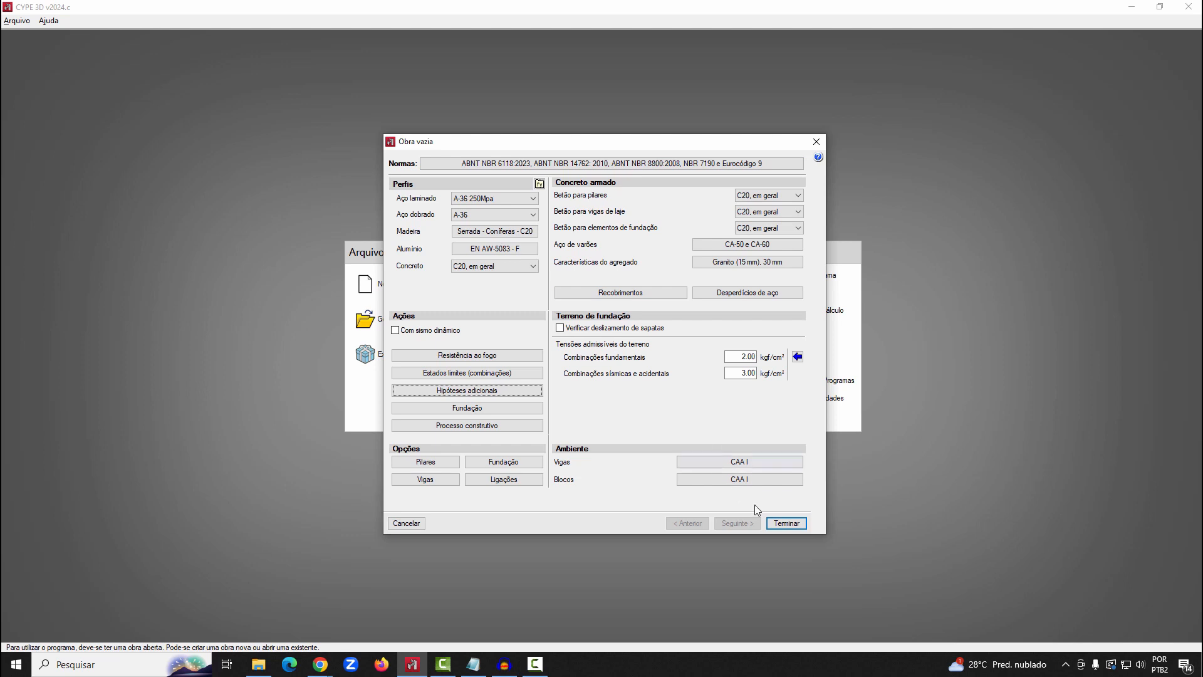
pyautogui.click(787, 523)
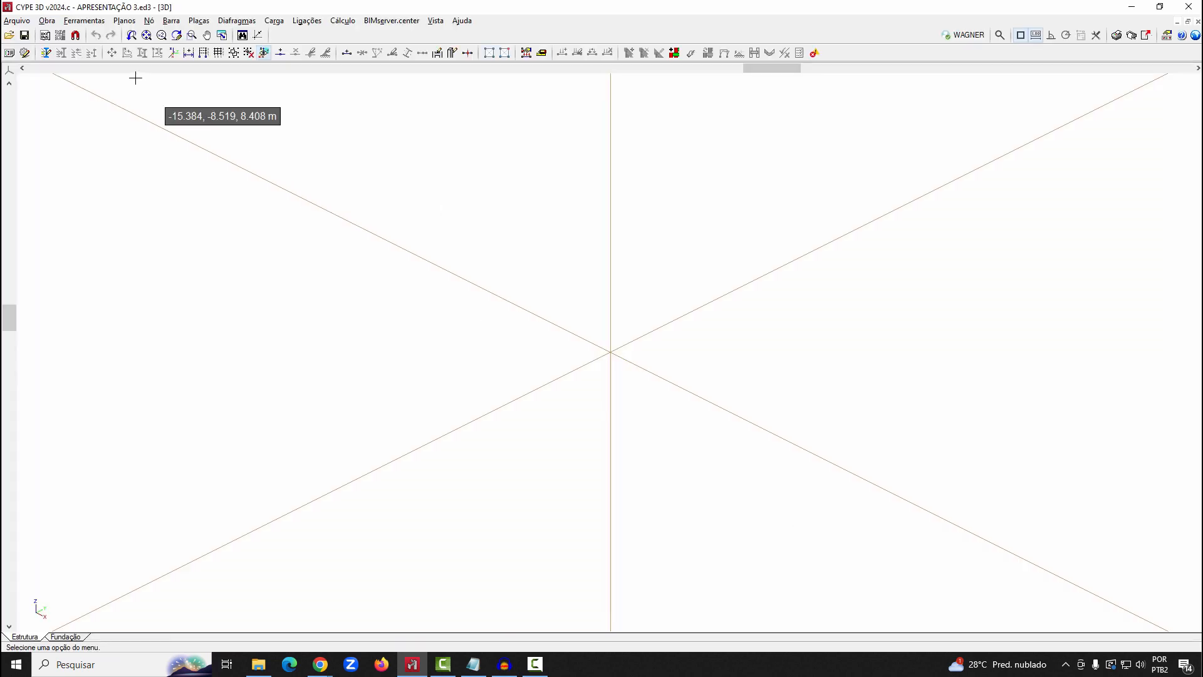
# Open the text file import and widen its window to read the required format for joints, frames and shells
pyautogui.click(92, 23)
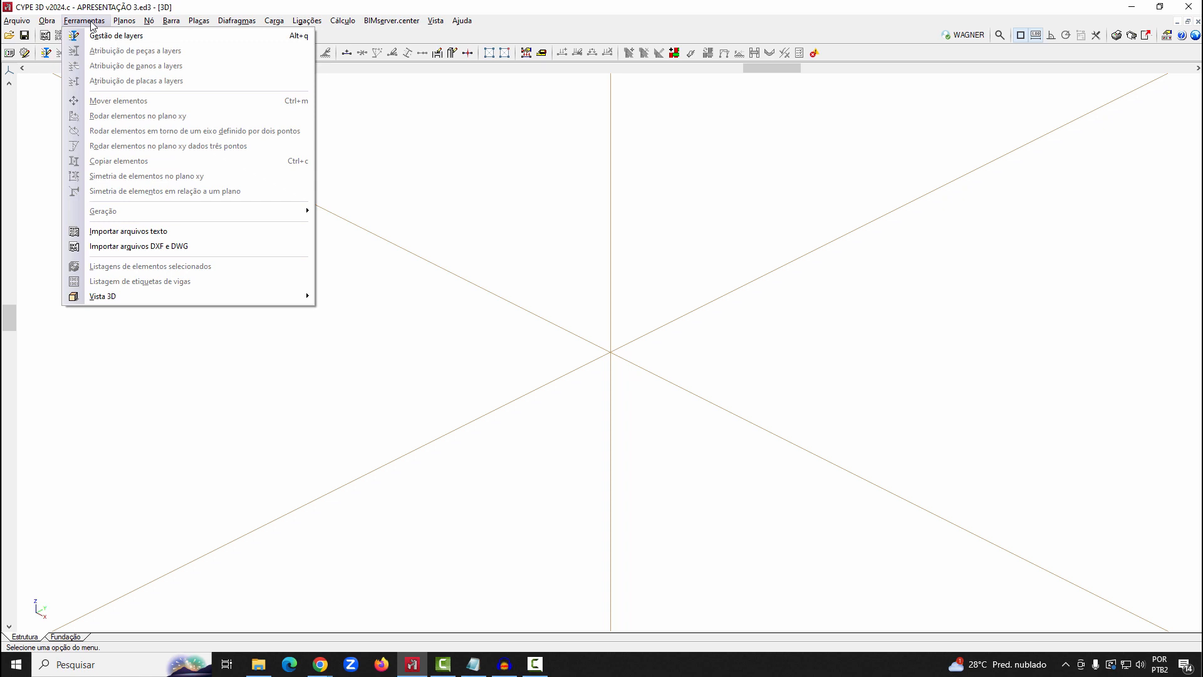
pyautogui.click(100, 231)
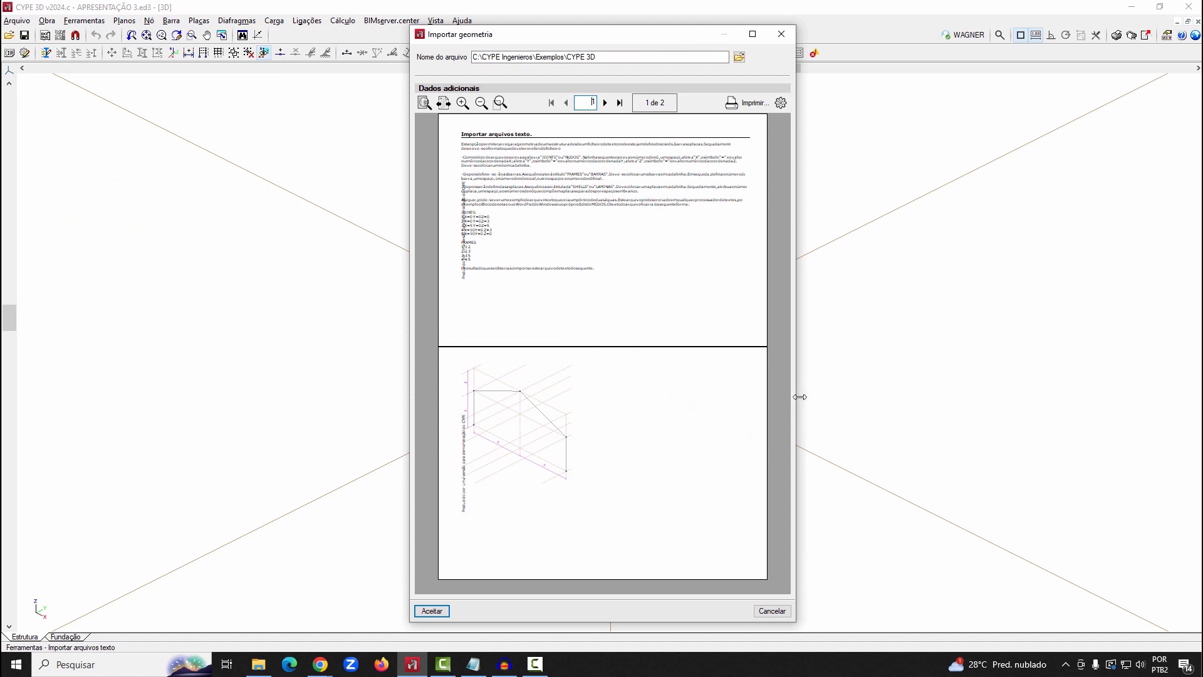
pyautogui.moveTo(799, 397); pyautogui.dragTo(1105, 397)
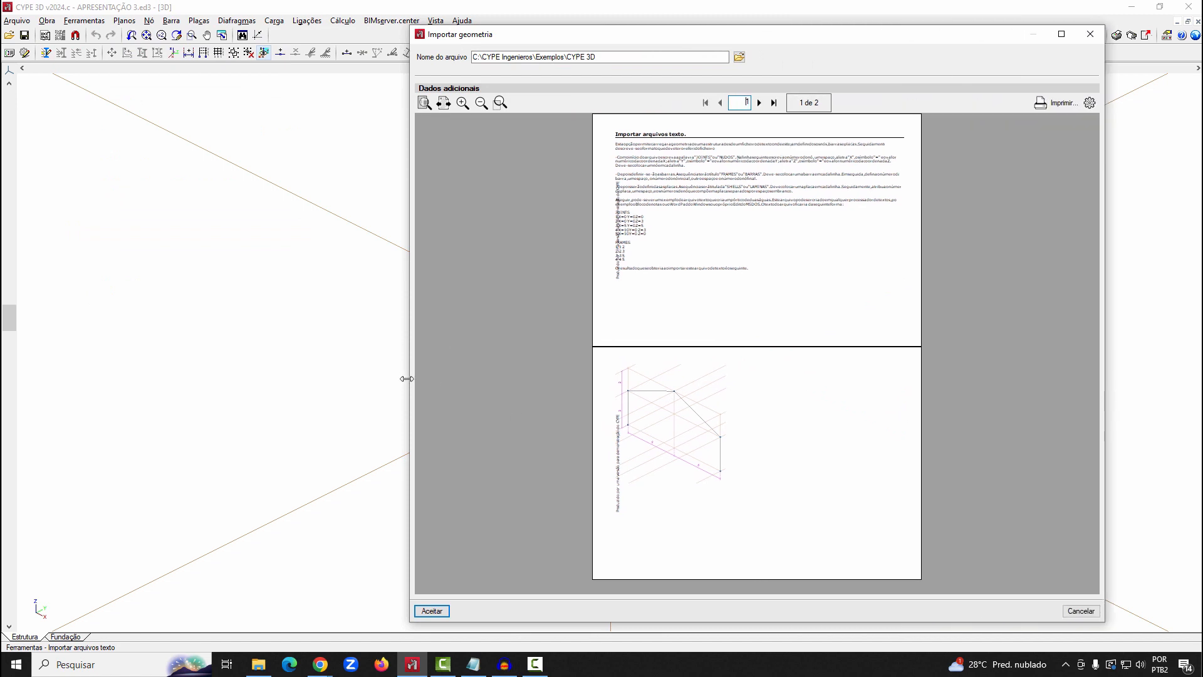
pyautogui.moveTo(407, 378); pyautogui.dragTo(70, 344)
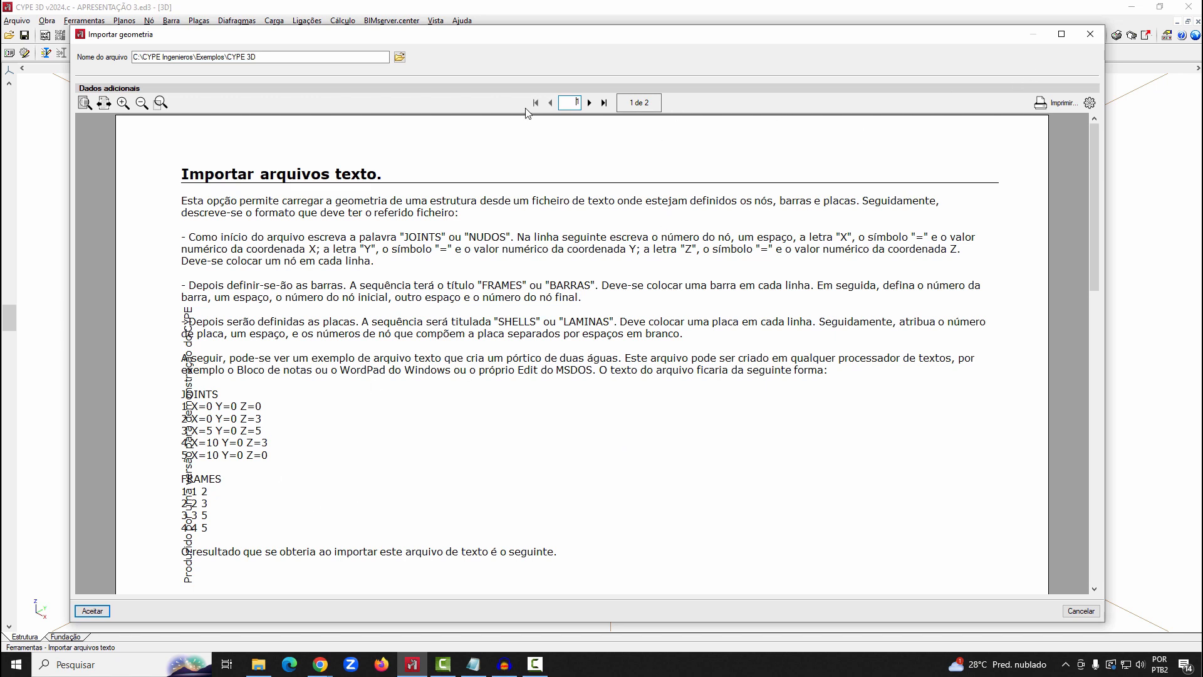
# Import the structure geometry from the treliça text file in the CYPE 3D examples folder
pyautogui.click(399, 57)
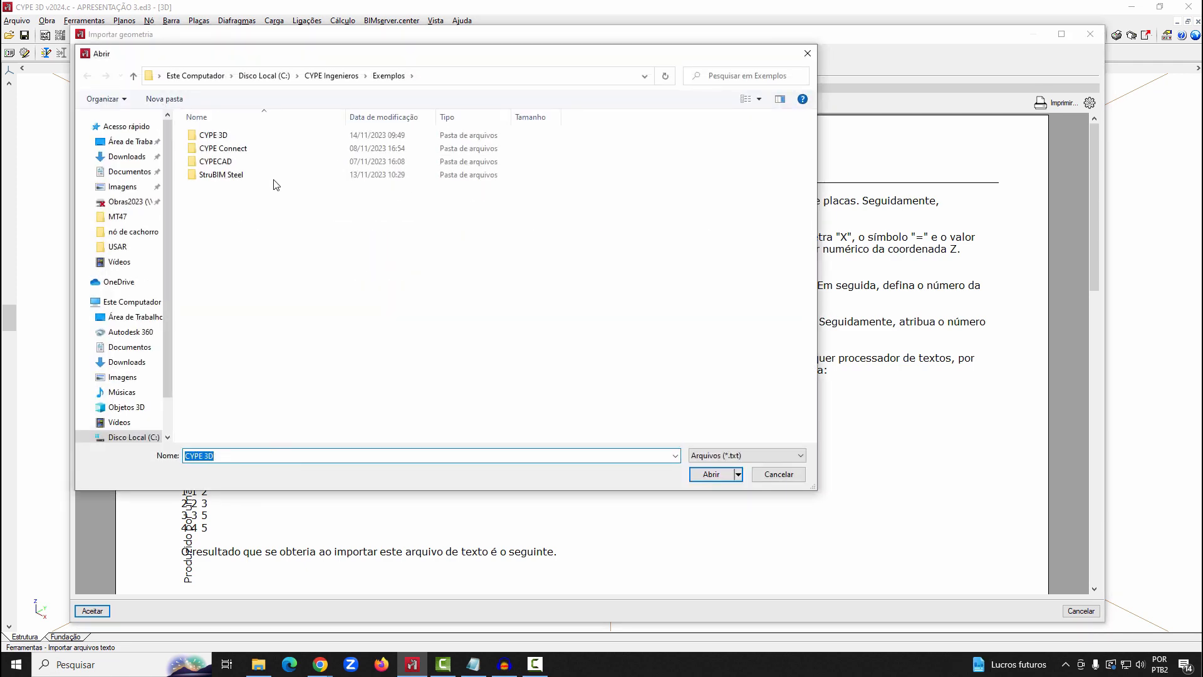
pyautogui.click(232, 139)
pyautogui.doubleClick(232, 138)
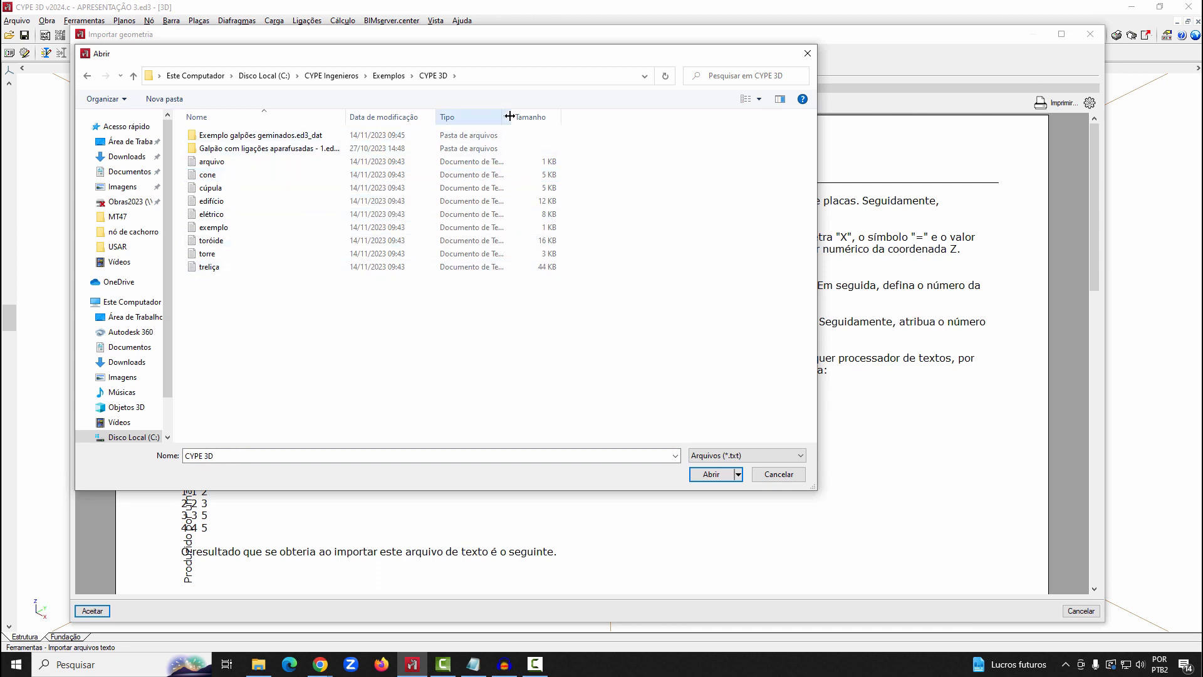
pyautogui.moveTo(517, 119); pyautogui.dragTo(608, 134)
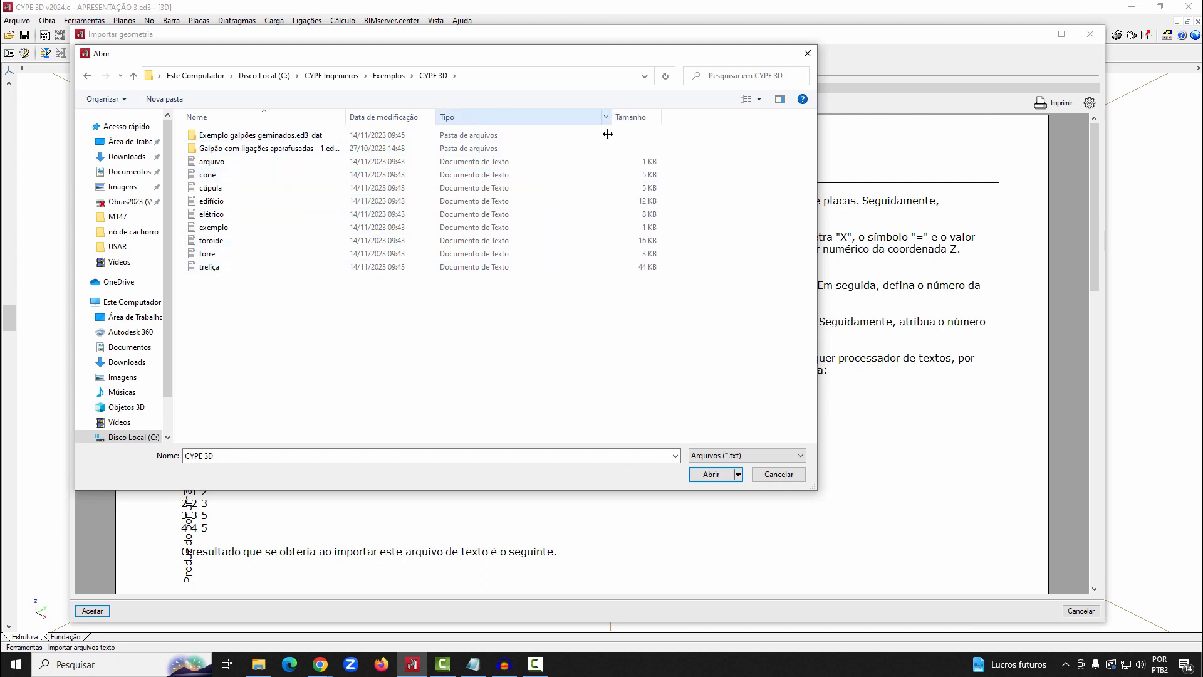
pyautogui.click(226, 268)
pyautogui.click(714, 477)
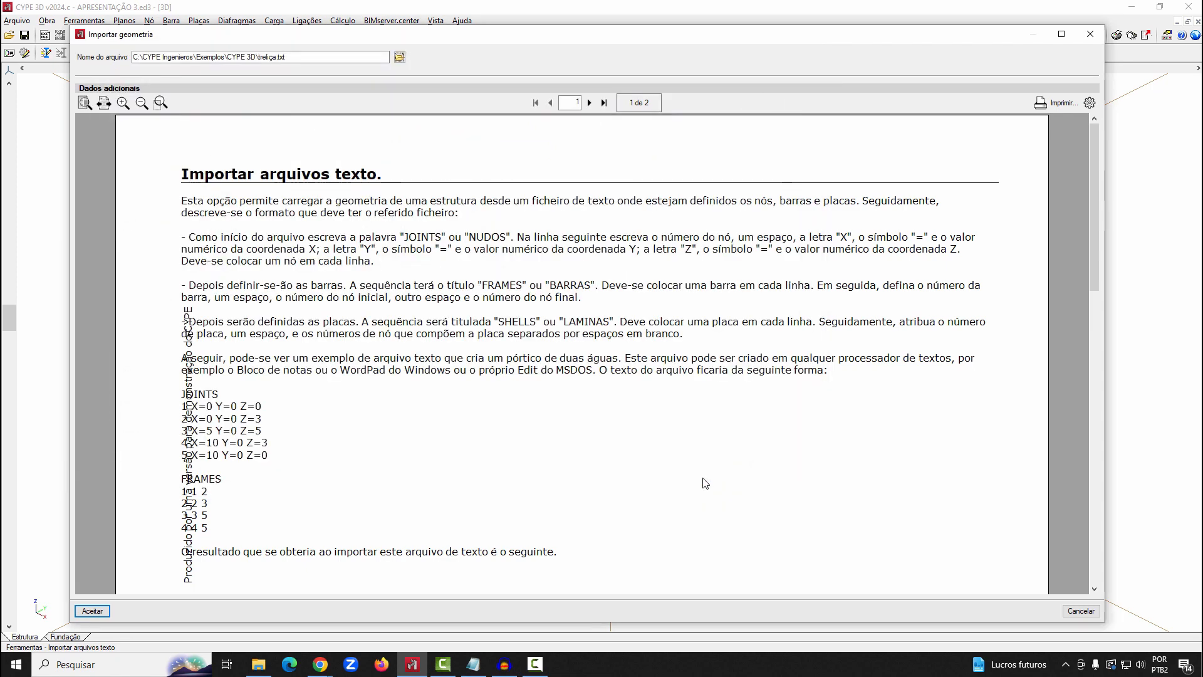
pyautogui.scroll(-3, 671, 380)
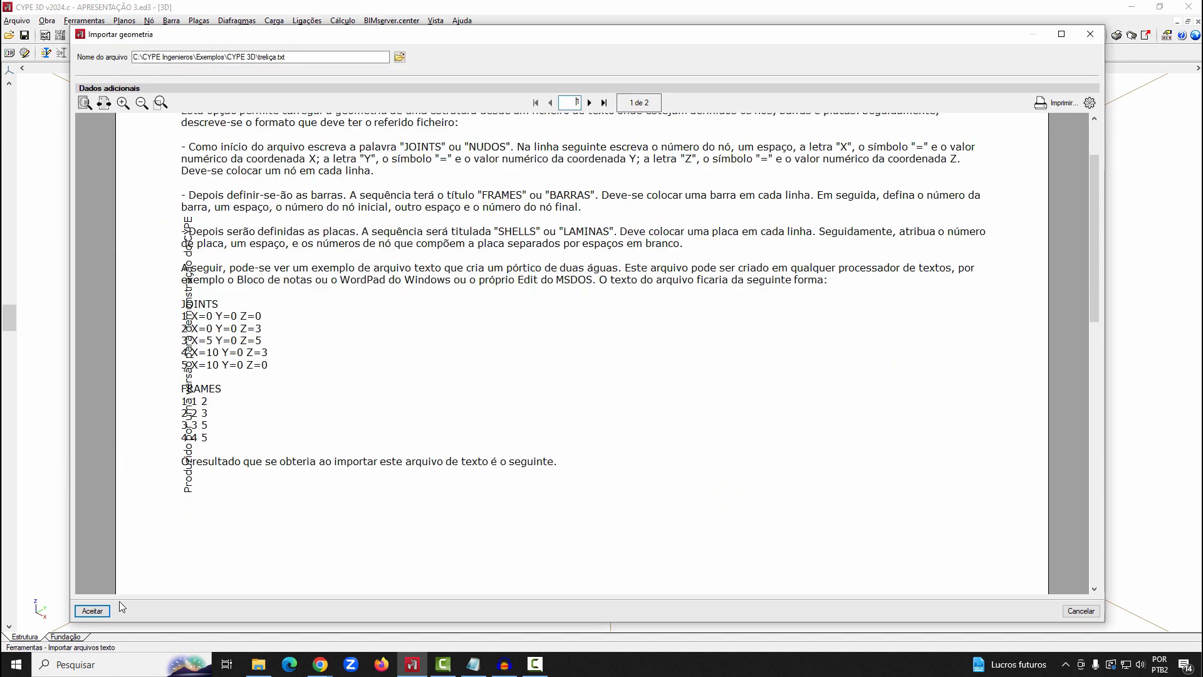
pyautogui.click(92, 610)
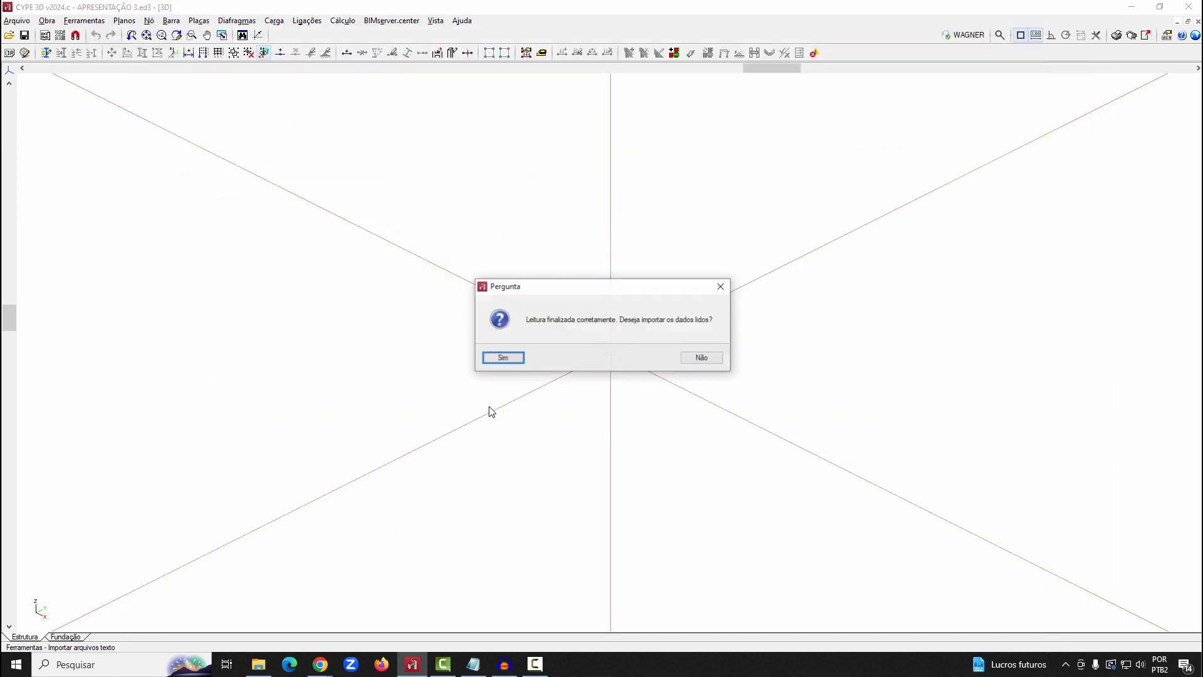
pyautogui.click(518, 360)
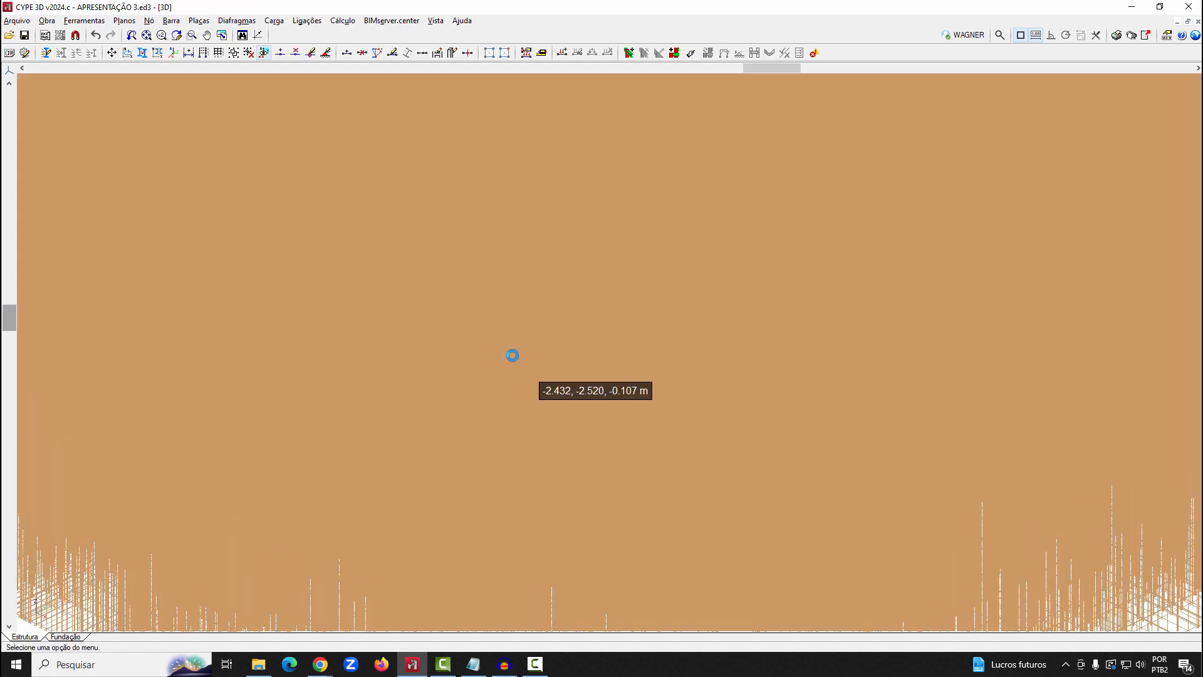
# View the imported truss structure as a whole and undo its import
pyautogui.scroll(-2, 513, 356)
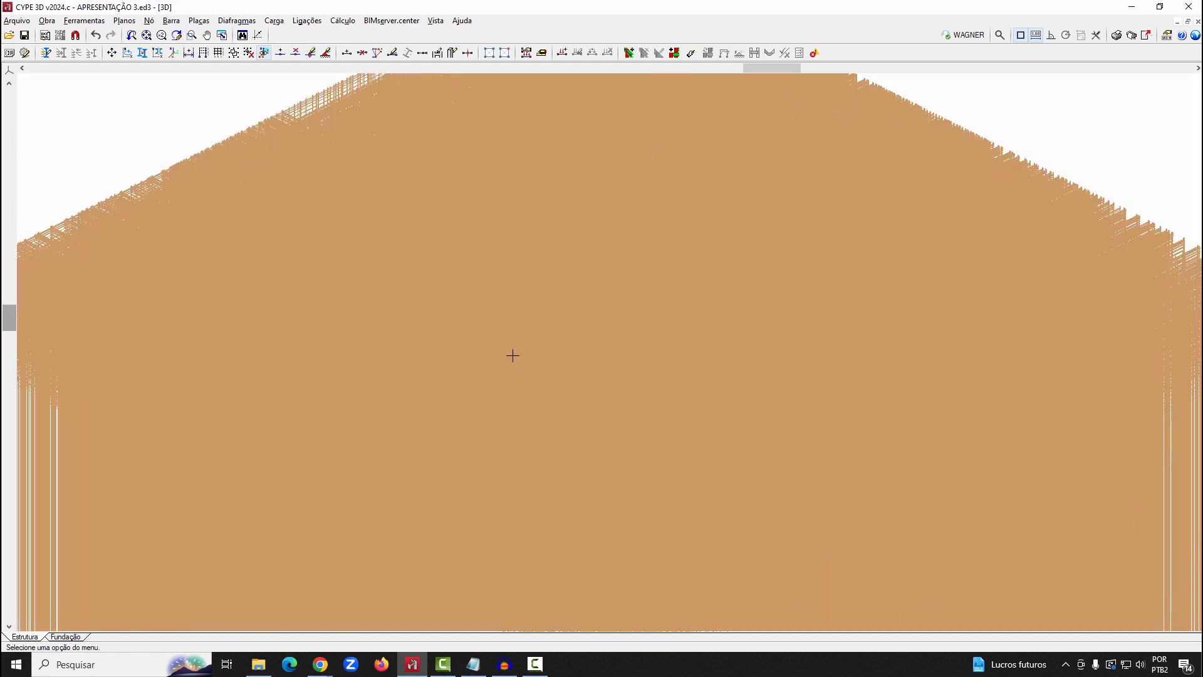
pyautogui.scroll(1, 512, 356)
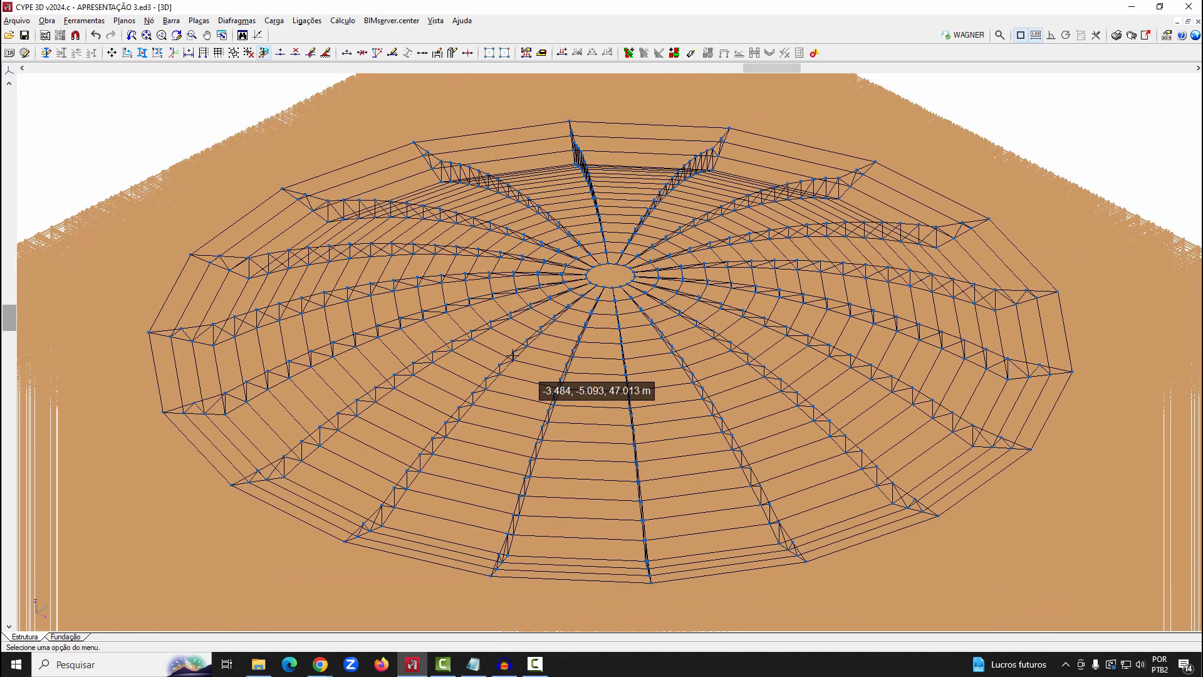
pyautogui.click(95, 35)
# Start a DXF/DWG import and choose the Torre eléctrica DWG file from the CYPE 3D examples folder
pyautogui.click(47, 21)
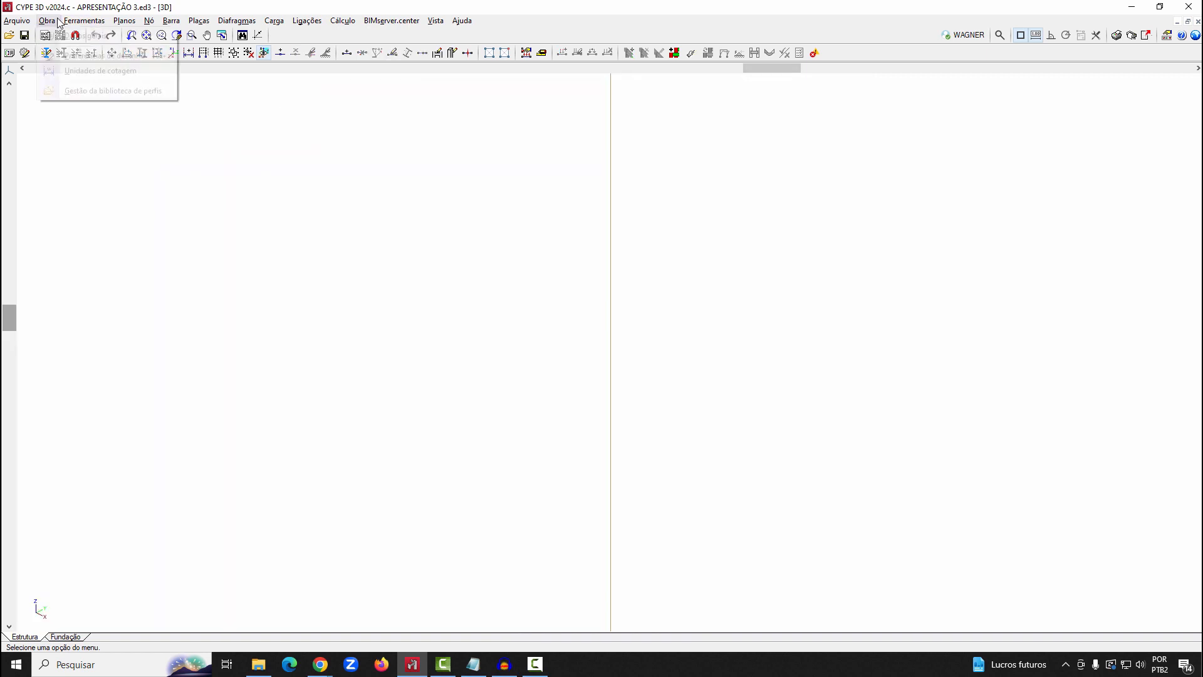
pyautogui.click(84, 20)
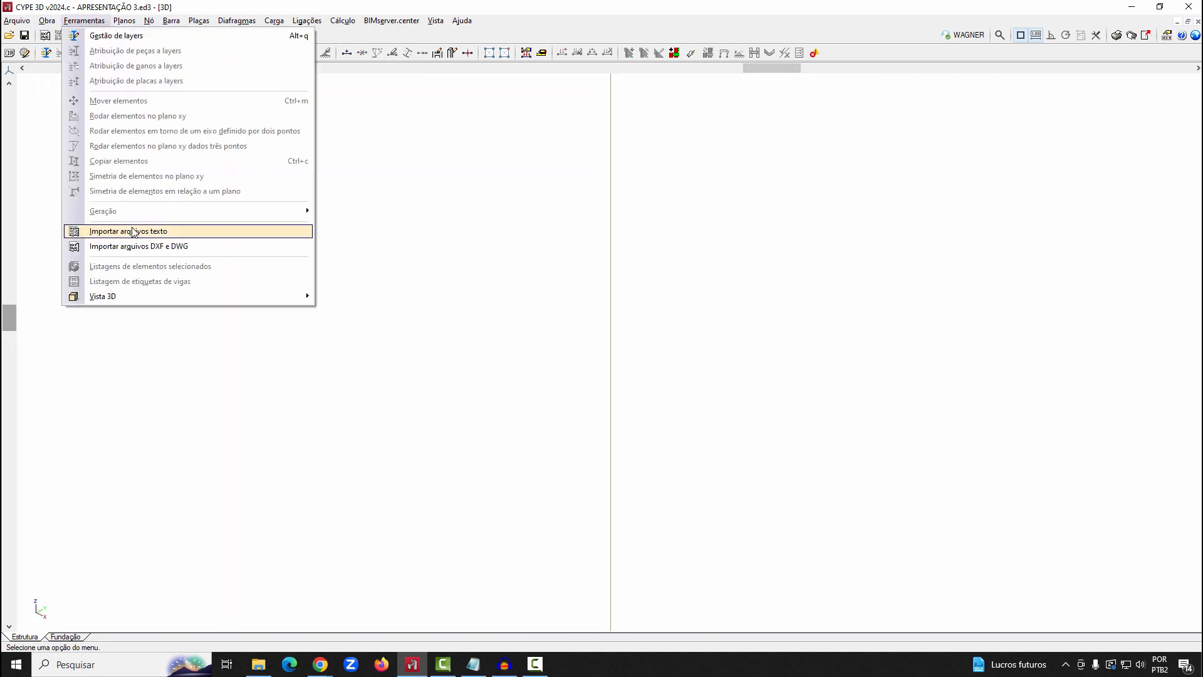
pyautogui.click(135, 247)
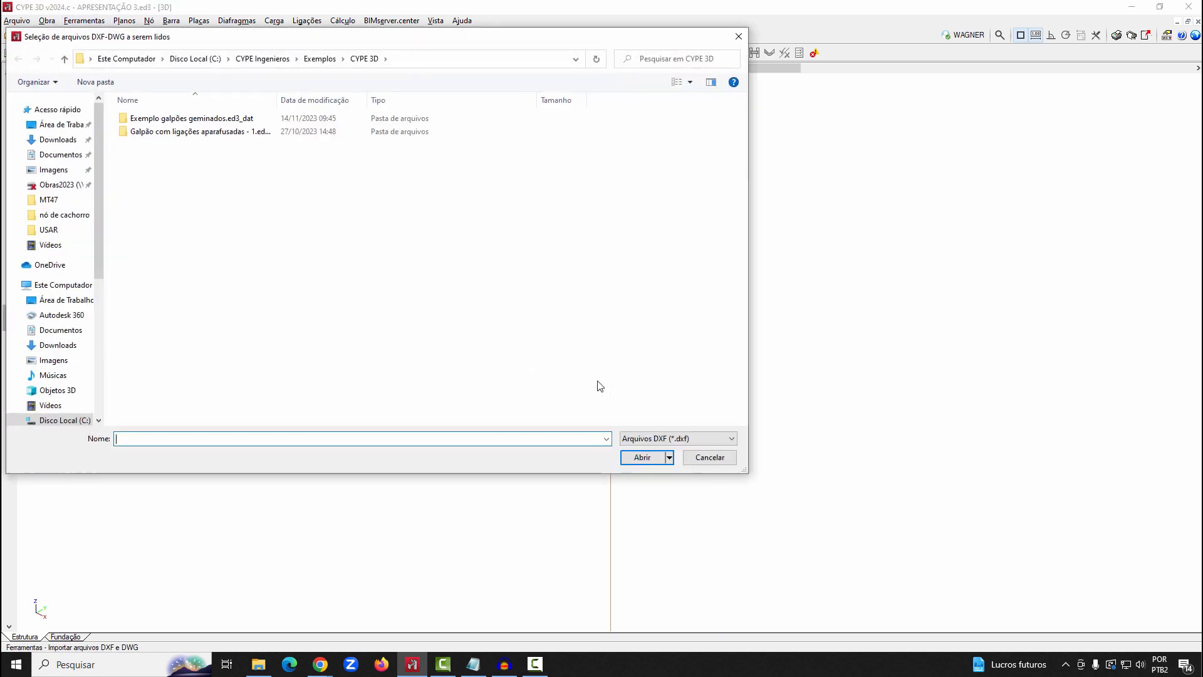
pyautogui.click(321, 59)
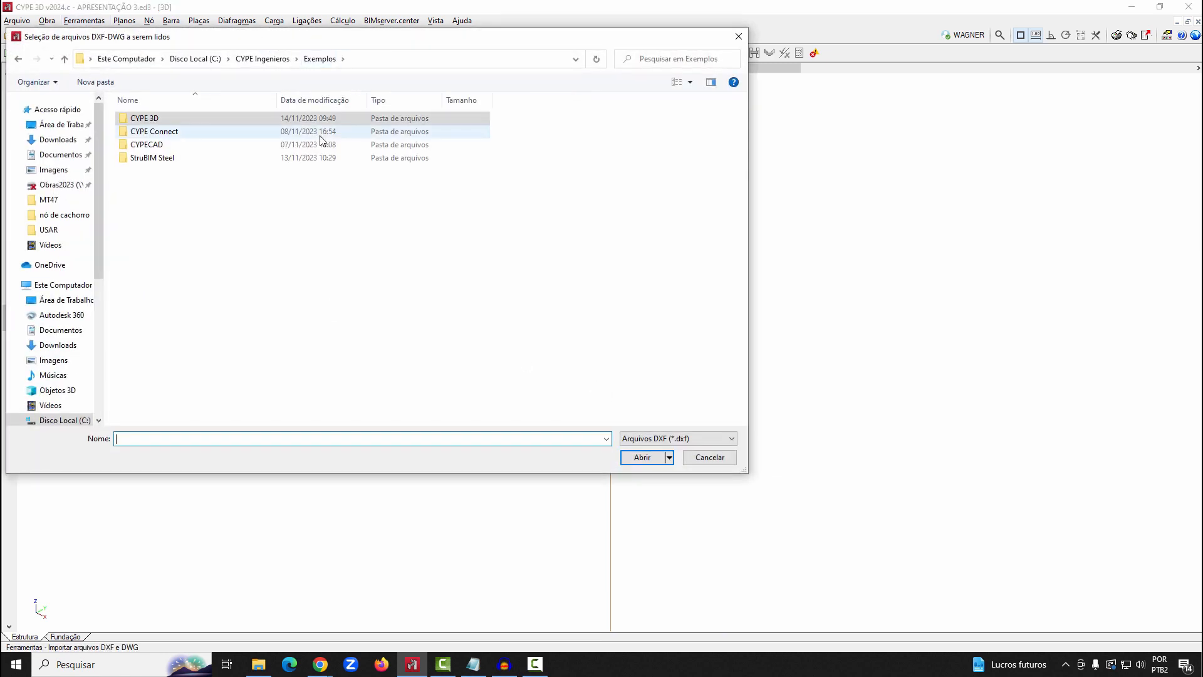
pyautogui.doubleClick(176, 118)
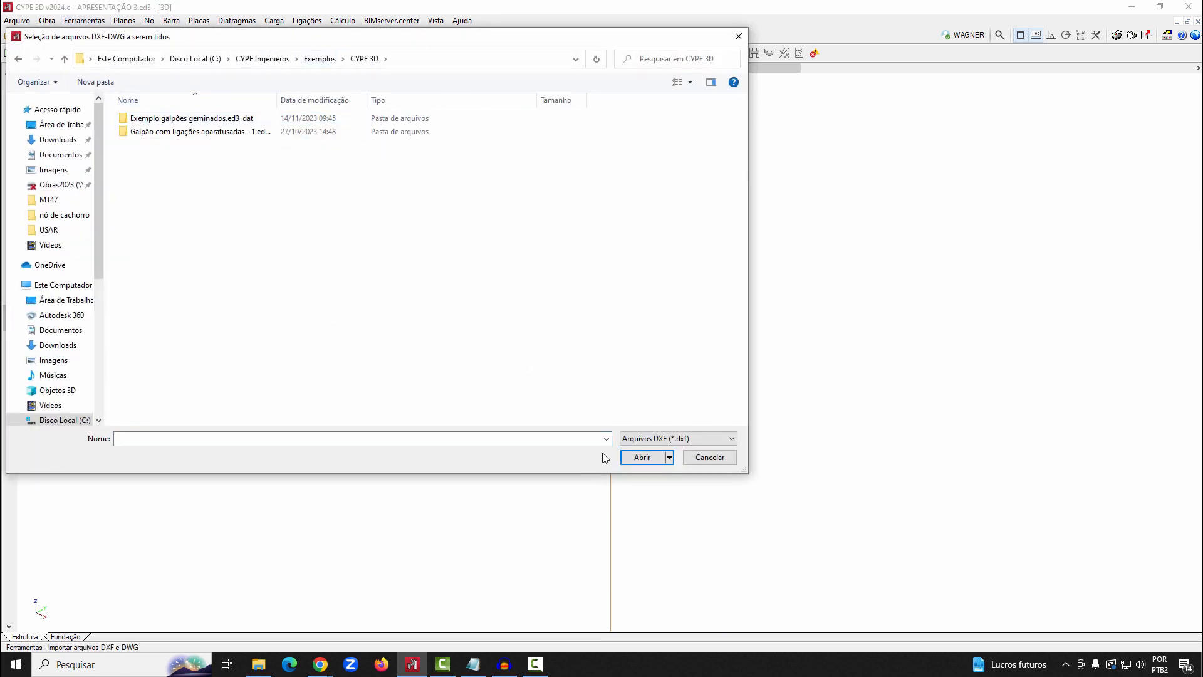
pyautogui.click(643, 439)
pyautogui.click(645, 460)
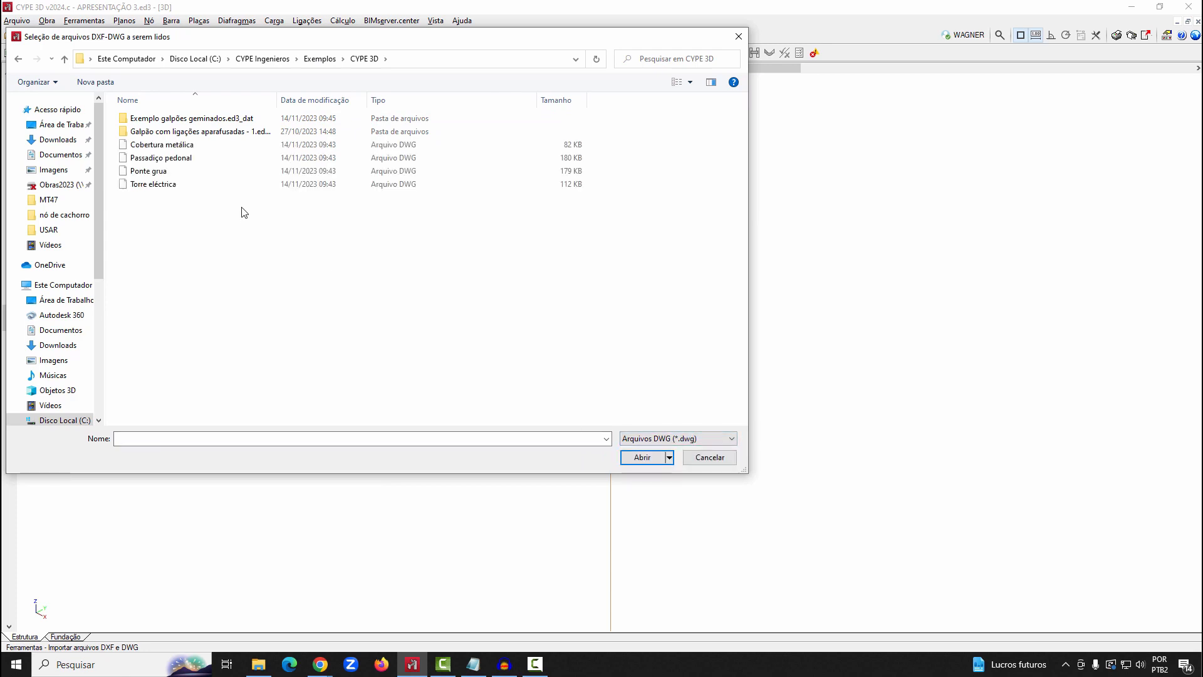
pyautogui.click(188, 184)
pyautogui.click(648, 458)
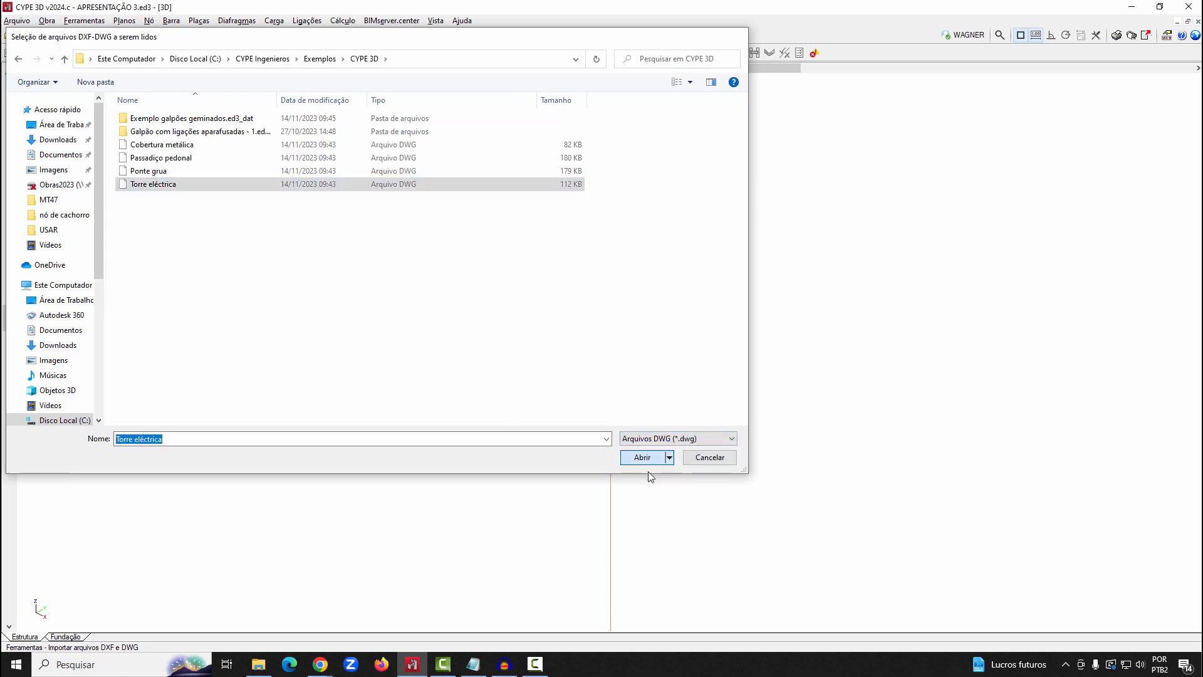
# Select all layers of the electric tower drawing and import its geometry into the job
pyautogui.click(84, 27)
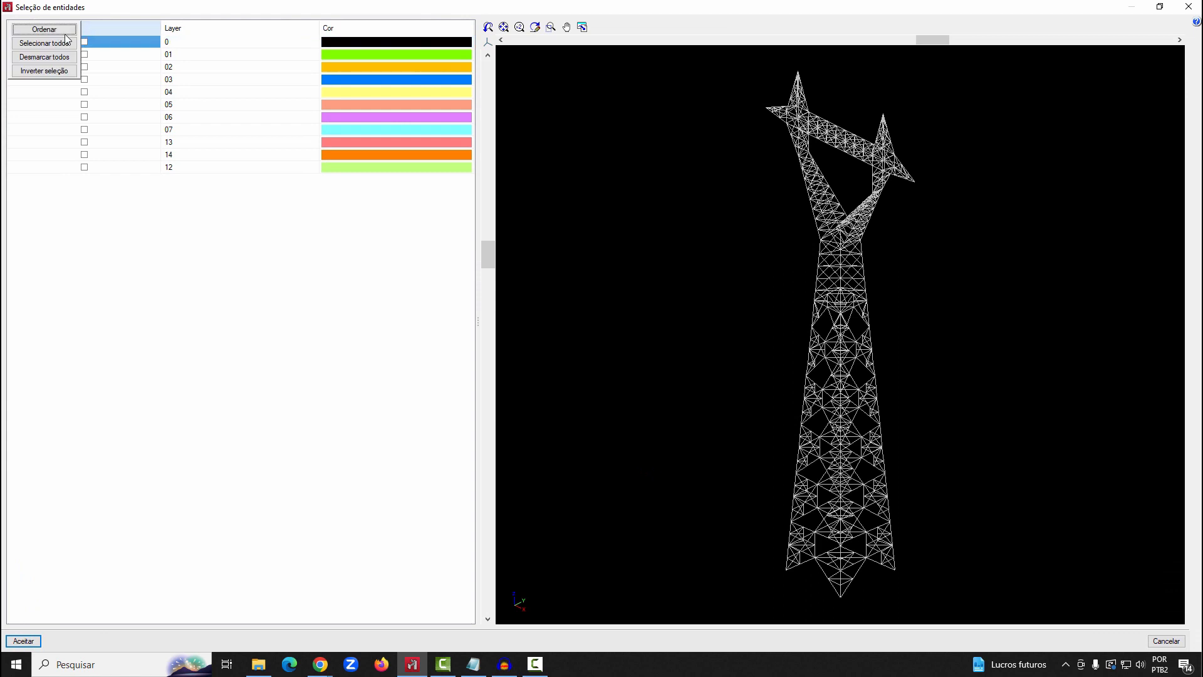
pyautogui.click(44, 43)
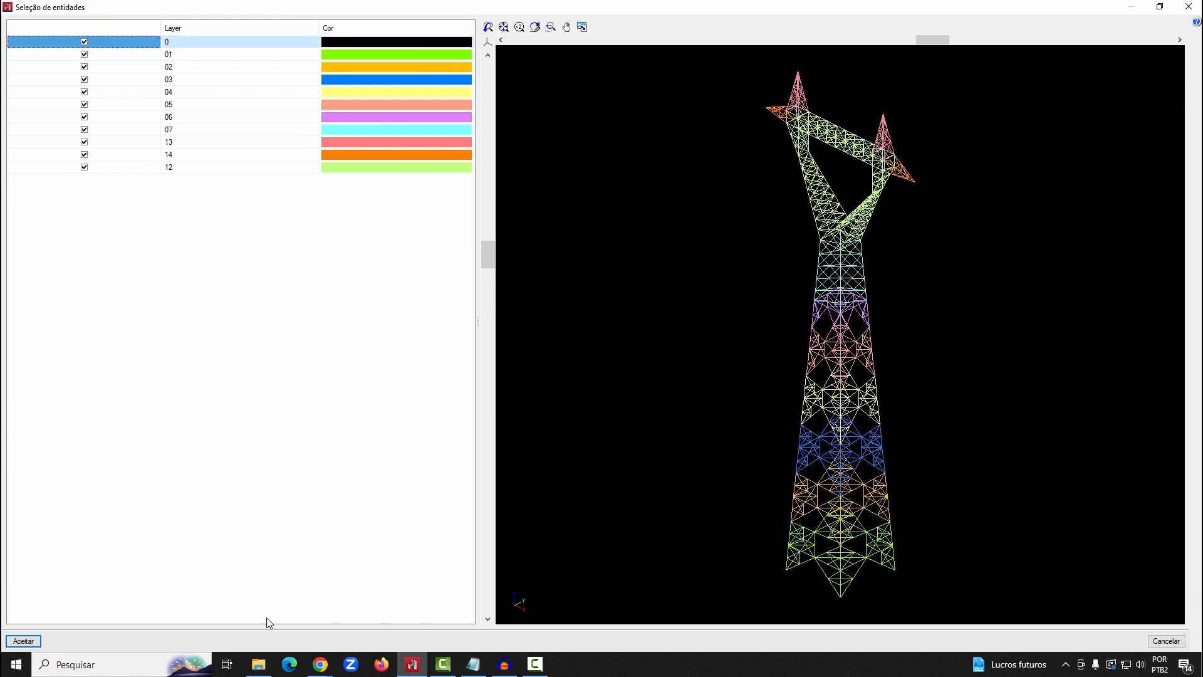
pyautogui.click(24, 641)
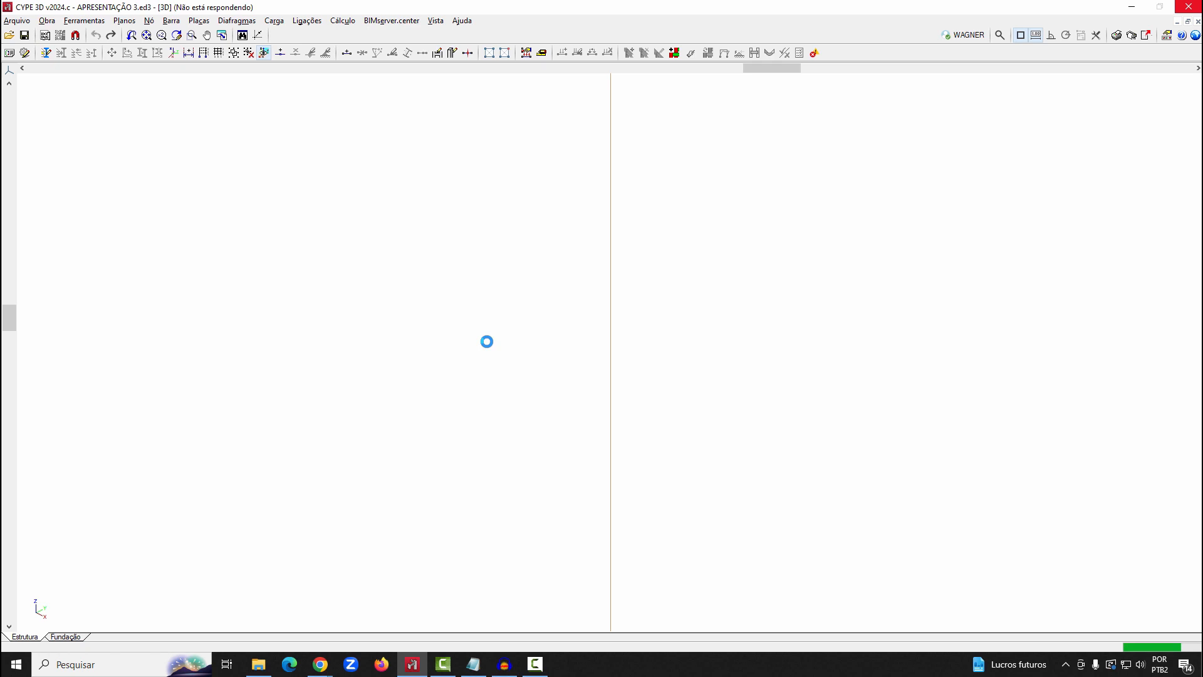
pyautogui.click(617, 359)
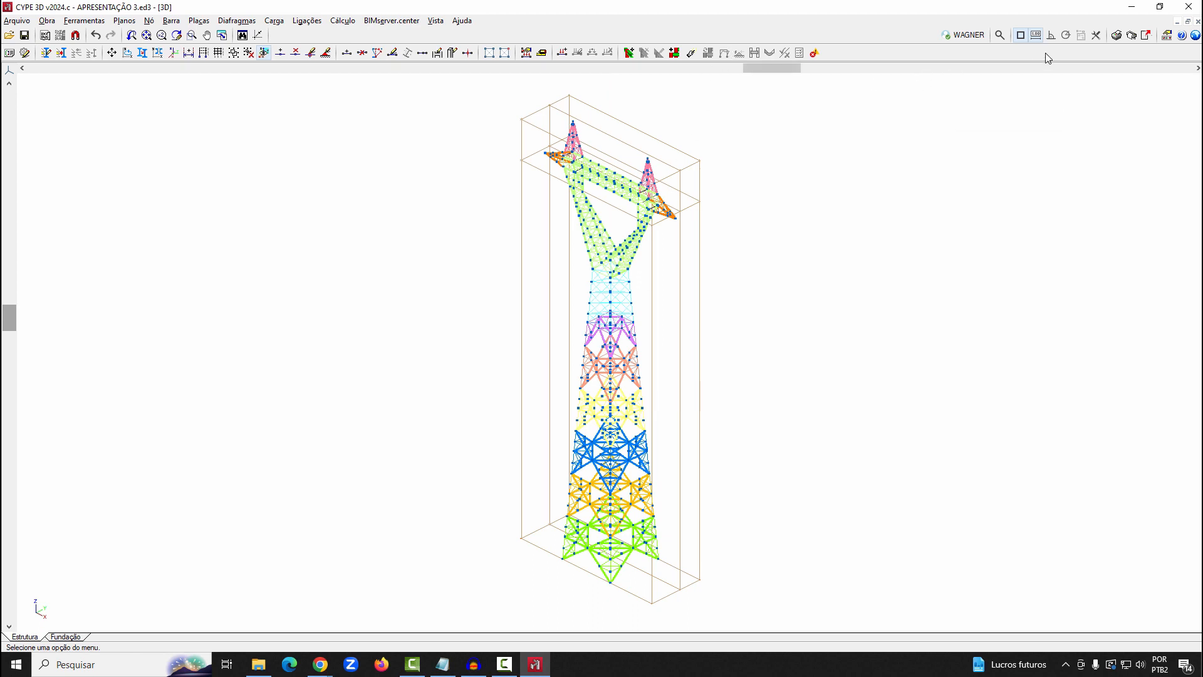
# Examine the nodes and bars at the tip of the imported tower's arm up close, and undo the tower import
pyautogui.click(192, 35)
pyautogui.moveTo(537, 135); pyautogui.dragTo(555, 164)
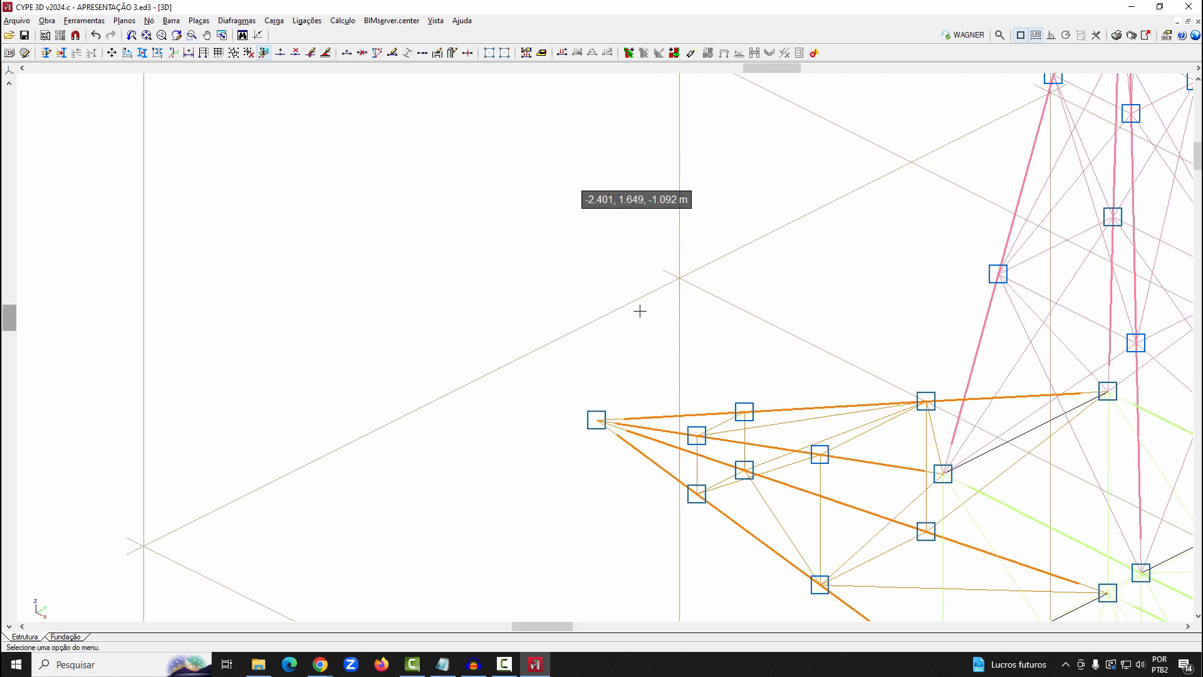
pyautogui.click(683, 414)
pyautogui.click(666, 432)
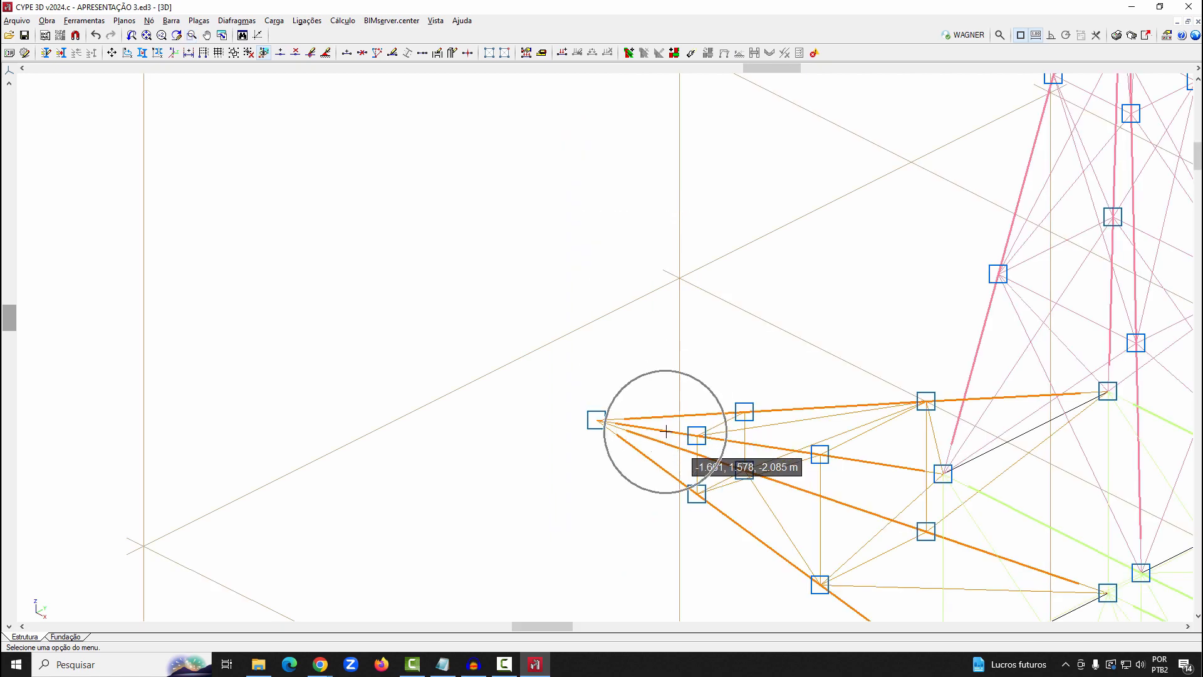
pyautogui.middleClick(492, 270)
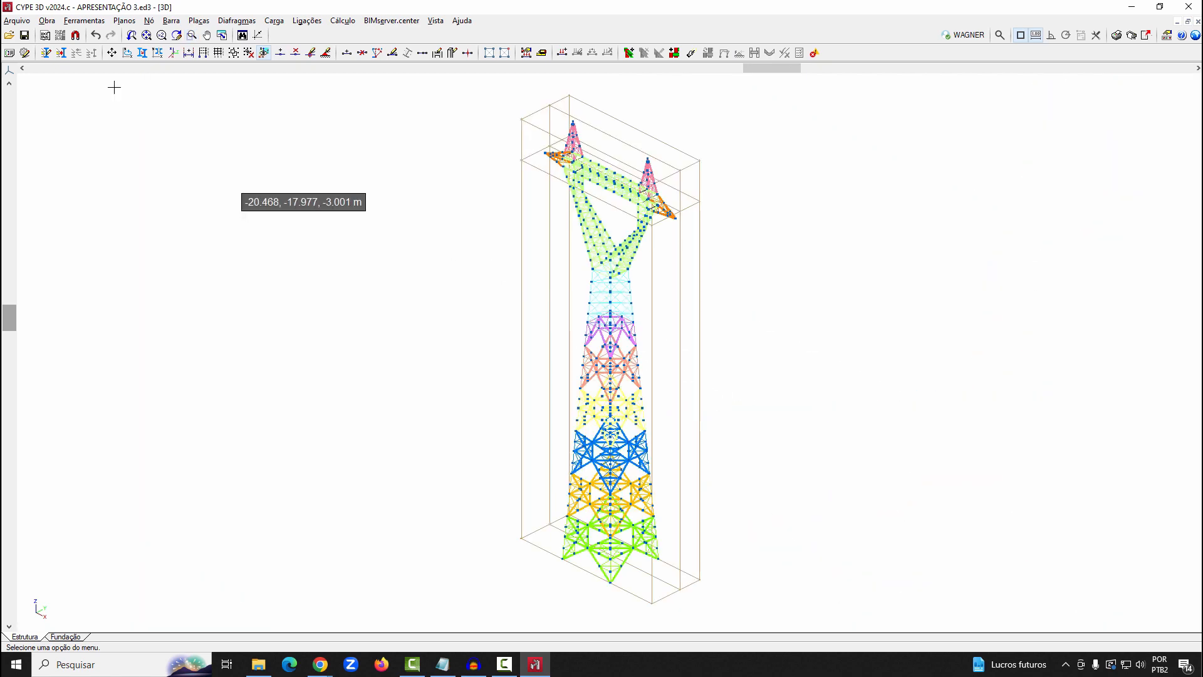
pyautogui.click(96, 35)
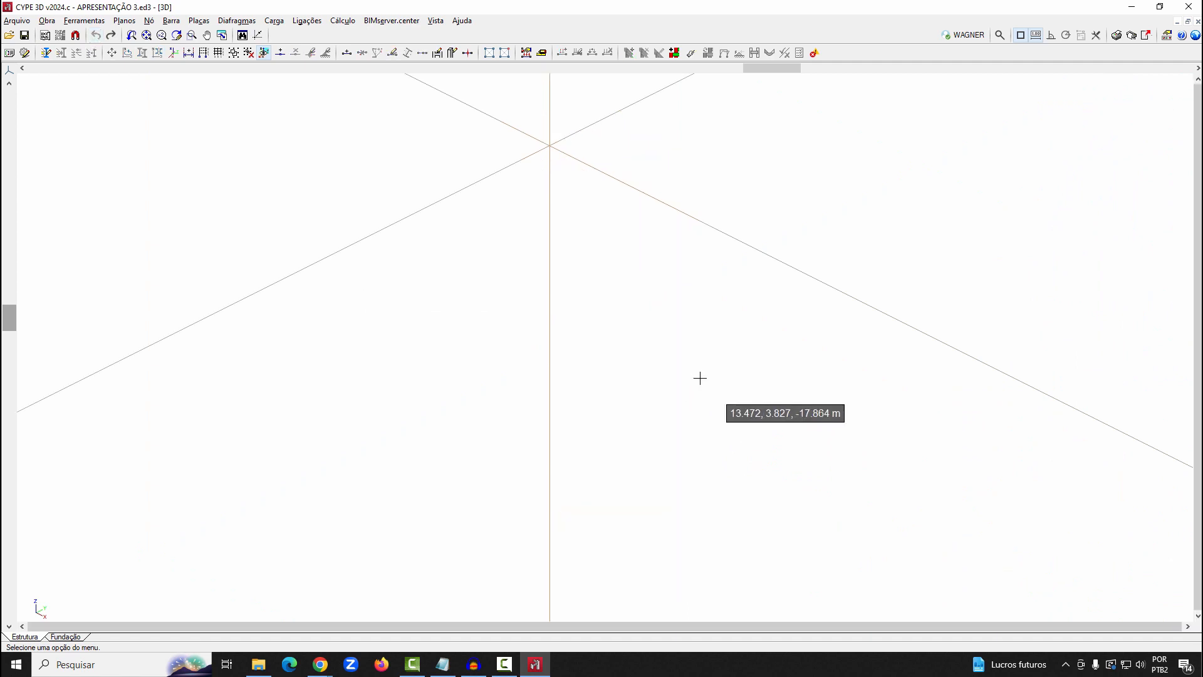
# Create a new 2D view of a plane orthogonal to an axis from the reference lines and title it FRENTE
pyautogui.scroll(1, 700, 379)
pyautogui.scroll(-1, 654, 393)
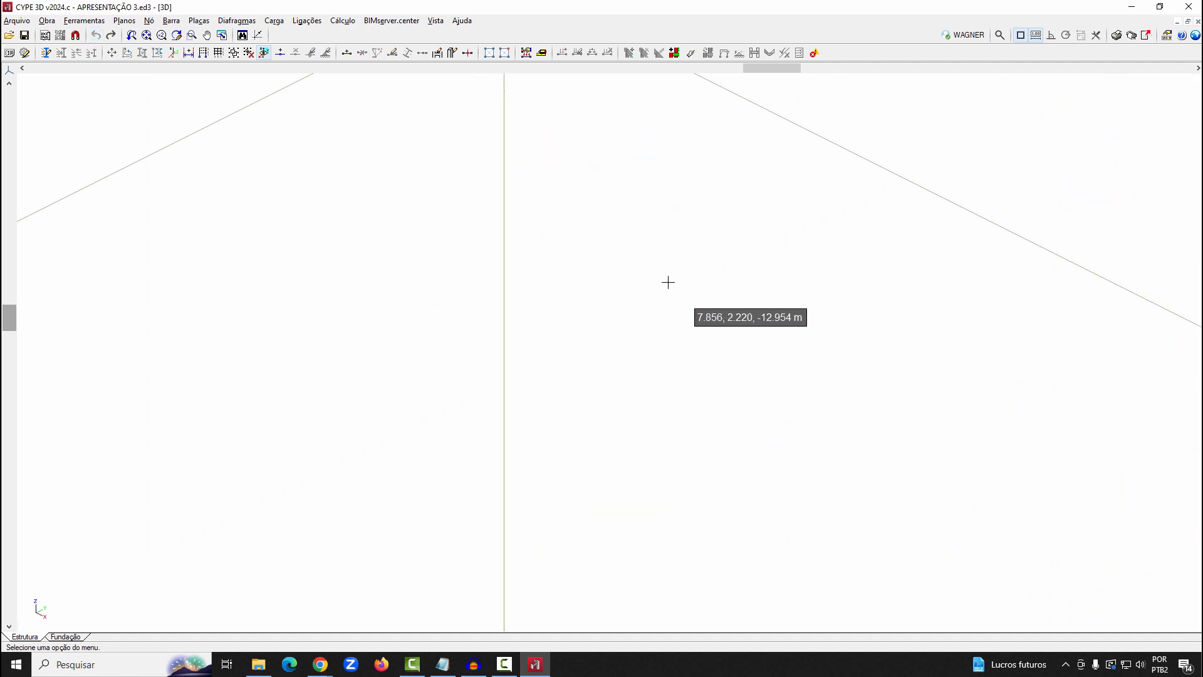
pyautogui.scroll(1, 667, 282)
pyautogui.scroll(-3, 668, 284)
pyautogui.moveTo(656, 239); pyautogui.dragTo(660, 365, button='middle')
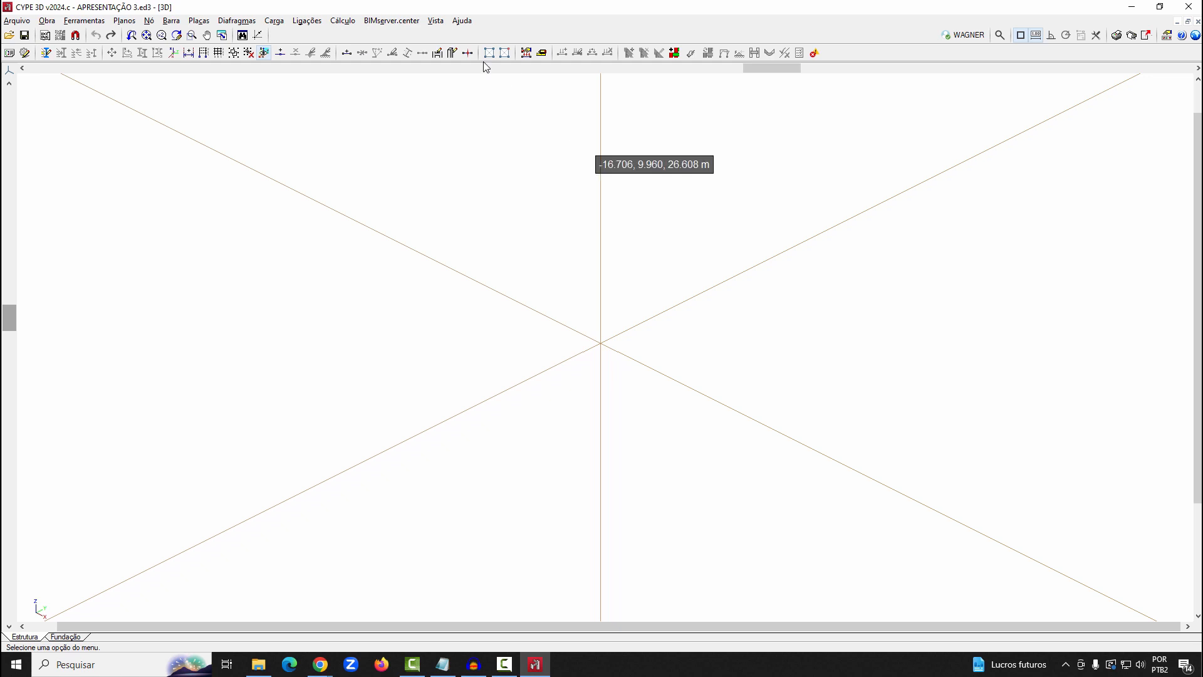
pyautogui.click(436, 21)
pyautogui.click(470, 36)
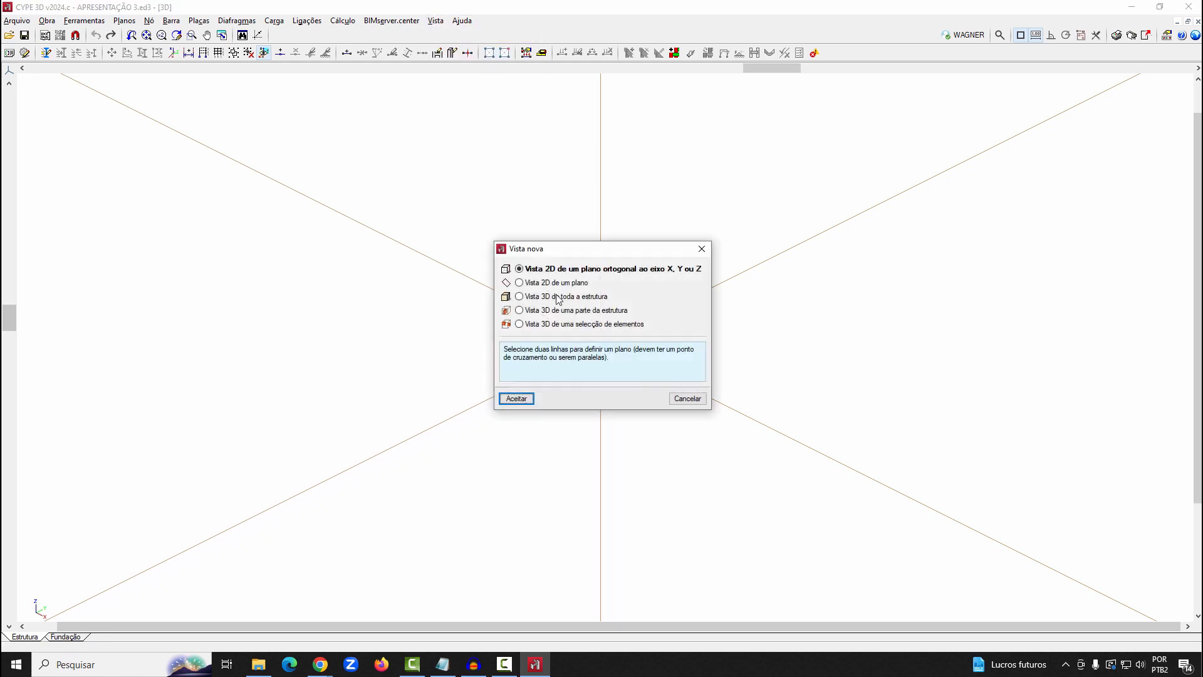
pyautogui.click(516, 398)
pyautogui.click(602, 283)
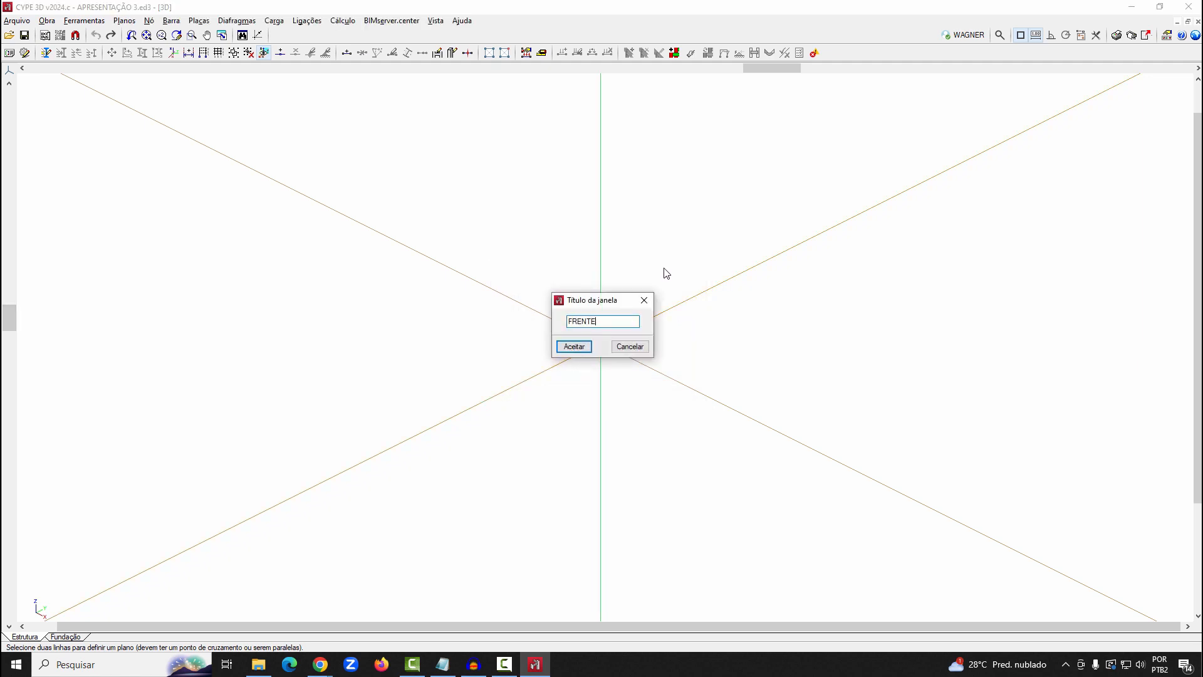
pyautogui.click(576, 347)
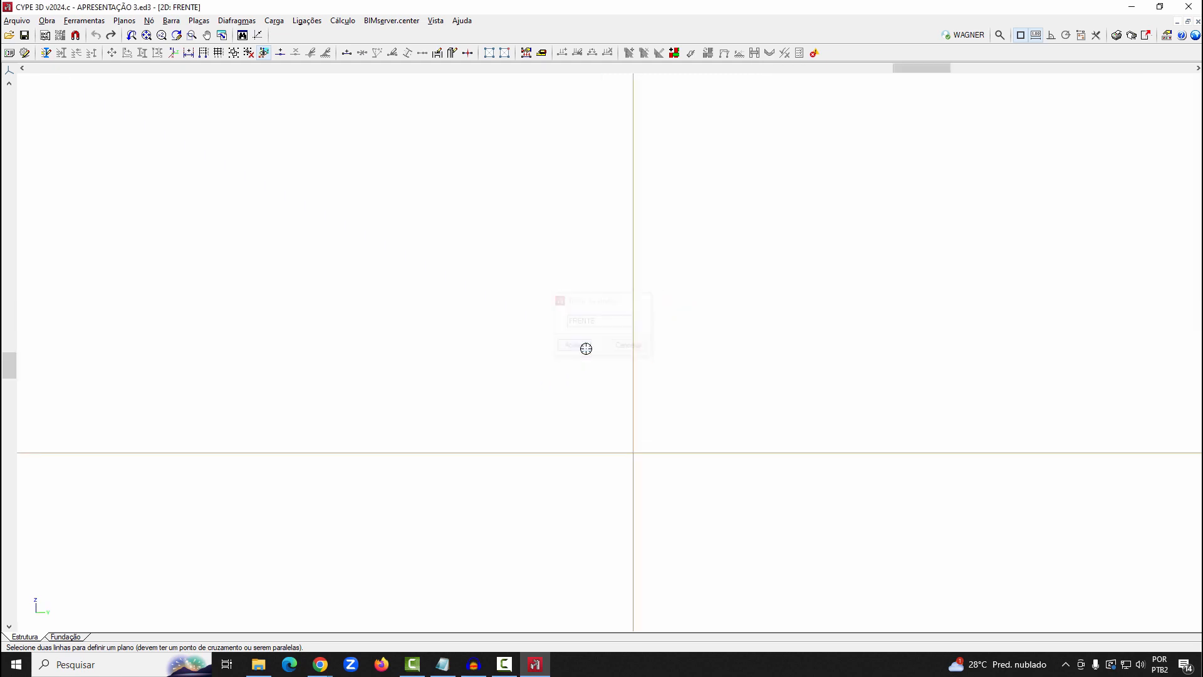
# Arrange the 3D and FRENTE views as a horizontal mosaic and finally as a vertical mosaic
pyautogui.click(435, 21)
pyautogui.click(477, 139)
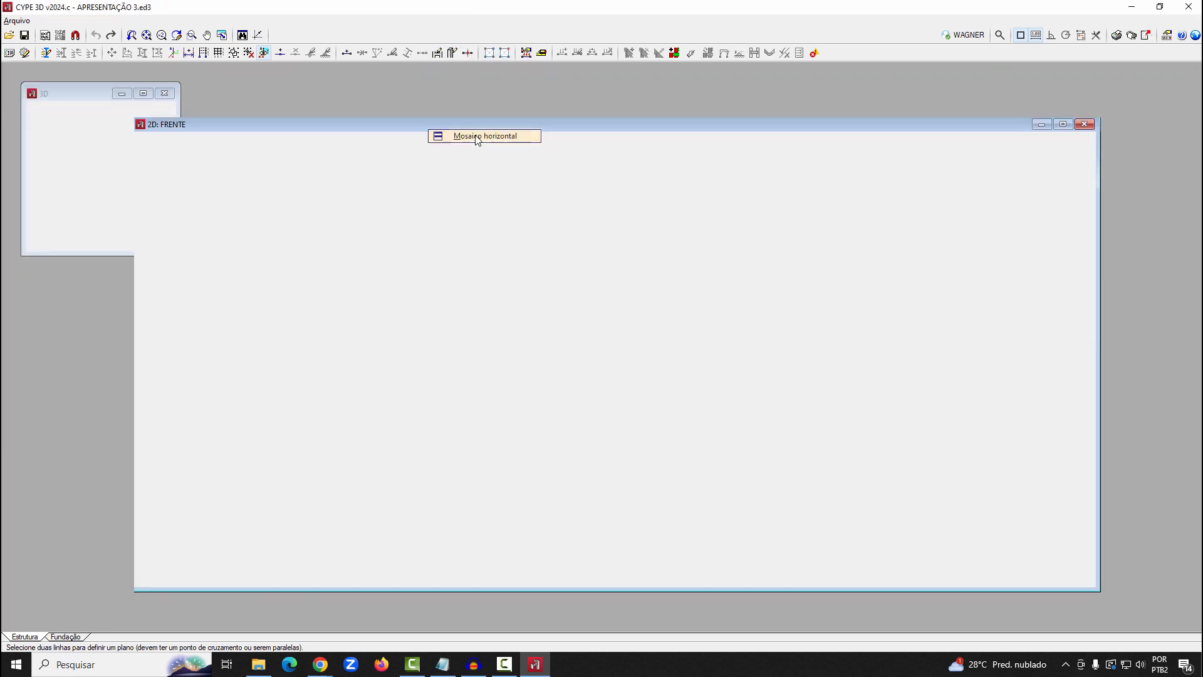
pyautogui.click(429, 22)
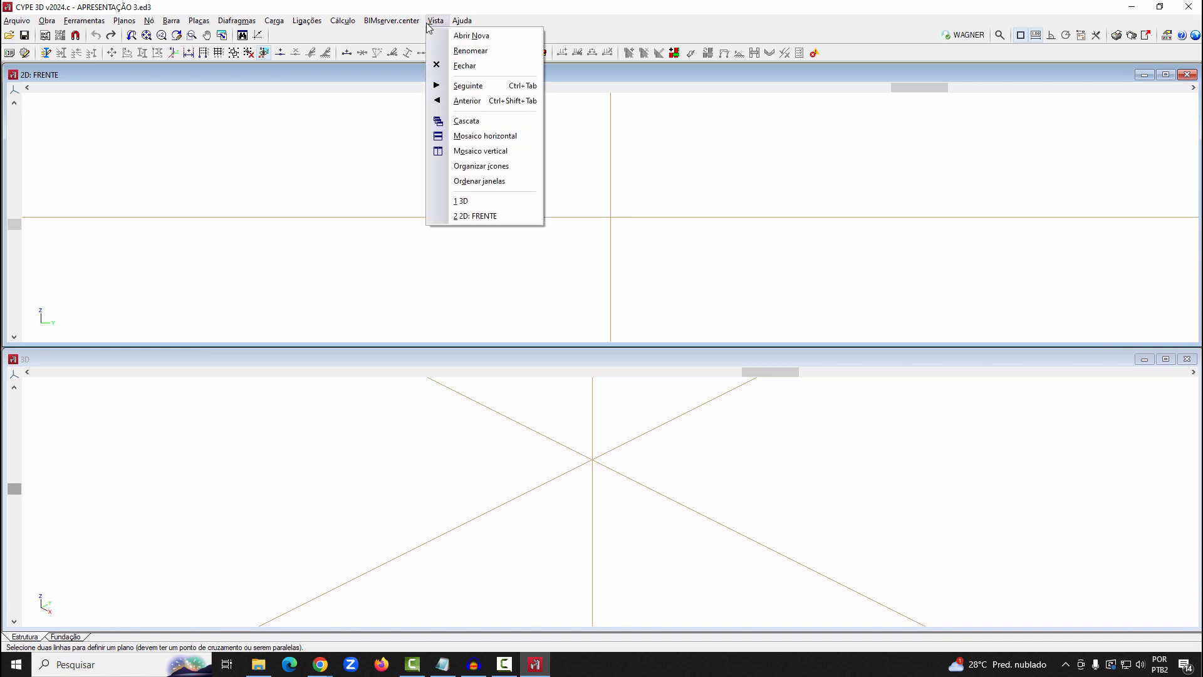
pyautogui.click(464, 151)
pyautogui.click(944, 362)
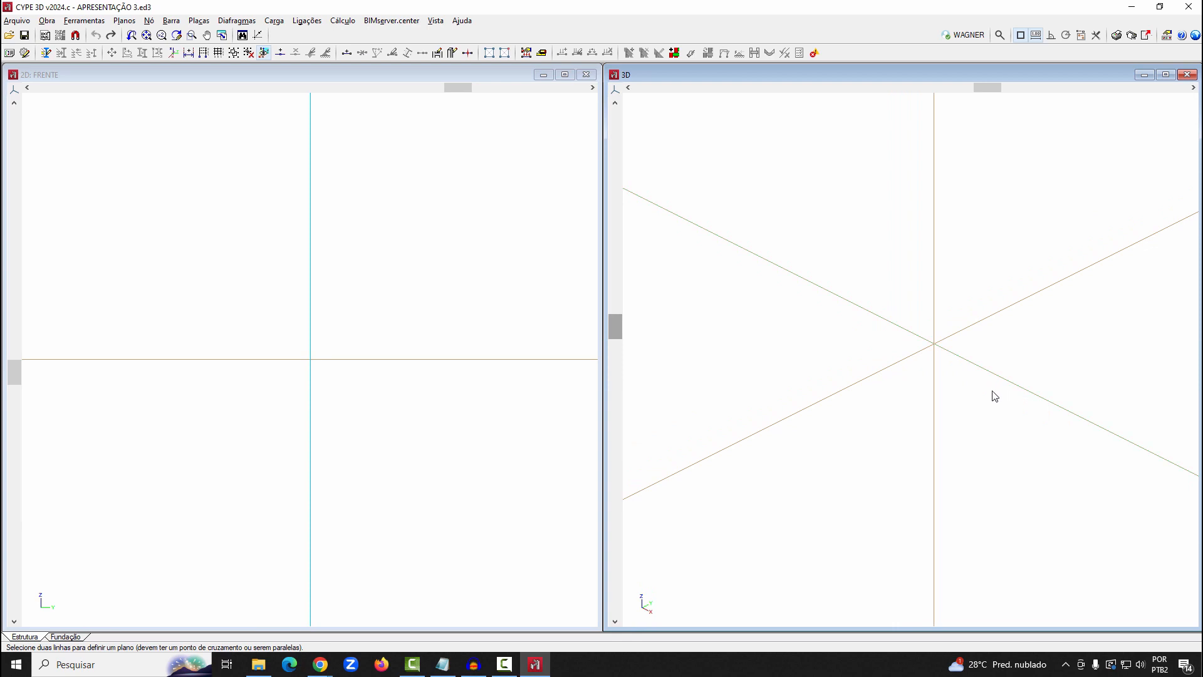
# Make the 2D FRENTE view active and maximize it
pyautogui.click(439, 23)
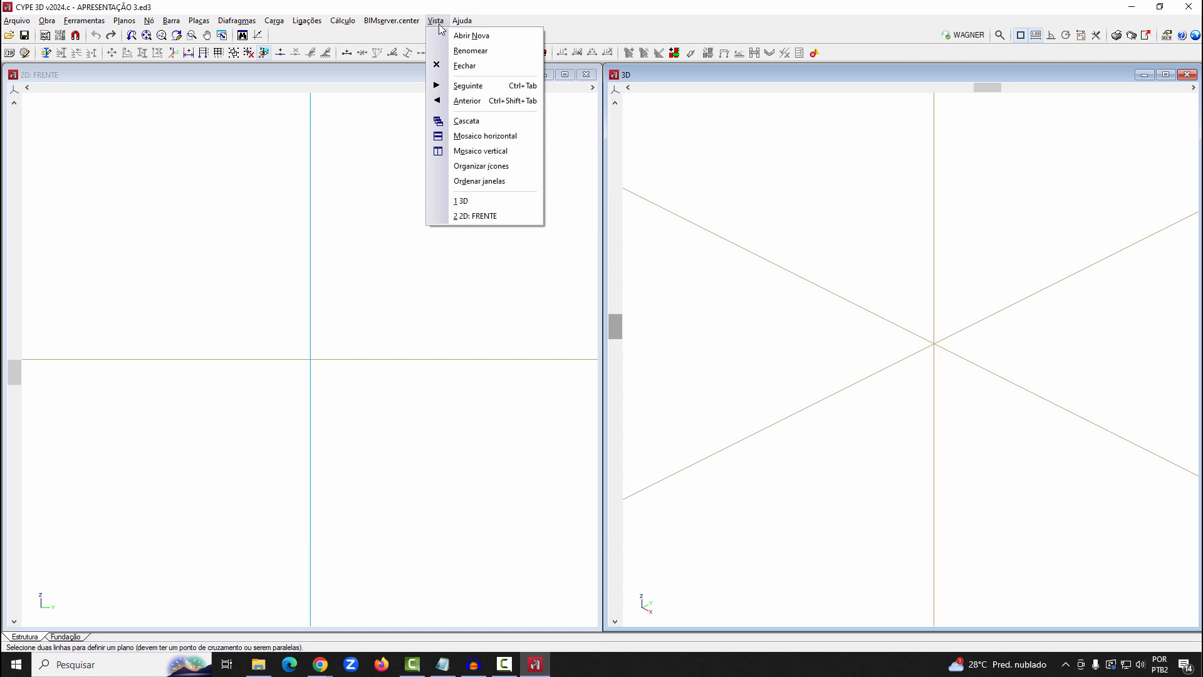
pyautogui.click(400, 73)
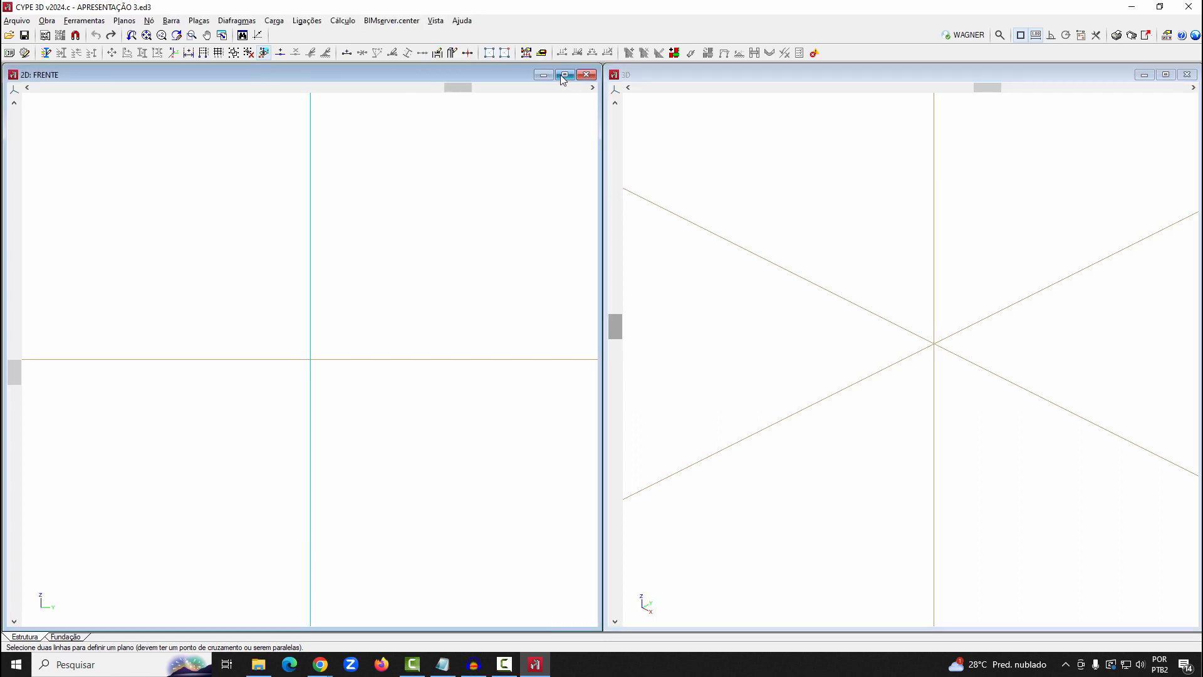
pyautogui.click(564, 75)
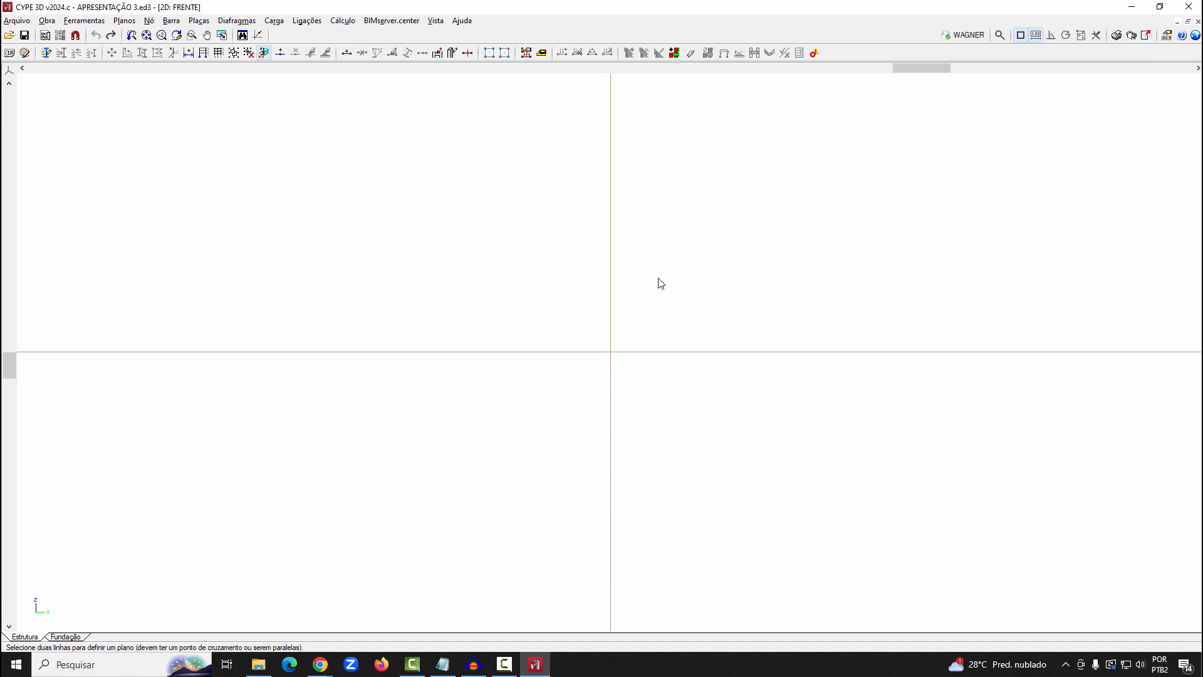
# Start a new bar in the FRENTE view and open the description of its W 150 x 13 profile
pyautogui.moveTo(752, 304); pyautogui.dragTo(394, 398, button='middle')
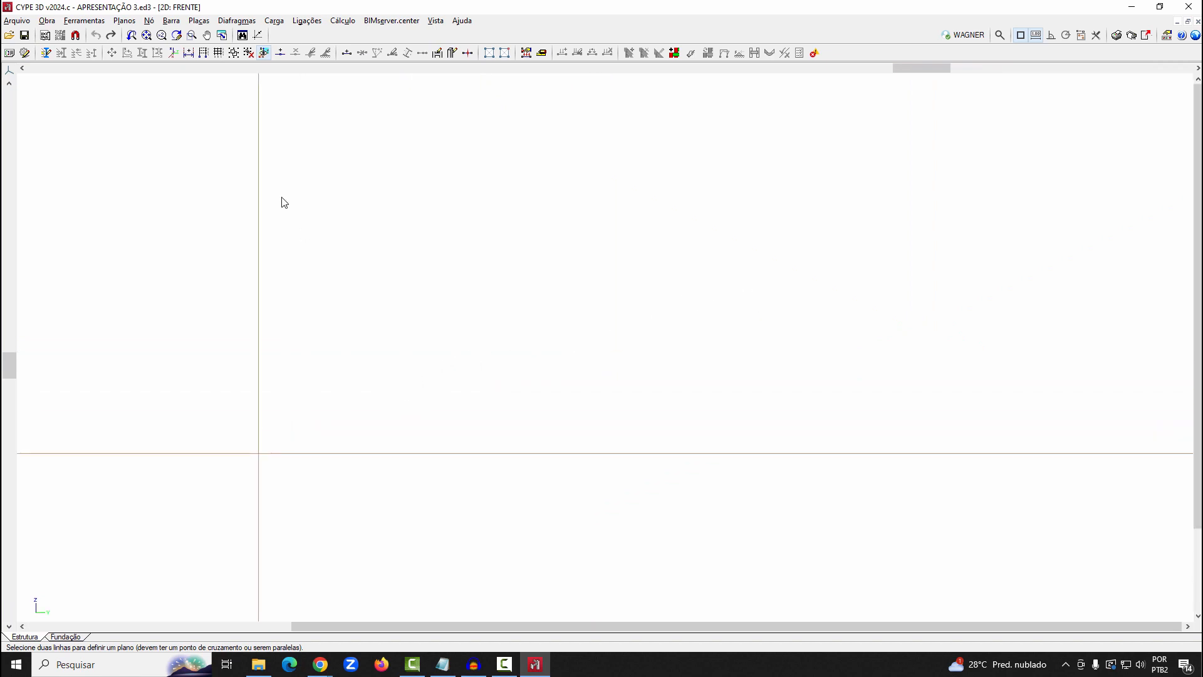
pyautogui.click(171, 21)
pyautogui.click(179, 36)
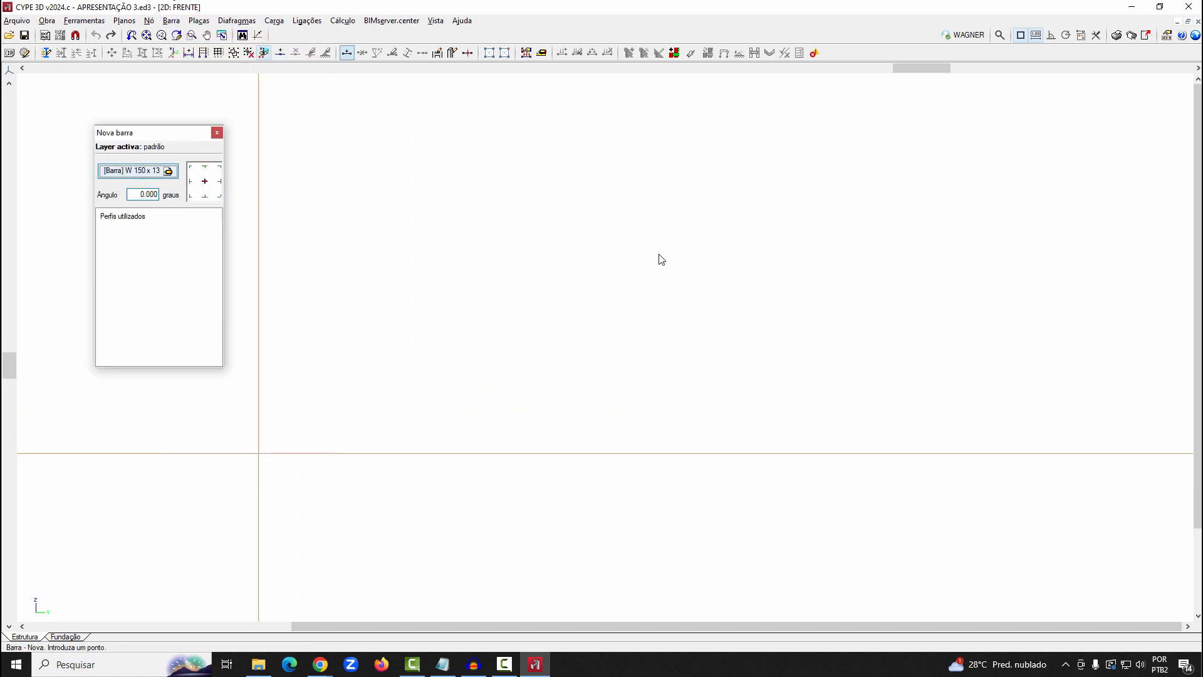
pyautogui.moveTo(398, 10); pyautogui.dragTo(777, 82)
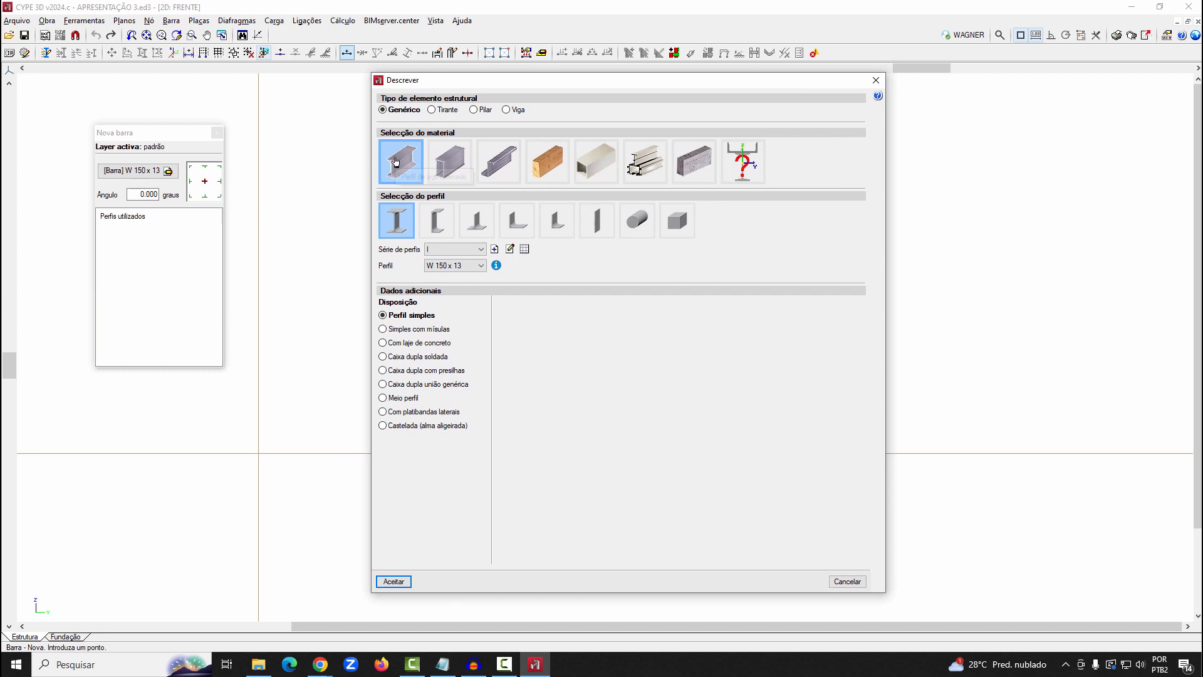
# Review the profile shapes offered for rolled, welded and cold-formed steel bars
pyautogui.click(396, 161)
pyautogui.click(453, 168)
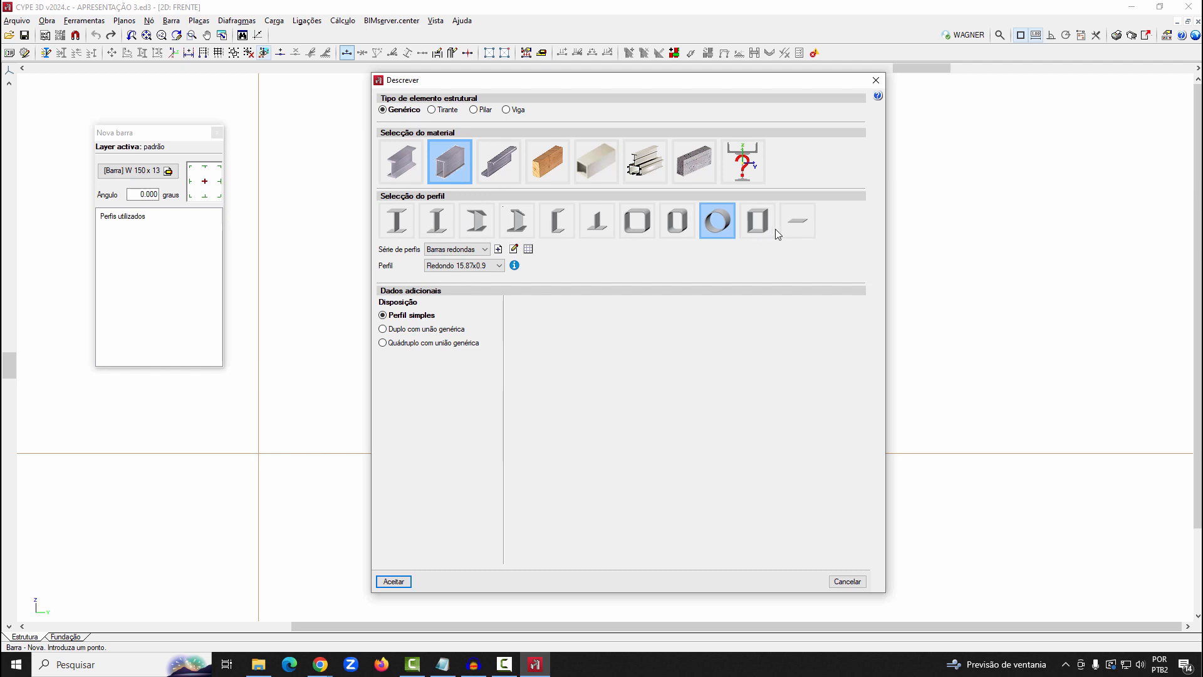
pyautogui.click(483, 169)
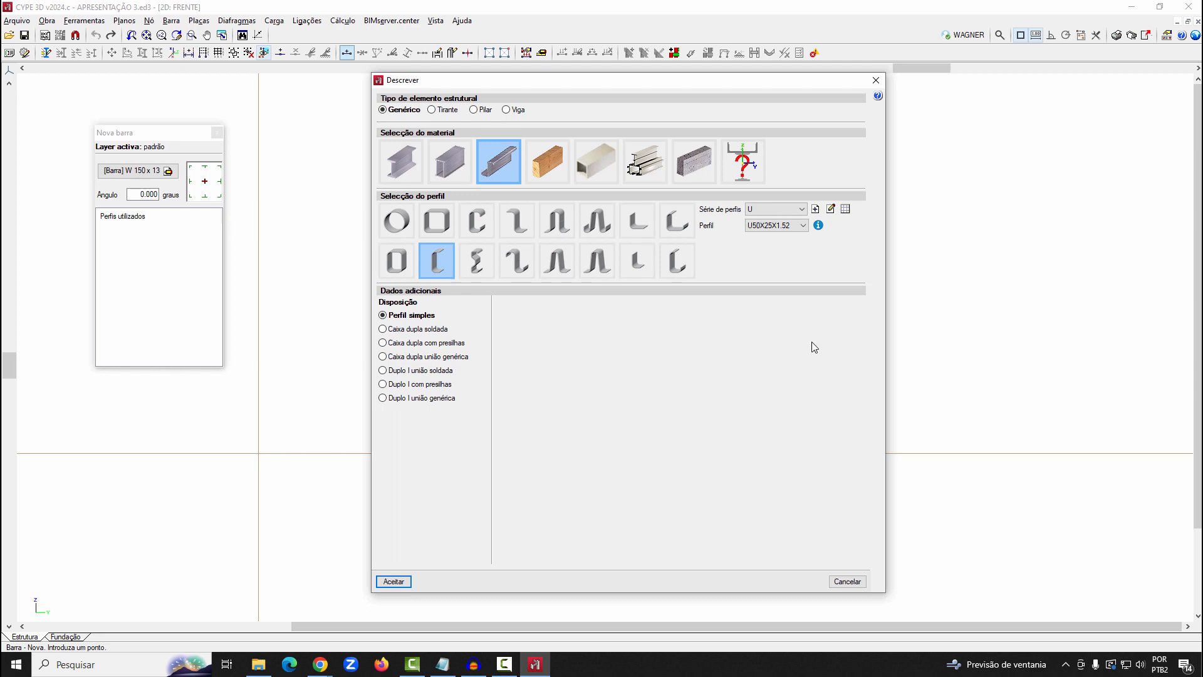
# Check the manufacturers' predefined series available for importing cold-formed U profiles, and leave the series library without changes
pyautogui.click(845, 209)
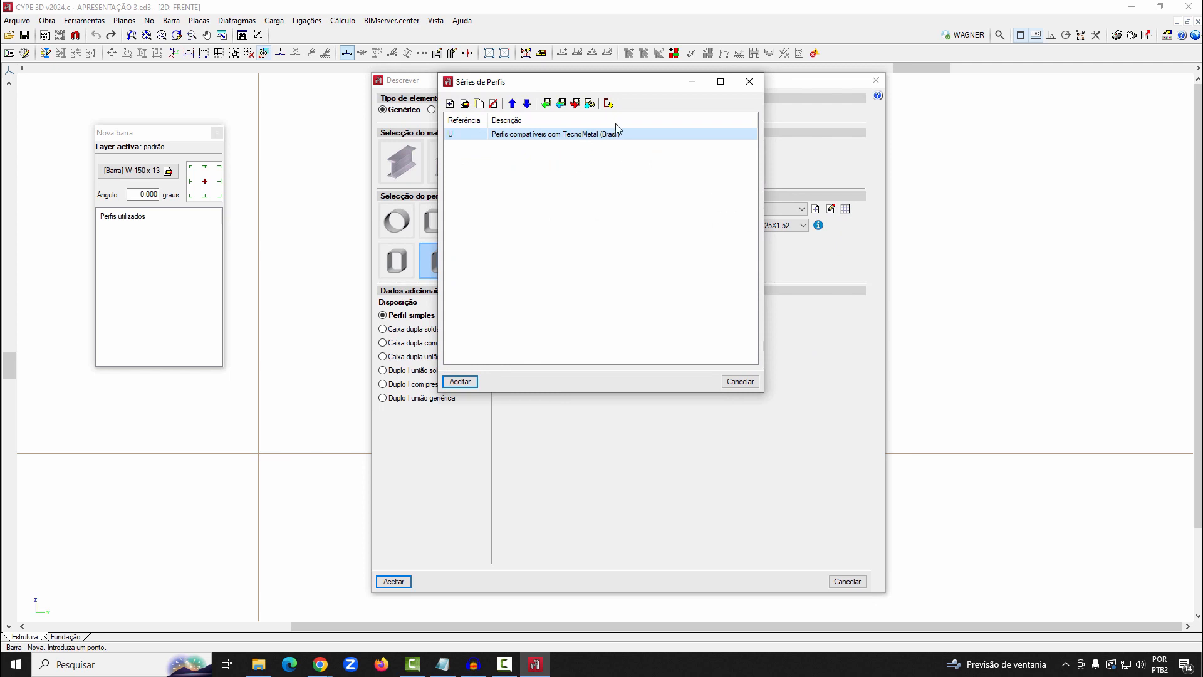
pyautogui.click(608, 103)
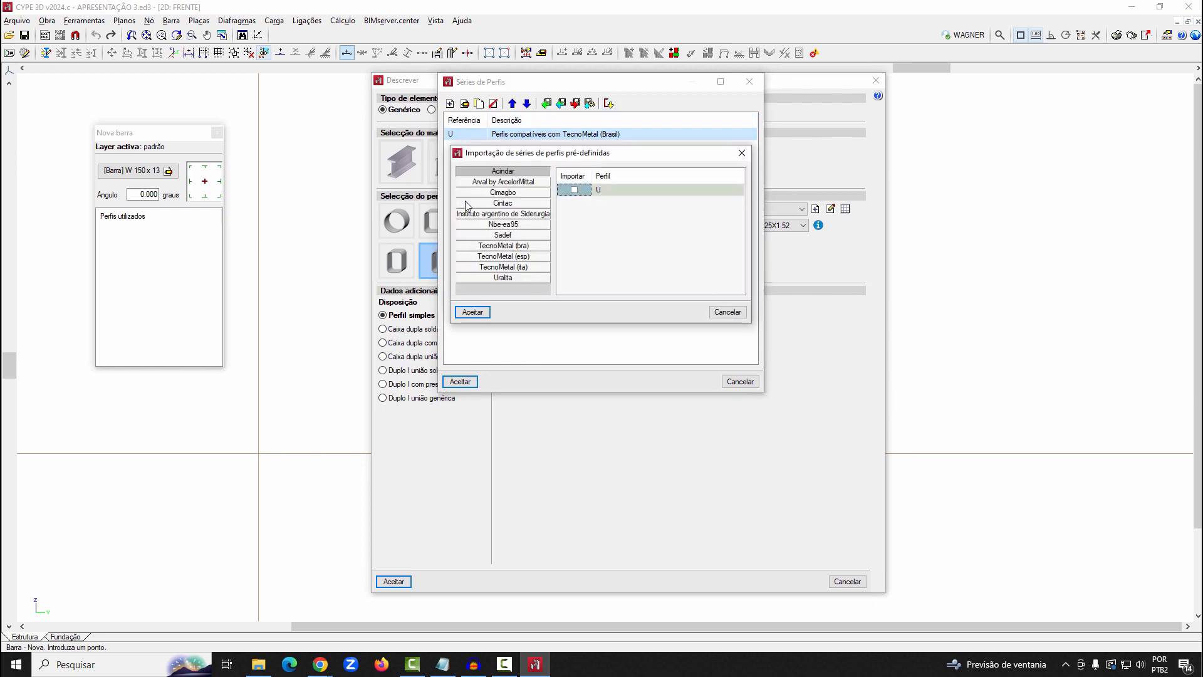
pyautogui.click(728, 311)
pyautogui.click(740, 383)
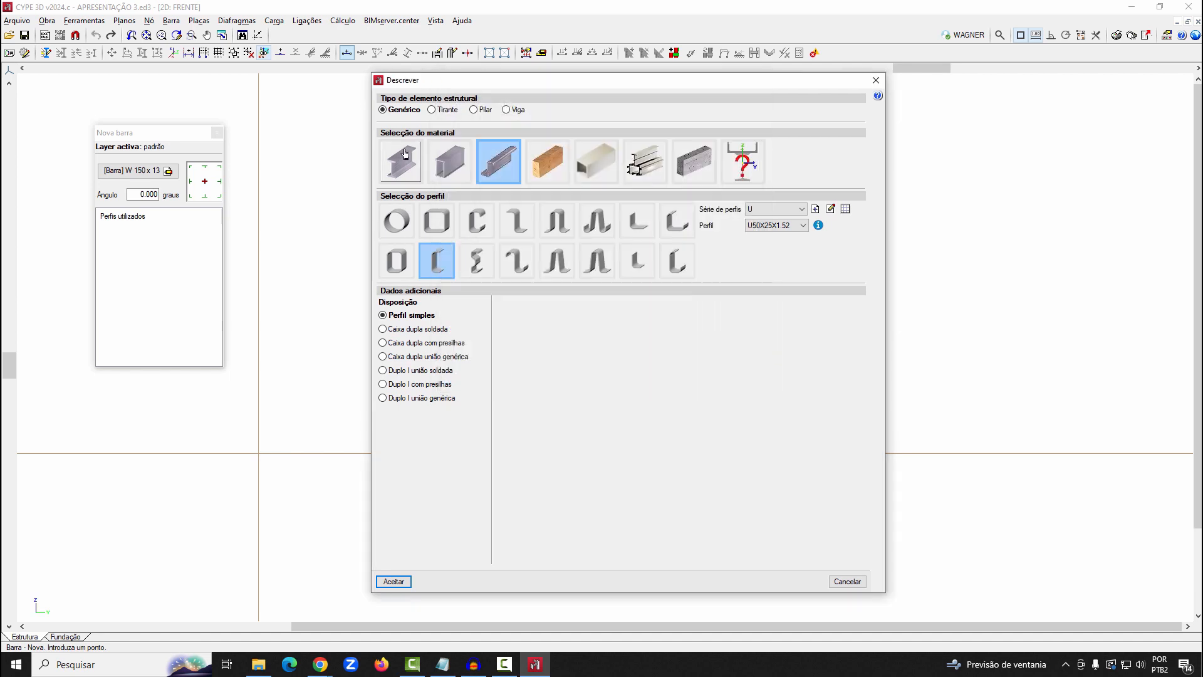
# Check the profile series library for rolled steel I sections without changing it, and accept the simple W 150 x 13 profile
pyautogui.click(401, 161)
pyautogui.click(525, 249)
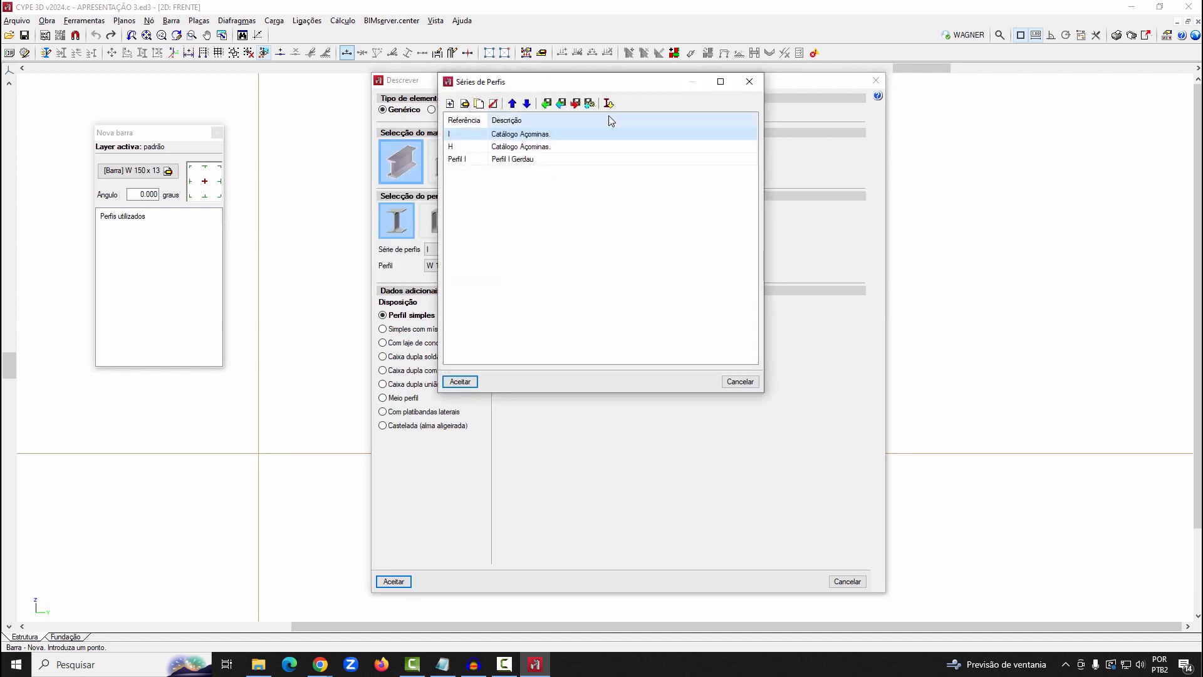
pyautogui.press('ctrl')
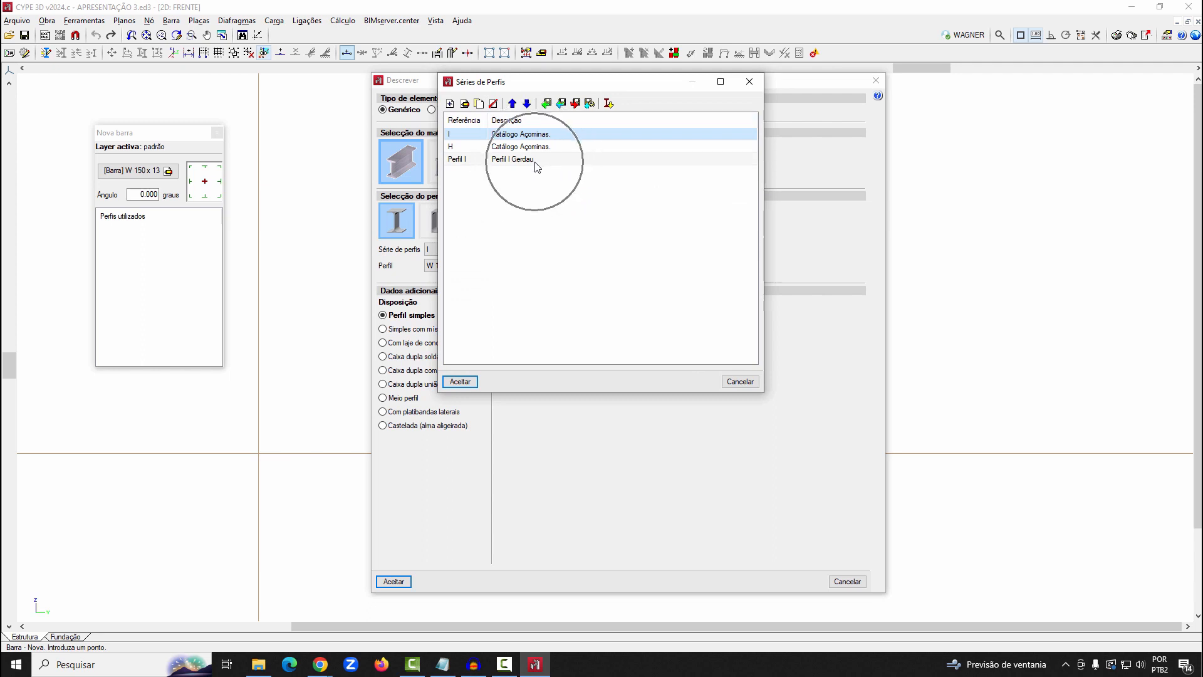
pyautogui.click(740, 382)
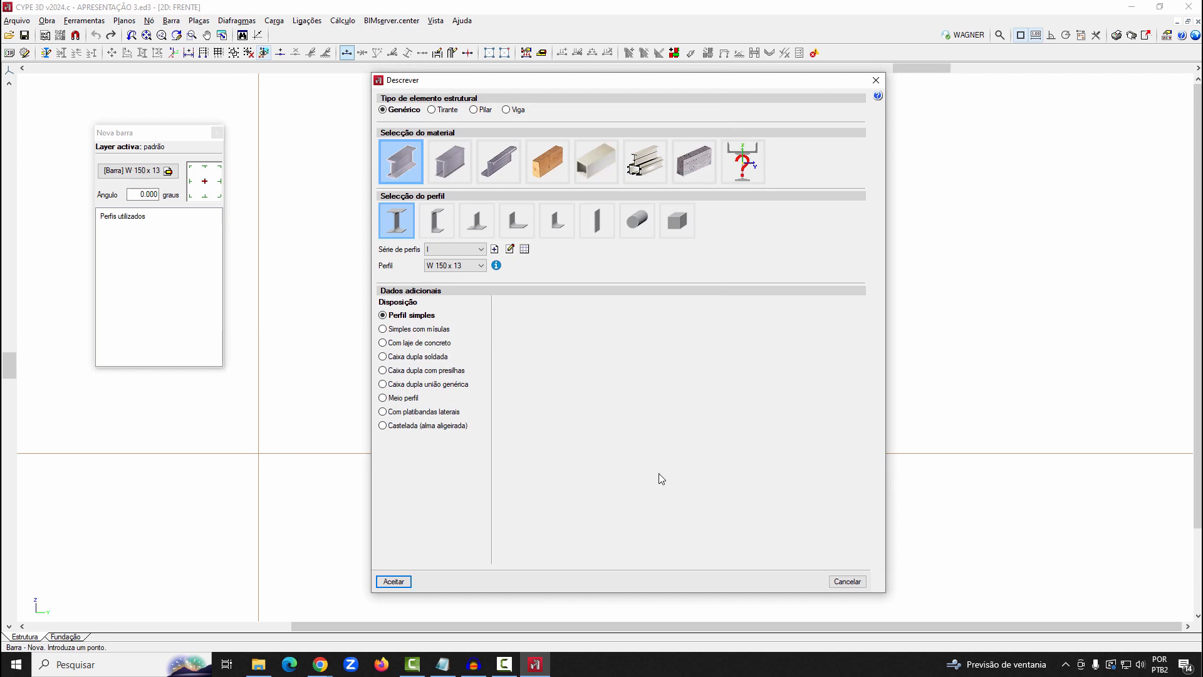
pyautogui.click(394, 581)
# Draw a vertical W 150 x 13 bar 3 m long upward from the origin
pyautogui.scroll(2, 336, 483)
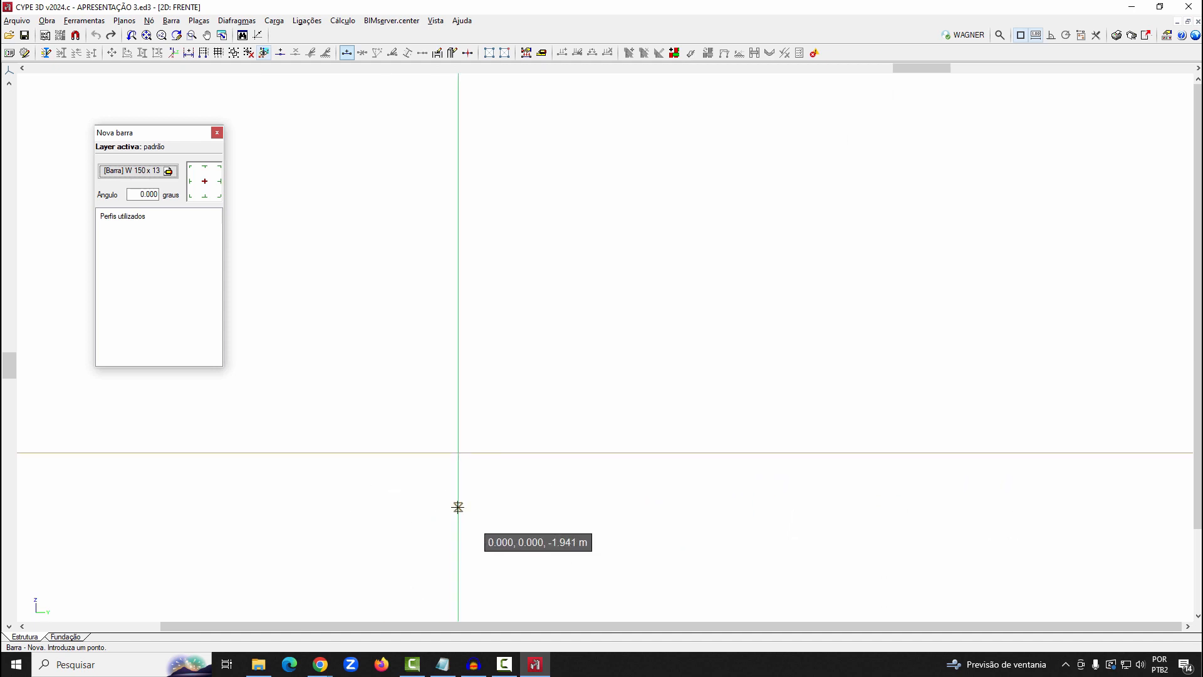
pyautogui.click(458, 452)
pyautogui.press('Return')
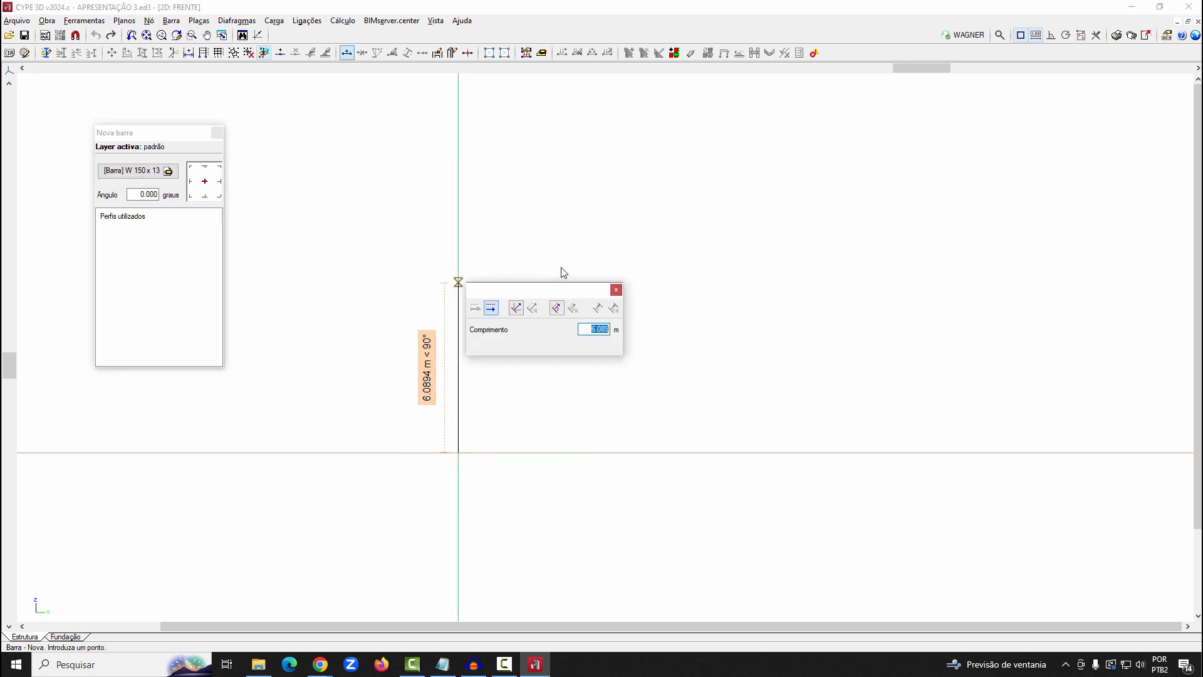
pyautogui.write('3')
pyautogui.press('Return')
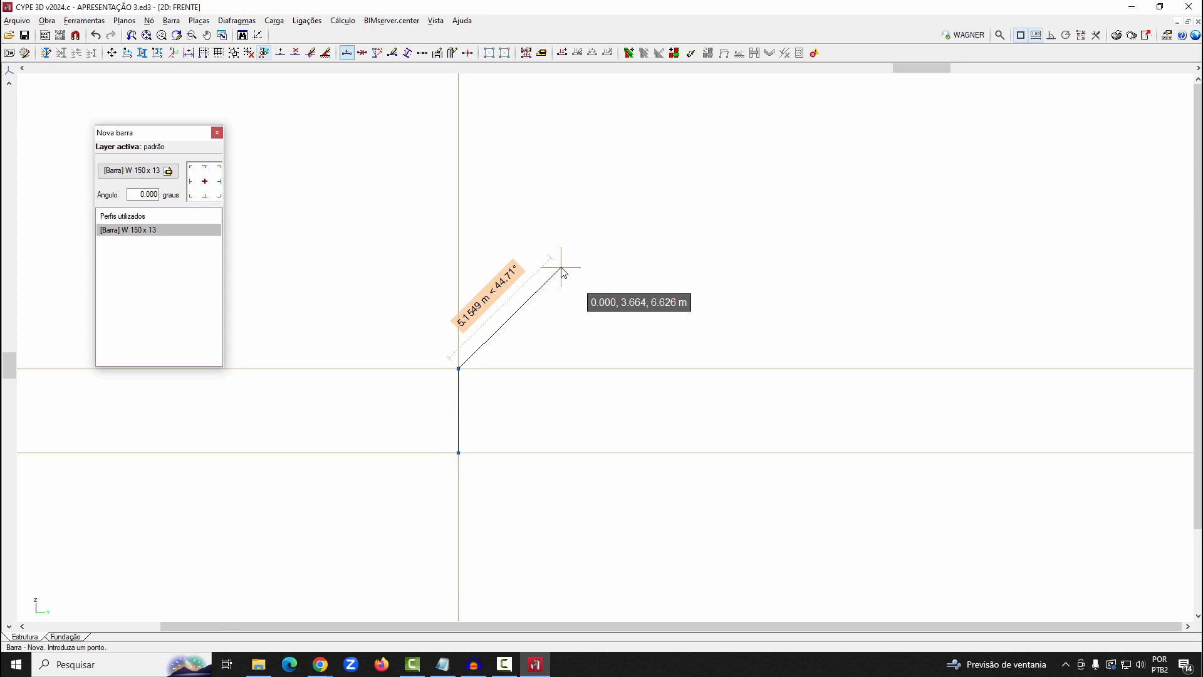
pyautogui.scroll(1, 561, 268)
pyautogui.rightClick(561, 268)
# View the complete structure in 3D and return to the 2D FRENTE view
pyautogui.scroll(12, 431, 436)
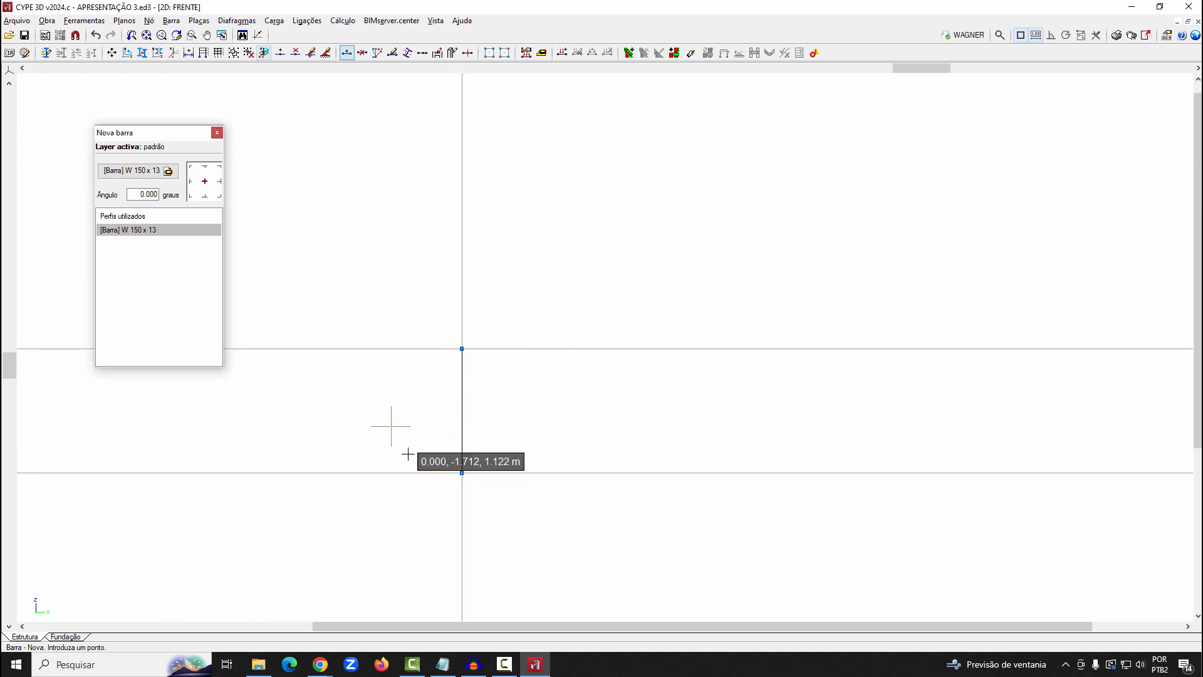
pyautogui.scroll(2, 405, 457)
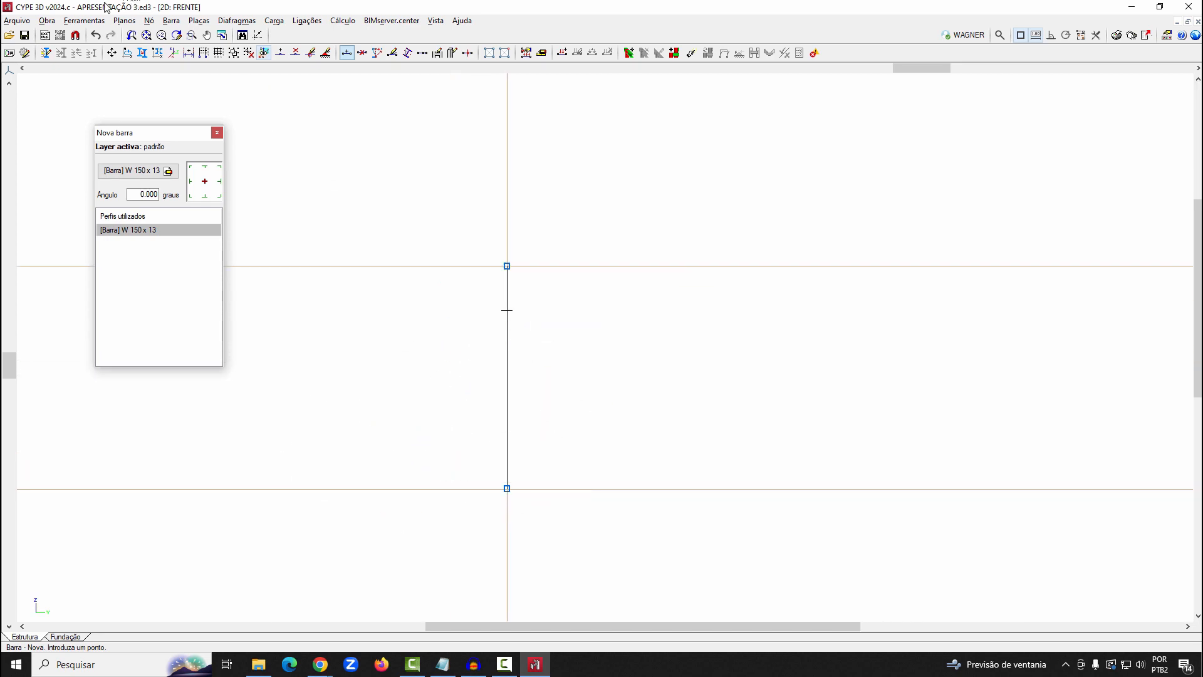
pyautogui.click(81, 21)
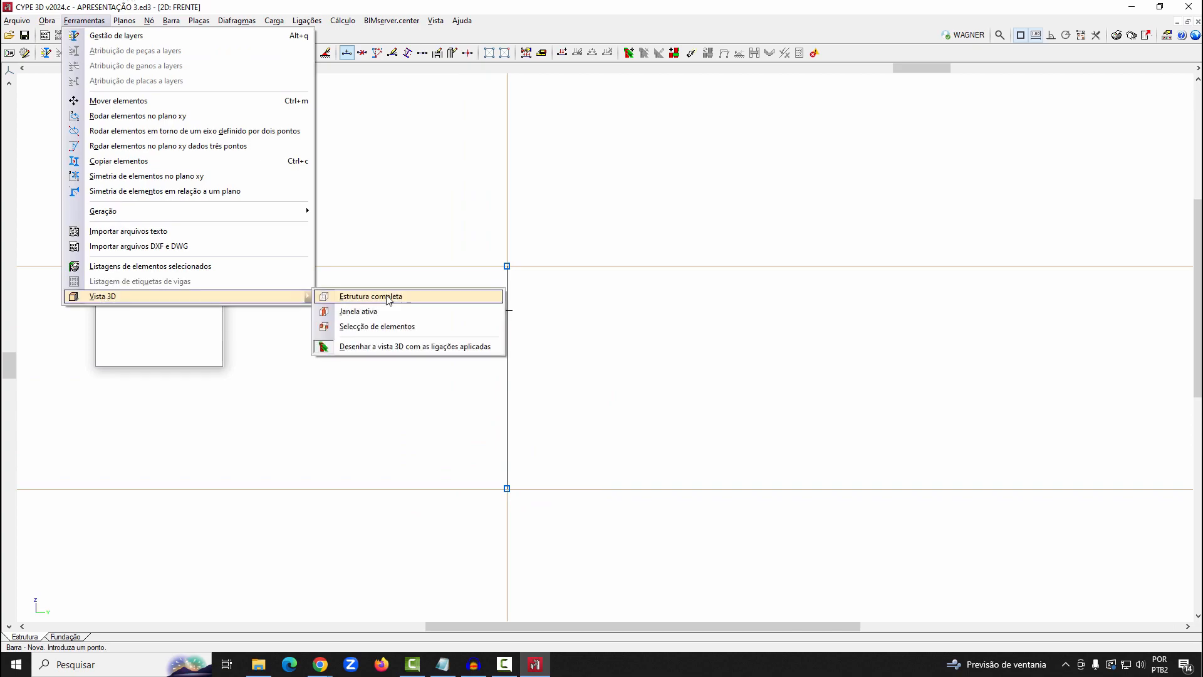
pyautogui.click(383, 297)
pyautogui.moveTo(712, 200); pyautogui.dragTo(712, 239, button='middle')
pyautogui.press('ctrl')
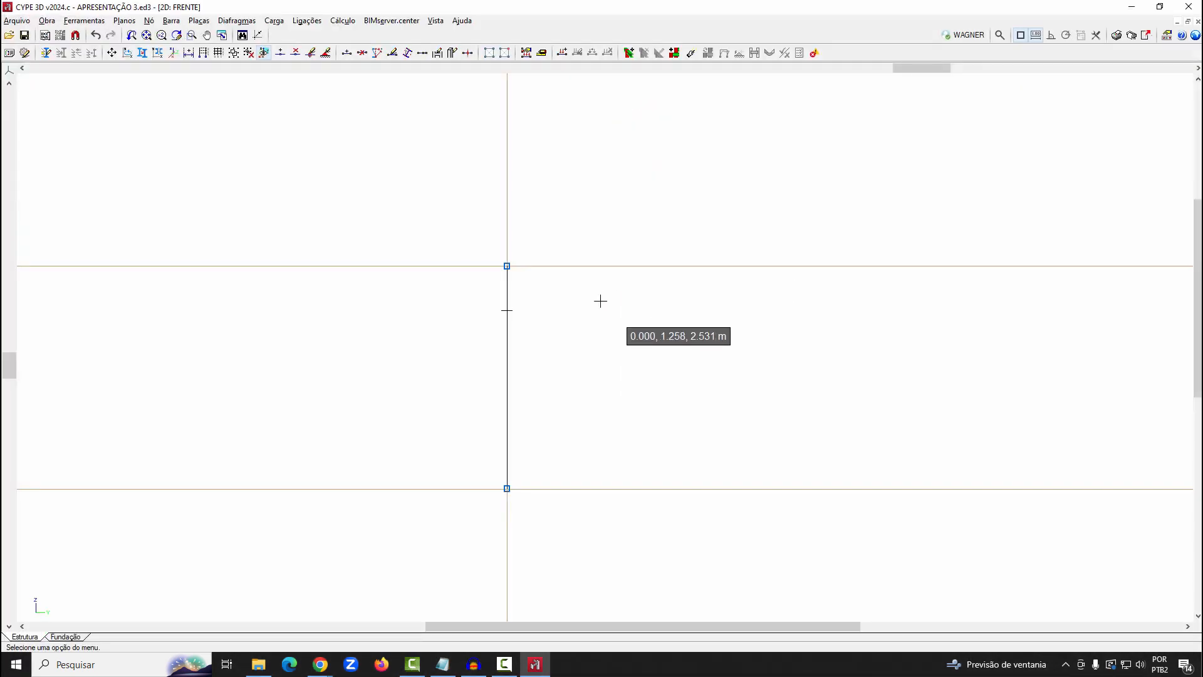
# Show the generic dimension between the horizontal reference lines at the vertical bar's two ends
pyautogui.scroll(1, 579, 362)
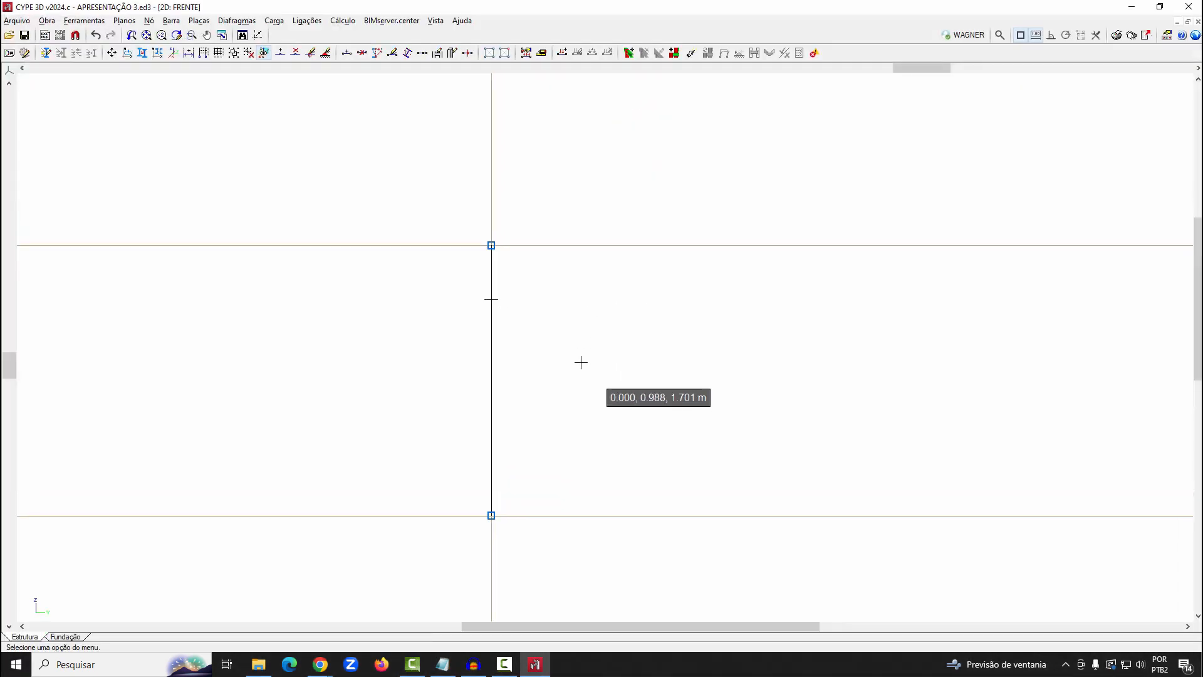
pyautogui.click(134, 24)
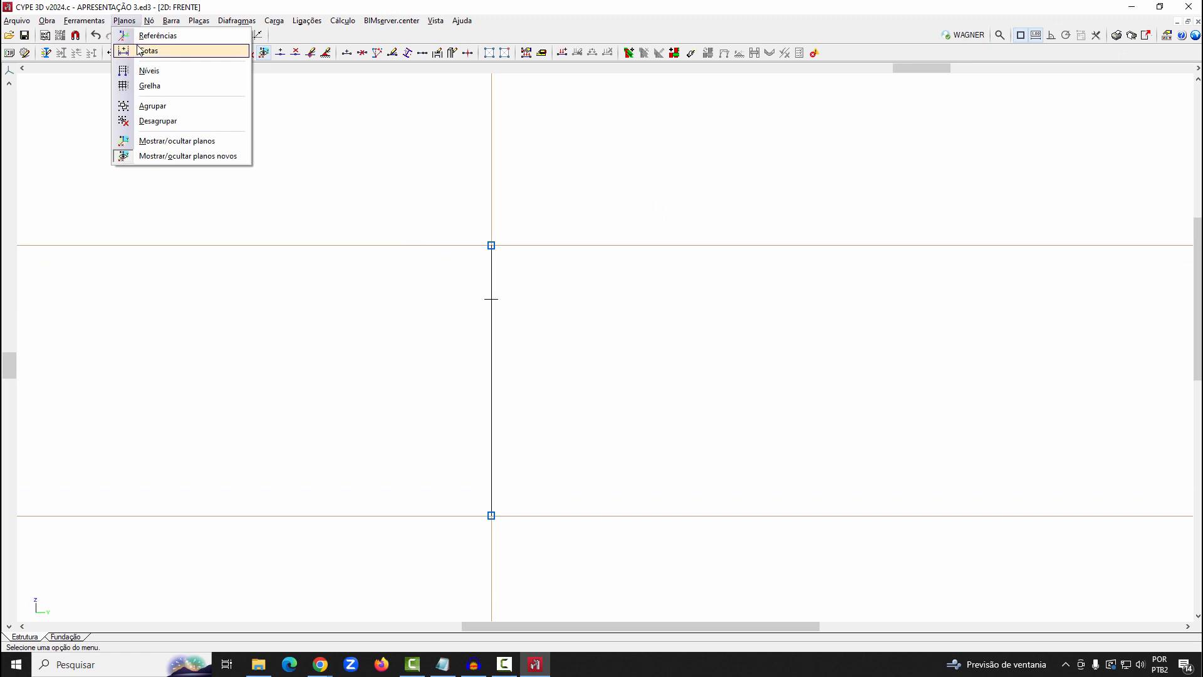
pyautogui.click(148, 51)
pyautogui.click(56, 128)
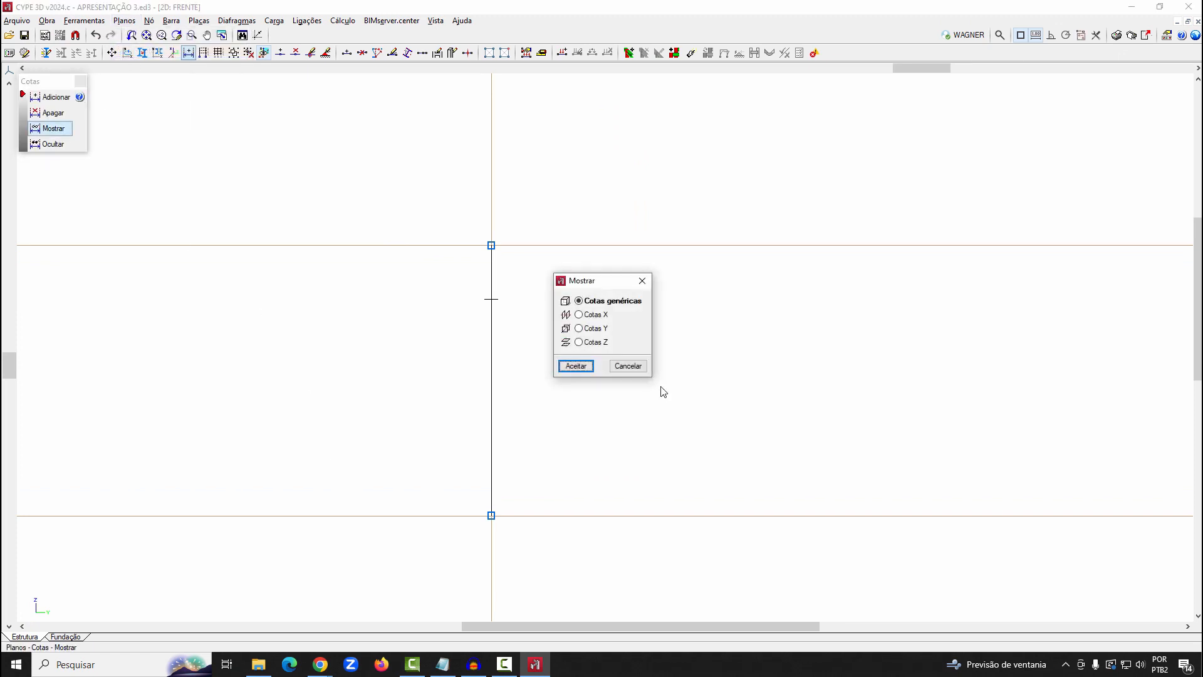
pyautogui.click(577, 359)
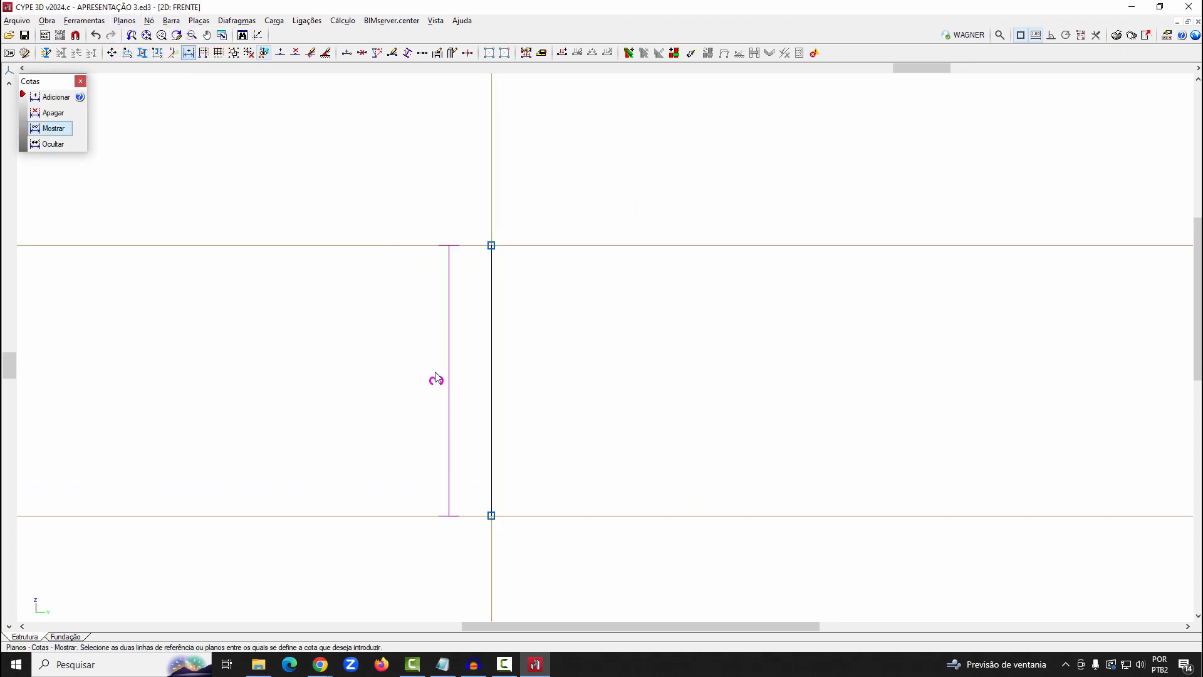
# Delete both end nodes of the vertical bar, removing the bar with them
pyautogui.click(149, 21)
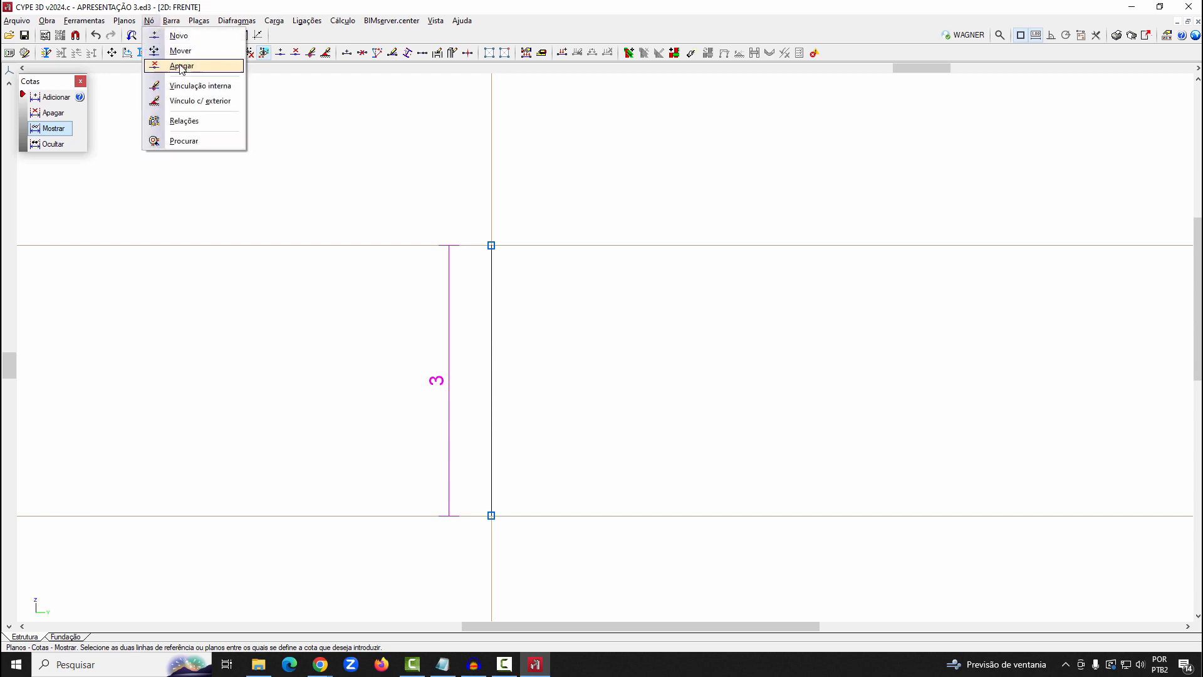
pyautogui.click(181, 66)
pyautogui.moveTo(322, 177); pyautogui.dragTo(581, 560)
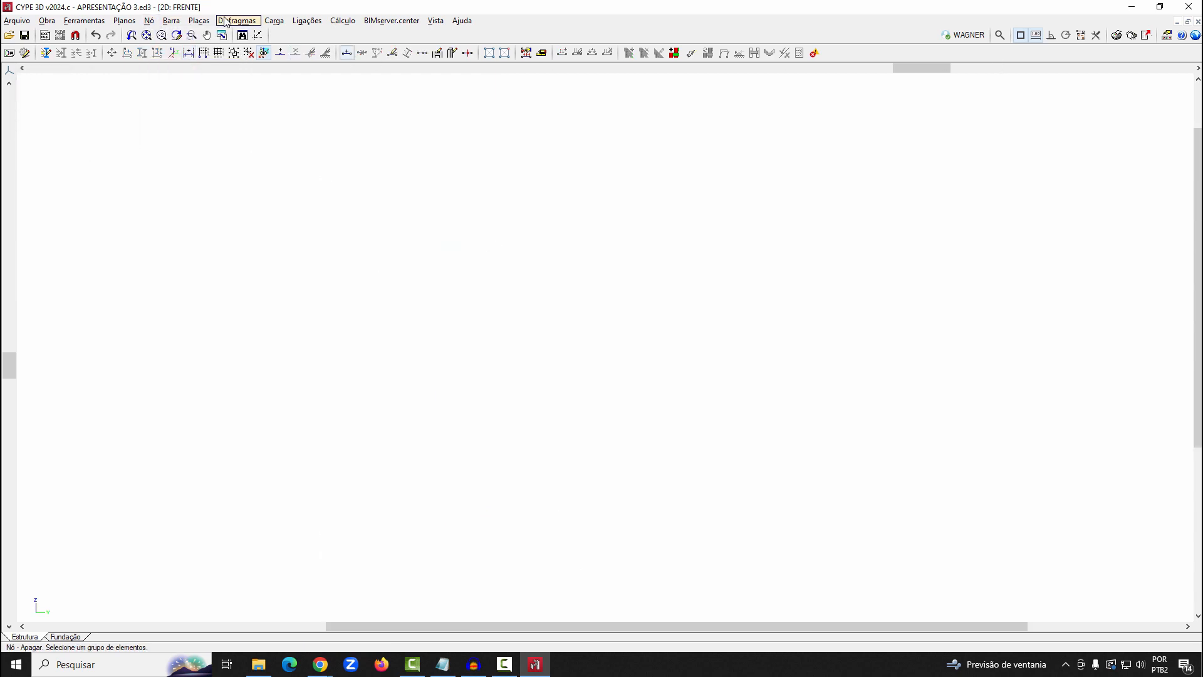
# Draw the left column upward from the origin as two stacked W 150 x 13 bars, with nodes at heights of about 1.9 m and 3.9 m
pyautogui.click(171, 20)
pyautogui.click(180, 35)
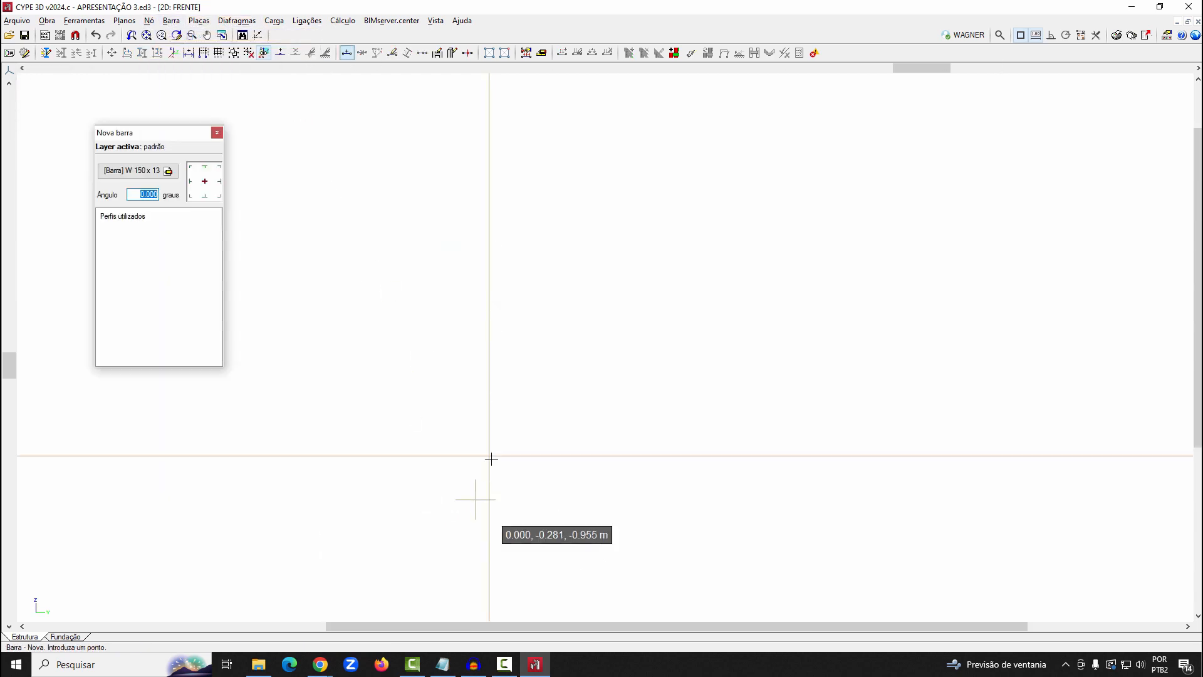
pyautogui.click(489, 311)
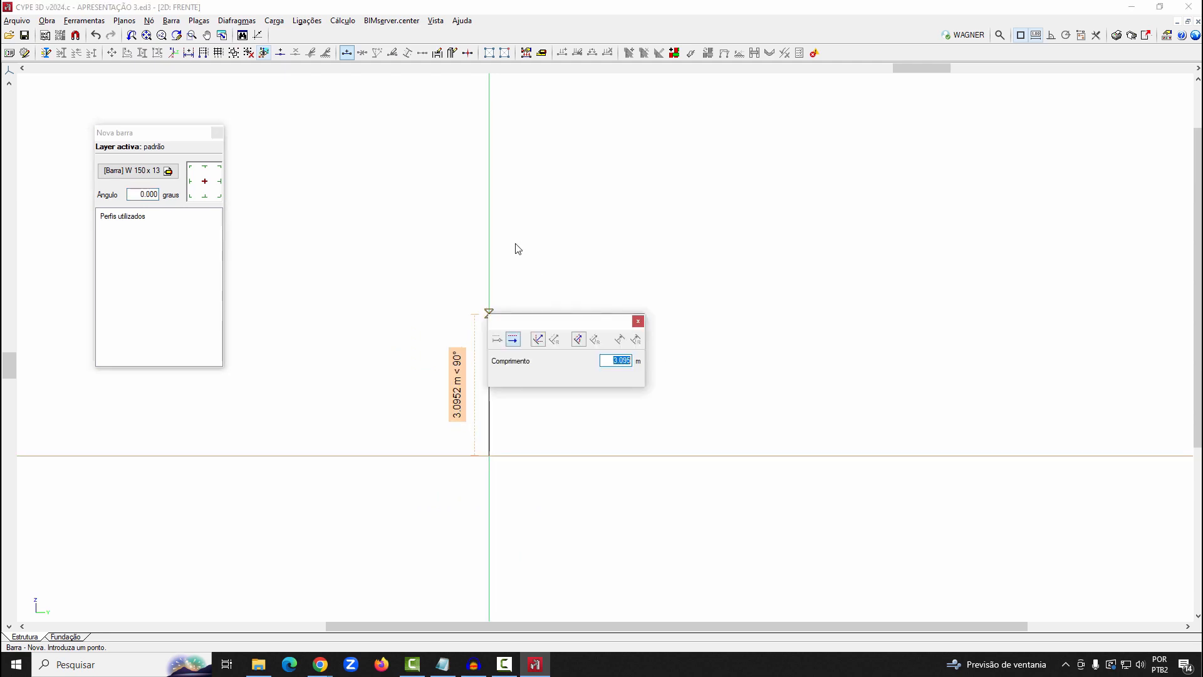
pyautogui.rightClick(515, 239)
pyautogui.rightClick(519, 241)
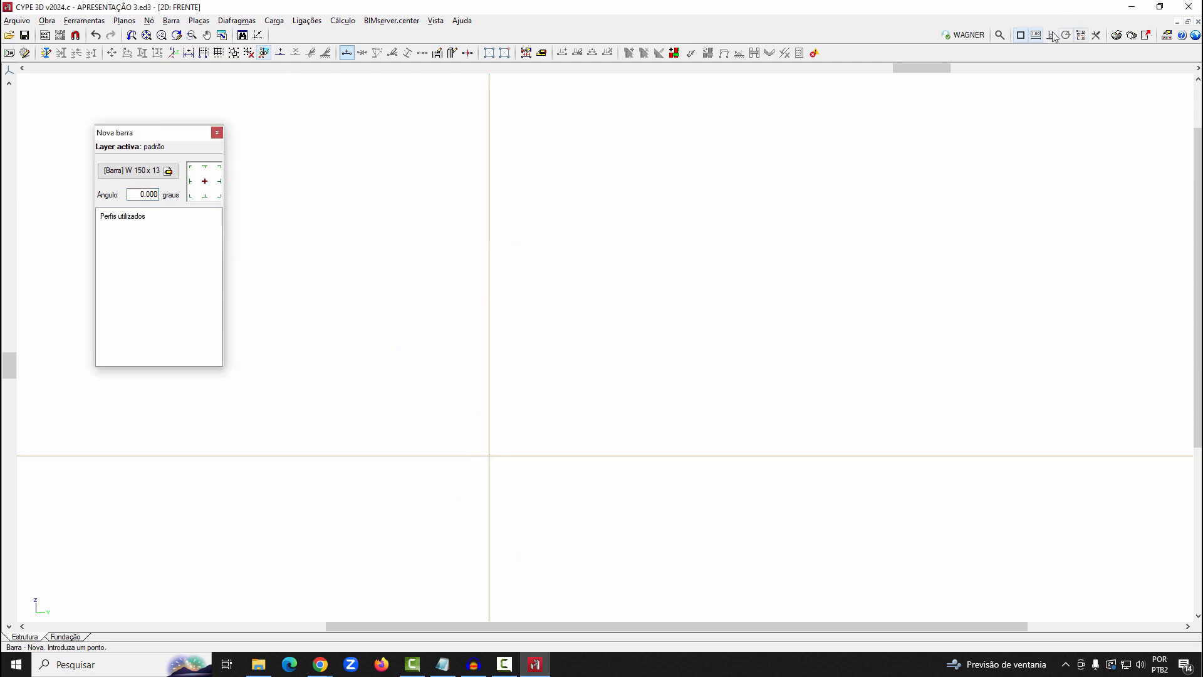
pyautogui.click(489, 455)
pyautogui.click(489, 369)
pyautogui.click(488, 276)
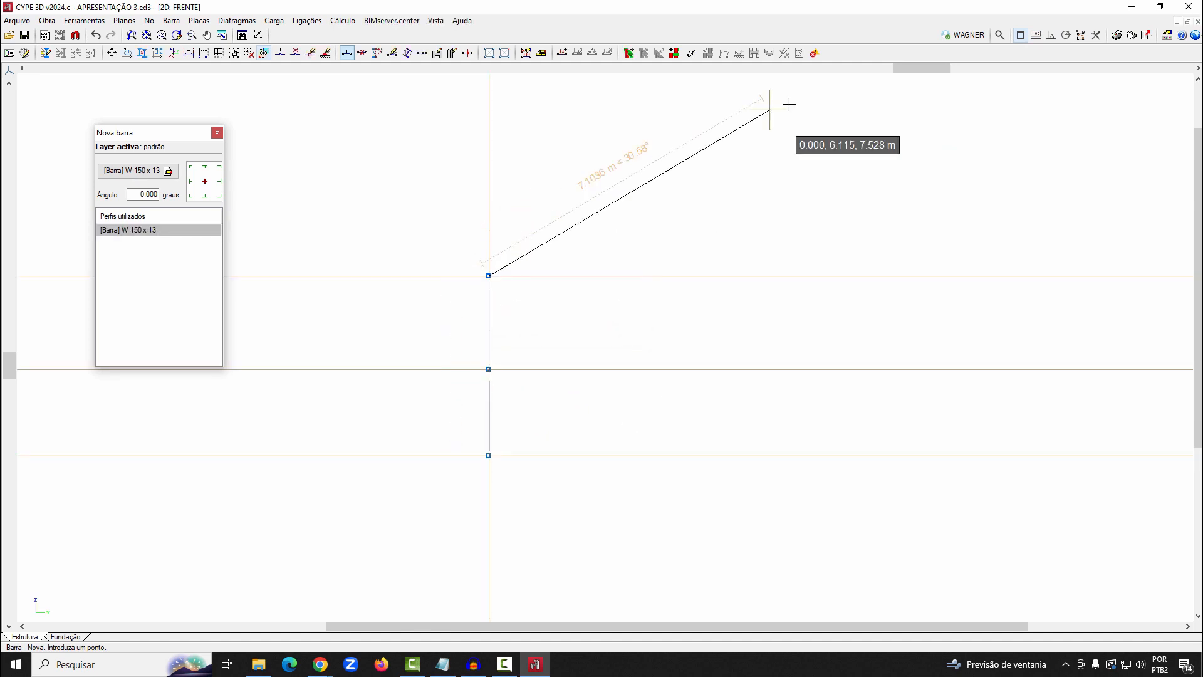
# Draw two rafters meeting at a ridge, and a two-bar right column down to base level about 10.6 m from the left column
pyautogui.click(789, 104)
pyautogui.click(974, 276)
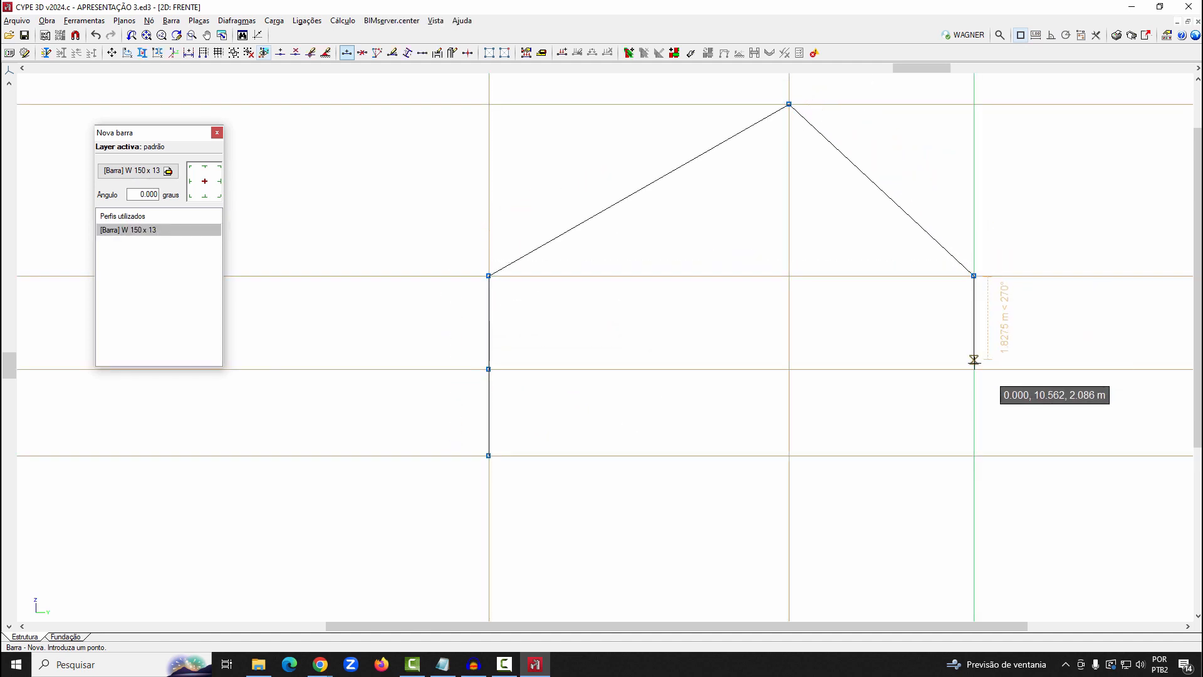
pyautogui.click(974, 370)
pyautogui.click(974, 456)
pyautogui.rightClick(1070, 385)
# Connect the intermediate nodes of the two columns with a horizontal W 150 x 13 bar
pyautogui.scroll(2, 1070, 383)
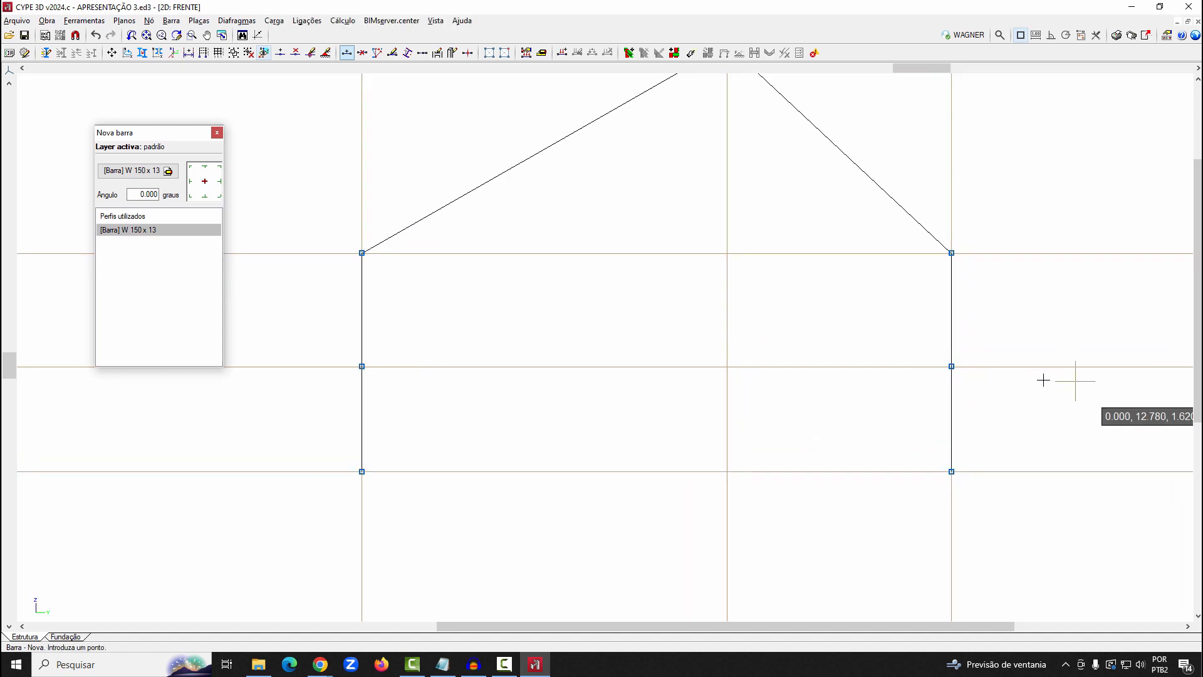
pyautogui.scroll(-1, 450, 375)
pyautogui.scroll(-1, 576, 384)
pyautogui.click(333, 283)
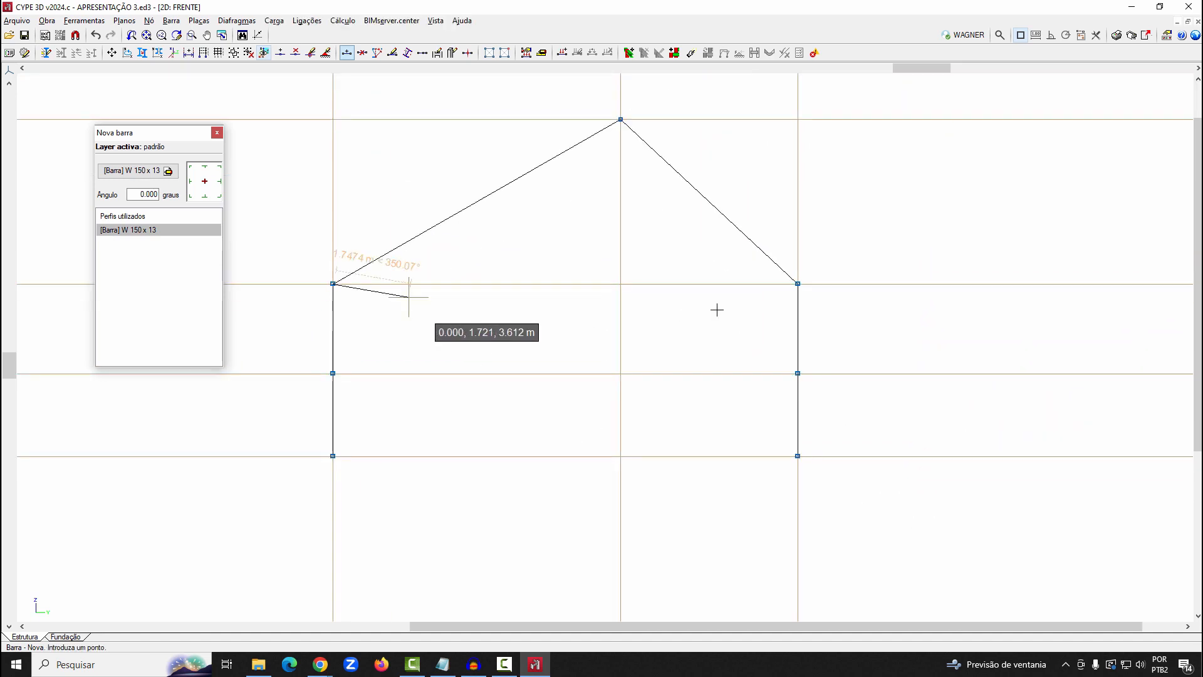
pyautogui.rightClick(622, 349)
pyautogui.click(333, 373)
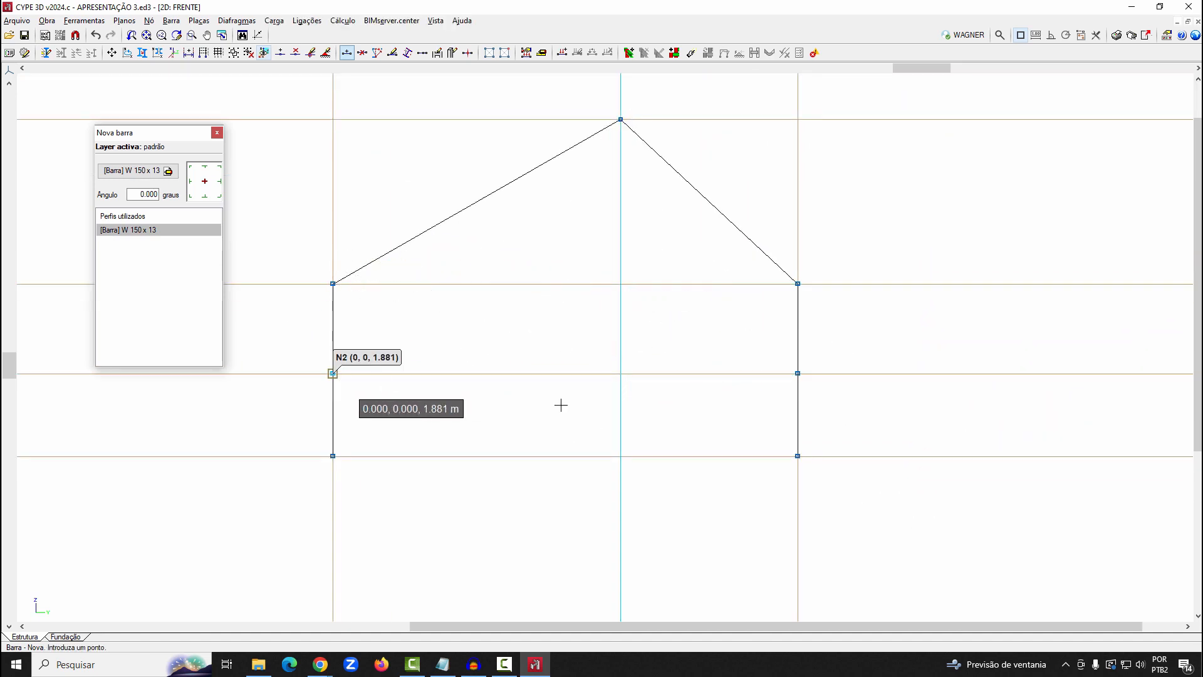
pyautogui.click(798, 374)
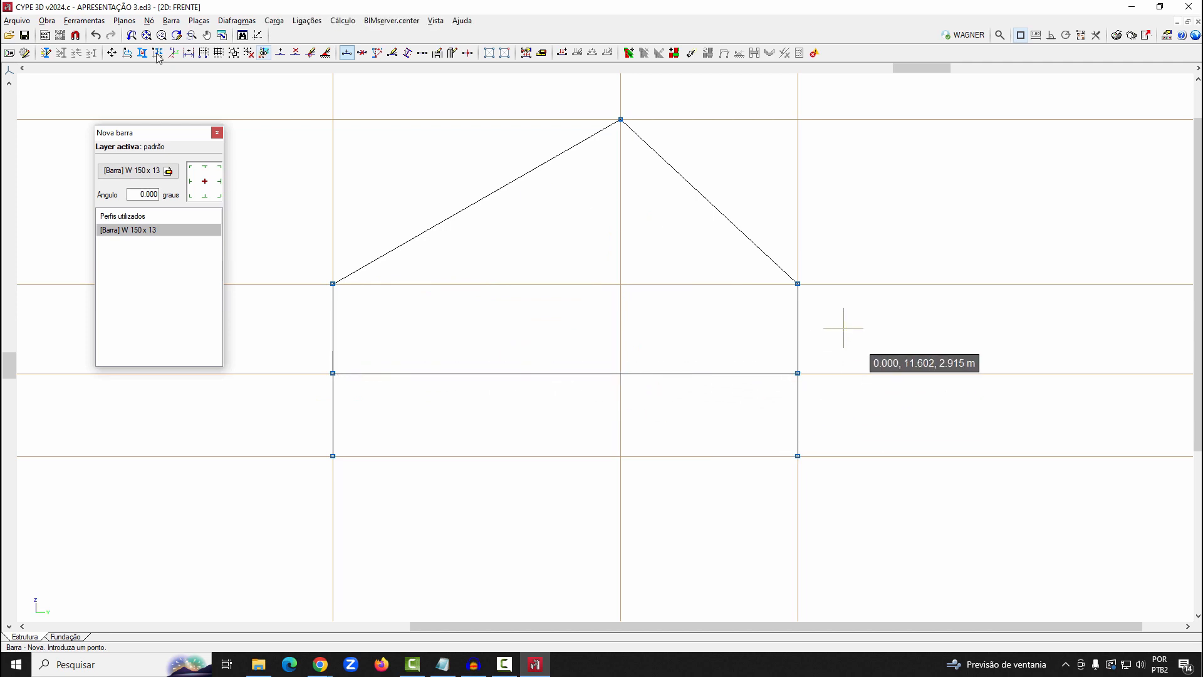
# Add generic dimensions of 5 m from the base to the horizontal bar and 0.8 m from that bar to the eaves
pyautogui.click(124, 21)
pyautogui.click(148, 51)
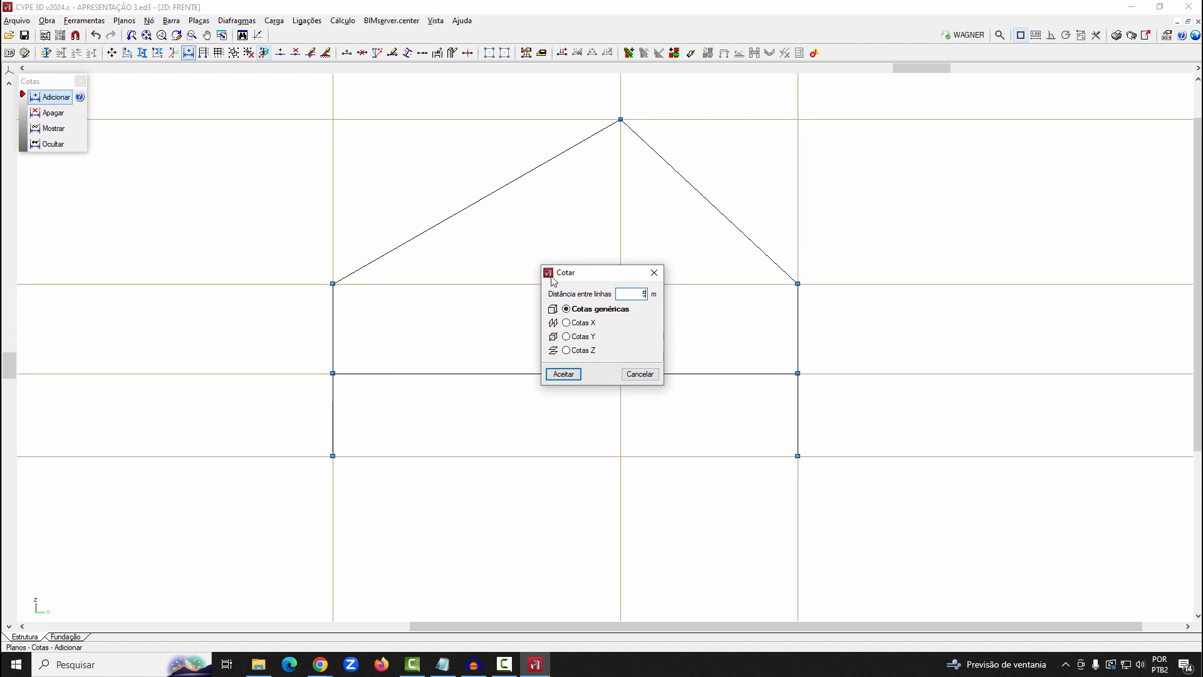
pyautogui.click(564, 374)
pyautogui.click(529, 394)
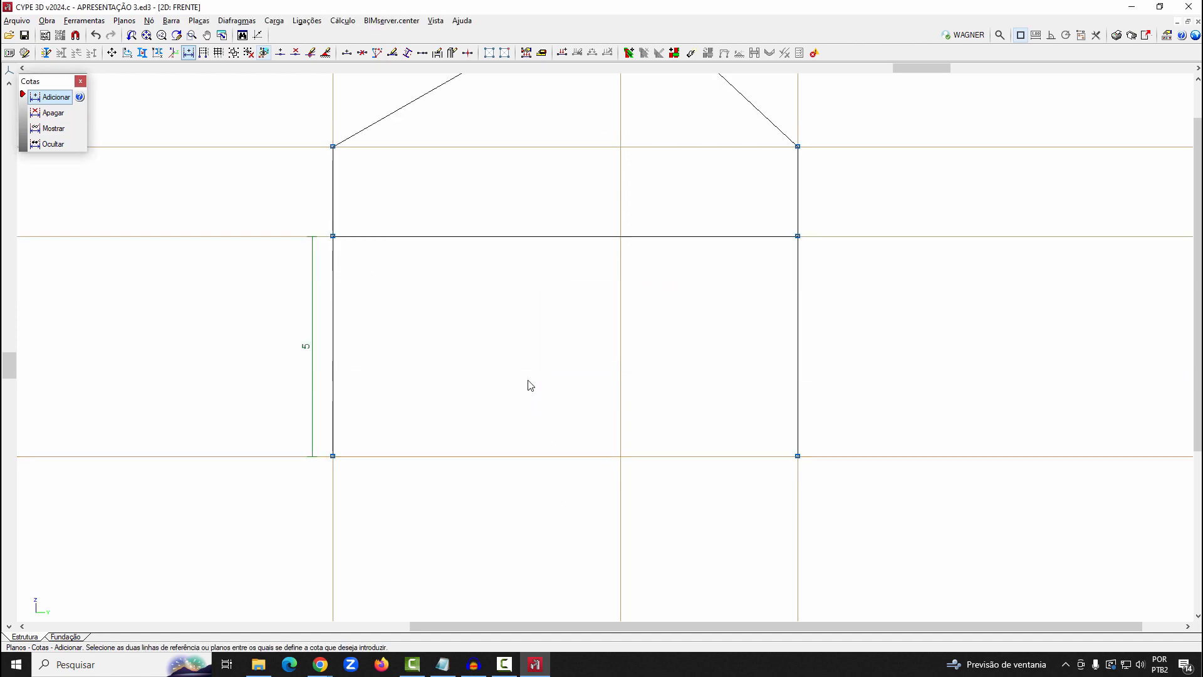
pyautogui.write('0.8')
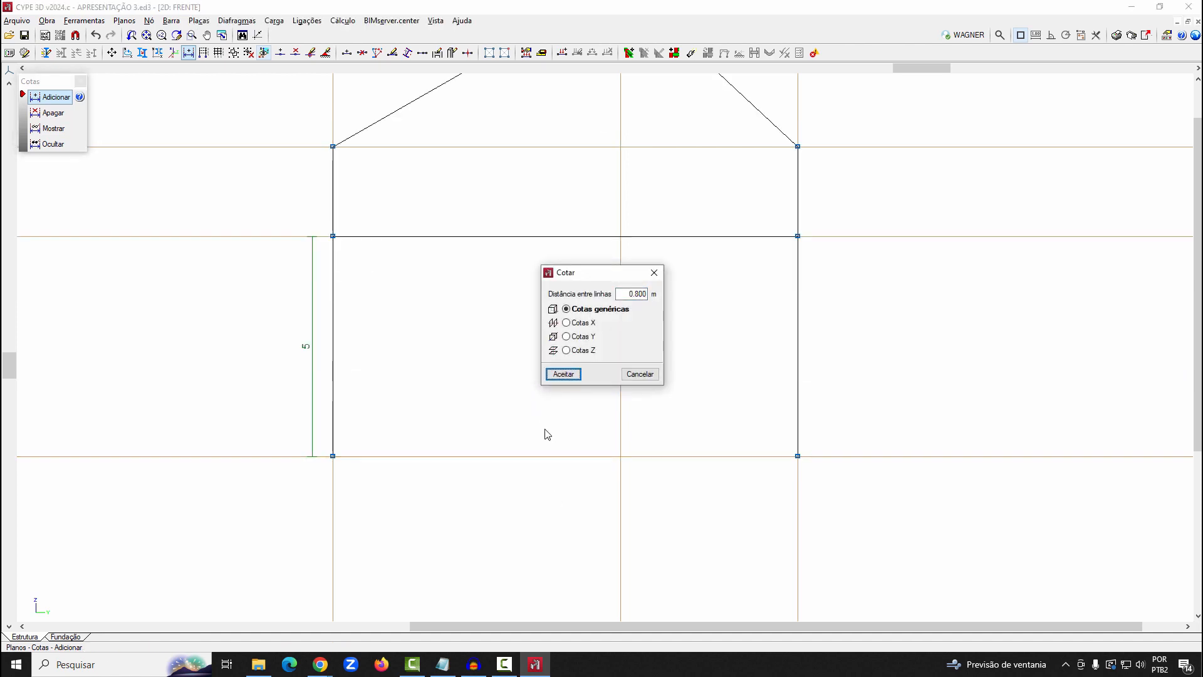
pyautogui.press('Return')
pyautogui.click(532, 236)
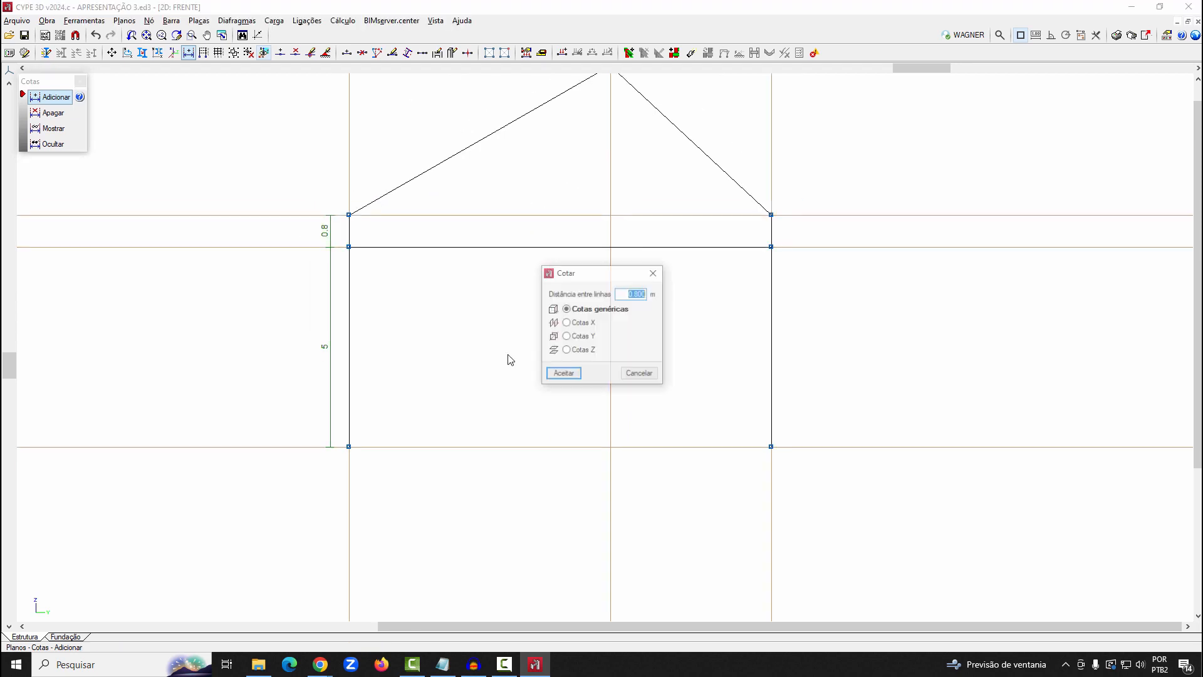
# Add a generic dimension of 1 m between the eaves line and the ridge line
pyautogui.write('1')
pyautogui.click(584, 215)
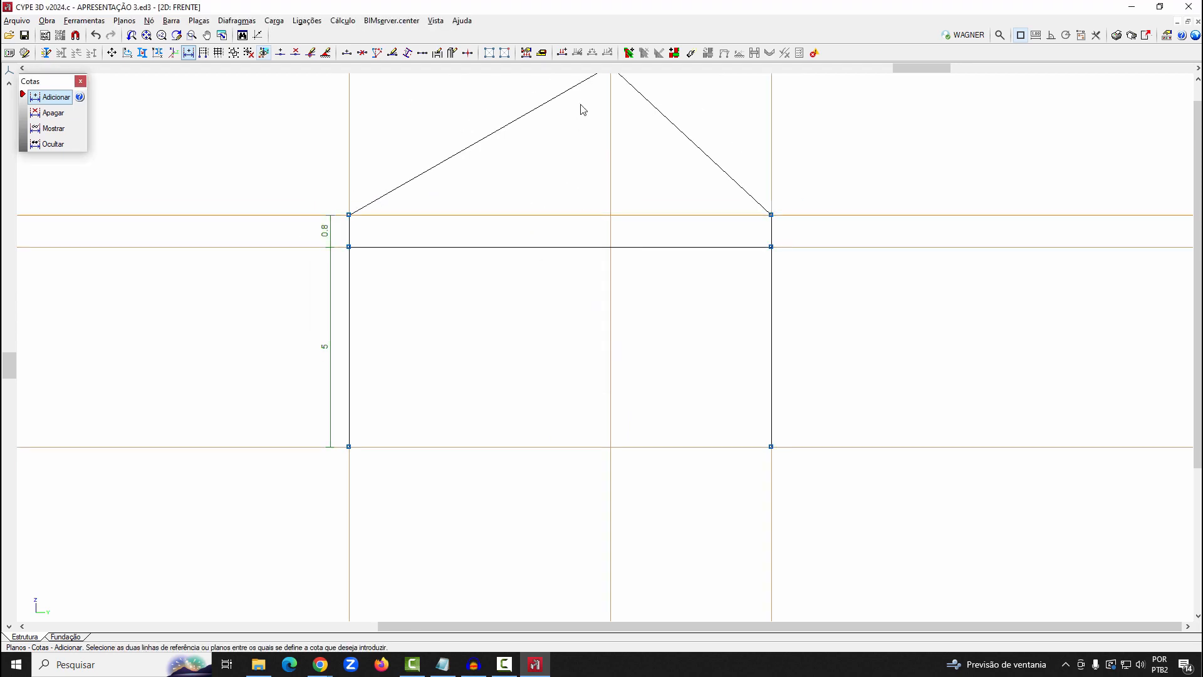
pyautogui.scroll(-4, 554, 379)
pyautogui.click(554, 170)
pyautogui.scroll(5, 649, 257)
# Add generic dimensions of 10 m from the left column to the ridge and 10 m from the ridge to the right column
pyautogui.rightClick(696, 428)
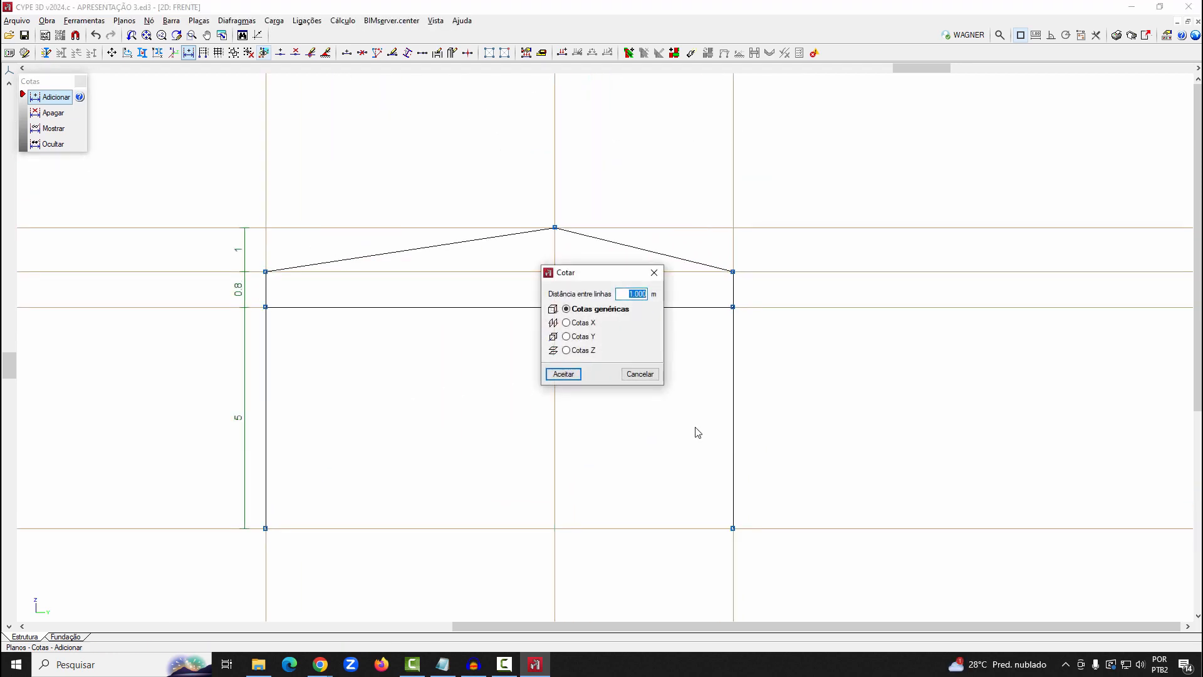
pyautogui.click(562, 374)
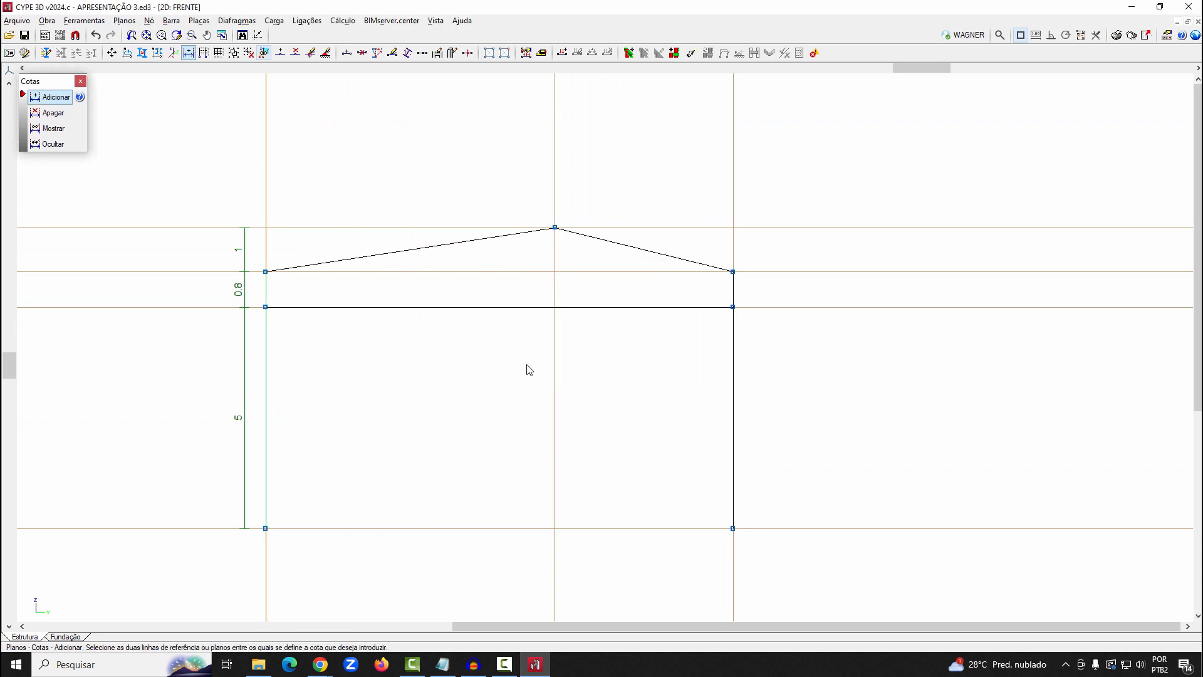
pyautogui.click(709, 377)
pyautogui.click(887, 368)
pyautogui.click(563, 374)
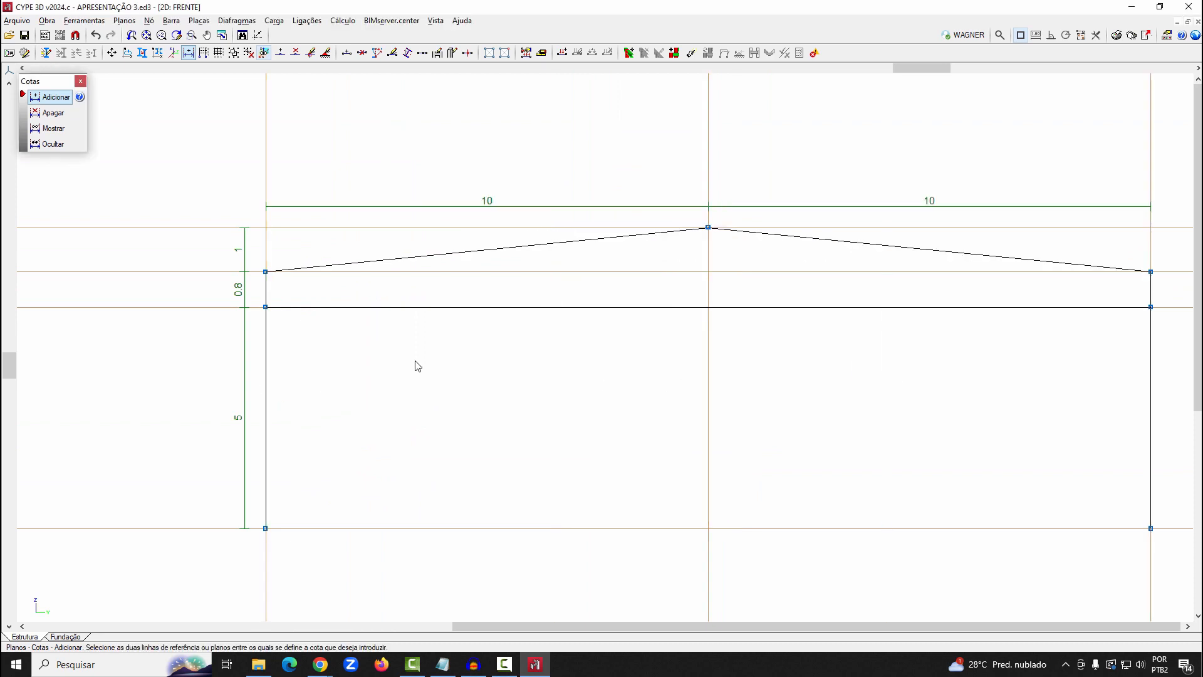
# Describe the two rafters, horizontal bar and short upper column segments as single cold-formed simple U profiles, size U100X50X2.00
pyautogui.scroll(-4, 415, 361)
pyautogui.scroll(2, 802, 379)
pyautogui.scroll(1, 742, 372)
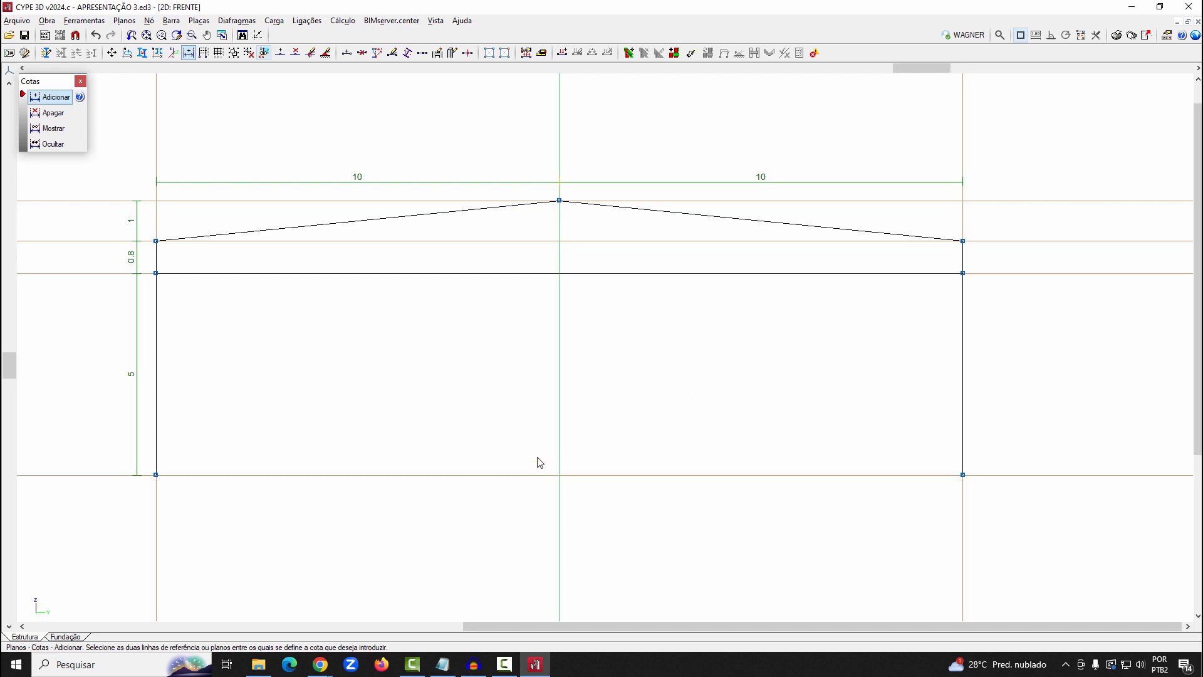
pyautogui.click(170, 20)
pyautogui.click(229, 116)
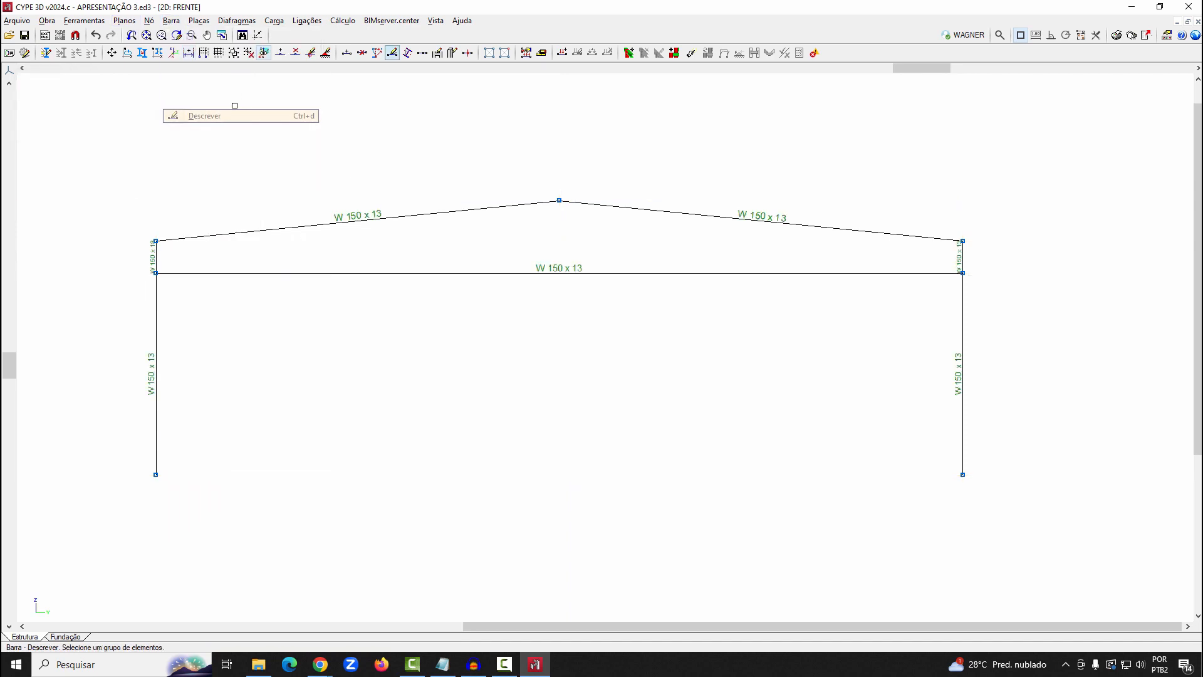
pyautogui.click(155, 261)
pyautogui.click(962, 262)
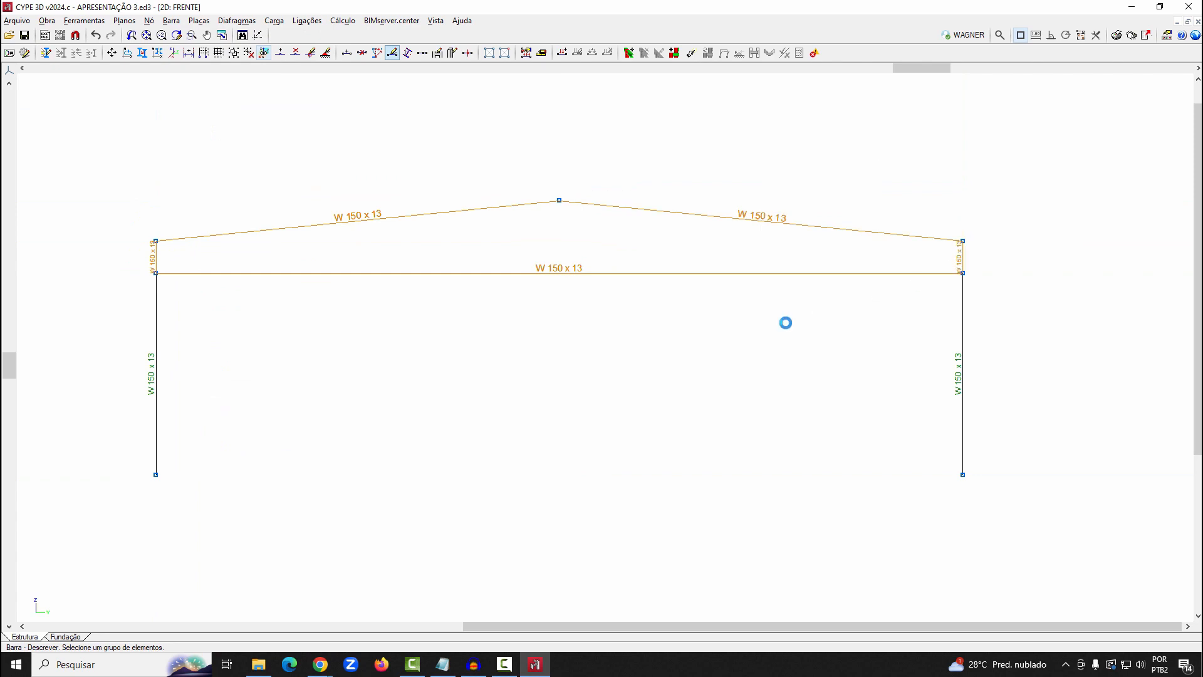
pyautogui.click(727, 229)
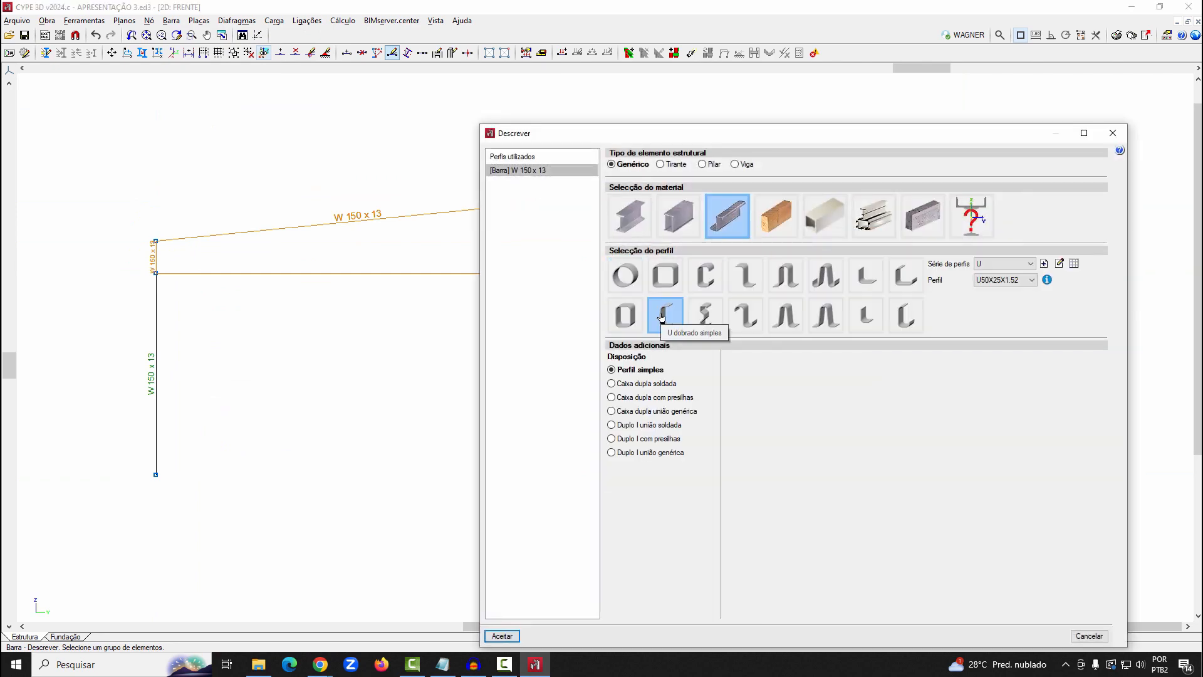
pyautogui.click(1030, 281)
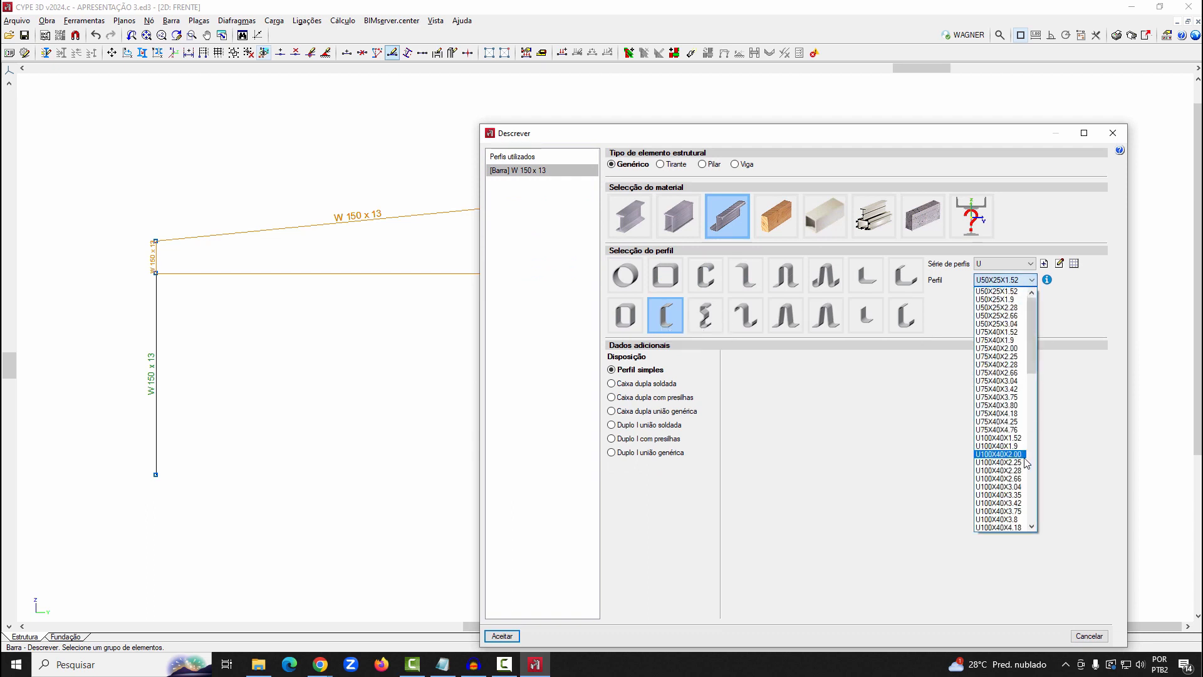
pyautogui.moveTo(1032, 352); pyautogui.dragTo(1036, 395)
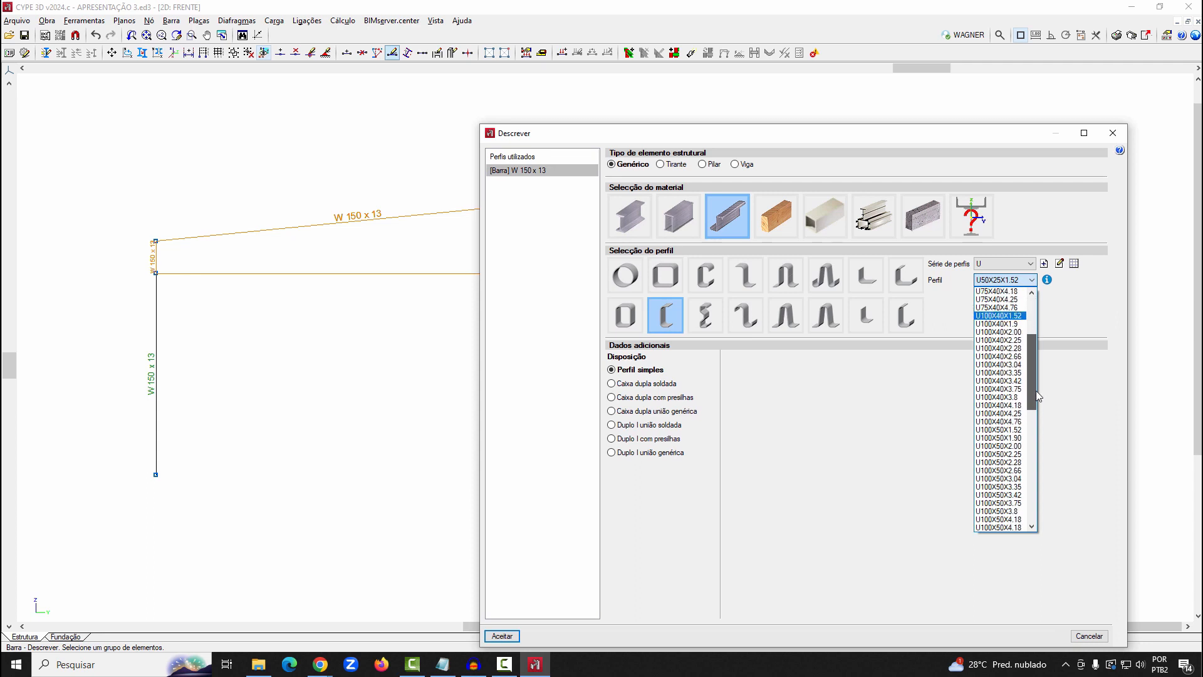
pyautogui.click(1025, 446)
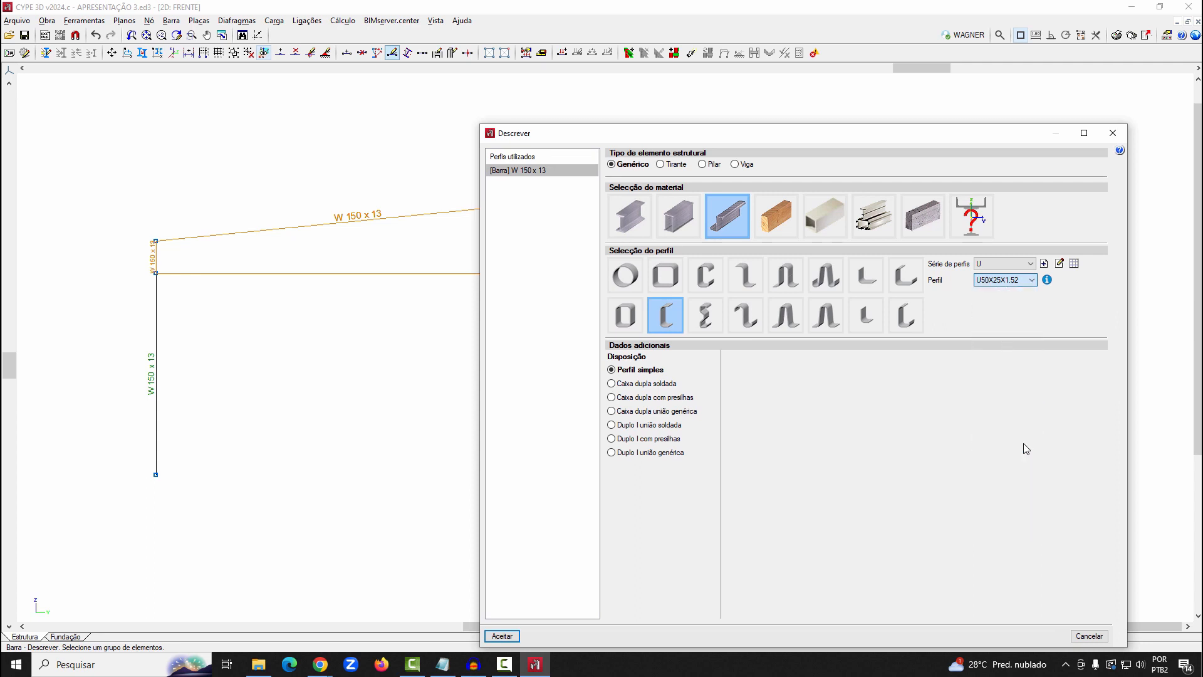
pyautogui.click(511, 636)
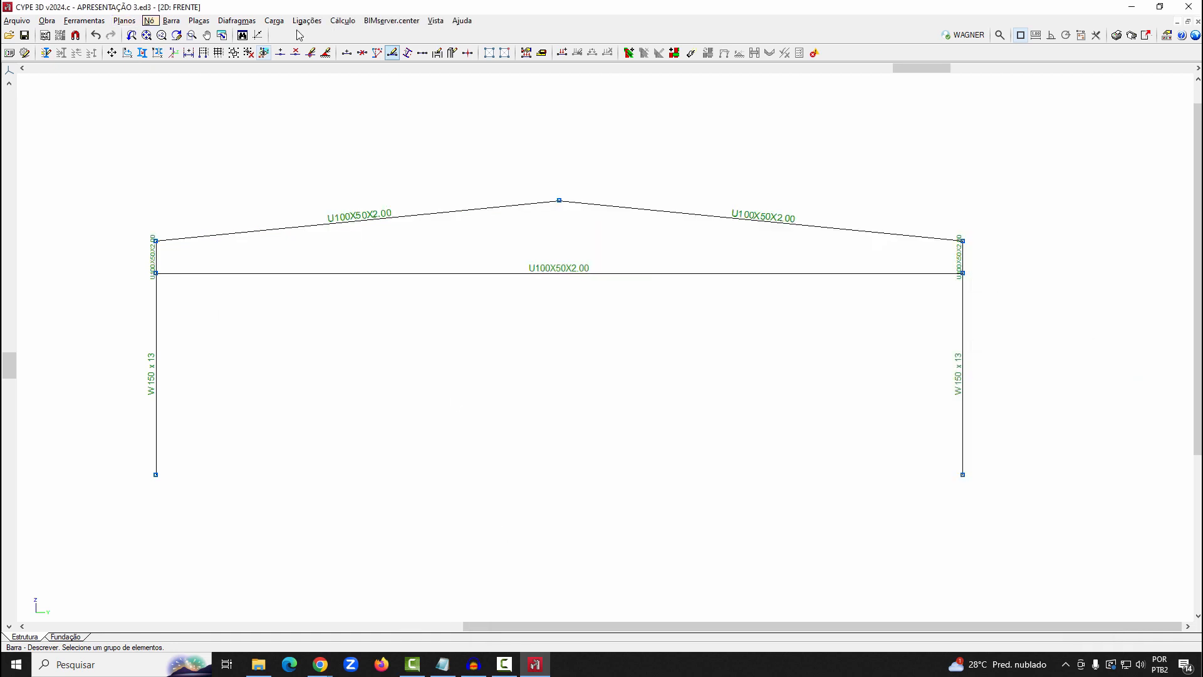
# Generate the 3D model of the complete structure and examine the frame's profiles and joints from several angles
pyautogui.click(84, 20)
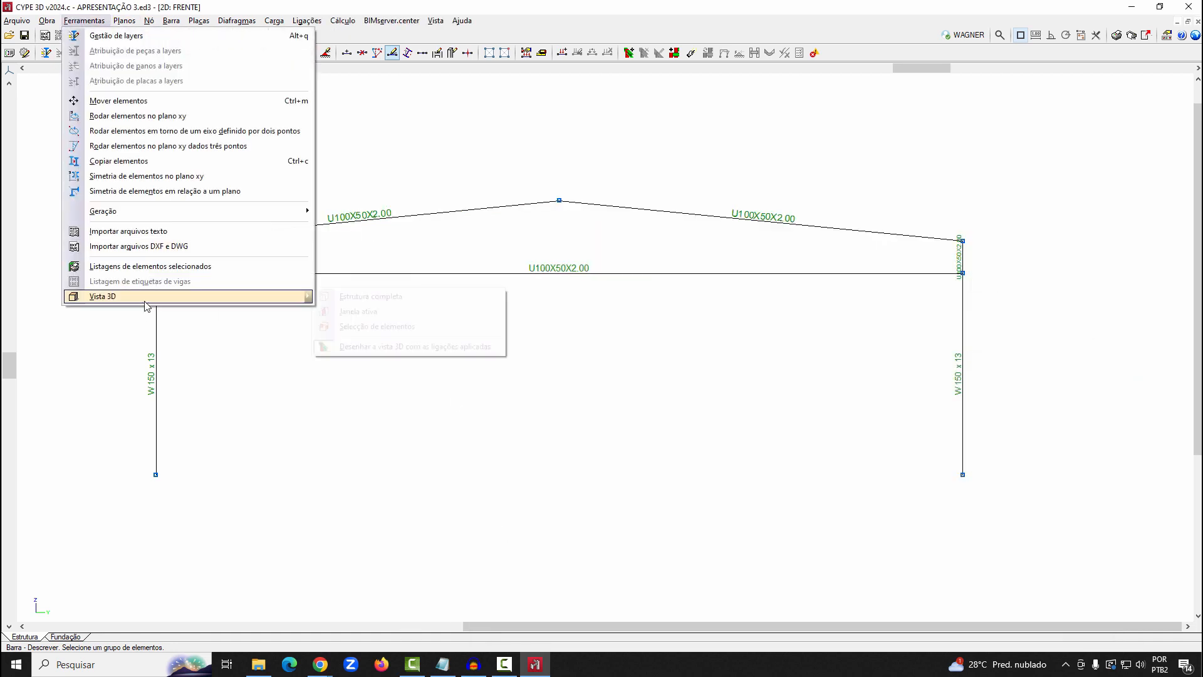
pyautogui.moveTo(178, 297)
pyautogui.click(370, 299)
pyautogui.moveTo(645, 345); pyautogui.dragTo(738, 320, button='middle')
pyautogui.scroll(5, 508, 295)
pyautogui.scroll(-1, 511, 300)
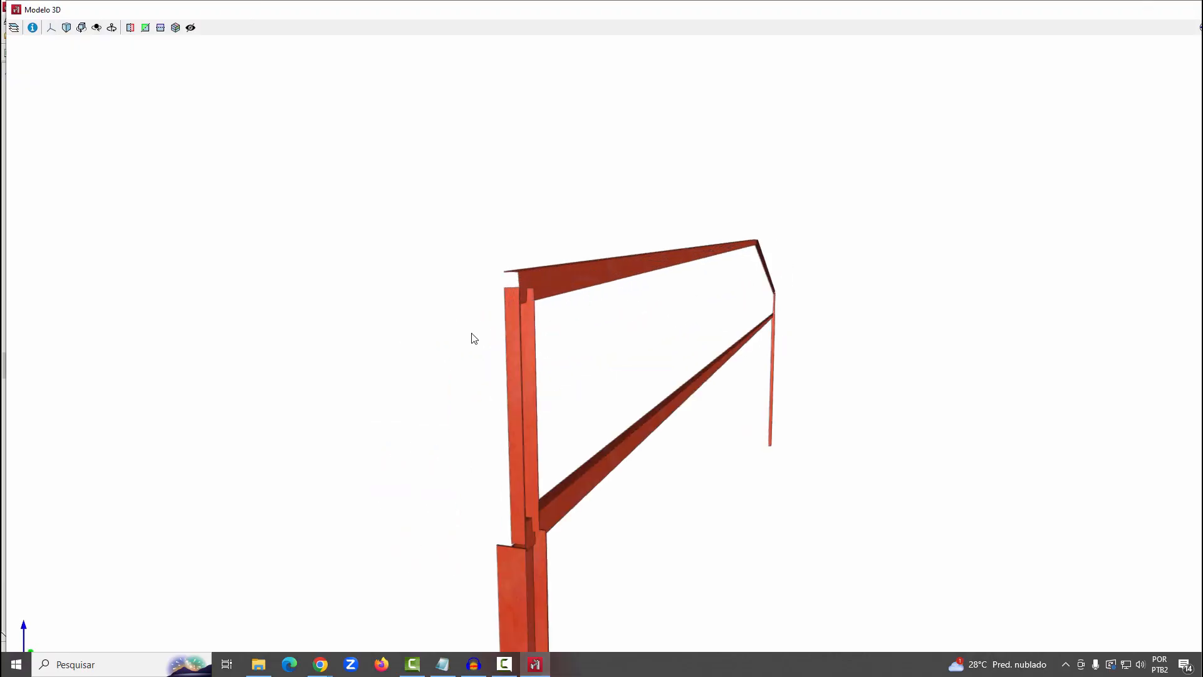
pyautogui.scroll(-3, 593, 341)
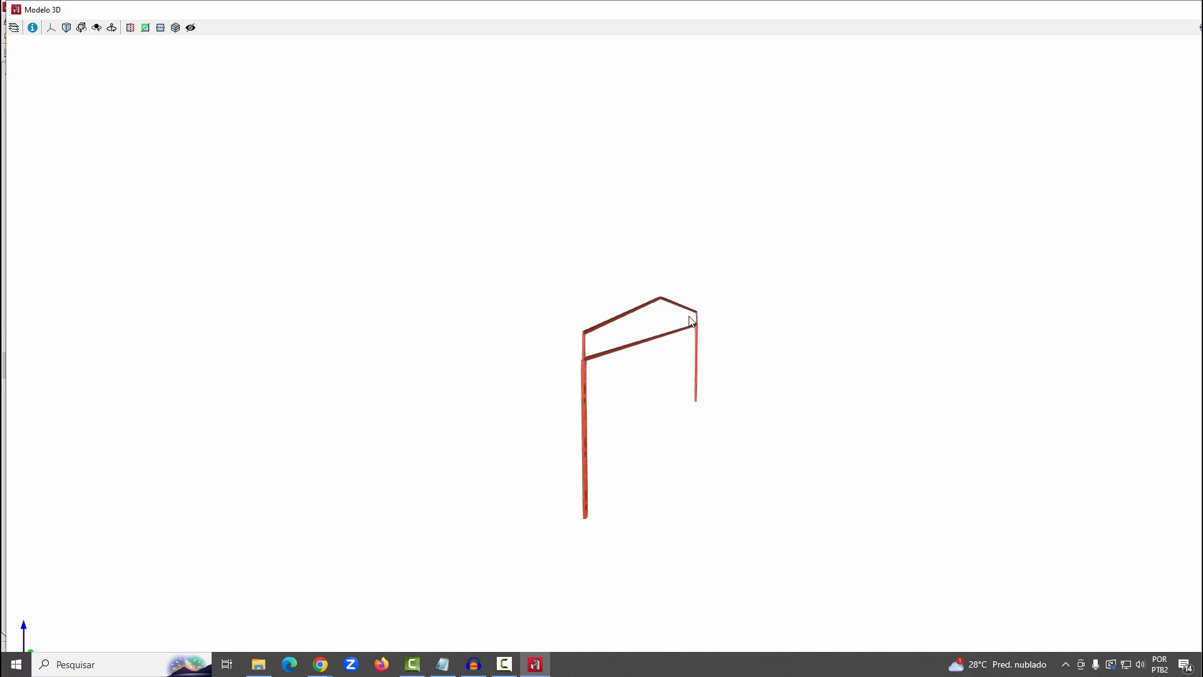
pyautogui.moveTo(641, 397); pyautogui.dragTo(615, 305, button='middle')
pyautogui.scroll(2, 600, 383)
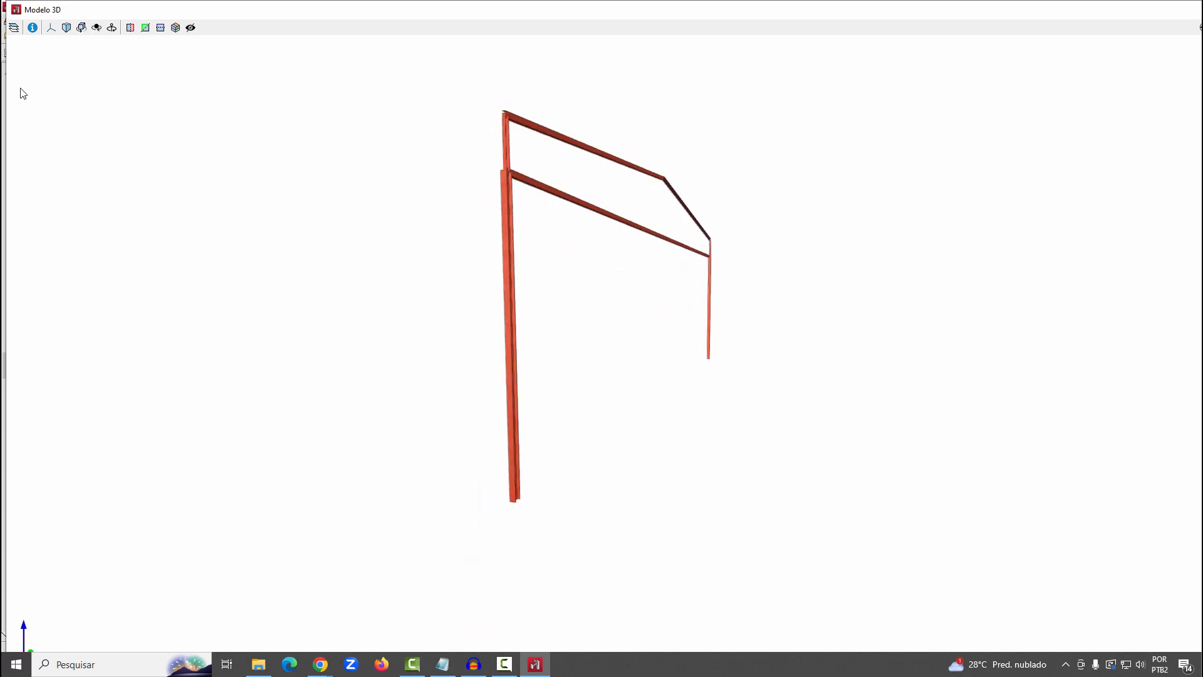
# Show the 3D model's display settings and try grey, black and white background colours
pyautogui.click(13, 30)
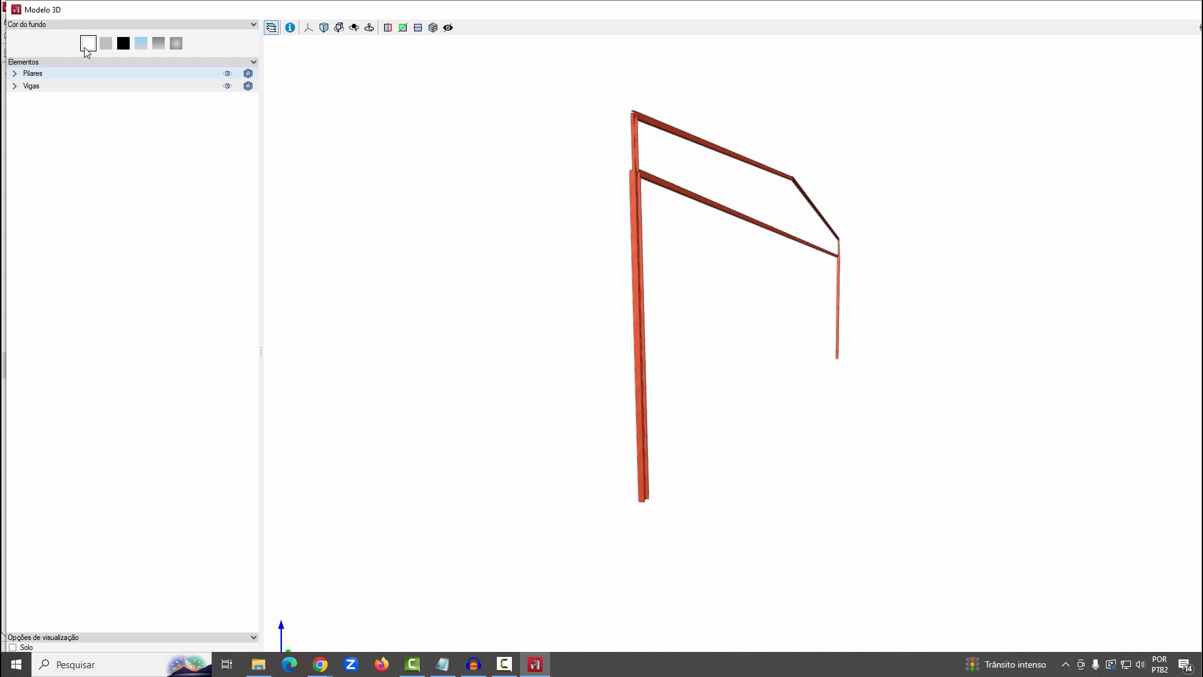
pyautogui.click(107, 48)
pyautogui.click(128, 48)
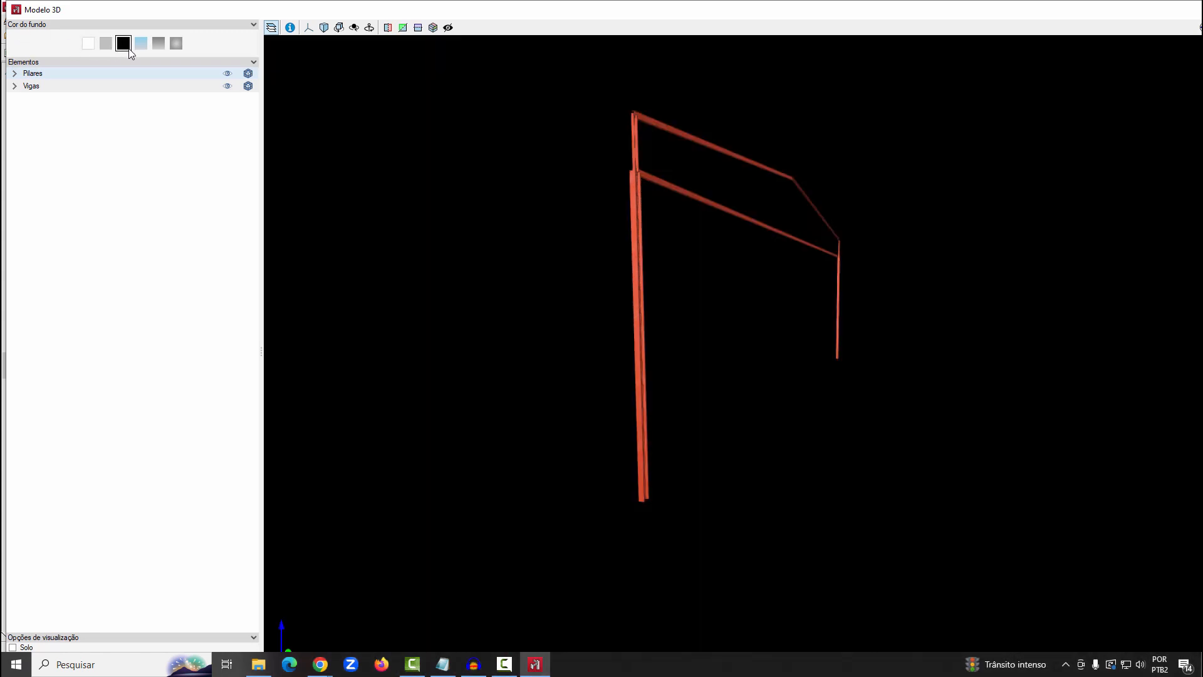
pyautogui.click(91, 47)
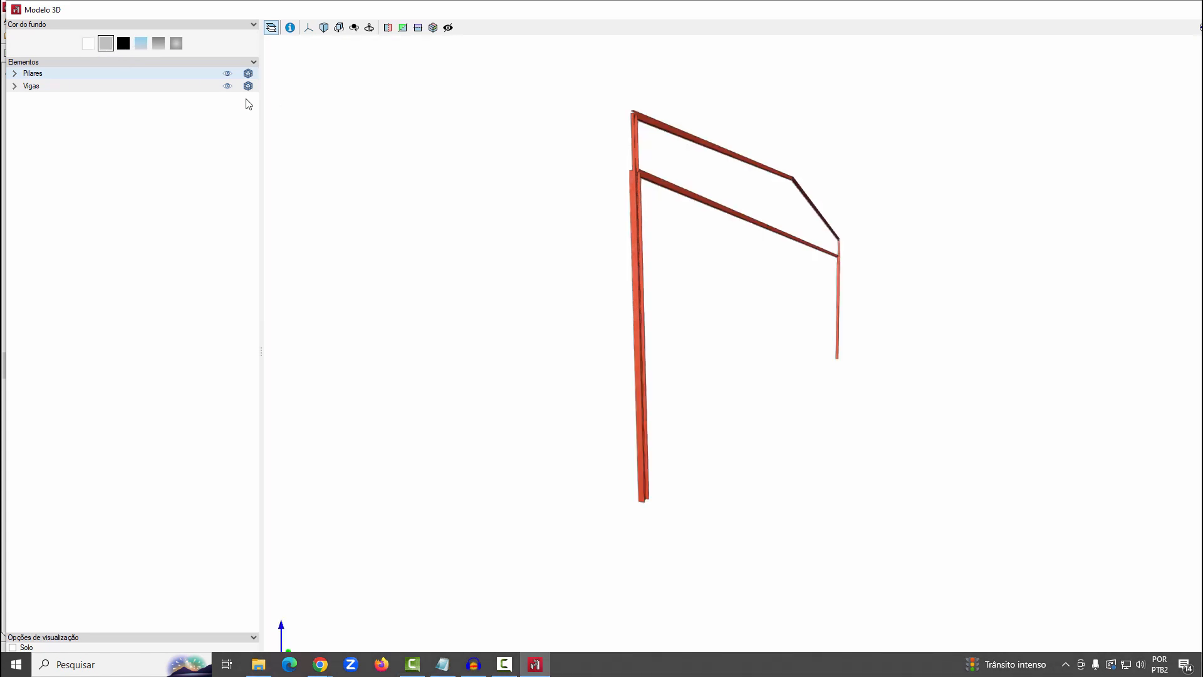
# Toggle the beams' visibility and the materials and ground display options in the maximized 3D model, restoring each one
pyautogui.click(228, 87)
pyautogui.click(228, 87)
pyautogui.doubleClick(518, 11)
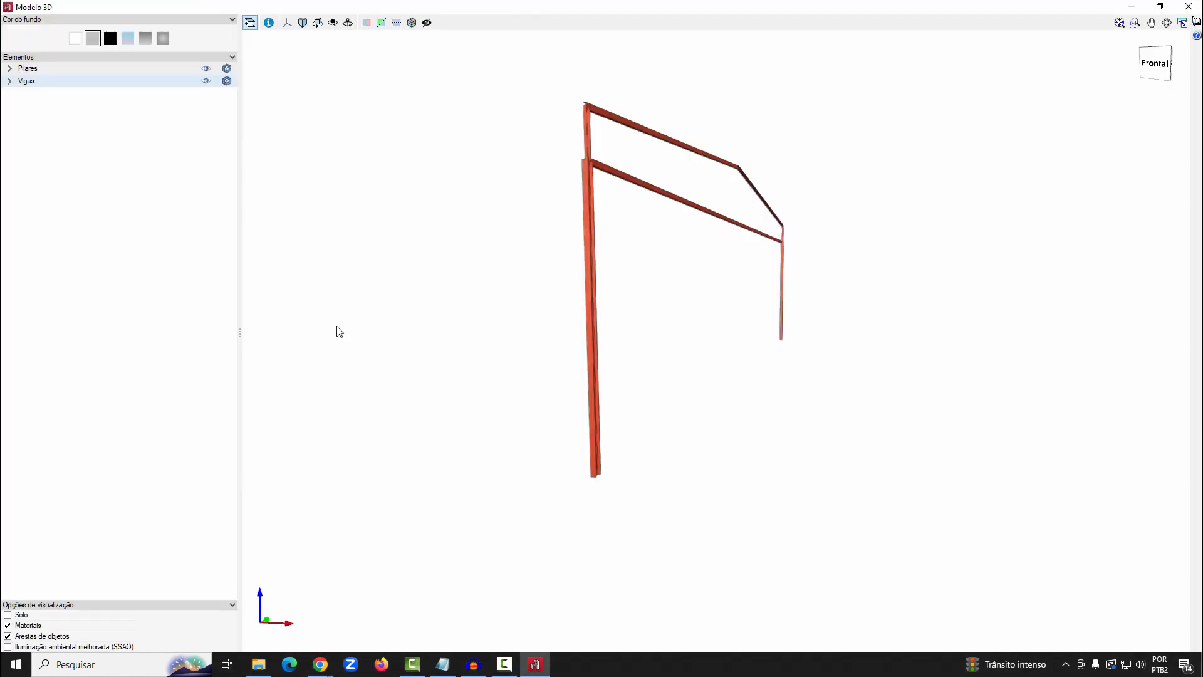
pyautogui.click(38, 631)
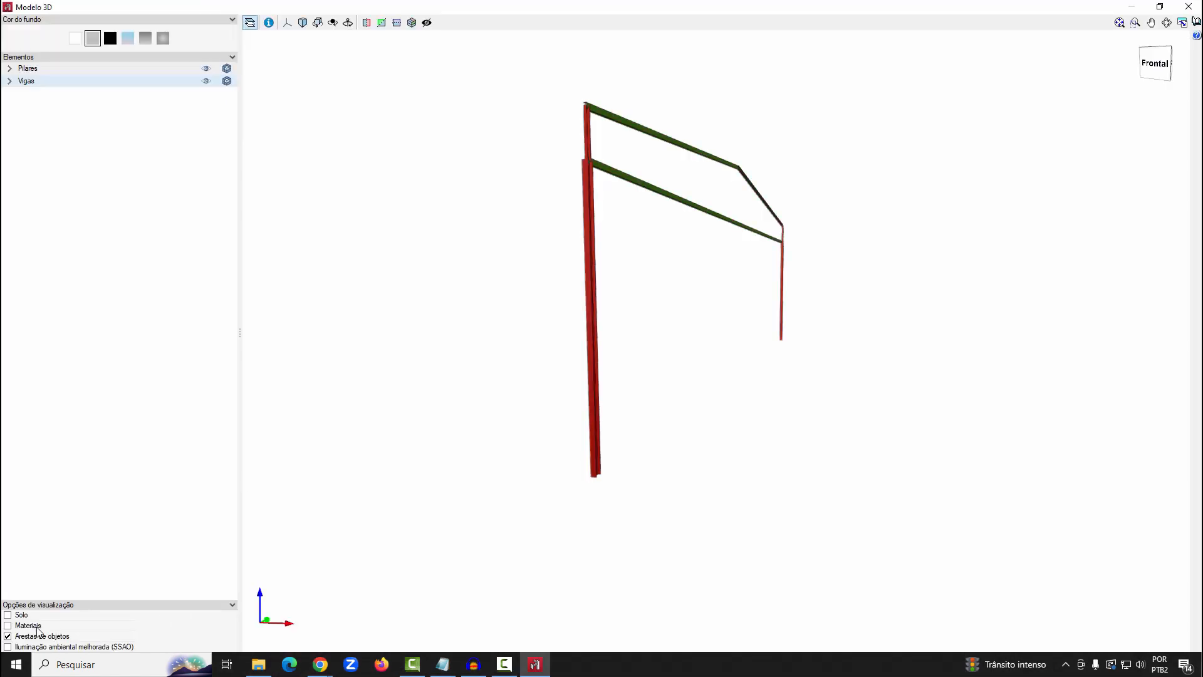
pyautogui.click(39, 631)
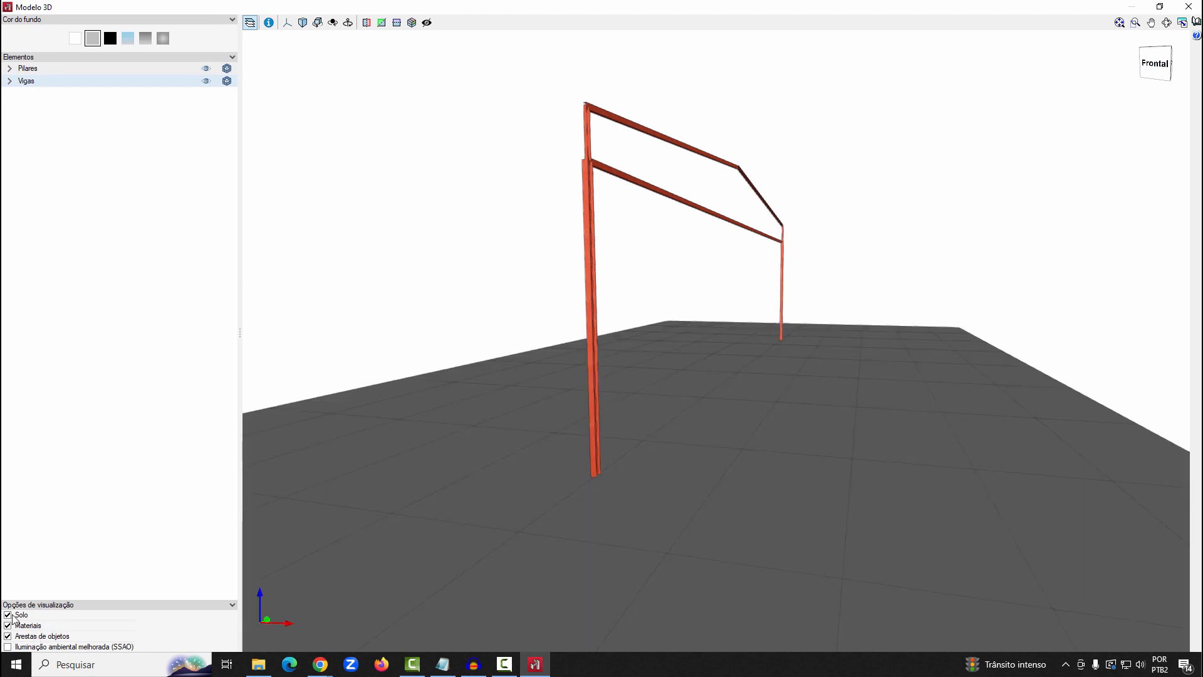
pyautogui.click(8, 615)
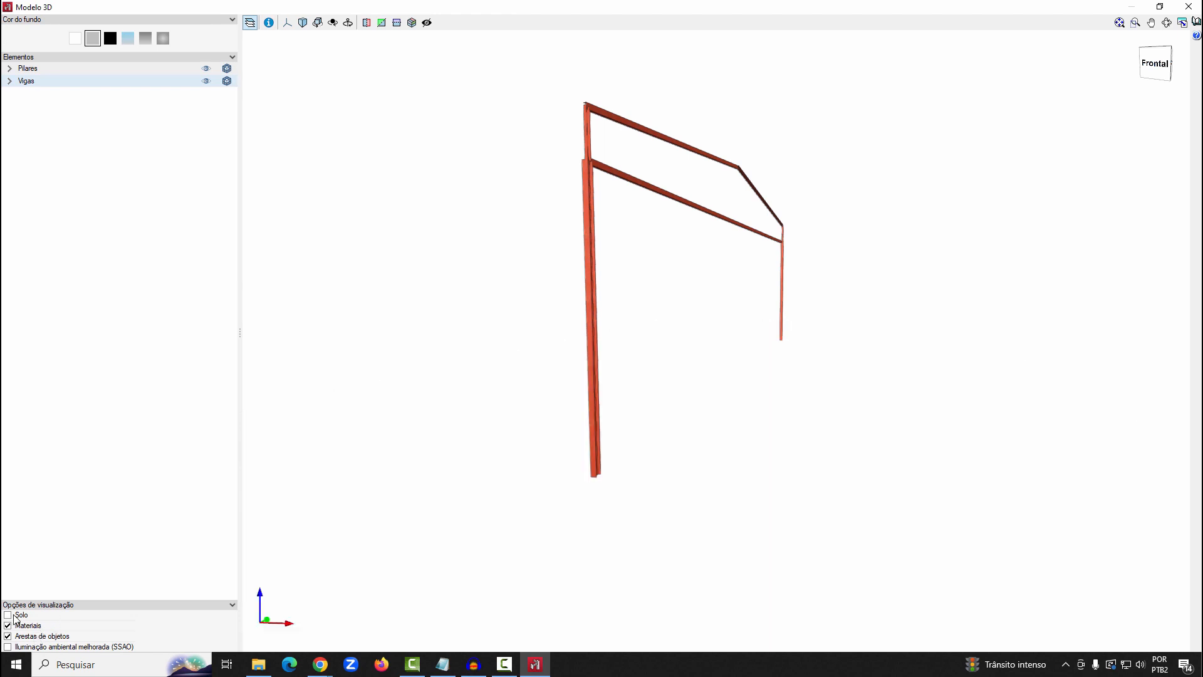
pyautogui.moveTo(734, 315); pyautogui.dragTo(735, 314, button='middle')
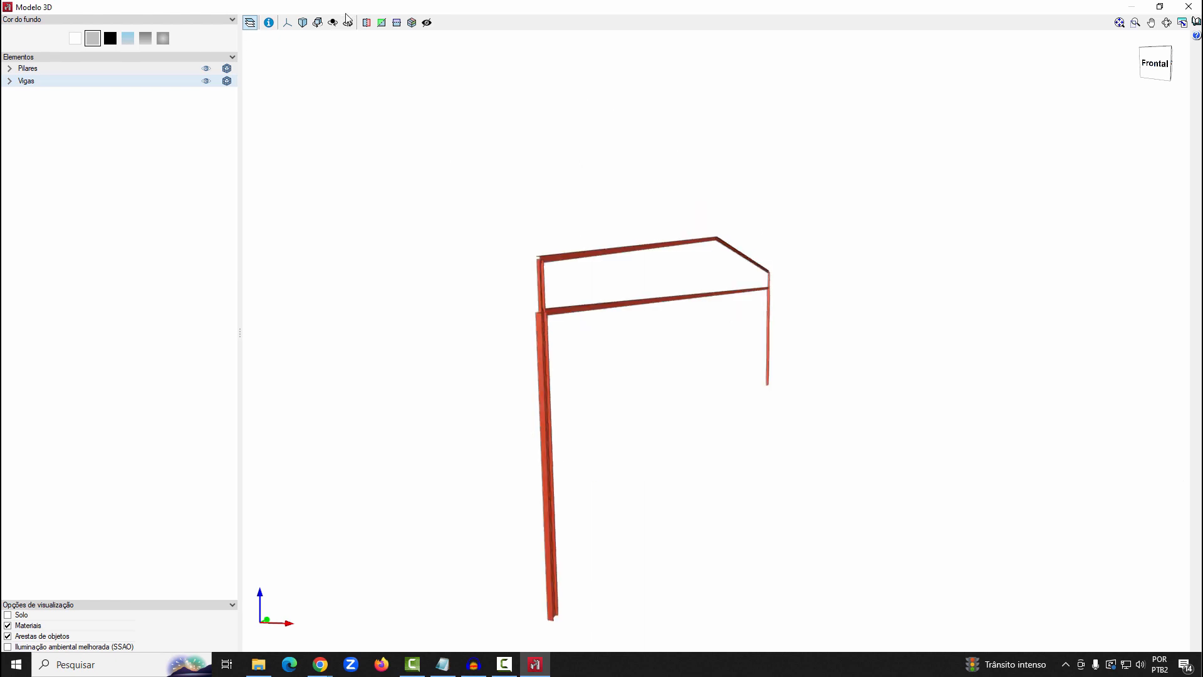
# Inspect section cuts perpendicular to the global X and Y axes, turn them off and close the 3D model
pyautogui.click(366, 22)
pyautogui.click(366, 22)
pyautogui.click(382, 23)
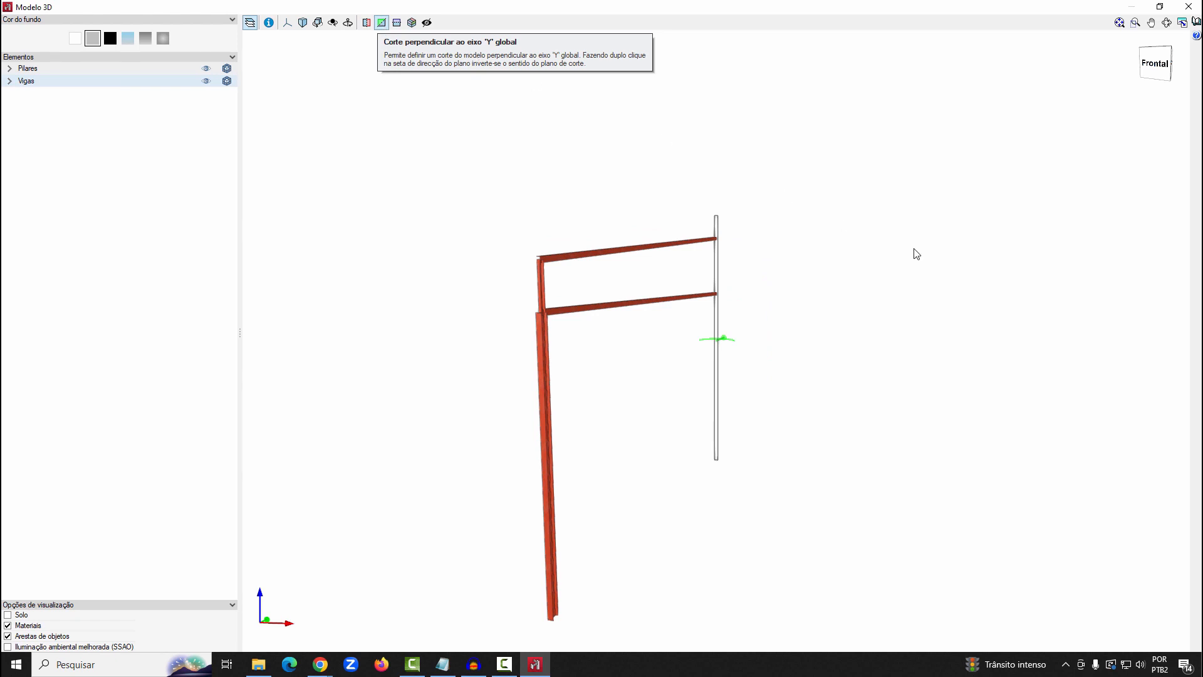
pyautogui.keyDown('shift'); pyautogui.moveTo(844, 264); pyautogui.dragTo(702, 247, button='middle'); pyautogui.keyUp('shift')
pyautogui.scroll(-2, 702, 247)
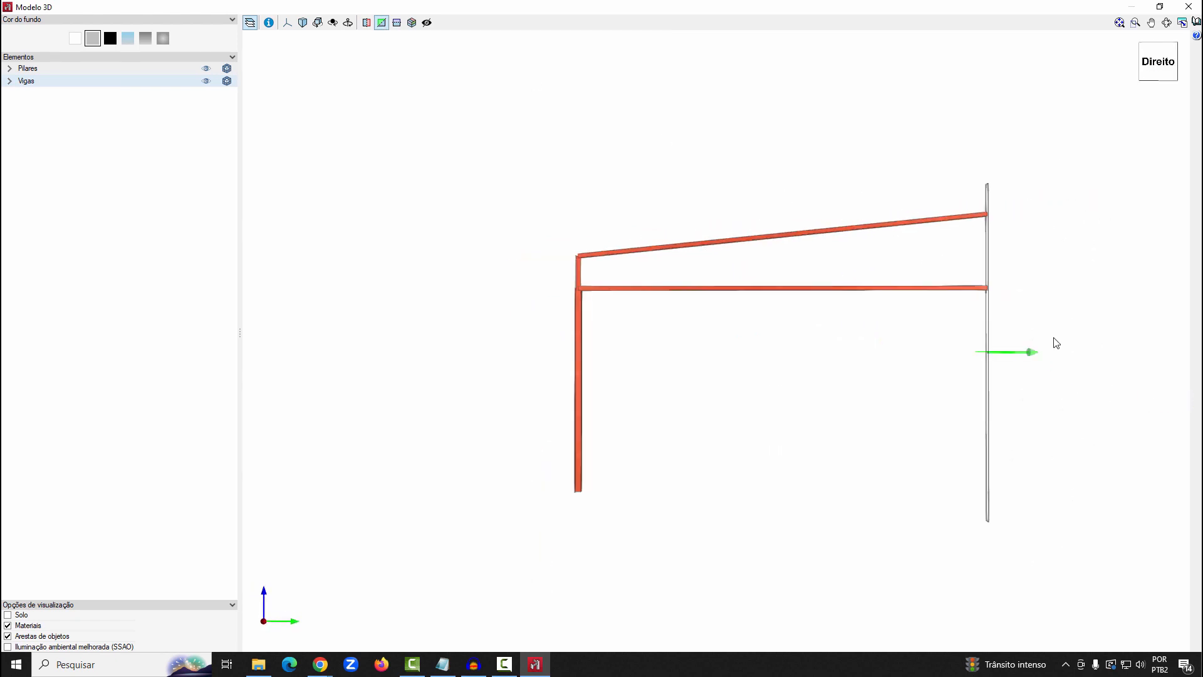
pyautogui.scroll(-3, 551, 285)
pyautogui.keyDown('shift'); pyautogui.moveTo(916, 317); pyautogui.dragTo(883, 369, button='middle'); pyautogui.keyUp('shift')
pyautogui.moveTo(847, 364); pyautogui.dragTo(661, 283)
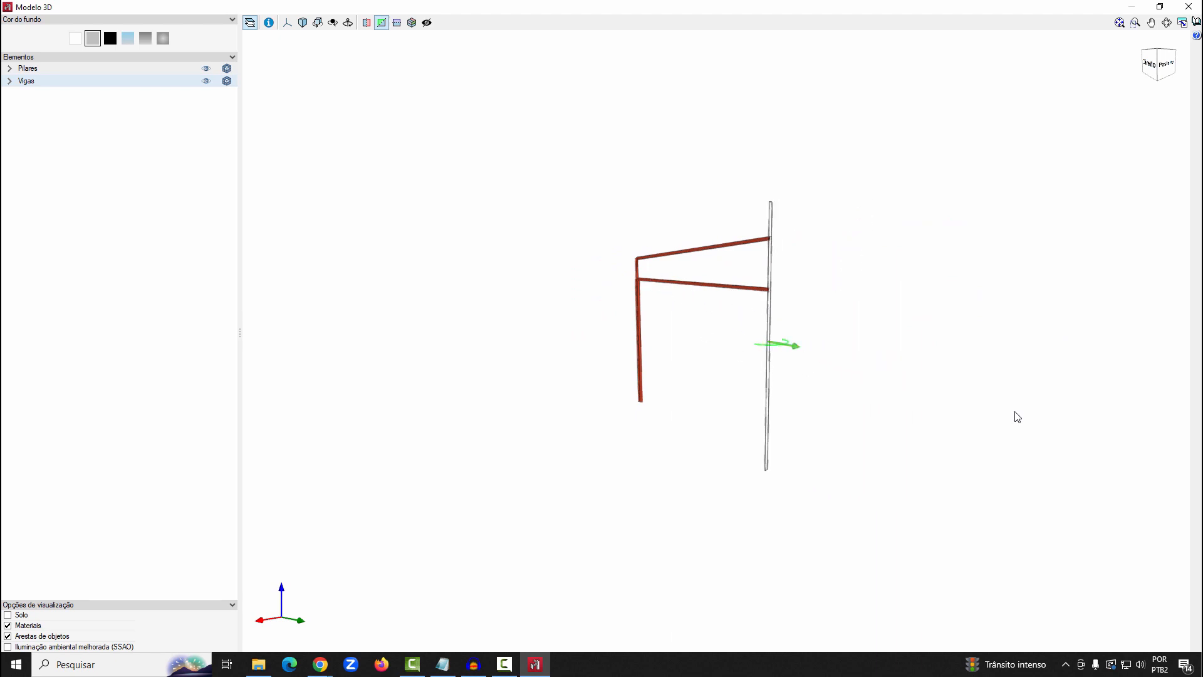
pyautogui.click(383, 23)
pyautogui.click(1189, 7)
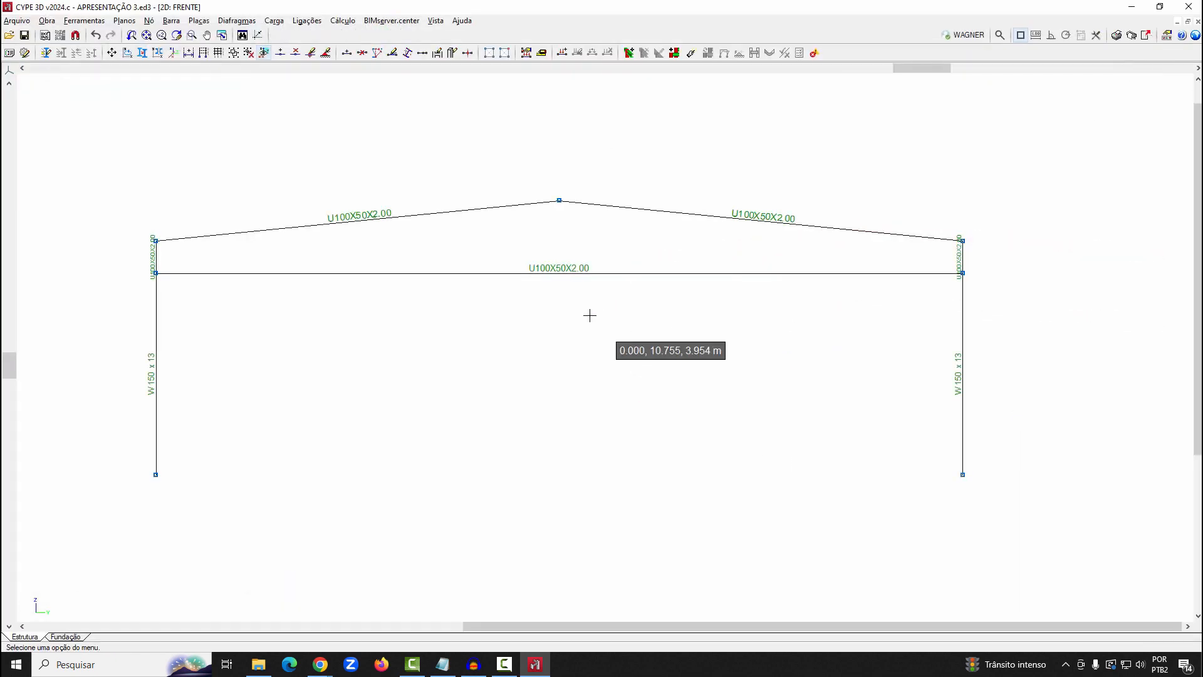
# In the 3D view, rotate the horizontal bar's U profile to open upward, positioned by the midpoint of its web
pyautogui.click(435, 21)
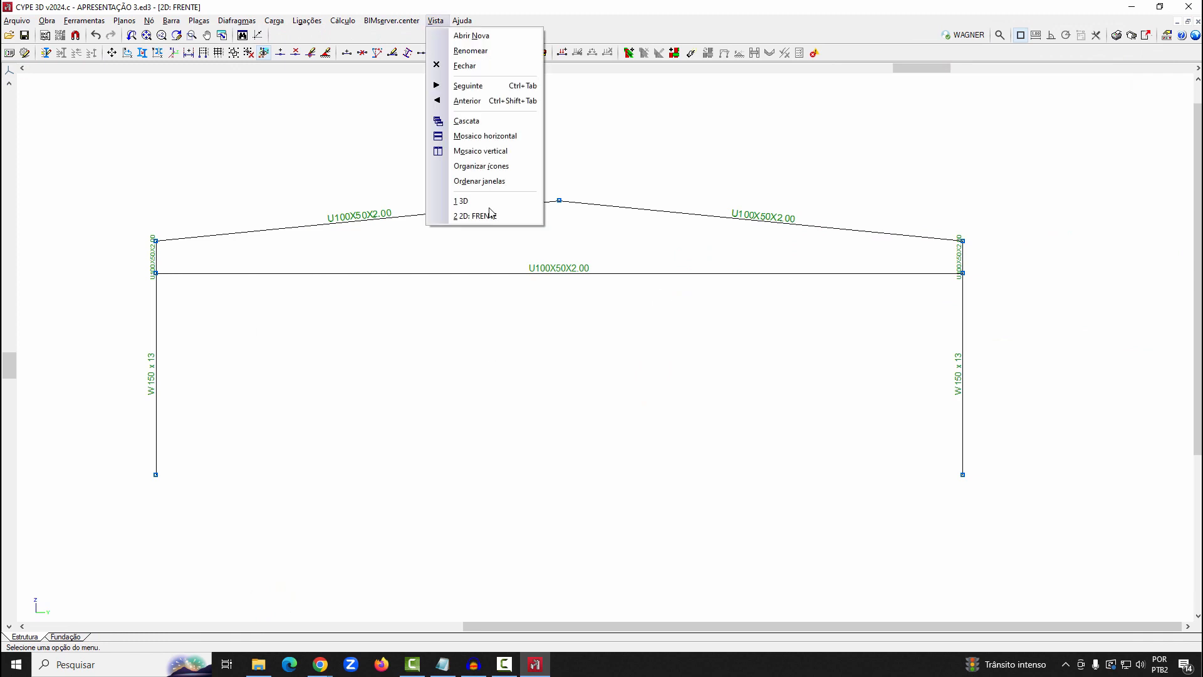
pyautogui.click(451, 202)
pyautogui.scroll(5, 777, 301)
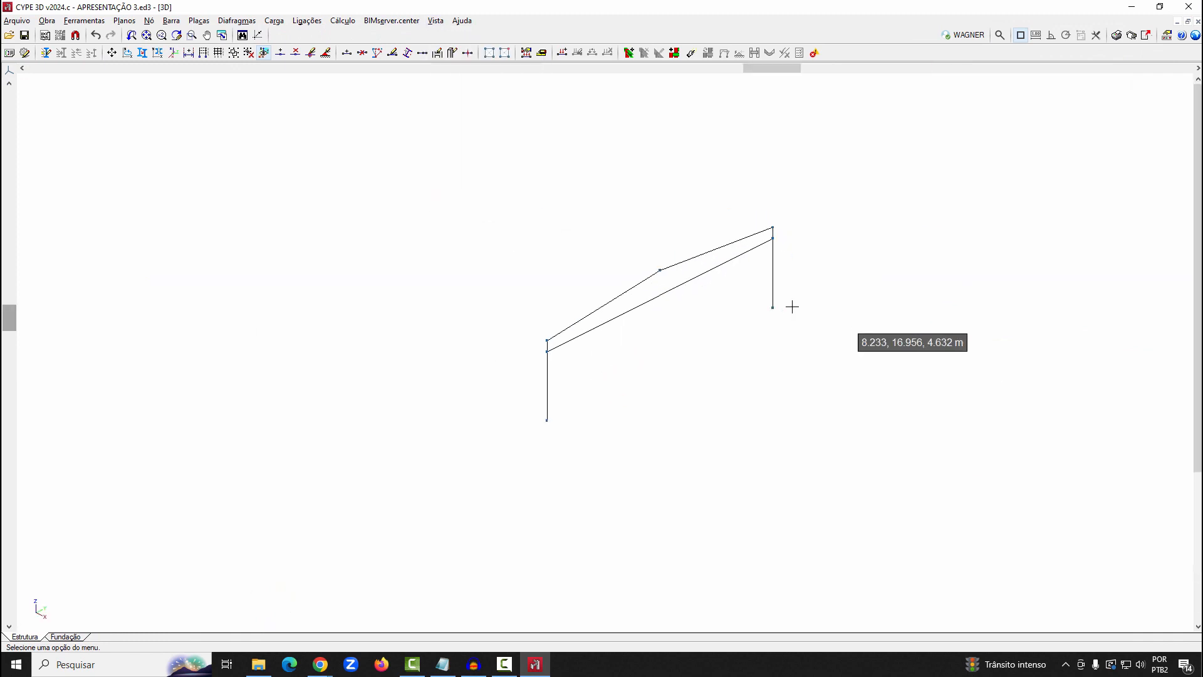
pyautogui.scroll(1, 777, 192)
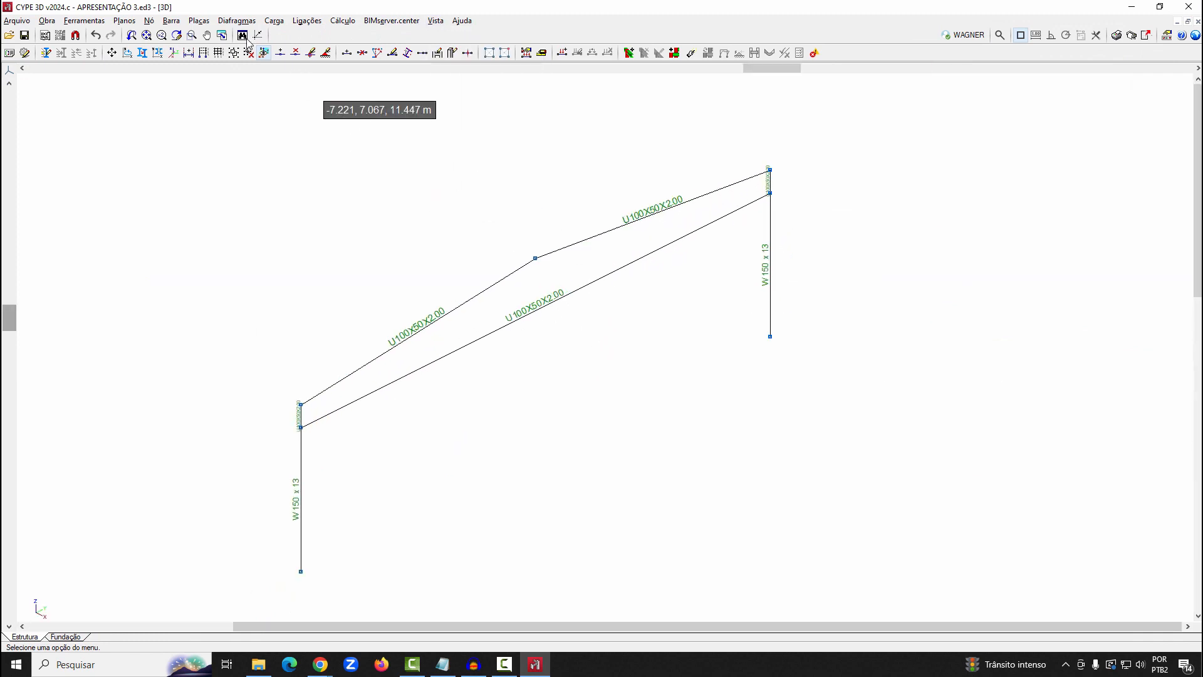
pyautogui.click(180, 21)
pyautogui.moveTo(198, 21)
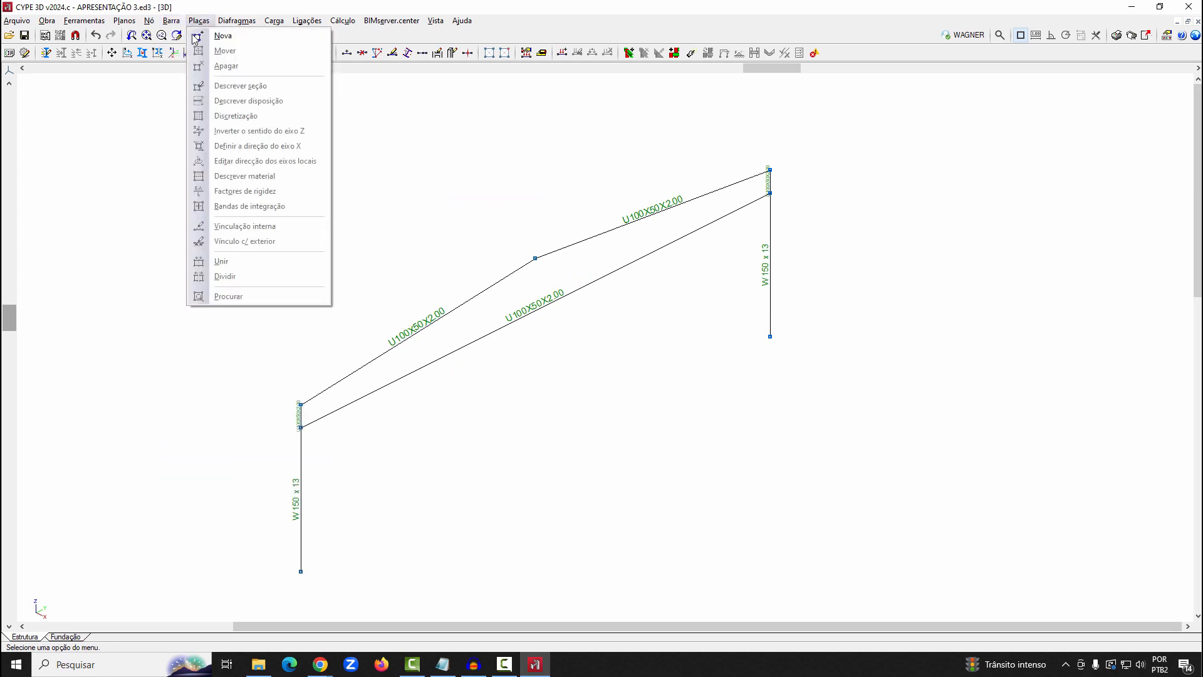
pyautogui.click(241, 126)
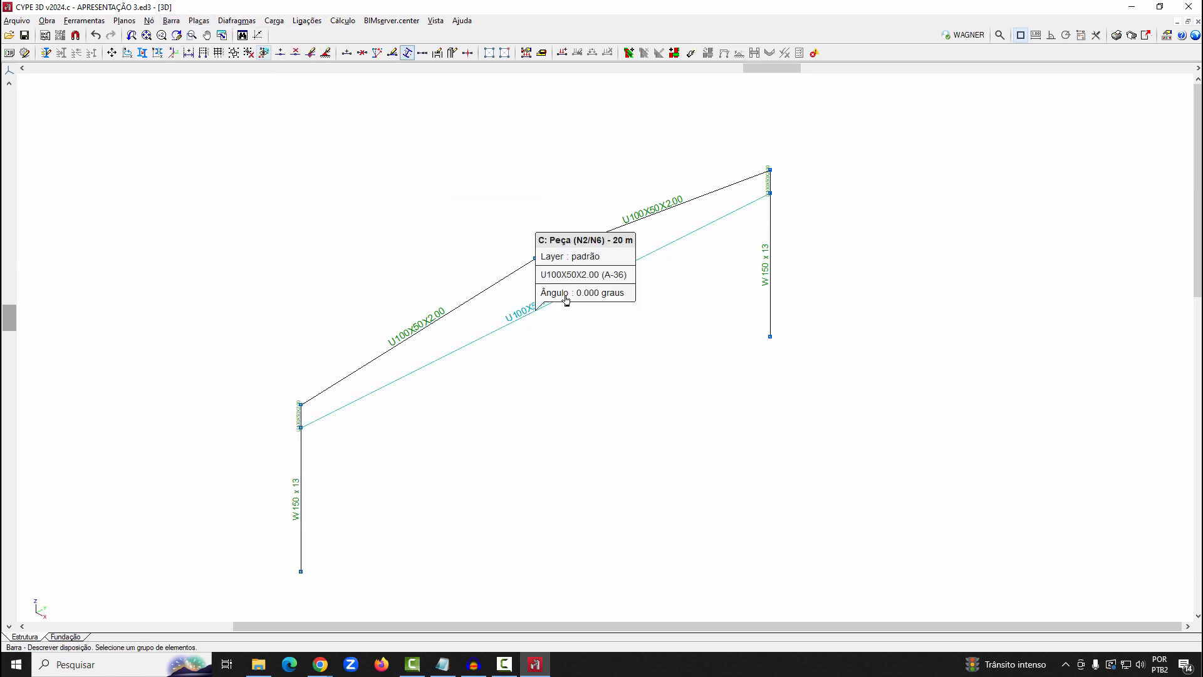
pyautogui.click(565, 296)
pyautogui.rightClick(699, 369)
pyautogui.click(404, 221)
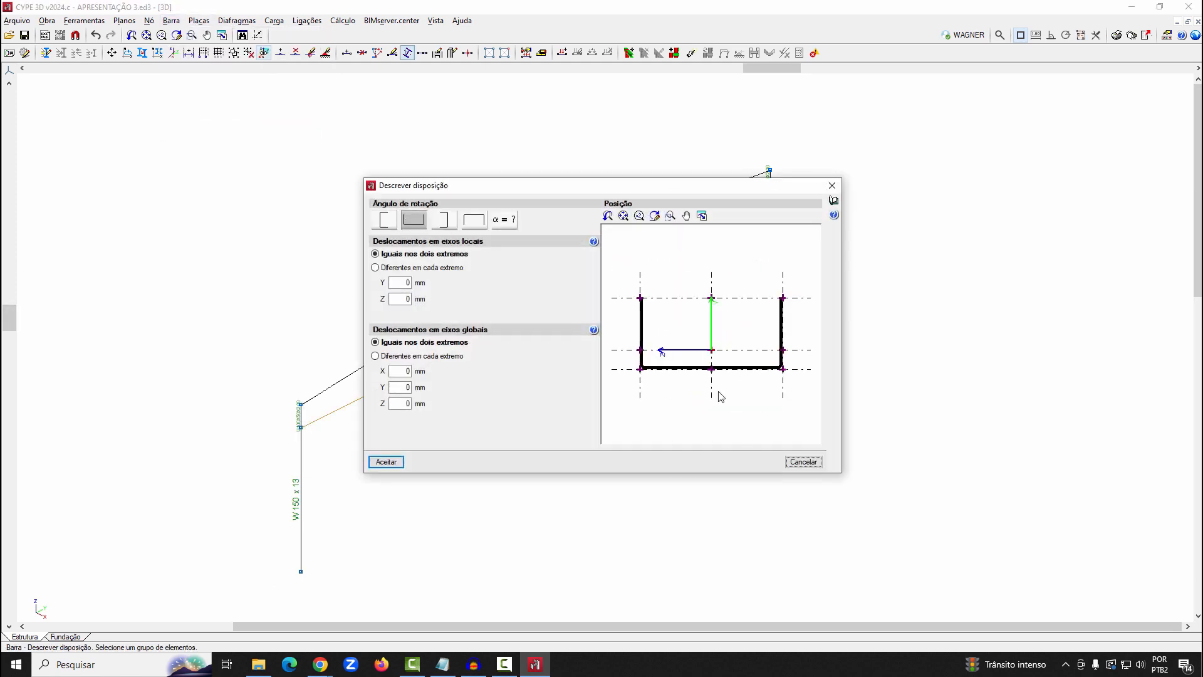
pyautogui.click(386, 462)
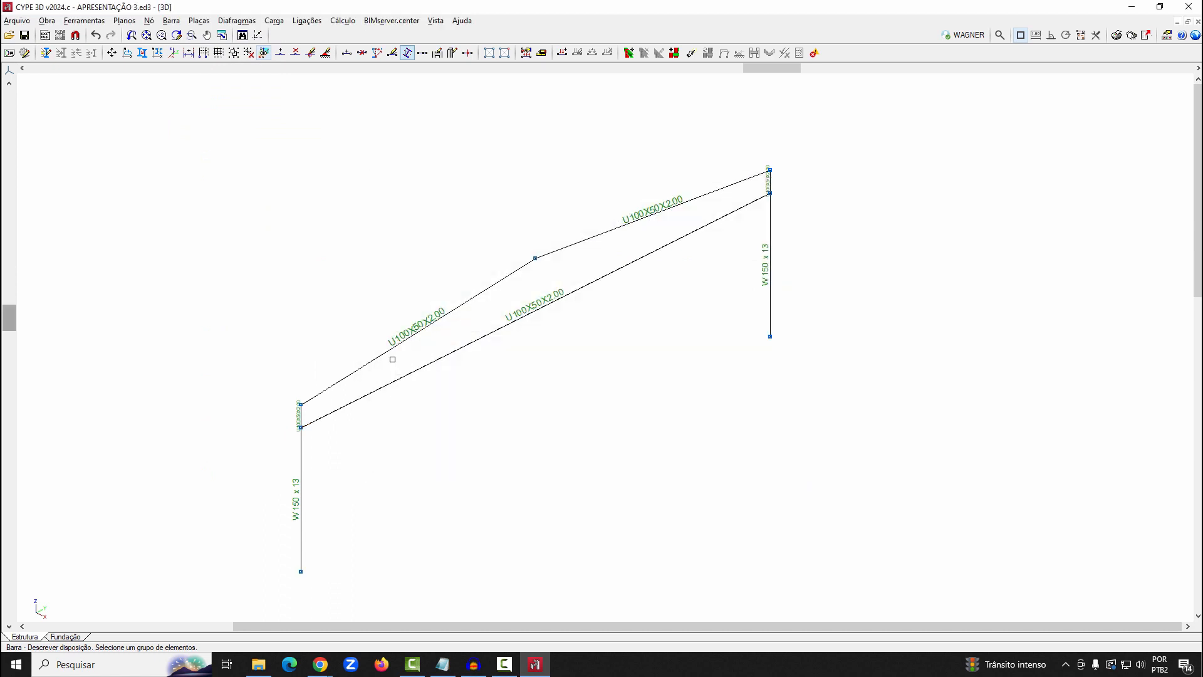
# Rotate the rafters' U profiles to open downward, positioned by the midpoint of their web
pyautogui.click(631, 225)
pyautogui.rightClick(631, 224)
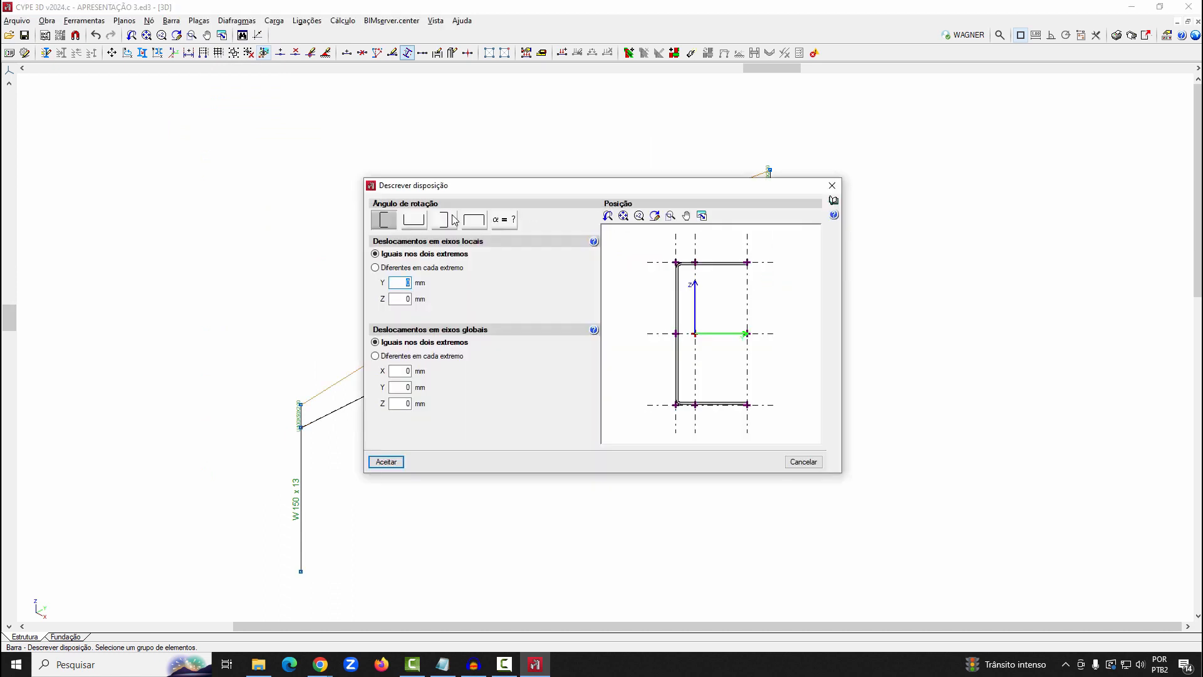
pyautogui.click(475, 220)
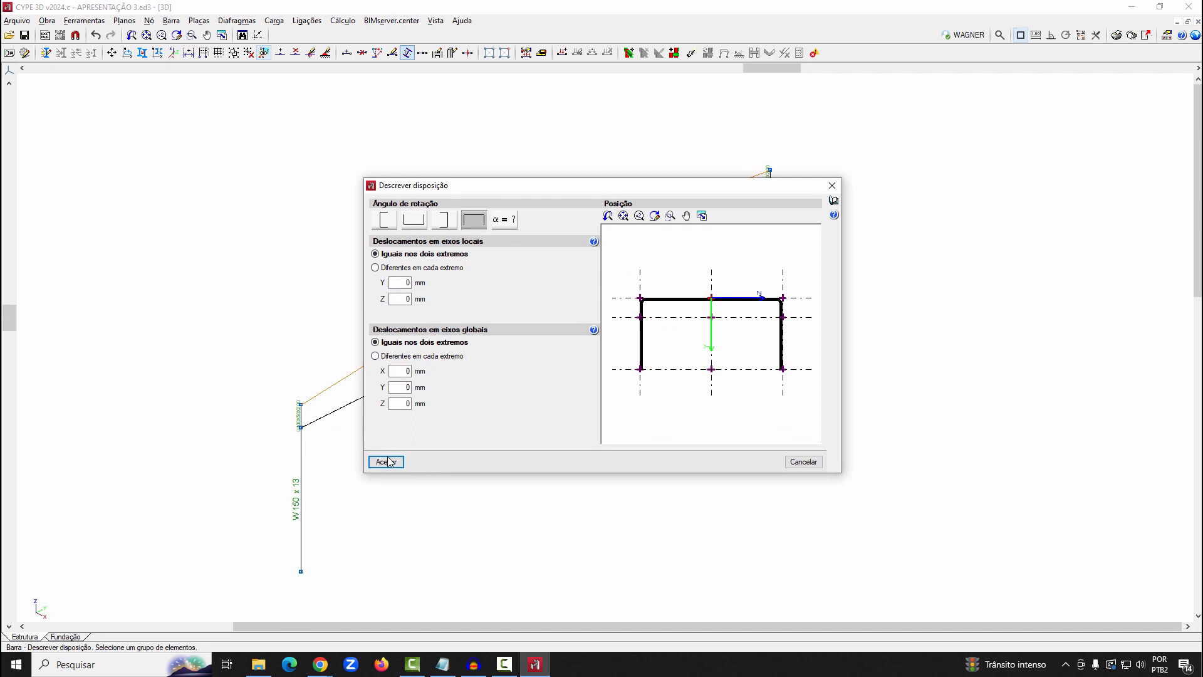
pyautogui.click(386, 462)
# Rotate the left short vertical bar's U profile to the upward-opening arrangement, positioned by the midpoint of its web
pyautogui.scroll(10, 341, 419)
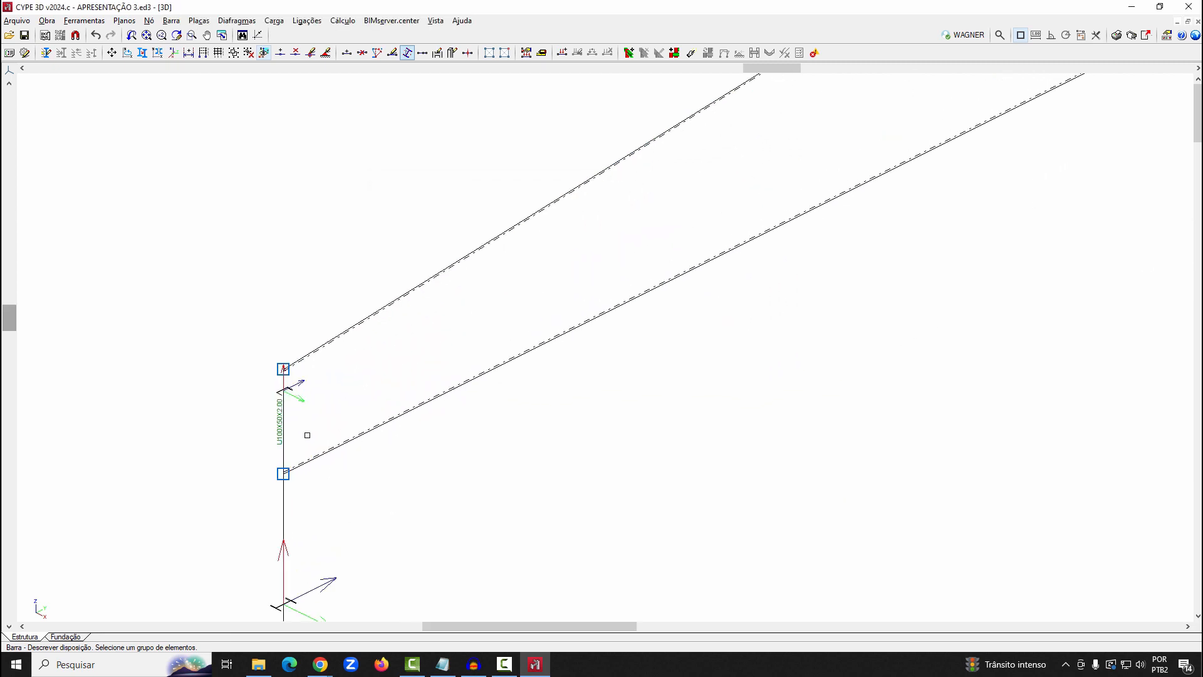
pyautogui.click(272, 414)
pyautogui.rightClick(272, 414)
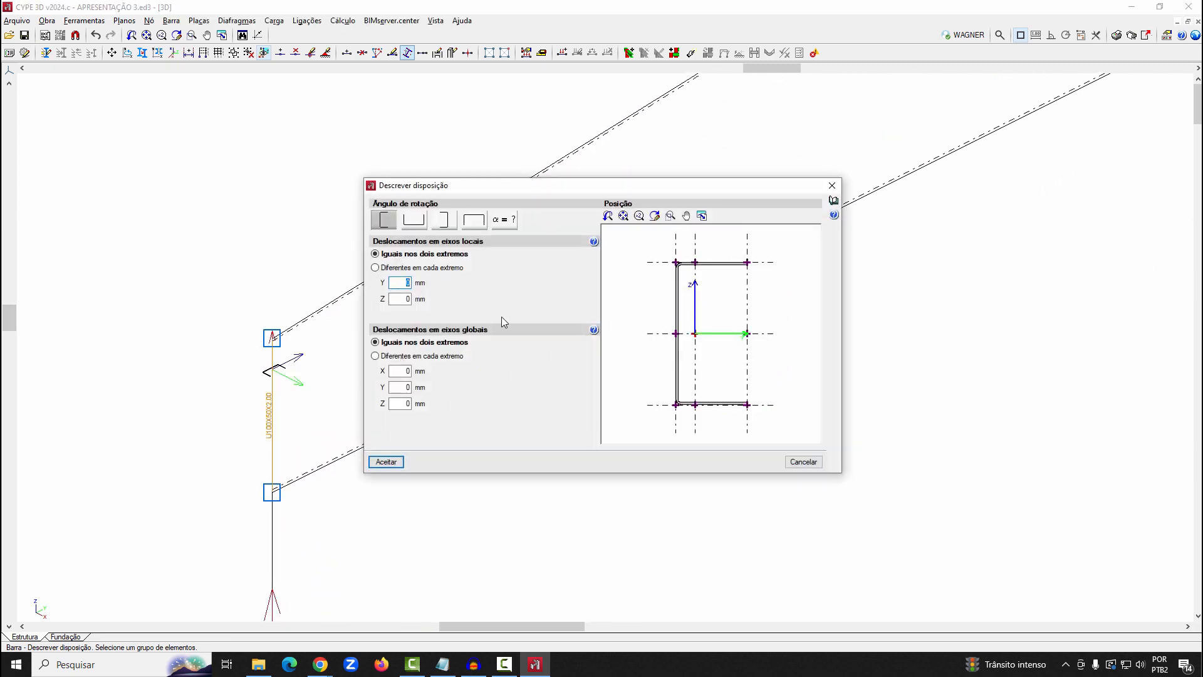
pyautogui.click(410, 220)
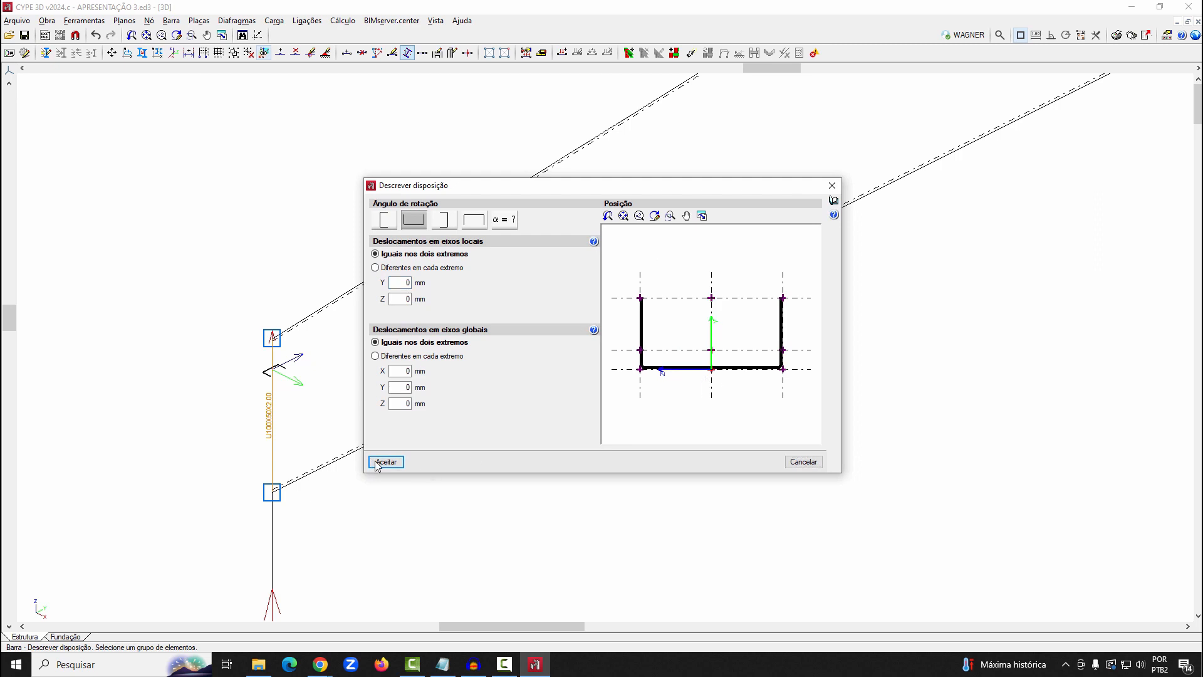
pyautogui.click(386, 462)
# Position the left W 150 x 13 column by the midpoint of its outer flange
pyautogui.click(281, 555)
pyautogui.rightClick(280, 555)
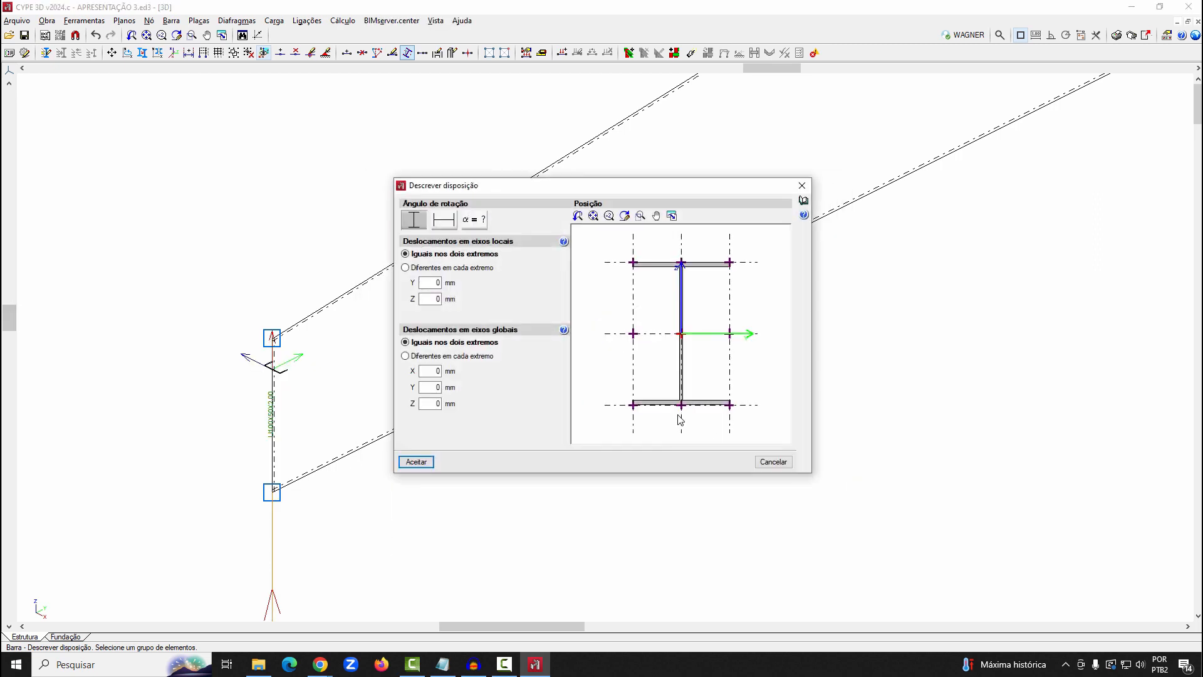
pyautogui.click(429, 464)
# Rotate the right short vertical bar's U profile to the downward-opening arrangement, positioned by the midpoint of its web
pyautogui.scroll(-5, 295, 473)
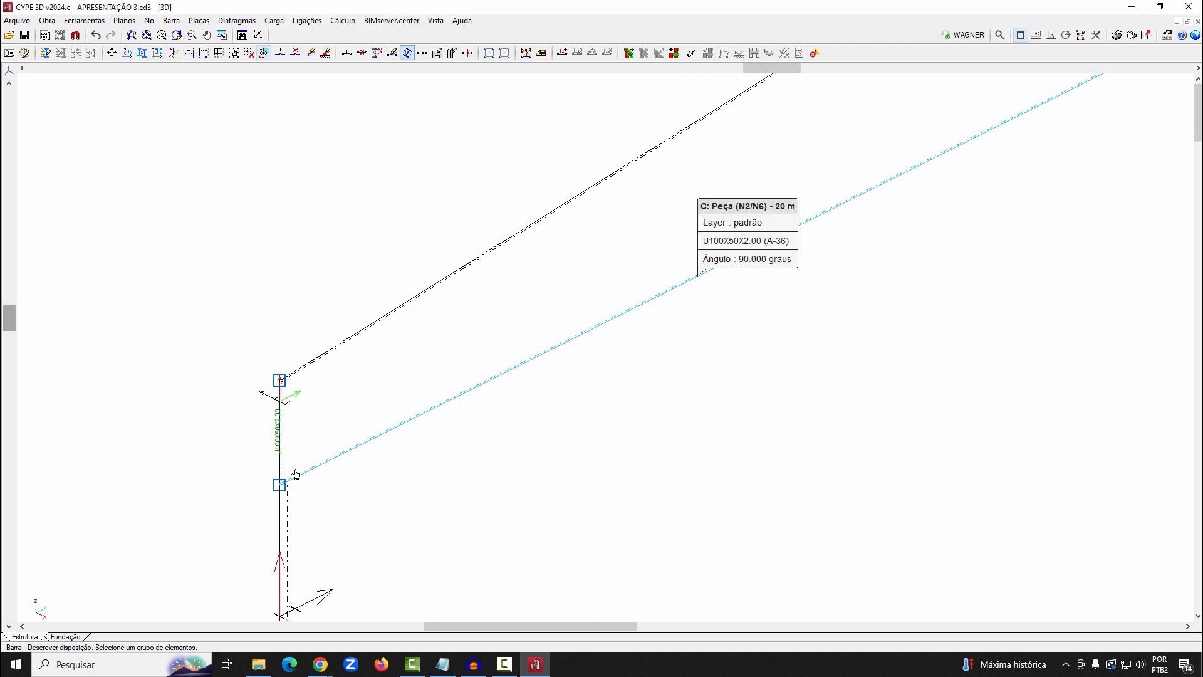
pyautogui.moveTo(965, 94); pyautogui.dragTo(626, 414, button='middle')
pyautogui.scroll(3, 1061, 257)
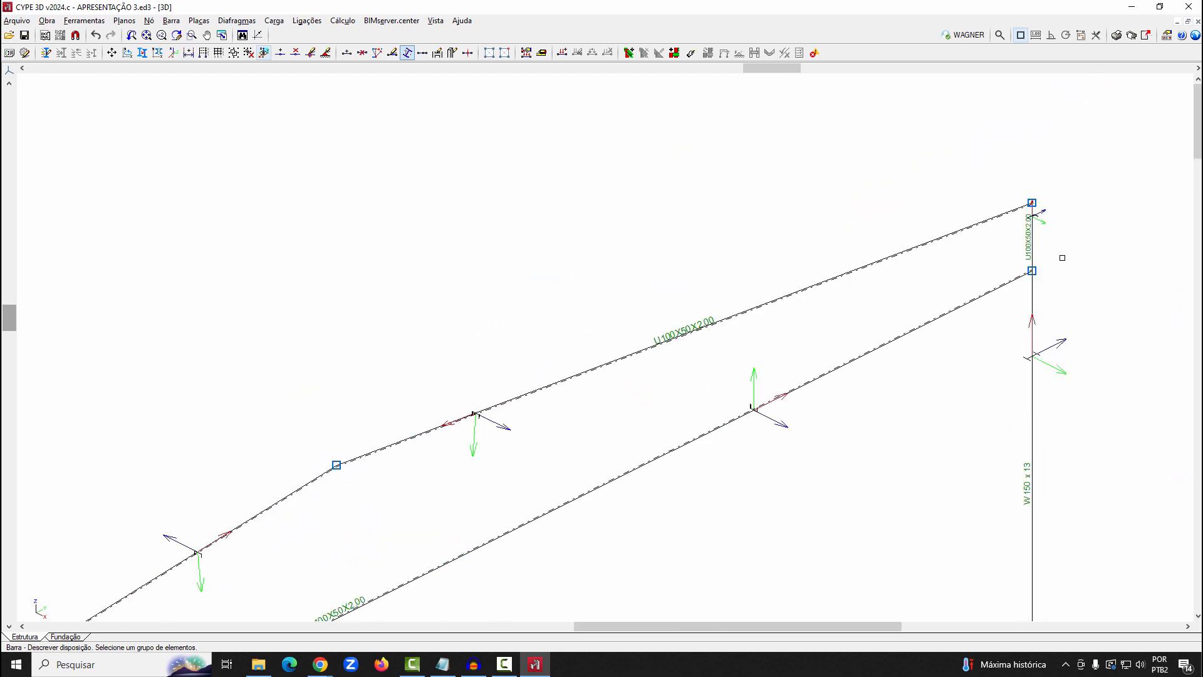
pyautogui.click(1007, 231)
pyautogui.rightClick(1007, 231)
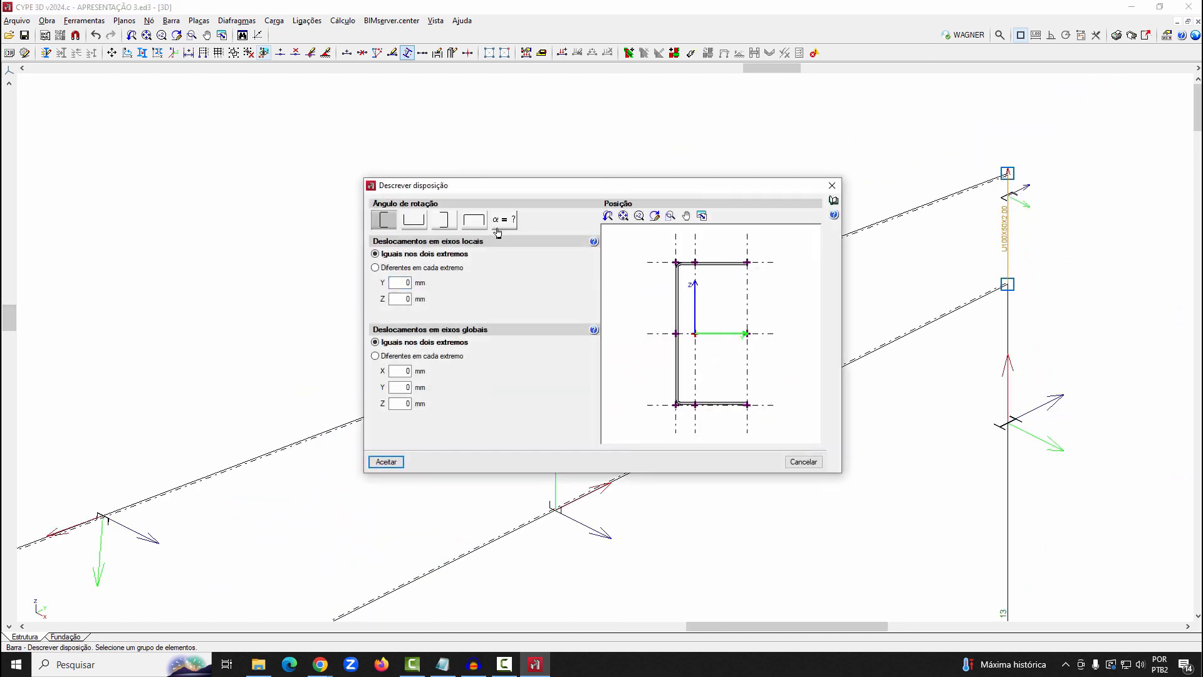
pyautogui.click(472, 220)
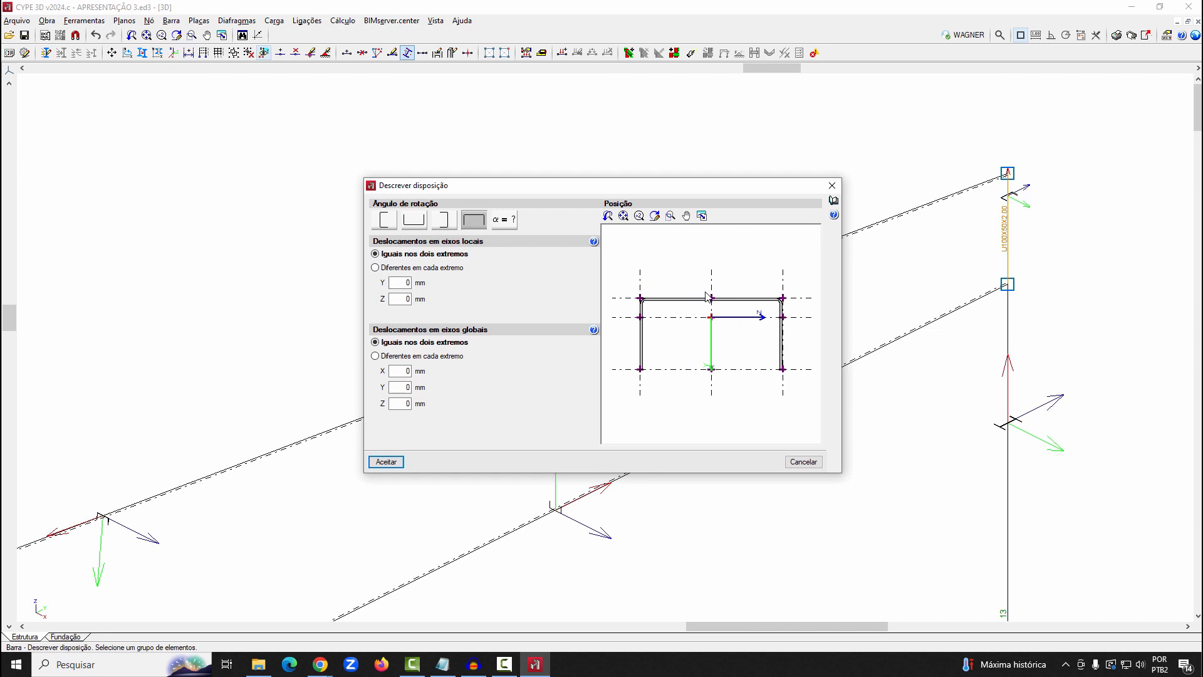
pyautogui.click(386, 462)
# Position the right W 150 x 13 column by the midpoint of its outer flange
pyautogui.click(1009, 422)
pyautogui.rightClick(620, 339)
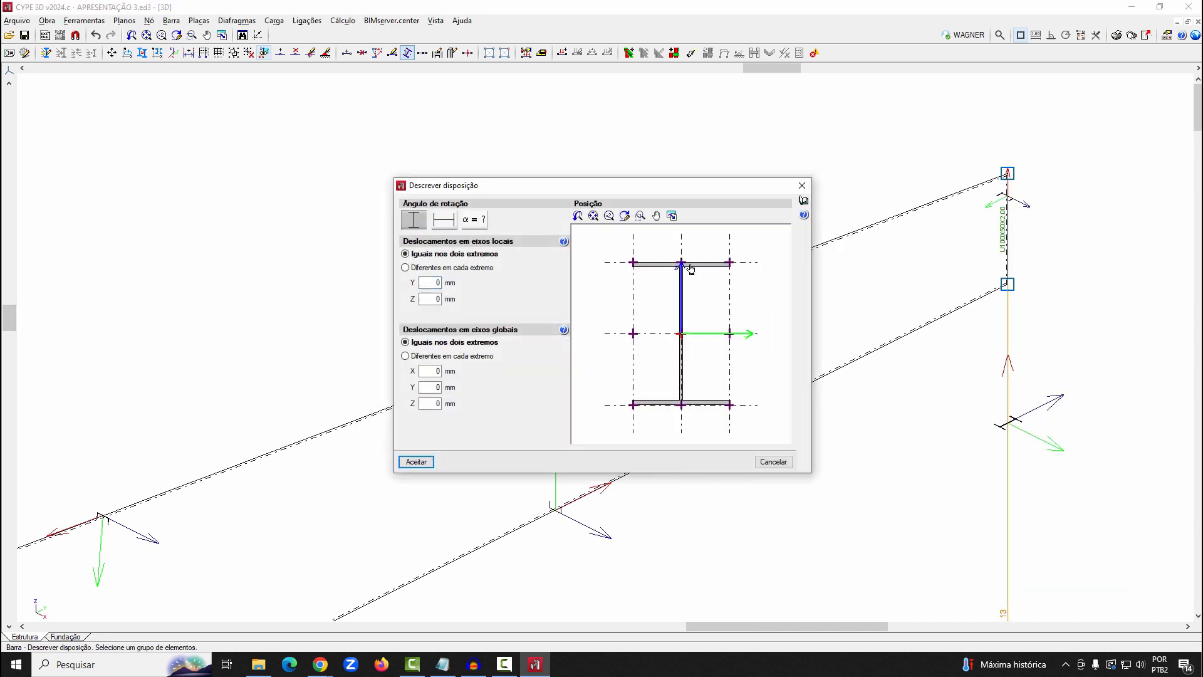
pyautogui.click(412, 461)
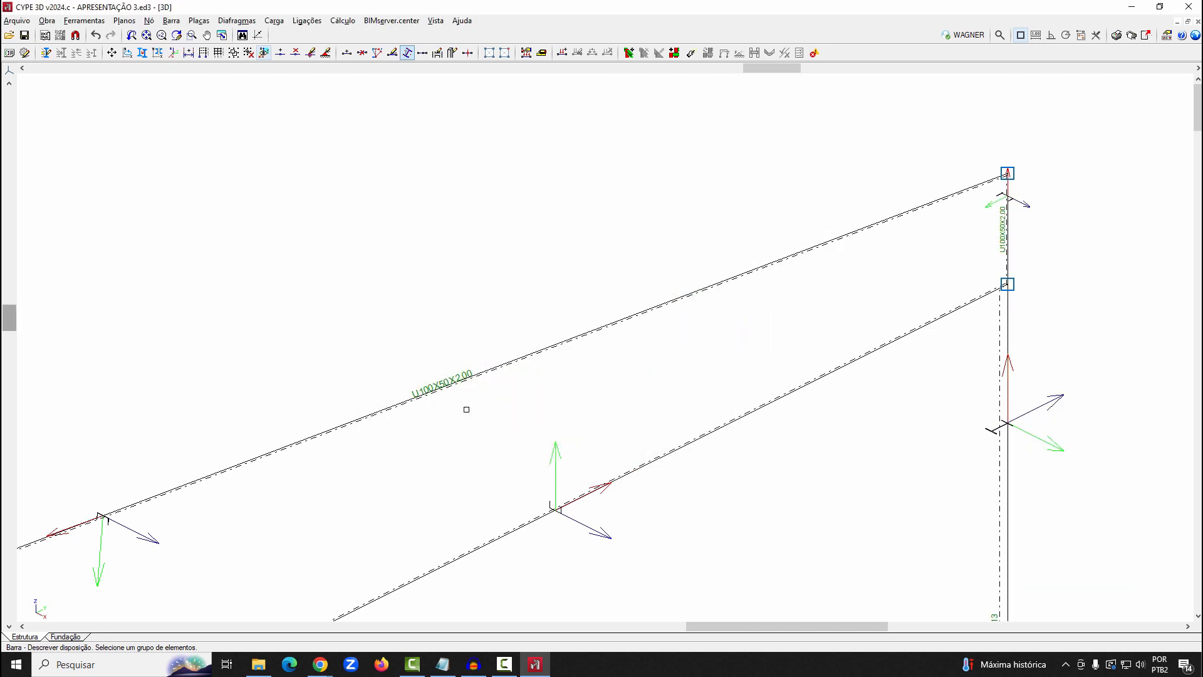
# Examine the profile orientations at the column and rafter joints in the rendered 3D model, then close it
pyautogui.middleClick(466, 410)
pyautogui.middleClick(466, 410)
pyautogui.scroll(-1, 562, 309)
pyautogui.click(84, 21)
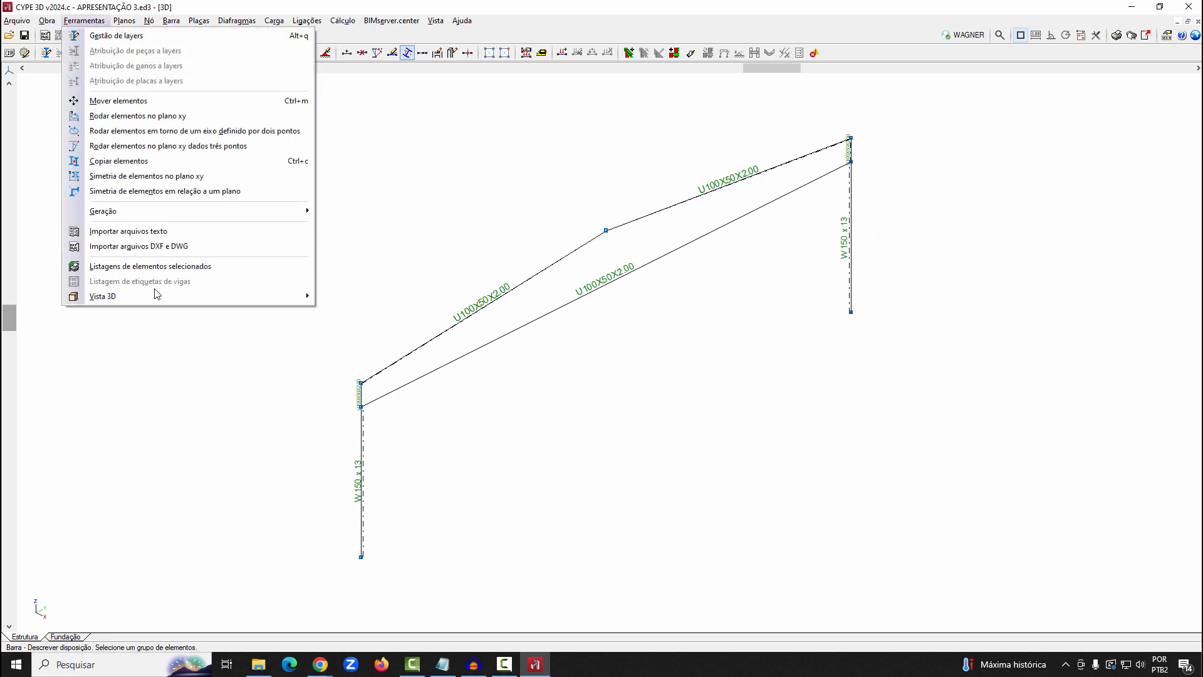
pyautogui.moveTo(159, 297)
pyautogui.click(351, 297)
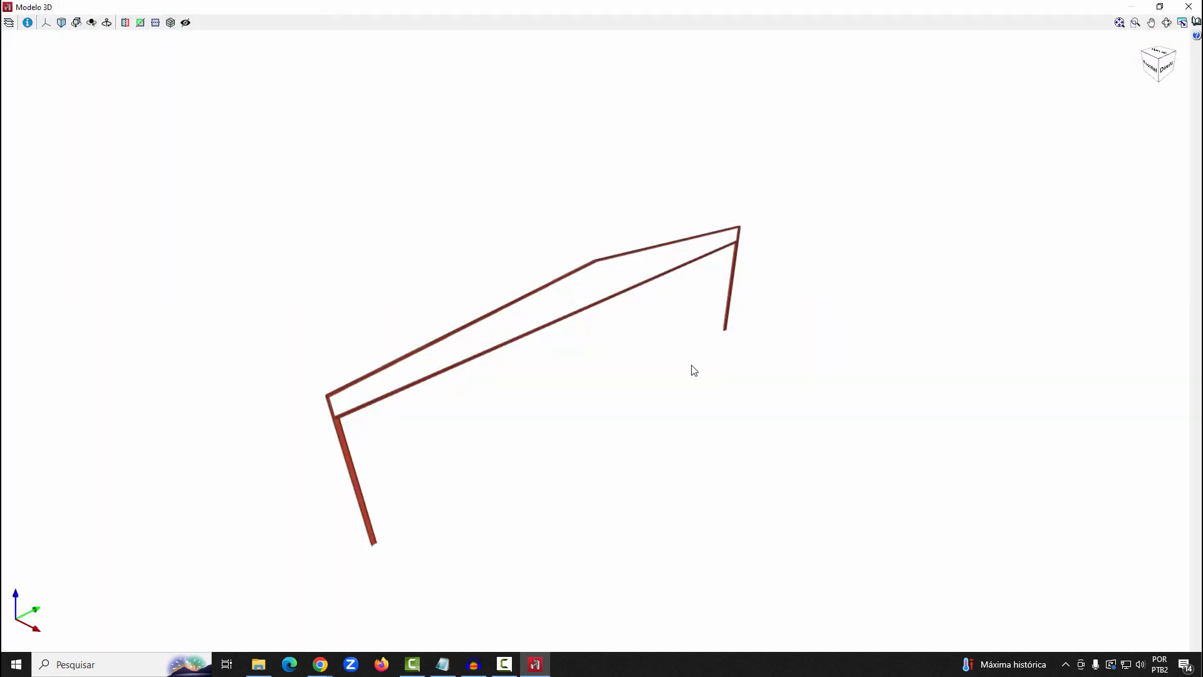
pyautogui.scroll(5, 419, 424)
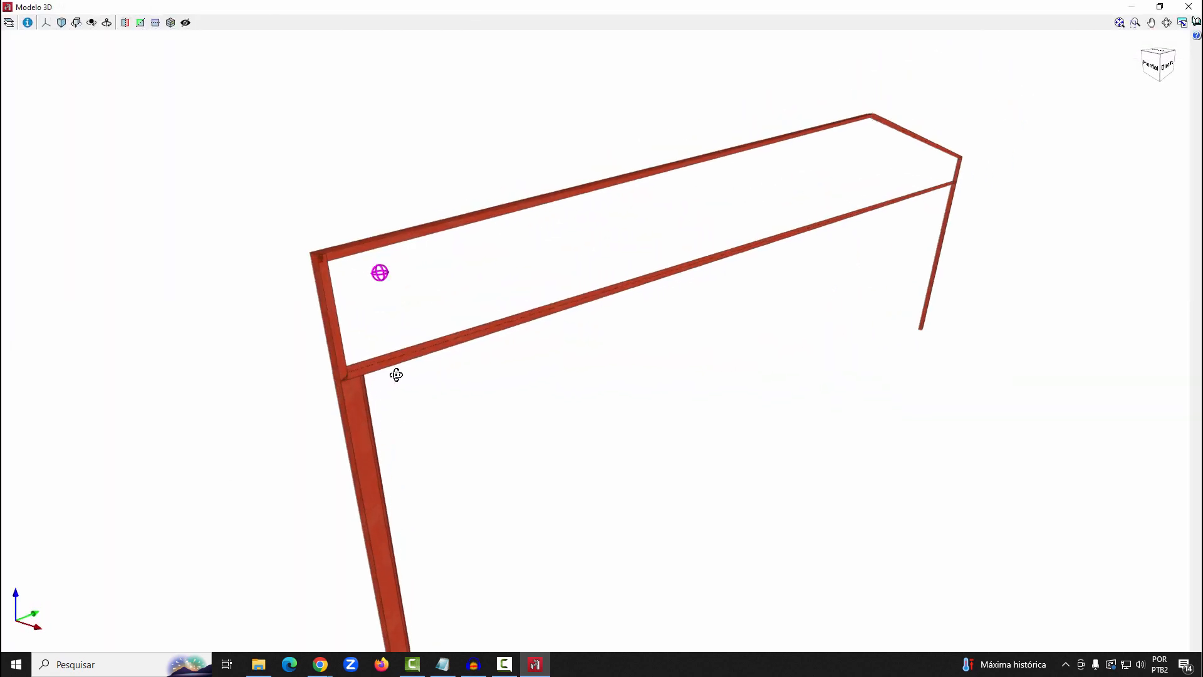
pyautogui.scroll(-4, 401, 439)
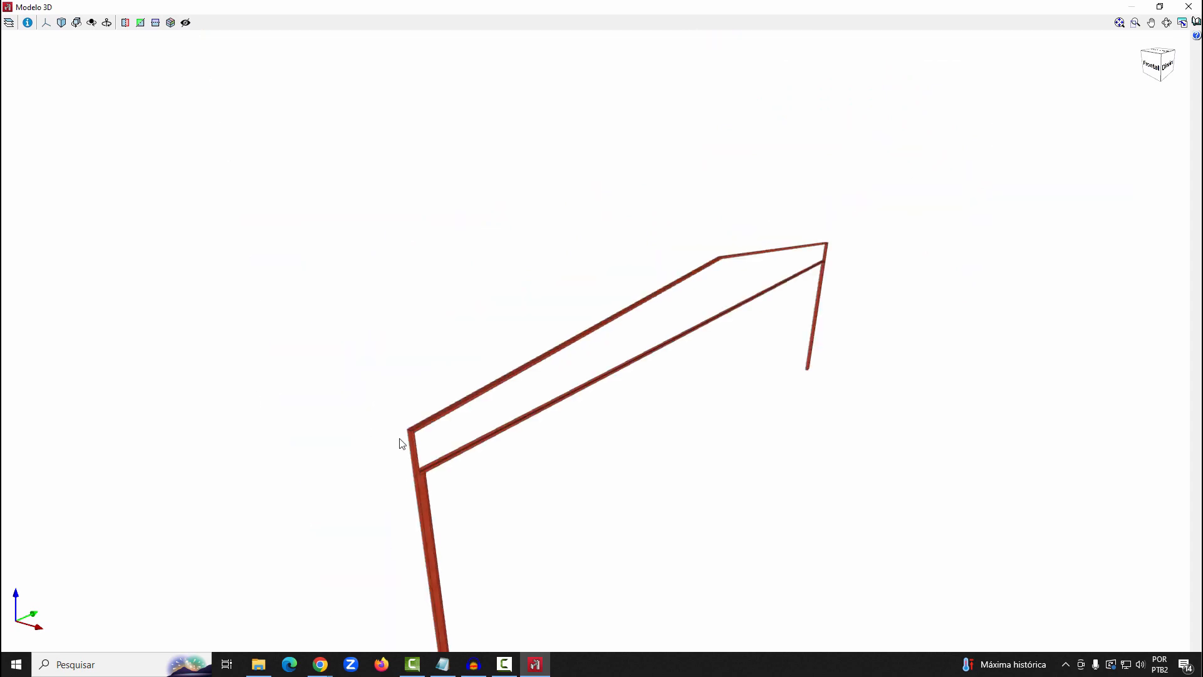
pyautogui.scroll(3, 399, 438)
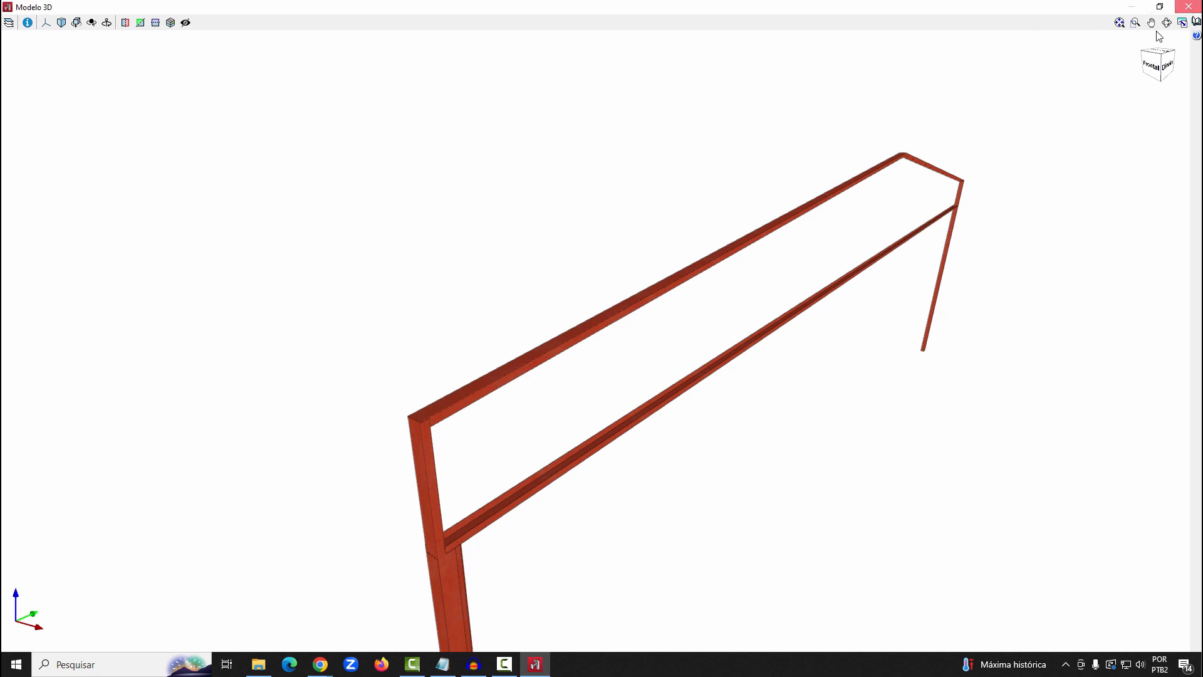
pyautogui.click(1189, 7)
# In the 2D: FRENTE view, generate nodes and bars dividing each of the two rafters into 6 segments
pyautogui.click(436, 20)
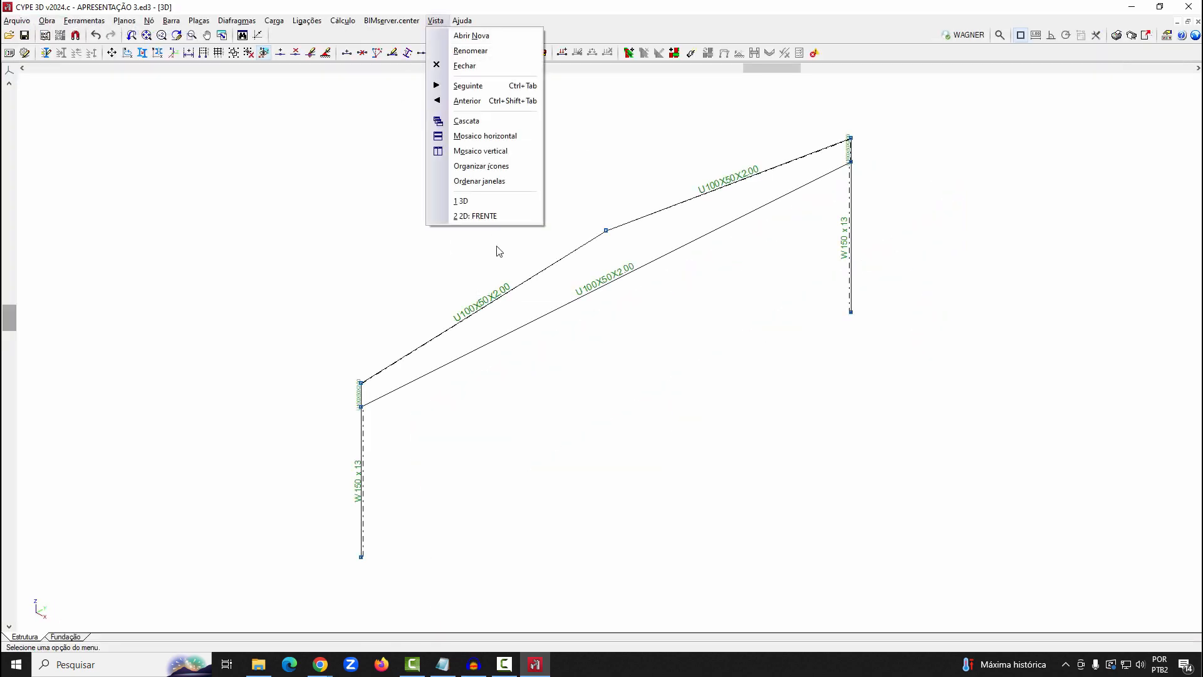
pyautogui.click(495, 216)
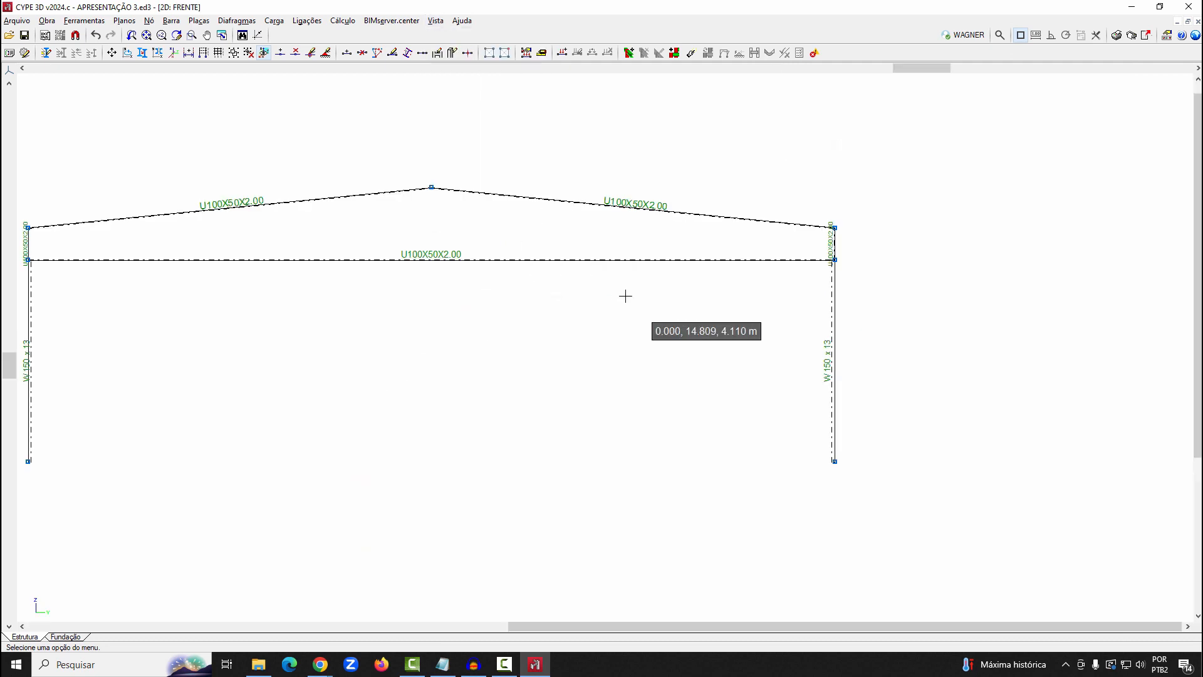
pyautogui.click(85, 20)
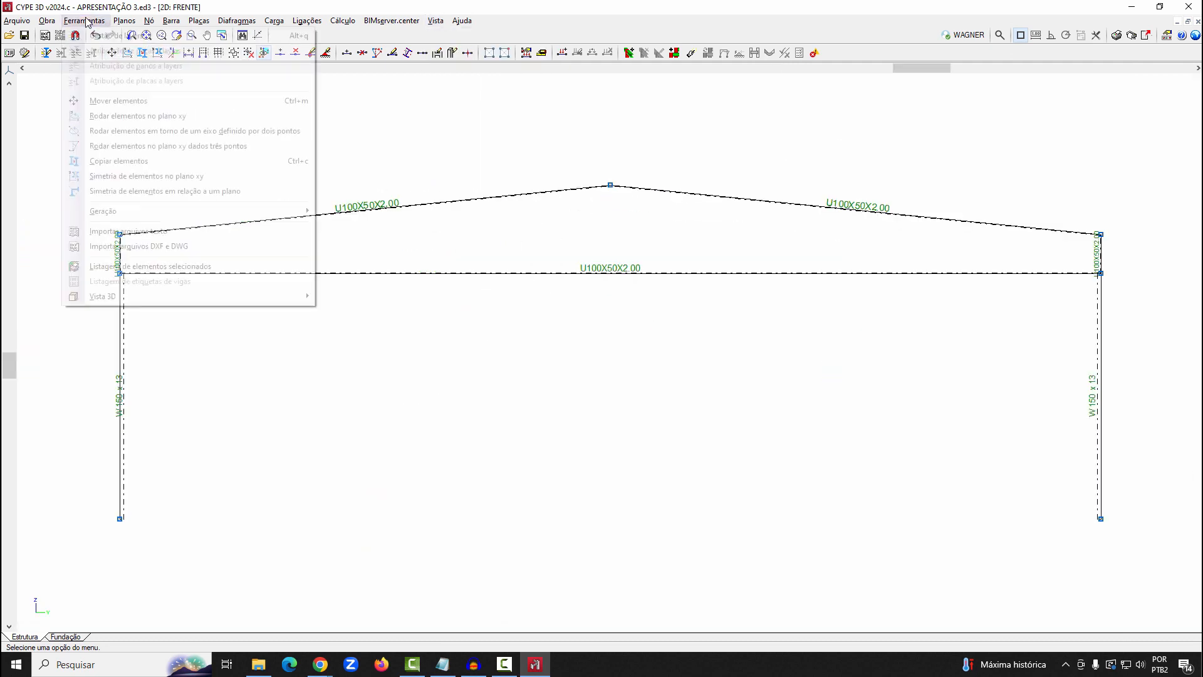
pyautogui.moveTo(107, 212)
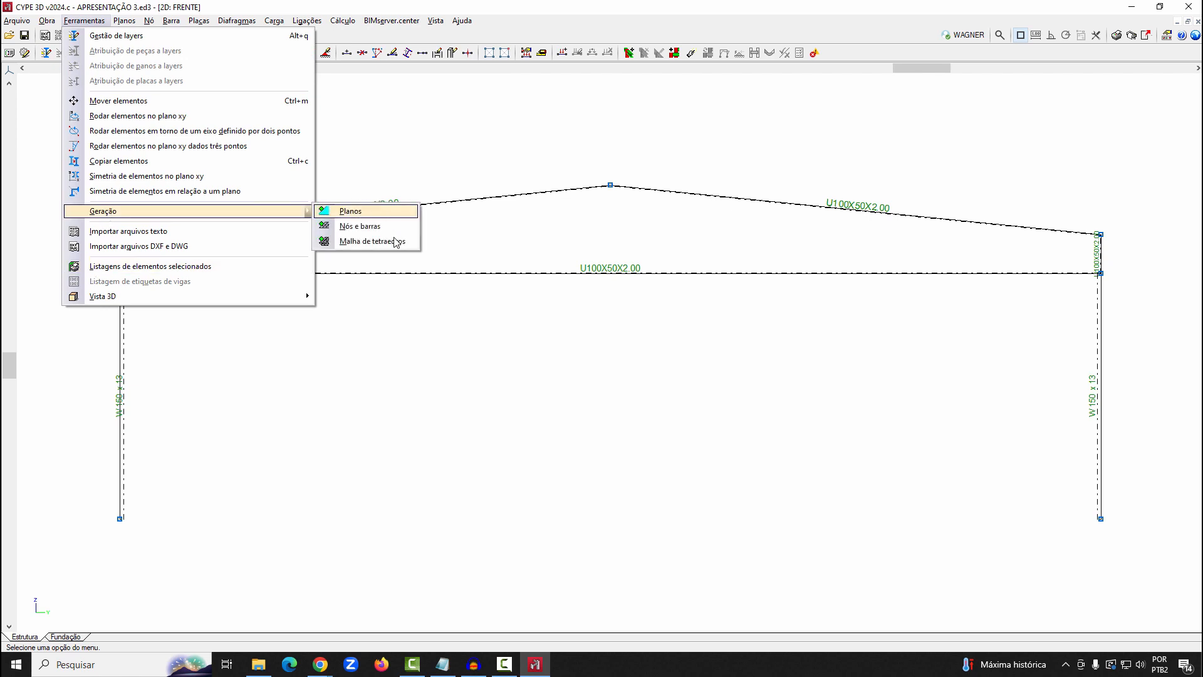
pyautogui.click(360, 226)
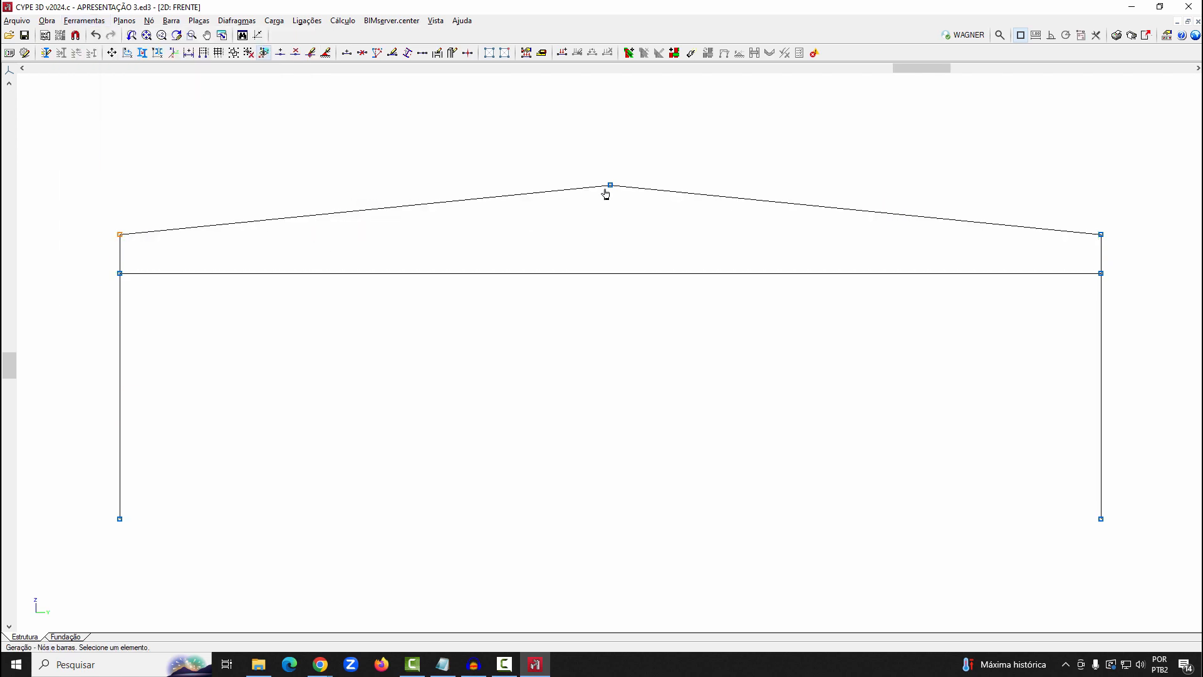
pyautogui.click(623, 215)
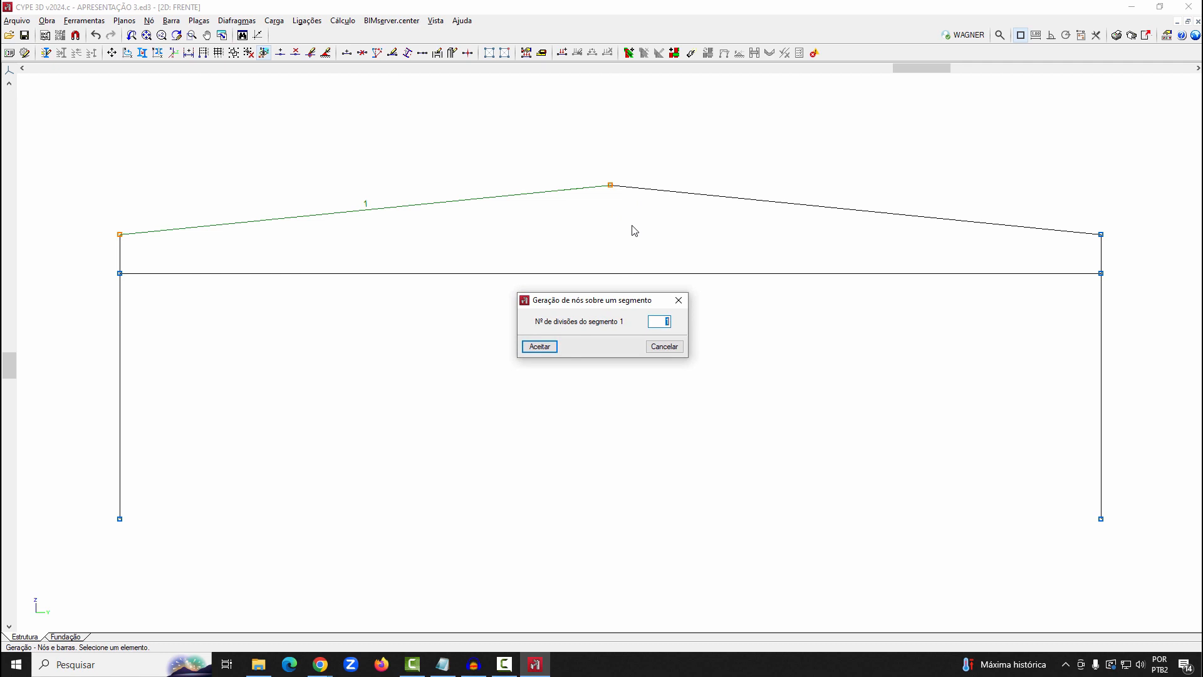
pyautogui.click(538, 346)
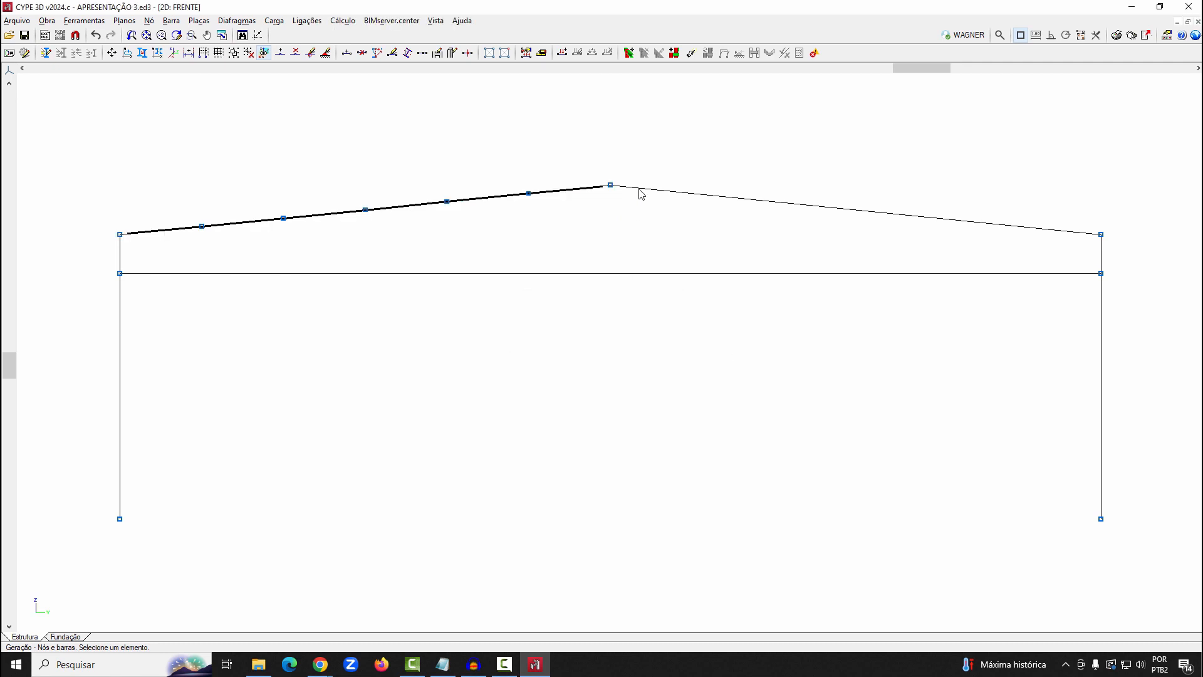
pyautogui.click(1102, 238)
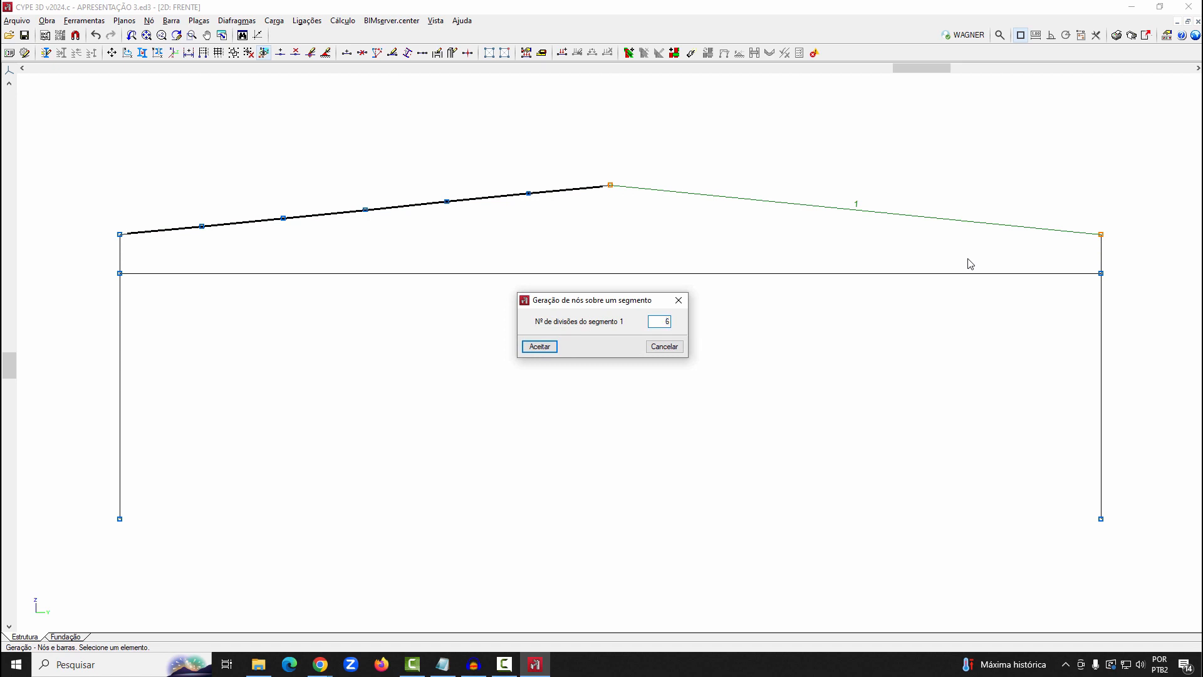
pyautogui.click(549, 348)
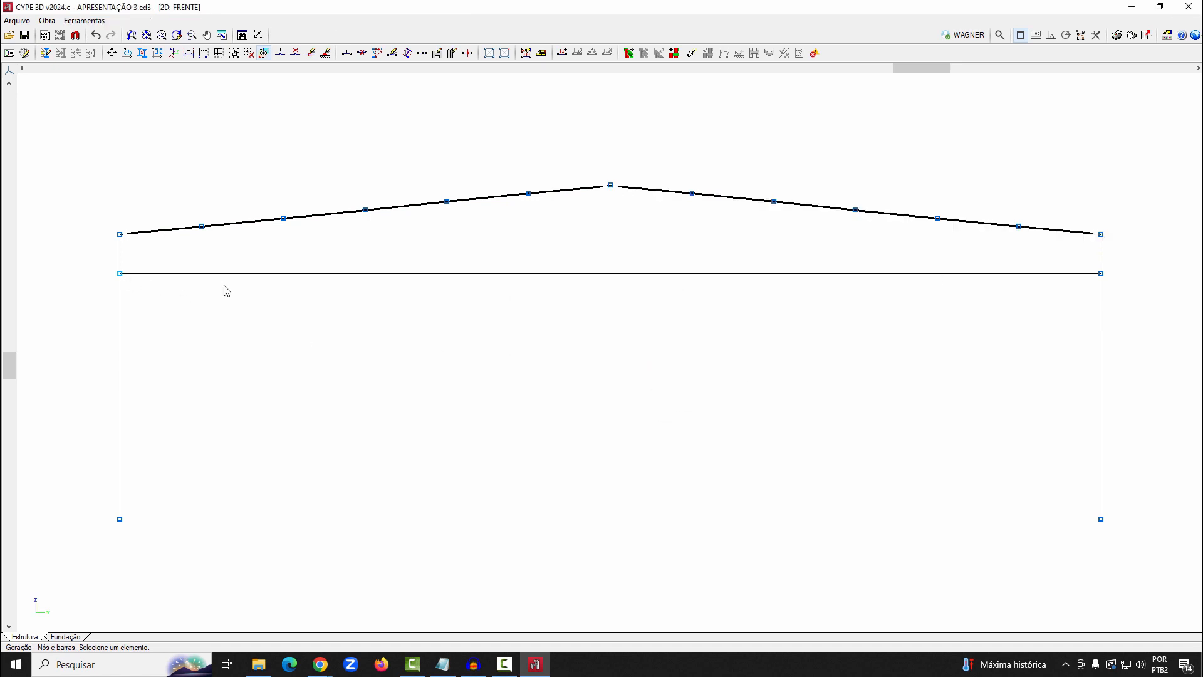
# Generate nodes and bars dividing the horizontal bar between the columns into 12 segments
pyautogui.click(1100, 274)
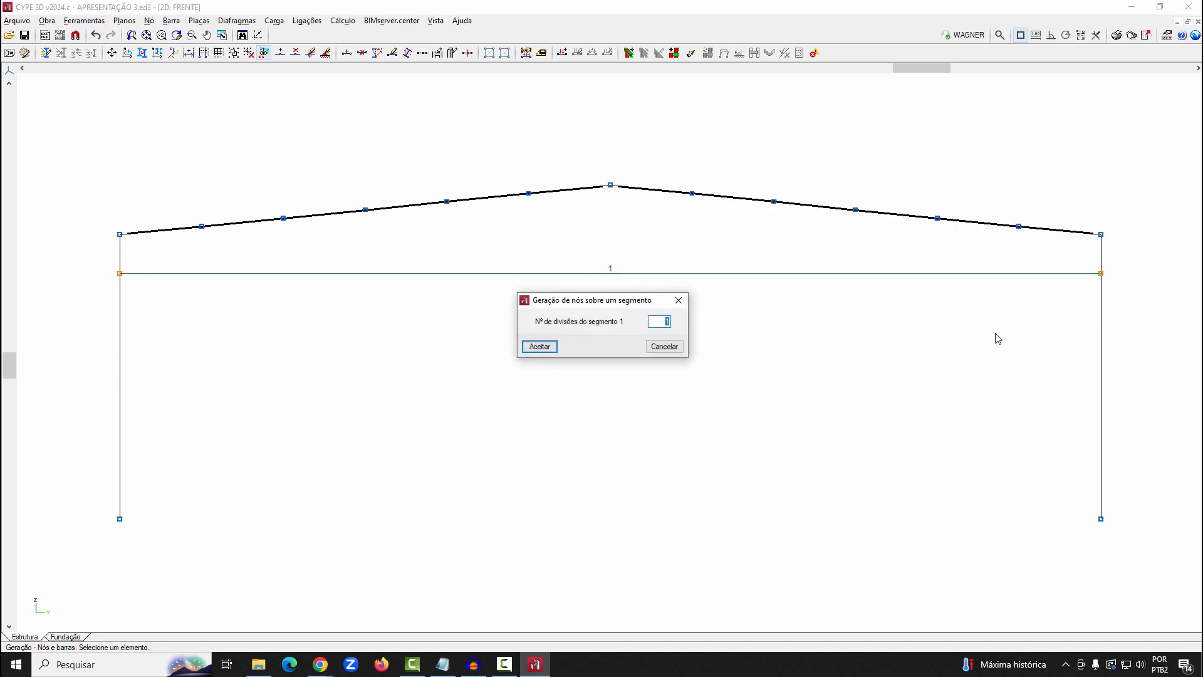
pyautogui.write('12')
pyautogui.click(540, 346)
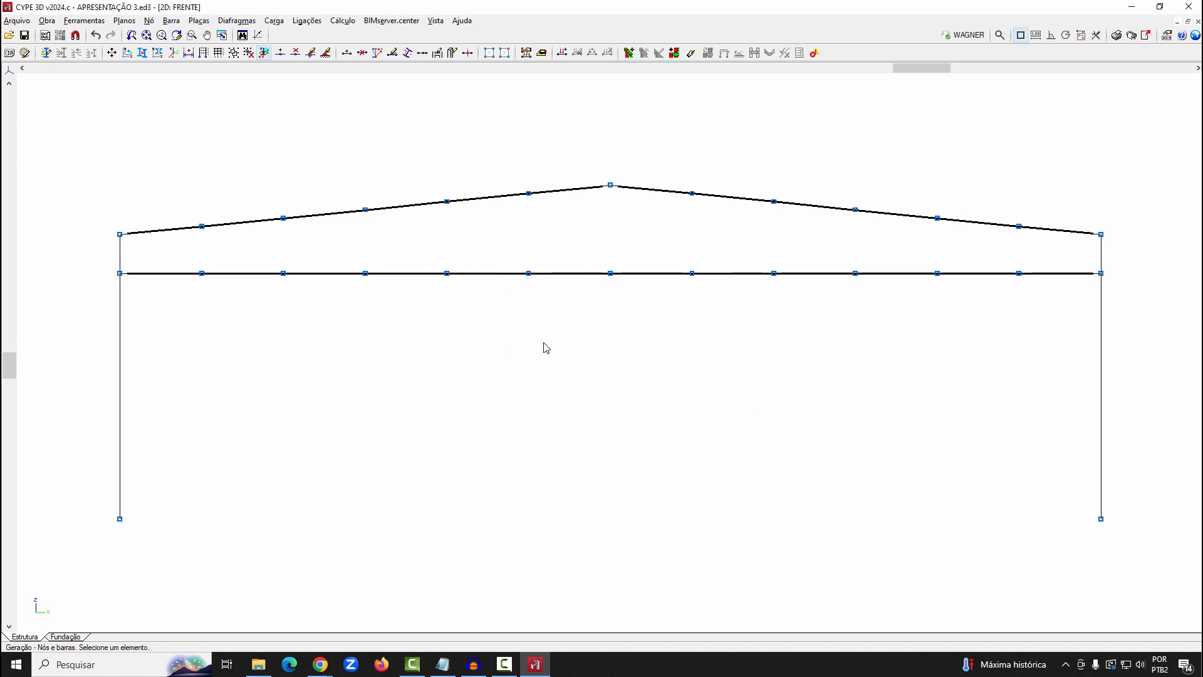
# Start a new bar described as a rolled steel symmetric angle L 1 x 1/8" from the Cantoneira series, and check its section data
pyautogui.click(171, 21)
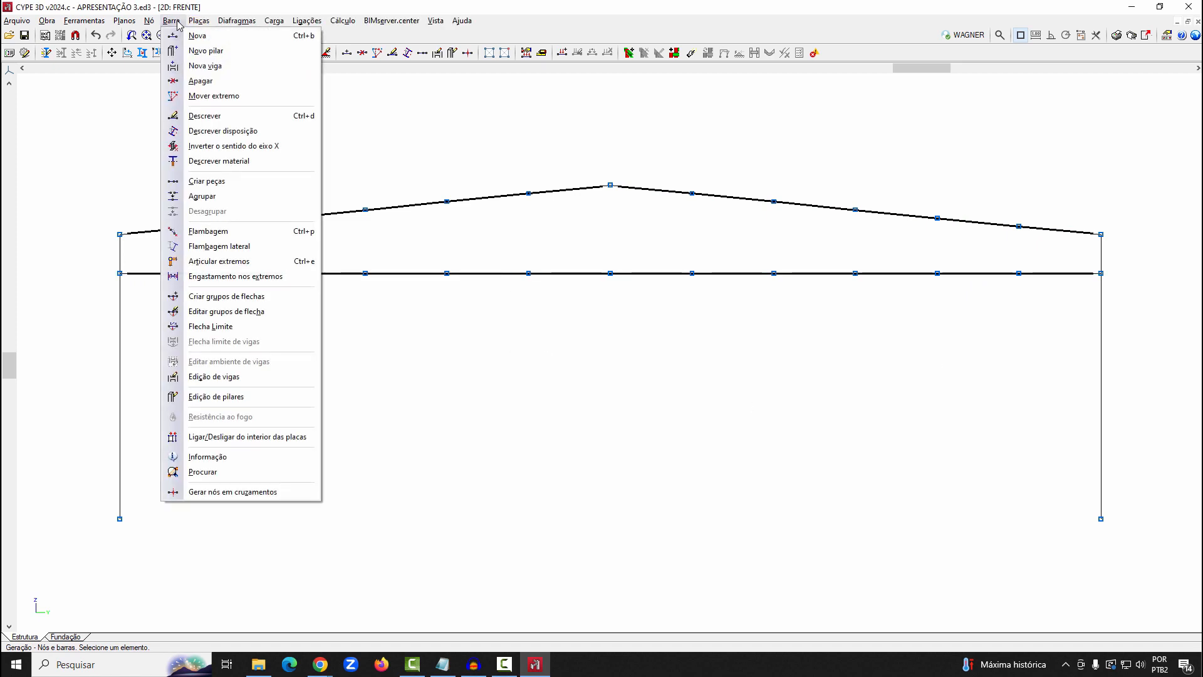
pyautogui.click(188, 36)
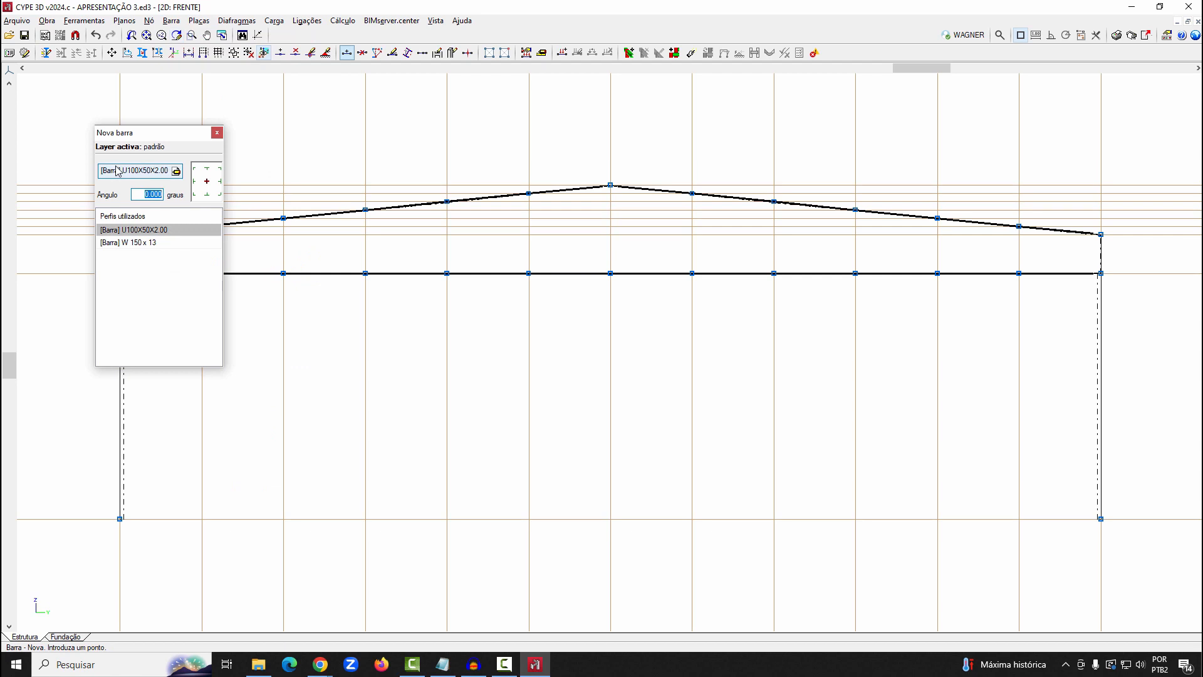
pyautogui.click(142, 171)
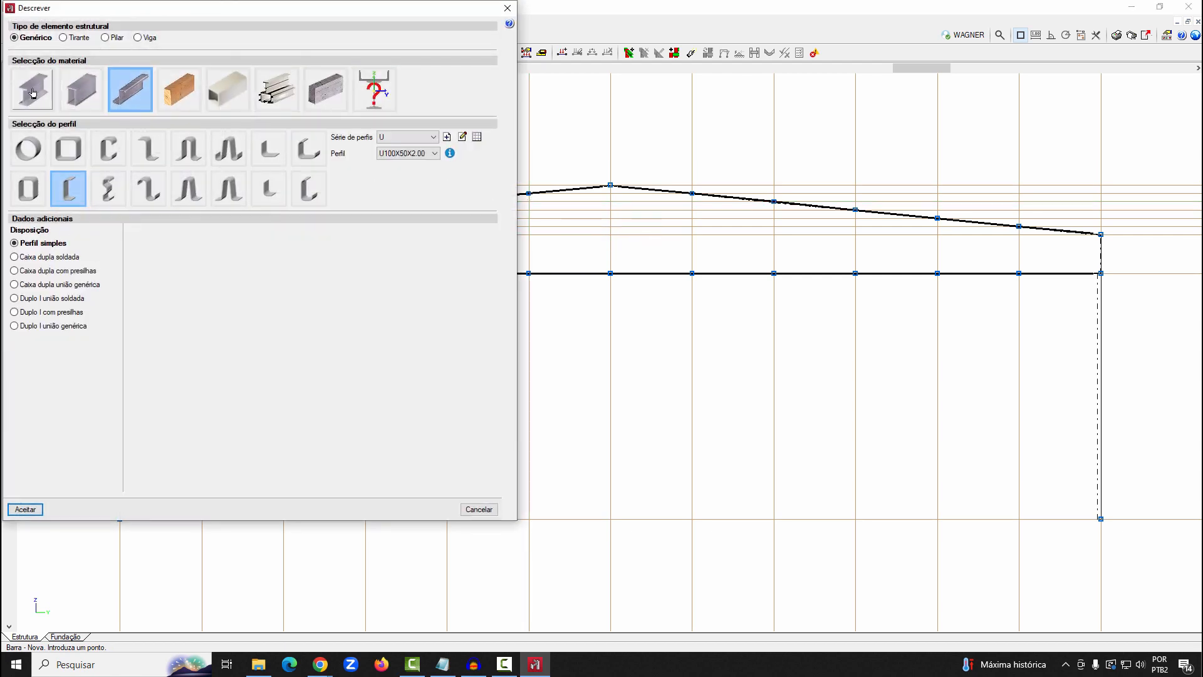
pyautogui.click(33, 92)
pyautogui.click(150, 151)
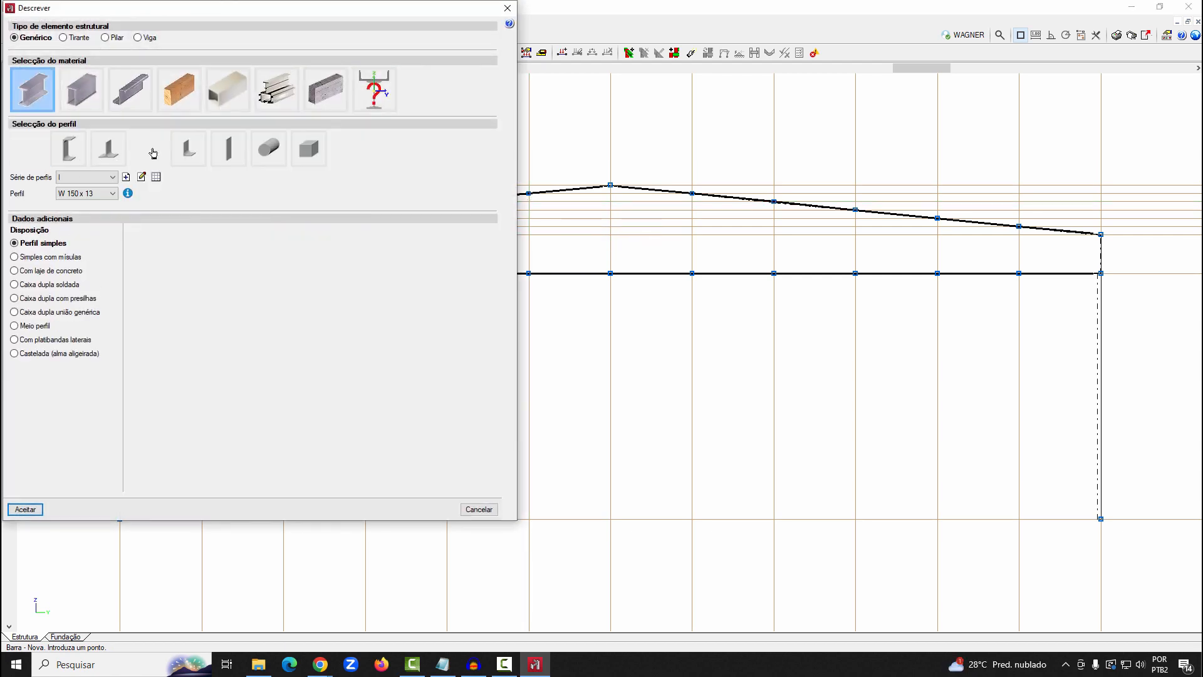
pyautogui.click(114, 193)
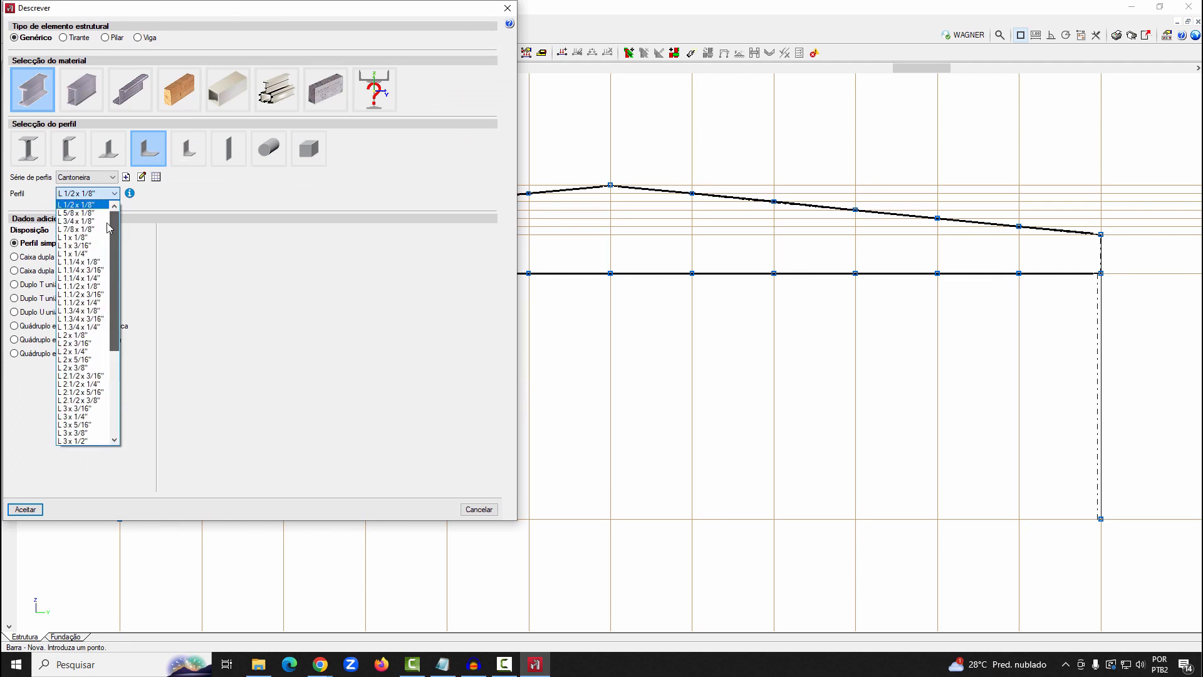
pyautogui.click(82, 238)
pyautogui.click(130, 193)
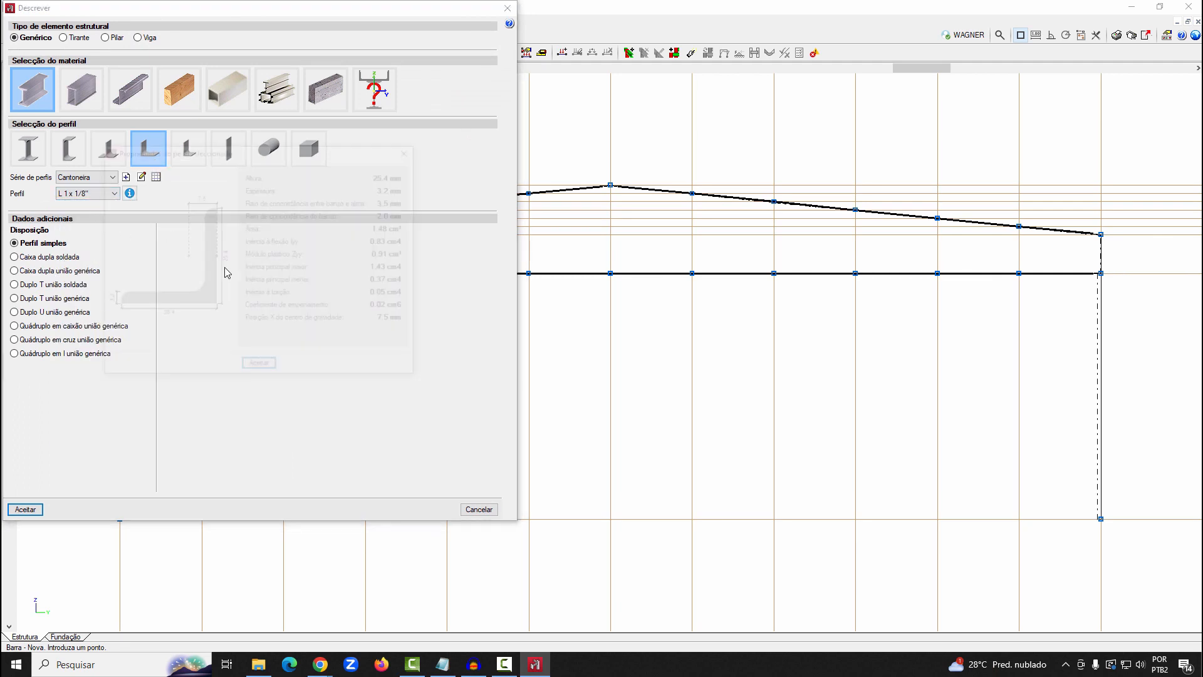
pyautogui.click(260, 368)
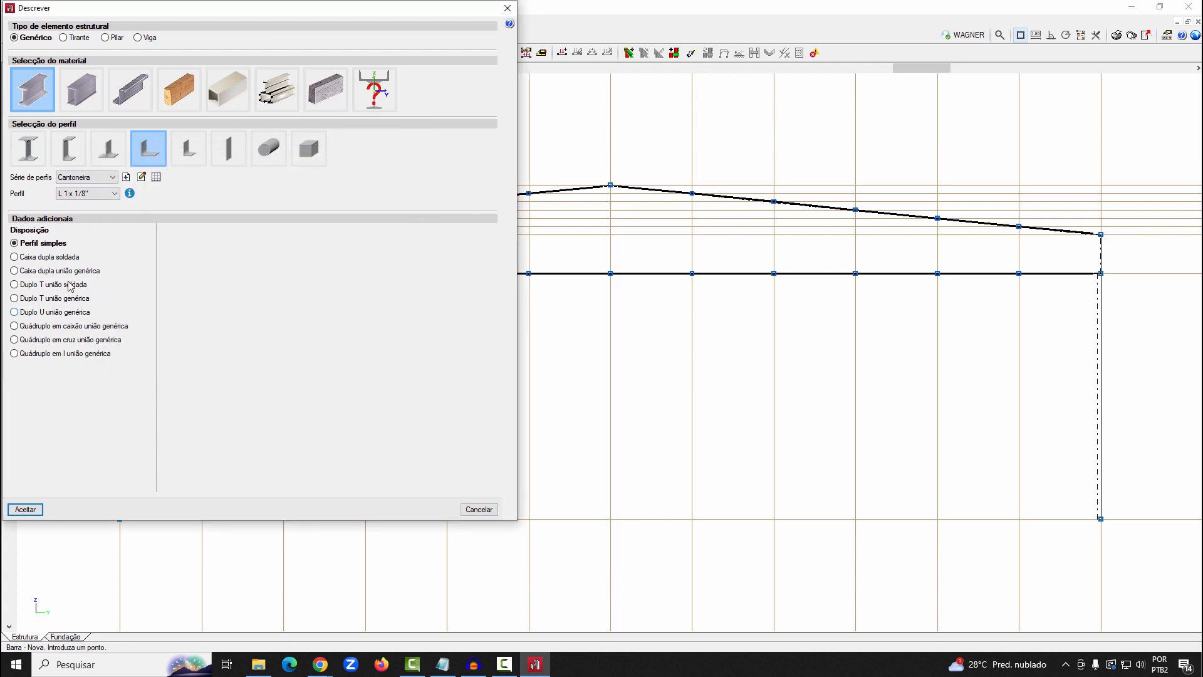
# Arrange the angles as Duplo U união genérica with 44 mm initial and final spacing, connected at the maximum distance
pyautogui.click(74, 314)
pyautogui.doubleClick(230, 249)
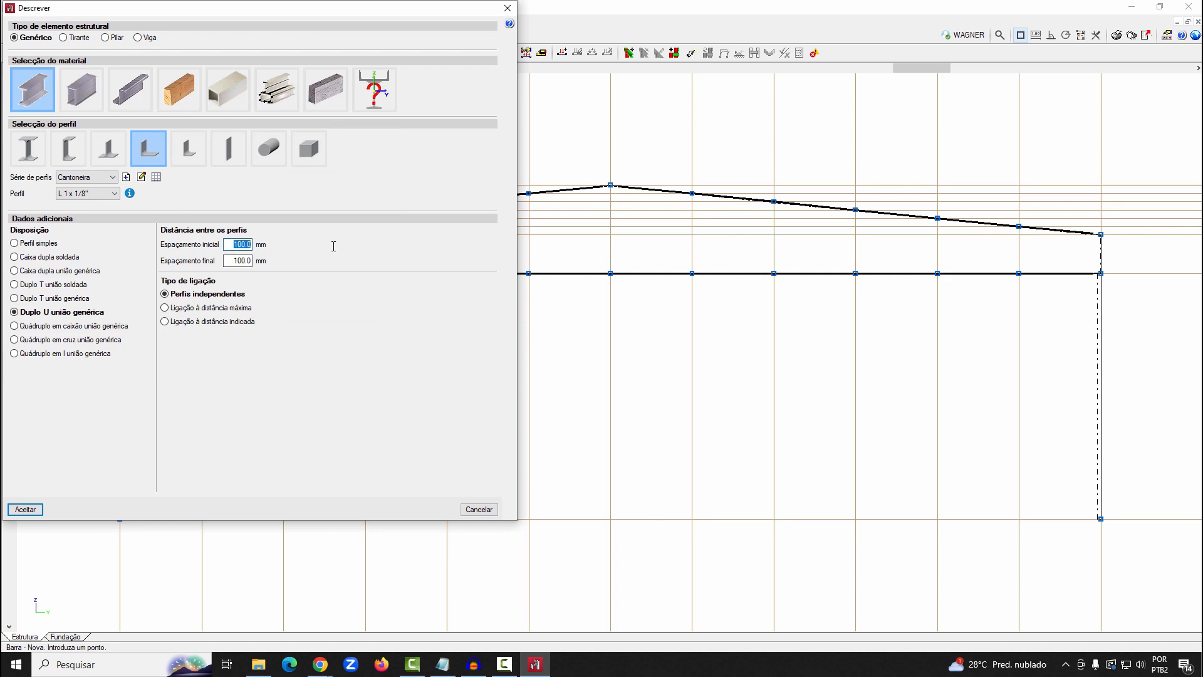
pyautogui.write('44')
pyautogui.moveTo(230, 259); pyautogui.dragTo(295, 258)
pyautogui.write('44')
pyautogui.click(230, 247)
pyautogui.click(244, 309)
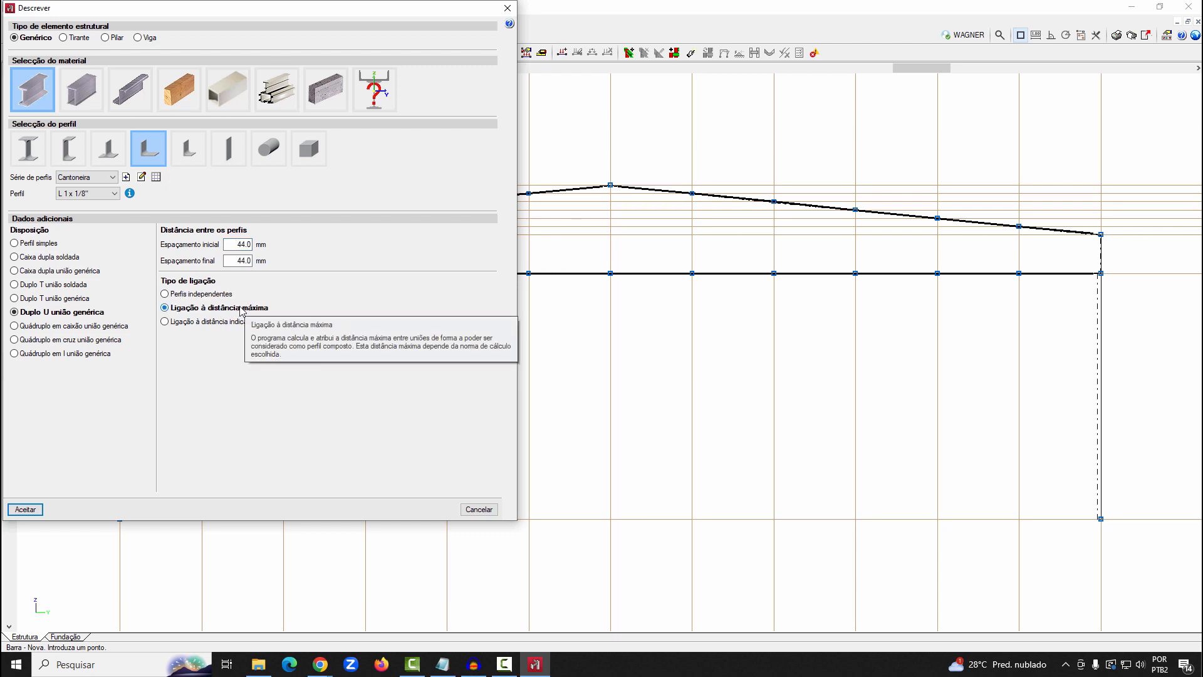
# Try connecting the double angles at an indicated distance, and return to the maximum-distance connection
pyautogui.click(236, 322)
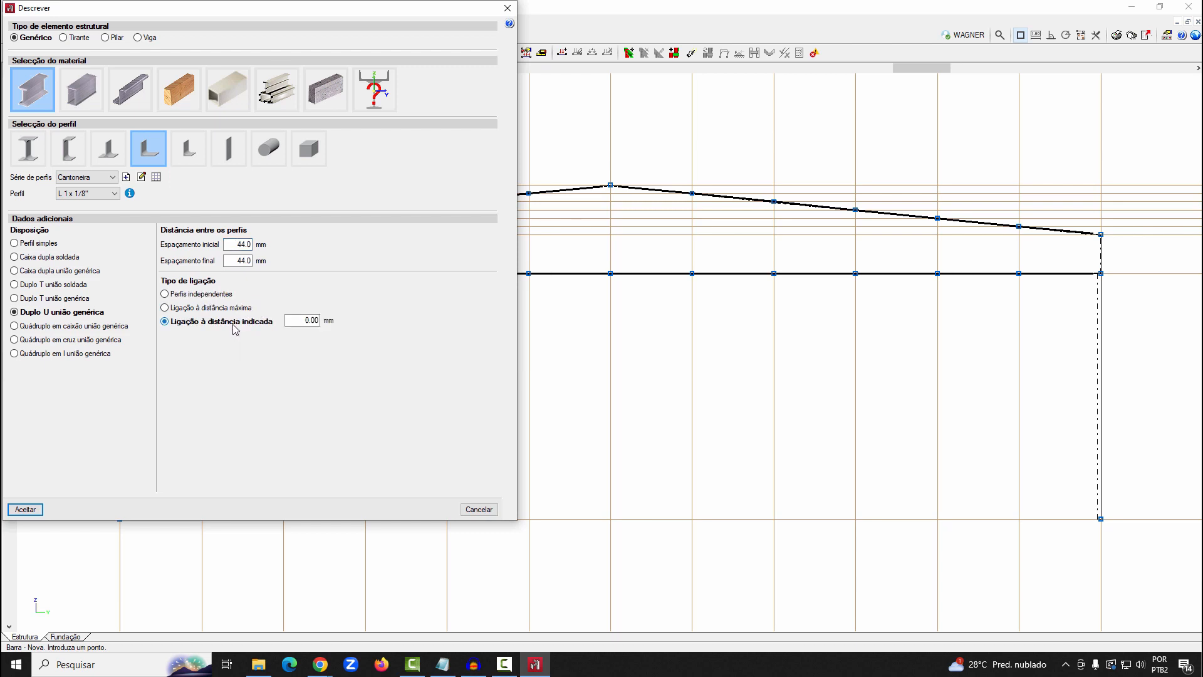
pyautogui.click(229, 307)
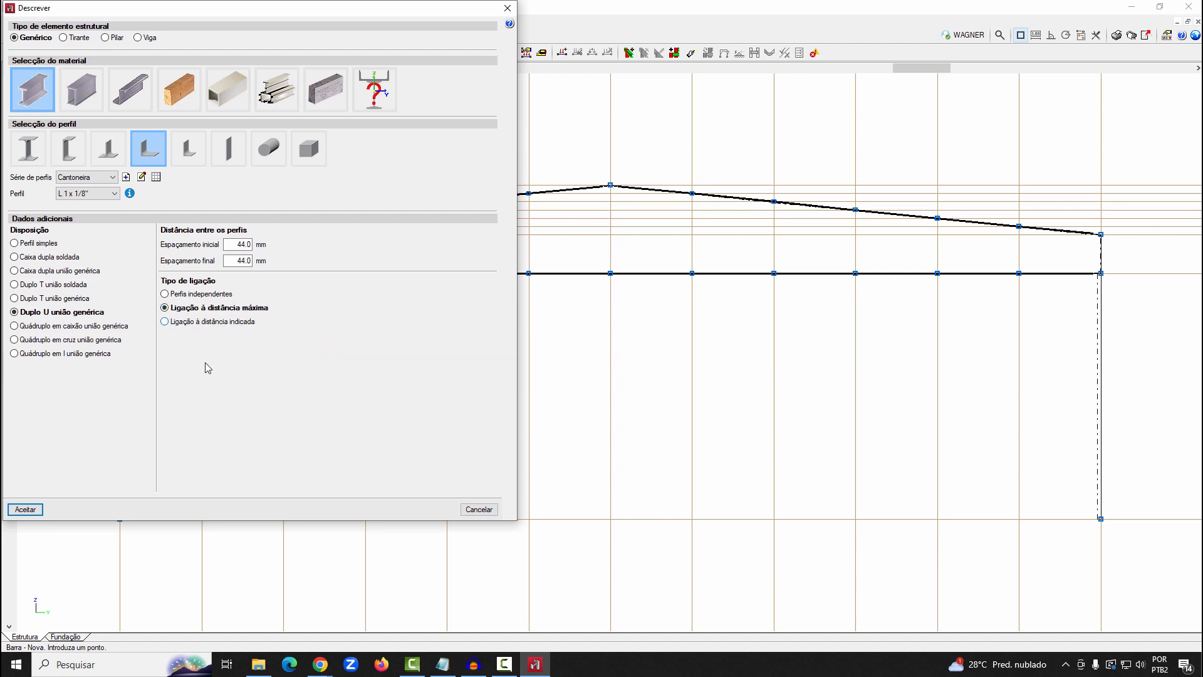
pyautogui.click(216, 321)
pyautogui.click(306, 320)
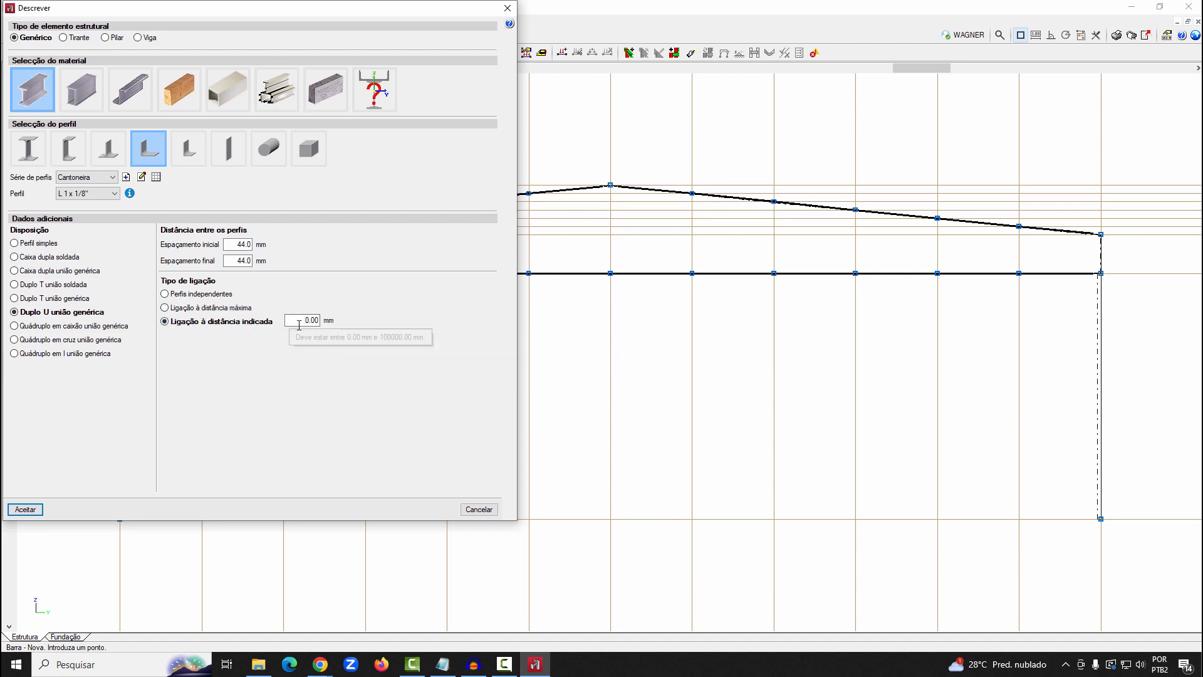
pyautogui.write('5')
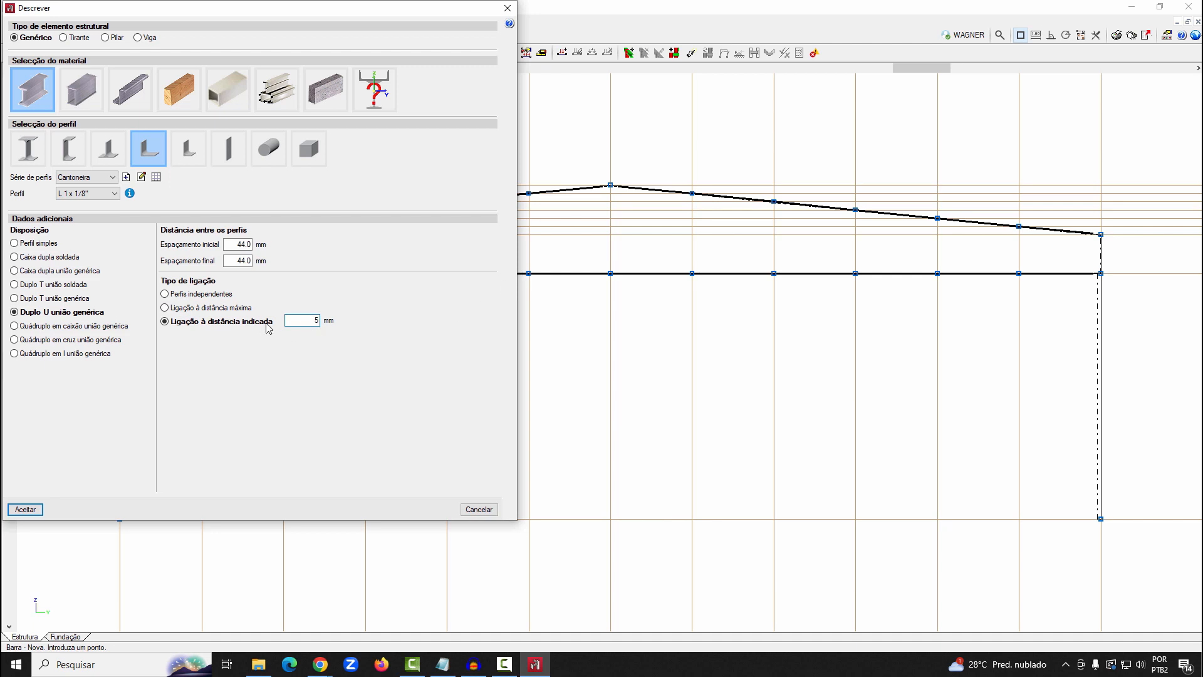
pyautogui.hotkey('shift', 'Home')
pyautogui.write('10')
pyautogui.click(210, 307)
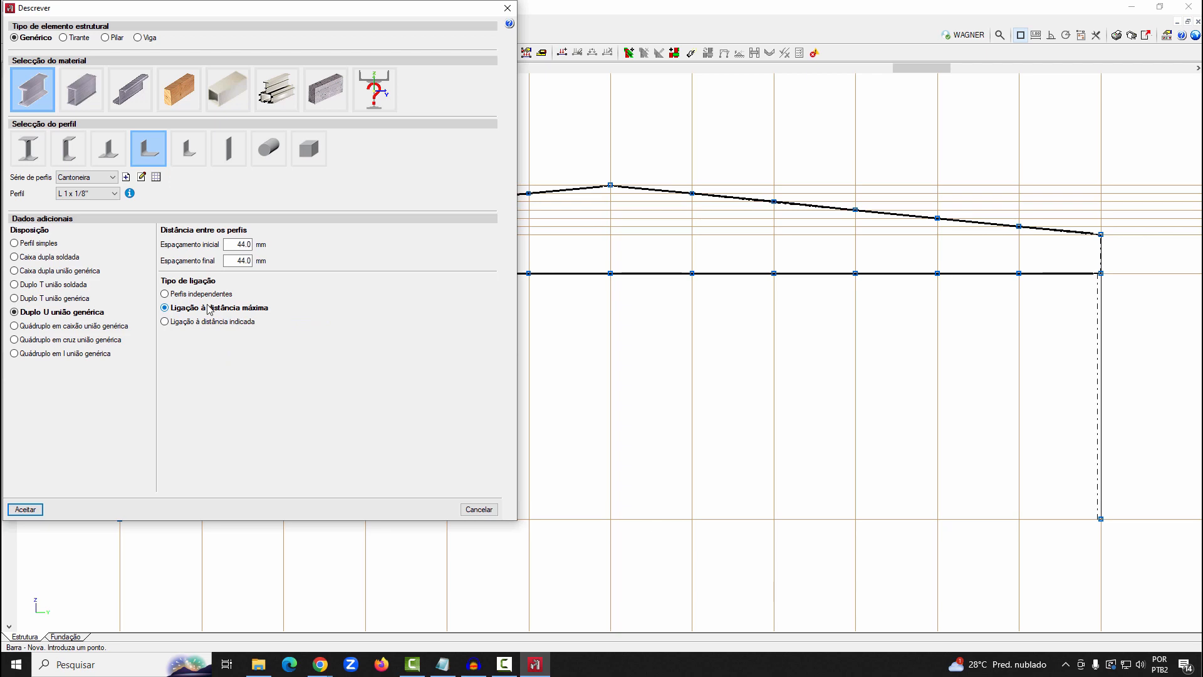
# Accept the double-angle profile and draw alternating web diagonals and verticals from the left column's bottom chord node to the ridge
pyautogui.click(25, 508)
pyautogui.scroll(-1, 268, 290)
pyautogui.scroll(2, 275, 297)
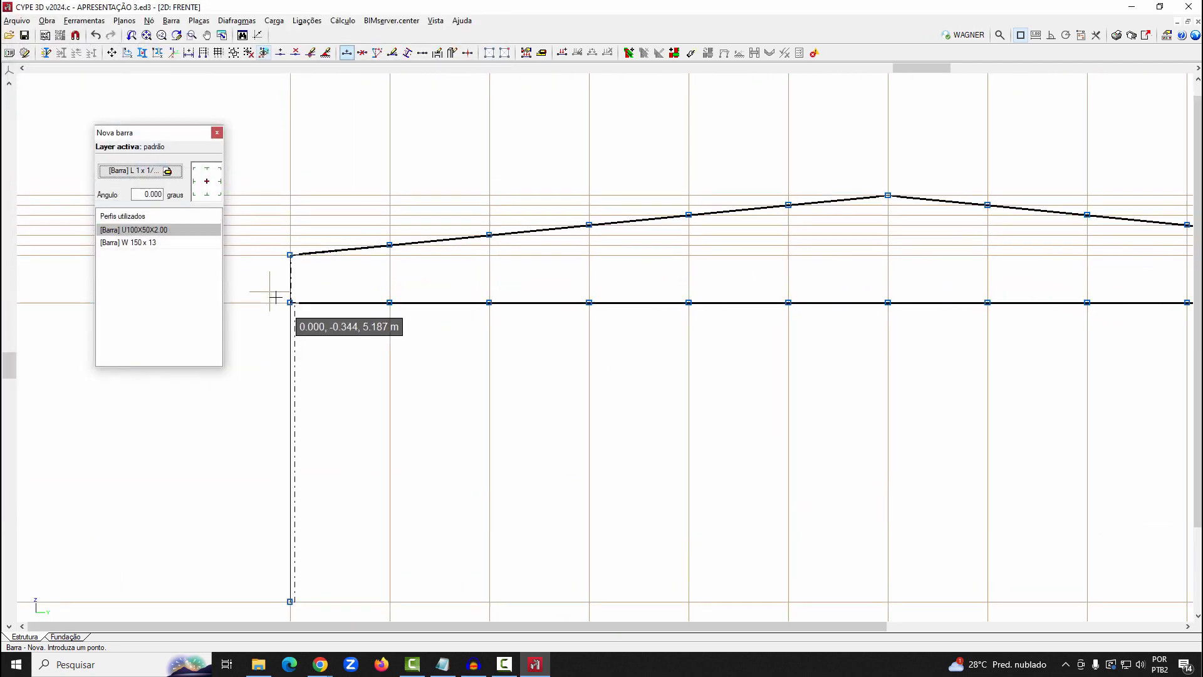
pyautogui.click(287, 301)
pyautogui.click(390, 246)
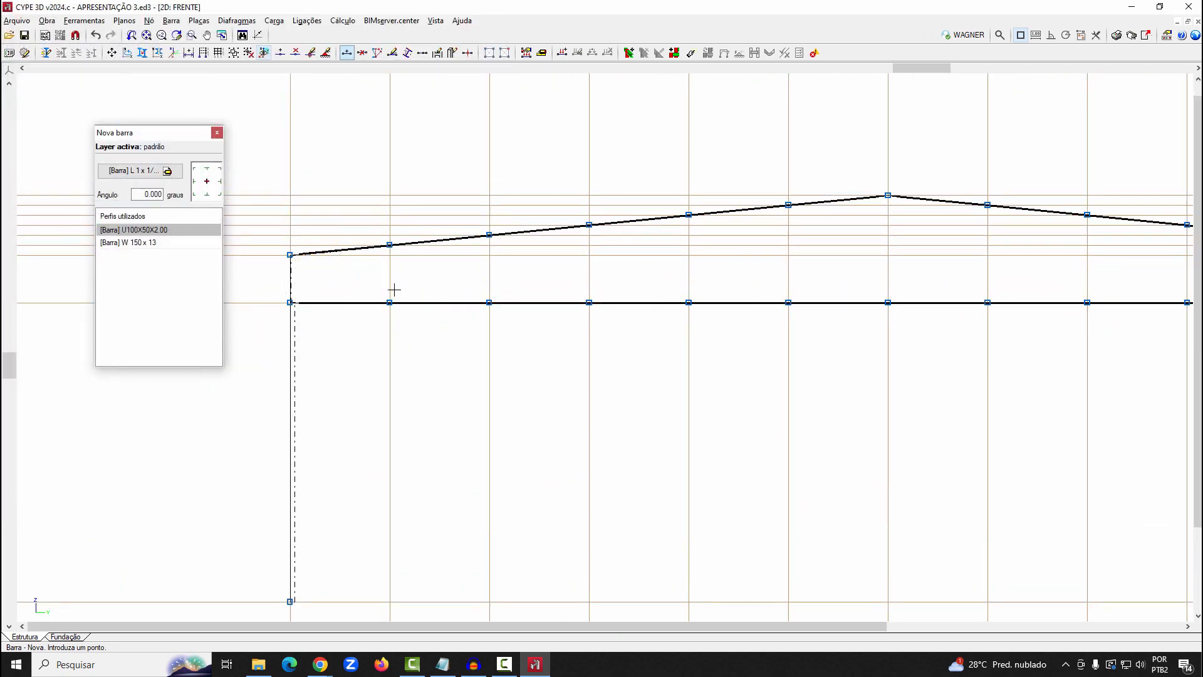
pyautogui.click(389, 302)
pyautogui.click(489, 234)
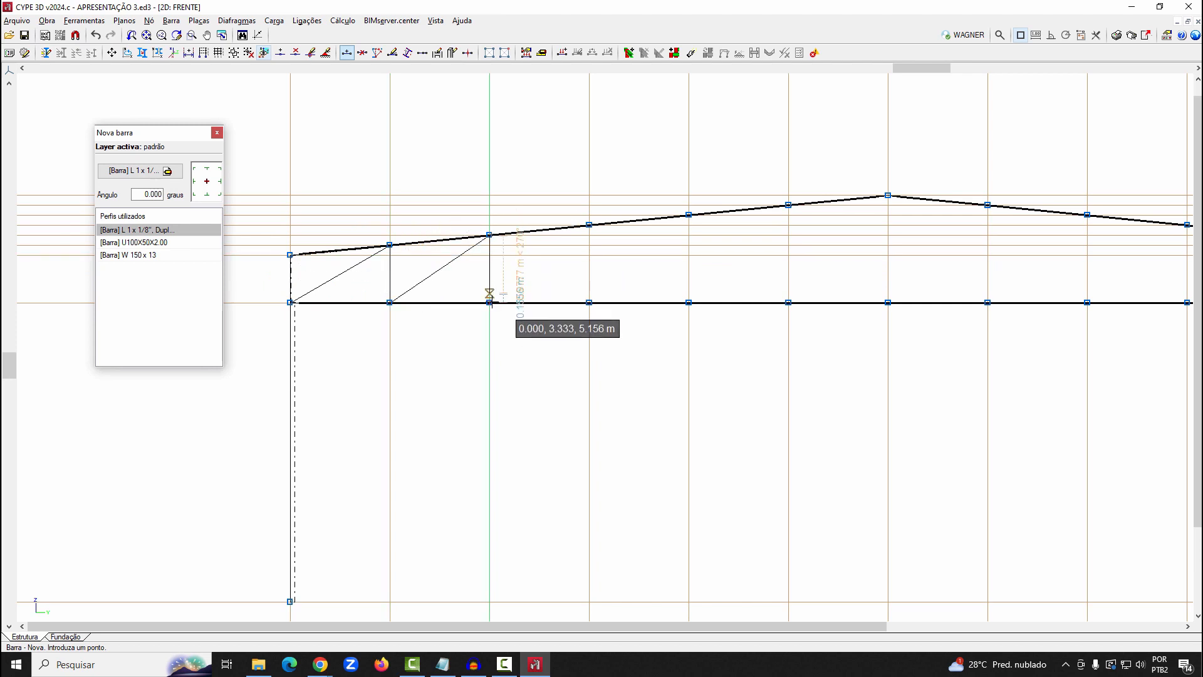
pyautogui.click(490, 302)
pyautogui.click(589, 224)
pyautogui.click(589, 302)
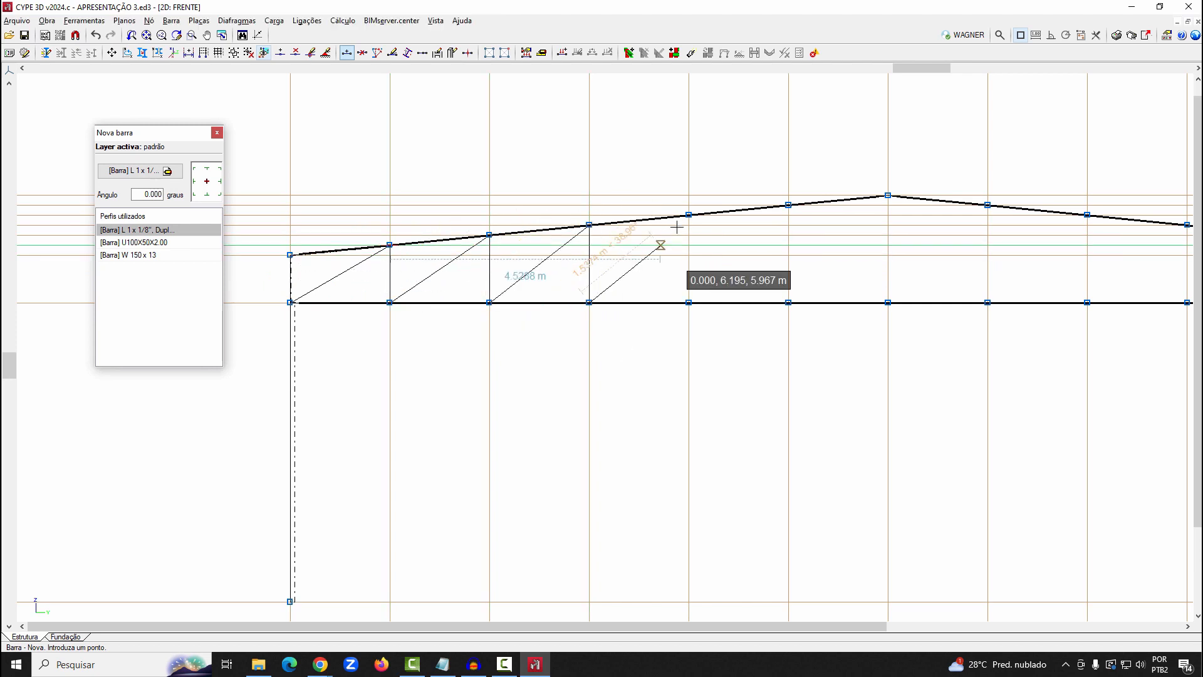
pyautogui.click(689, 214)
pyautogui.click(688, 302)
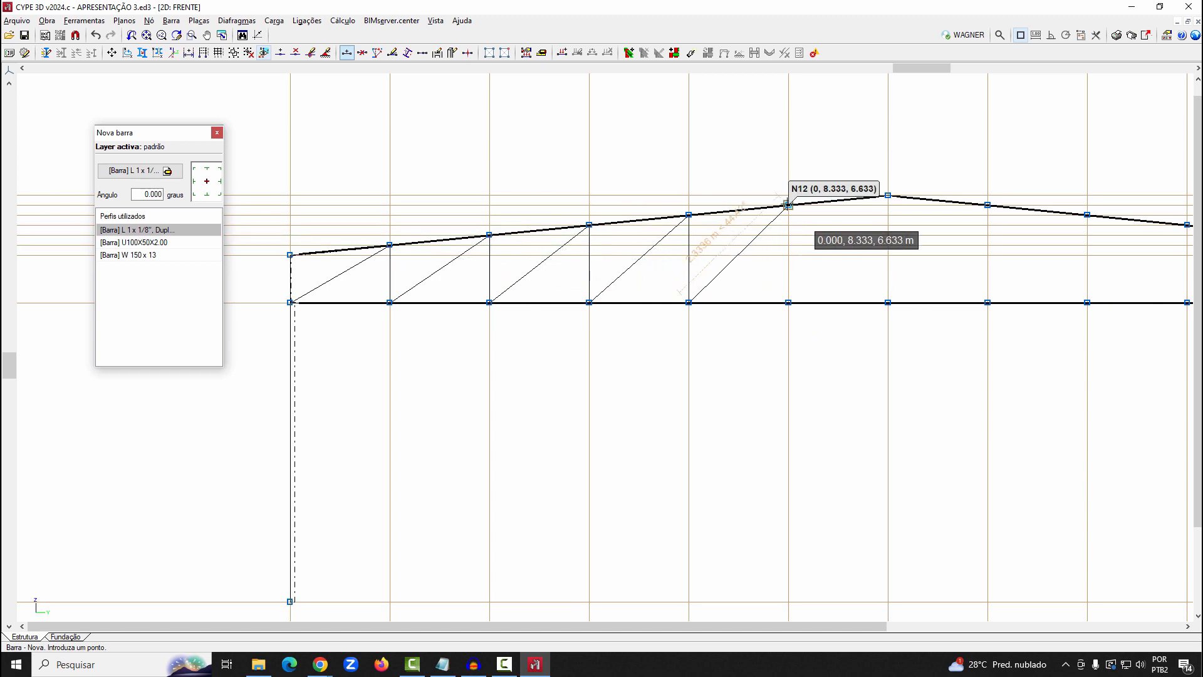
pyautogui.click(788, 205)
pyautogui.click(789, 302)
pyautogui.click(888, 195)
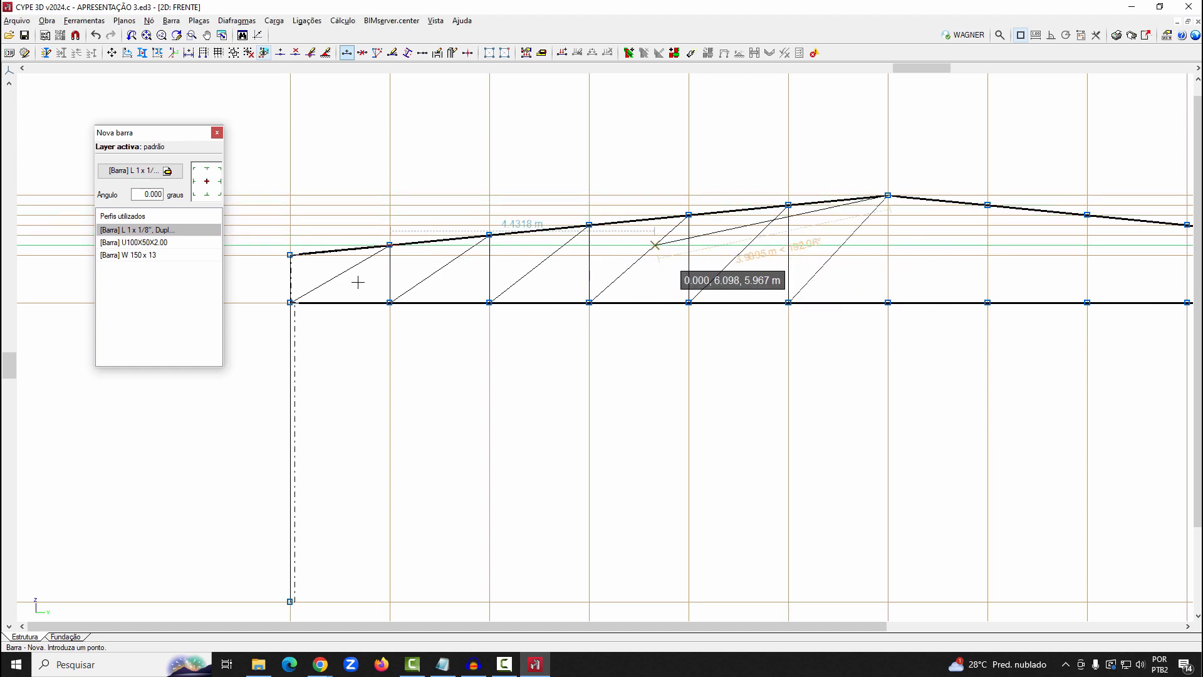
# Continue the double-angle web diagonals and verticals from the ridge across the right half to the right column's bottom chord node
pyautogui.scroll(-2, 731, 280)
pyautogui.click(752, 297)
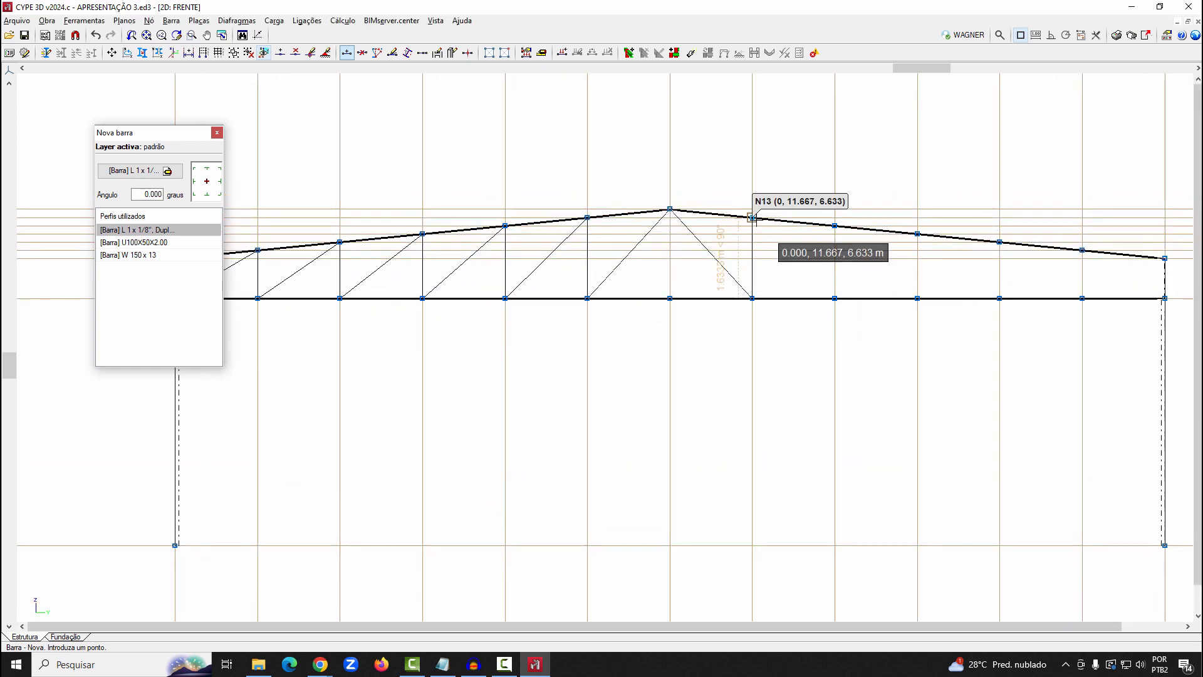
pyautogui.click(752, 218)
pyautogui.click(834, 298)
pyautogui.click(834, 225)
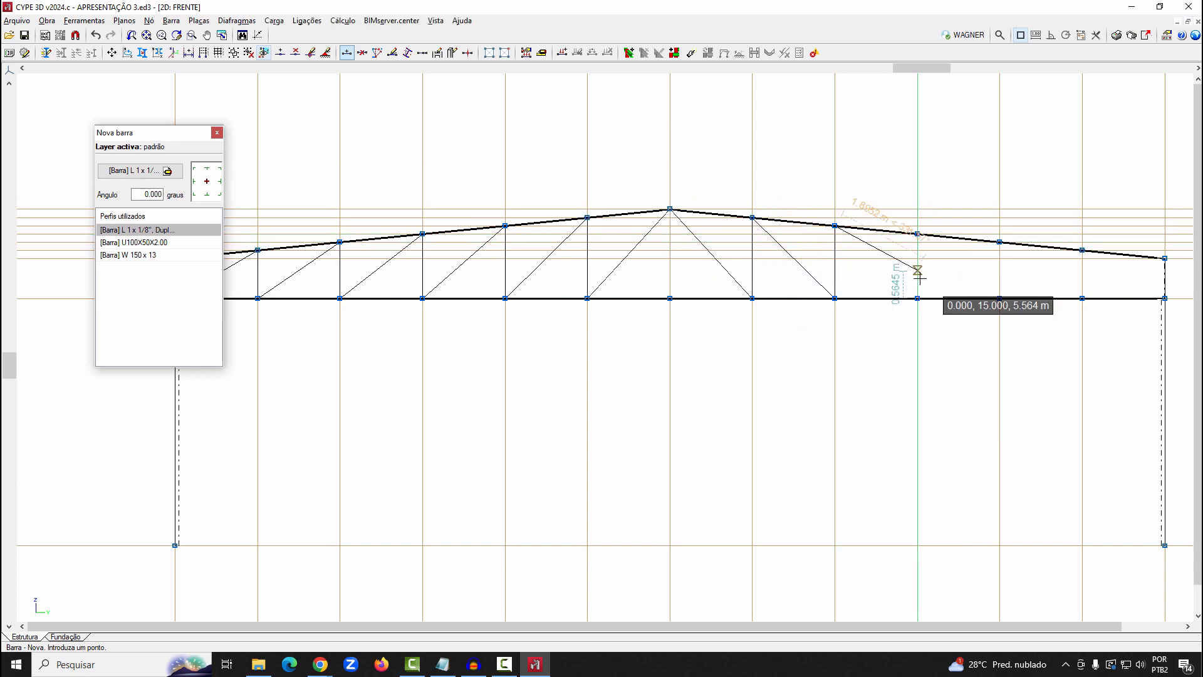
pyautogui.click(917, 298)
pyautogui.click(918, 233)
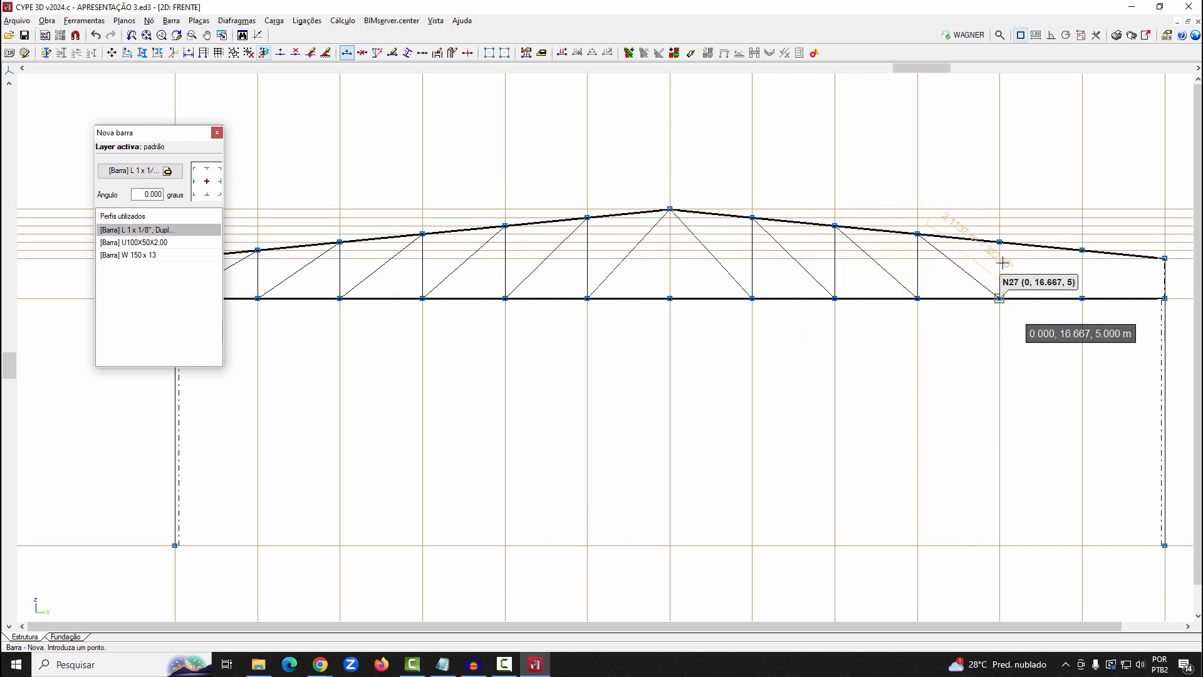
pyautogui.click(999, 297)
pyautogui.click(999, 241)
pyautogui.click(1082, 298)
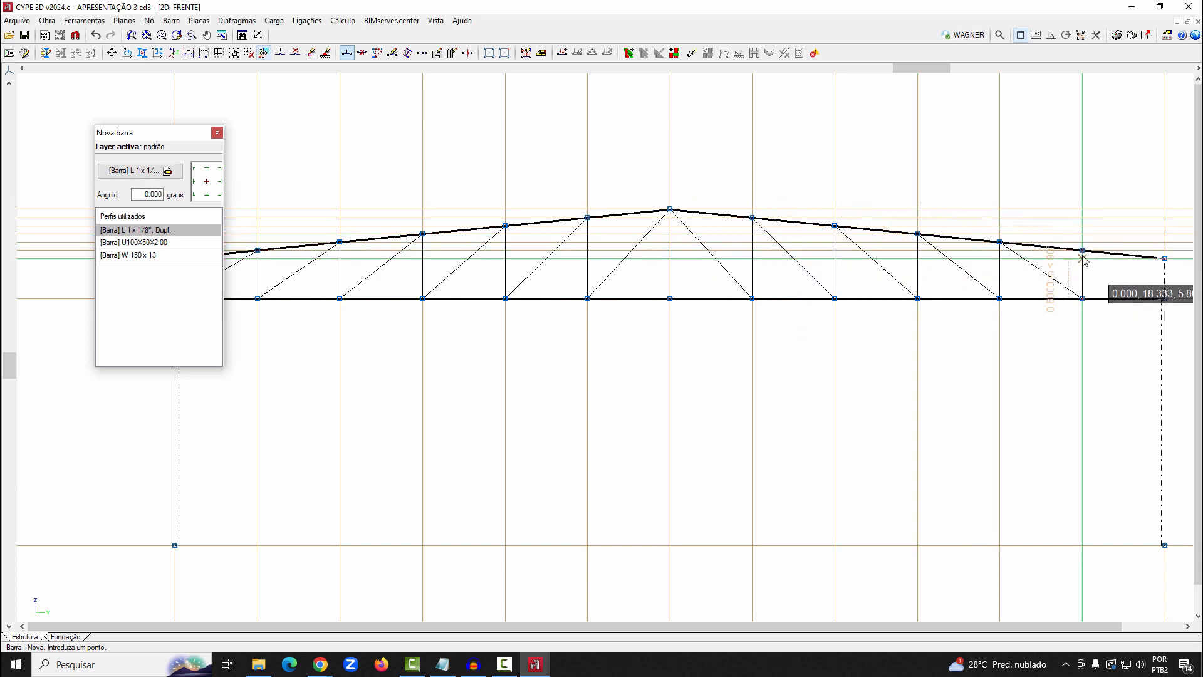
pyautogui.click(1082, 258)
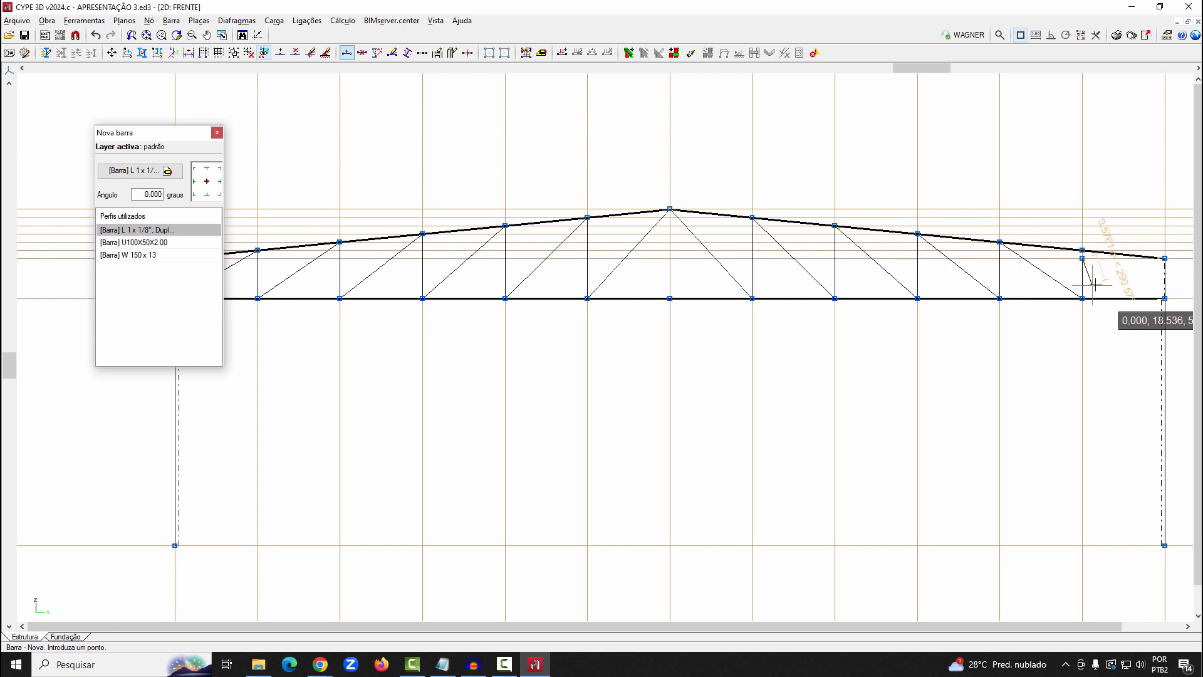
pyautogui.rightClick(1093, 286)
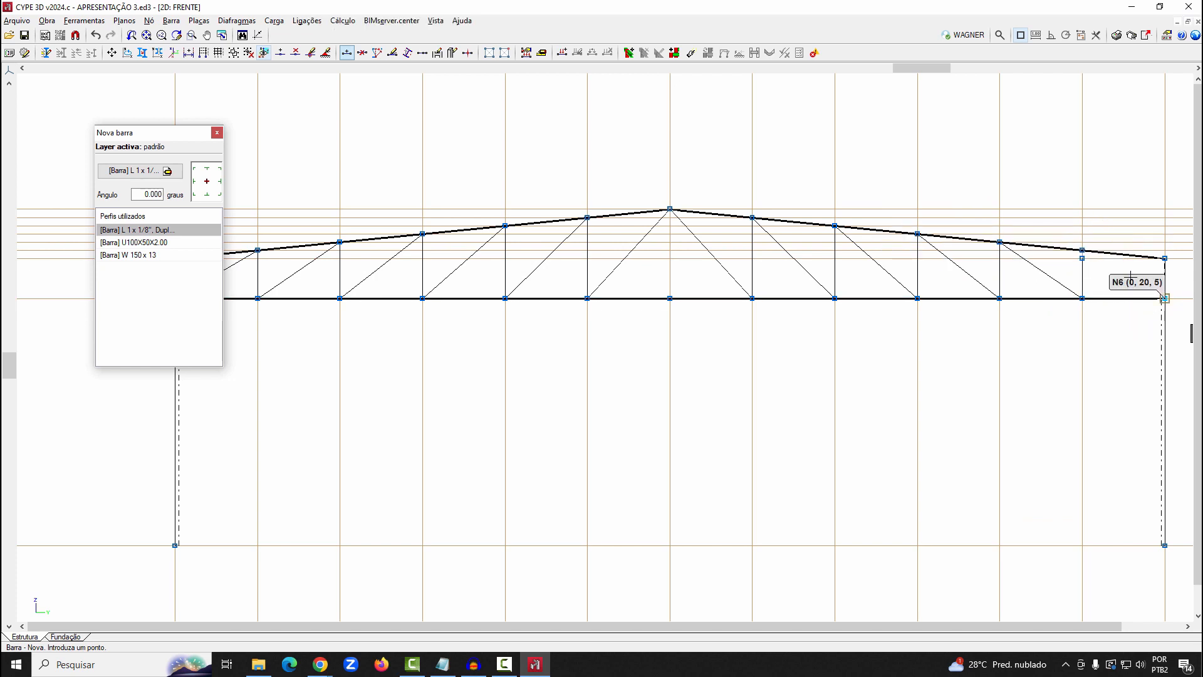
pyautogui.scroll(1, 1153, 258)
pyautogui.scroll(5, 1152, 258)
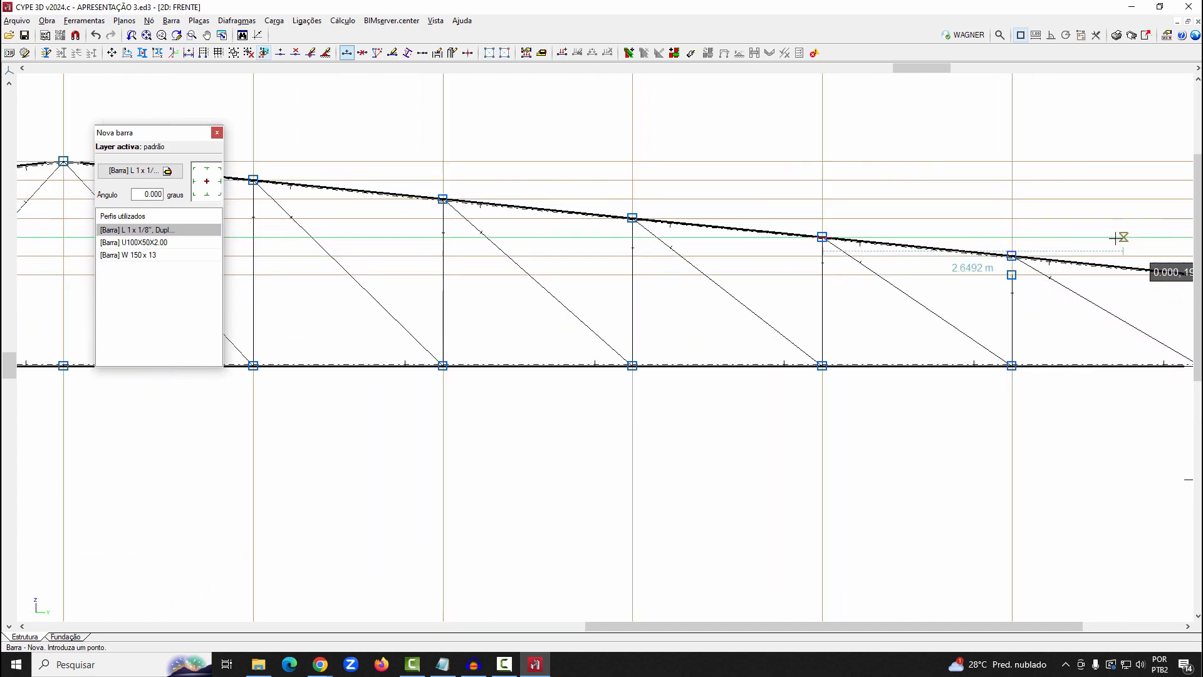
# Move the misplaced node on the last right-hand vertical up onto the rafter node directly above it
pyautogui.click(149, 20)
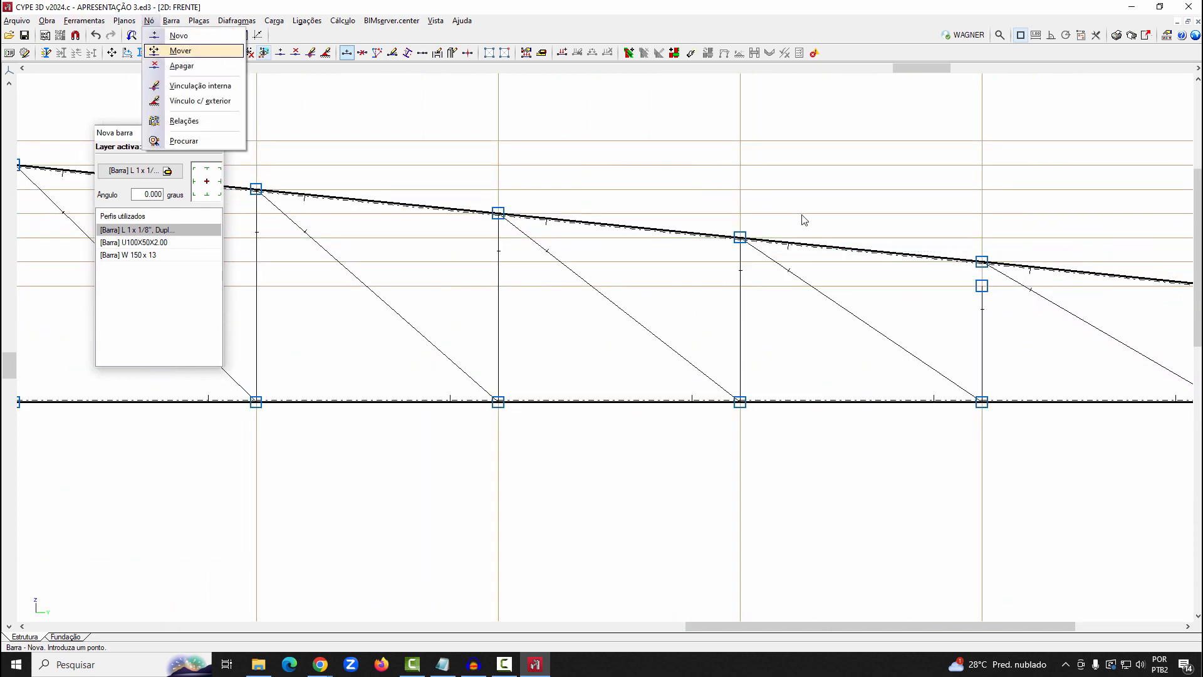
pyautogui.click(180, 51)
pyautogui.click(982, 286)
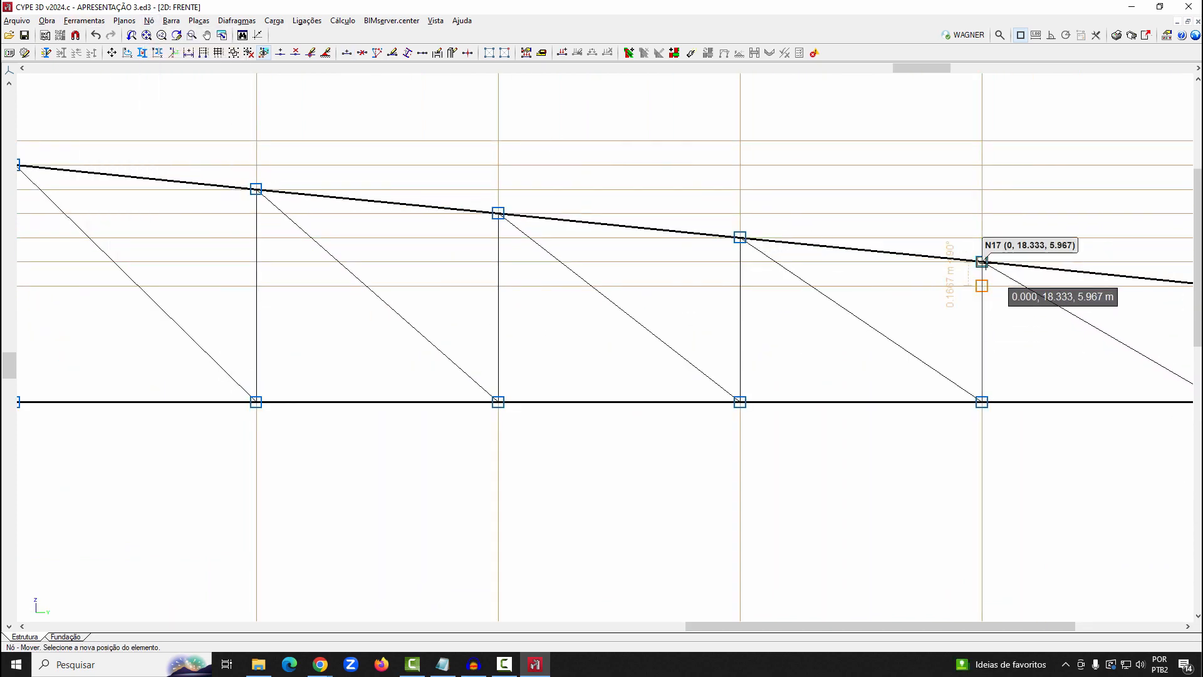
pyautogui.click(982, 260)
pyautogui.scroll(-2, 943, 295)
pyautogui.scroll(-4, 945, 297)
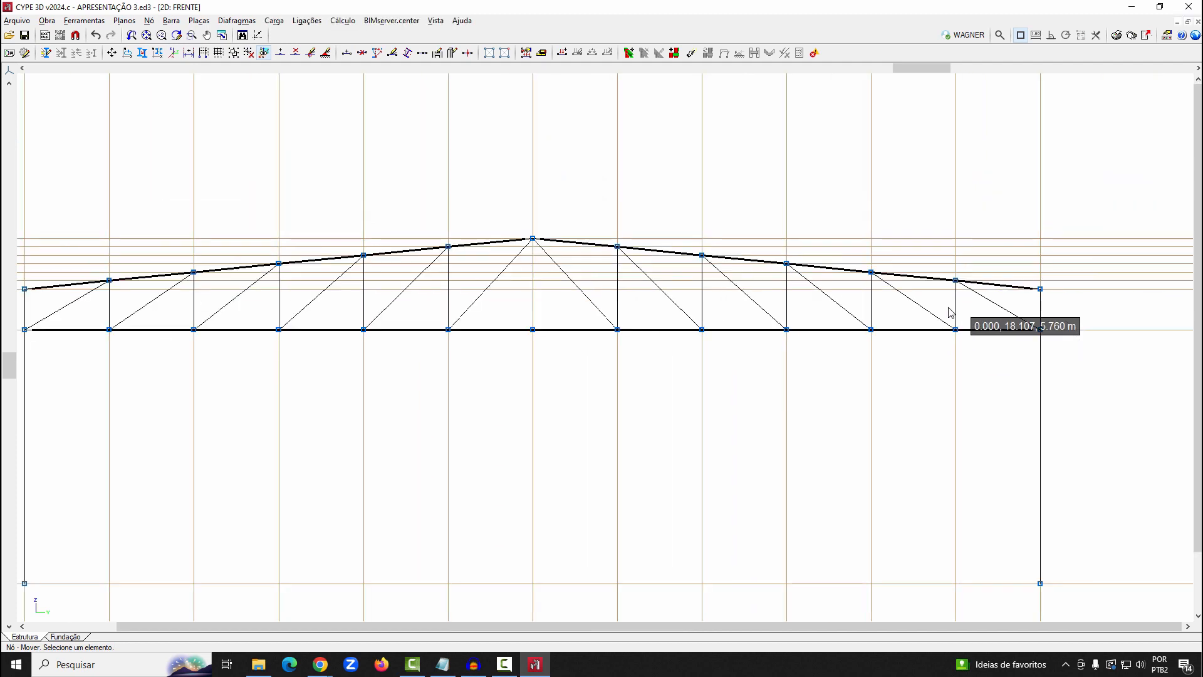
# Examine one web diagonal in a 3D view of selected elements to check its double-angle arrangement, and close the view
pyautogui.click(91, 23)
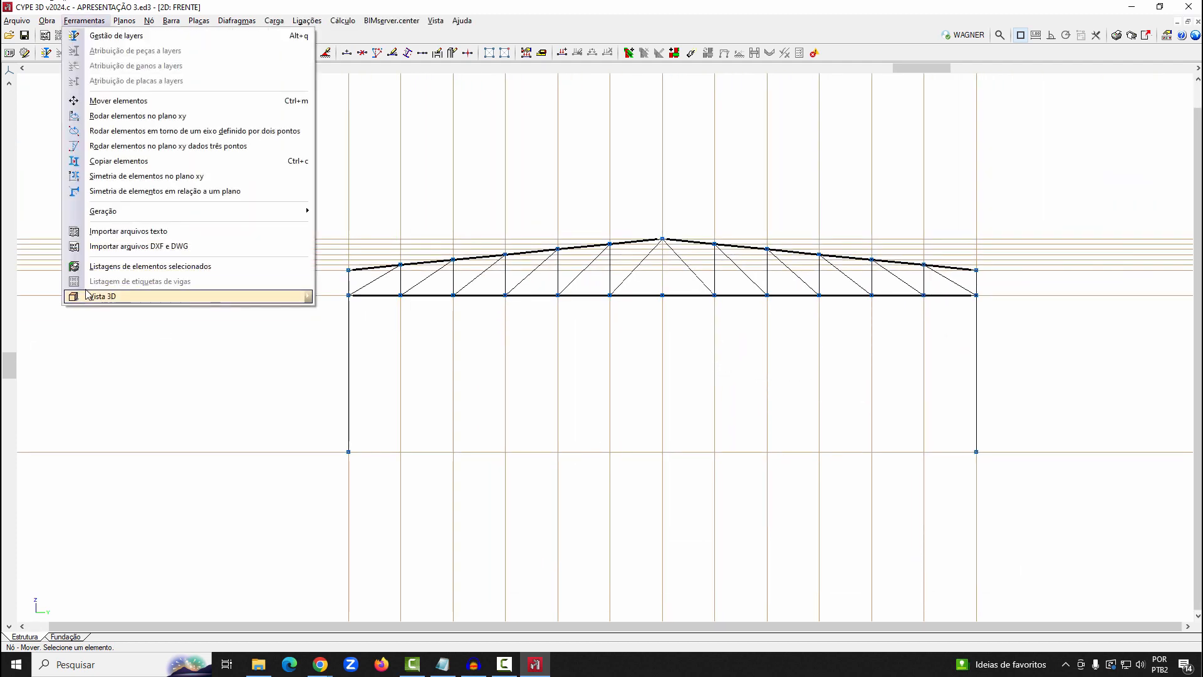
pyautogui.moveTo(89, 295)
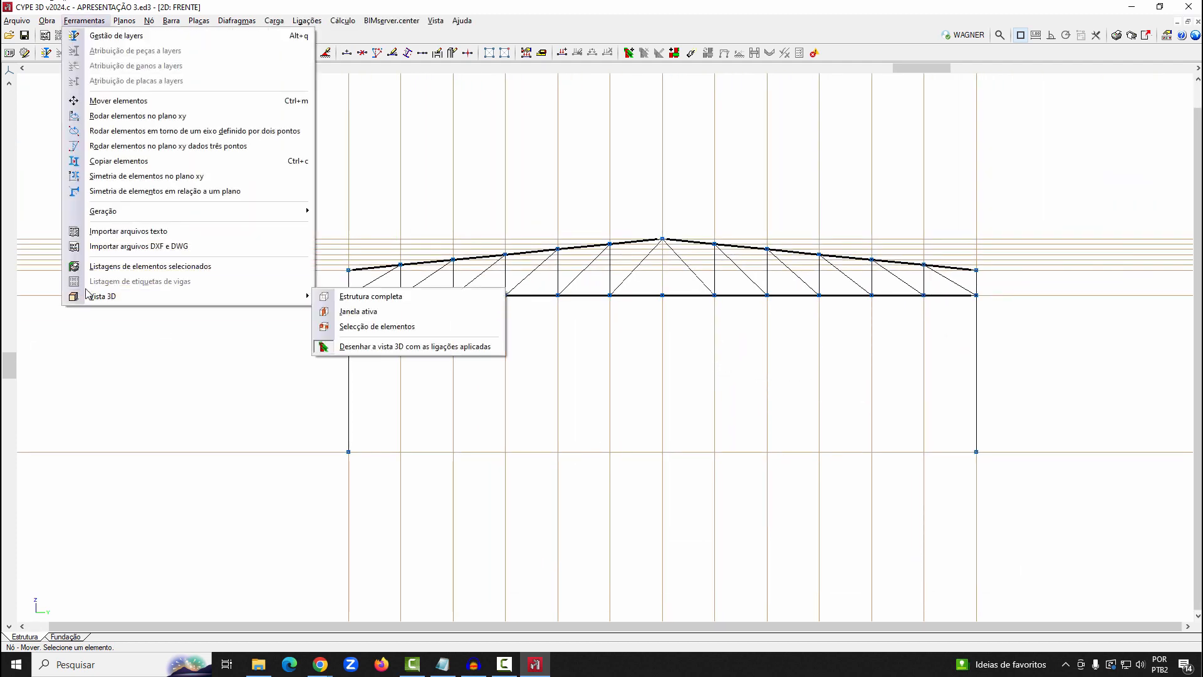
pyautogui.click(378, 327)
pyautogui.click(432, 292)
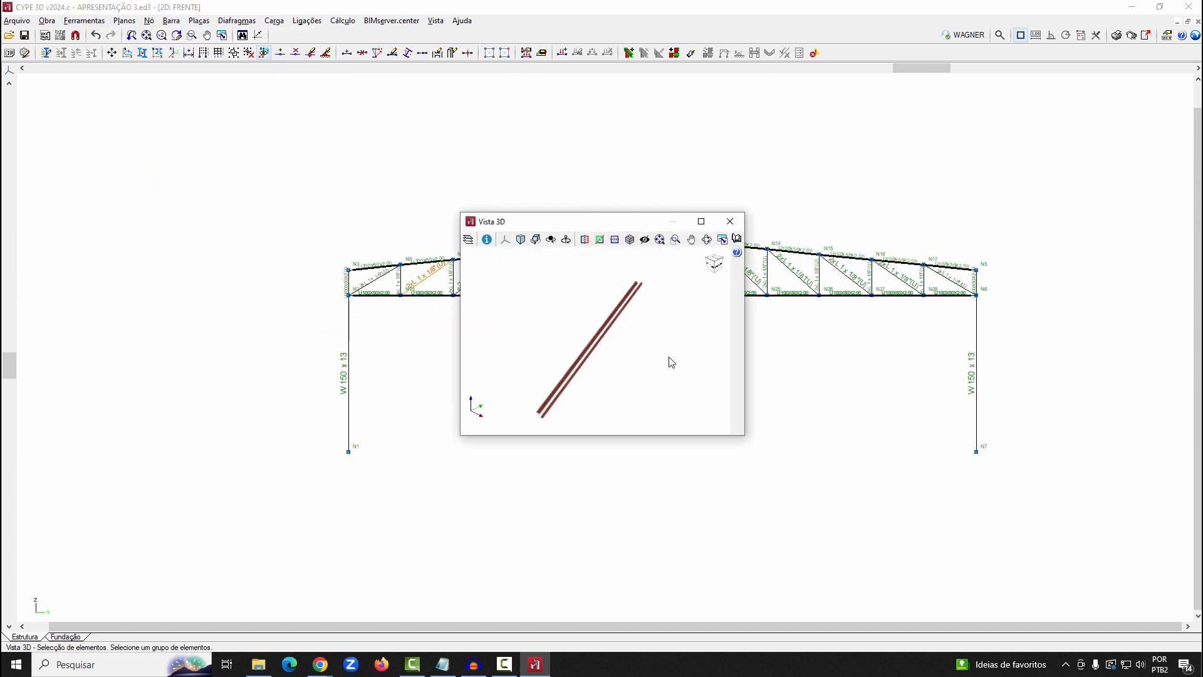
pyautogui.click(700, 220)
pyautogui.moveTo(622, 336); pyautogui.dragTo(727, 281)
pyautogui.scroll(4, 488, 462)
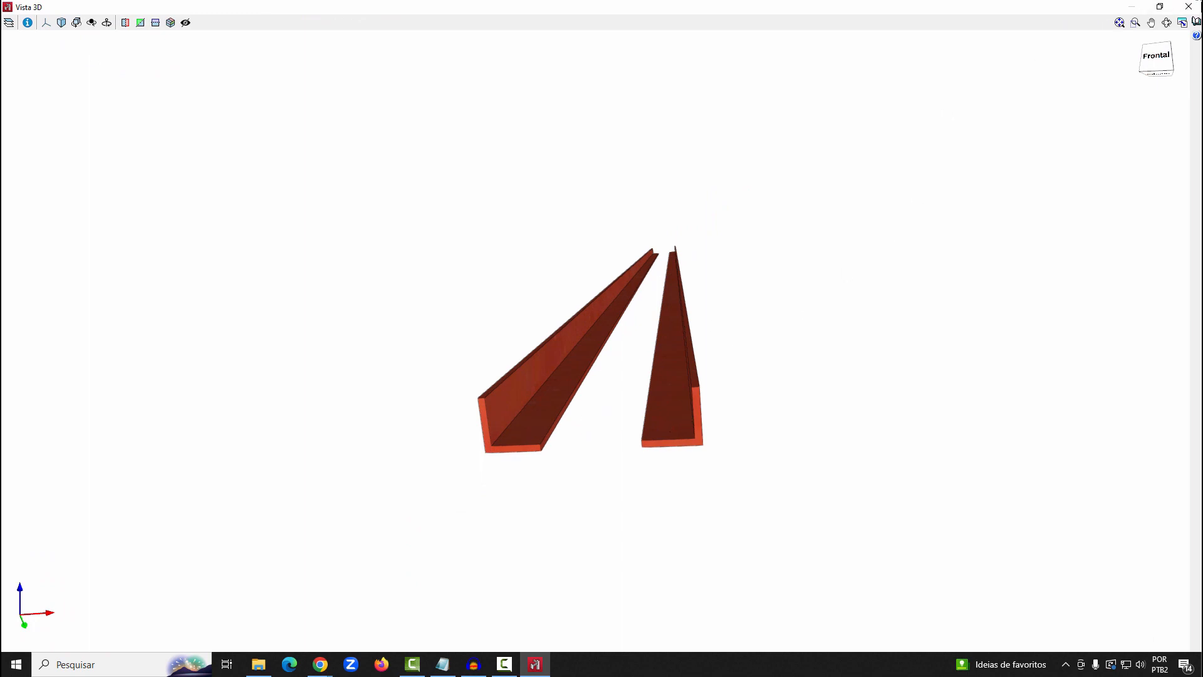
pyautogui.click(1189, 7)
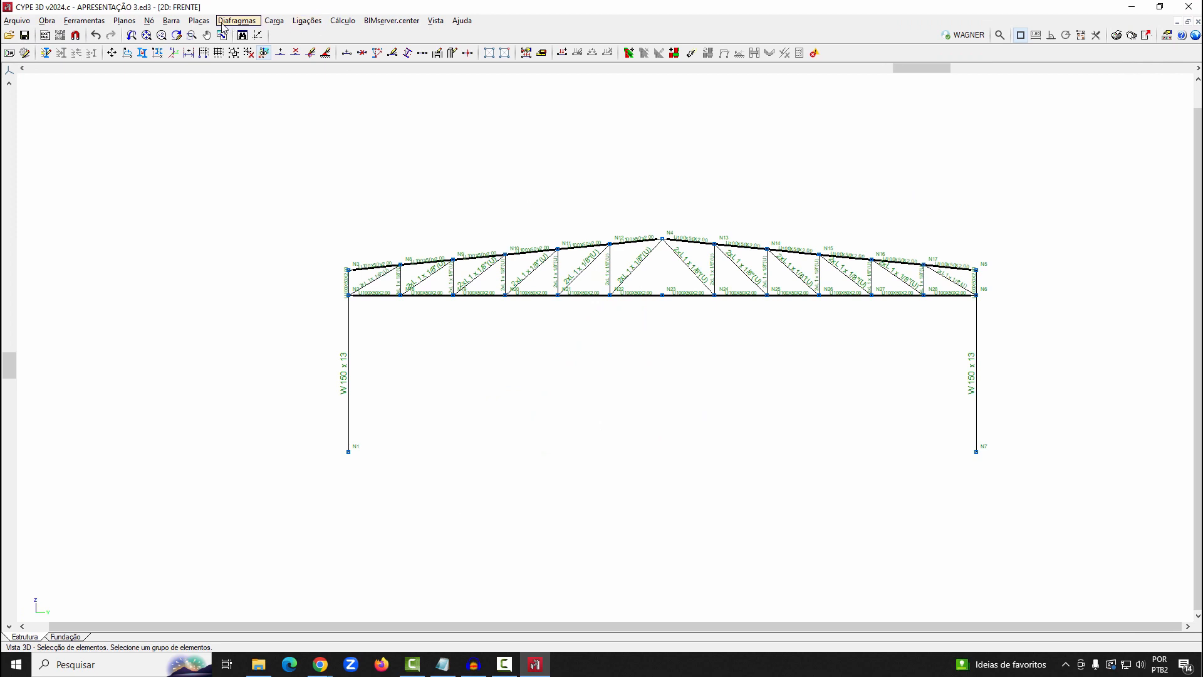
# Start a new bar with the U100X50X2.00 profile arranged as Duplo I união soldada with a continuous weld bead
pyautogui.click(171, 20)
pyautogui.click(188, 78)
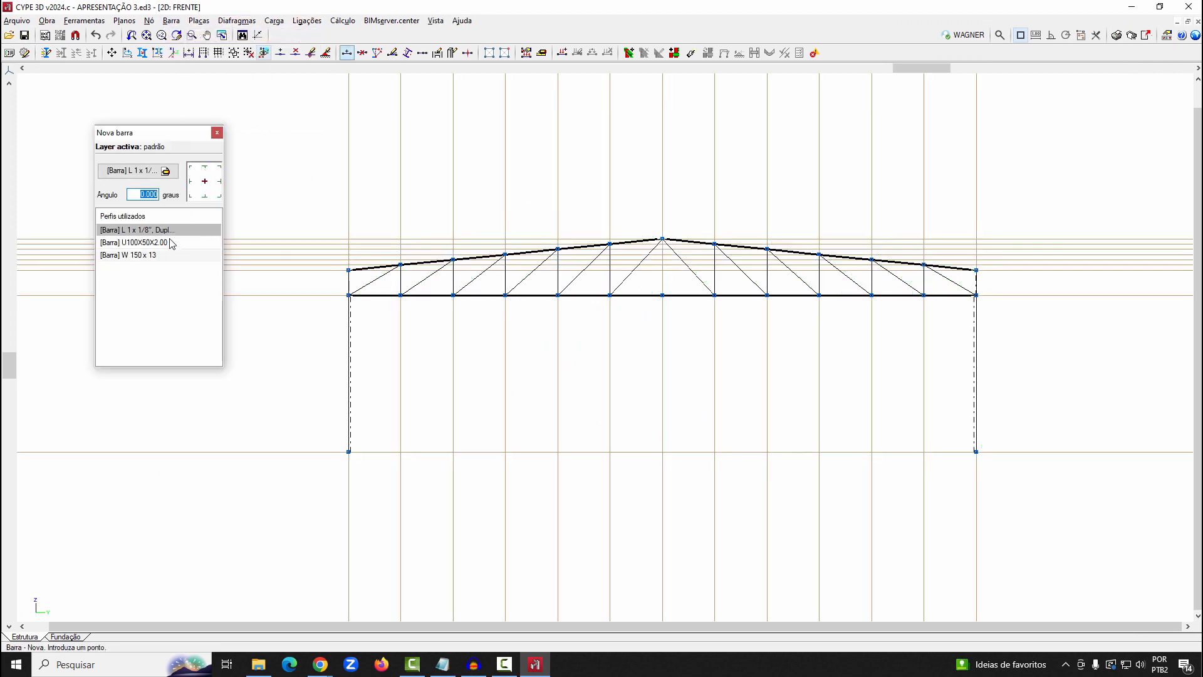
pyautogui.click(172, 243)
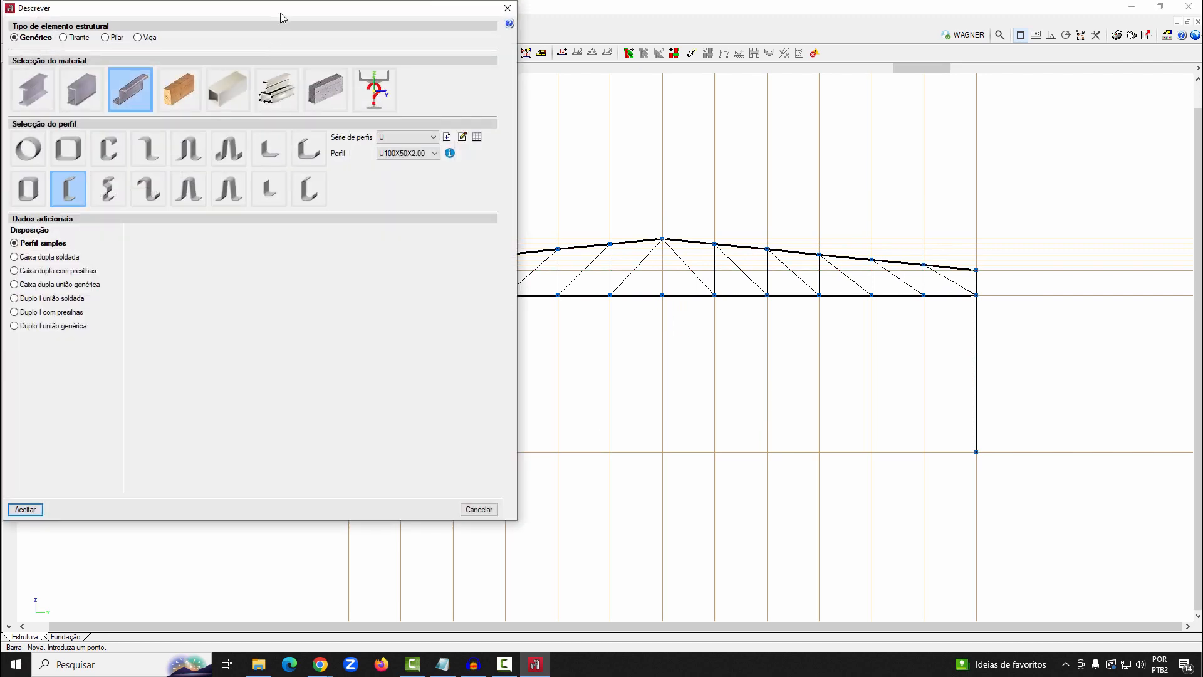
pyautogui.moveTo(280, 13); pyautogui.dragTo(658, 100)
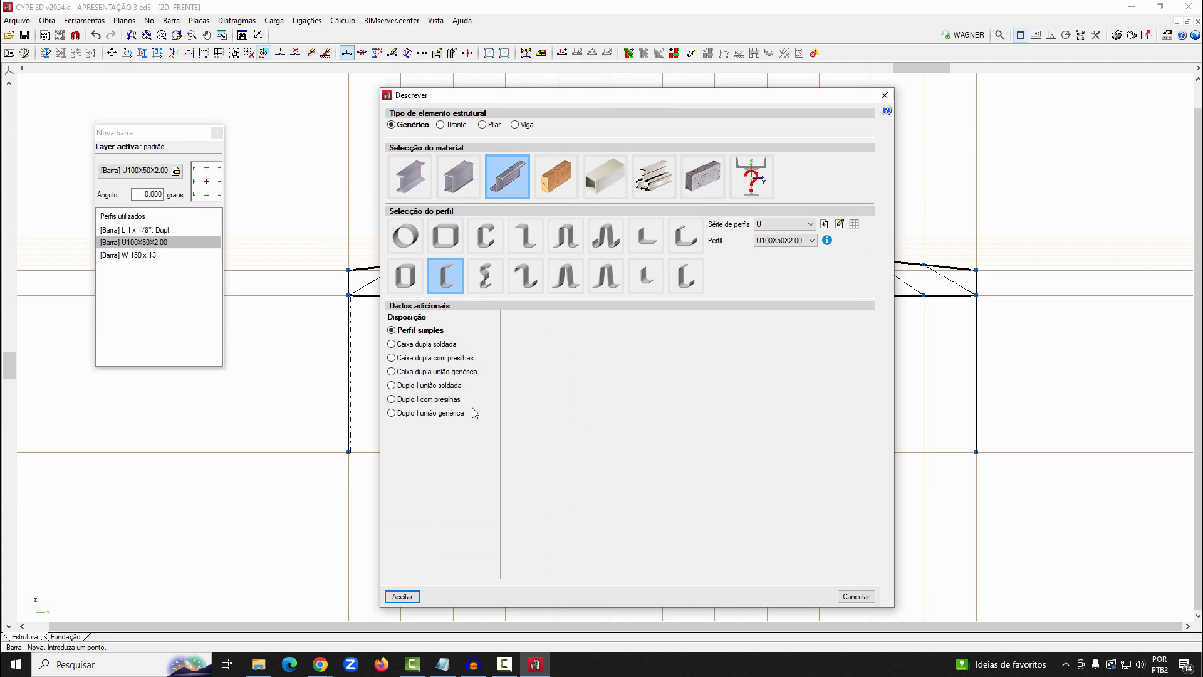
pyautogui.click(438, 386)
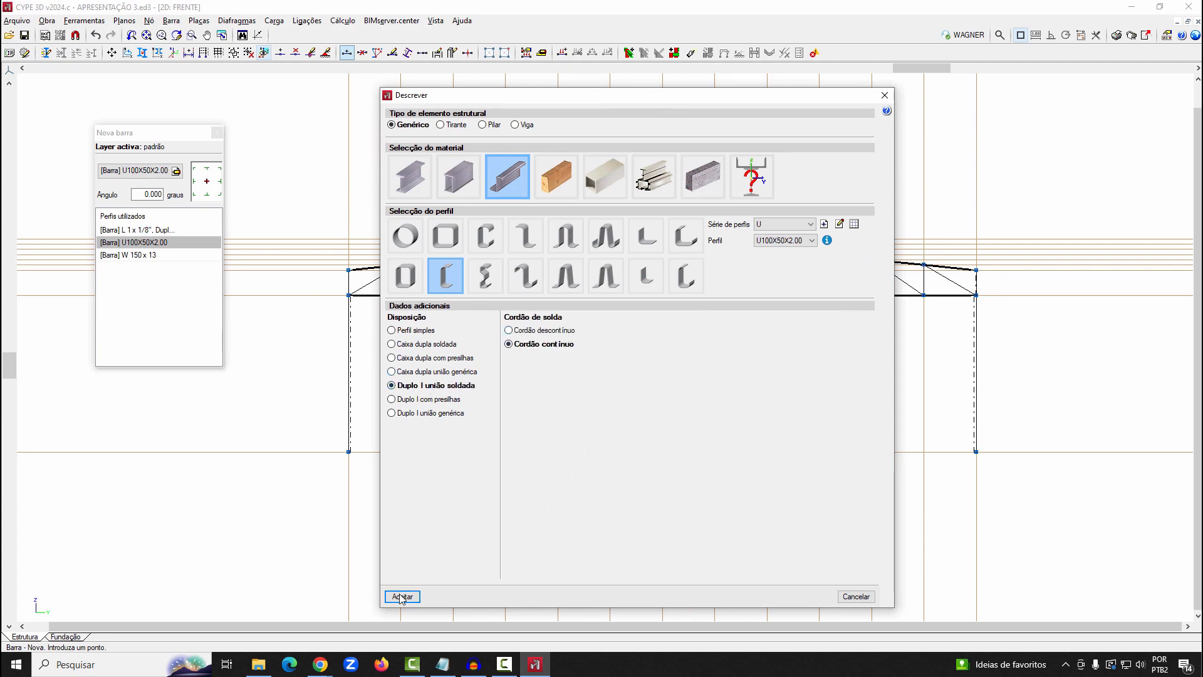
pyautogui.click(402, 596)
# Draw the central vertical bar from the ridge node down to the bottom chord's middle node
pyautogui.scroll(1, 752, 314)
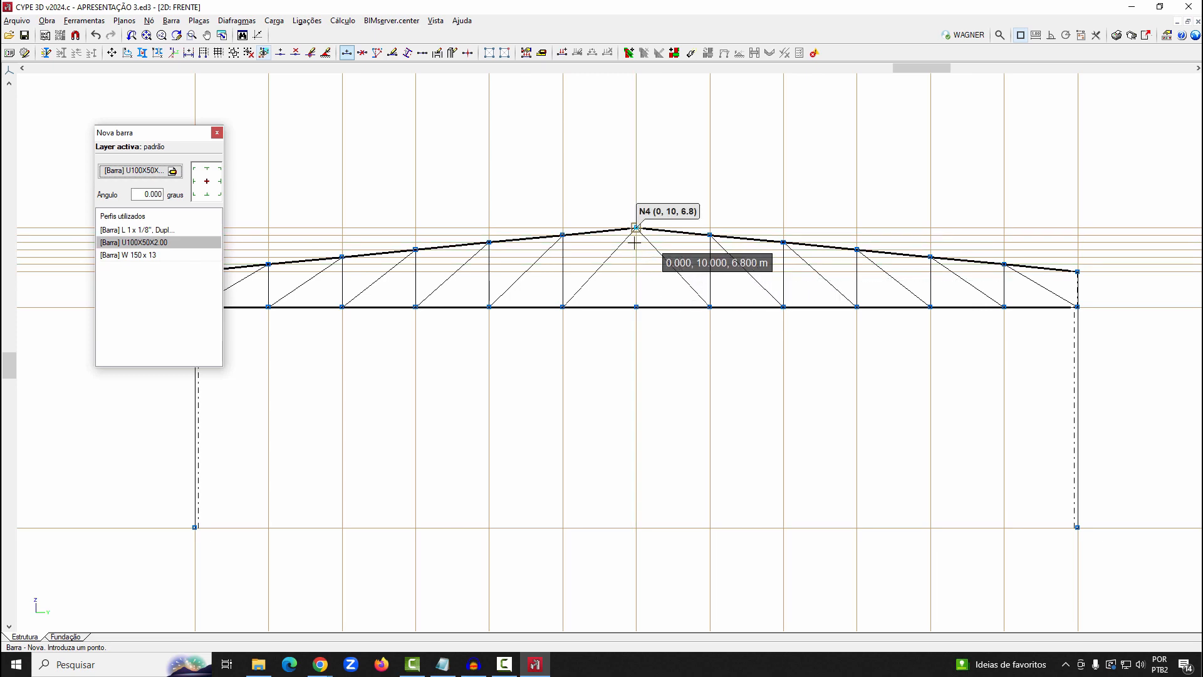
pyautogui.click(634, 243)
pyautogui.click(636, 304)
pyautogui.scroll(1, 686, 264)
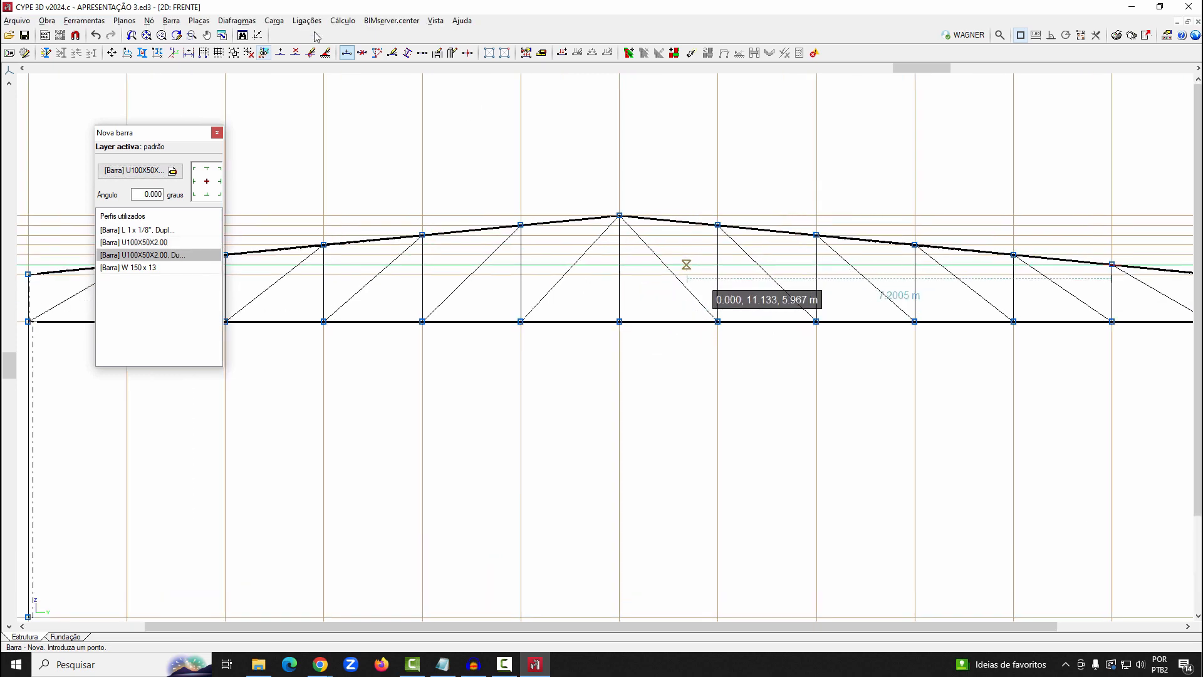
# Switch to the 3D window and examine the orientation of the central vertical bar at the ridge
pyautogui.click(435, 21)
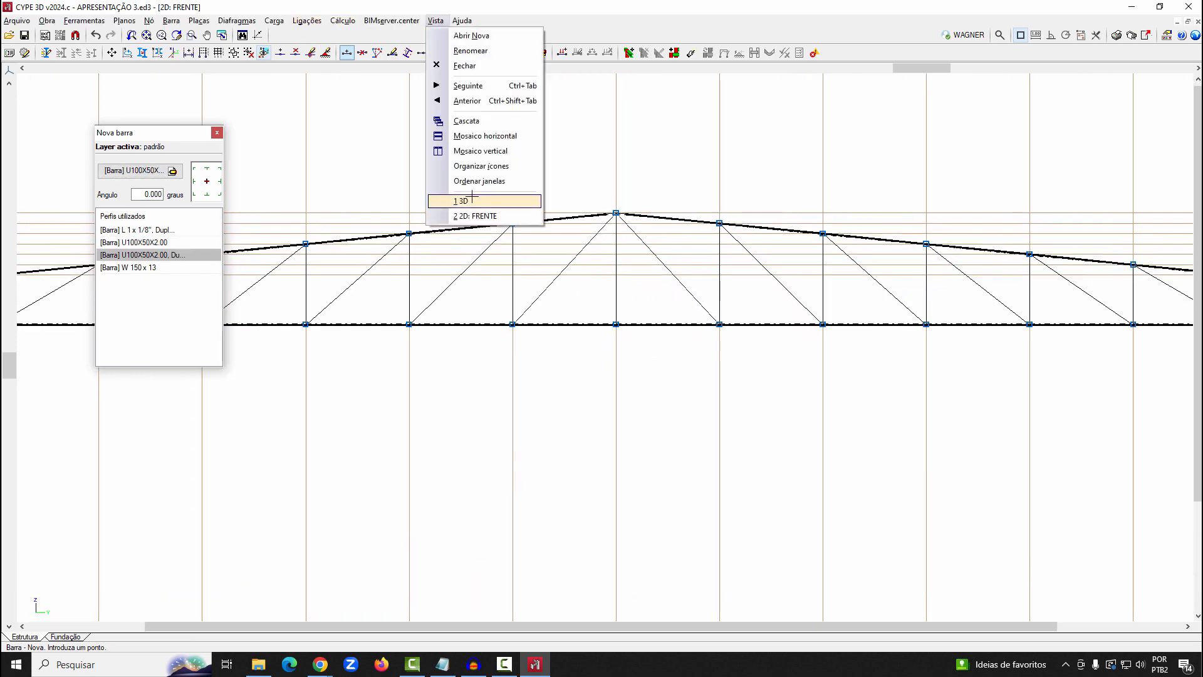
pyautogui.click(472, 201)
pyautogui.scroll(3, 642, 329)
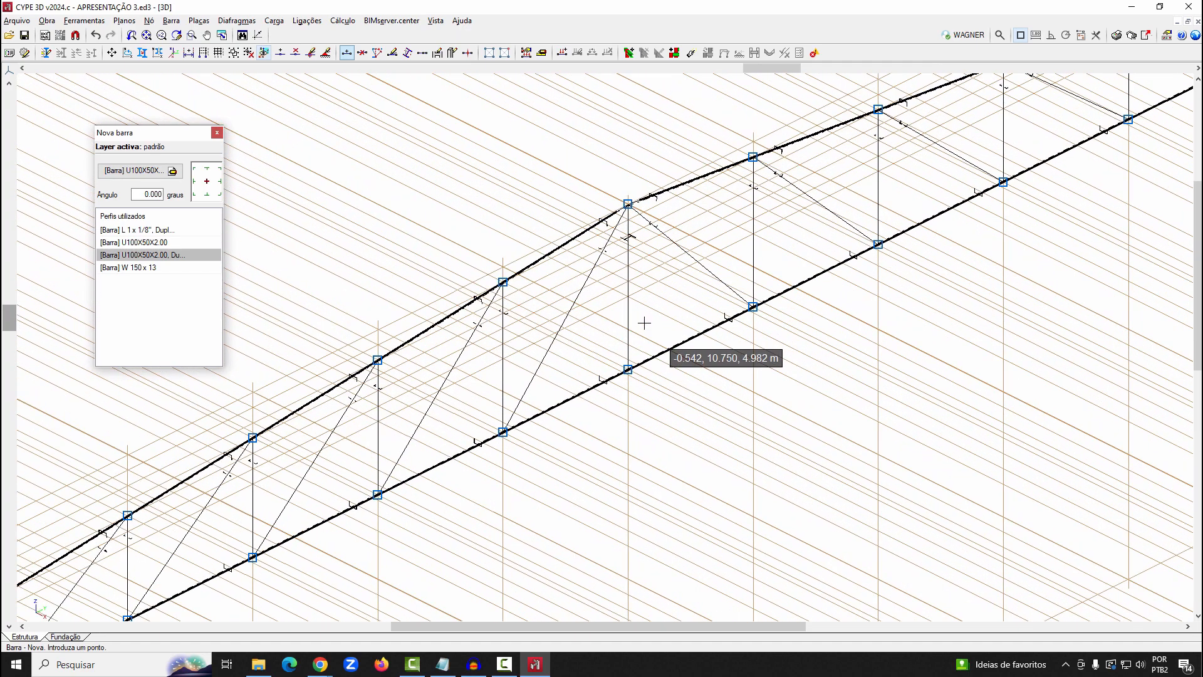
pyautogui.scroll(2, 672, 290)
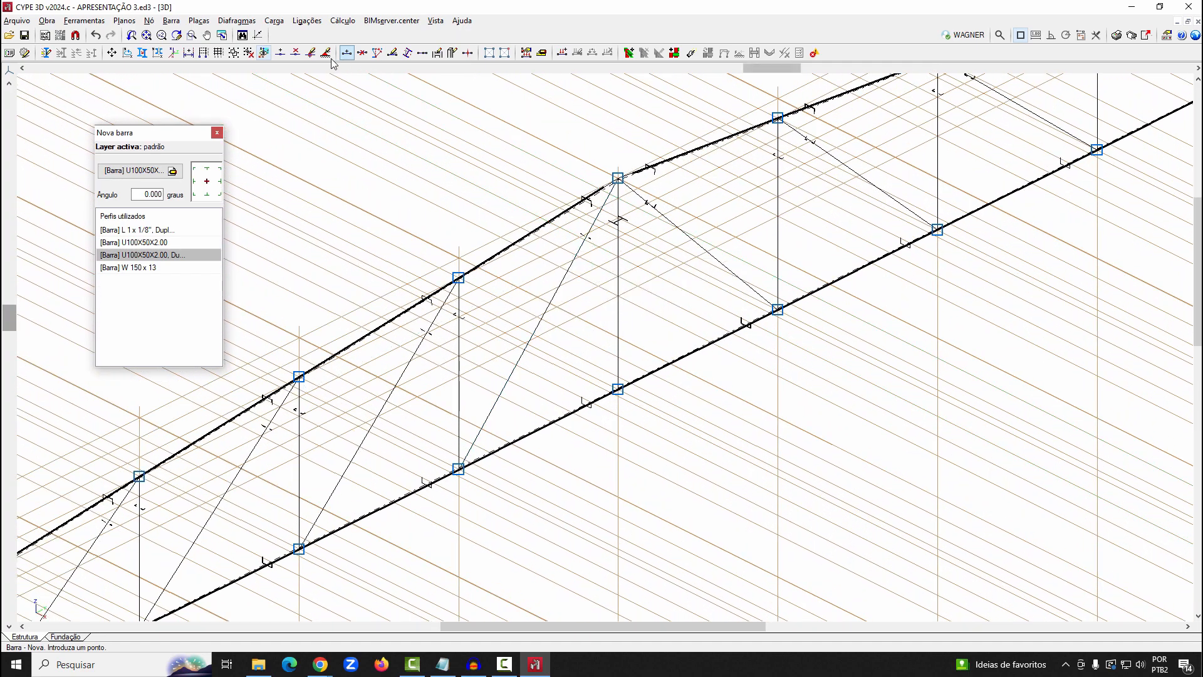
# Rotate the central vertical bar's double-U profile to the perpendicular 90-degree arrangement using Descrever disposição
pyautogui.click(171, 21)
pyautogui.click(222, 131)
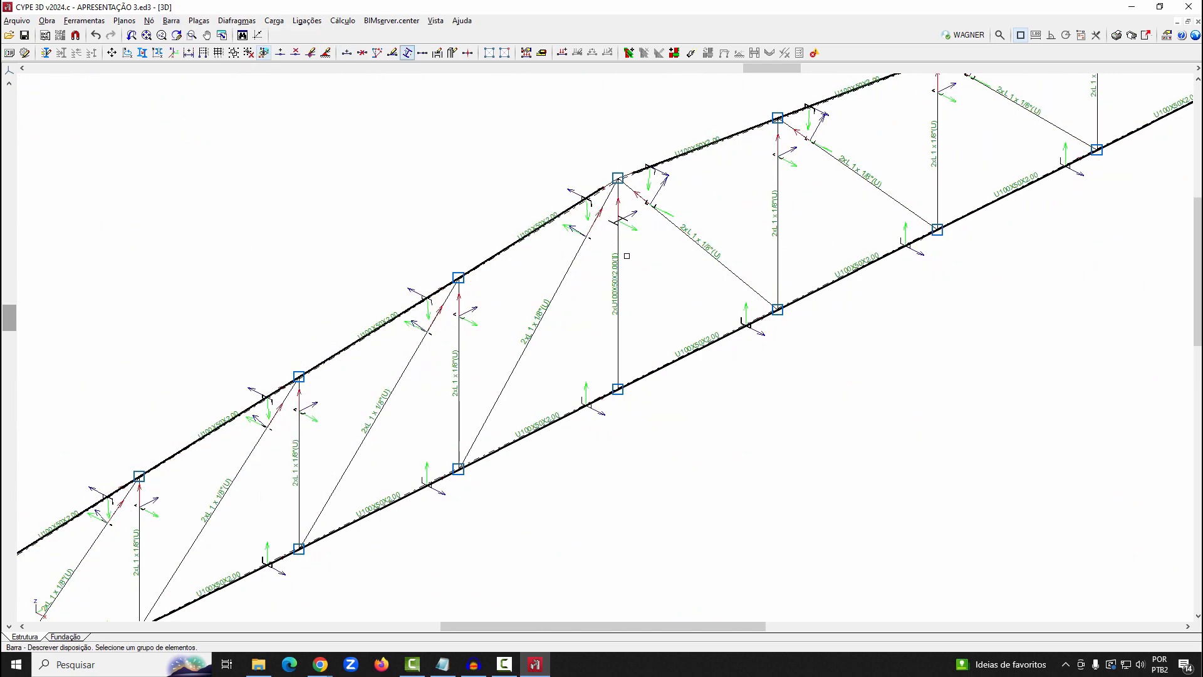
pyautogui.click(649, 259)
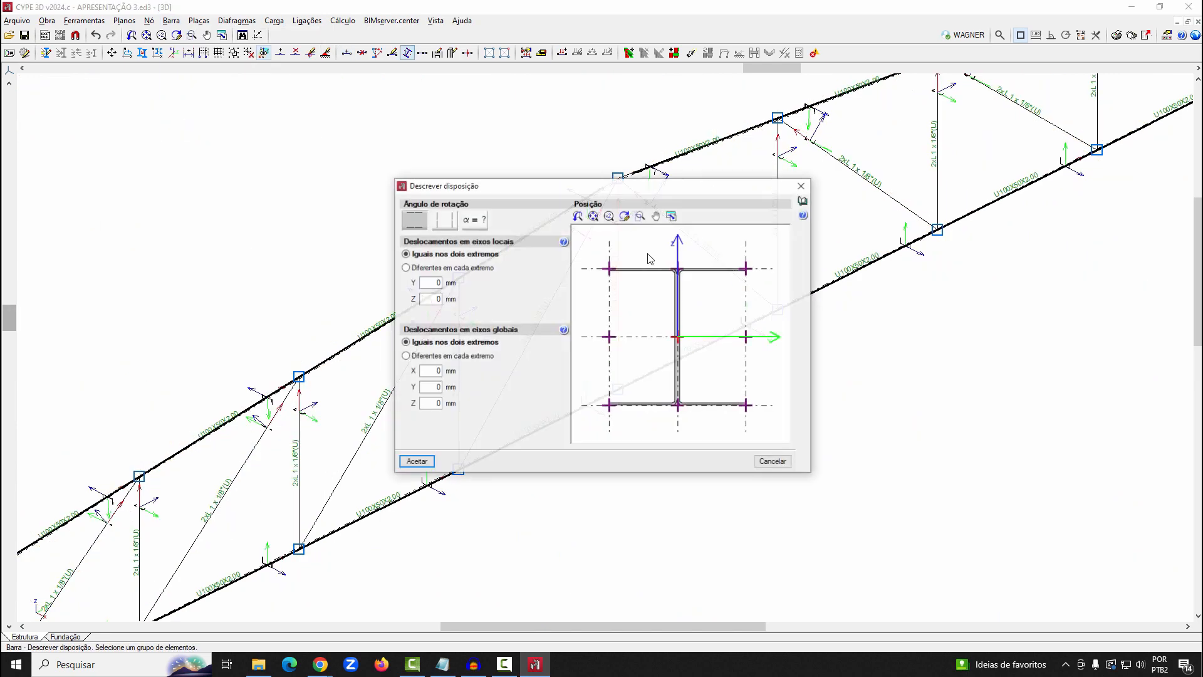
pyautogui.click(443, 227)
pyautogui.click(421, 464)
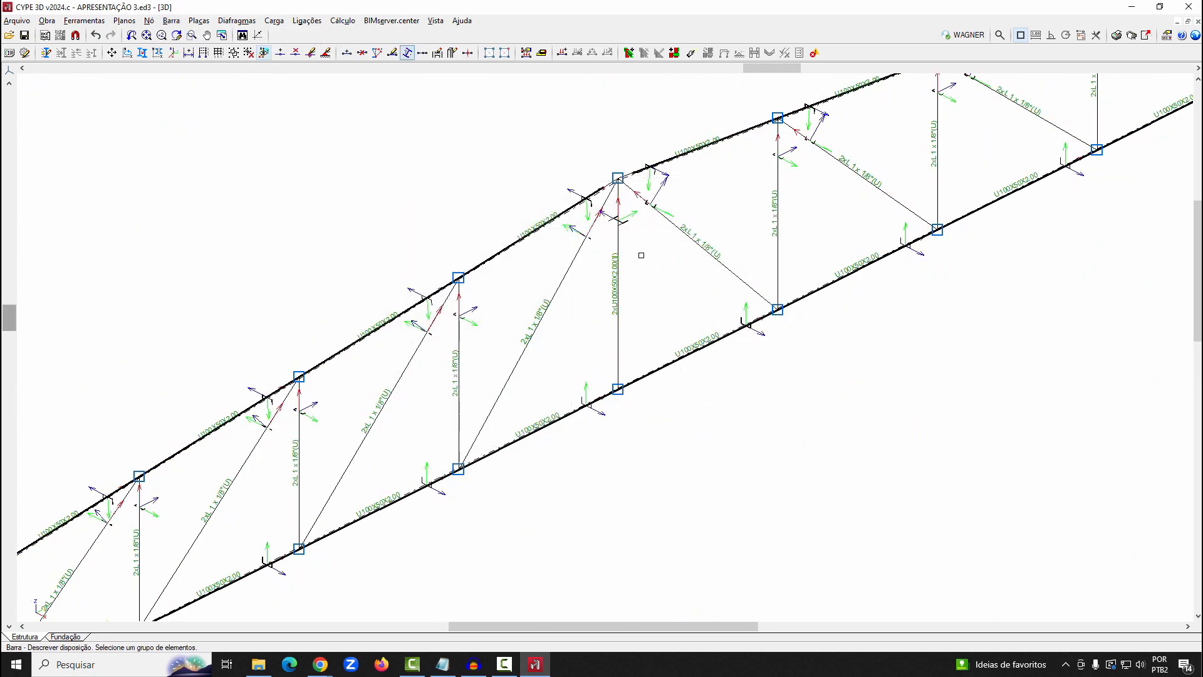
# Examine the central vertical's profile orientation at the ridge against the neighbouring chord and web bars
pyautogui.scroll(5, 633, 238)
pyautogui.scroll(3, 621, 189)
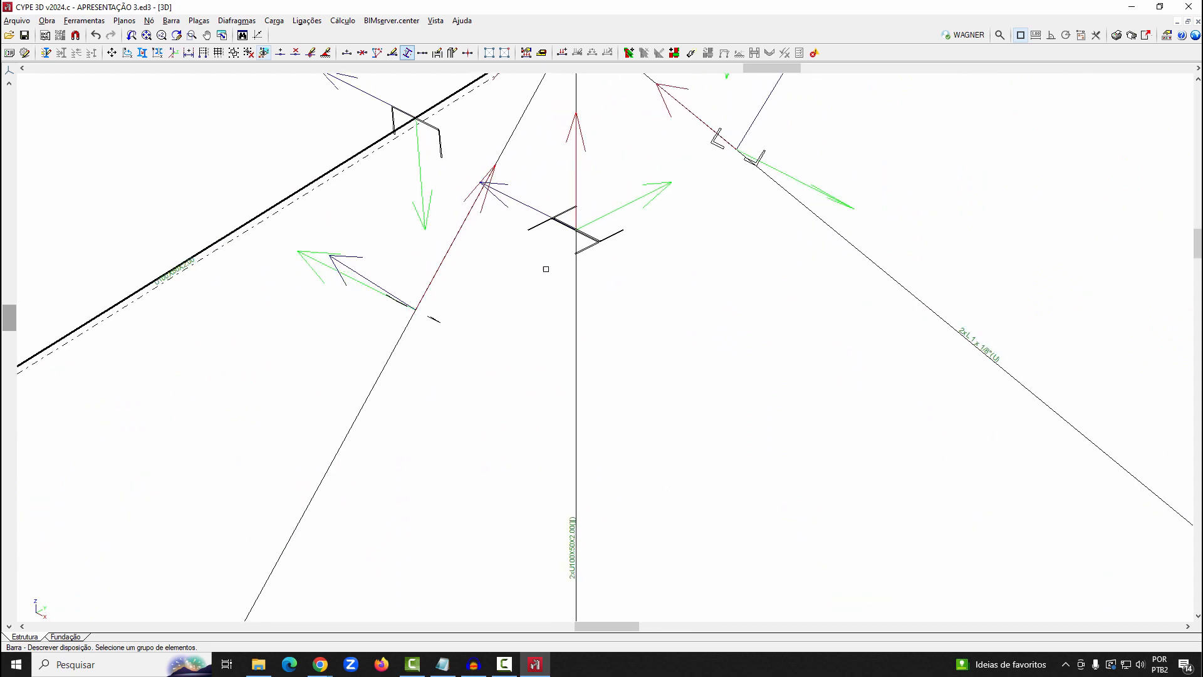
pyautogui.scroll(-4, 571, 262)
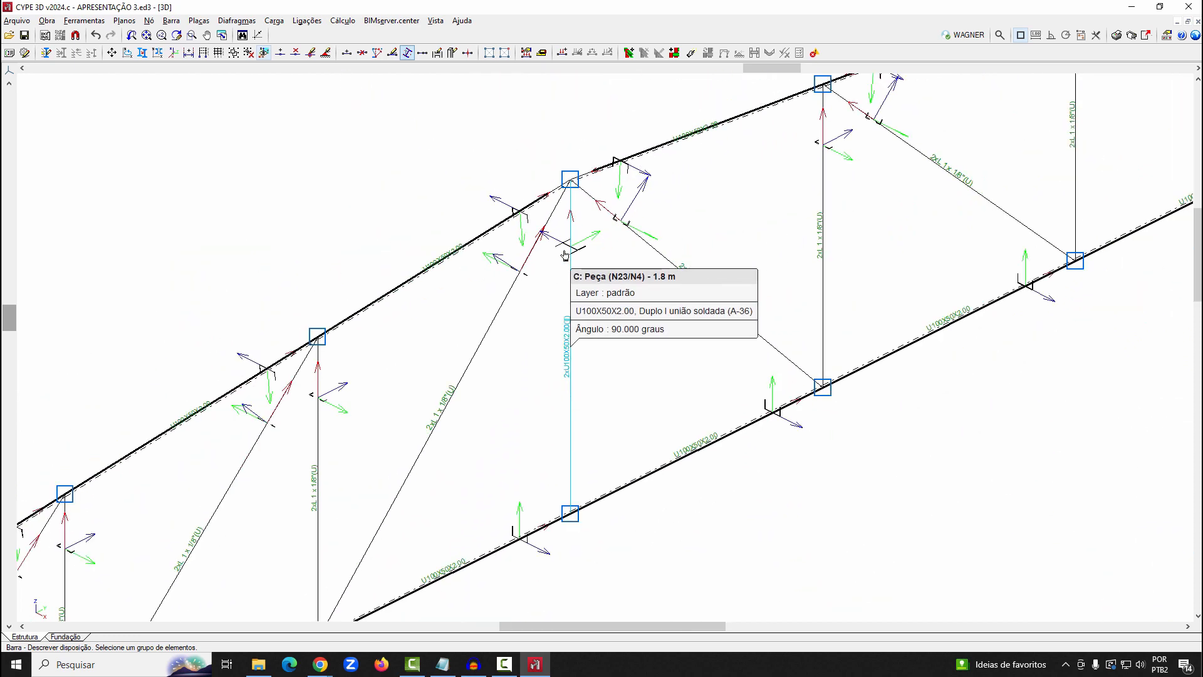
pyautogui.scroll(-2, 630, 159)
pyautogui.scroll(-2, 630, 159)
pyautogui.scroll(-1, 825, 213)
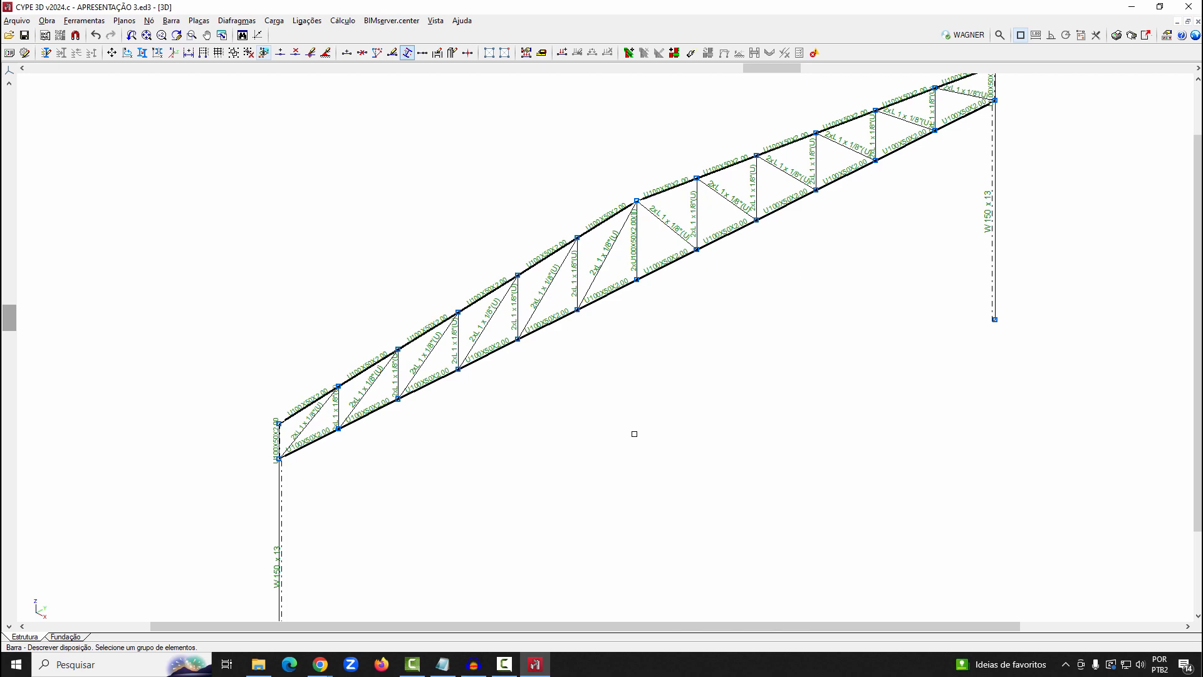
pyautogui.scroll(6, 626, 210)
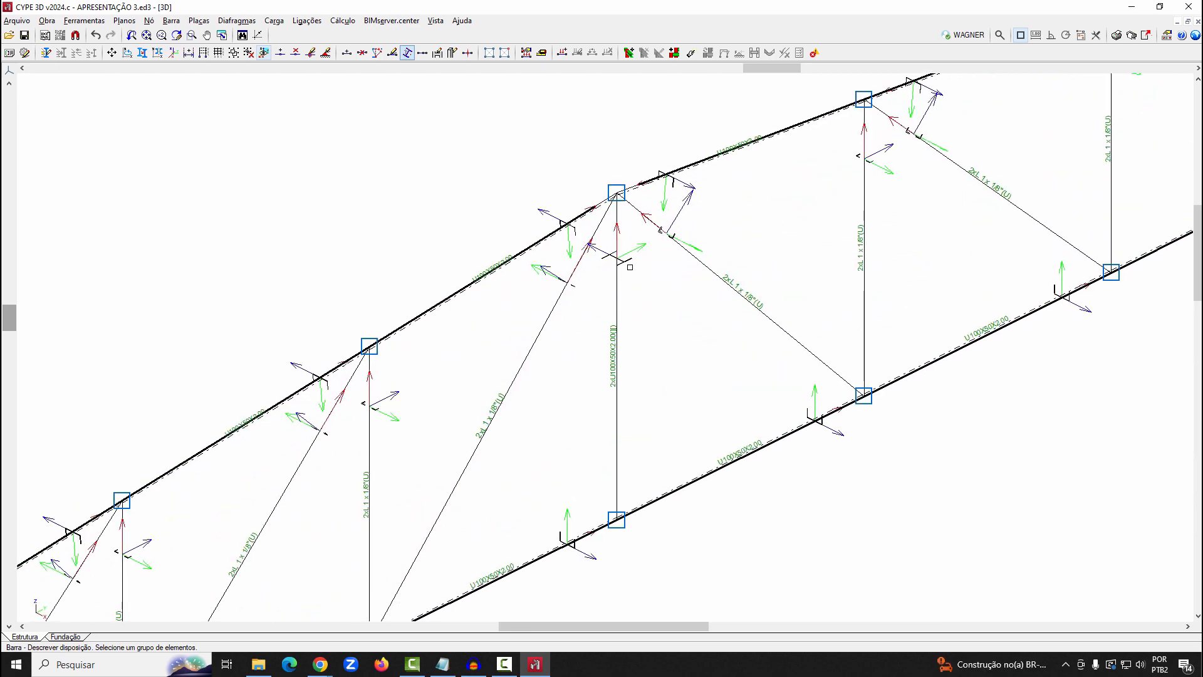
pyautogui.scroll(-4, 483, 150)
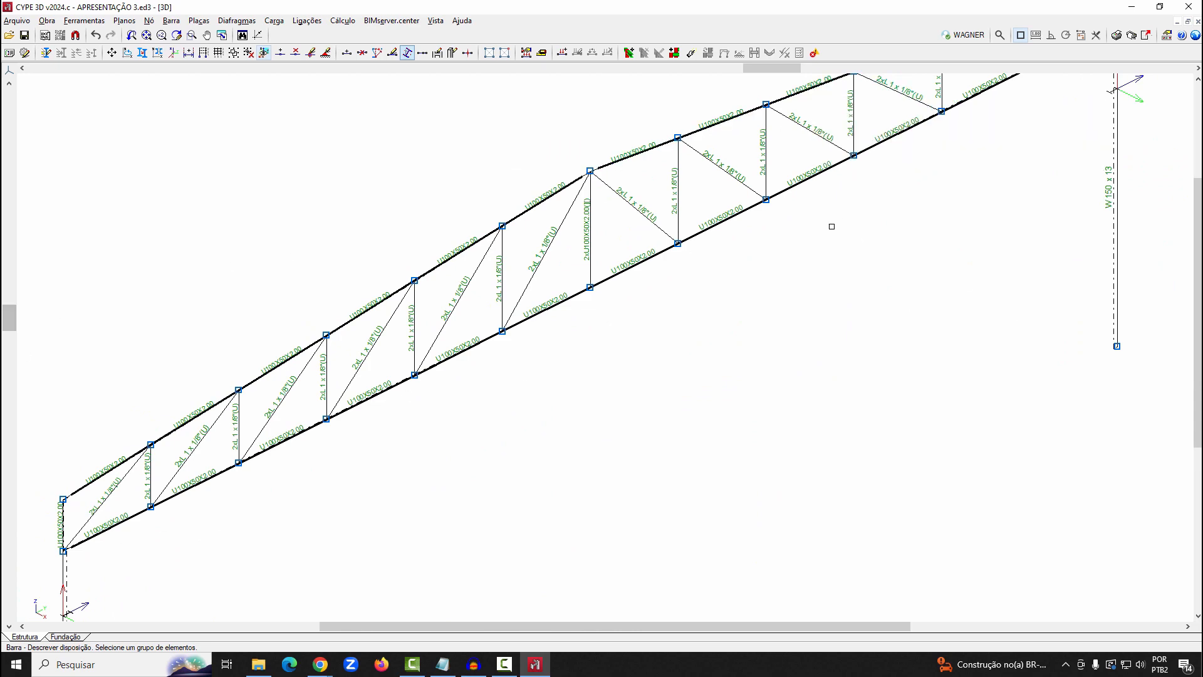
pyautogui.scroll(4, 592, 175)
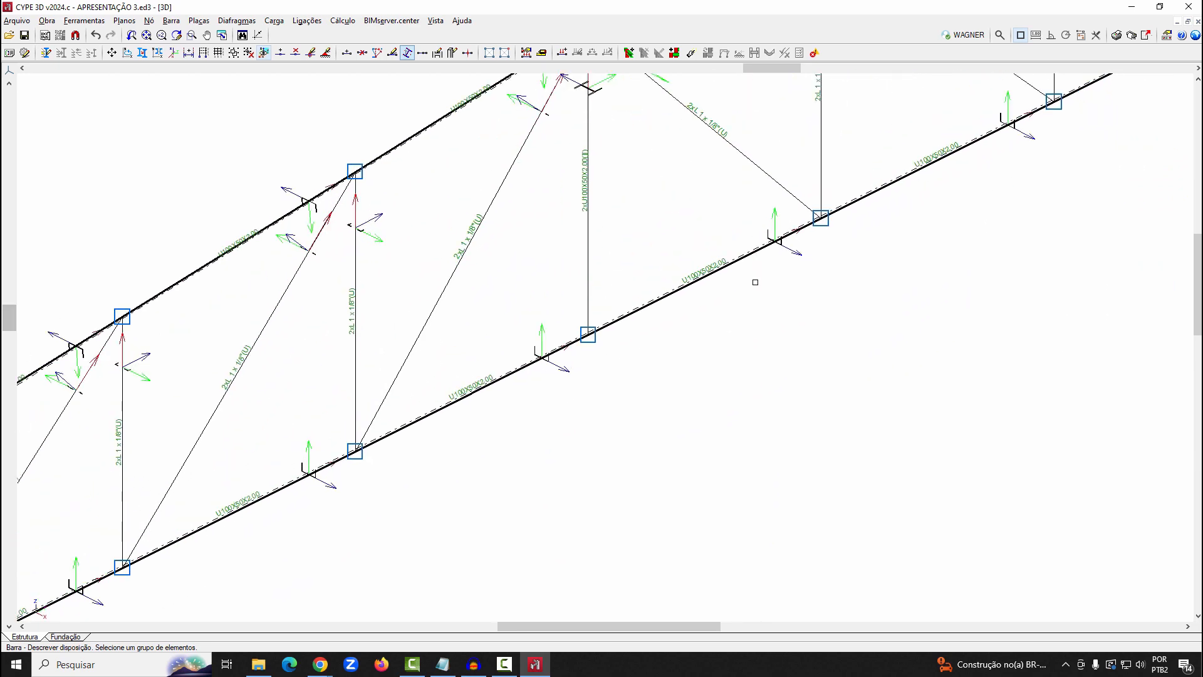
pyautogui.scroll(-4, 569, 208)
pyautogui.scroll(-3, 569, 208)
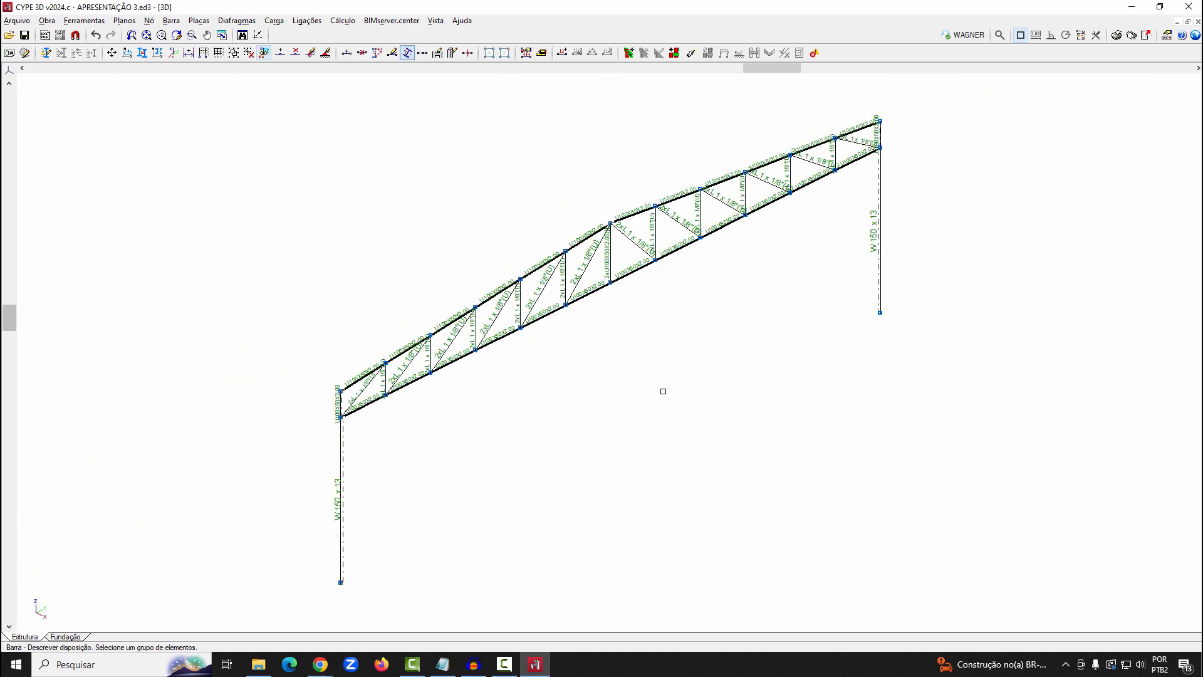
# Open the external support settings (Vínculo c/ exterior) for the base nodes of both columns
pyautogui.click(325, 53)
pyautogui.click(340, 582)
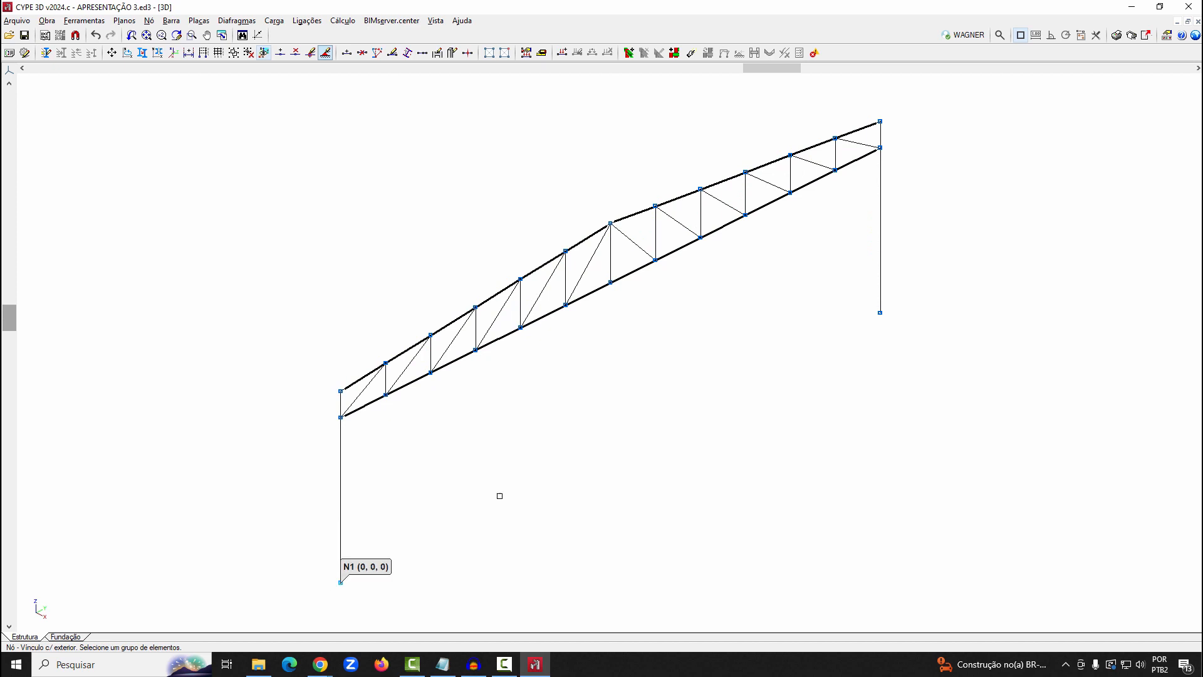
pyautogui.click(881, 312)
pyautogui.rightClick(863, 352)
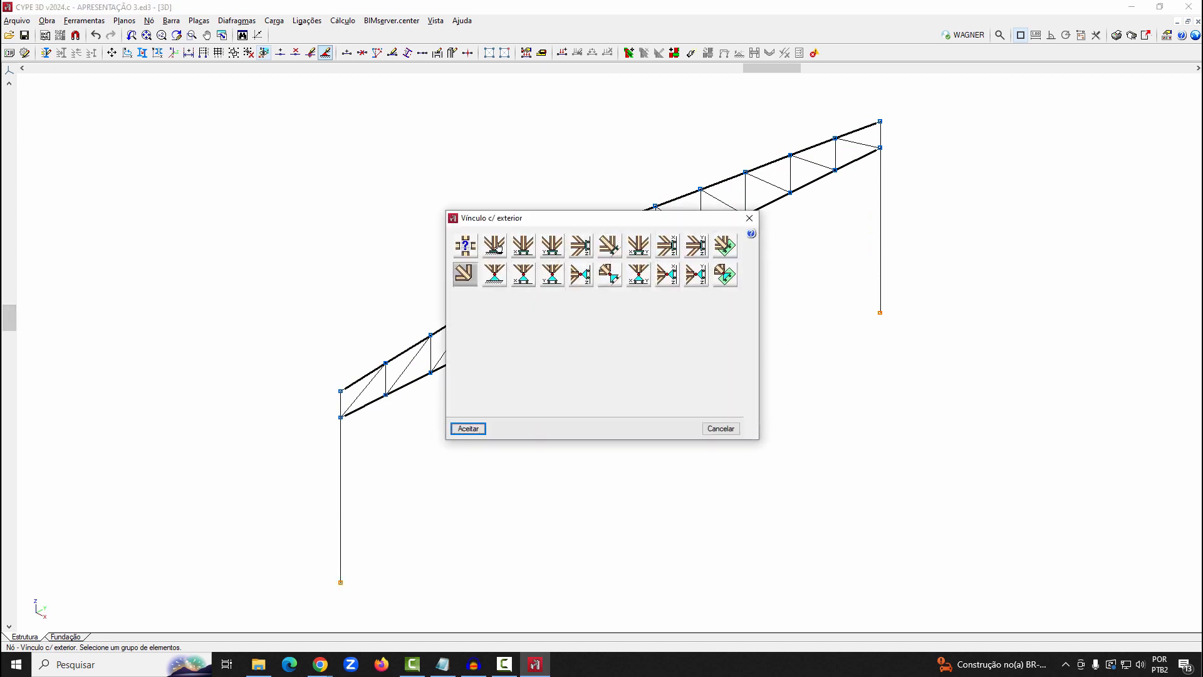
# Try an Engastamento support with elastic Dx displacement for the column bases, and switch the support type to Articulação
pyautogui.click(495, 246)
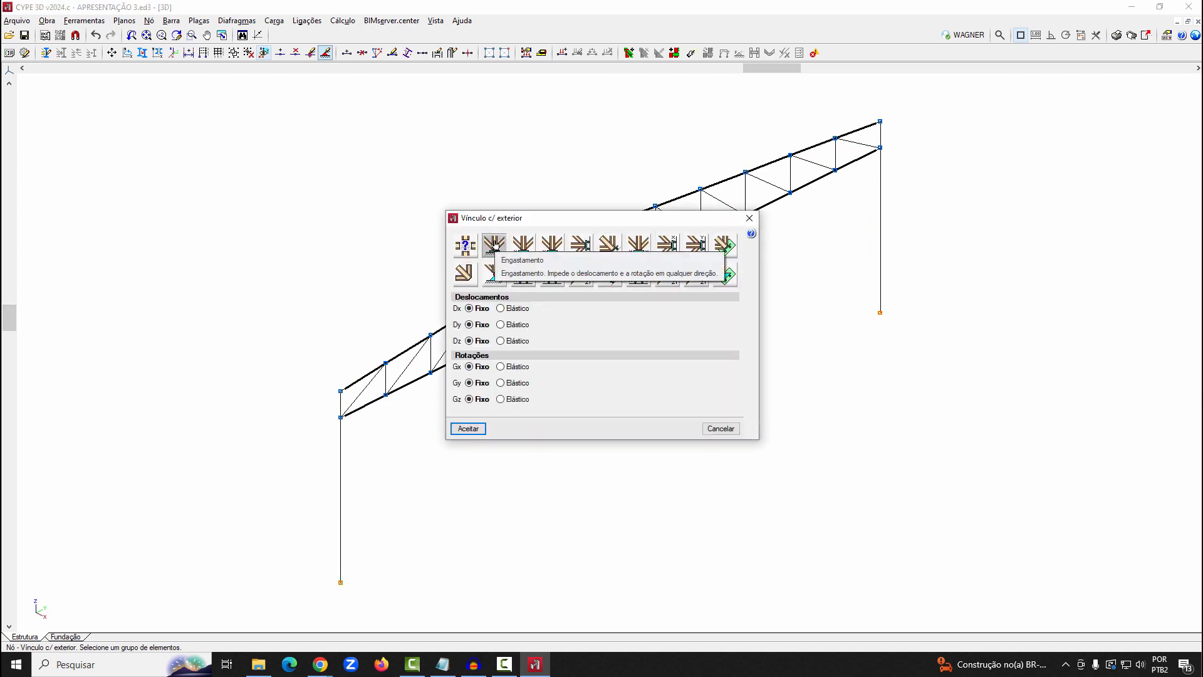
pyautogui.click(515, 308)
pyautogui.press('Tab')
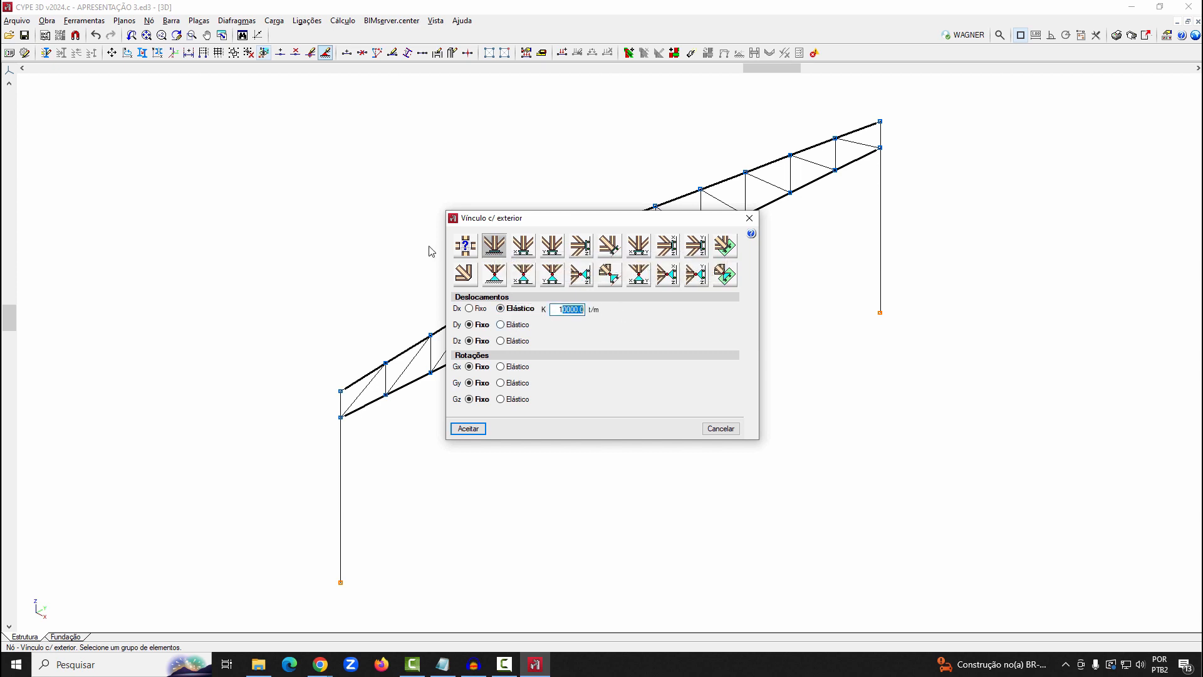
pyautogui.click(494, 276)
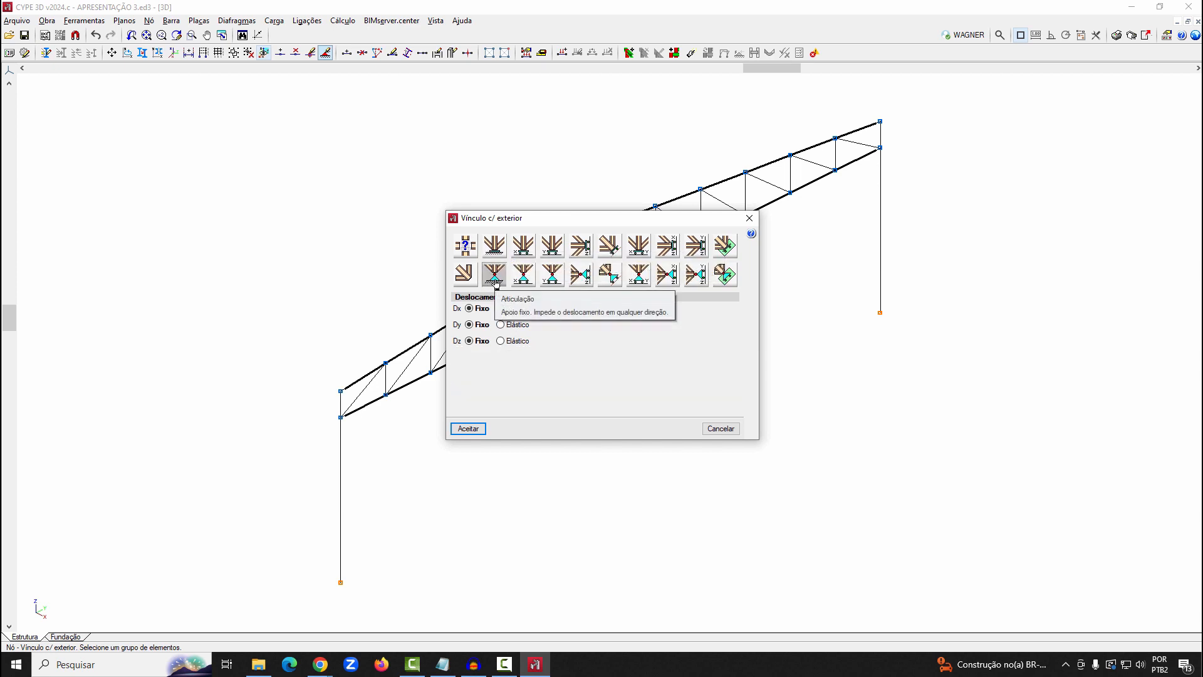
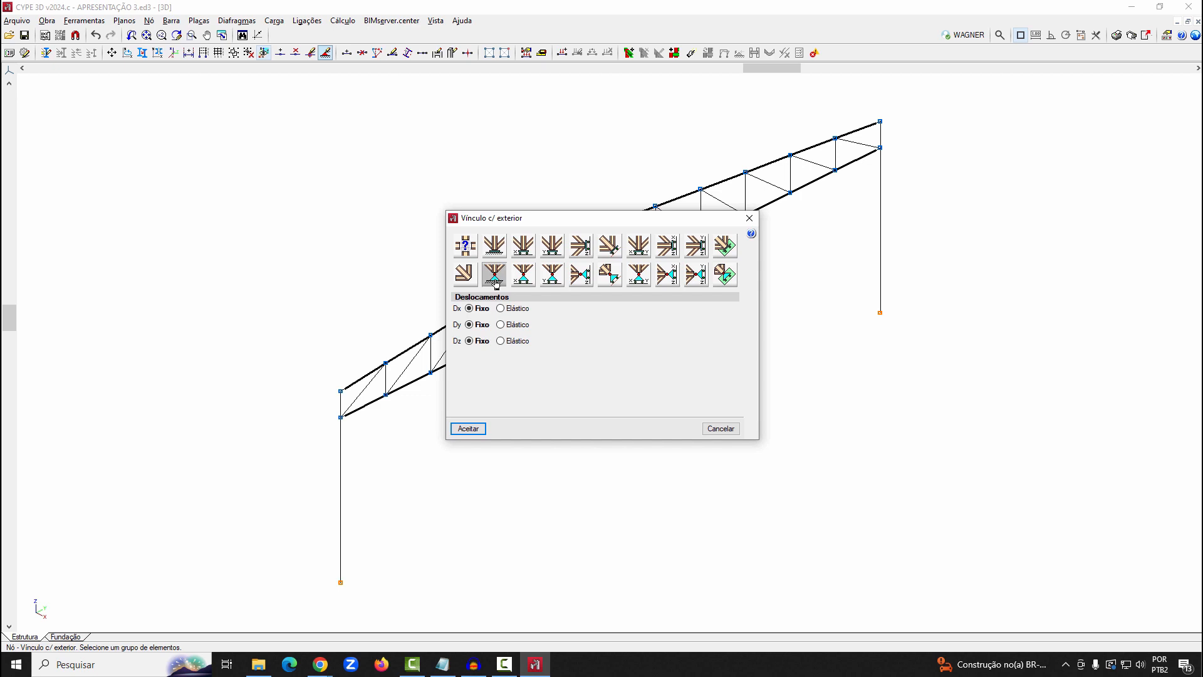
# Apply the Articulação support with fixed Dx, Dy and Dz displacements to both column bases
pyautogui.click(479, 432)
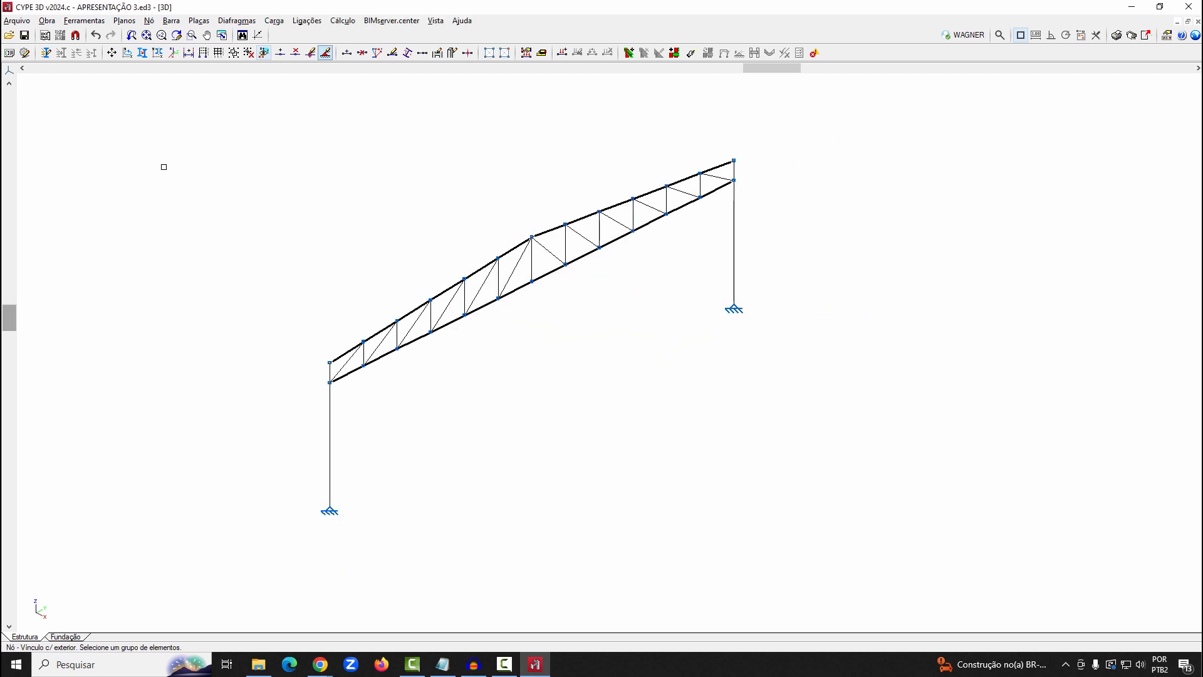
# Generate 4 copies of the portal frame's plane at a spacing of -5 m, without grouping the generated planes
pyautogui.click(84, 21)
pyautogui.moveTo(306, 212)
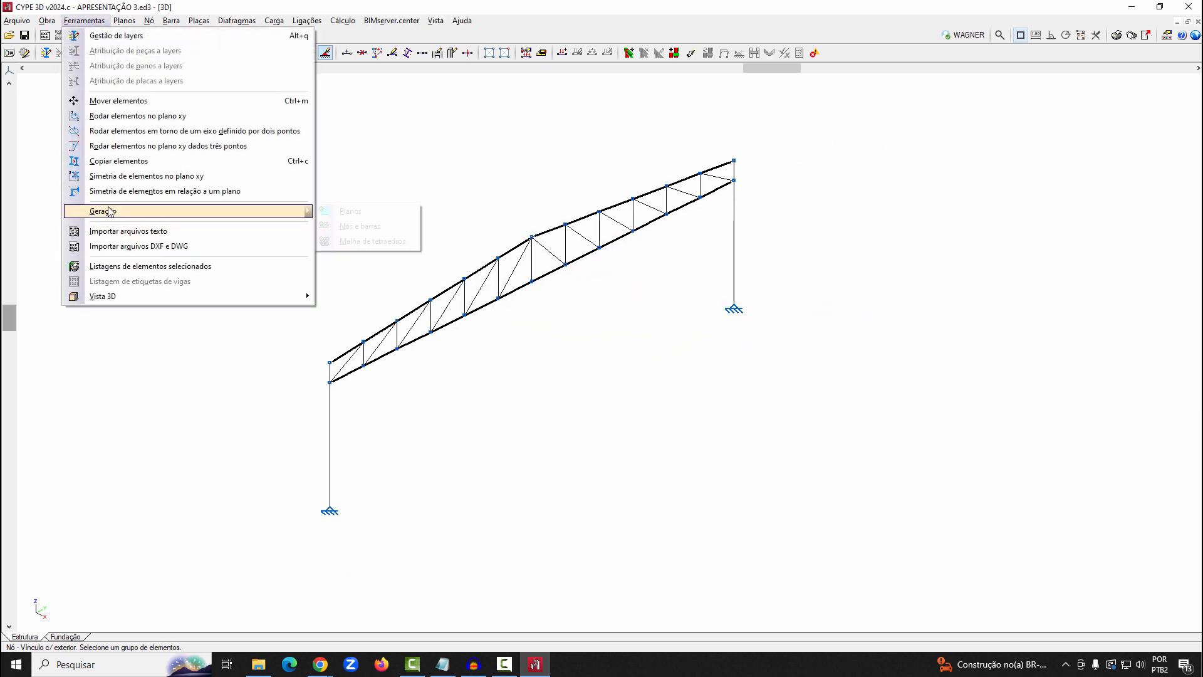
pyautogui.click(328, 213)
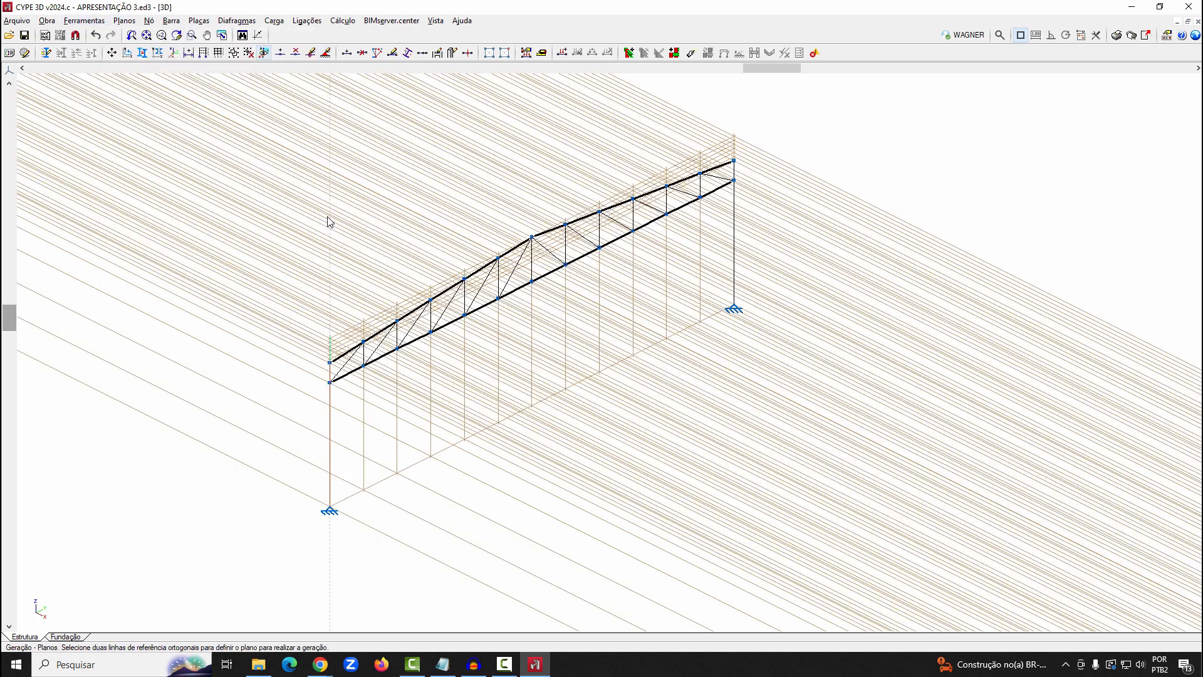
pyautogui.click(387, 482)
pyautogui.click(331, 471)
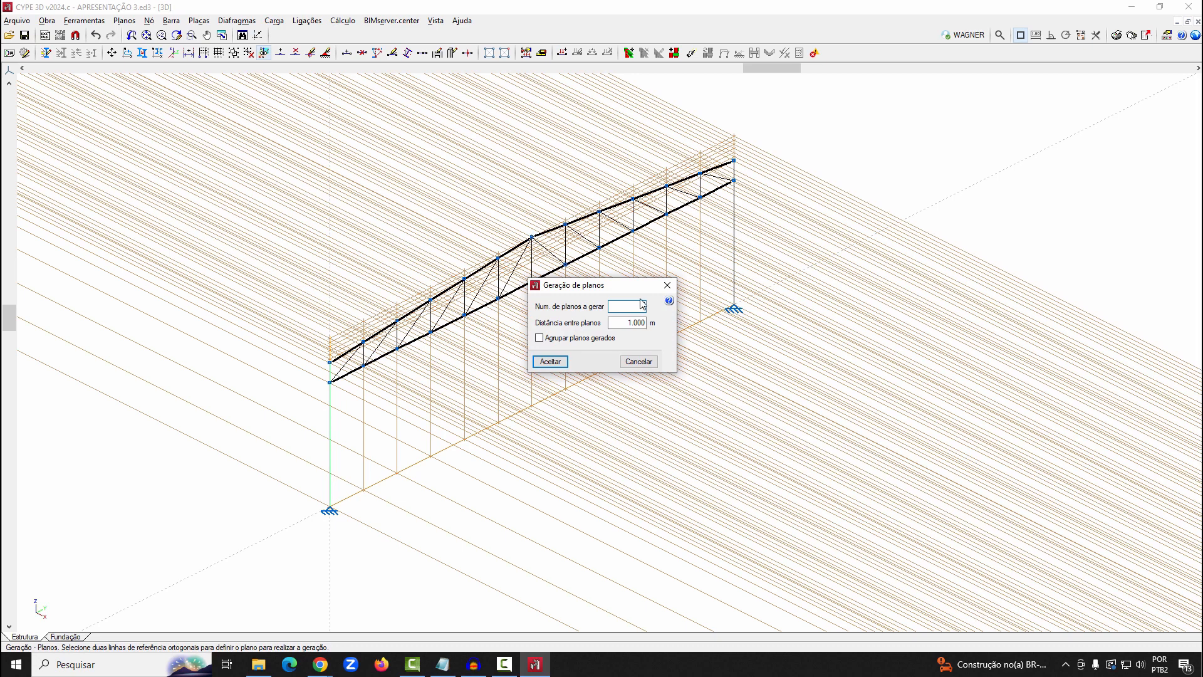
pyautogui.write('4')
pyautogui.press('Tab')
pyautogui.press('BackSpace')
pyautogui.write('-5')
pyautogui.press('Tab')
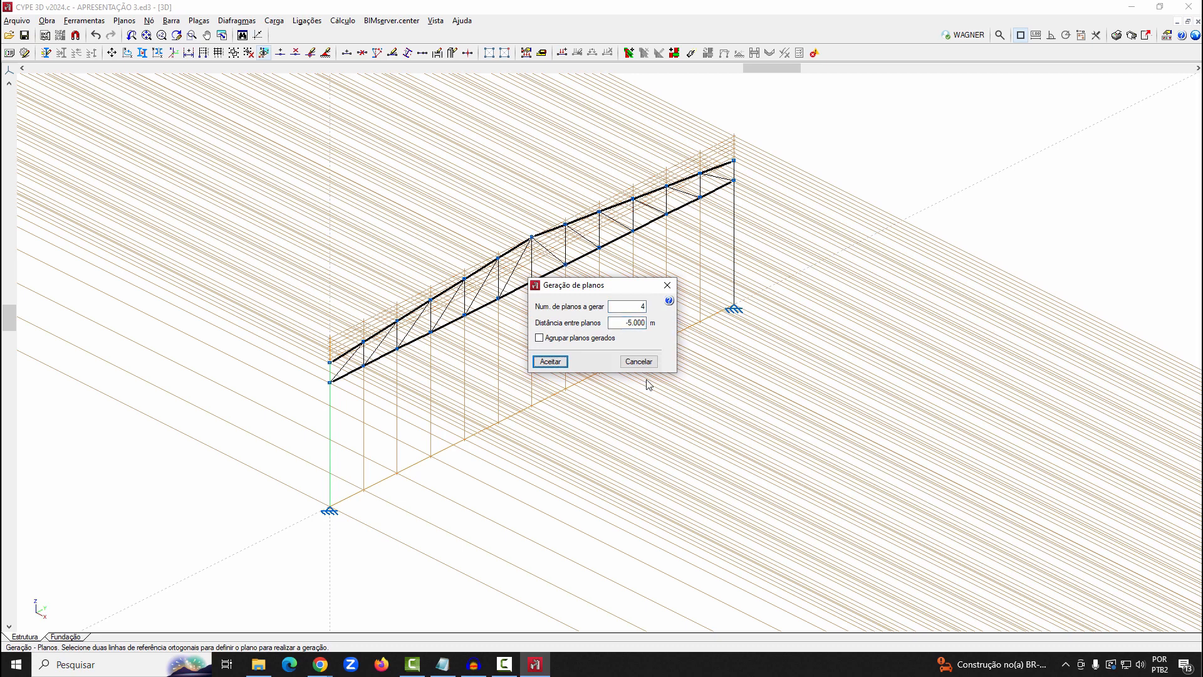
pyautogui.click(549, 361)
pyautogui.scroll(-3, 561, 348)
pyautogui.moveTo(654, 348); pyautogui.dragTo(881, 408, button='middle')
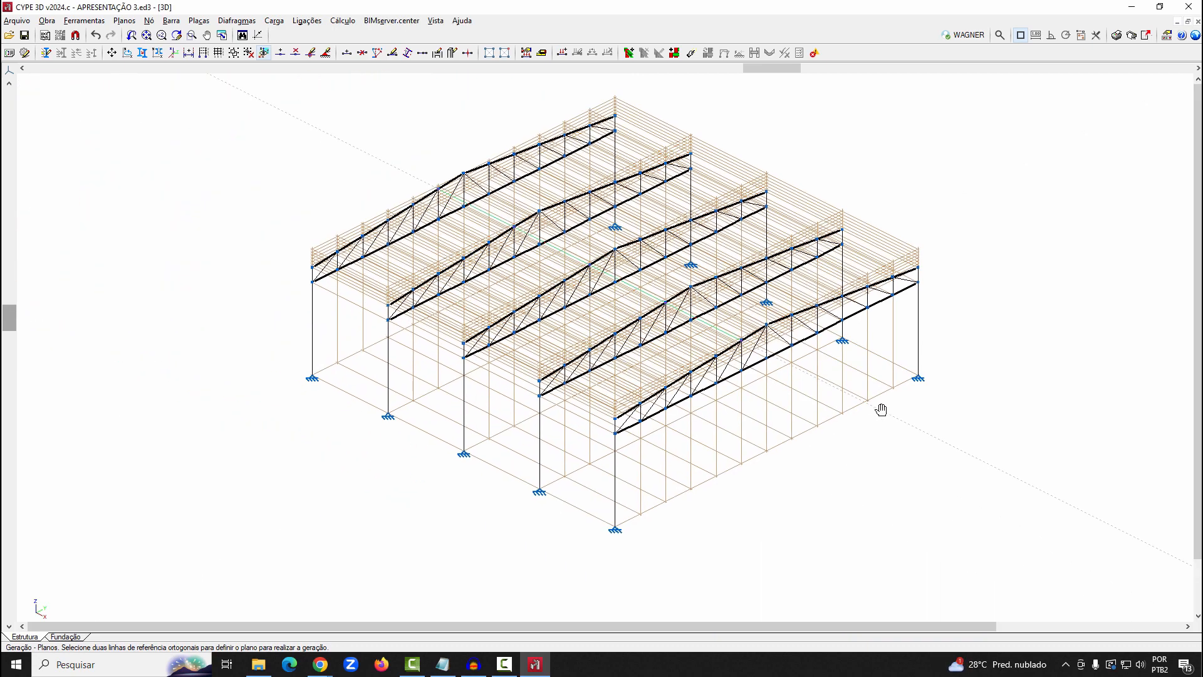
pyautogui.scroll(1, 1035, 229)
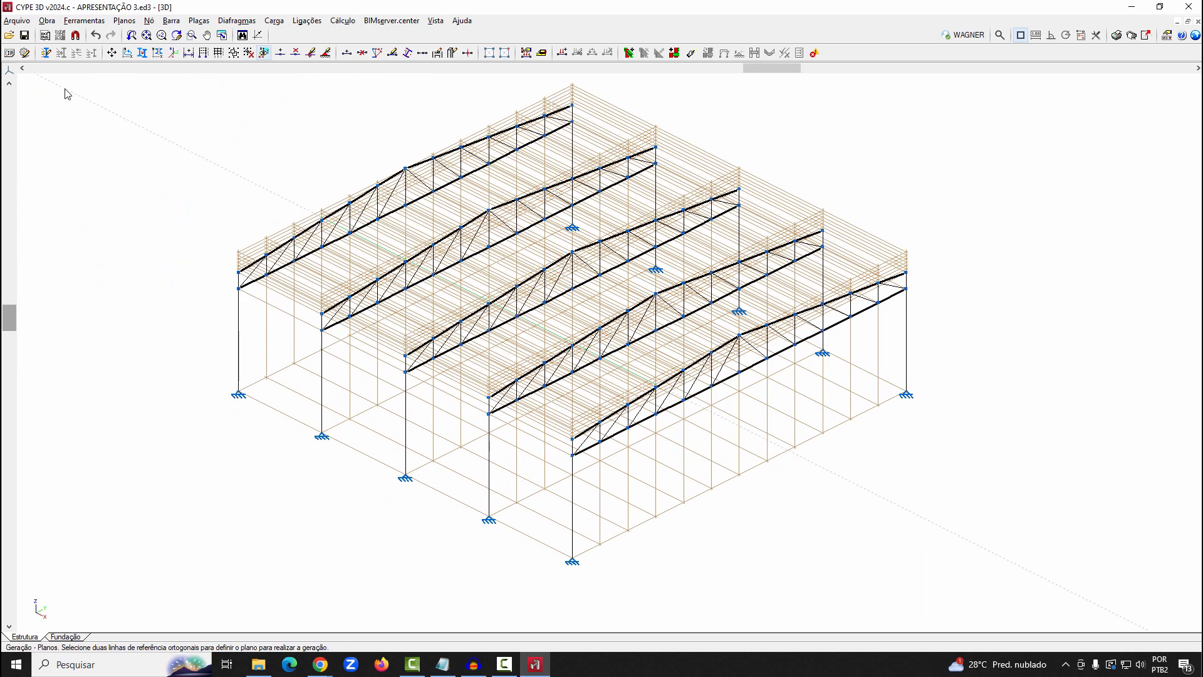
# Create a Vista 2D de um plano from three nodes on the side column row and title it LATERAL ESQUERDA
pyautogui.click(436, 20)
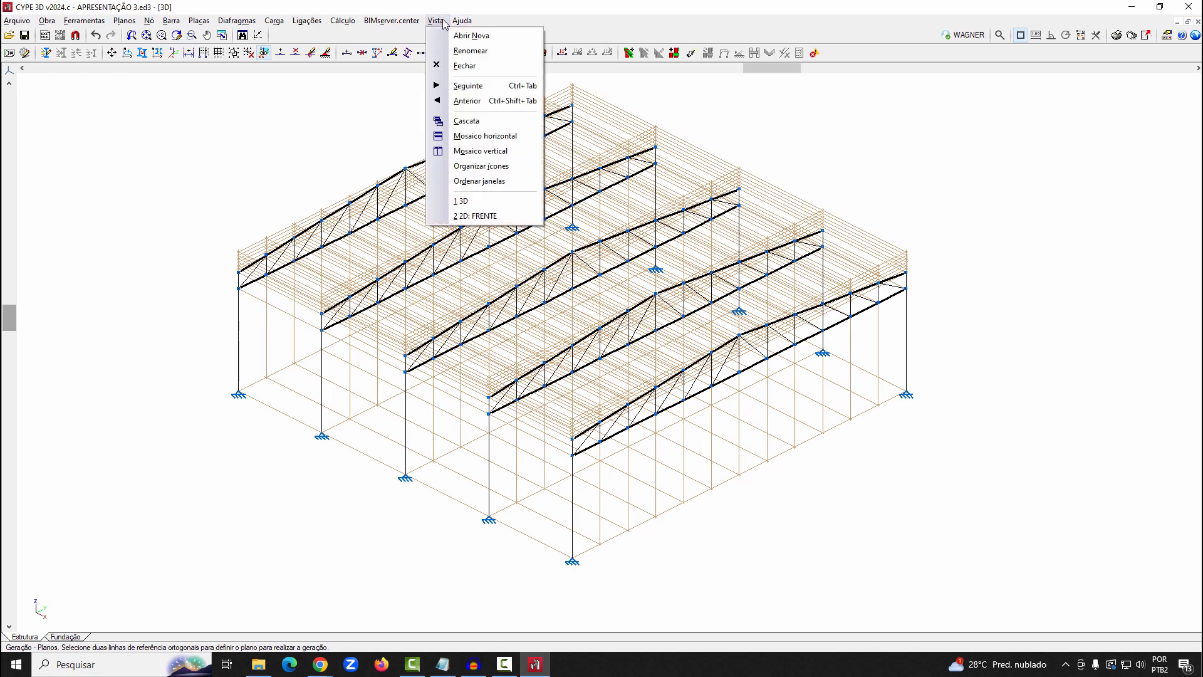
pyautogui.click(471, 35)
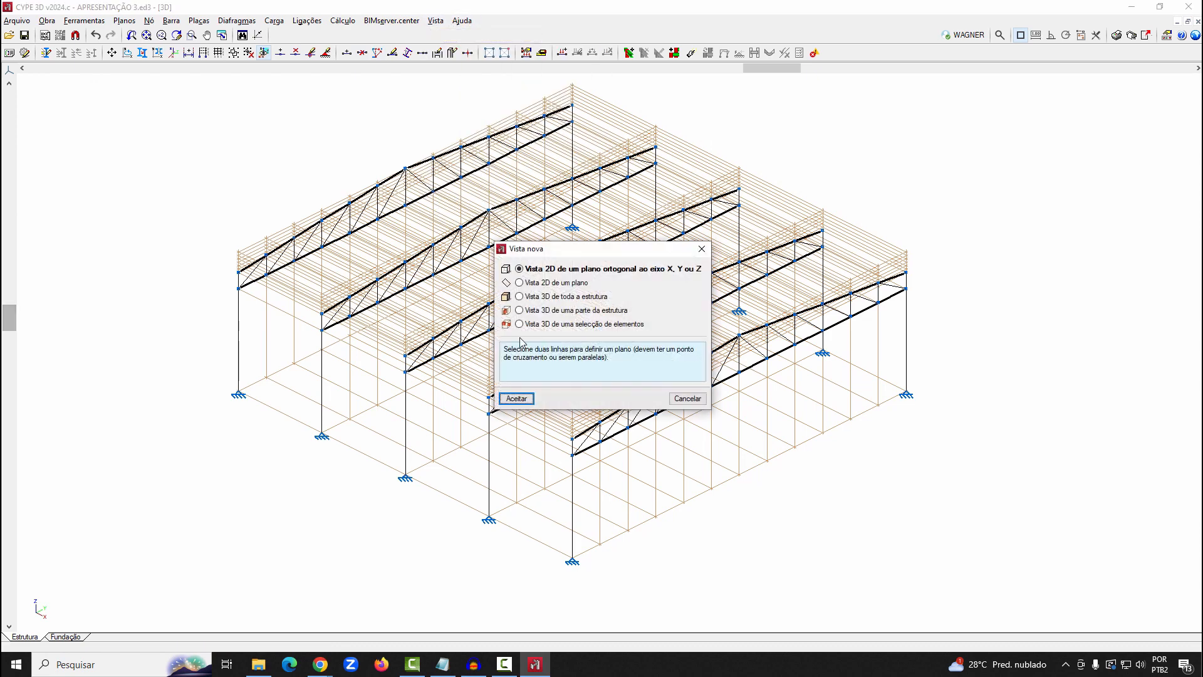
pyautogui.press('Down')
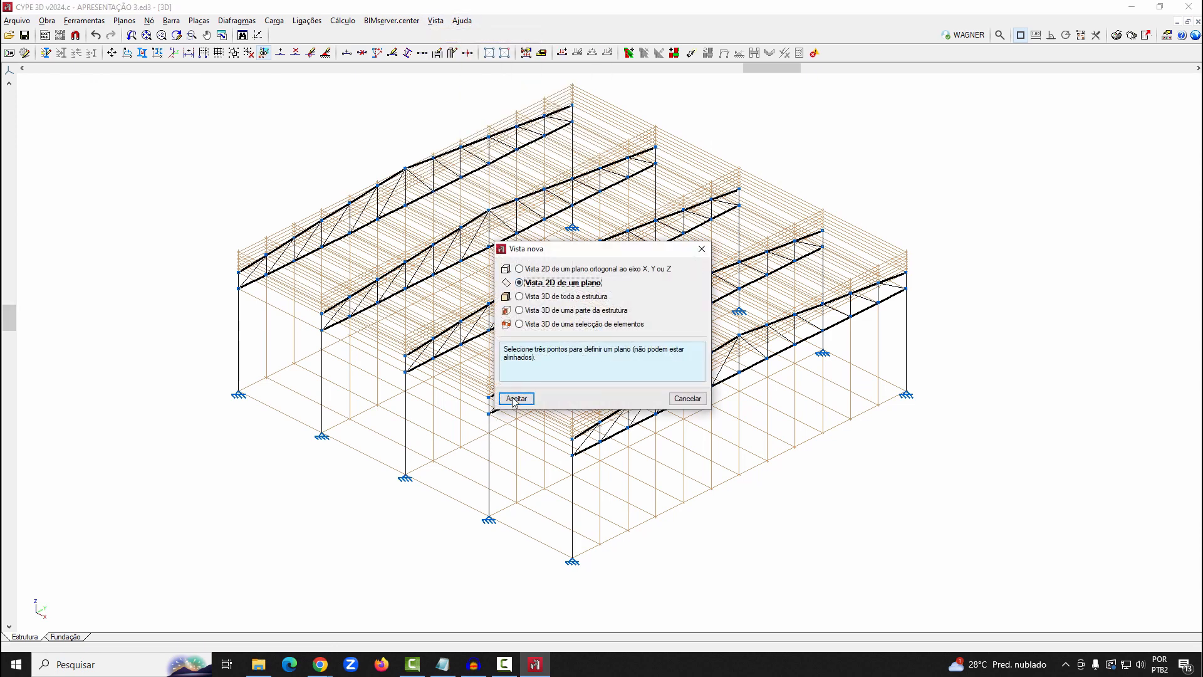
pyautogui.click(515, 399)
pyautogui.scroll(5, 227, 401)
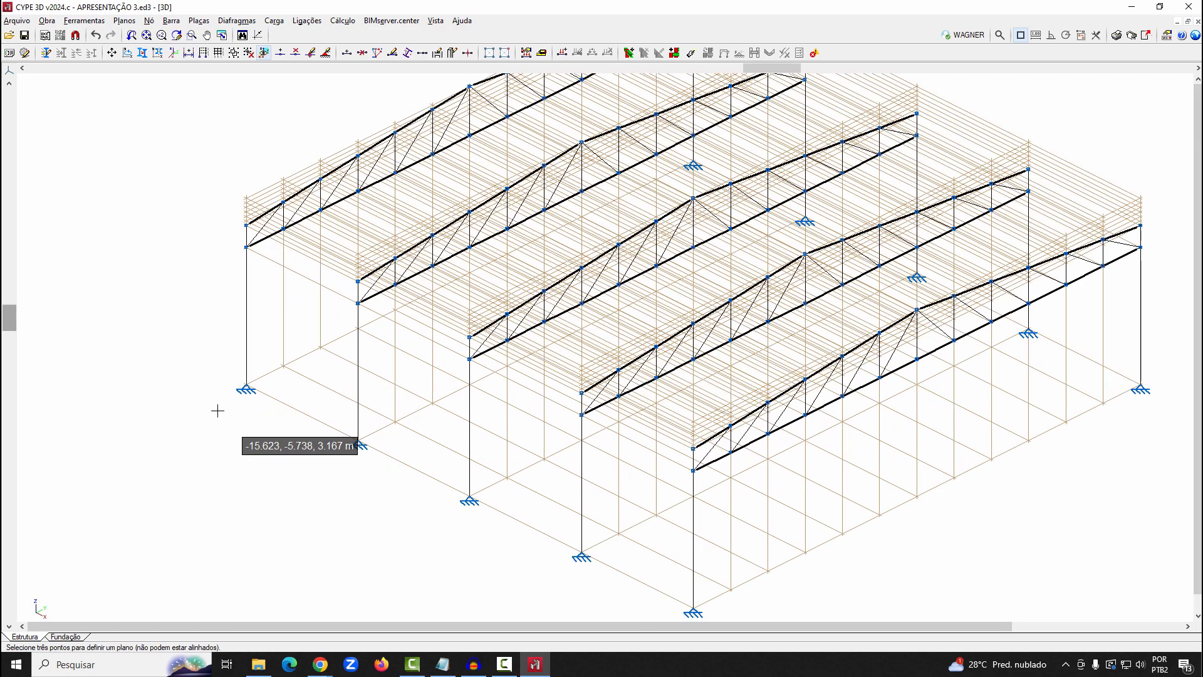
pyautogui.click(254, 382)
pyautogui.click(253, 167)
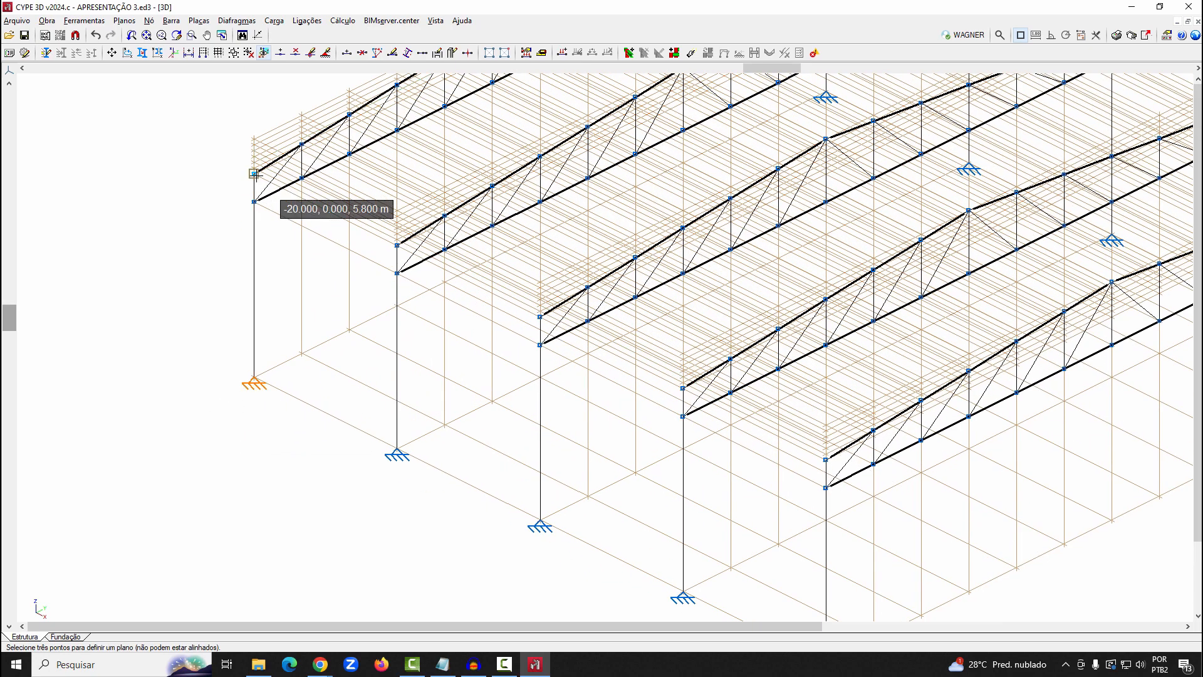
pyautogui.scroll(-2, 134, 196)
pyautogui.scroll(2, 608, 379)
pyautogui.click(608, 379)
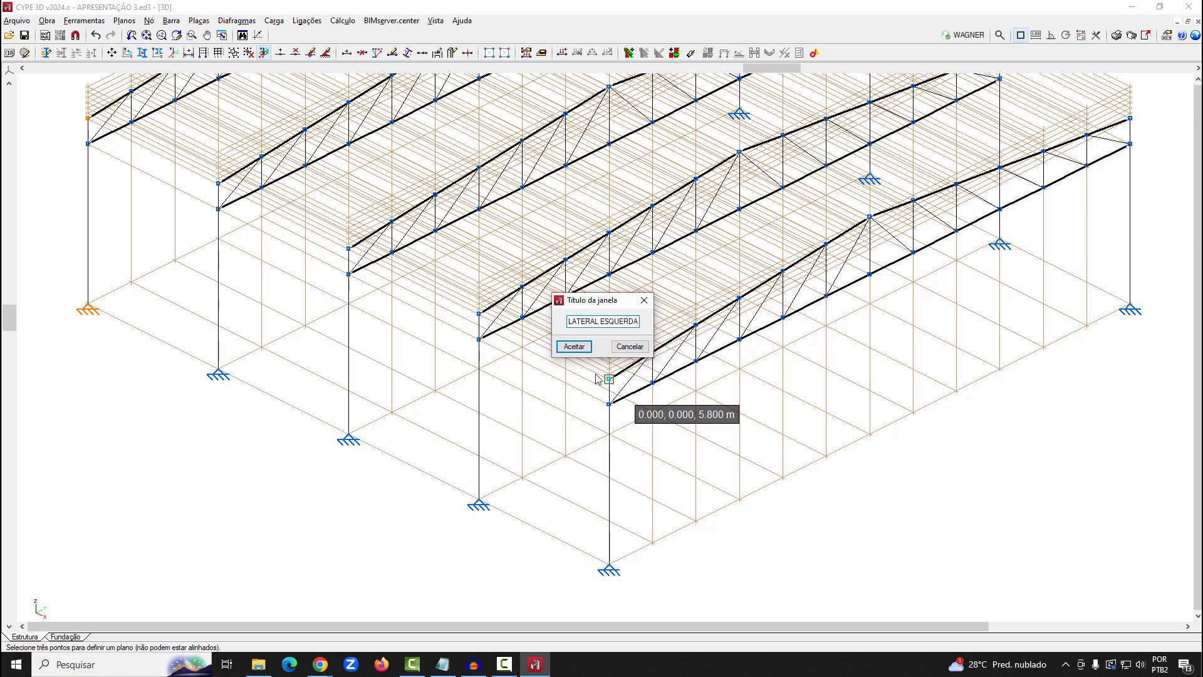
pyautogui.write('LATERAL ESQUERDA')
pyautogui.click(574, 346)
pyautogui.moveTo(569, 339); pyautogui.dragTo(527, 369, button='middle')
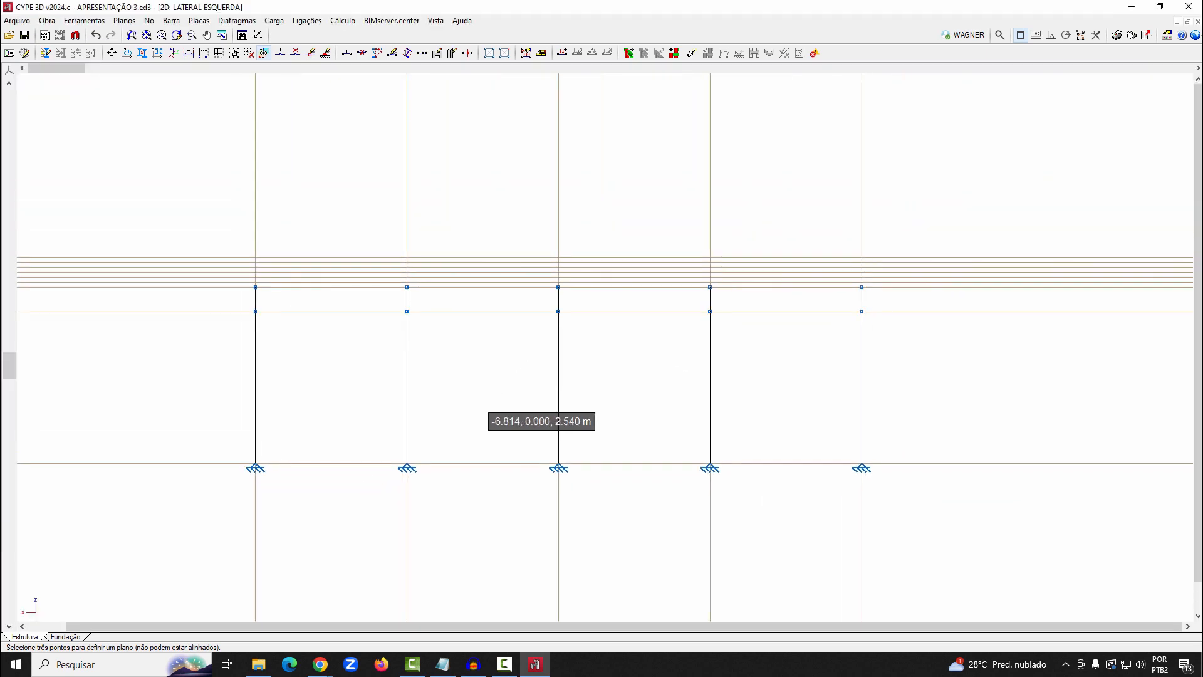
# Draw two longitudinal U100X50X2.00 bars across all five columns, at the upper and lower chord end nodes
pyautogui.click(171, 20)
pyautogui.click(181, 37)
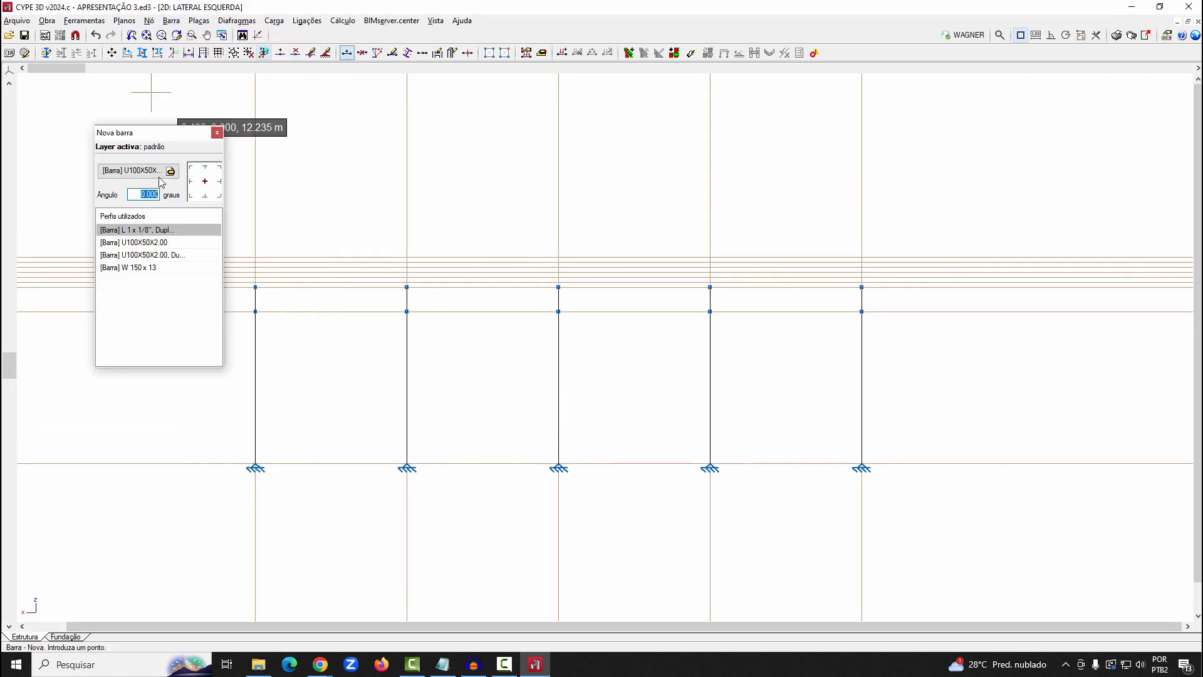
pyautogui.click(175, 243)
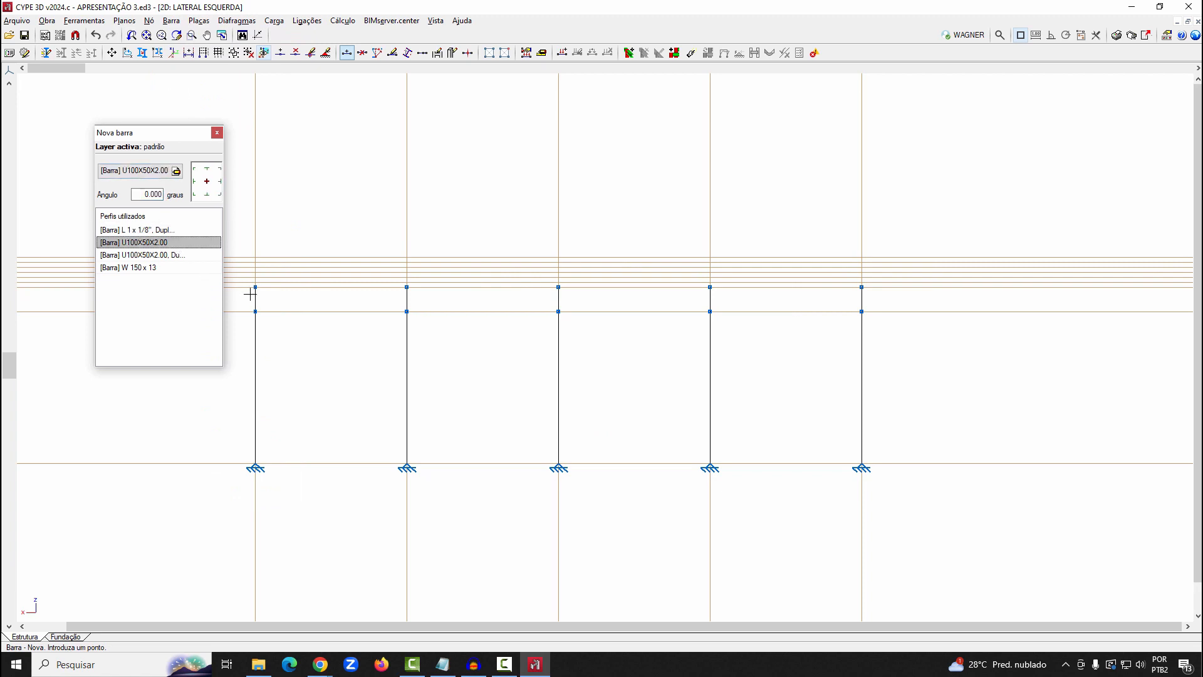
pyautogui.click(255, 287)
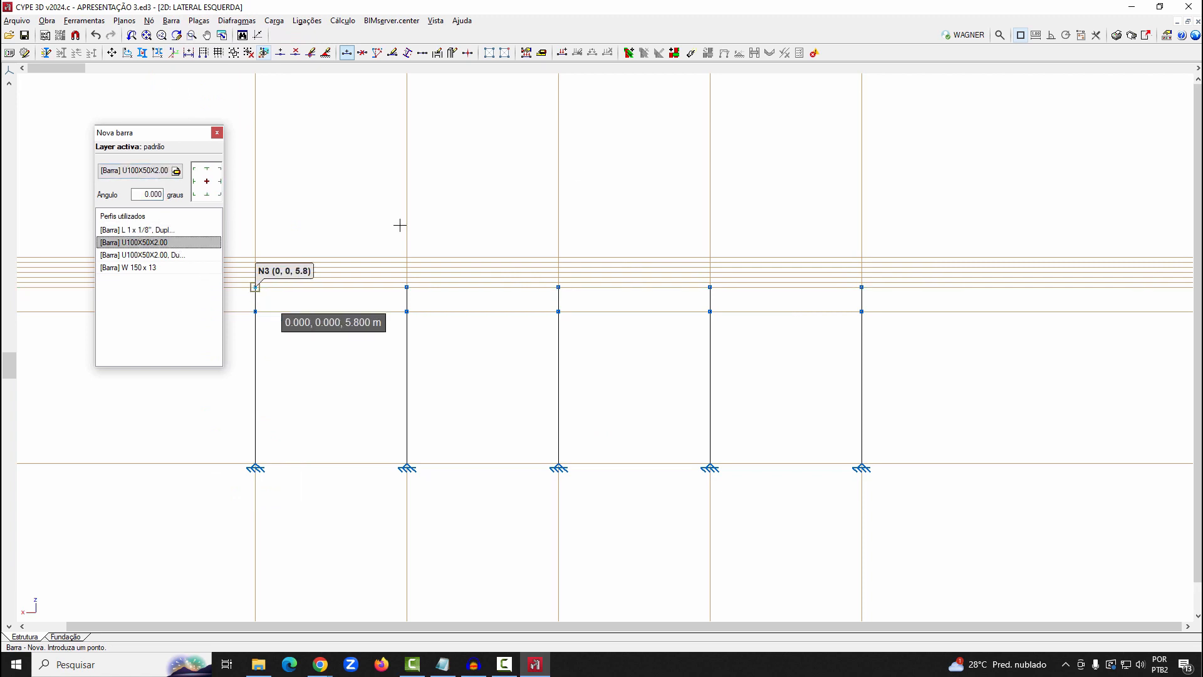
pyautogui.click(862, 287)
pyautogui.click(861, 311)
pyautogui.click(255, 312)
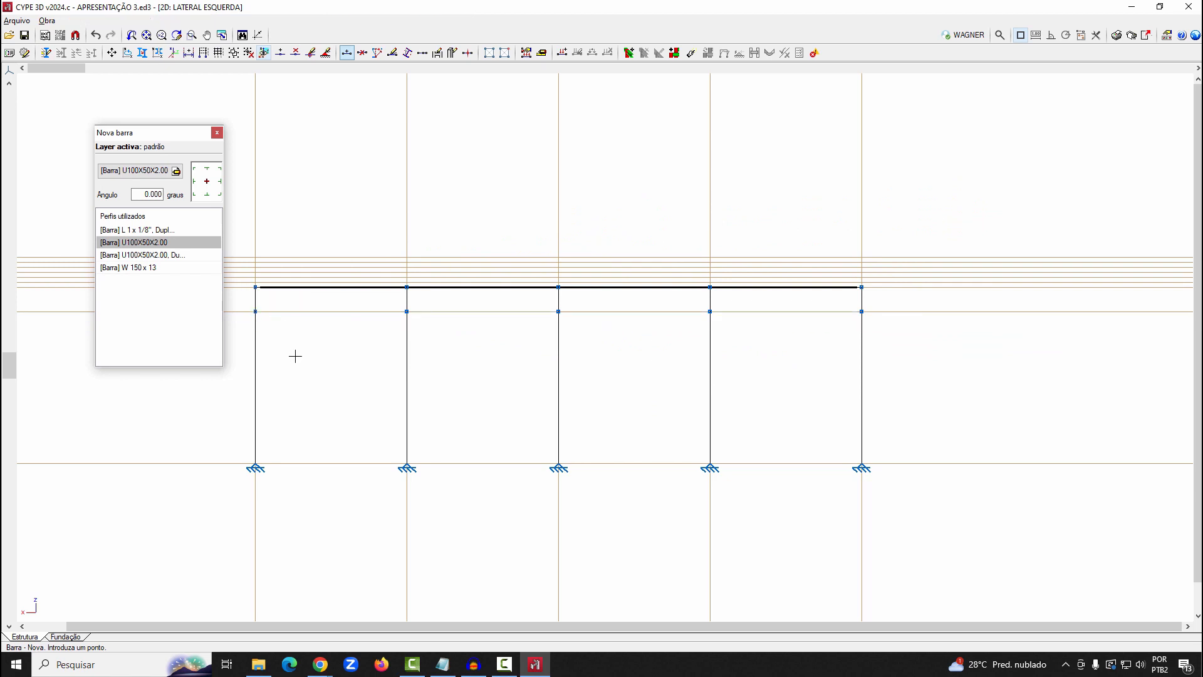
# Rotate the upper longitudinal bar's U profile so that it opens downwards, using Descrever disposição
pyautogui.click(170, 20)
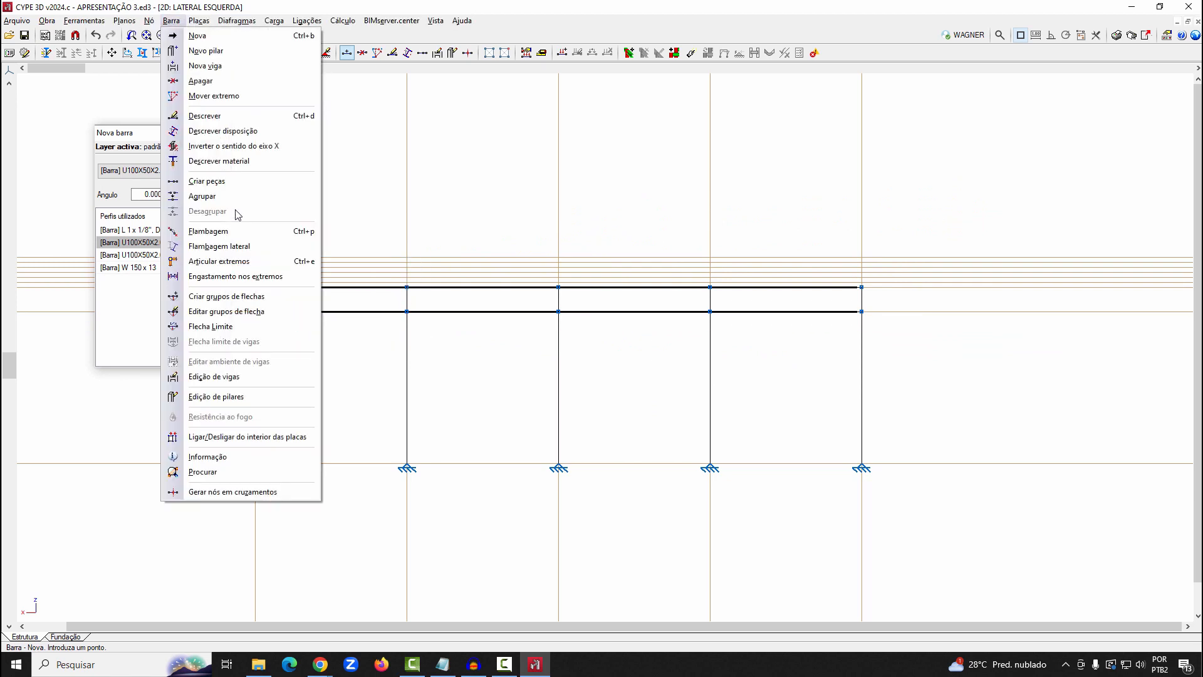
pyautogui.click(219, 131)
pyautogui.click(371, 288)
pyautogui.rightClick(758, 265)
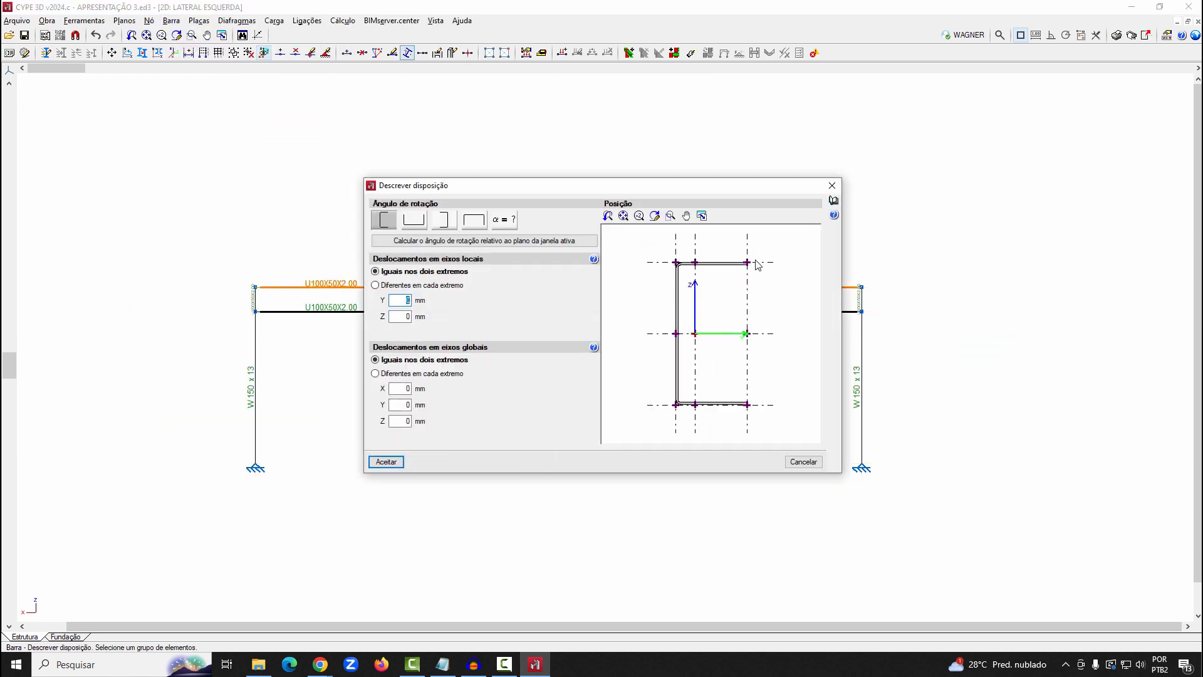
pyautogui.click(473, 223)
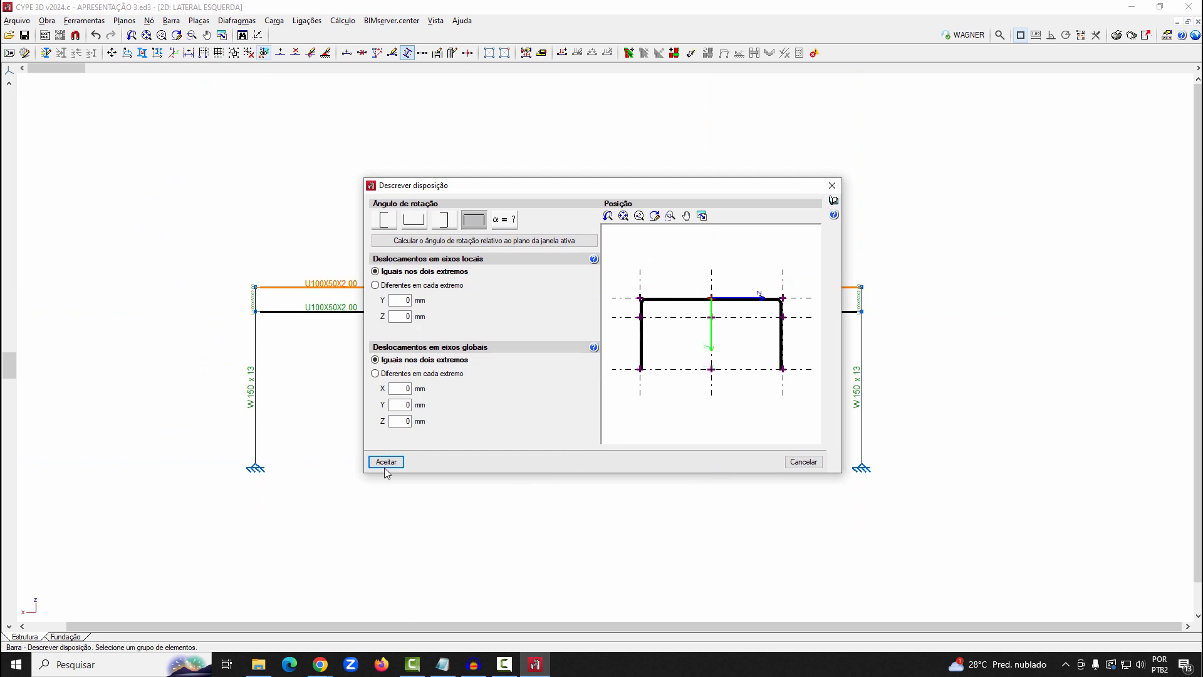
pyautogui.click(385, 467)
# Rotate the lower longitudinal bar's U profile so that it opens upwards
pyautogui.click(340, 311)
pyautogui.rightClick(344, 352)
pyautogui.click(384, 219)
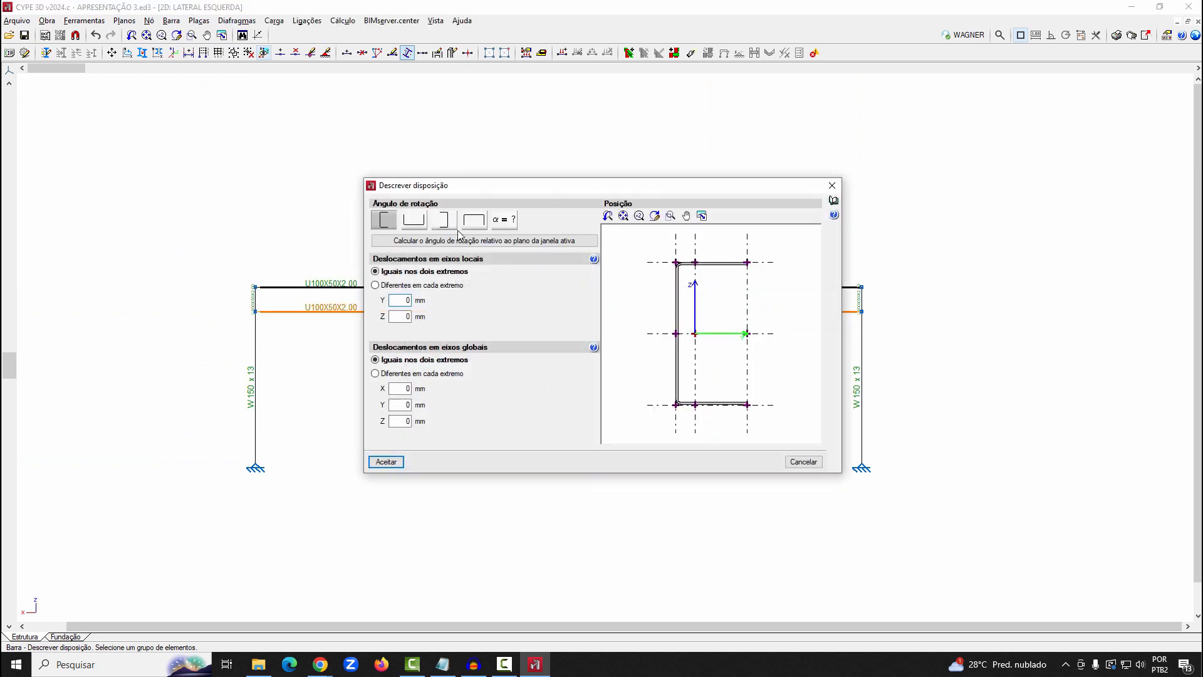
pyautogui.click(431, 243)
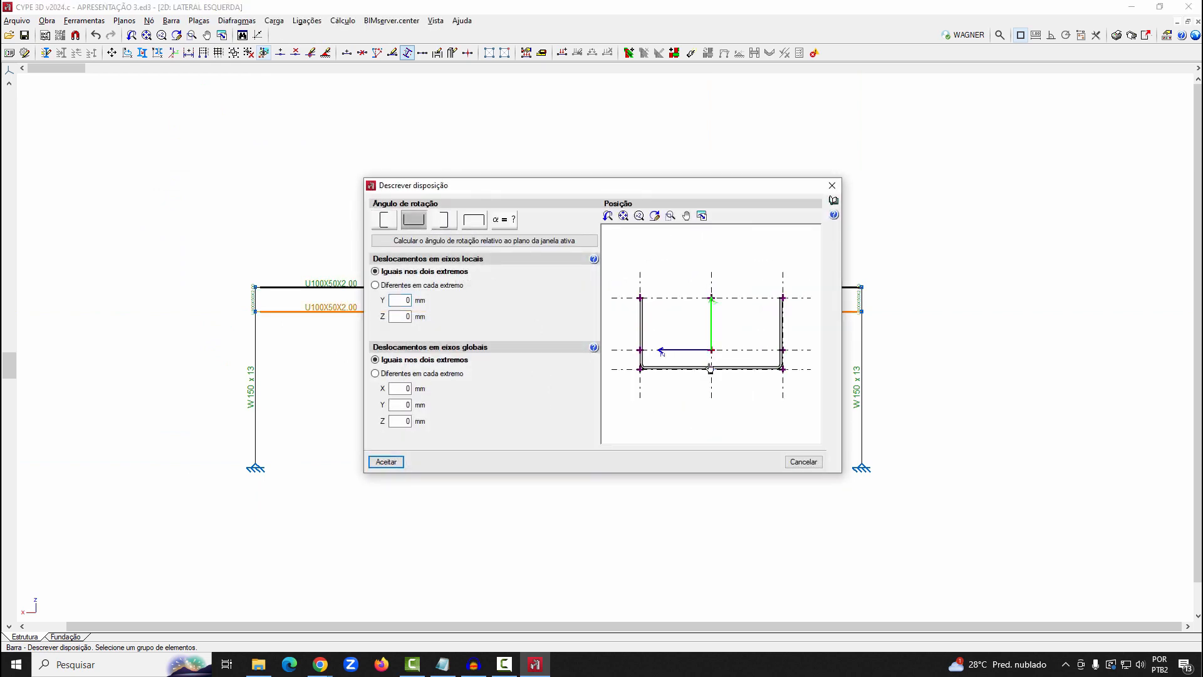
pyautogui.click(386, 462)
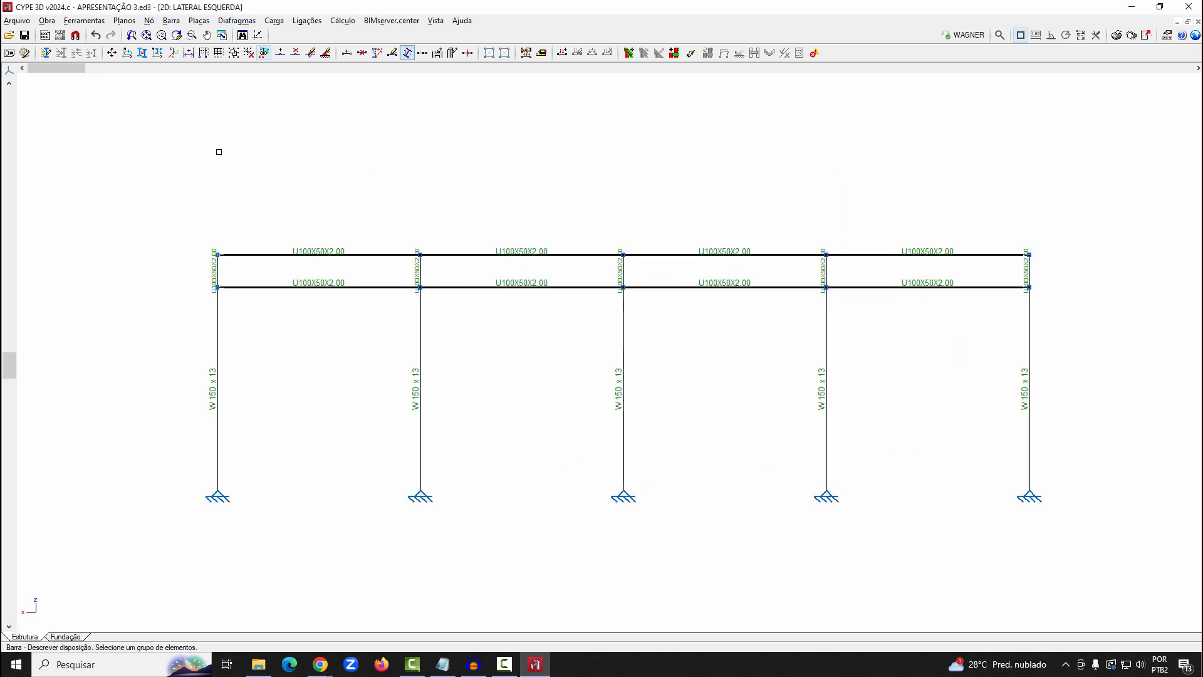
# Generate nodes along the upper and lower longitudinal bars, dividing each one into 16 segments
pyautogui.click(82, 22)
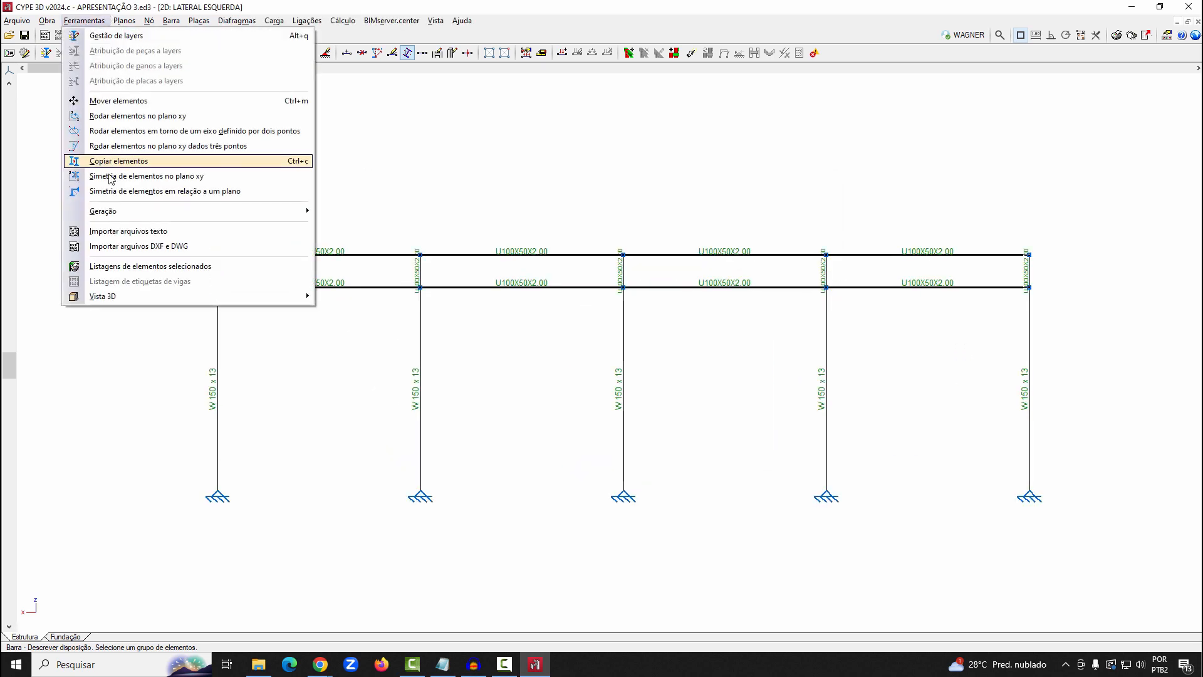
pyautogui.click(362, 227)
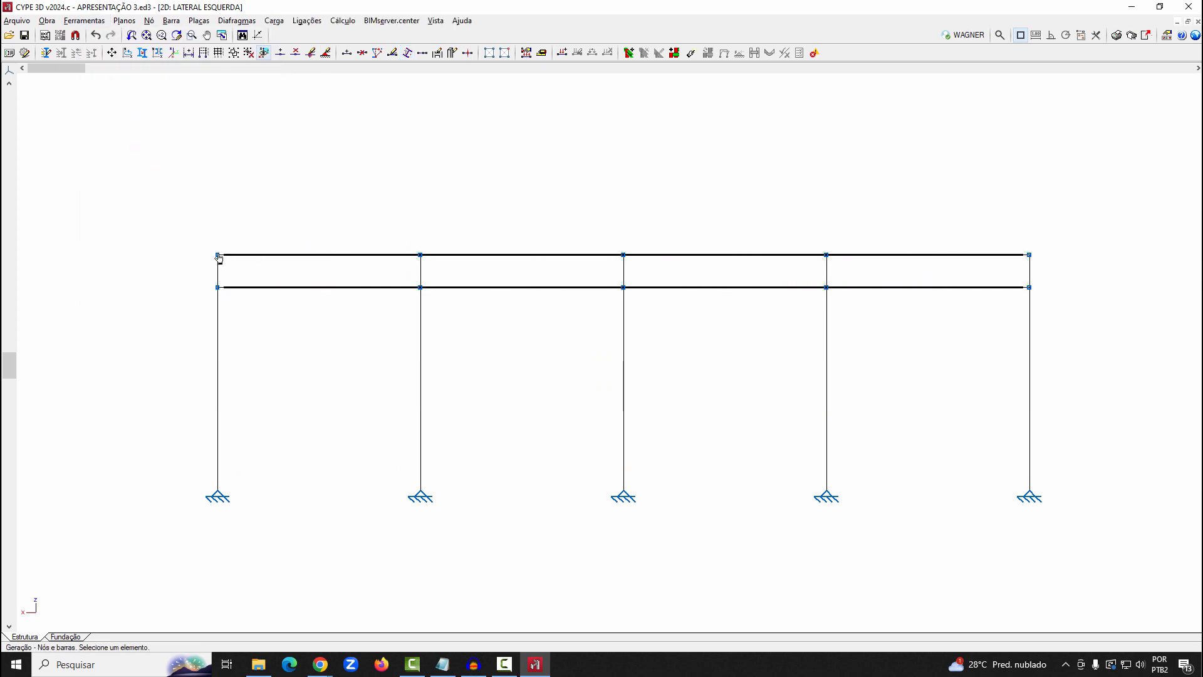
pyautogui.rightClick(925, 197)
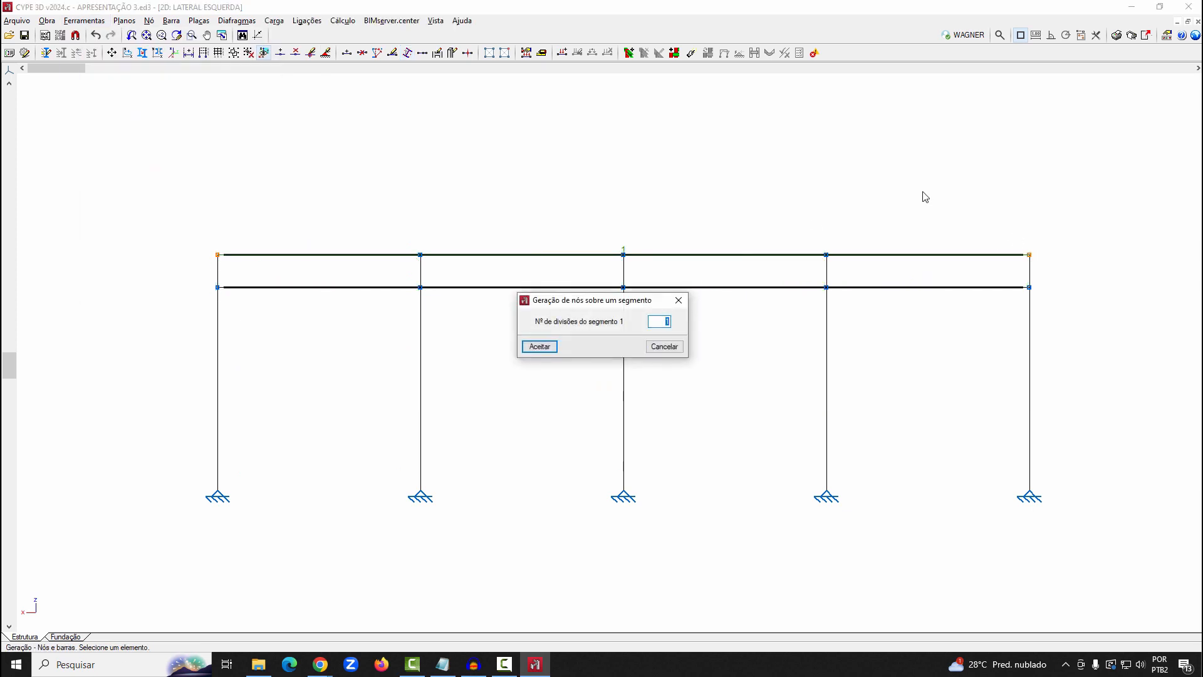
pyautogui.click(546, 347)
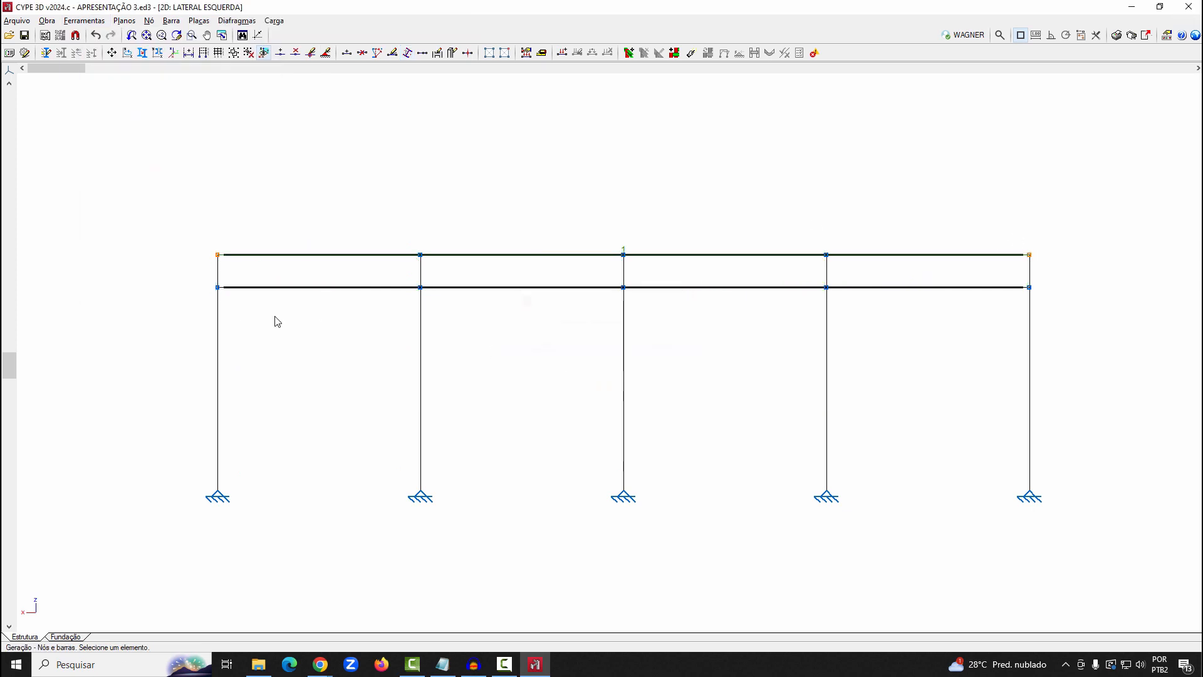
pyautogui.click(1029, 289)
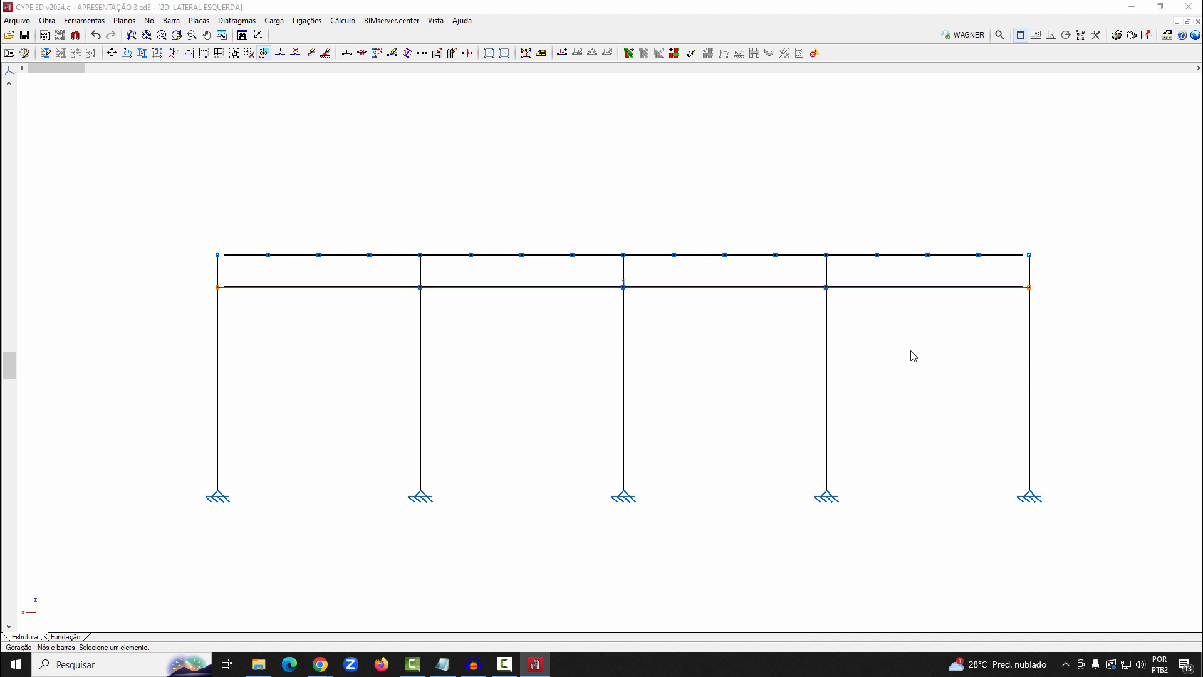
pyautogui.rightClick(913, 356)
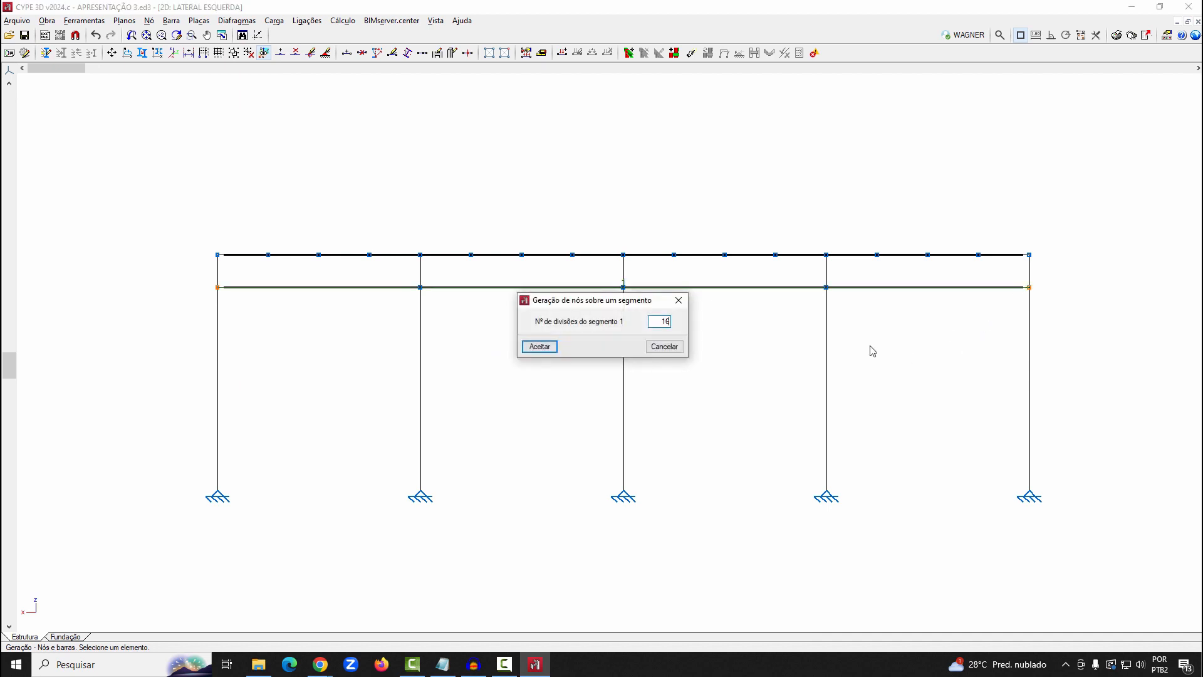
pyautogui.click(543, 349)
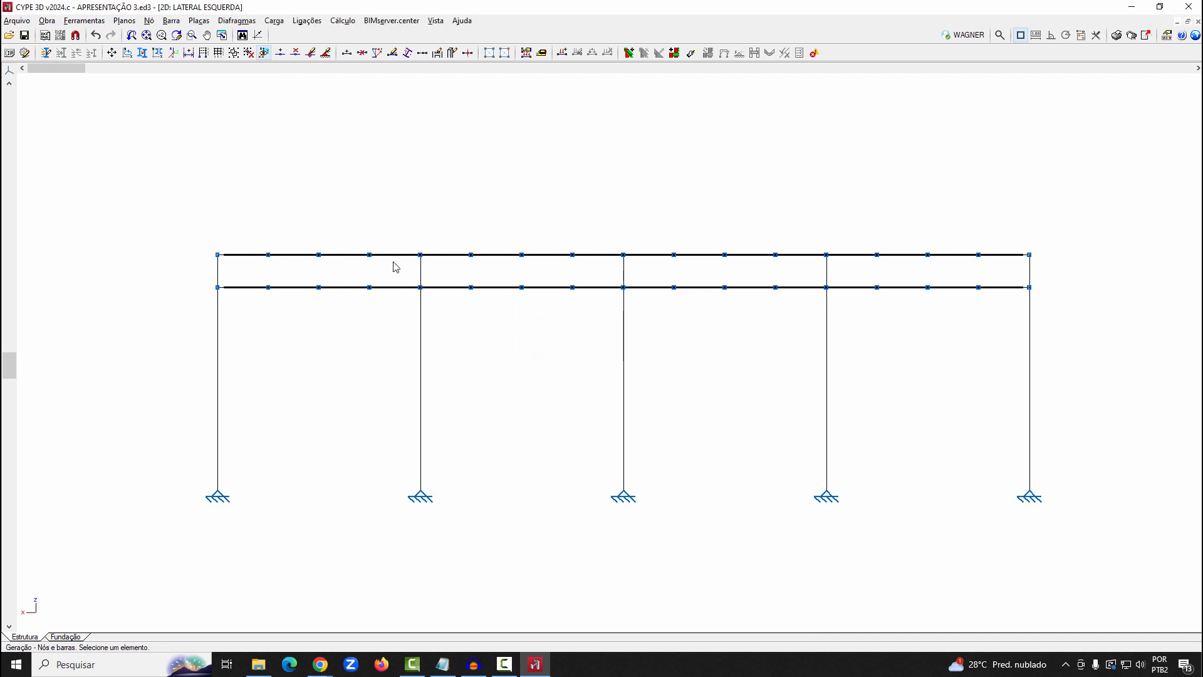
# Draw U100X50X2.00 verticals and diagonals between the chords in the first bay, with diagonals rising towards the second column
pyautogui.click(172, 21)
pyautogui.click(188, 35)
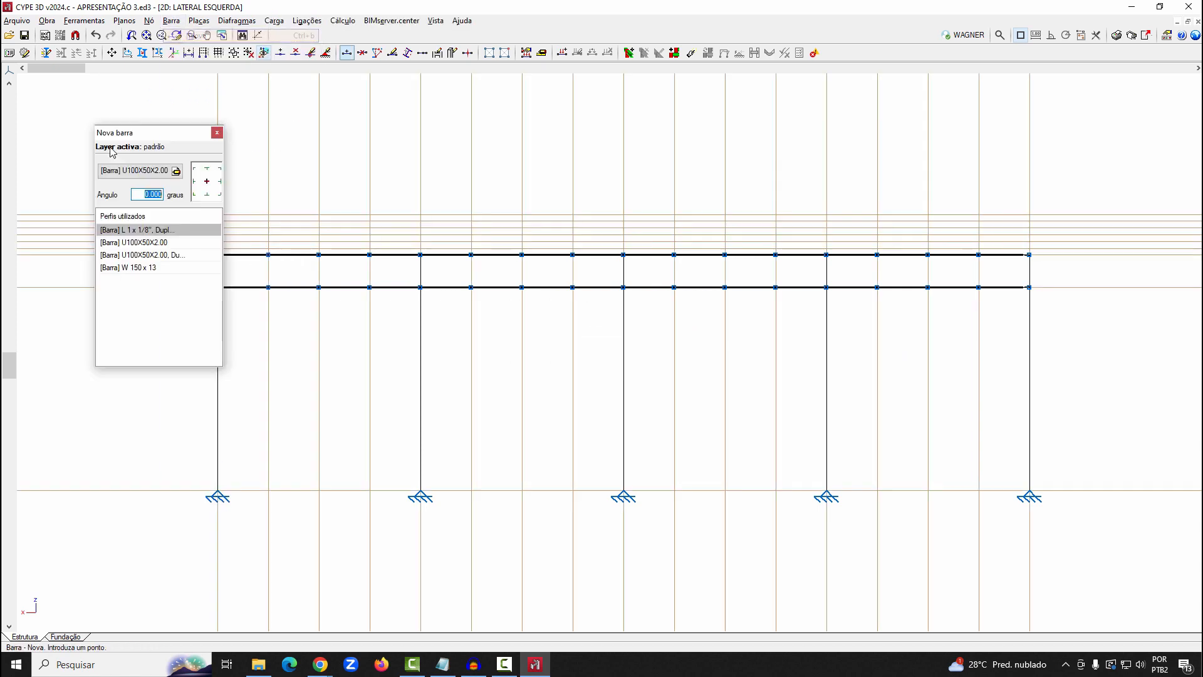
pyautogui.click(132, 231)
pyautogui.scroll(-2, 708, 475)
pyautogui.scroll(5, 379, 372)
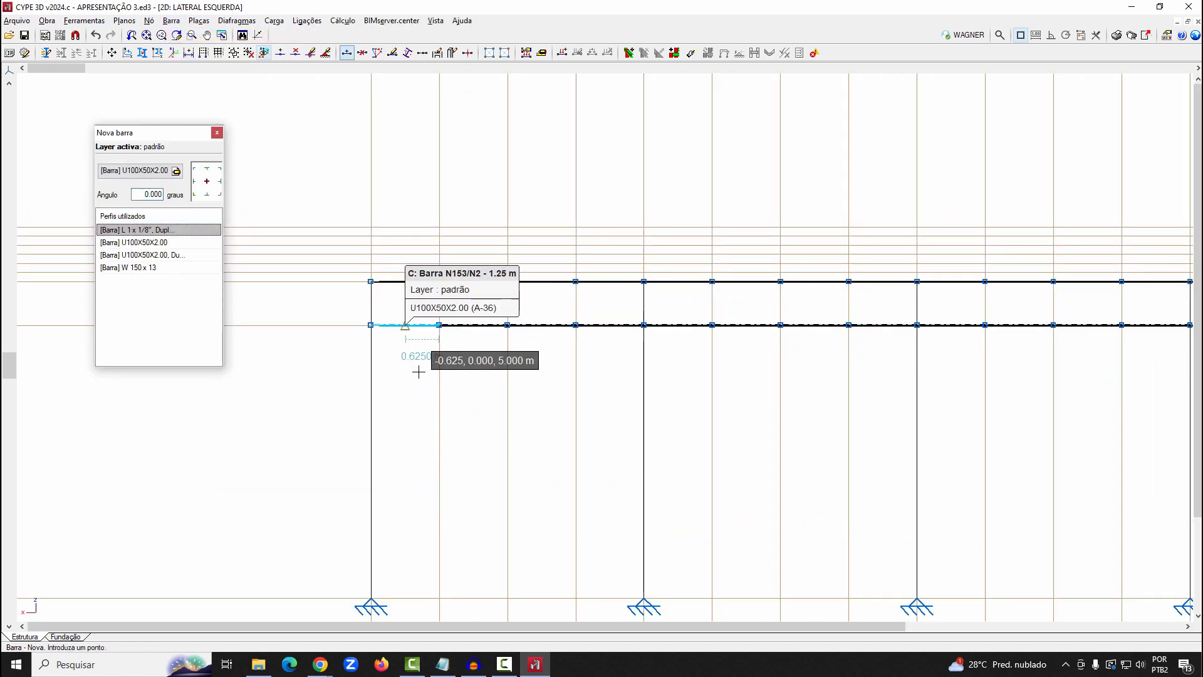
pyautogui.click(357, 311)
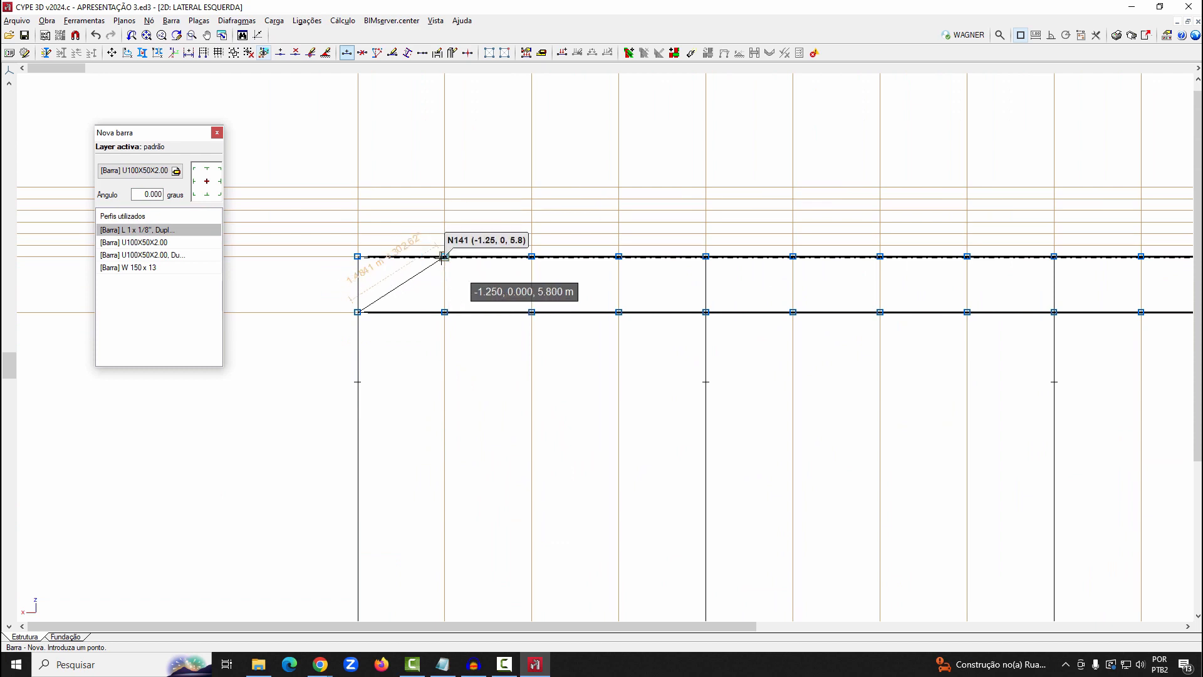
pyautogui.click(444, 255)
pyautogui.click(445, 312)
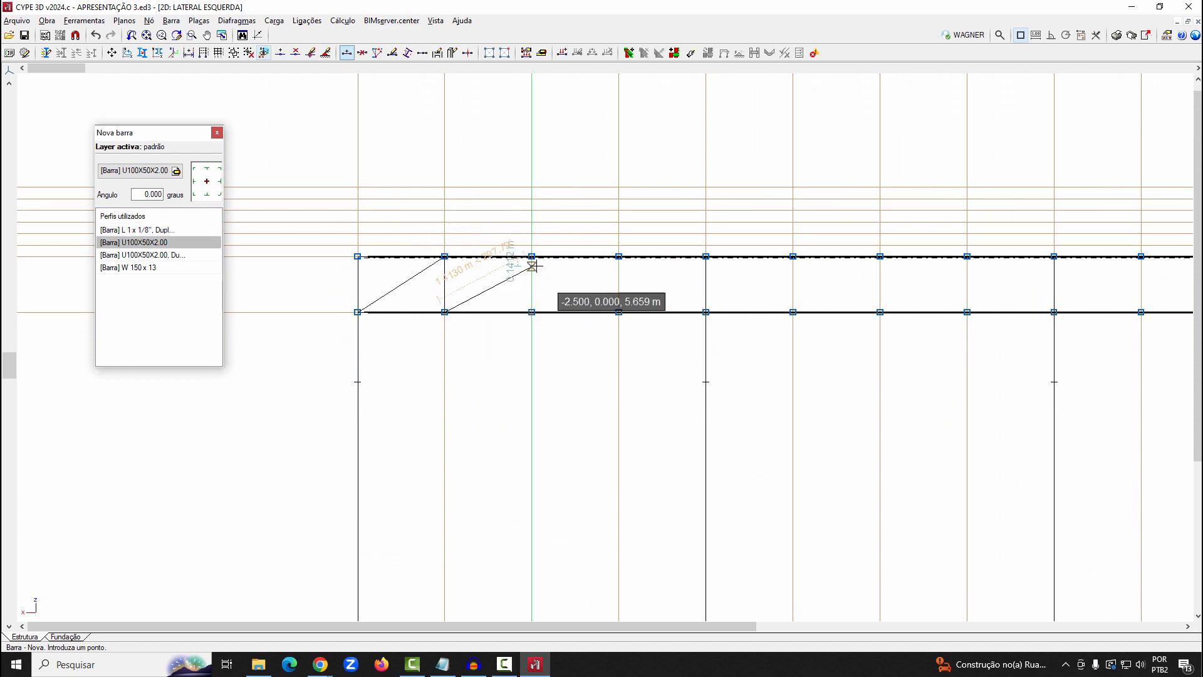
pyautogui.click(532, 256)
pyautogui.click(531, 311)
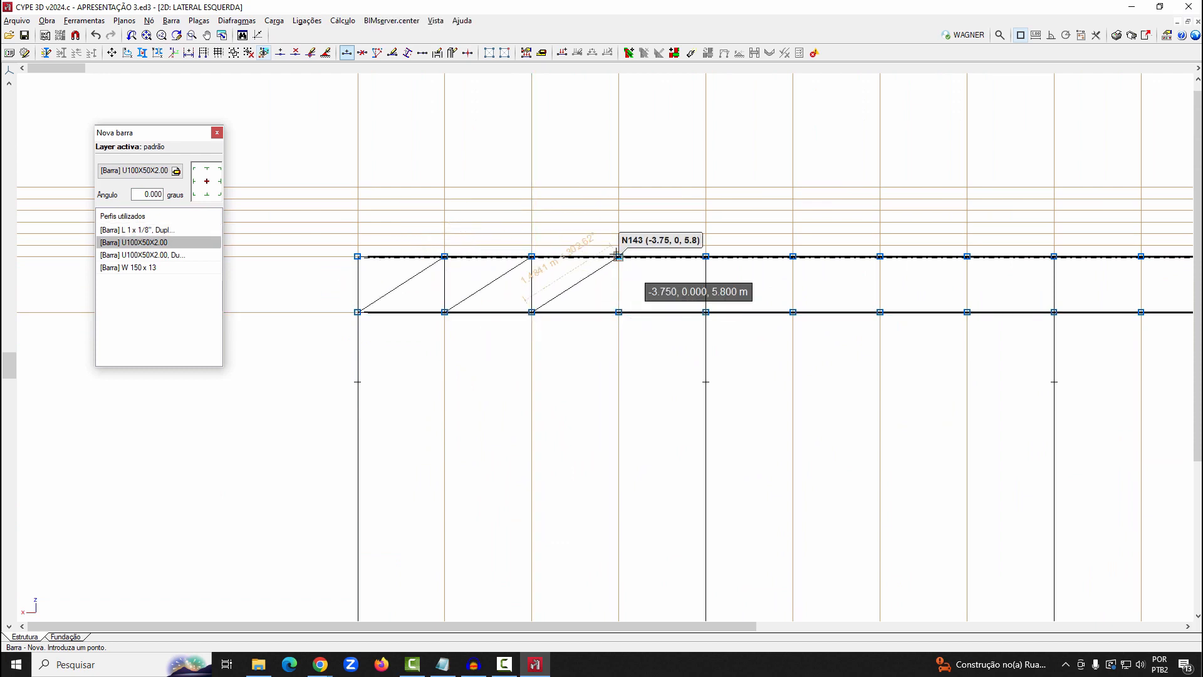
pyautogui.click(619, 255)
pyautogui.click(619, 312)
pyautogui.click(705, 256)
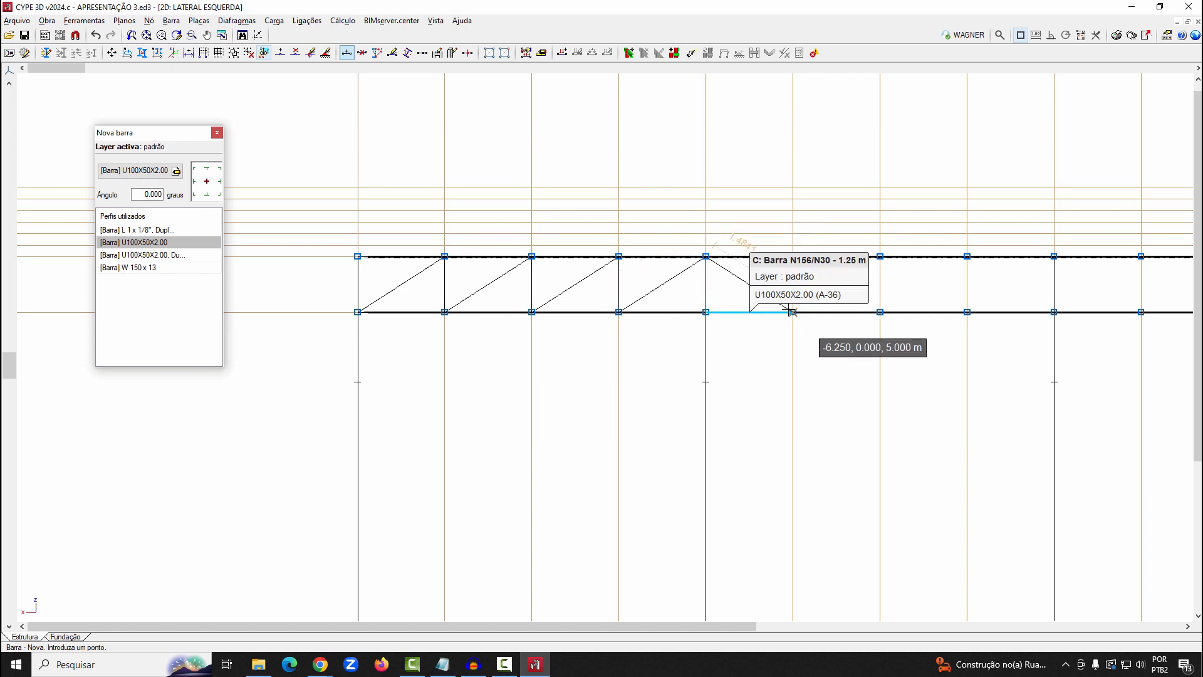
# Draw the second bay's verticals and diagonals between the chords, with diagonals descending towards the third column
pyautogui.click(793, 311)
pyautogui.click(793, 256)
pyautogui.click(880, 311)
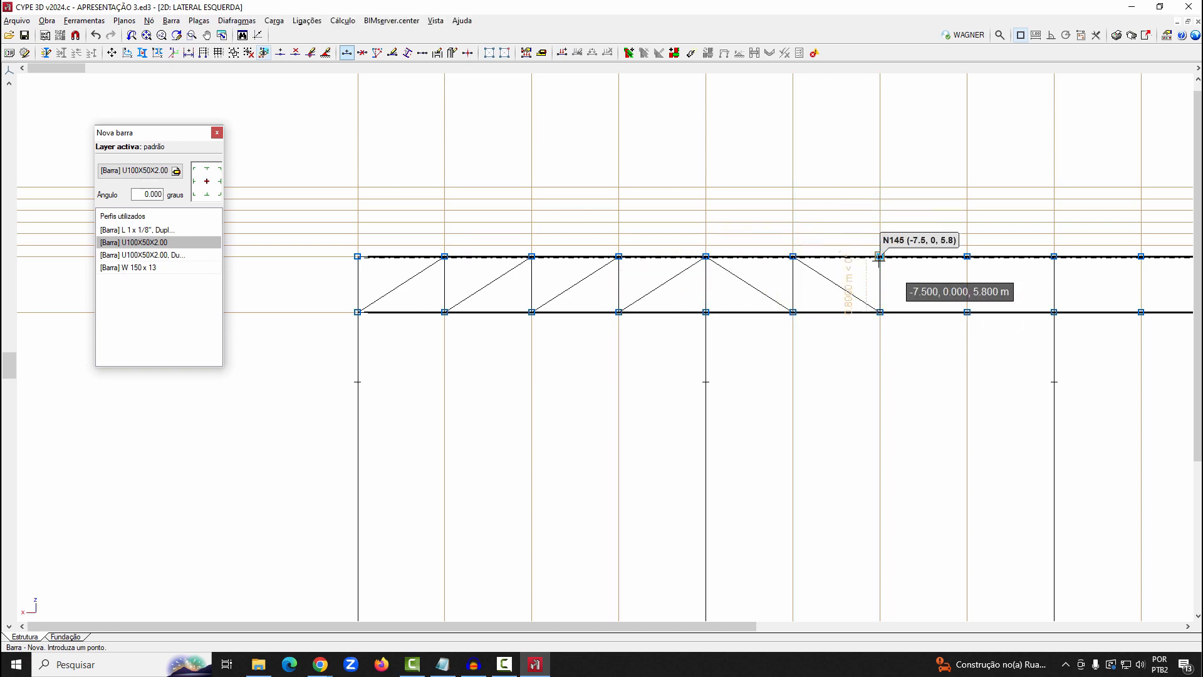
pyautogui.click(880, 255)
pyautogui.click(967, 311)
pyautogui.click(967, 256)
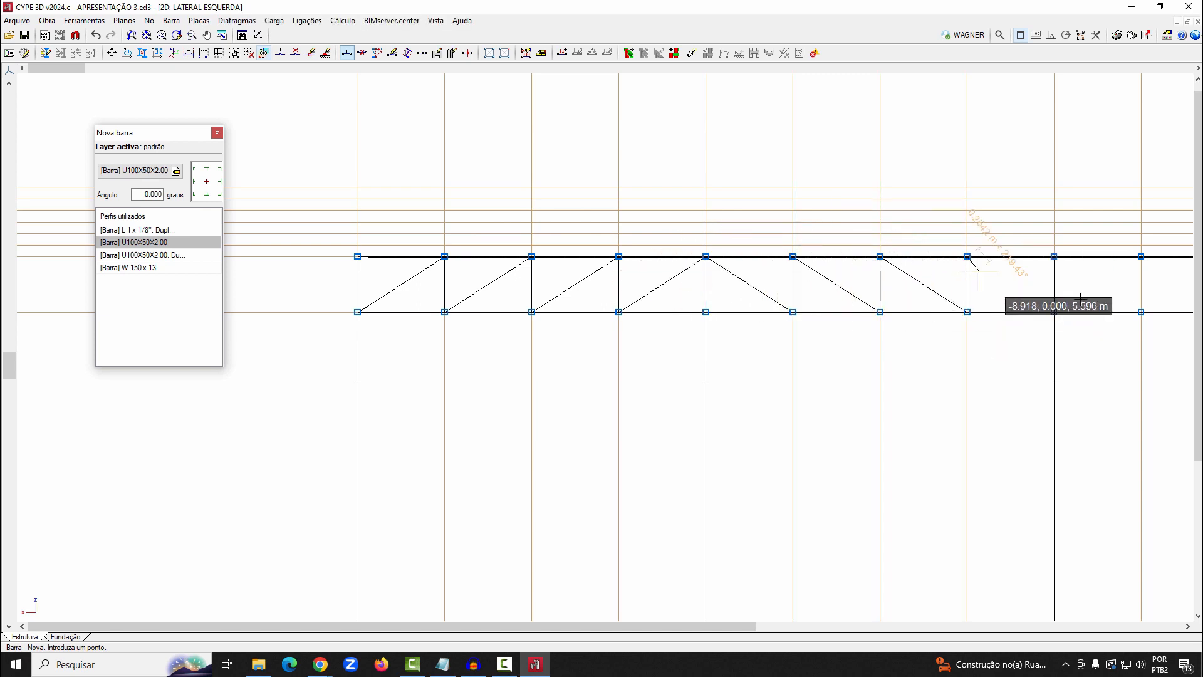
pyautogui.click(1054, 312)
# Draw the third bay's verticals and diagonals between the chords, with diagonals rising towards the fourth column
pyautogui.scroll(-2, 520, 401)
pyautogui.scroll(-1, 502, 402)
pyautogui.scroll(2, 679, 394)
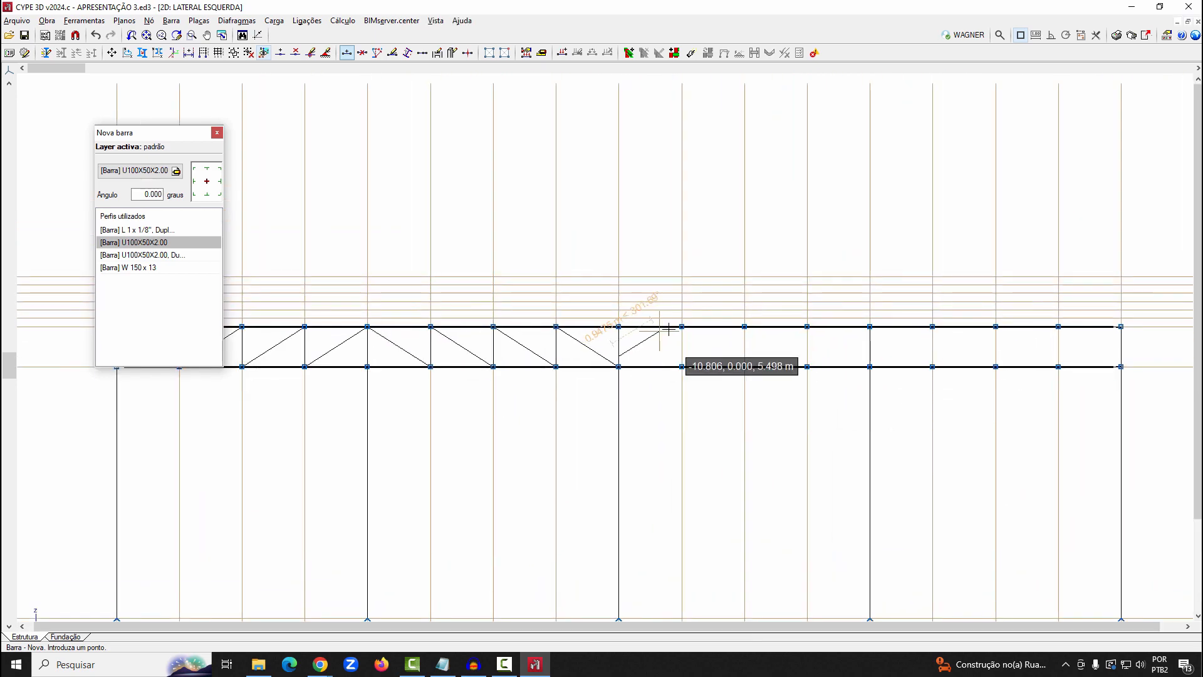
pyautogui.scroll(3, 646, 354)
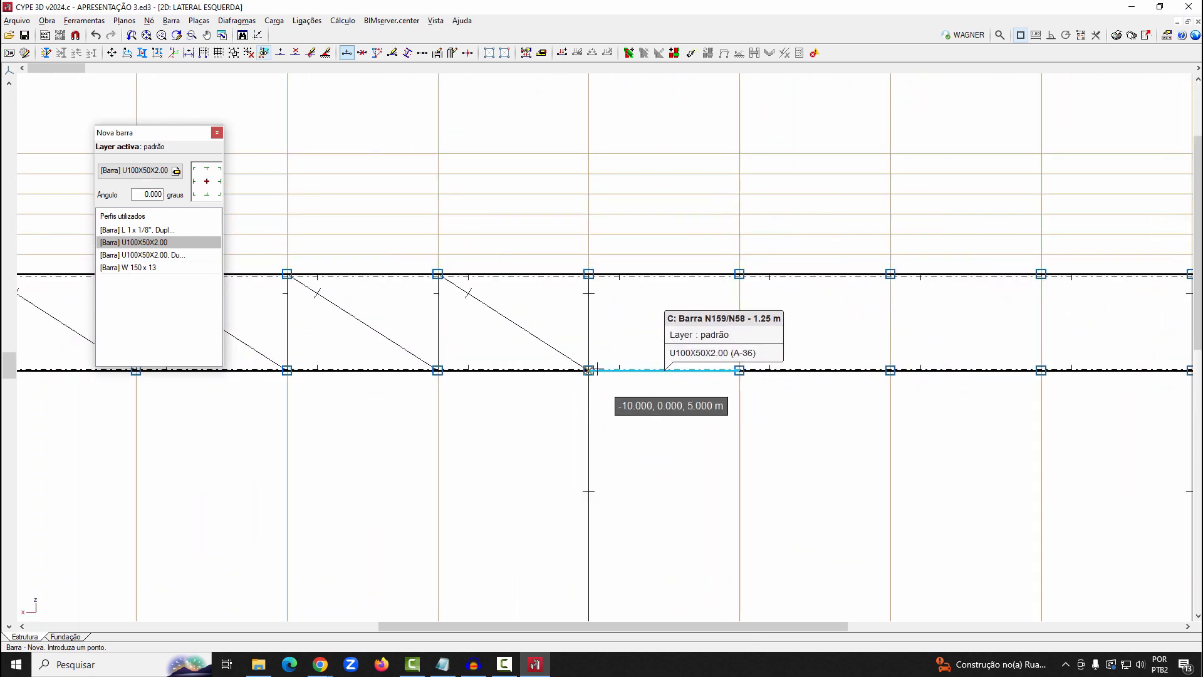
pyautogui.click(740, 274)
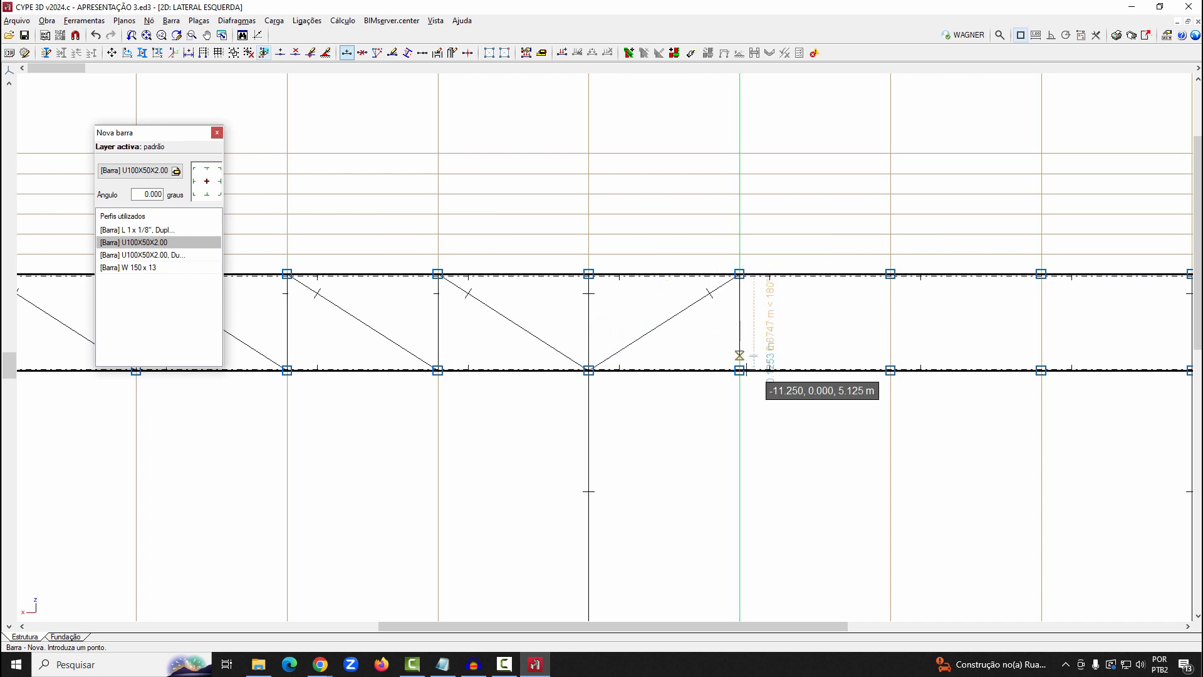
pyautogui.click(739, 371)
pyautogui.click(890, 274)
pyautogui.click(890, 370)
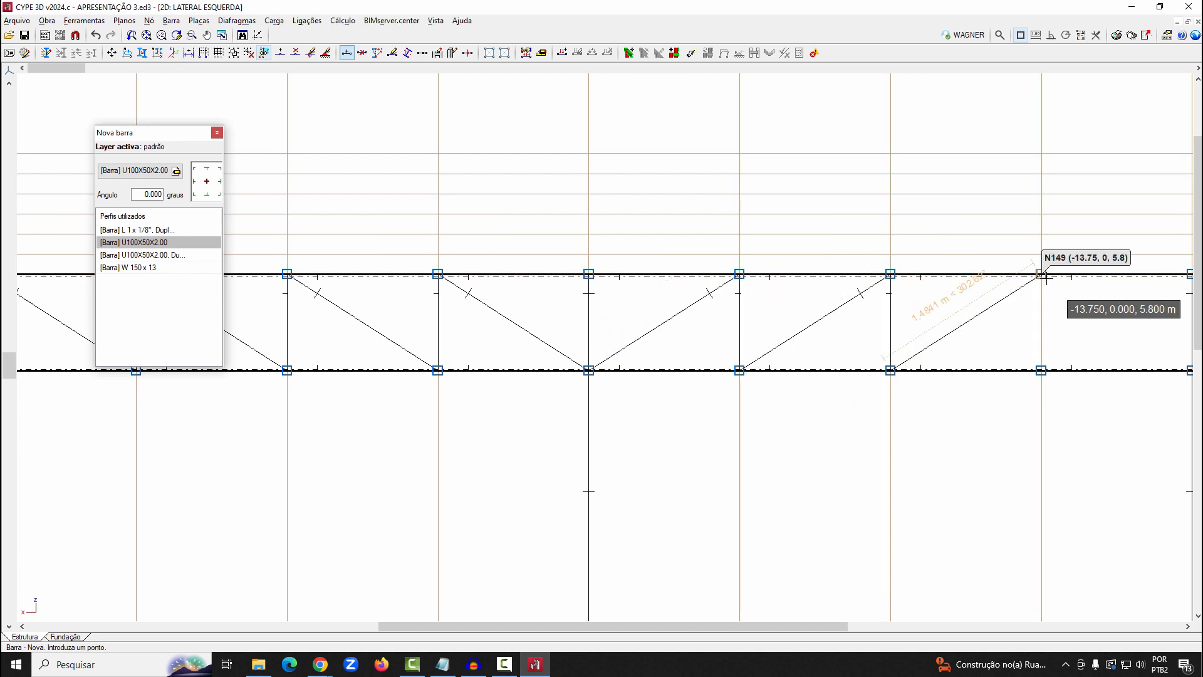
pyautogui.click(1042, 274)
pyautogui.rightClick(1014, 340)
pyautogui.moveTo(1014, 340); pyautogui.dragTo(488, 376, button='middle')
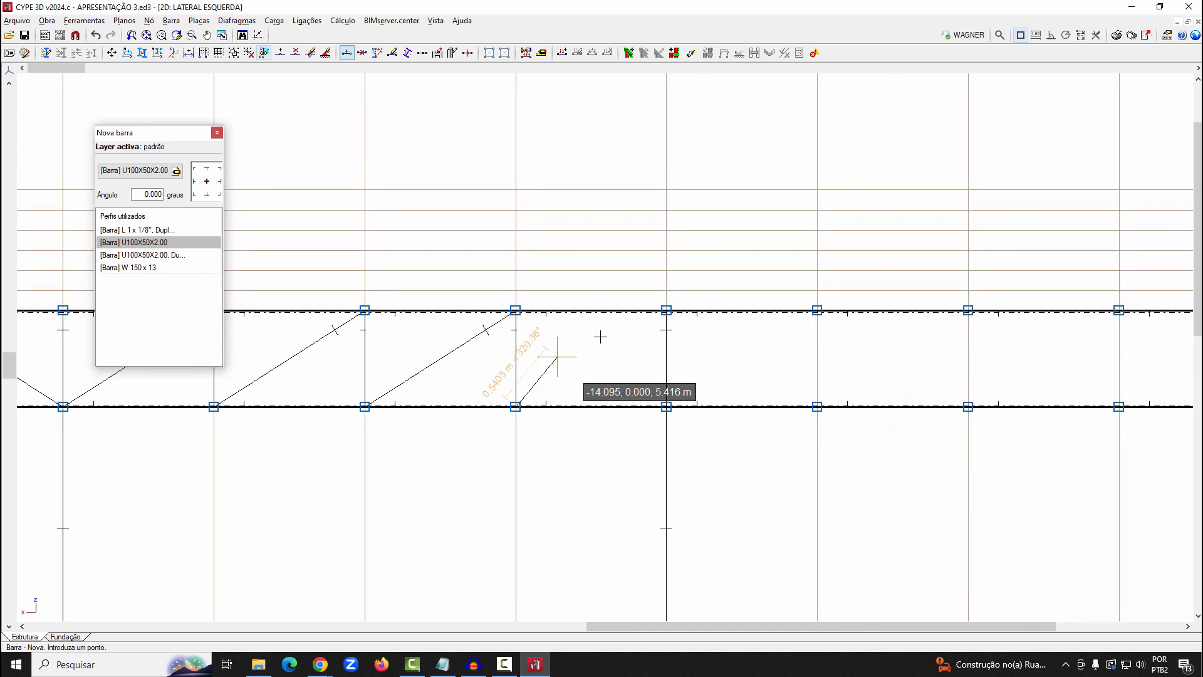
pyautogui.click(666, 311)
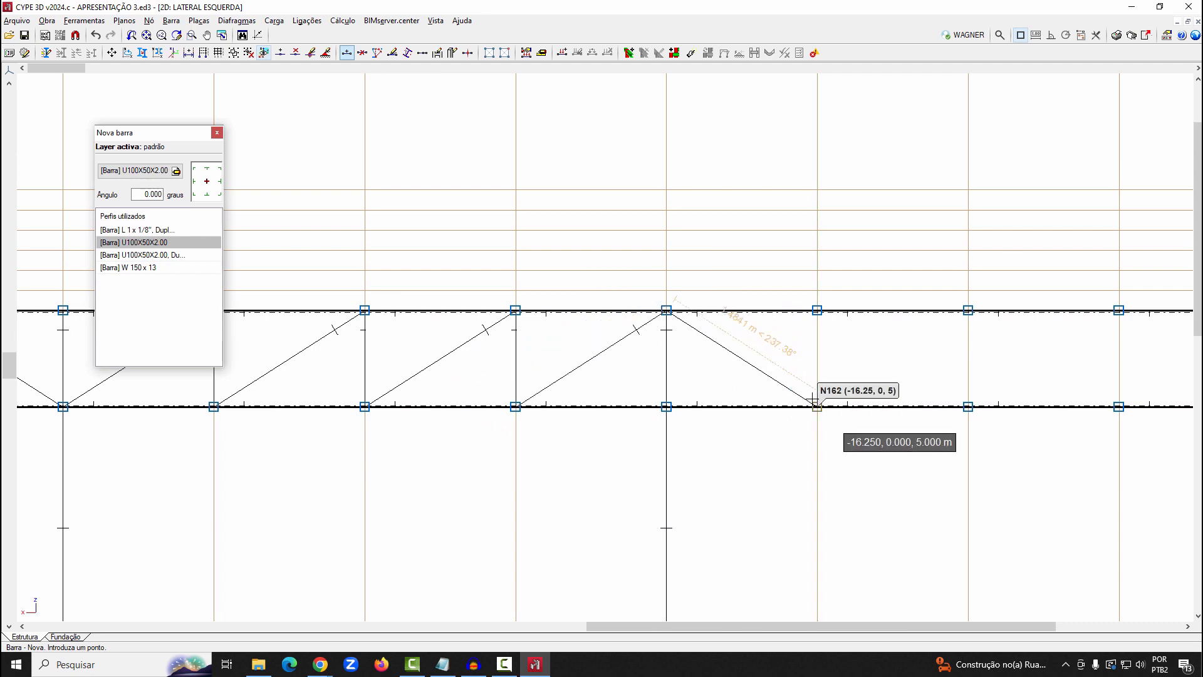
# Draw the fourth bay's verticals and diagonals between the chords, with diagonals descending towards the last column
pyautogui.click(817, 406)
pyautogui.rightClick(899, 360)
pyautogui.click(817, 310)
pyautogui.click(968, 407)
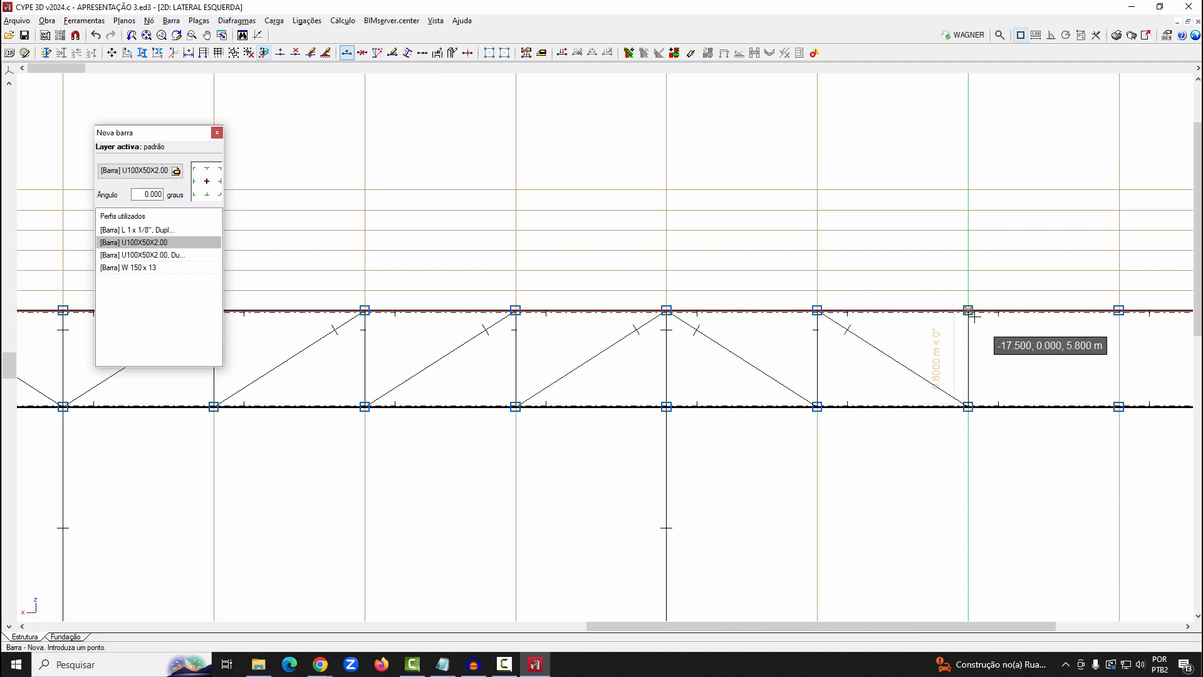
pyautogui.click(968, 310)
pyautogui.moveTo(931, 362); pyautogui.dragTo(477, 418, button='middle')
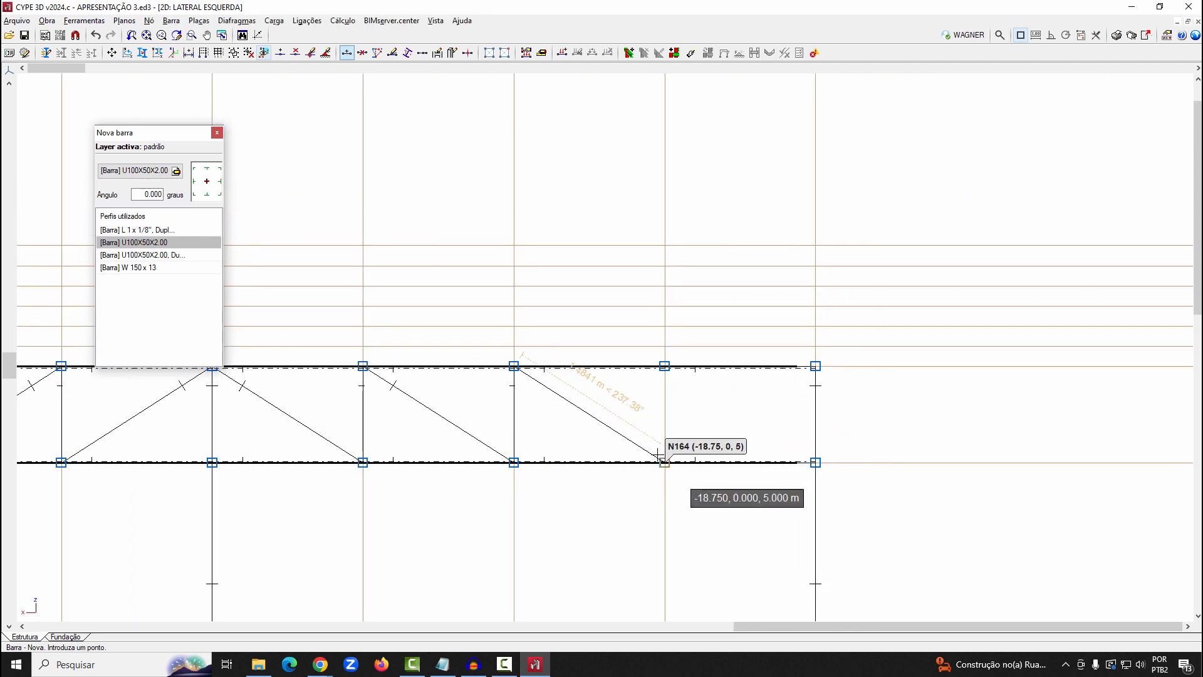
pyautogui.click(665, 462)
pyautogui.click(665, 365)
pyautogui.click(816, 462)
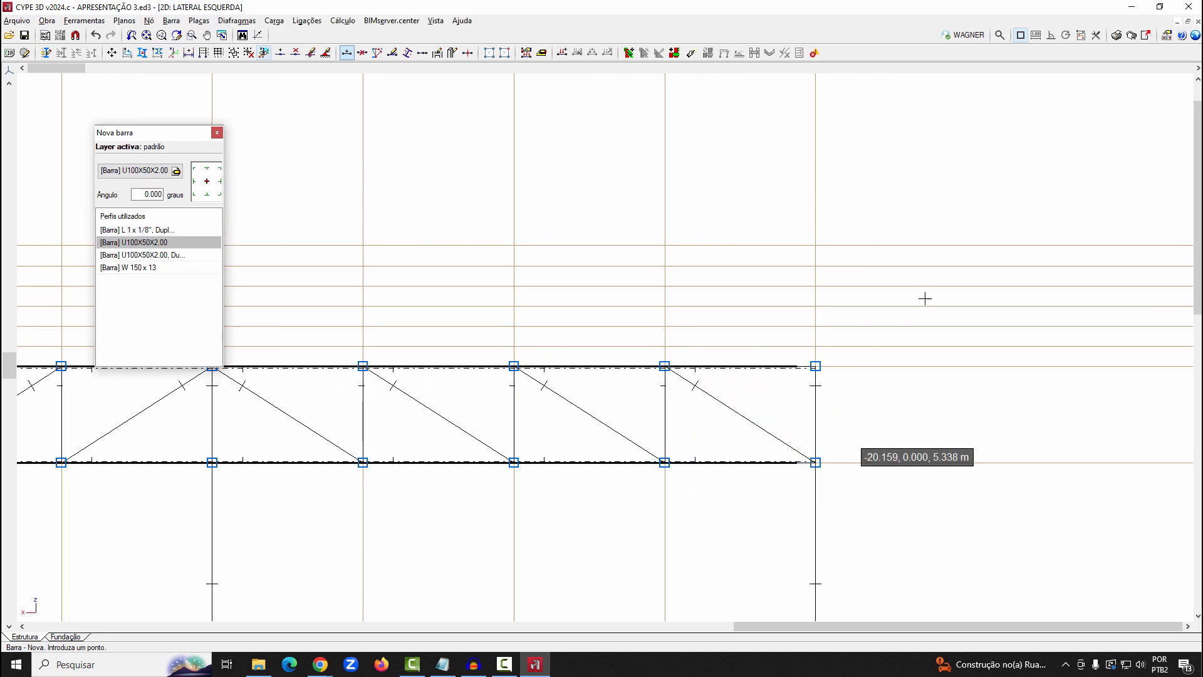
pyautogui.scroll(-5, 933, 289)
pyautogui.moveTo(683, 428); pyautogui.dragTo(715, 449, button='middle')
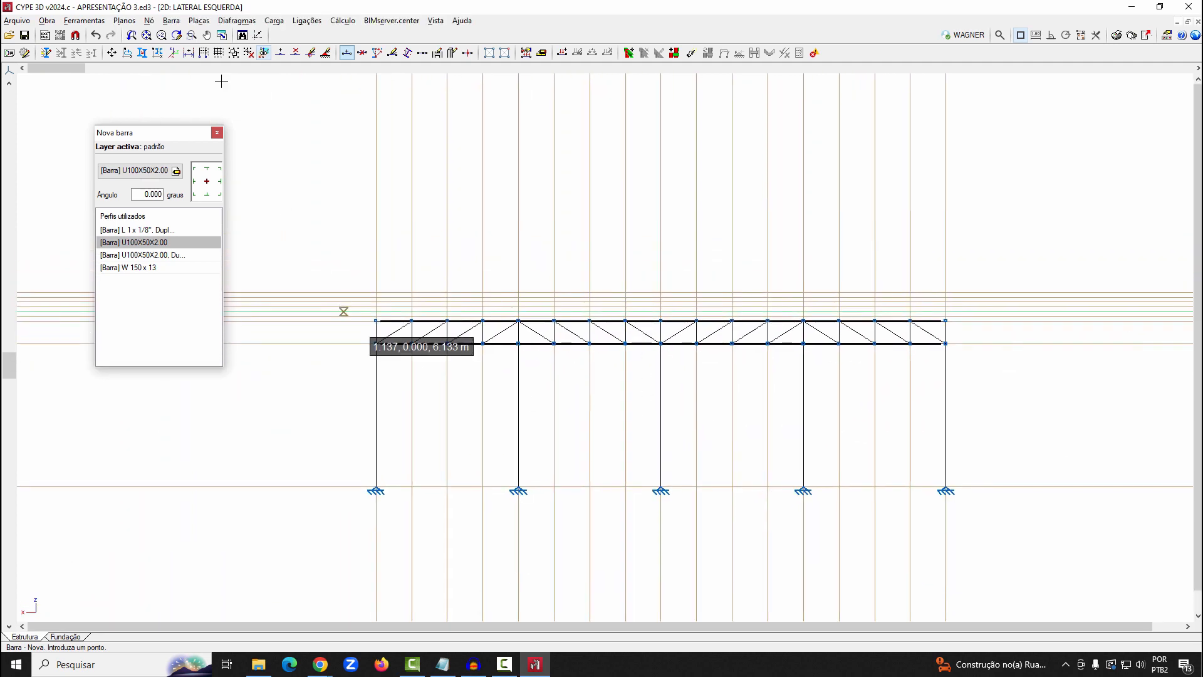
# Set the new bar's description to a Tirante with a 1/4" round bar profile from the Barra redonda series
pyautogui.click(171, 21)
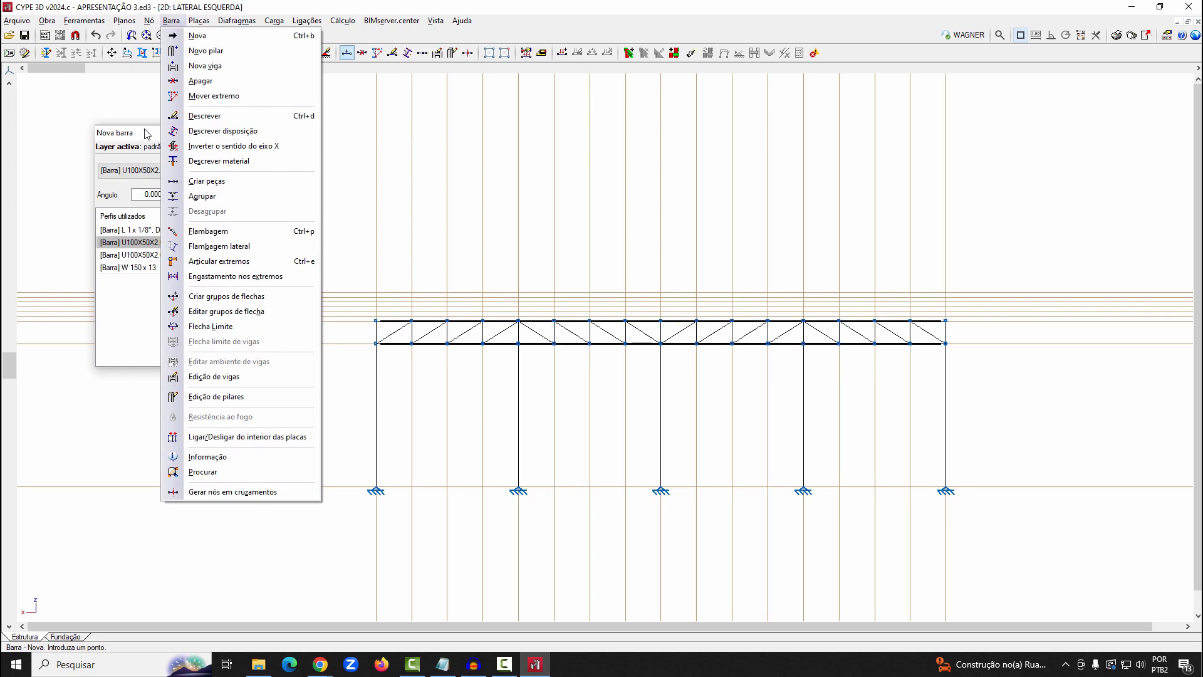
pyautogui.click(138, 166)
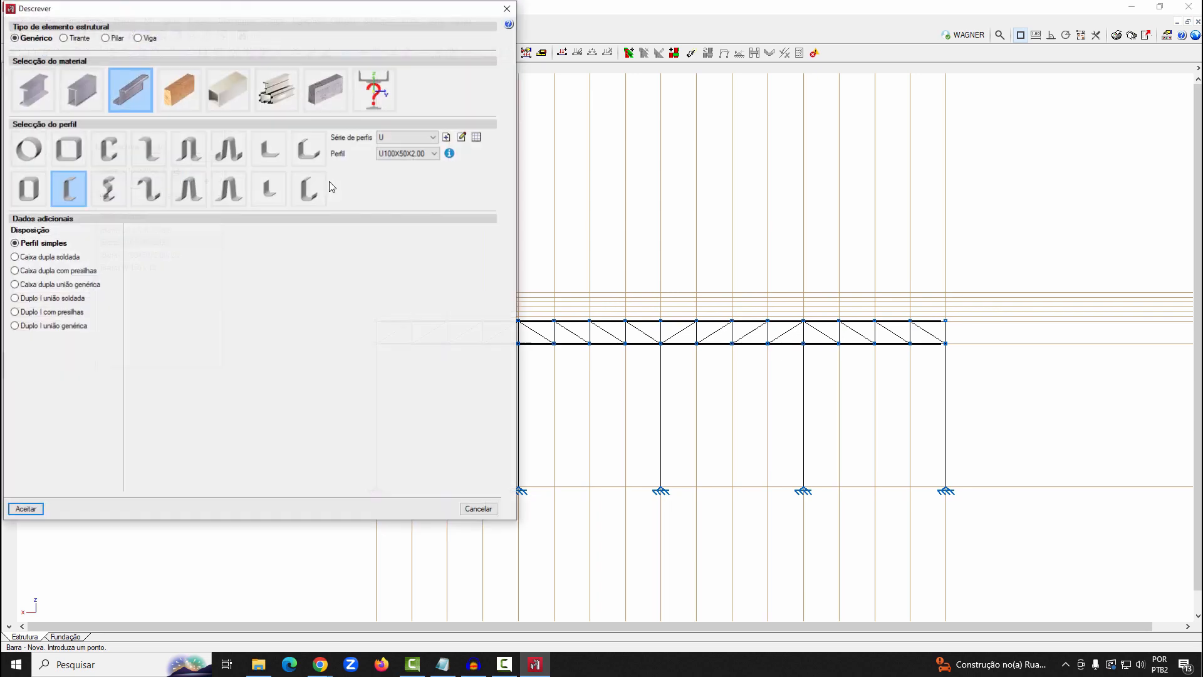
pyautogui.click(81, 38)
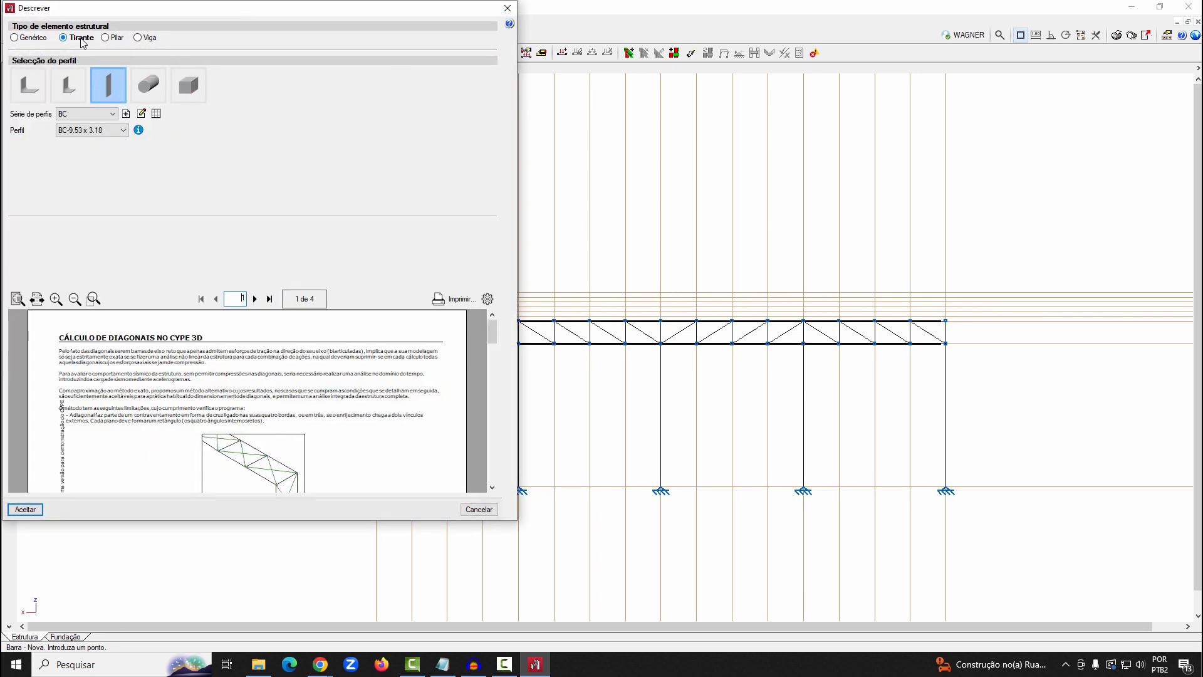
pyautogui.moveTo(120, 17); pyautogui.dragTo(442, 48)
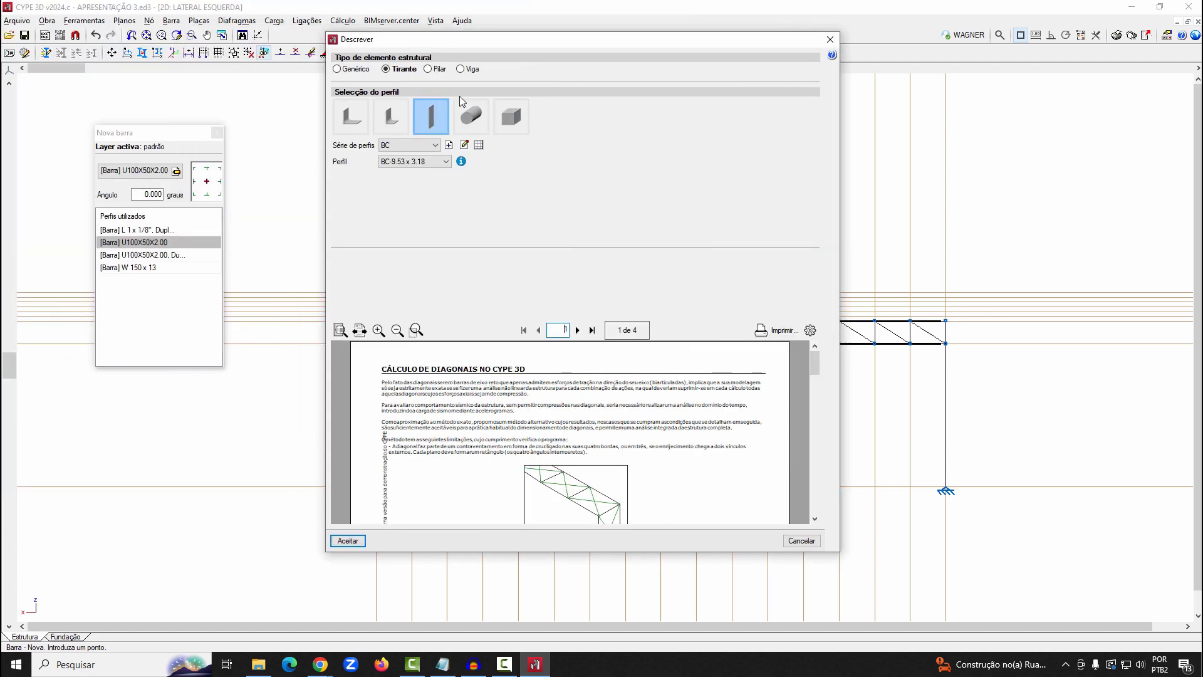
pyautogui.click(472, 116)
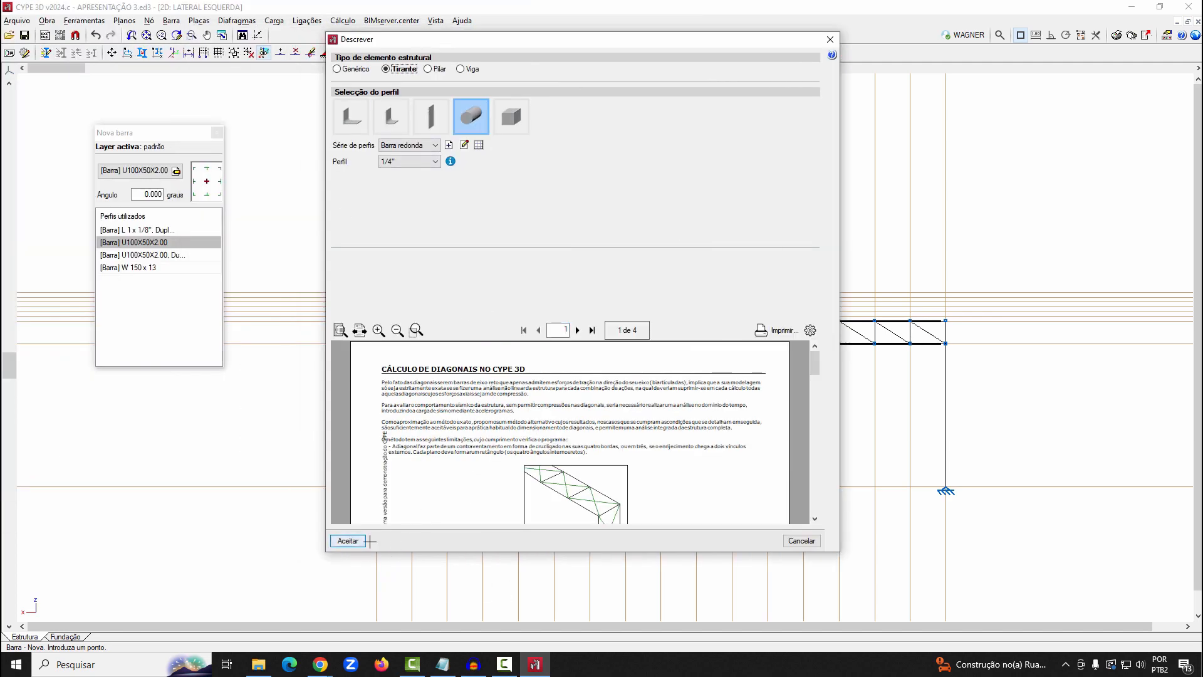
pyautogui.click(347, 540)
# Draw crossed 1/4" tie rods in the first bay, from the column bases to the lower chord nodes
pyautogui.scroll(2, 496, 523)
pyautogui.click(345, 480)
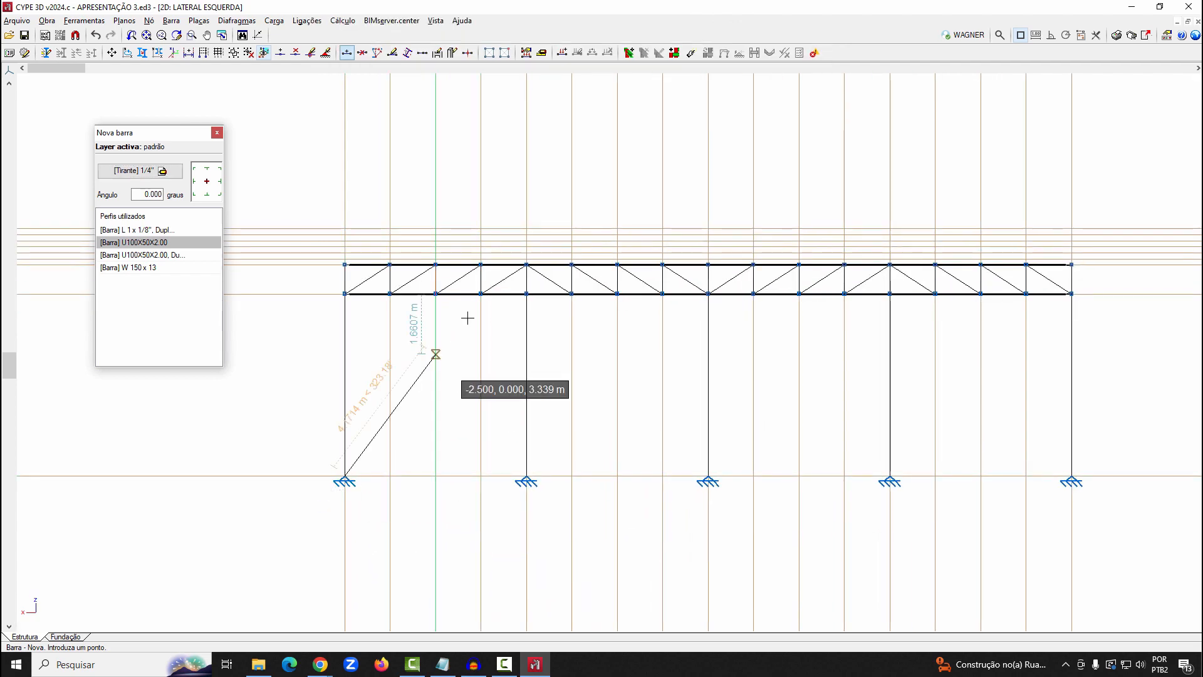
pyautogui.click(527, 293)
pyautogui.click(345, 294)
pyautogui.click(526, 480)
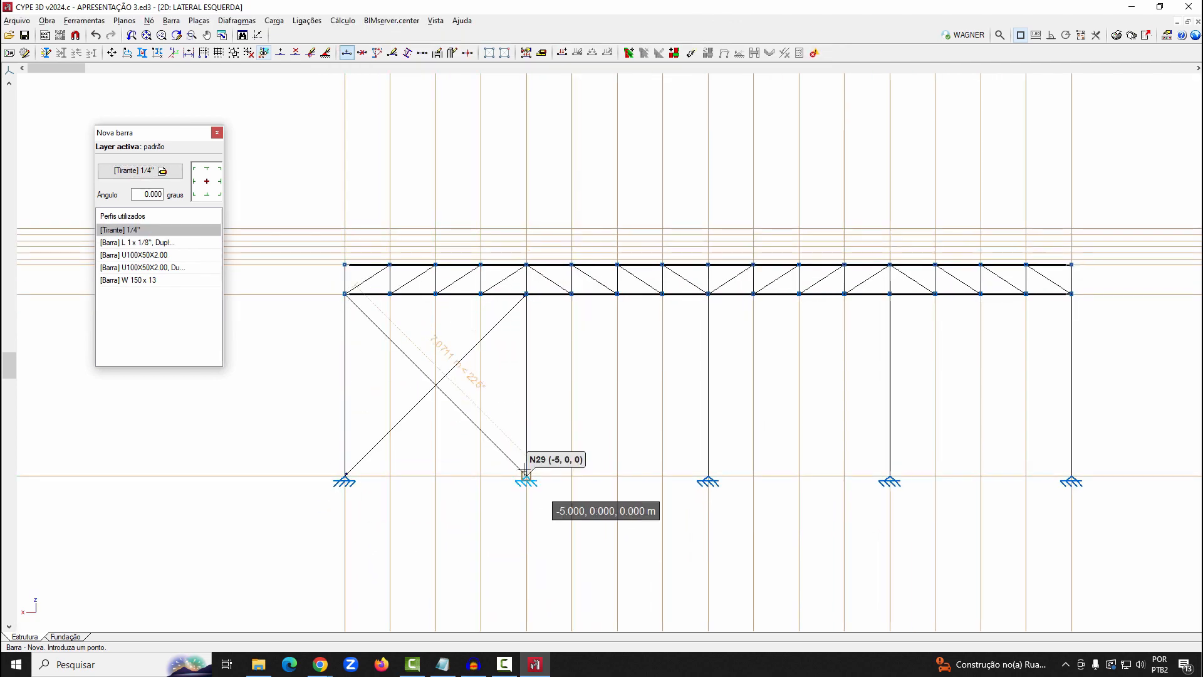
# Draw crossed 1/4" tie rods in the last bay, from the column bases to the lower chord nodes
pyautogui.scroll(-1, 354, 452)
pyautogui.scroll(1, 908, 421)
pyautogui.click(715, 482)
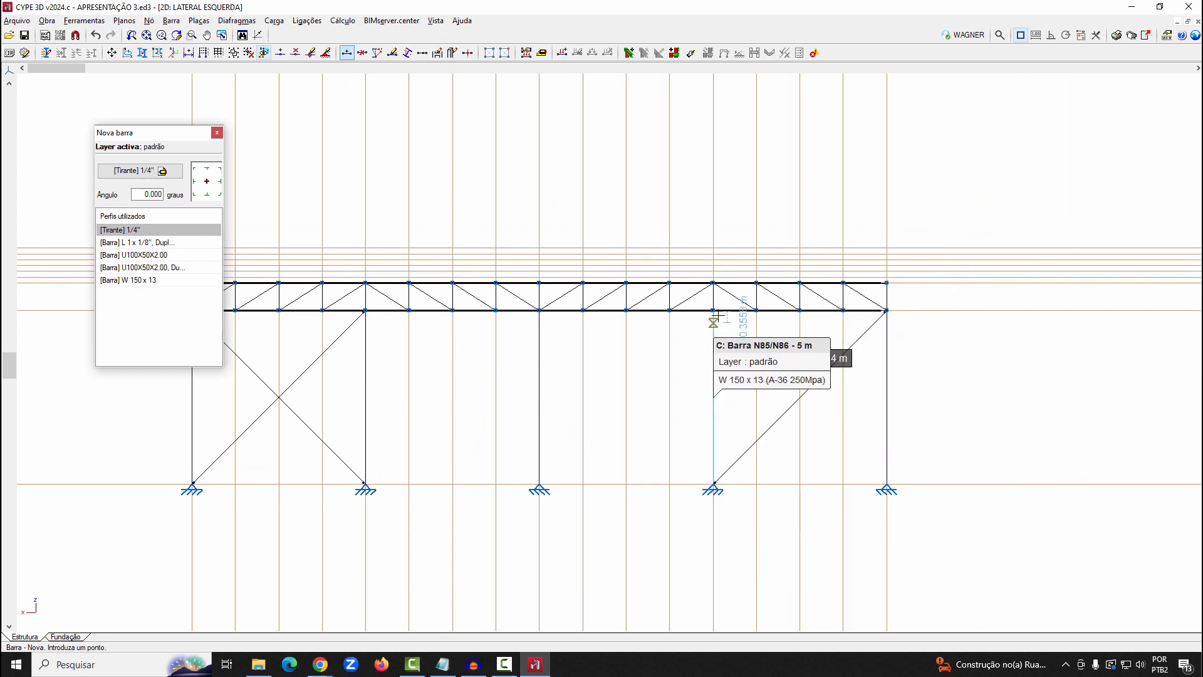
pyautogui.click(714, 317)
pyautogui.click(885, 482)
pyautogui.scroll(-1, 624, 419)
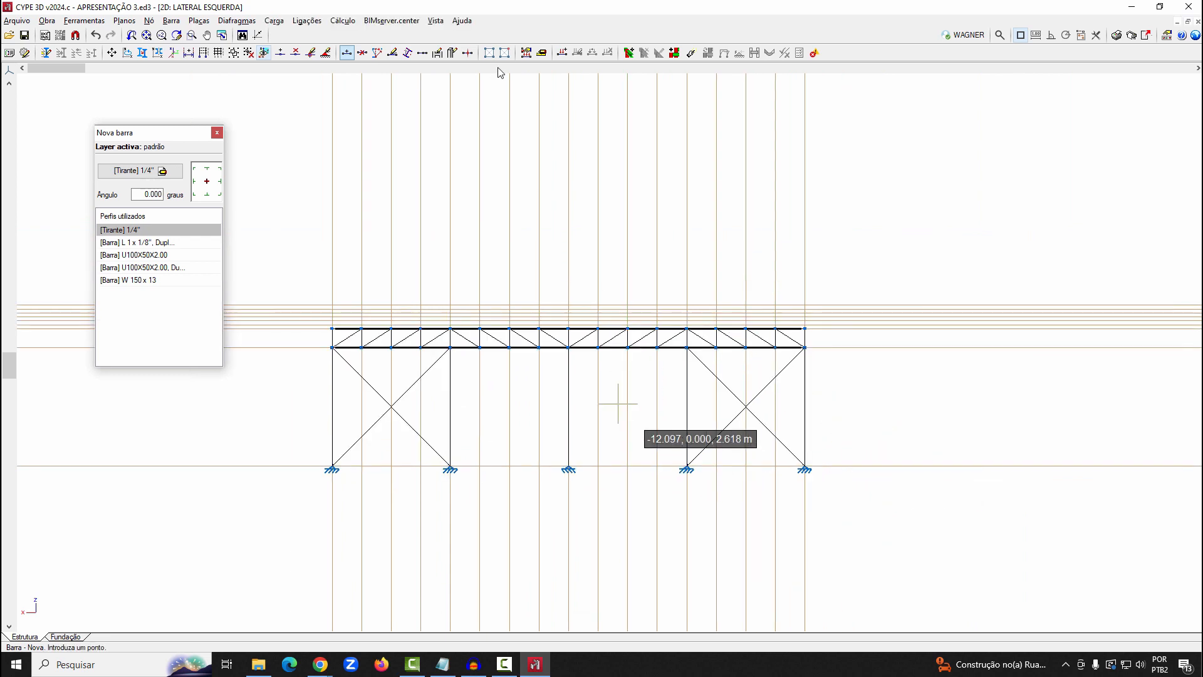
# Switch to the 3D view and show the whole building
pyautogui.click(434, 20)
pyautogui.click(489, 231)
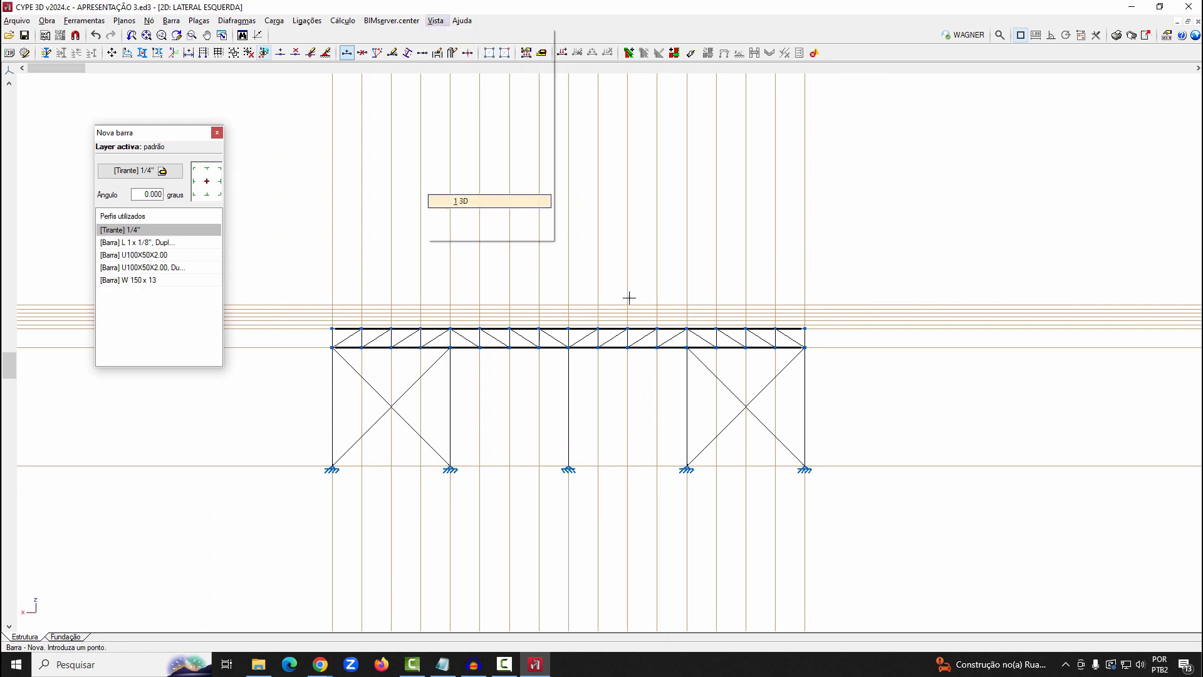
pyautogui.scroll(-3, 638, 304)
pyautogui.moveTo(603, 244); pyautogui.dragTo(597, 318, button='middle')
pyautogui.scroll(1, 843, 345)
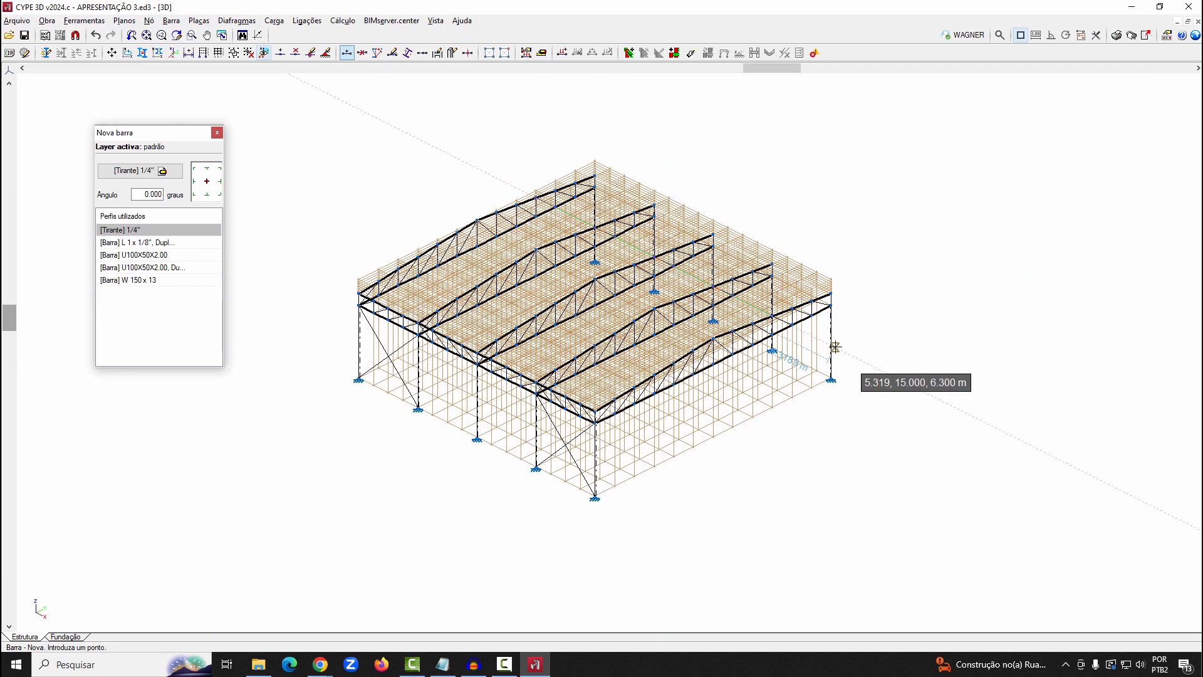
# Group the two opposite side-wall planes parallel to XZ so that both share the same truss and bracing
pyautogui.click(198, 20)
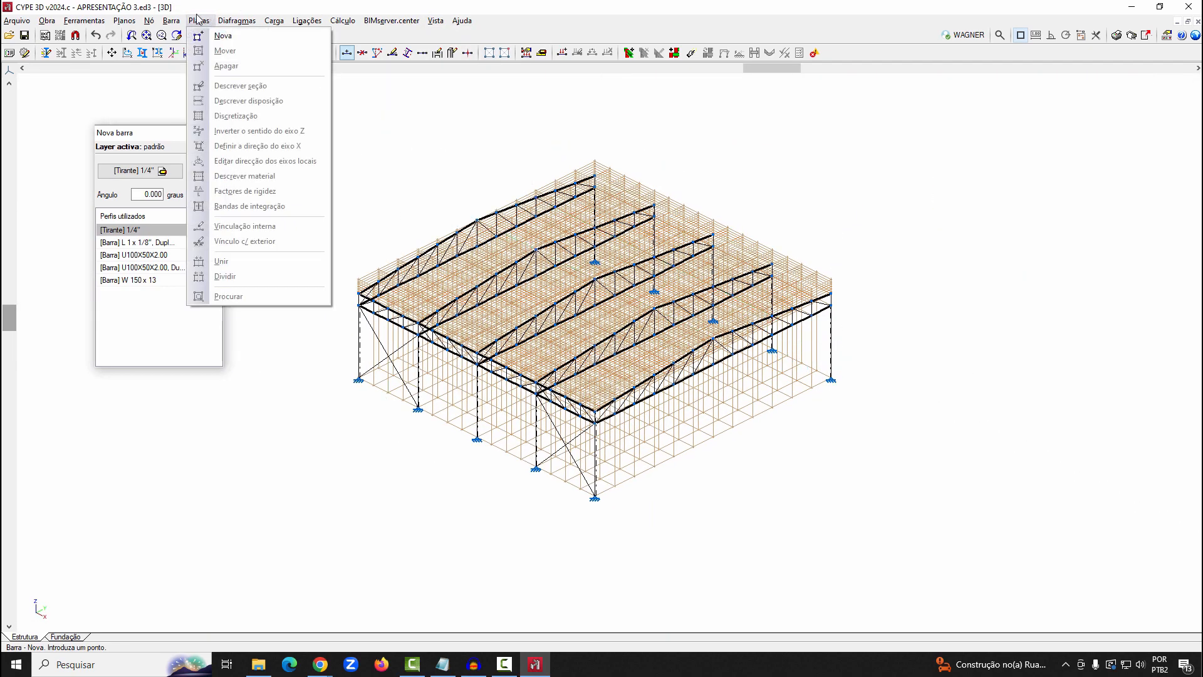
pyautogui.moveTo(132, 23)
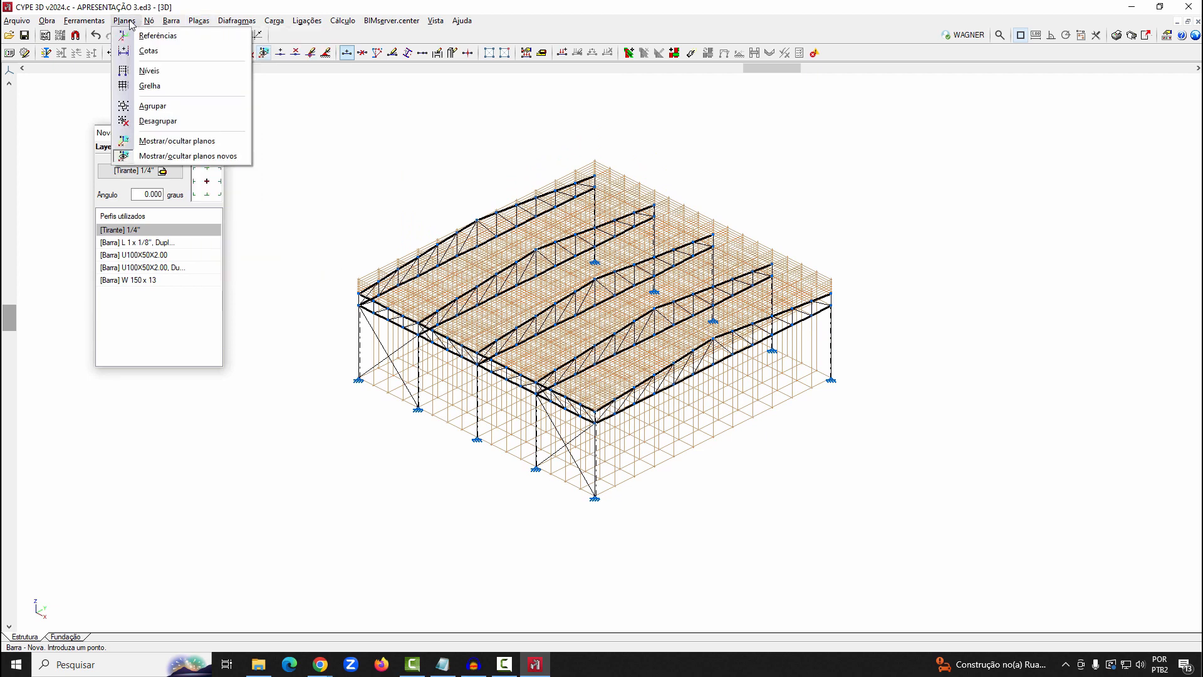
pyautogui.click(151, 105)
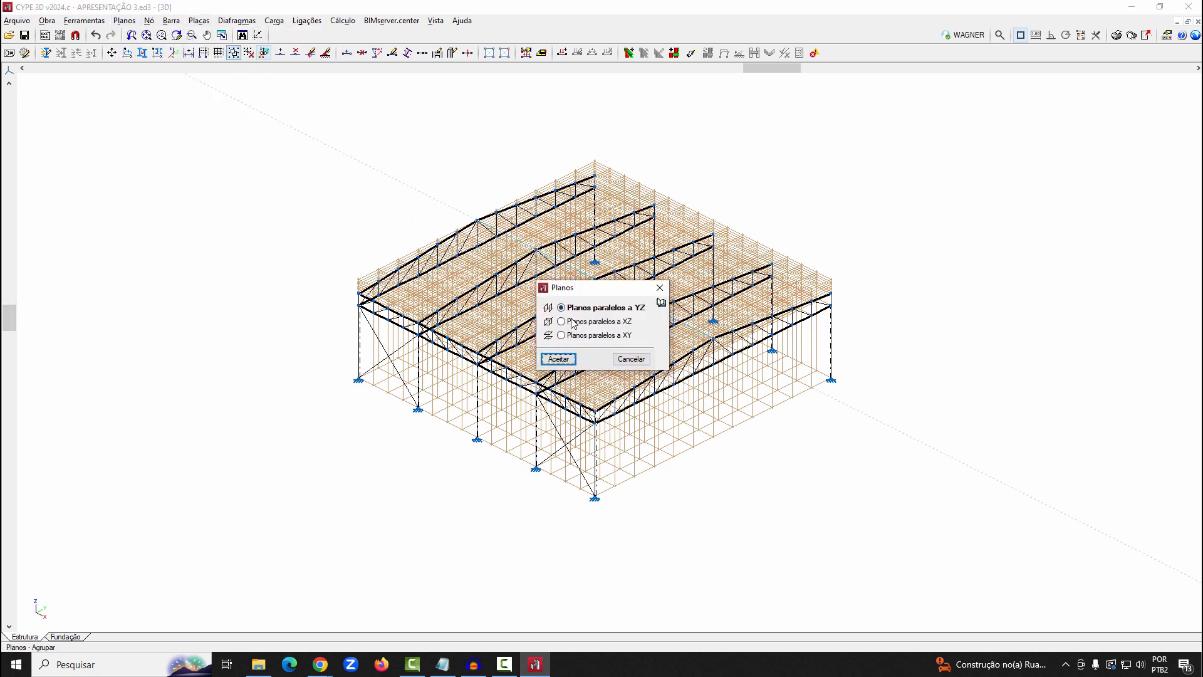
pyautogui.click(567, 360)
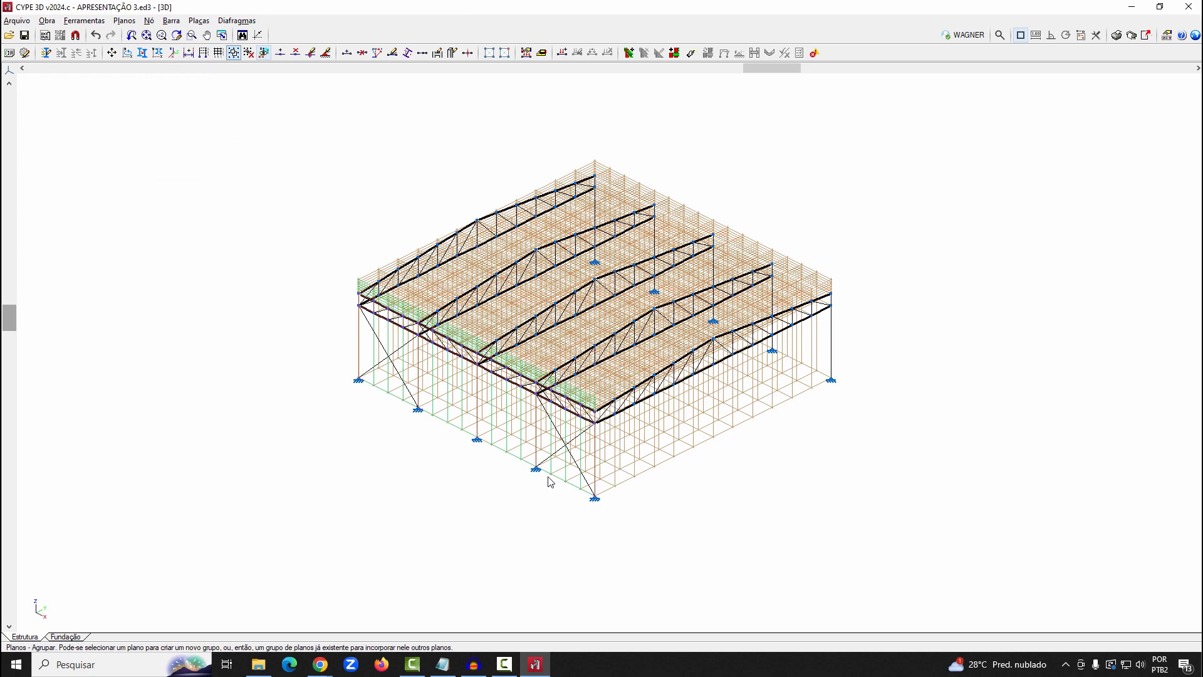
pyautogui.click(549, 481)
pyautogui.rightClick(891, 393)
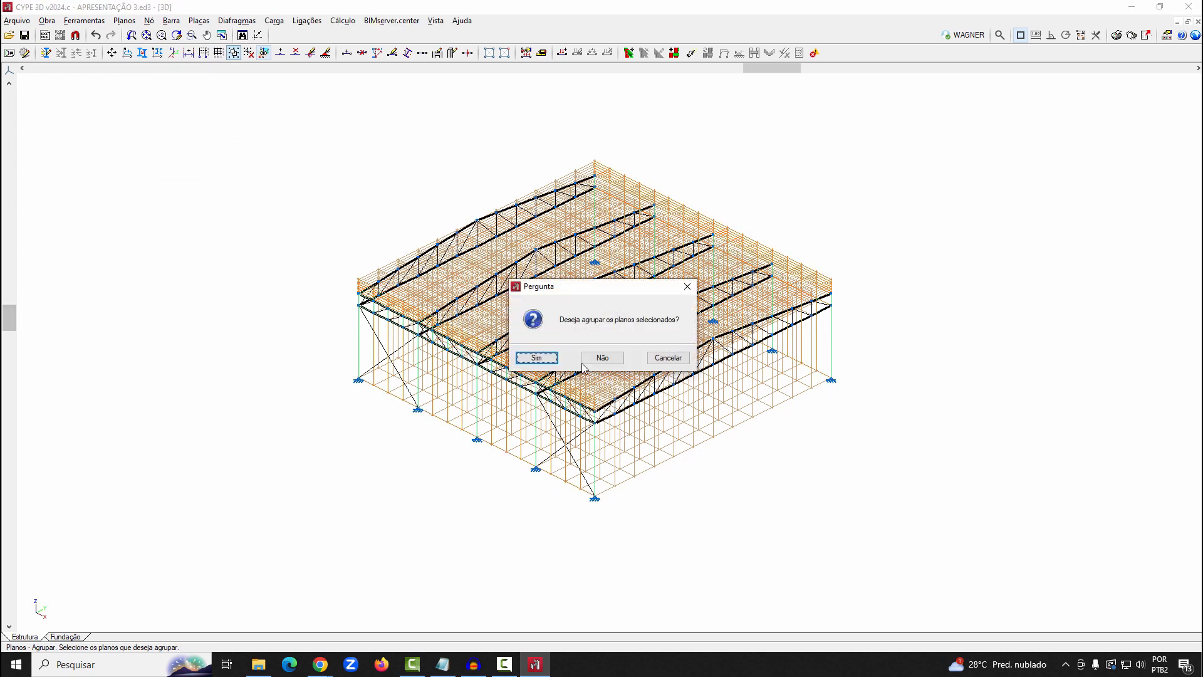
pyautogui.click(538, 359)
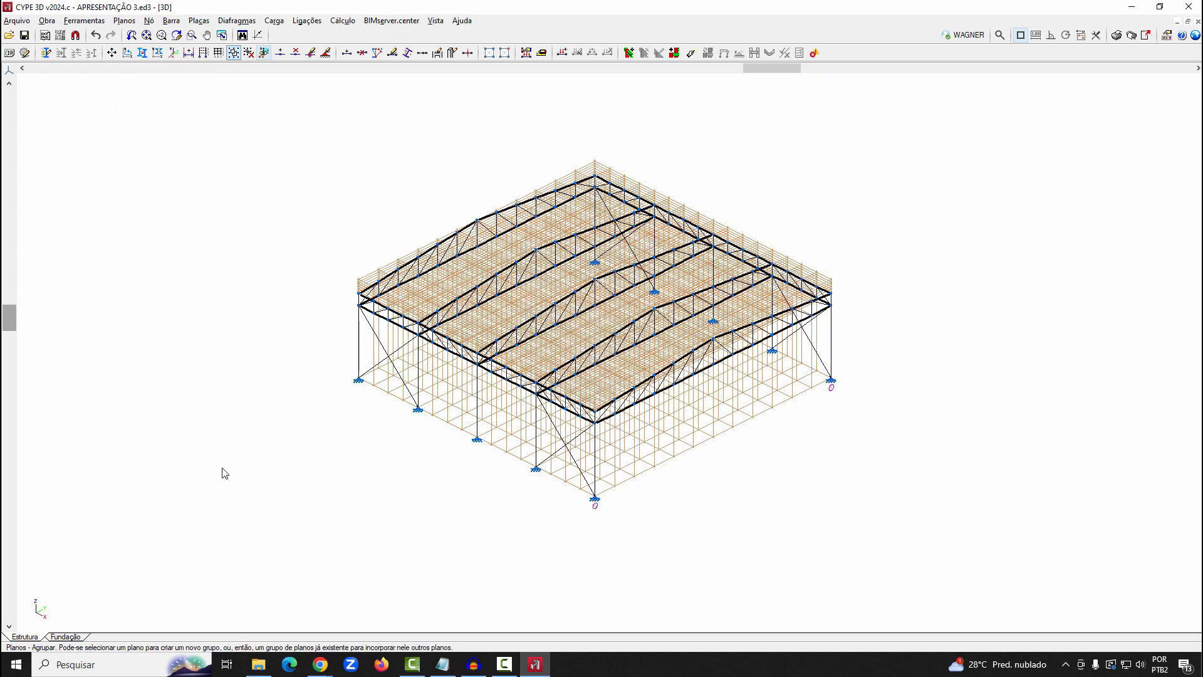
pyautogui.click(436, 20)
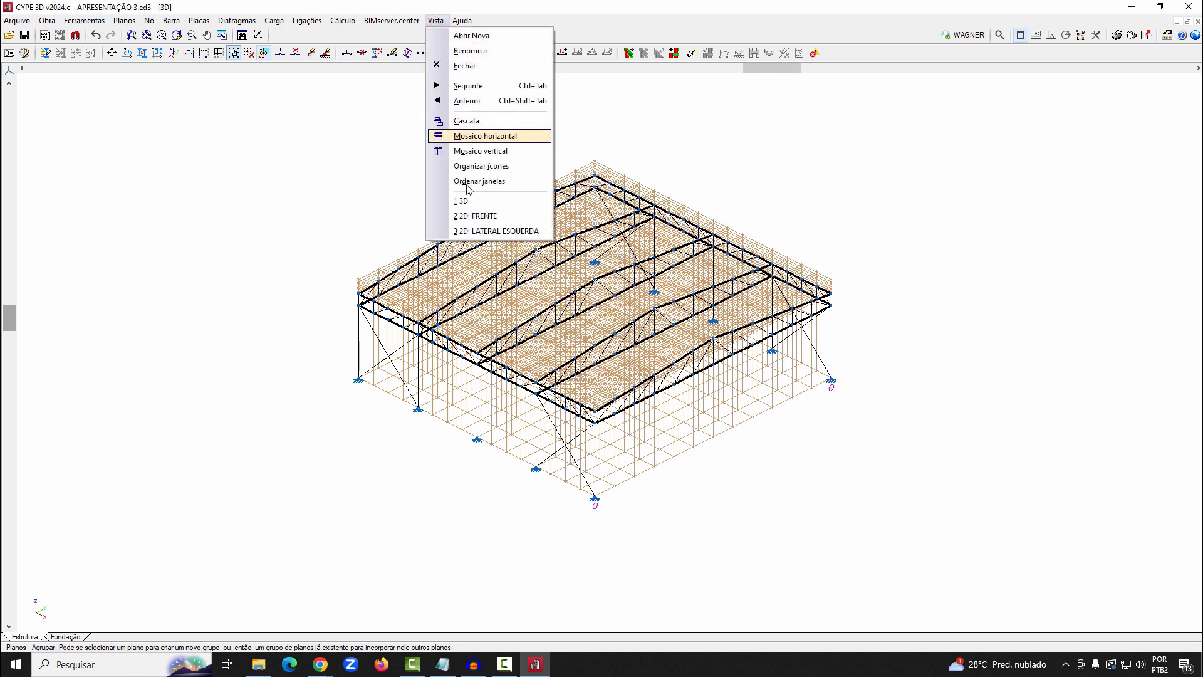
pyautogui.click(471, 35)
pyautogui.press('Return')
pyautogui.scroll(5, 351, 319)
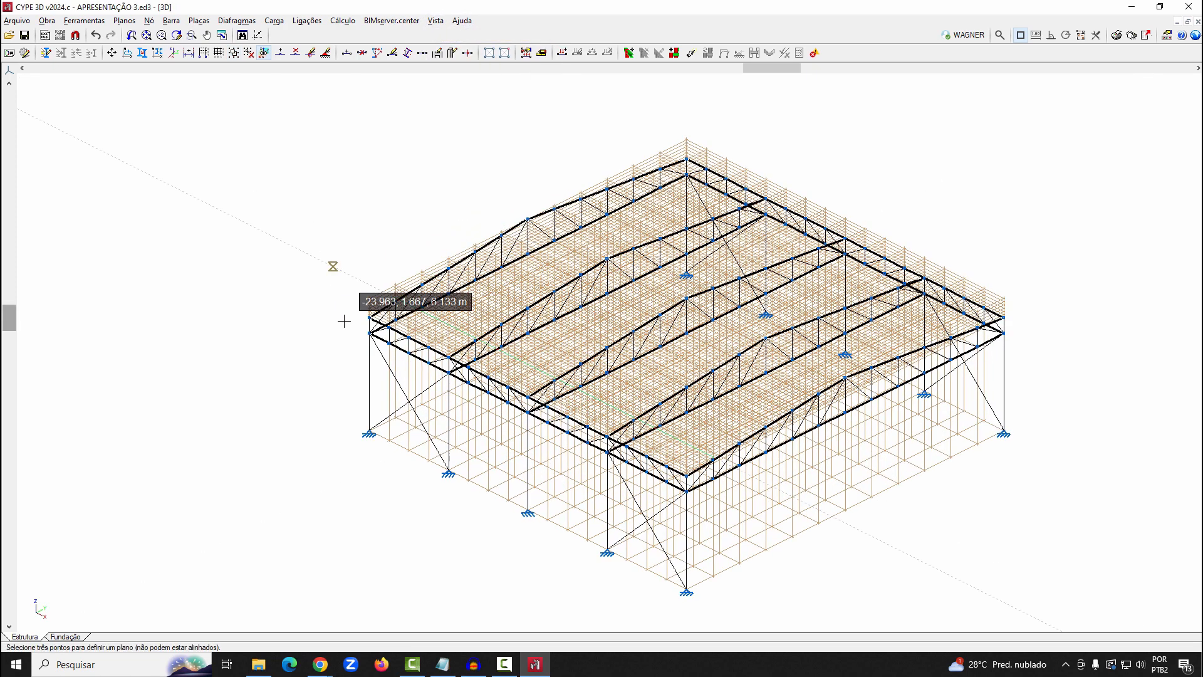
pyautogui.scroll(3, 406, 308)
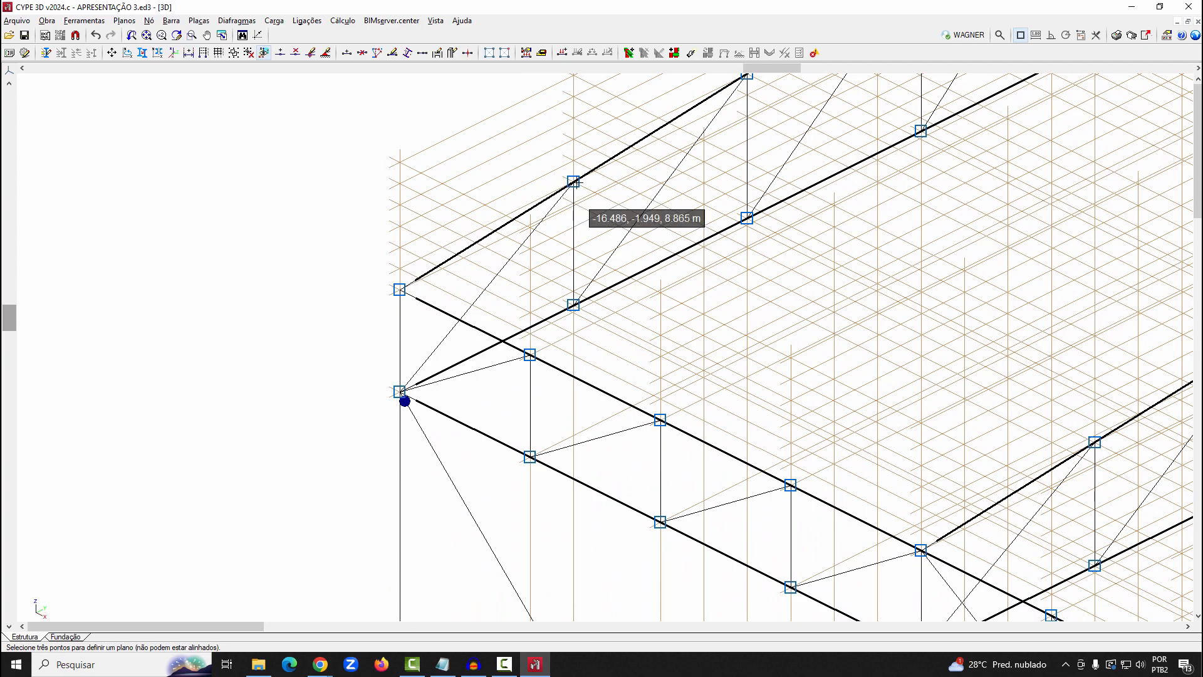
pyautogui.scroll(-3, 308, 329)
pyautogui.scroll(4, 470, 251)
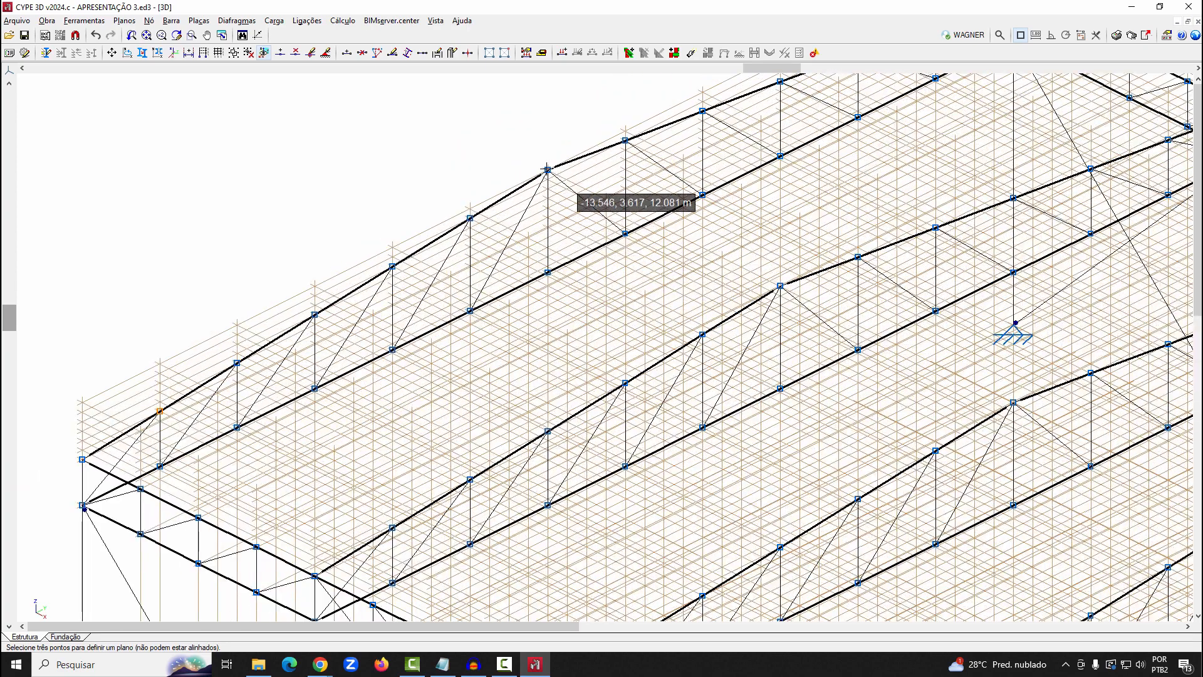
pyautogui.scroll(2, 479, 218)
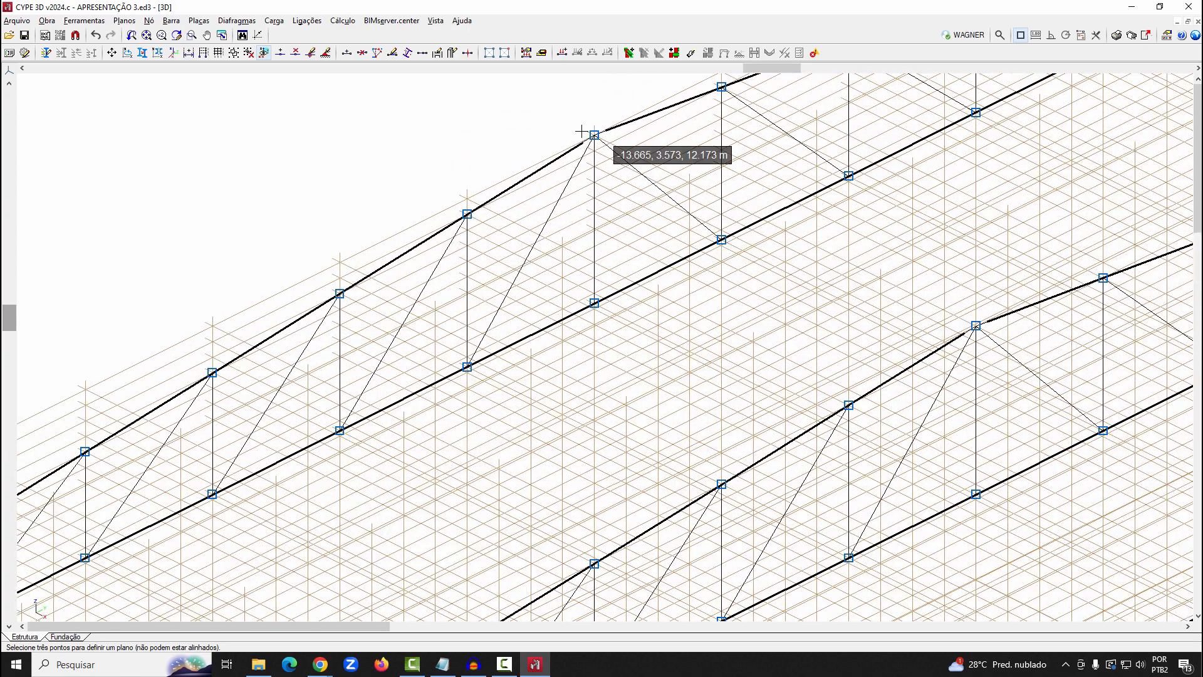
pyautogui.scroll(5, 594, 135)
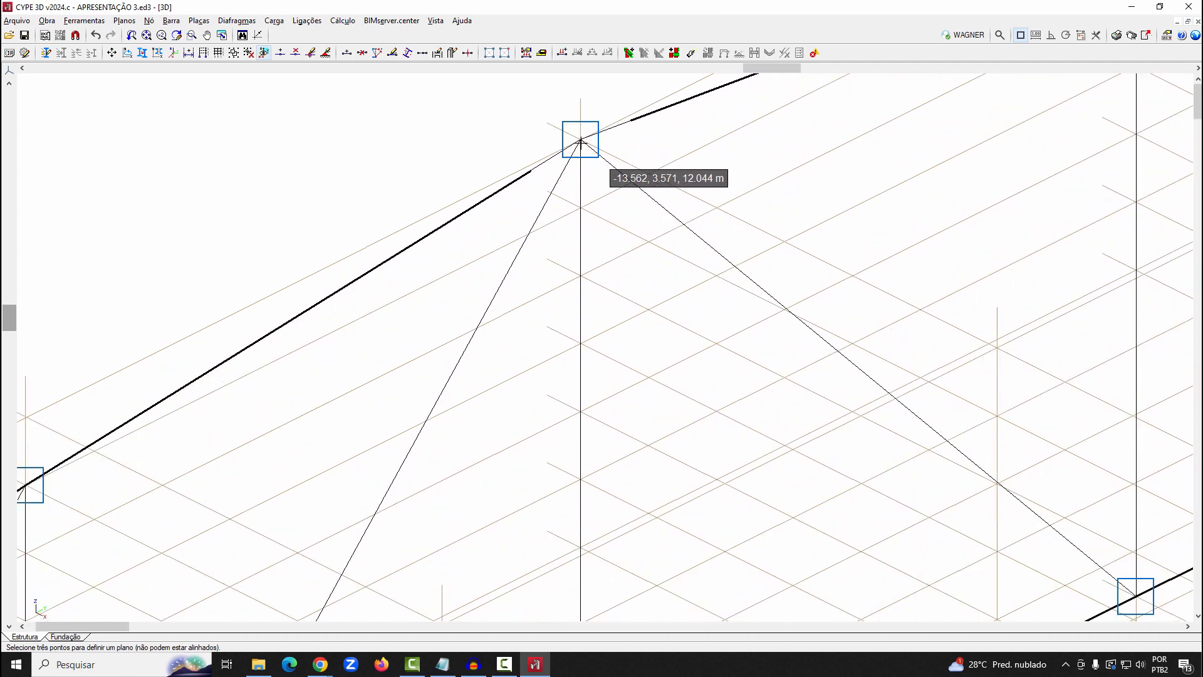
pyautogui.scroll(-2, 513, 165)
pyautogui.rightClick(513, 166)
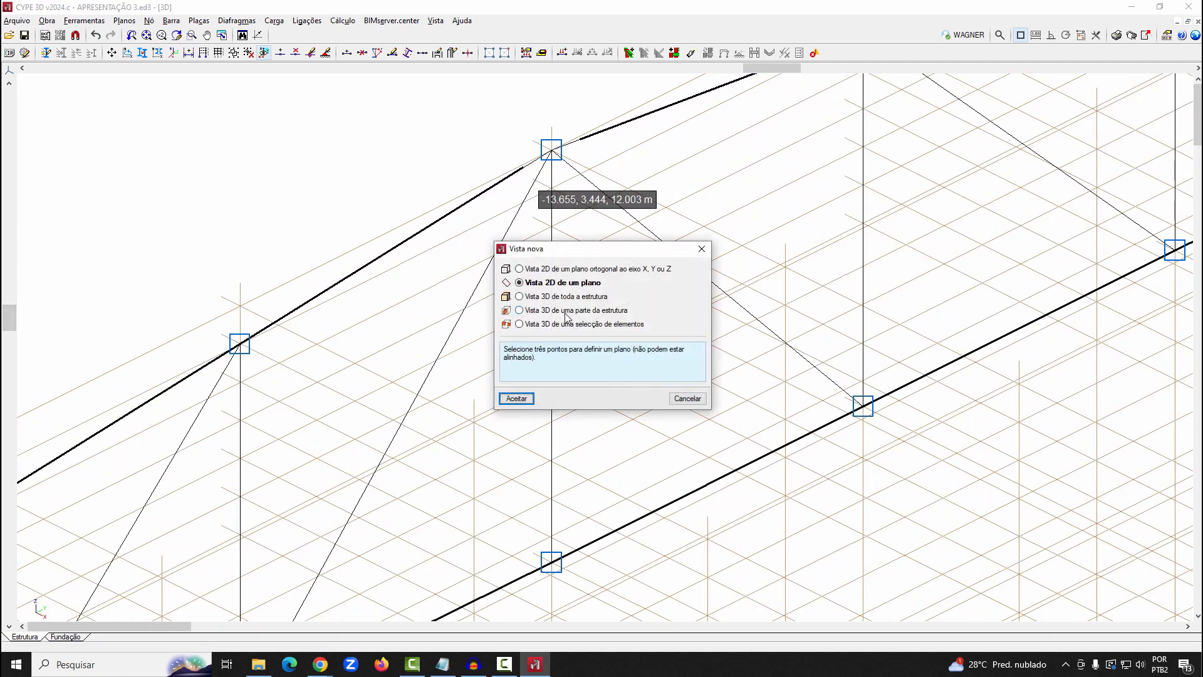
# Create a 2D plane view of the left roof slope through three upper chord nodes and title it ÁGUA ESQUERDA
pyautogui.click(516, 398)
pyautogui.scroll(-2, 499, 136)
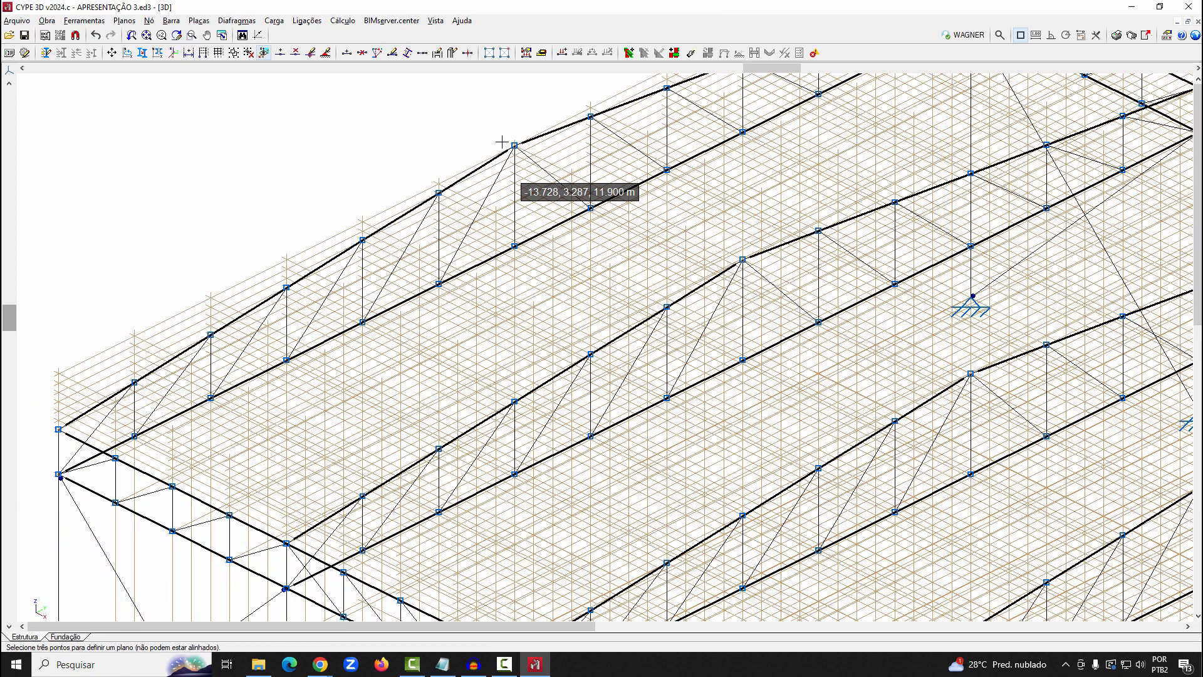
pyautogui.scroll(3, 501, 138)
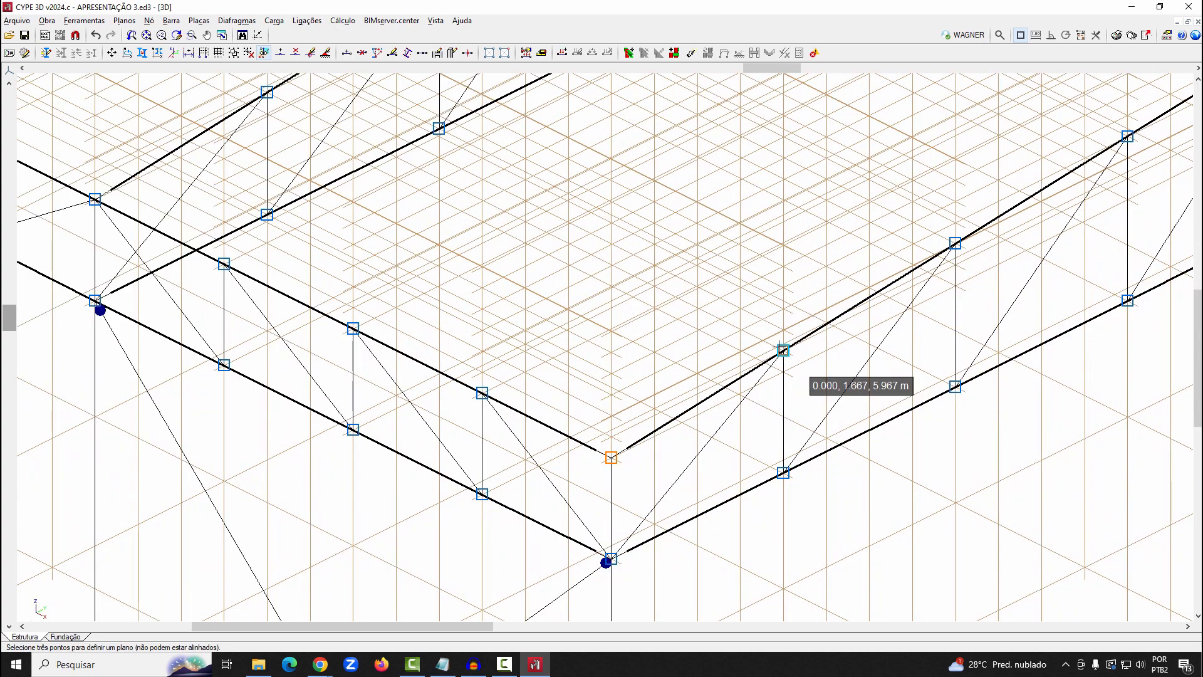
pyautogui.click(782, 351)
pyautogui.scroll(-2, 474, 282)
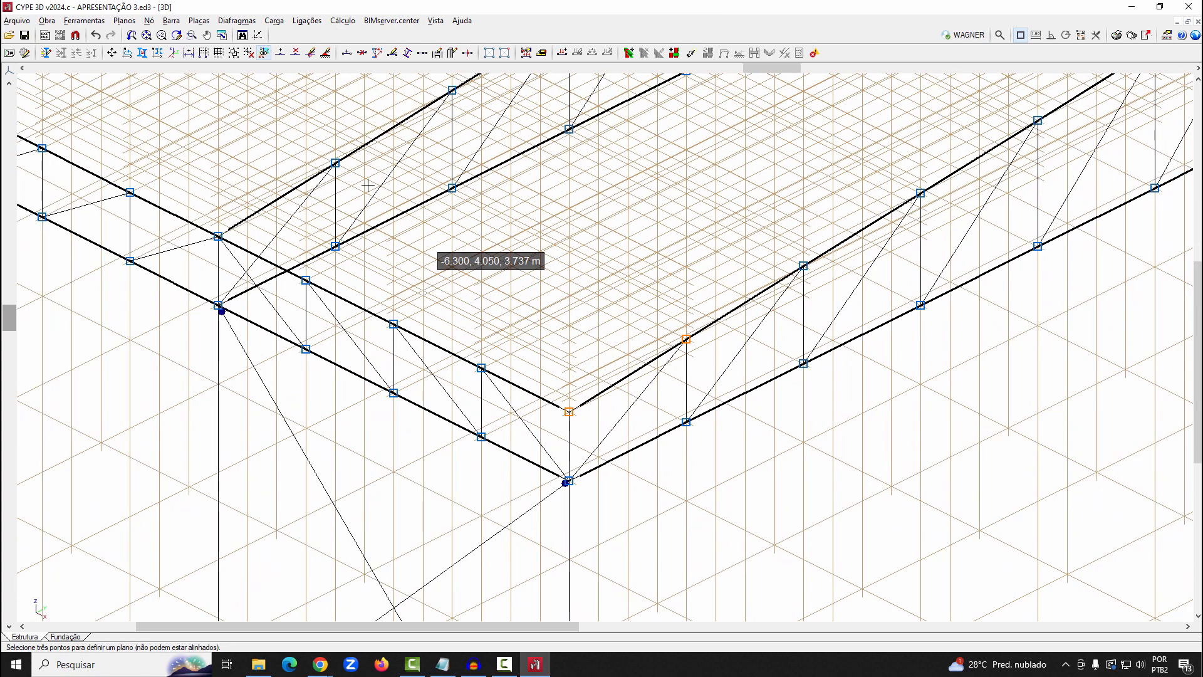
pyautogui.click(335, 163)
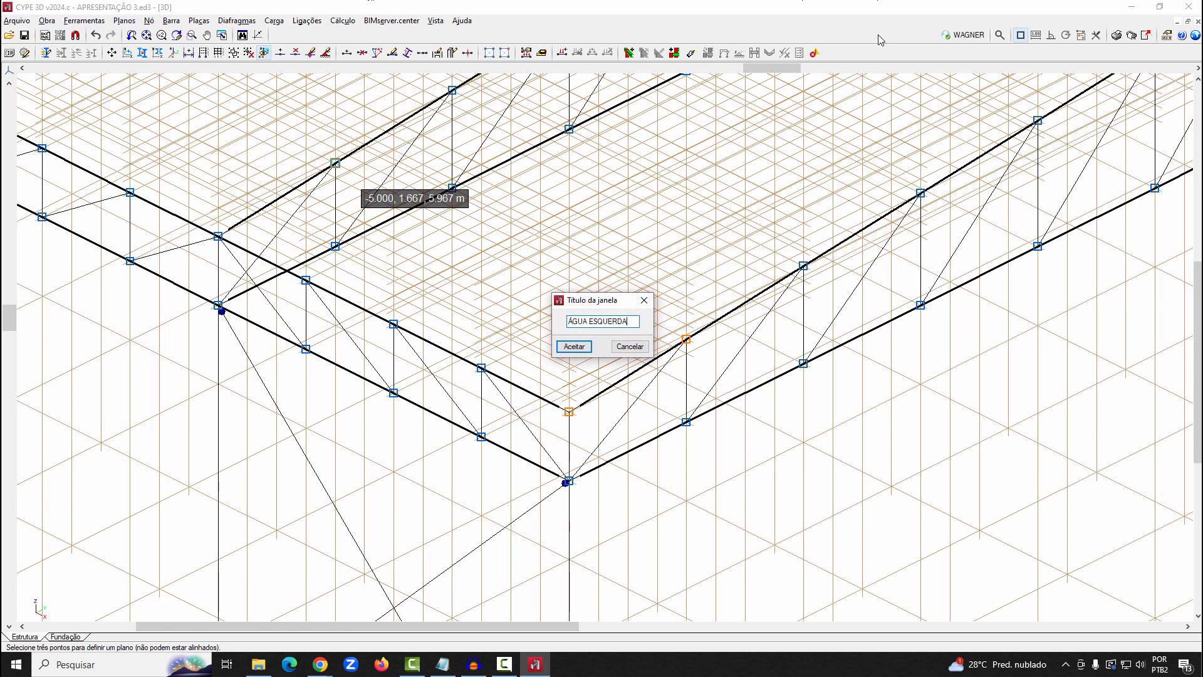
pyautogui.press('Return')
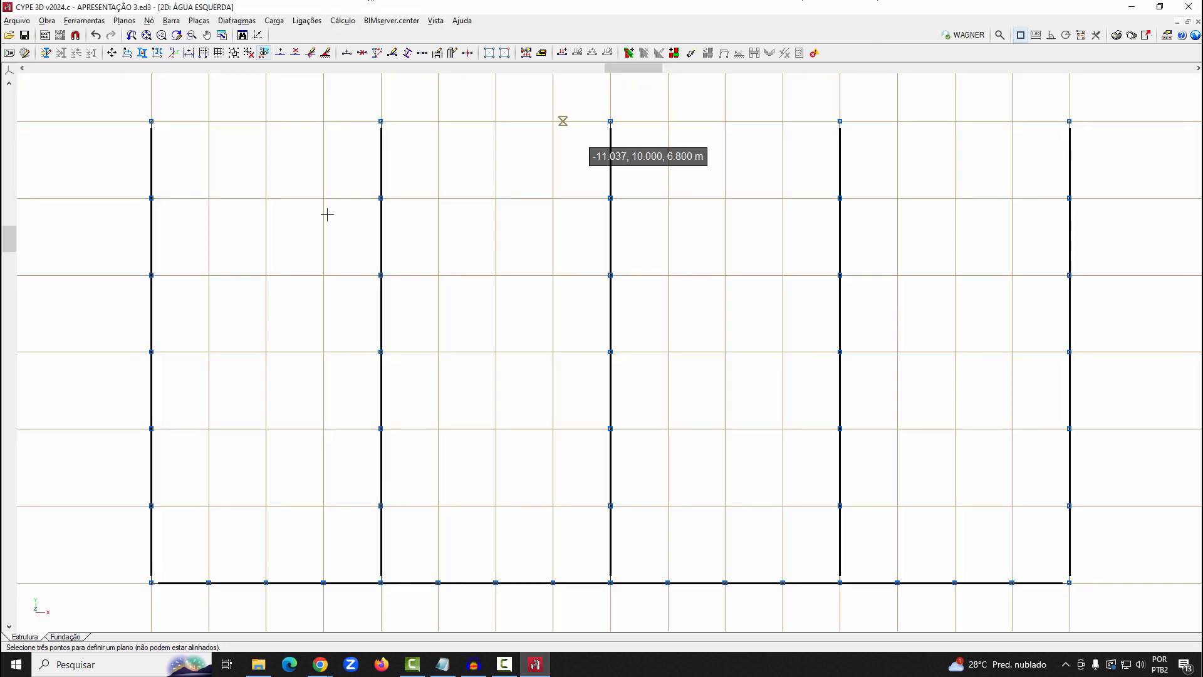
# Start a new bar and describe it as a generic, single cold-formed C profile C127X50X17X2.66
pyautogui.scroll(-1, 441, 214)
pyautogui.moveTo(441, 214); pyautogui.dragTo(442, 235, button='middle')
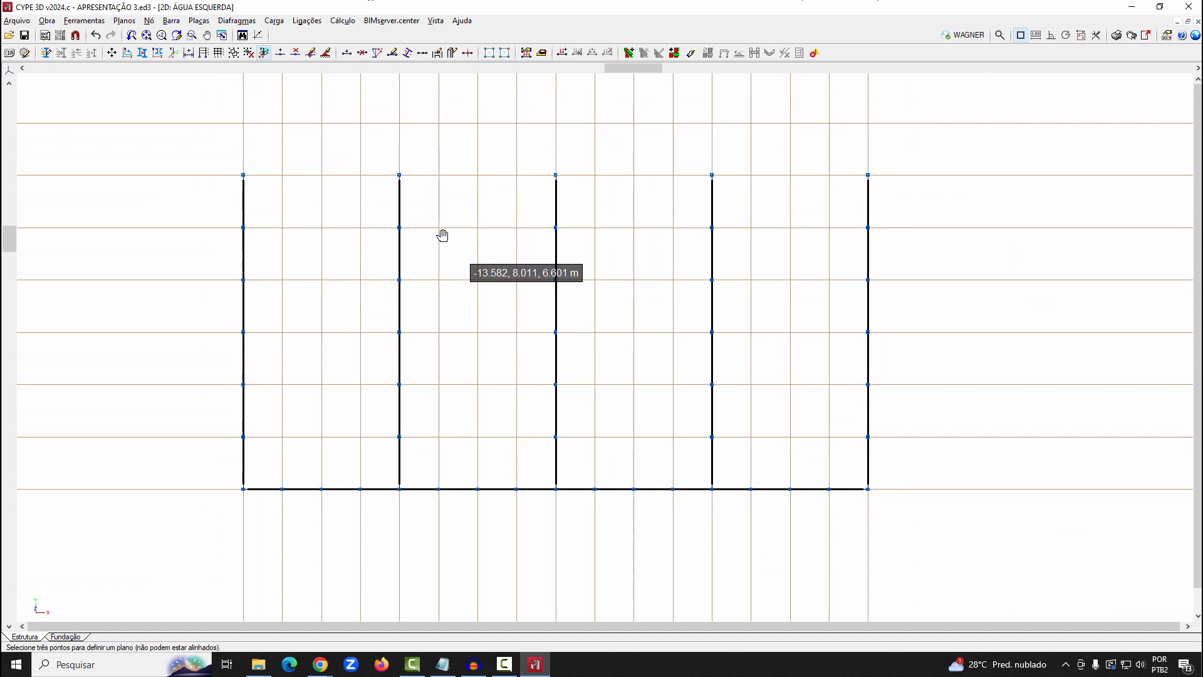
pyautogui.click(172, 21)
pyautogui.click(208, 40)
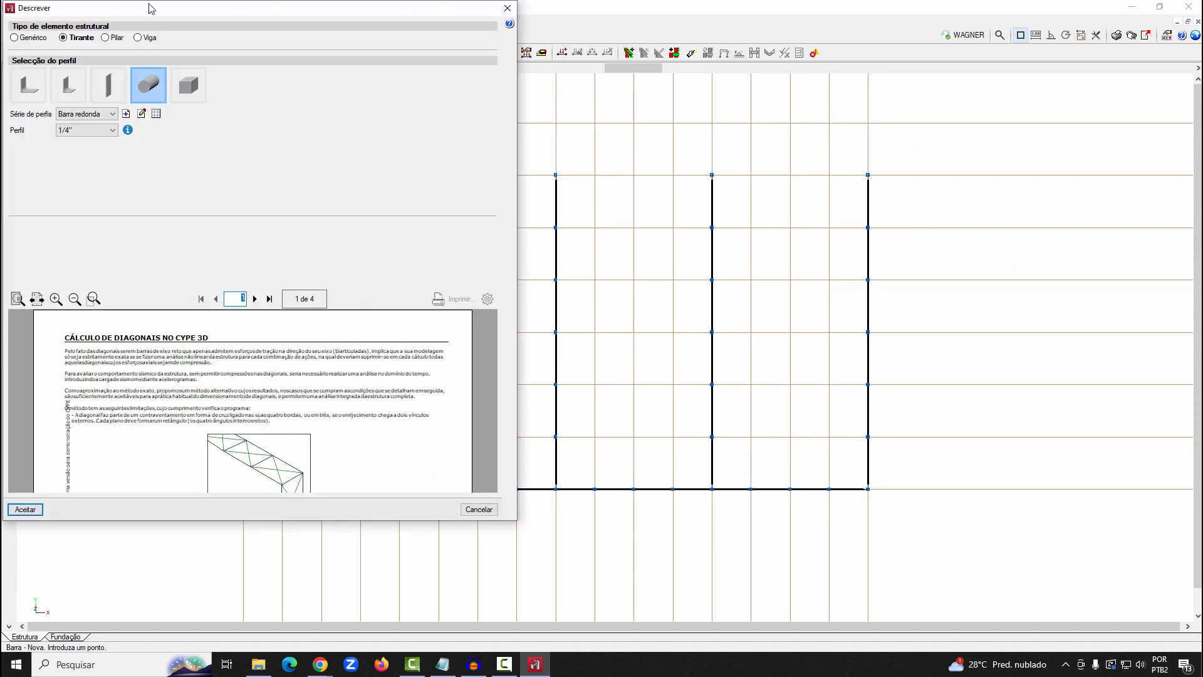
pyautogui.moveTo(149, 3); pyautogui.dragTo(309, 53)
pyautogui.click(174, 87)
pyautogui.click(604, 203)
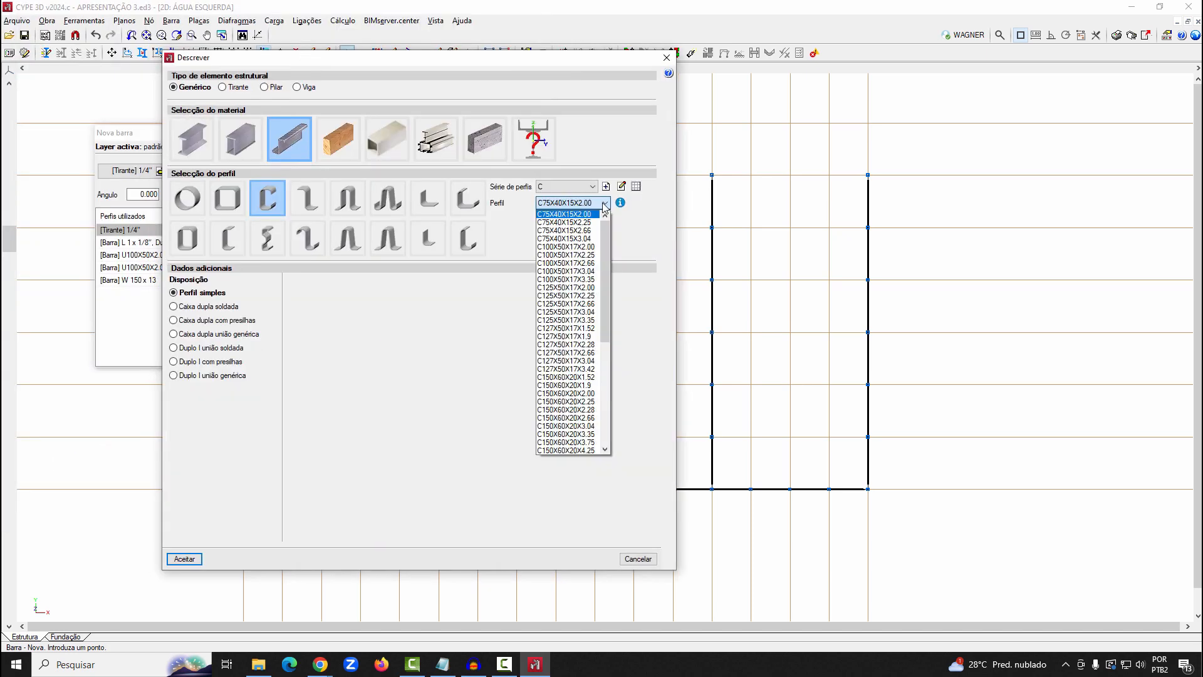
pyautogui.scroll(-2, 600, 276)
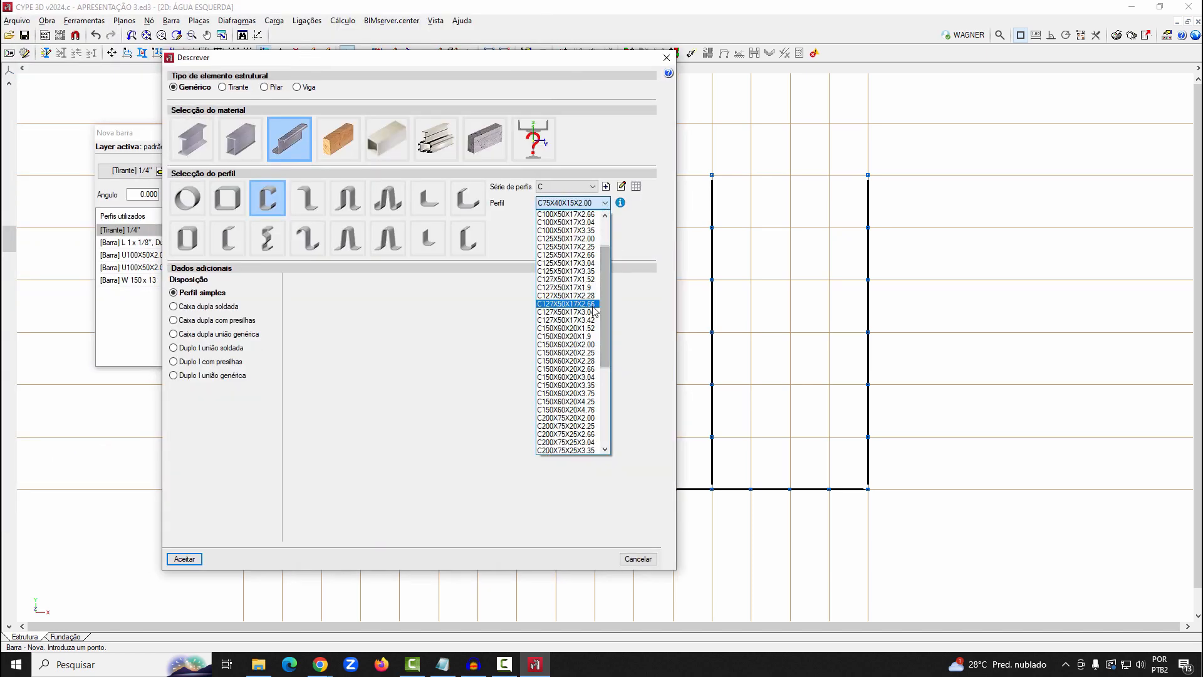
pyautogui.click(592, 306)
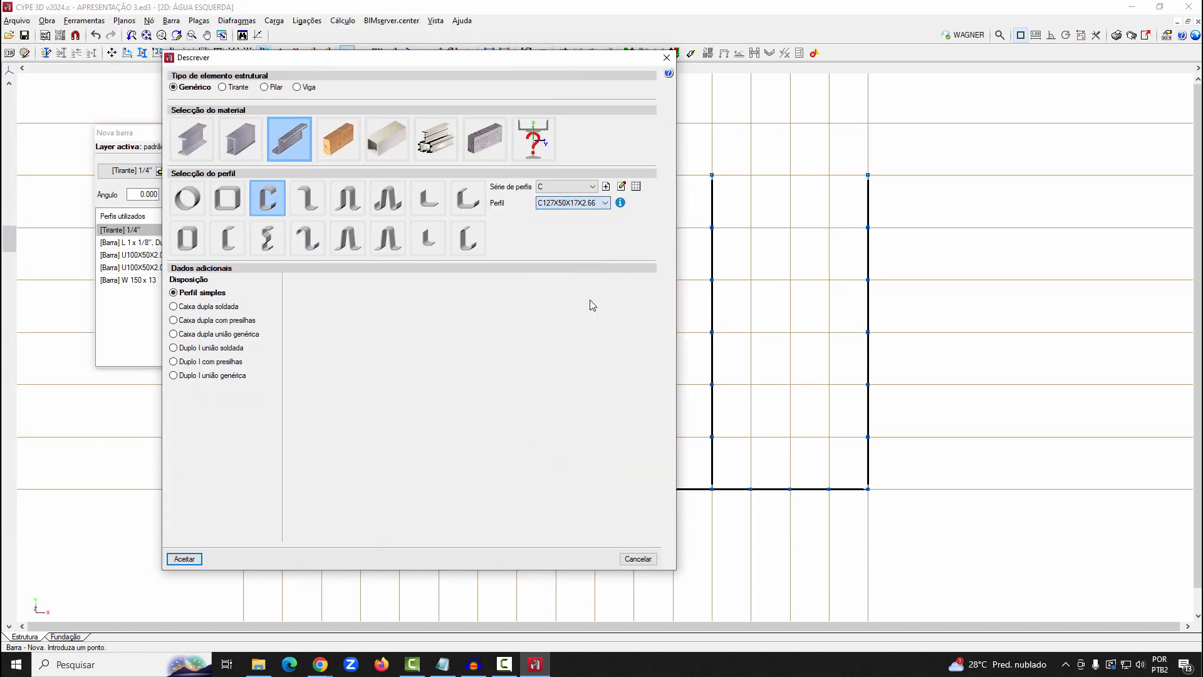
pyautogui.click(184, 559)
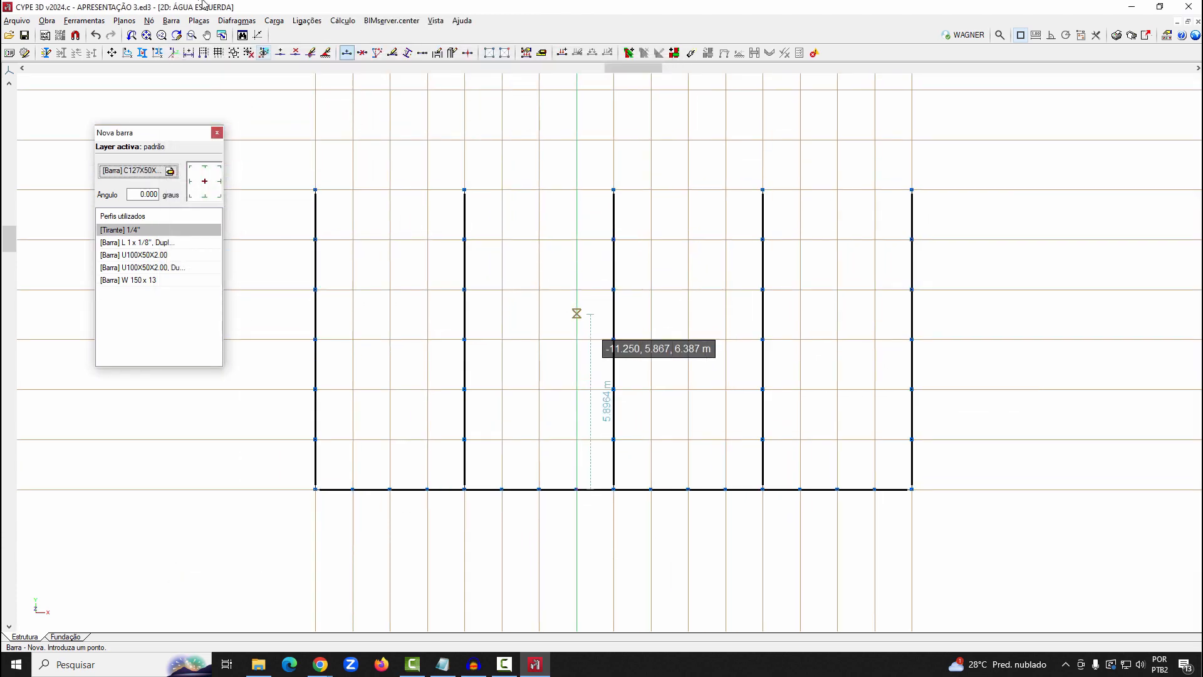
# Enable node generation at crossings and draw the five intermediate purlins across all frames along the upper chord node rows
pyautogui.click(172, 20)
pyautogui.click(229, 491)
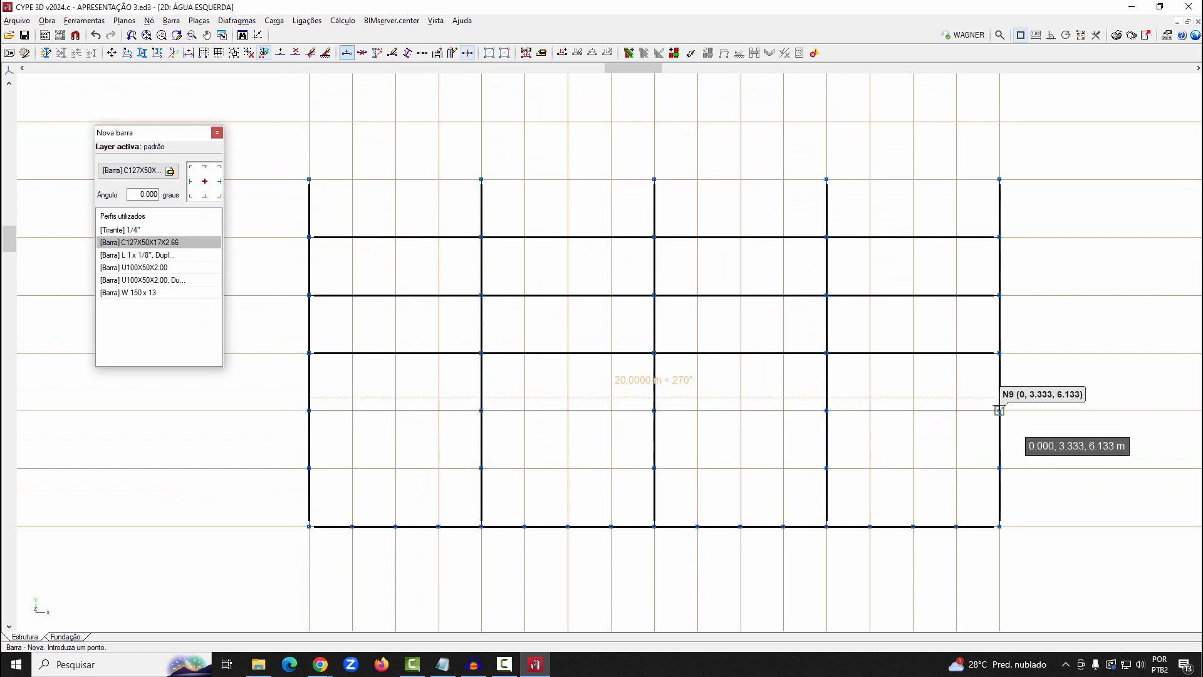
pyautogui.click(999, 411)
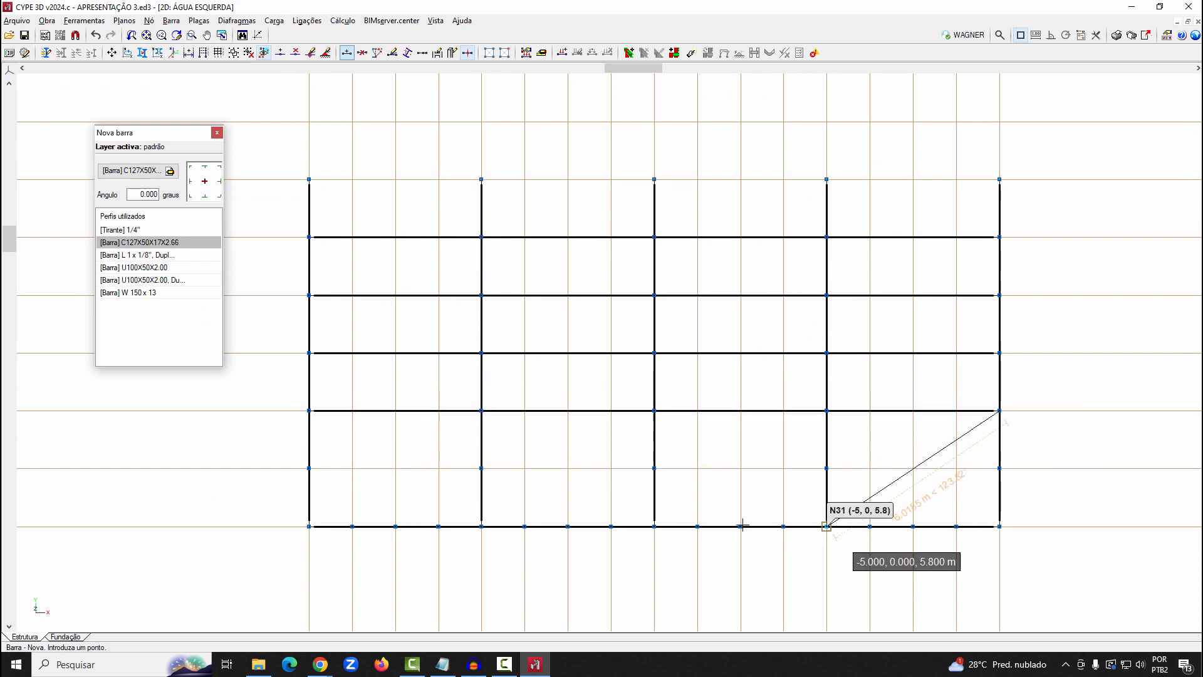
pyautogui.click(308, 467)
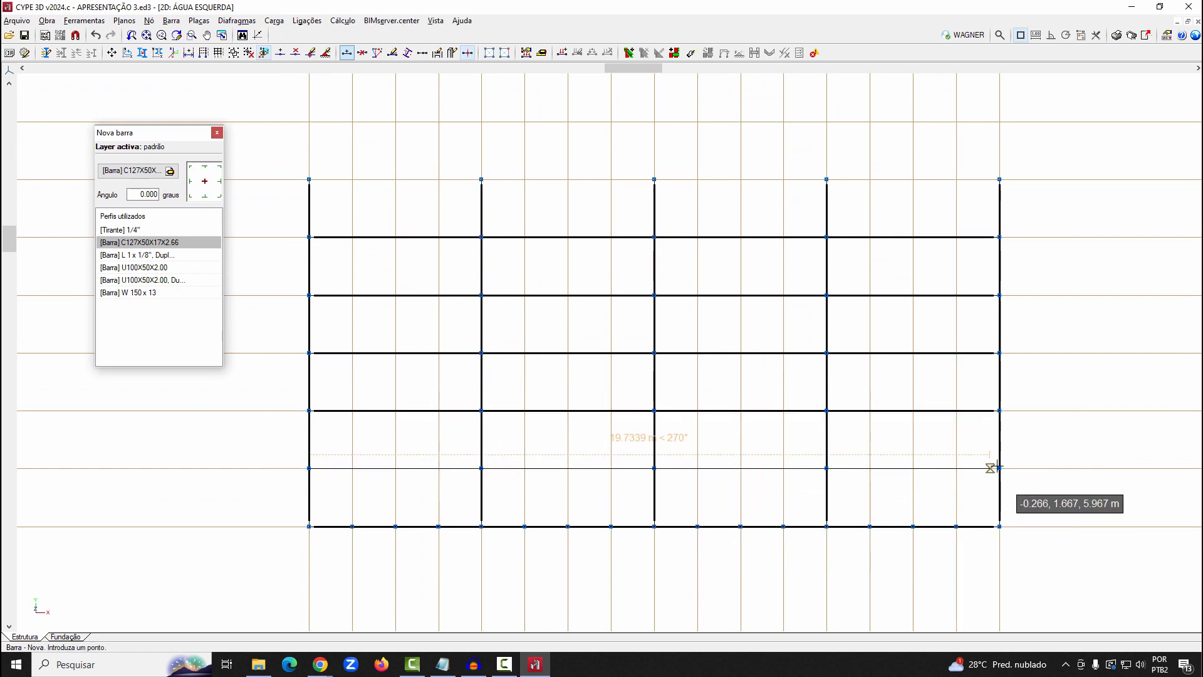
pyautogui.click(998, 468)
# Draw the ridge purlin across all frames, starting 0.15 m from the ridge node along the end frame's upper chord
pyautogui.scroll(3, 338, 200)
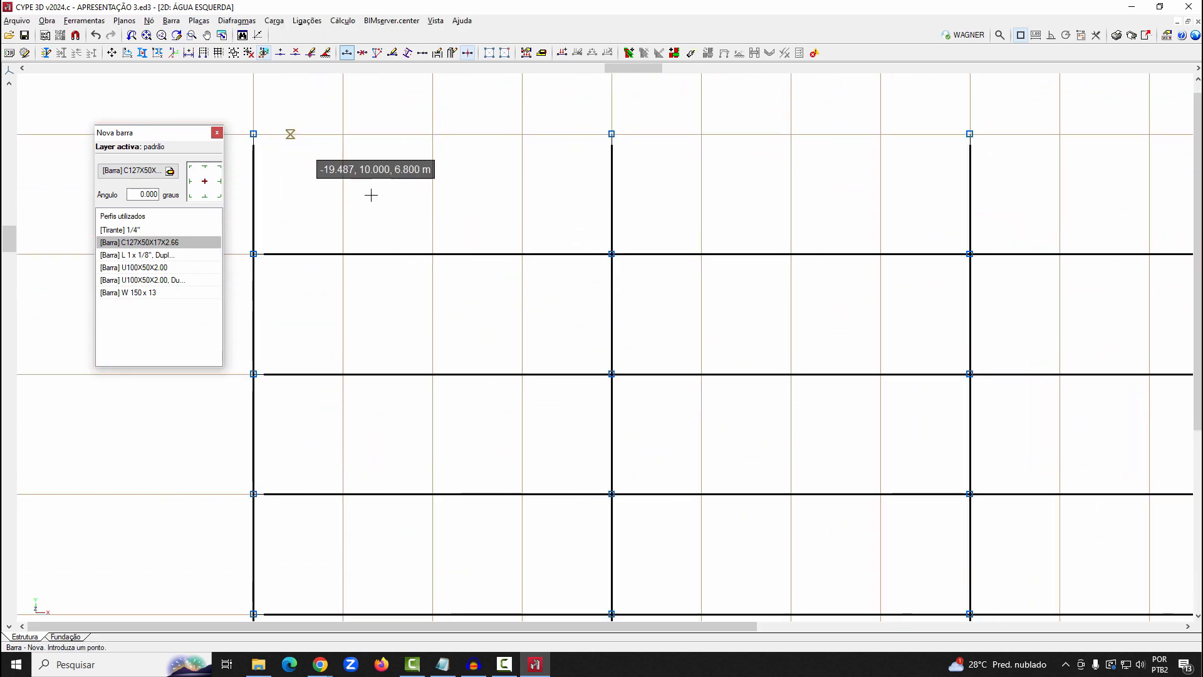
pyautogui.scroll(-2, 269, 154)
pyautogui.scroll(2, 322, 269)
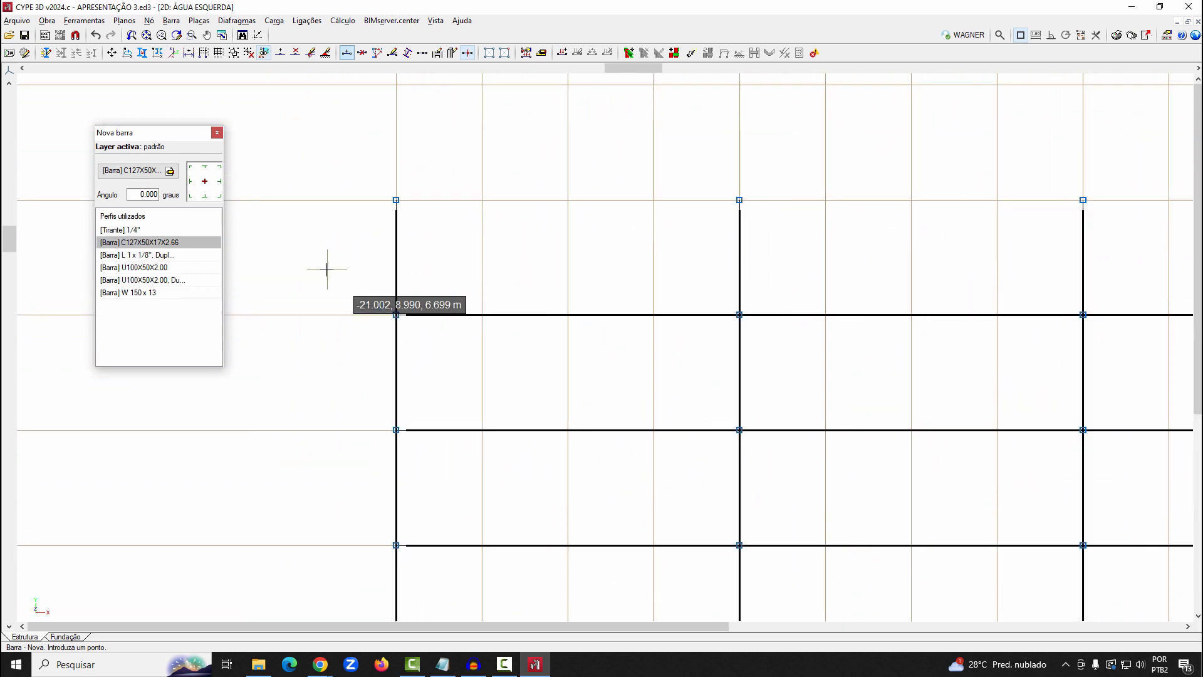
pyautogui.click(396, 214)
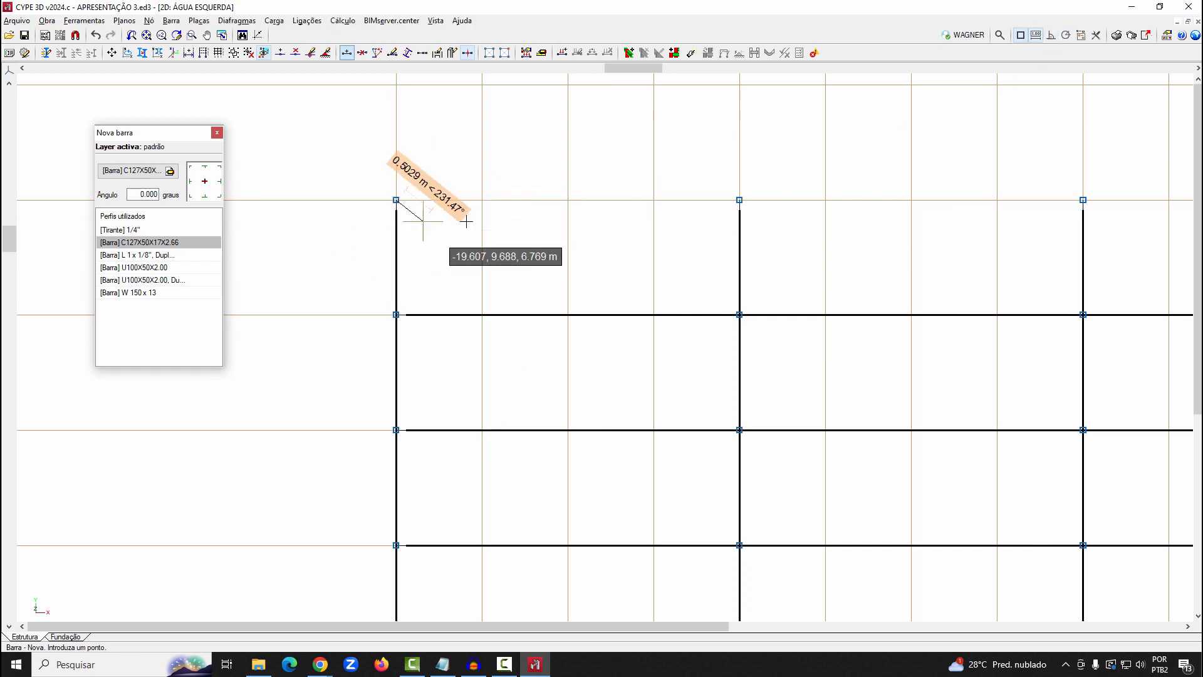
pyautogui.scroll(2, 391, 215)
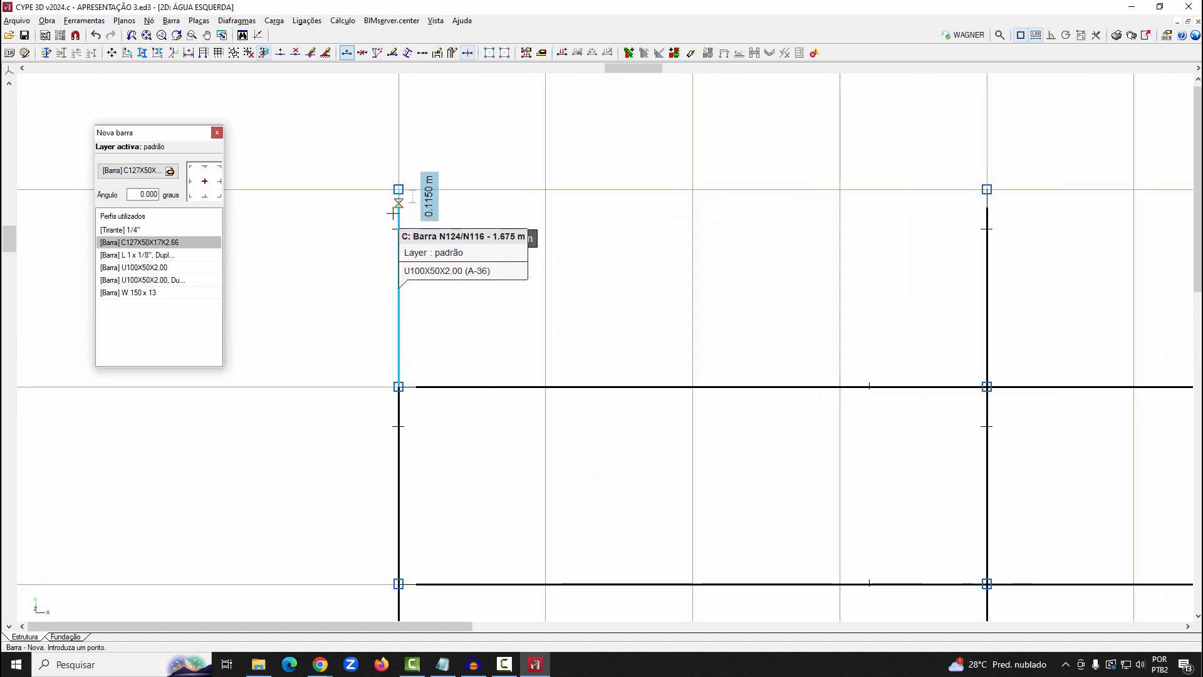
pyautogui.click(389, 224)
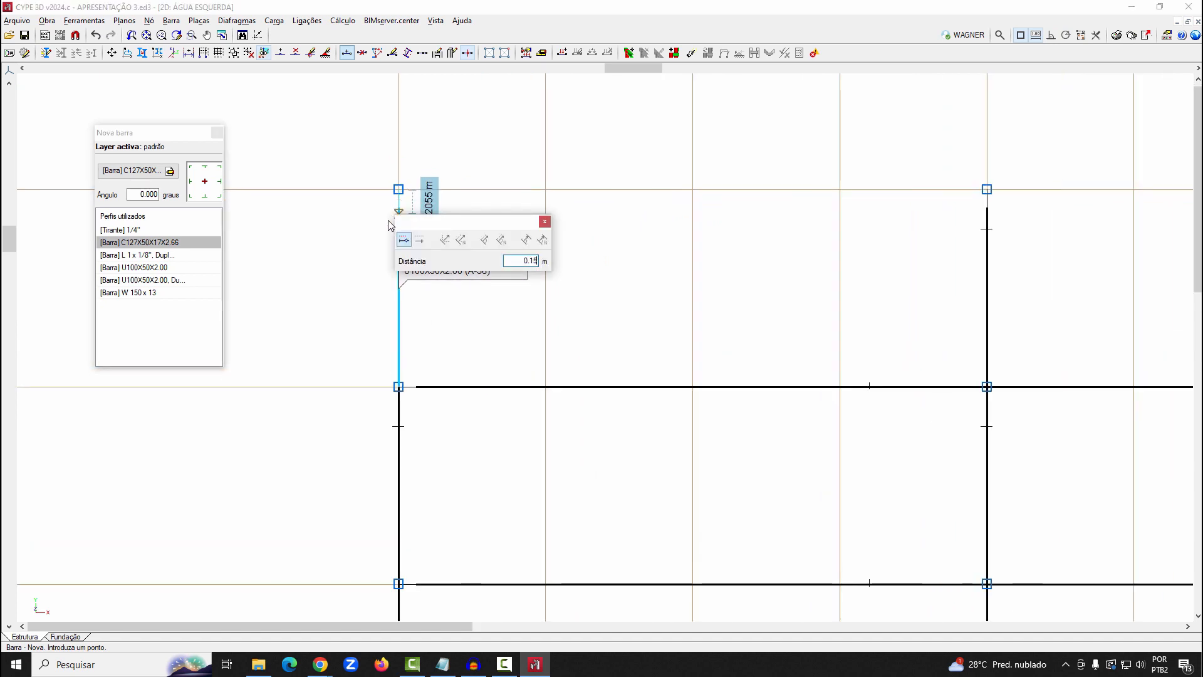
pyautogui.press('Return')
pyautogui.scroll(-5, 401, 216)
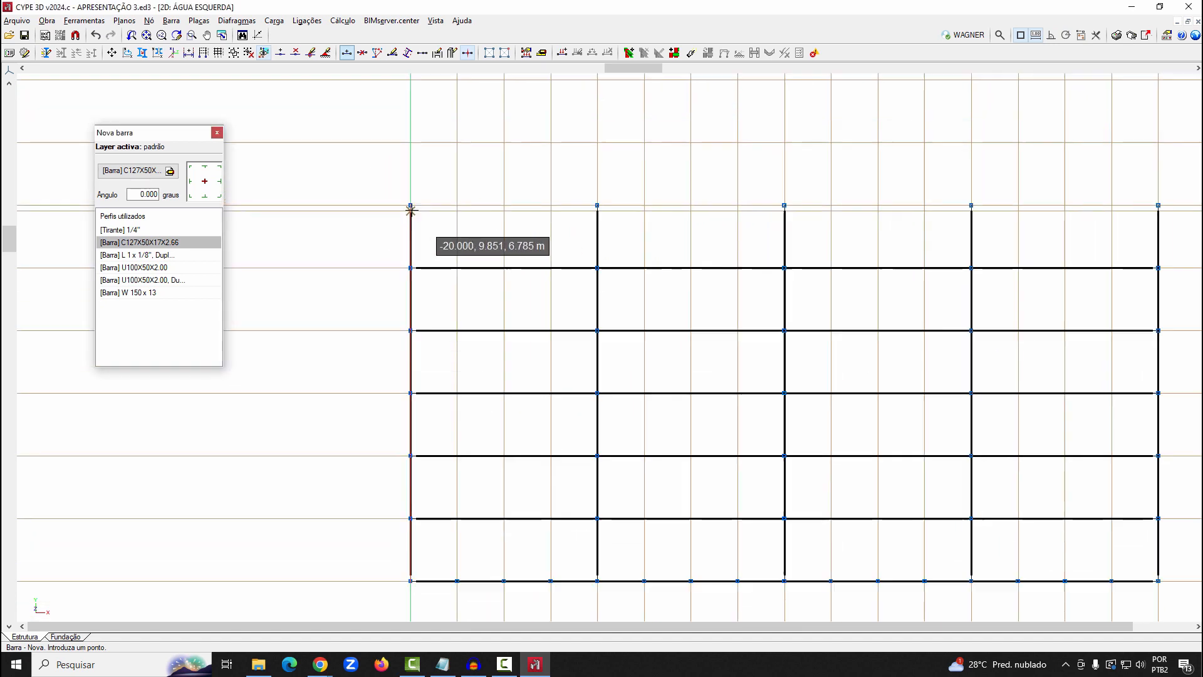
pyautogui.scroll(3, 1024, 201)
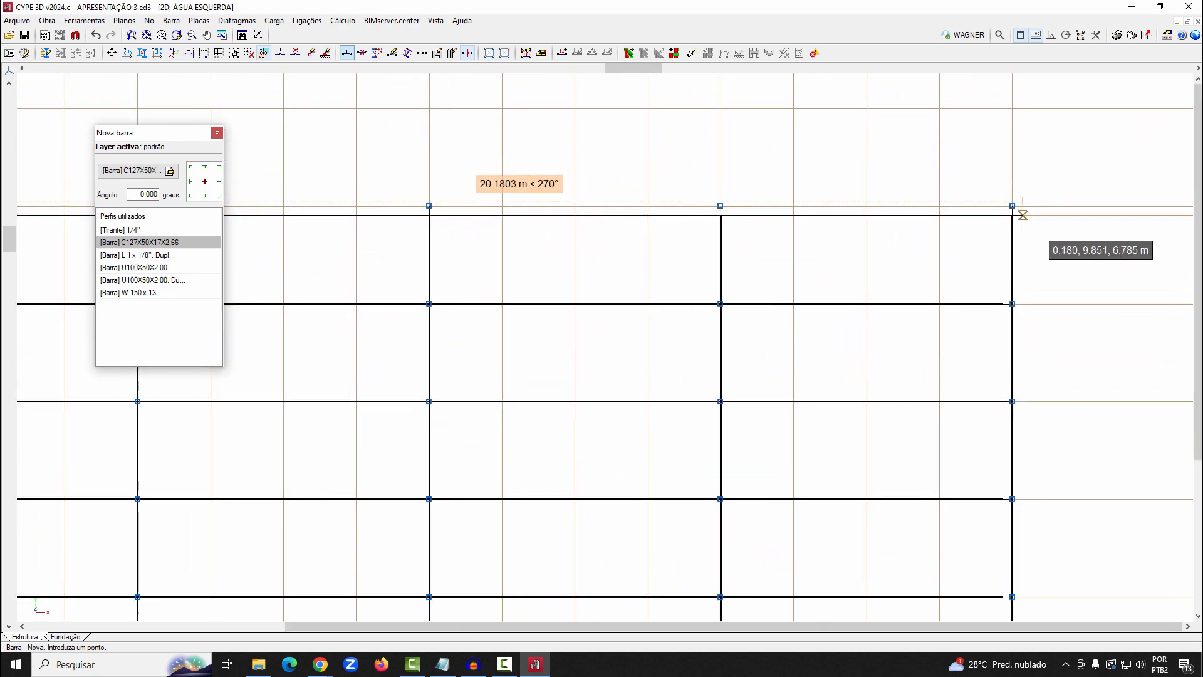
pyautogui.click(1012, 215)
pyautogui.scroll(-3, 576, 470)
# Draw the eave purlin across all frames, parallel to and slightly inside the eave line
pyautogui.scroll(5, 295, 457)
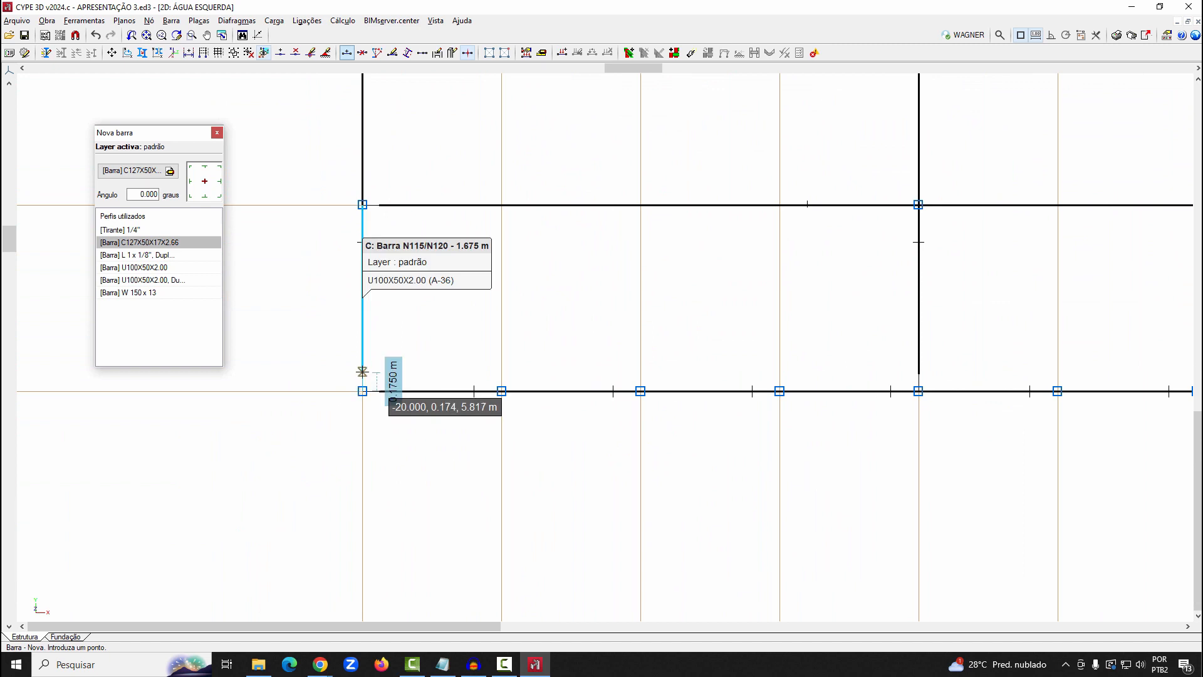
pyautogui.click(362, 370)
pyautogui.press('Return')
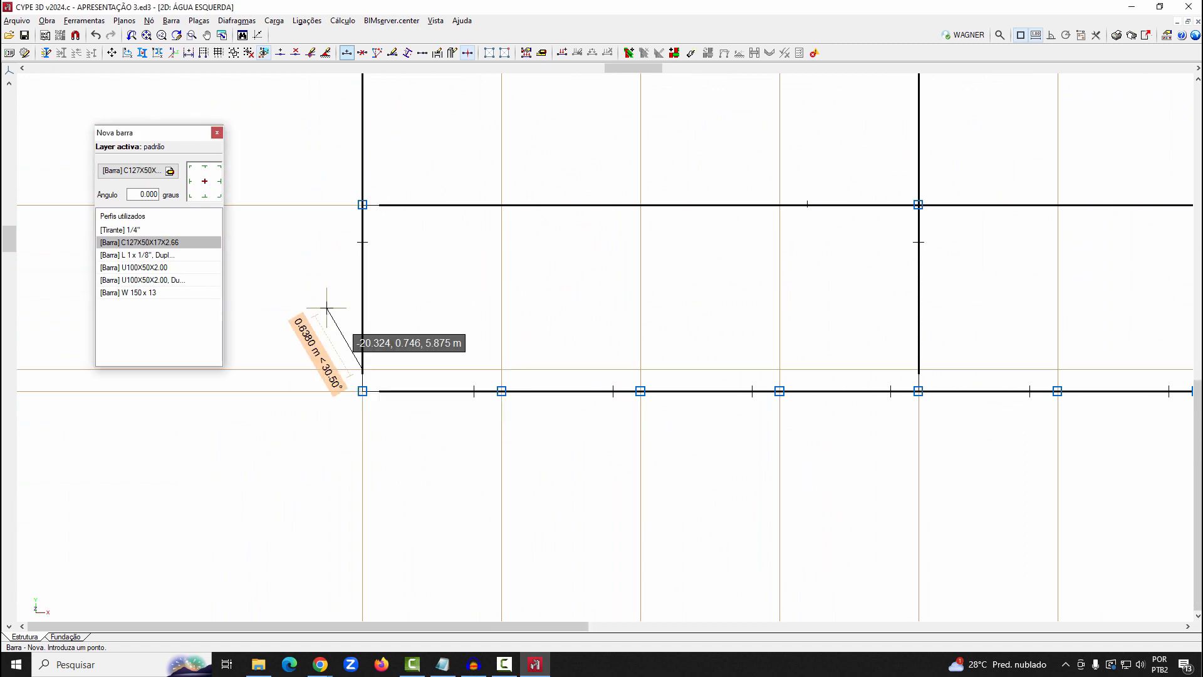
pyautogui.scroll(-3, 317, 343)
pyautogui.scroll(-1, 313, 349)
pyautogui.scroll(3, 1109, 344)
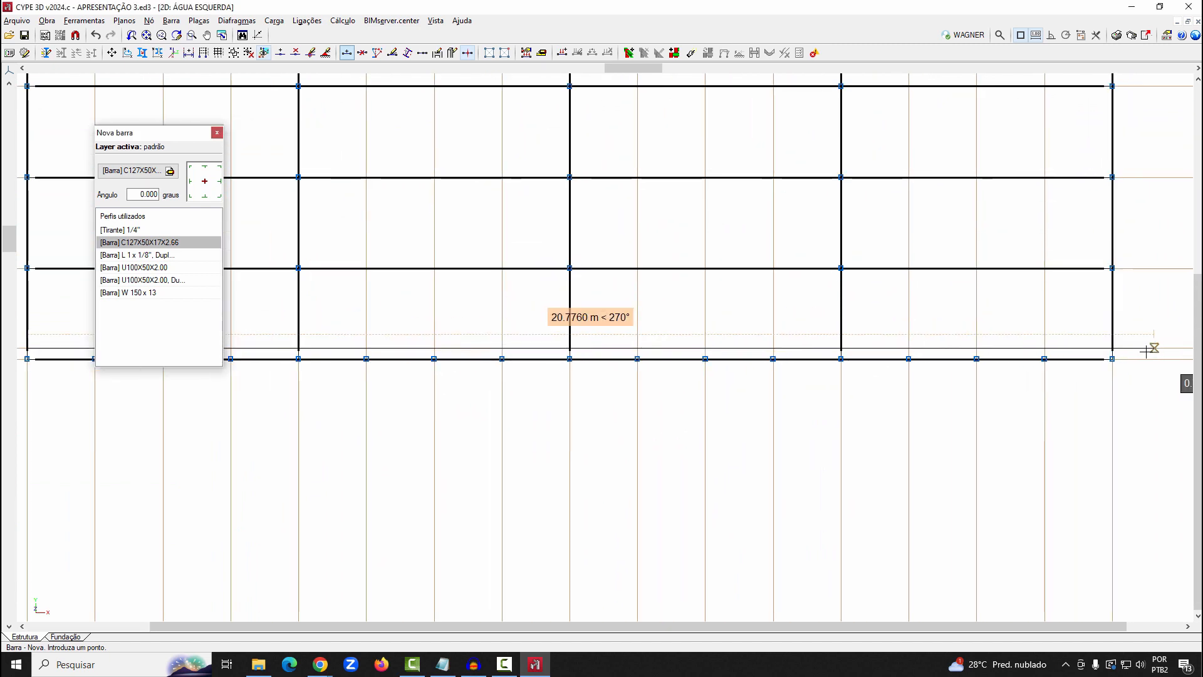
pyautogui.click(1112, 348)
pyautogui.scroll(-1, 871, 501)
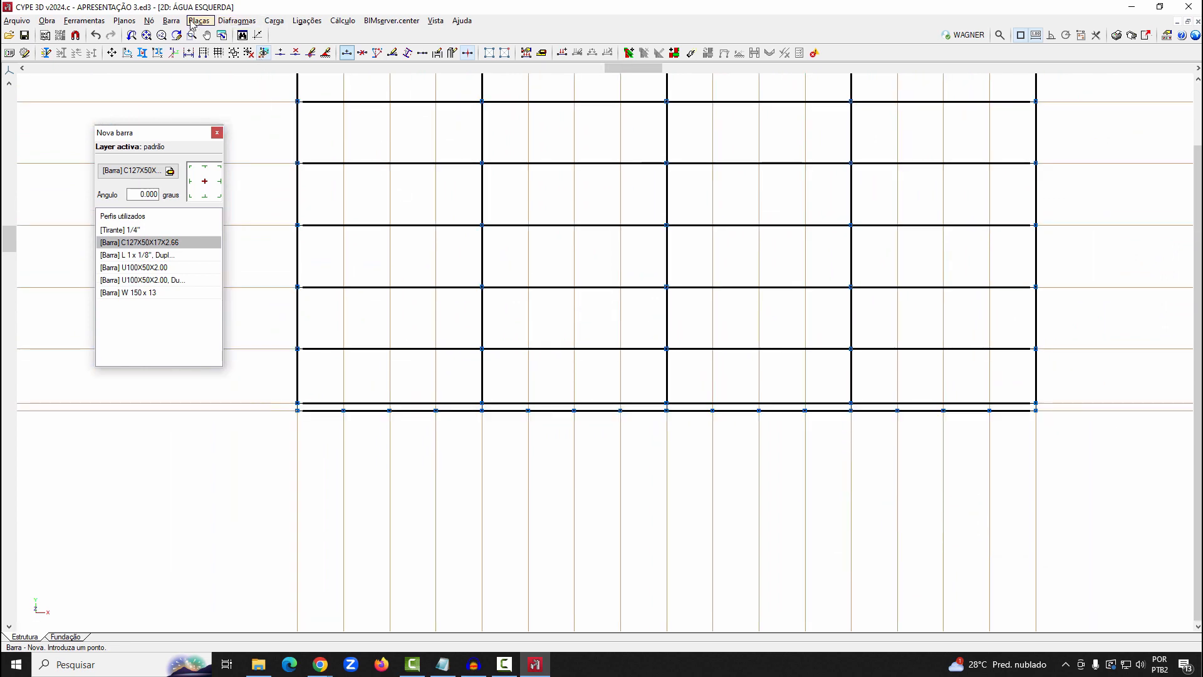
# Describe the layout of all seven roof purlins: rotate them relative to the active slope plane to -174.289 degrees and set the insertion point mid-flange
pyautogui.click(171, 20)
pyautogui.click(211, 131)
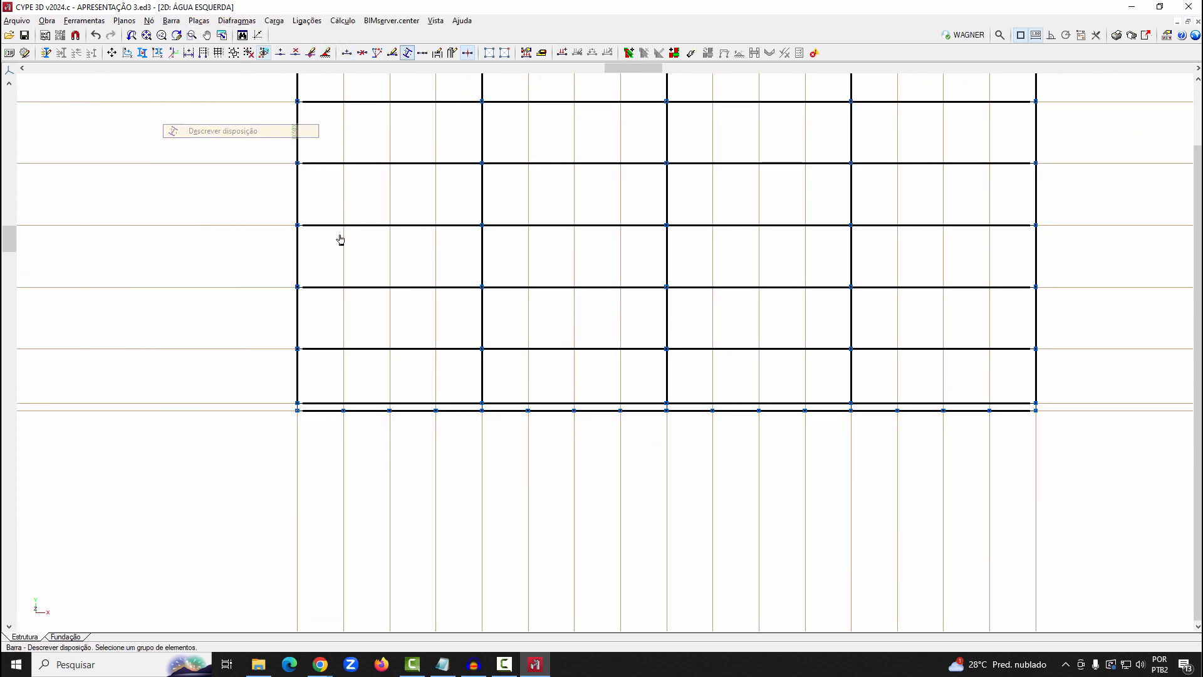
pyautogui.scroll(-1, 478, 367)
pyautogui.click(450, 396)
pyautogui.click(426, 351)
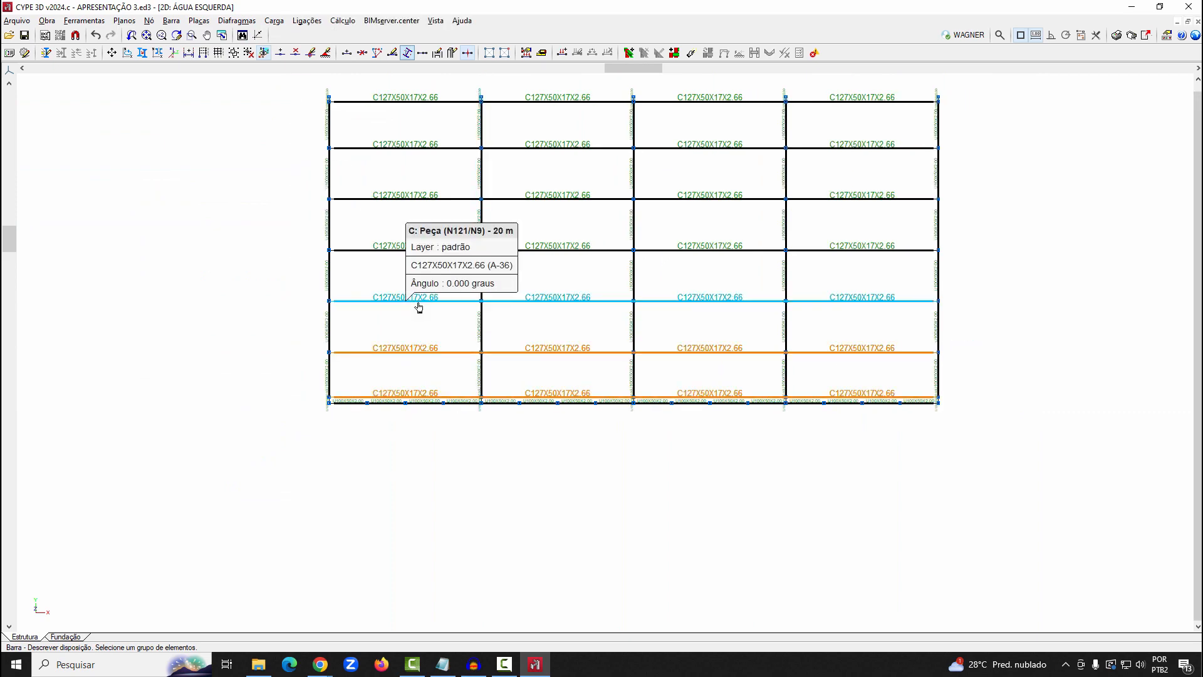
pyautogui.click(418, 302)
pyautogui.click(394, 251)
pyautogui.click(392, 199)
pyautogui.click(386, 149)
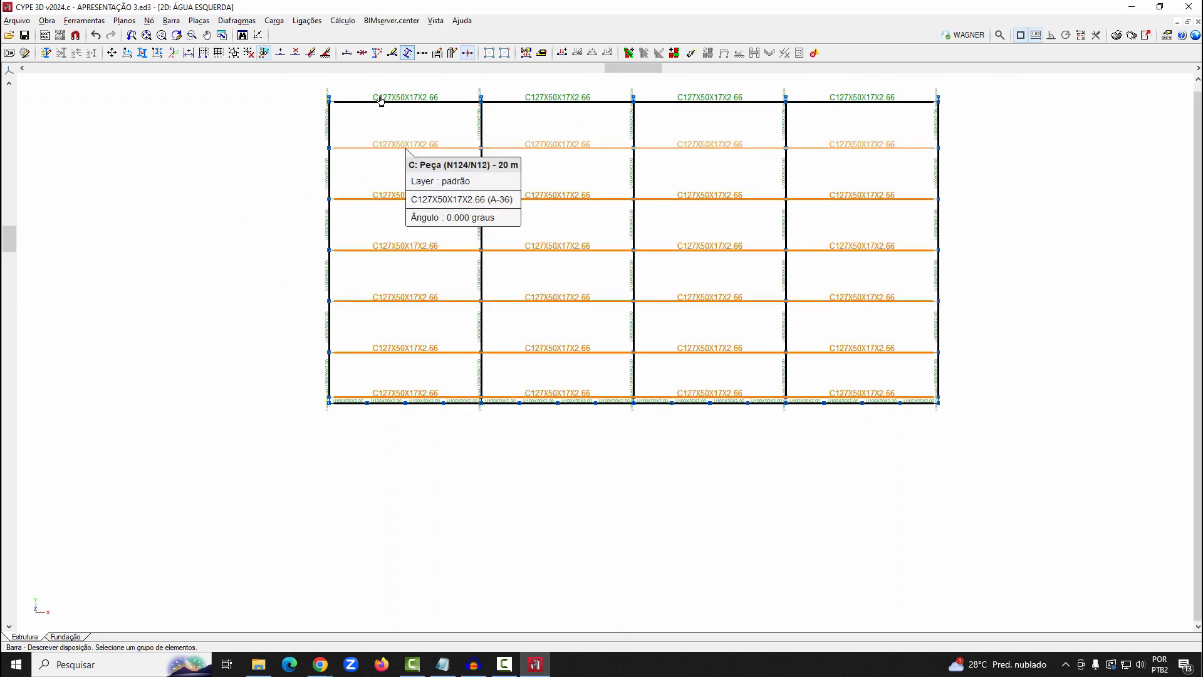
pyautogui.click(381, 100)
pyautogui.rightClick(413, 178)
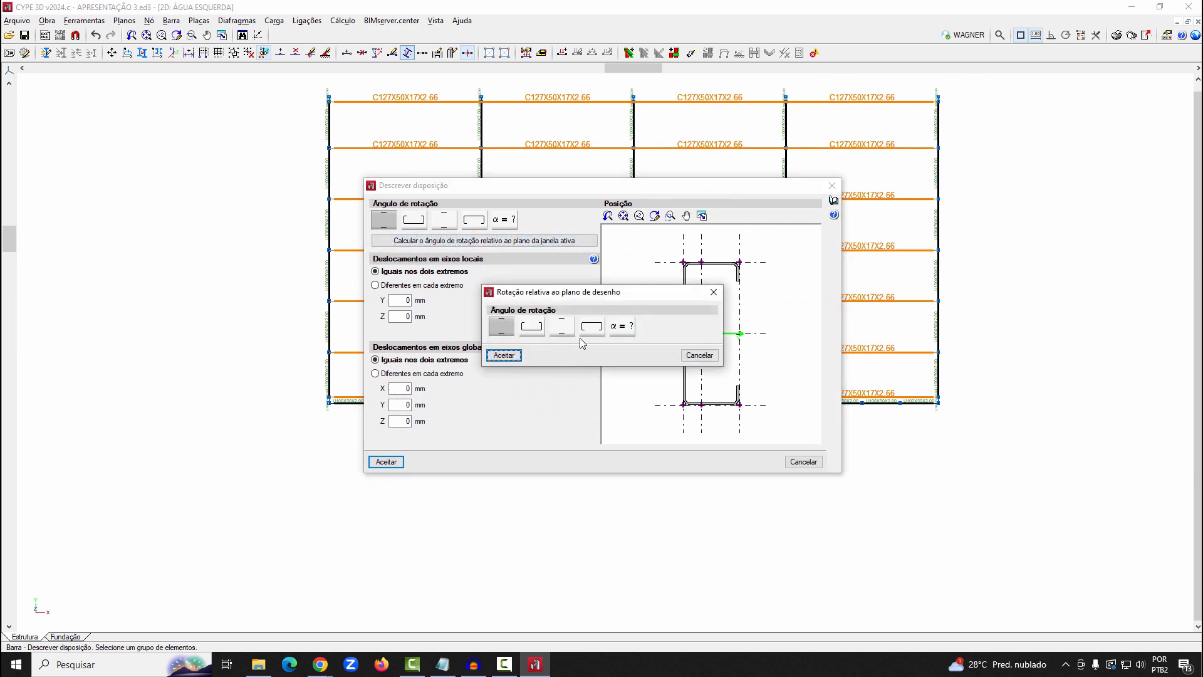
pyautogui.click(505, 357)
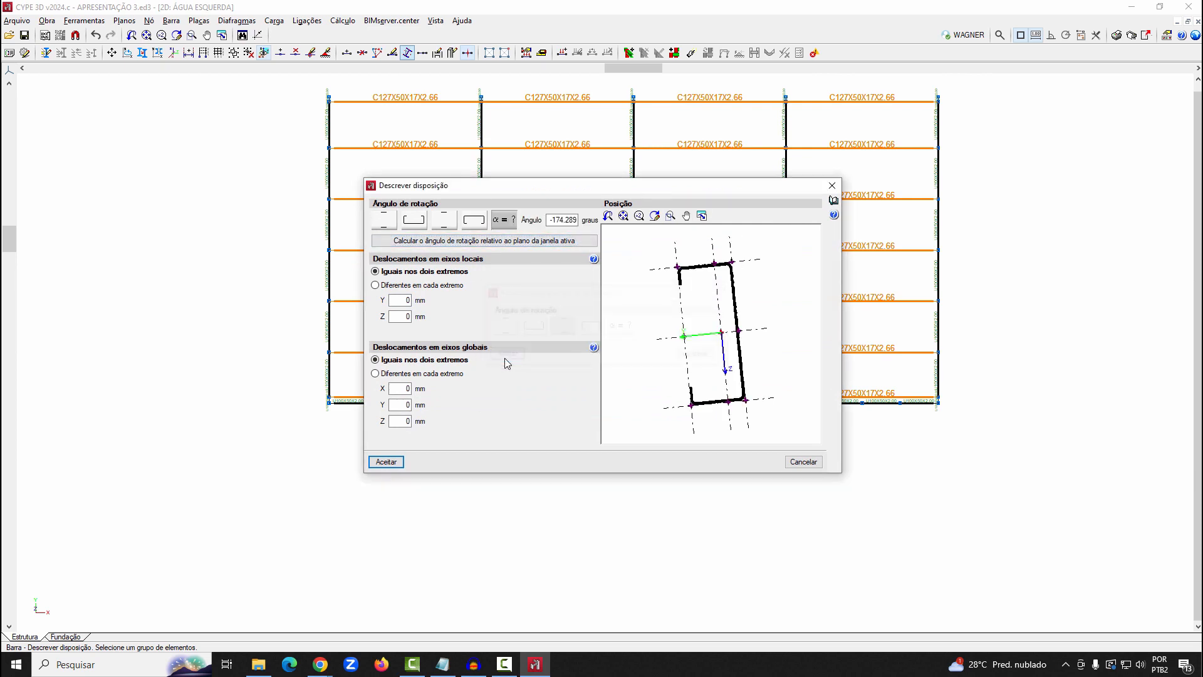
pyautogui.click(729, 405)
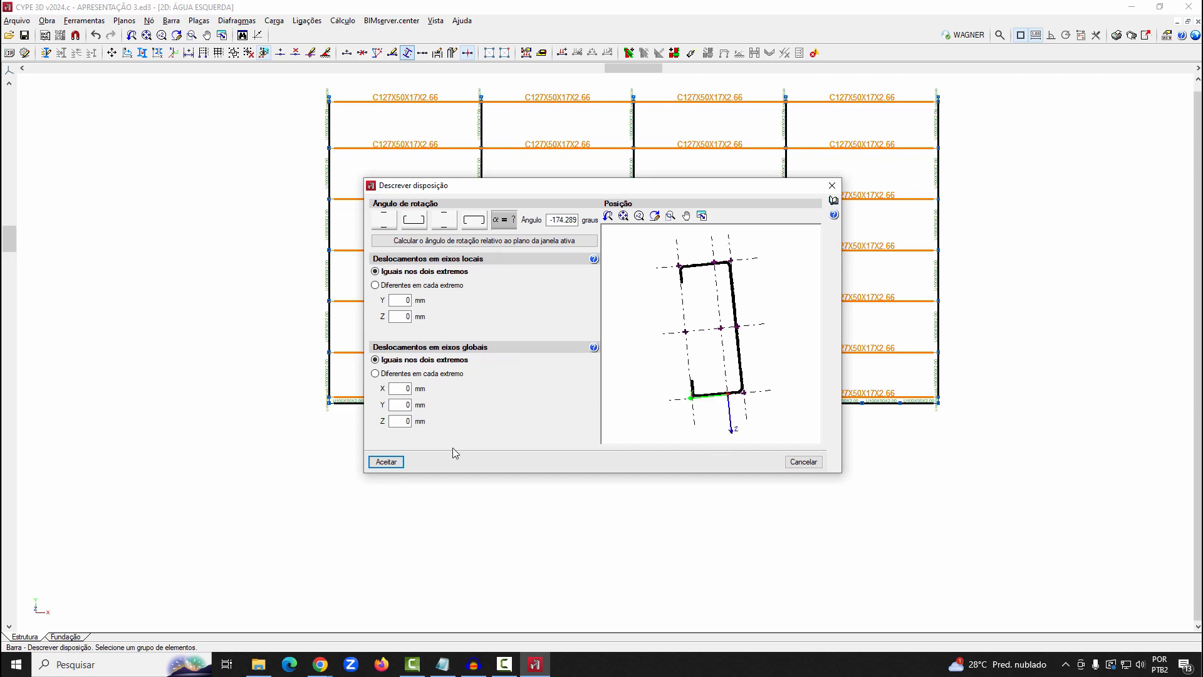
pyautogui.click(394, 464)
# Examine the purlins' orientation and seating on the truss upper chords in the 3D model view
pyautogui.click(80, 22)
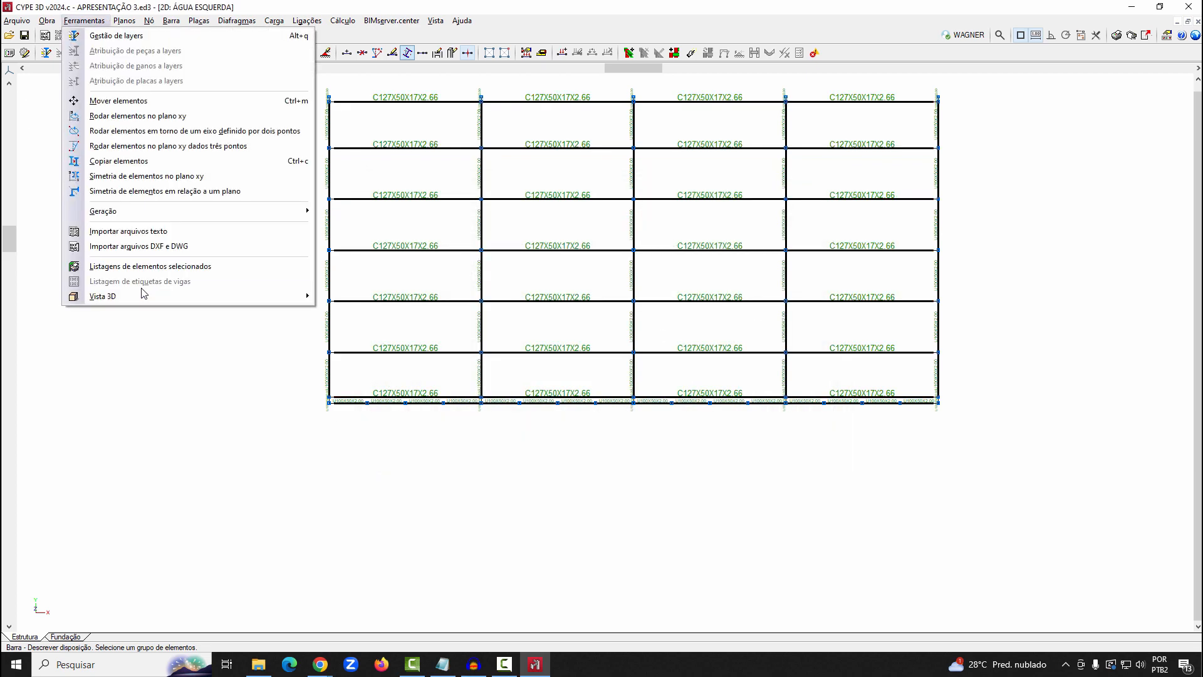
pyautogui.moveTo(144, 296)
pyautogui.click(435, 300)
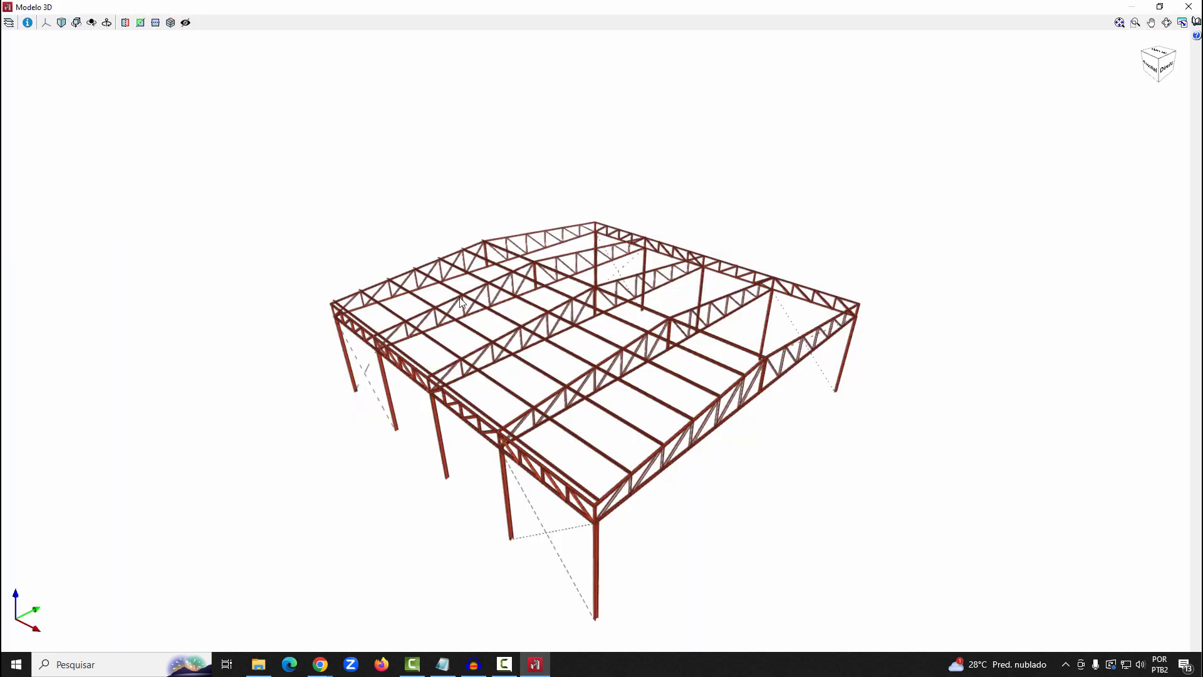
pyautogui.scroll(5, 652, 492)
pyautogui.moveTo(603, 384); pyautogui.dragTo(545, 333)
pyautogui.scroll(-5, 546, 362)
pyautogui.scroll(5, 649, 359)
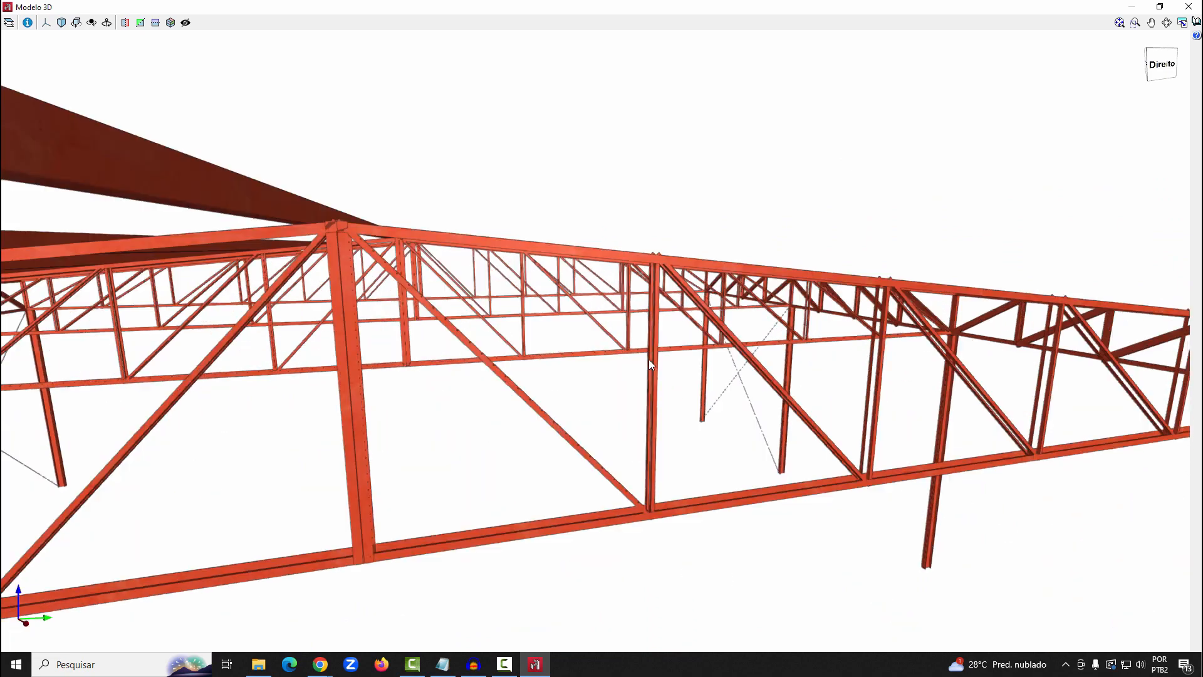
pyautogui.scroll(-3, 642, 363)
pyautogui.scroll(2, 652, 375)
pyautogui.click(1186, 7)
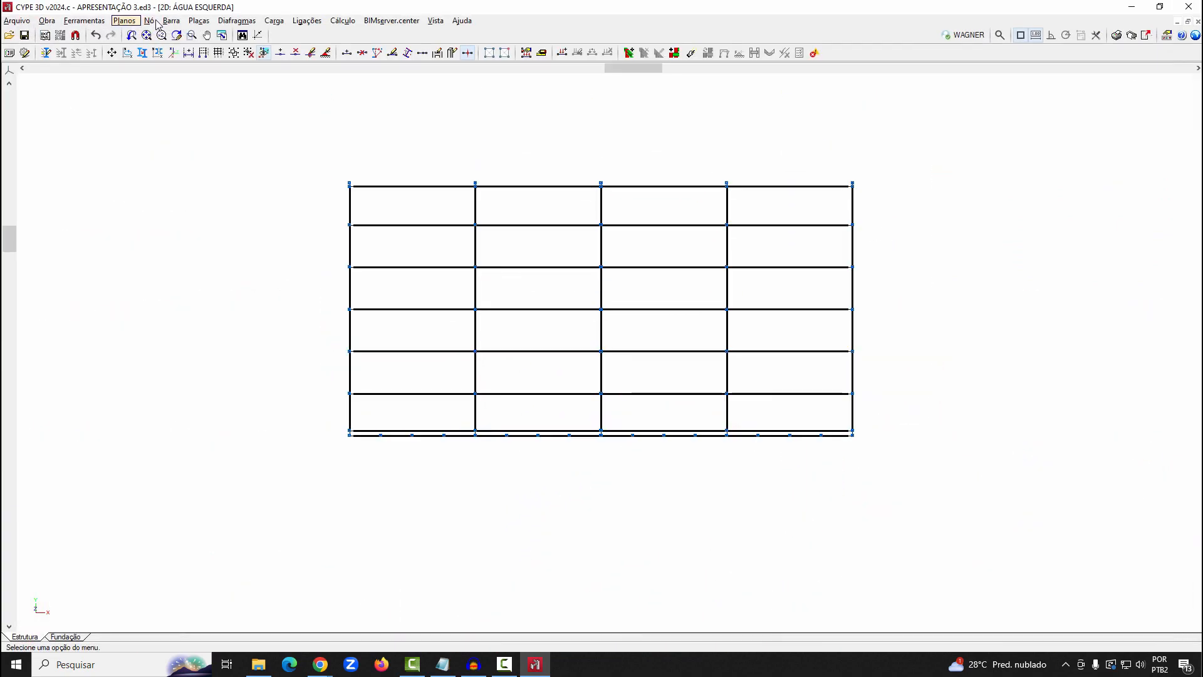
# Disable node generation at crossings and draw a diagonal in the first bay from the eave purlin's end node across two purlin spacings to the second frame
pyautogui.click(172, 21)
pyautogui.click(209, 492)
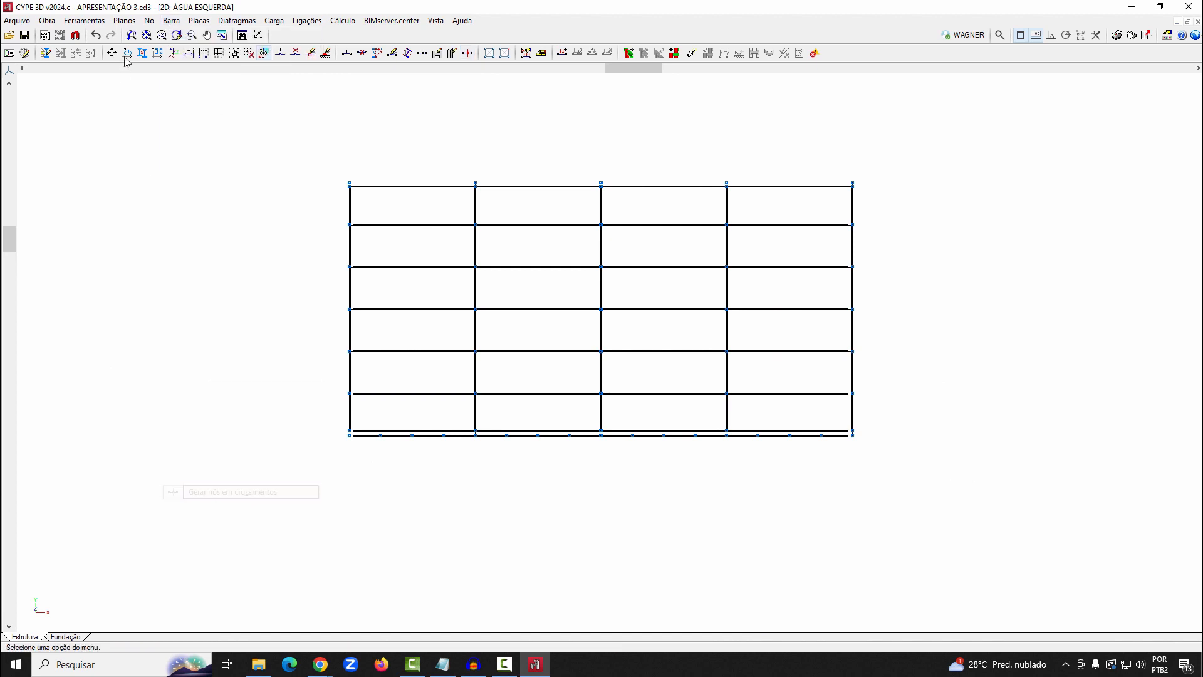
pyautogui.click(172, 21)
pyautogui.click(189, 36)
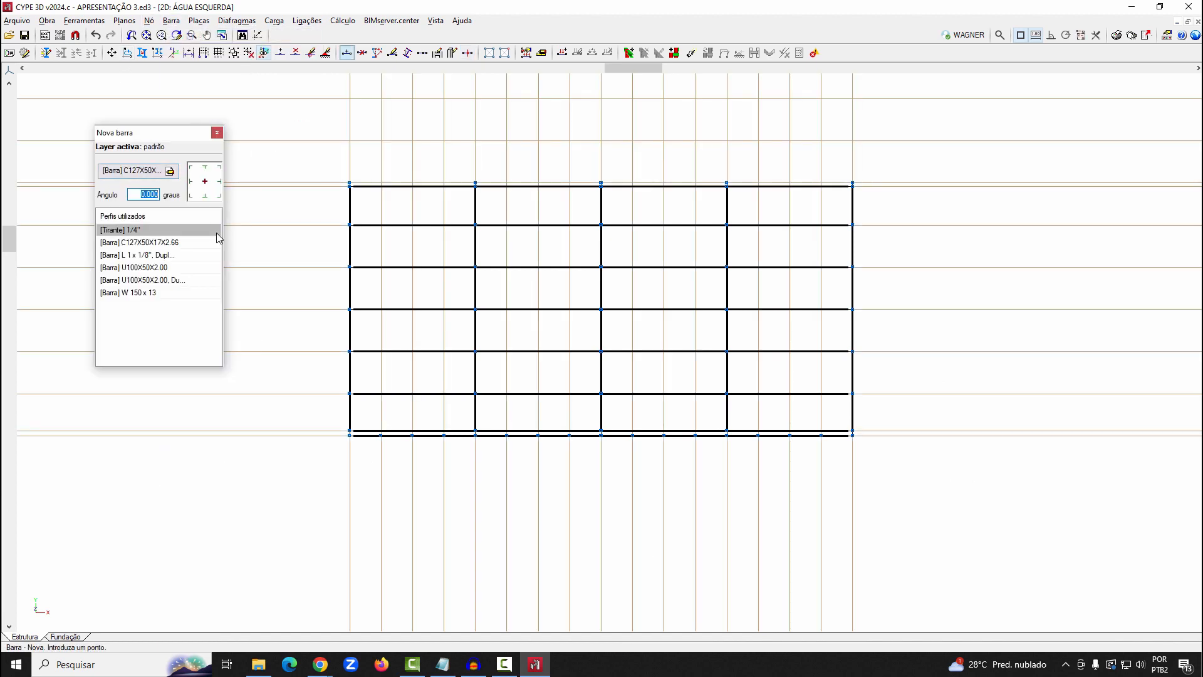
pyautogui.scroll(4, 417, 431)
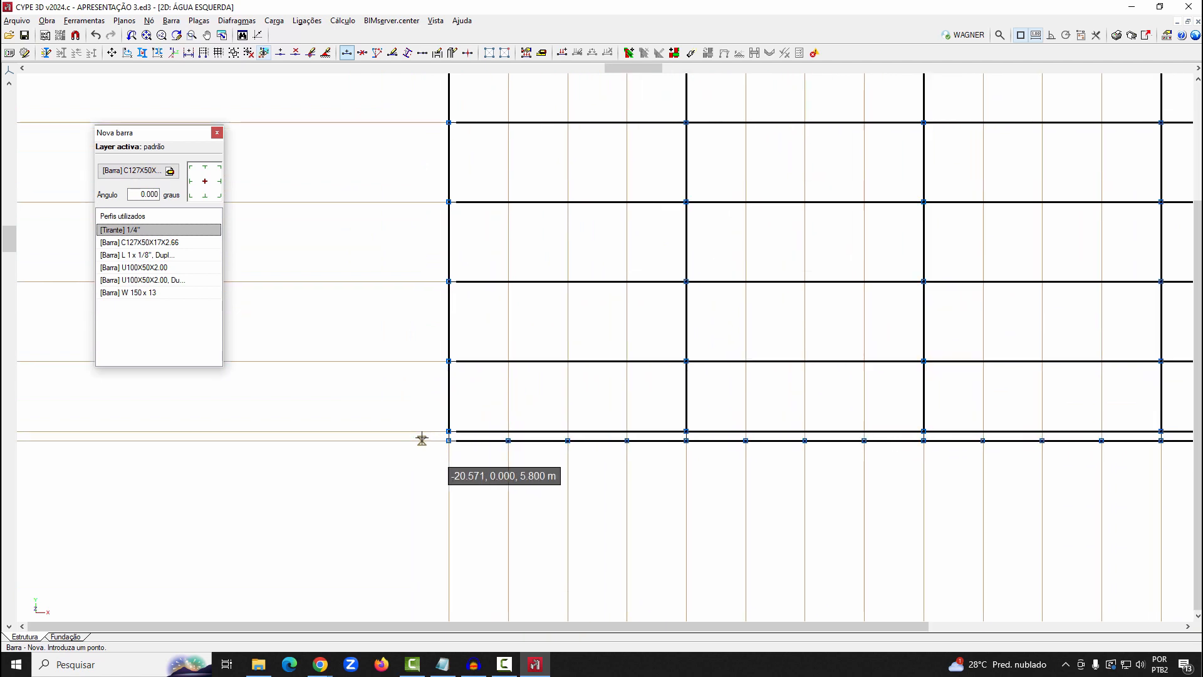
pyautogui.click(449, 431)
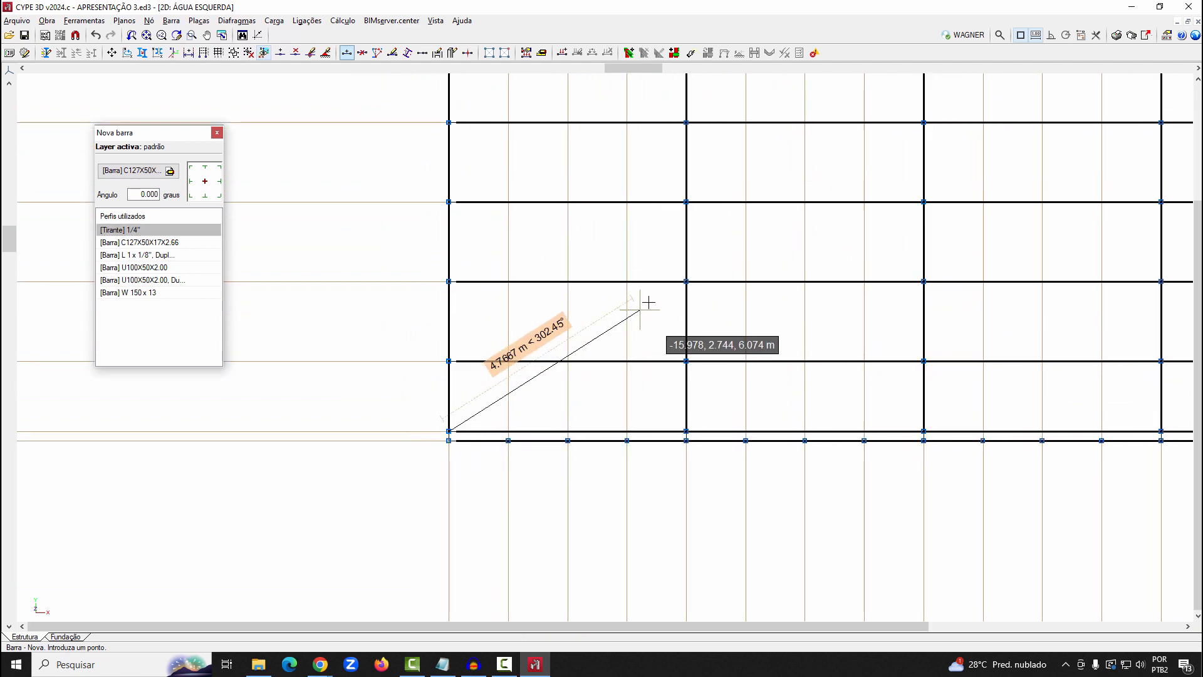
pyautogui.click(685, 282)
pyautogui.scroll(-2, 545, 271)
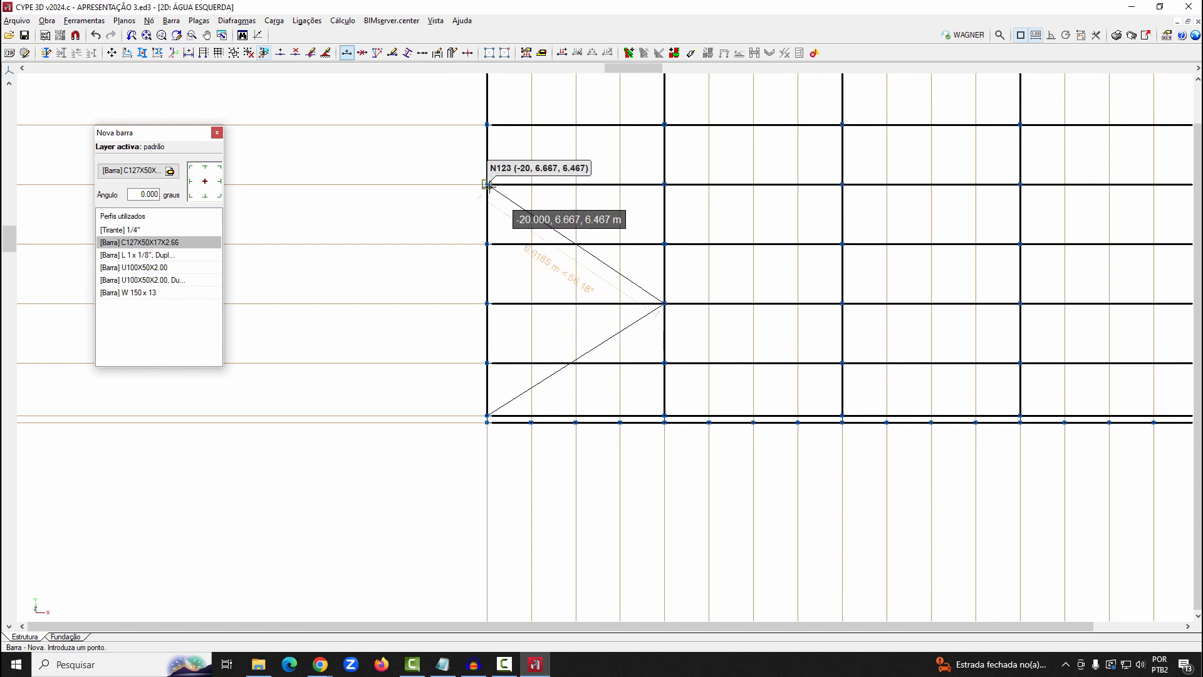
pyautogui.rightClick(496, 228)
# Draw the opposite diagonal in the first bay from the second frame's eave purlin node to the end frame, completing the eave-side X
pyautogui.scroll(-2, 532, 379)
pyautogui.scroll(2, 654, 375)
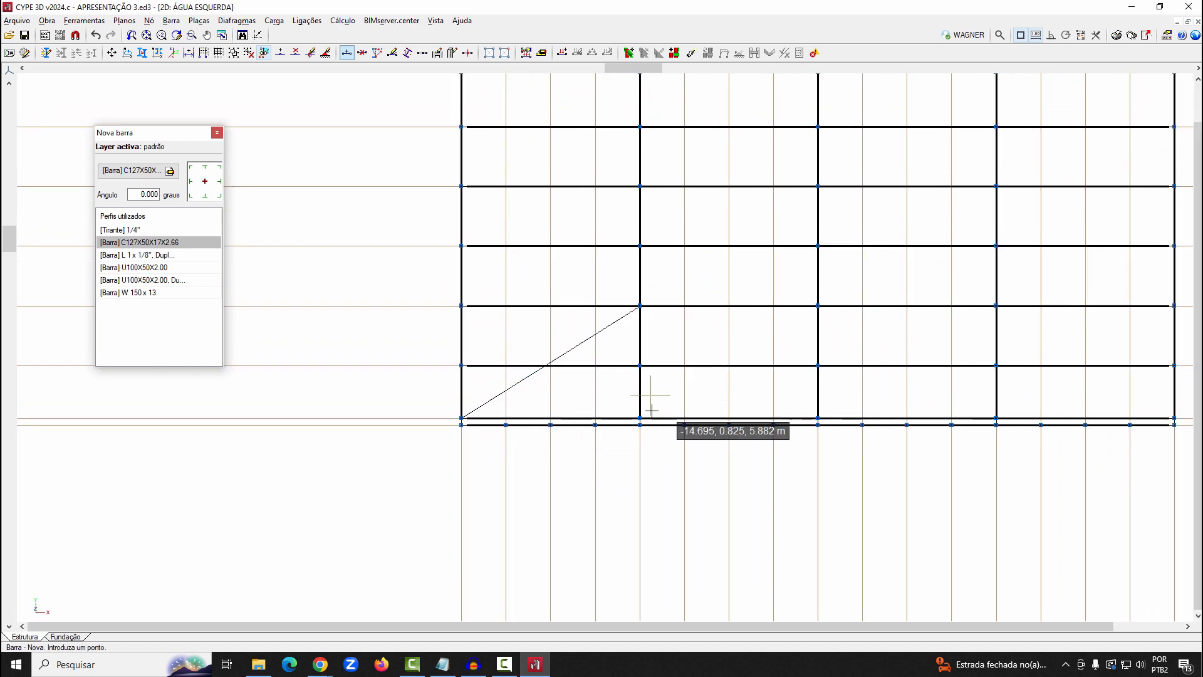
pyautogui.click(639, 418)
pyautogui.click(461, 306)
pyautogui.rightClick(414, 398)
pyautogui.scroll(-5, 414, 401)
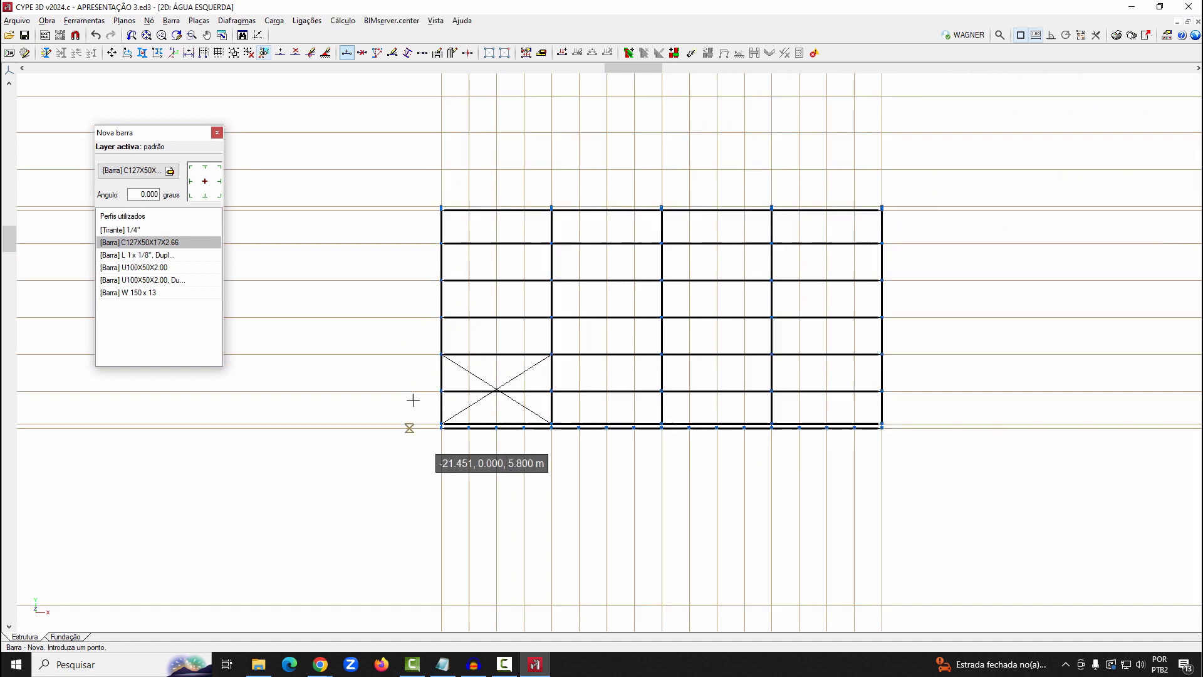
# Draw crossed diagonals over two purlin spacings at the ridge of the first bay and at the ridge and eave of the last bay
pyautogui.scroll(3, 471, 194)
pyautogui.scroll(3, 432, 219)
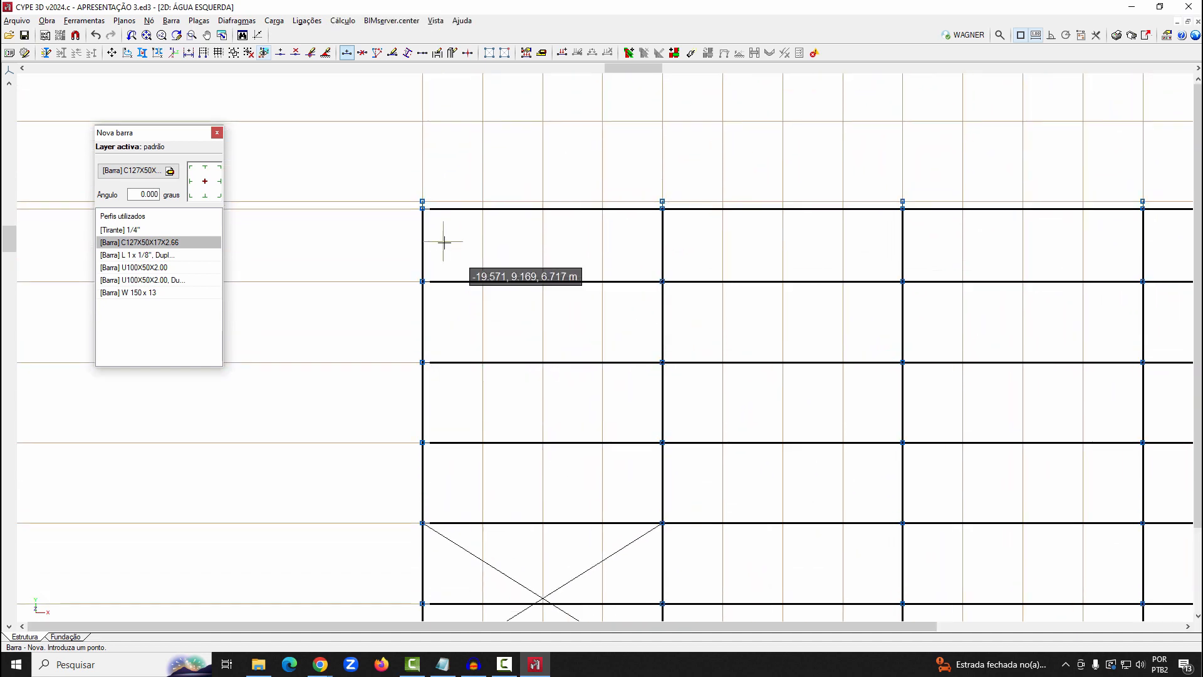
pyautogui.click(423, 209)
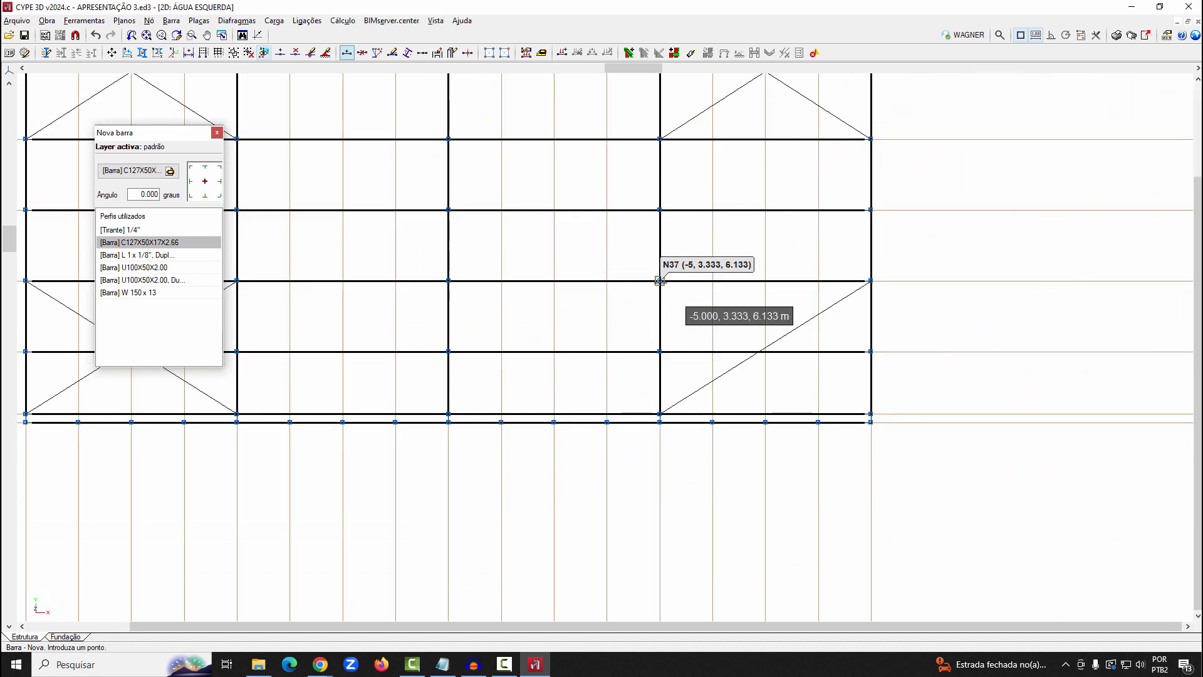
pyautogui.click(660, 281)
pyautogui.click(871, 414)
pyautogui.rightClick(908, 386)
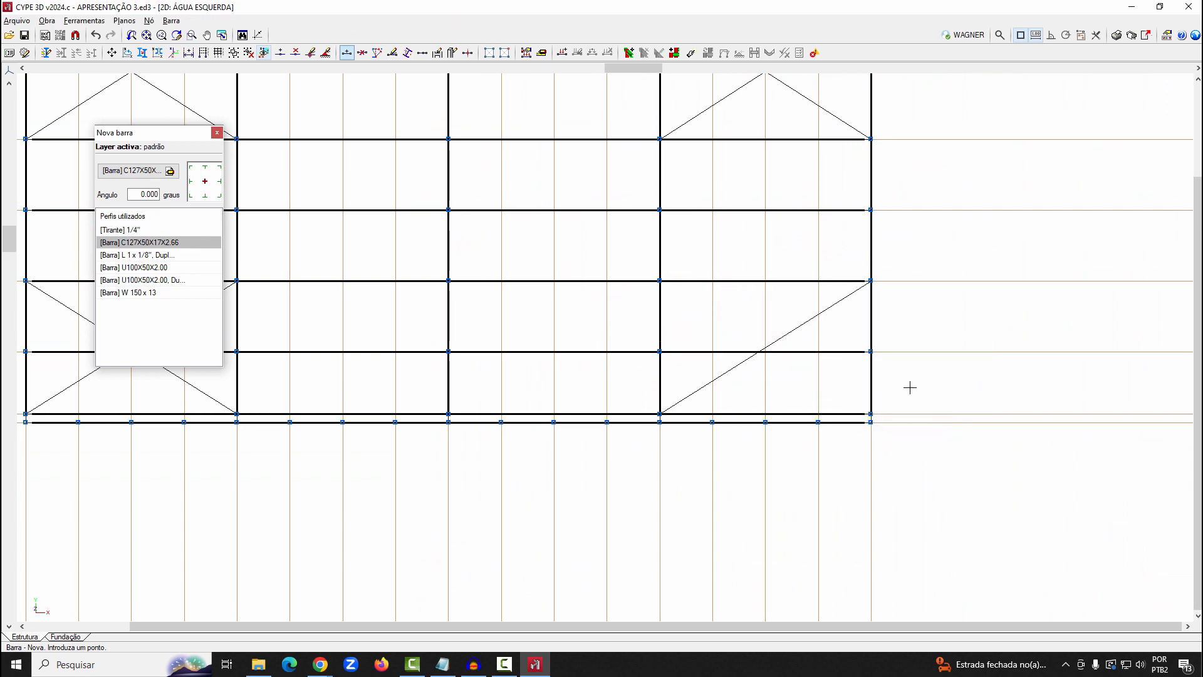
pyautogui.scroll(-2, 935, 349)
pyautogui.scroll(-3, 934, 349)
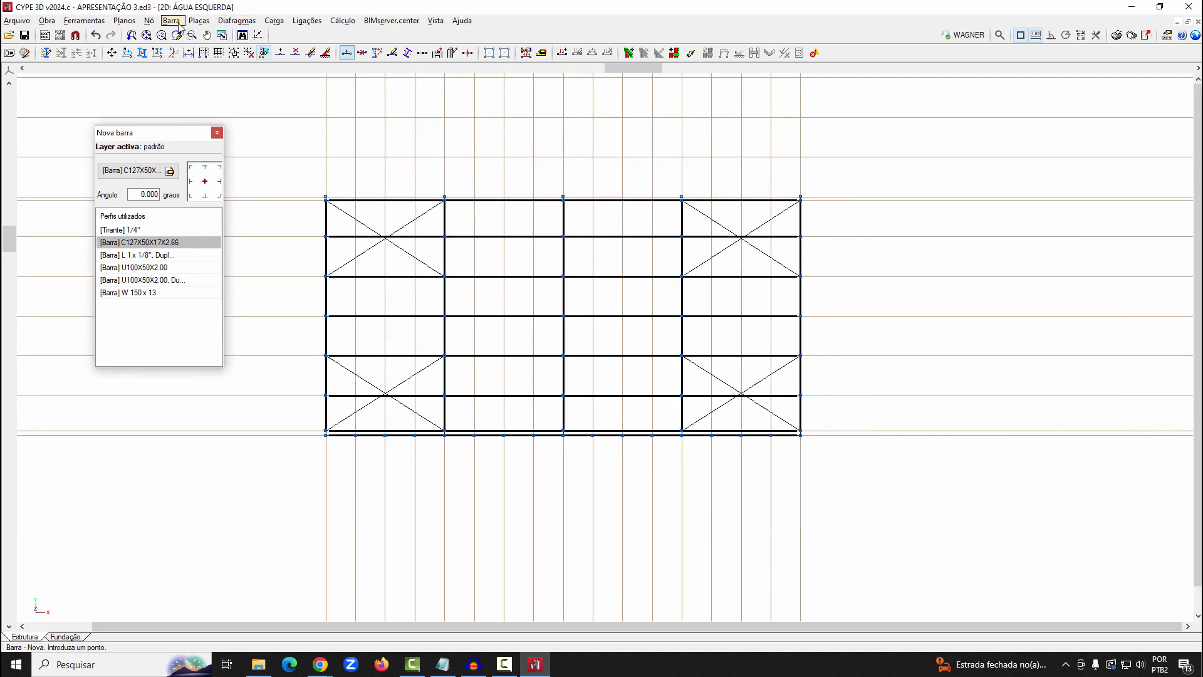
# Start a new bar and describe it as a generic, single rolled-steel angle L 1 x 1/8" from the Cantoneira series
pyautogui.click(171, 21)
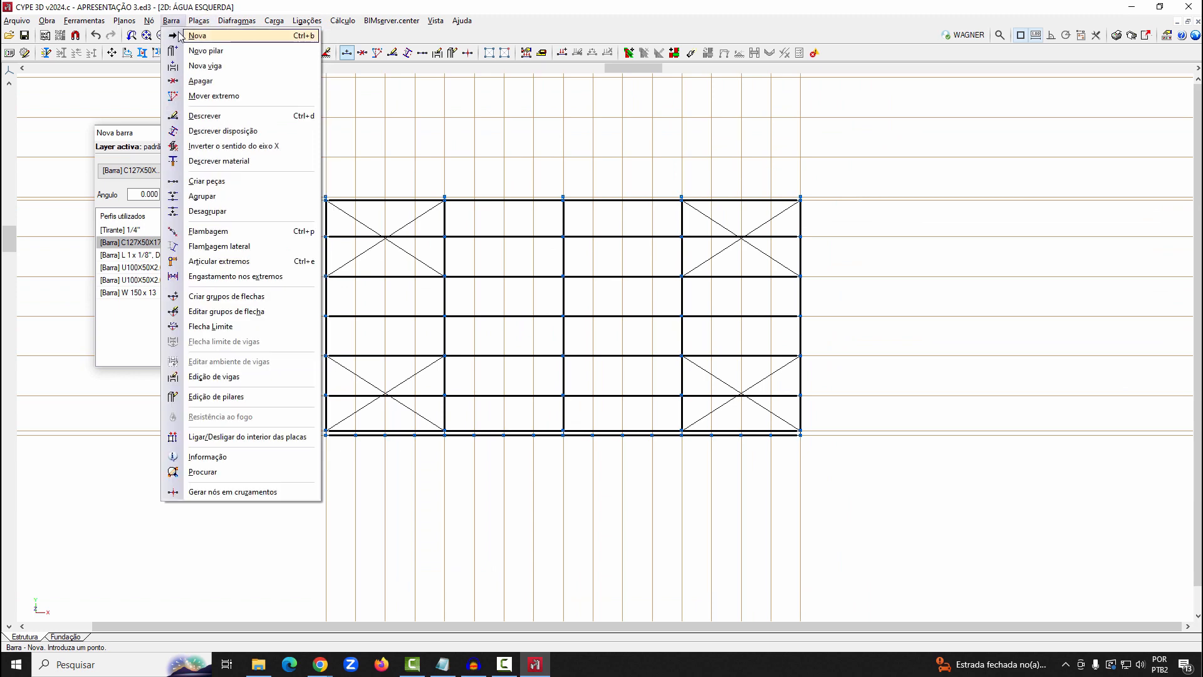
pyautogui.click(188, 36)
pyautogui.click(133, 170)
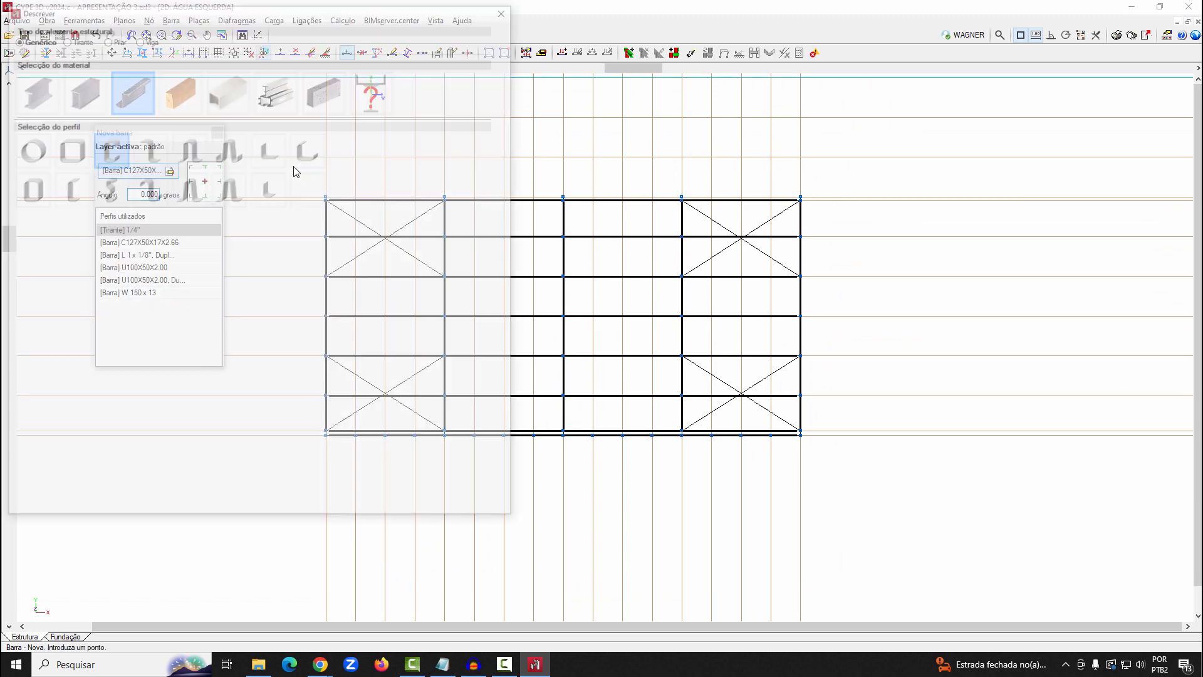
pyautogui.click(27, 108)
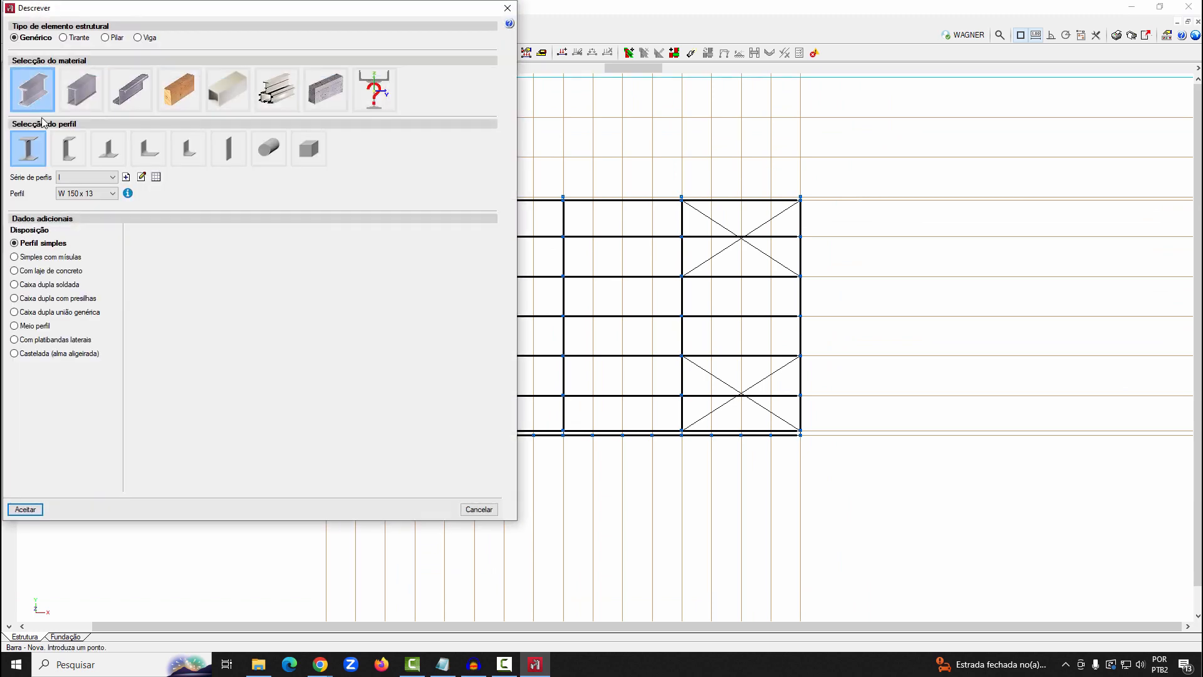
pyautogui.click(191, 164)
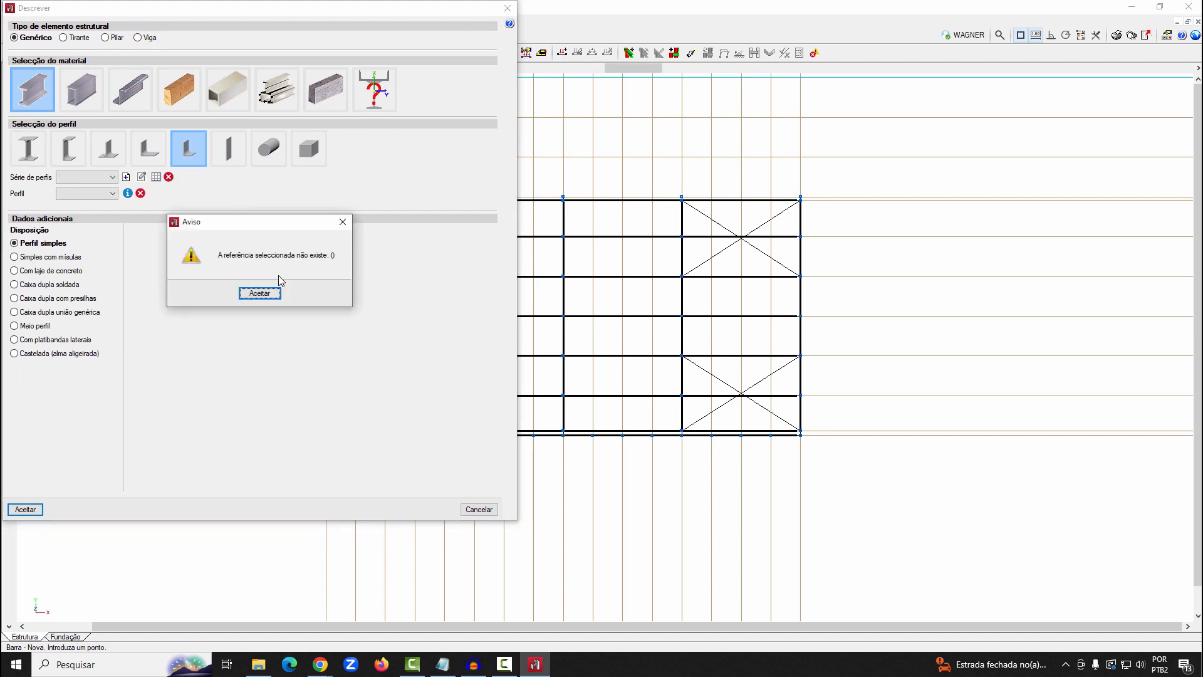
pyautogui.click(267, 292)
pyautogui.click(148, 163)
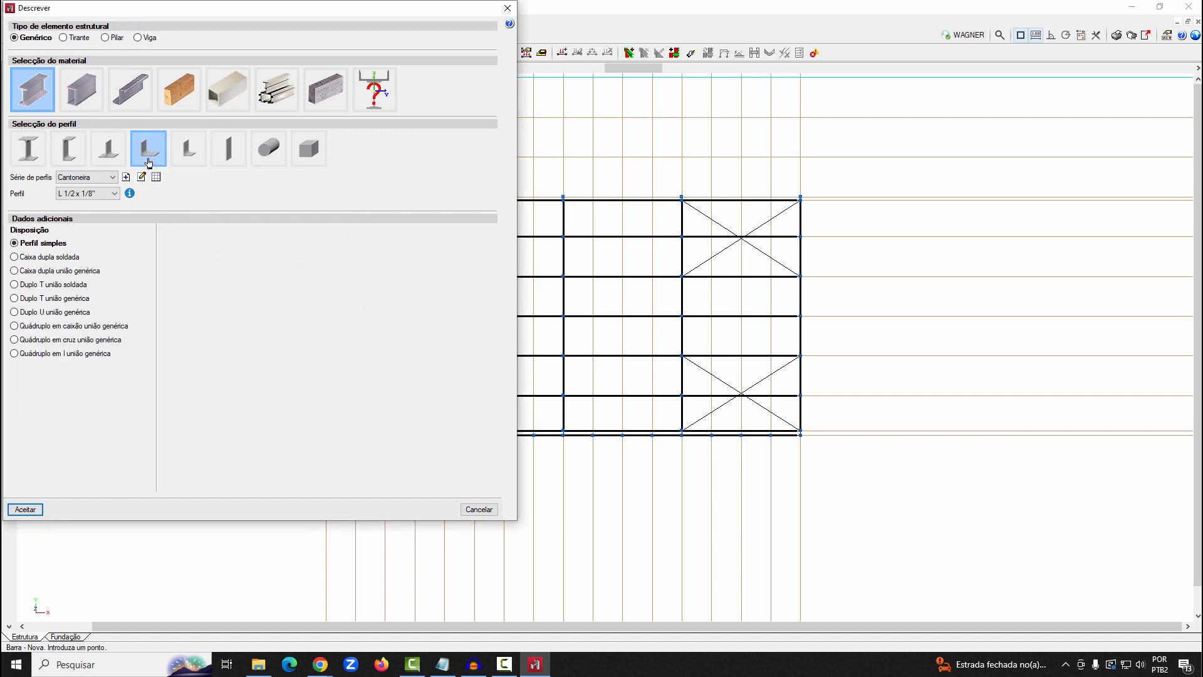
pyautogui.click(113, 193)
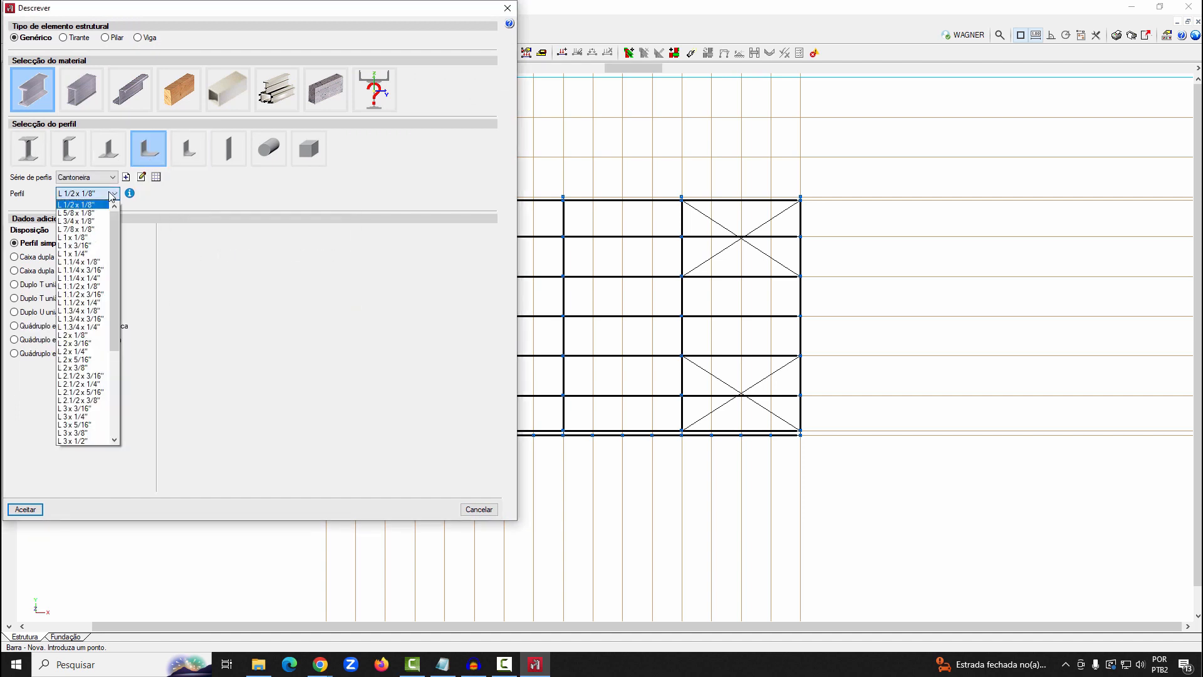
pyautogui.click(79, 237)
pyautogui.press('Return')
# Enable node generation at crossings and draw an angle bar from the eave purlin to the ridge purlin at the second bay's first quarter line
pyautogui.click(171, 20)
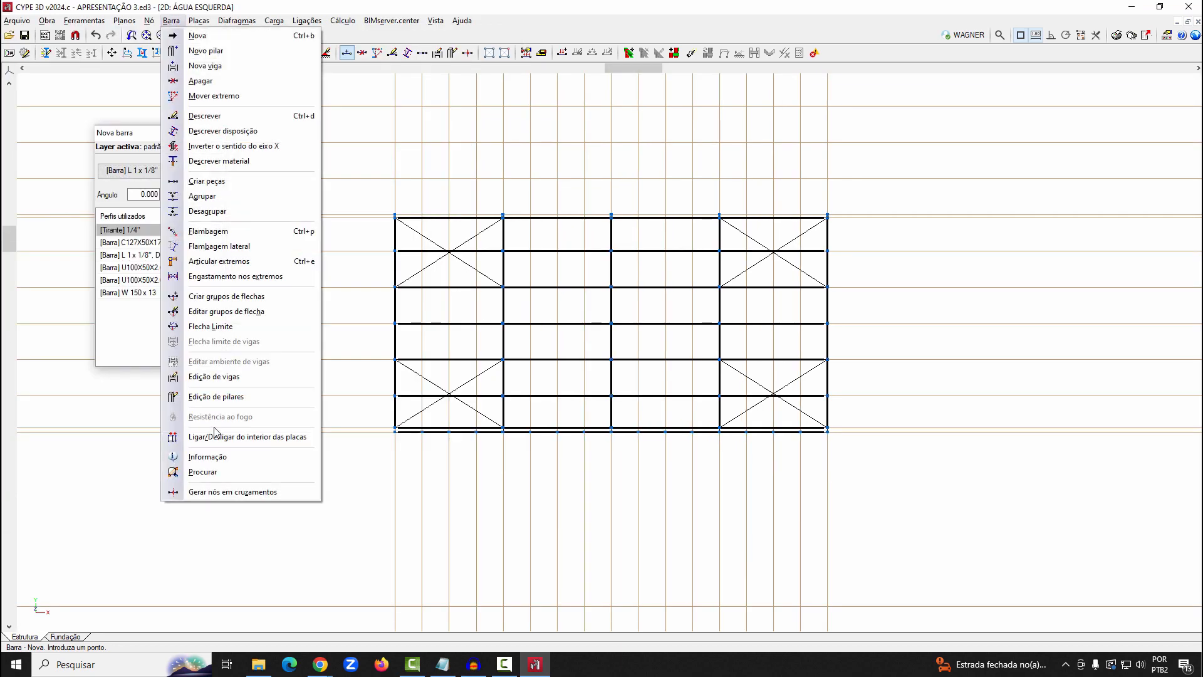
pyautogui.click(229, 494)
pyautogui.scroll(4, 520, 435)
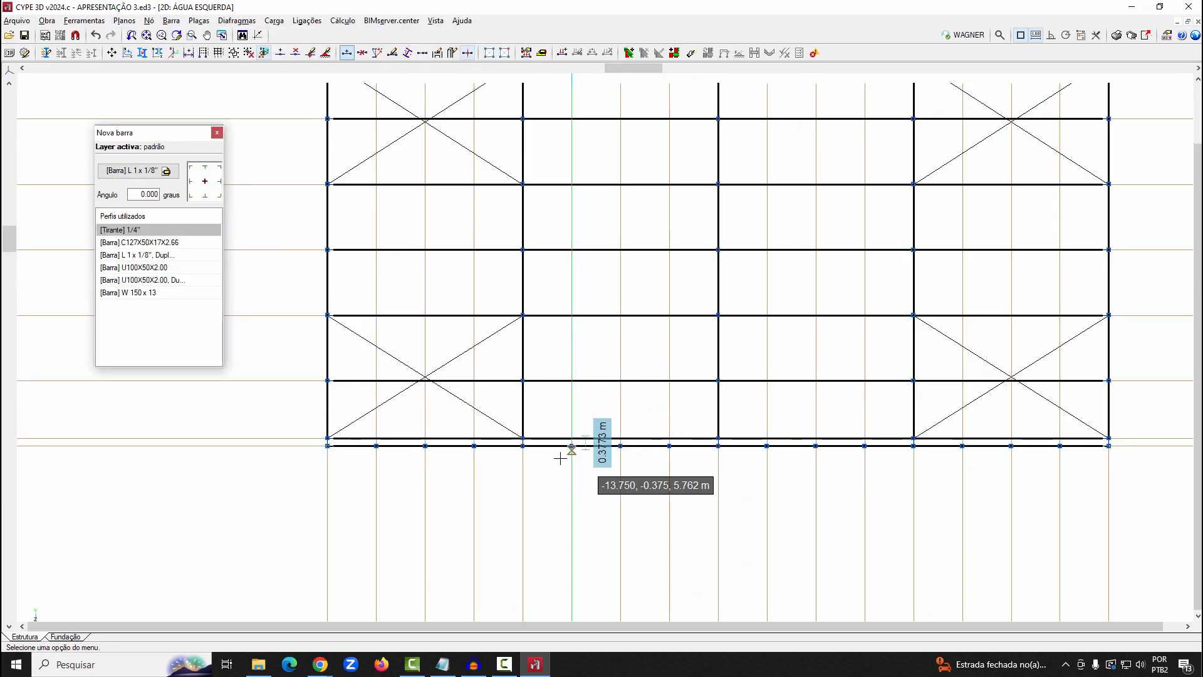
pyautogui.click(572, 498)
pyautogui.scroll(-3, 572, 498)
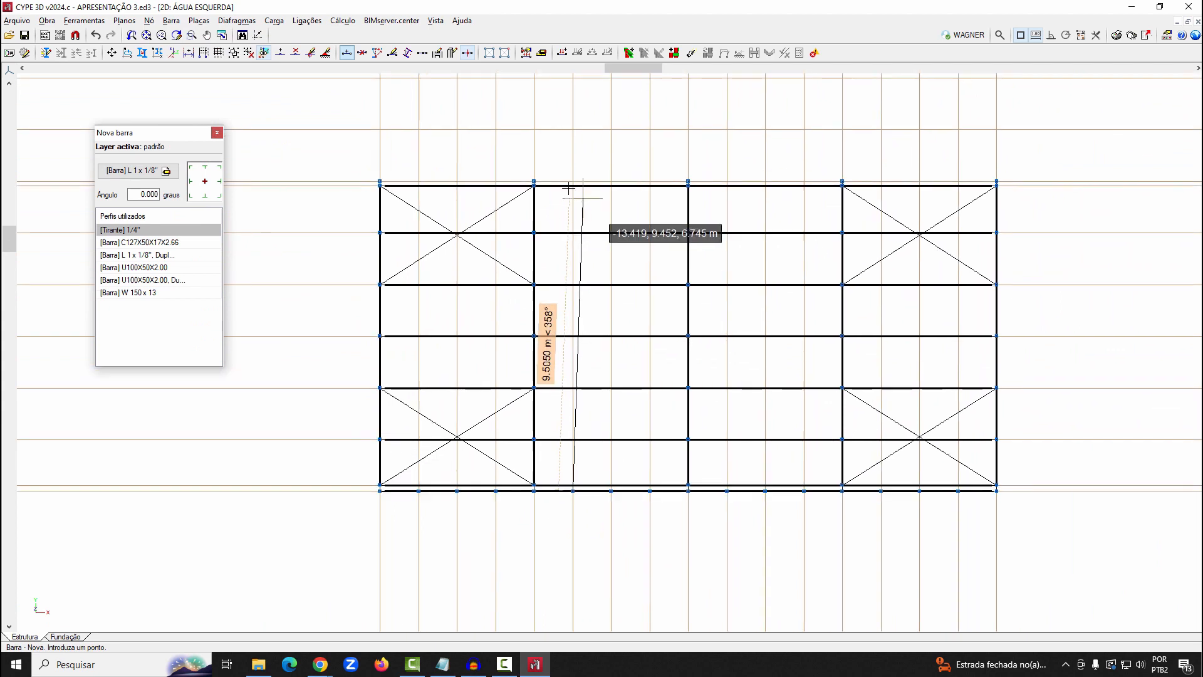
pyautogui.scroll(1, 570, 194)
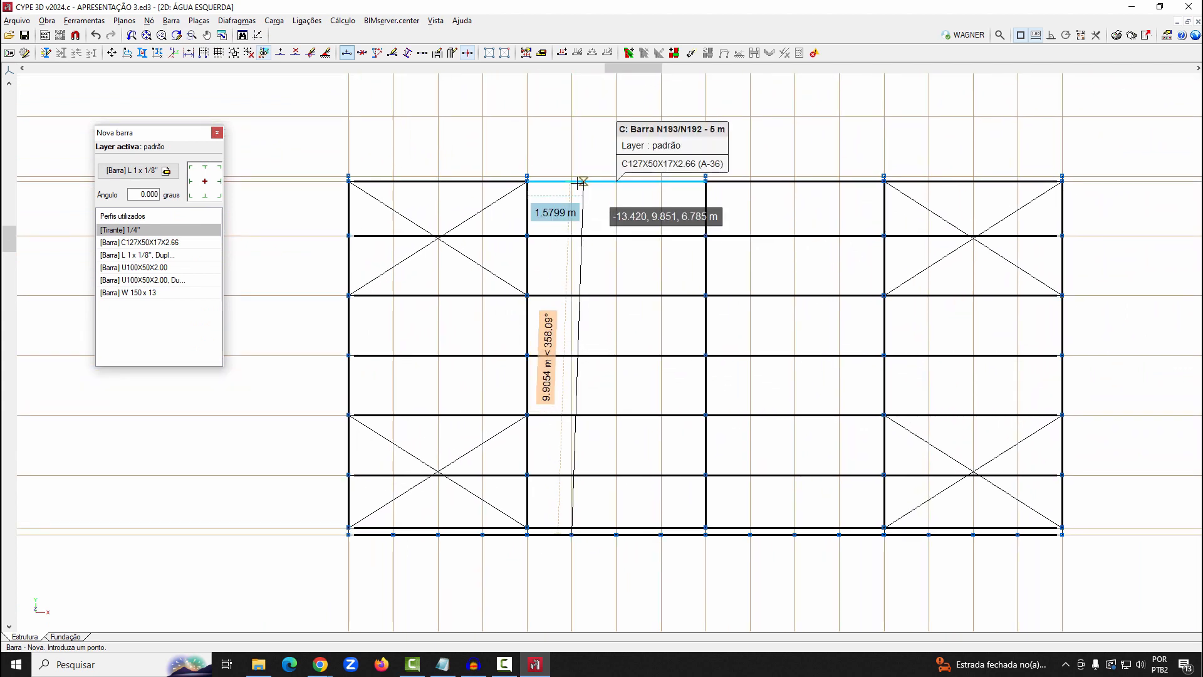
pyautogui.click(572, 185)
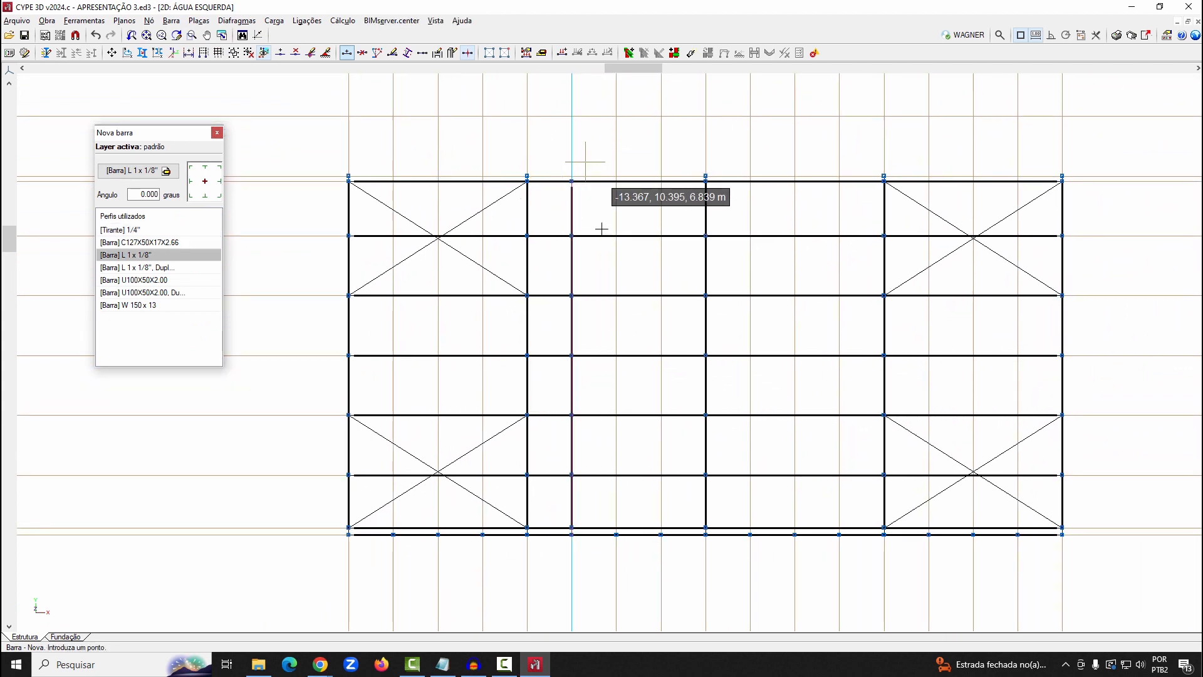
# Draw L 1 x 1/8" angle bars from the eave to the ridge purlin at the second bay's second and third quarter lines
pyautogui.click(617, 529)
pyautogui.click(627, 182)
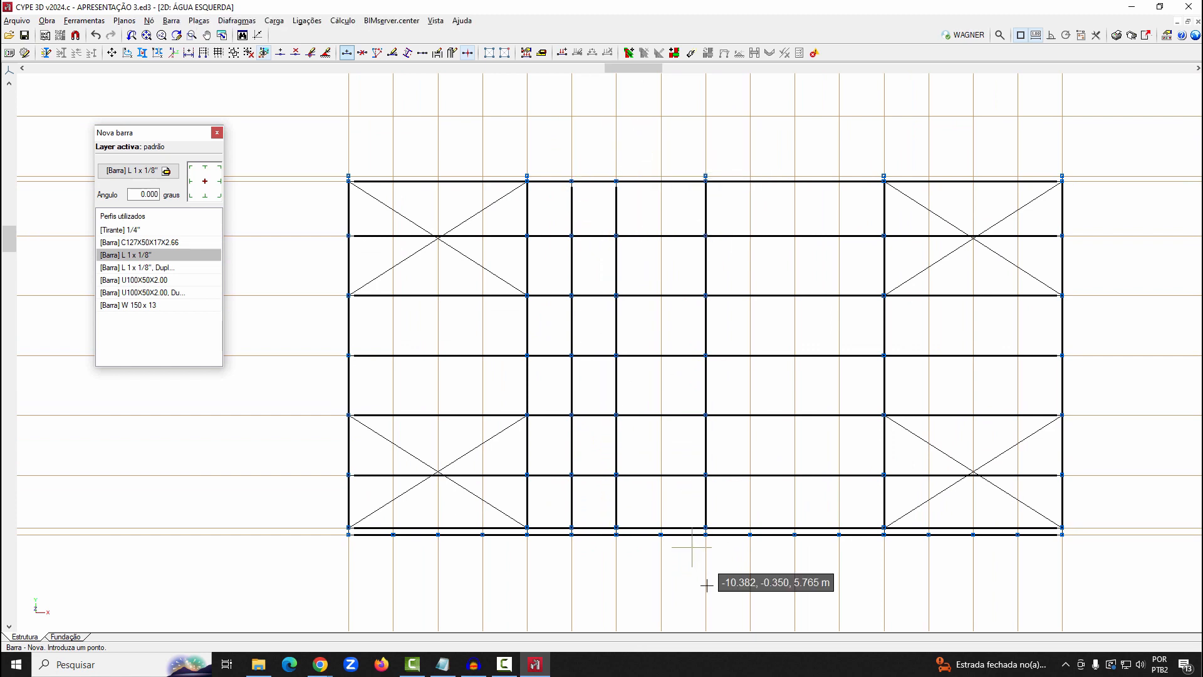
pyautogui.click(661, 534)
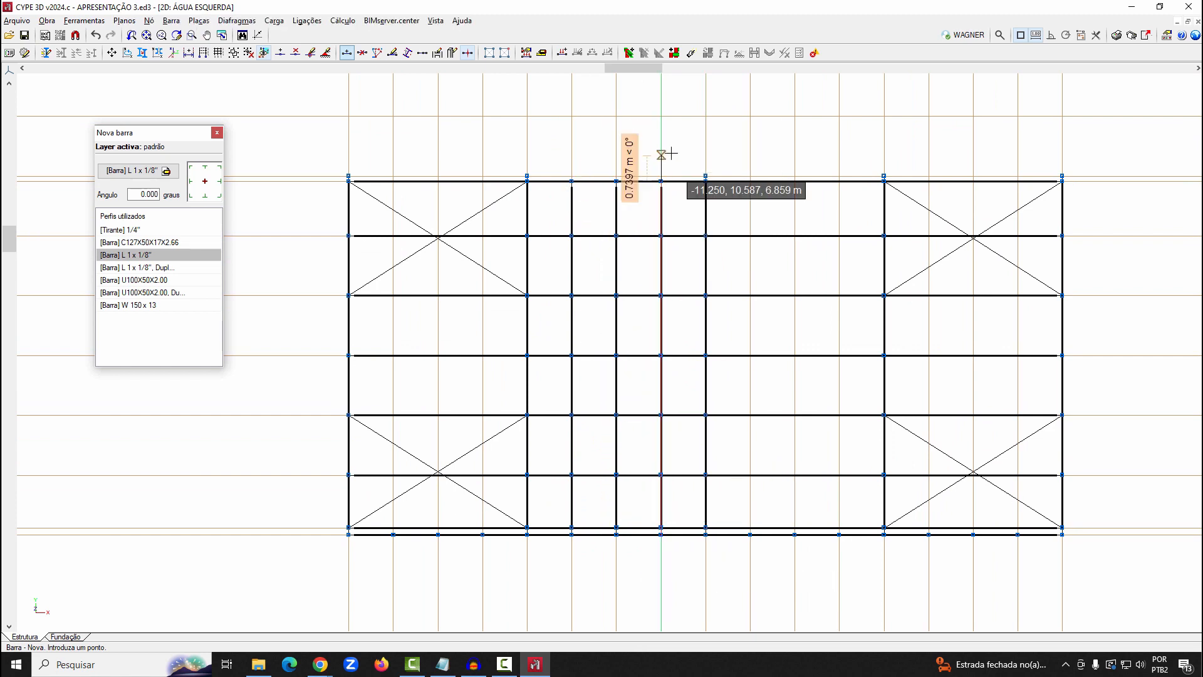
pyautogui.click(661, 182)
# Draw L 1 x 1/8" angle bars from the eave to the ridge purlin at the third bay's three quarter lines
pyautogui.click(750, 534)
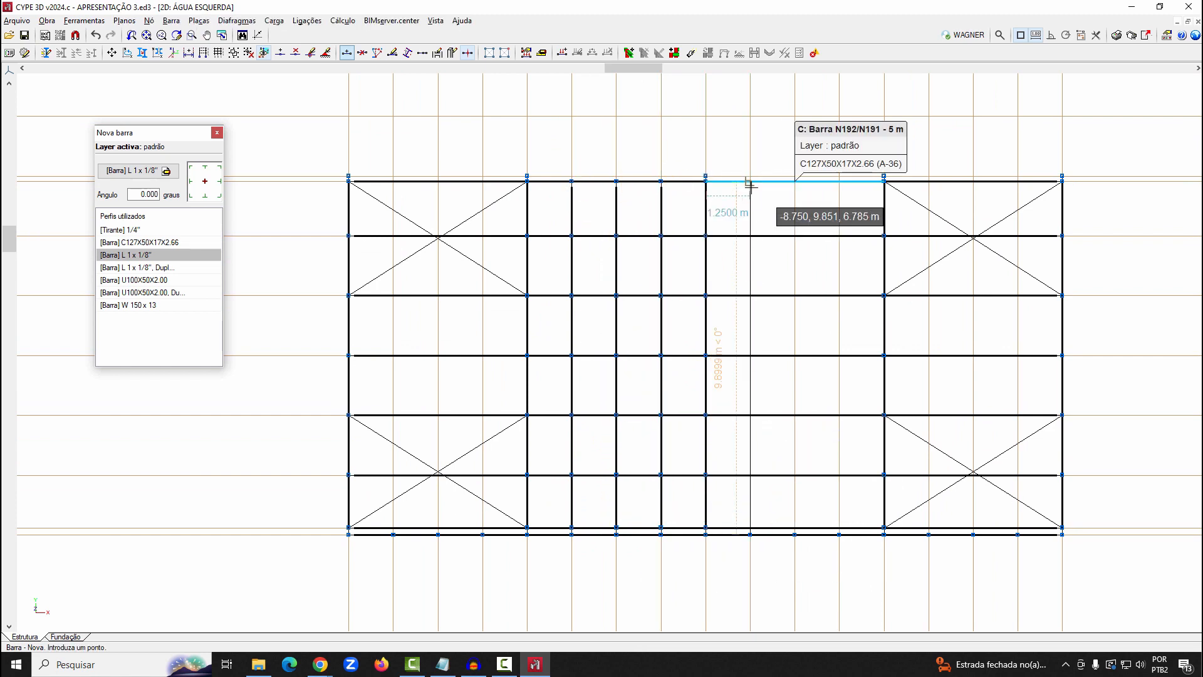
pyautogui.click(750, 182)
pyautogui.click(794, 534)
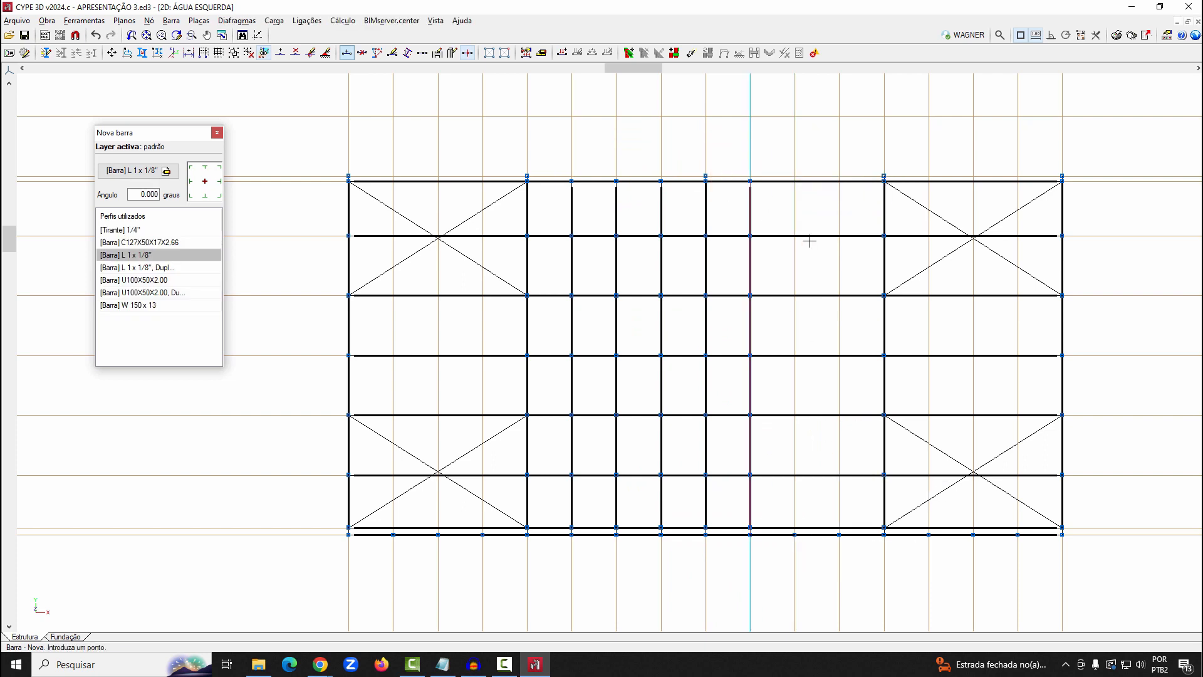
pyautogui.click(794, 182)
pyautogui.click(839, 534)
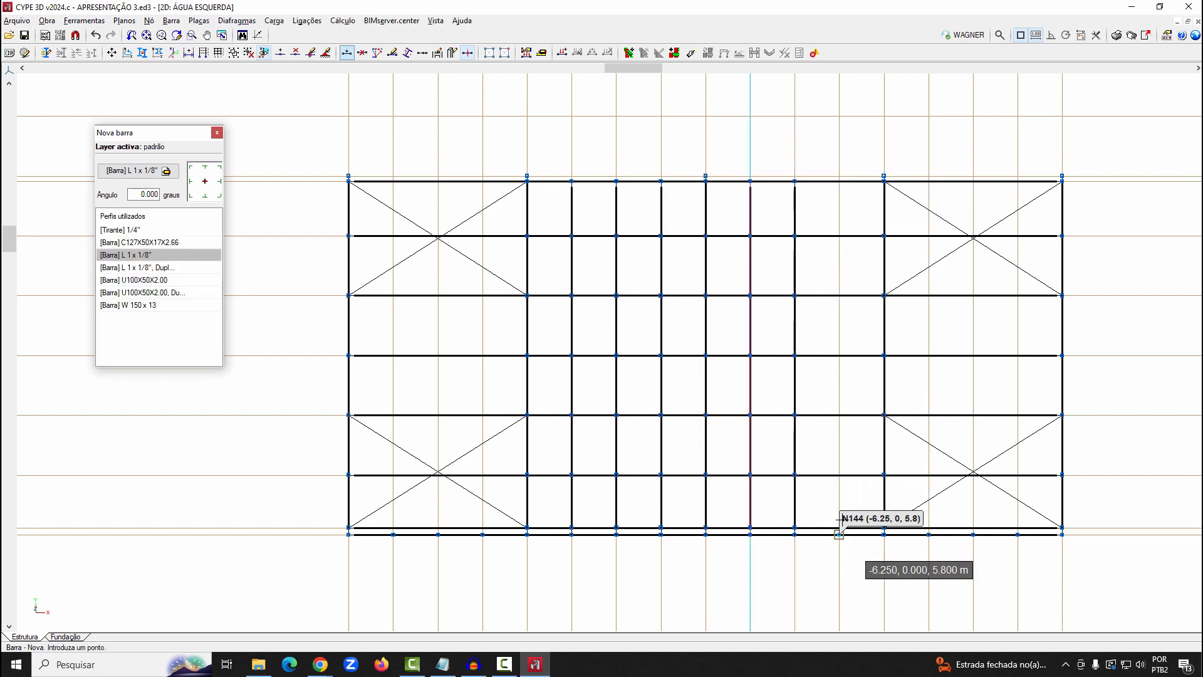
pyautogui.click(839, 182)
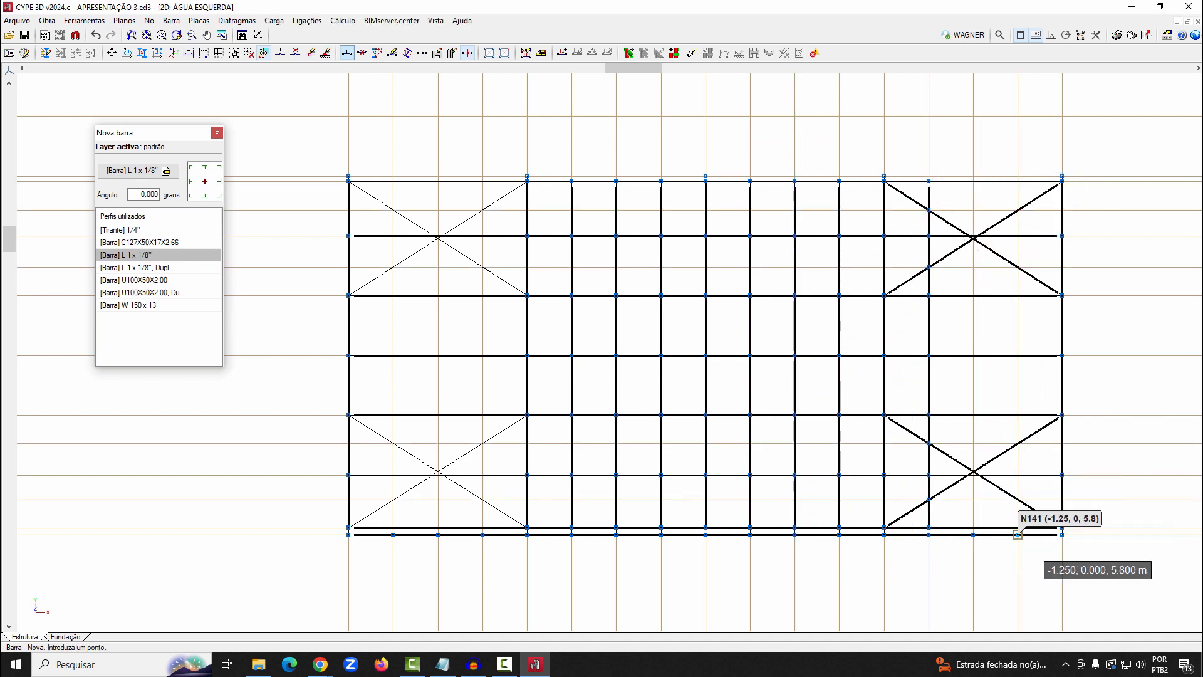
# Draw L 1 x 1/8" angle bars from eave to ridge at the quarter lines of the last and first bays
pyautogui.click(1017, 535)
pyautogui.click(1018, 176)
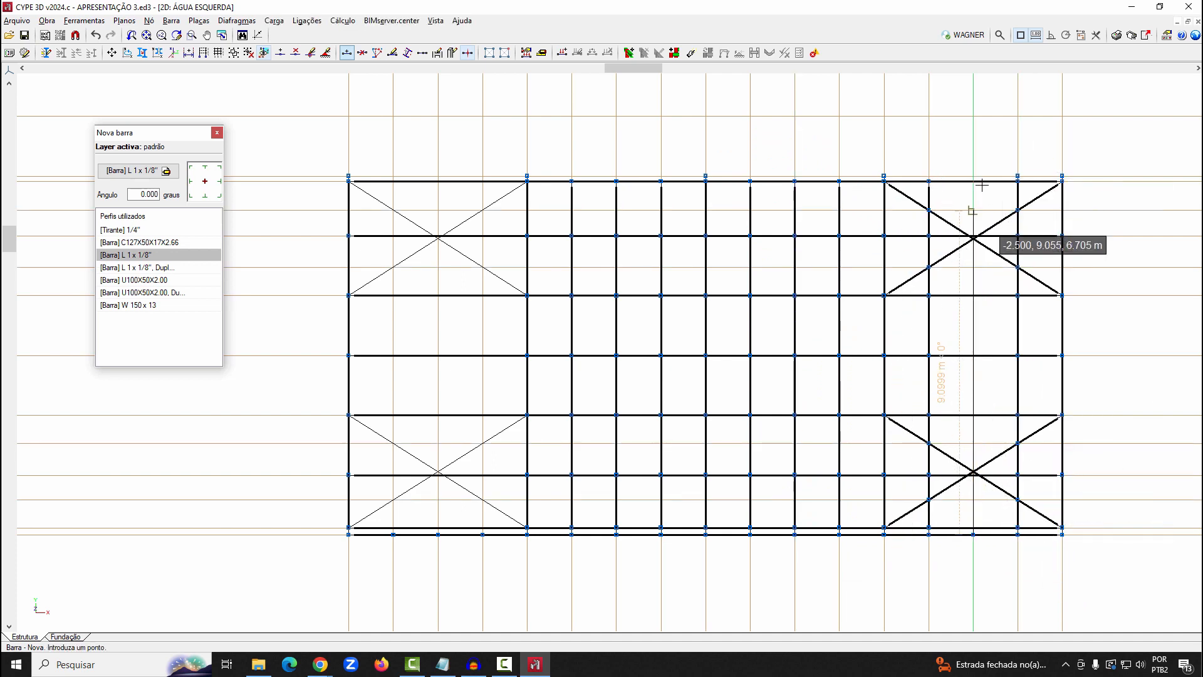
pyautogui.click(974, 182)
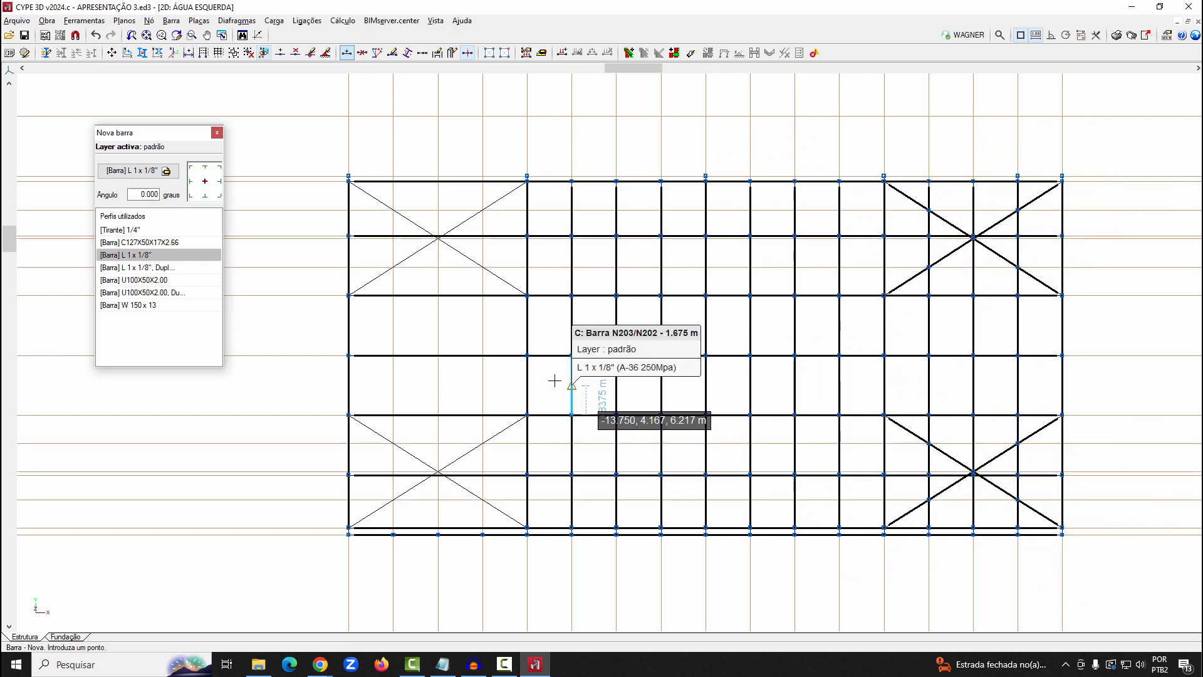
pyautogui.click(393, 534)
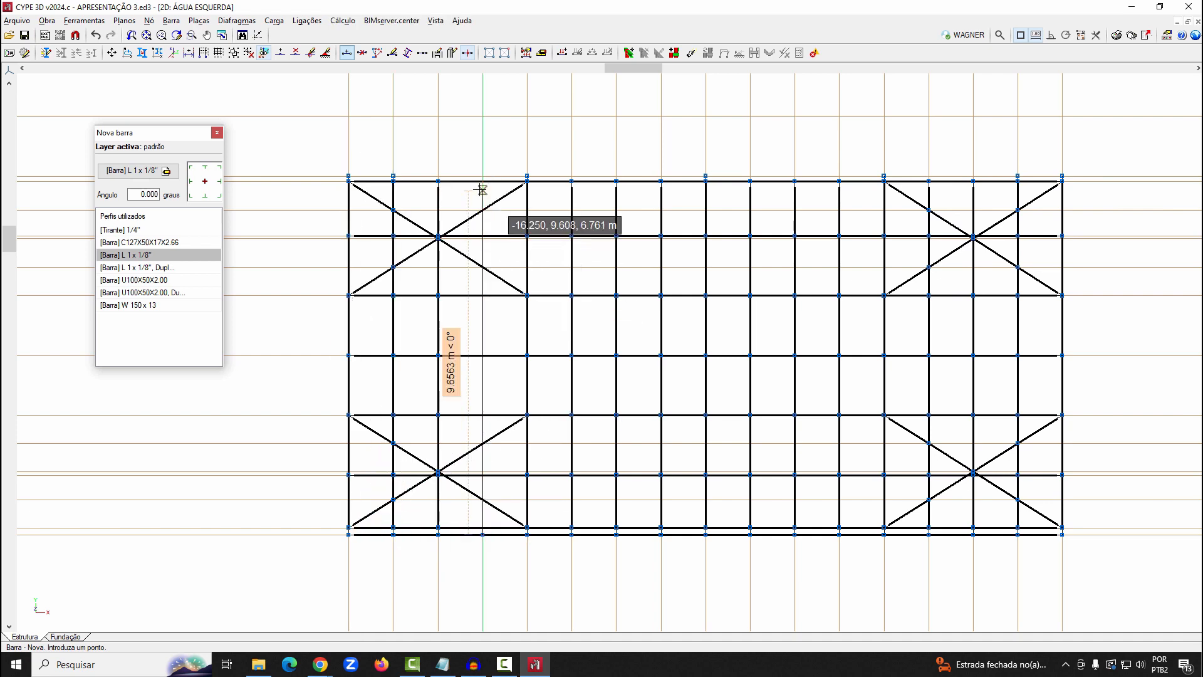
pyautogui.click(483, 181)
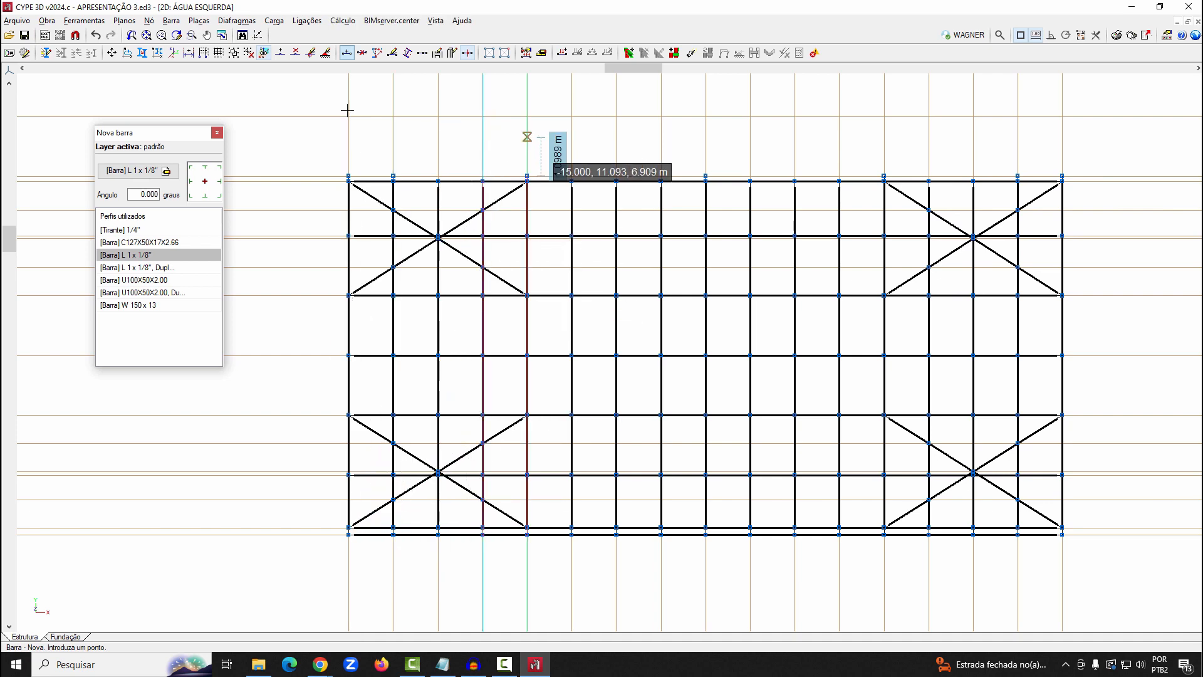
# Delete the four nodes where the quarter-line angle bars cross the diagonals of the first bay's ridge-side X
pyautogui.click(149, 20)
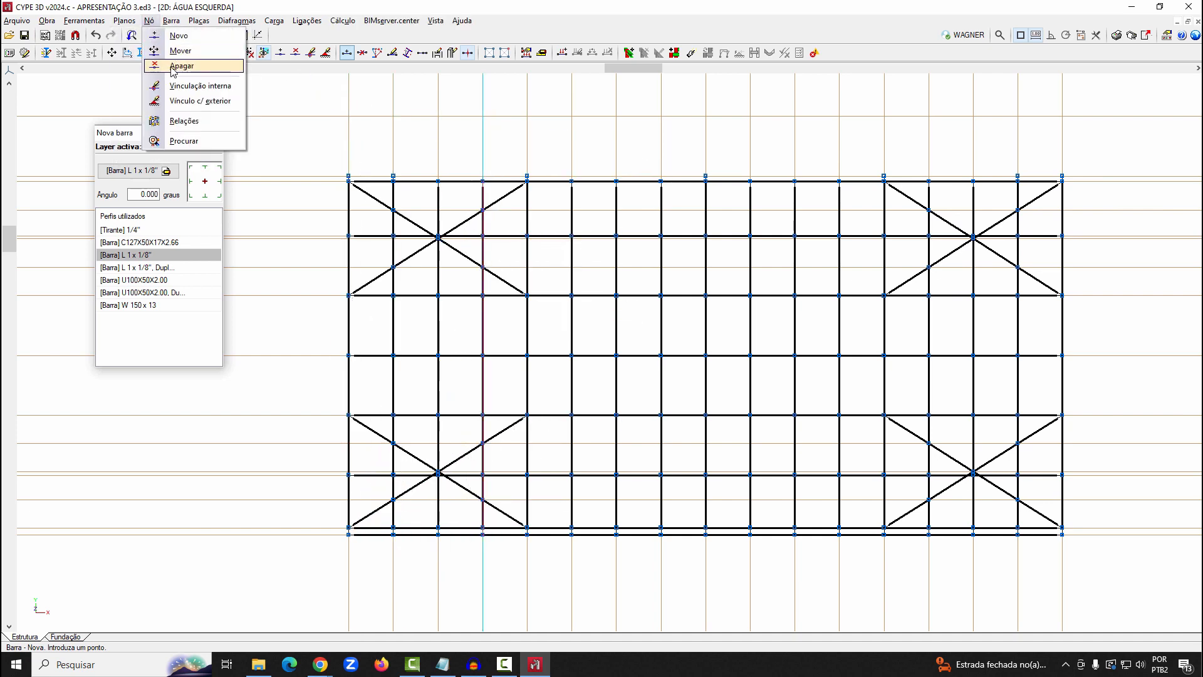
pyautogui.click(178, 66)
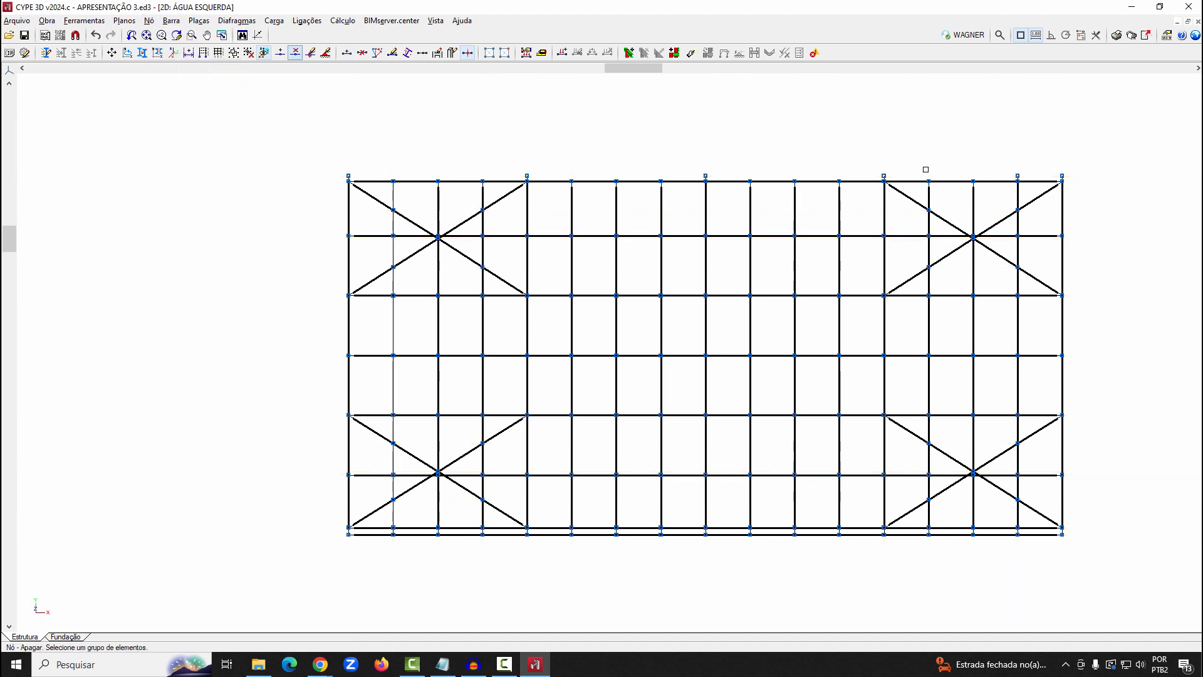
pyautogui.click(393, 210)
pyautogui.click(393, 267)
pyautogui.click(482, 267)
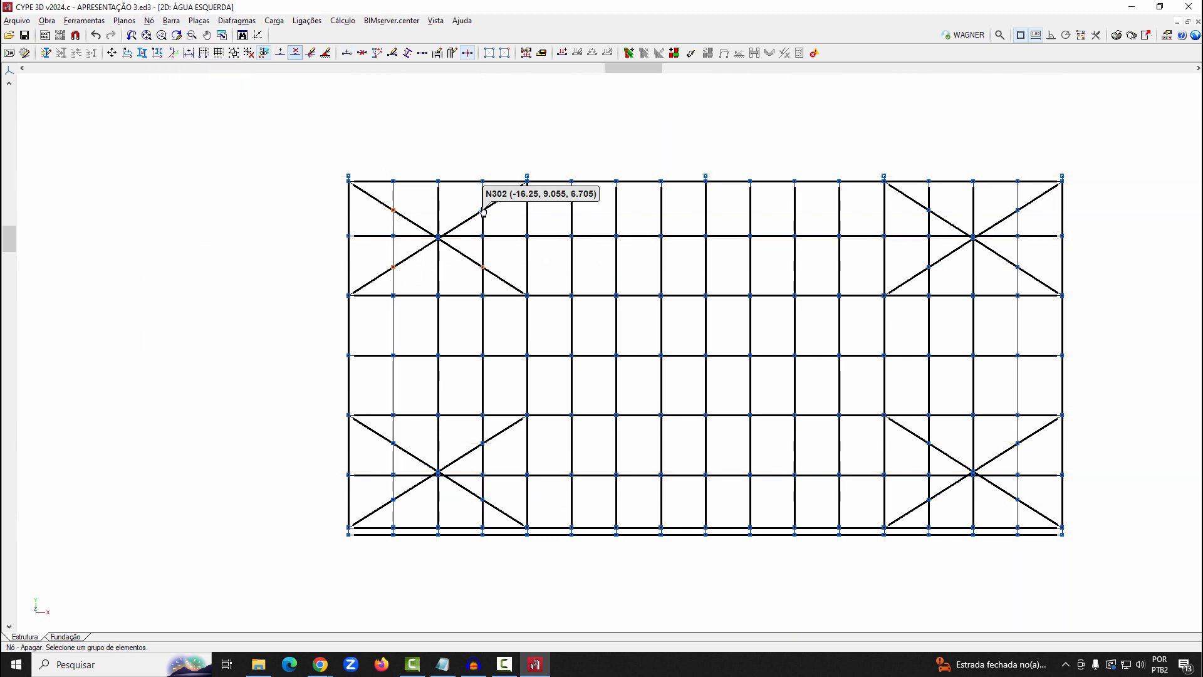
pyautogui.click(482, 210)
pyautogui.scroll(3, 437, 242)
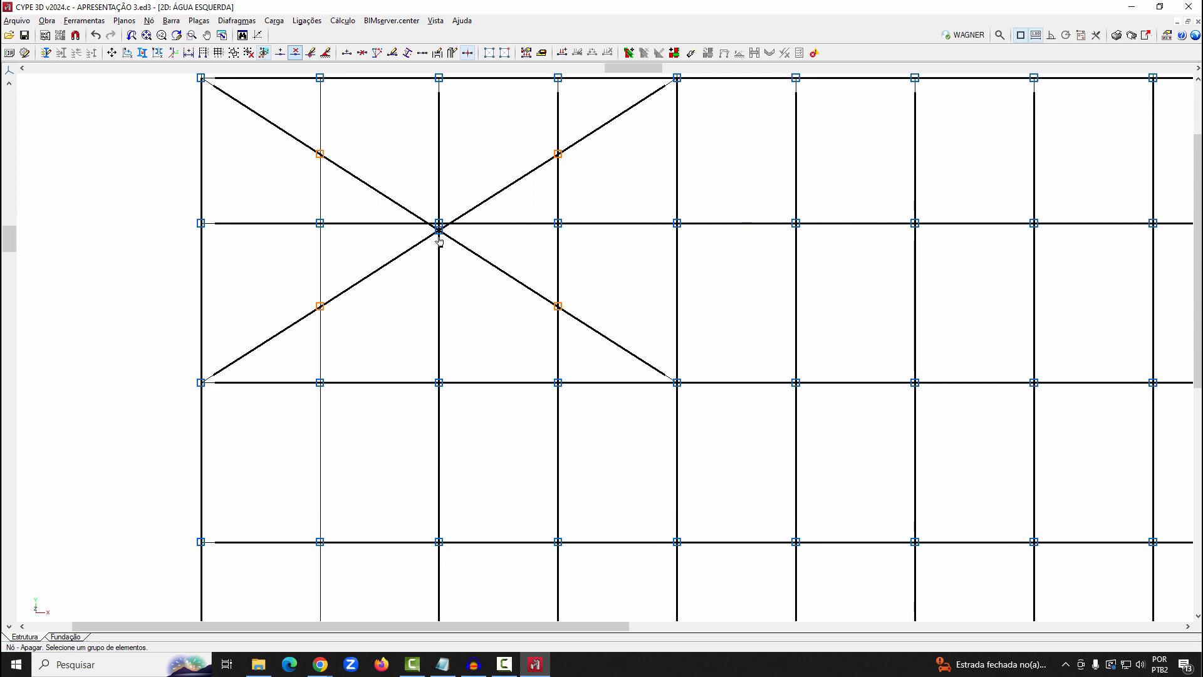
pyautogui.rightClick(483, 170)
pyautogui.scroll(-6, 483, 171)
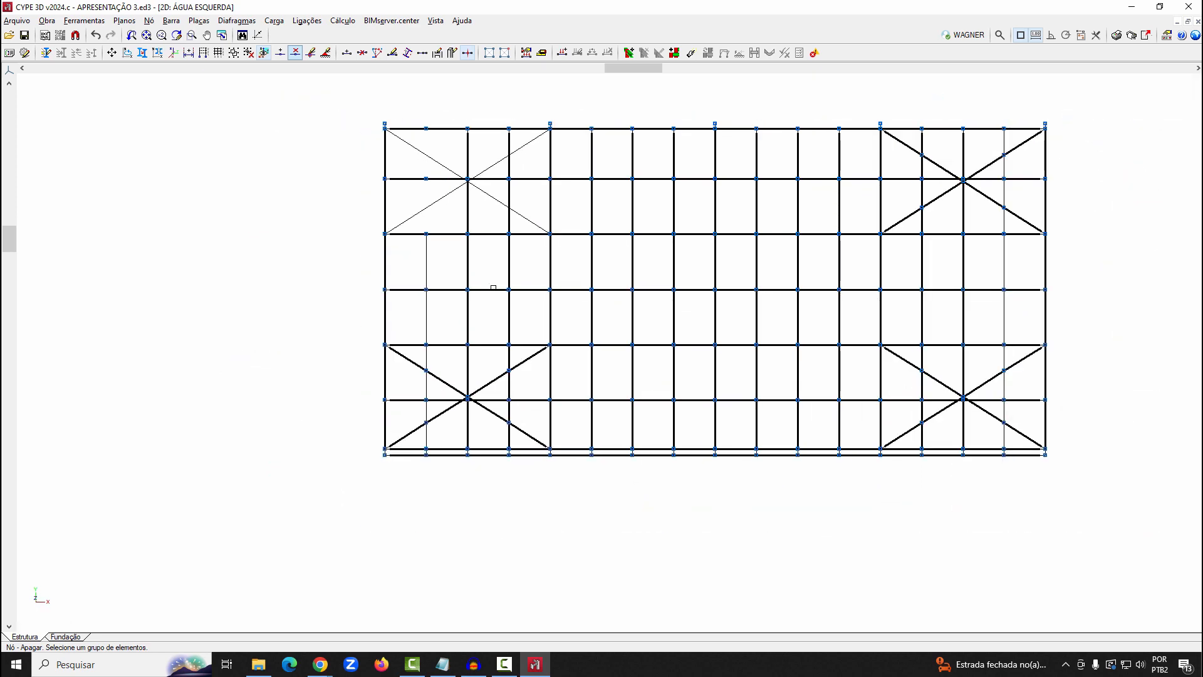
# Delete the four nodes where the quarter-line angle bars cross the diagonals of the first bay's eave-side X
pyautogui.scroll(1, 480, 348)
pyautogui.scroll(2, 478, 435)
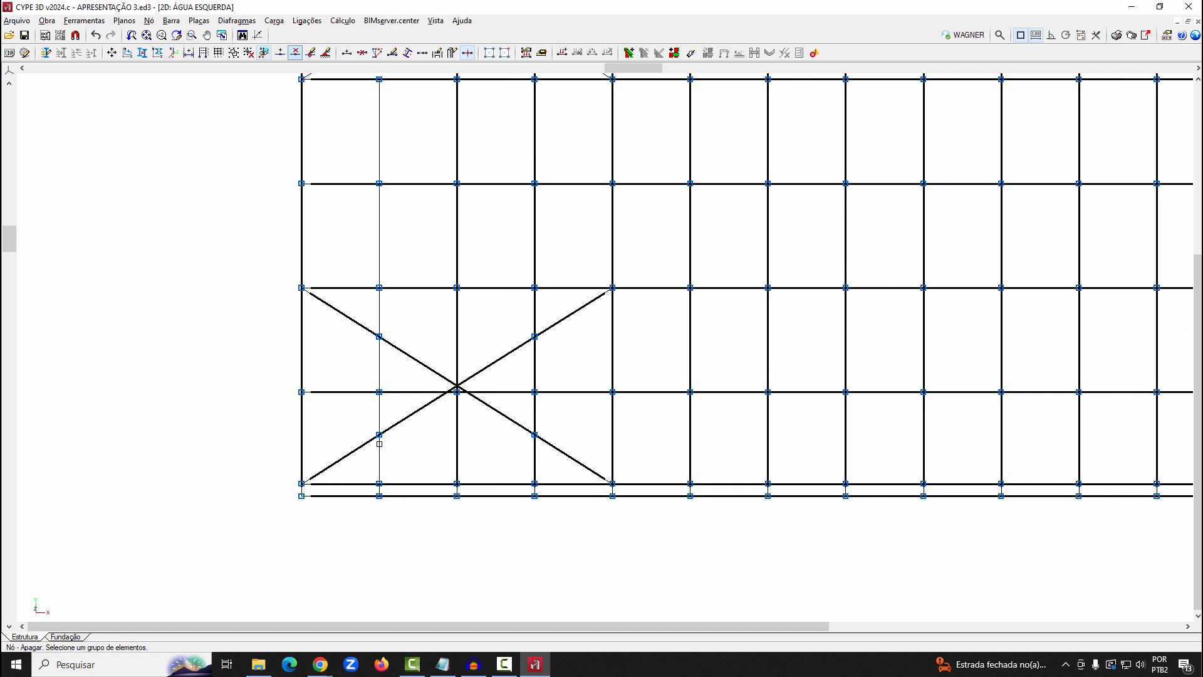
pyautogui.click(379, 434)
pyautogui.click(380, 337)
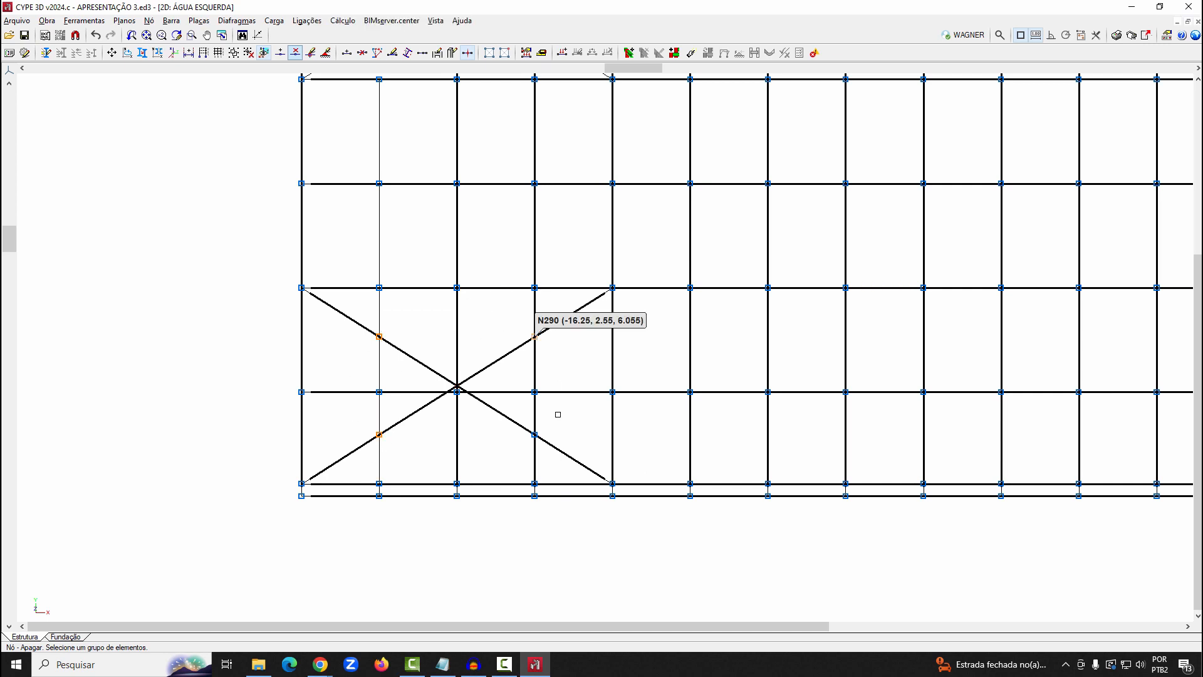
pyautogui.click(536, 434)
pyautogui.rightClick(535, 432)
pyautogui.scroll(-4, 296, 411)
# Delete the extra nodes where the quarter-line angle bars cross the last bay's X-bracing diagonals
pyautogui.scroll(1, 640, 411)
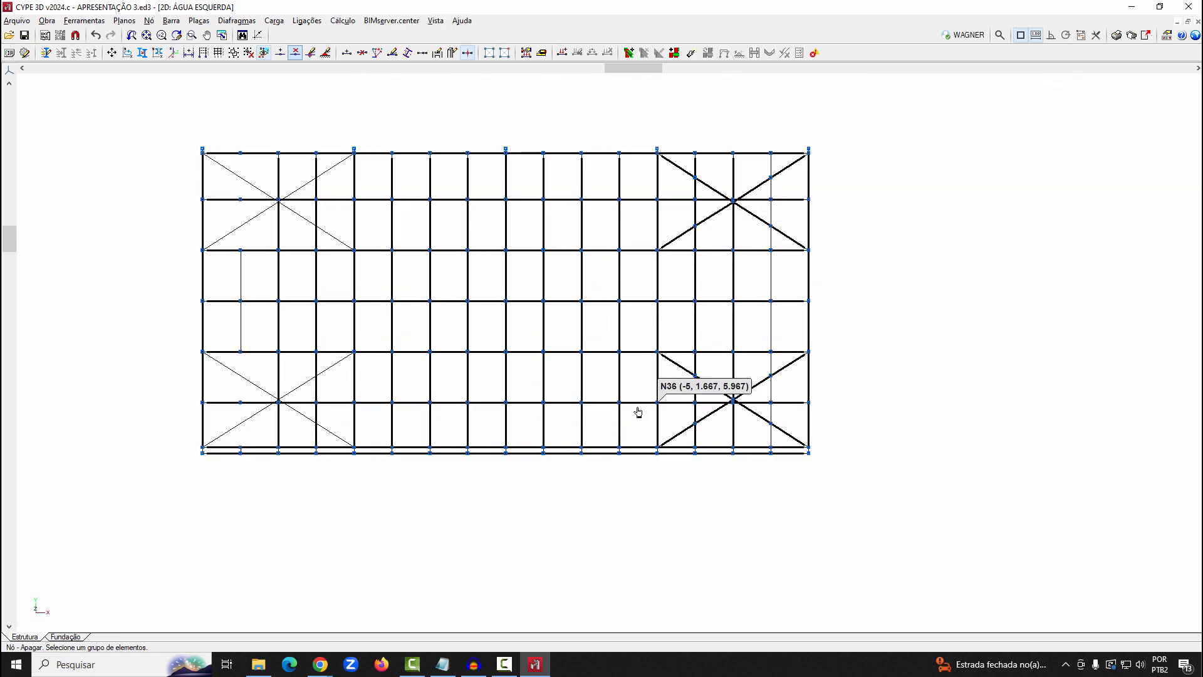
pyautogui.scroll(2, 263, 416)
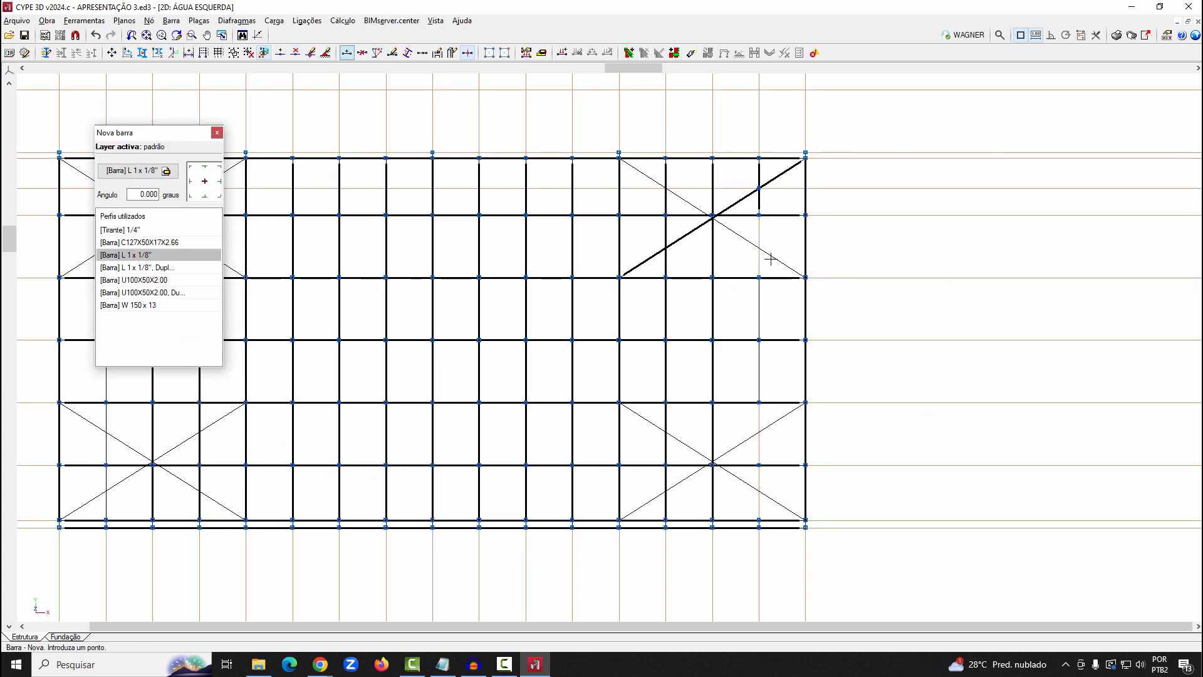
pyautogui.rightClick(771, 257)
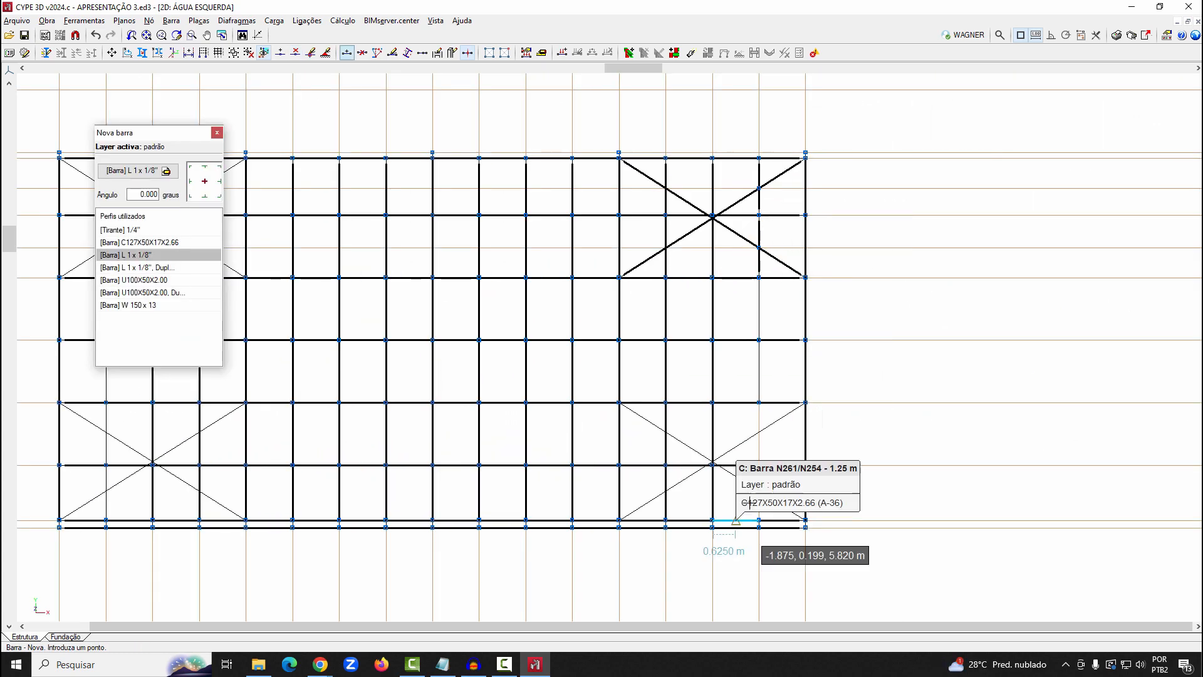
# Redraw the missing L 1 x 1/8" bars across the last bay's eave-side X at its third quarter line, down to the eave purlin
pyautogui.click(759, 402)
pyautogui.click(759, 465)
pyautogui.rightClick(857, 435)
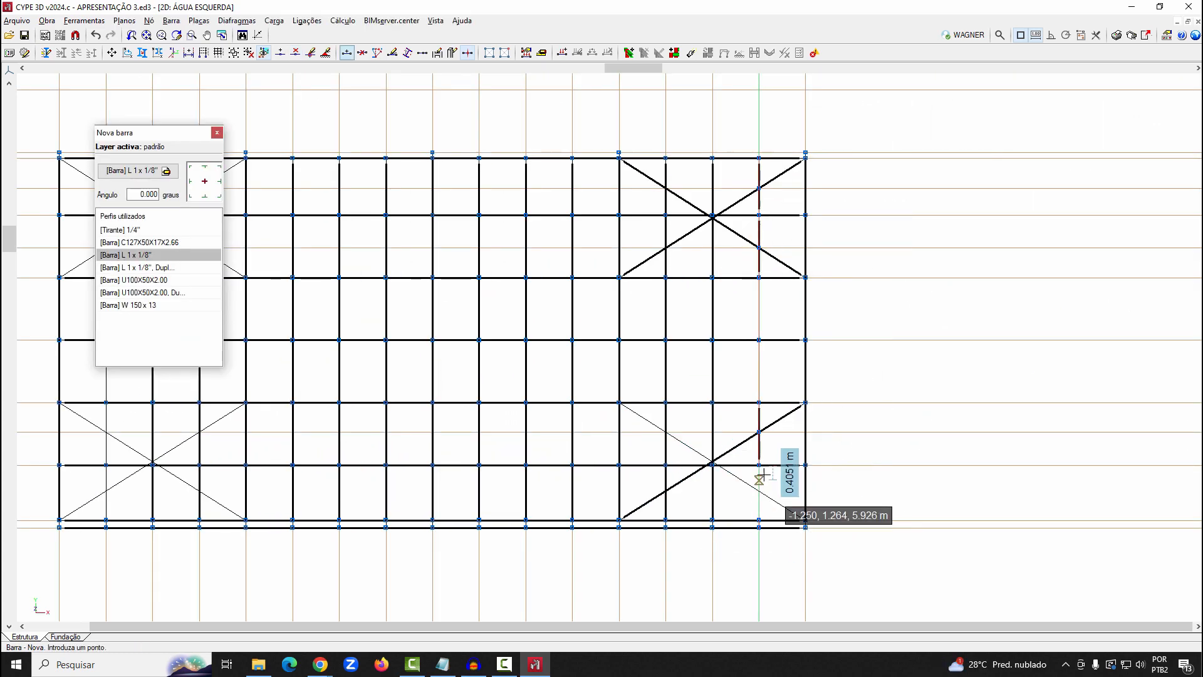
pyautogui.click(759, 520)
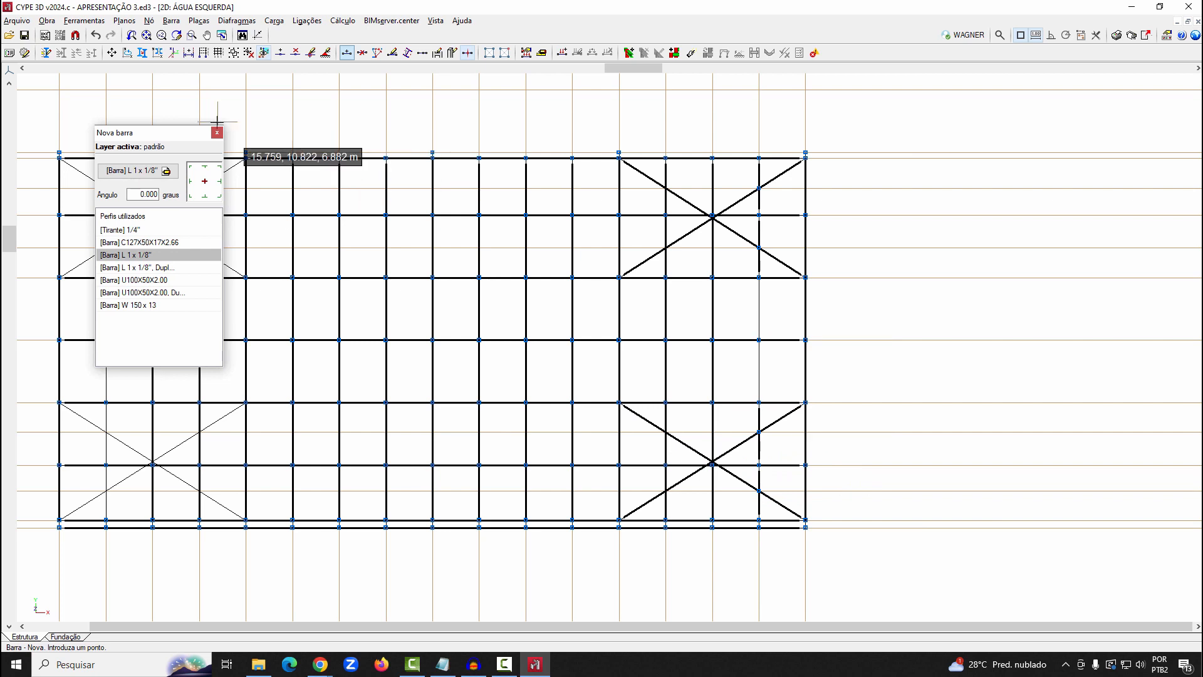
# Delete the four nodes where the last bay's third quarter-line bar crosses the ridge-side and eave-side diagonals
pyautogui.click(149, 21)
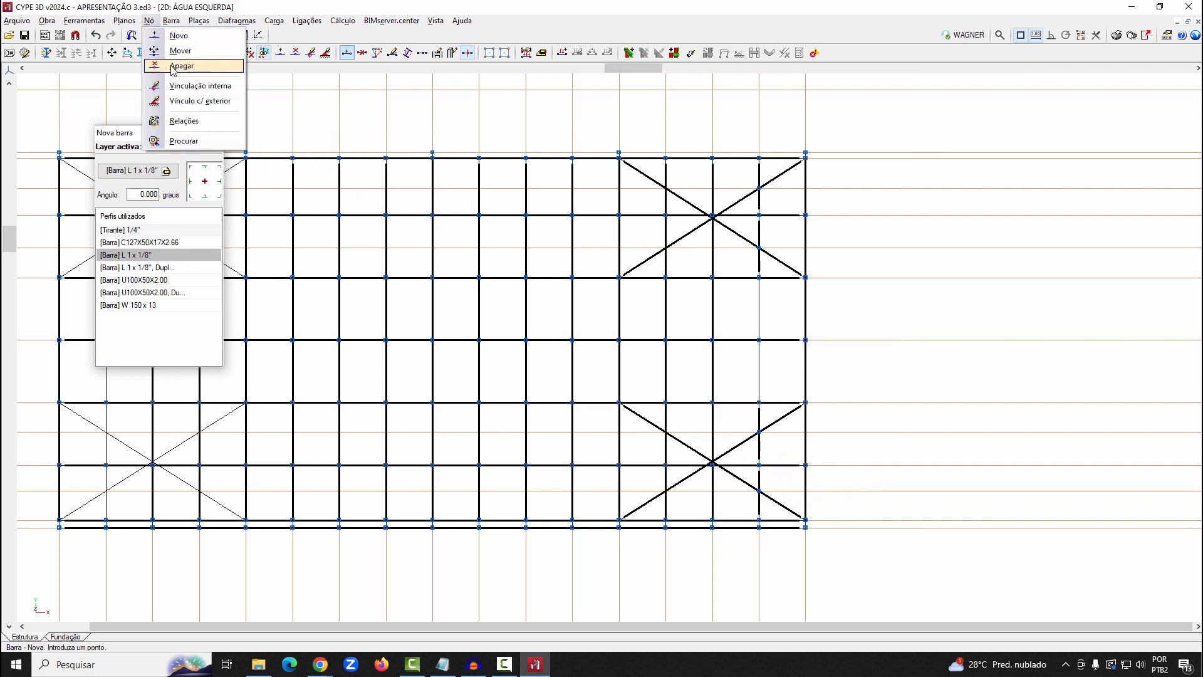
pyautogui.click(173, 66)
pyautogui.click(759, 187)
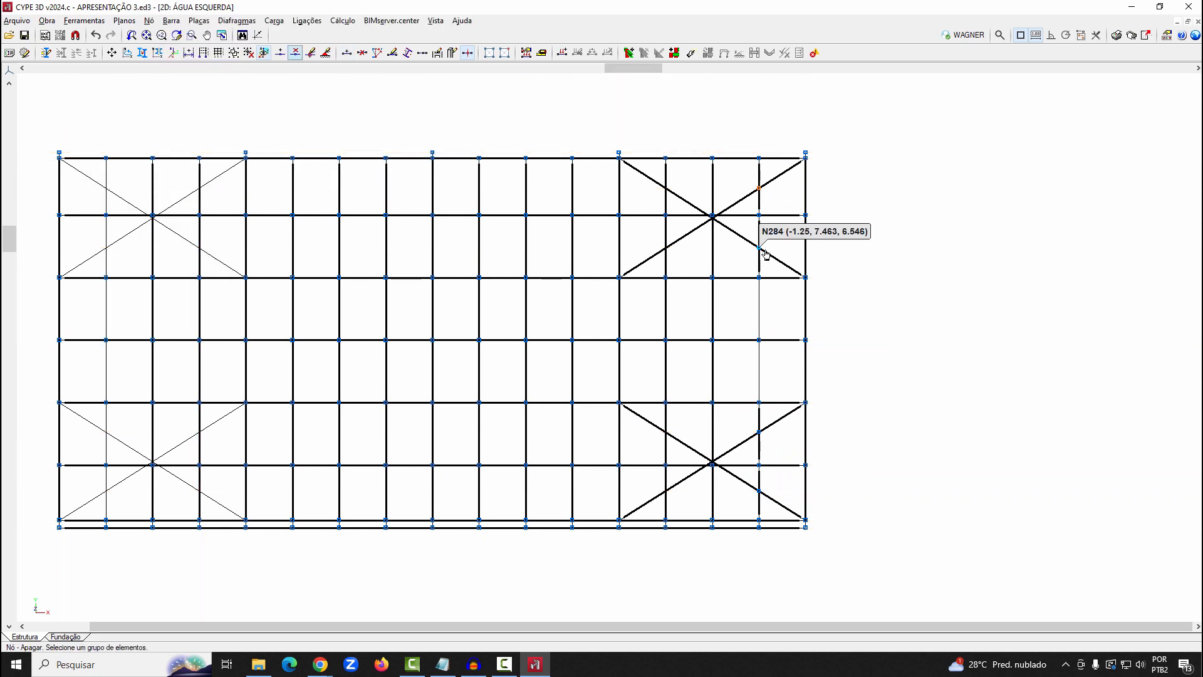
pyautogui.click(760, 249)
pyautogui.click(760, 433)
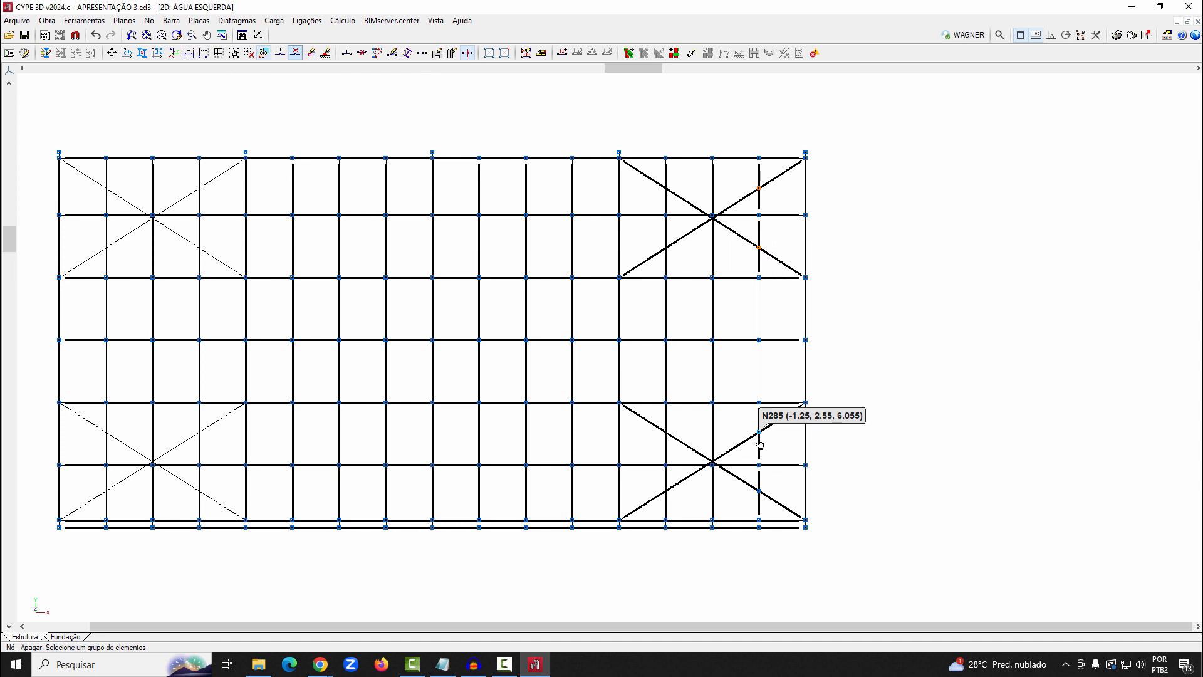
pyautogui.click(764, 493)
pyautogui.rightClick(908, 446)
pyautogui.scroll(-1, 911, 447)
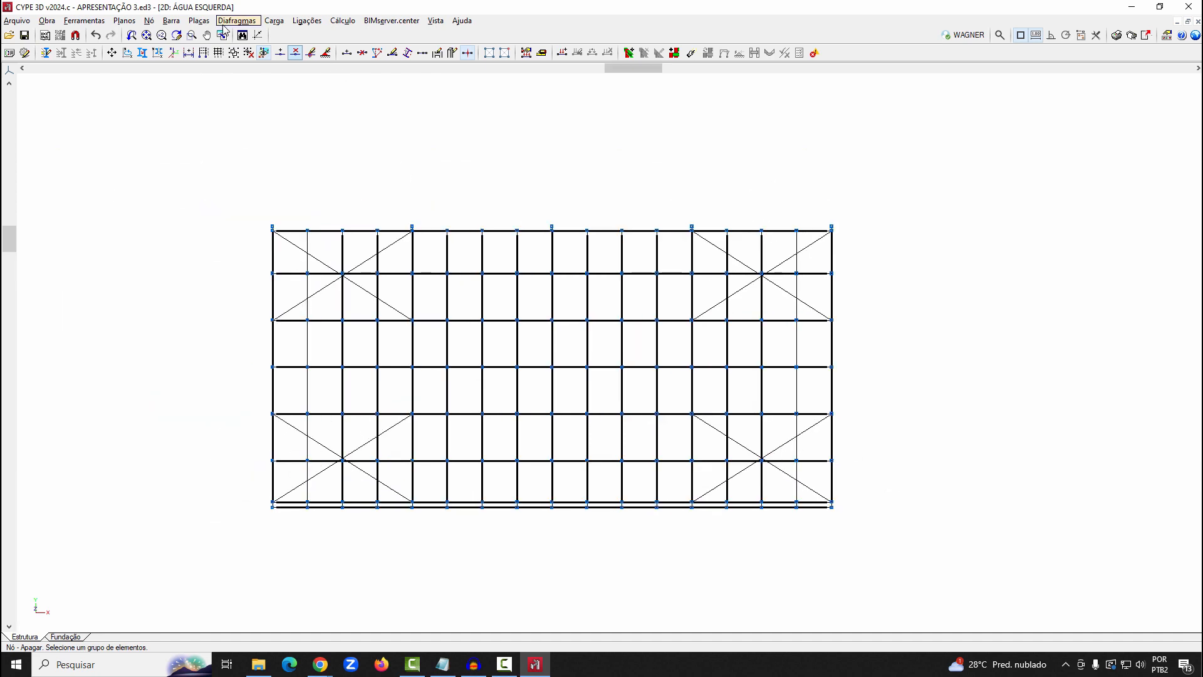
# Create pieces joining the angle bars along the second bay's quarter lines and the first bay's second and third quarter lines
pyautogui.click(171, 20)
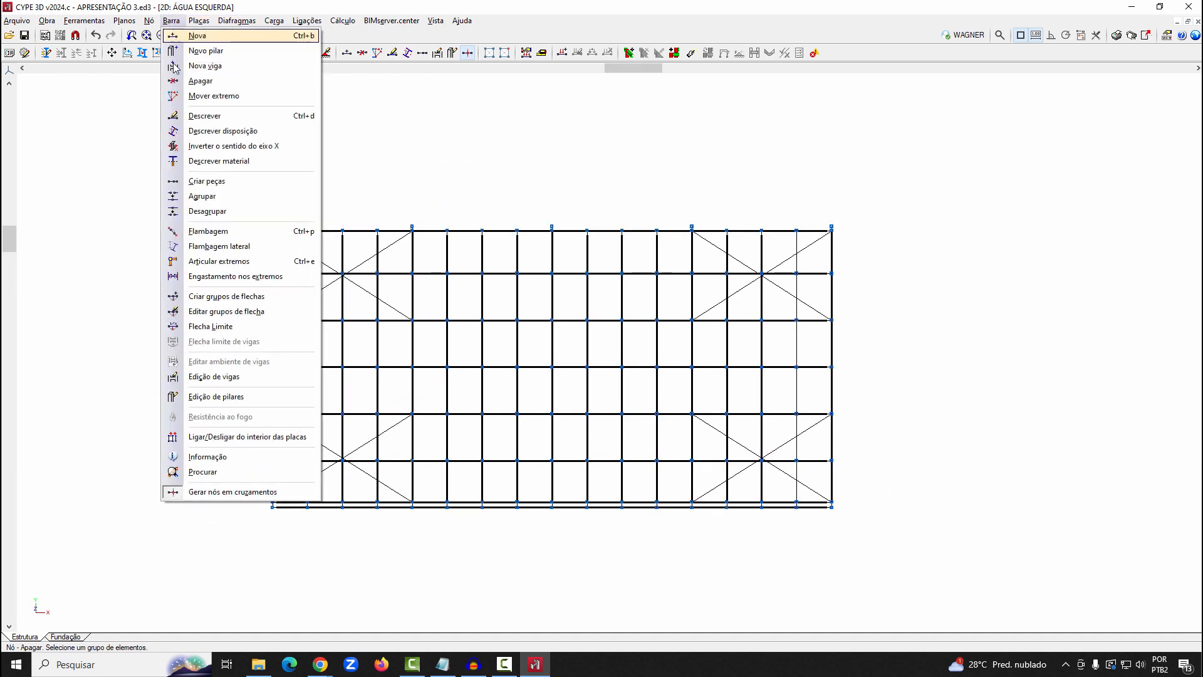
pyautogui.click(207, 181)
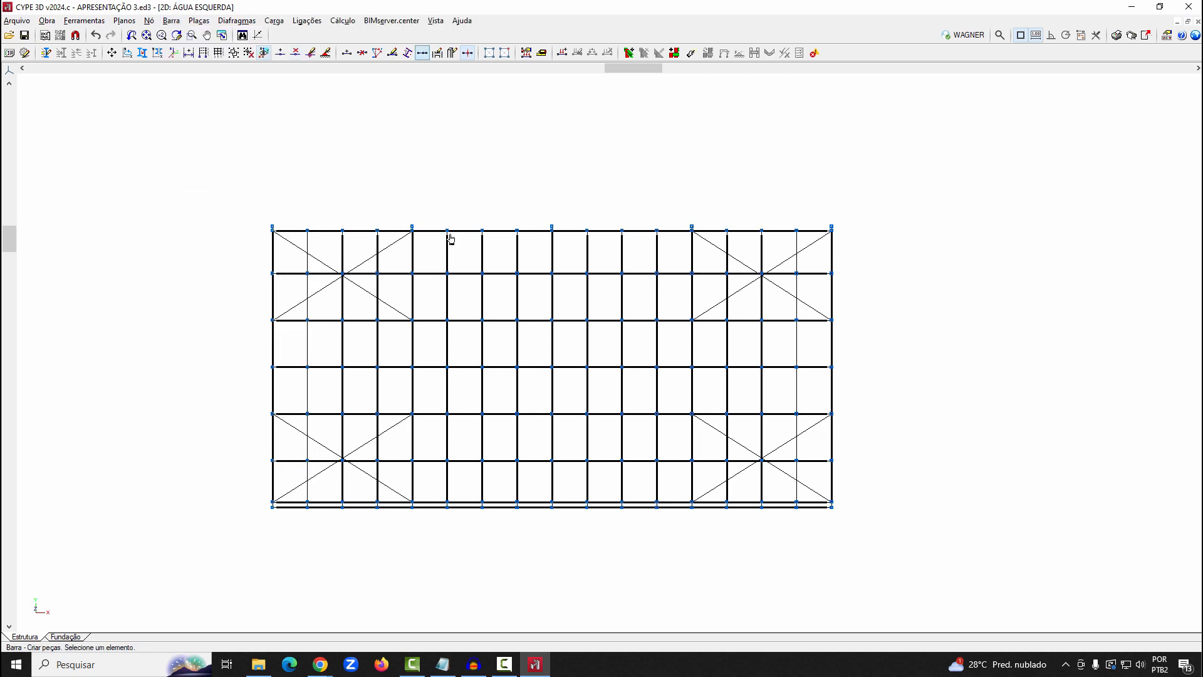
pyautogui.click(447, 277)
pyautogui.press('Return')
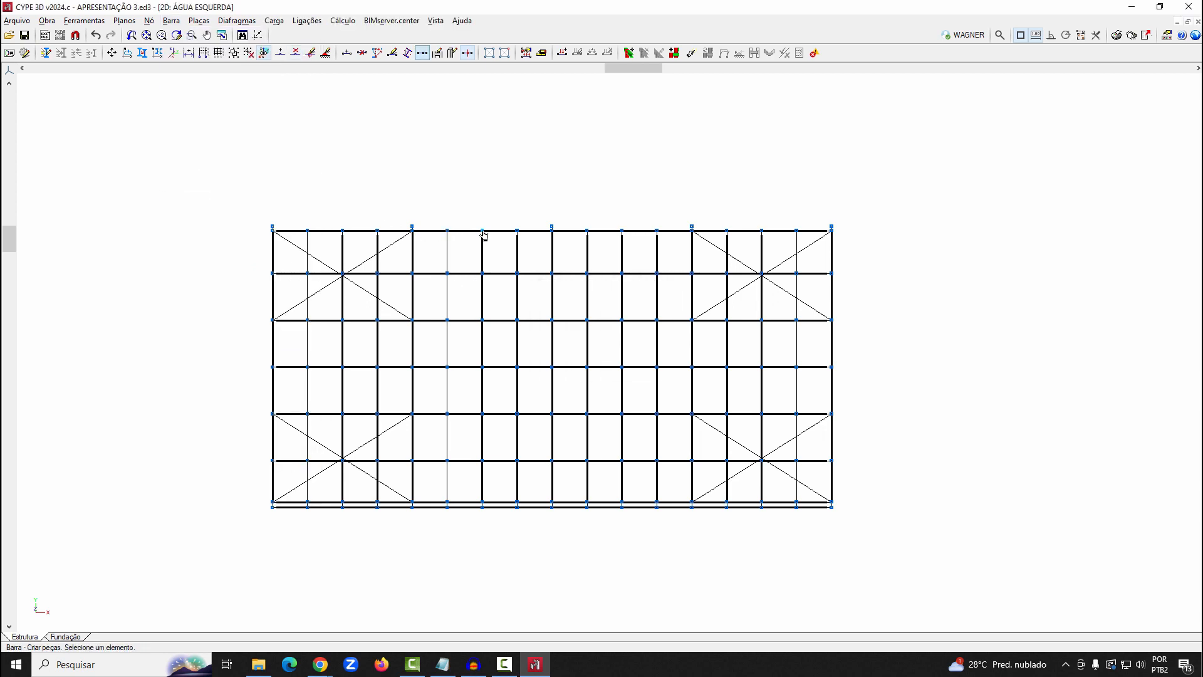
pyautogui.click(486, 273)
pyautogui.press('Return')
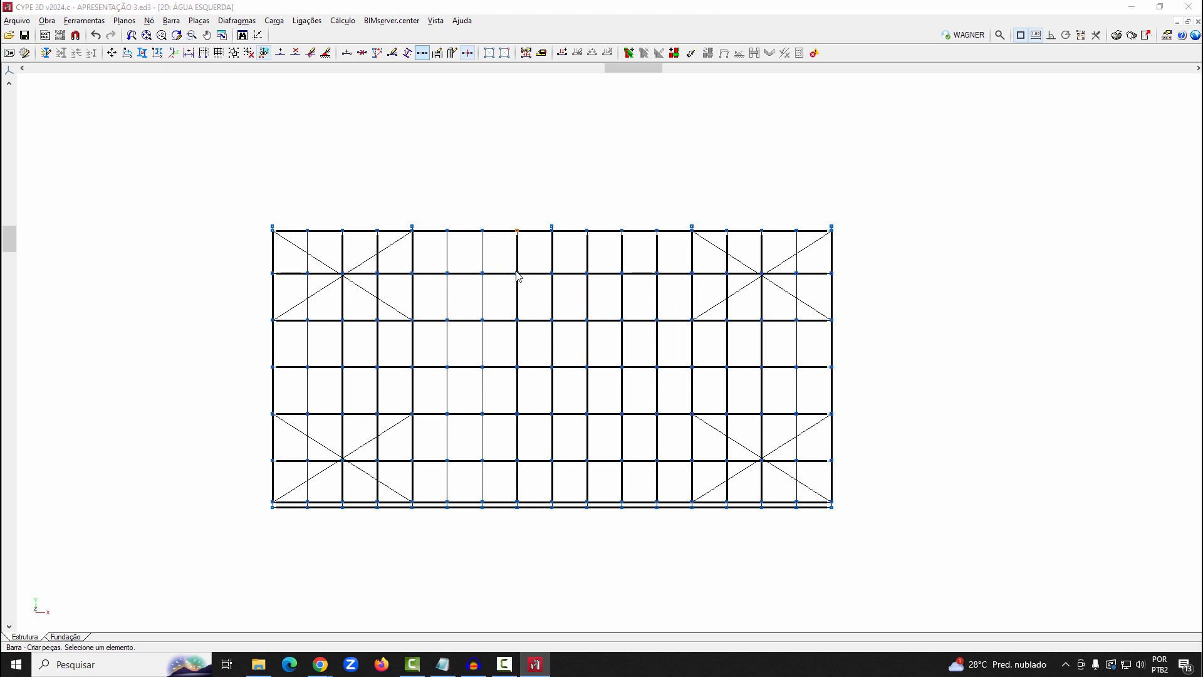
pyautogui.click(344, 276)
pyautogui.press('Return')
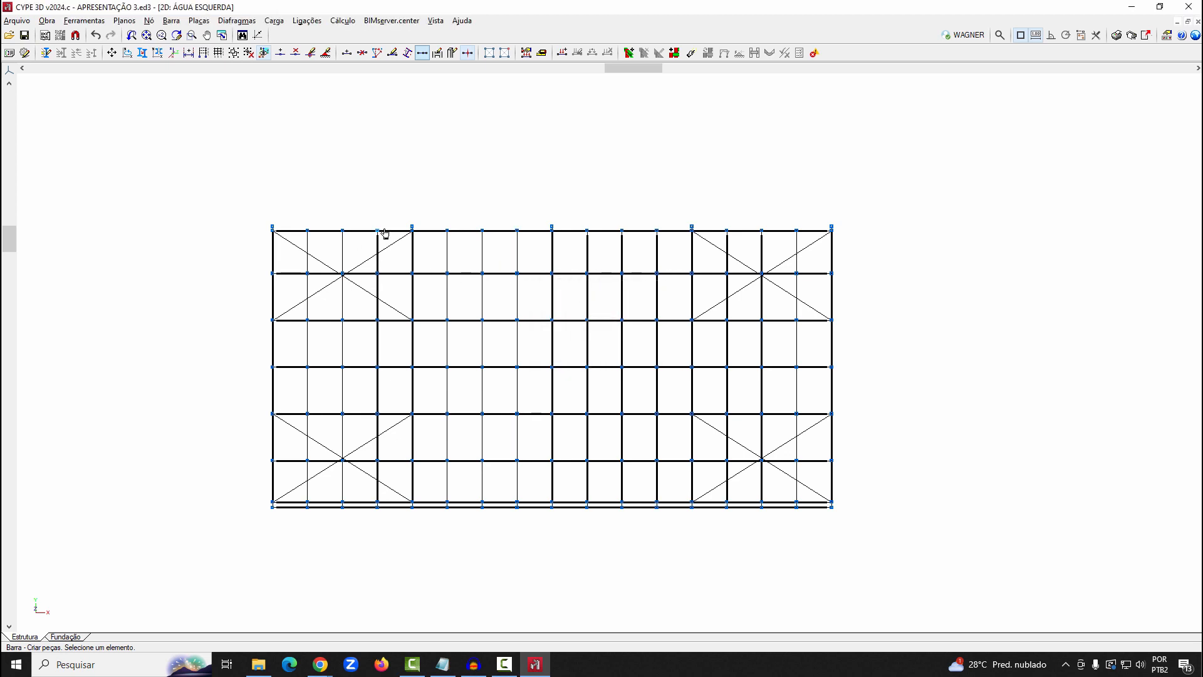
pyautogui.click(385, 274)
pyautogui.press('Return')
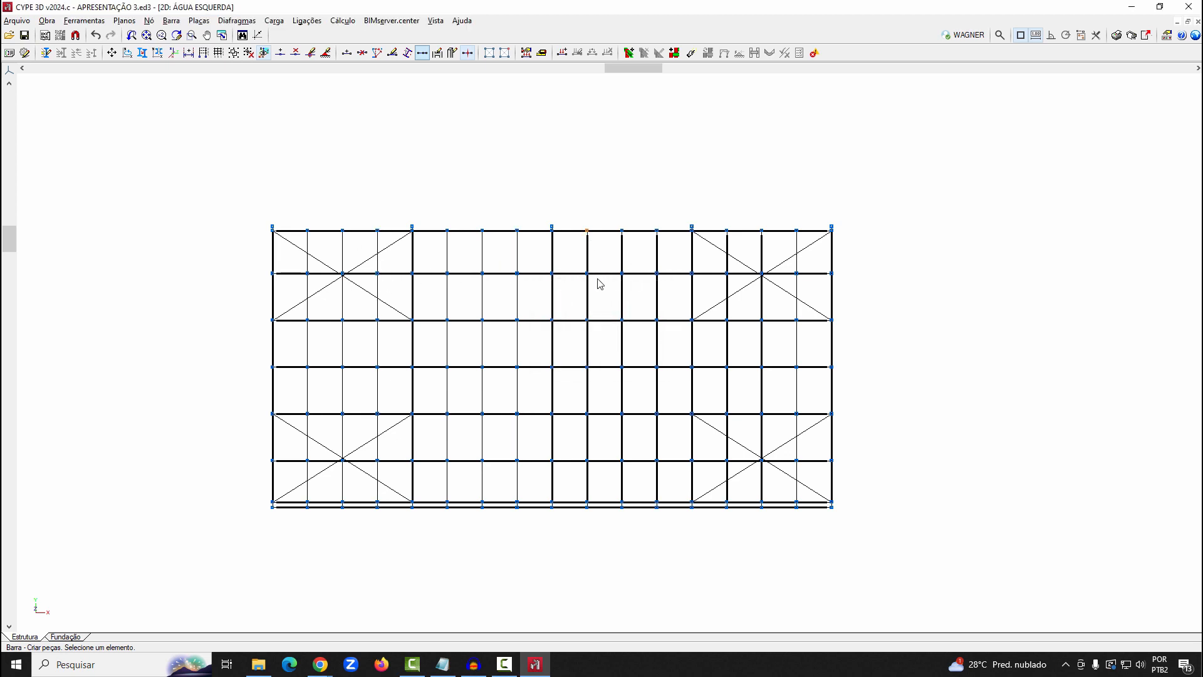
# Create one piece from the angle bars along each of the third bay's three quarter lines
pyautogui.click(592, 280)
pyautogui.press('Return')
pyautogui.click(621, 273)
pyautogui.press('Return')
pyautogui.click(654, 275)
pyautogui.press('Return')
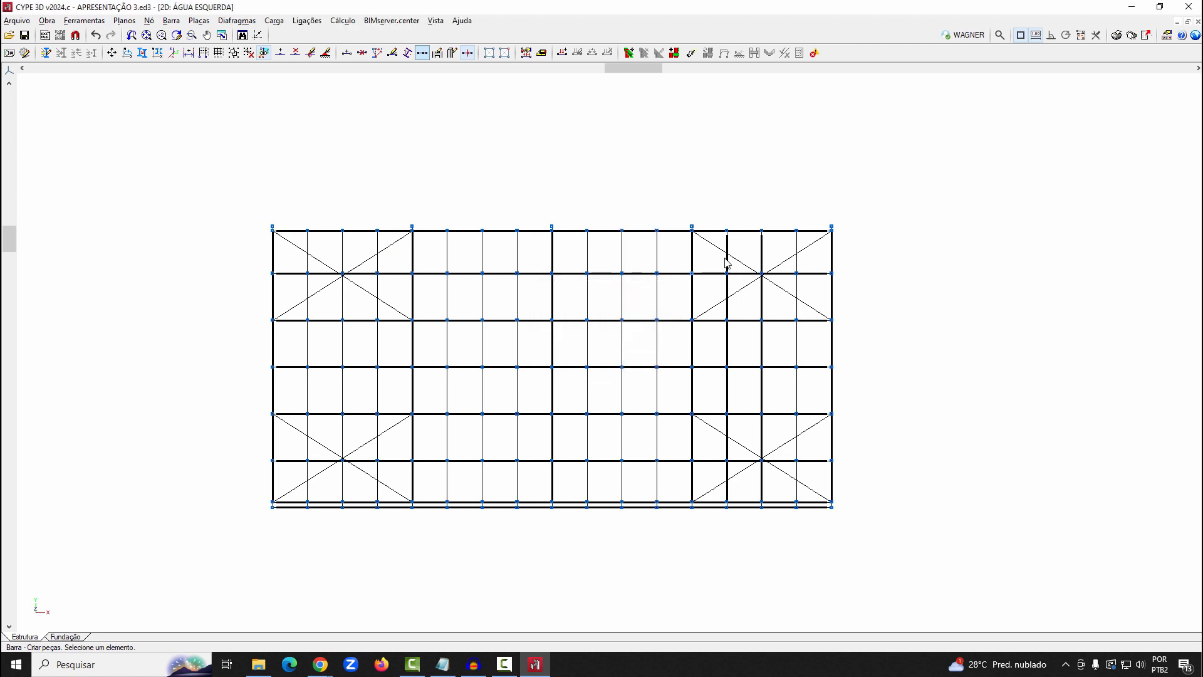
# Create pieces from the angle bars along the last bay's first and second quarter lines and try the third quarter line
pyautogui.click(724, 276)
pyautogui.press('Return')
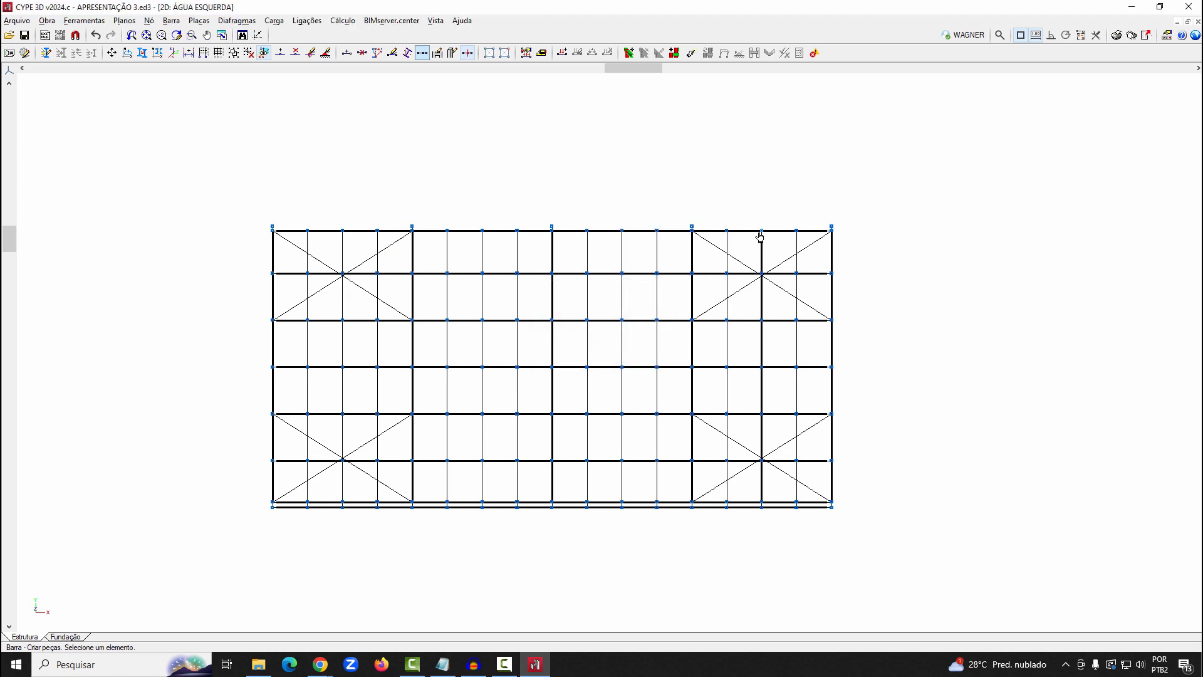
pyautogui.click(769, 276)
pyautogui.press('Return')
pyautogui.click(796, 280)
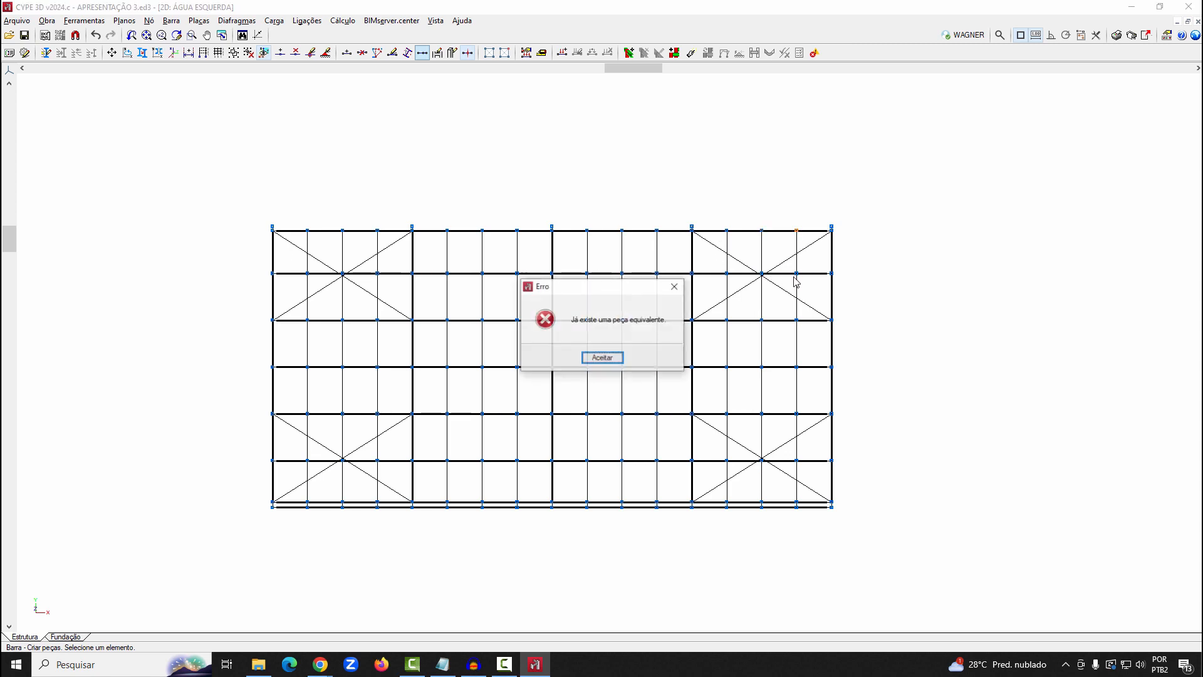
pyautogui.press('Return')
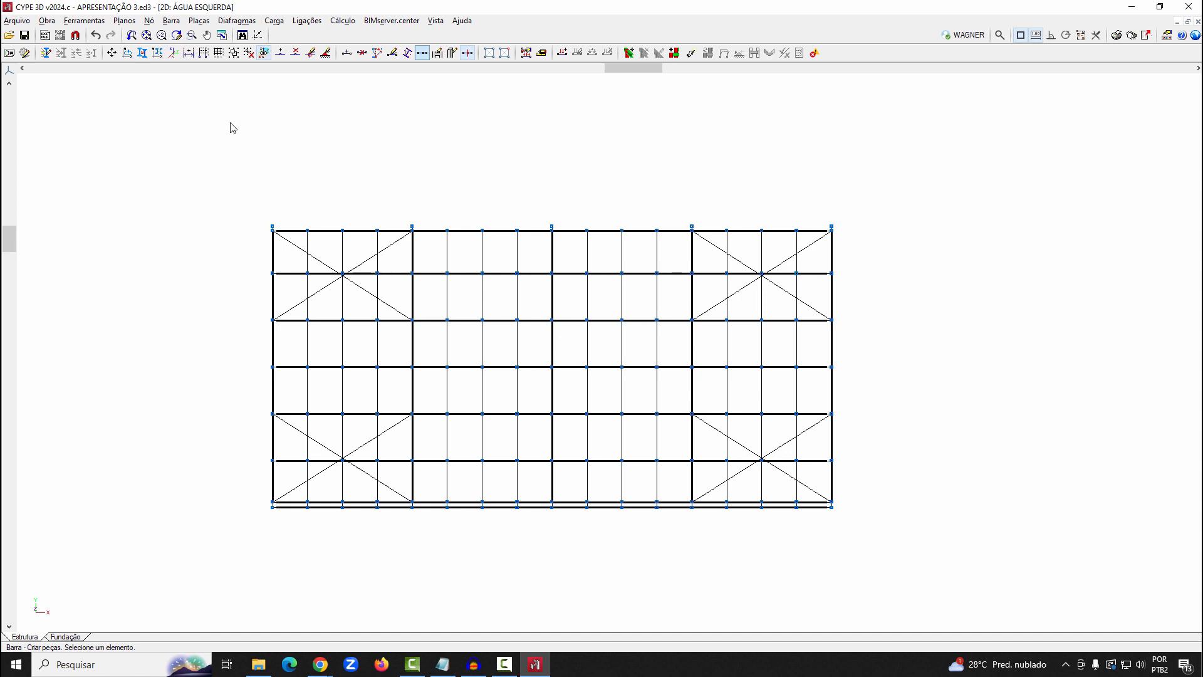
# Set a pinned internal fixity at the nodes where the quarter-line angle bars meet the purlins in the second and first bays
pyautogui.click(150, 21)
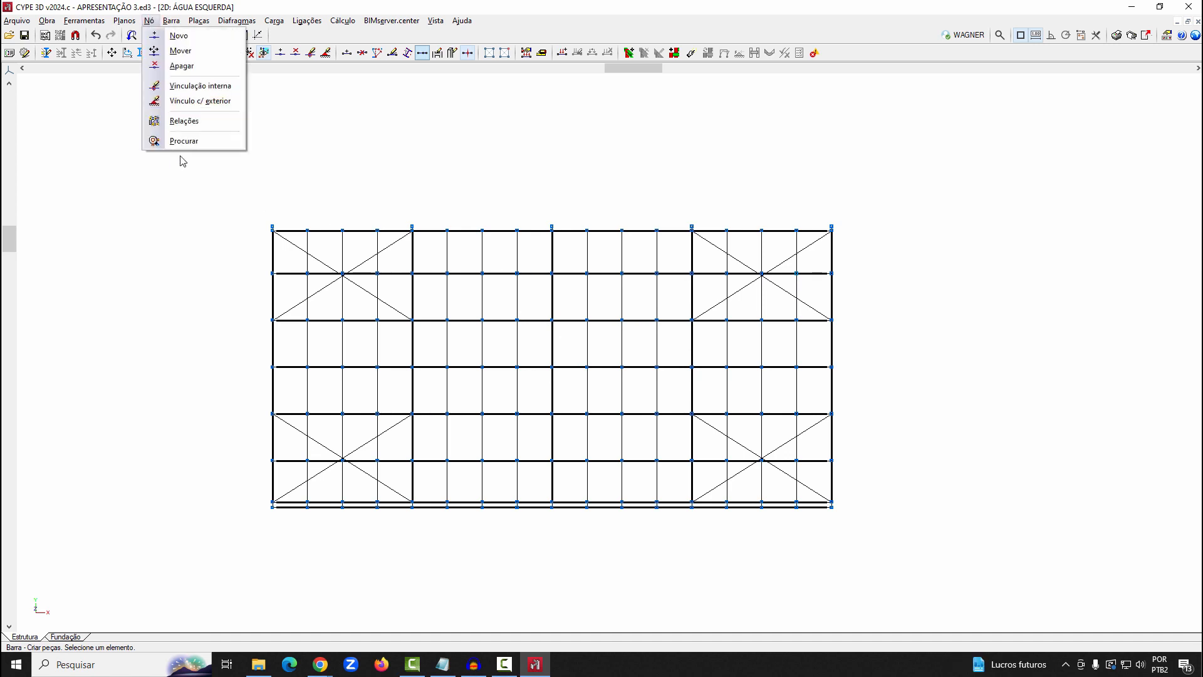
pyautogui.click(186, 101)
pyautogui.click(164, 21)
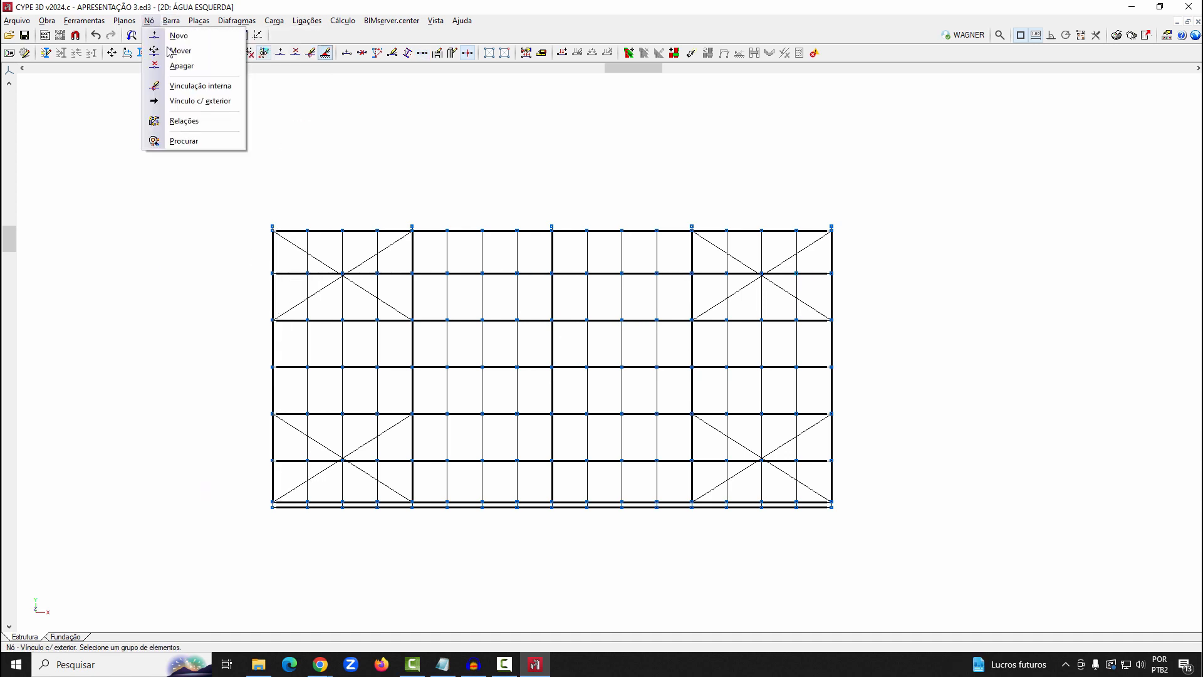
pyautogui.click(188, 86)
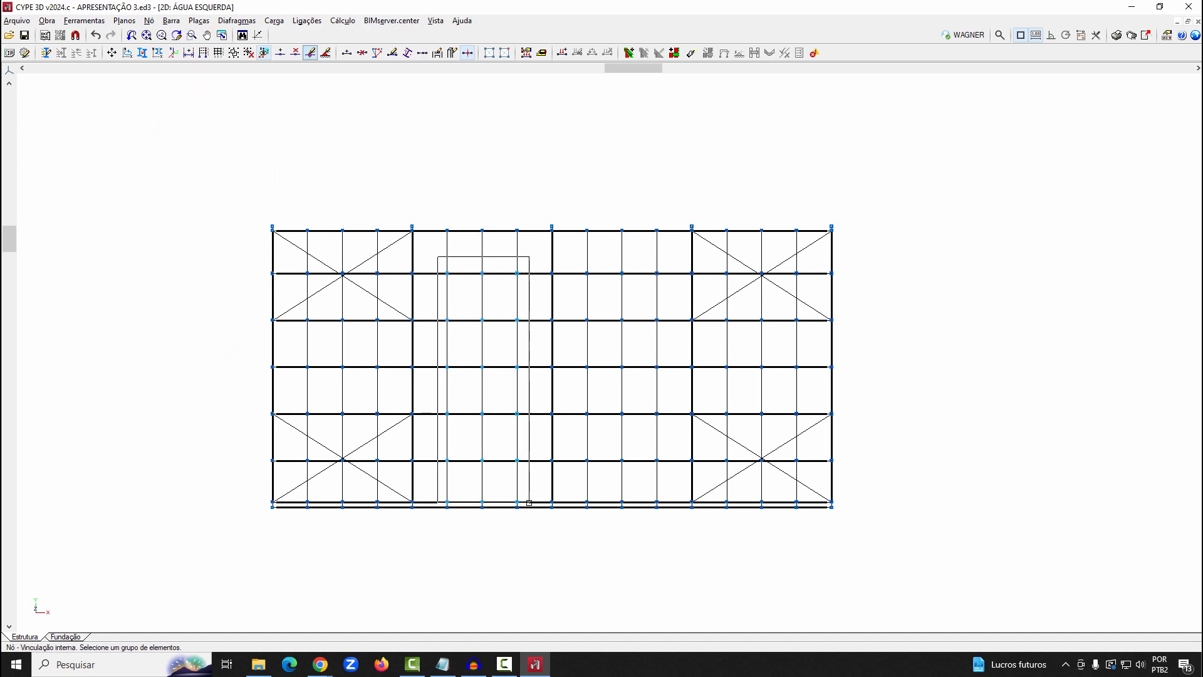
pyautogui.rightClick(539, 473)
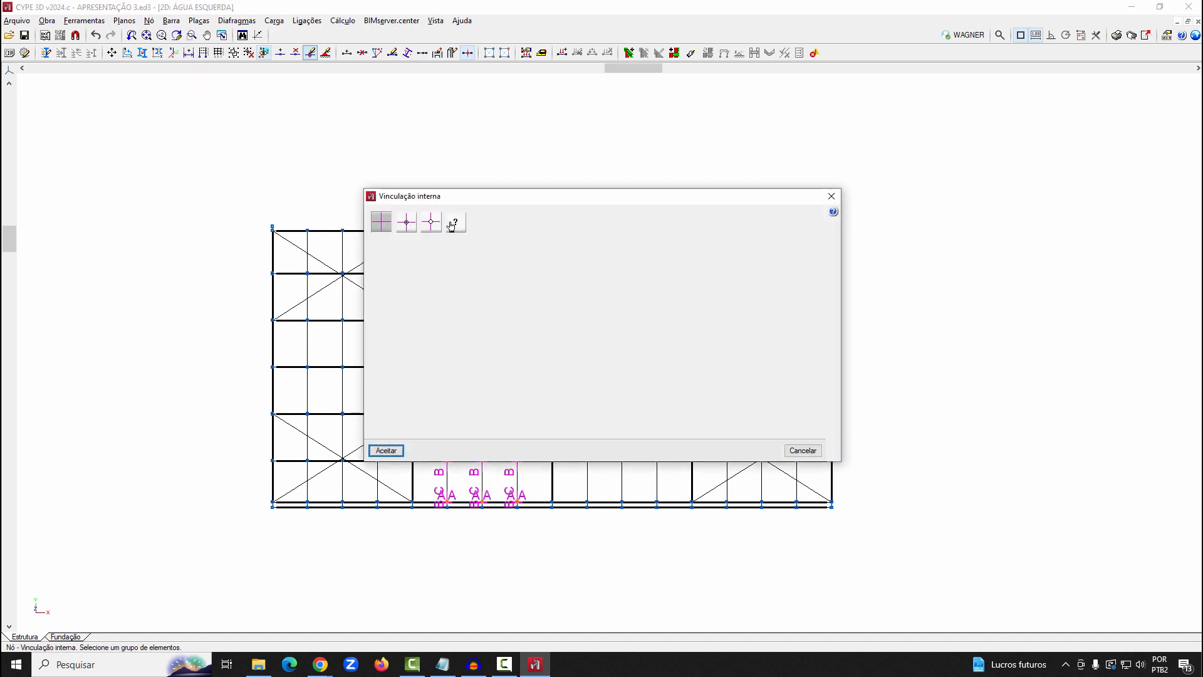
pyautogui.click(386, 450)
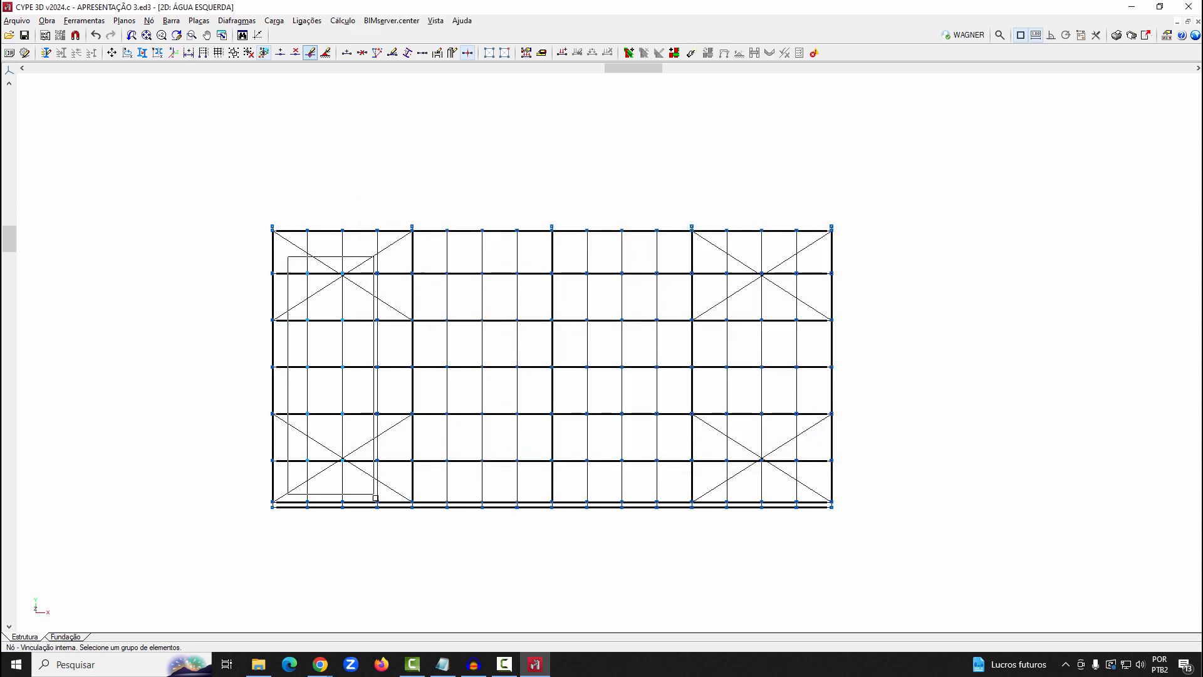
pyautogui.click(385, 504)
pyautogui.rightClick(385, 503)
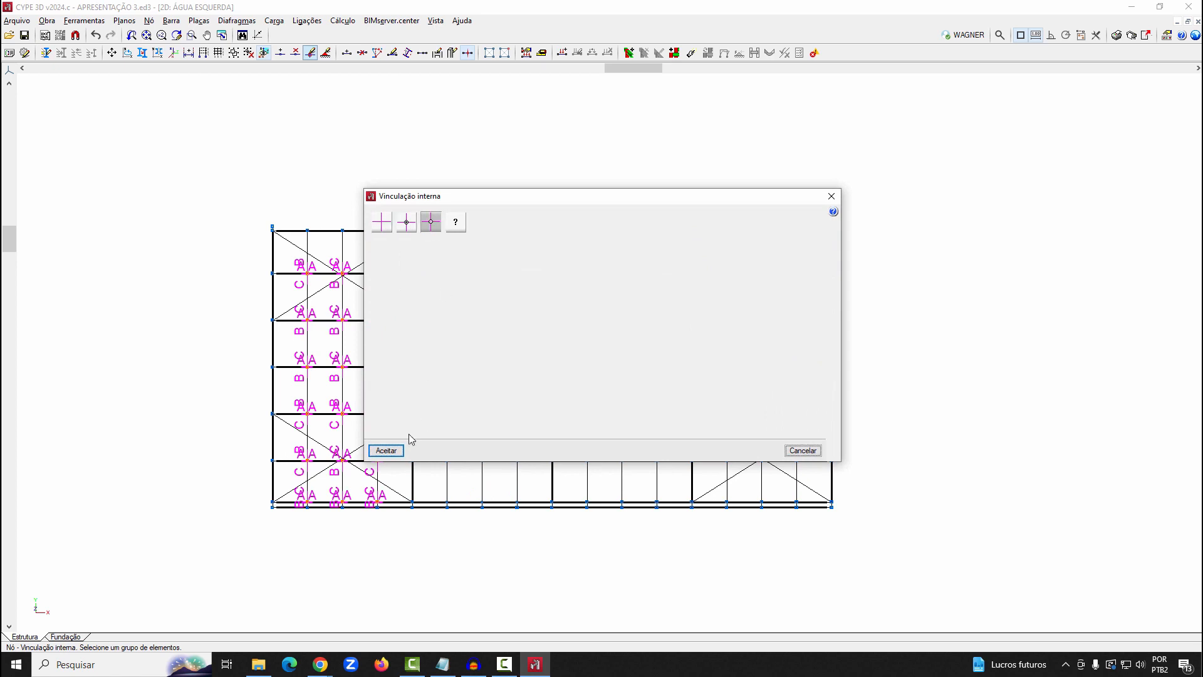
pyautogui.click(386, 450)
# Assign pinned internal fixity to the purlin nodes along the quarter-line angle bars in the third and last bays
pyautogui.scroll(-1, 150, 402)
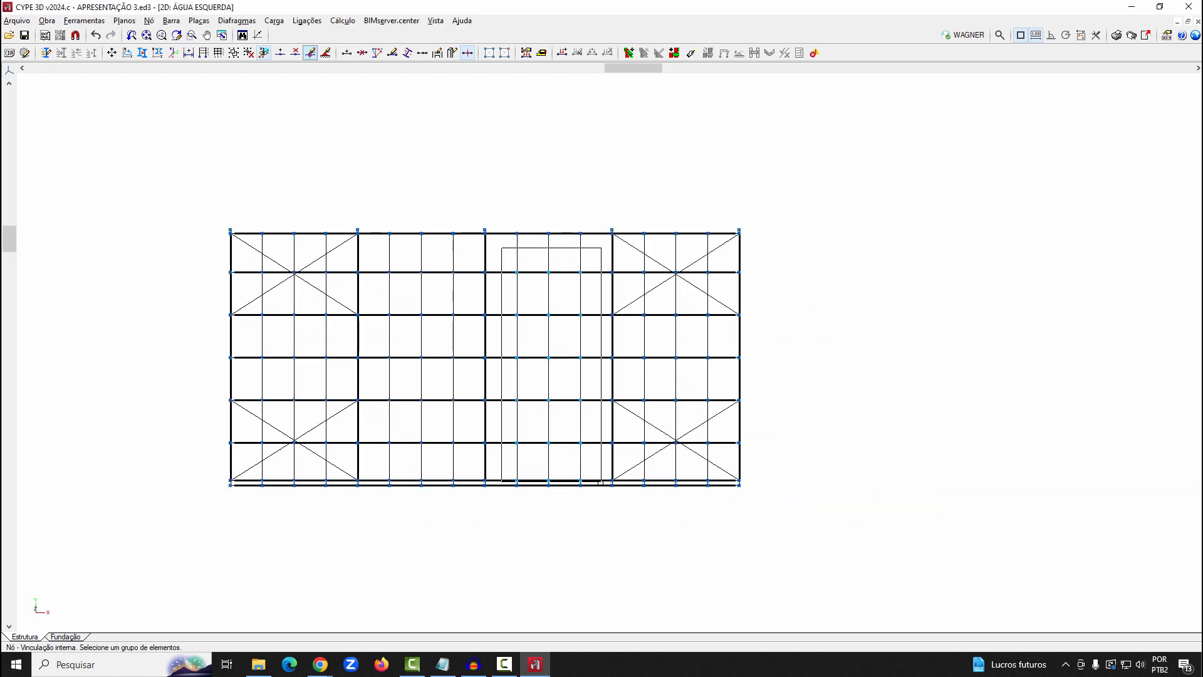
pyautogui.rightClick(565, 425)
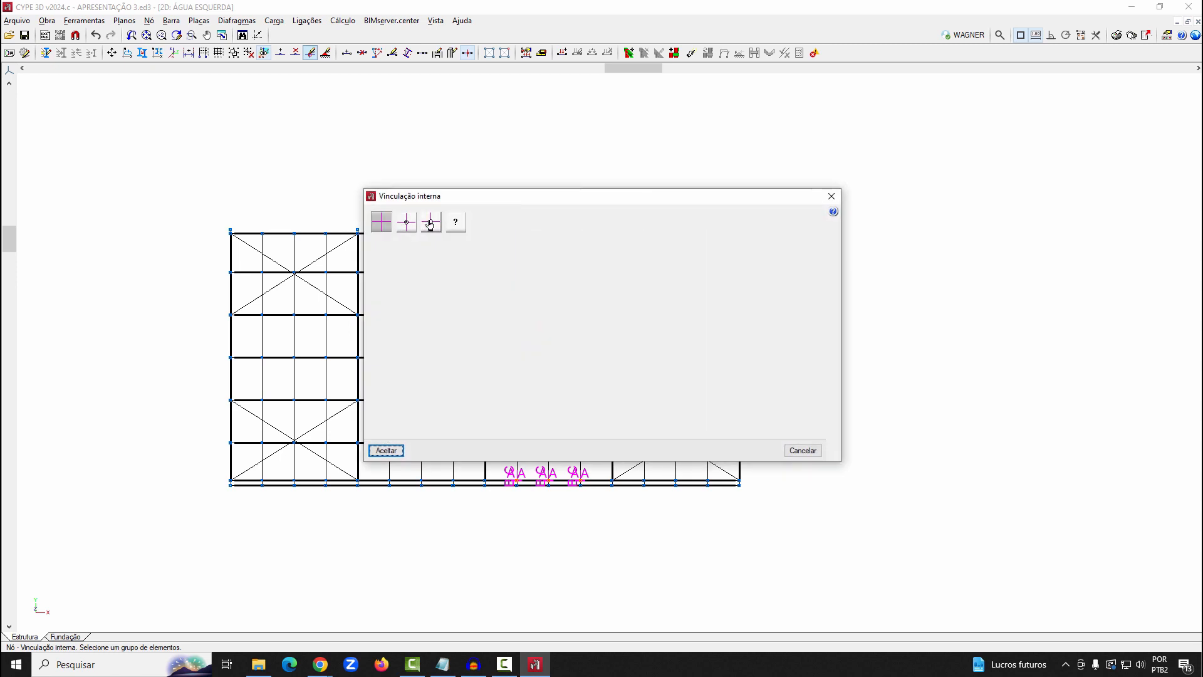
pyautogui.click(387, 452)
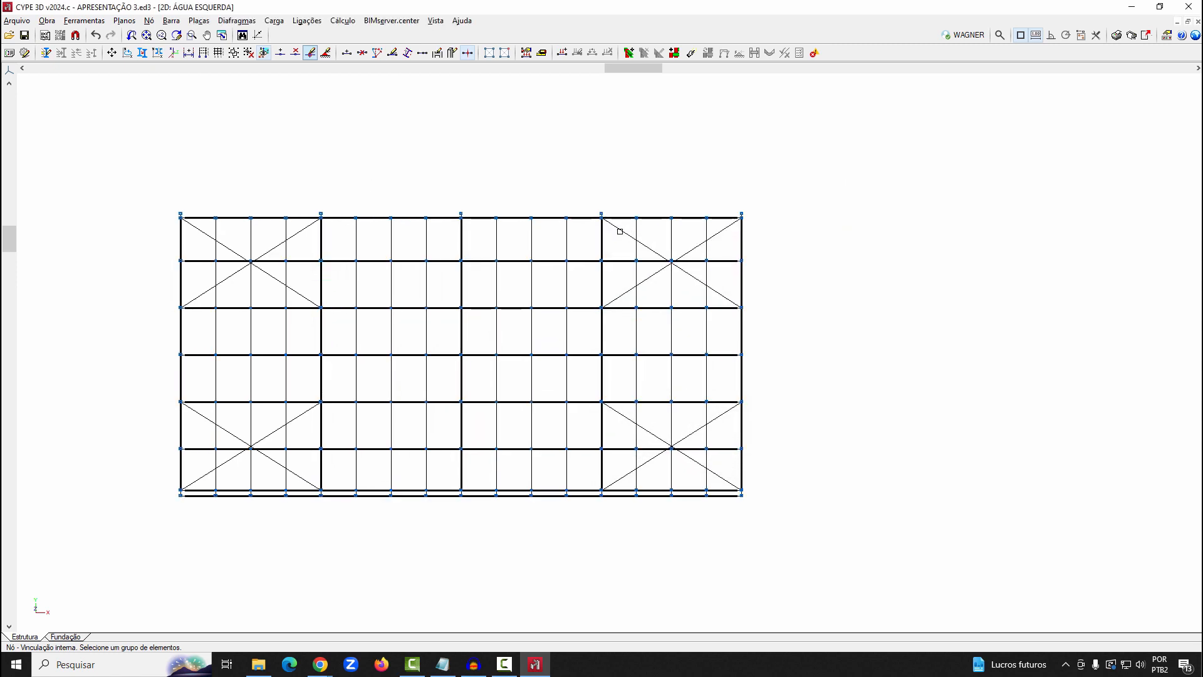
pyautogui.click(720, 493)
pyautogui.rightClick(711, 471)
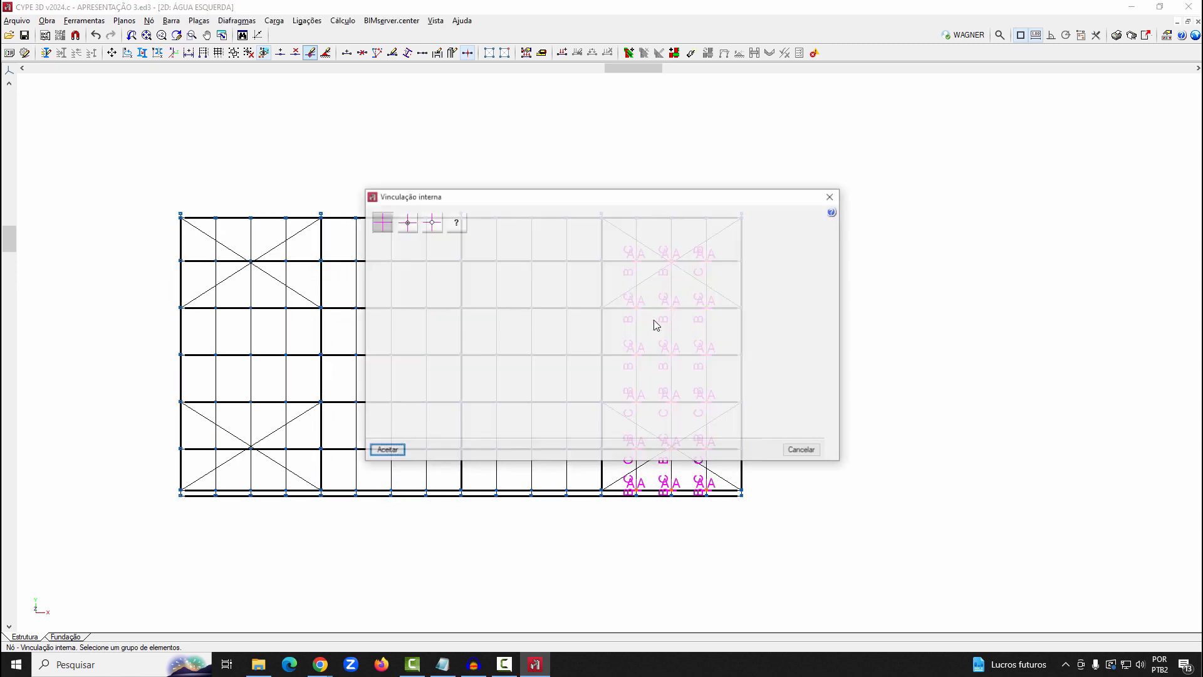
pyautogui.click(394, 452)
# Make the quarter-line nodes on the ridge-side purlin internally pinned in all four bays
pyautogui.scroll(4, 617, 178)
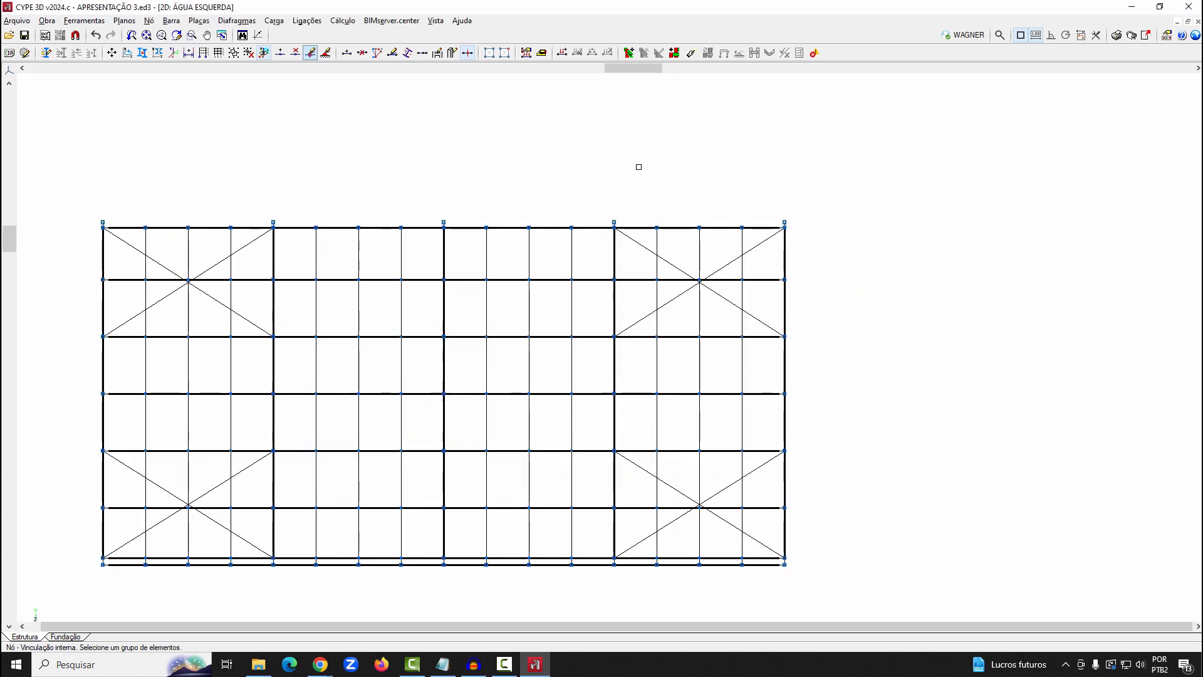
pyautogui.scroll(-3, 737, 146)
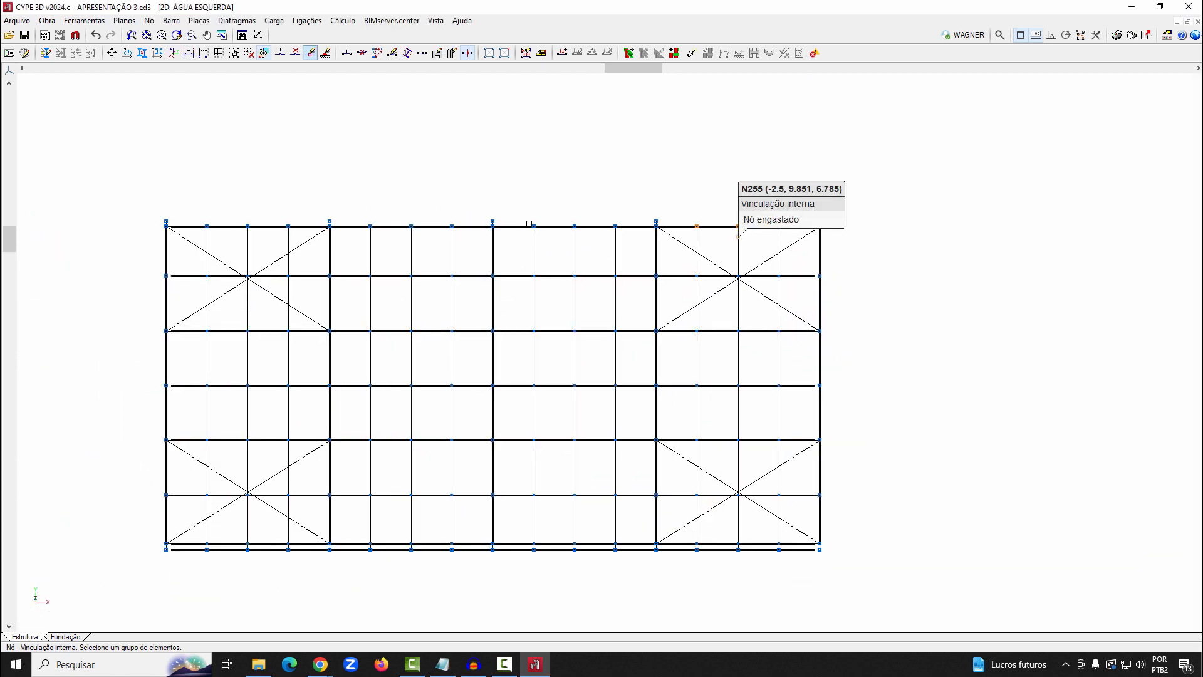
pyautogui.scroll(2, 524, 207)
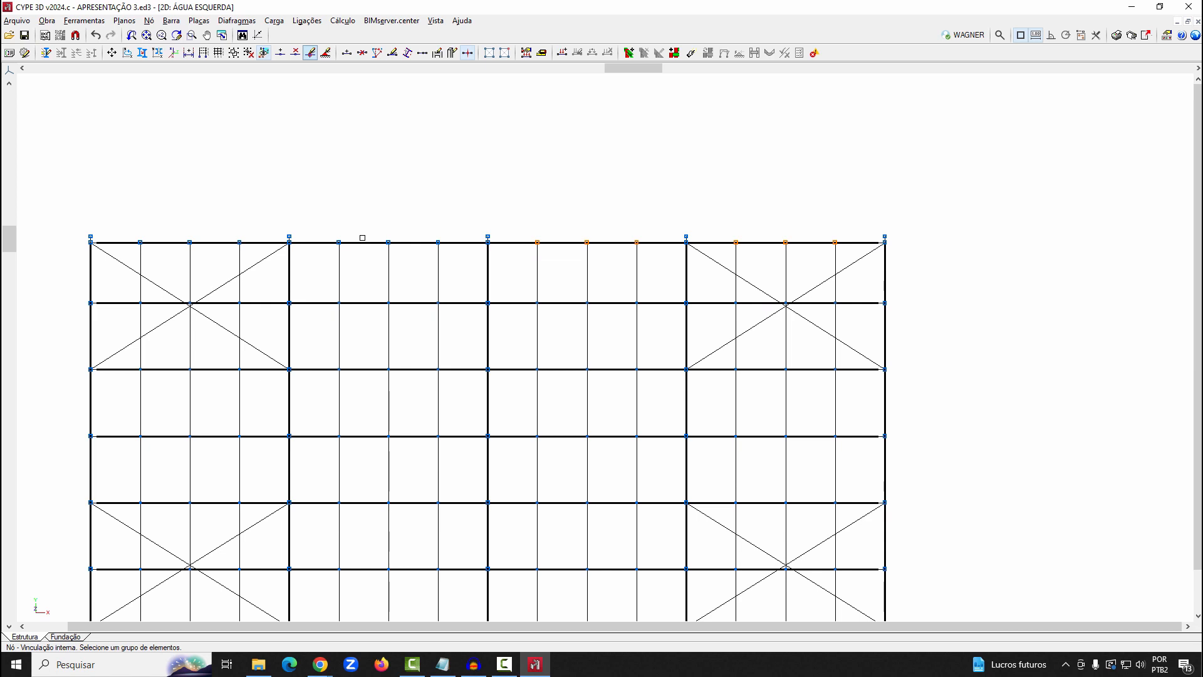
pyautogui.click(331, 224)
pyautogui.click(451, 258)
pyautogui.click(120, 220)
pyautogui.click(265, 258)
pyautogui.rightClick(335, 227)
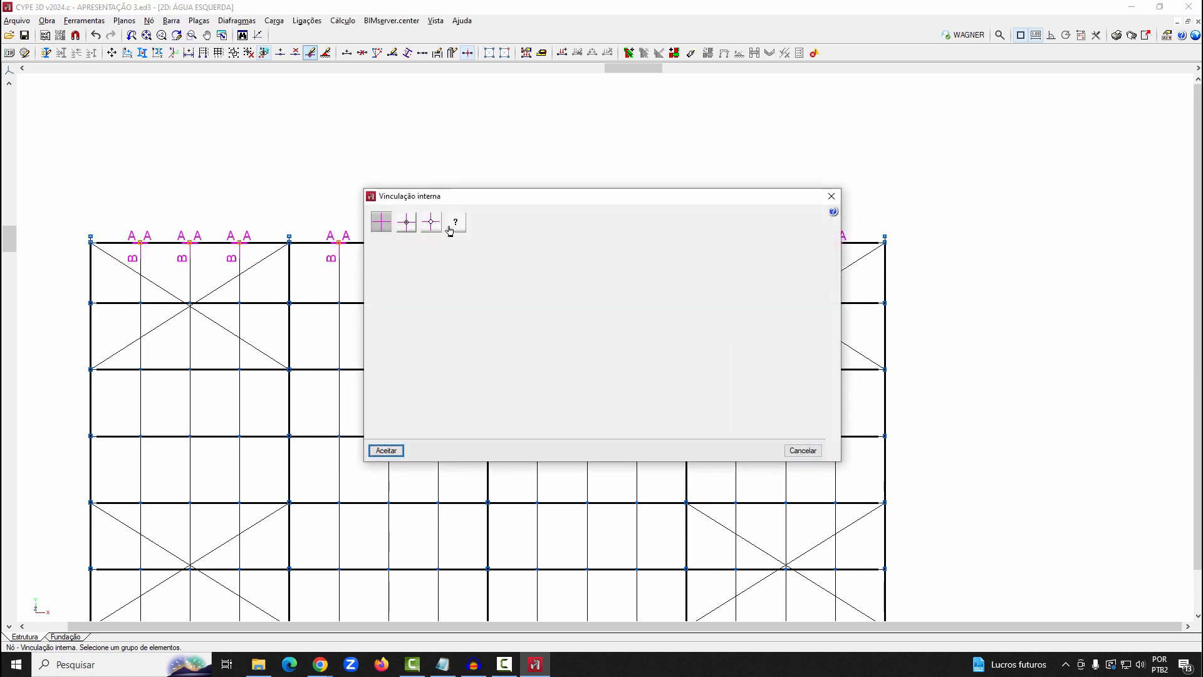
pyautogui.click(386, 450)
# Mirror the slope's purlins, X-bracing, angle bars and their nodes about the vertical plane through both ridge end nodes and node (-20, 10, 5)
pyautogui.scroll(-3, 567, 193)
pyautogui.scroll(1, 569, 195)
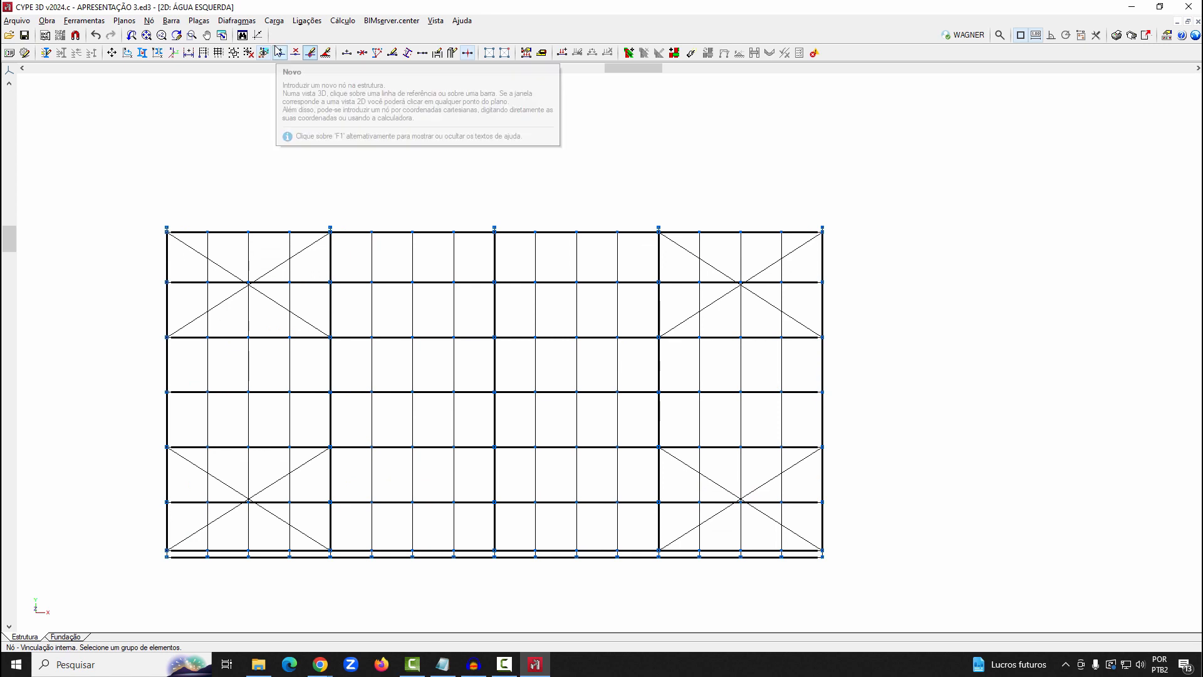
pyautogui.click(170, 21)
pyautogui.moveTo(97, 22)
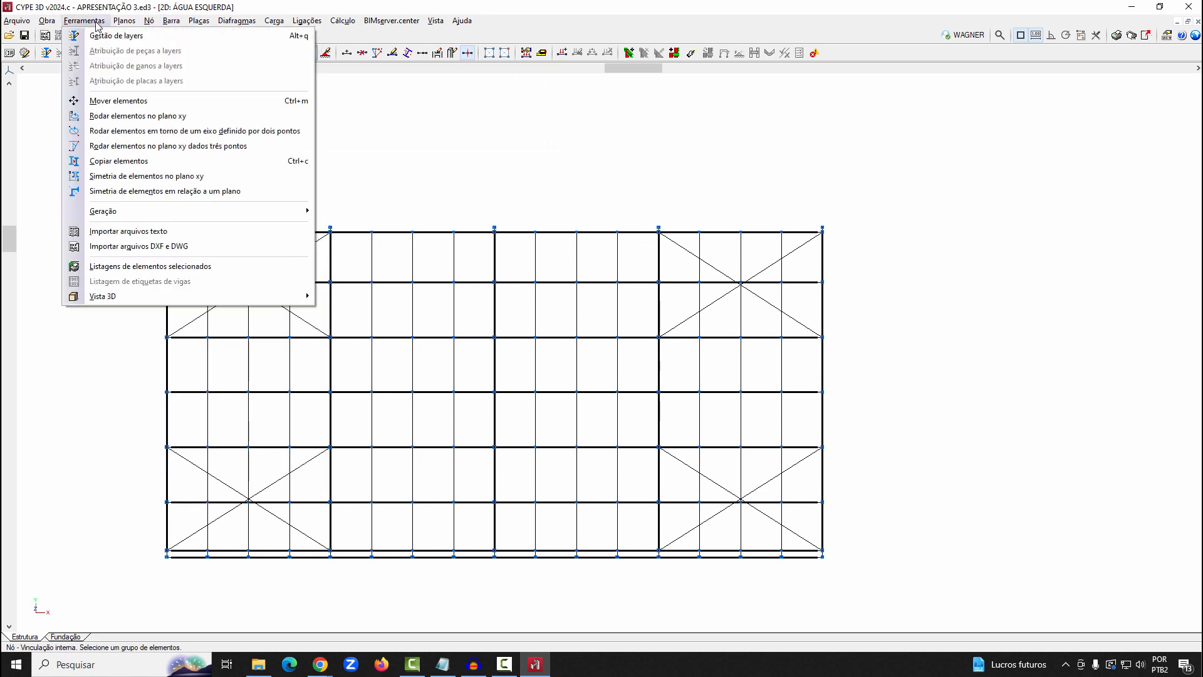
pyautogui.click(104, 191)
pyautogui.click(587, 354)
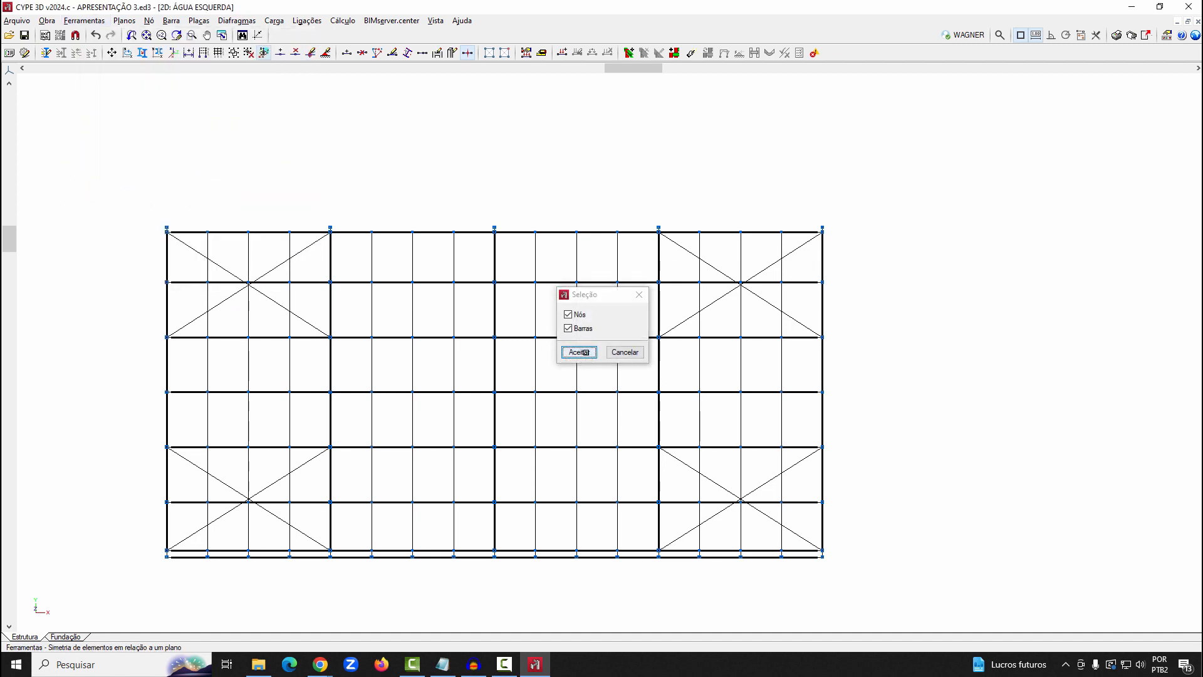
pyautogui.moveTo(117, 270); pyautogui.dragTo(979, 299)
pyautogui.moveTo(132, 327); pyautogui.dragTo(993, 352)
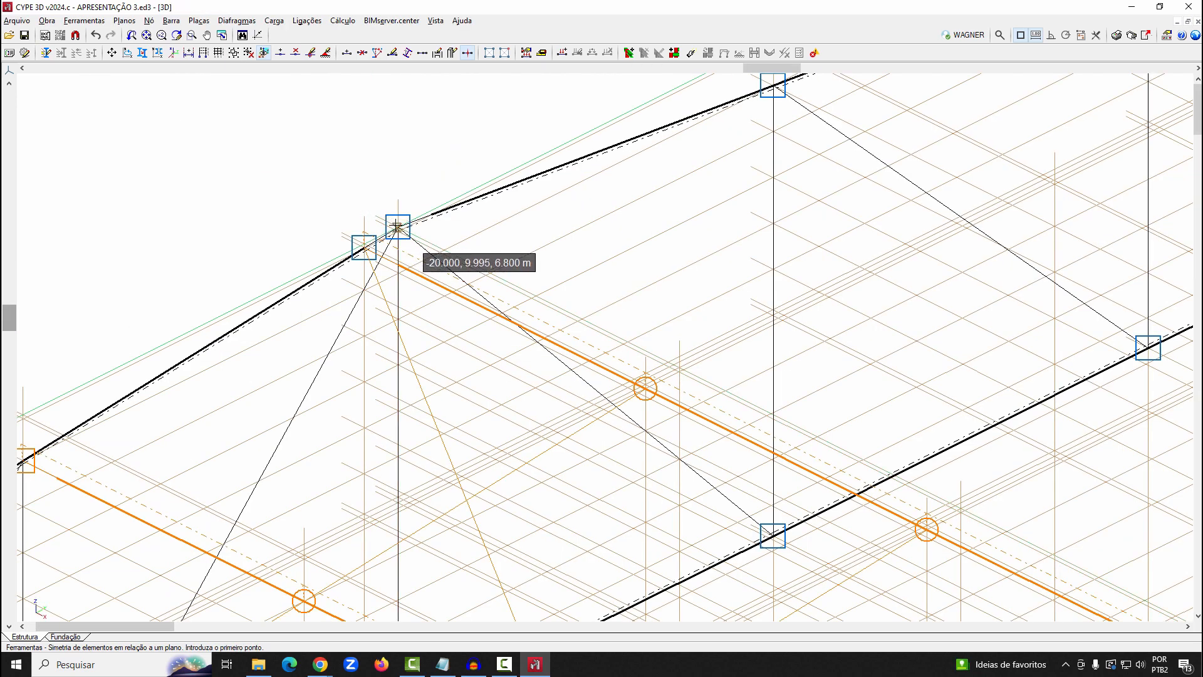
pyautogui.click(398, 227)
pyautogui.scroll(-3, 261, 167)
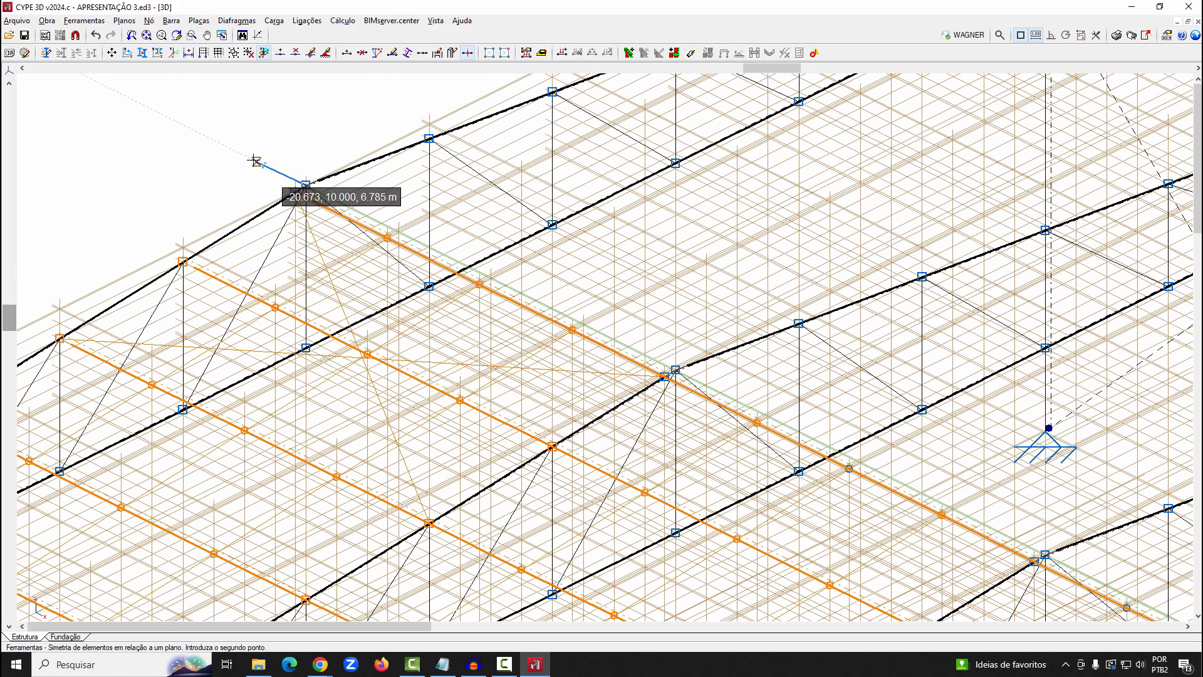
pyautogui.scroll(4, 1015, 488)
pyautogui.scroll(3, 917, 432)
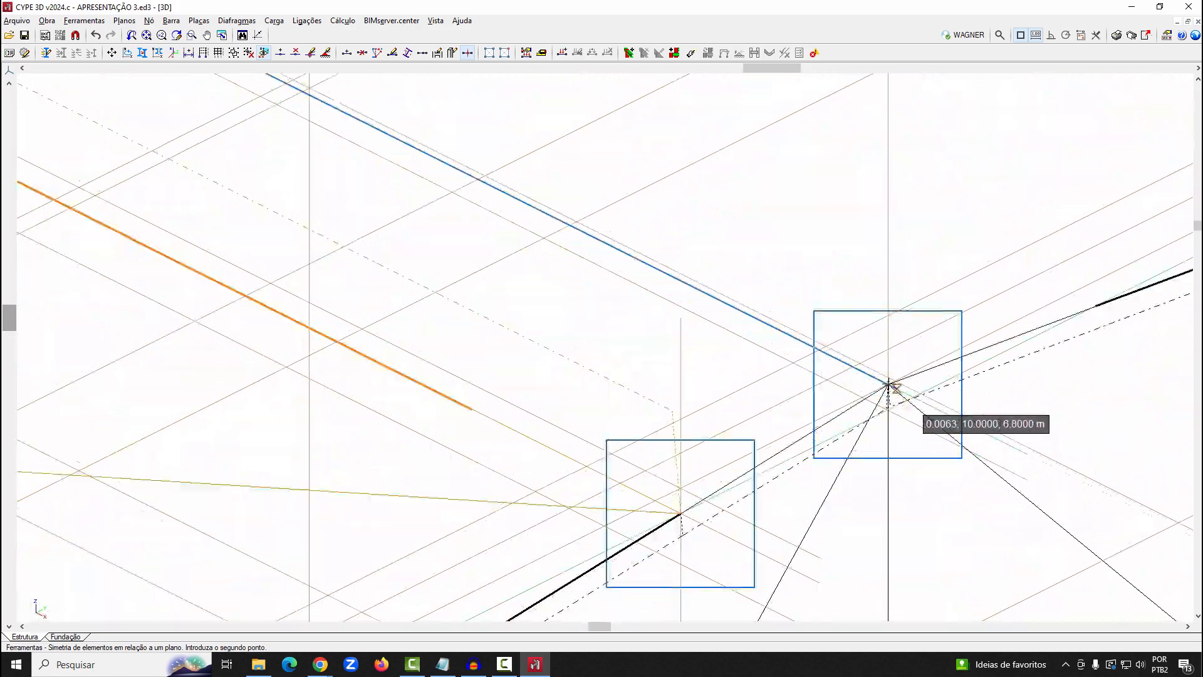
pyautogui.scroll(-8, 927, 452)
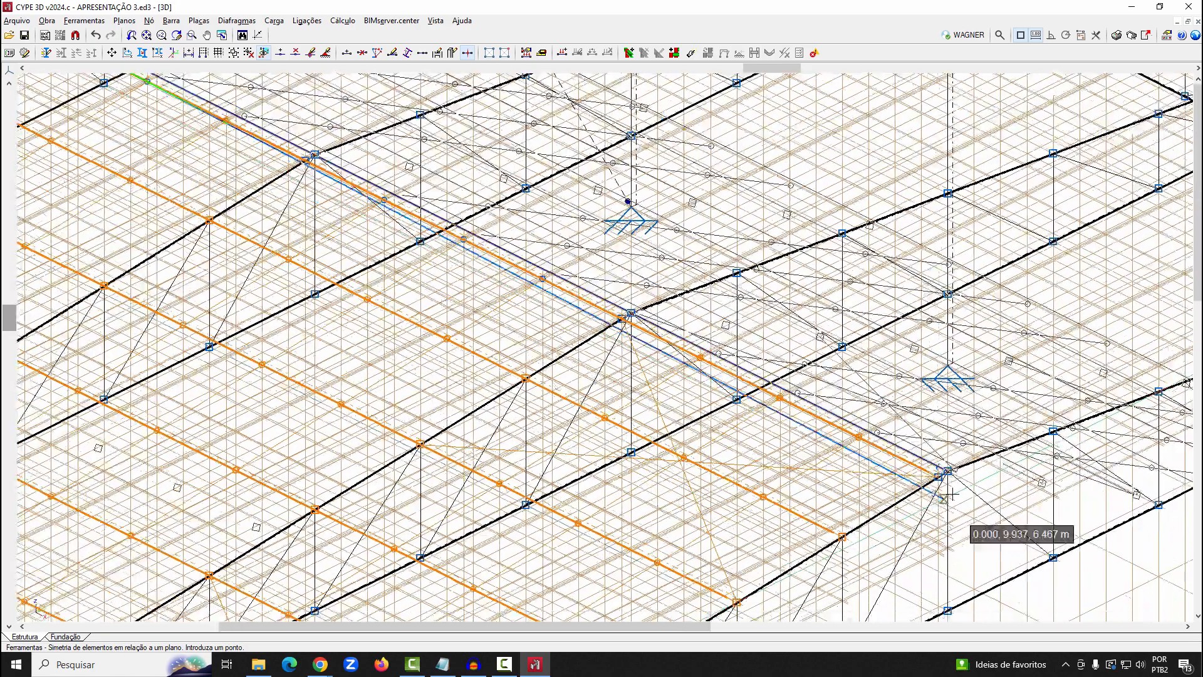
pyautogui.scroll(-2, 376, 235)
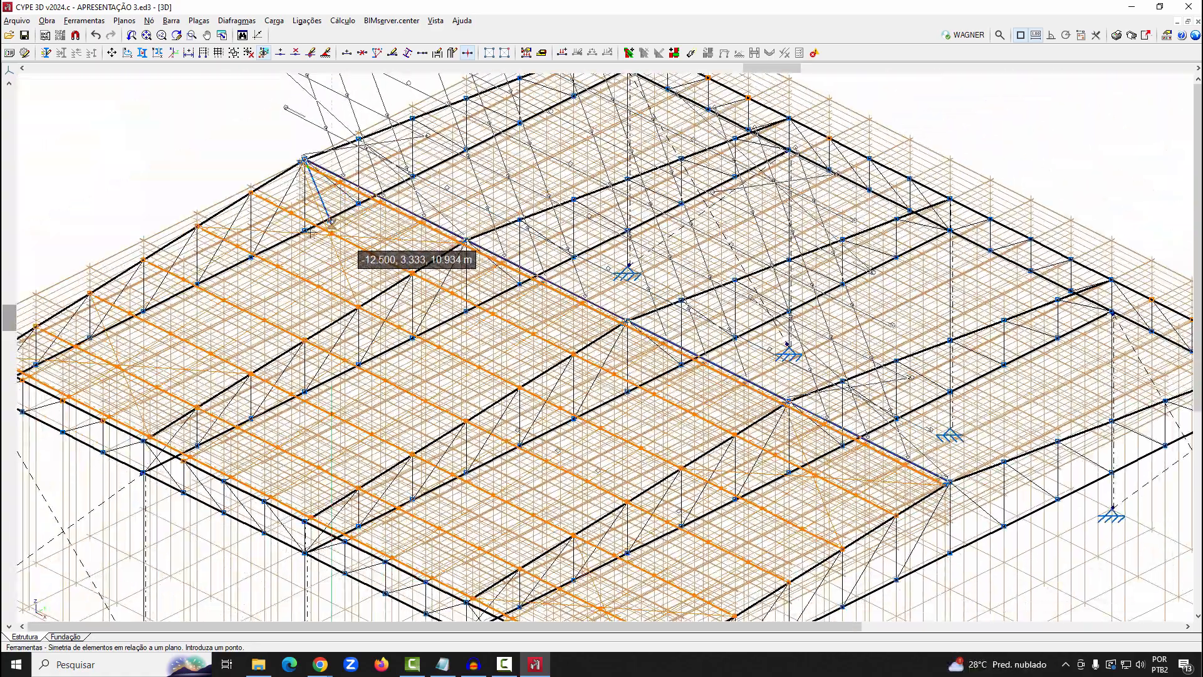
pyautogui.scroll(5, 326, 246)
pyautogui.scroll(4, 326, 246)
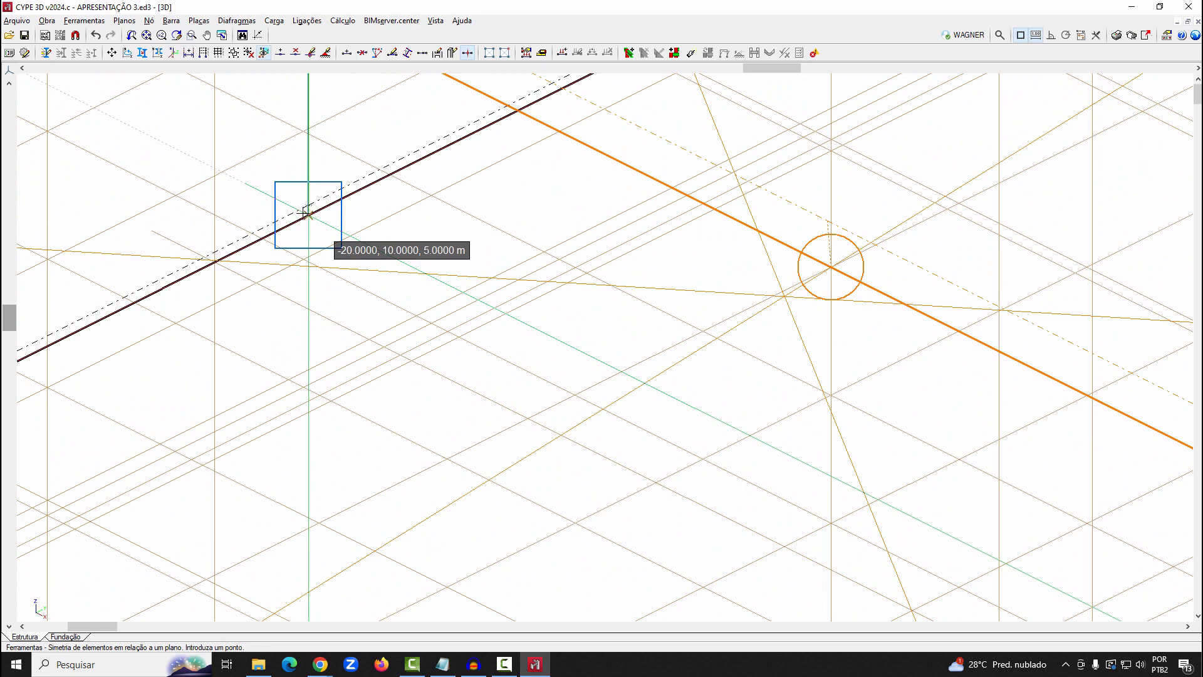
pyautogui.click(307, 213)
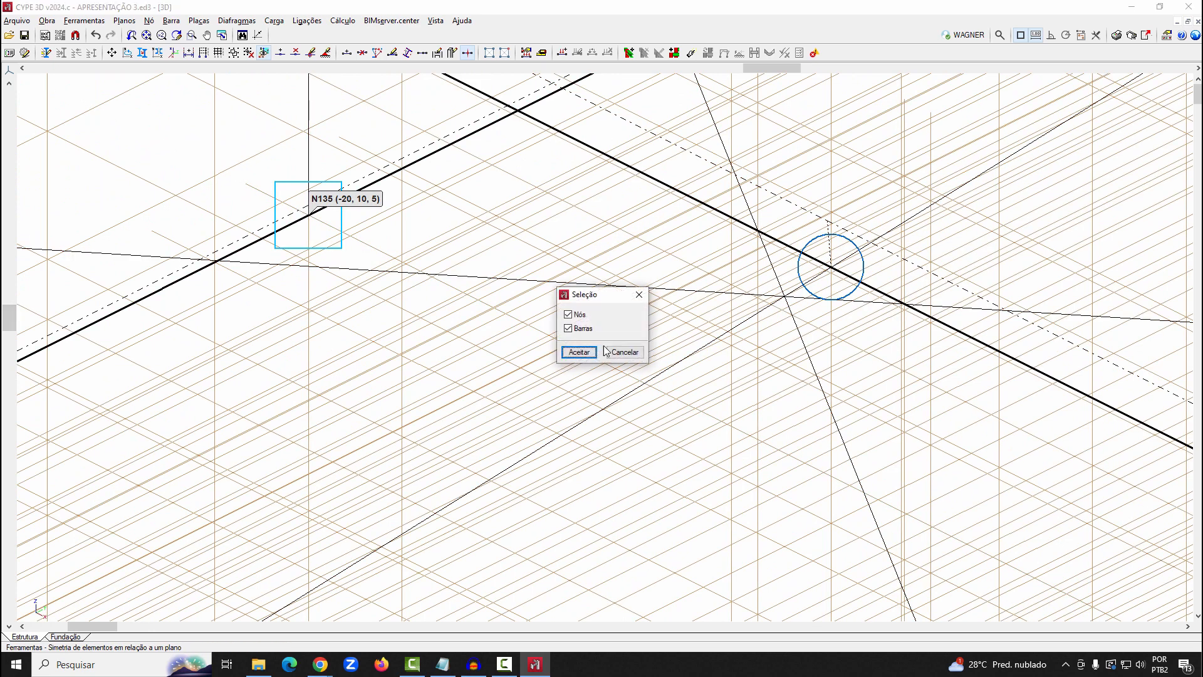
pyautogui.click(579, 352)
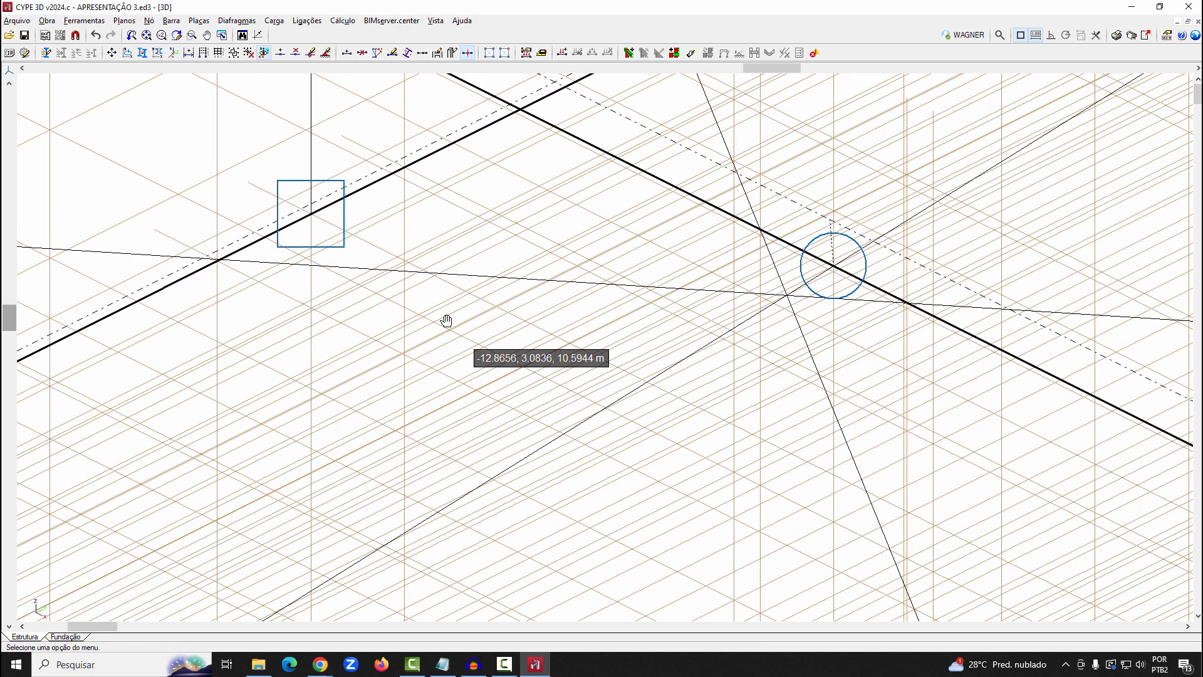
# Examine the mirrored roof slope in the rendered 3D view from several sides and from above, and return to the wireframe model
pyautogui.middleClick(446, 321)
pyautogui.scroll(1, 1024, 153)
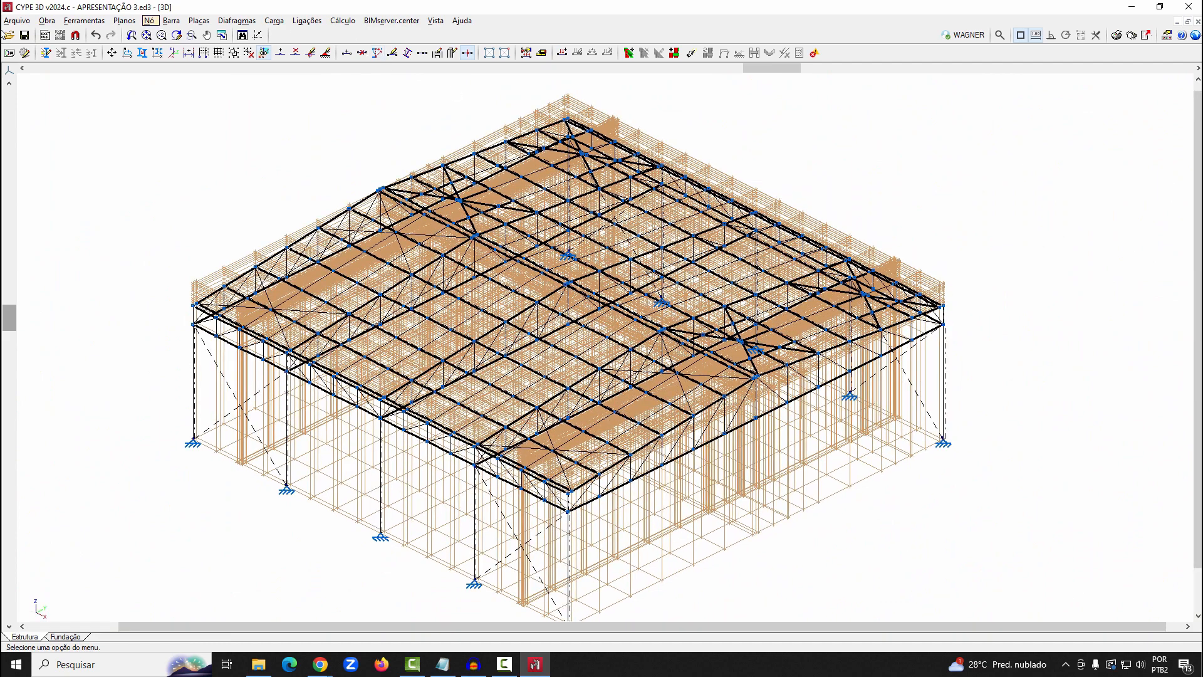
pyautogui.click(84, 21)
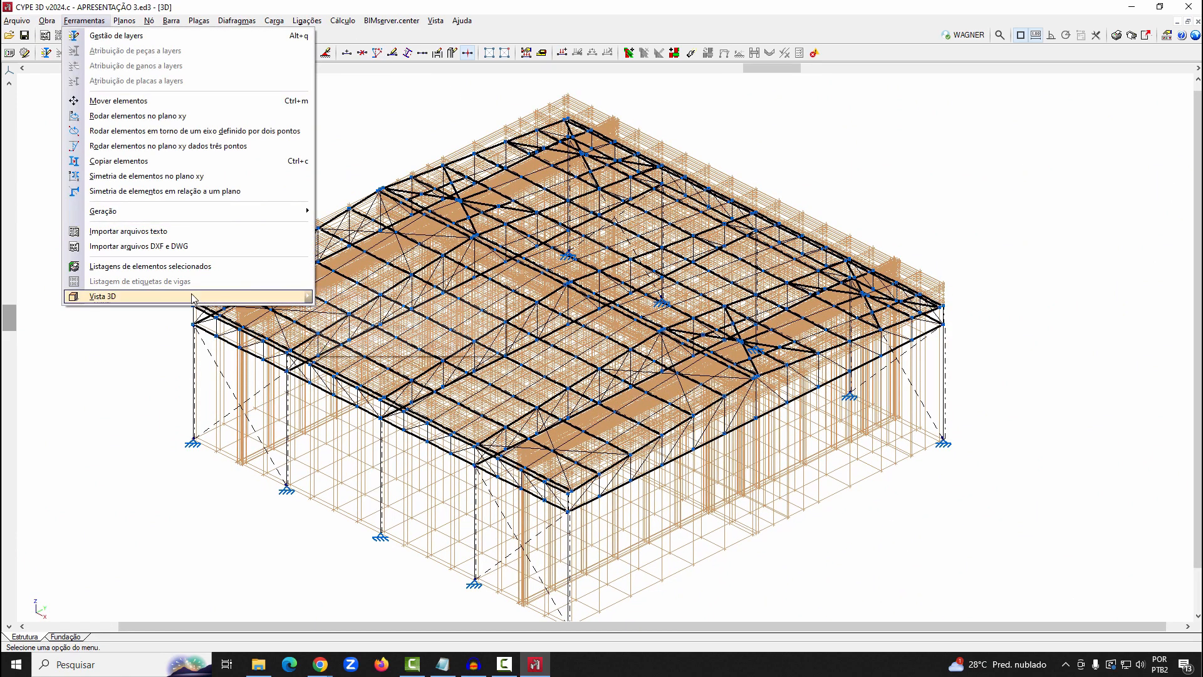
pyautogui.moveTo(193, 299)
pyautogui.click(344, 301)
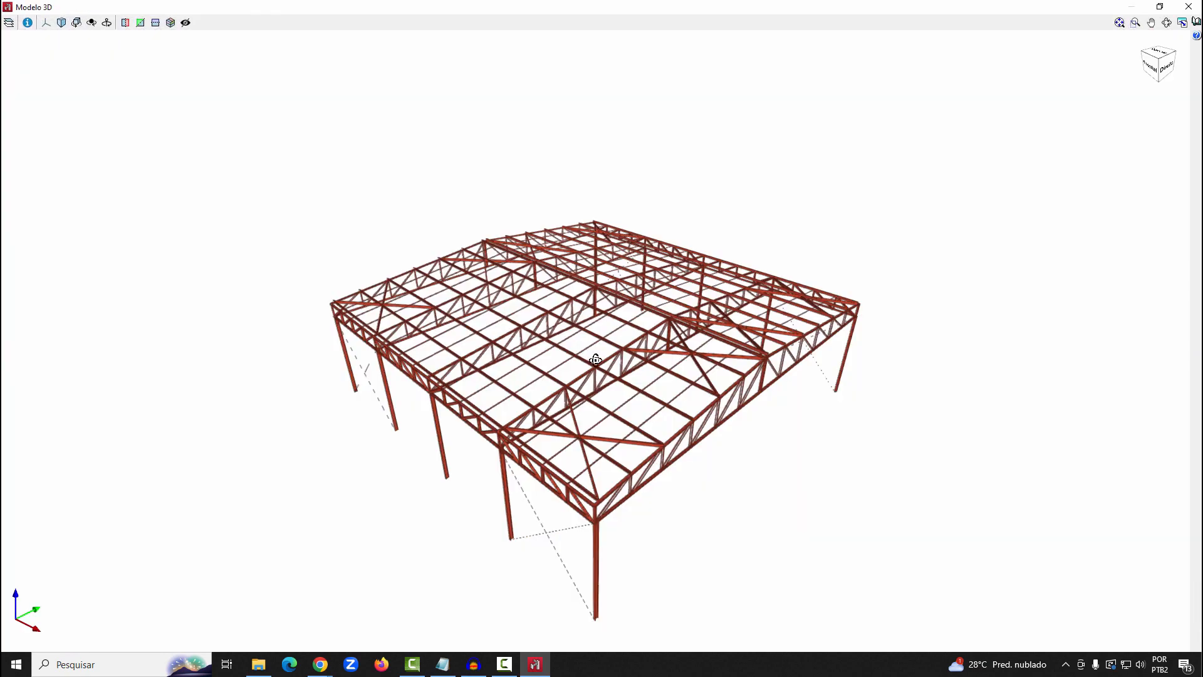
pyautogui.moveTo(595, 360); pyautogui.dragTo(958, 342, button='middle')
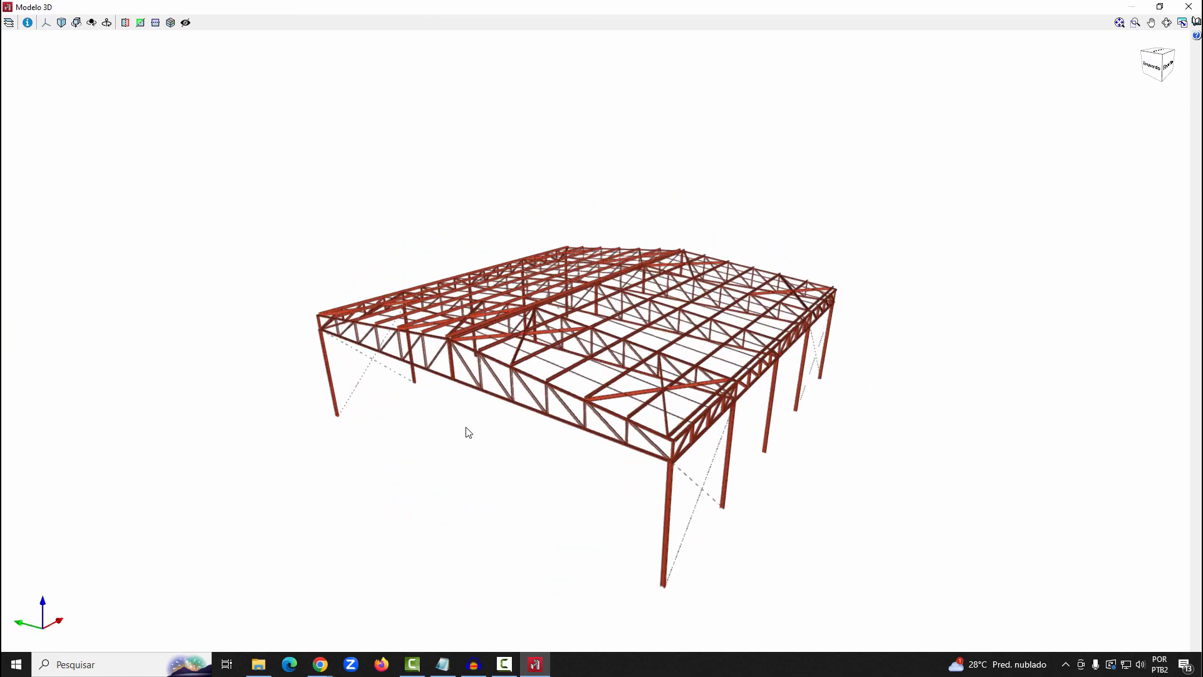
pyautogui.moveTo(469, 432); pyautogui.dragTo(438, 484, button='middle')
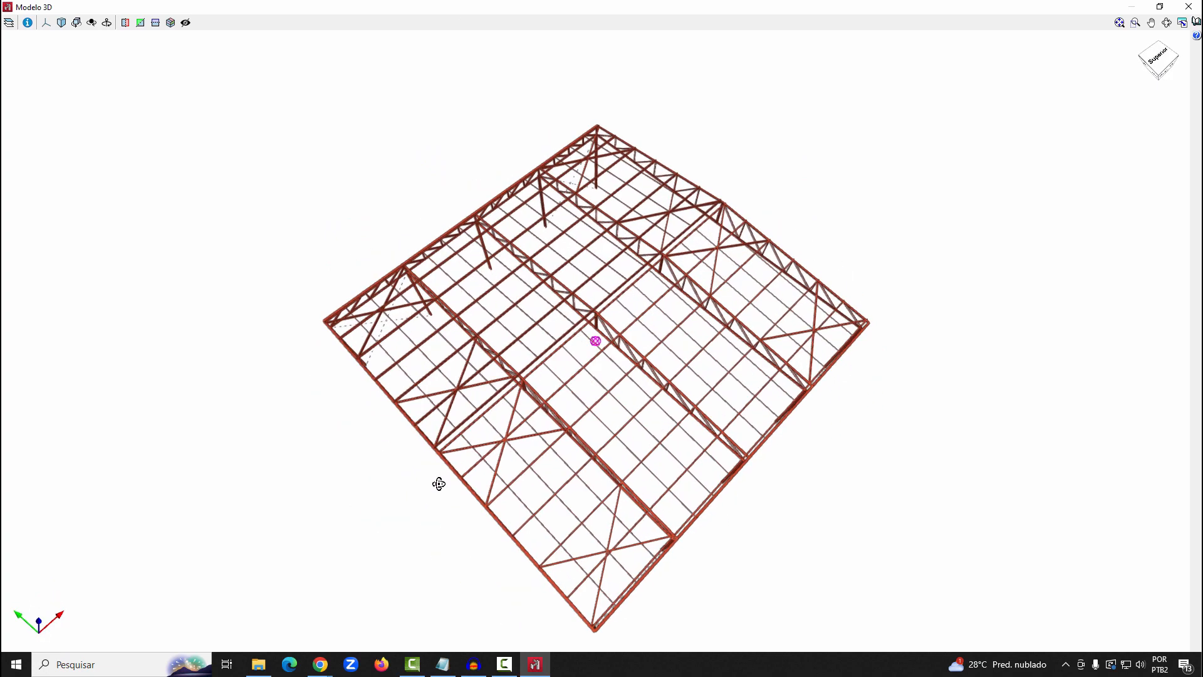
pyautogui.scroll(-3, 364, 347)
pyautogui.scroll(2, 554, 520)
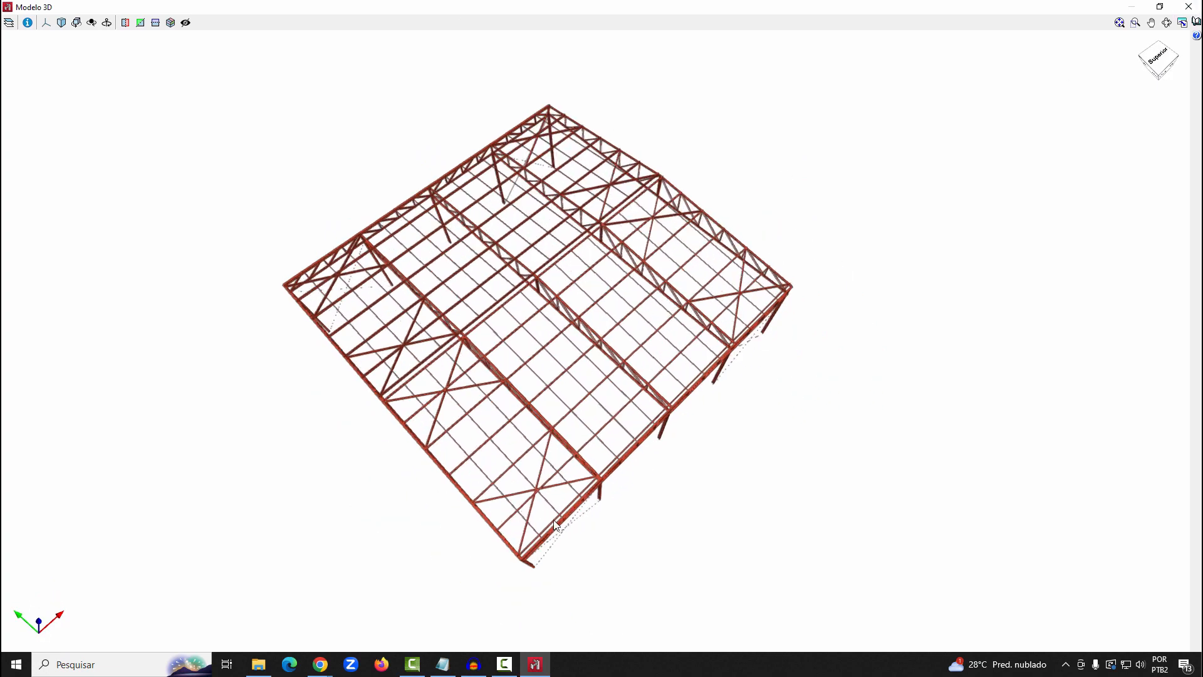
pyautogui.scroll(1, 555, 525)
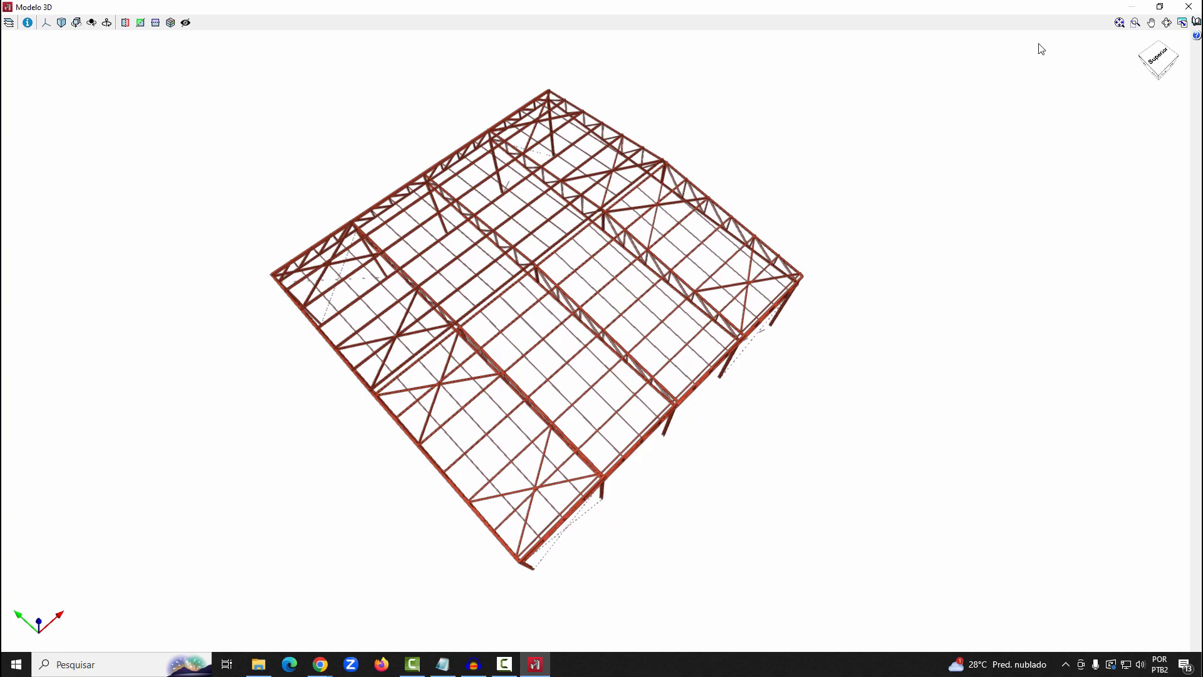
pyautogui.click(1189, 7)
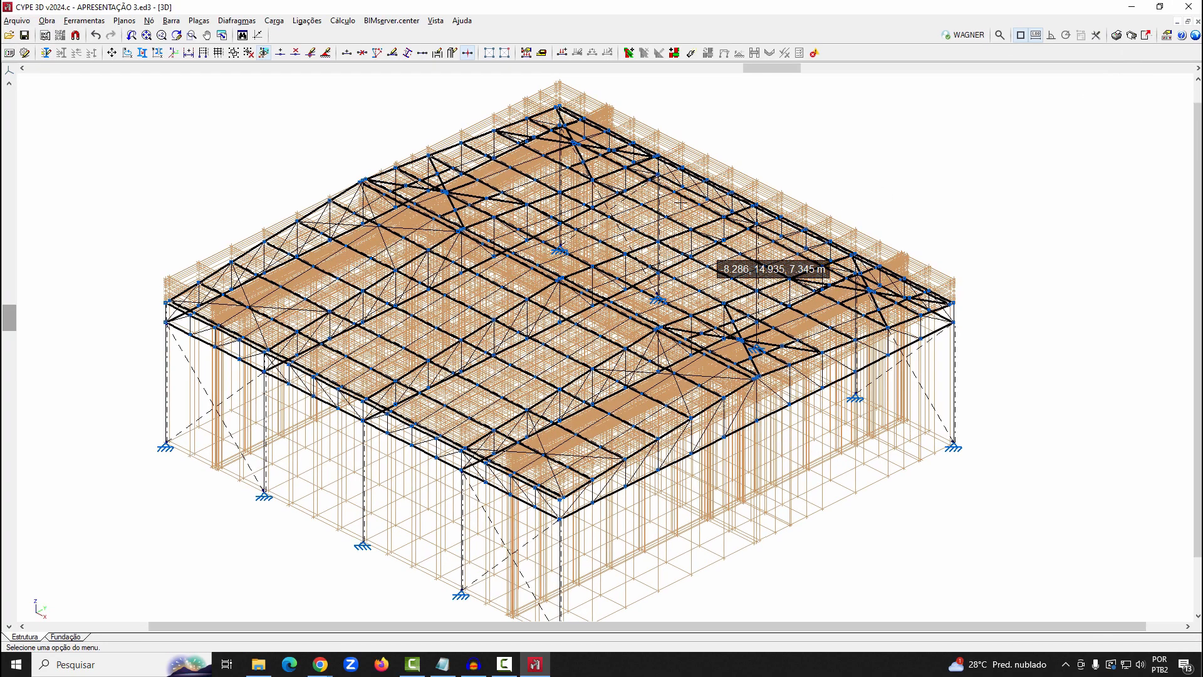
pyautogui.scroll(-2, 690, 223)
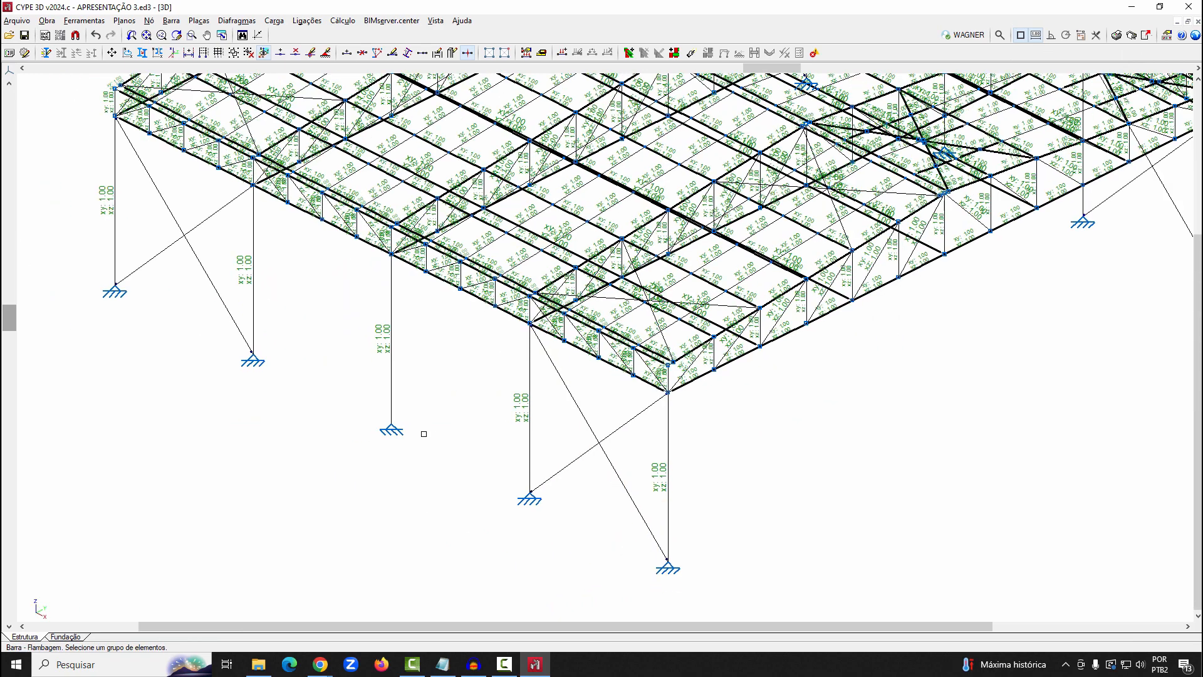
pyautogui.scroll(-3, 489, 238)
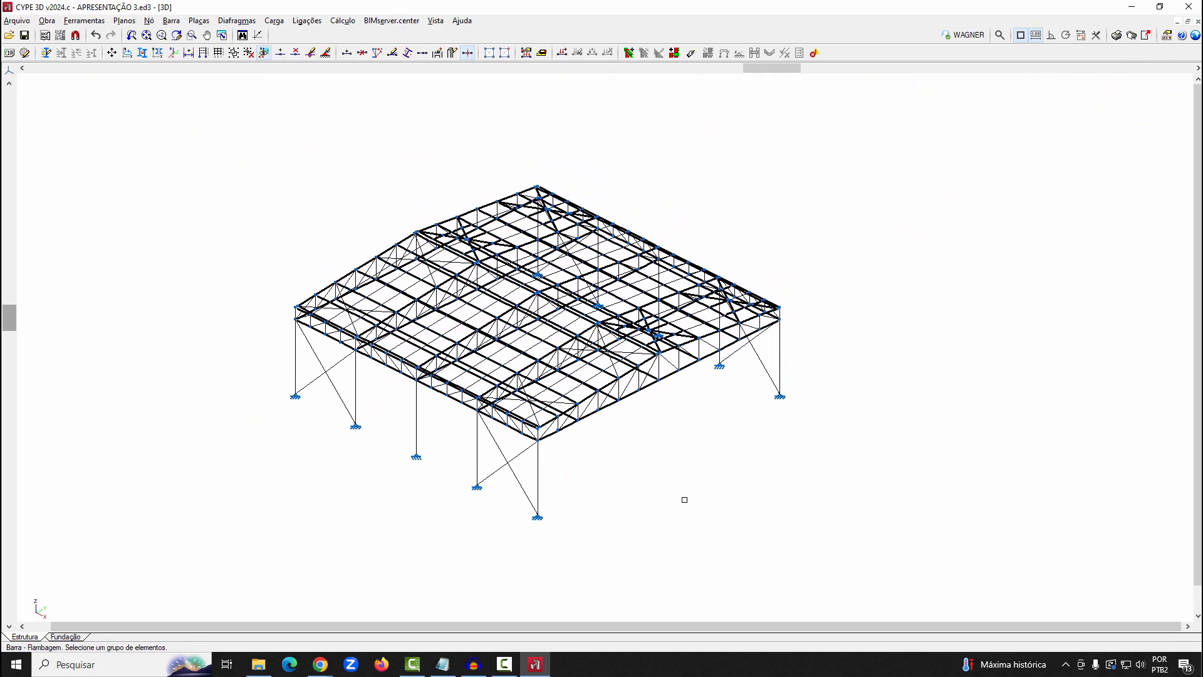
# Assign the approximate buckling-length calculation with non-sway nodes (Nós indeslocáveis) in the xy and xz planes to the whole structure
pyautogui.moveTo(833, 559); pyautogui.dragTo(153, 148)
pyautogui.rightClick(157, 150)
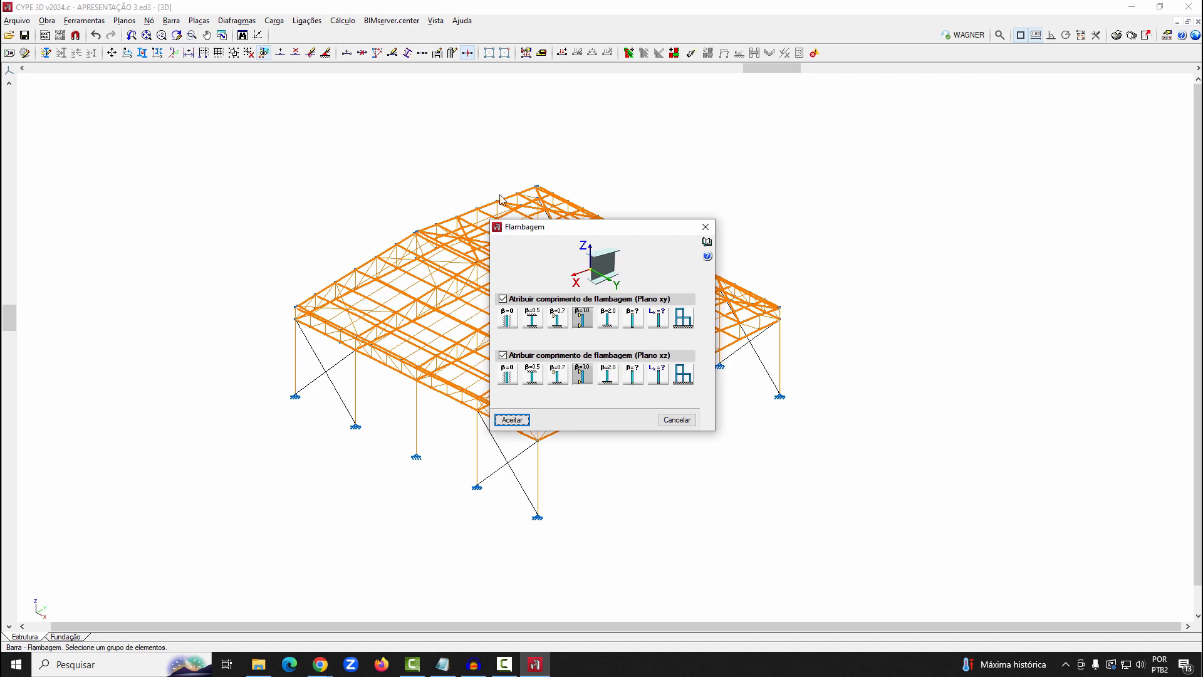
pyautogui.click(682, 320)
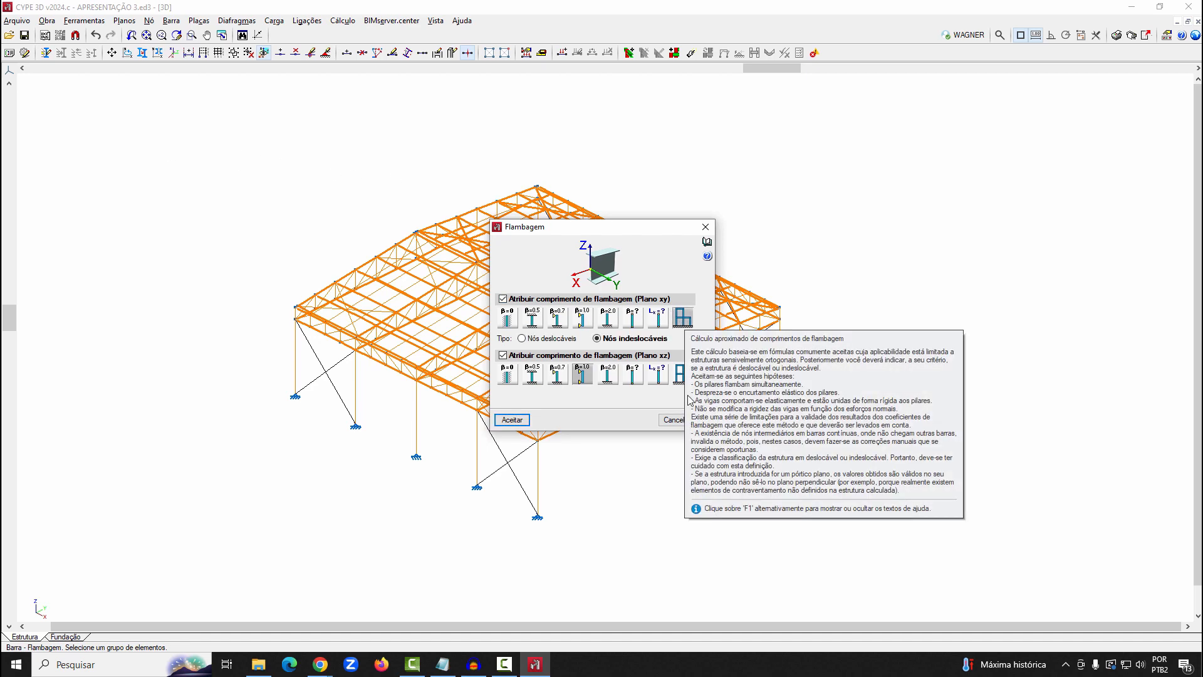
pyautogui.click(683, 375)
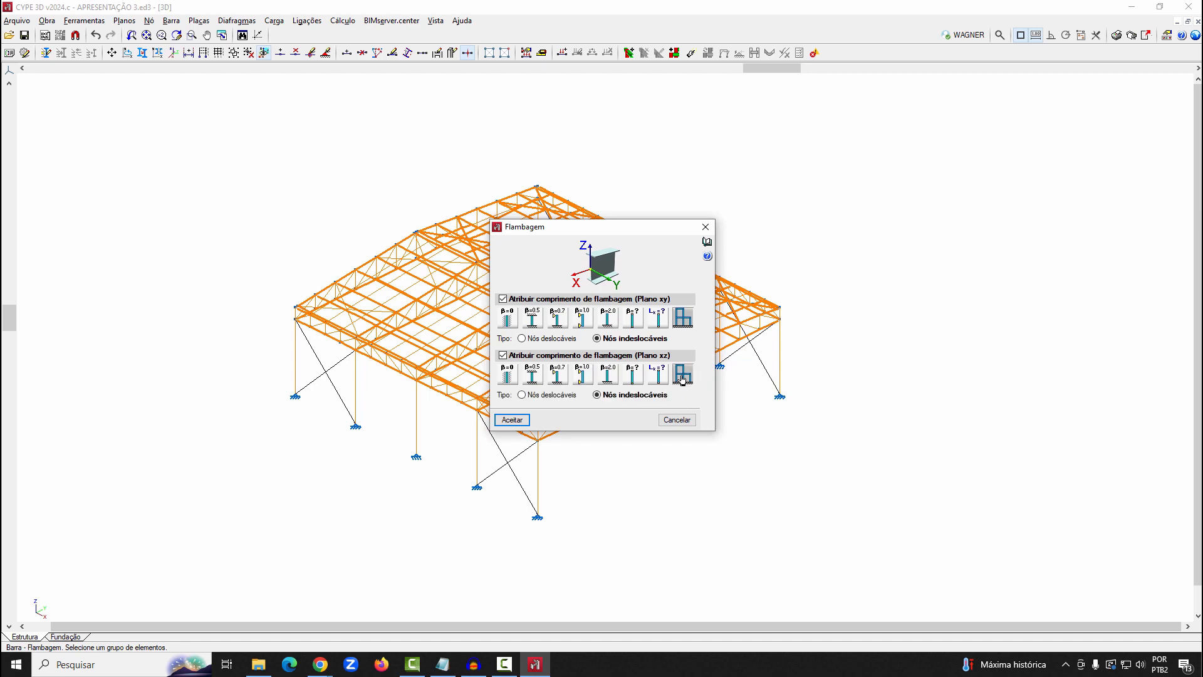
pyautogui.click(525, 419)
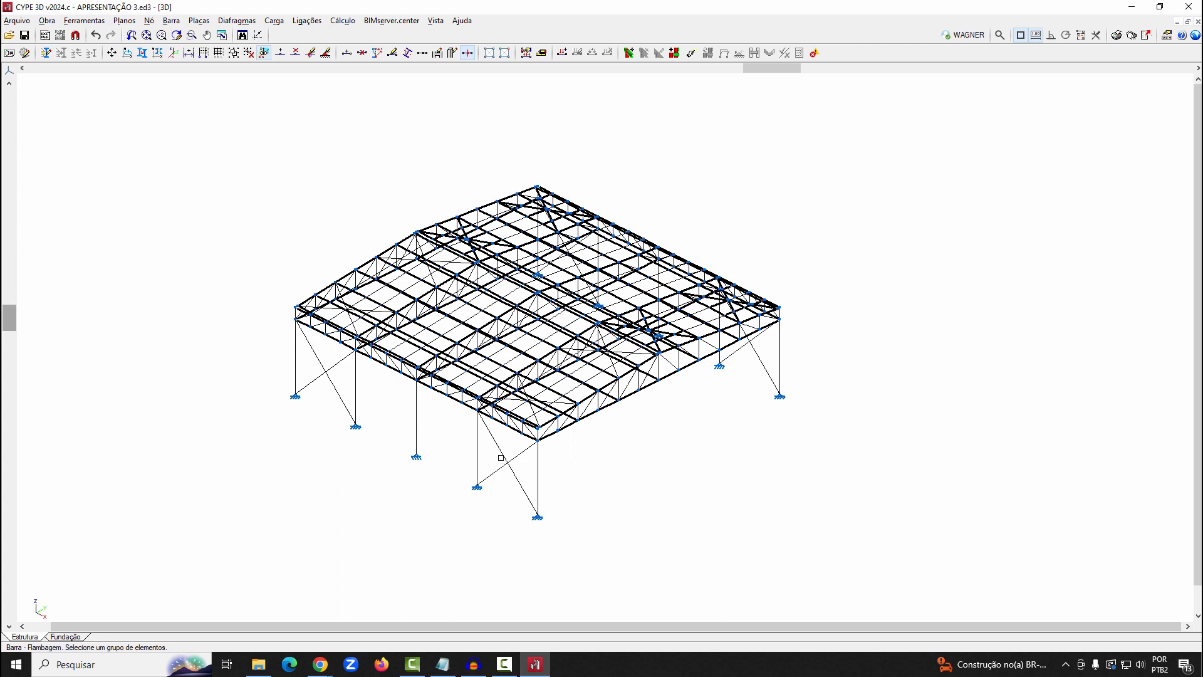
# In the BANZOS 2D view, assign buckling coefficient β=0 in both planes to the five inner longitudinal bar lines
pyautogui.click(442, 21)
pyautogui.click(482, 260)
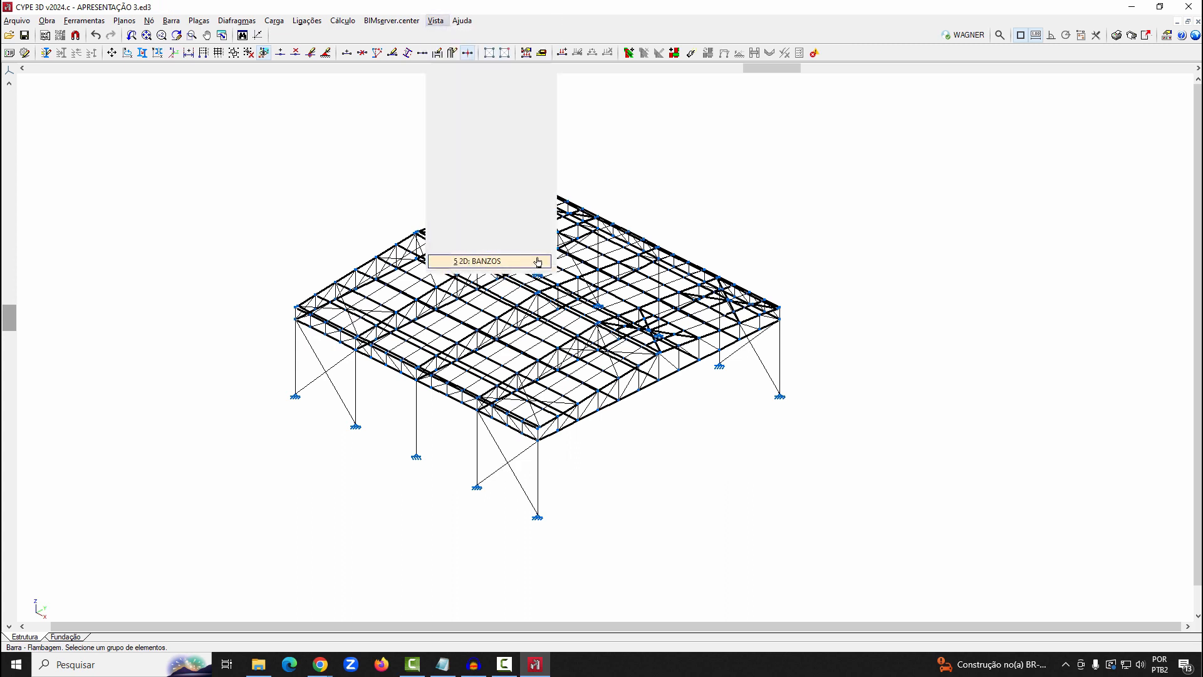
pyautogui.click(485, 186)
pyautogui.click(910, 215)
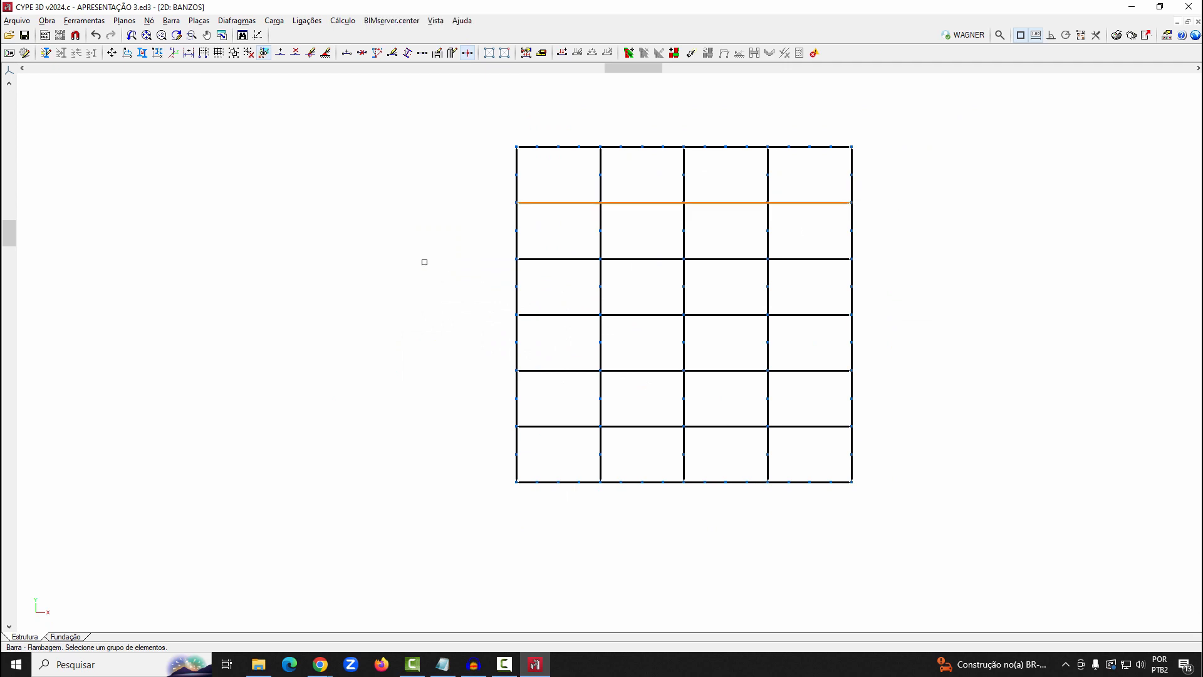
pyautogui.click(476, 245)
pyautogui.click(872, 270)
pyautogui.click(470, 307)
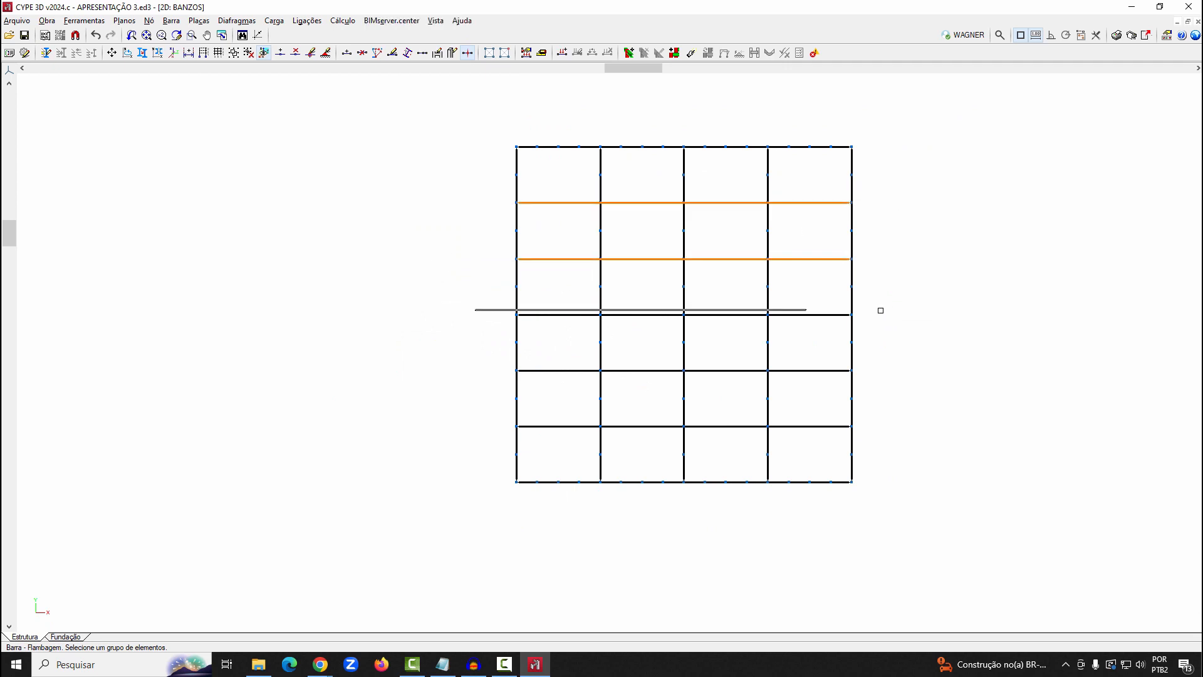
pyautogui.click(896, 323)
pyautogui.click(486, 364)
pyautogui.click(854, 382)
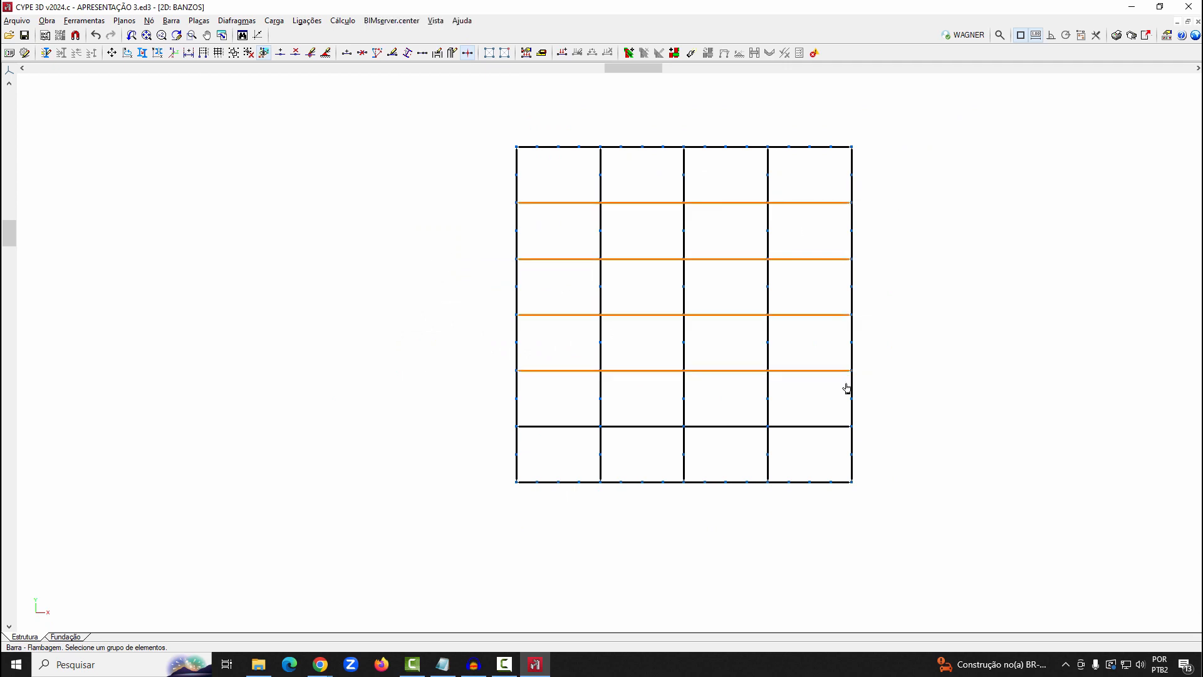
pyautogui.click(498, 418)
pyautogui.click(921, 430)
pyautogui.rightClick(921, 429)
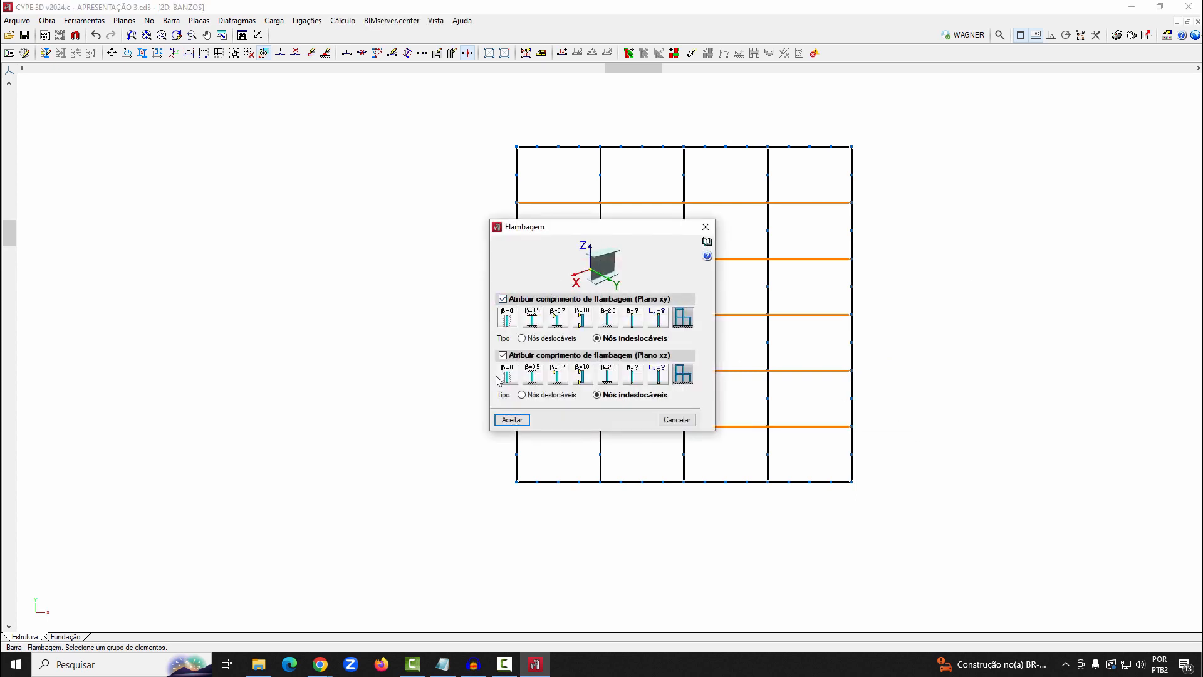
pyautogui.click(507, 317)
pyautogui.click(507, 374)
pyautogui.click(512, 420)
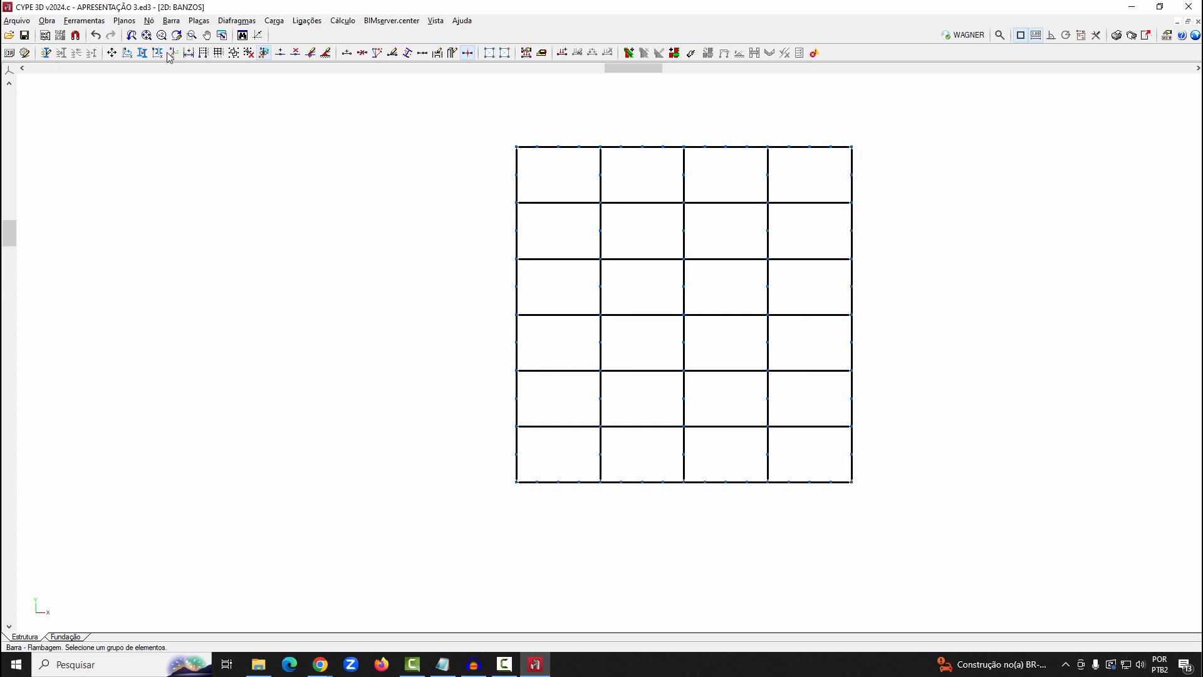
# Return to the 3D view and open load entry for a longitudinal bar in the third bay of the near roof side
pyautogui.click(436, 21)
pyautogui.click(457, 201)
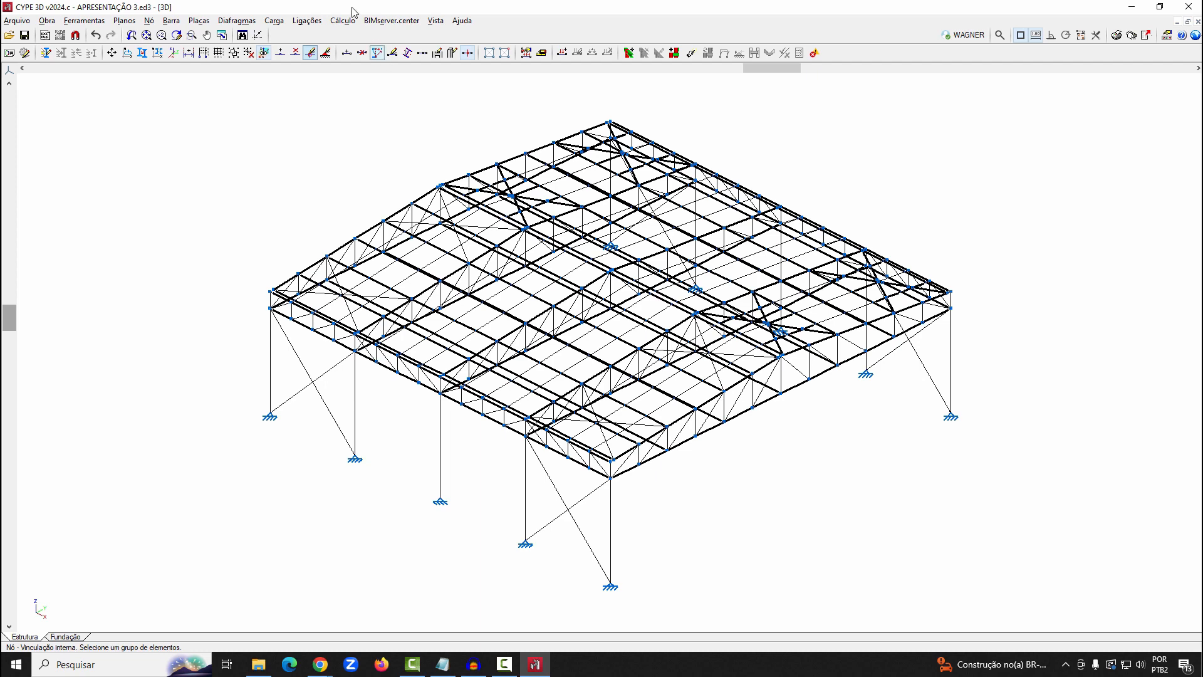
pyautogui.click(274, 21)
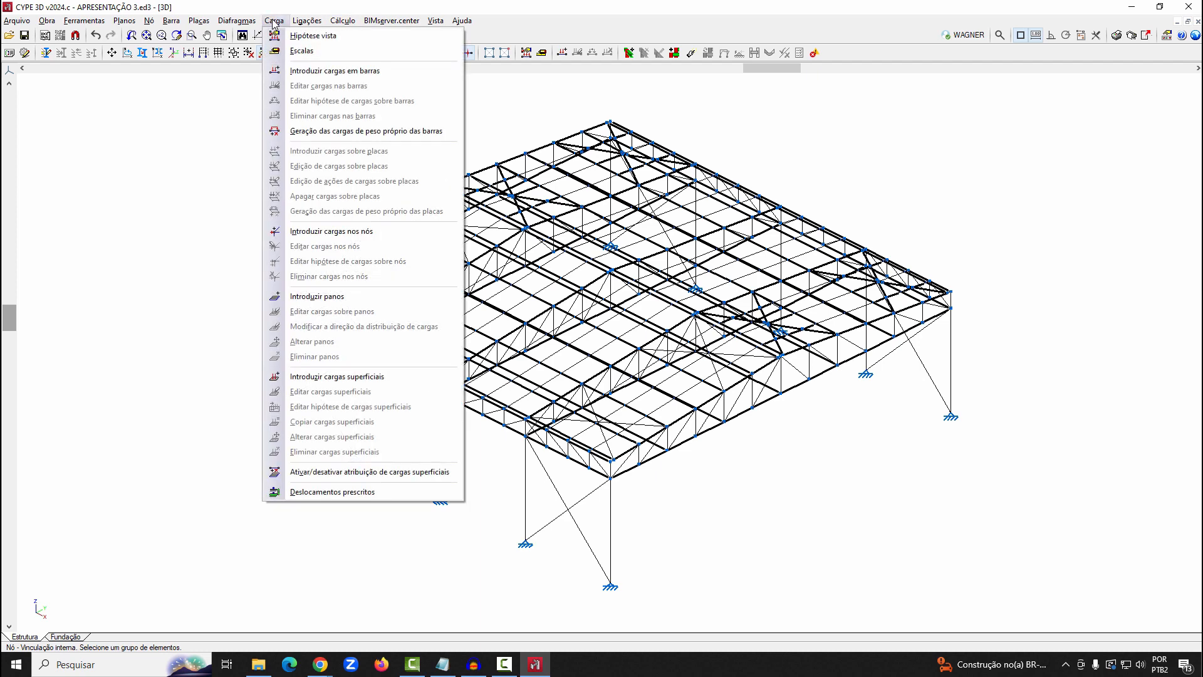
pyautogui.click(346, 73)
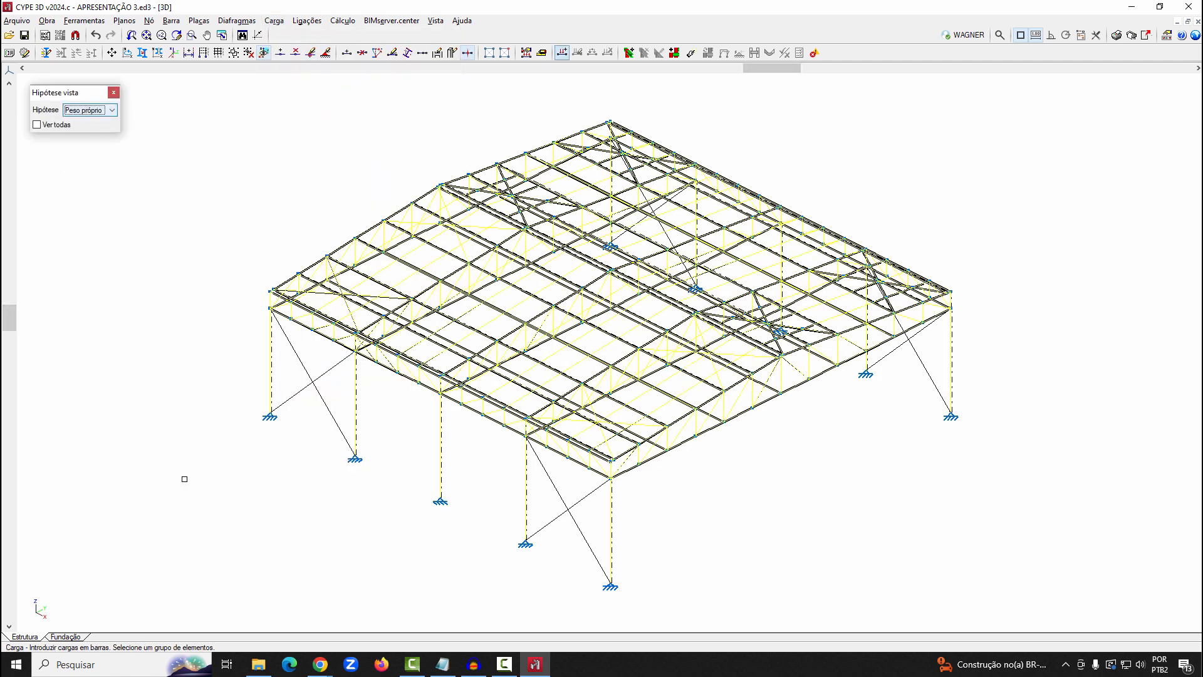
pyautogui.scroll(2, 468, 486)
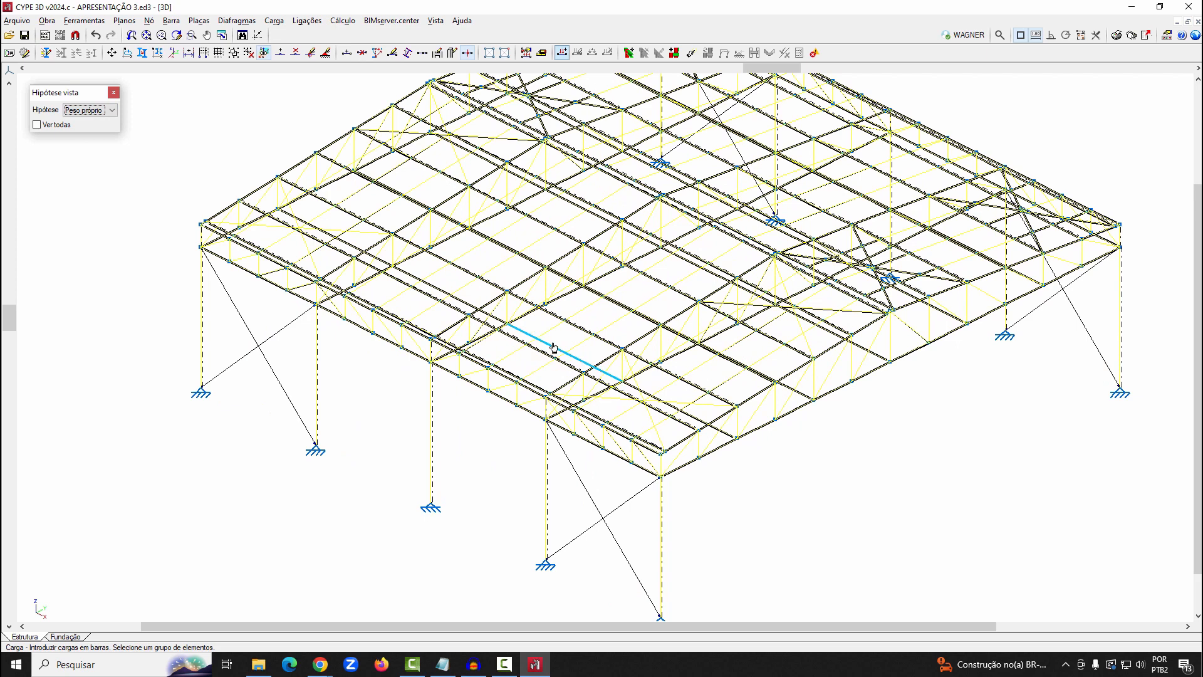
pyautogui.click(554, 346)
pyautogui.rightClick(554, 348)
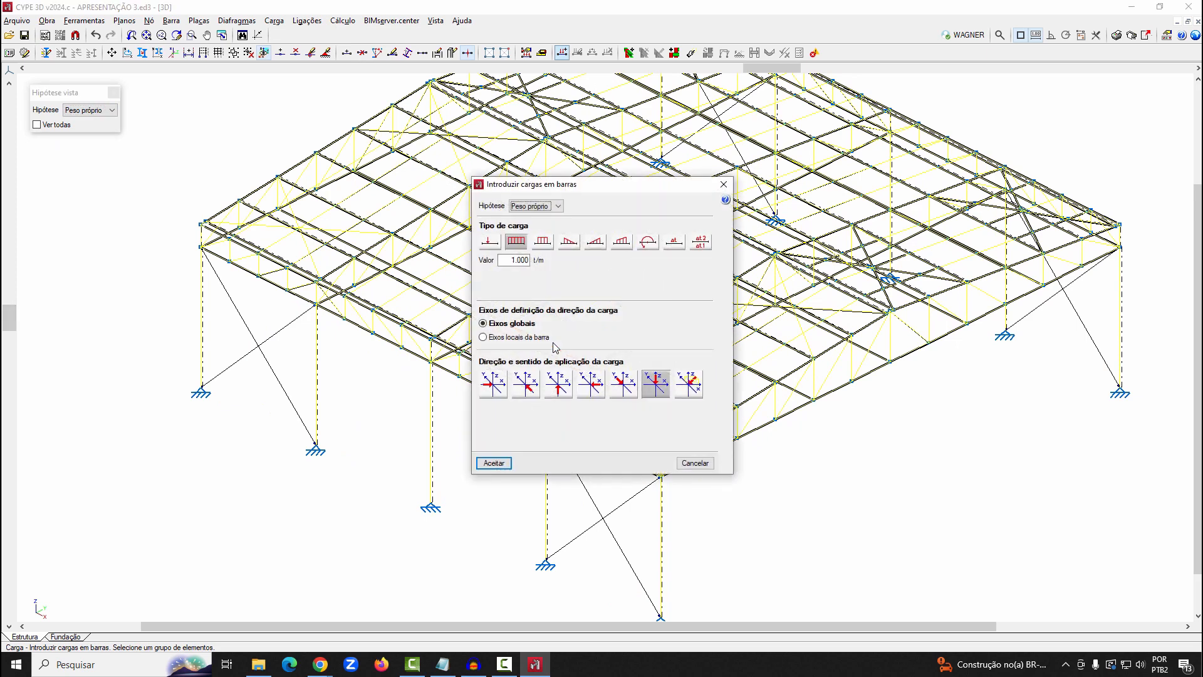
# Examine the settings of each bar load type, from point, uniform, strip and triangular loads to moment and temperature increments
pyautogui.click(489, 241)
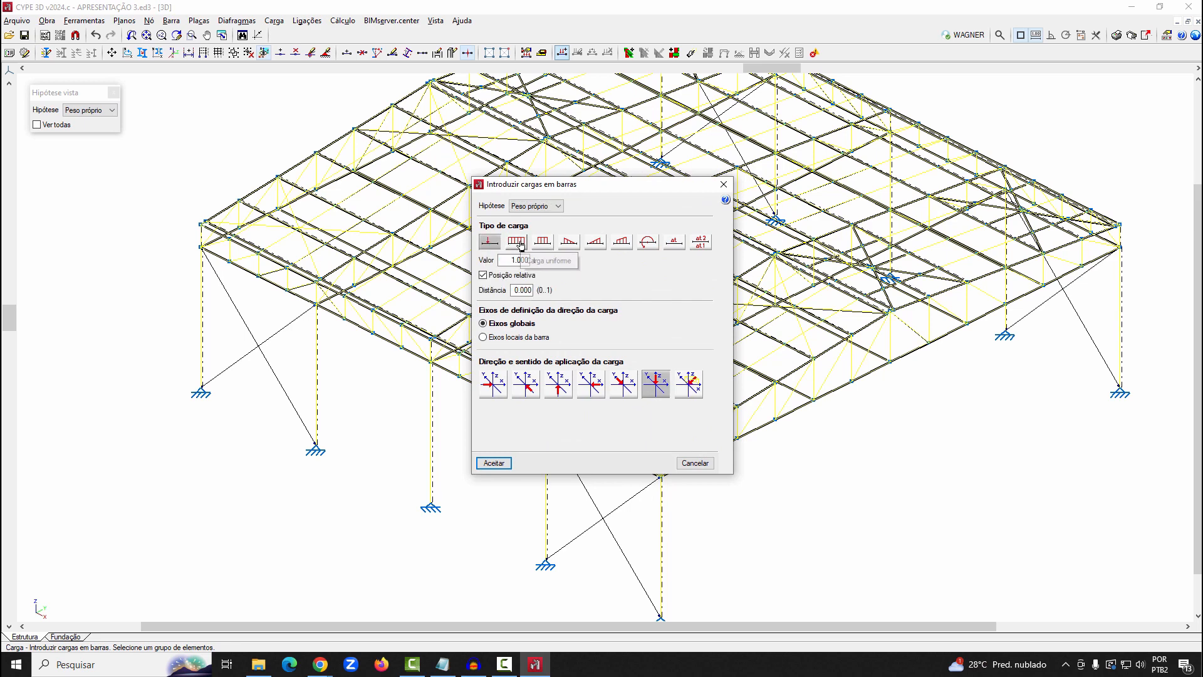
pyautogui.click(508, 244)
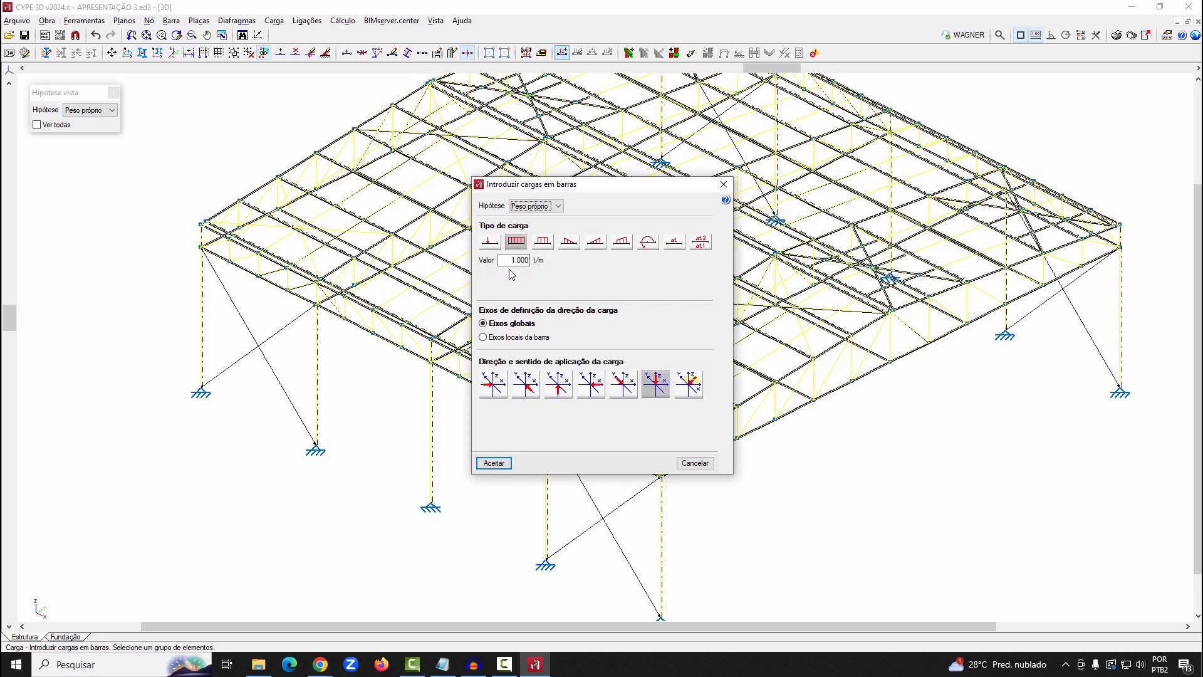
pyautogui.click(543, 244)
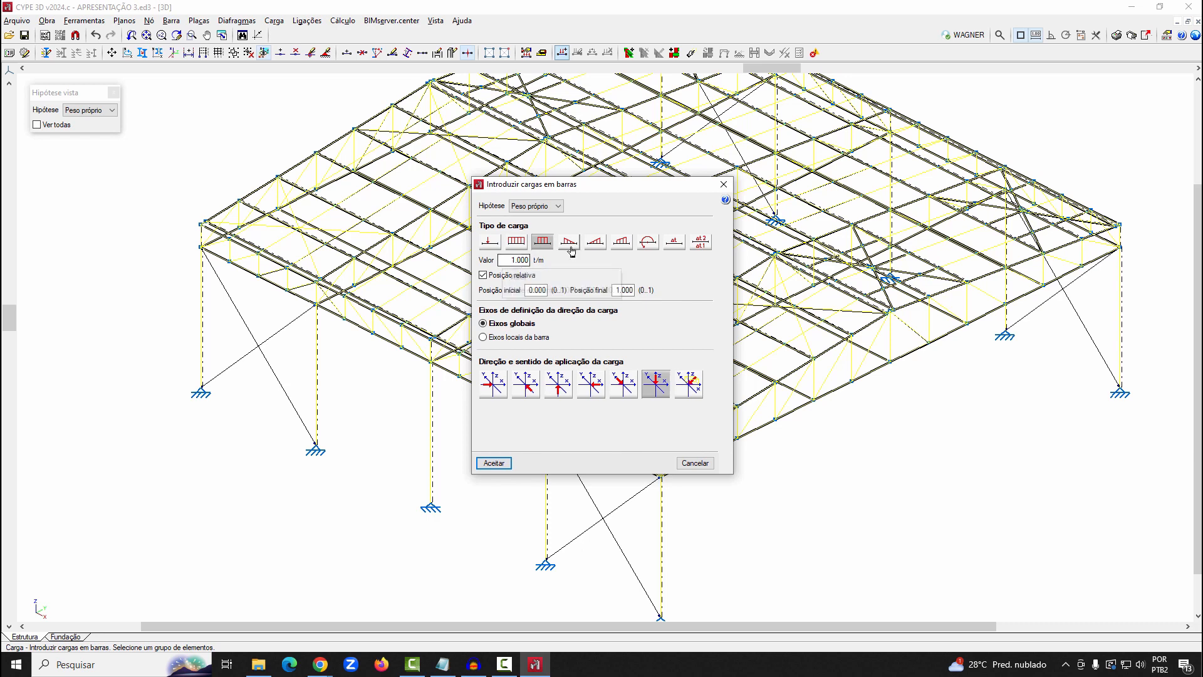
pyautogui.click(570, 246)
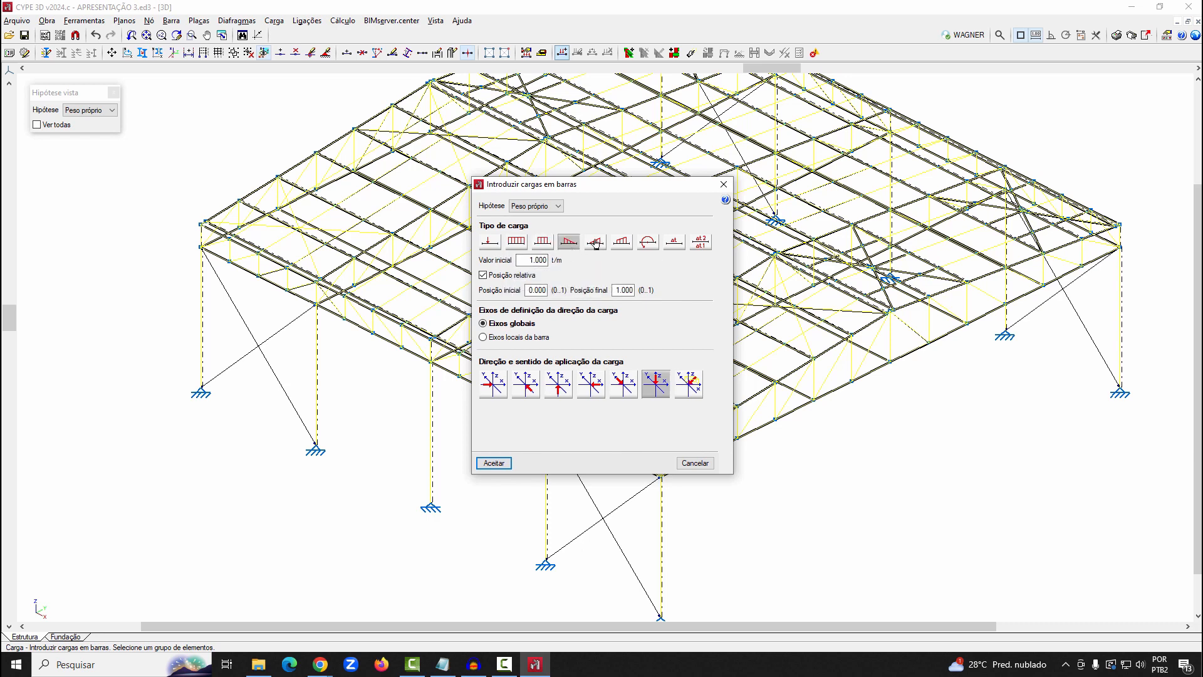
pyautogui.click(596, 244)
pyautogui.click(620, 243)
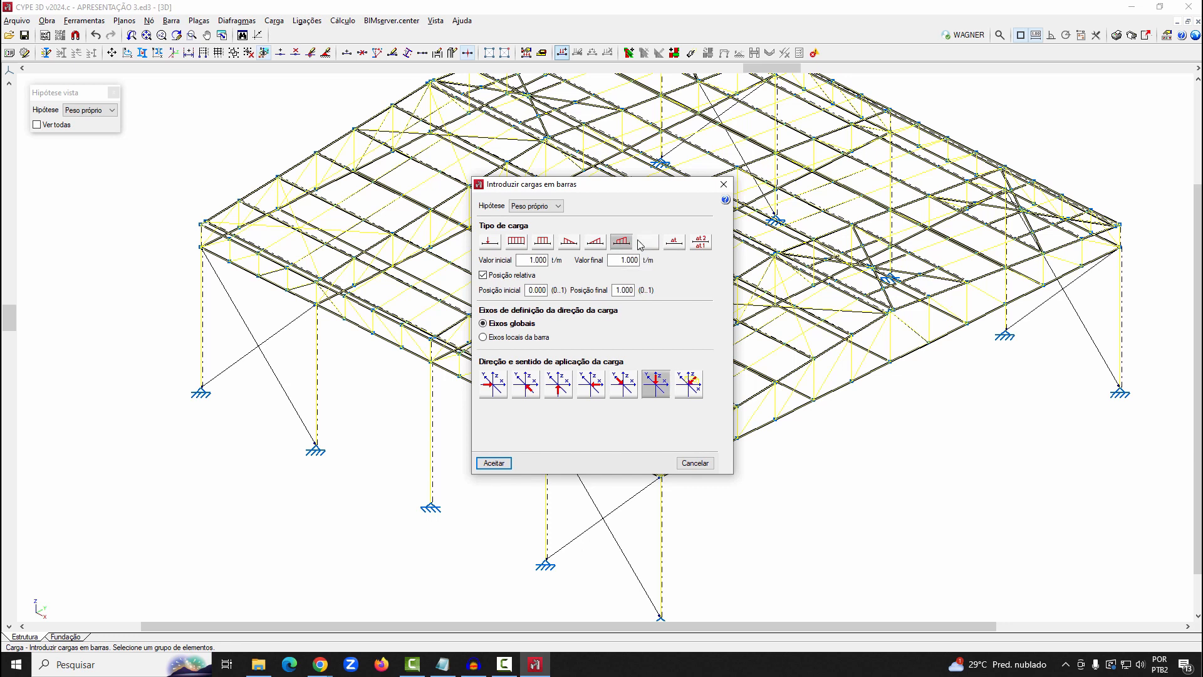
pyautogui.click(648, 243)
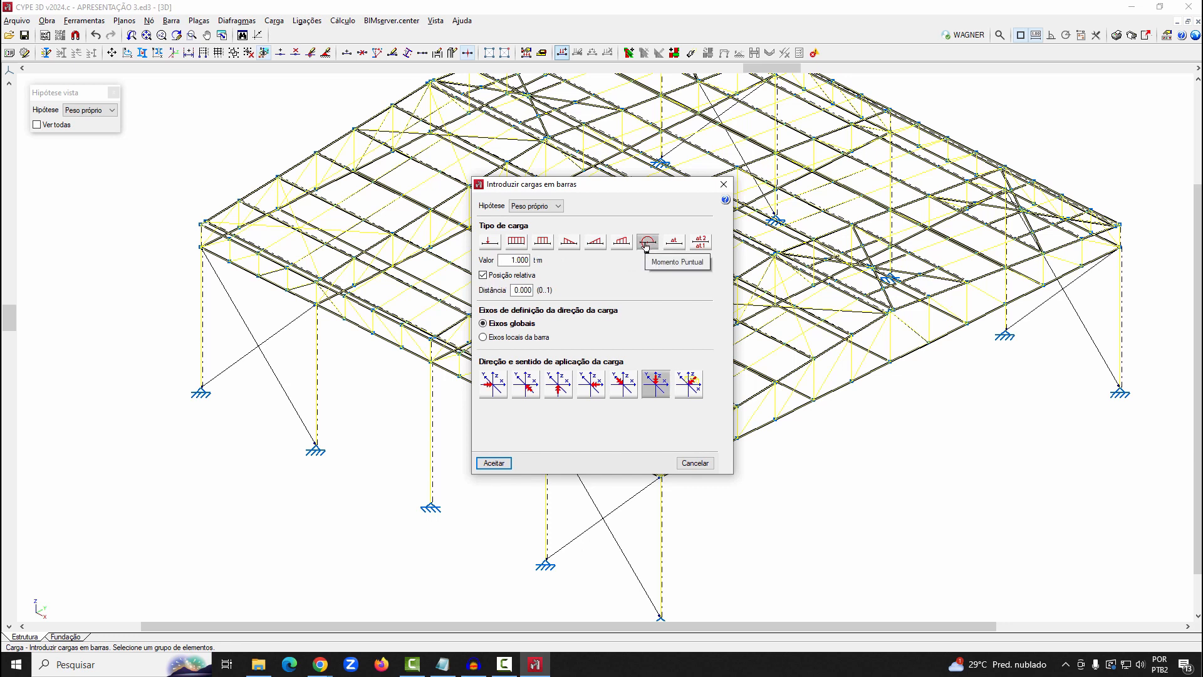
pyautogui.click(671, 245)
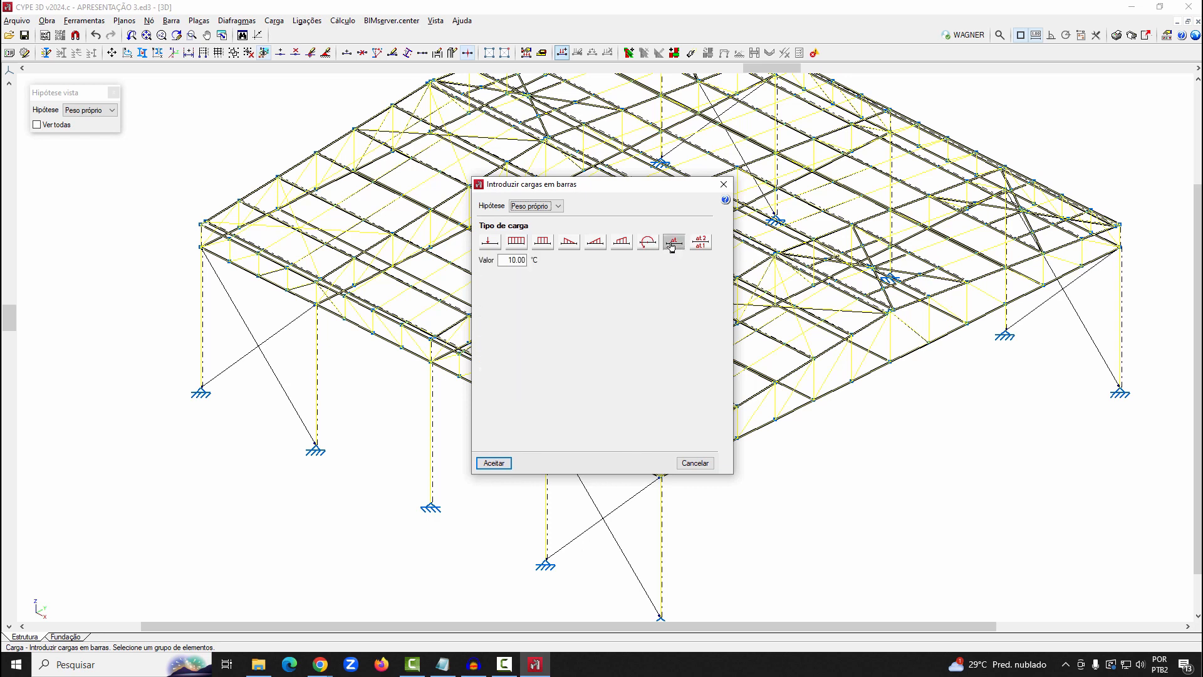
pyautogui.click(700, 242)
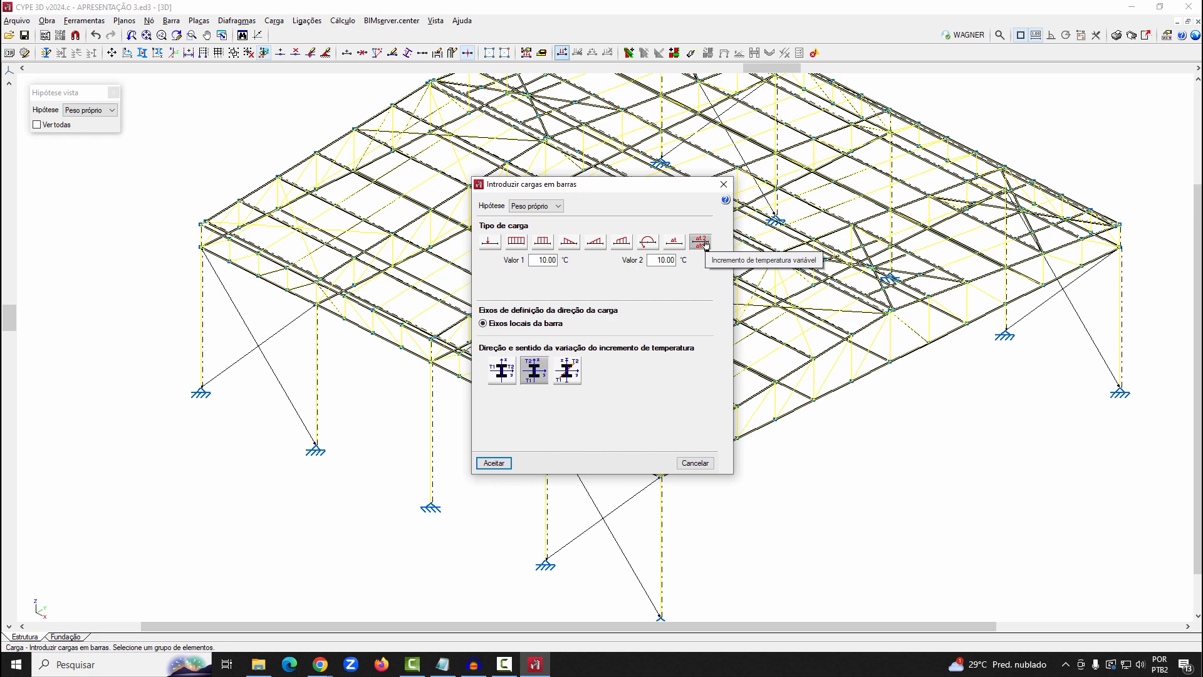
# Apply a uniform load of 0.100 t/m to the selected bar under load case SCU 1
pyautogui.click(515, 241)
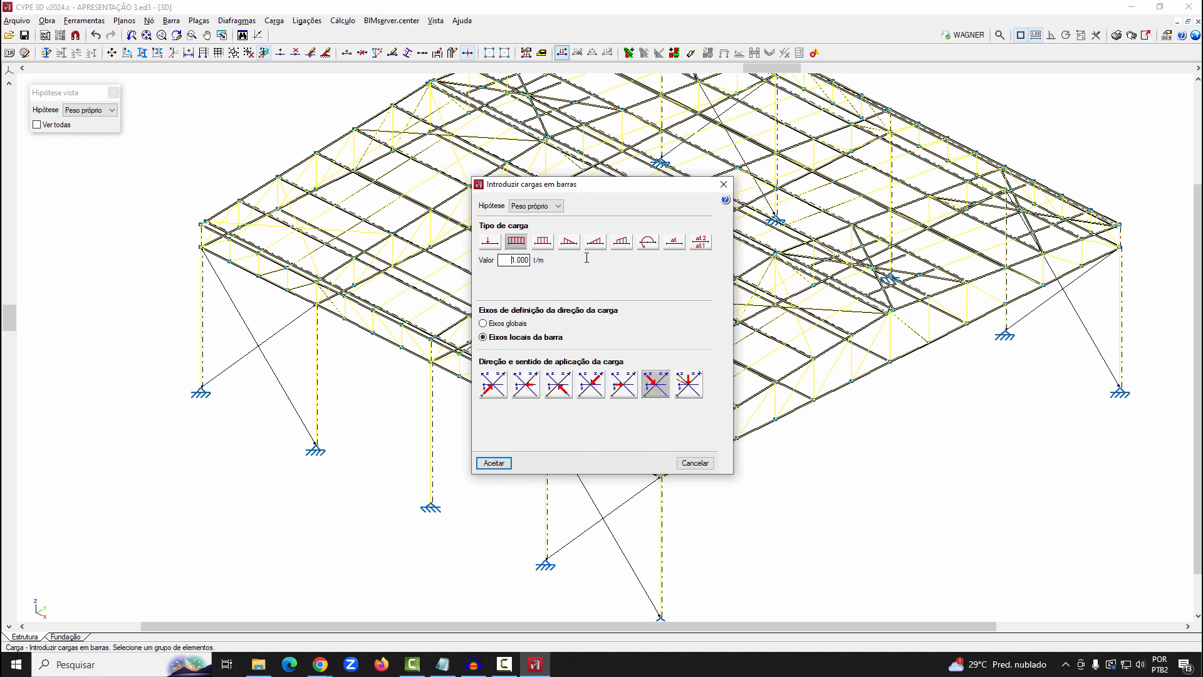
pyautogui.hotkey('ctrl', 'a')
pyautogui.write('0.100')
pyautogui.click(552, 206)
pyautogui.click(543, 229)
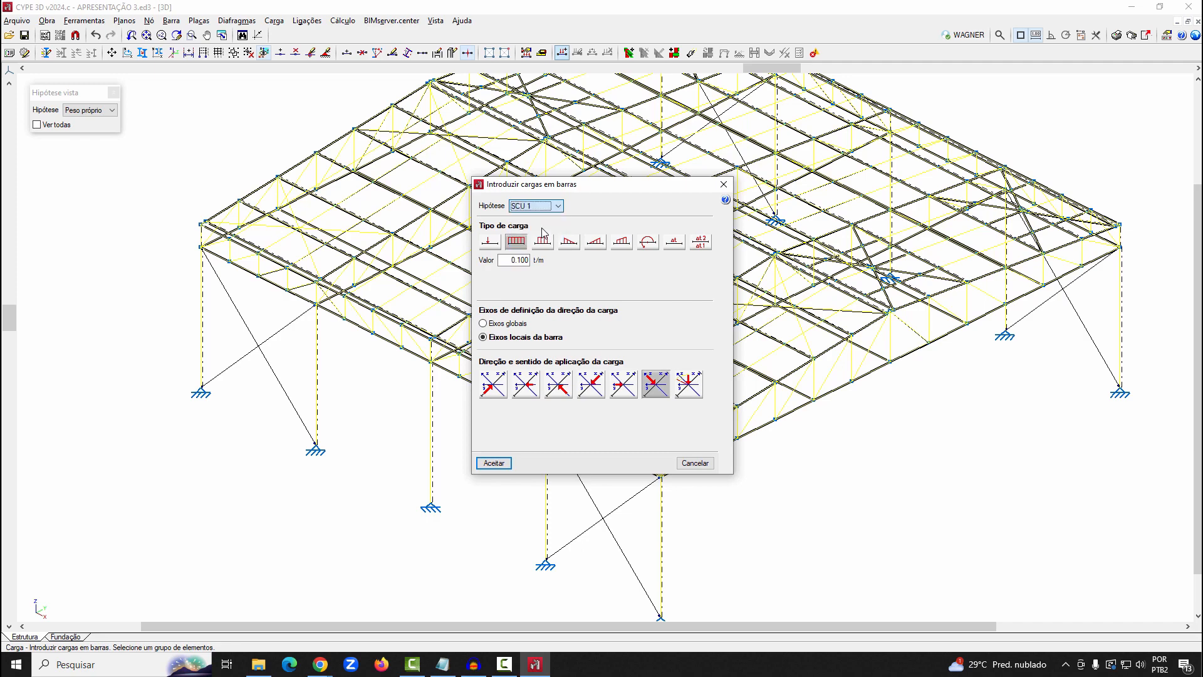
pyautogui.click(499, 464)
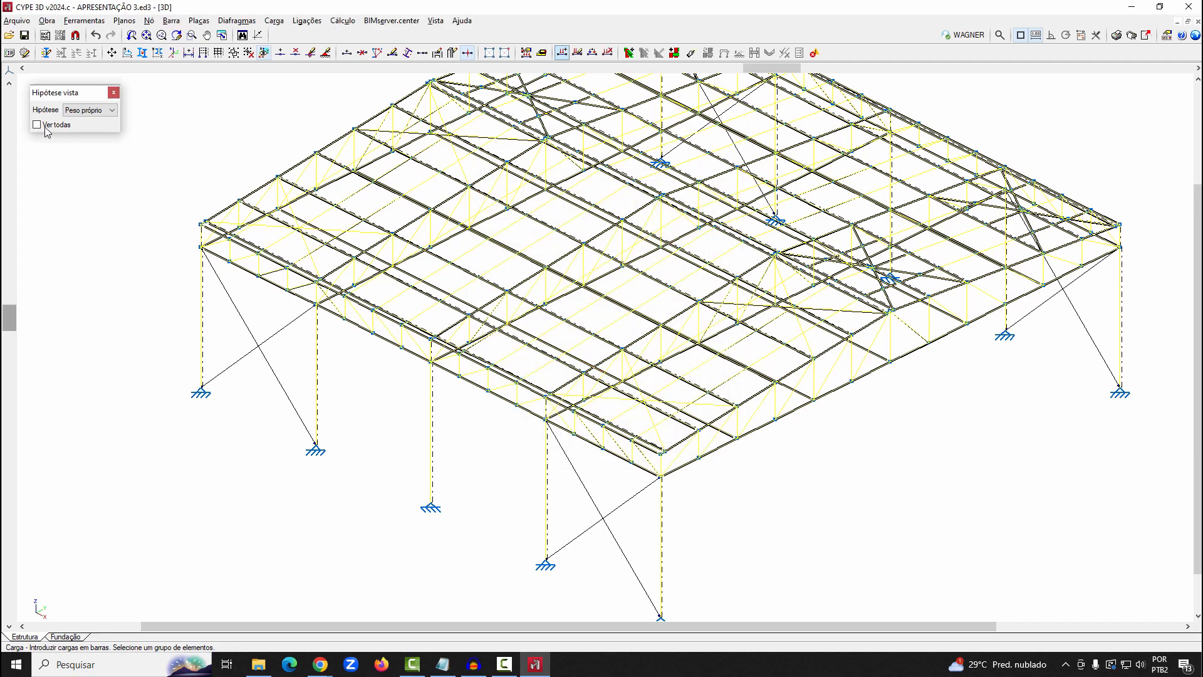
# Display the loads of all load cases and enlarge the SCU 1 load drawing scale
pyautogui.click(45, 127)
pyautogui.scroll(3, 539, 335)
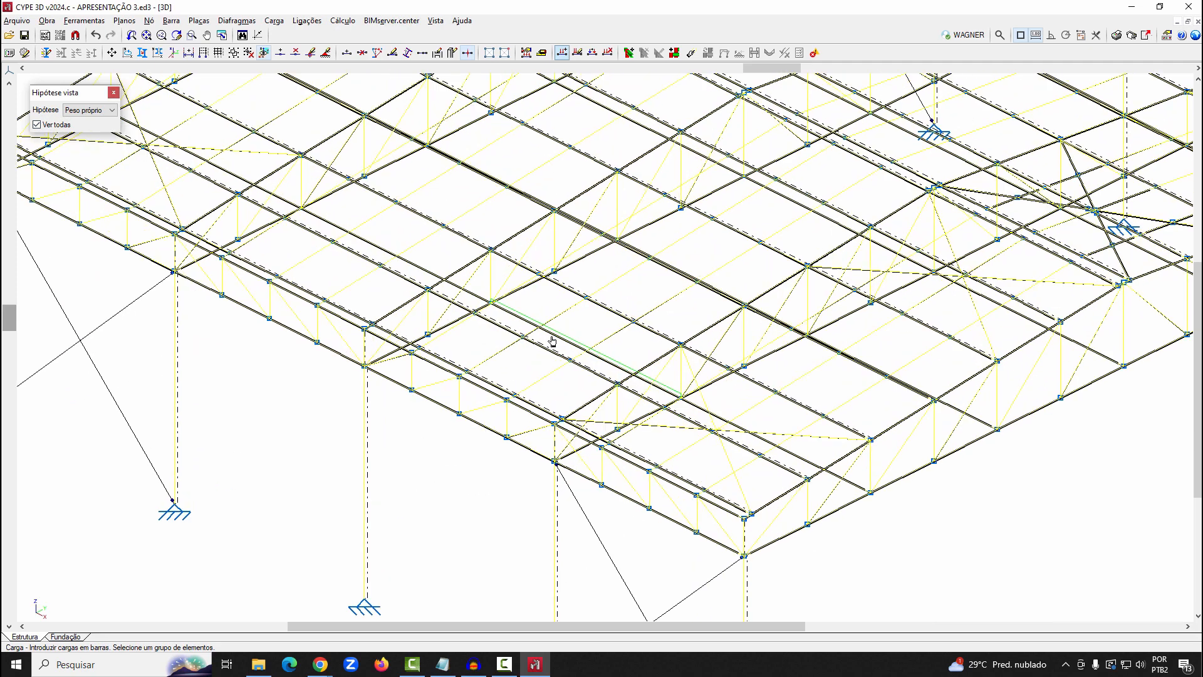
pyautogui.scroll(-3, 559, 392)
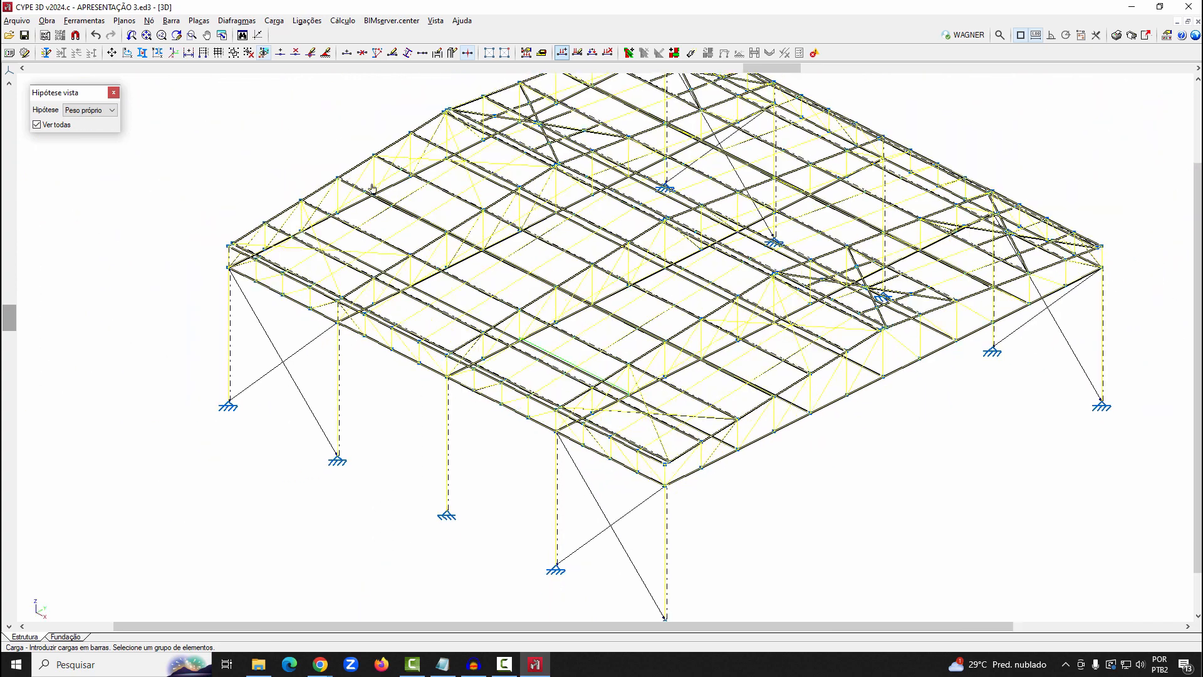
pyautogui.click(273, 22)
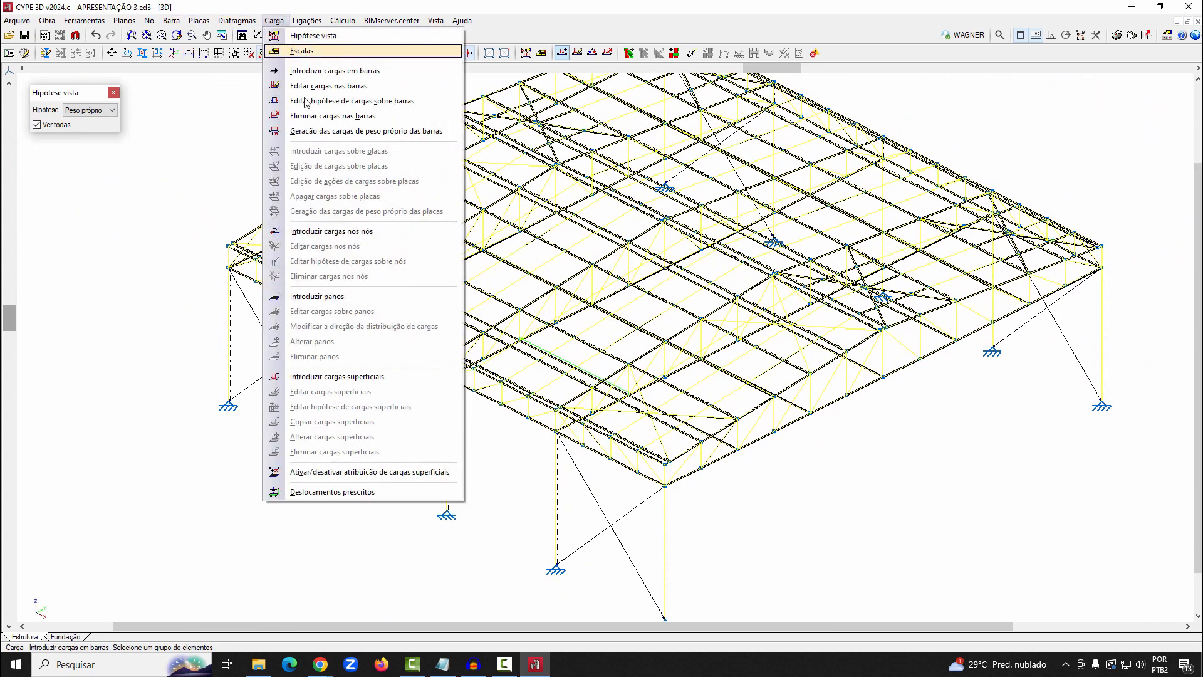
pyautogui.click(291, 50)
pyautogui.click(662, 238)
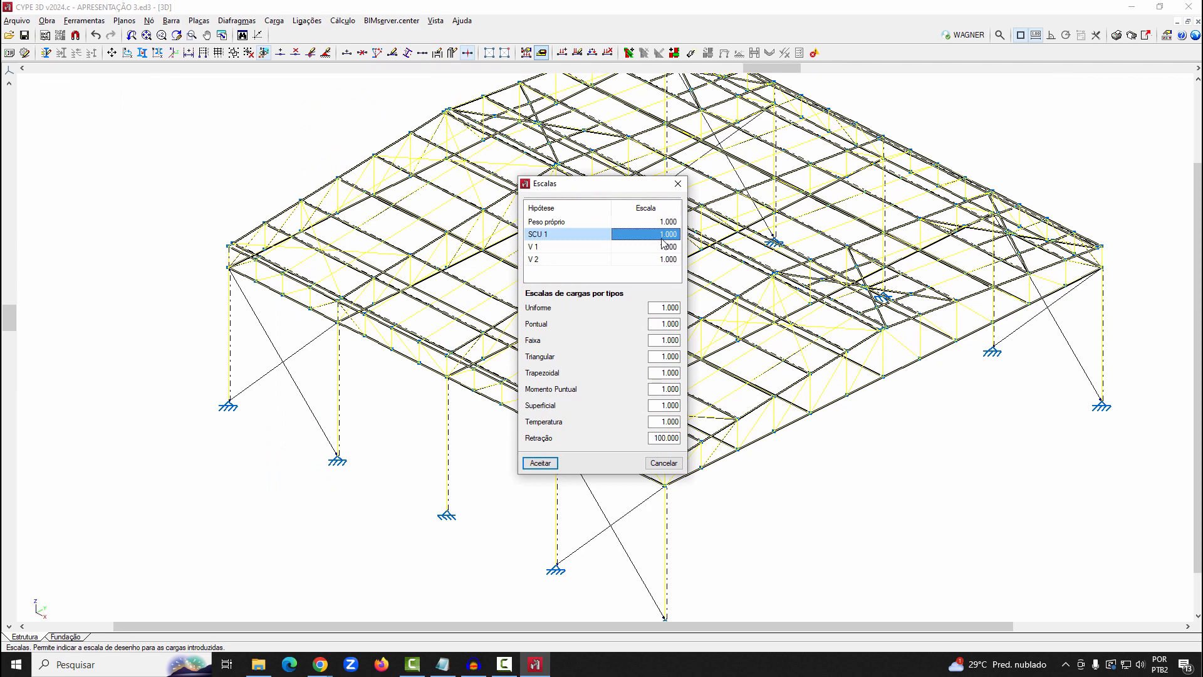
pyautogui.click(534, 463)
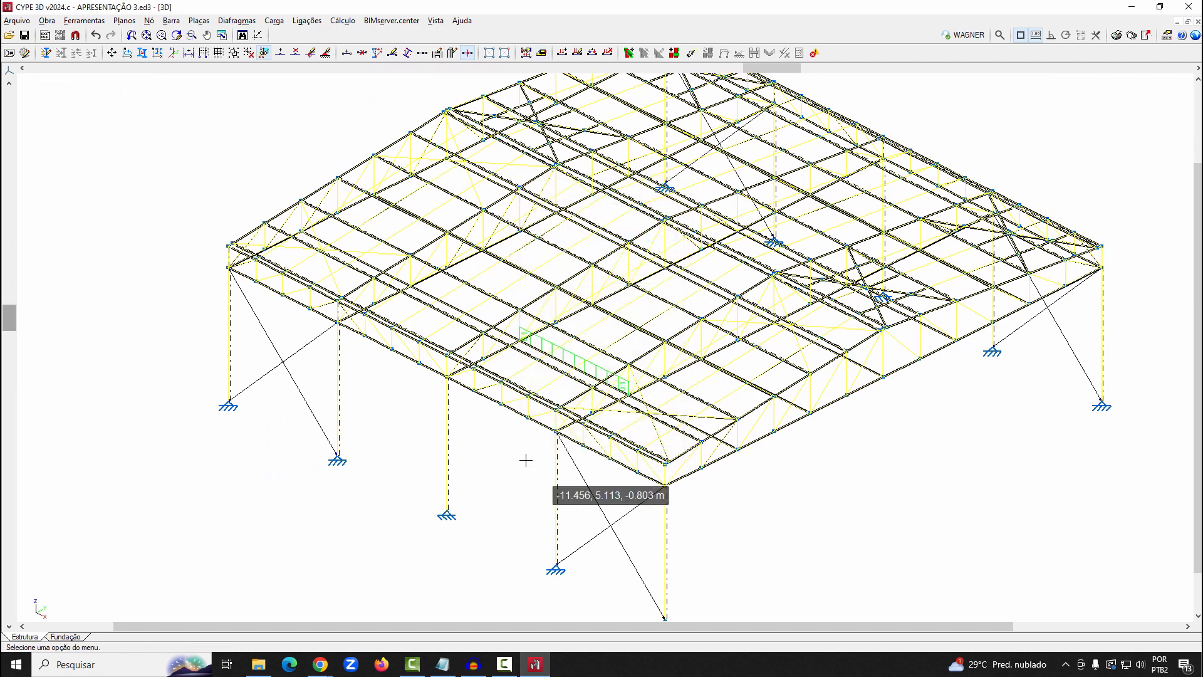
pyautogui.scroll(-1, 385, 403)
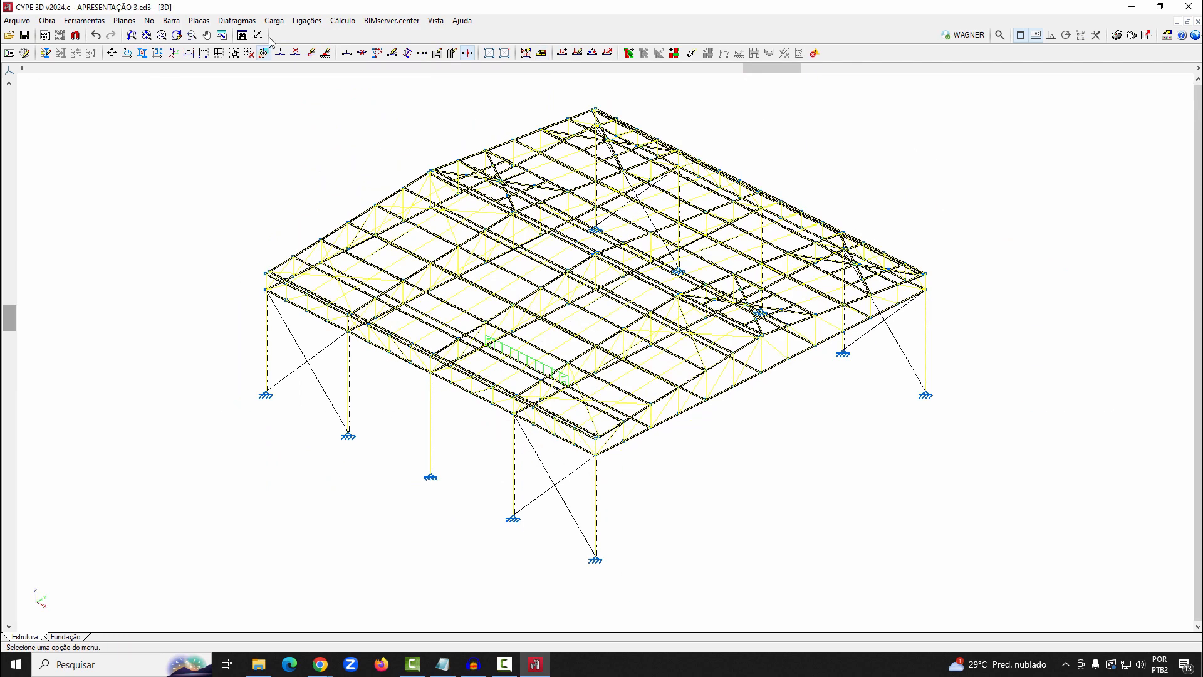
# Apply a downward nodal load of 1.000 t under load case SCU 1 to two adjacent top-chord nodes of the near end truss
pyautogui.click(282, 20)
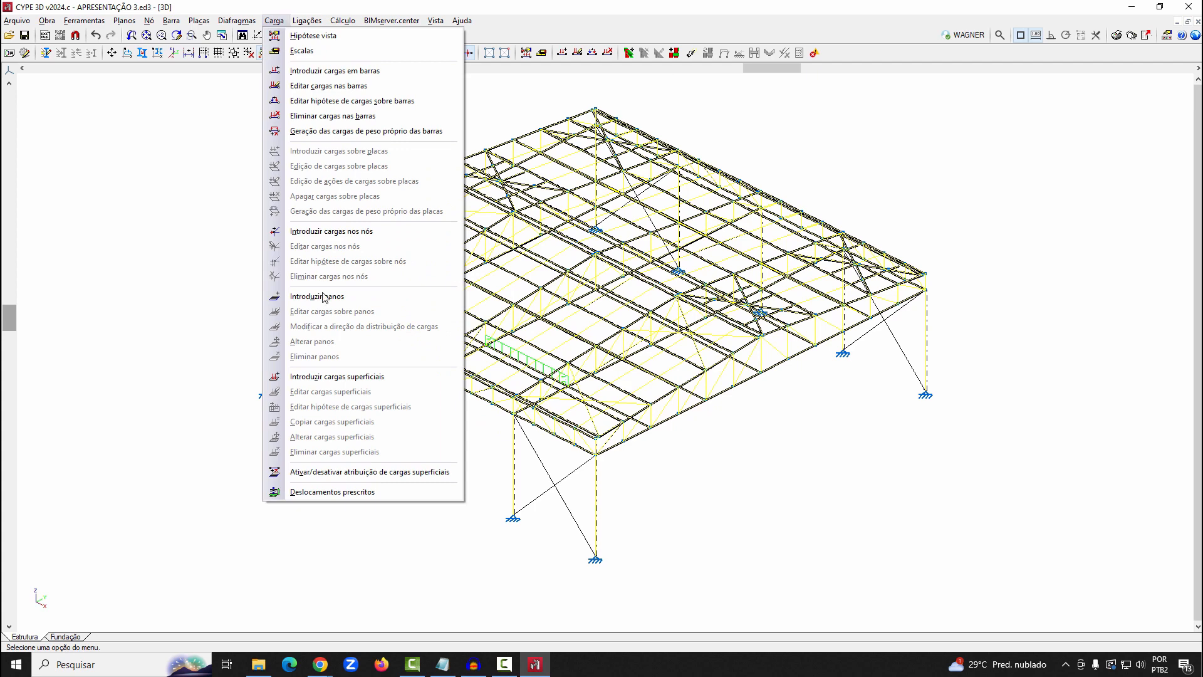
pyautogui.click(337, 231)
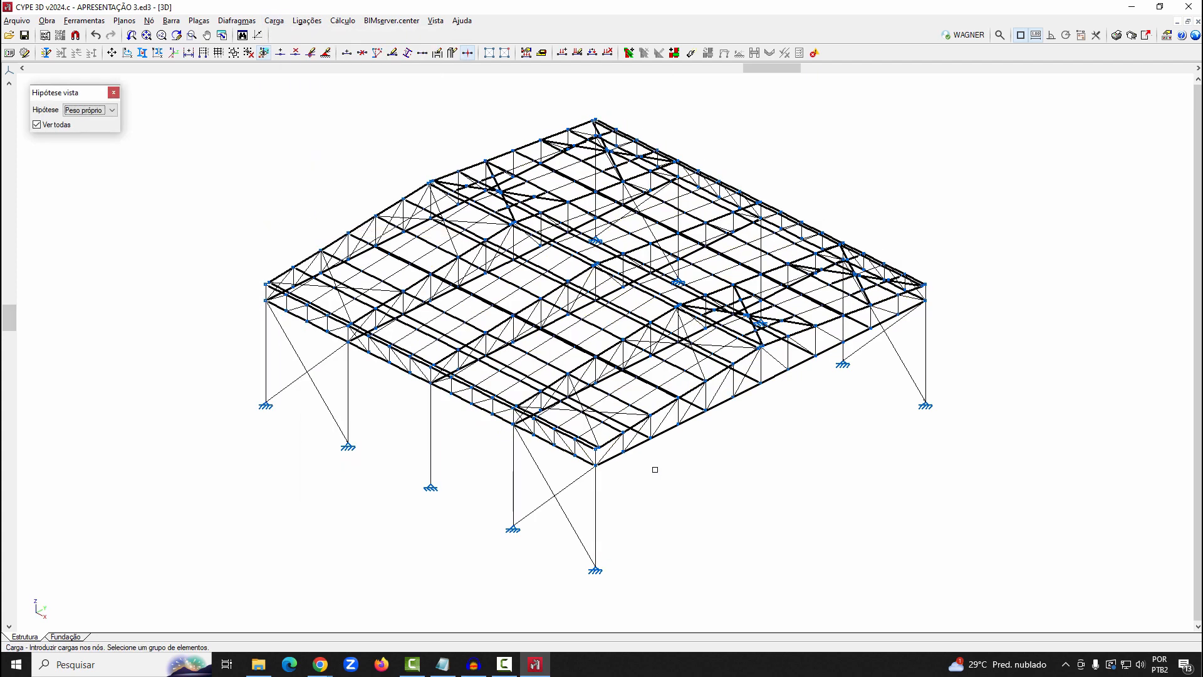
pyautogui.click(650, 414)
pyautogui.rightClick(679, 403)
pyautogui.click(554, 269)
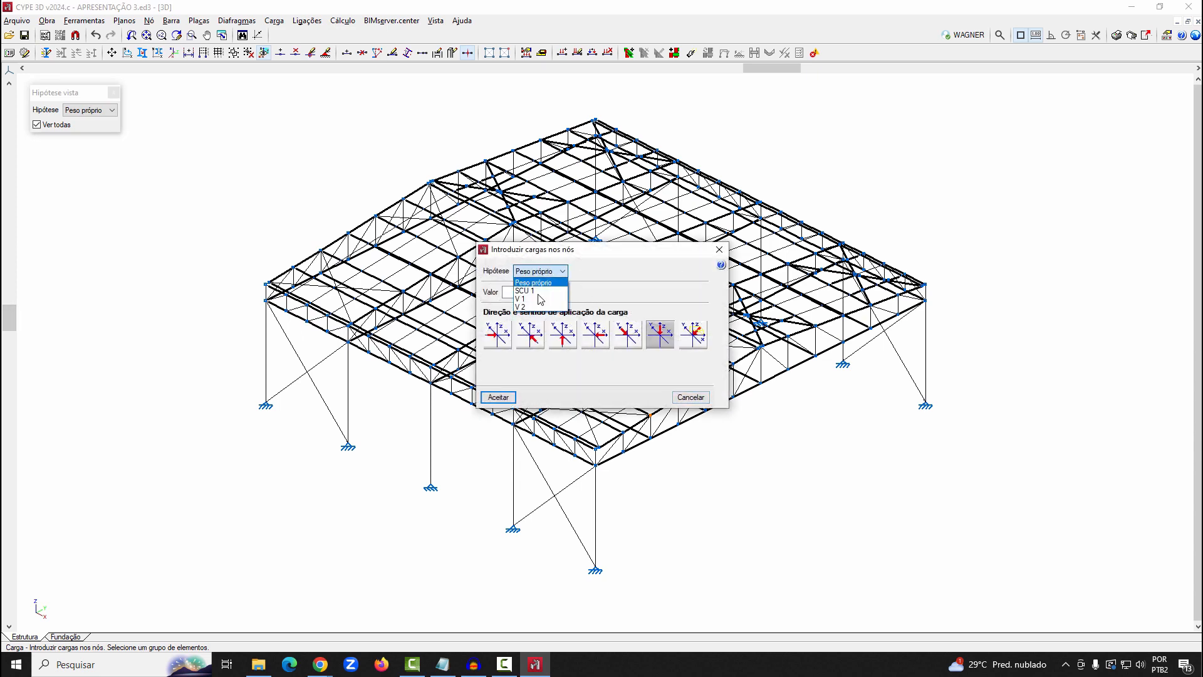
pyautogui.click(537, 296)
pyautogui.press('Down')
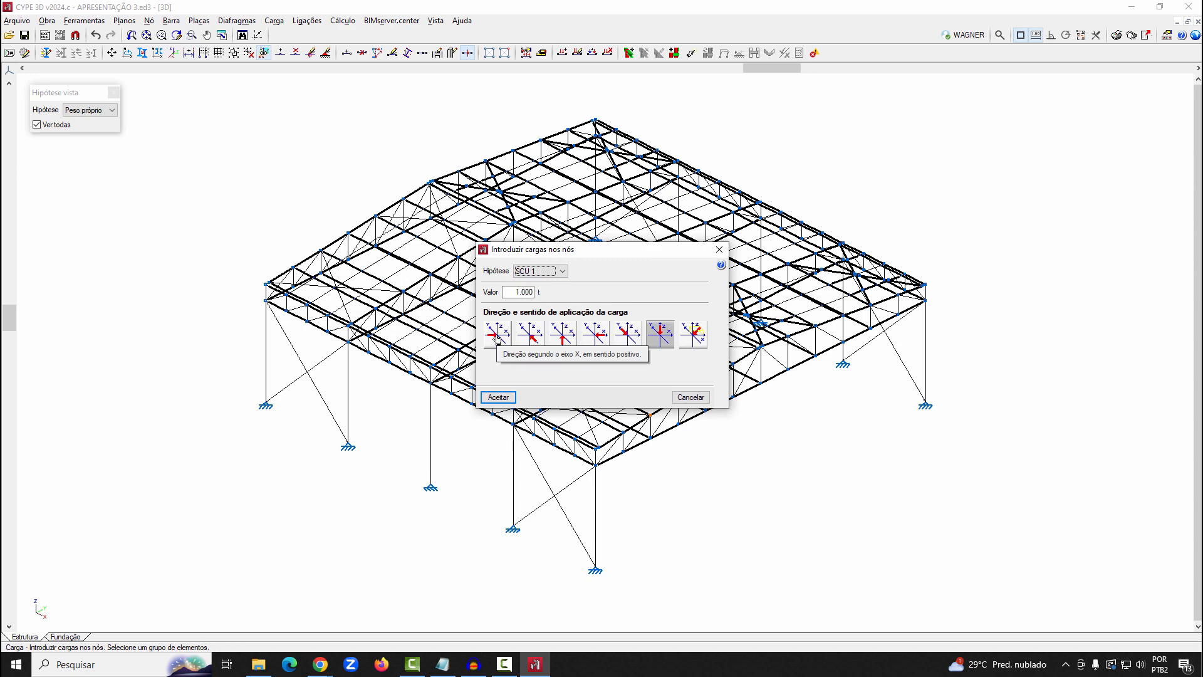
pyautogui.click(499, 397)
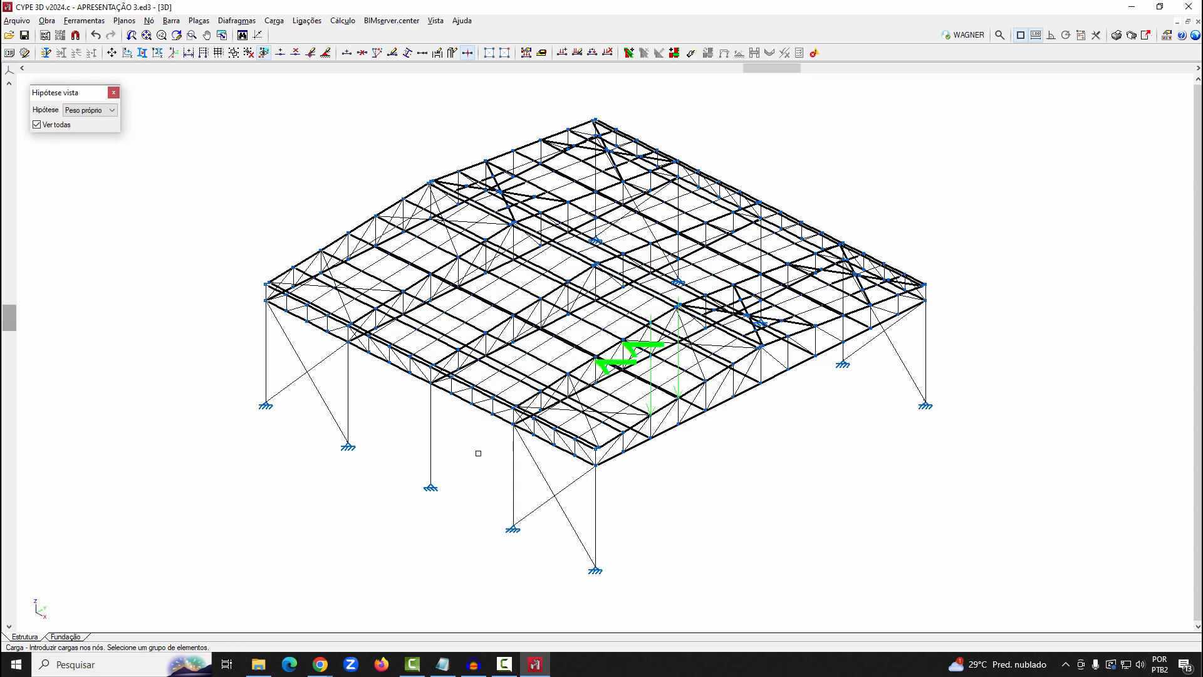
pyautogui.click(273, 20)
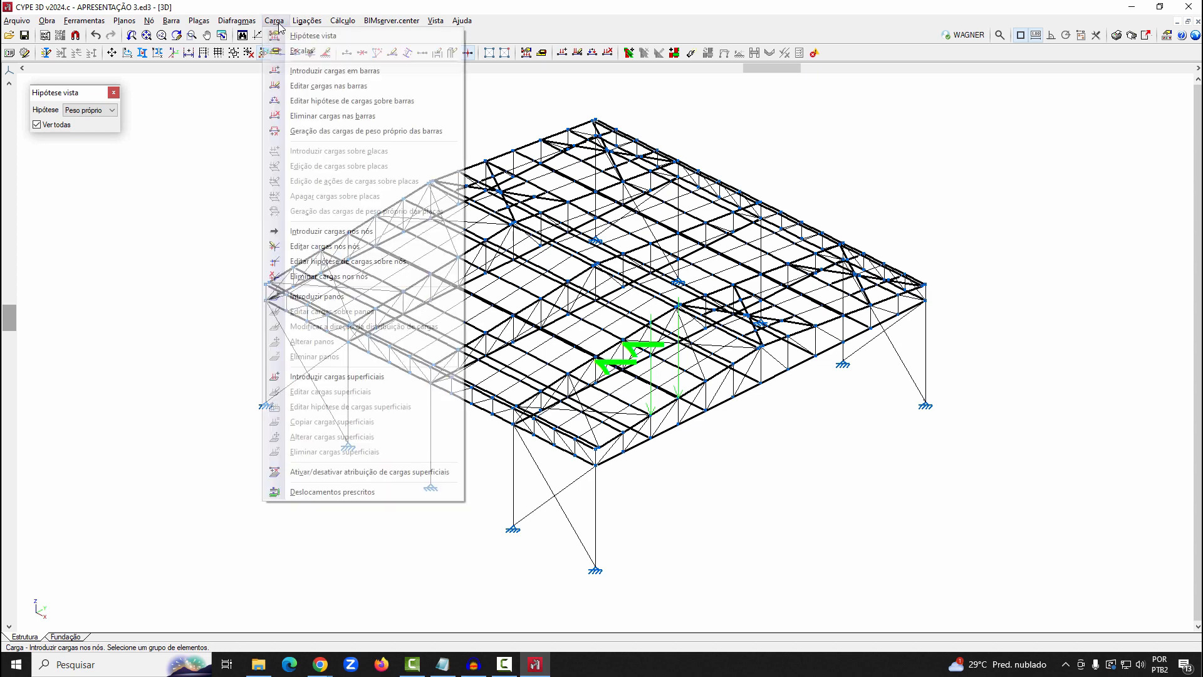
pyautogui.click(294, 296)
pyautogui.scroll(2, 245, 285)
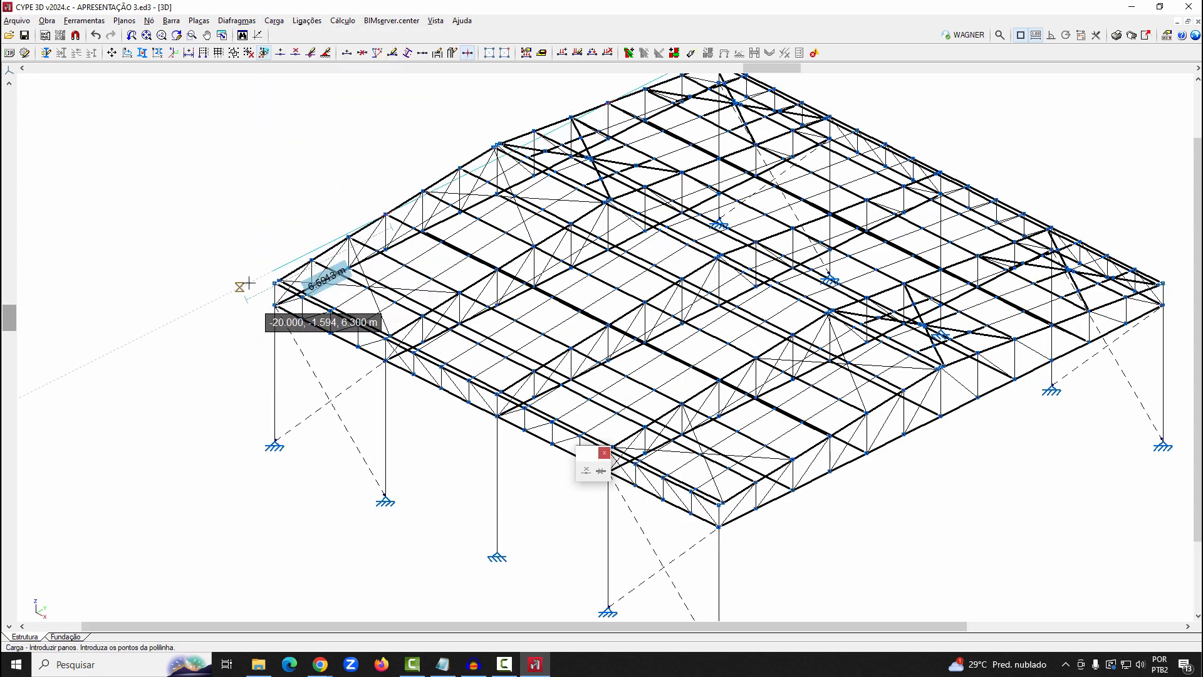
pyautogui.scroll(2, 213, 256)
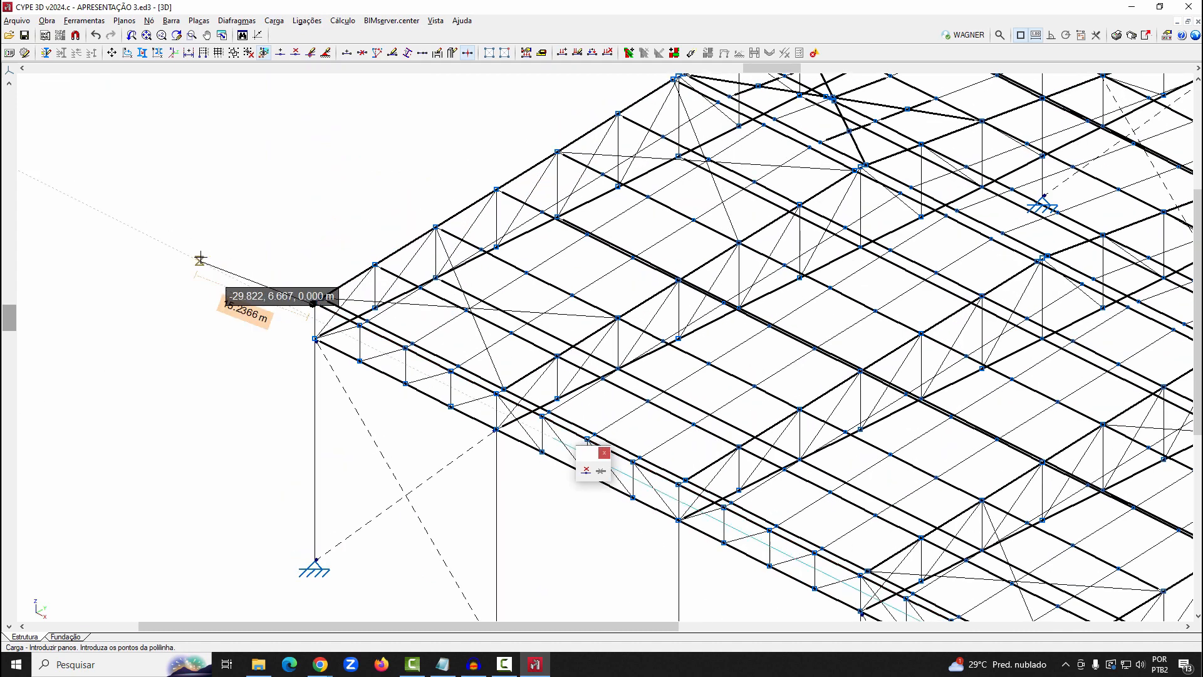
pyautogui.scroll(-3, 200, 259)
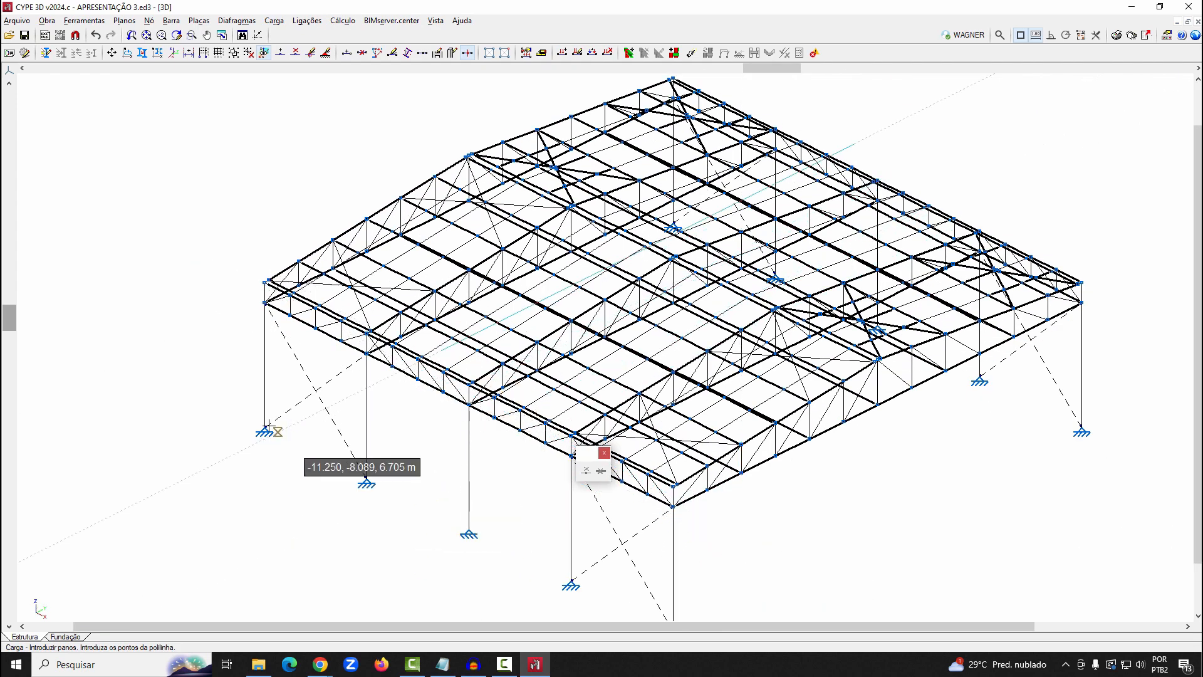
pyautogui.scroll(5, 269, 426)
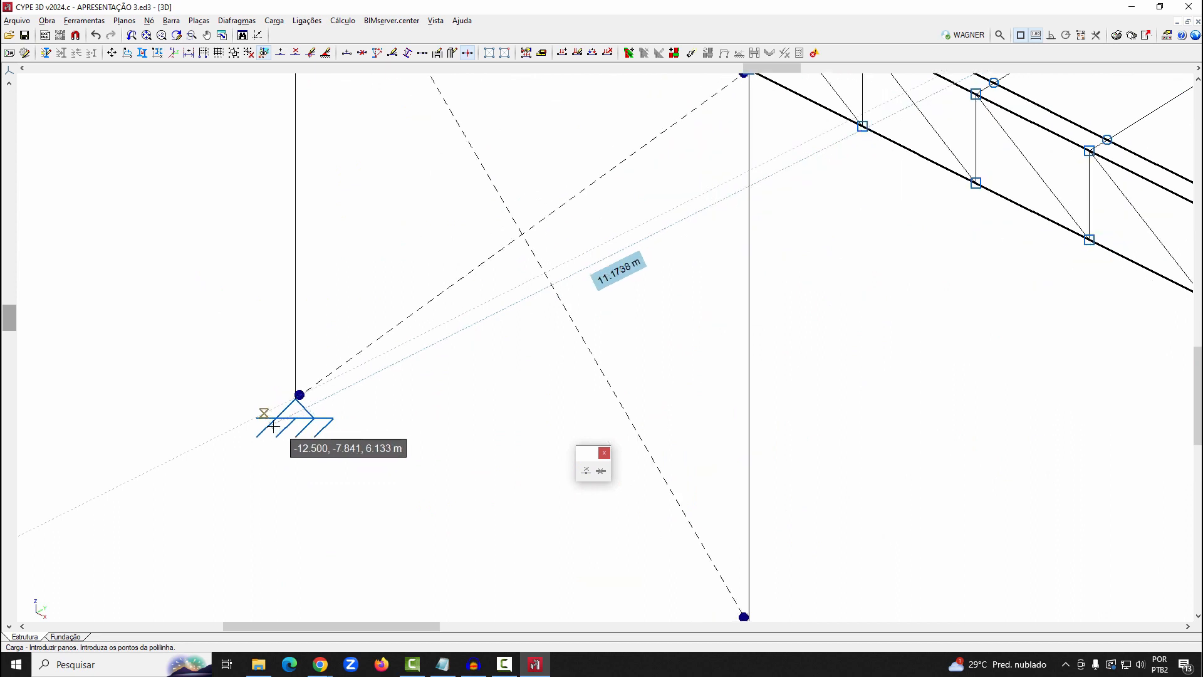
pyautogui.scroll(1, 274, 426)
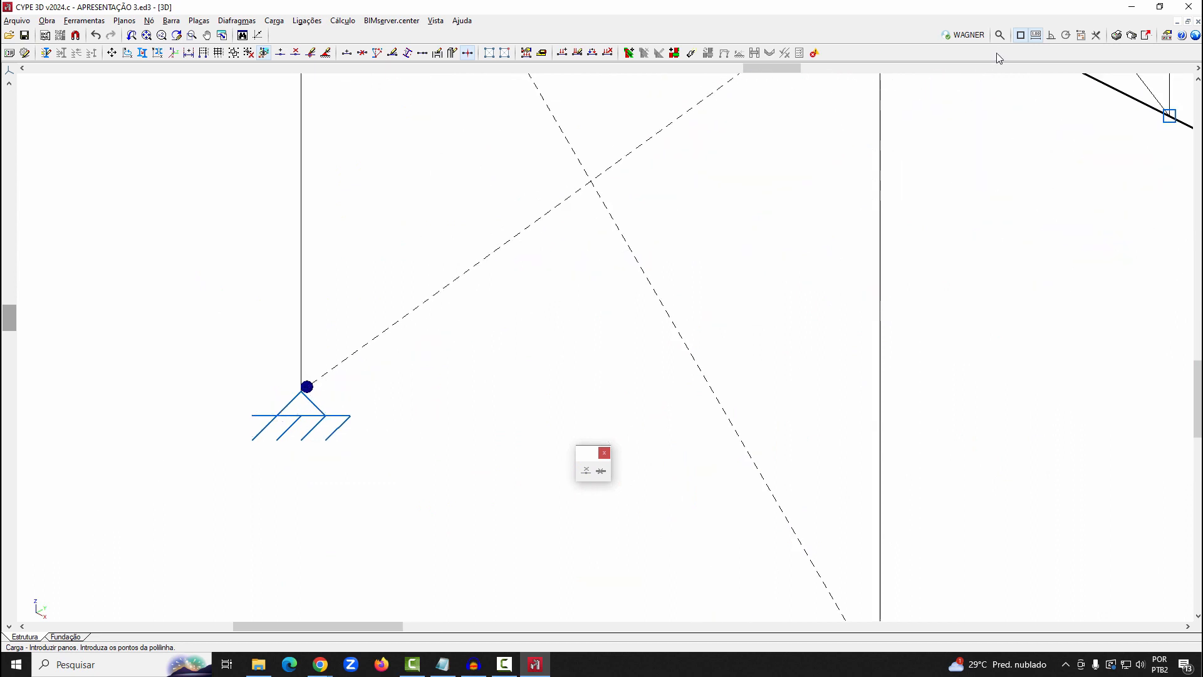
pyautogui.click(1035, 35)
pyautogui.click(540, 428)
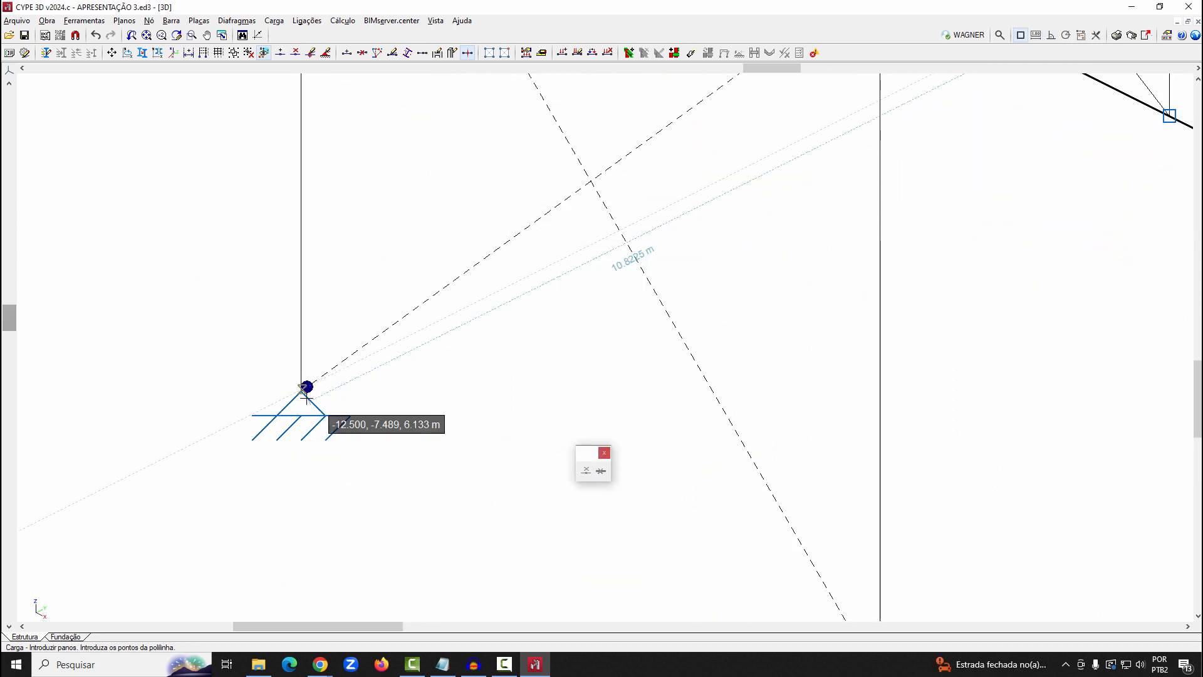
pyautogui.scroll(3, 302, 385)
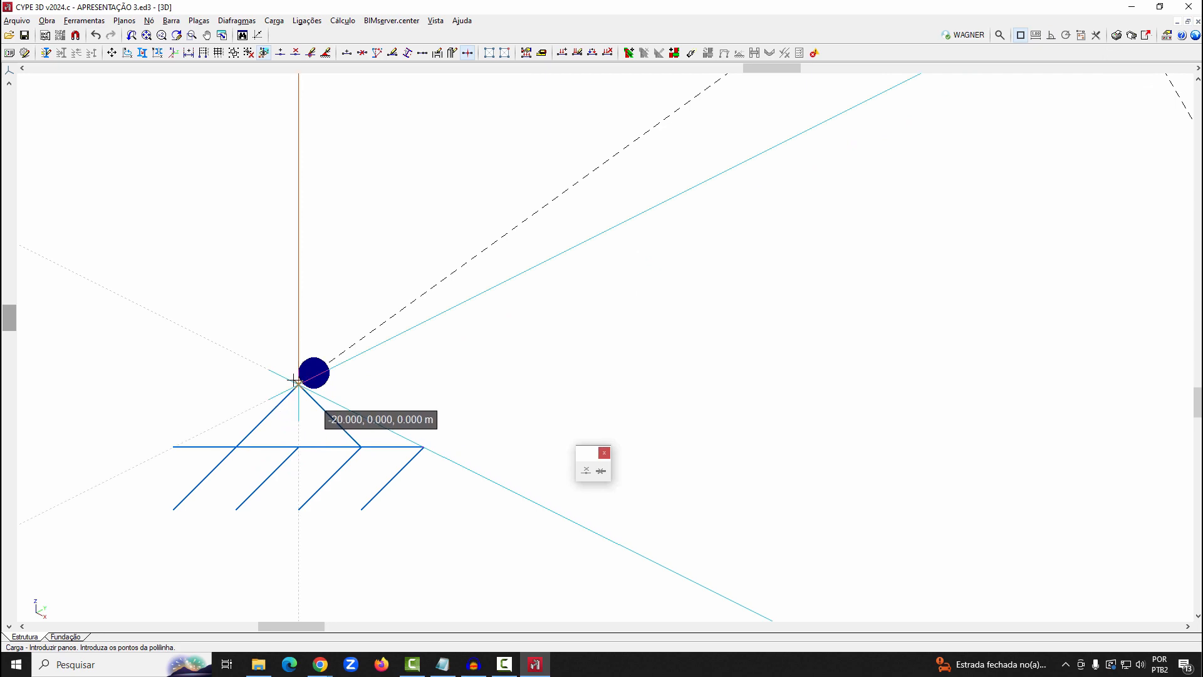
pyautogui.scroll(-4, 297, 470)
pyautogui.scroll(-4, 298, 479)
pyautogui.scroll(2, 311, 267)
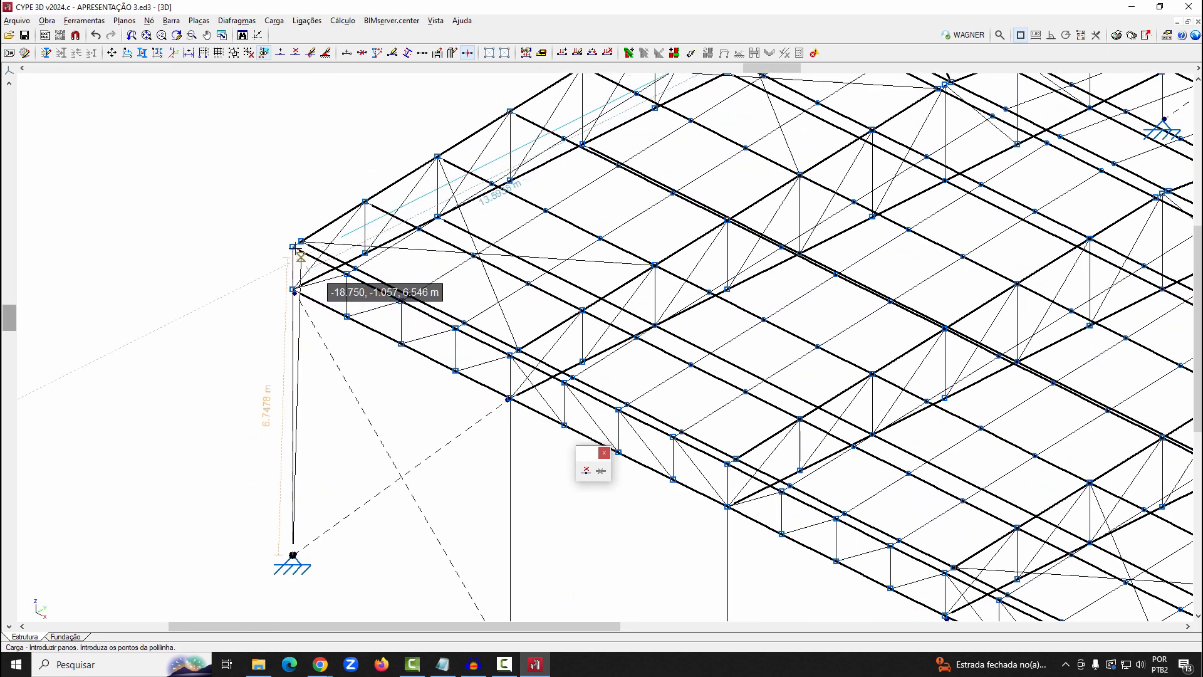
pyautogui.rightClick(303, 257)
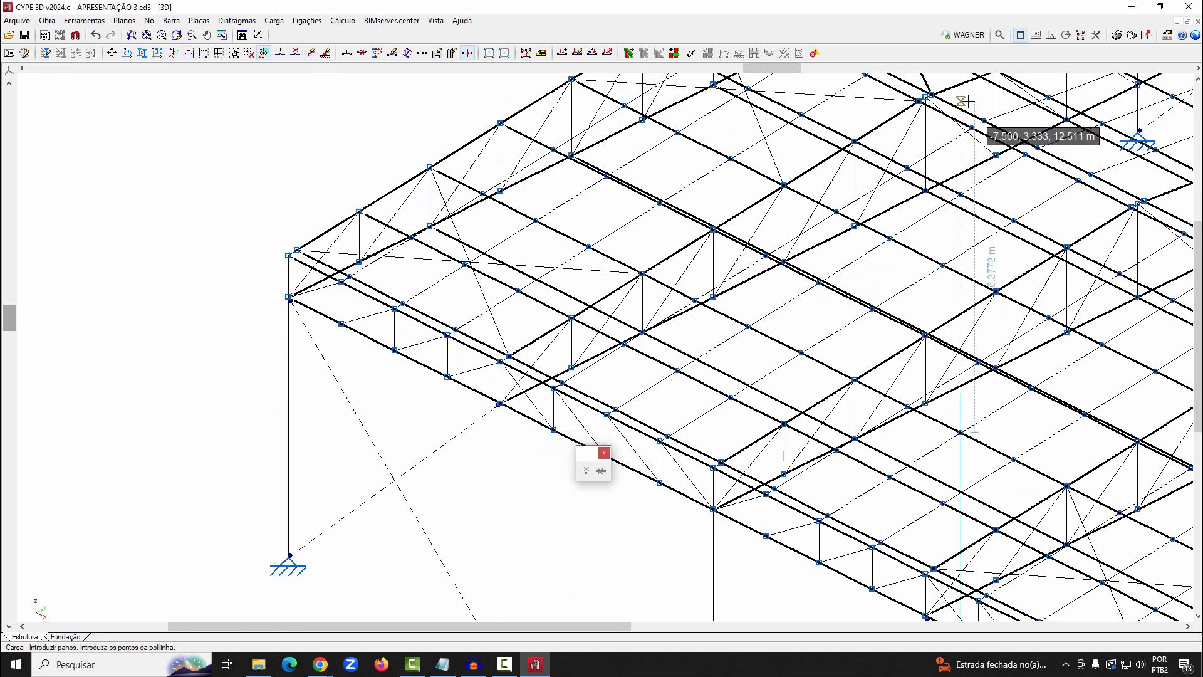
# Restart panel entry with object snapping enabled and the nearest-point capture disabled
pyautogui.click(1020, 35)
pyautogui.click(529, 239)
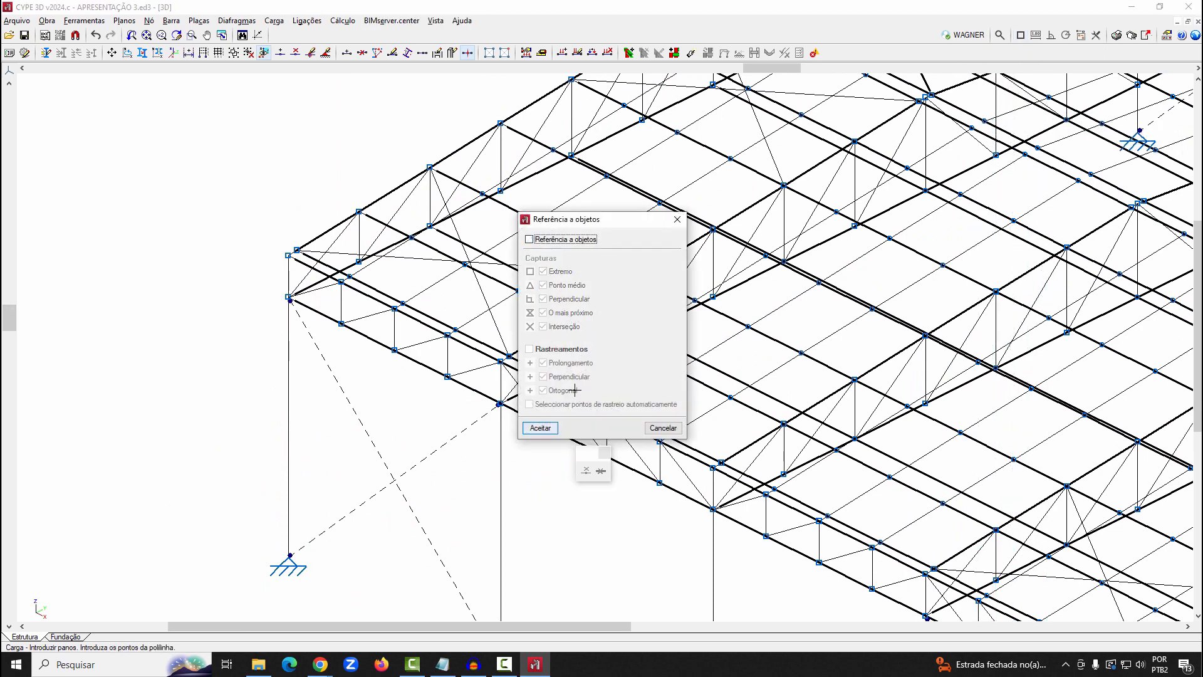
pyautogui.click(540, 428)
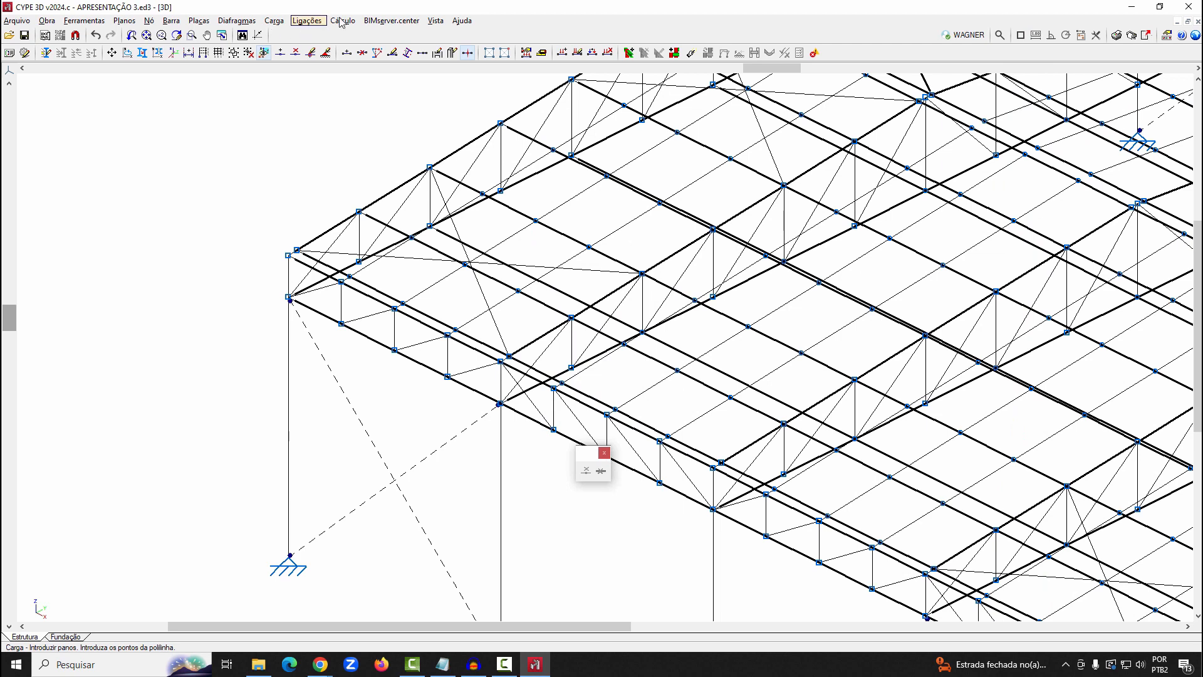
pyautogui.click(274, 20)
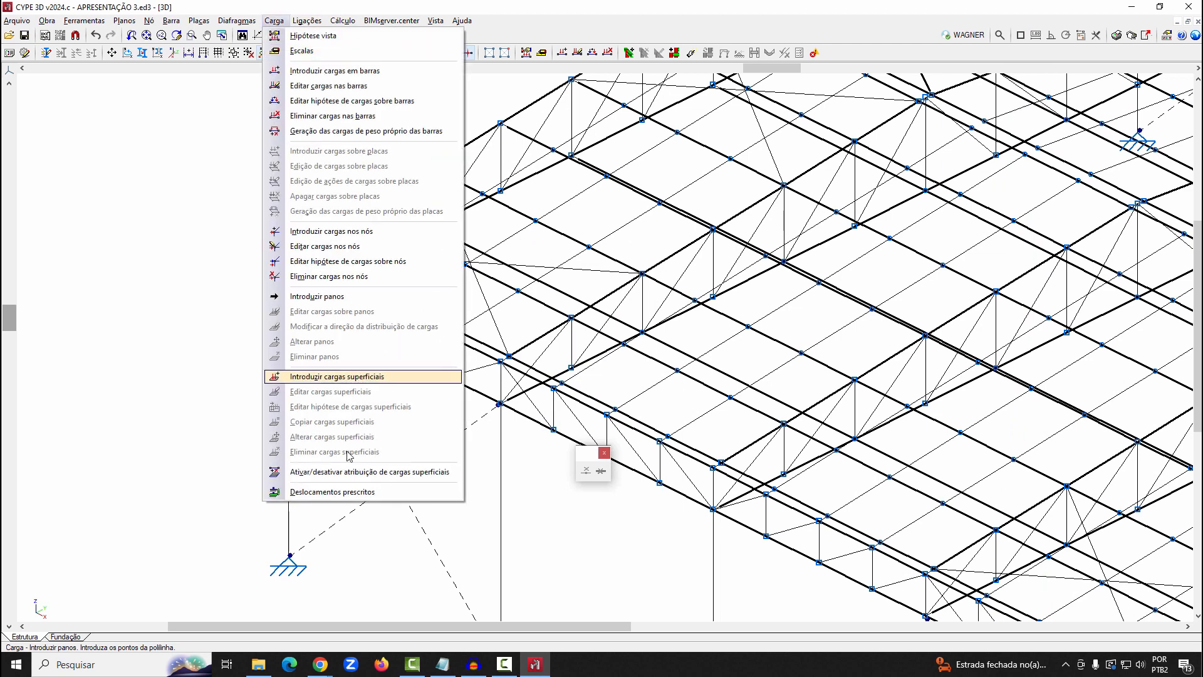
pyautogui.click(321, 300)
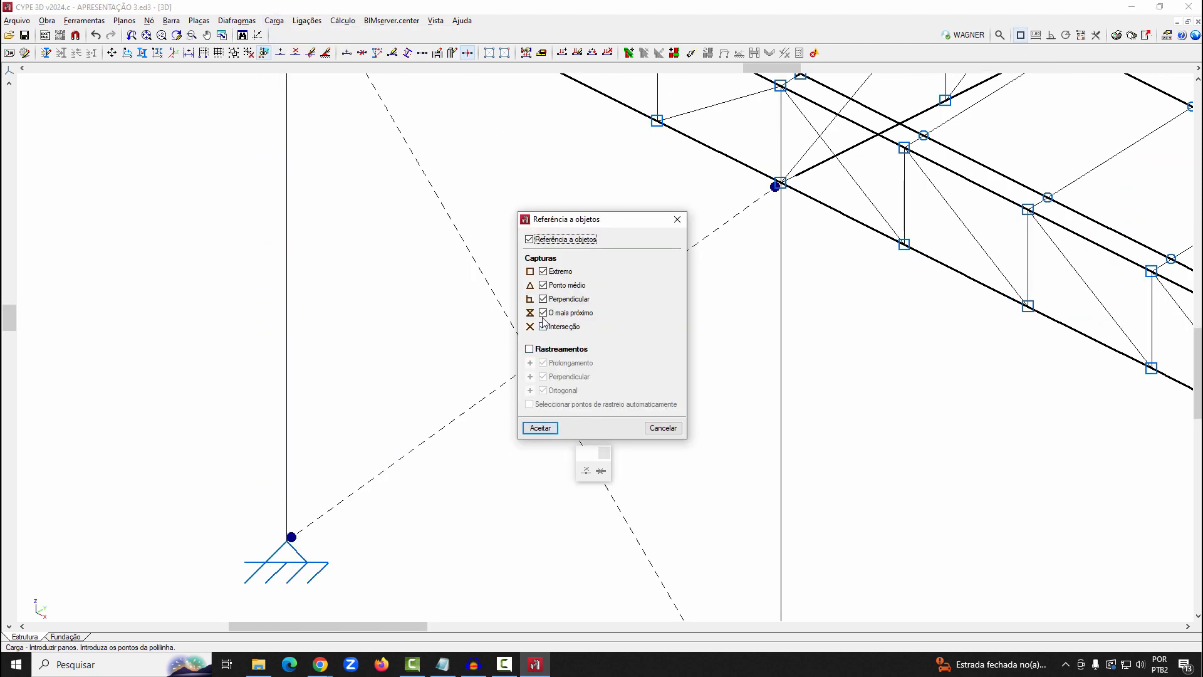
pyautogui.click(544, 314)
pyautogui.click(540, 428)
# Draw a rectangular panel over the near side wall from (-20, 0, 0) to (0, 0, 5.8) m, distributing its loads parallel to the base edge
pyautogui.scroll(-3, 259, 564)
pyautogui.click(276, 550)
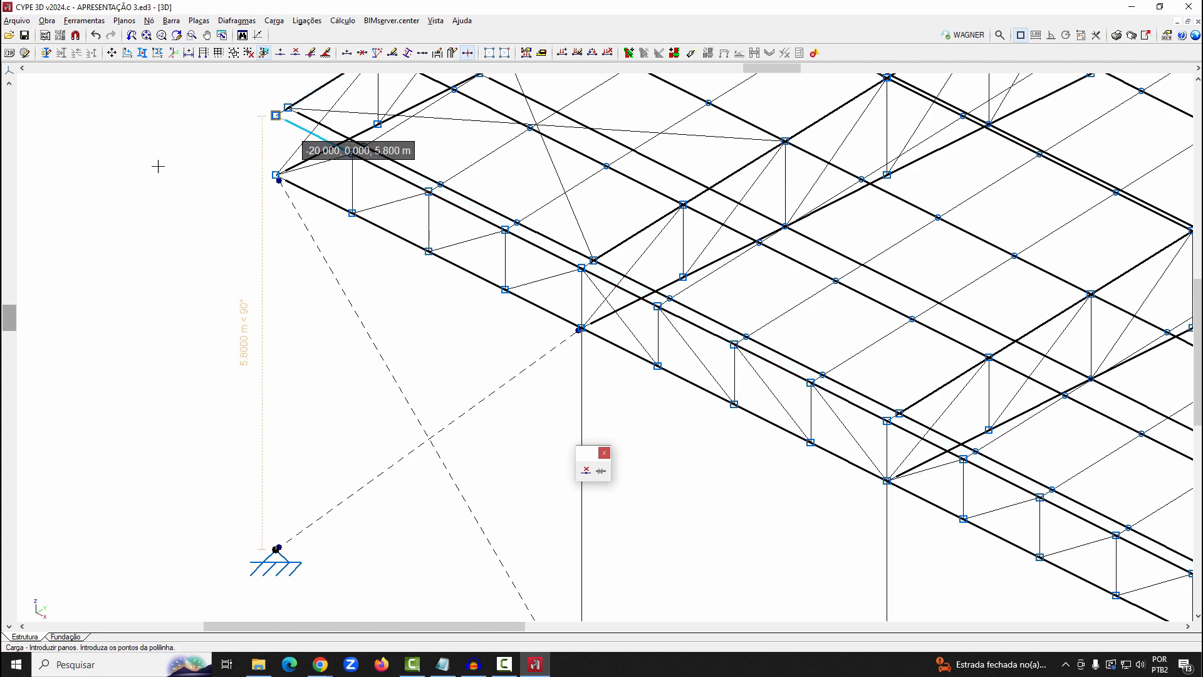
pyautogui.click(276, 115)
pyautogui.scroll(-6, 113, 168)
pyautogui.scroll(4, 751, 443)
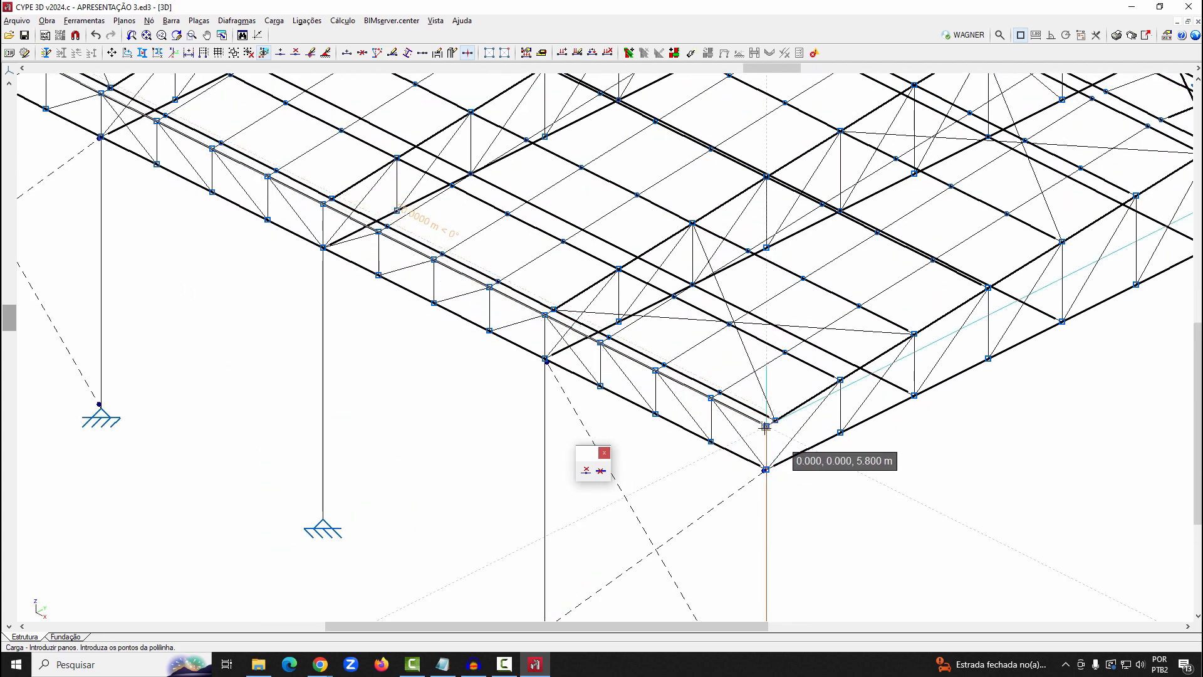
pyautogui.click(765, 427)
pyautogui.scroll(-3, 766, 432)
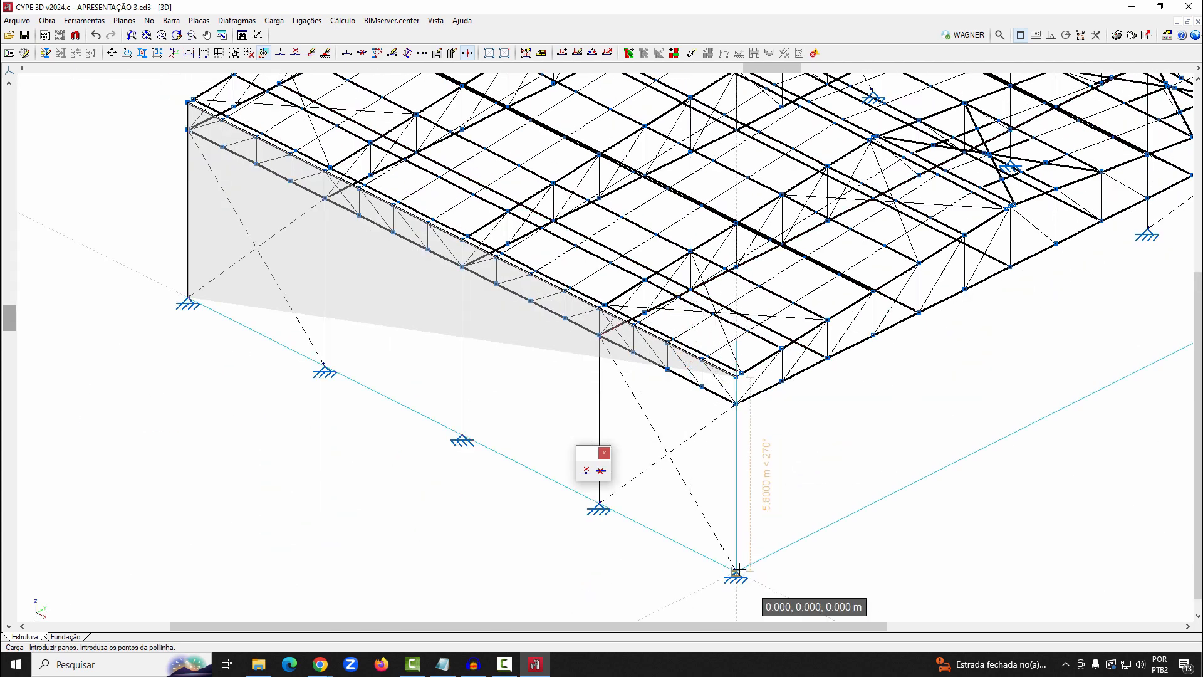
pyautogui.click(736, 570)
pyautogui.click(613, 357)
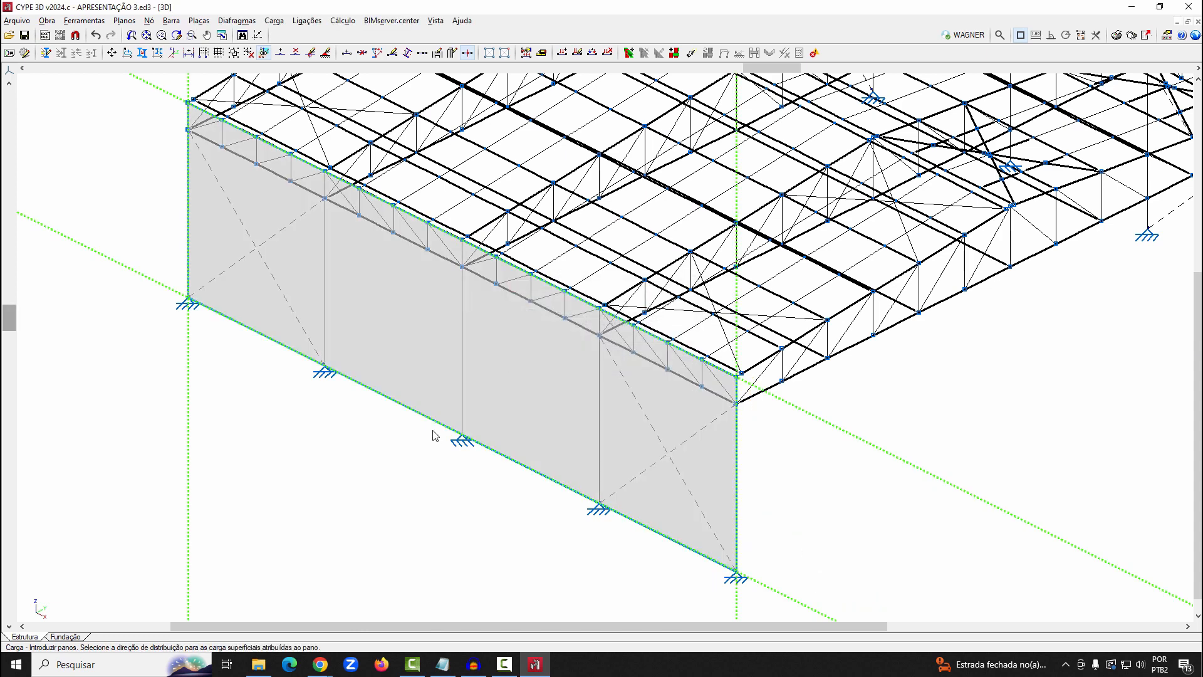
pyautogui.click(430, 426)
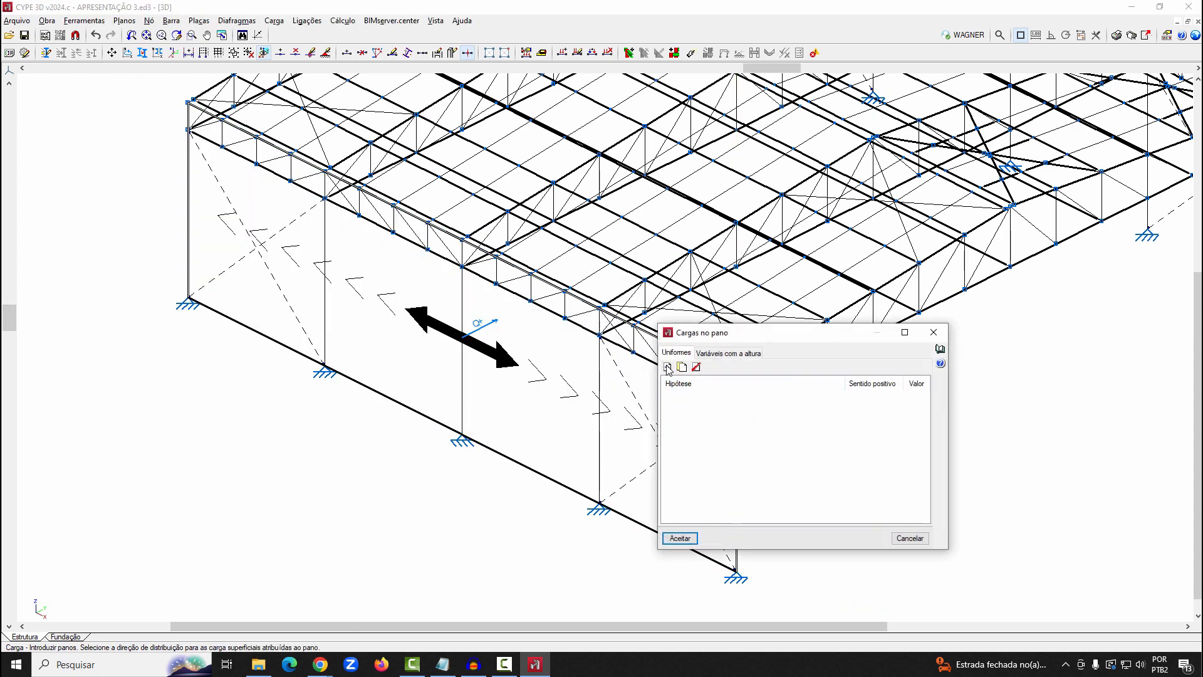
# Add two uniform loads to the wall panel, assigning one to load case SCU 1 and the other to V 1
pyautogui.click(668, 367)
pyautogui.click(667, 367)
pyautogui.click(695, 397)
pyautogui.click(697, 399)
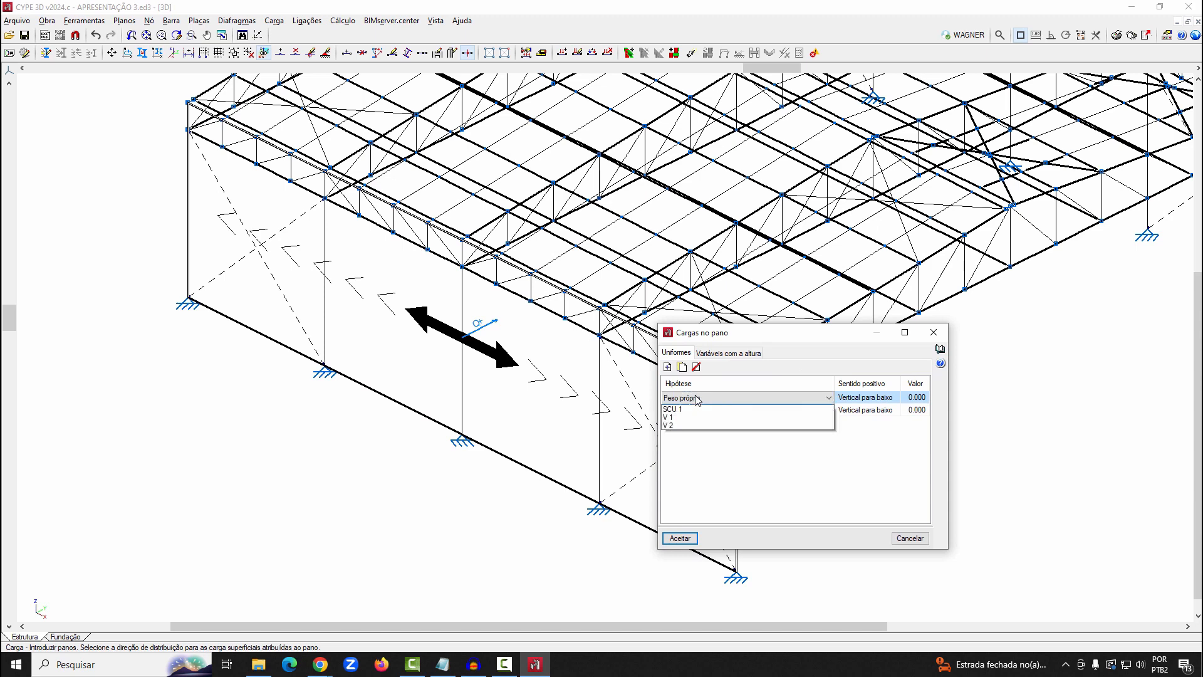
pyautogui.click(692, 418)
pyautogui.click(783, 410)
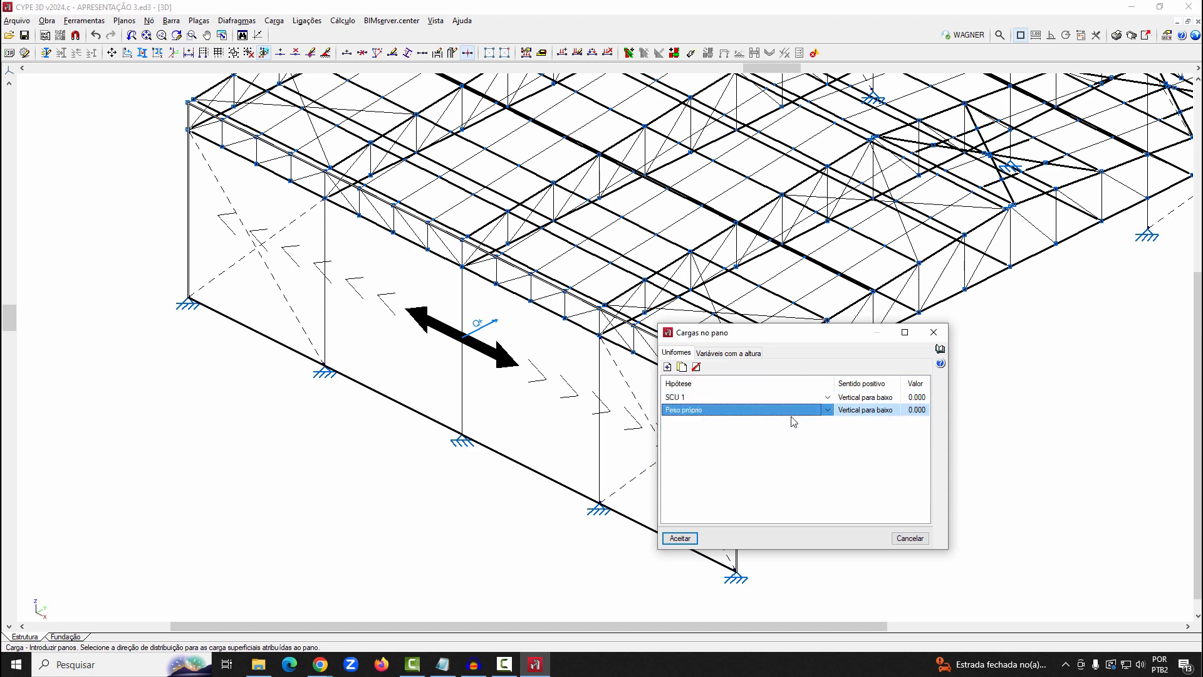
pyautogui.click(824, 411)
pyautogui.click(695, 432)
# Set the panel's uniform loads to 0.080 for SCU 1 and 0.045 for V 1, and accept them
pyautogui.click(917, 397)
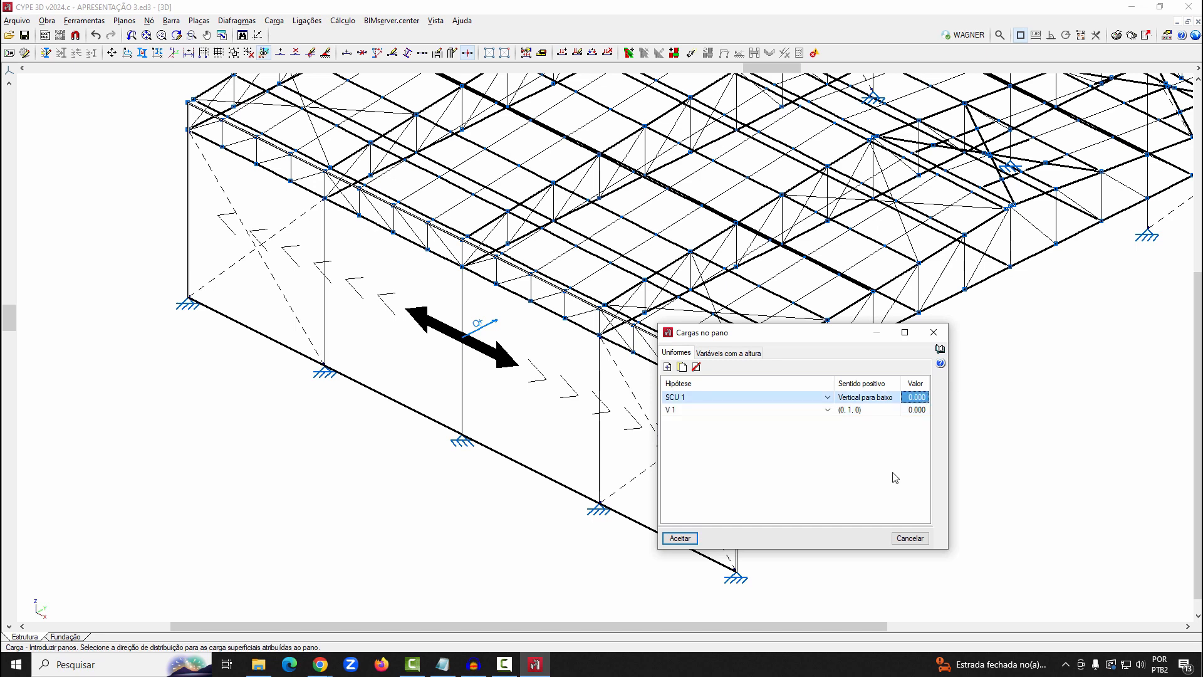
pyautogui.press('BackSpace')
pyautogui.write('.08')
pyautogui.press('Return')
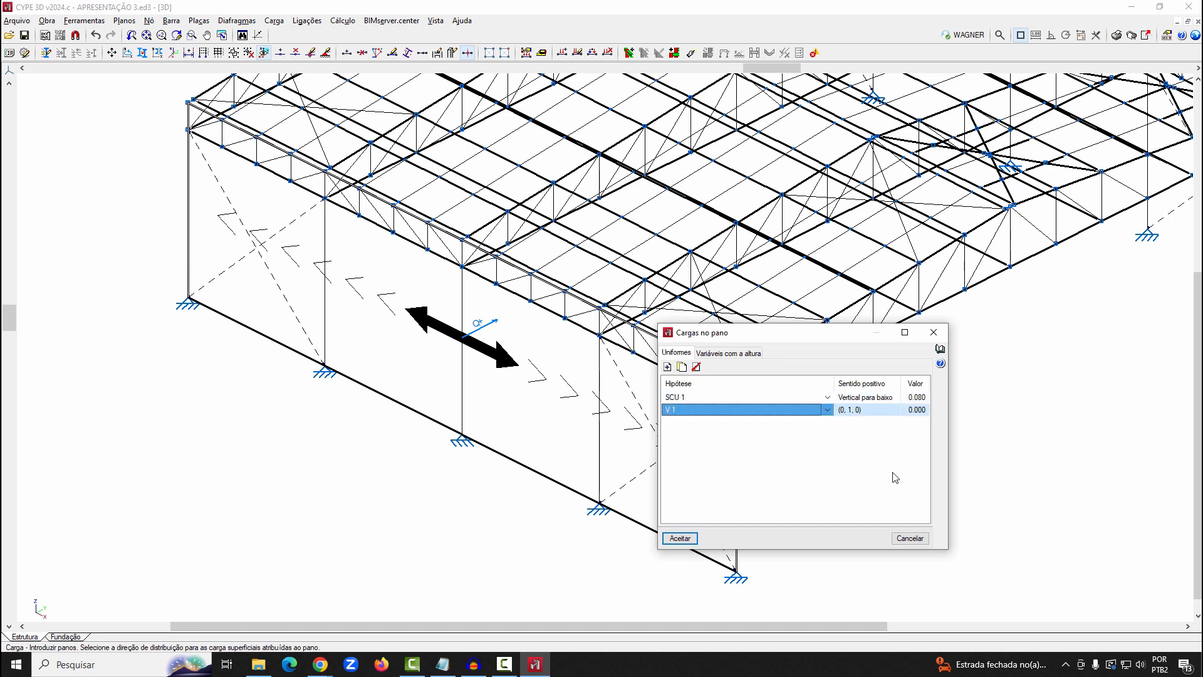
pyautogui.click(926, 410)
pyautogui.press('BackSpace')
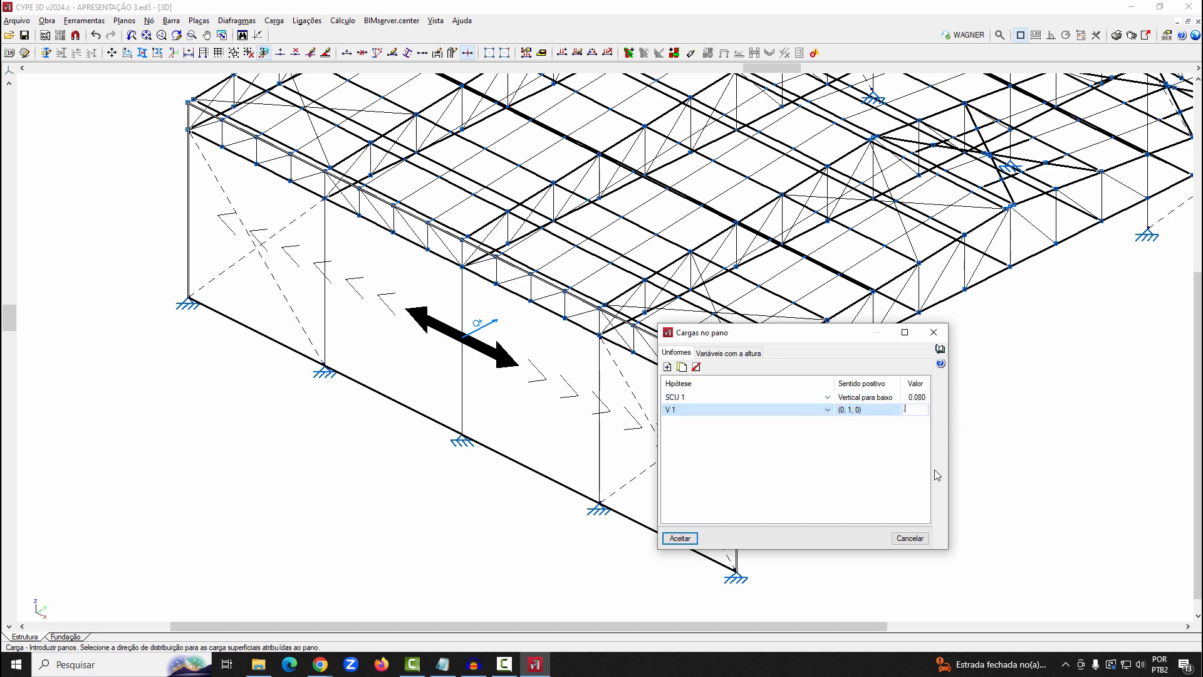
pyautogui.press('Return')
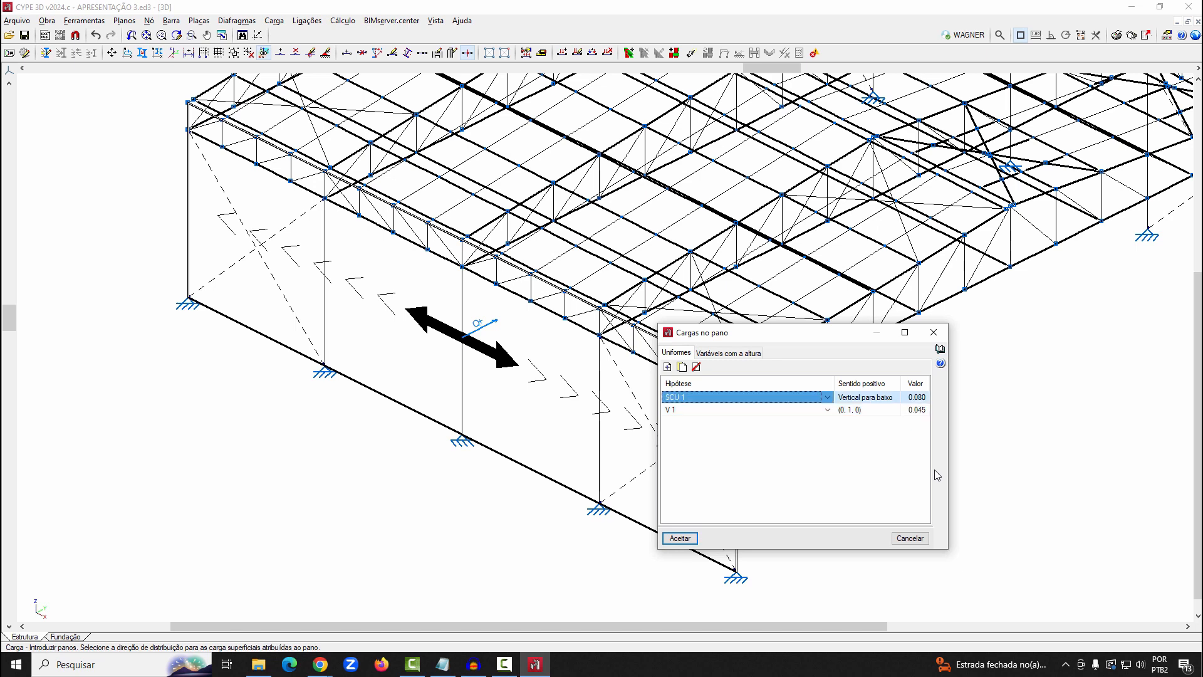
pyautogui.click(677, 538)
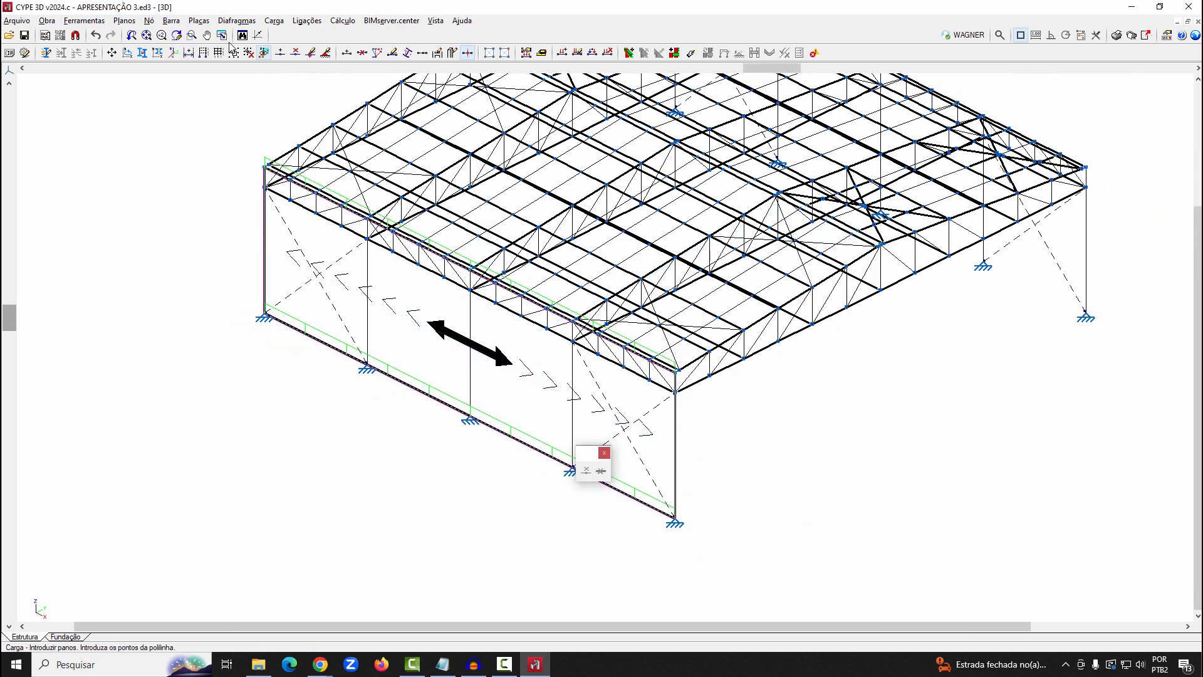
# Display the loads of all load cases on the structure to view how the wall panel loads are distributed to the bars
pyautogui.click(272, 19)
pyautogui.click(293, 25)
pyautogui.click(272, 21)
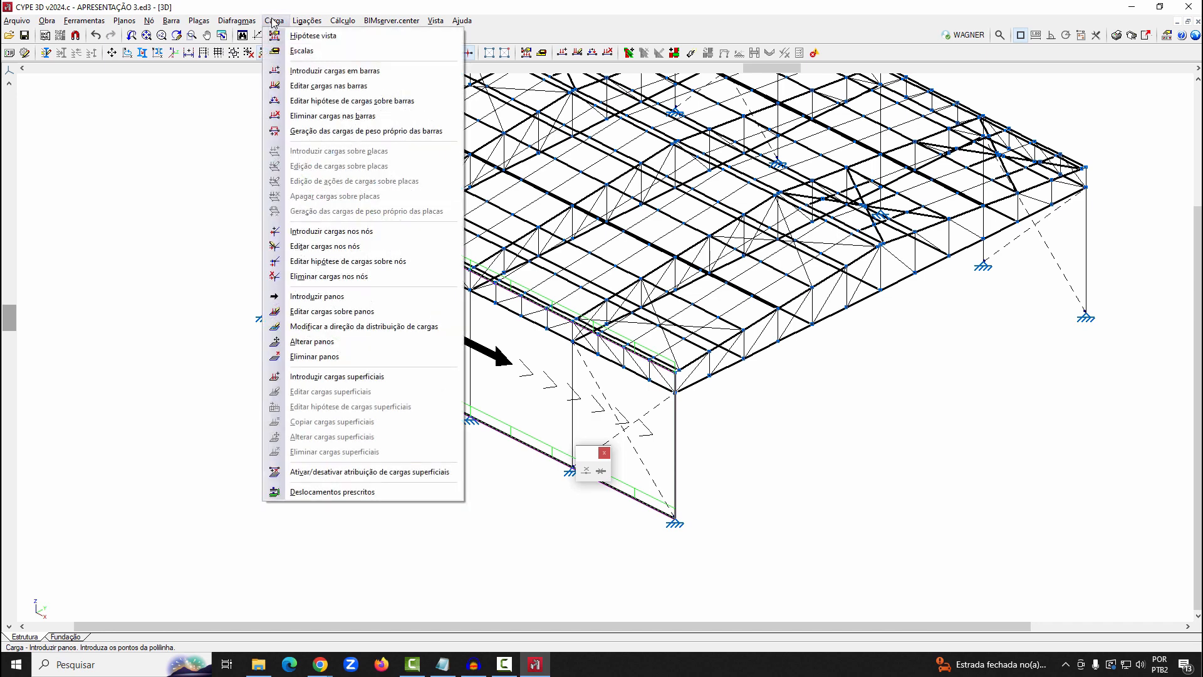
pyautogui.click(294, 35)
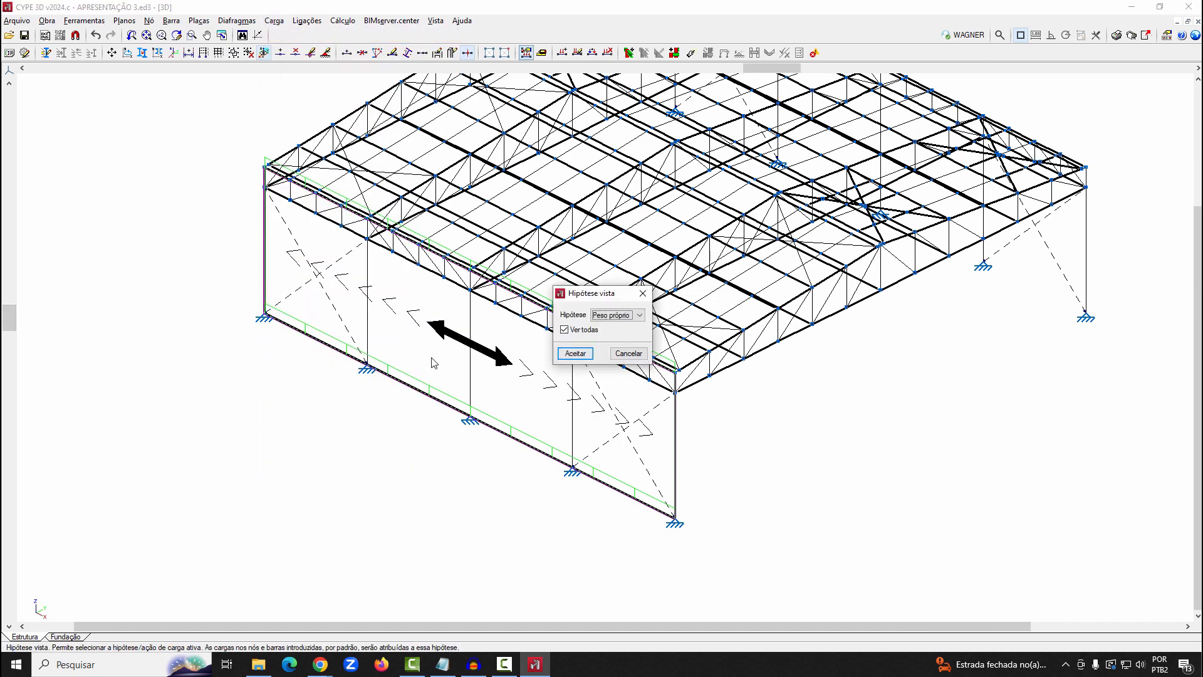
pyautogui.click(575, 353)
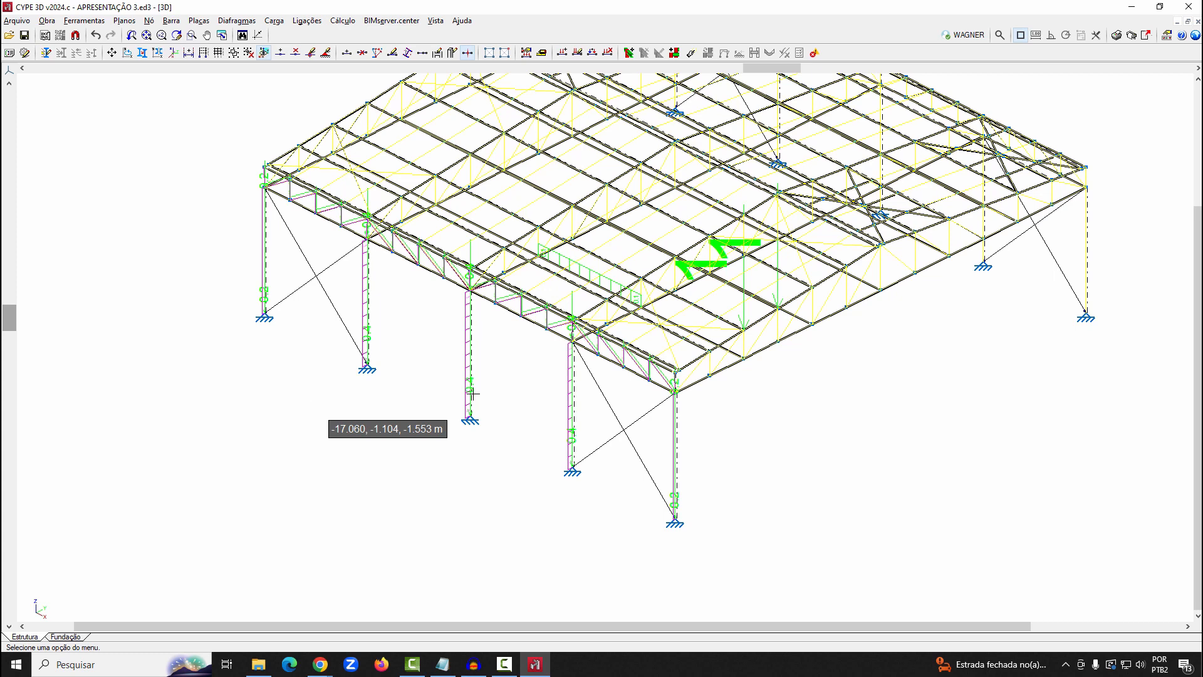
pyautogui.scroll(-3, 464, 407)
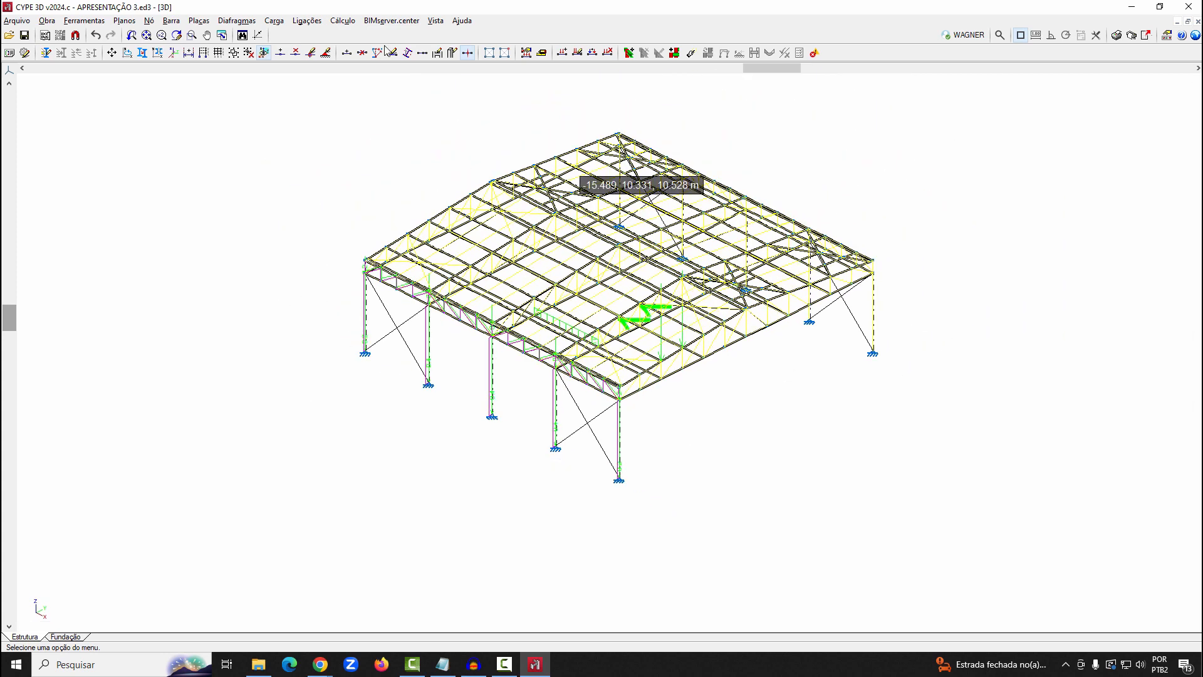
pyautogui.click(272, 21)
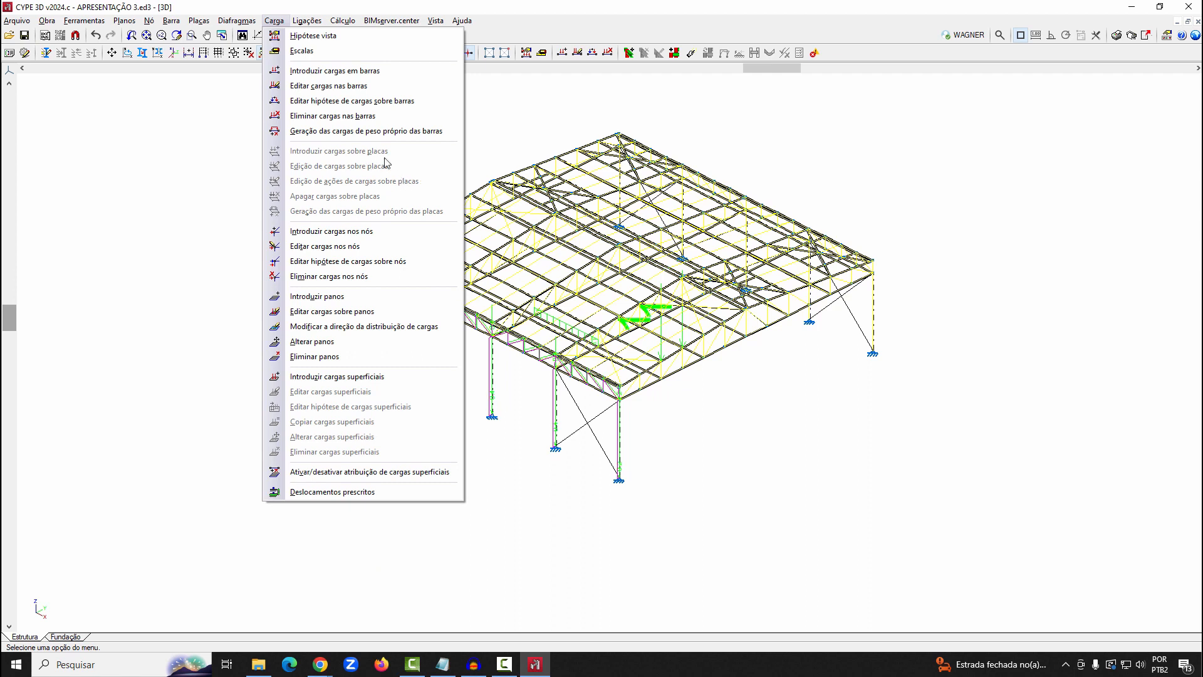
pyautogui.click(178, 123)
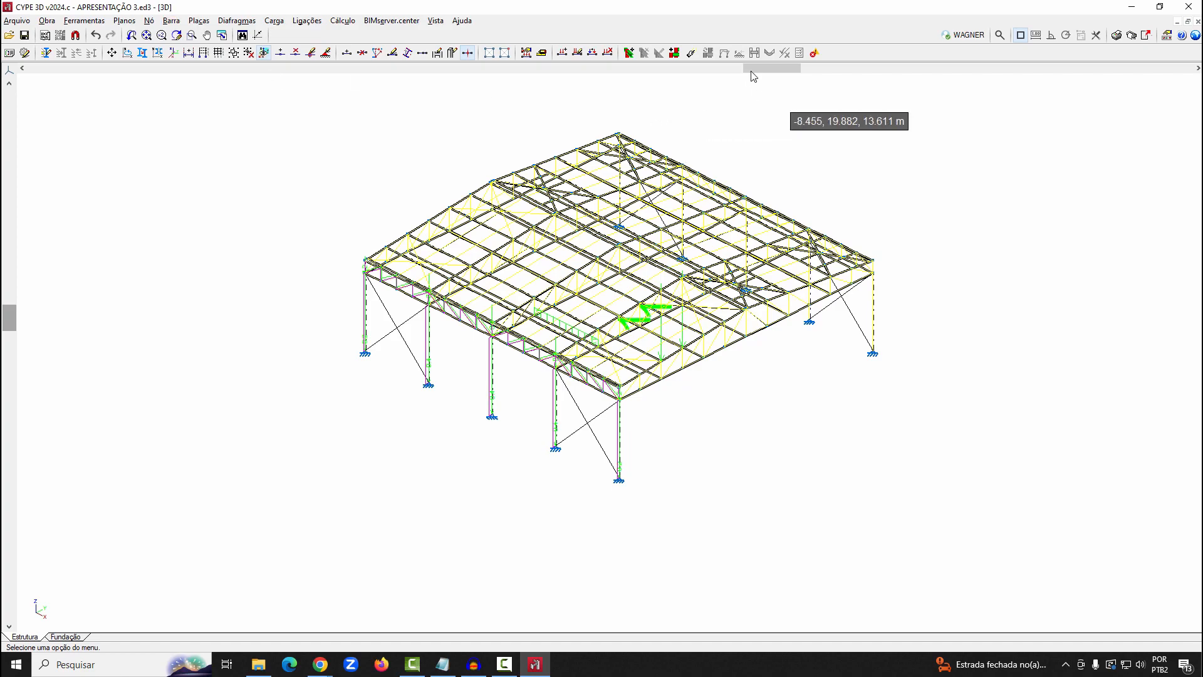
# Start defining a new plate and go through the settings of each material type, ending on rolled steel (Aço laminado)
pyautogui.moveTo(758, 68); pyautogui.dragTo(1045, 123)
pyautogui.scroll(3, 863, 373)
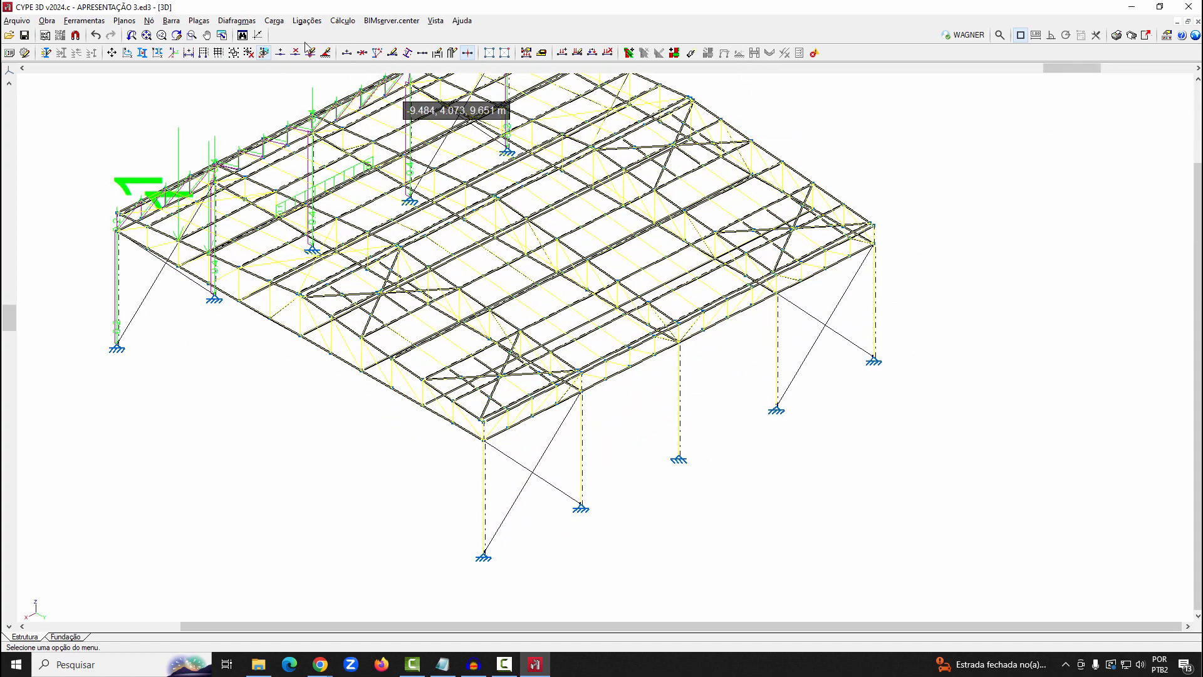
pyautogui.click(199, 20)
pyautogui.click(223, 36)
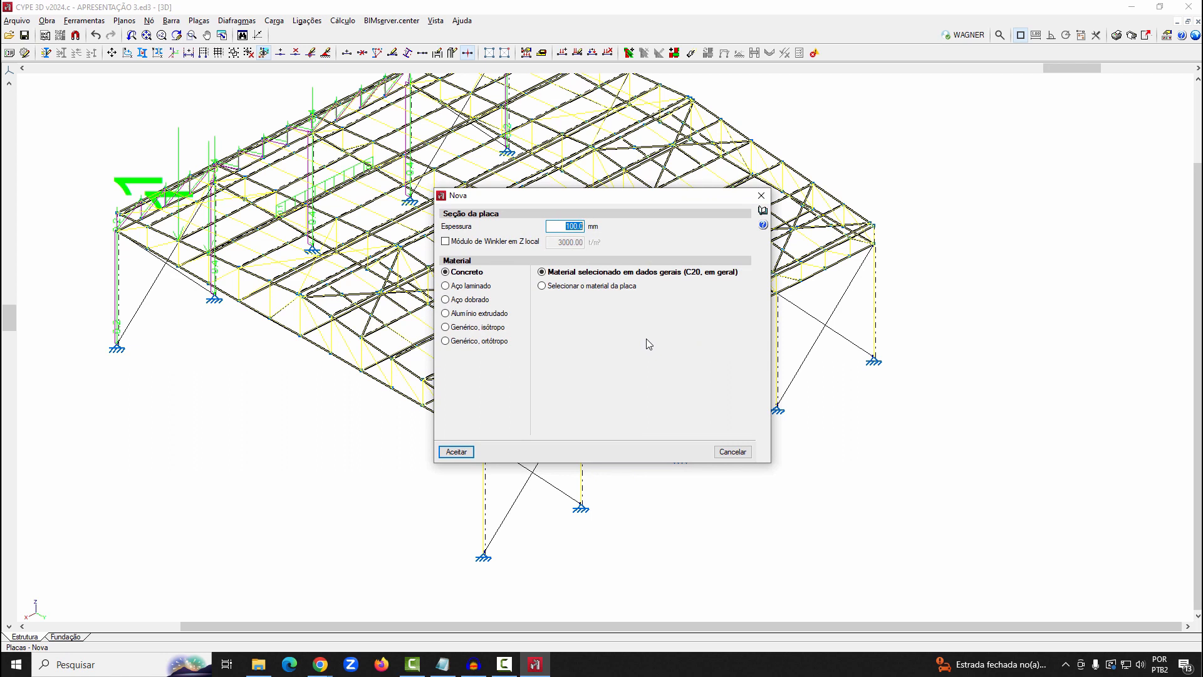
pyautogui.click(462, 287)
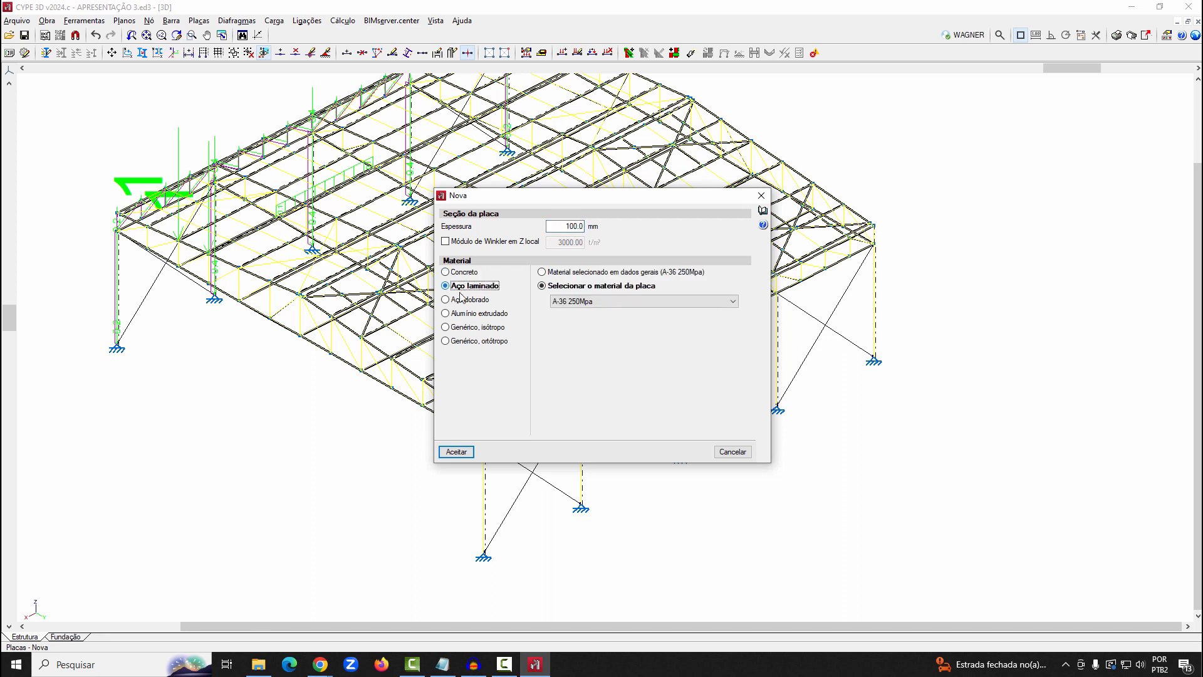
pyautogui.click(462, 298)
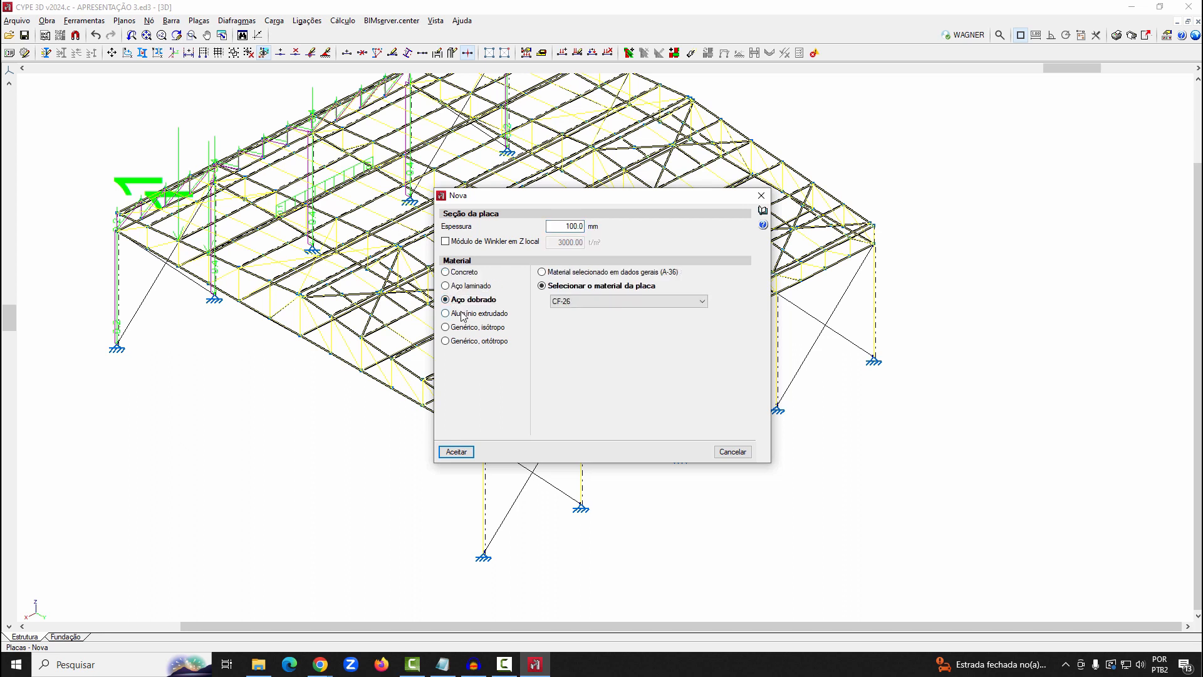
pyautogui.click(463, 314)
pyautogui.click(465, 328)
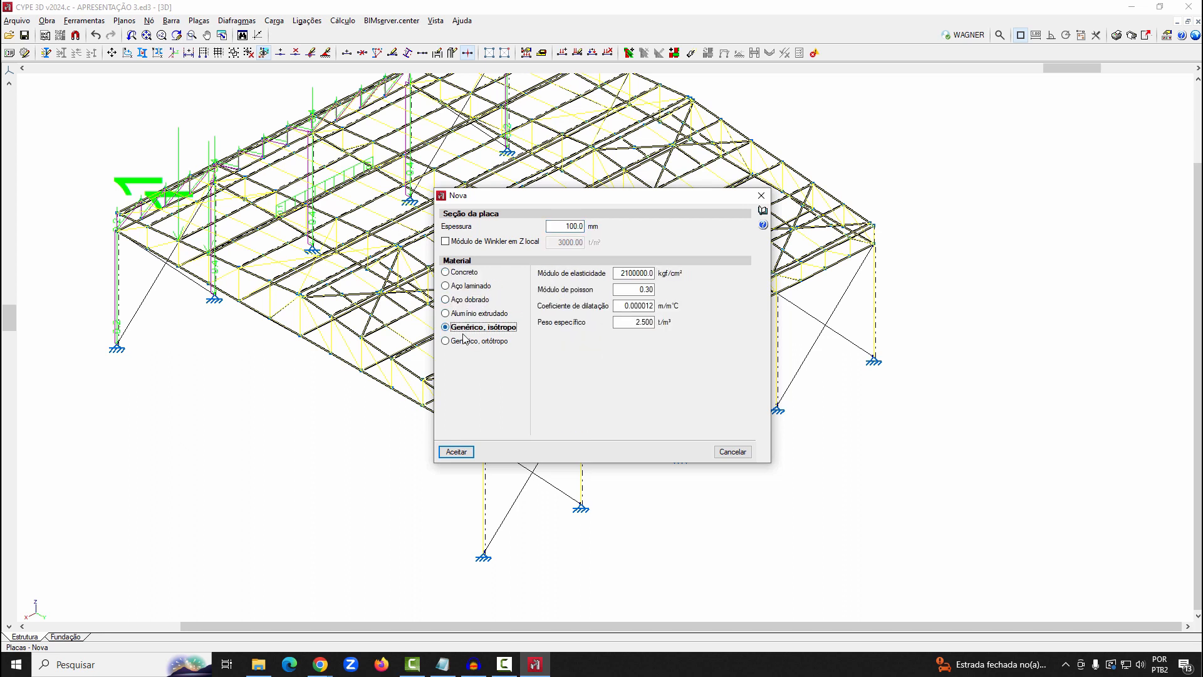
pyautogui.click(488, 342)
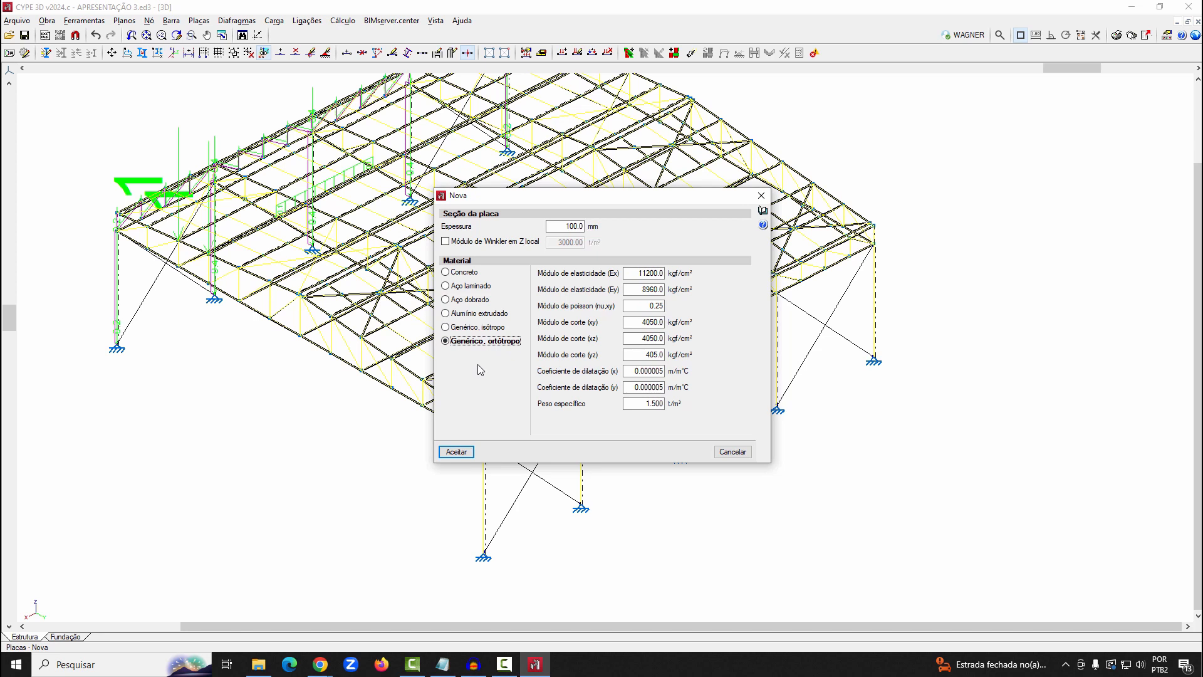
pyautogui.click(457, 286)
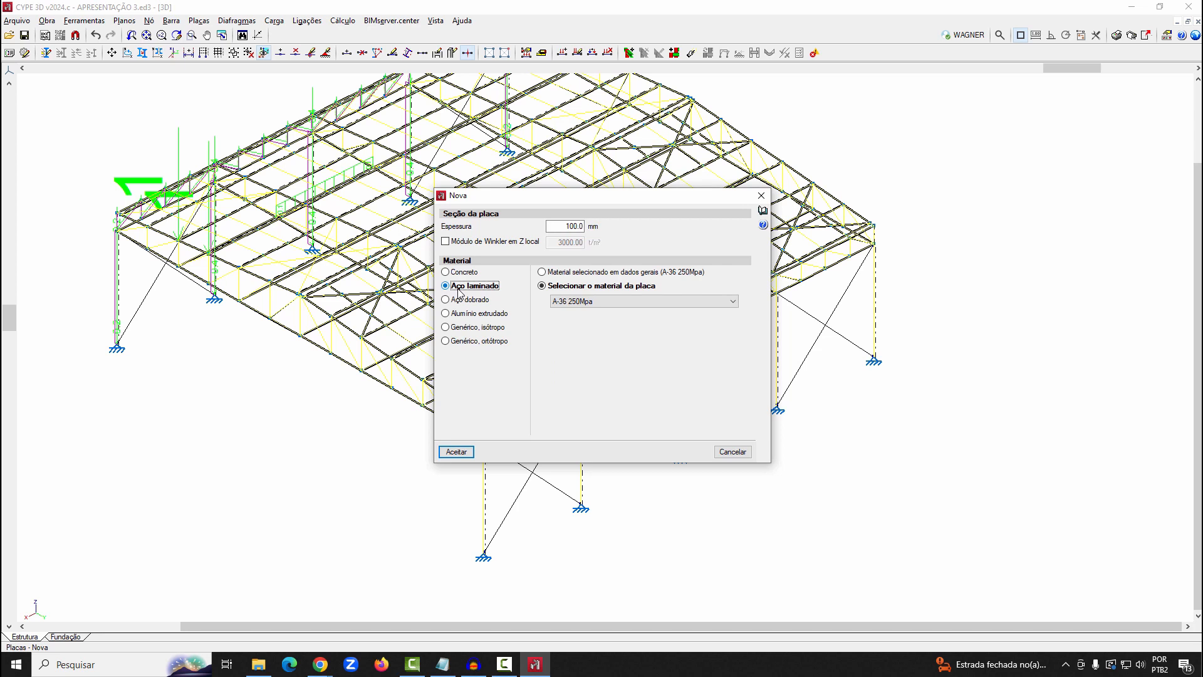
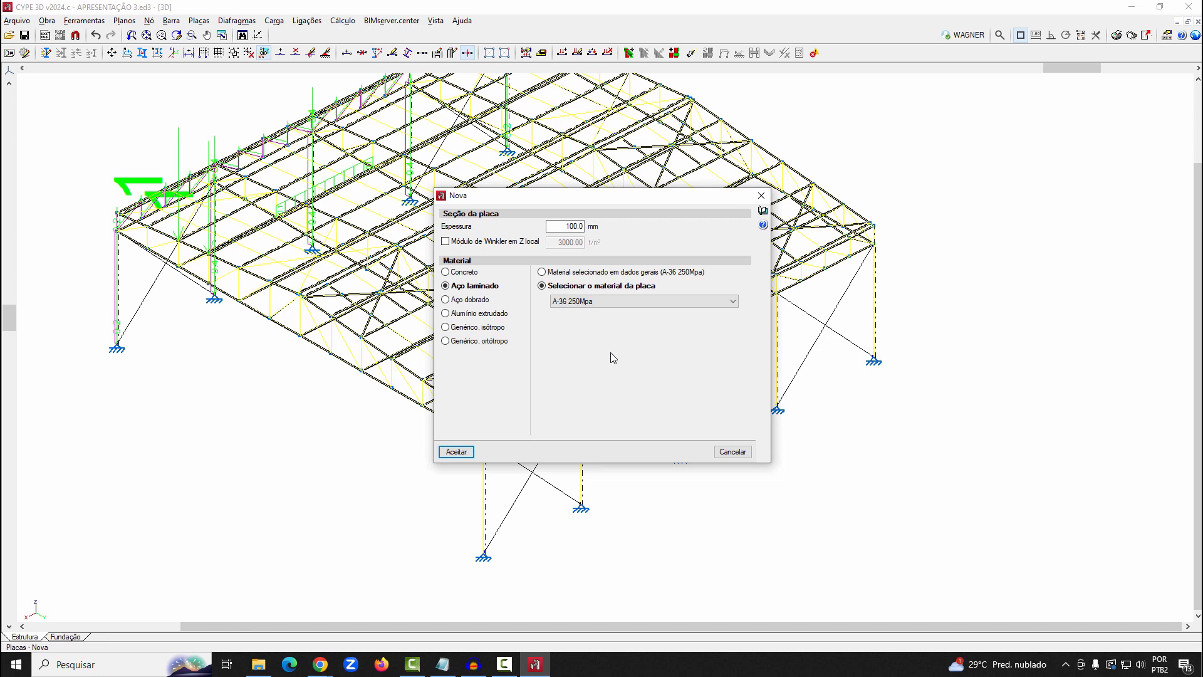
# Accept the rolled steel A-36 250Mpa plate settings and draw a plate between the column bases at -5.000, 20.000, 0.000 and -15.000, 20.000, 0.000 m, reaching the truss
pyautogui.doubleClick(567, 226)
pyautogui.click(456, 451)
pyautogui.scroll(3, 601, 495)
pyautogui.scroll(1, 615, 522)
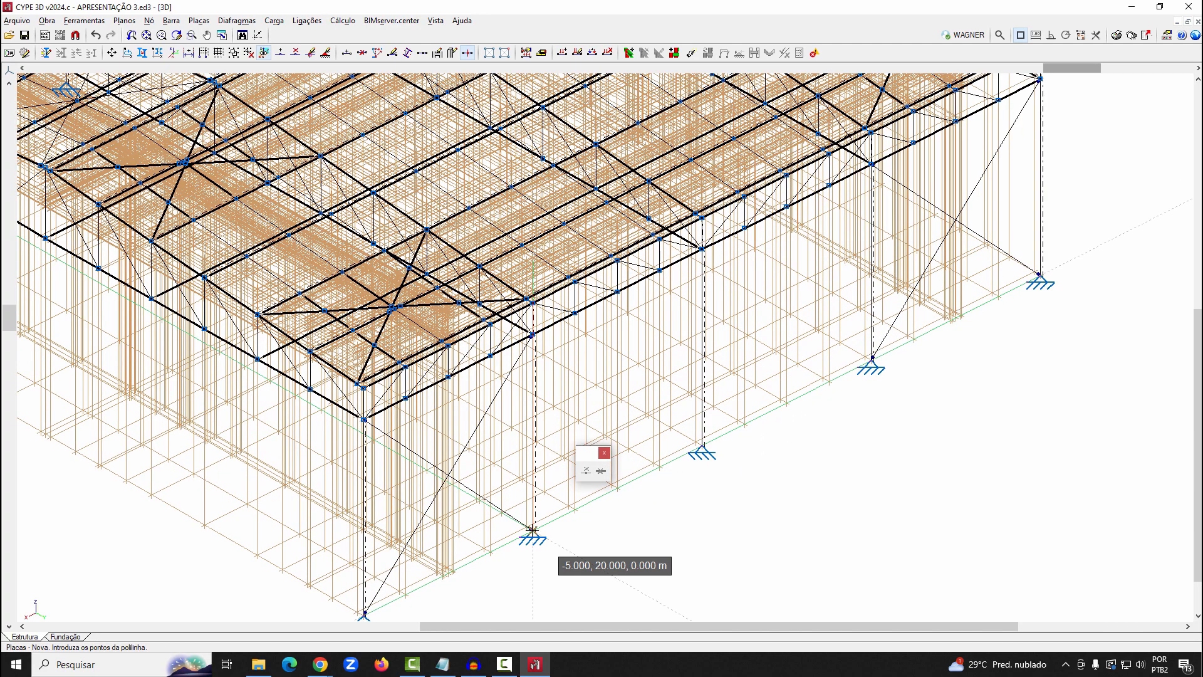
pyautogui.click(531, 529)
pyautogui.click(532, 335)
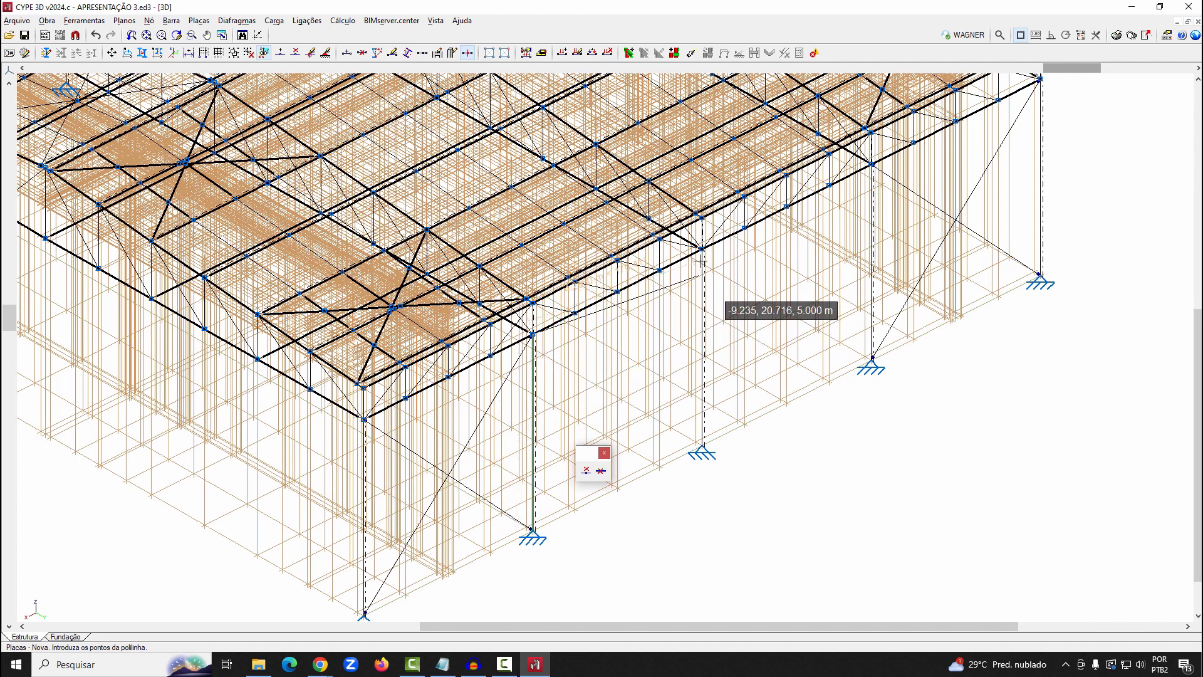
pyautogui.click(872, 165)
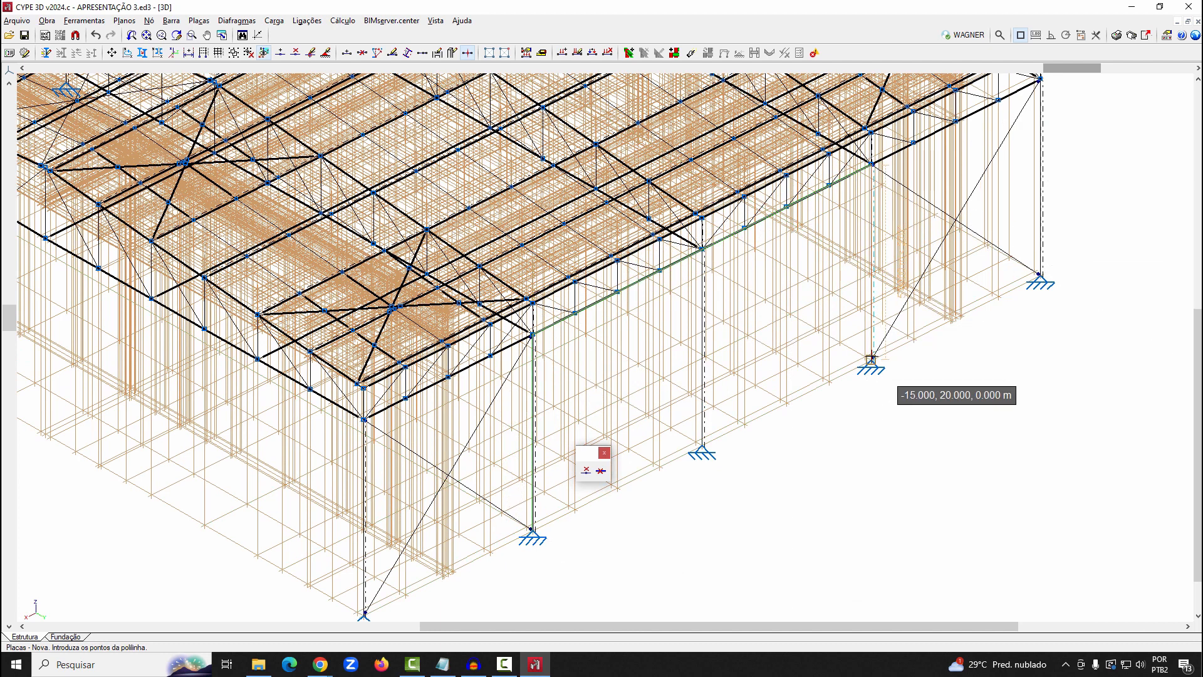
pyautogui.click(871, 361)
pyautogui.rightClick(871, 361)
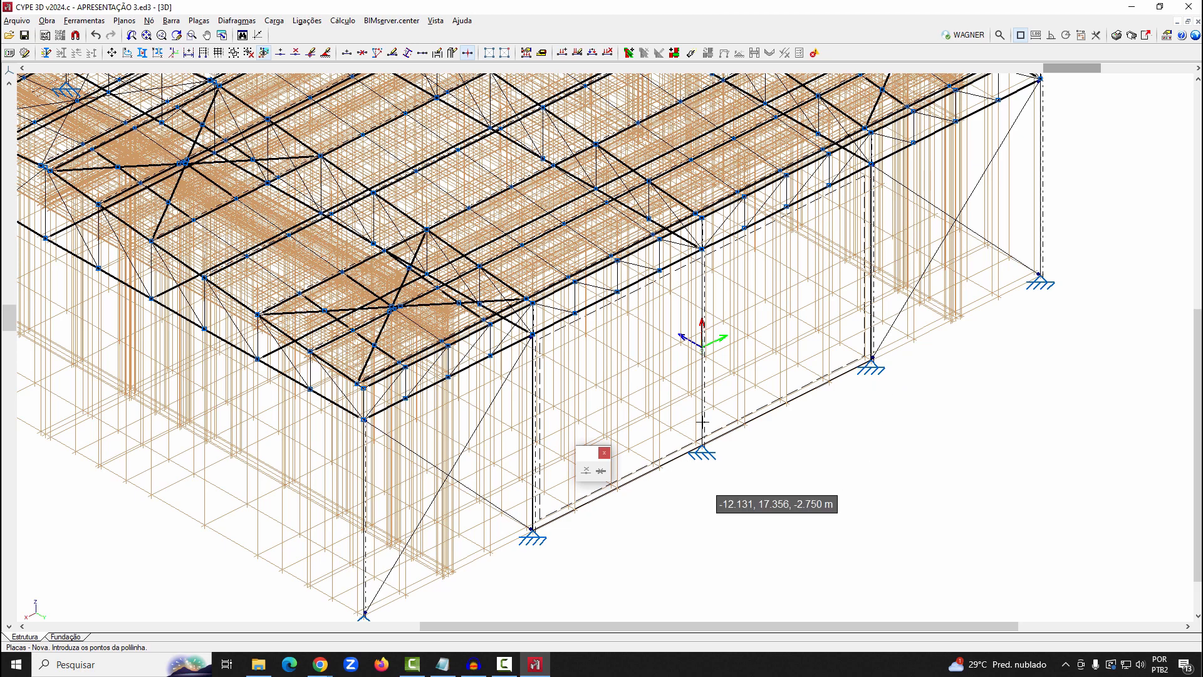
# Delete the plate just drawn on the side wall
pyautogui.scroll(-3, 702, 423)
pyautogui.click(84, 20)
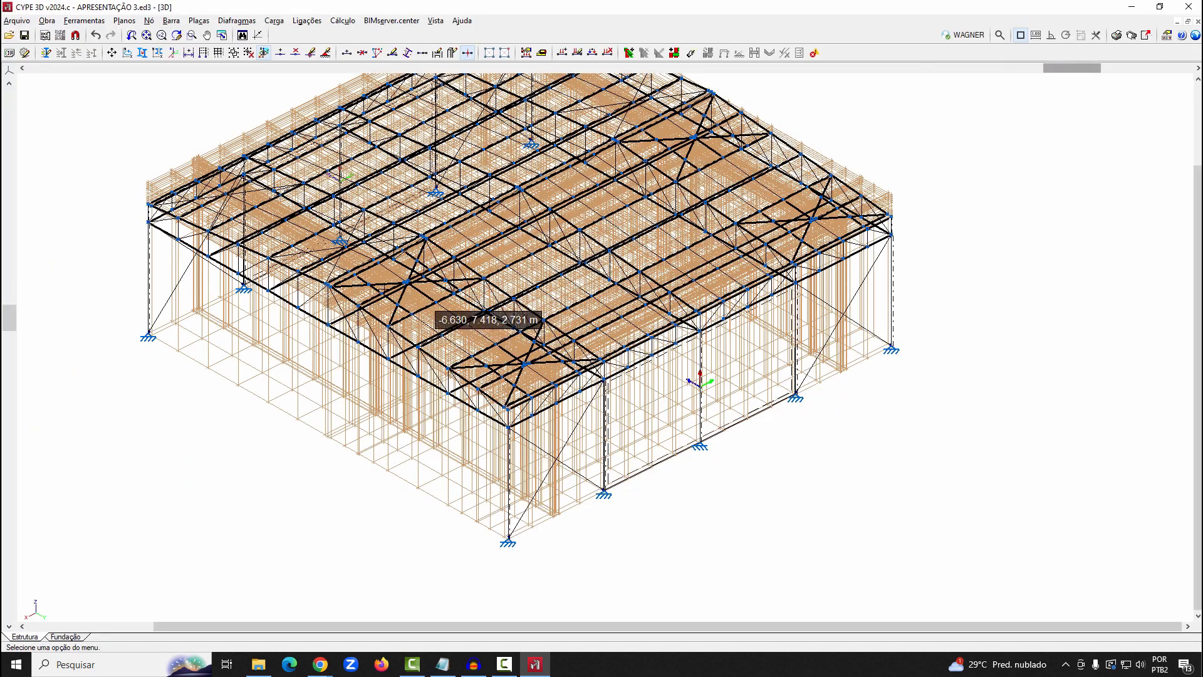
pyautogui.scroll(-3, 706, 437)
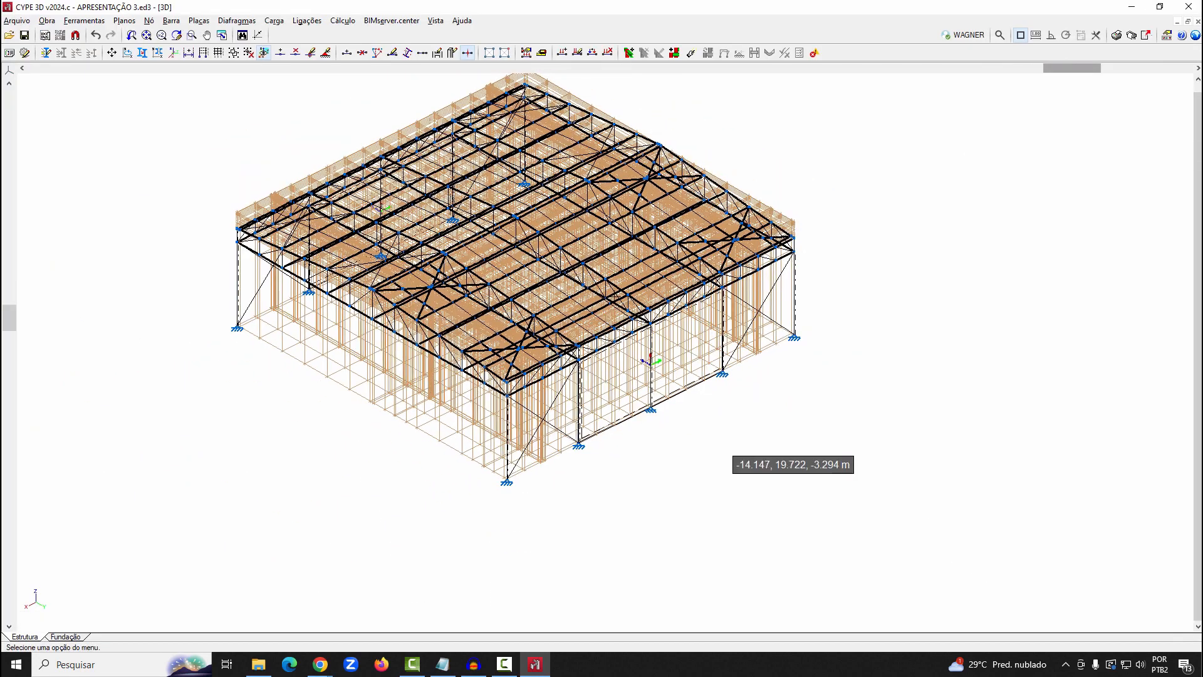
pyautogui.click(199, 20)
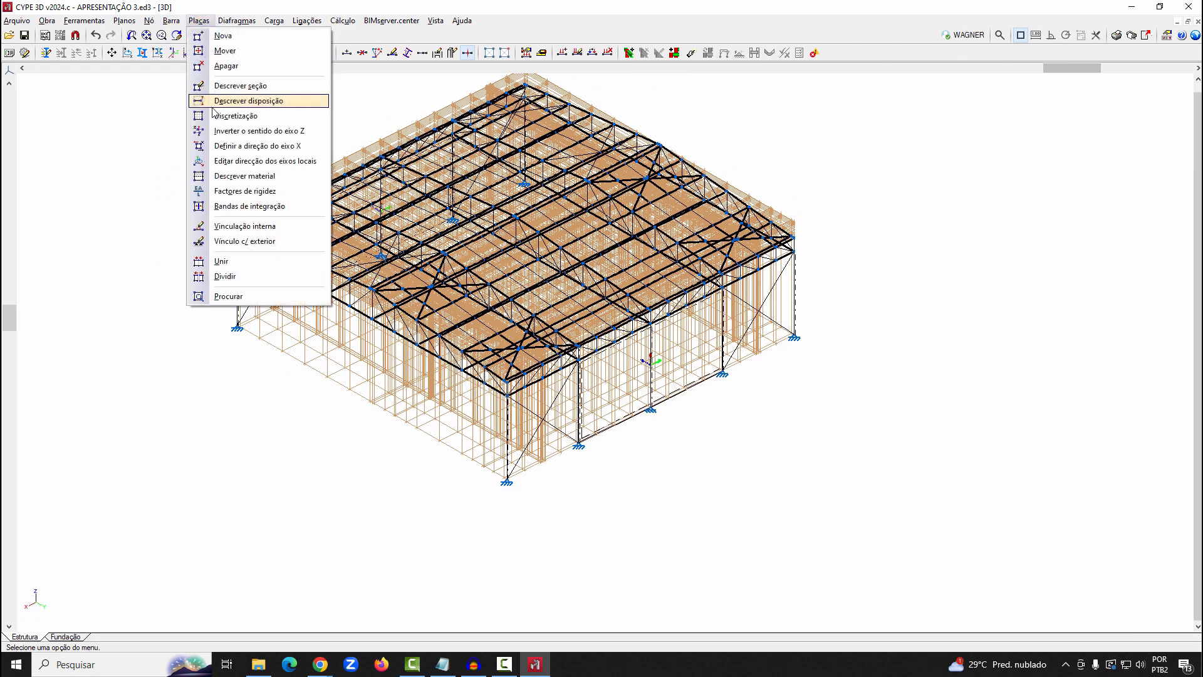
pyautogui.click(226, 66)
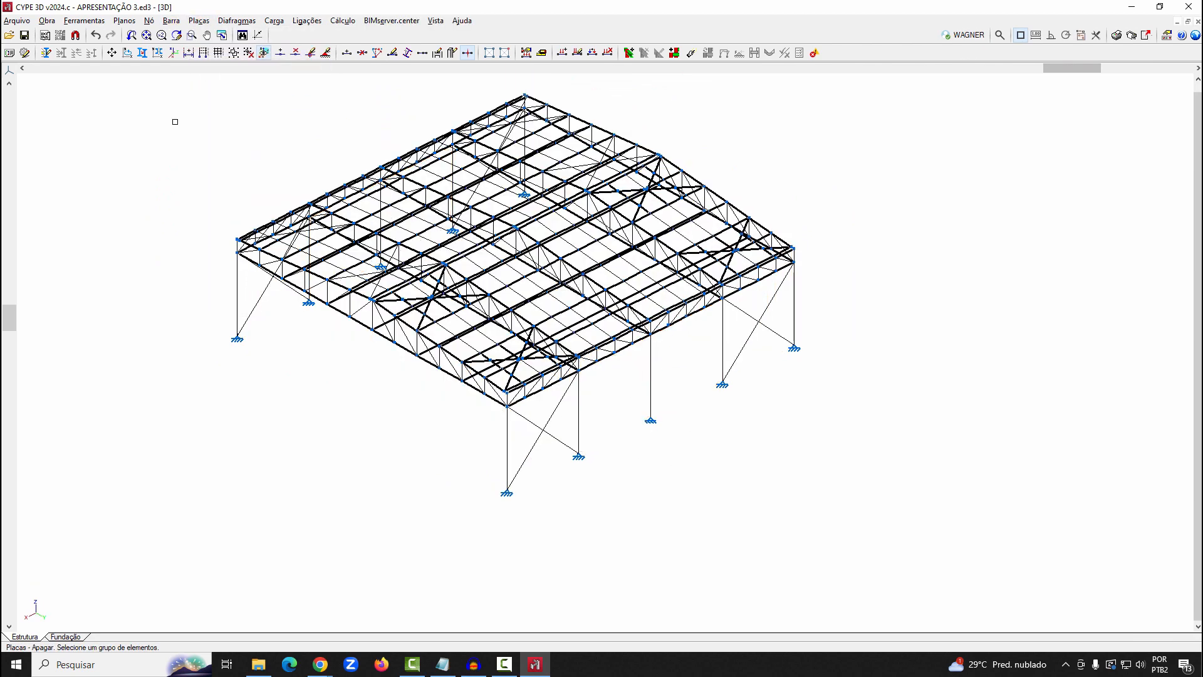
# Ungroup the grouped planes of the building's two longitudinal side walls
pyautogui.click(248, 53)
pyautogui.click(569, 321)
pyautogui.click(574, 356)
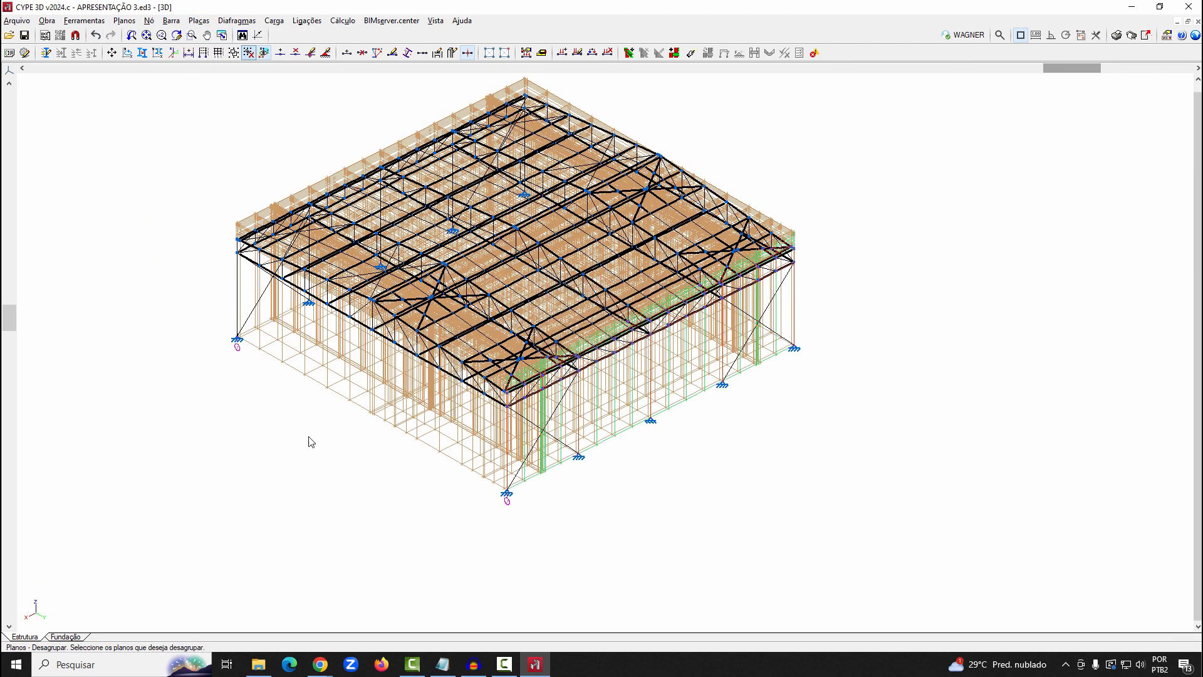
pyautogui.click(249, 333)
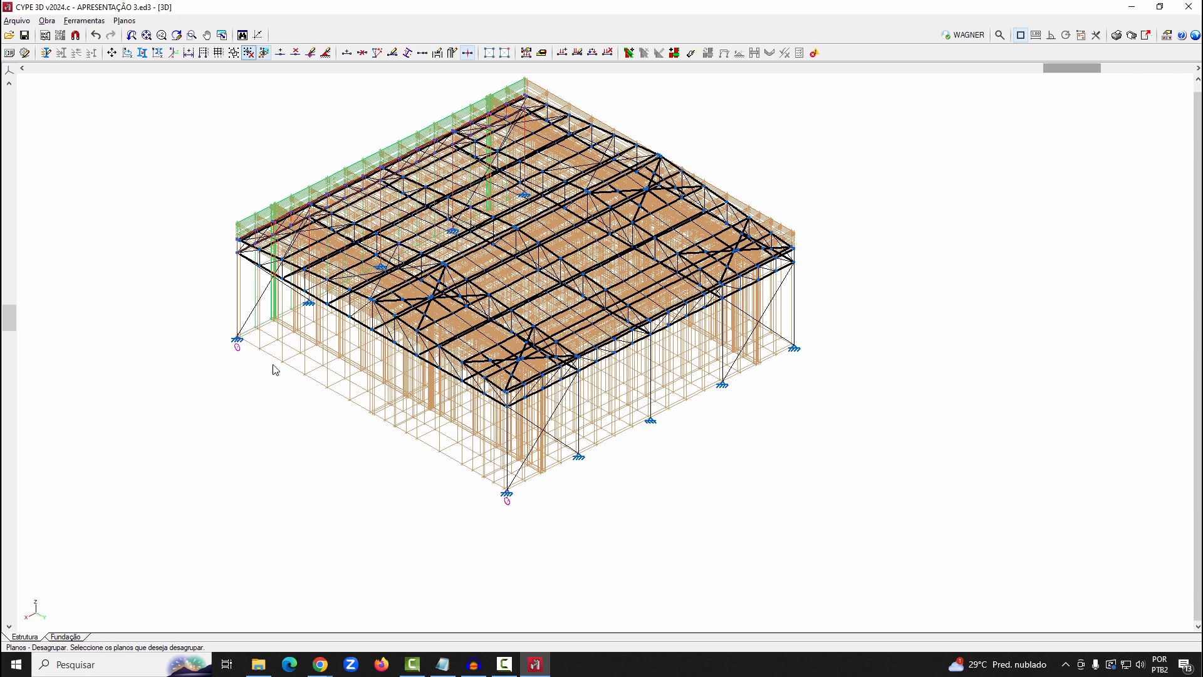
pyautogui.click(519, 483)
pyautogui.click(542, 358)
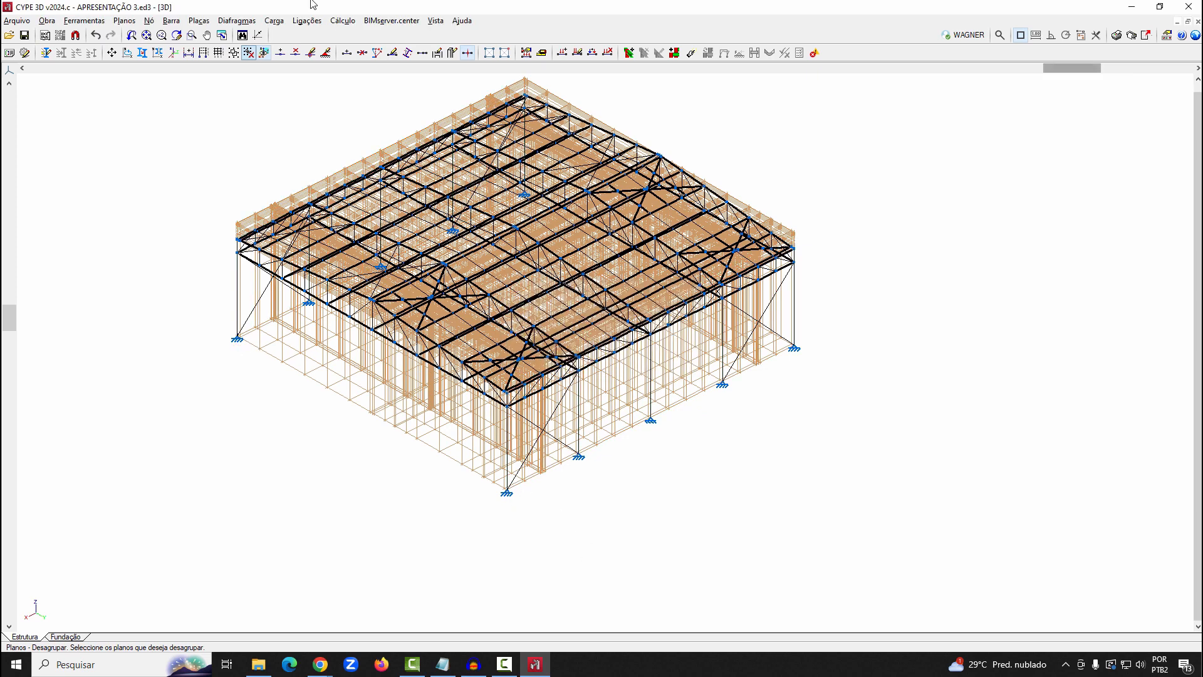
# Draw a rectangular plate centred on the side wall's middle column, from ground level at -7.500, 20.000, 0.000 m up to the truss bottom chord
pyautogui.click(198, 21)
pyautogui.click(220, 35)
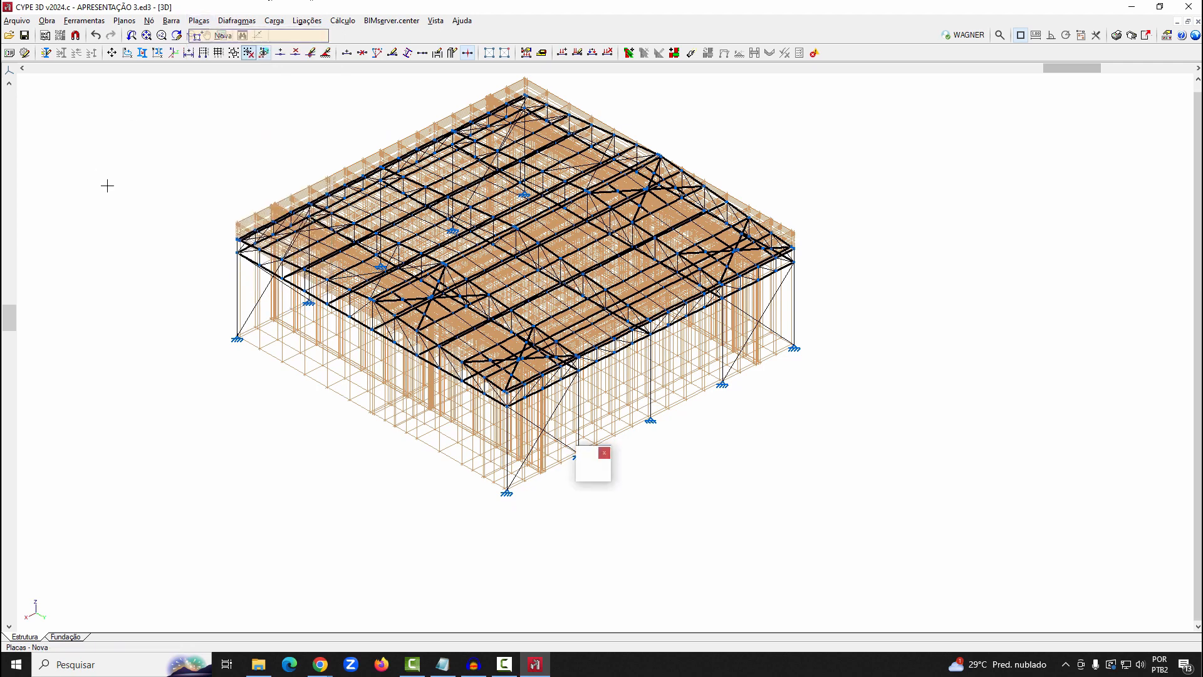
pyautogui.scroll(2, 617, 430)
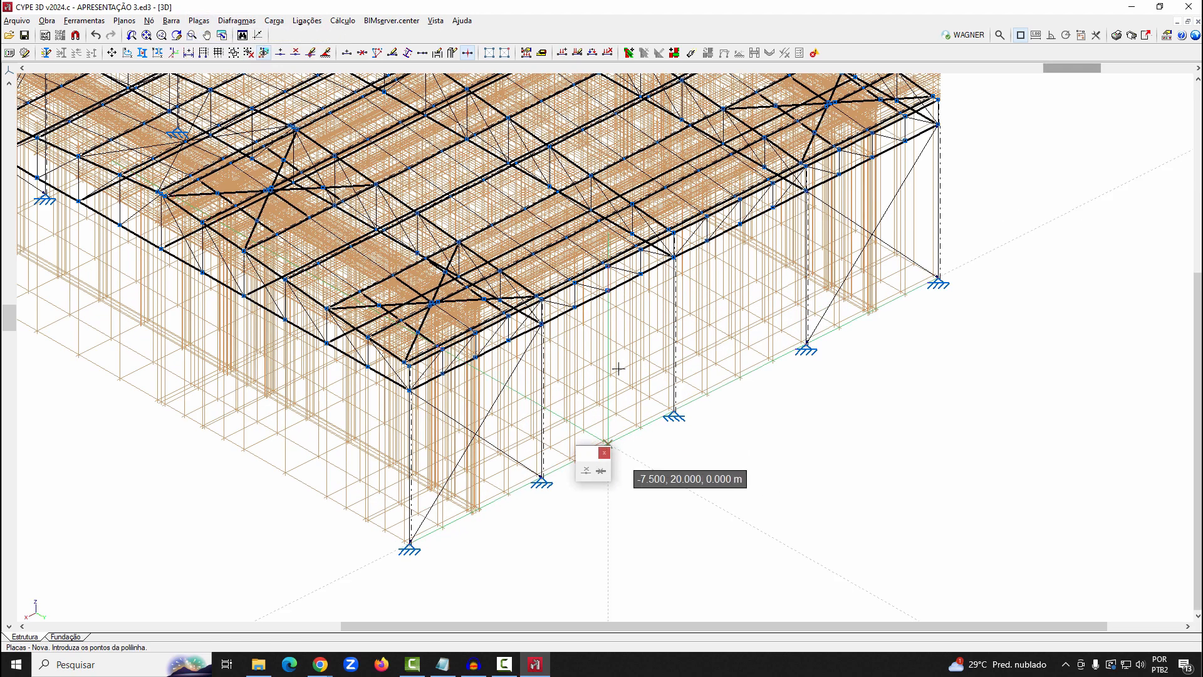
pyautogui.click(610, 292)
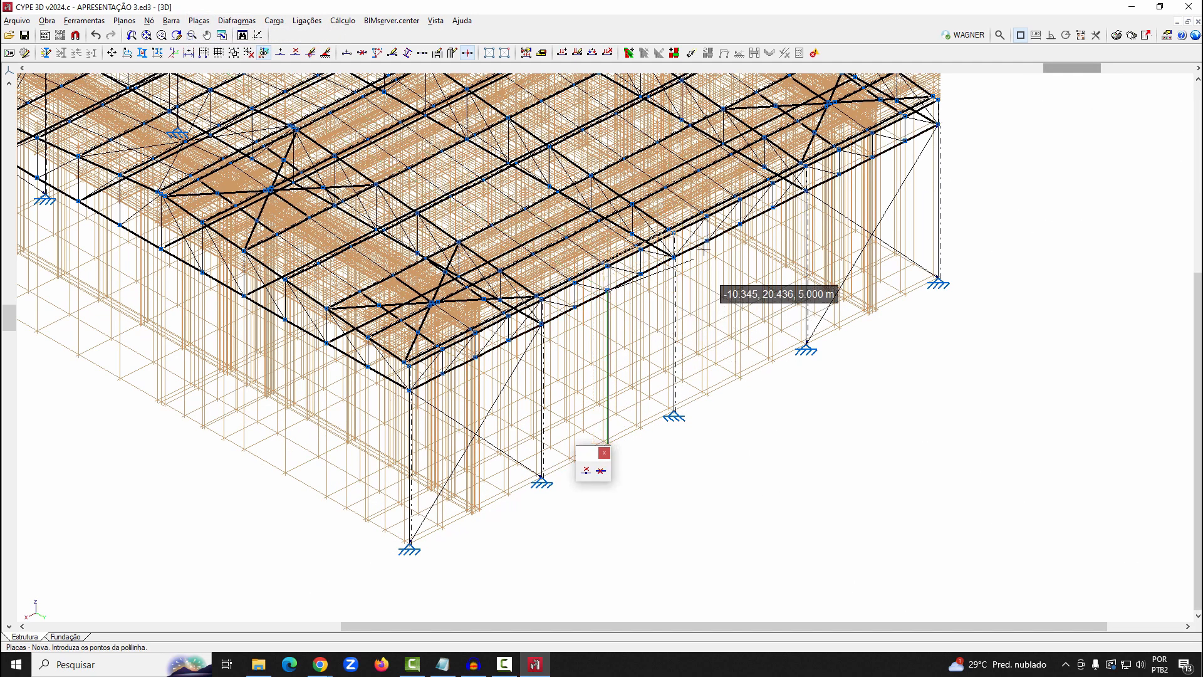
pyautogui.click(741, 231)
pyautogui.click(741, 376)
pyautogui.scroll(1, 723, 427)
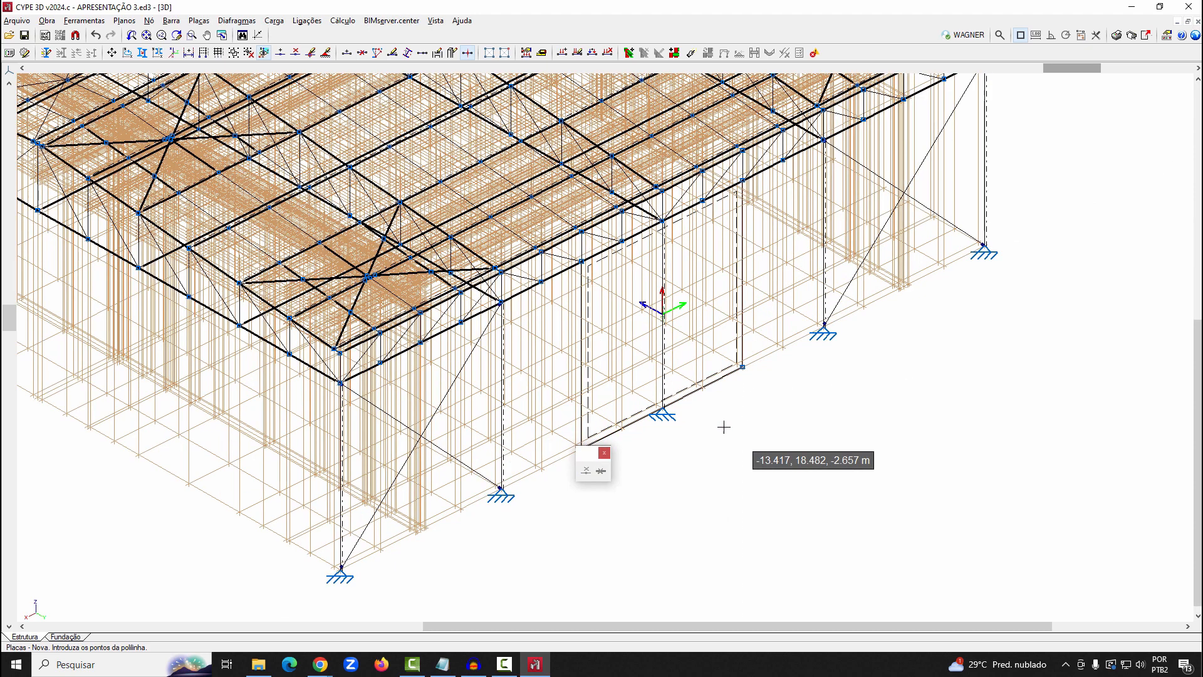
# Assign external supports to the plate's two bottom corner nodes
pyautogui.scroll(-4, 600, 315)
pyautogui.click(325, 53)
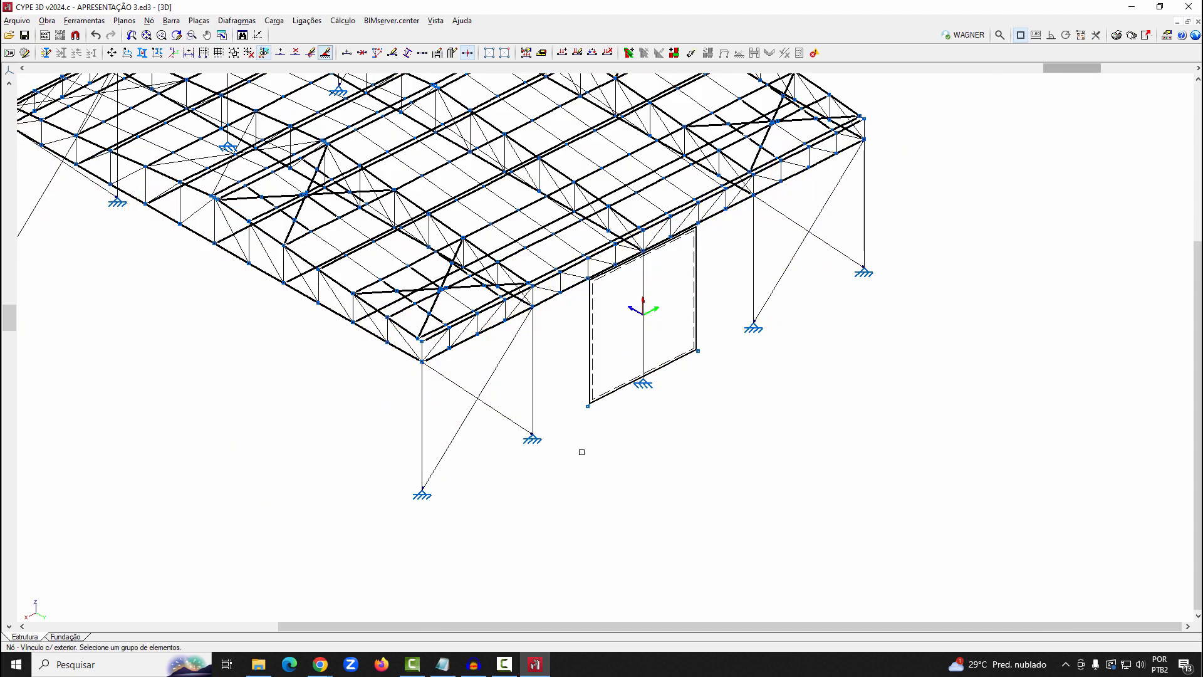
pyautogui.click(590, 408)
pyautogui.click(698, 352)
pyautogui.rightClick(853, 486)
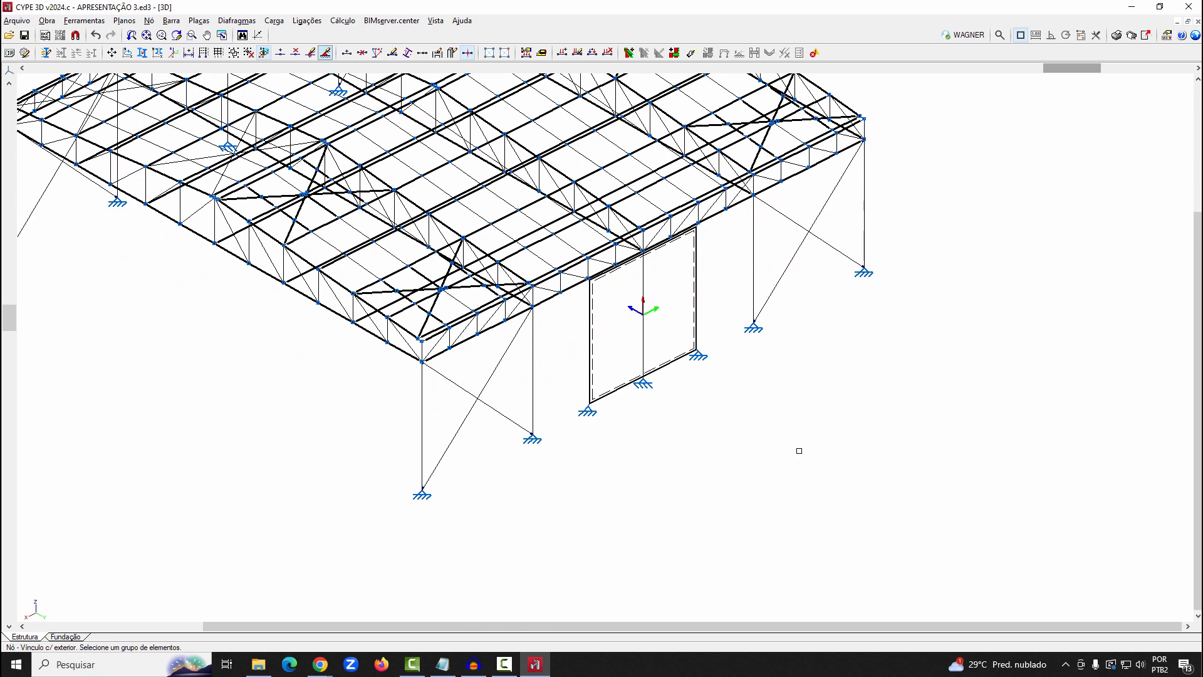
# Start introducing a load on the new plate and go through the uniform, variable local x and y, temperature and remaining load types
pyautogui.scroll(-3, 795, 449)
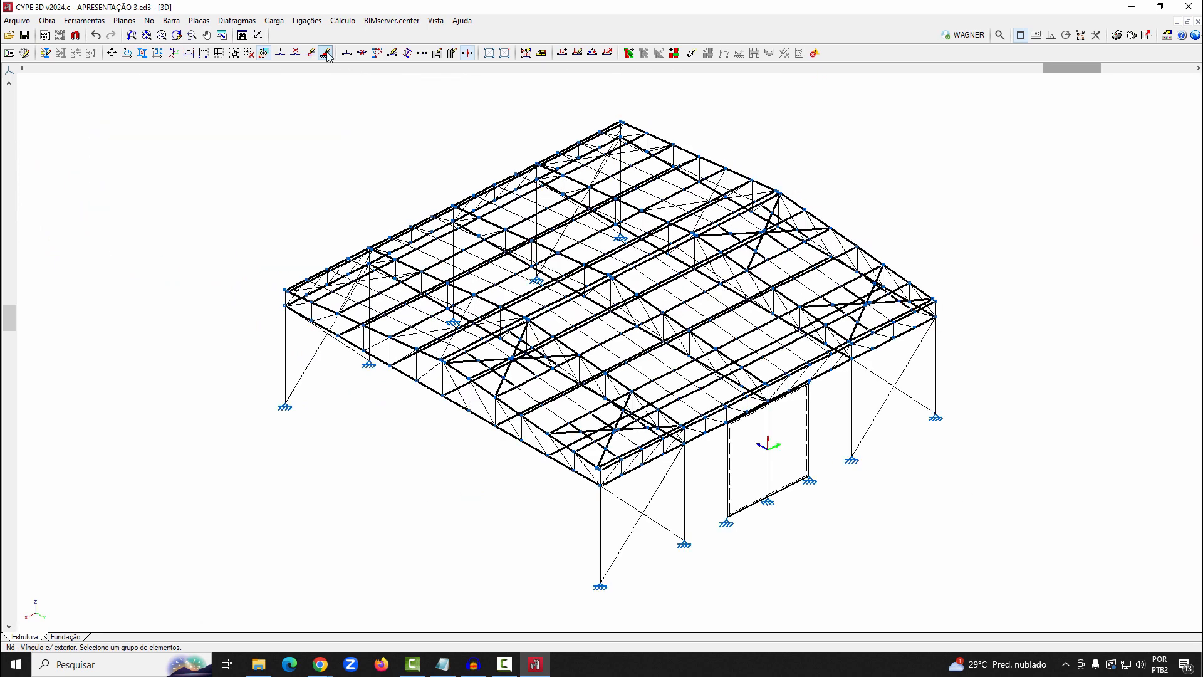
pyautogui.moveTo(1054, 69); pyautogui.dragTo(735, 94)
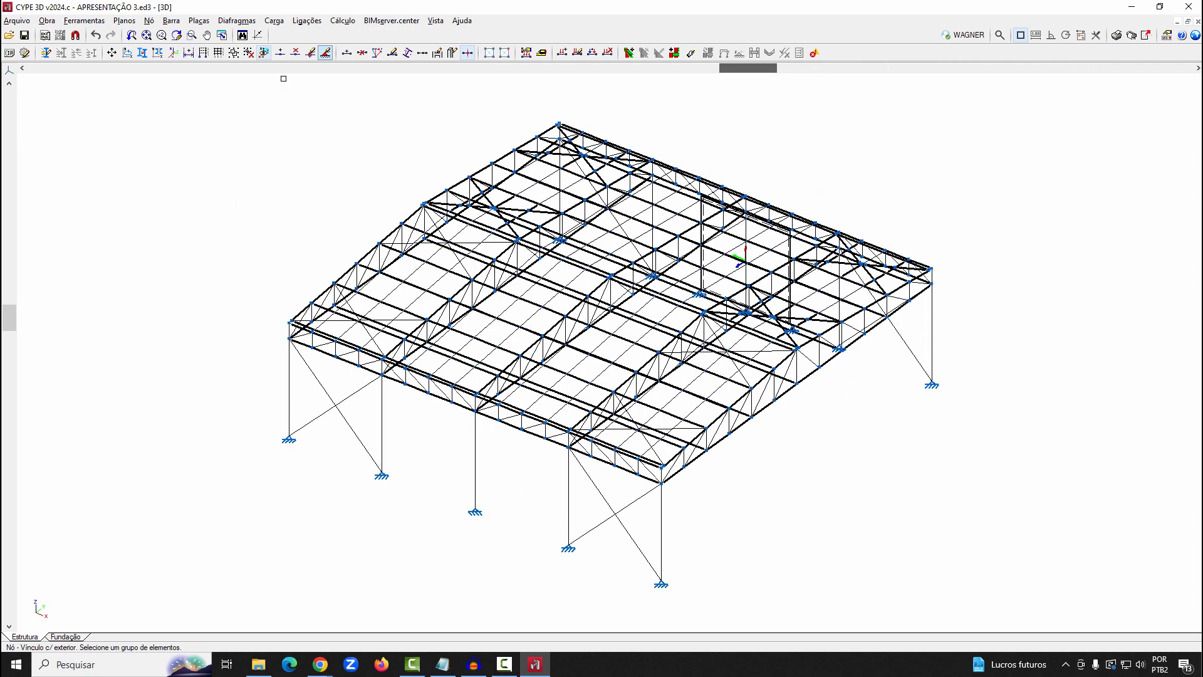
pyautogui.click(274, 21)
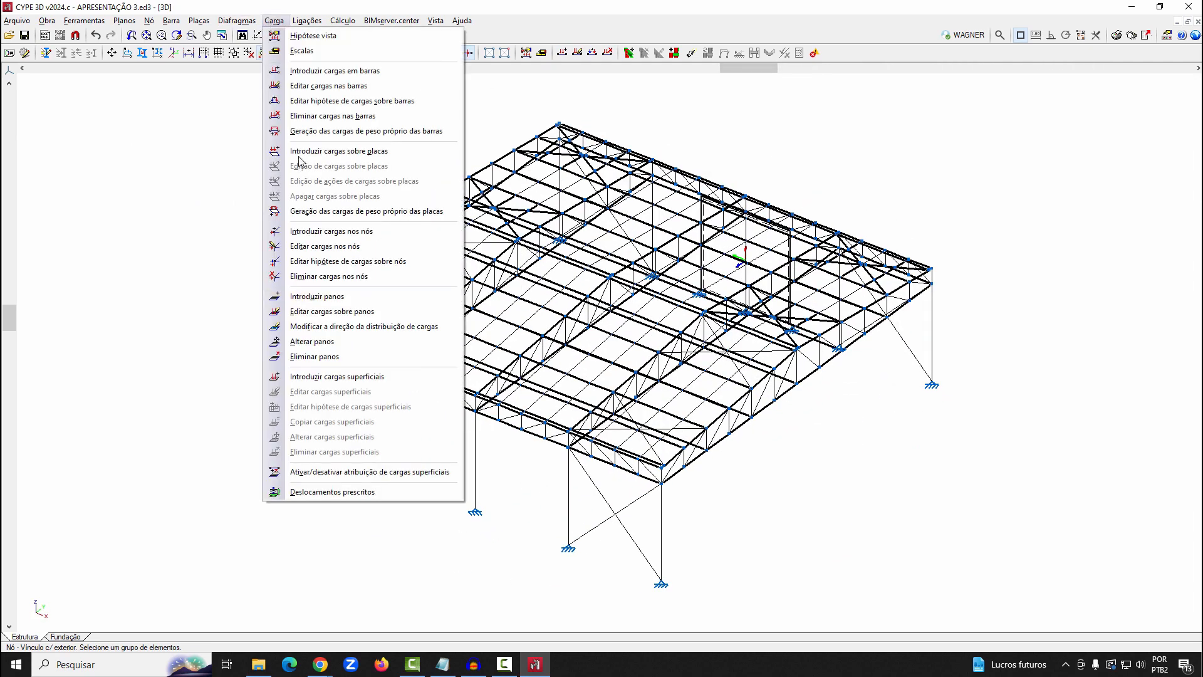
pyautogui.click(339, 151)
pyautogui.click(755, 265)
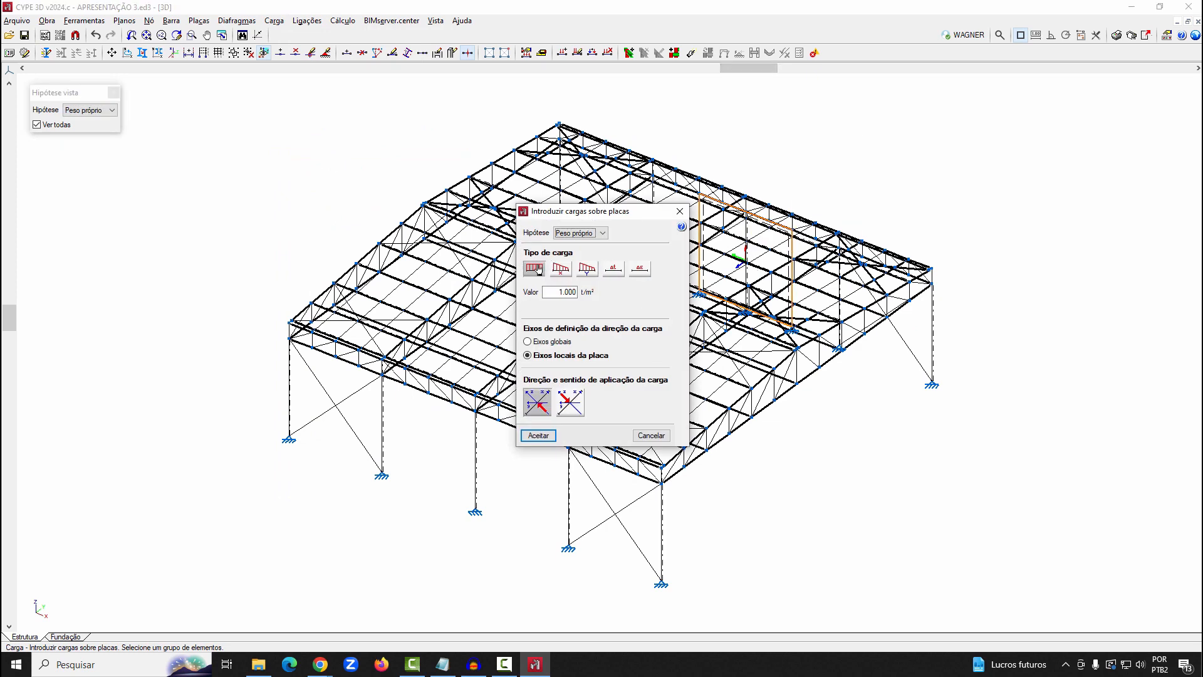
pyautogui.click(537, 269)
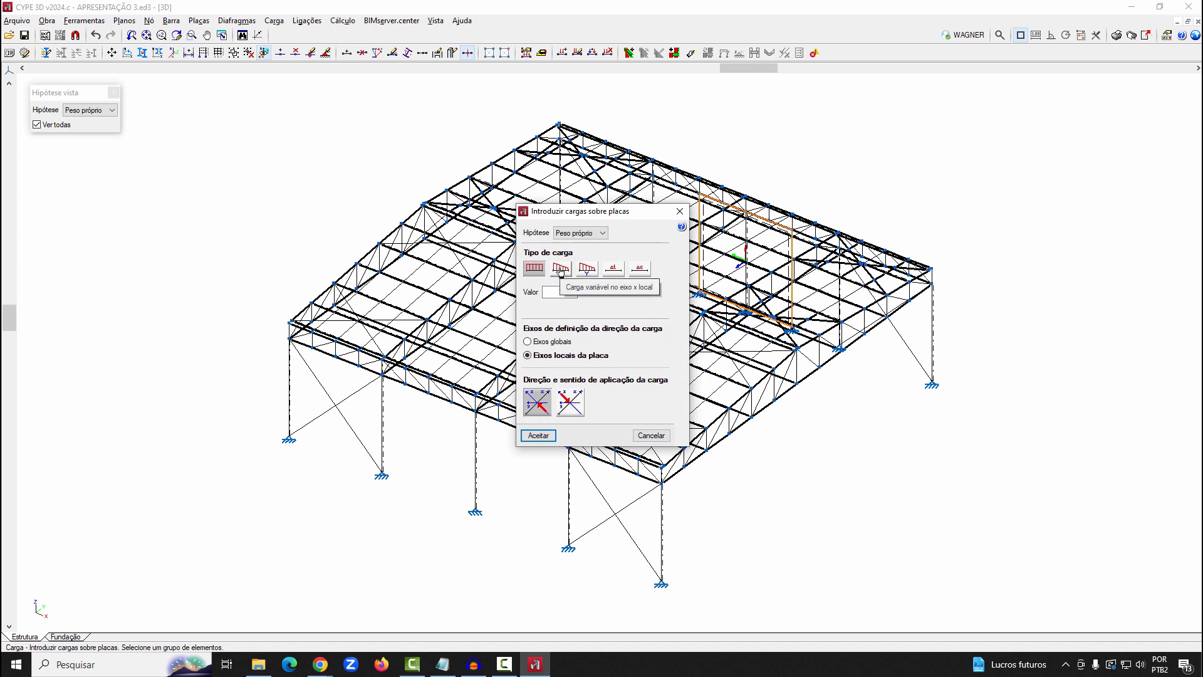
pyautogui.click(561, 269)
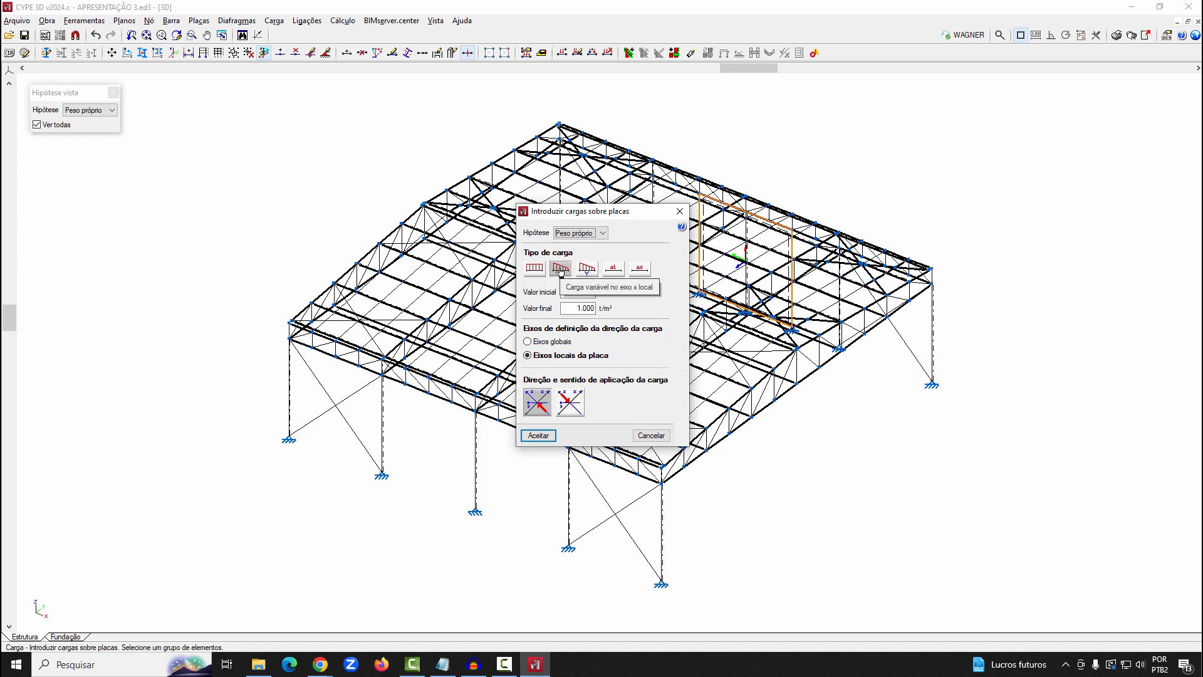
pyautogui.click(584, 270)
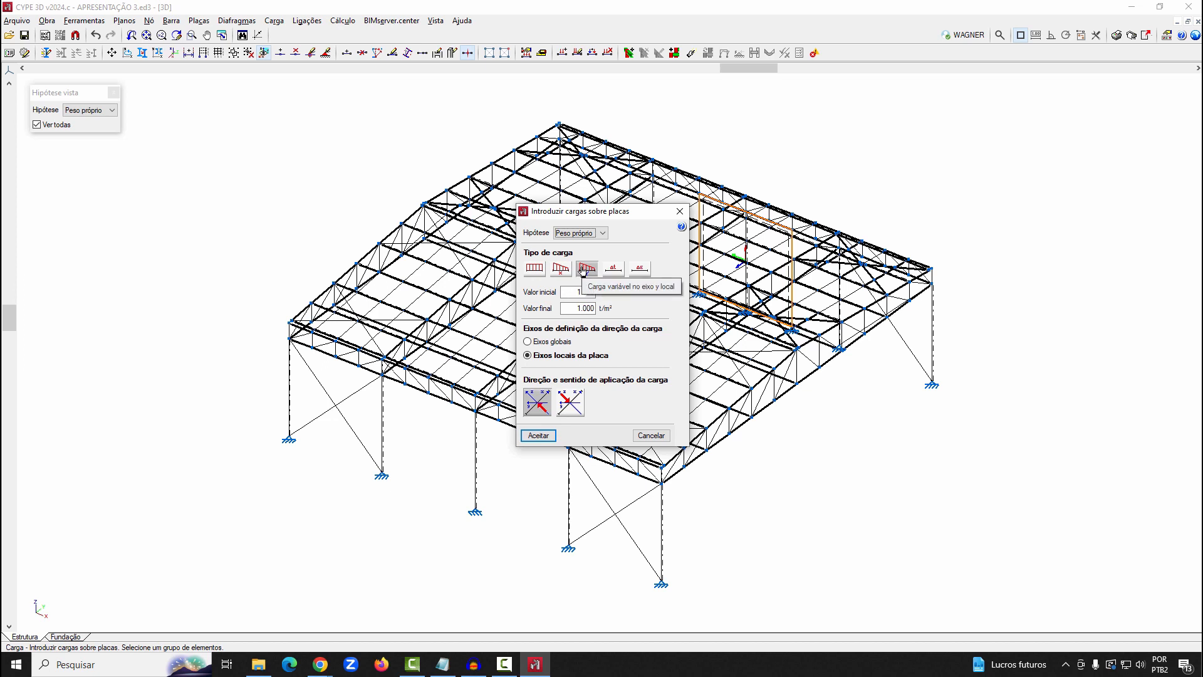
pyautogui.click(614, 270)
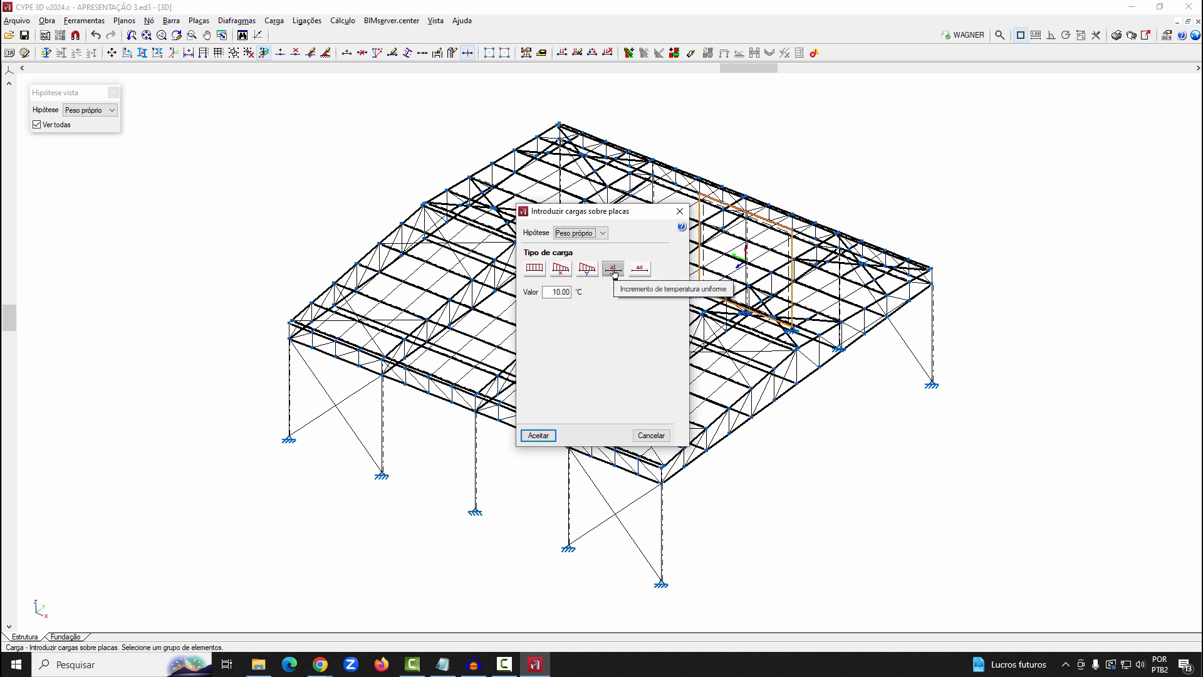
pyautogui.click(641, 270)
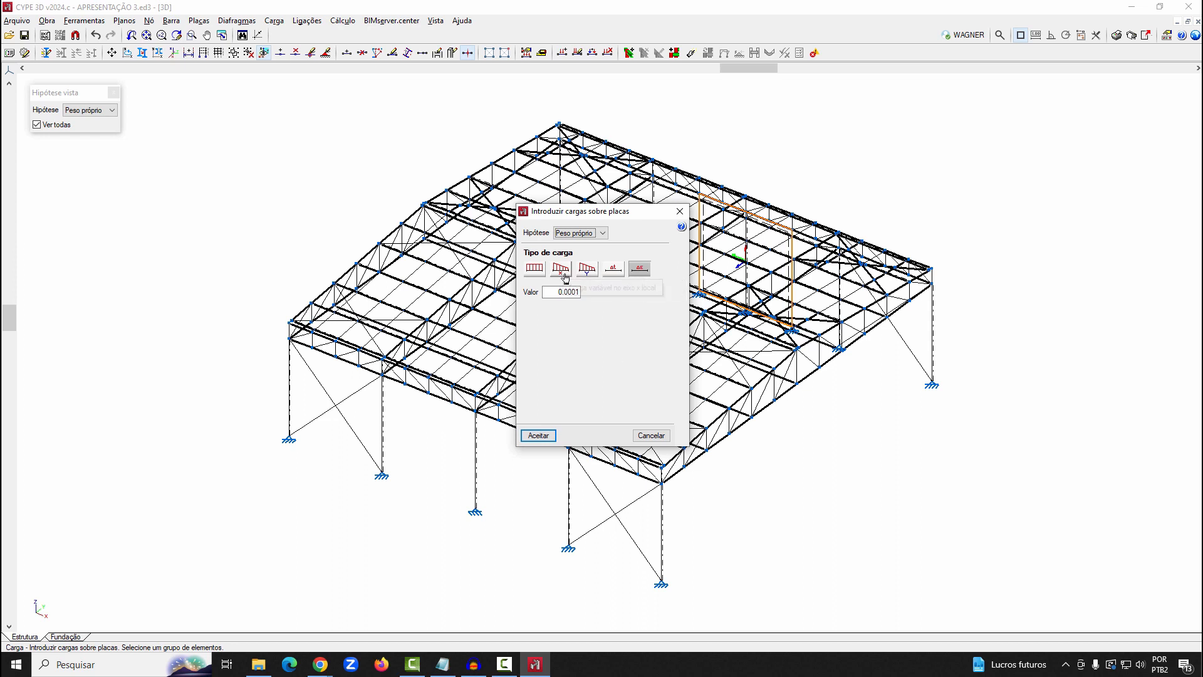
# Apply a uniform load of 0.050 t/m² in the plate's local axes under the Peso próprio load case
pyautogui.click(534, 268)
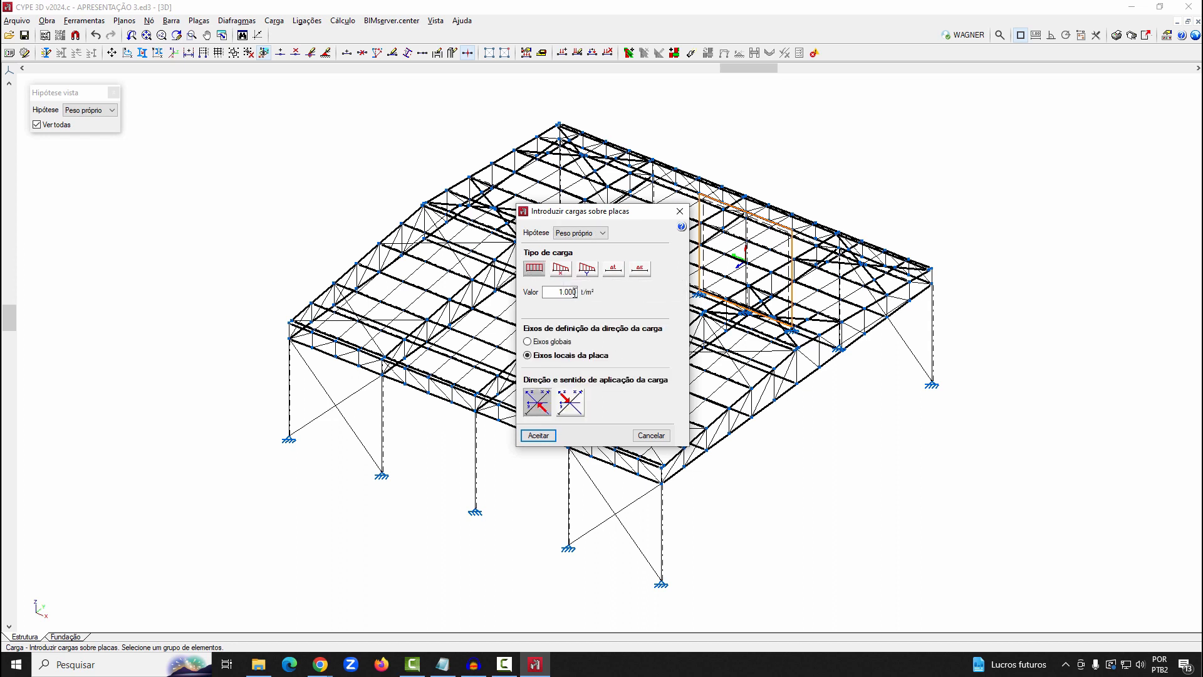
pyautogui.write('0.050')
pyautogui.click(540, 435)
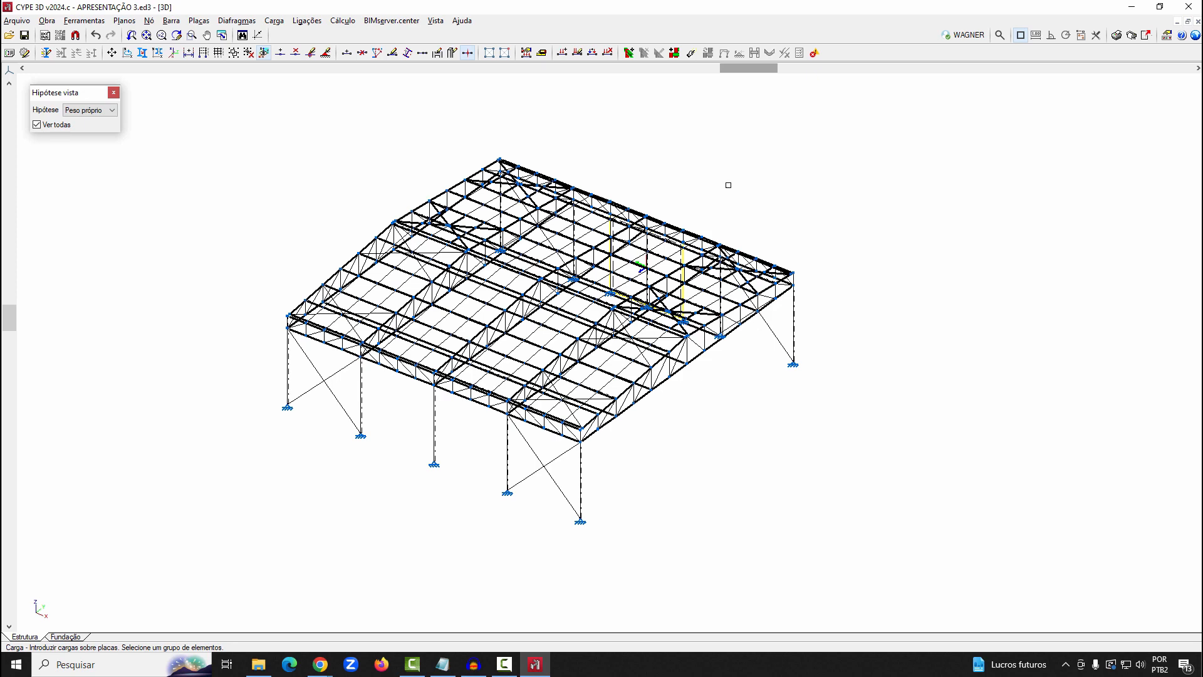
# Review the quick and optimal profile sizing options, and calculate the structure with Não dimensionar perfis and bar verification enabled
pyautogui.moveTo(749, 69); pyautogui.dragTo(772, 70)
pyautogui.middleClick(644, 156)
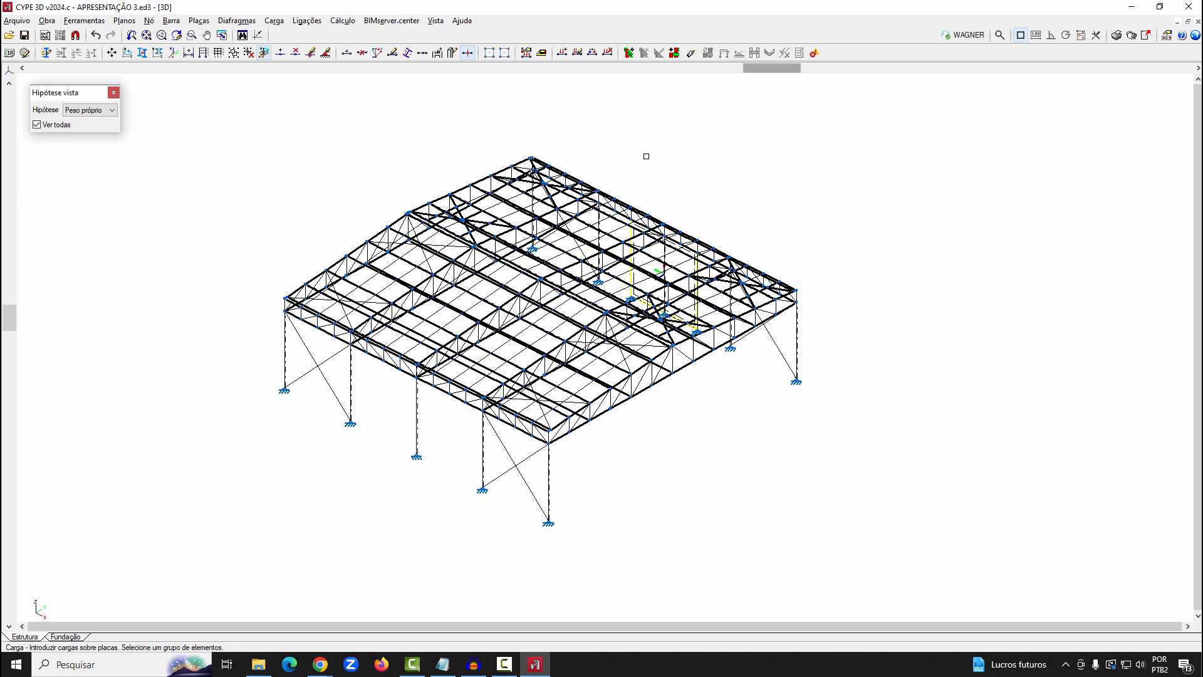
pyautogui.middleClick(644, 156)
pyautogui.click(343, 20)
pyautogui.click(370, 36)
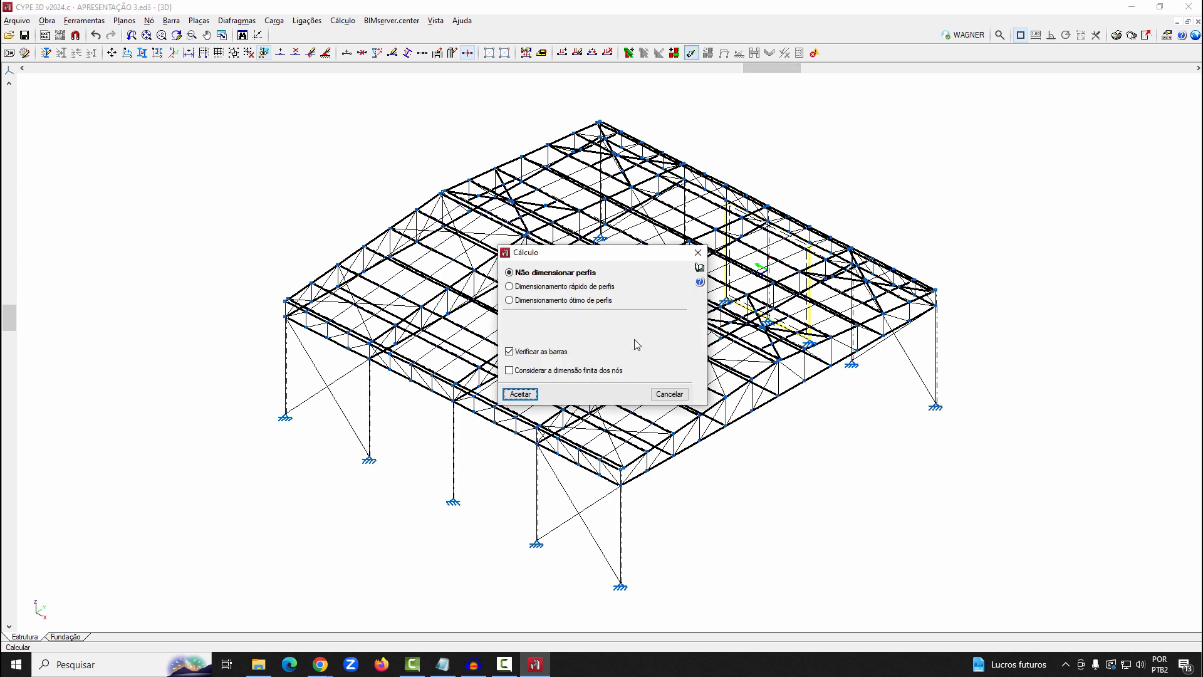
pyautogui.click(567, 287)
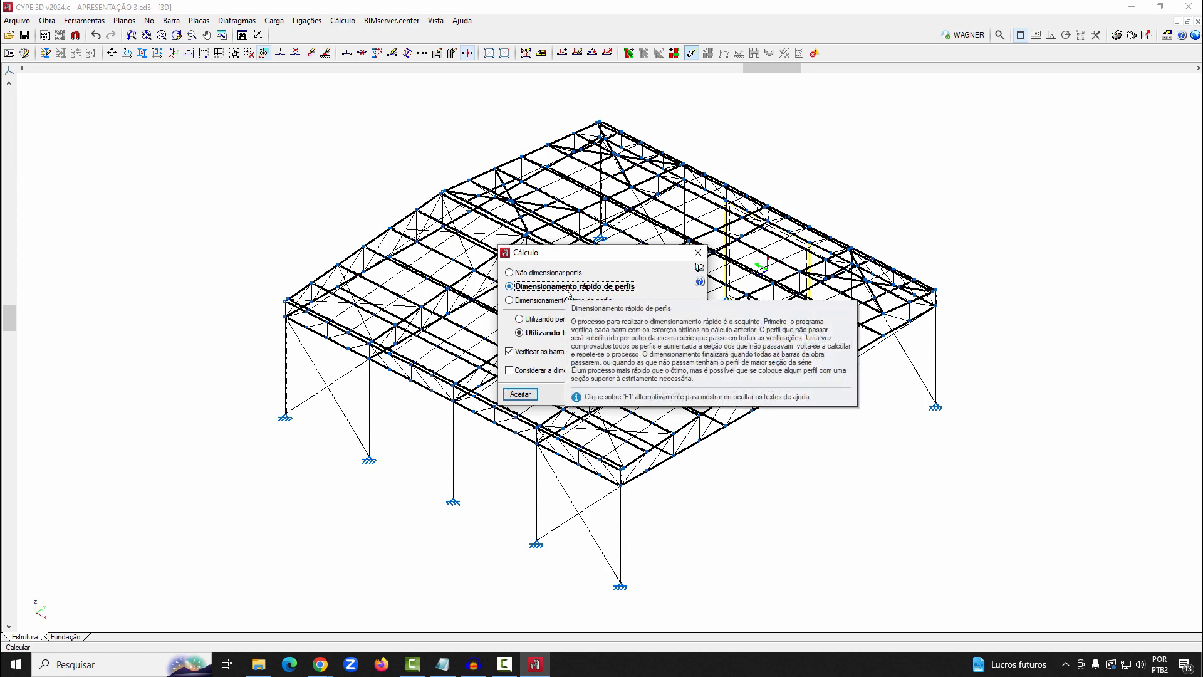
pyautogui.click(563, 301)
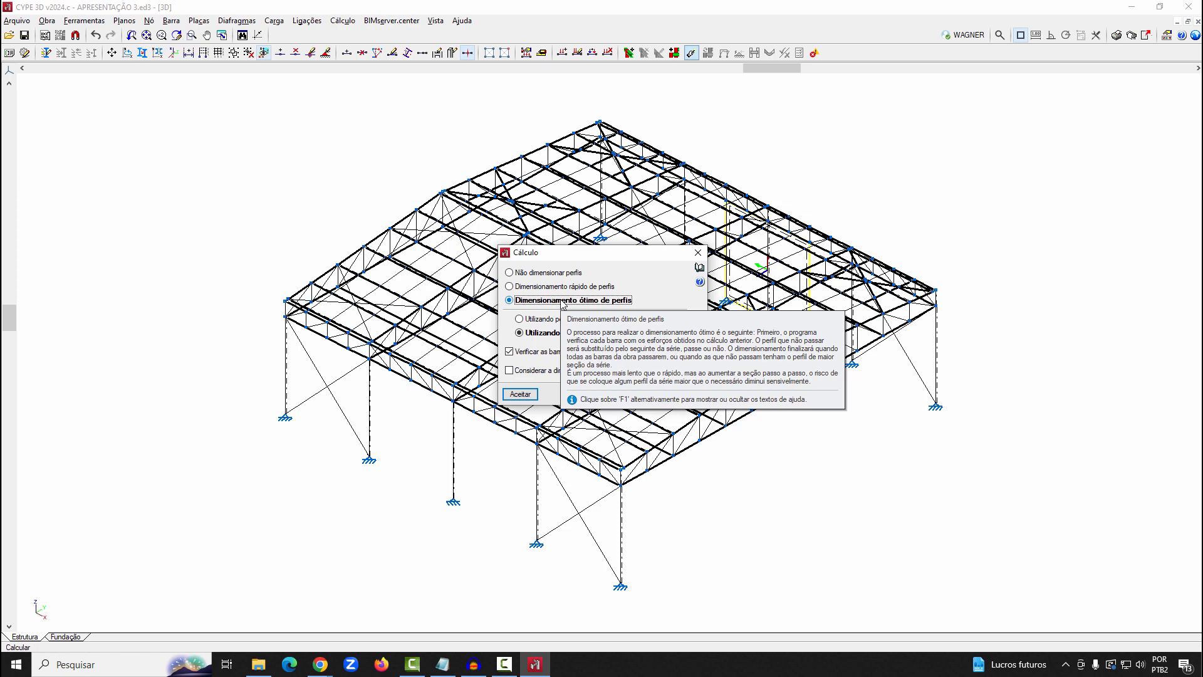
pyautogui.click(555, 273)
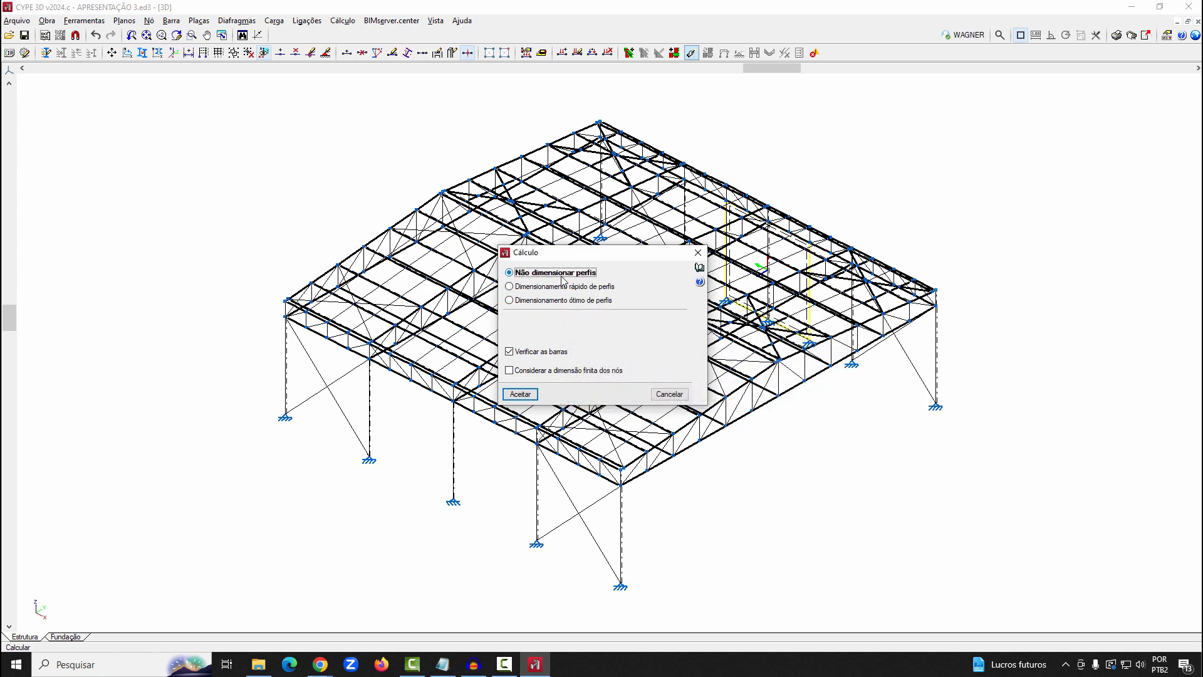
pyautogui.click(520, 394)
pyautogui.click(507, 380)
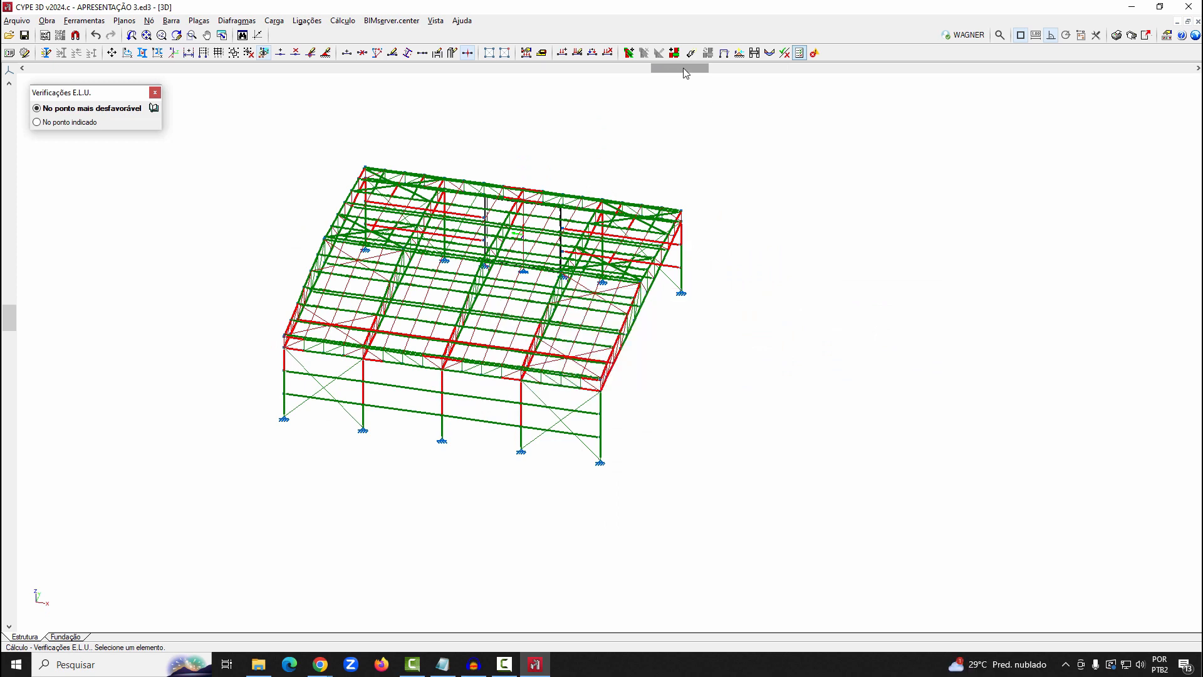
# Examine the E.L.U. verification at the most unfavourable point for a horizontal bar of the side wall
pyautogui.moveTo(685, 73); pyautogui.dragTo(779, 88)
pyautogui.moveTo(404, 425)
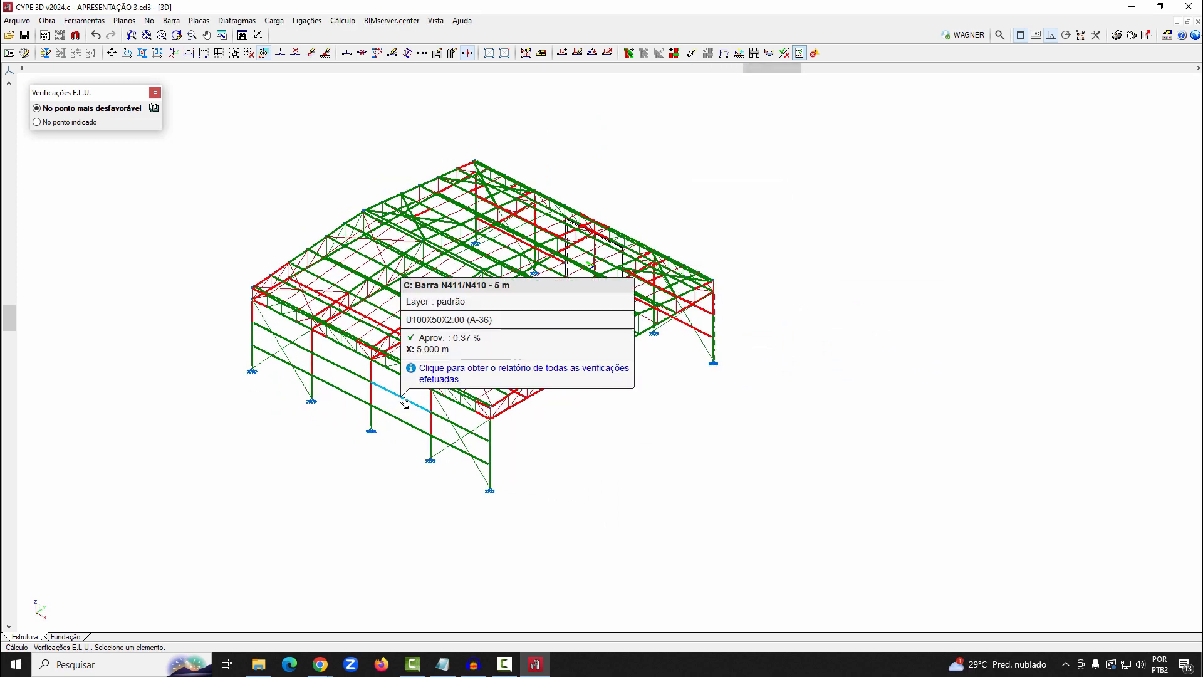
# Review the complete E.L.U. verification report for side-wall bar N411/N410 and its available export formats
pyautogui.click(405, 403)
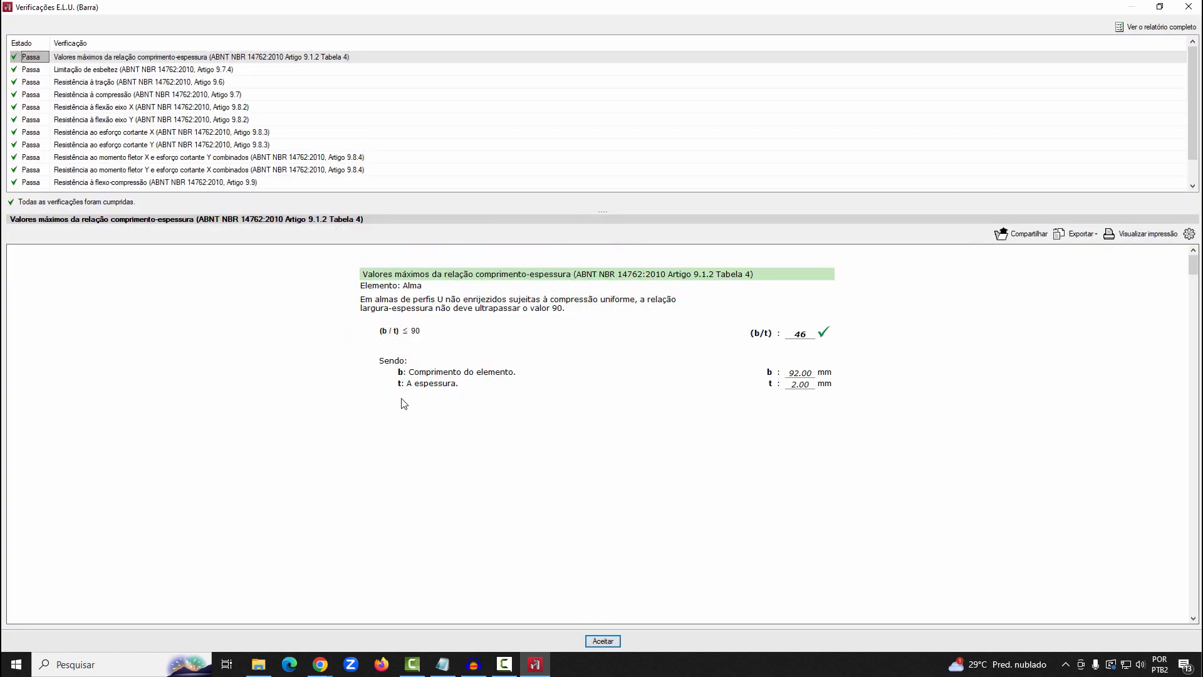
pyautogui.click(1138, 27)
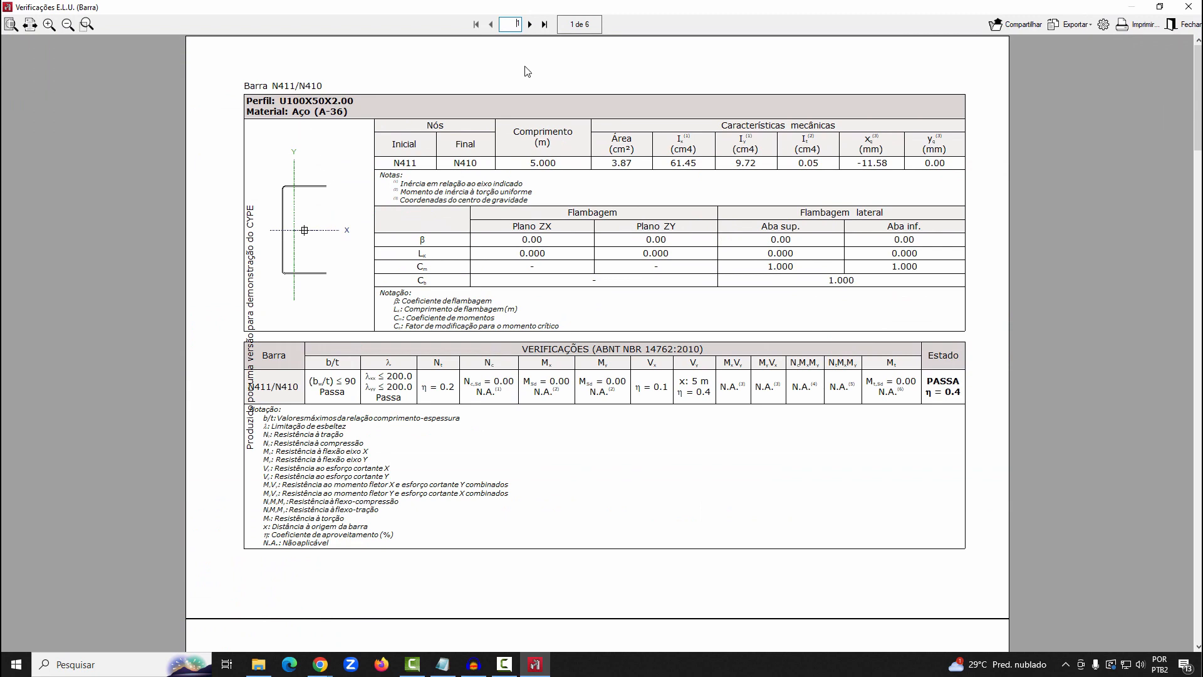
pyautogui.click(528, 25)
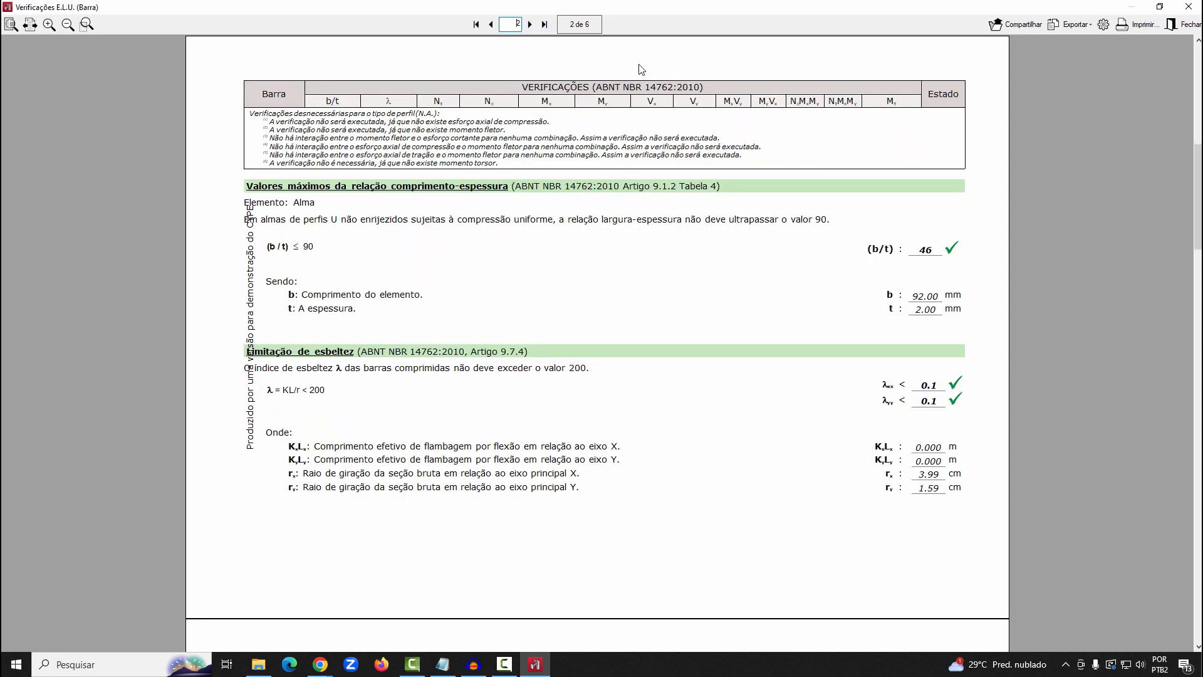
pyautogui.click(492, 25)
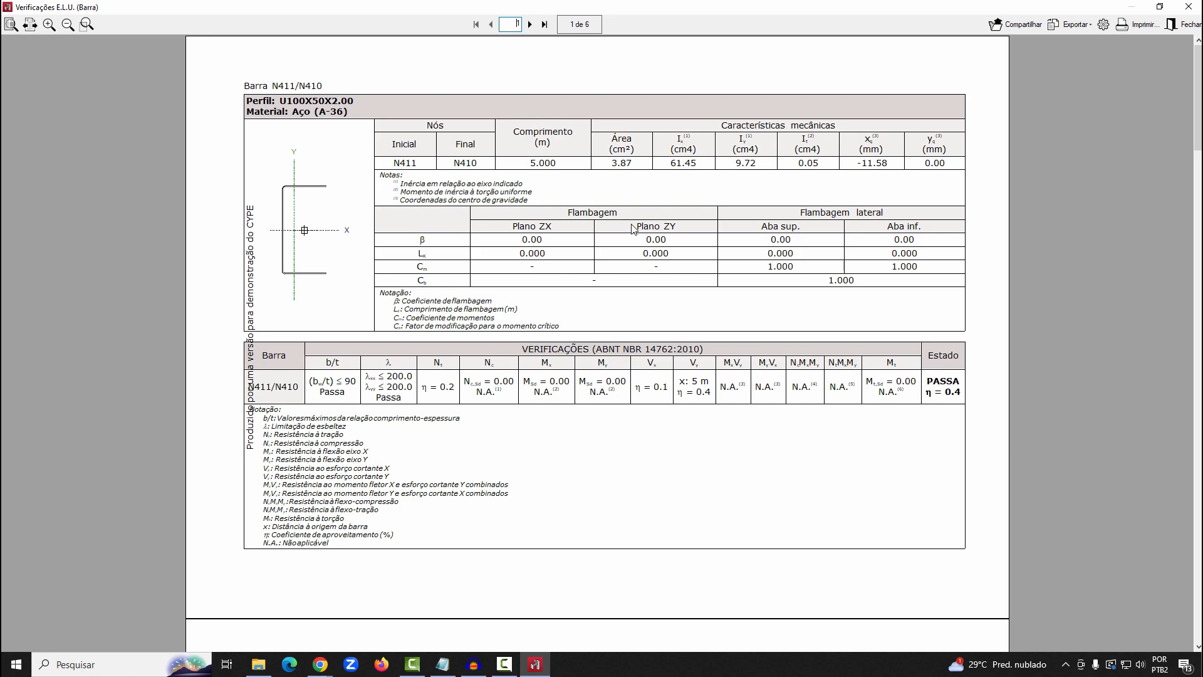
pyautogui.click(529, 30)
pyautogui.click(529, 31)
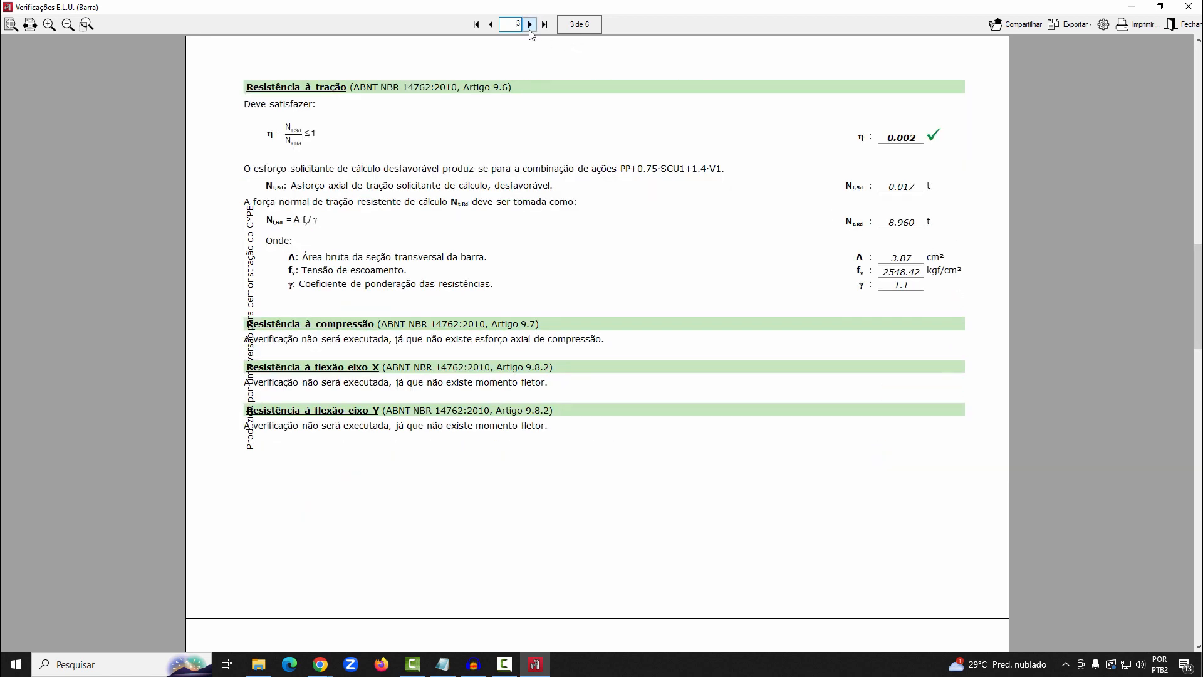
pyautogui.click(530, 28)
pyautogui.click(1065, 25)
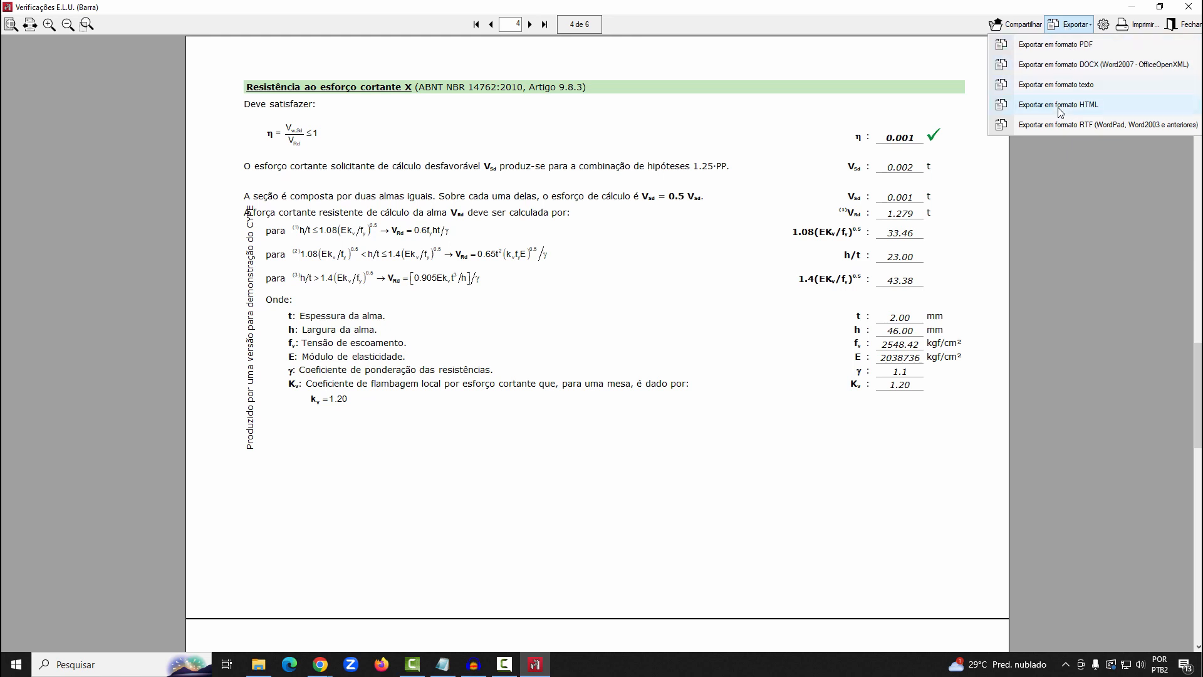
pyautogui.click(1192, 6)
pyautogui.click(1191, 6)
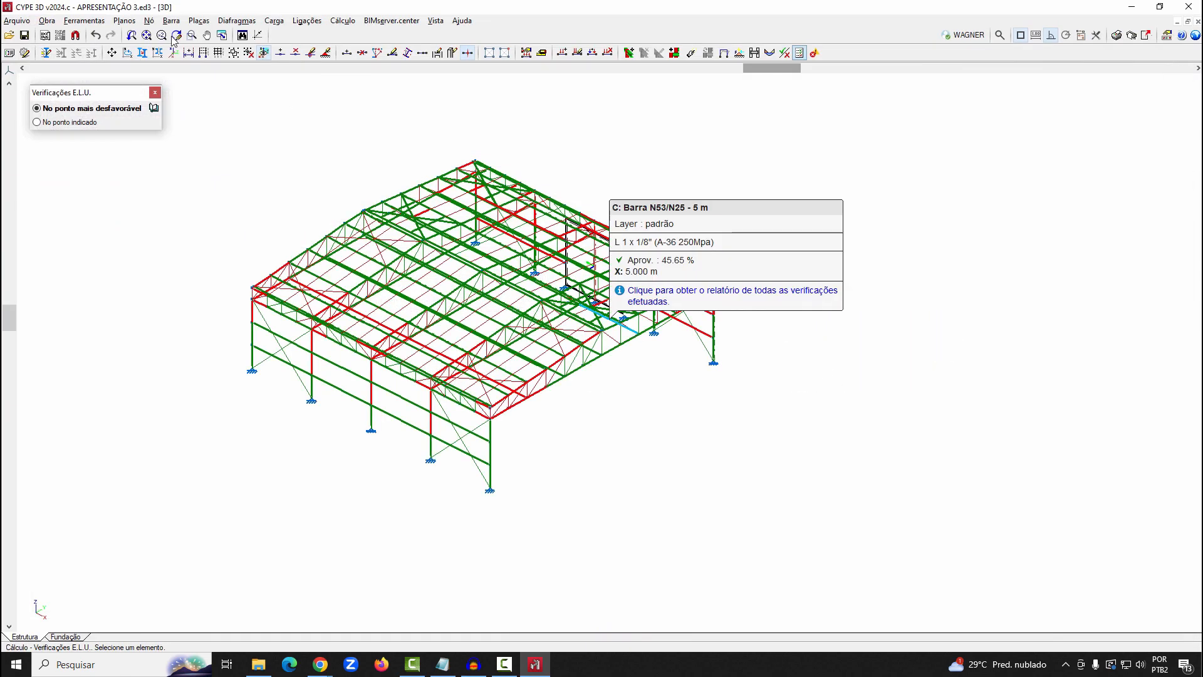
# Generate a selected-elements report for the whole structure with only the bars' Tabela de ferro and Tabela resumo chapters
pyautogui.click(84, 20)
pyautogui.click(150, 267)
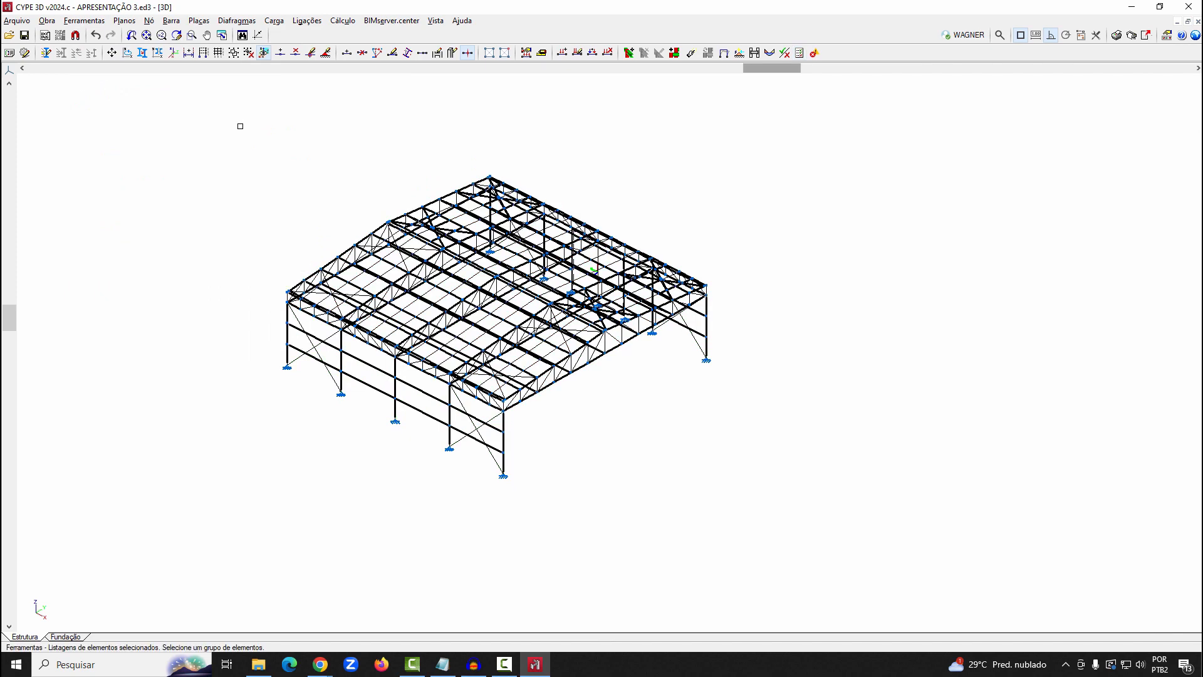
pyautogui.moveTo(238, 126); pyautogui.dragTo(795, 523)
pyautogui.rightClick(795, 523)
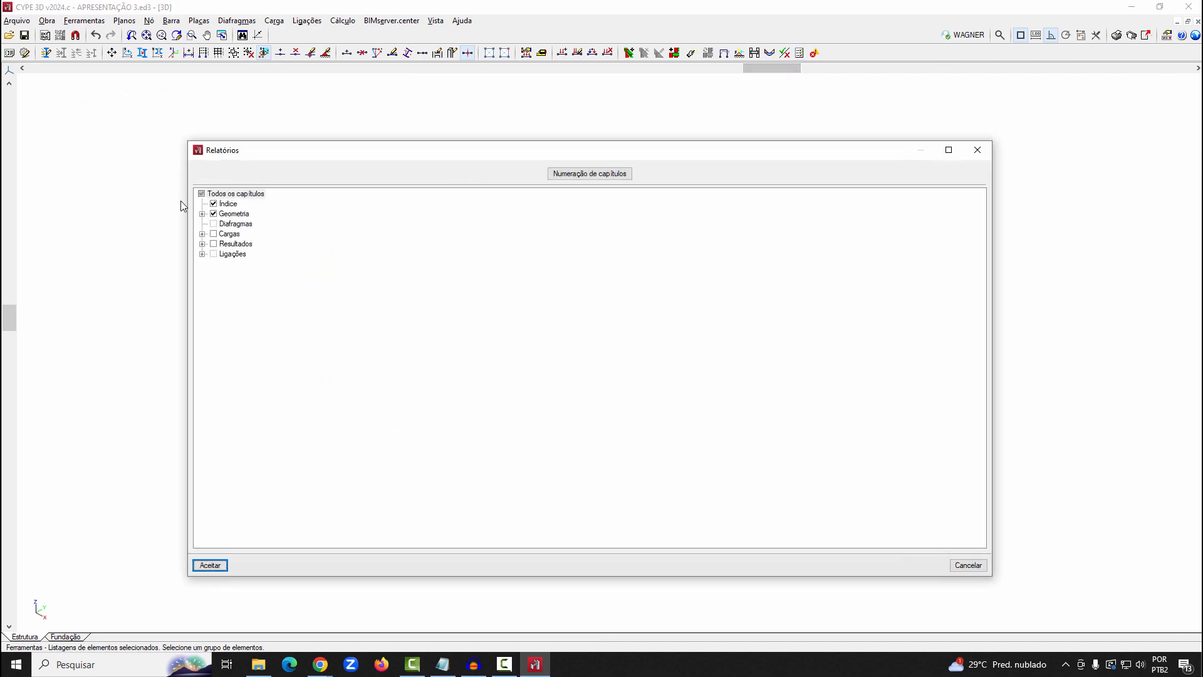
pyautogui.click(201, 195)
pyautogui.click(201, 195)
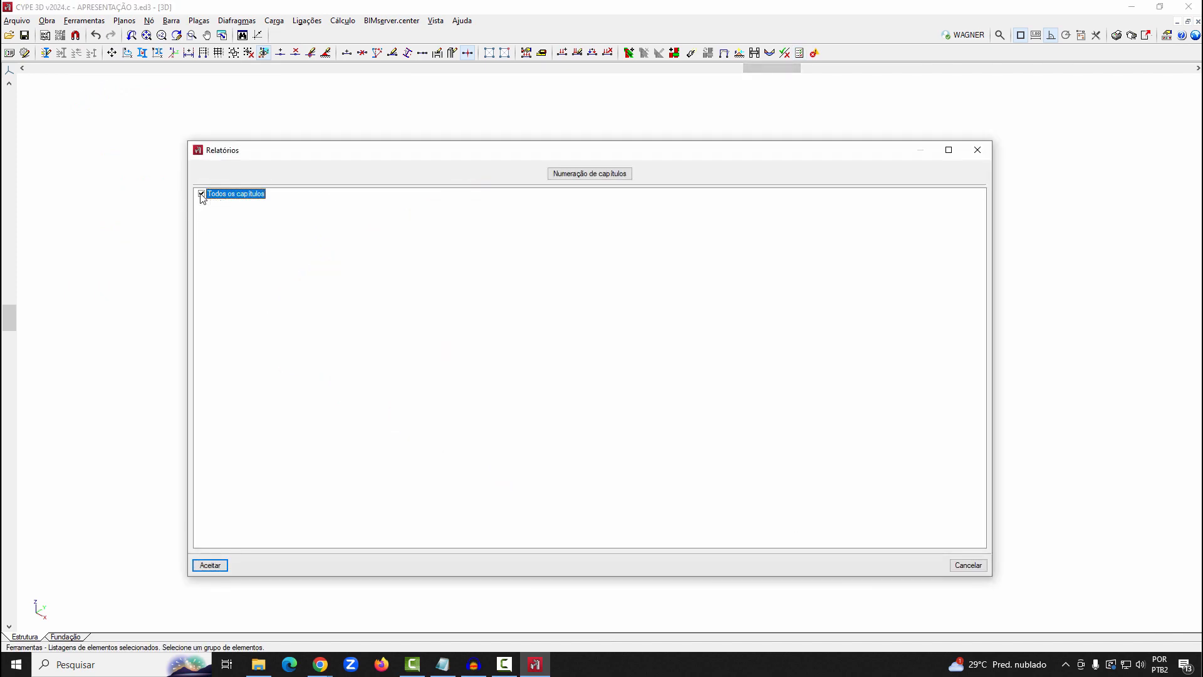
pyautogui.doubleClick(222, 194)
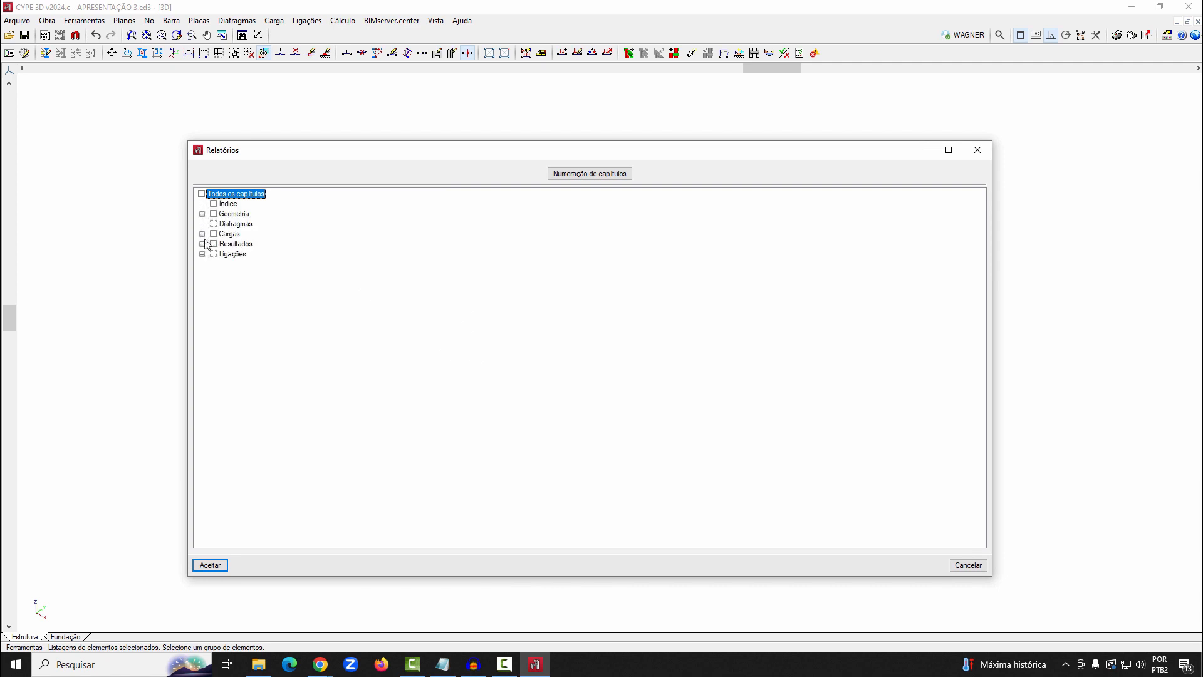
pyautogui.click(201, 214)
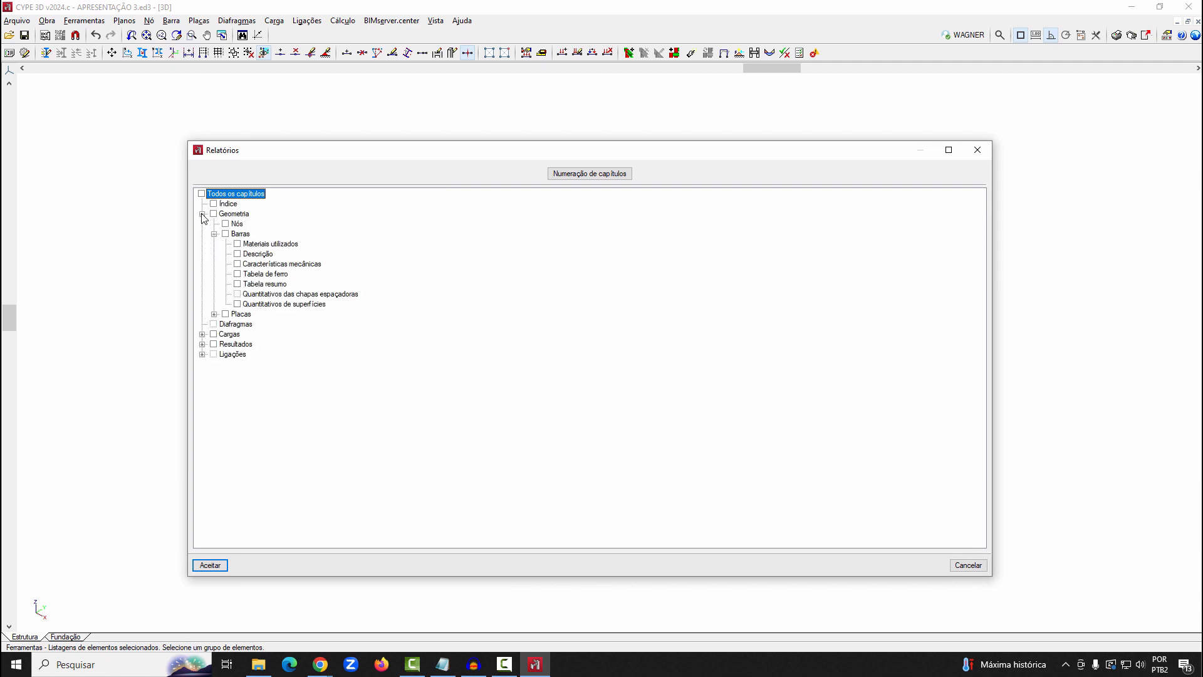
pyautogui.click(238, 273)
pyautogui.click(238, 283)
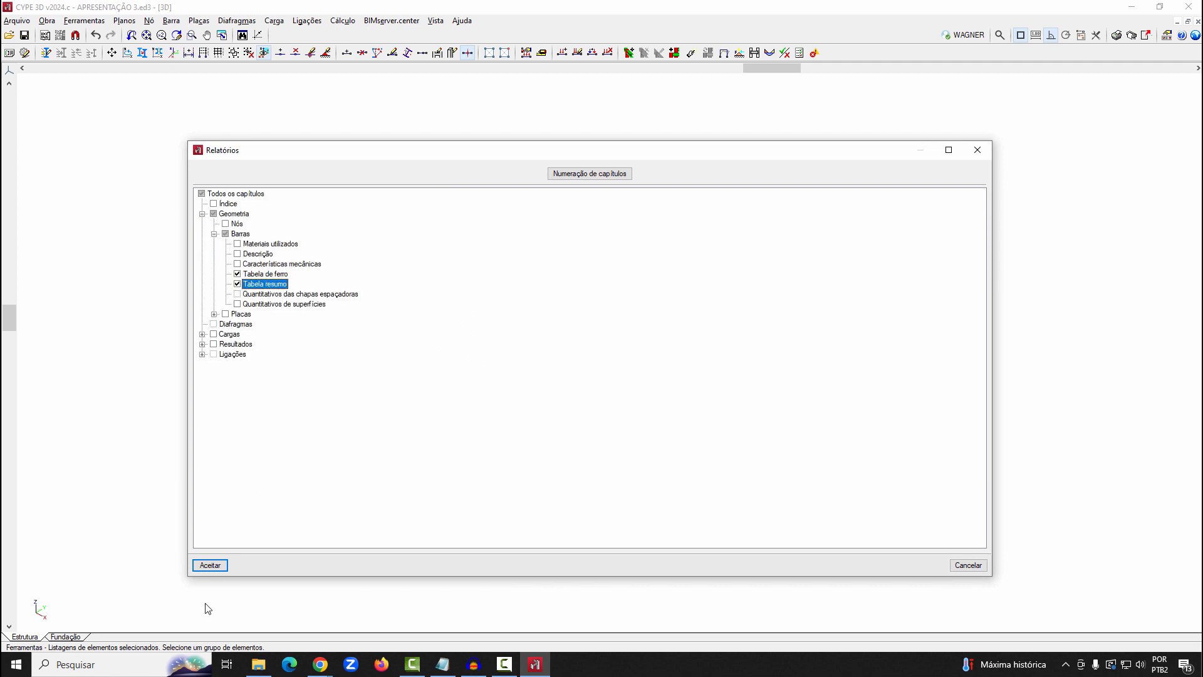
pyautogui.click(209, 565)
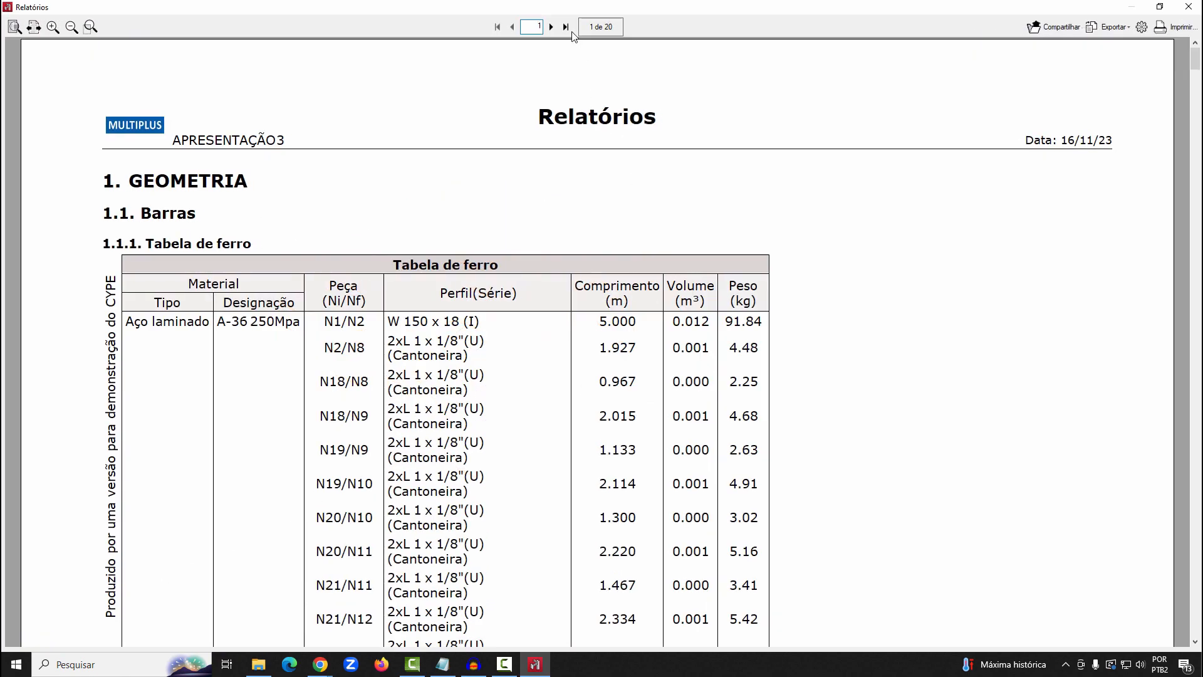
# Examine the Tabela resumo of lengths, volumes and weights on the report's last two pages, and leave the reports
pyautogui.click(566, 27)
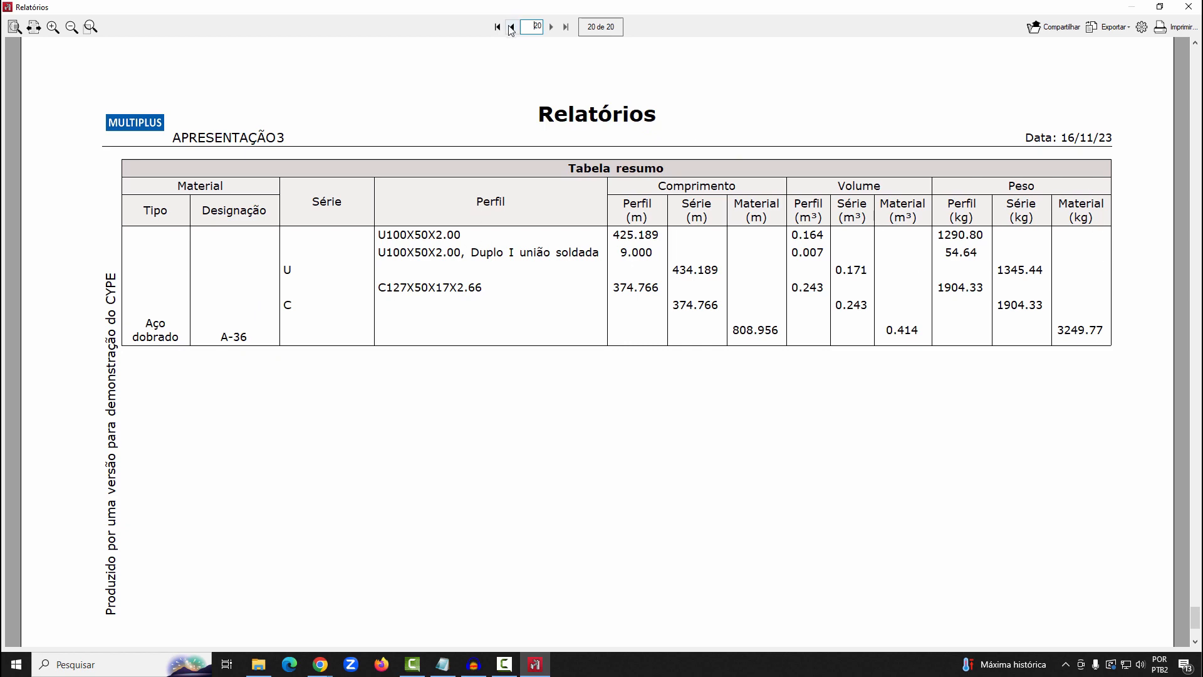
pyautogui.scroll(3, 572, 301)
pyautogui.scroll(-1, 570, 294)
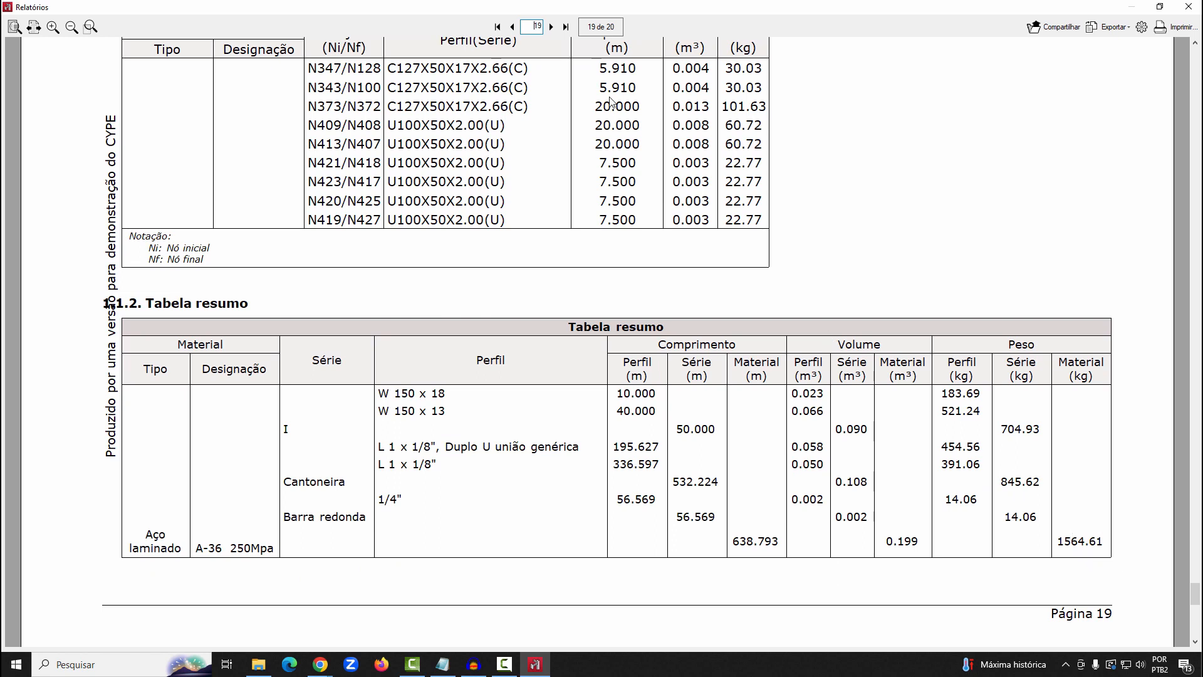
pyautogui.click(551, 27)
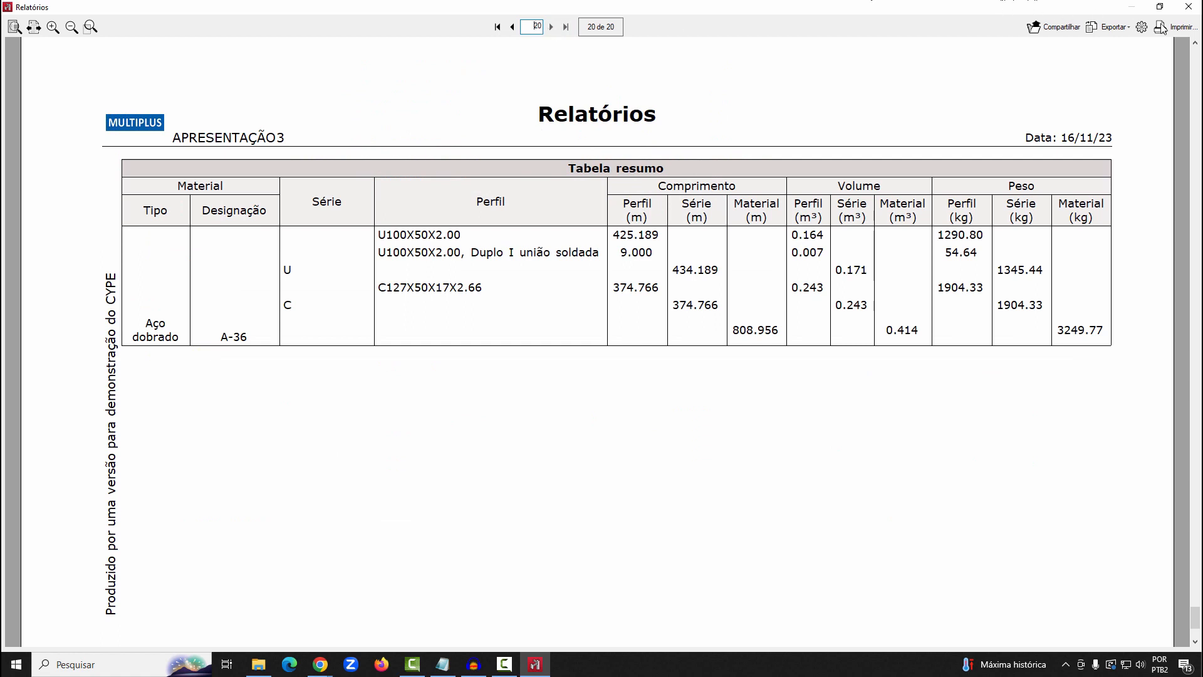
pyautogui.click(1188, 6)
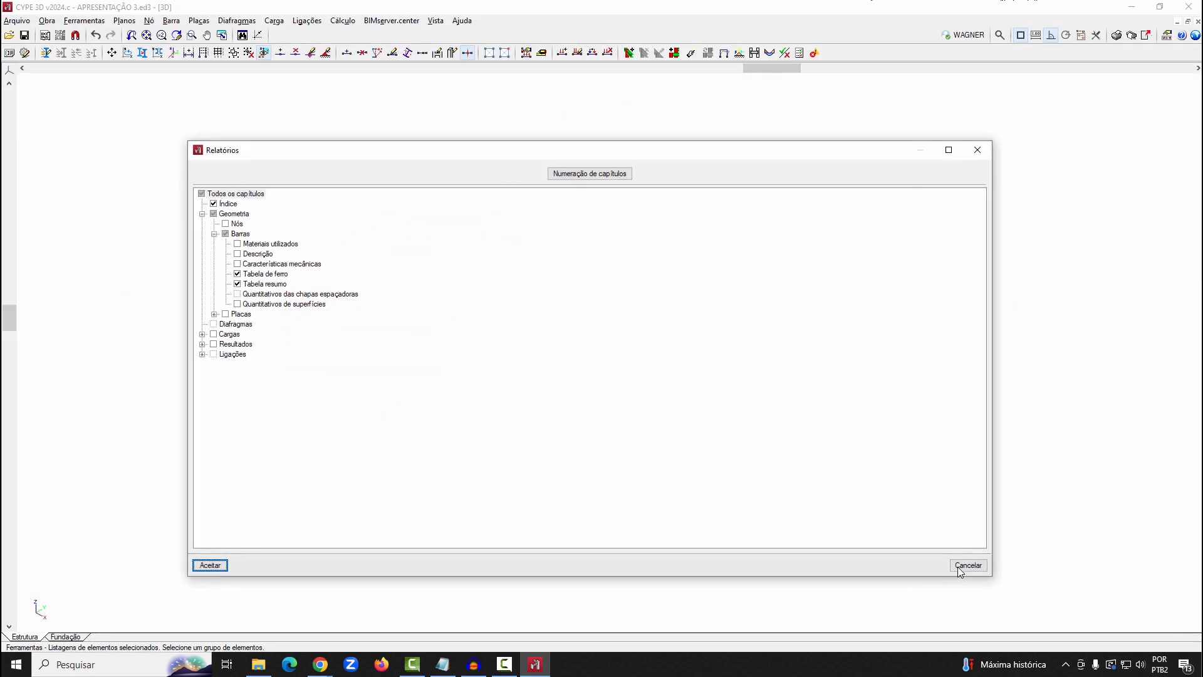
pyautogui.click(968, 565)
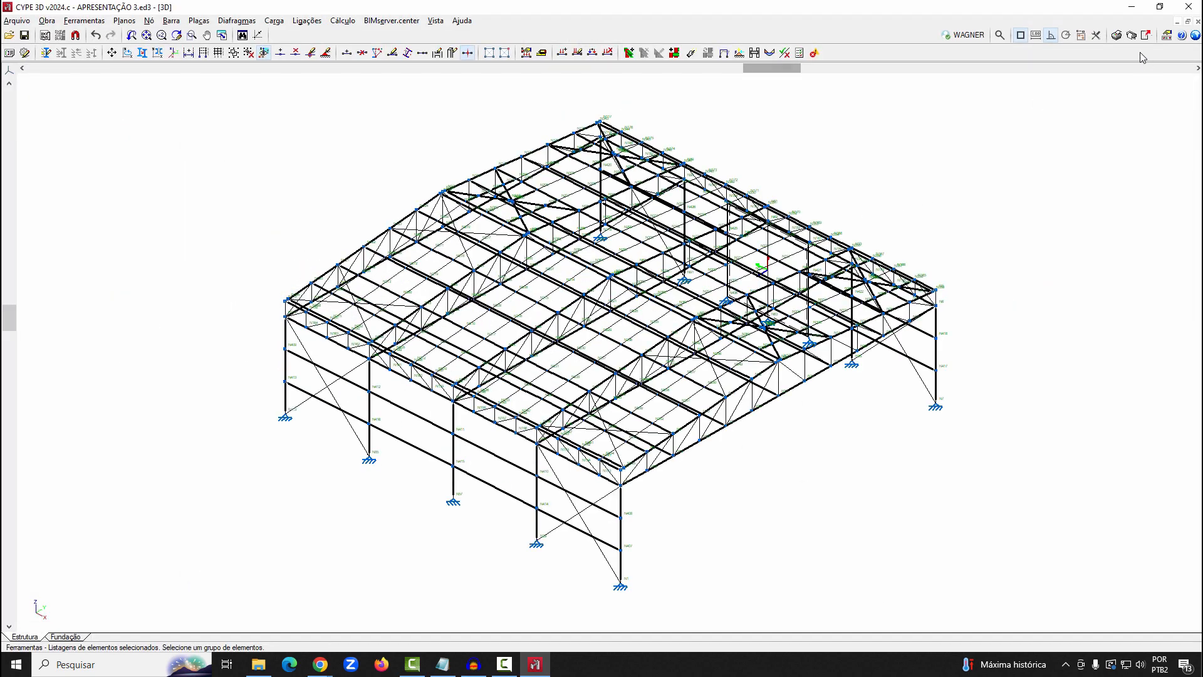
# Add an Estrutura 3D drawing with Eixo profiles, Tipo de perfil, Comprimentos das barras and Referências dos nós, keeping pens and texts at Normal
pyautogui.click(1132, 35)
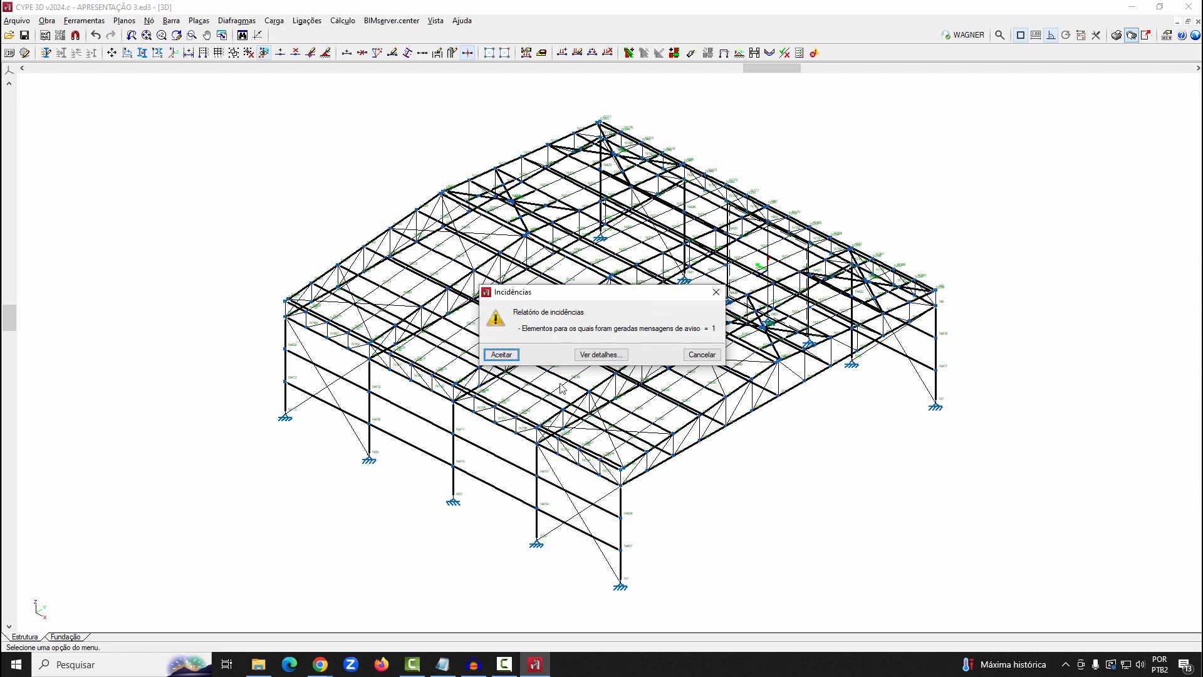
pyautogui.press('Return')
pyautogui.click(361, 185)
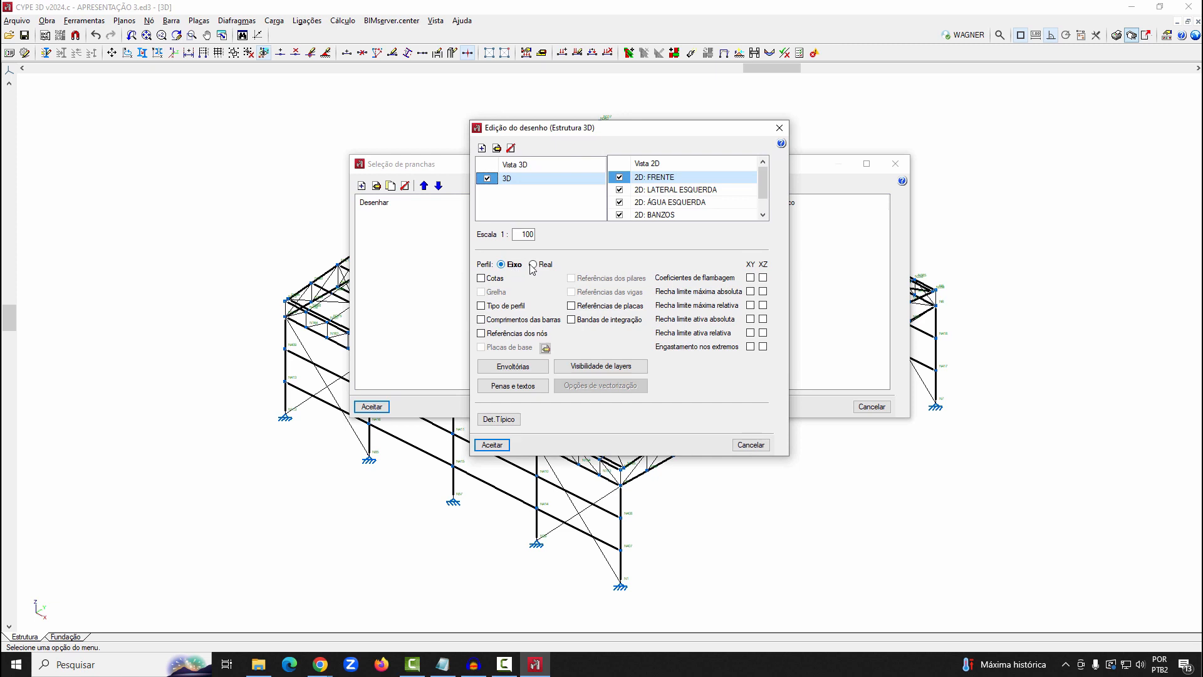
pyautogui.click(533, 265)
pyautogui.click(506, 266)
pyautogui.click(482, 306)
pyautogui.click(486, 335)
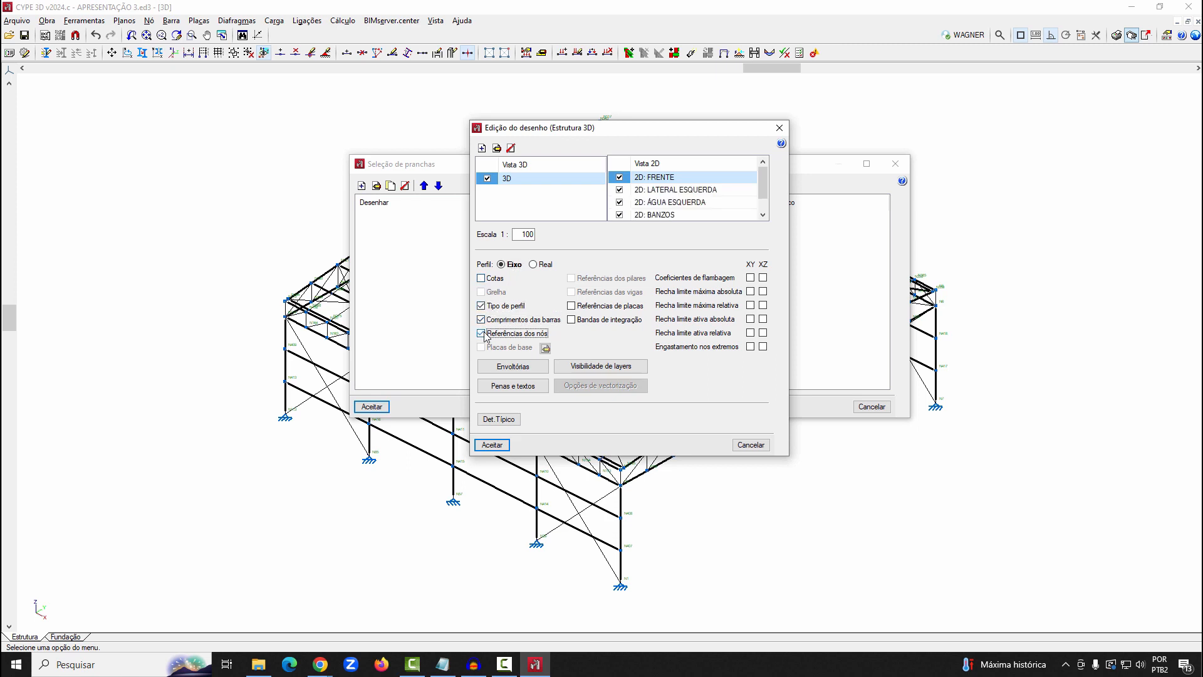
pyautogui.click(496, 386)
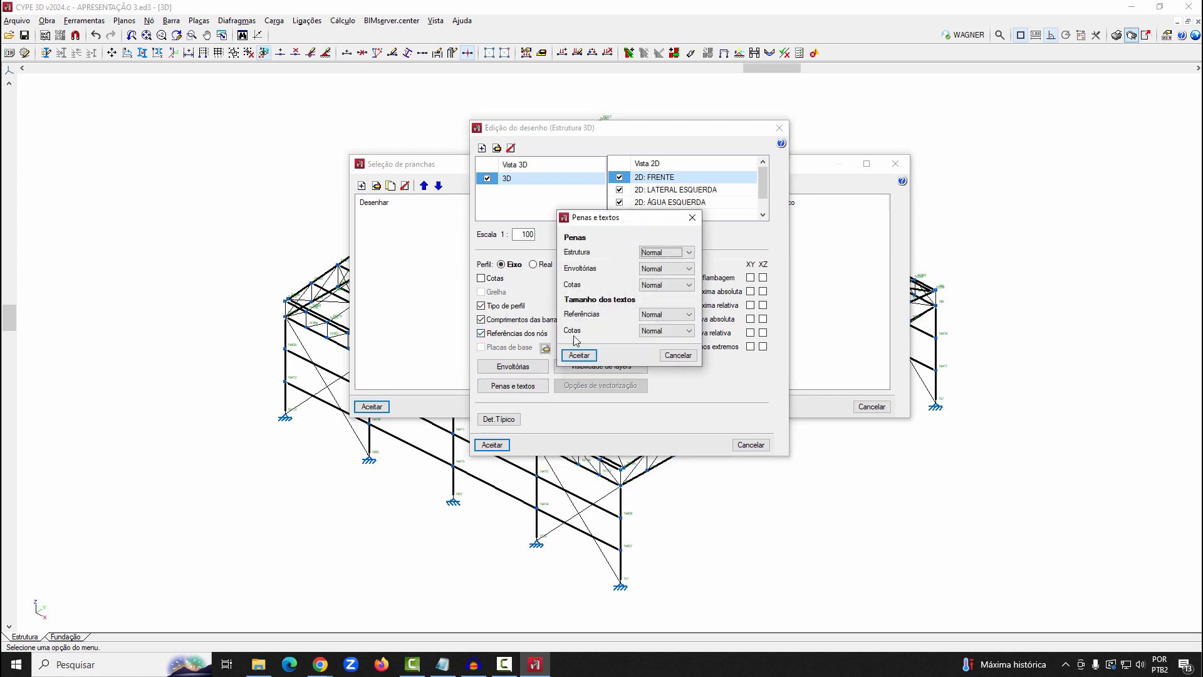
pyautogui.click(581, 356)
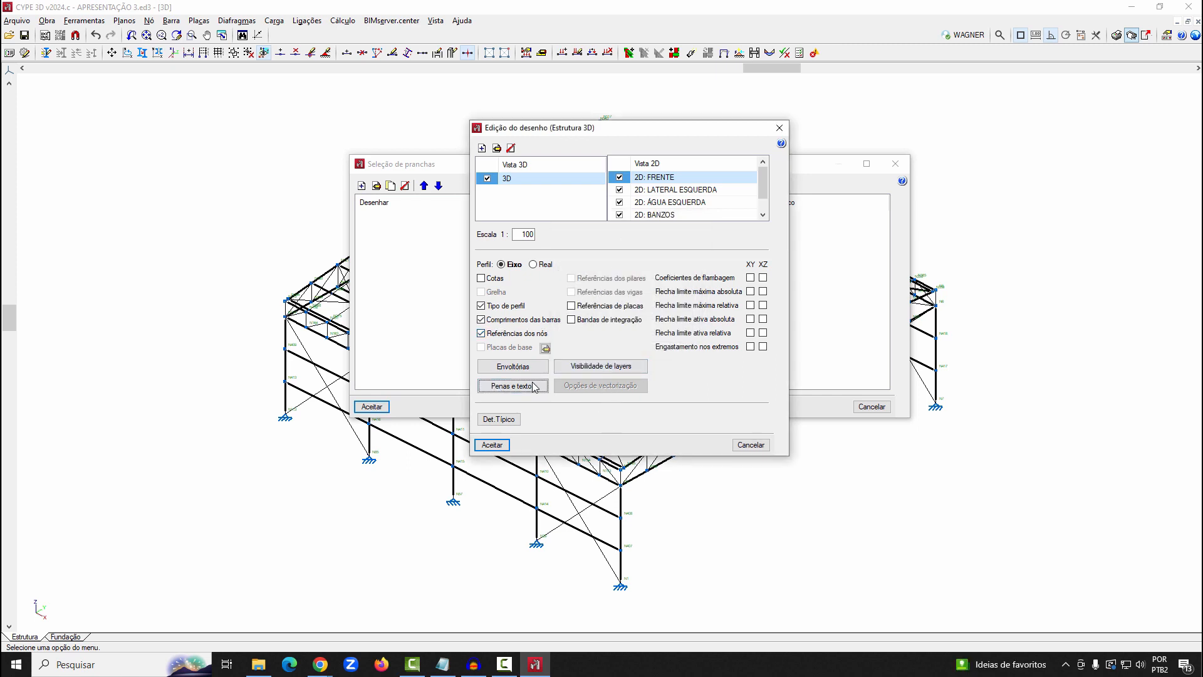
pyautogui.click(505, 446)
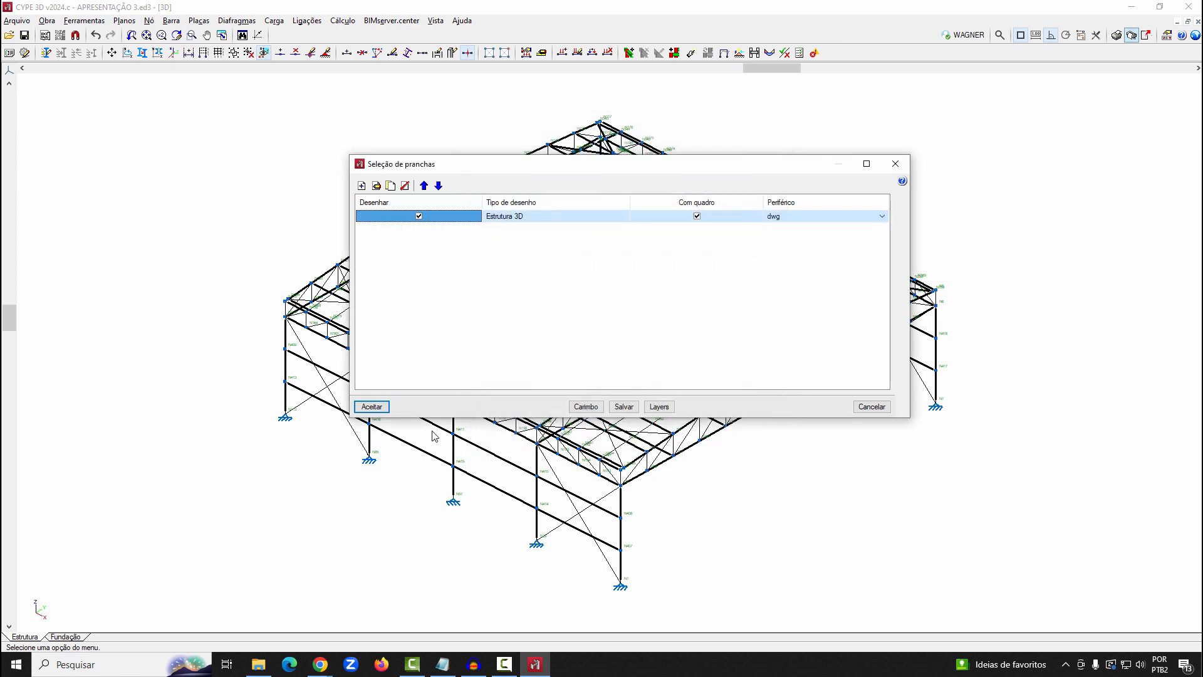
# Assign the CYPE title block to the dwg drawing and compose the sheet with the author's name filled in
pyautogui.click(586, 407)
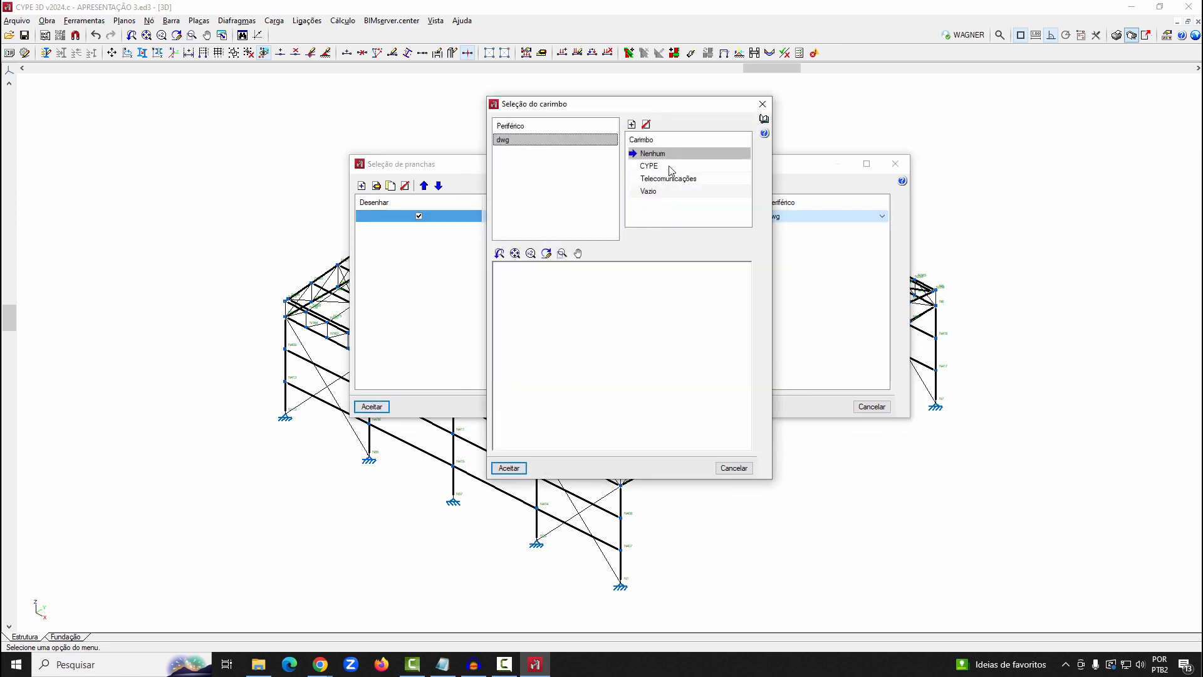
pyautogui.click(651, 166)
pyautogui.click(508, 469)
pyautogui.click(373, 408)
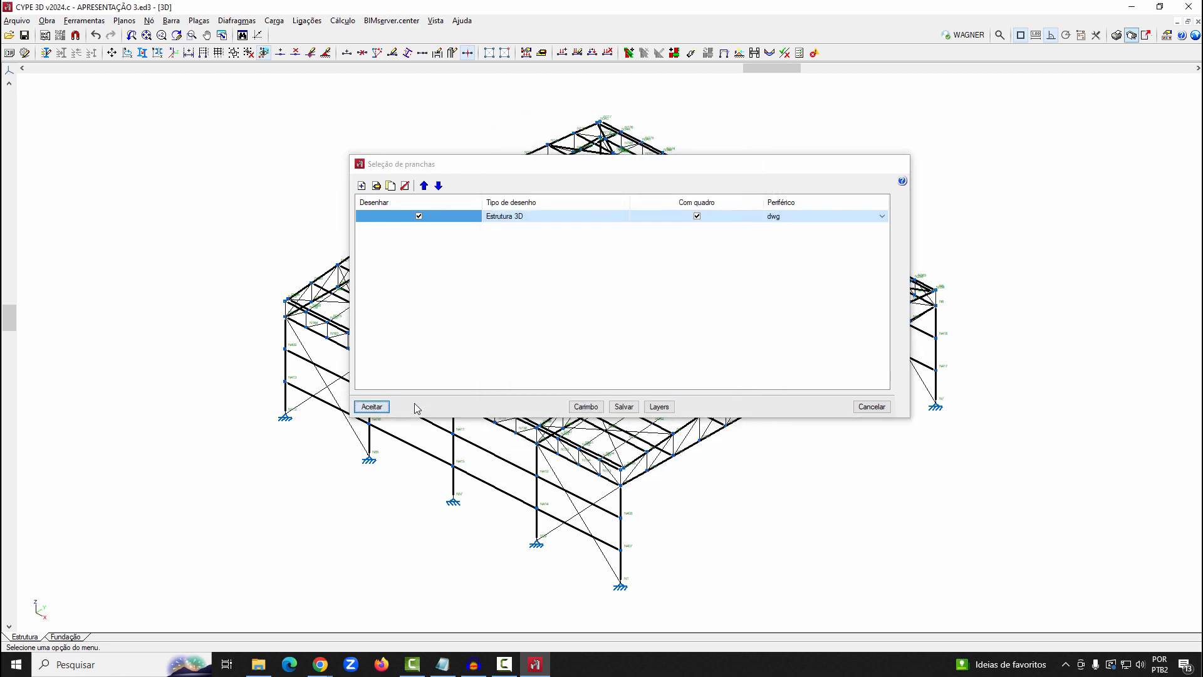
pyautogui.click(817, 336)
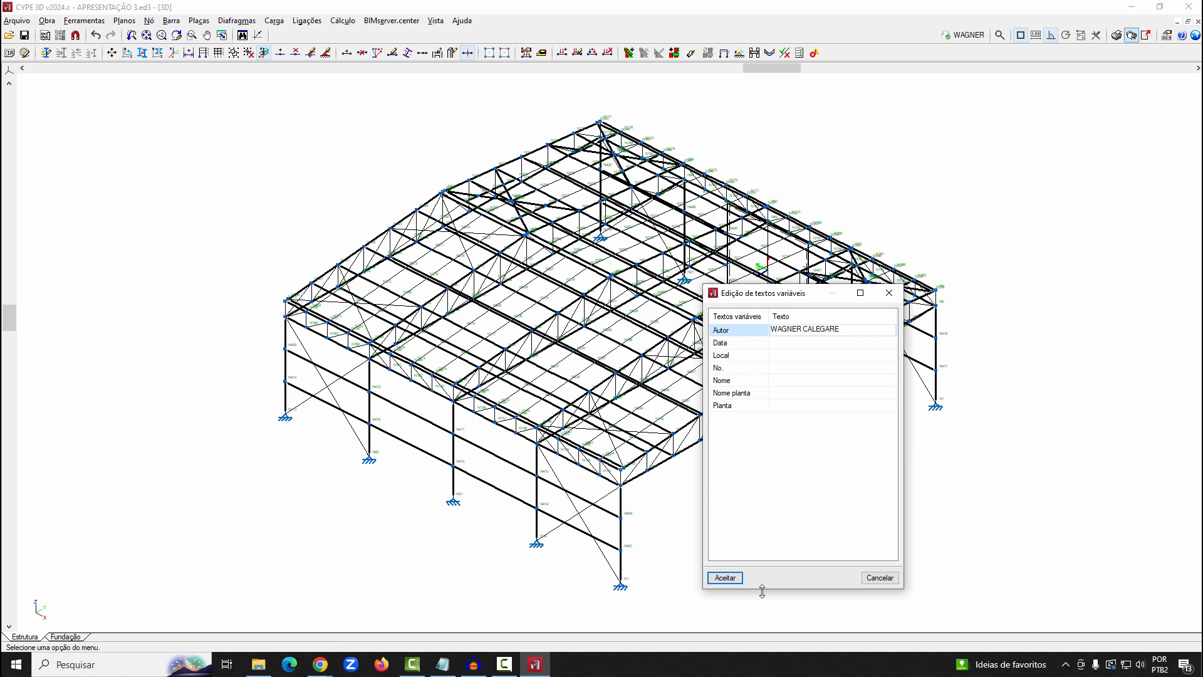
pyautogui.click(725, 577)
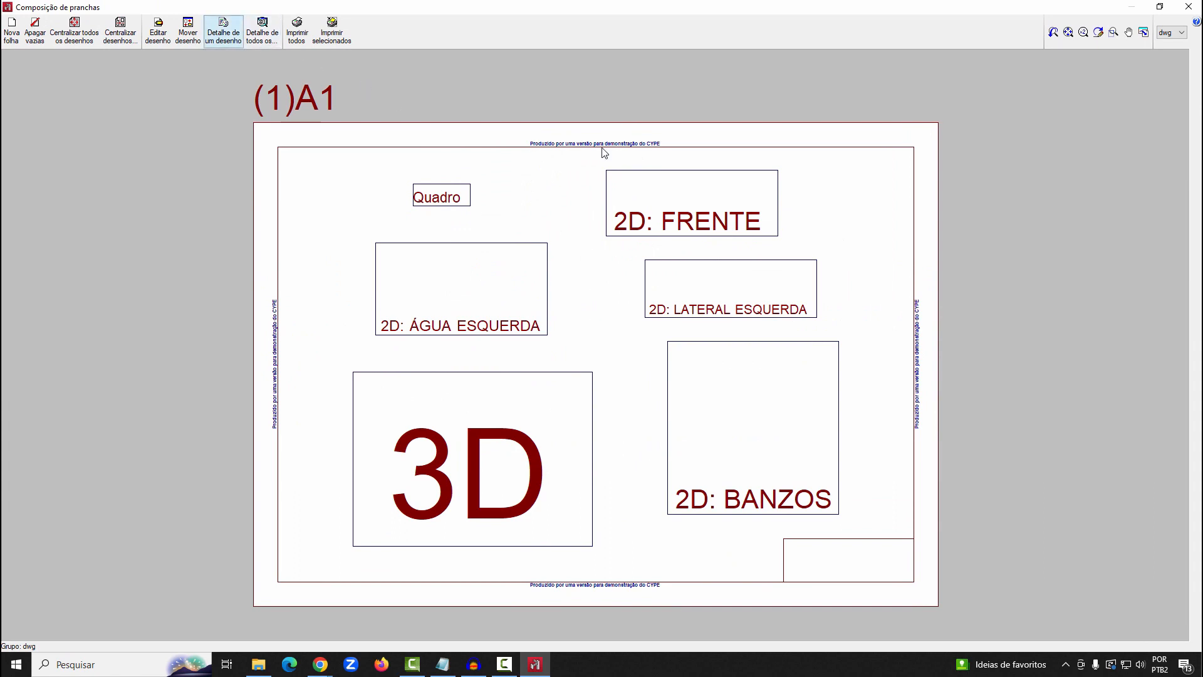
# Show all drawings in detail on the A1 sheet, inspect the truss labels in 2D: FRENTE, and leave the composition
pyautogui.click(195, 33)
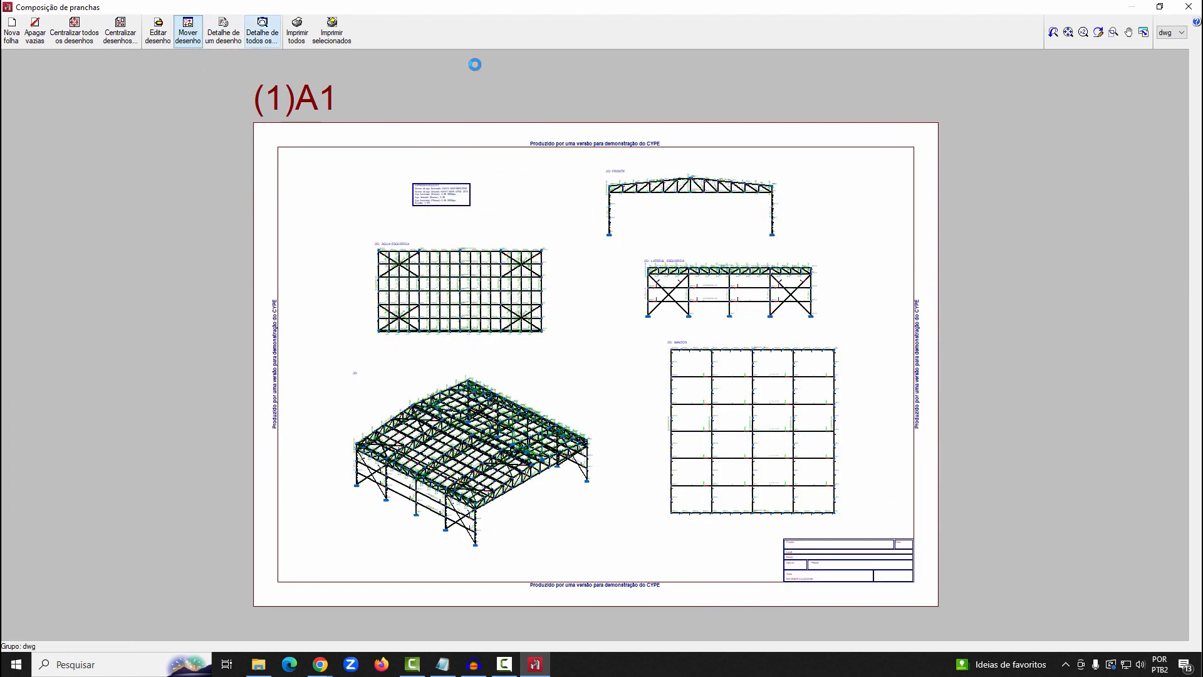
pyautogui.click(1114, 32)
pyautogui.moveTo(597, 176); pyautogui.dragTo(637, 202)
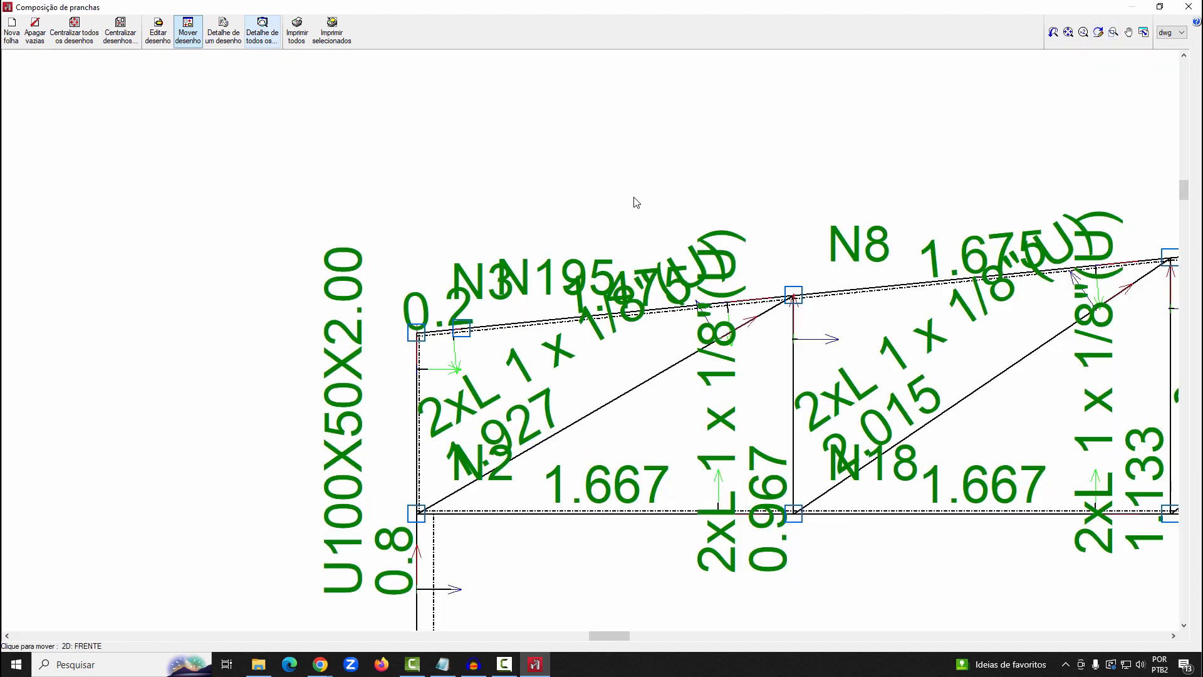
pyautogui.scroll(-2, 400, 200)
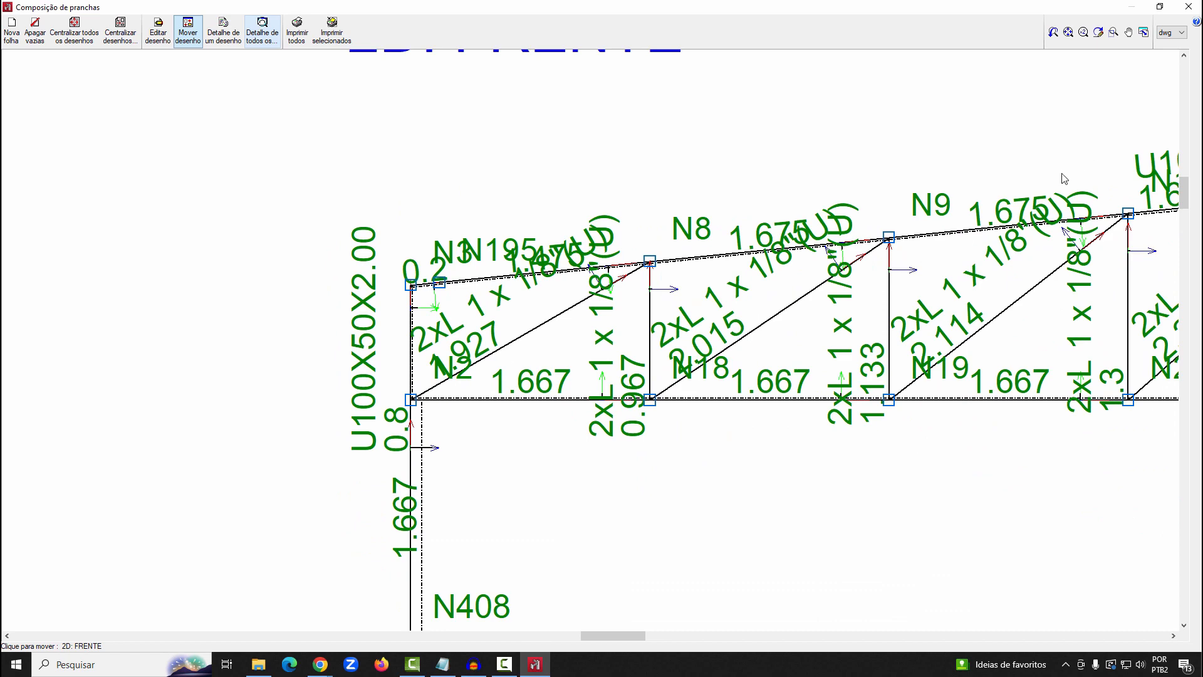
pyautogui.click(1188, 7)
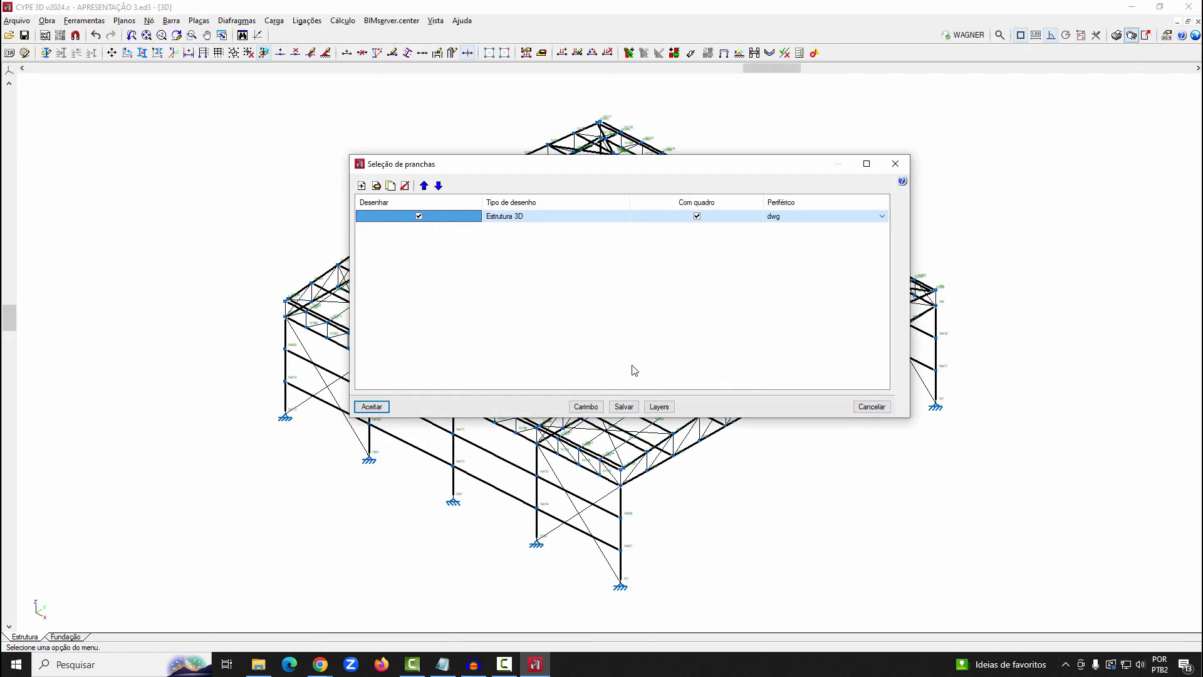
# Set the Estrutura 3D drawing's Referências text size to Muito peq. and reduce its Cotas text size, keeping the Estrutura pen at Normal
pyautogui.click(376, 185)
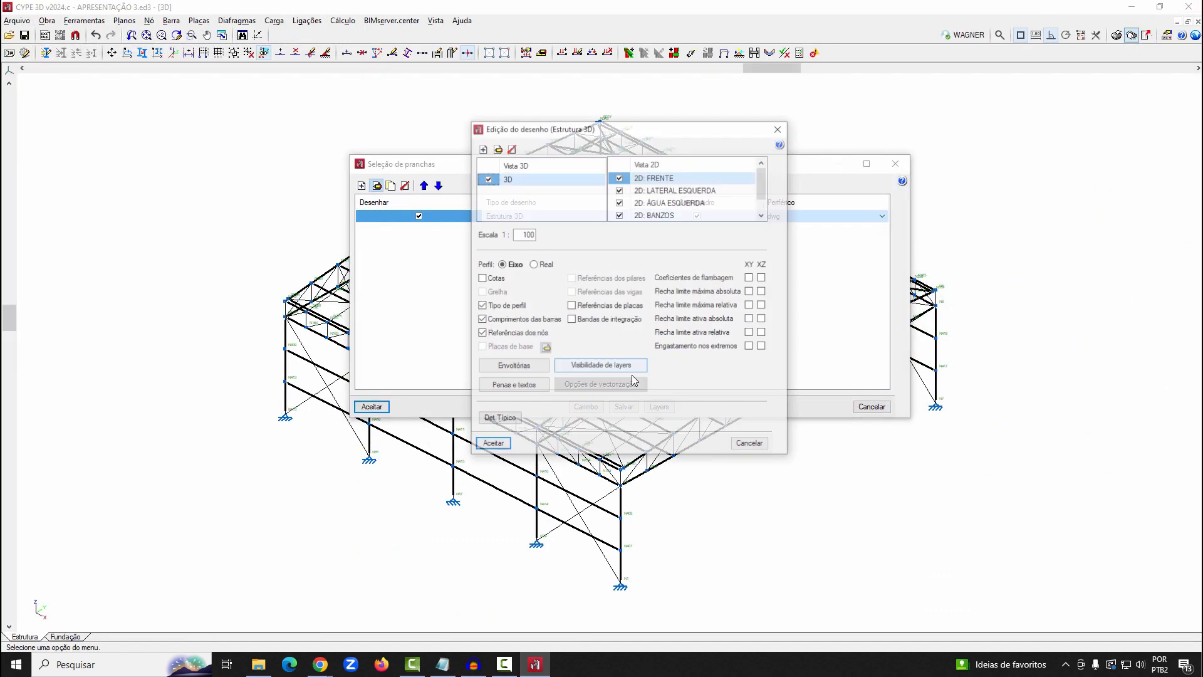
pyautogui.click(505, 386)
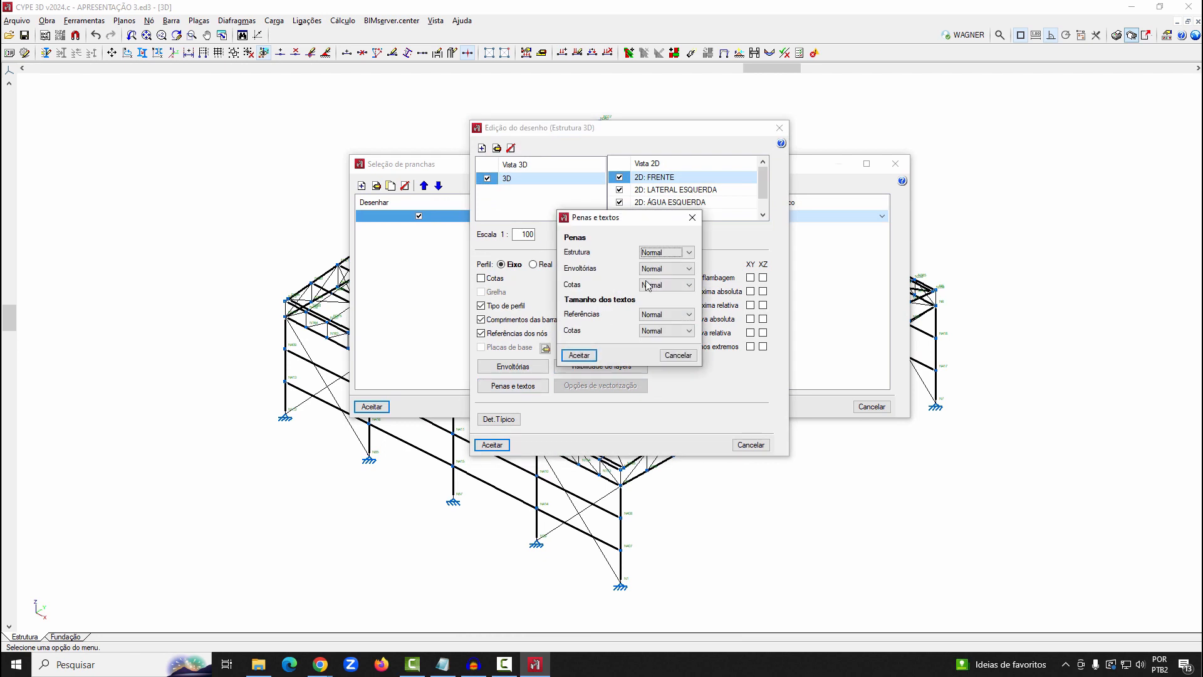
pyautogui.click(674, 252)
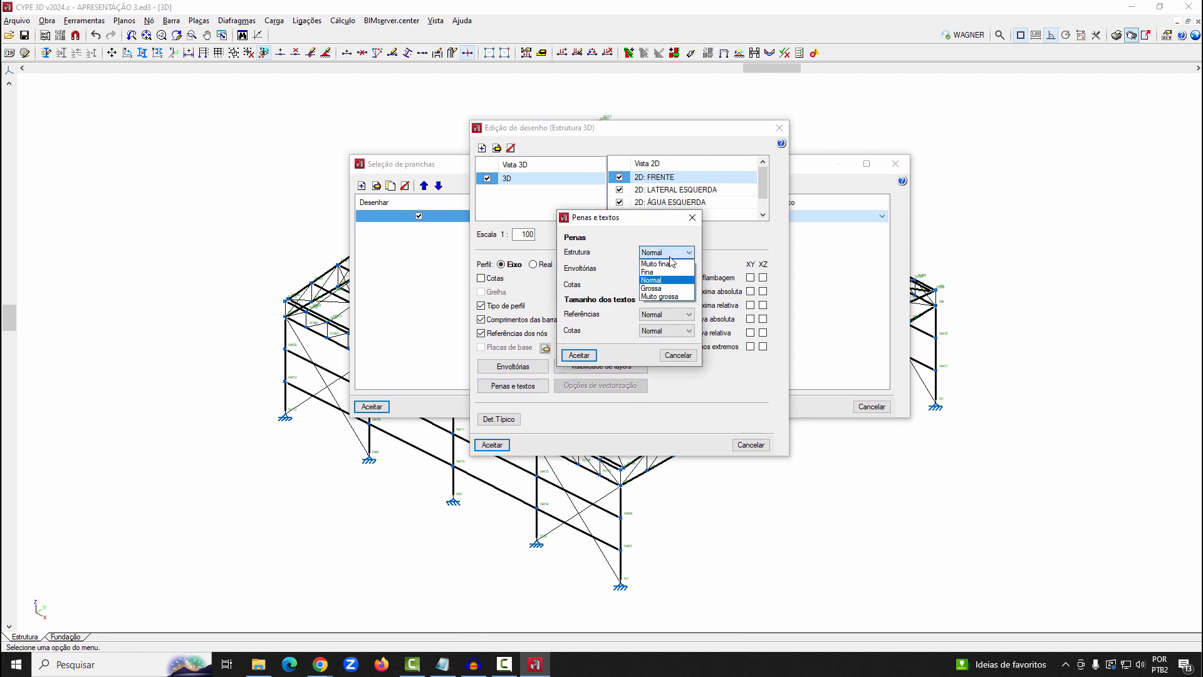
pyautogui.click(670, 257)
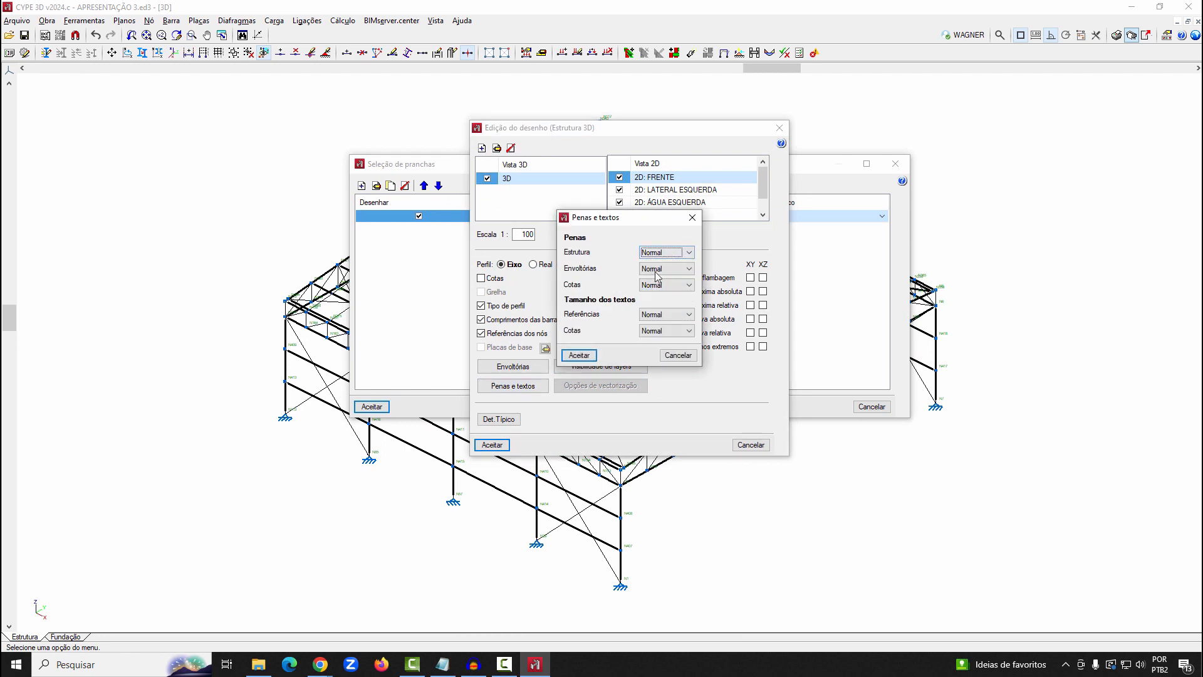
pyautogui.click(658, 315)
pyautogui.click(657, 326)
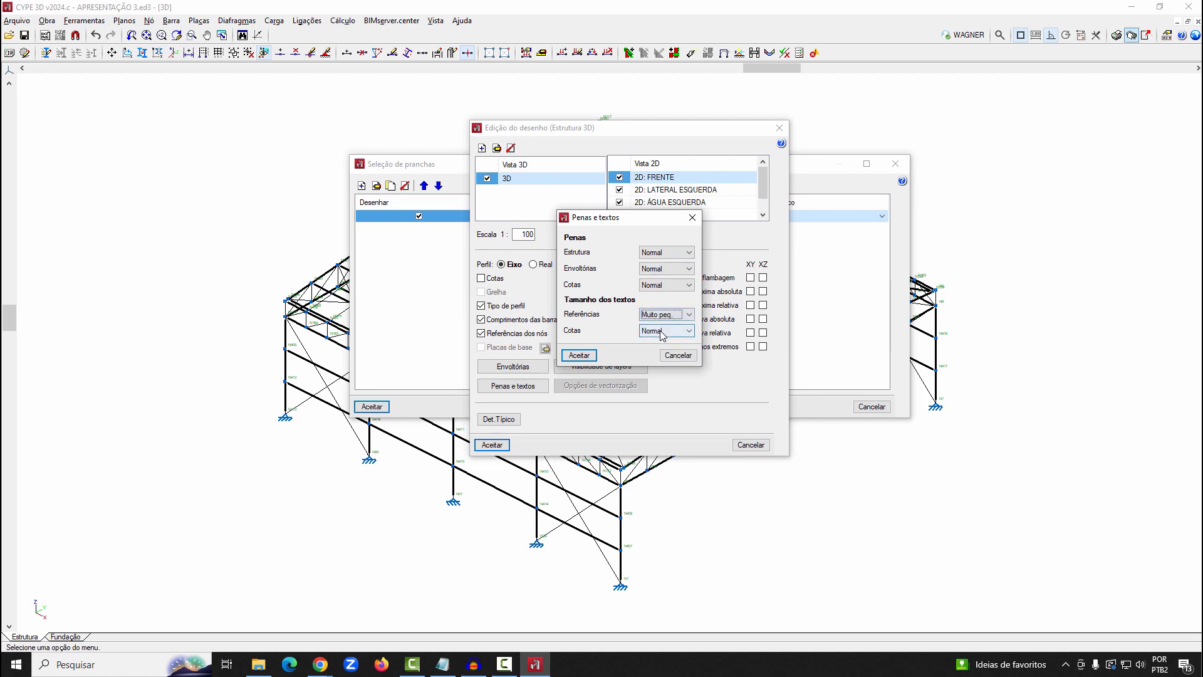
pyautogui.click(666, 330)
pyautogui.click(654, 342)
pyautogui.click(579, 355)
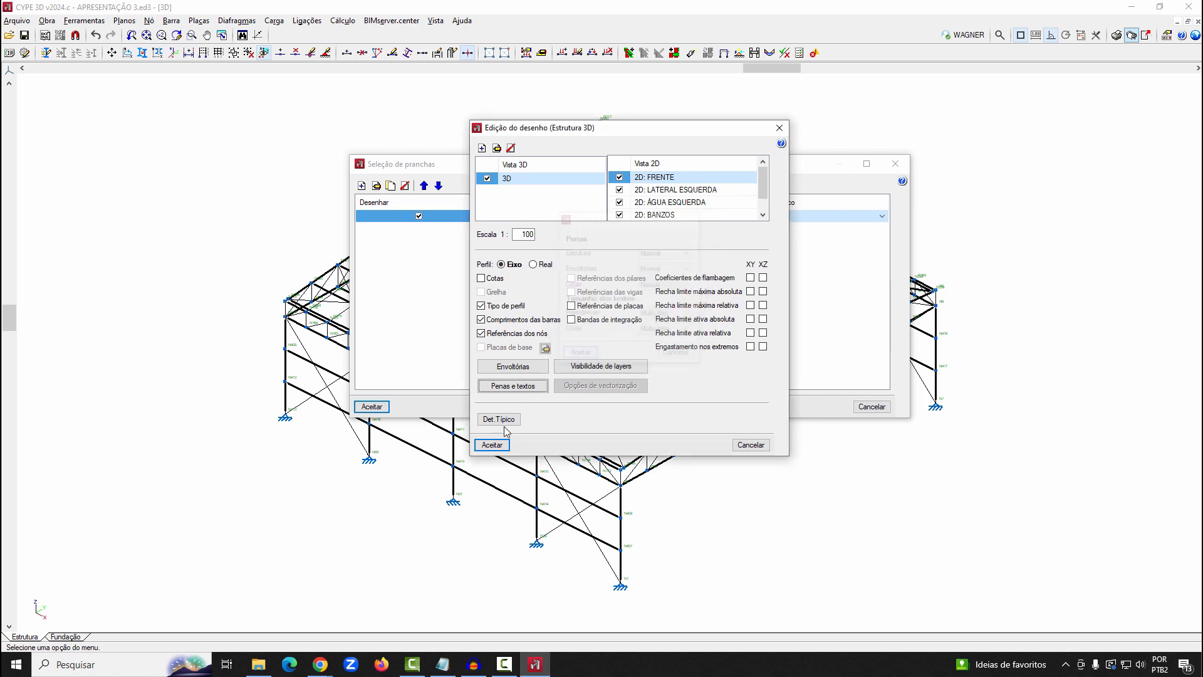
pyautogui.click(492, 444)
# Recompose the A1 sheet with the variable texts accepted and the previous composition kept, and show all drawings in detail
pyautogui.click(371, 406)
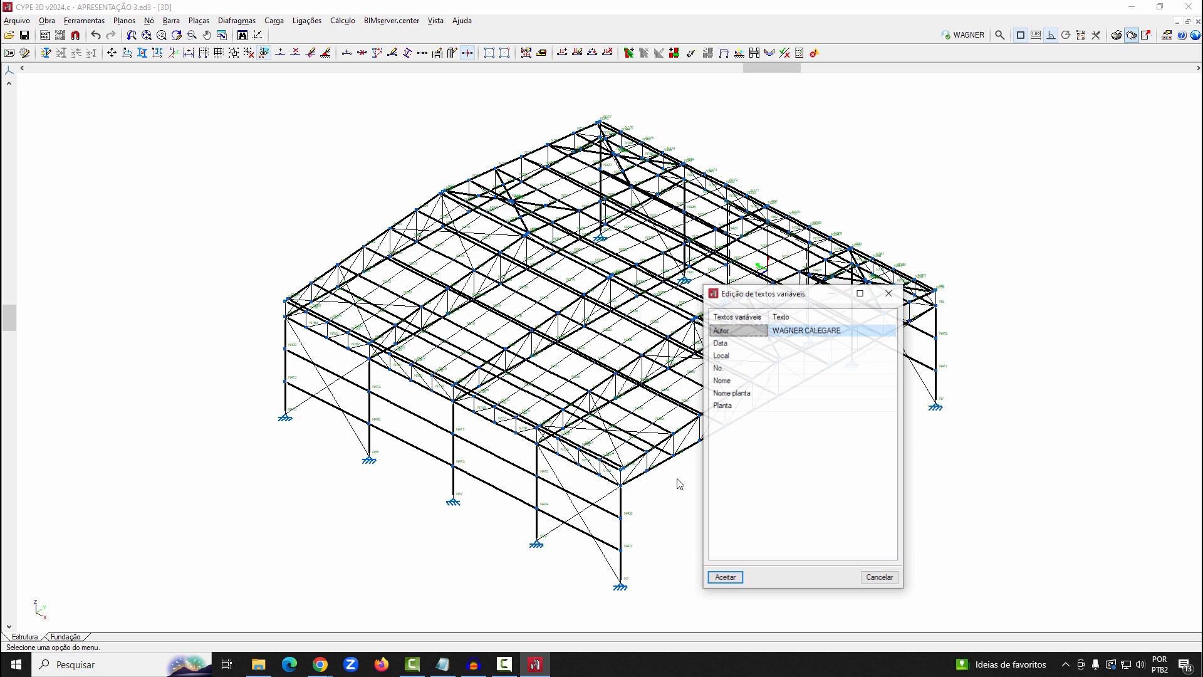
pyautogui.click(725, 576)
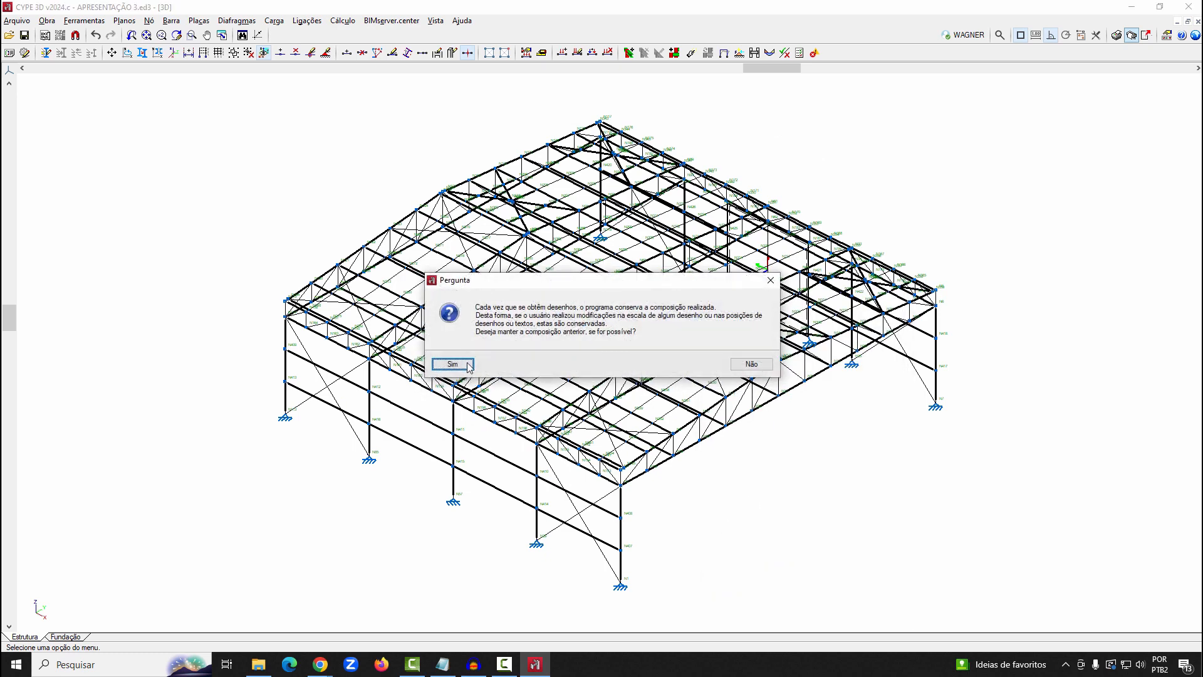
pyautogui.click(453, 364)
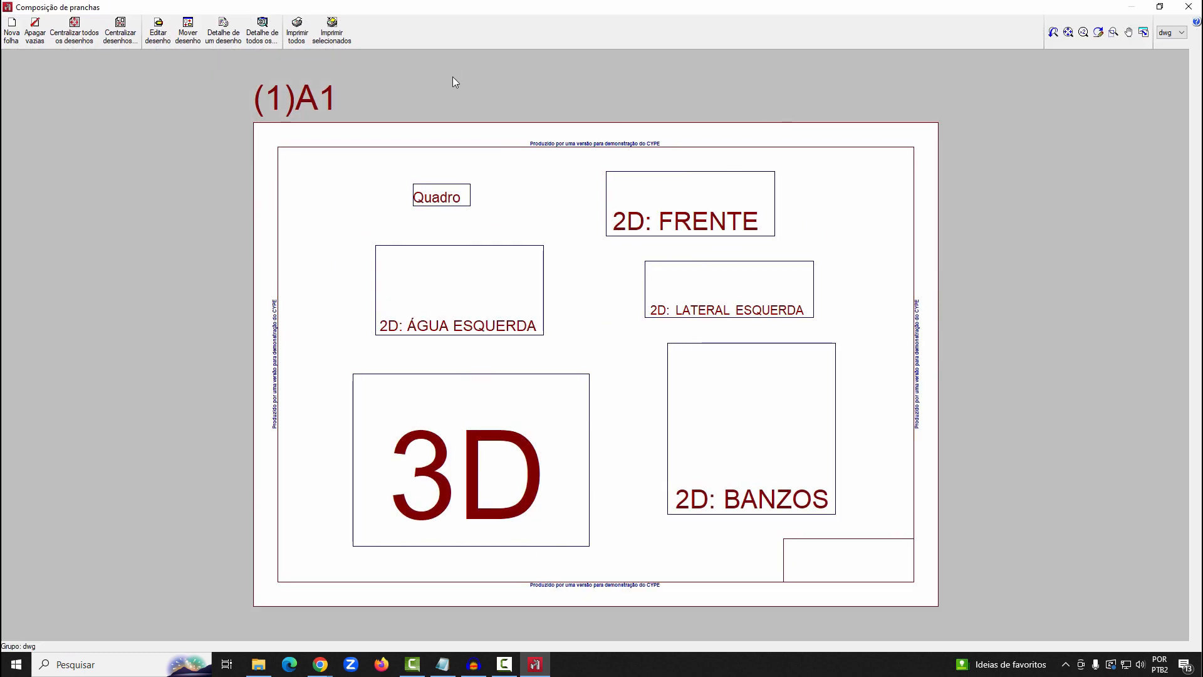
pyautogui.click(262, 30)
# Edit the 2D: FRENTE drawing and move the N195 and N3 labels clear of the truss's left end
pyautogui.click(1112, 32)
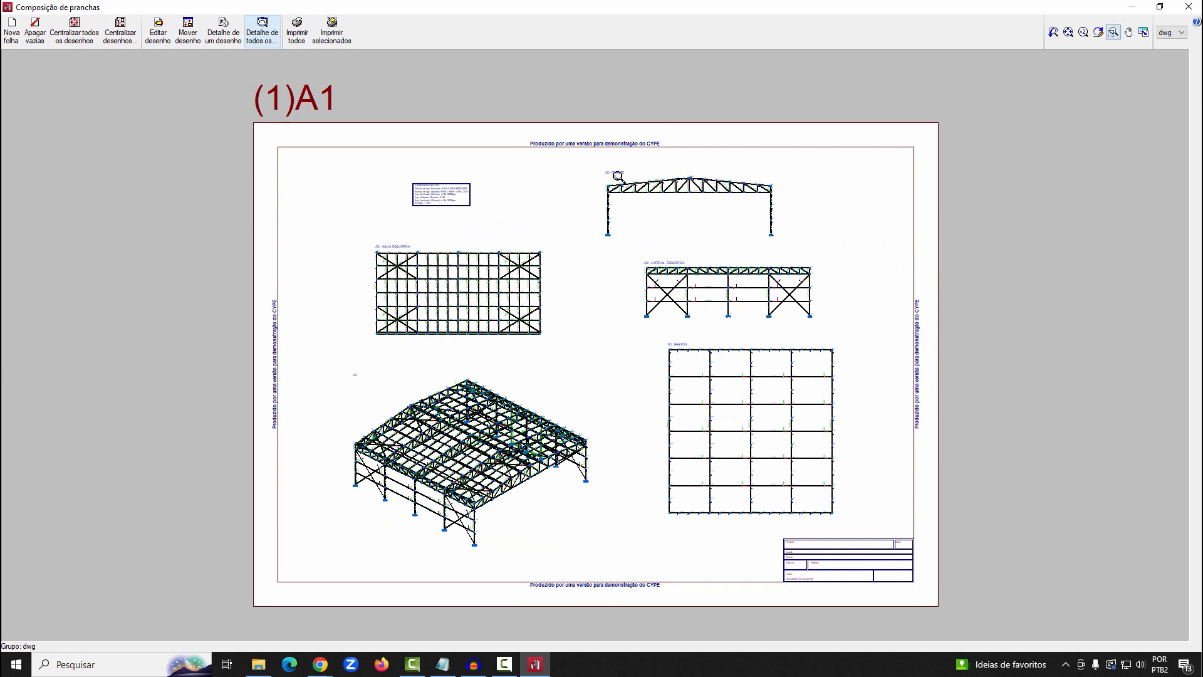
pyautogui.click(599, 180)
pyautogui.click(637, 205)
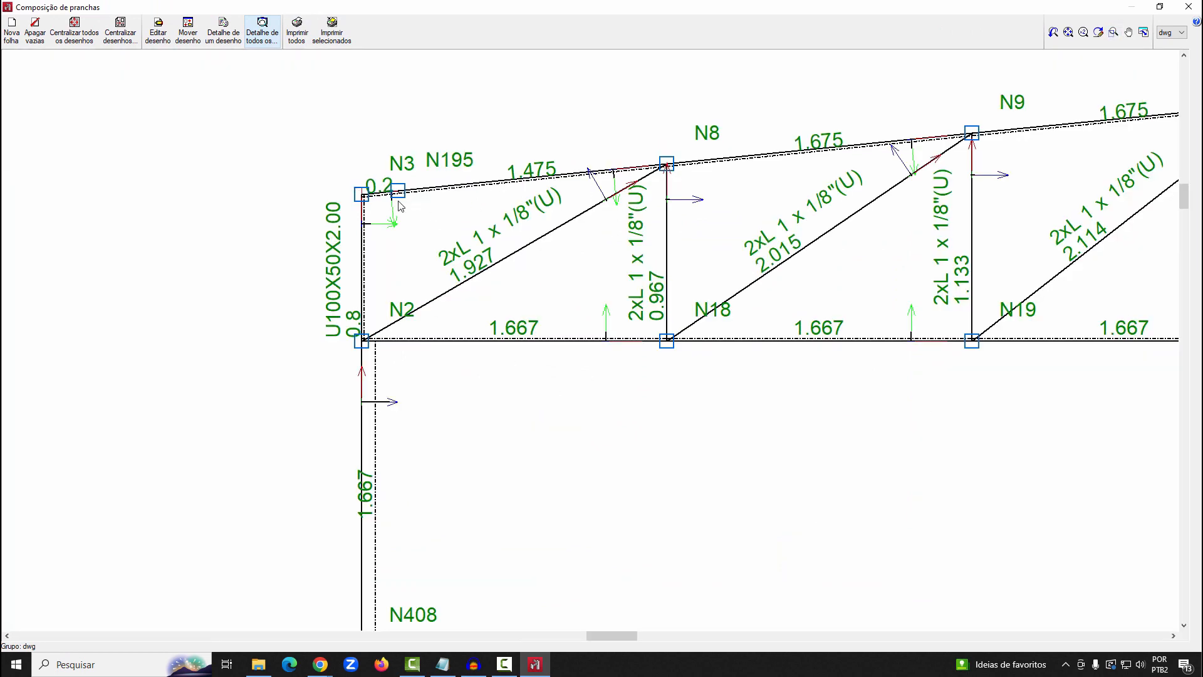
pyautogui.click(159, 32)
pyautogui.click(529, 258)
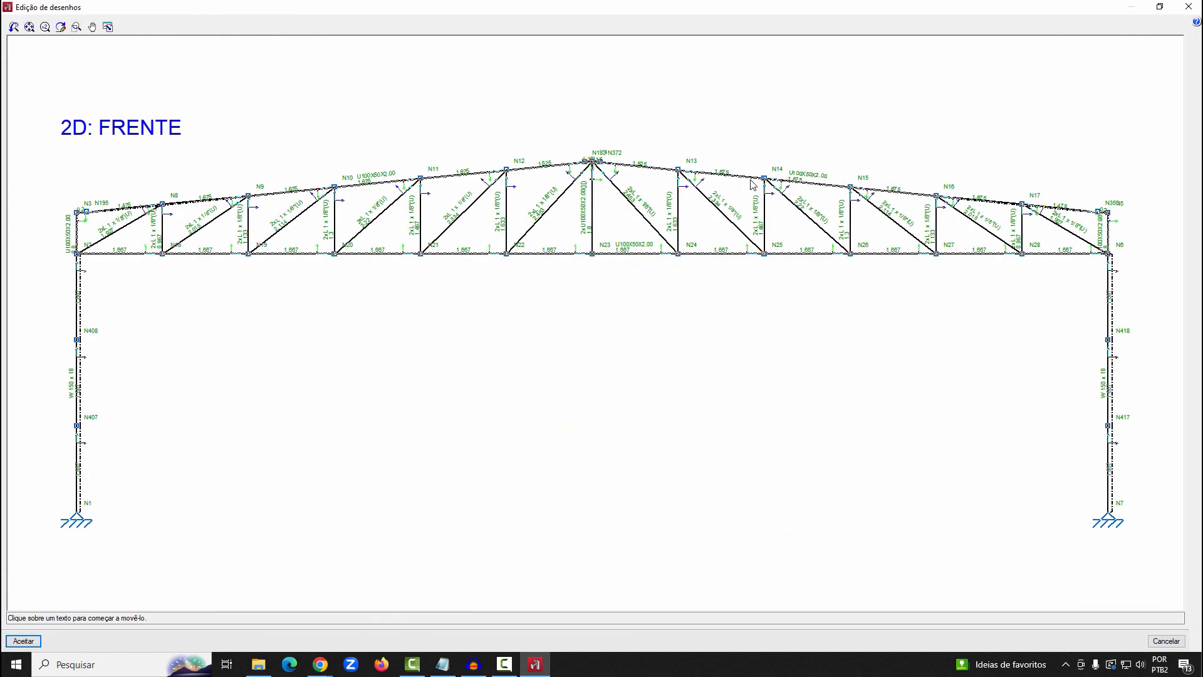
pyautogui.scroll(5, 109, 213)
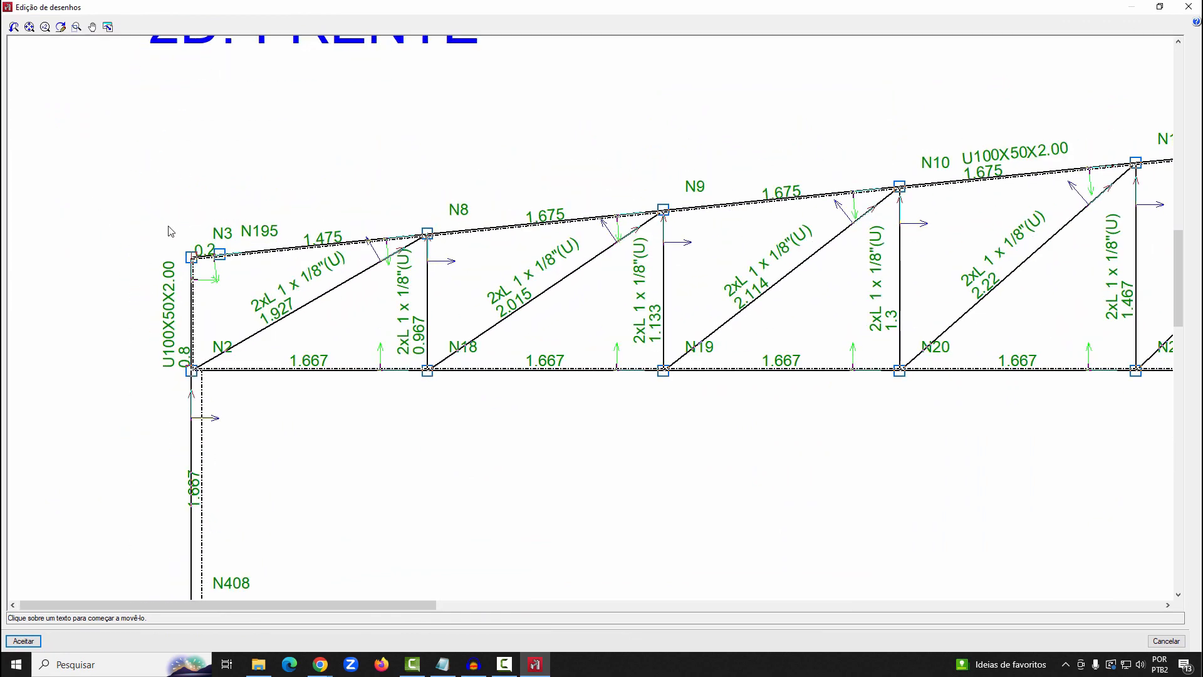
pyautogui.click(246, 233)
pyautogui.click(299, 201)
pyautogui.click(218, 236)
pyautogui.click(168, 244)
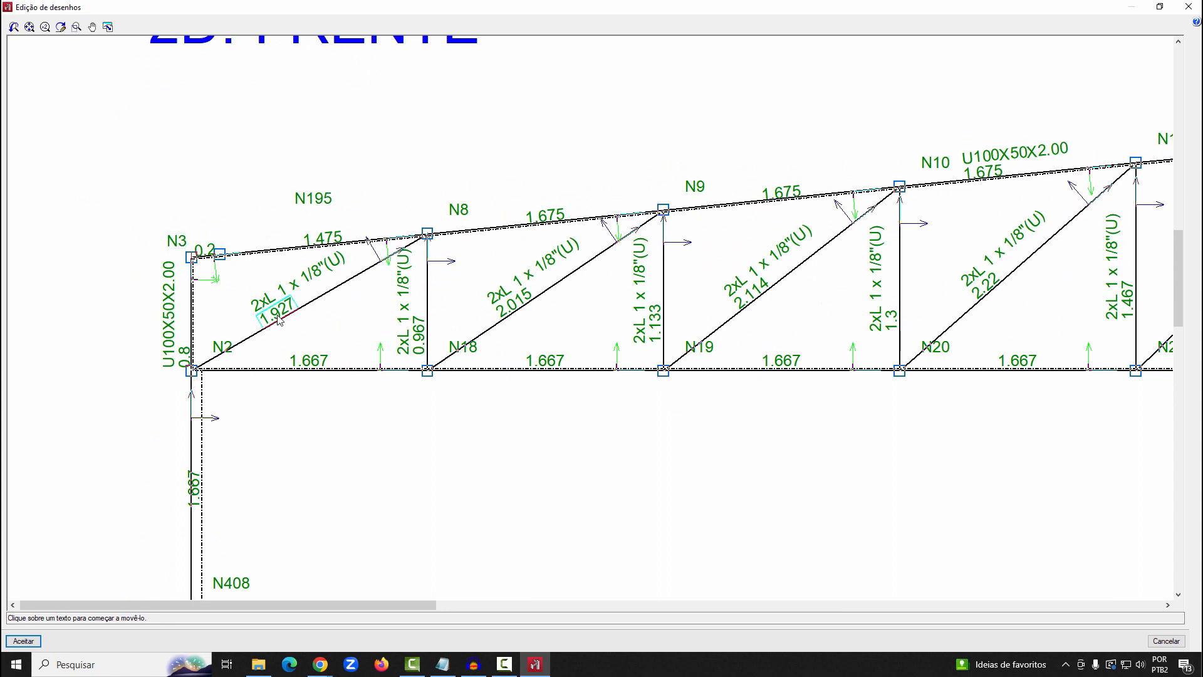
# Shift the first diagonal's length and profile labels along the bar, and reposition the overlapping 0.2, 0.8 and N2 labels nearby
pyautogui.click(273, 310)
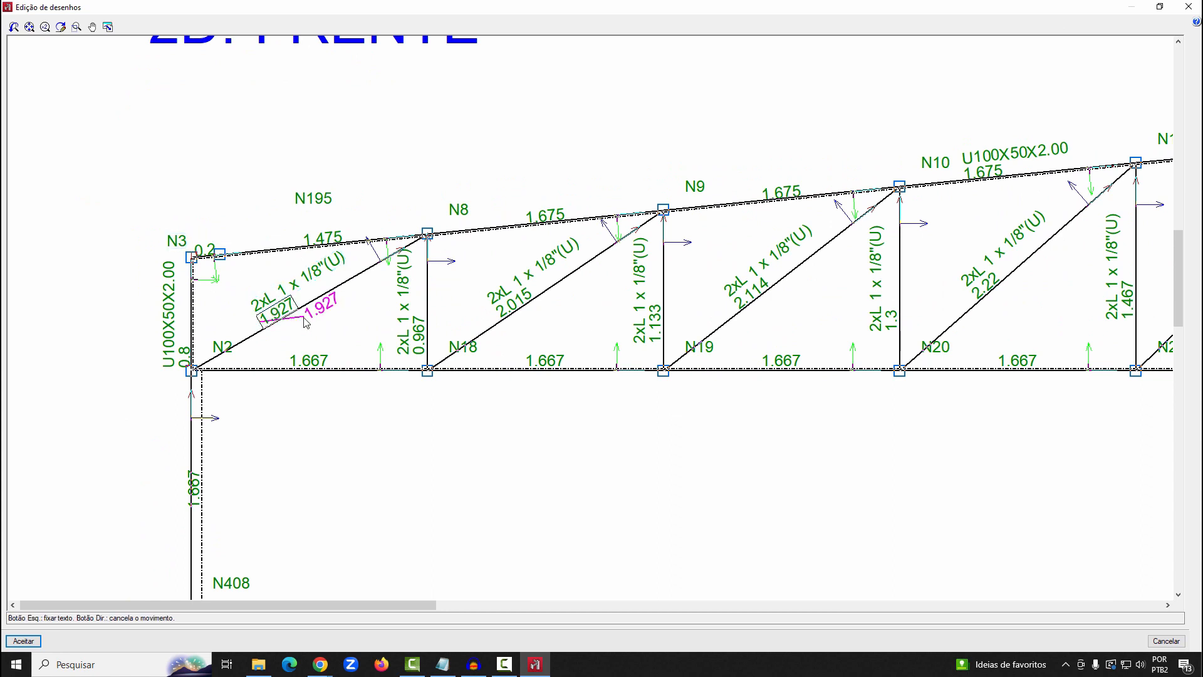
pyautogui.click(319, 307)
pyautogui.click(296, 283)
pyautogui.click(320, 287)
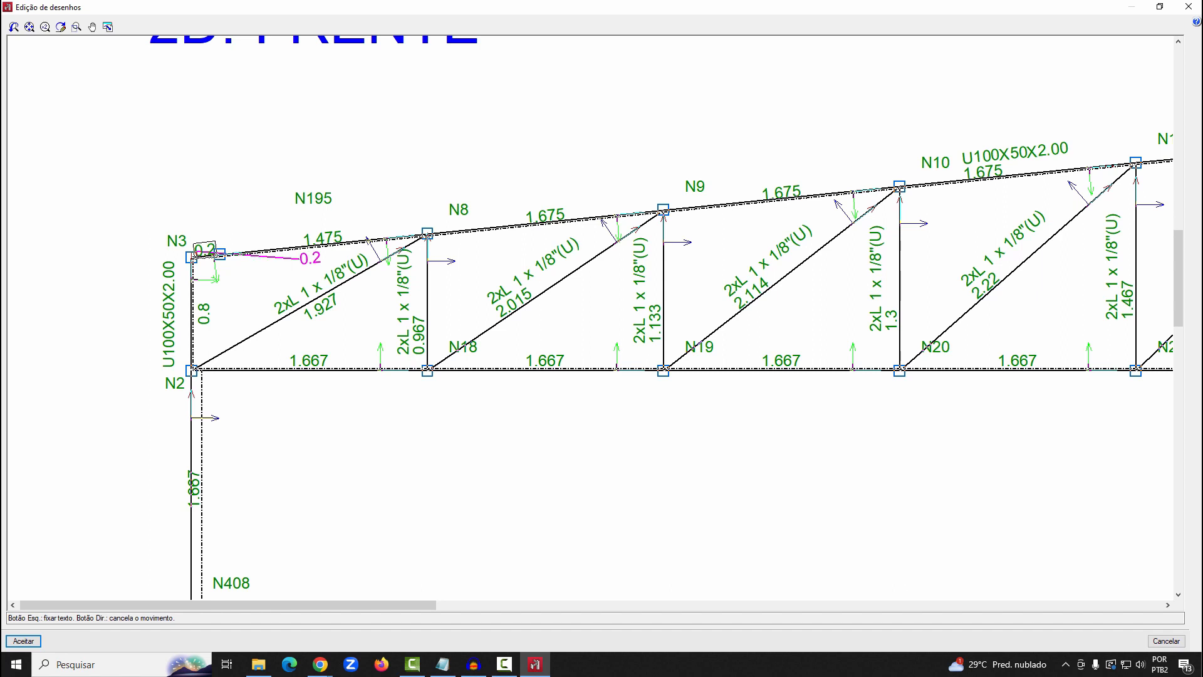
pyautogui.click(313, 256)
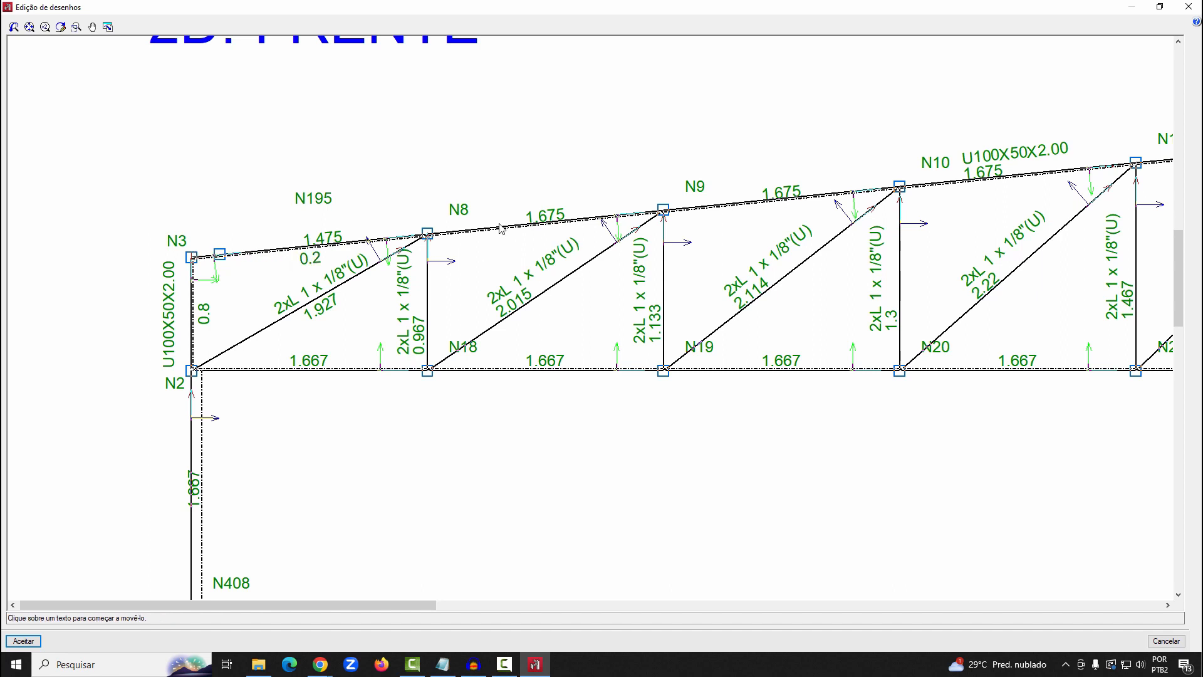
# Move the N8 and N9 labels directly above their top-chord nodes, accept the drawing edits and leave the composition
pyautogui.click(461, 210)
pyautogui.click(441, 217)
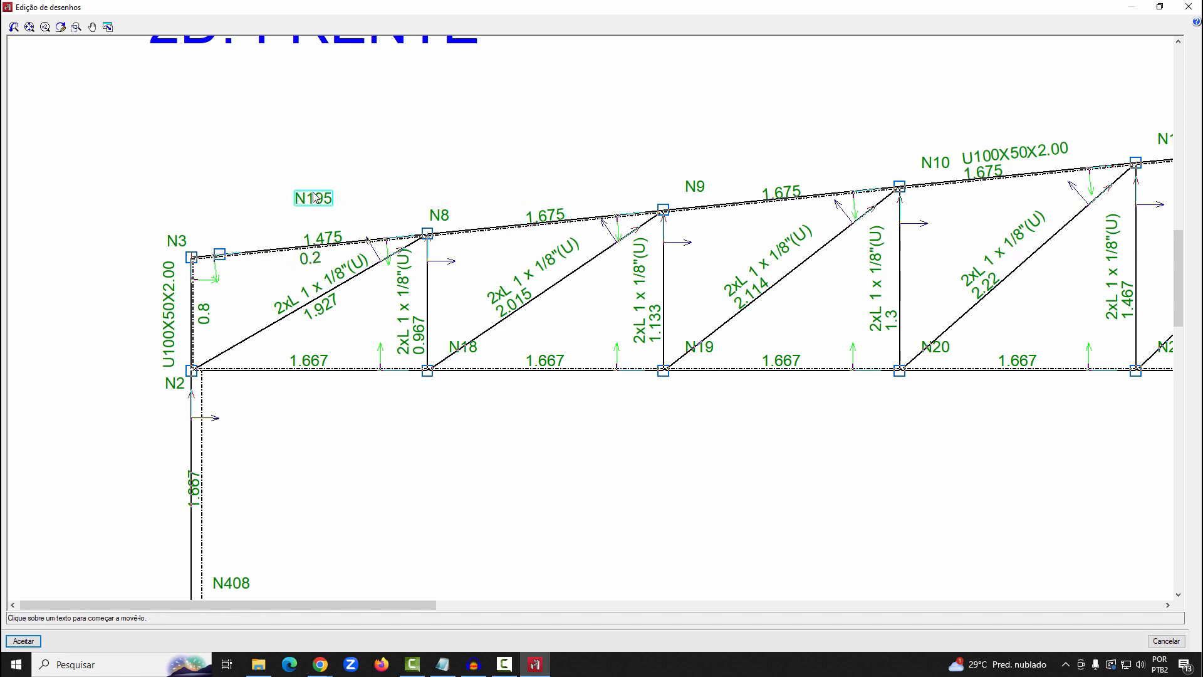
pyautogui.click(703, 184)
pyautogui.click(680, 193)
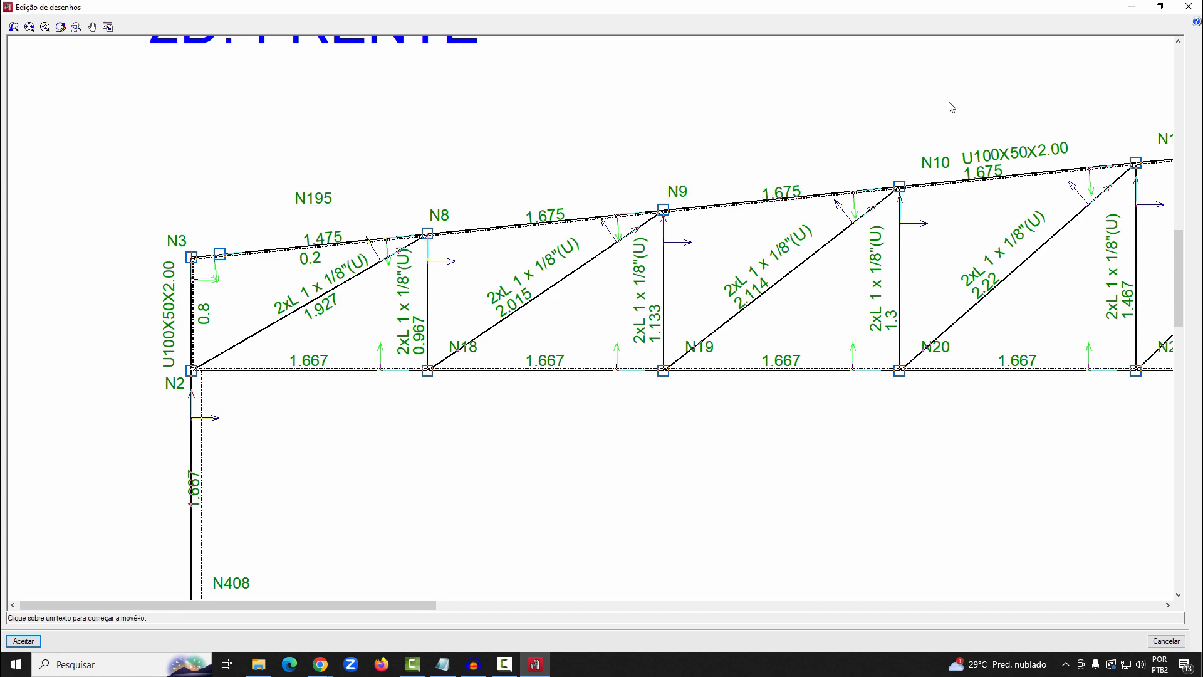
pyautogui.click(23, 641)
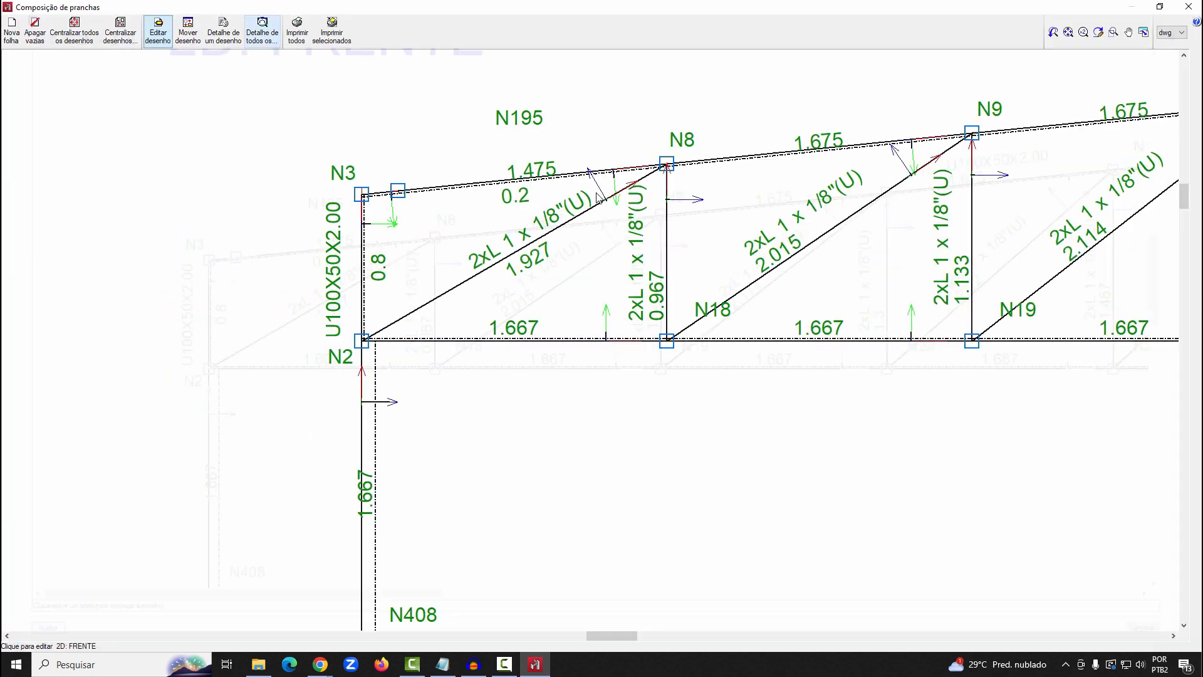
pyautogui.click(1189, 7)
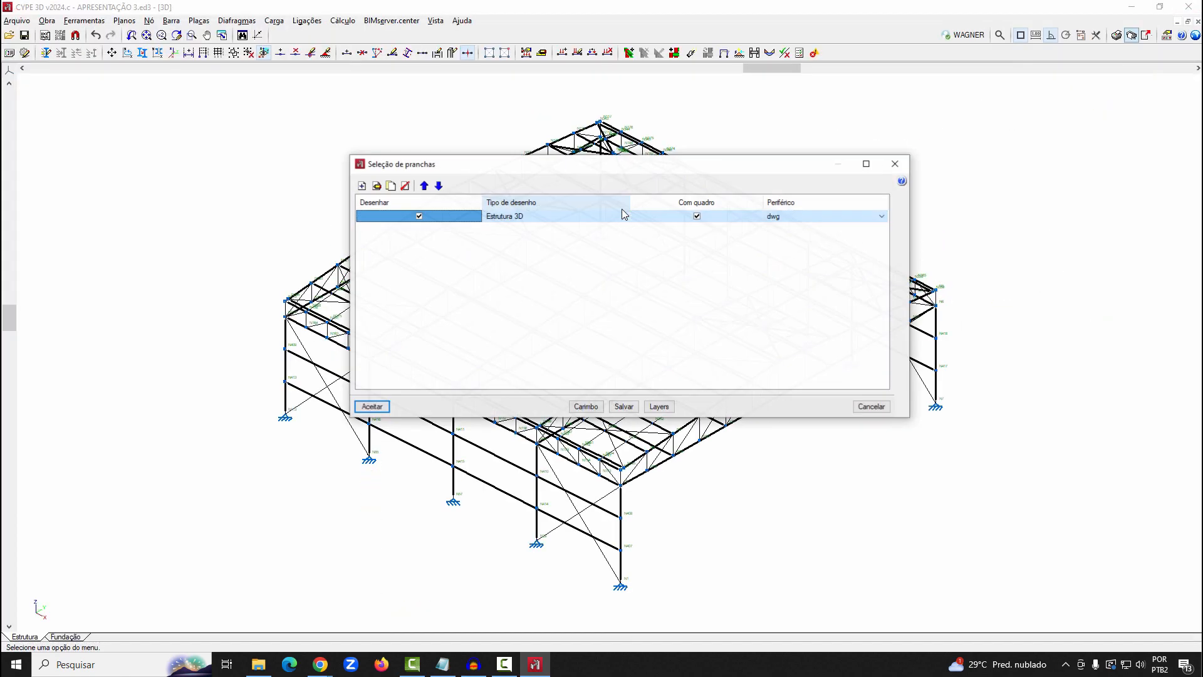
# Exclude the existing Estrutura 3D drawing from output and add another Estrutura 3D drawing with Real profiles at a larger scale
pyautogui.click(421, 216)
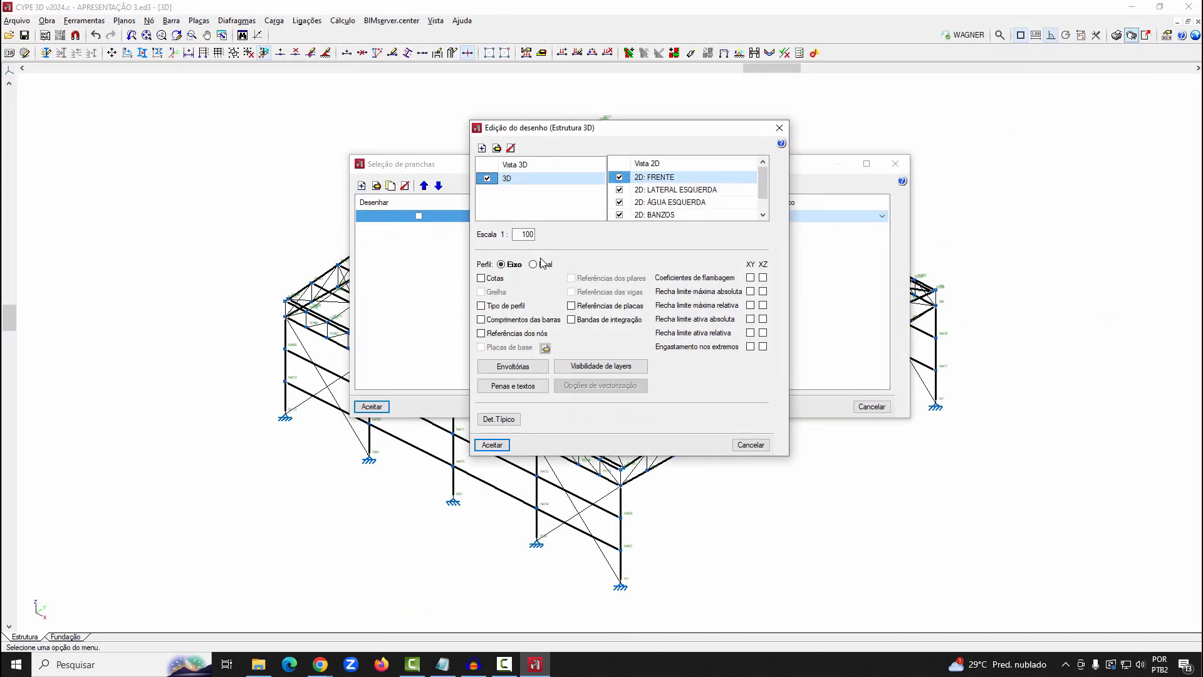
pyautogui.click(534, 265)
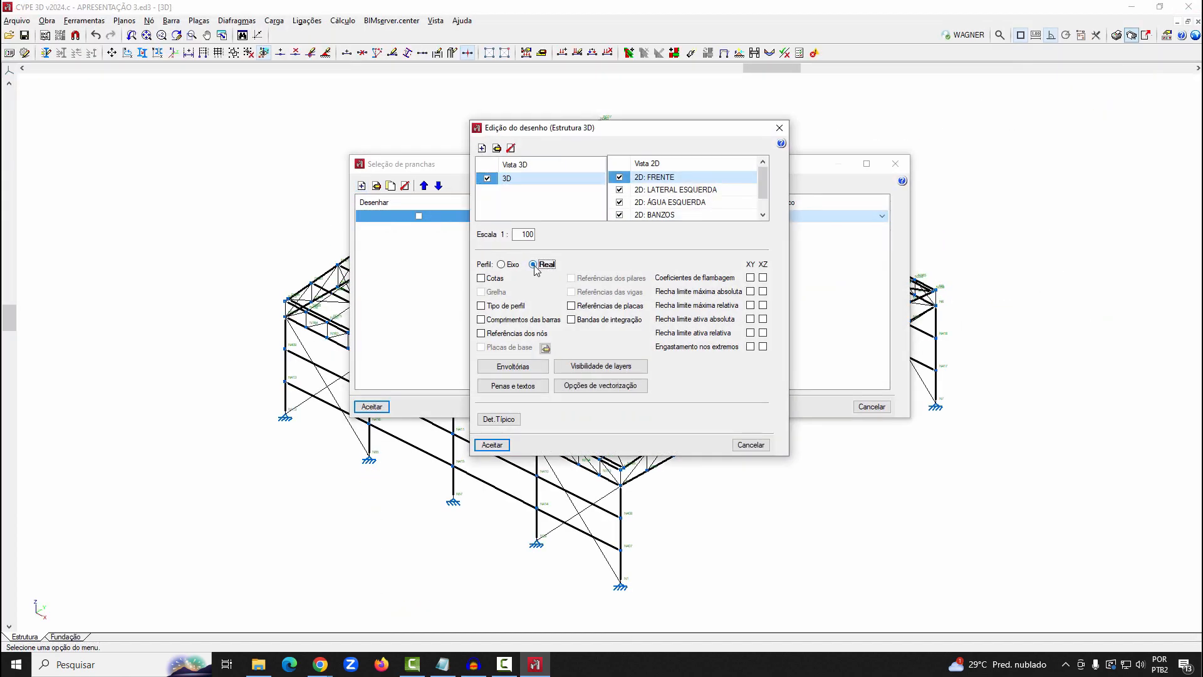
pyautogui.moveTo(520, 235); pyautogui.dragTo(582, 235)
pyautogui.click(506, 447)
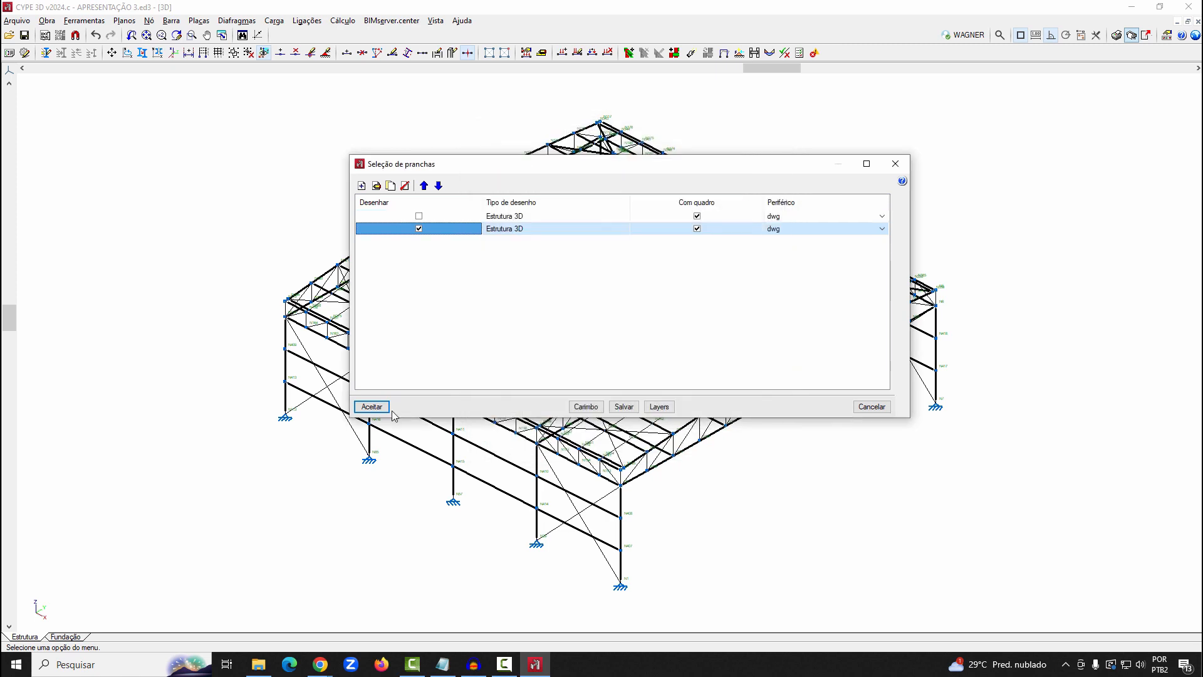
# Compose the sheets for the Real-profile drawing, keeping the previous composition where possible, and show every drawing in detail
pyautogui.click(370, 407)
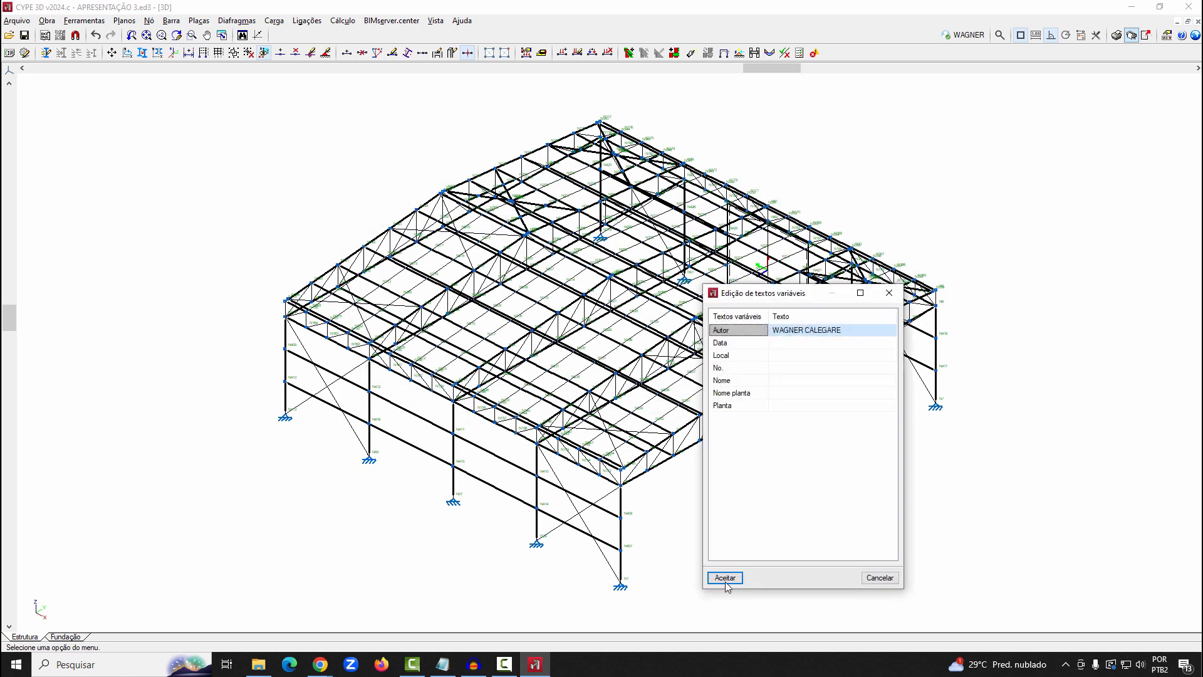
pyautogui.press('Return')
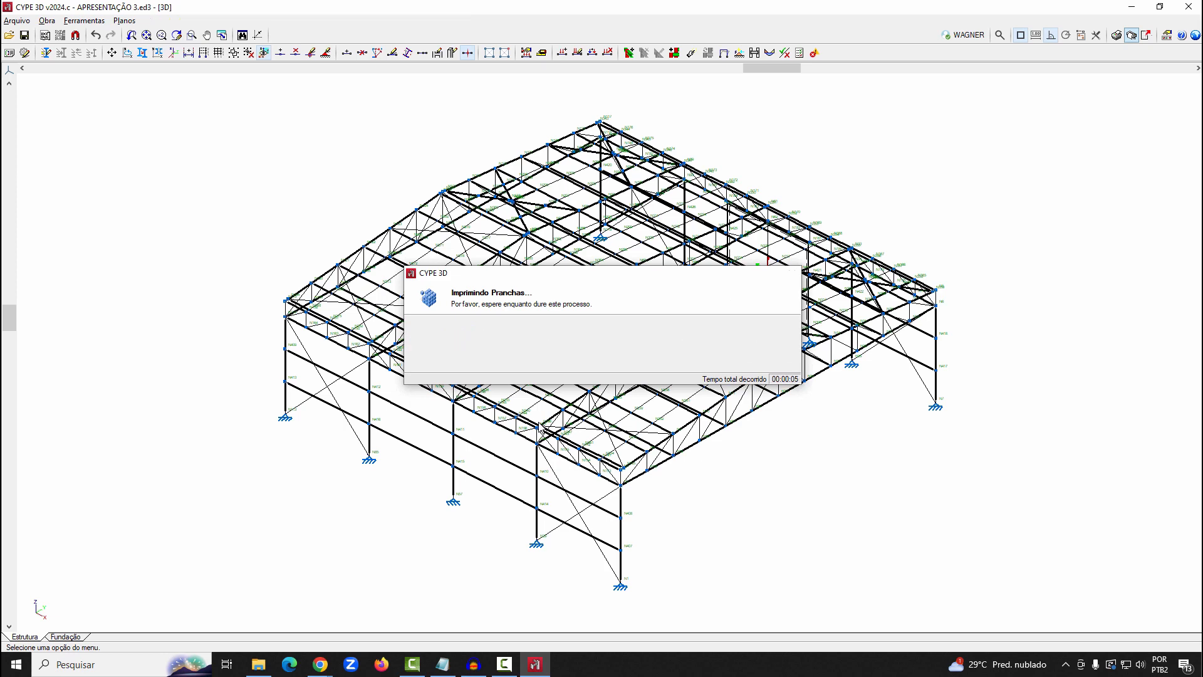
pyautogui.click(453, 364)
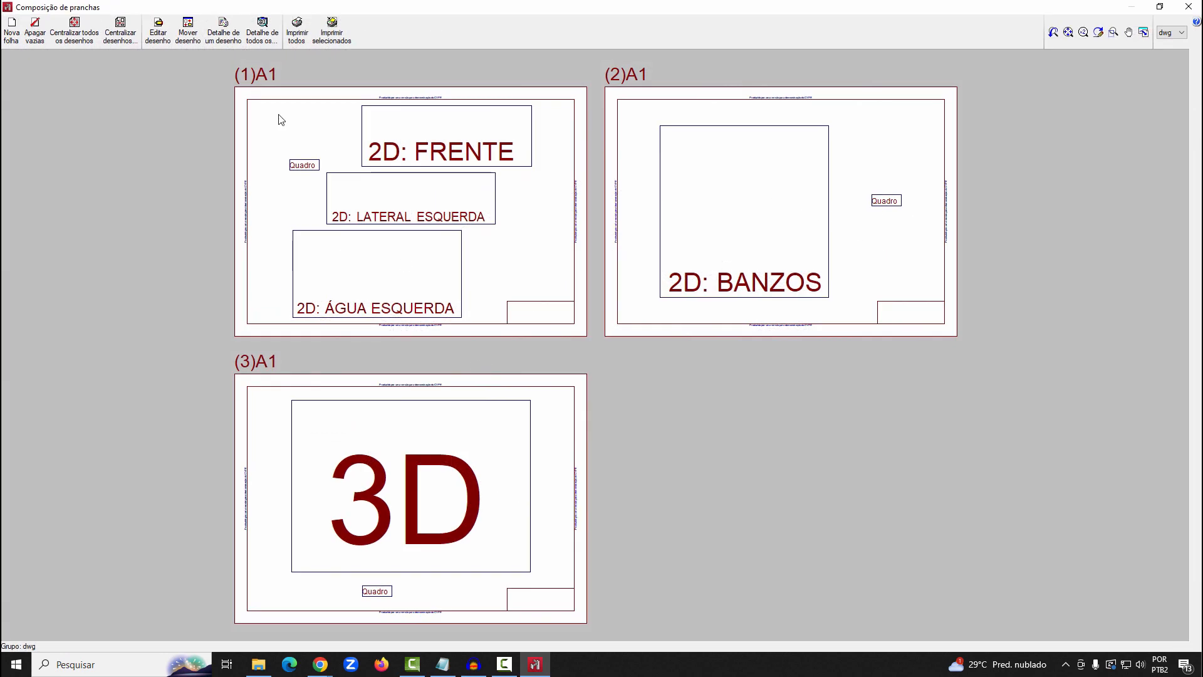
pyautogui.click(257, 40)
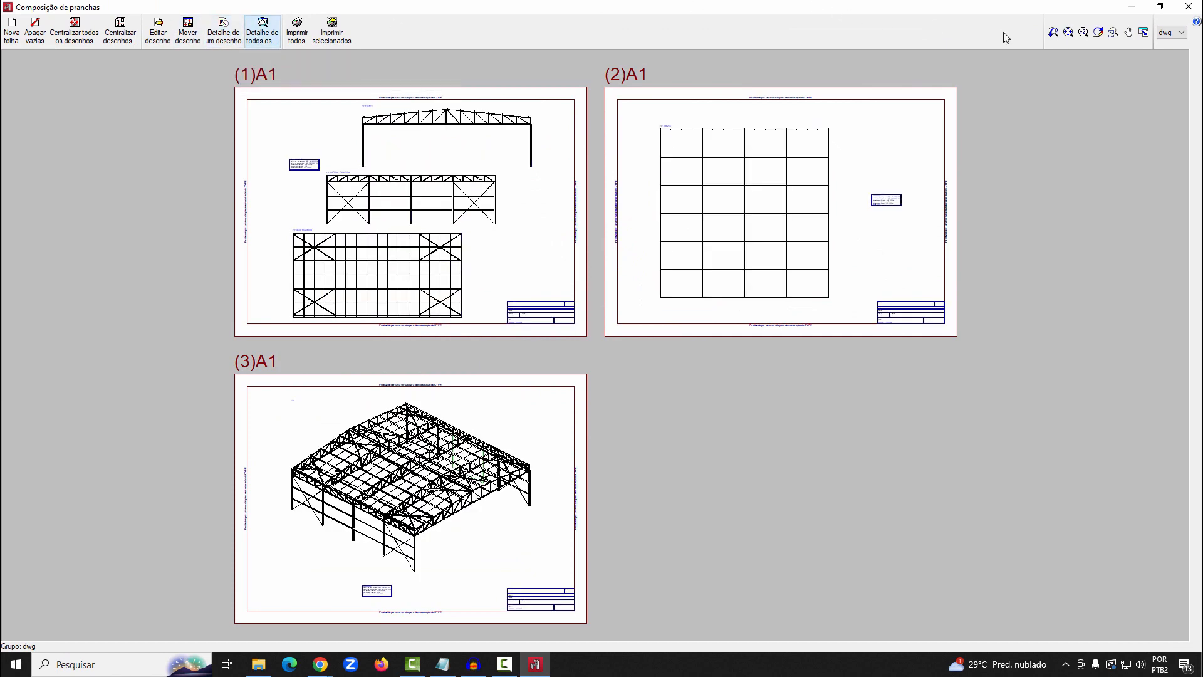
# Examine the real profiles in the 3D view on the third A1 sheet, along the eave, columns and roof trusses
pyautogui.moveTo(287, 460); pyautogui.dragTo(302, 475)
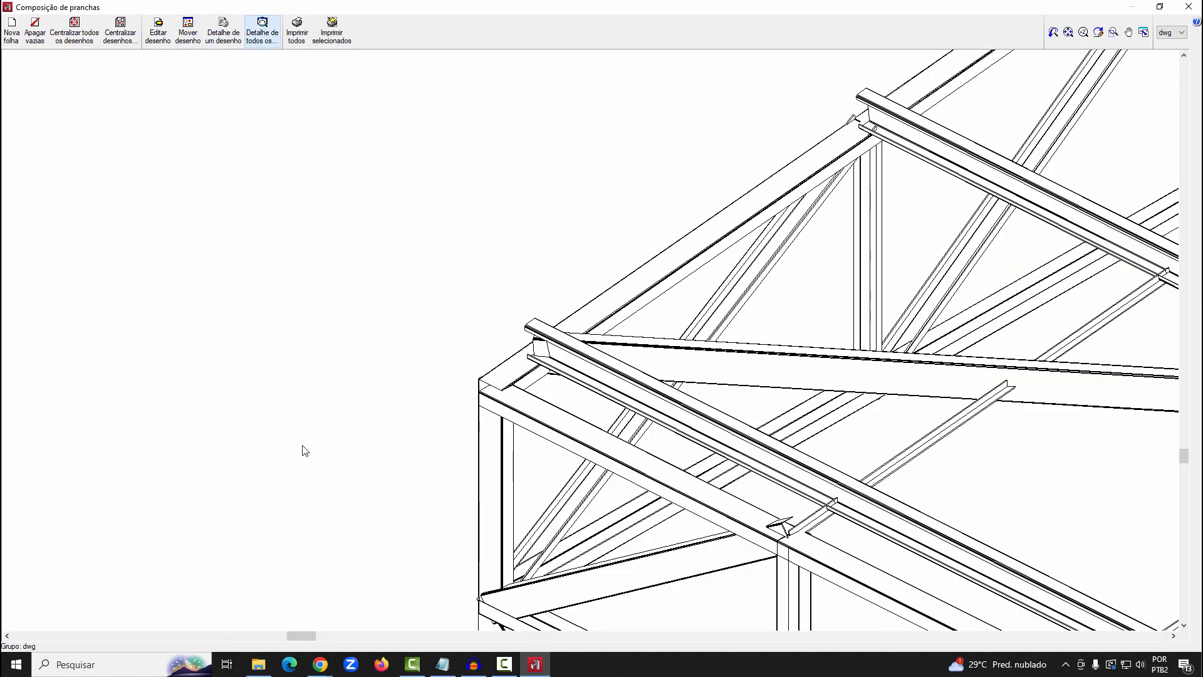
pyautogui.scroll(-4, 325, 203)
pyautogui.moveTo(567, 288); pyautogui.dragTo(443, 228, button='middle')
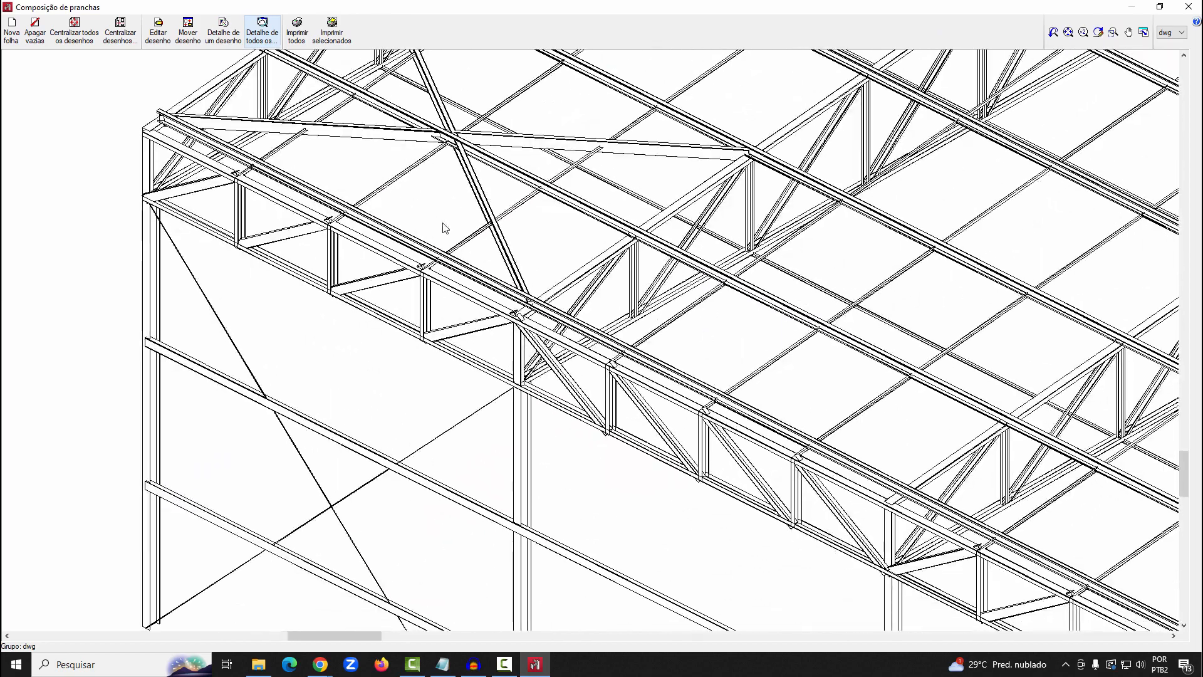
pyautogui.scroll(-2, 443, 231)
pyautogui.moveTo(754, 422); pyautogui.dragTo(451, 299, button='middle')
pyautogui.scroll(-1, 449, 294)
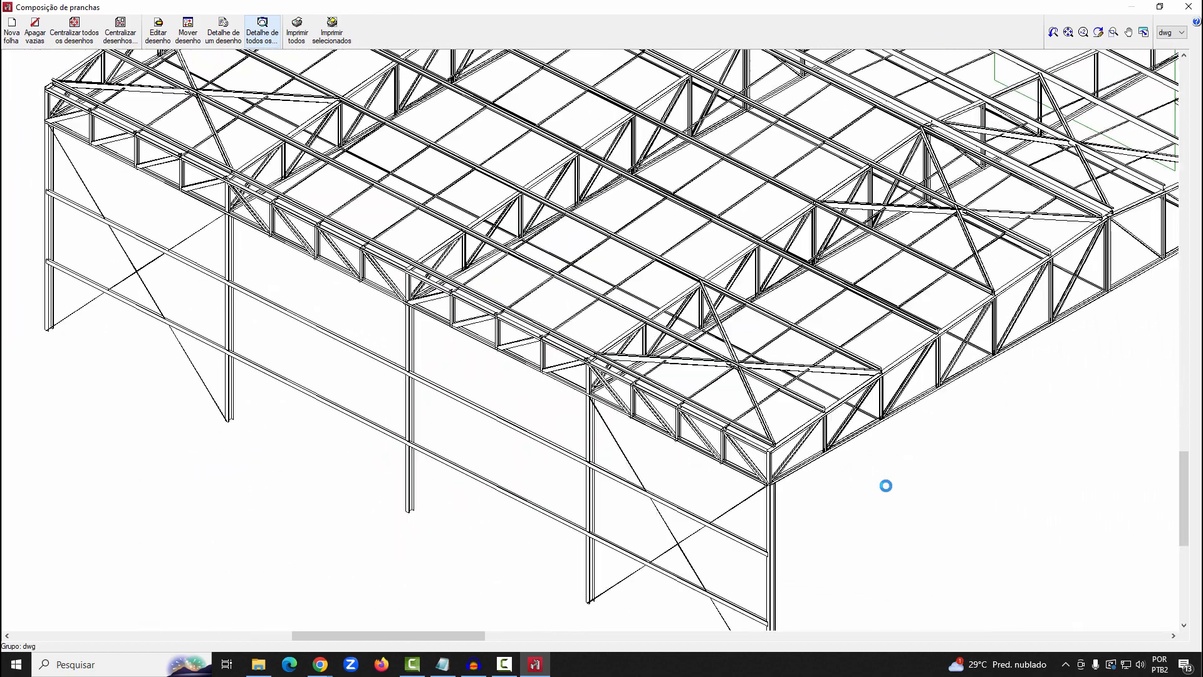
pyautogui.scroll(1, 886, 486)
pyautogui.middleClick(760, 451)
pyautogui.middleClick(760, 451)
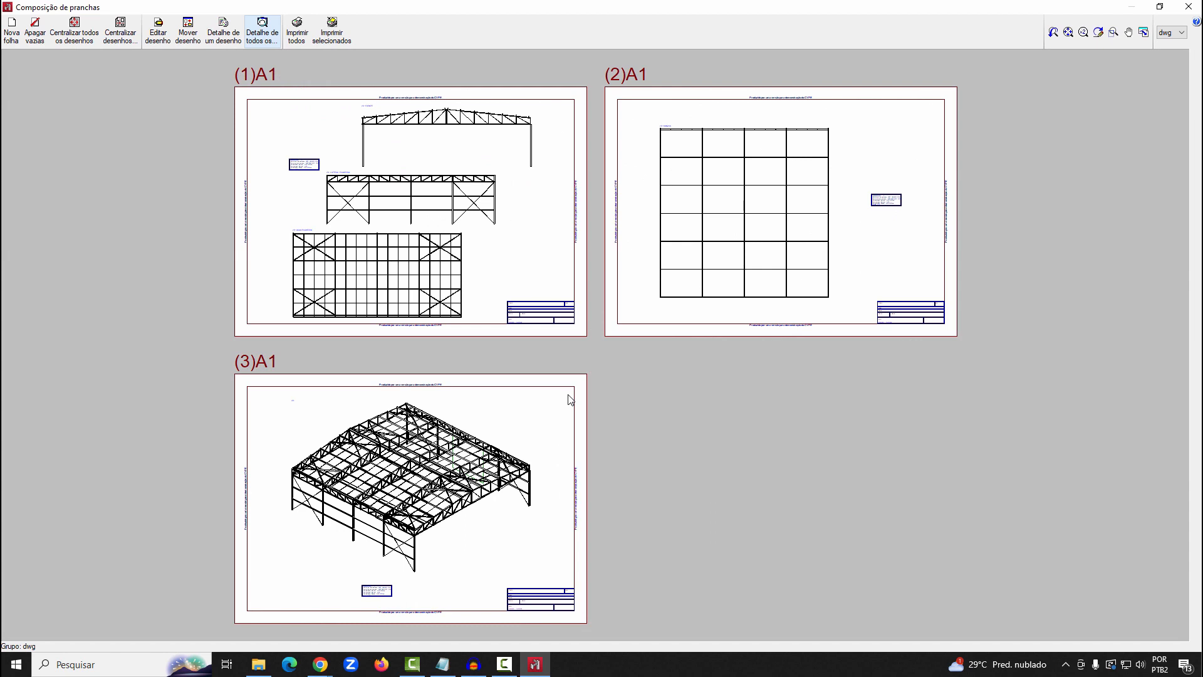
# Move the Quadro on the first A1 sheet to the free space beside 2D: ÁGUA ESQUERDA, above the title block
pyautogui.click(189, 25)
pyautogui.click(305, 165)
pyautogui.click(494, 258)
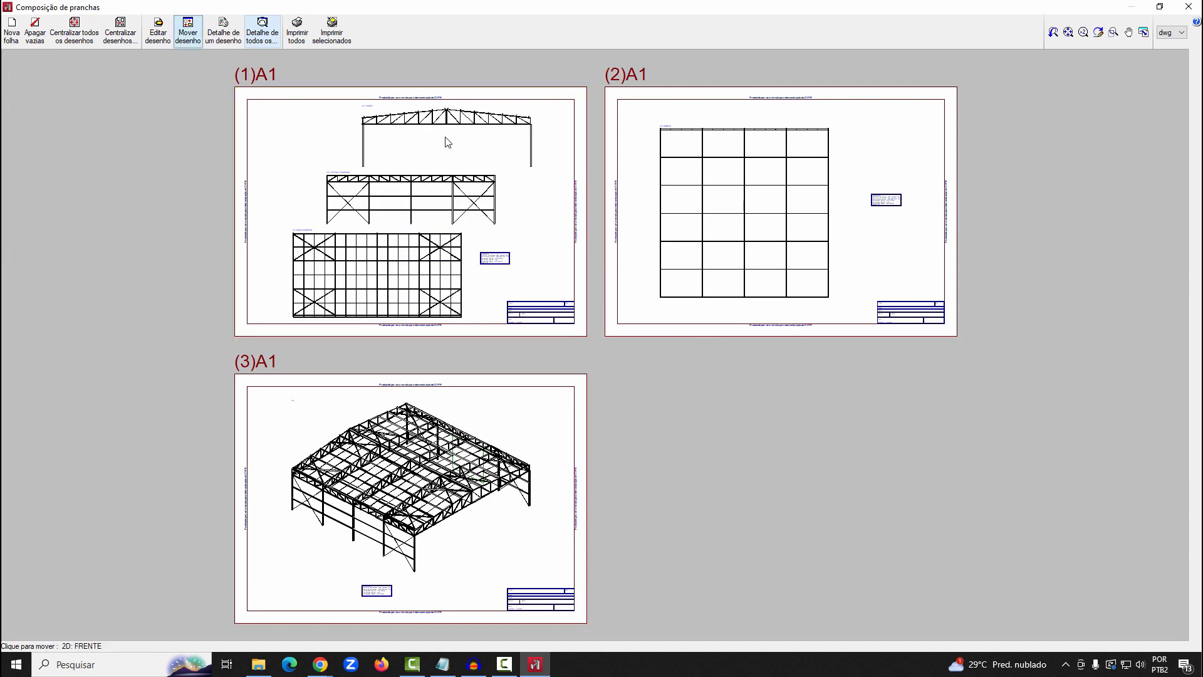
# Move 2D: FRENTE and 2D: LATERAL ESQUERDA against the left margin of the first A1 sheet, one below the other
pyautogui.click(344, 141)
pyautogui.click(334, 139)
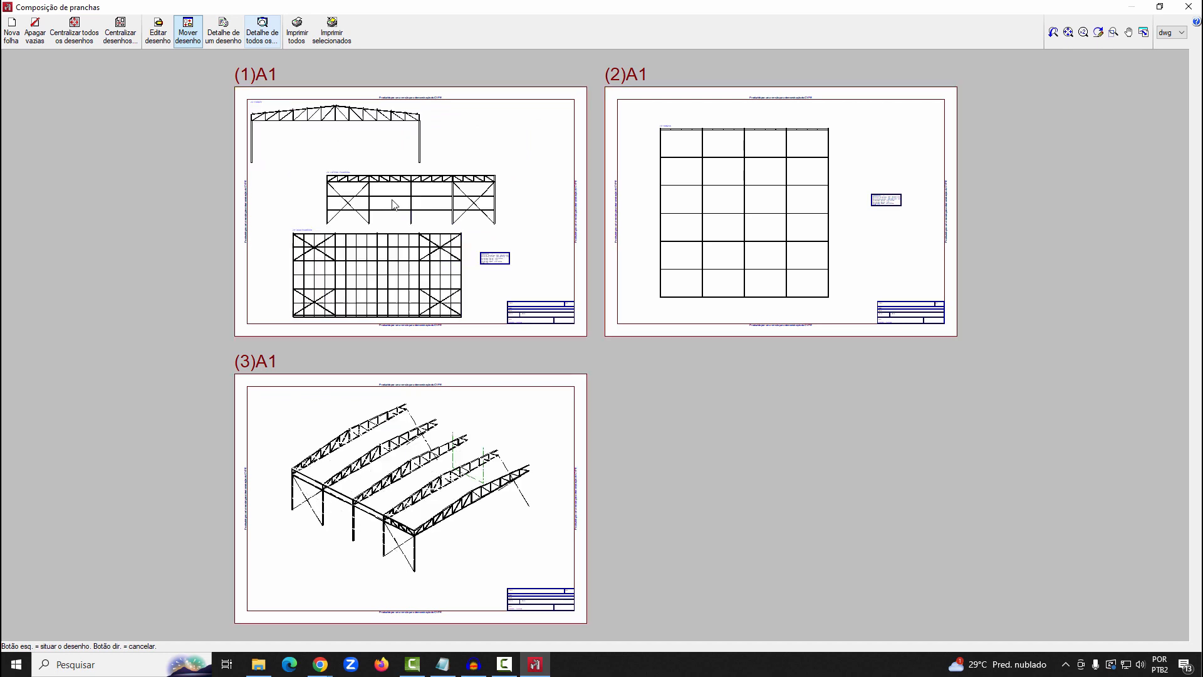
pyautogui.click(359, 201)
pyautogui.click(335, 199)
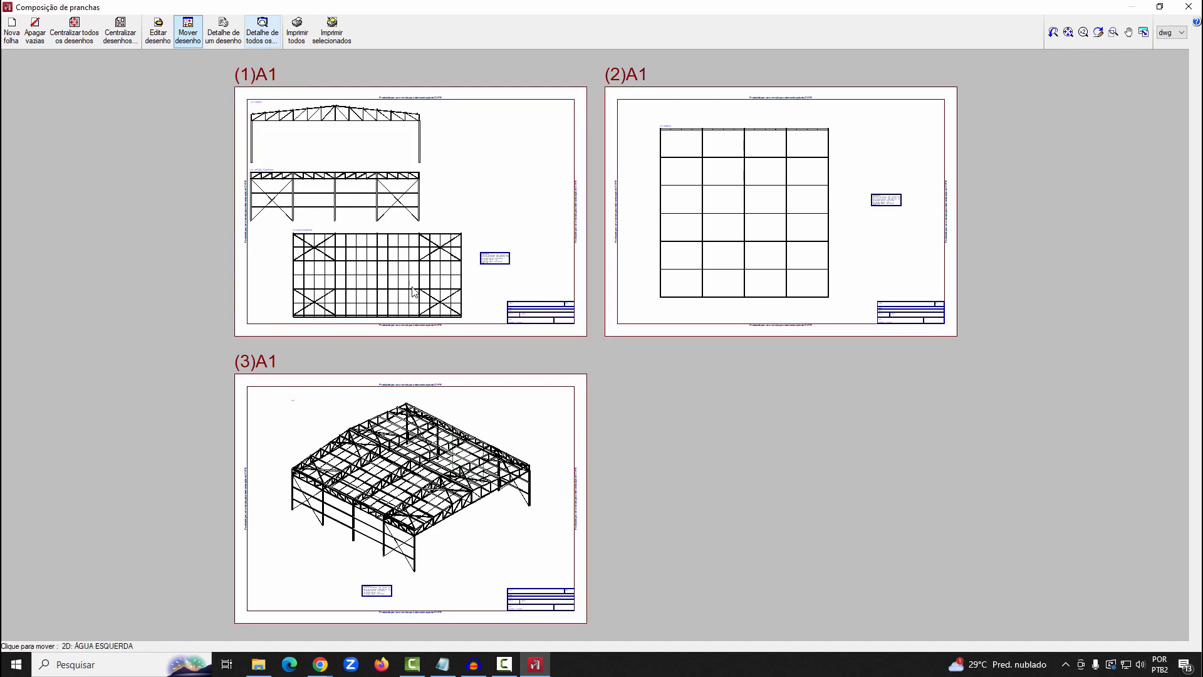
# Move 2D: ÁGUA ESQUERDA and the second sheet's grid drawing against their left margins, and place both Quadro blocks close to the drawings
pyautogui.click(397, 272)
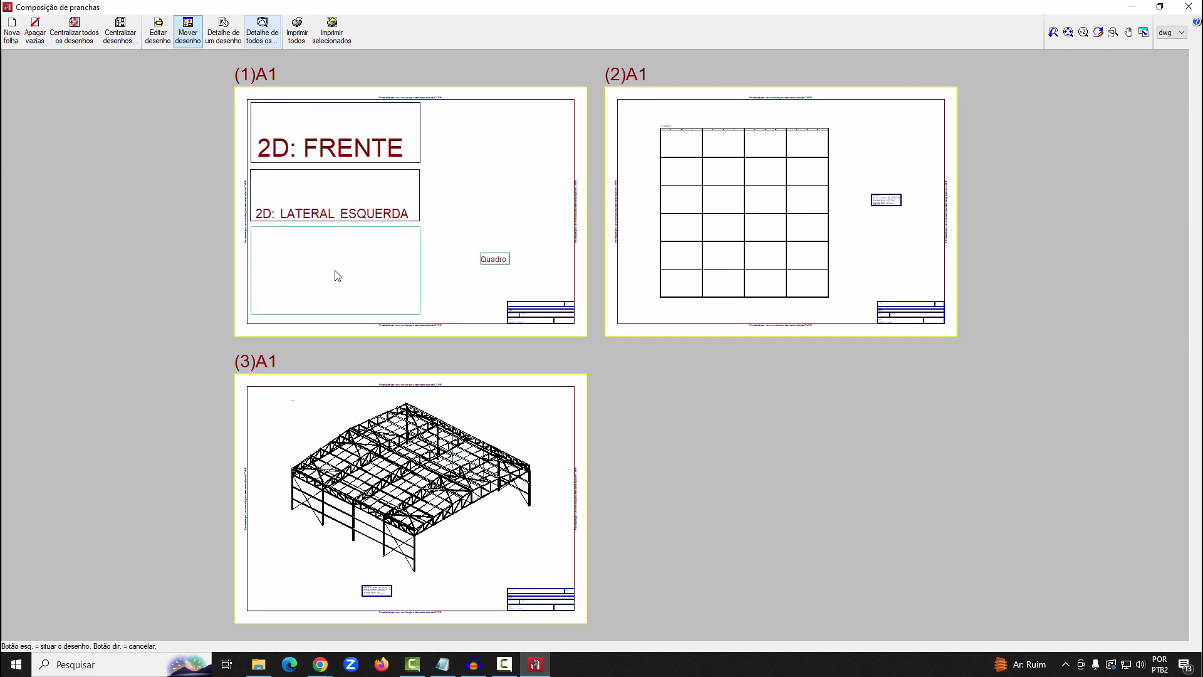
pyautogui.click(714, 190)
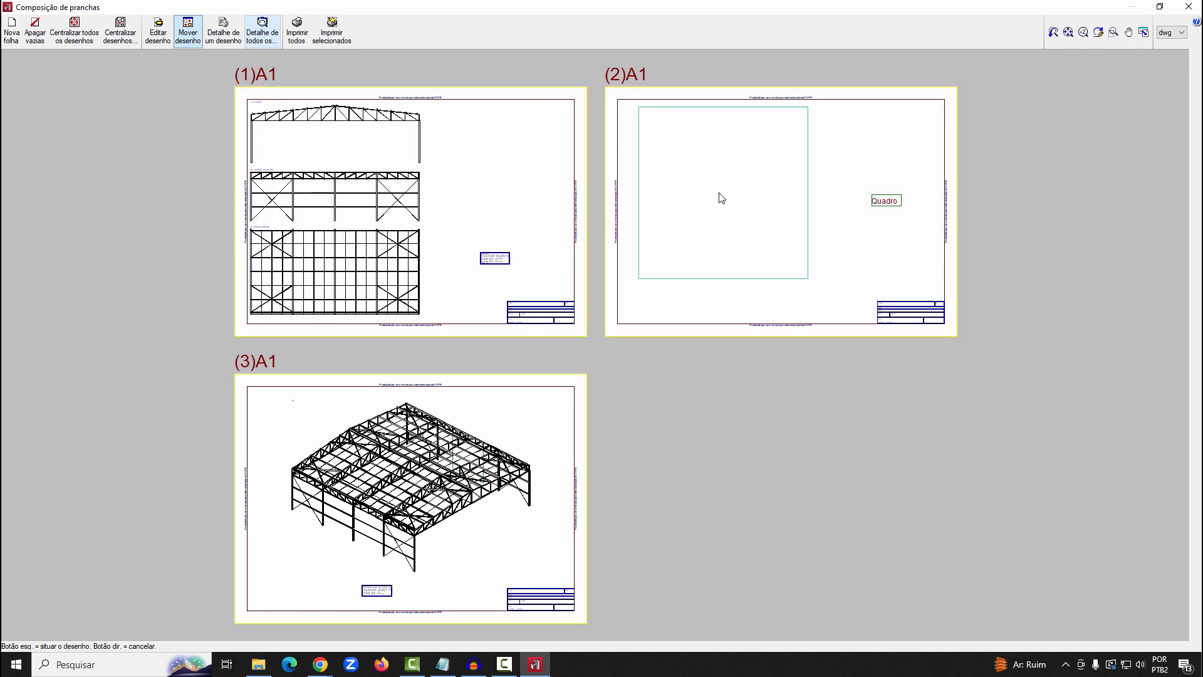
pyautogui.click(751, 298)
pyautogui.click(499, 258)
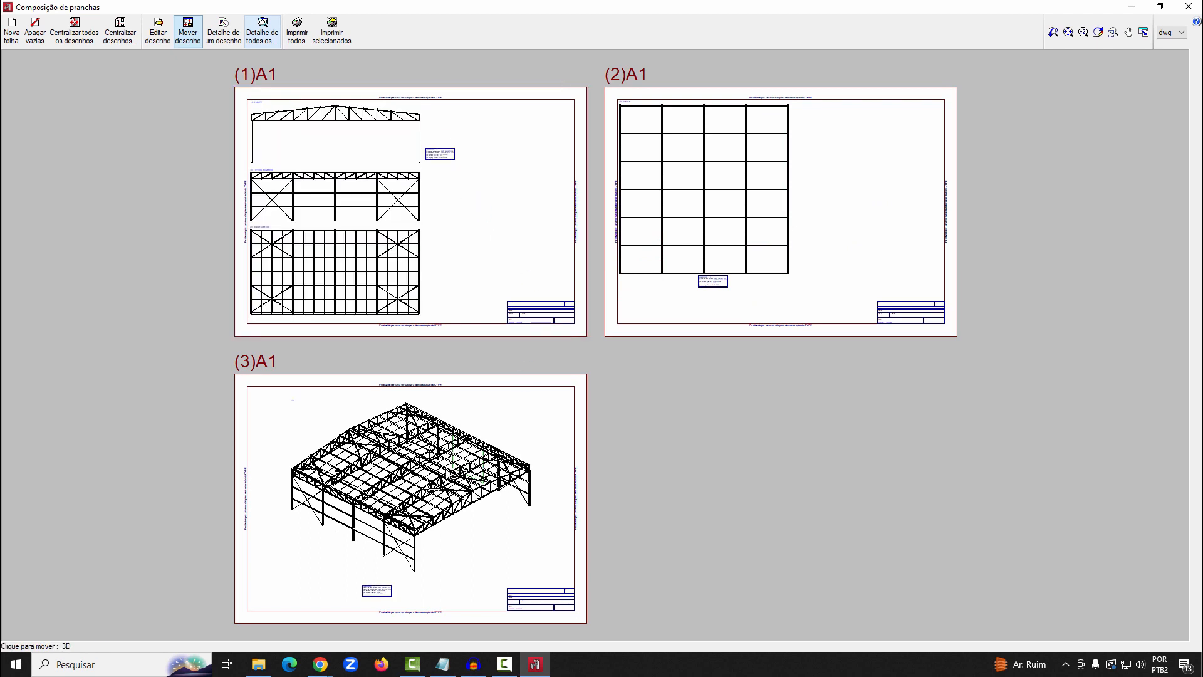
# Move the 3D drawing on the third A1 sheet to the upper-left margin corner and place its Quadro just below it
pyautogui.click(444, 475)
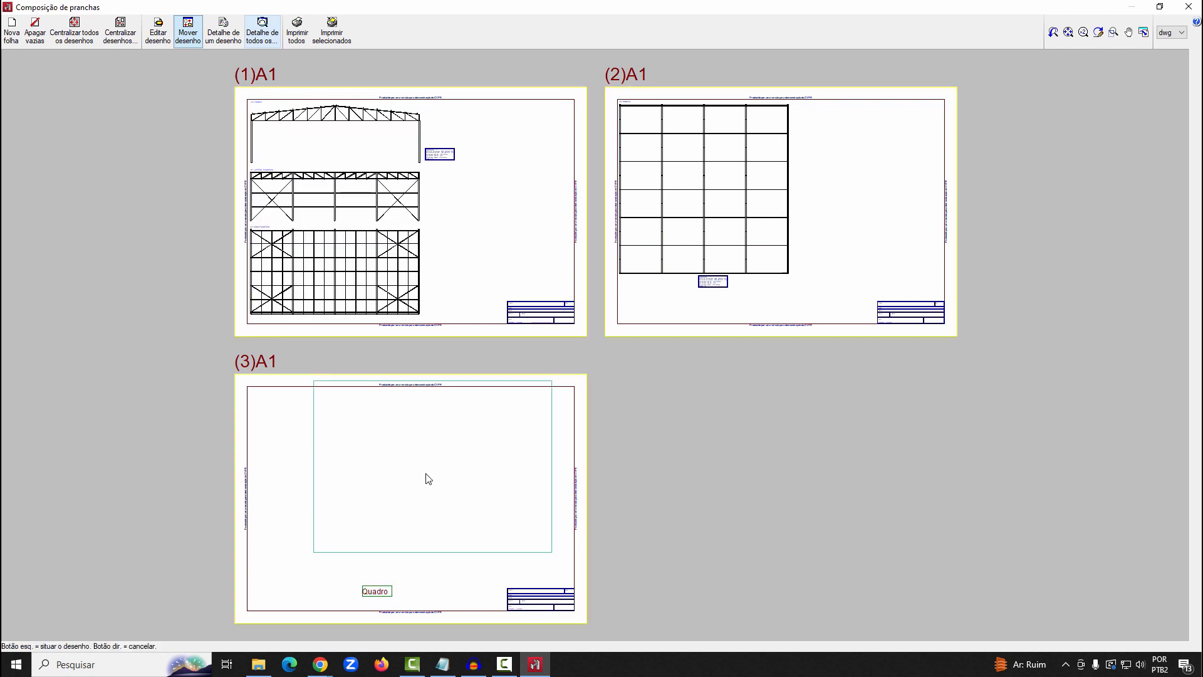
pyautogui.click(374, 481)
pyautogui.click(390, 592)
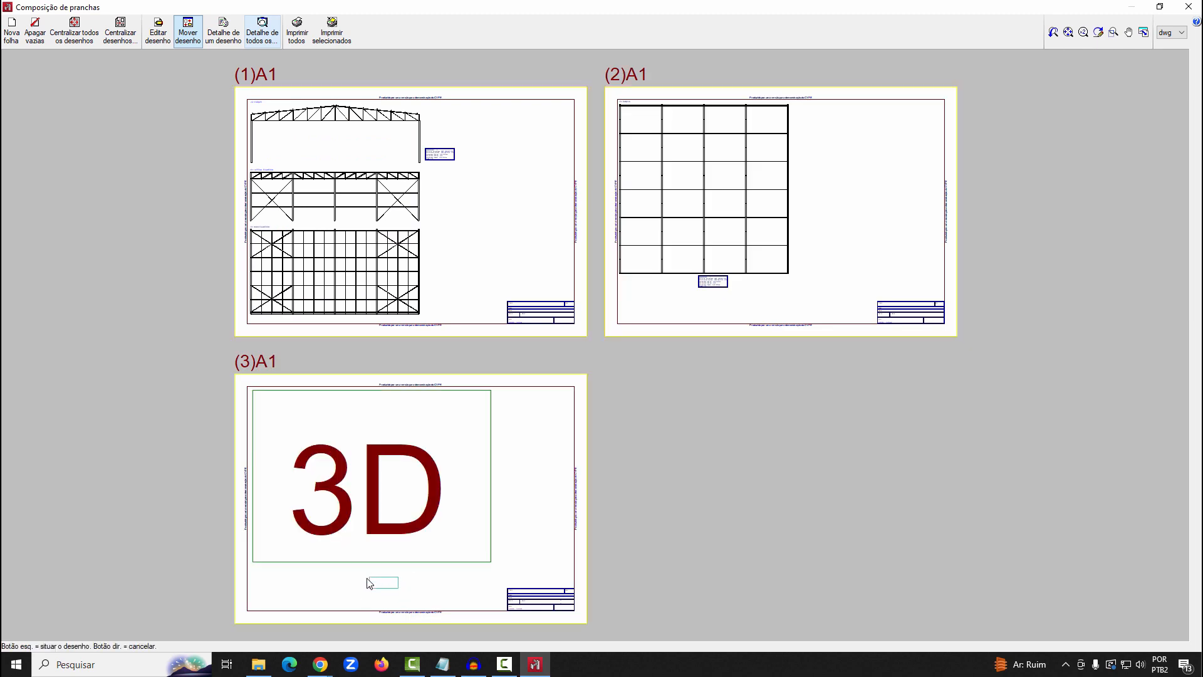
pyautogui.click(369, 572)
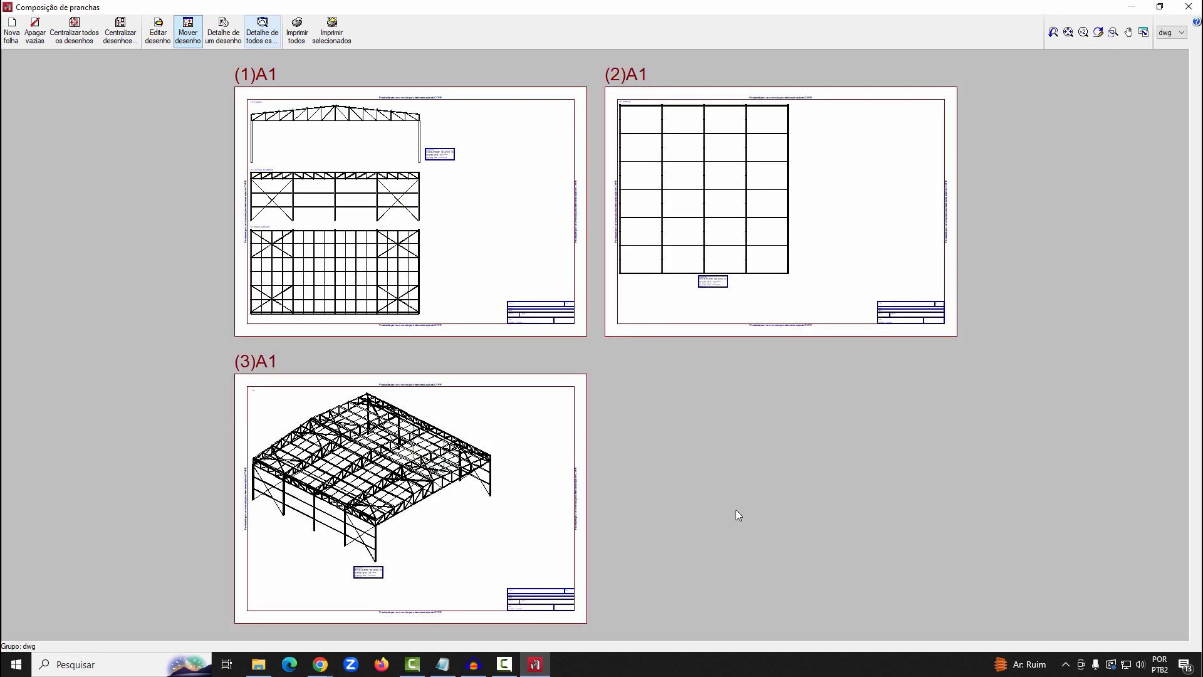
# Export all sheets to a single DWG file named DESENHO DA OBRA in the desktop folder USAR, and close the sheet composition
pyautogui.click(297, 31)
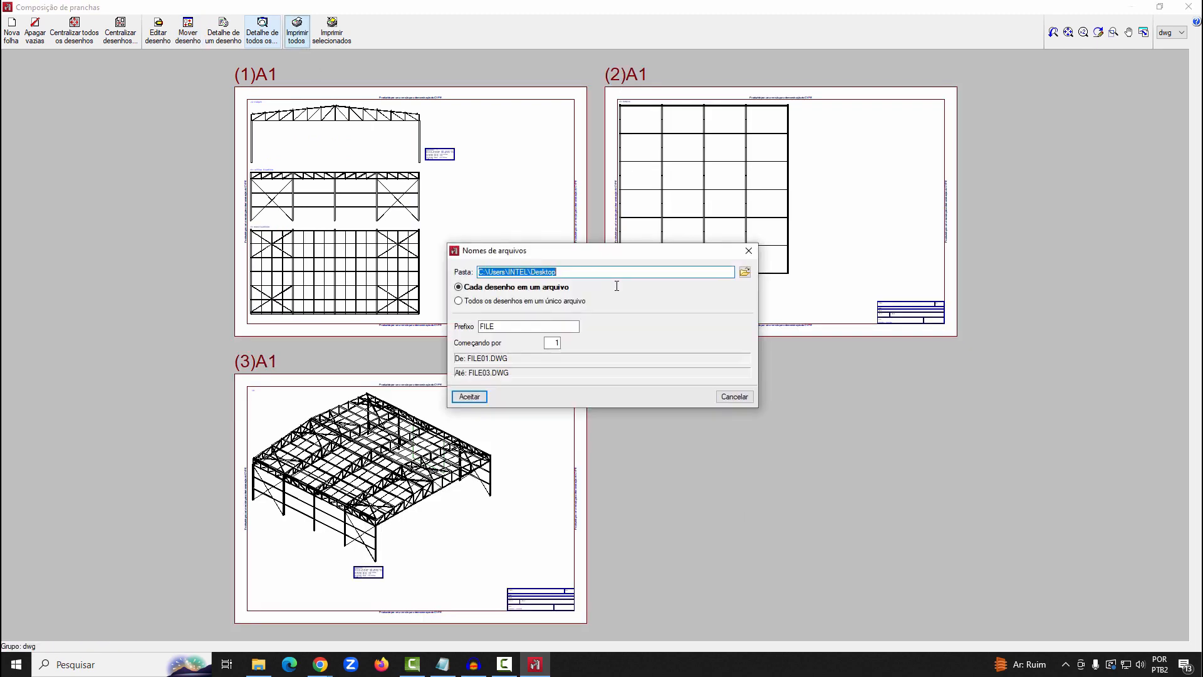
pyautogui.click(511, 301)
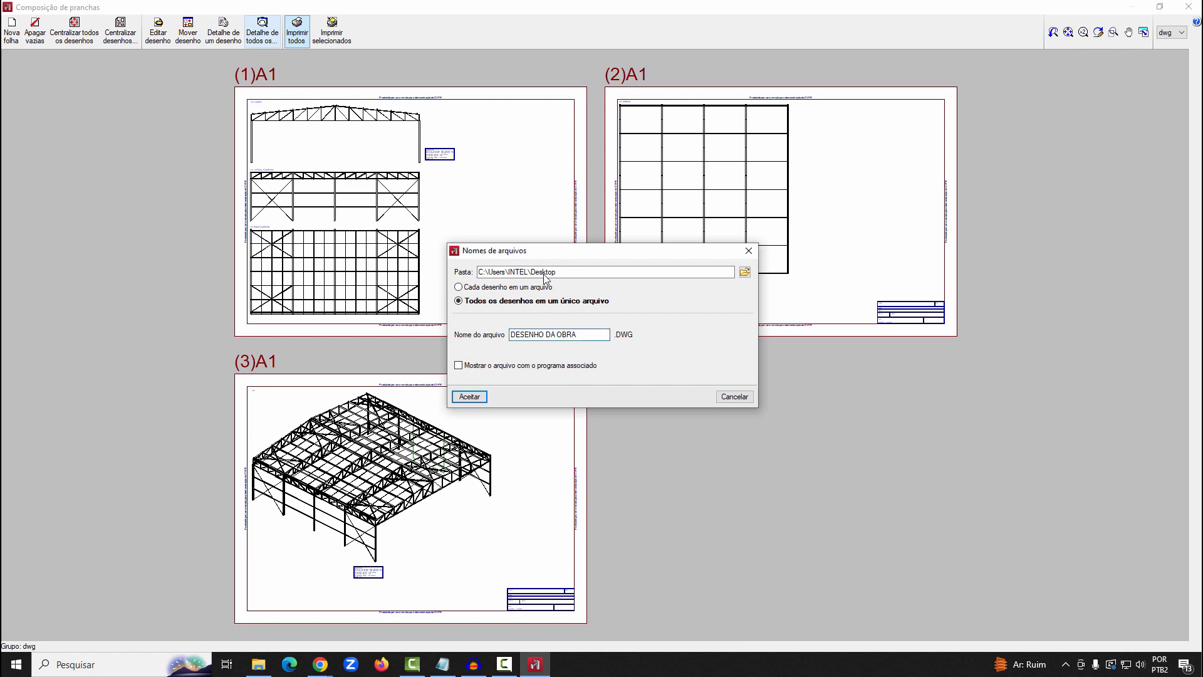
pyautogui.click(744, 271)
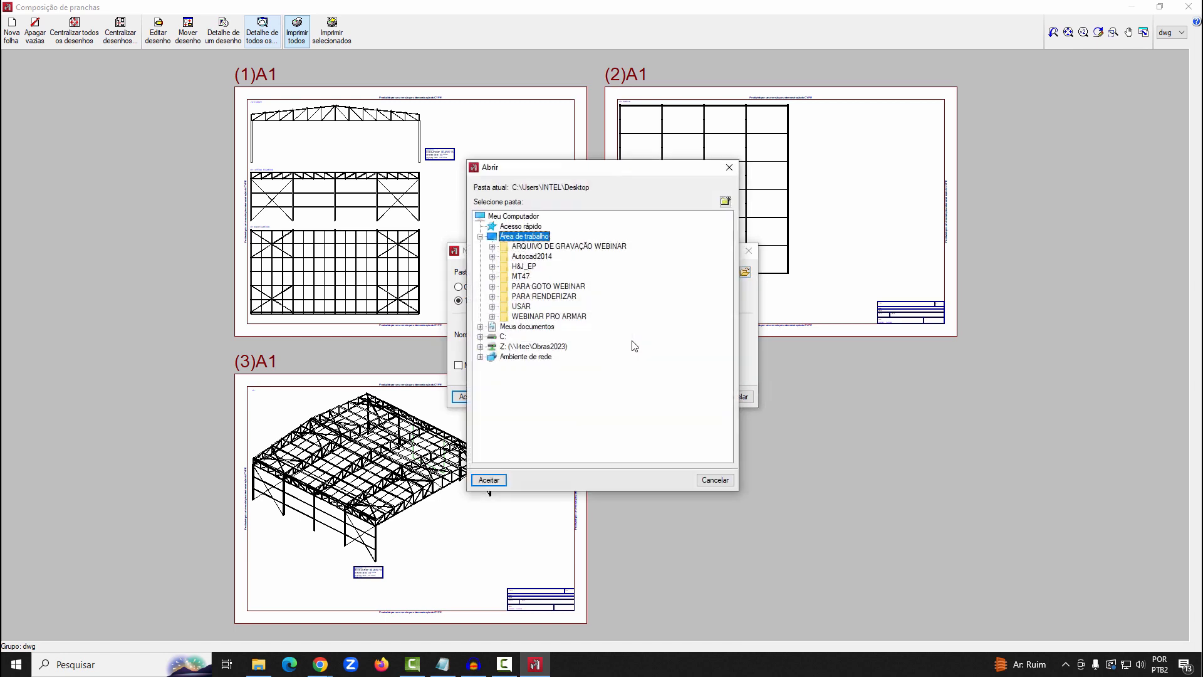
pyautogui.click(523, 306)
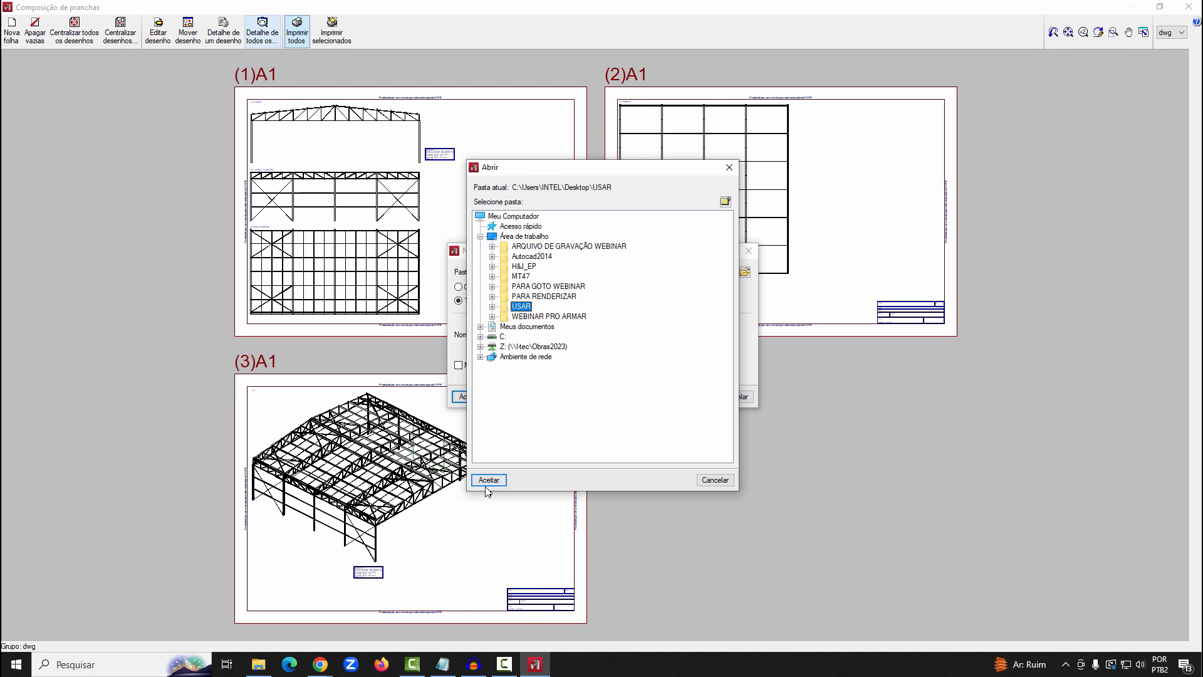
pyautogui.click(487, 481)
pyautogui.click(469, 396)
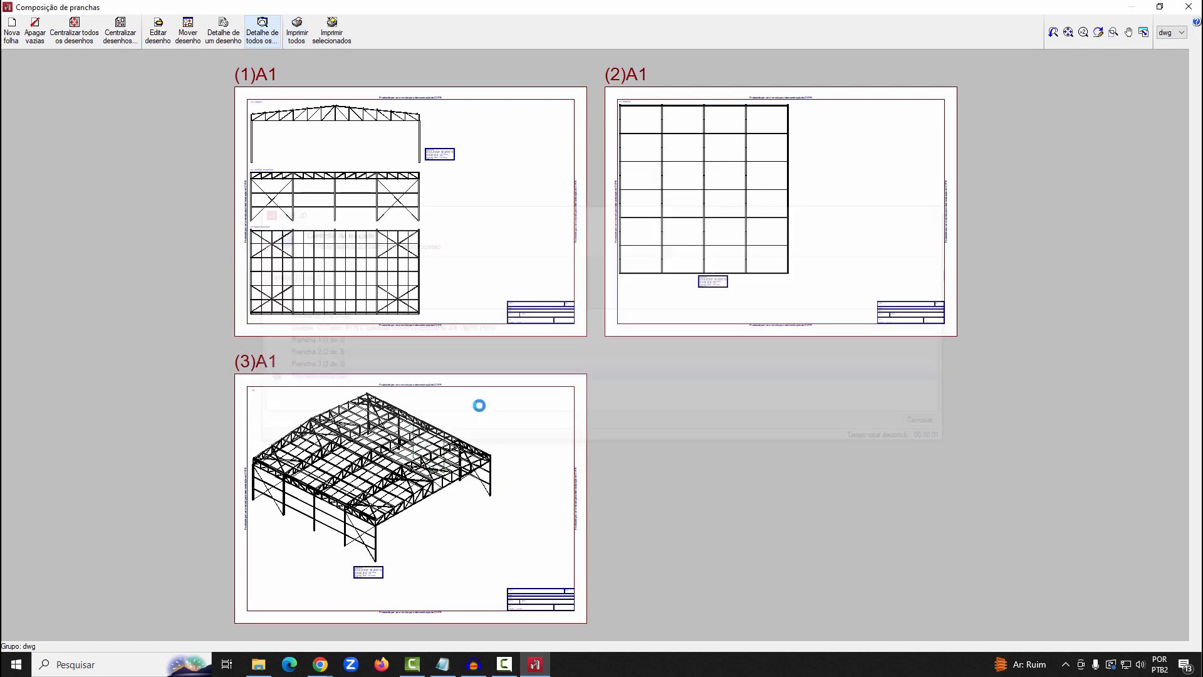
pyautogui.click(1189, 7)
pyautogui.click(871, 407)
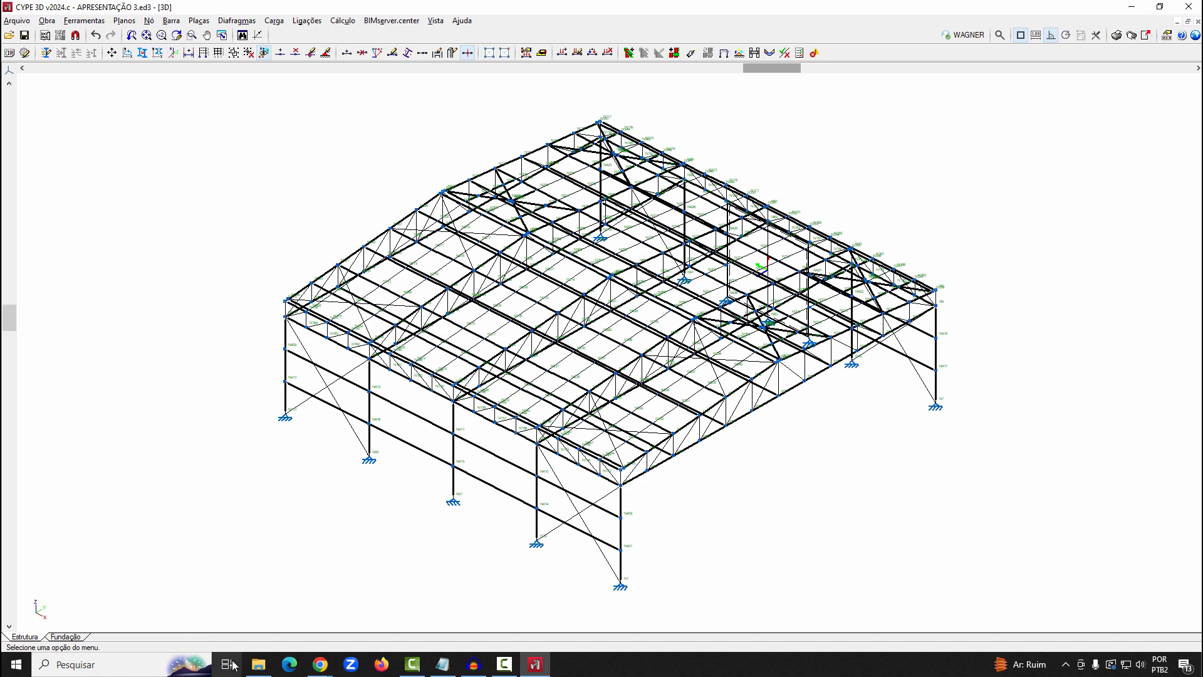
# Switch to AutoCAD 2014, open DESENHO DA OBRA from the USAR folder, and check the three exported sheets
pyautogui.click(1132, 7)
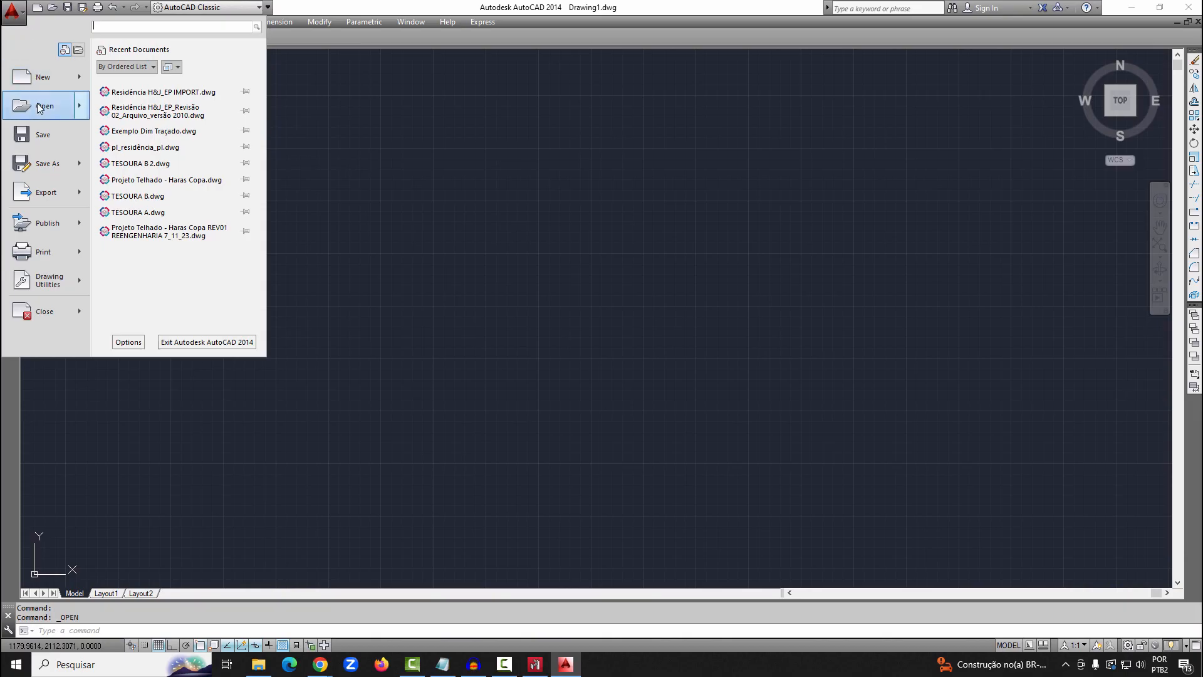
pyautogui.click(39, 108)
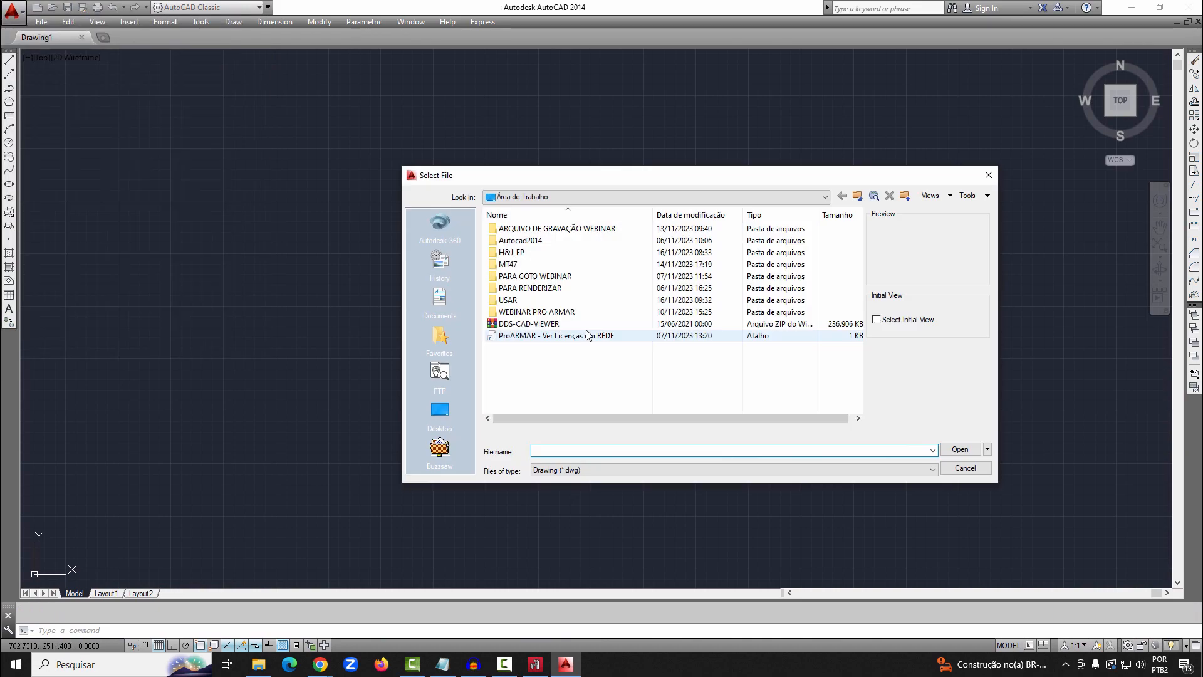
pyautogui.doubleClick(508, 301)
pyautogui.click(509, 241)
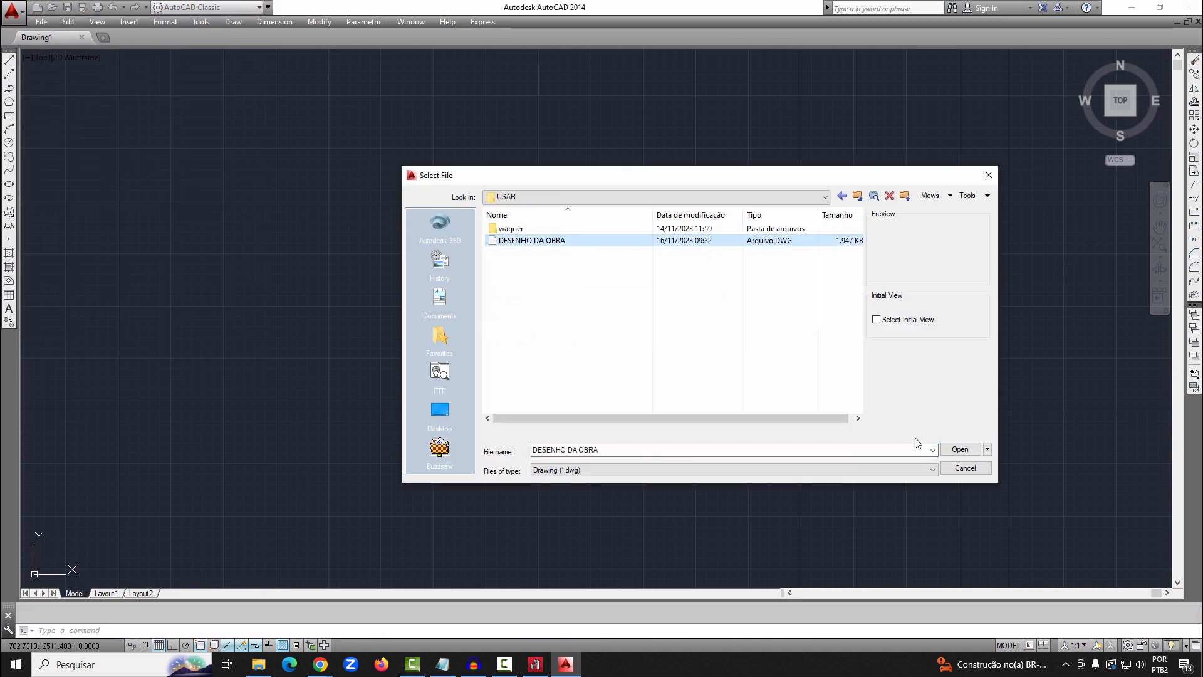
pyautogui.click(960, 450)
pyautogui.click(616, 299)
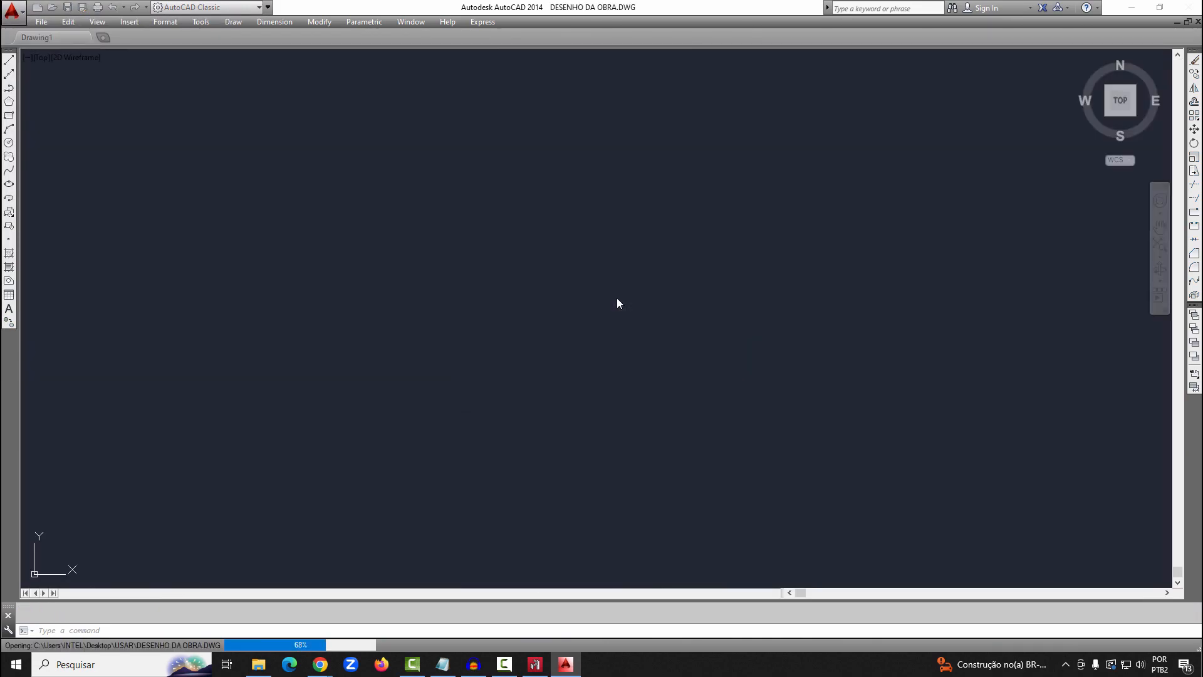
pyautogui.scroll(-2, 771, 328)
pyautogui.scroll(10, 359, 386)
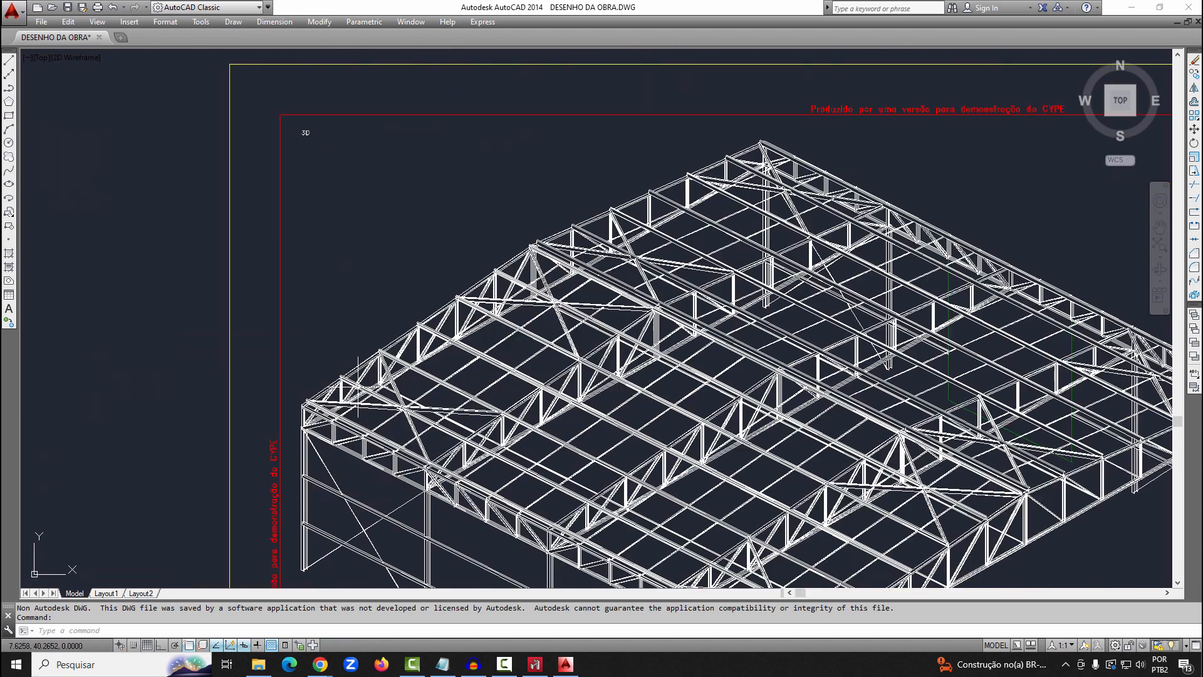
pyautogui.scroll(-10, 360, 387)
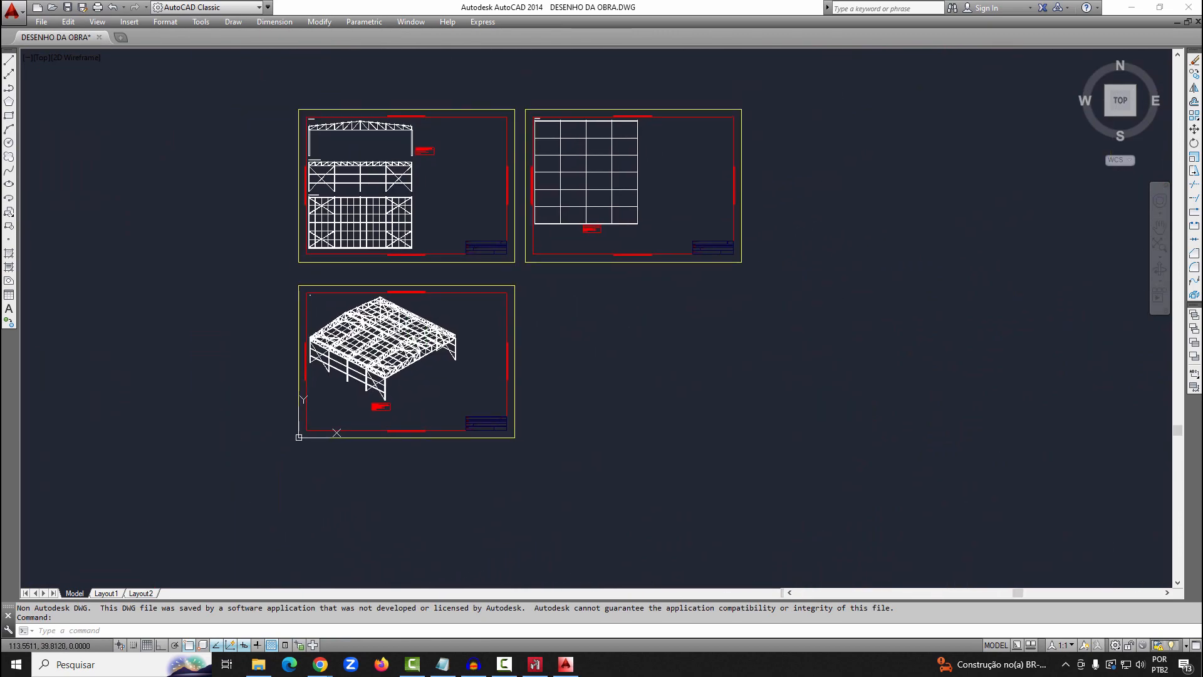
# Switch back to CYPE 3D and show the complete structure in a 3D view seen from above
pyautogui.click(532, 664)
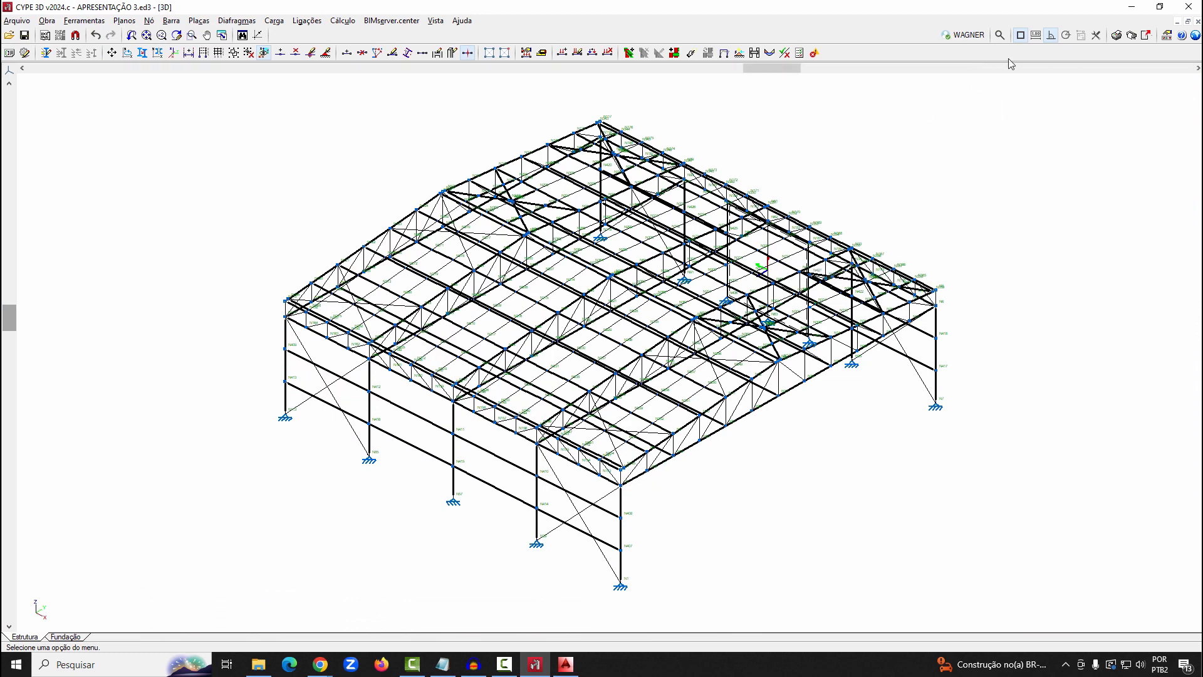
pyautogui.click(84, 21)
pyautogui.moveTo(104, 296)
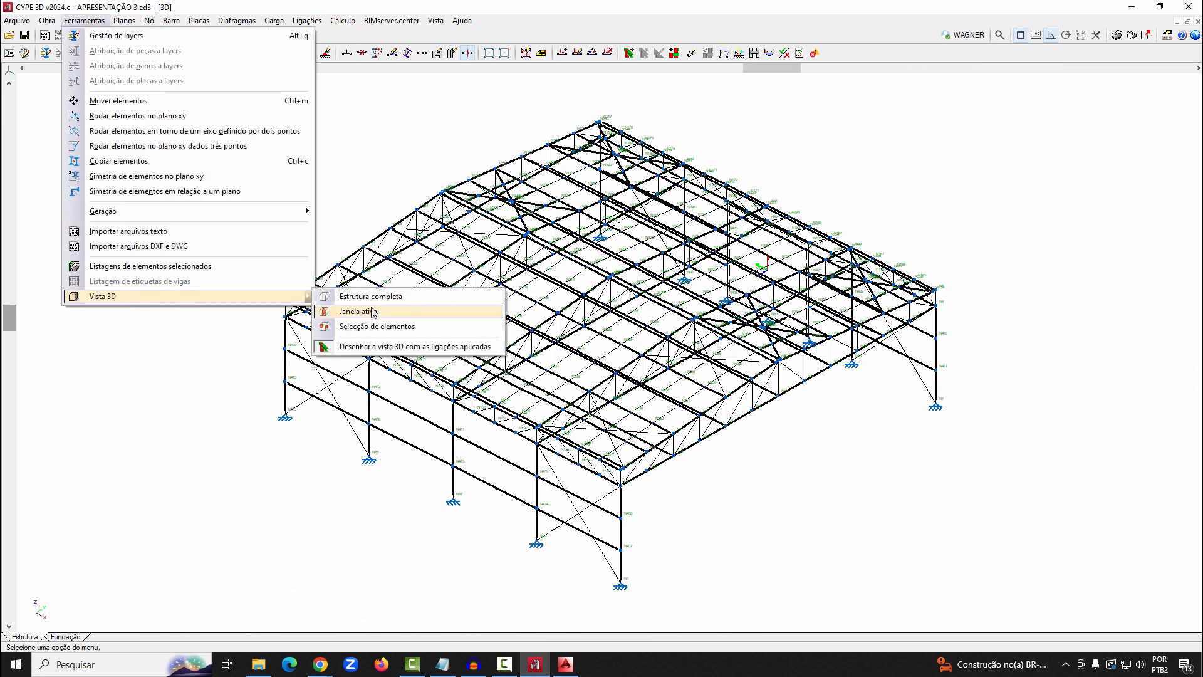
pyautogui.click(390, 303)
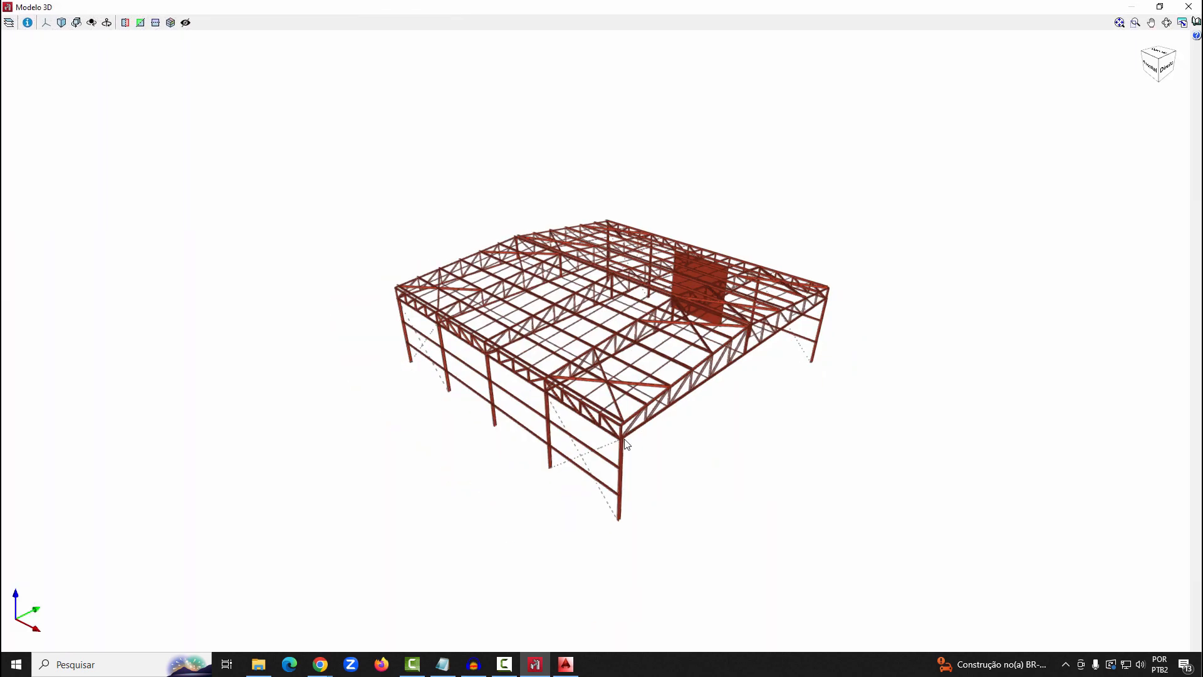
pyautogui.moveTo(636, 382); pyautogui.dragTo(737, 213)
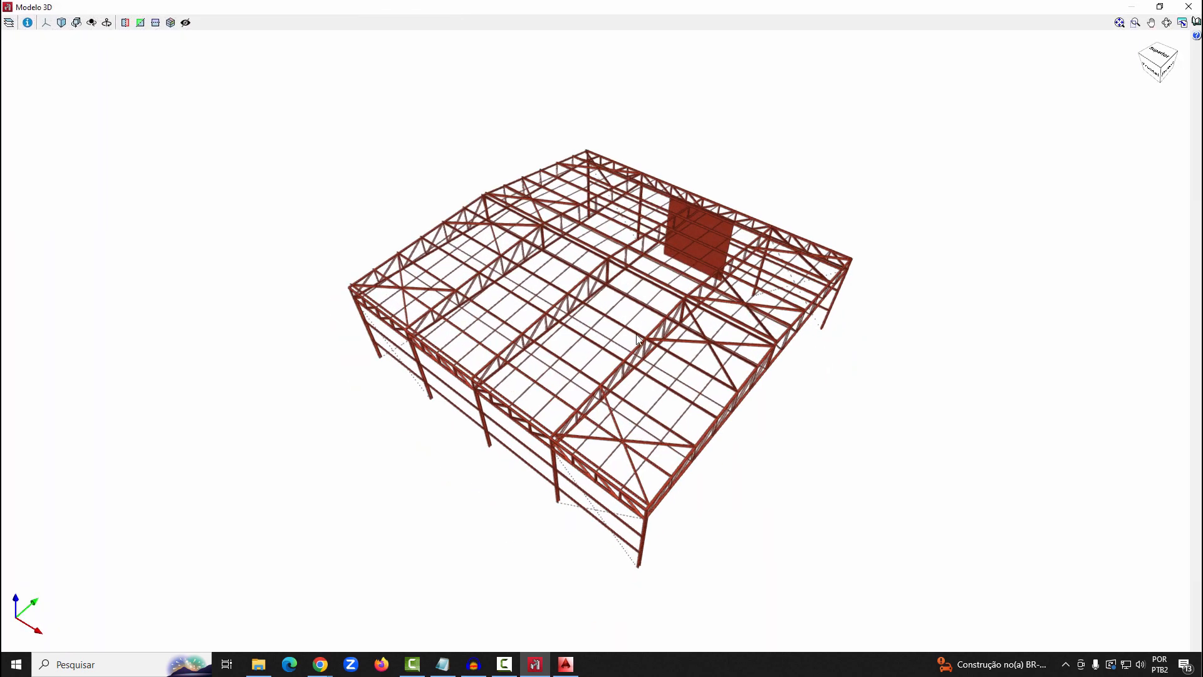
pyautogui.scroll(2, 642, 347)
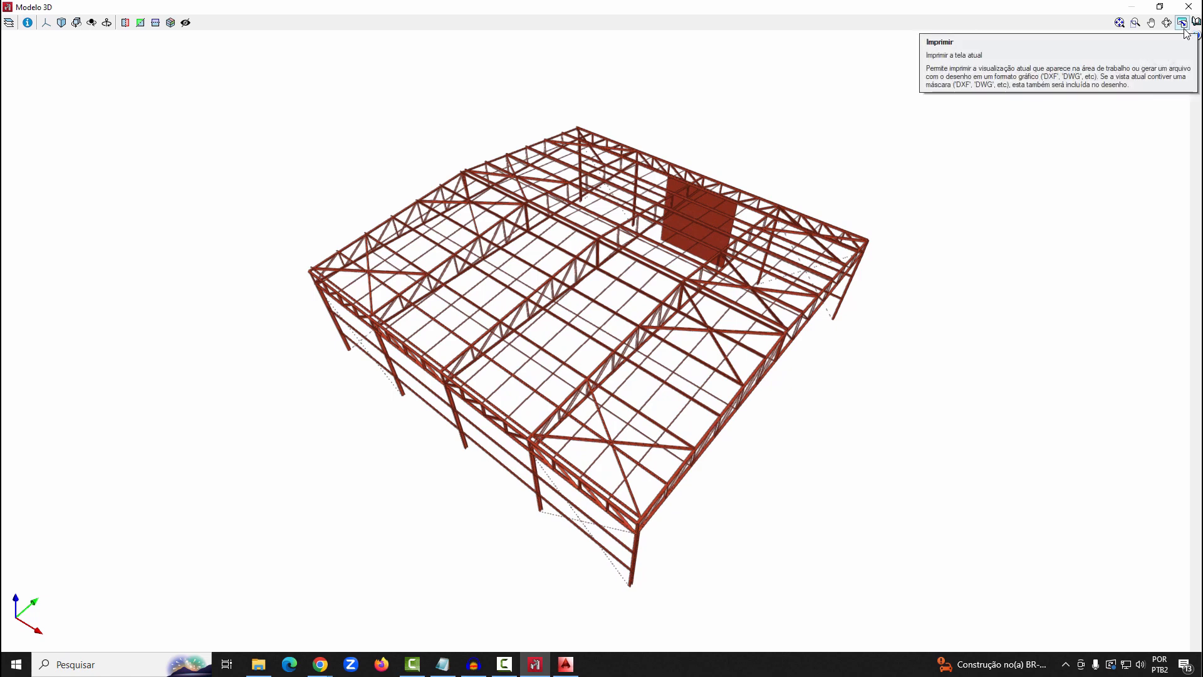
# Save the current 3D view in DWG 3D format as DESENHO DA OBRA 2.dwg in the USAR folder, and close the model view
pyautogui.click(1183, 24)
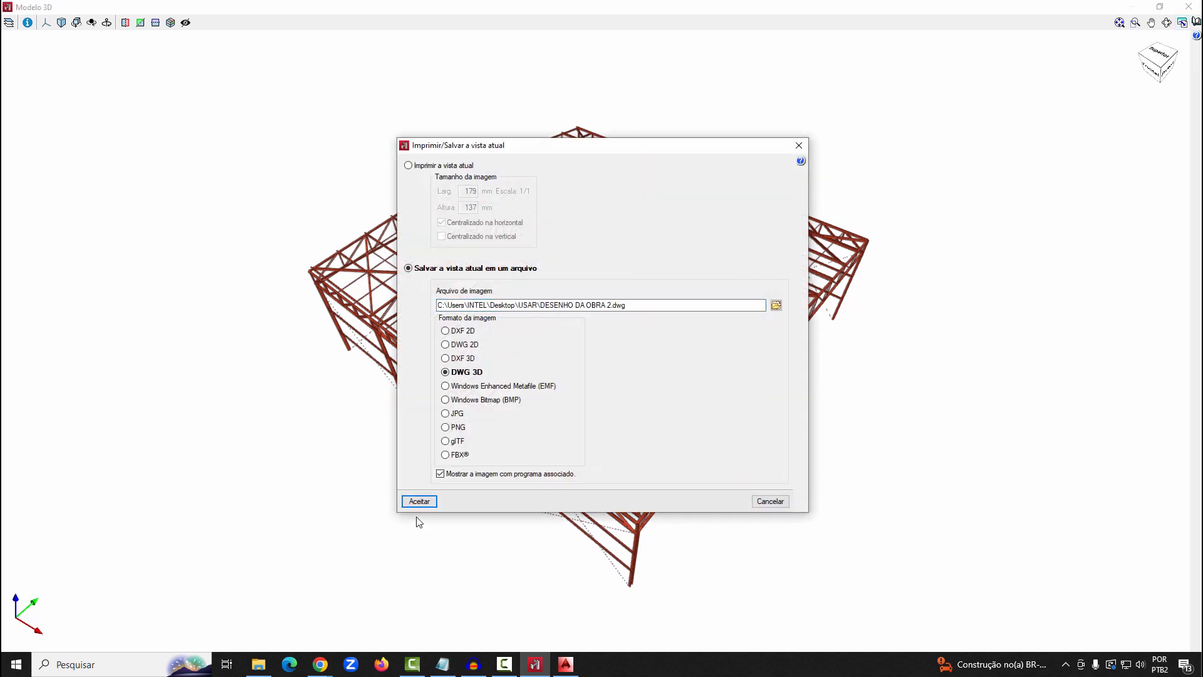
pyautogui.click(421, 500)
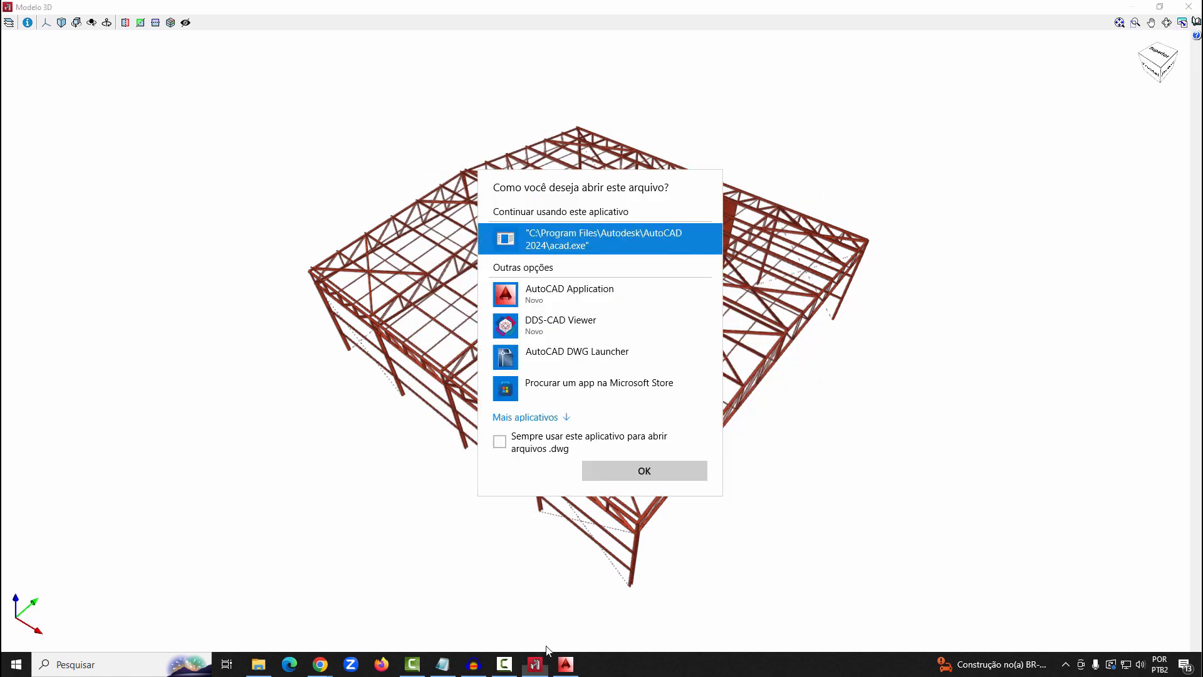
pyautogui.click(623, 471)
pyautogui.click(1185, 8)
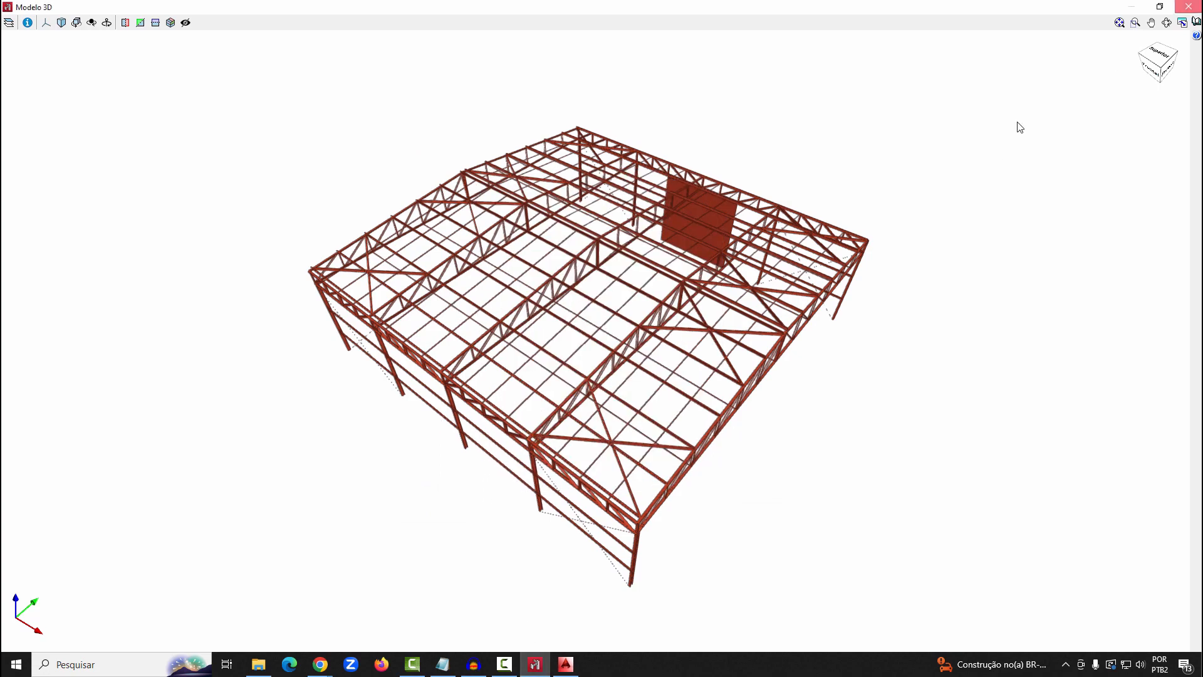
# Switch to AutoCAD 2014 and choose DESENHO DA OBRA 2 from the desktop folder USAR as the block to insert
pyautogui.click(565, 664)
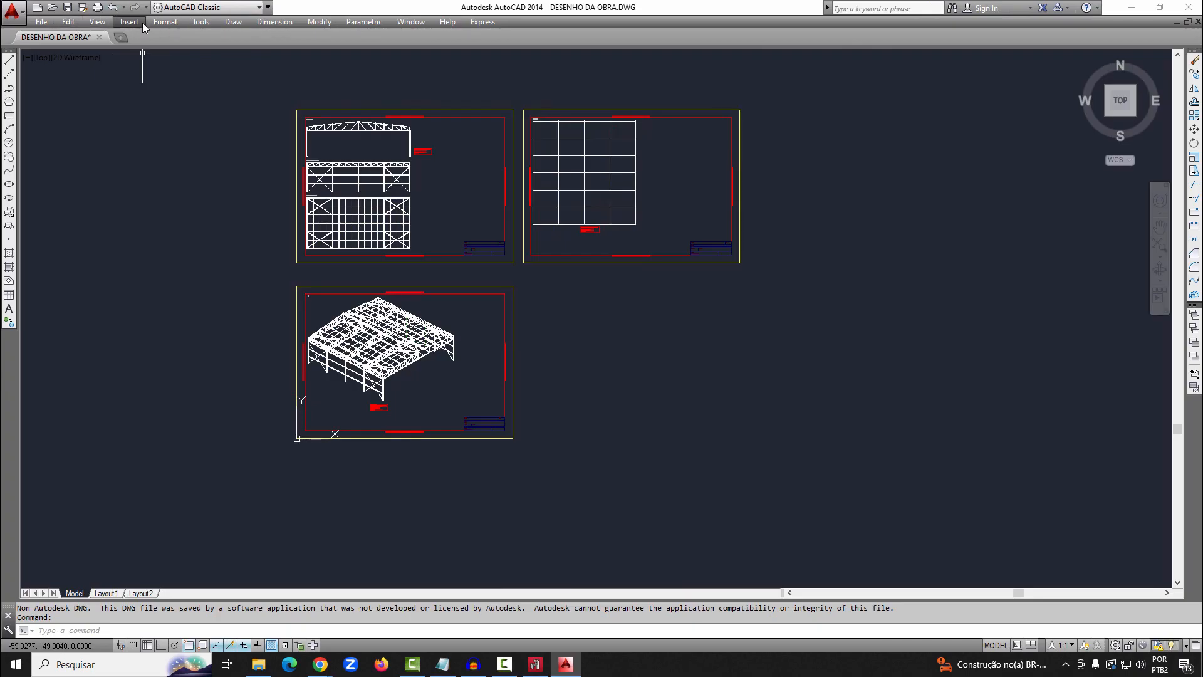
pyautogui.click(130, 22)
pyautogui.click(137, 36)
pyautogui.click(639, 253)
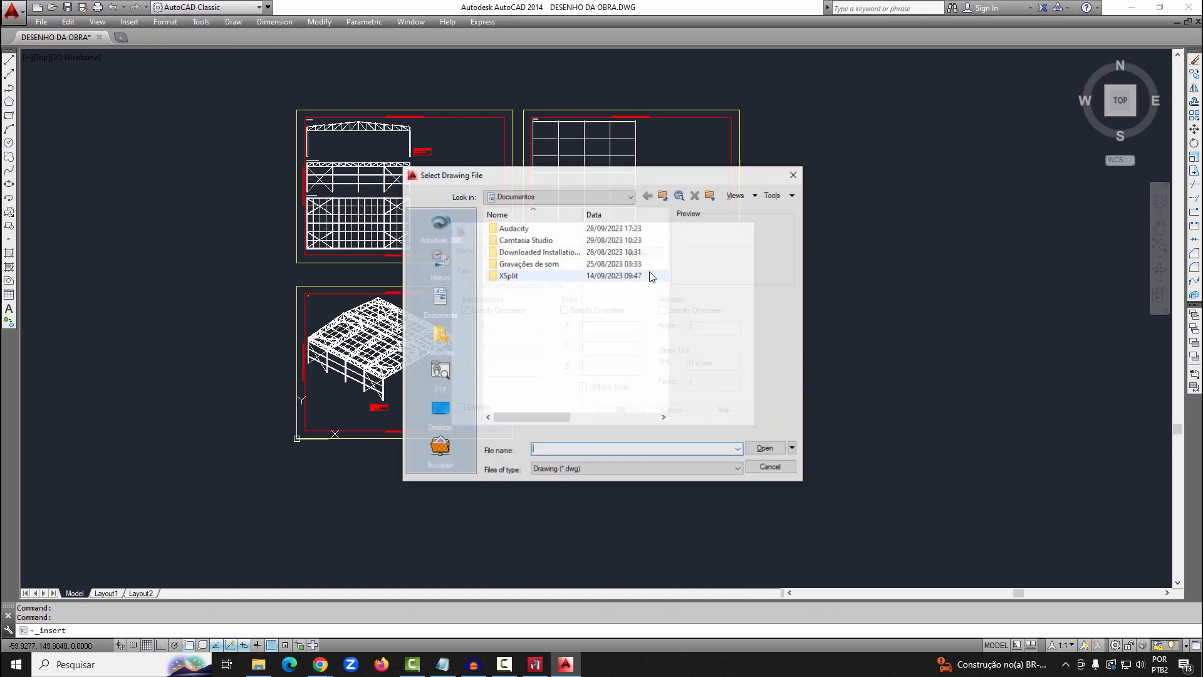
pyautogui.click(441, 408)
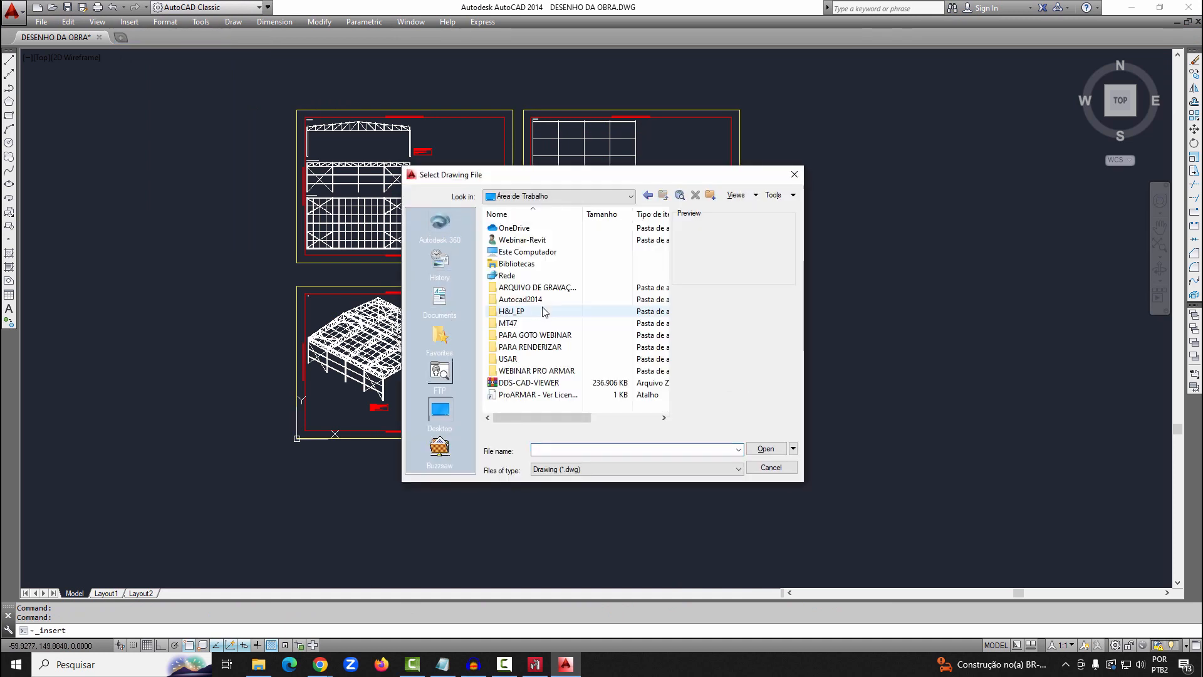
pyautogui.doubleClick(529, 361)
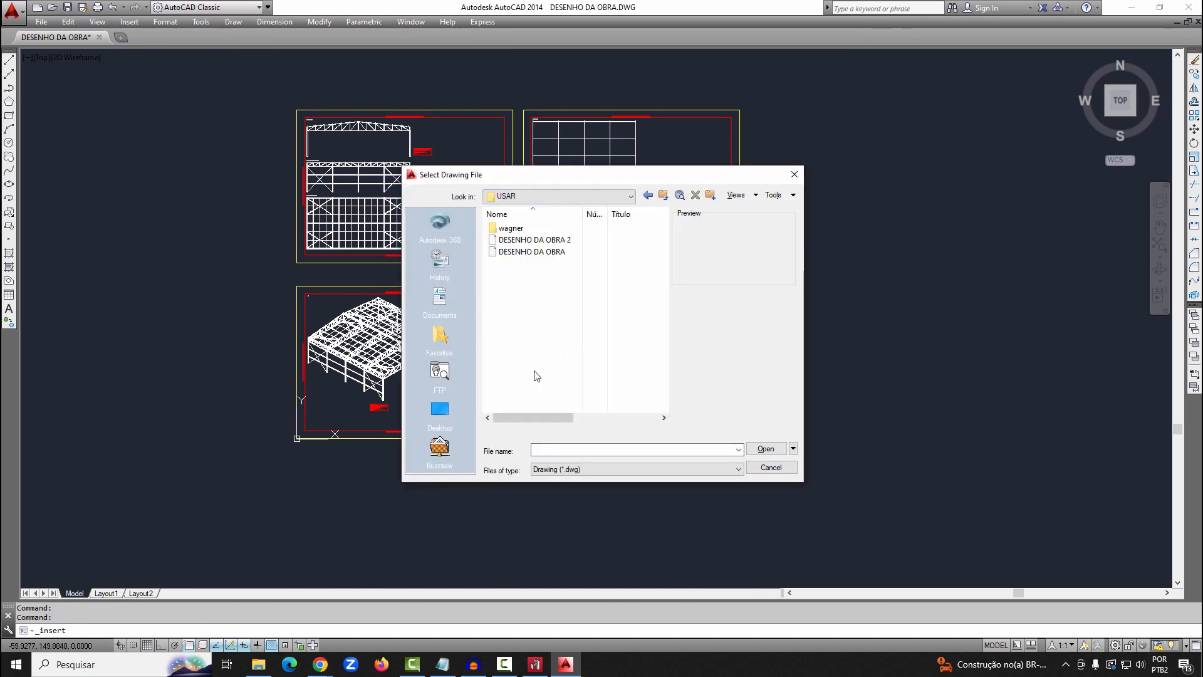
pyautogui.click(545, 240)
pyautogui.click(765, 449)
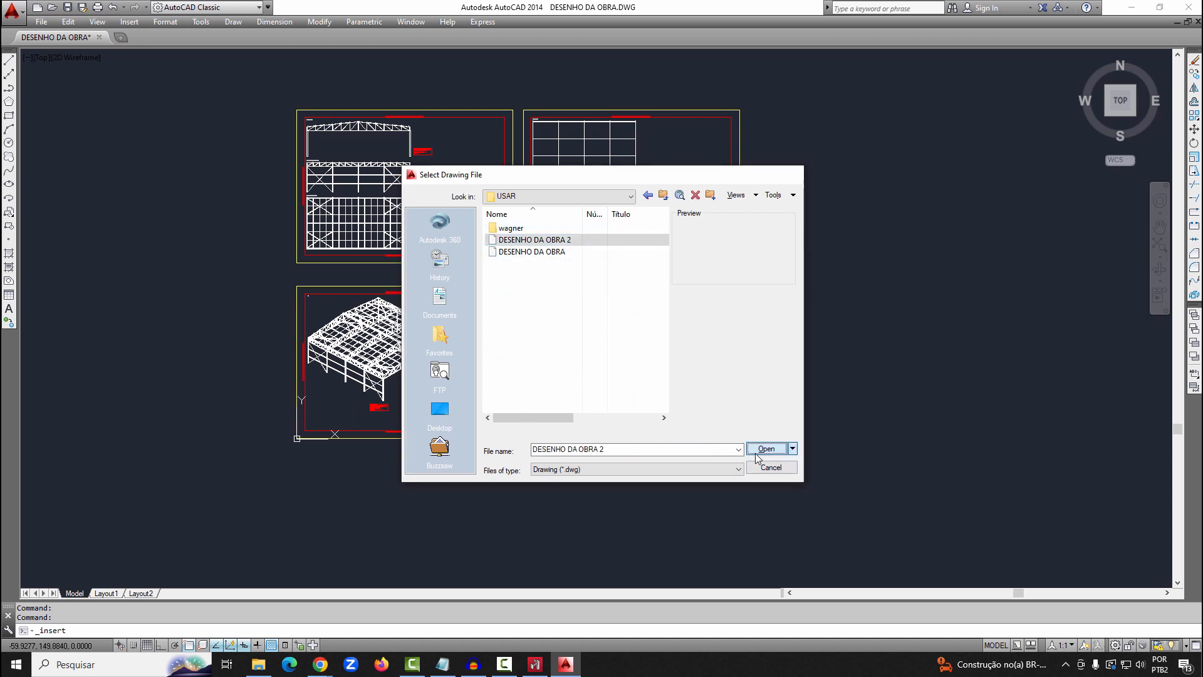
# Insert DESENHO DA OBRA 2 exploded, at scale 1 and angle 0, in the empty space to the right of the sheets
pyautogui.click(461, 406)
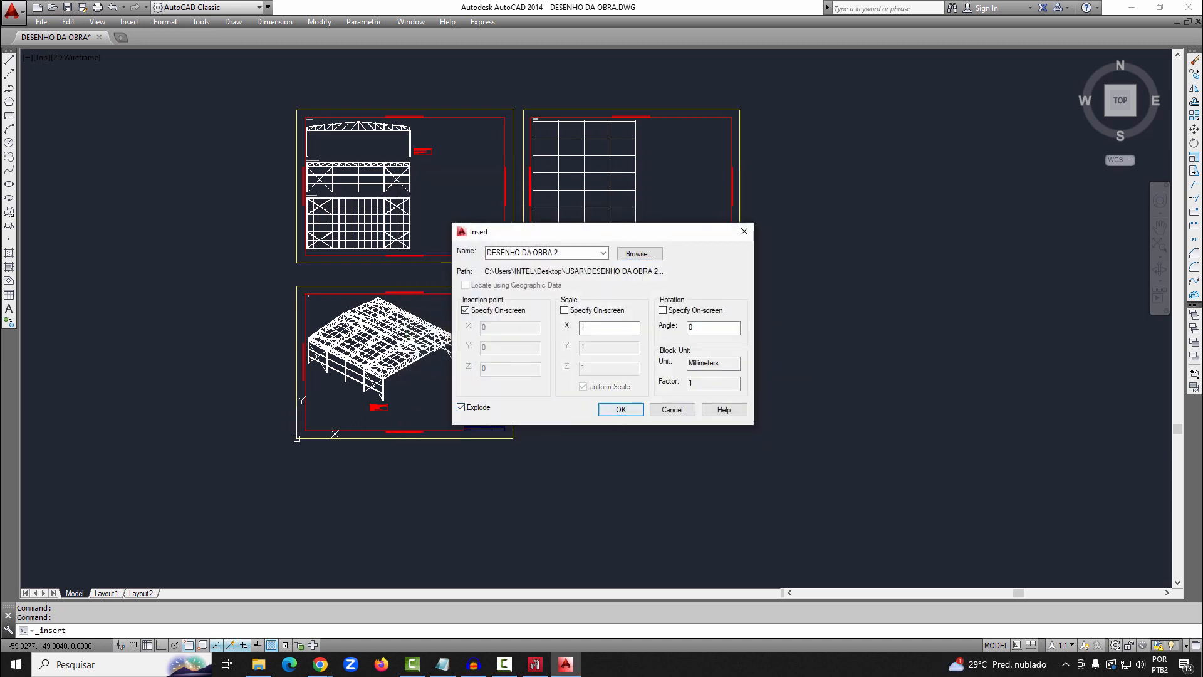
pyautogui.click(621, 409)
pyautogui.scroll(2, 714, 388)
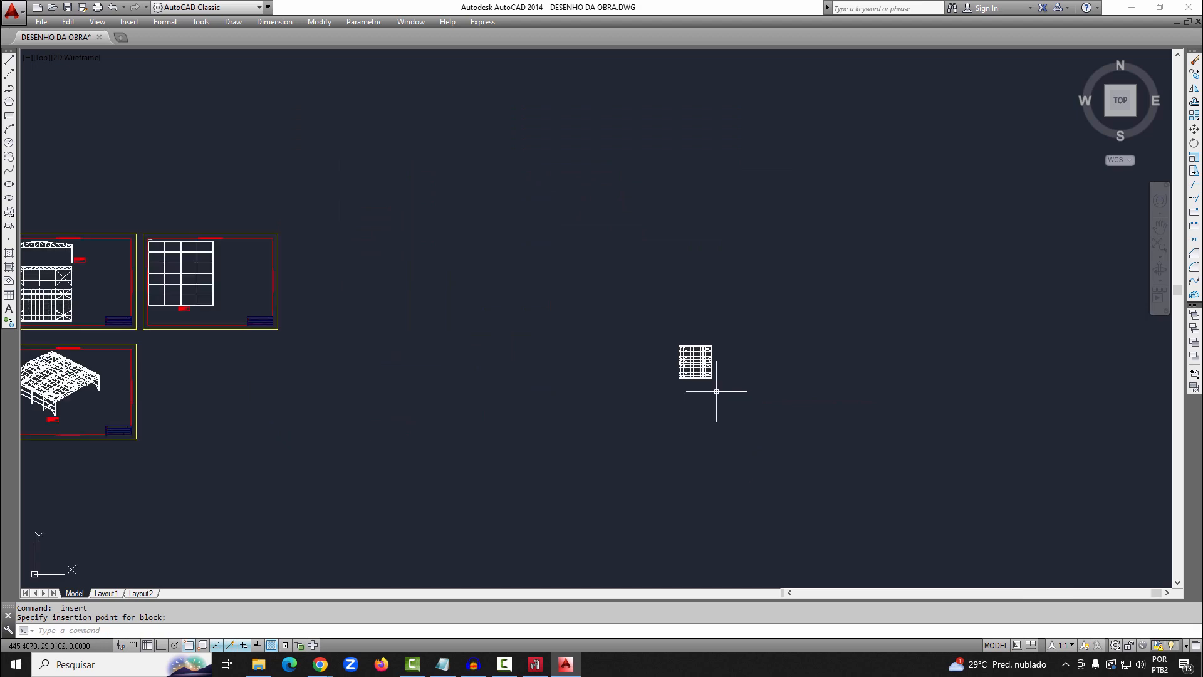
pyautogui.click(714, 391)
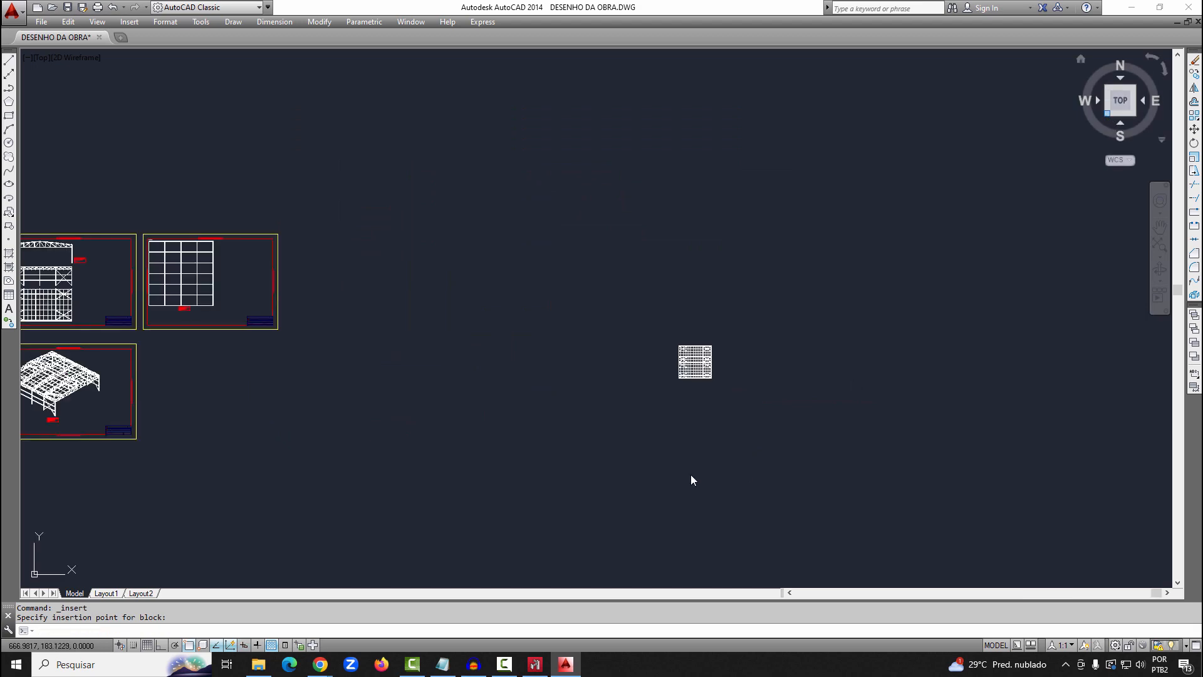
pyautogui.scroll(9, 791, 219)
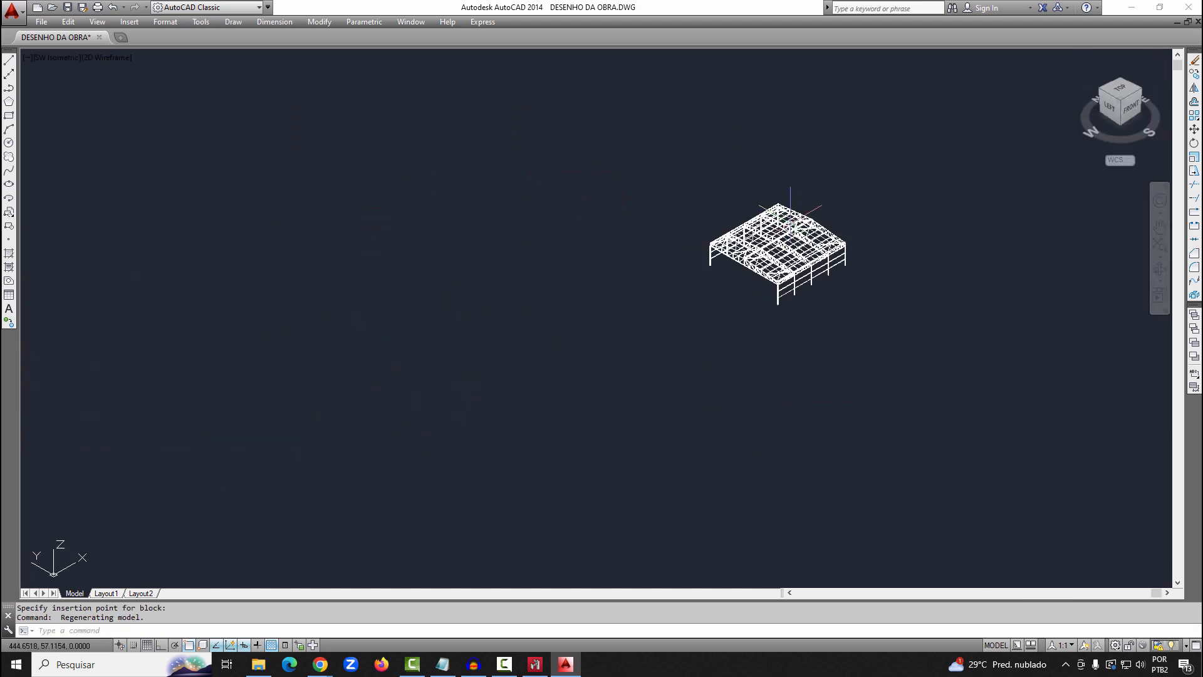
# Orbit the inserted 3D model to see it from behind, with the panel between the columns in sight
pyautogui.scroll(-4, 811, 265)
pyautogui.scroll(2, 819, 317)
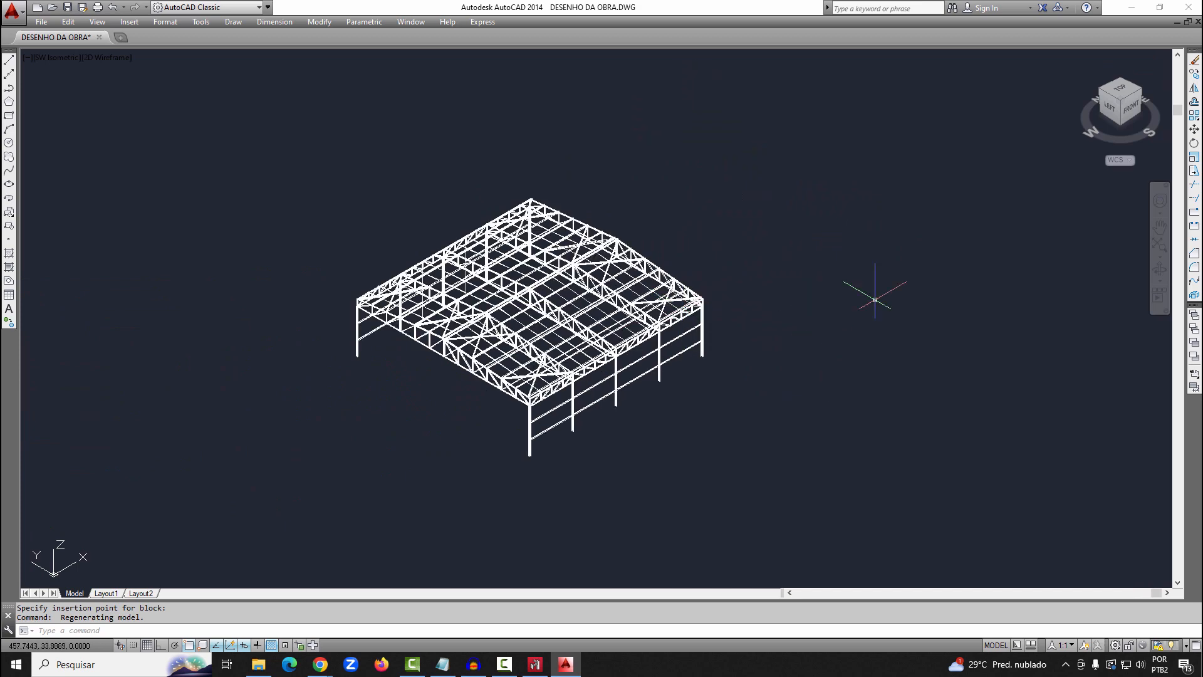
pyautogui.write('ORBIT')
pyautogui.press('Return')
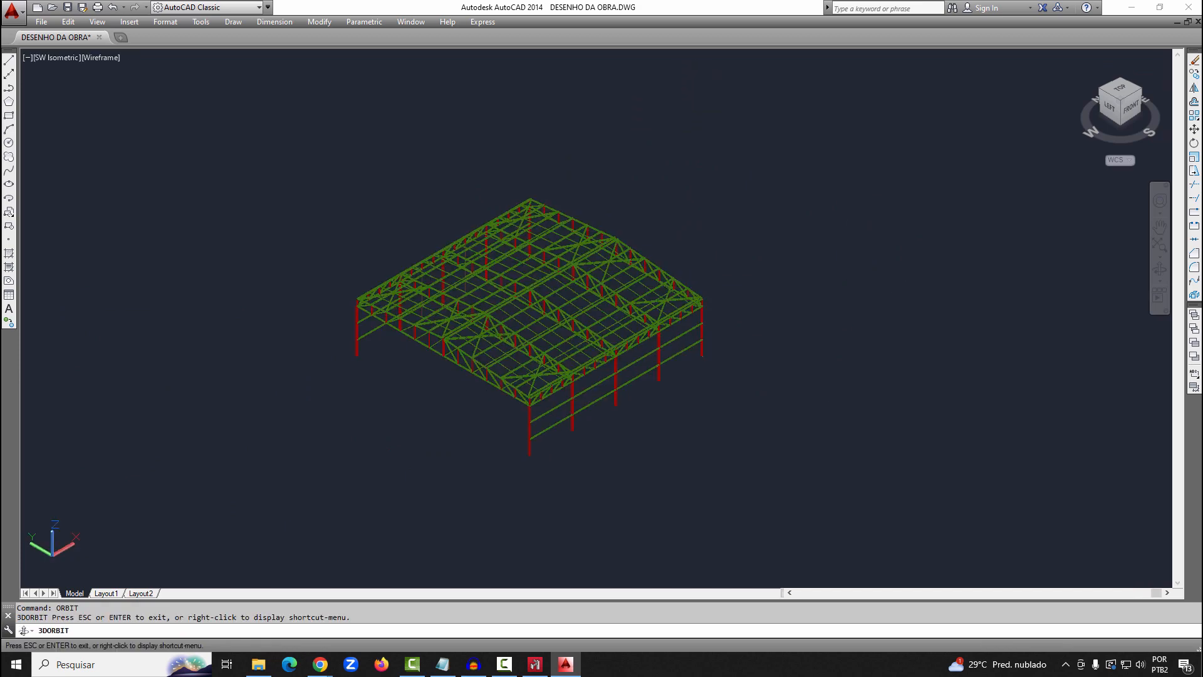
pyautogui.moveTo(758, 487); pyautogui.dragTo(596, 443)
pyautogui.press('Escape')
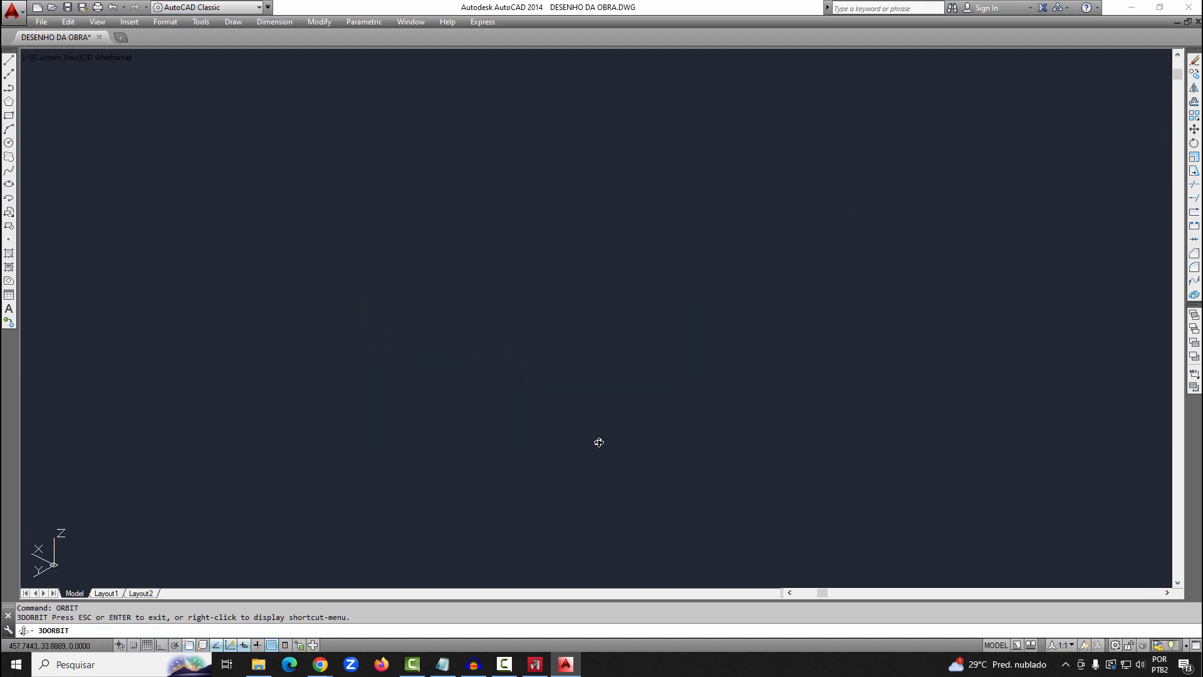
pyautogui.scroll(7, 495, 385)
pyautogui.scroll(-4, 495, 385)
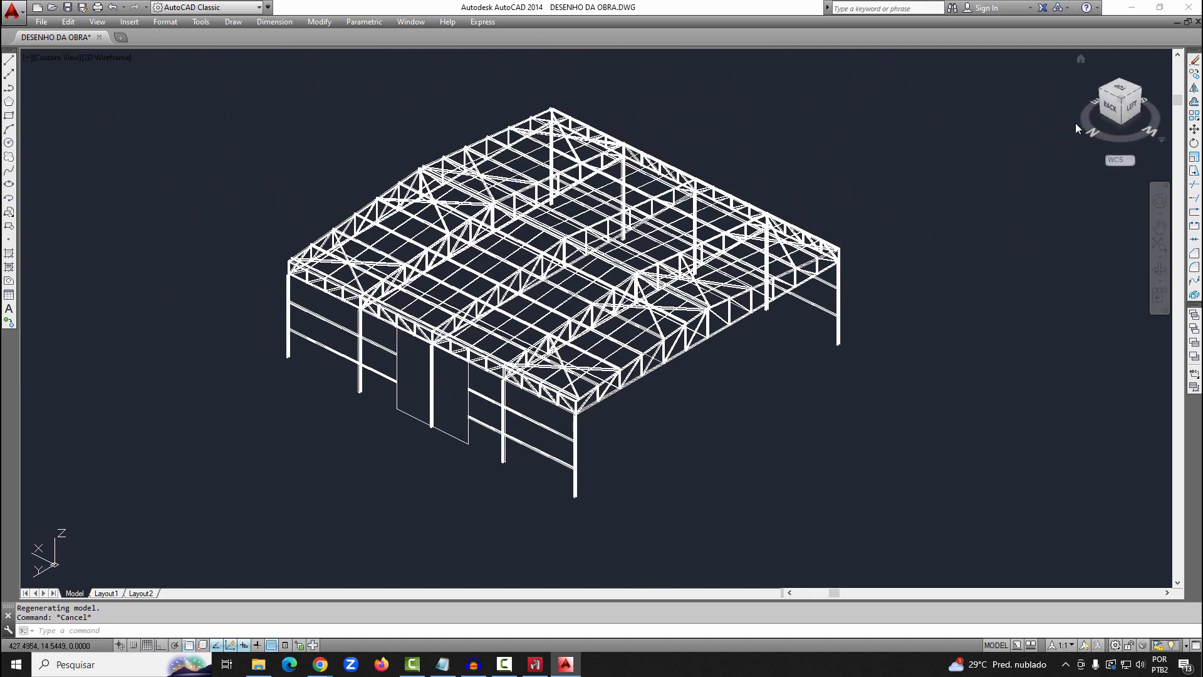
pyautogui.click(1130, 160)
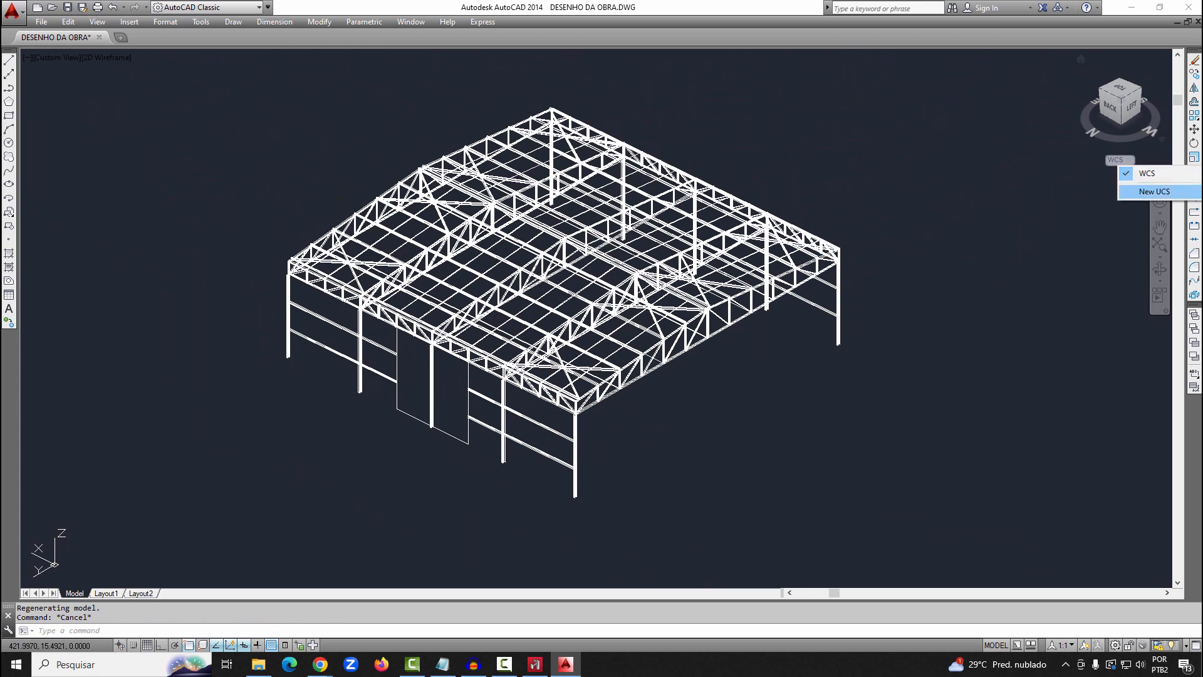
pyautogui.click(1139, 196)
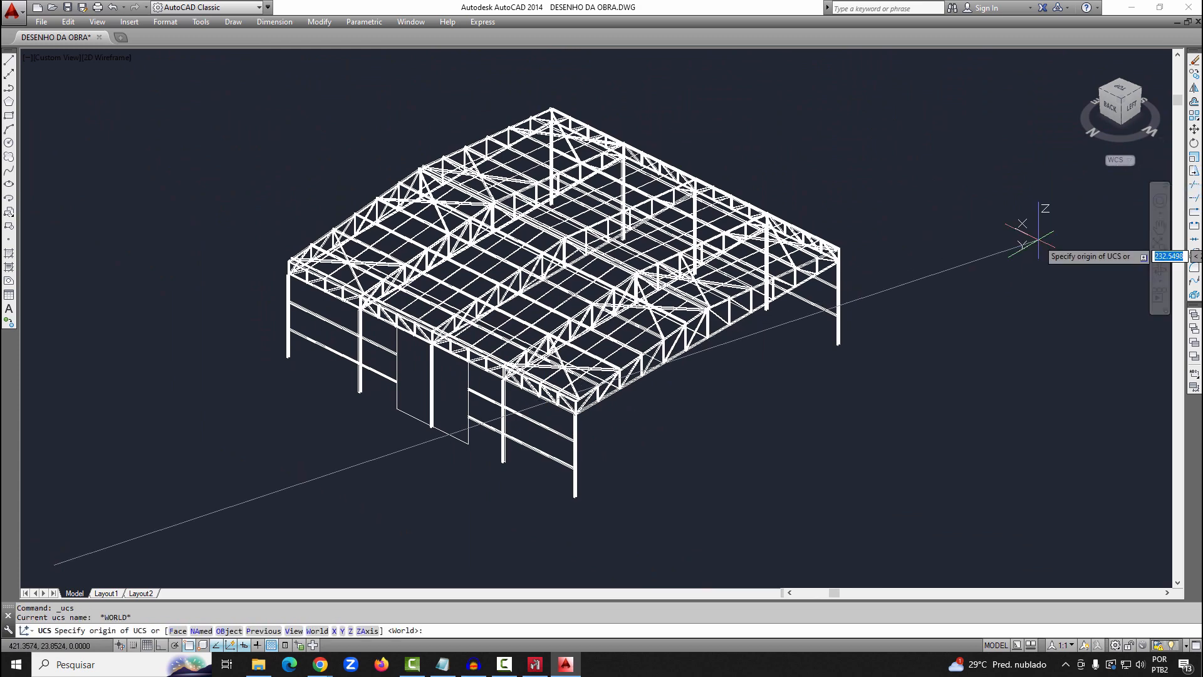
pyautogui.press('Escape')
# Undo the last view changes to return to the top view
pyautogui.hotkey('ctrl', 'z')
pyautogui.hotkey('ctrl', 'z')
pyautogui.hotkey('ctrl', 'z')
pyautogui.hotkey('ctrl', 'z')
pyautogui.press('Escape')
pyautogui.press('Escape')
# Paste the copied 3D model into the free area above the title block of the sheet holding the isometric view
pyautogui.scroll(-4, 852, 283)
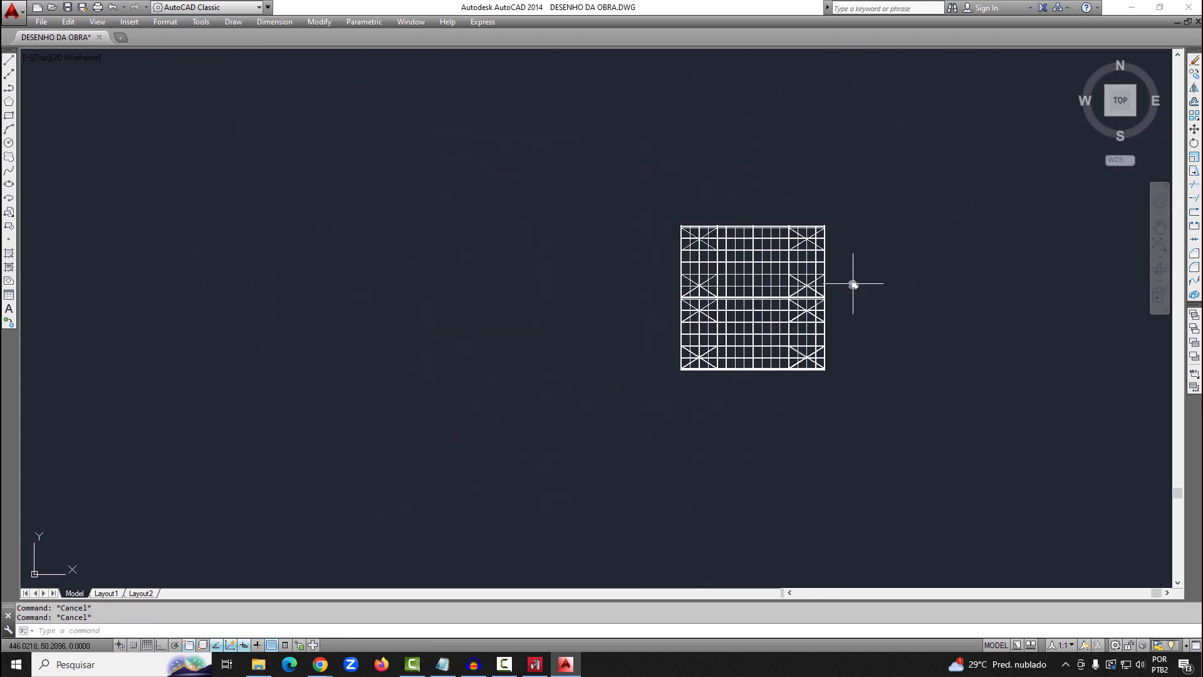
pyautogui.moveTo(853, 284); pyautogui.dragTo(900, 301, button='middle')
pyautogui.scroll(-1, 900, 302)
pyautogui.middleClick(900, 302)
pyautogui.middleClick(900, 301)
pyautogui.scroll(-2, 712, 282)
pyautogui.scroll(-2, 554, 319)
pyautogui.moveTo(554, 320); pyautogui.dragTo(633, 279, button='middle')
pyautogui.scroll(2, 346, 270)
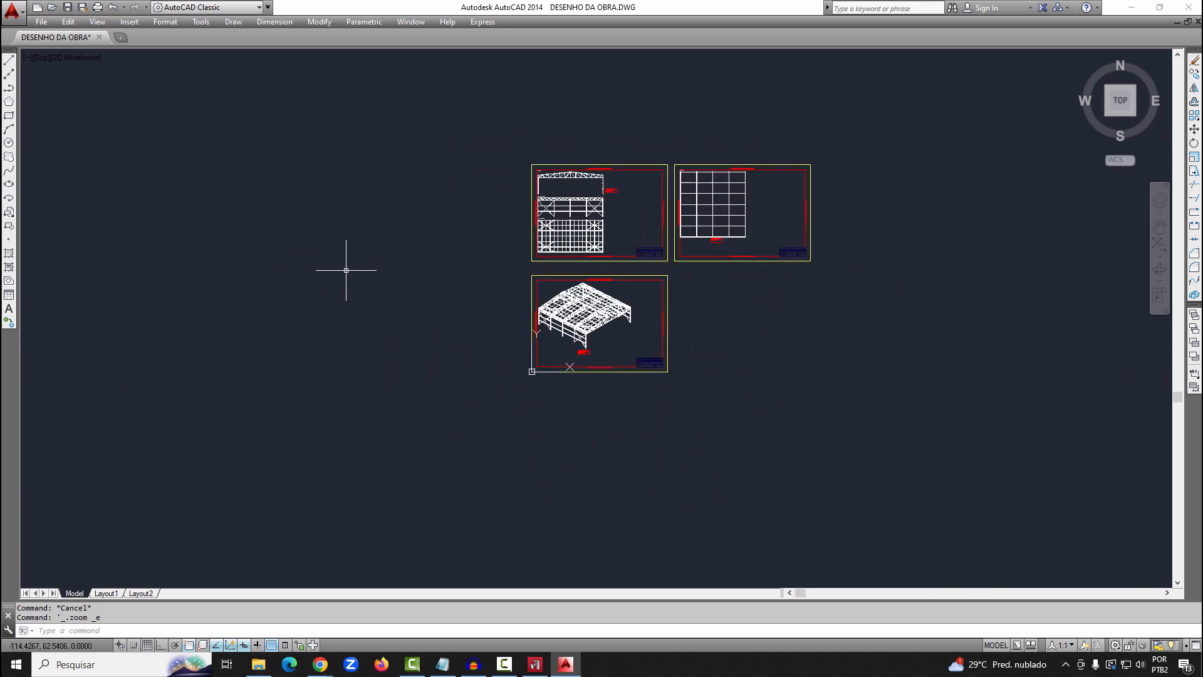
pyautogui.hotkey('ctrl', 'v')
pyautogui.scroll(8, 626, 354)
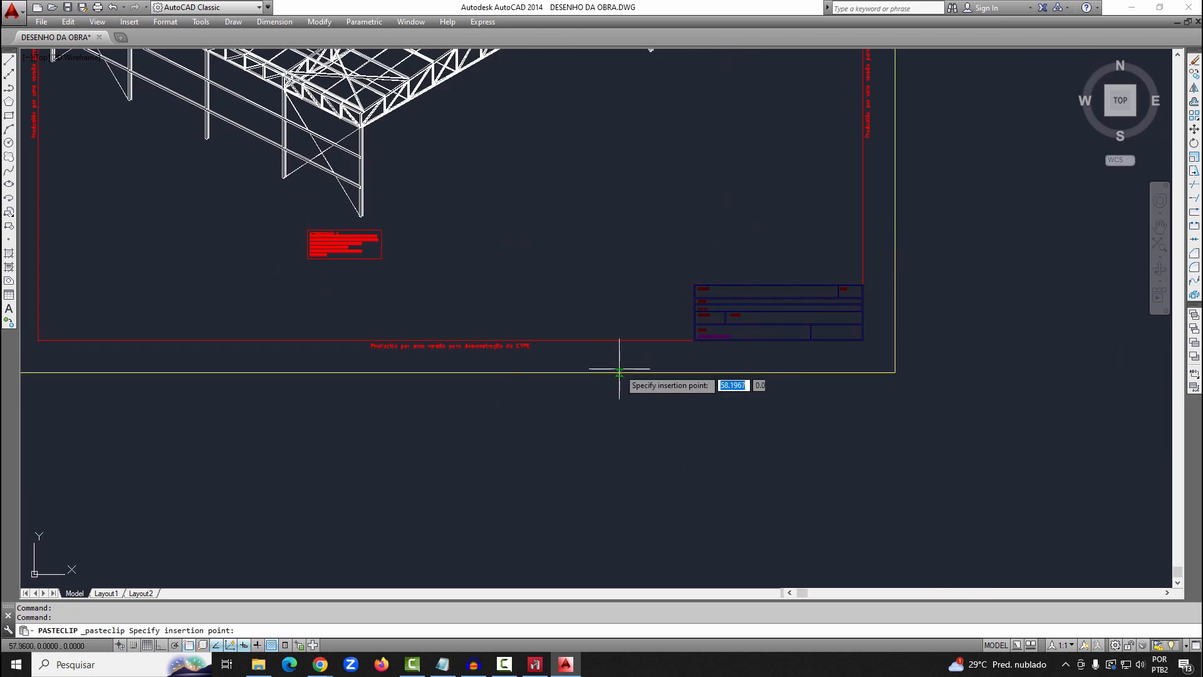
pyautogui.click(544, 293)
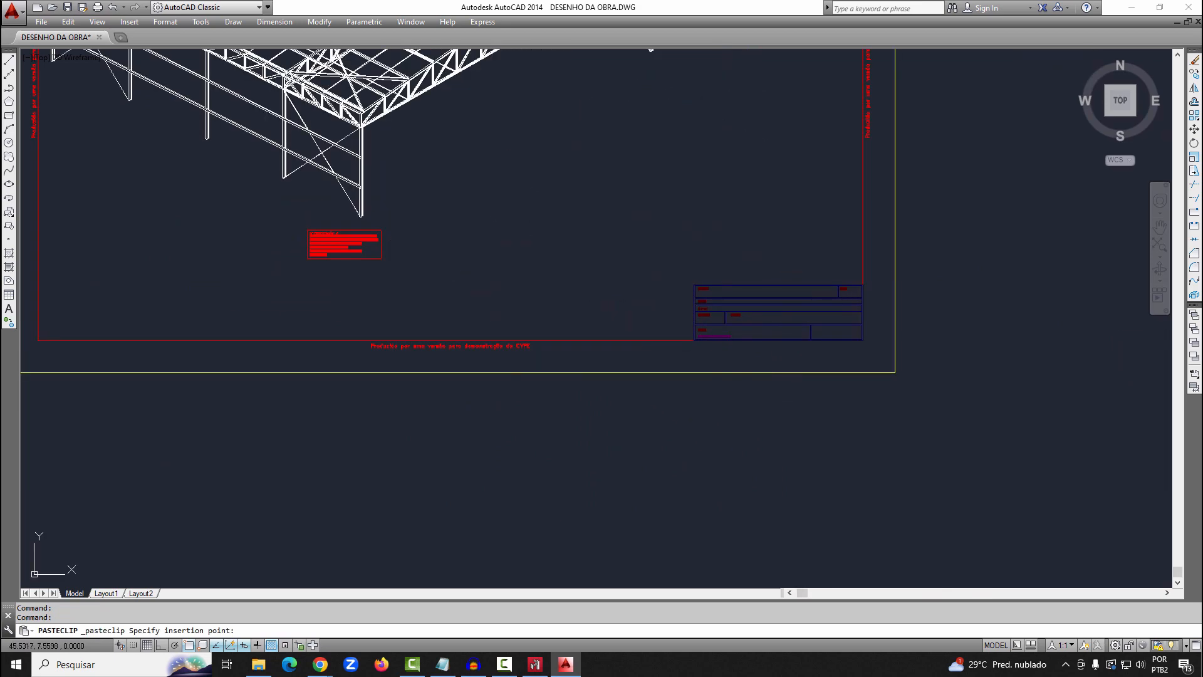
# Apply SHADE to the drawing and inspect the shaded 3D model on the isometric sheet
pyautogui.scroll(-2, 602, 285)
pyautogui.write('S')
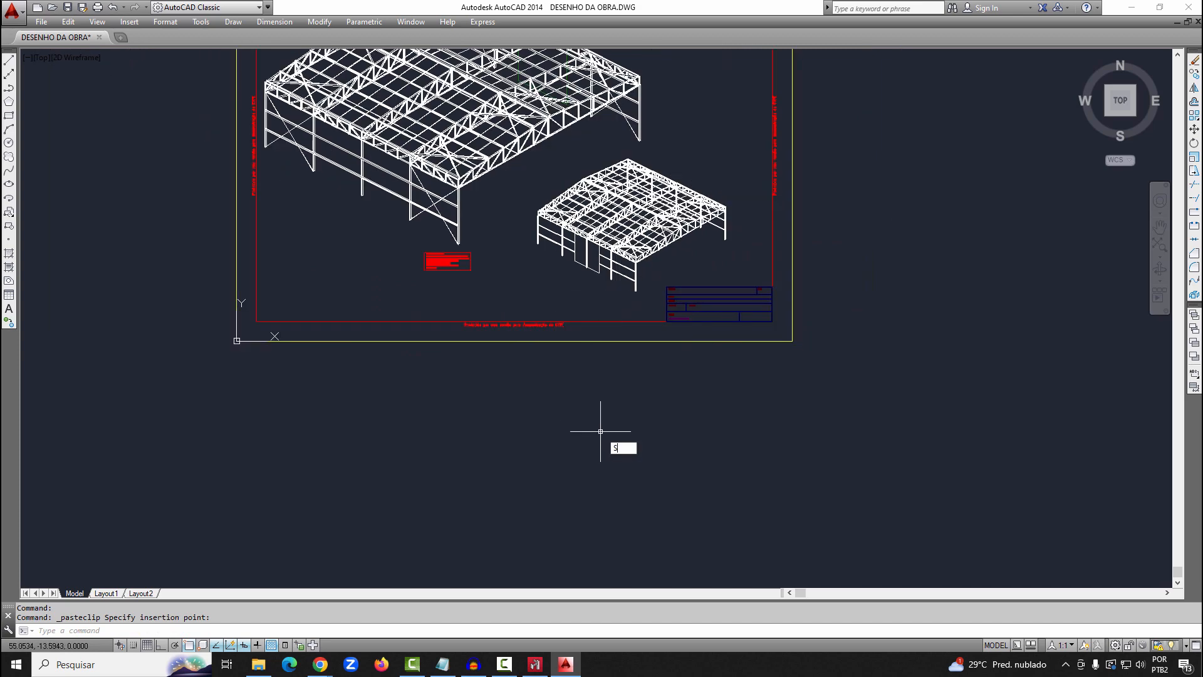
pyautogui.write('HADE')
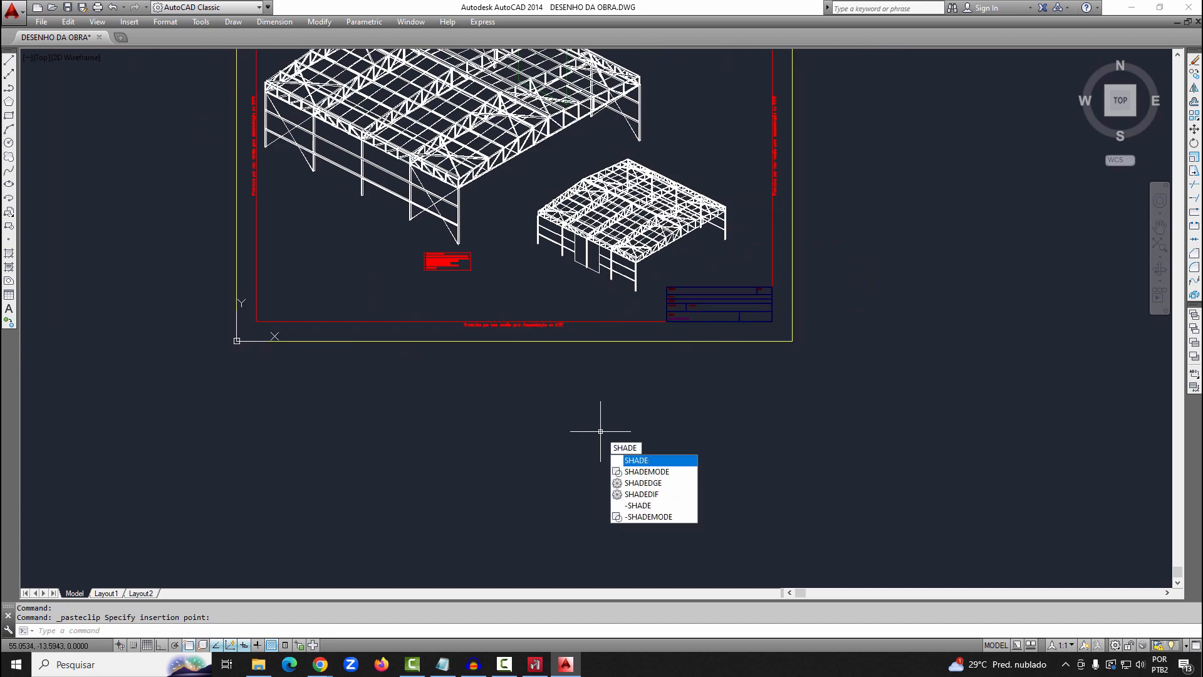
pyautogui.press('Return')
pyautogui.moveTo(618, 416); pyautogui.dragTo(618, 457, button='middle')
pyautogui.scroll(5, 608, 297)
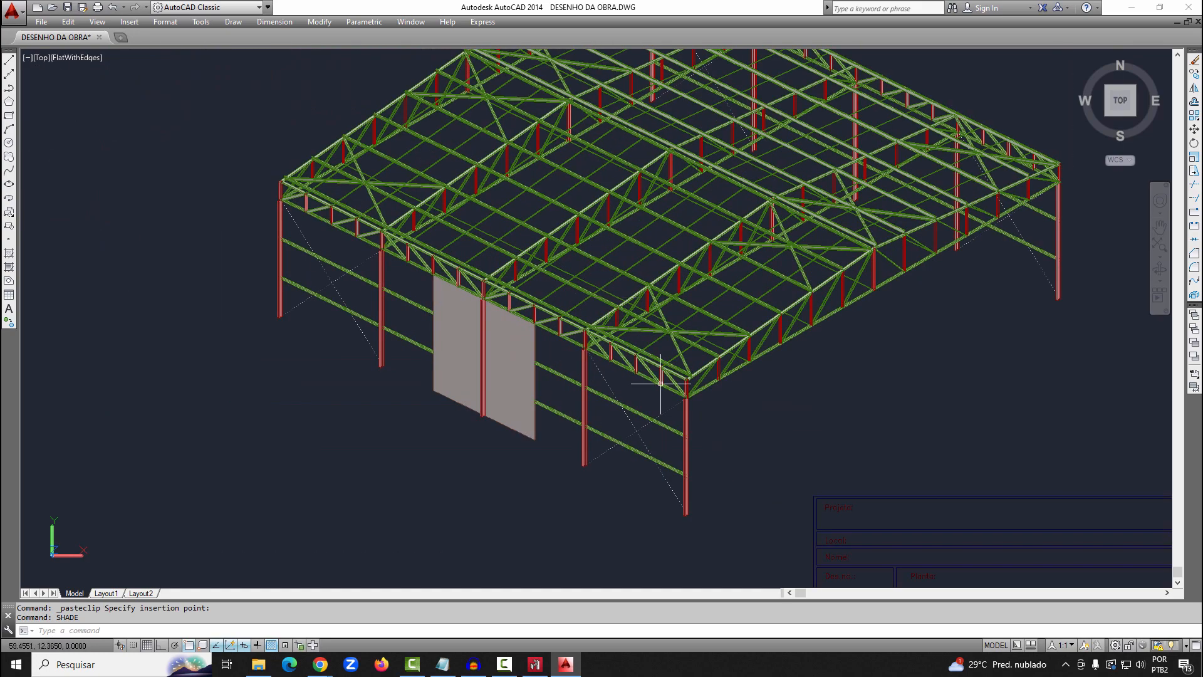
pyautogui.scroll(-5, 676, 443)
pyautogui.scroll(-2, 674, 443)
pyautogui.middleClick(711, 254)
pyautogui.middleClick(711, 254)
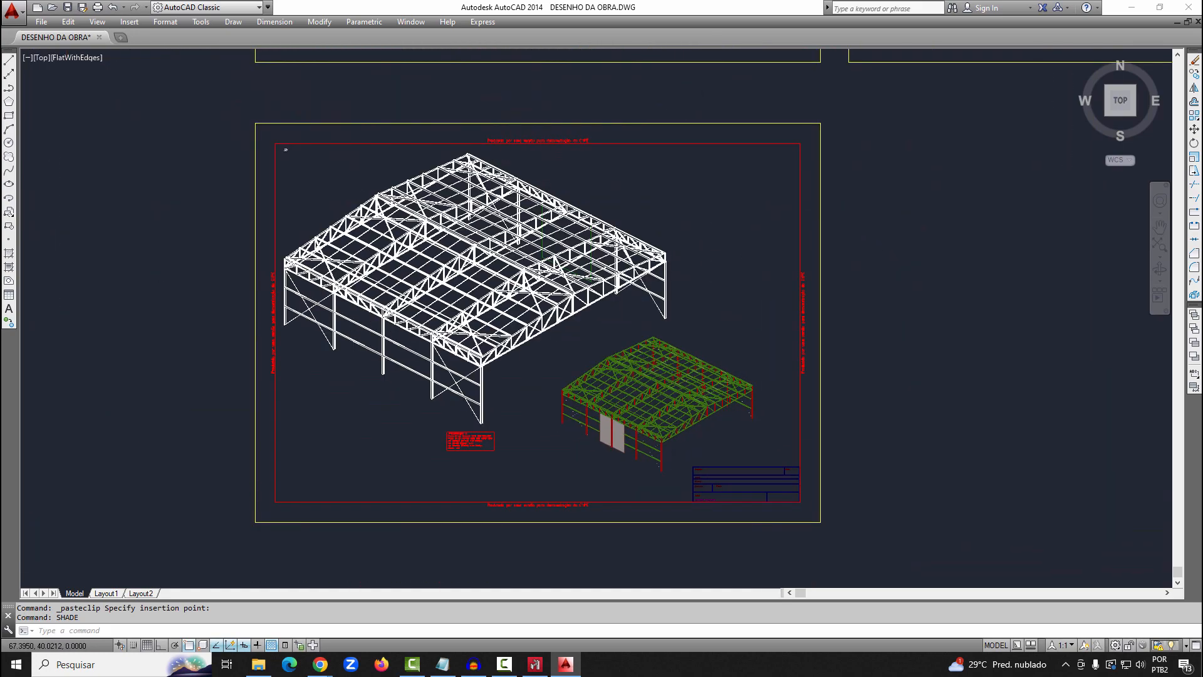
# Switch to CYPE 3D and query the displacements of a lower chord bar in the end truss under Peso próprio
pyautogui.click(535, 663)
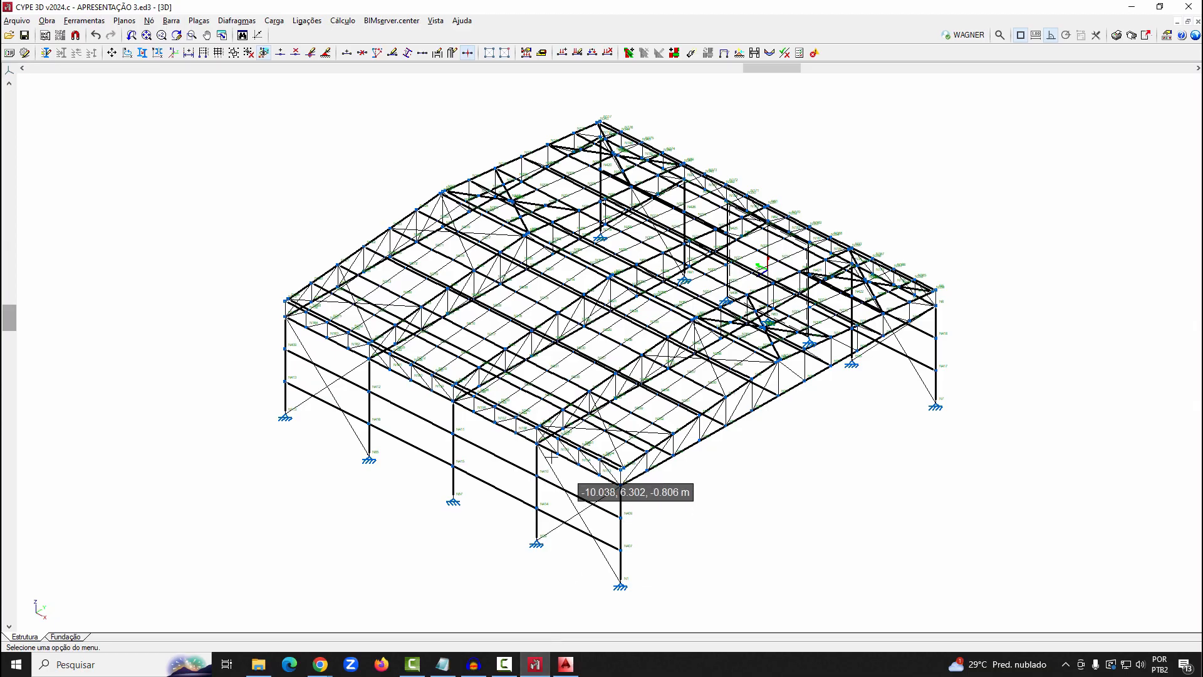
pyautogui.click(344, 20)
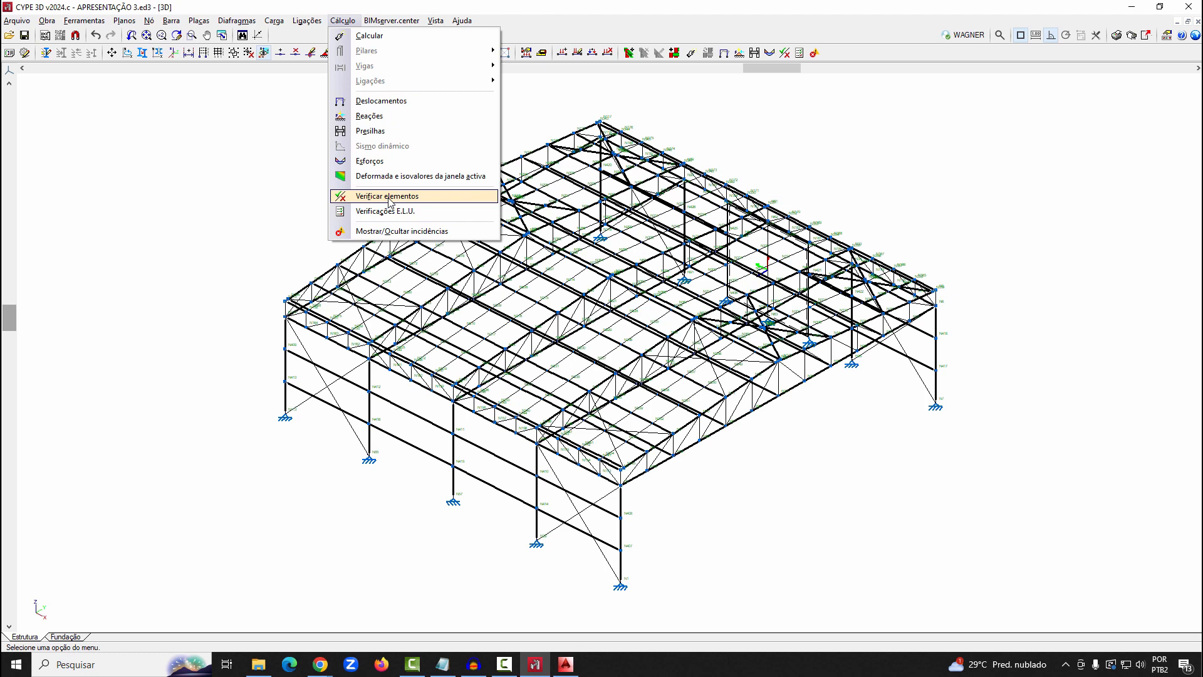
pyautogui.click(381, 101)
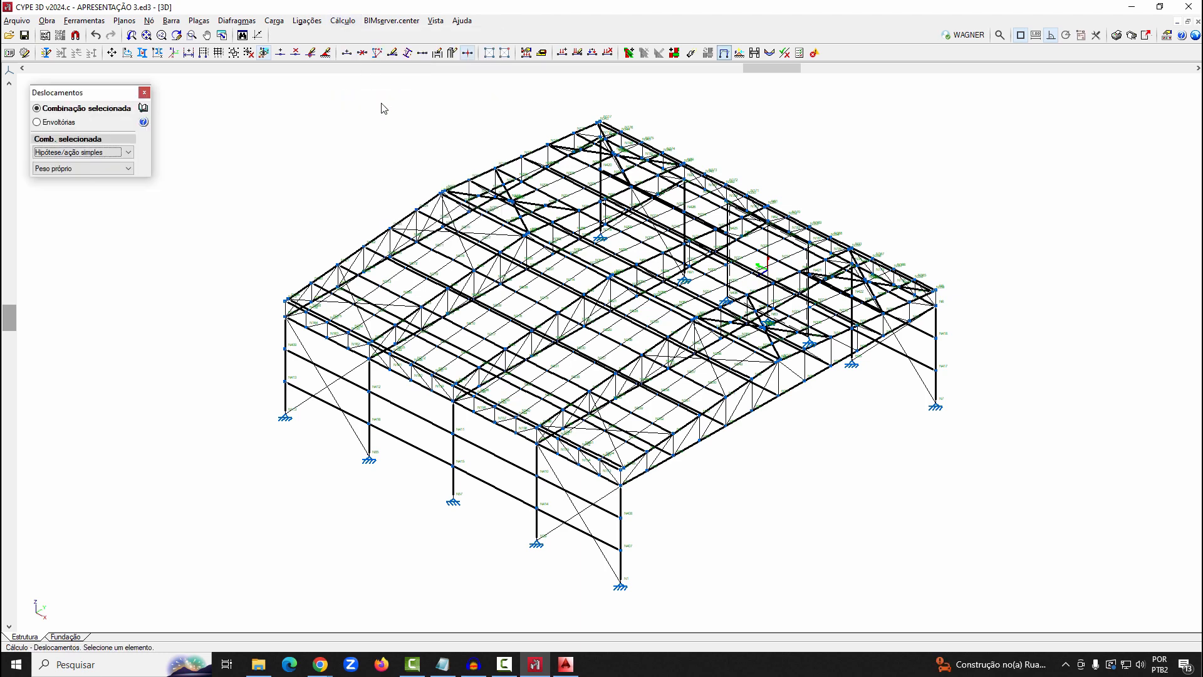
pyautogui.click(748, 423)
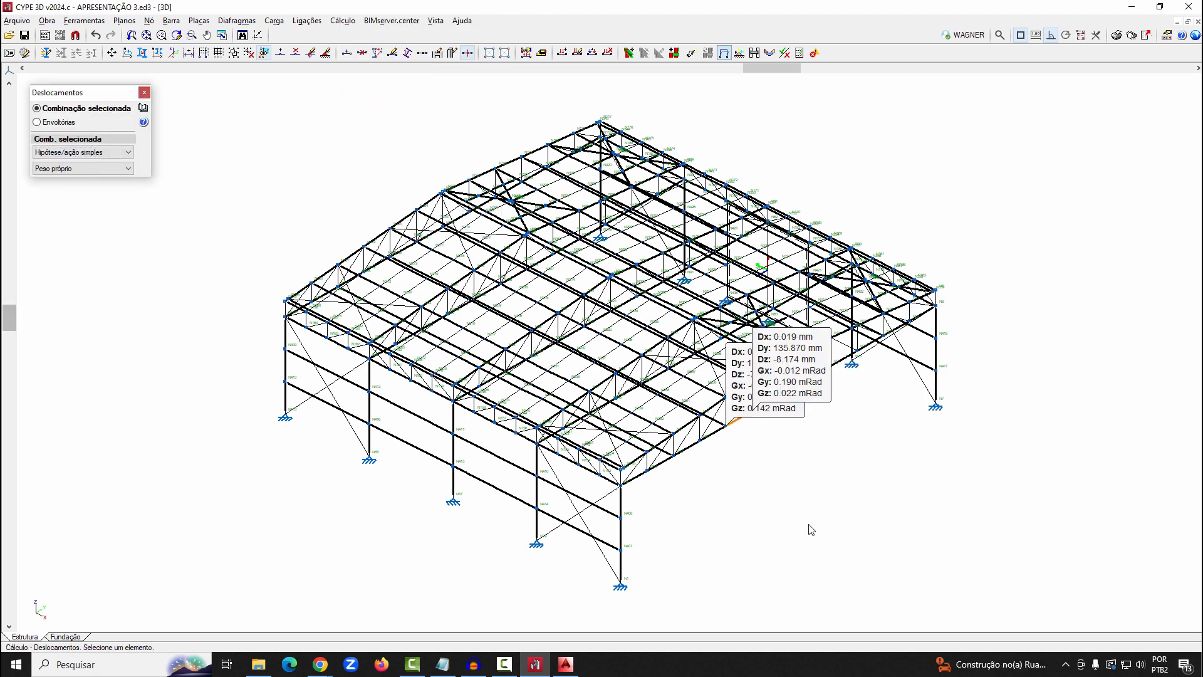
# Check the reactions at the front corner support using the envelopes of the foundation equilibrium combinations
pyautogui.click(343, 20)
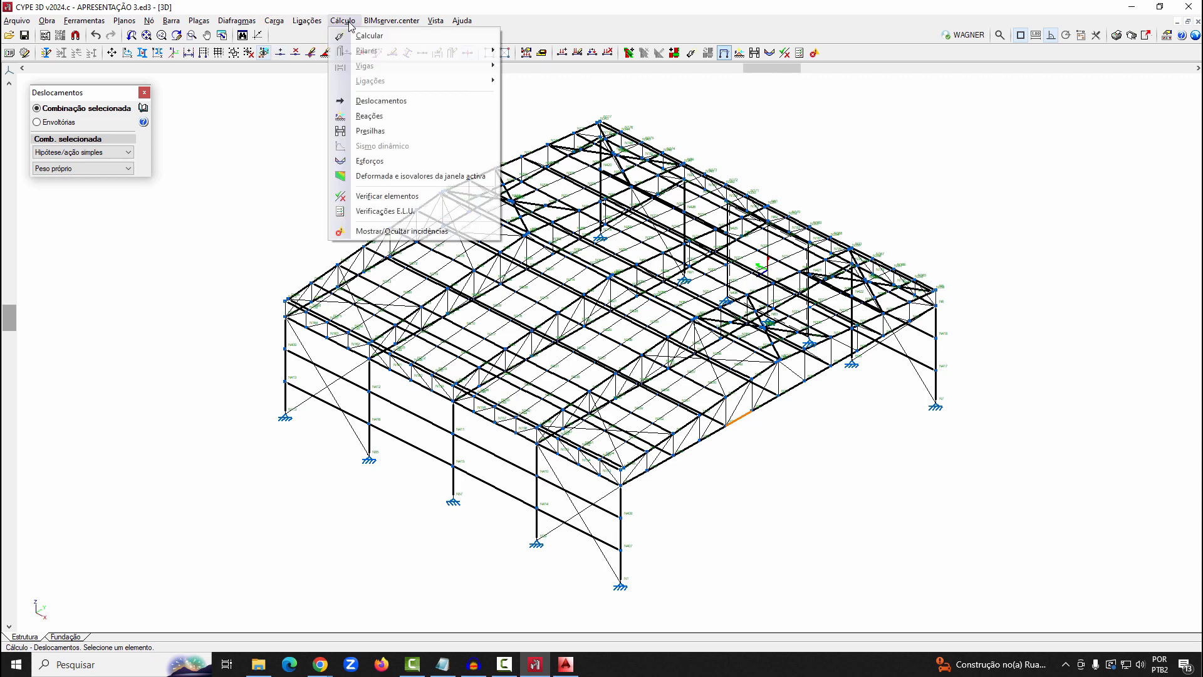
pyautogui.click(367, 116)
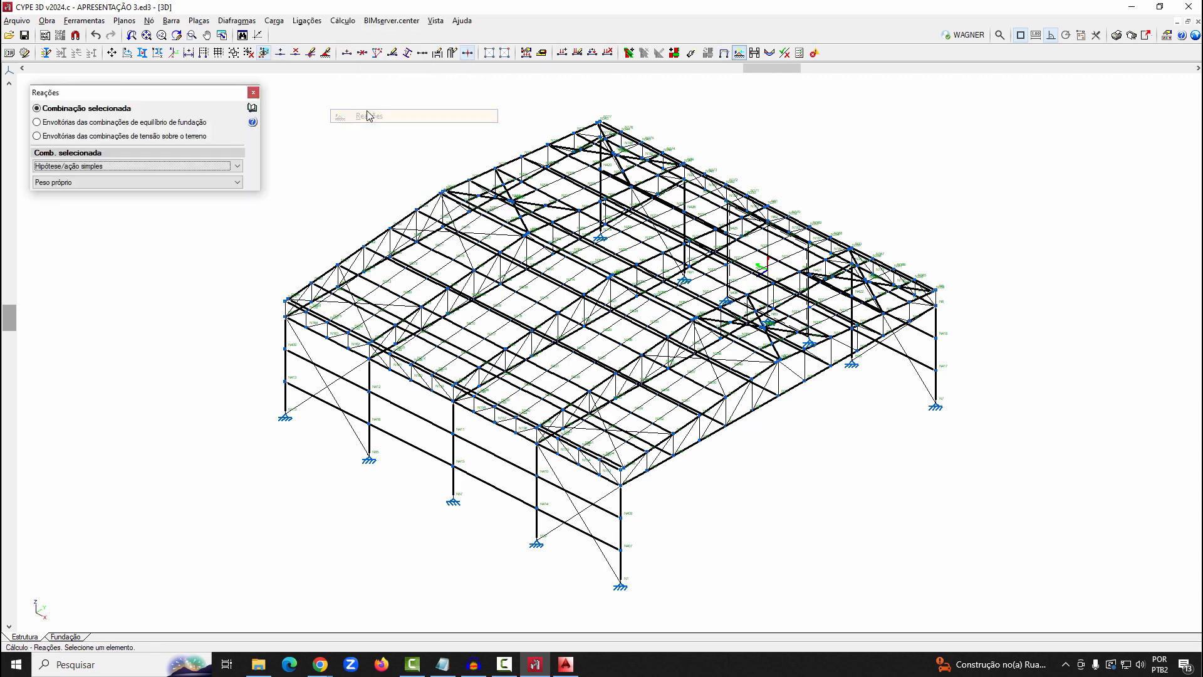
pyautogui.click(119, 123)
pyautogui.moveTo(621, 587)
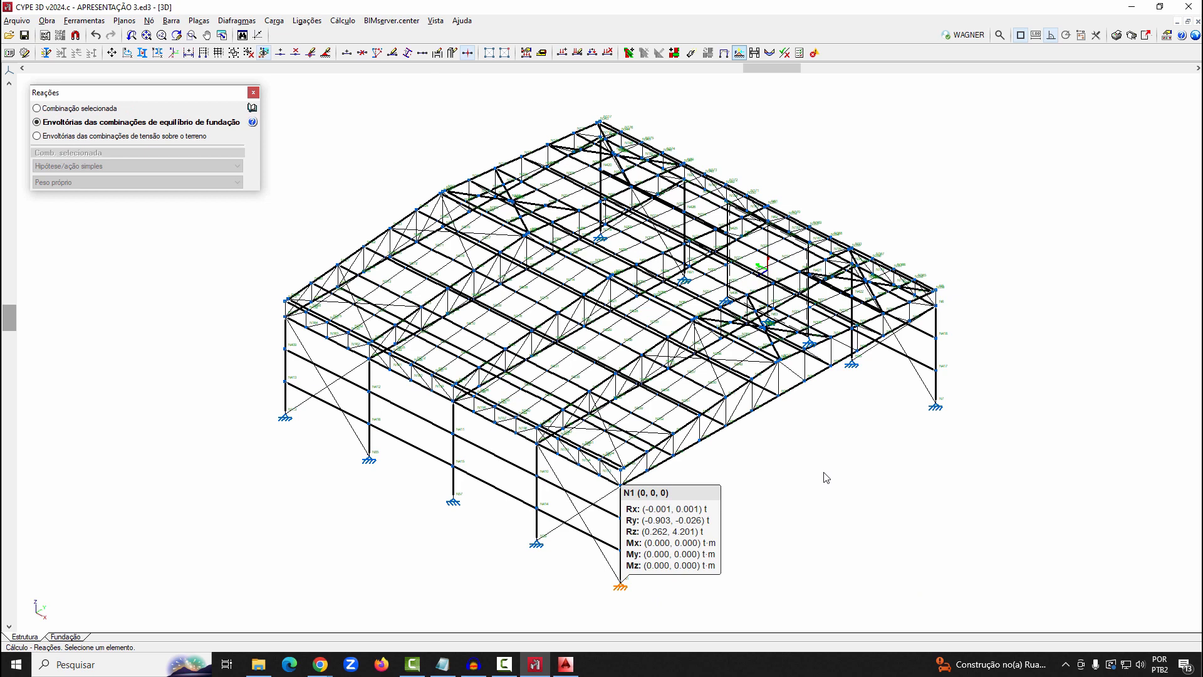
# Display the Axial (N) and Cortante z (Vz) force diagrams for all bars under Peso próprio
pyautogui.click(343, 20)
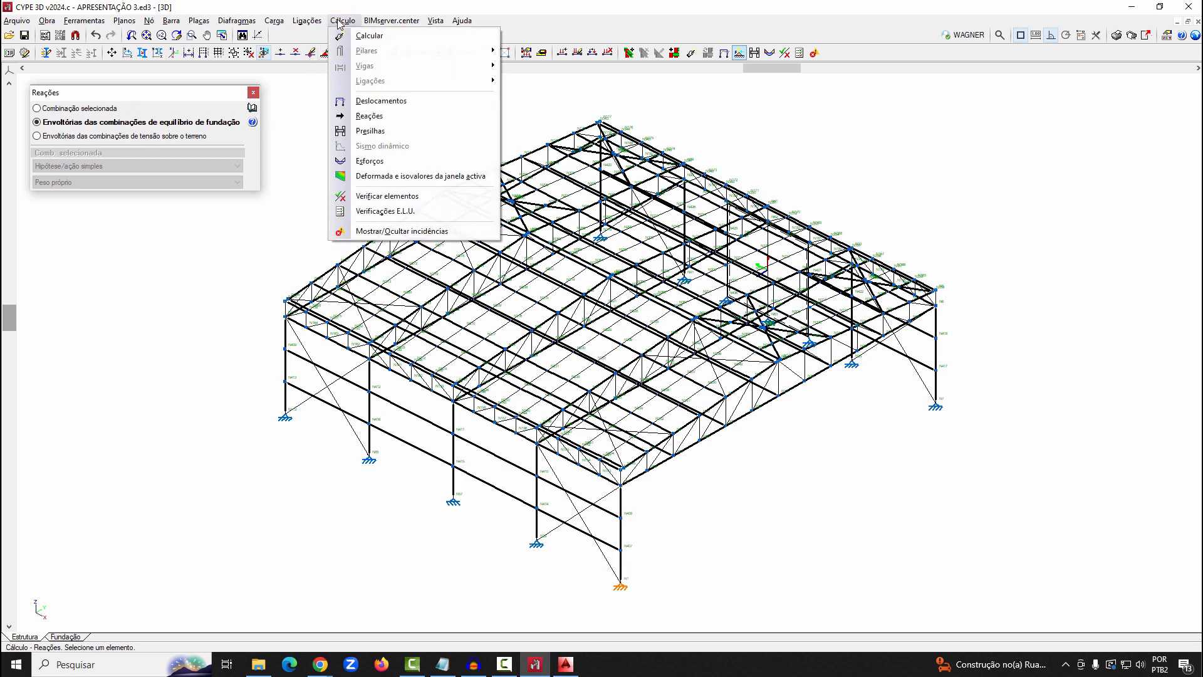
pyautogui.click(398, 162)
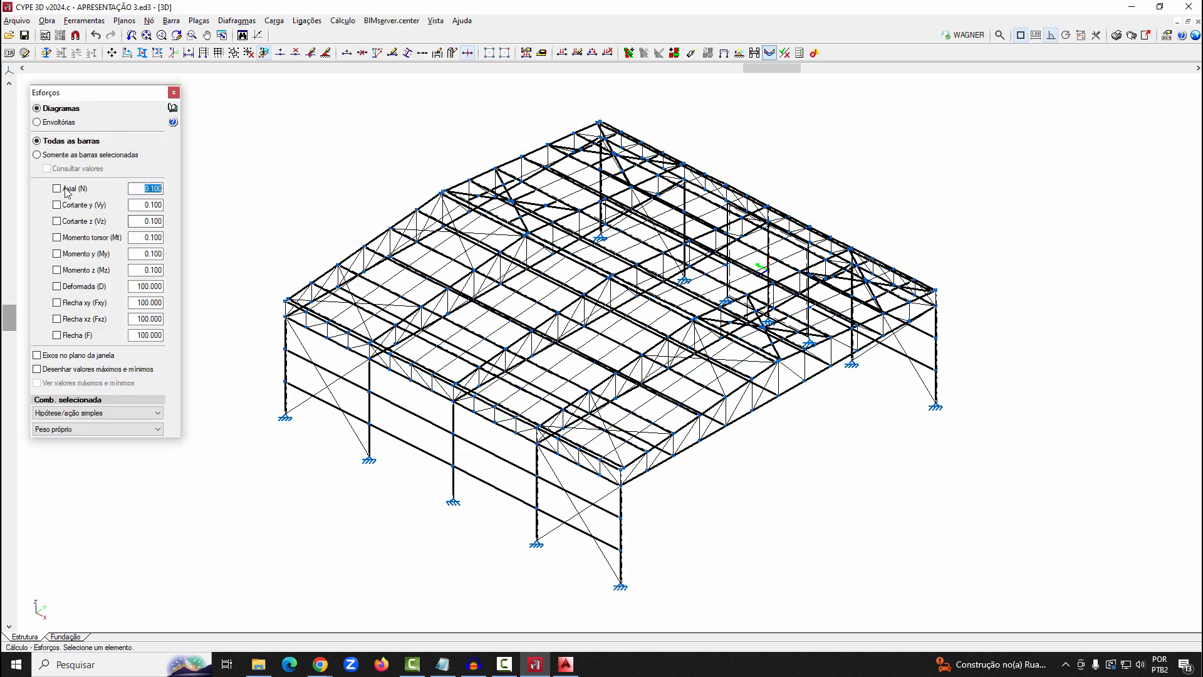
pyautogui.click(67, 190)
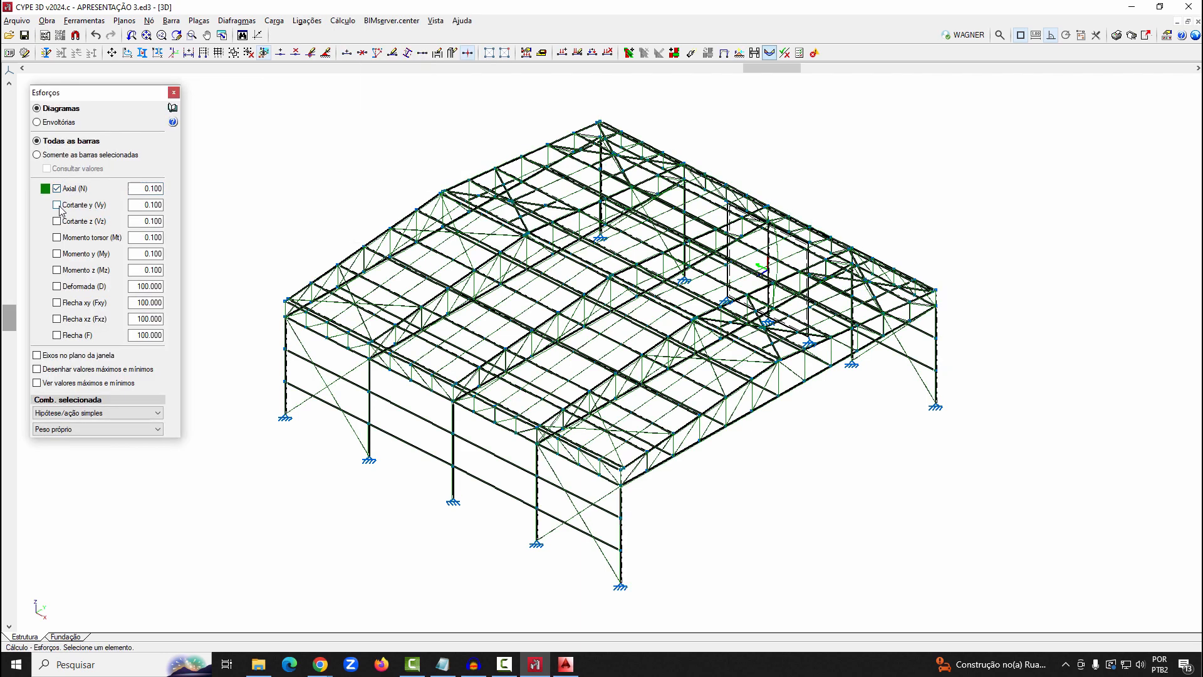
pyautogui.click(63, 206)
pyautogui.click(63, 222)
pyautogui.click(57, 205)
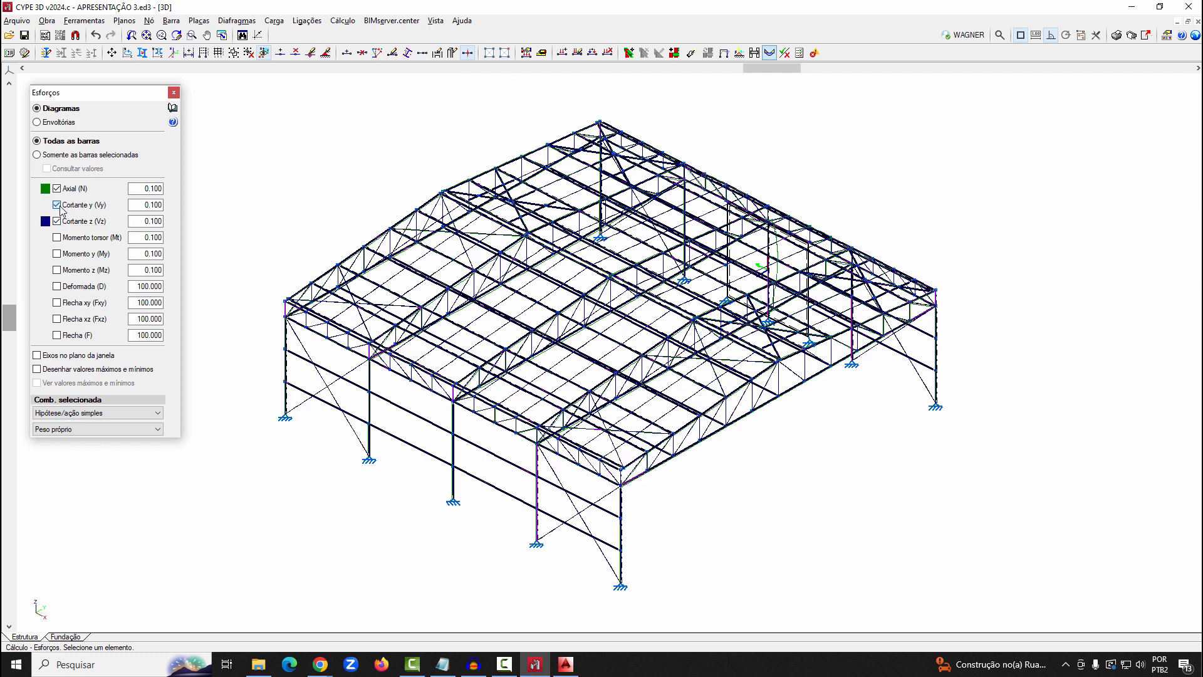
# Open the deformed shape view of the structure for Peso próprio and inspect the deformed panel from another side
pyautogui.click(343, 20)
pyautogui.click(399, 175)
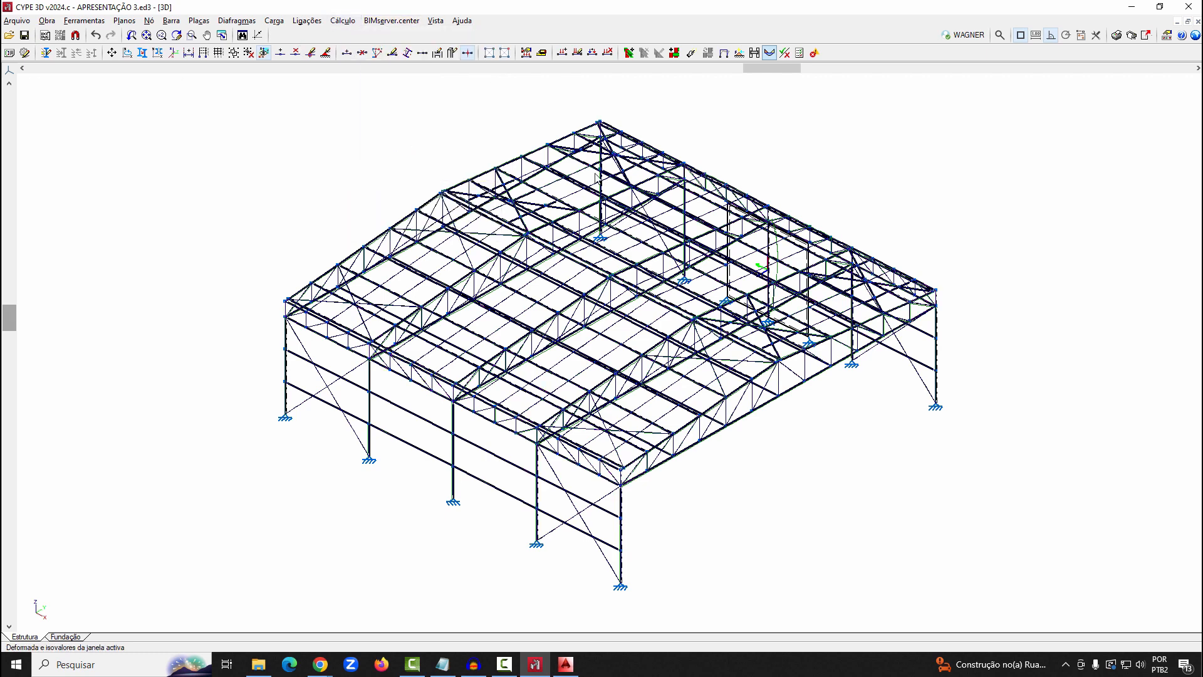
pyautogui.click(633, 197)
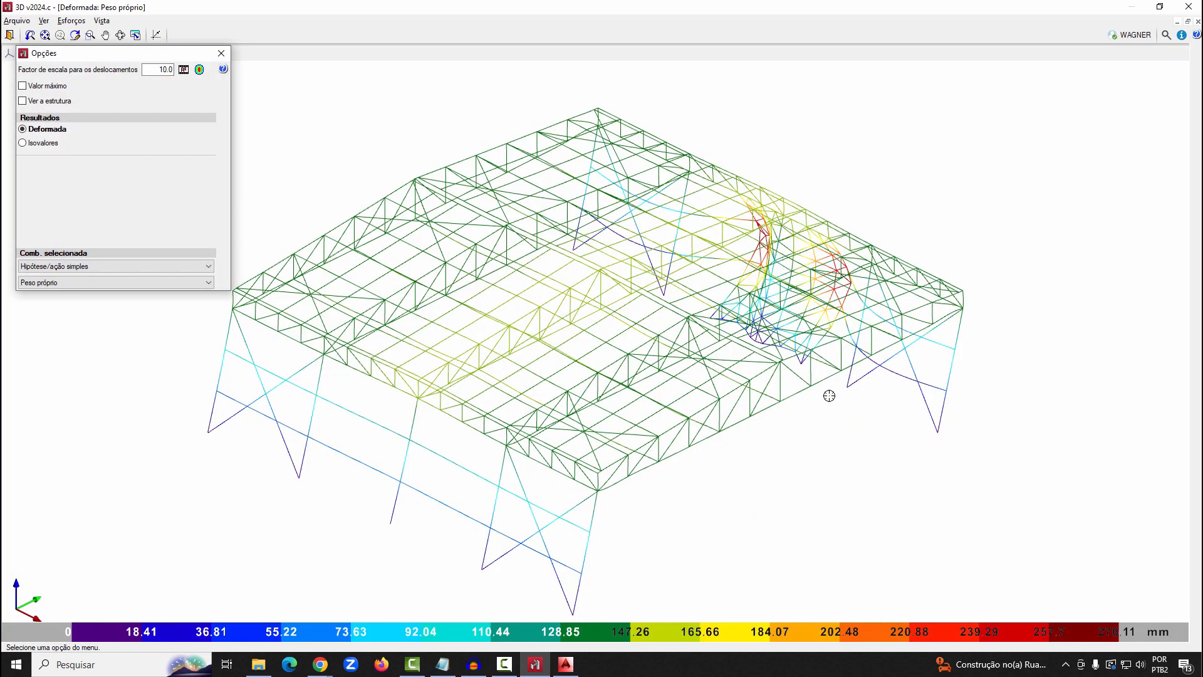
pyautogui.moveTo(792, 370)
pyautogui.keyDown('shift'); pyautogui.mouseDown(button='middle')
pyautogui.moveTo(529, 389)
pyautogui.moveTo(407, 263)
pyautogui.mouseUp(button='middle'); pyautogui.keyUp('shift')
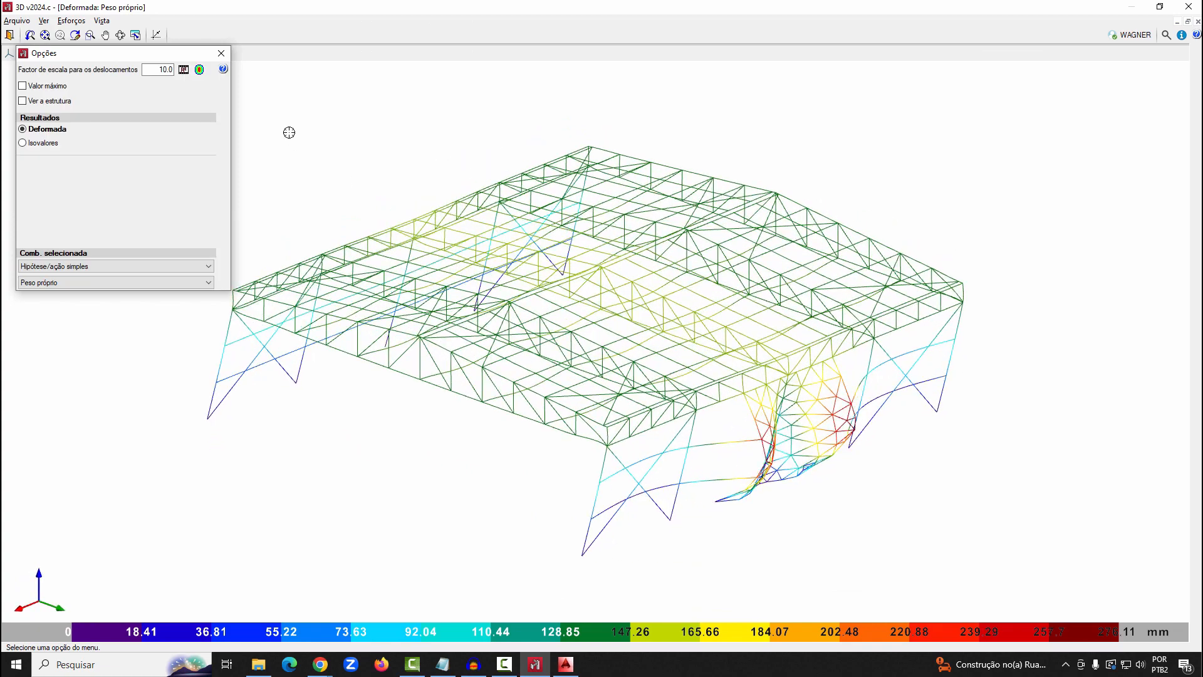
# Show the results as isovalues of total displacement and inspect the coloured panel from the opposite side
pyautogui.click(41, 143)
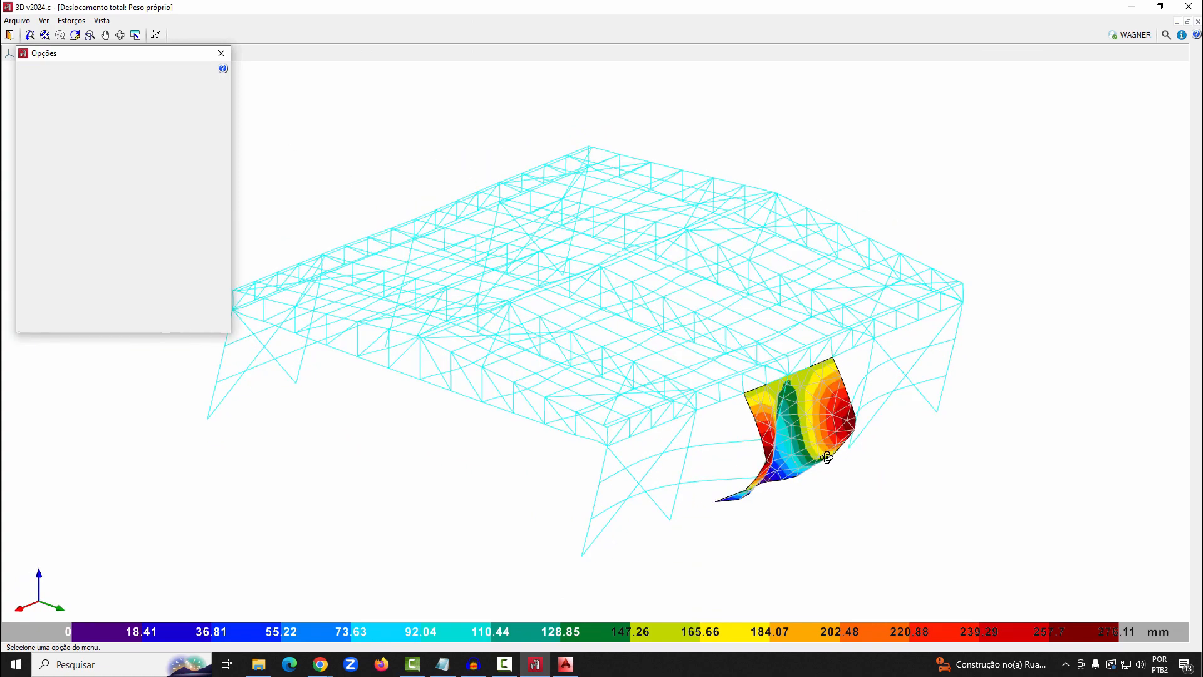
pyautogui.moveTo(827, 458)
pyautogui.keyDown('shift'); pyautogui.mouseDown(button='middle')
pyautogui.moveTo(714, 451)
pyautogui.moveTo(585, 479)
pyautogui.moveTo(339, 448)
pyautogui.mouseUp(button='middle'); pyautogui.keyUp('shift')
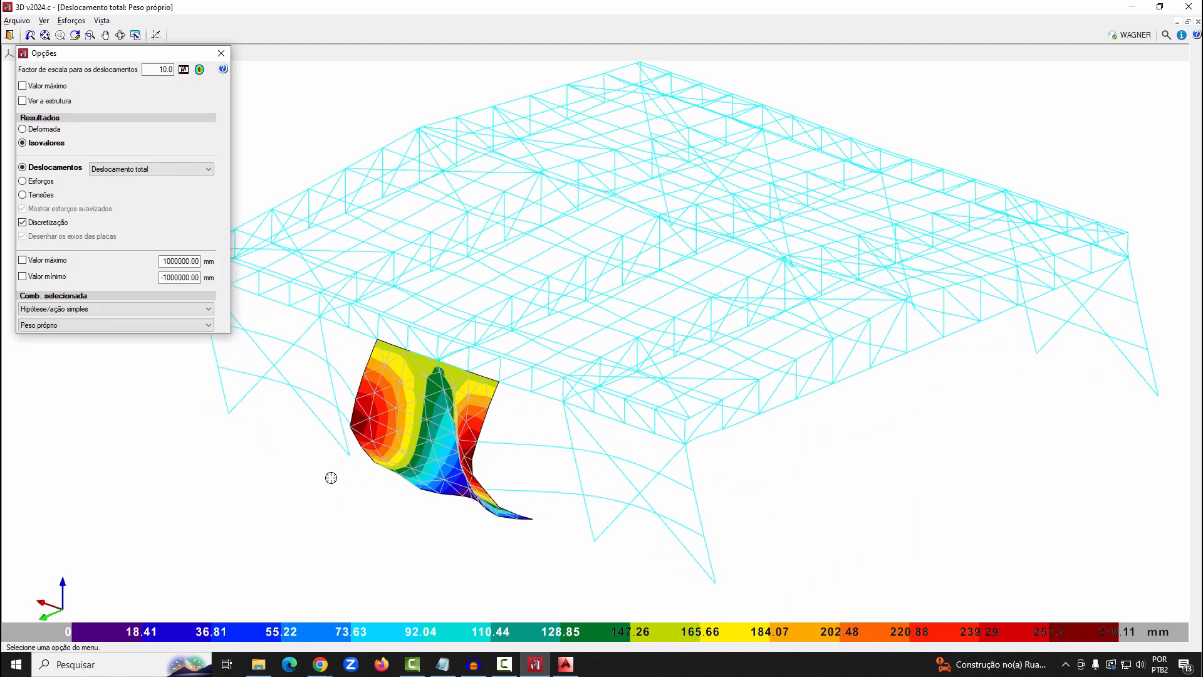
pyautogui.scroll(-2, 967, 277)
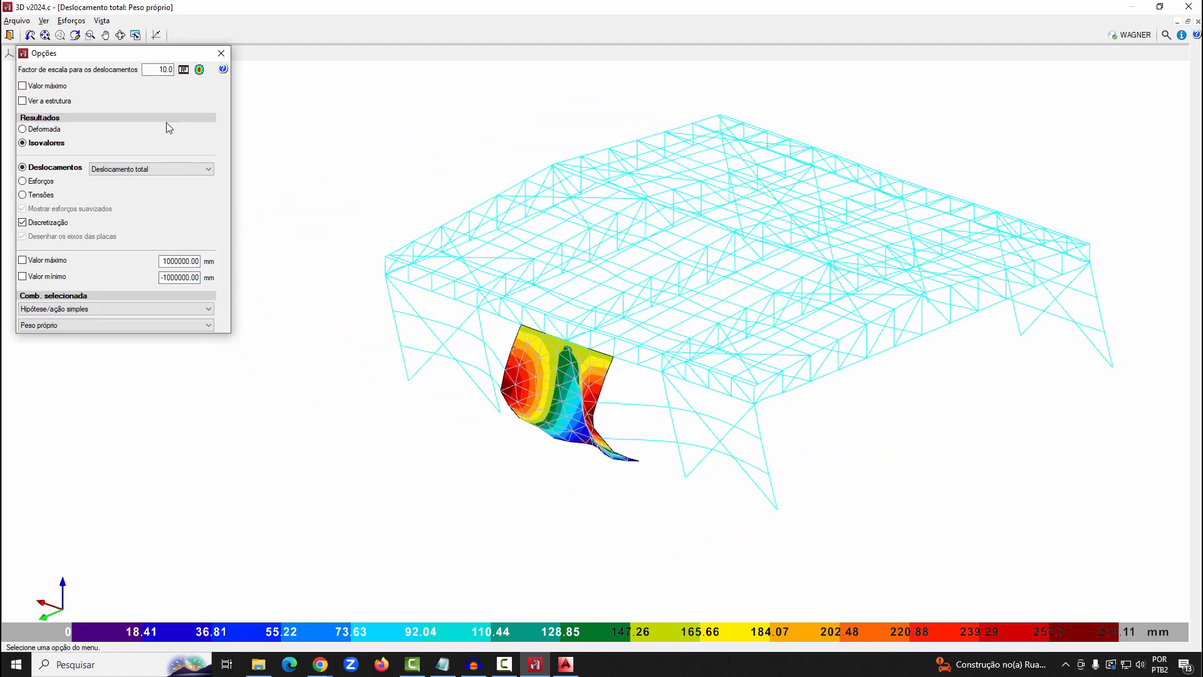
pyautogui.click(183, 70)
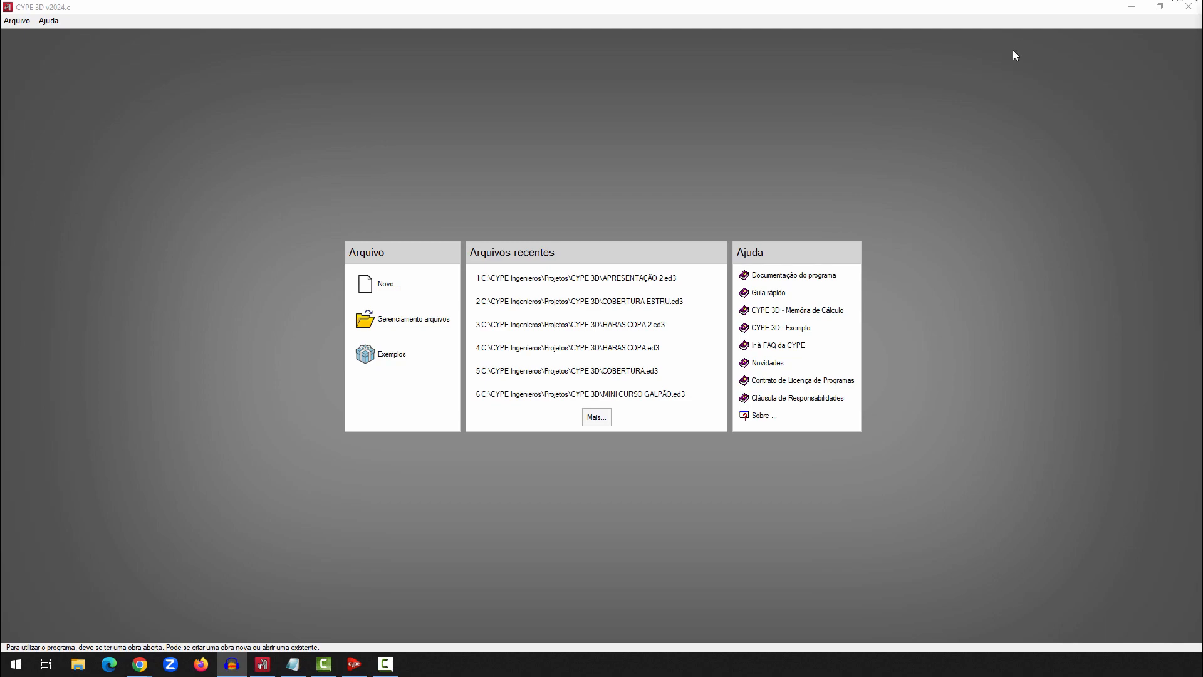
# Switch from CYPE 3D to the Portal frame generator and create a new job named GERADOR DE PÓRTICO 2
pyautogui.click(1131, 6)
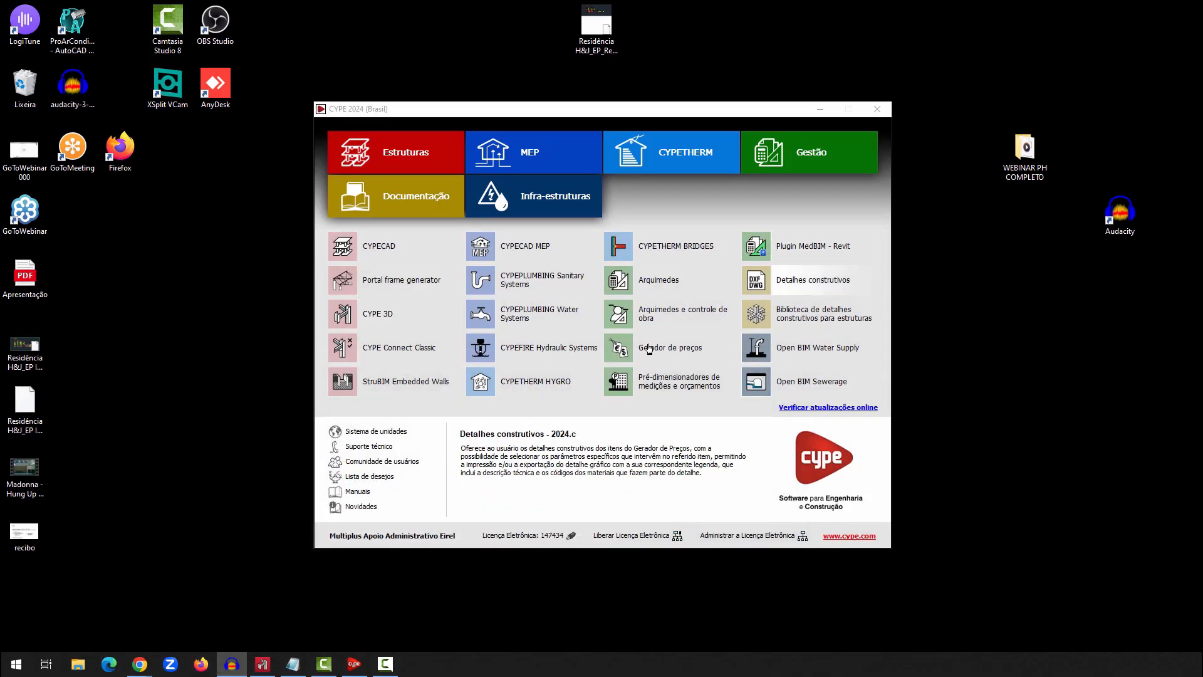
pyautogui.click(403, 283)
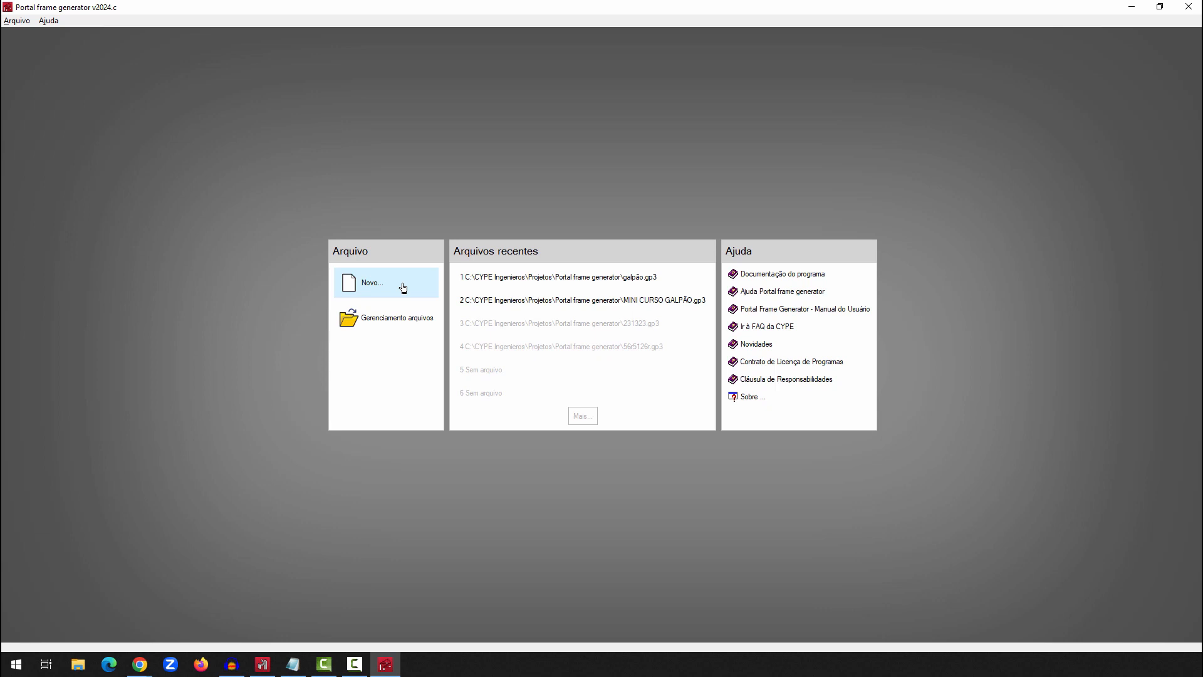
pyautogui.click(403, 287)
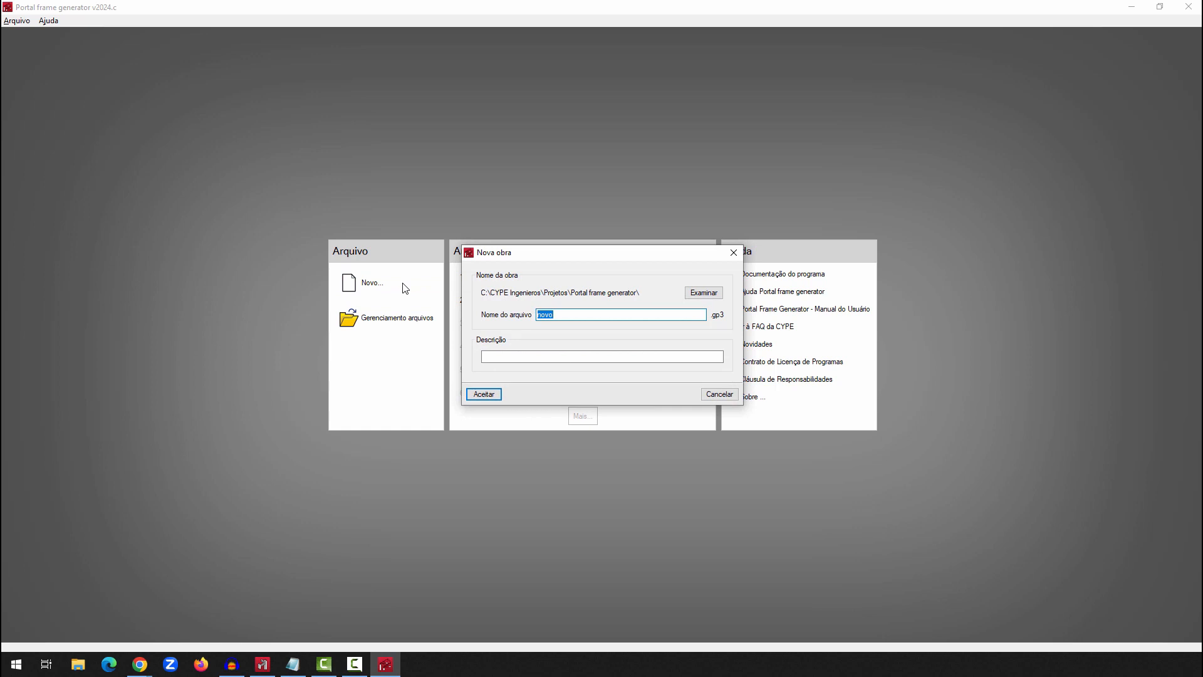
pyautogui.write('M')
pyautogui.press('BackSpace')
pyautogui.write('GERADOR DE PÓRTICO 2')
pyautogui.click(477, 394)
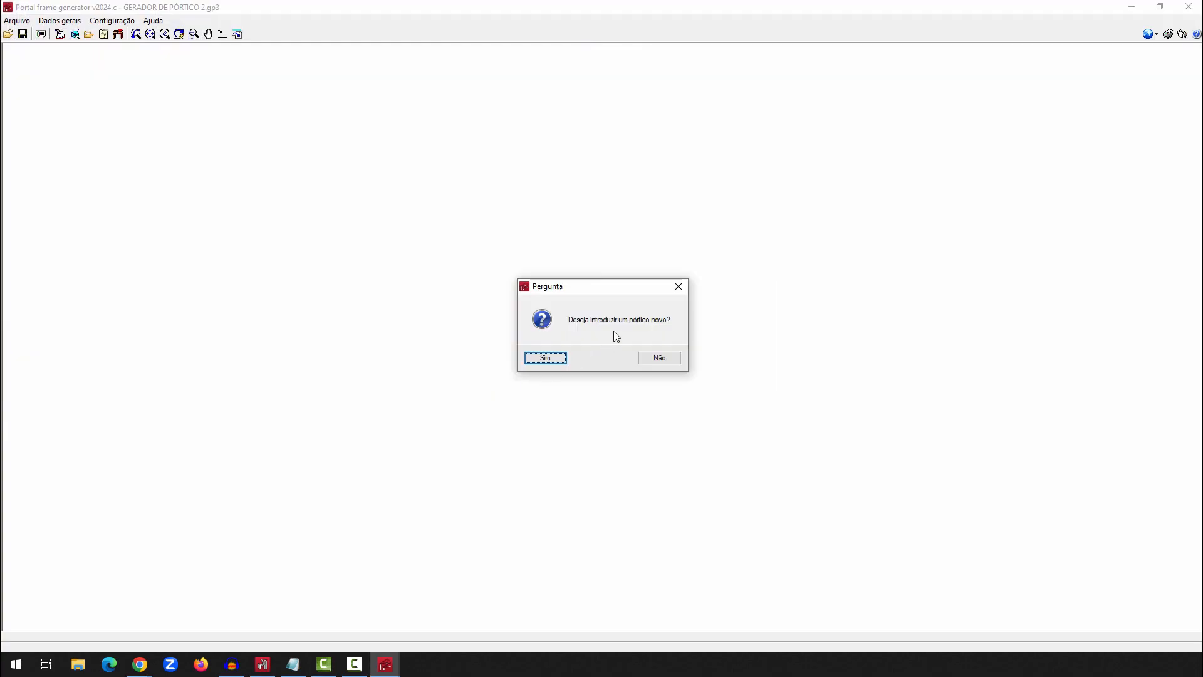
# Agree to introduce a new frame and choose the two-slope type (Duas águas)
pyautogui.click(546, 359)
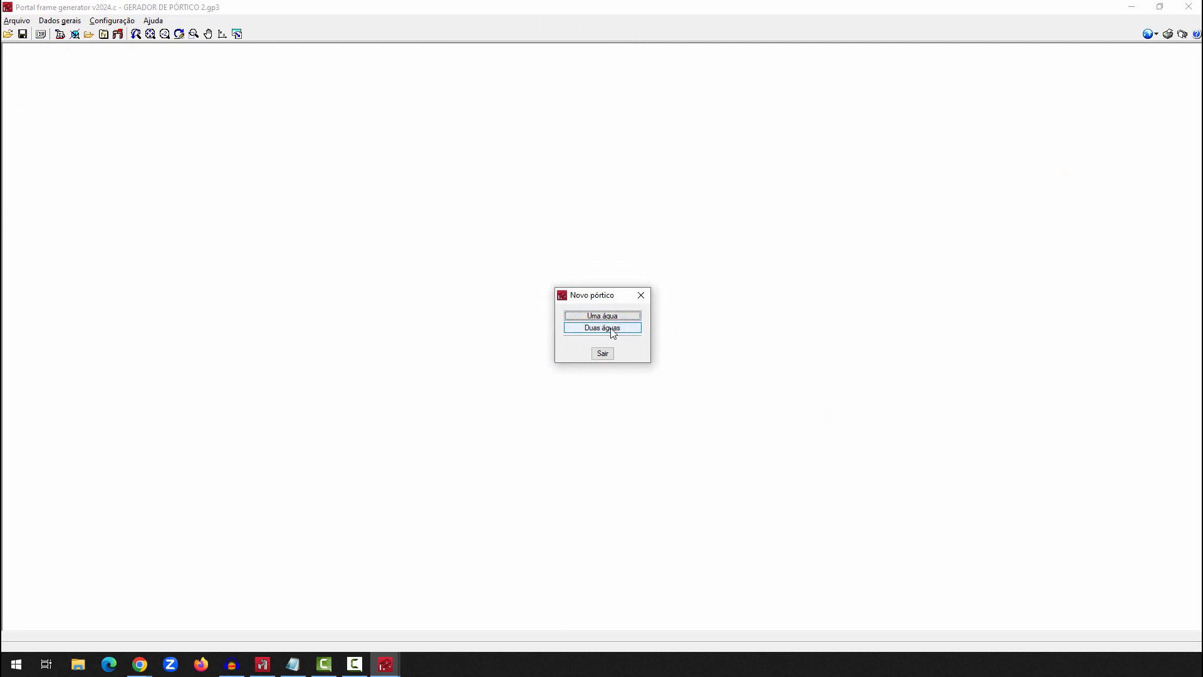
pyautogui.press('ctrl')
pyautogui.press('ctrl')
pyautogui.press('ctrl')
pyautogui.click(605, 328)
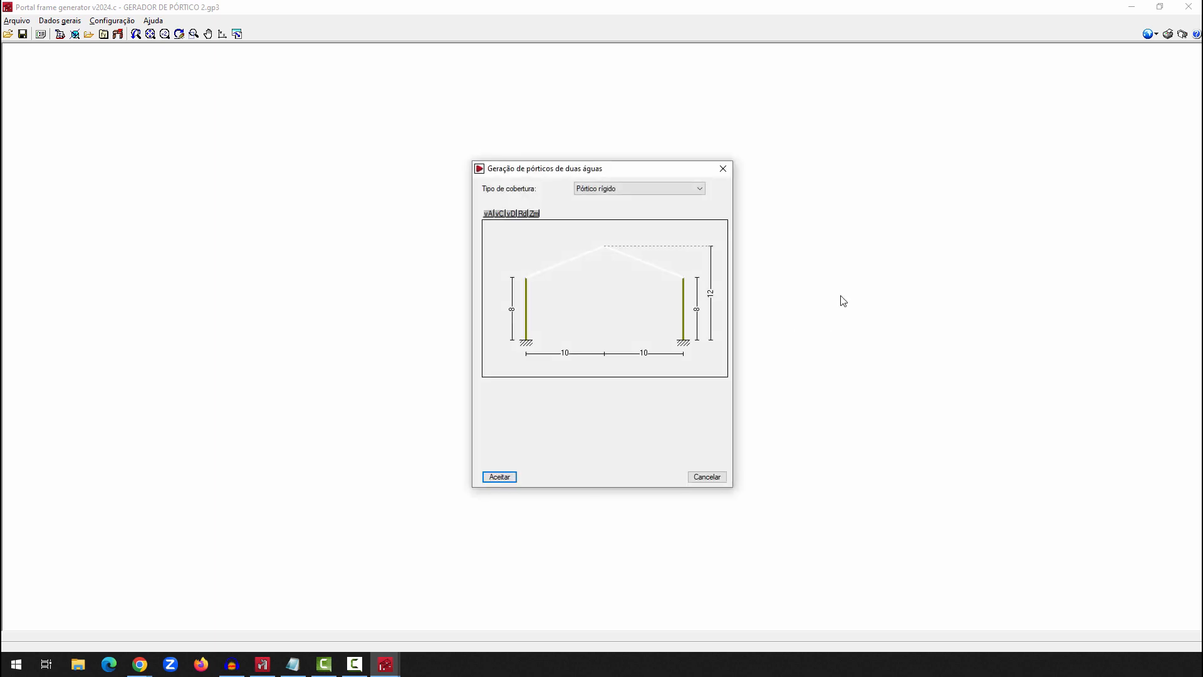
# Preview the Viga em treliça, Pórtico em treliça and raised Polonceau roof types, and return the frame to Pórtico rígido
pyautogui.click(674, 188)
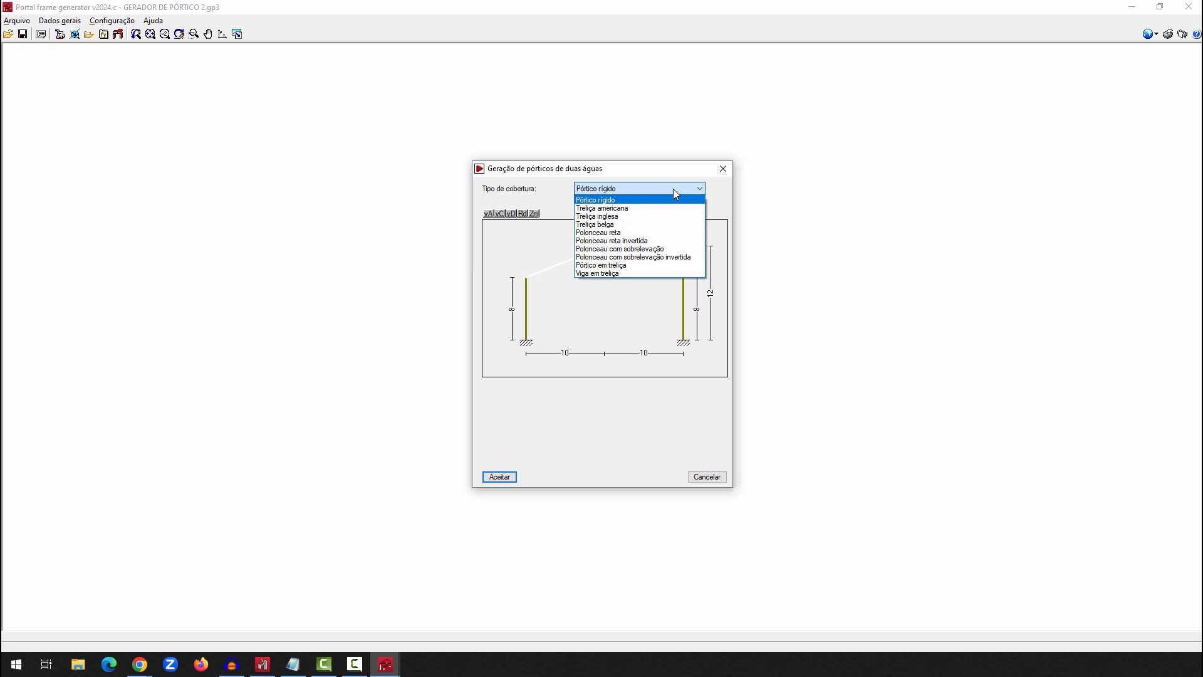
pyautogui.press('Down')
pyautogui.press('Down')
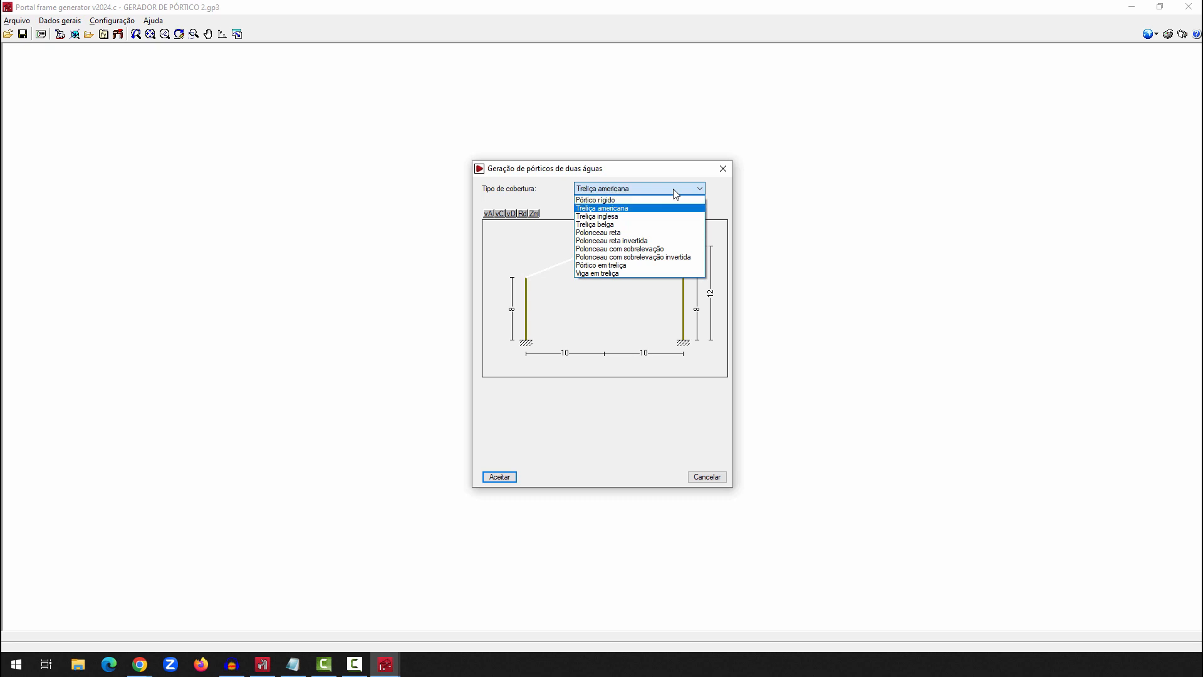
pyautogui.click(636, 273)
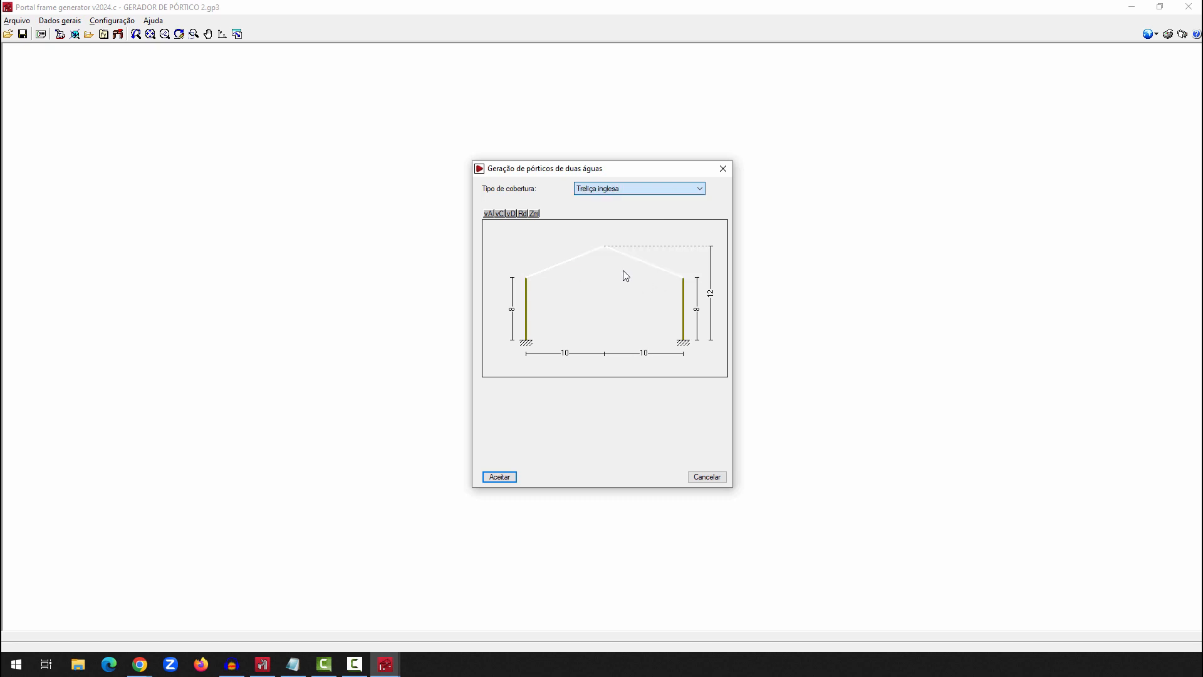
pyautogui.click(617, 190)
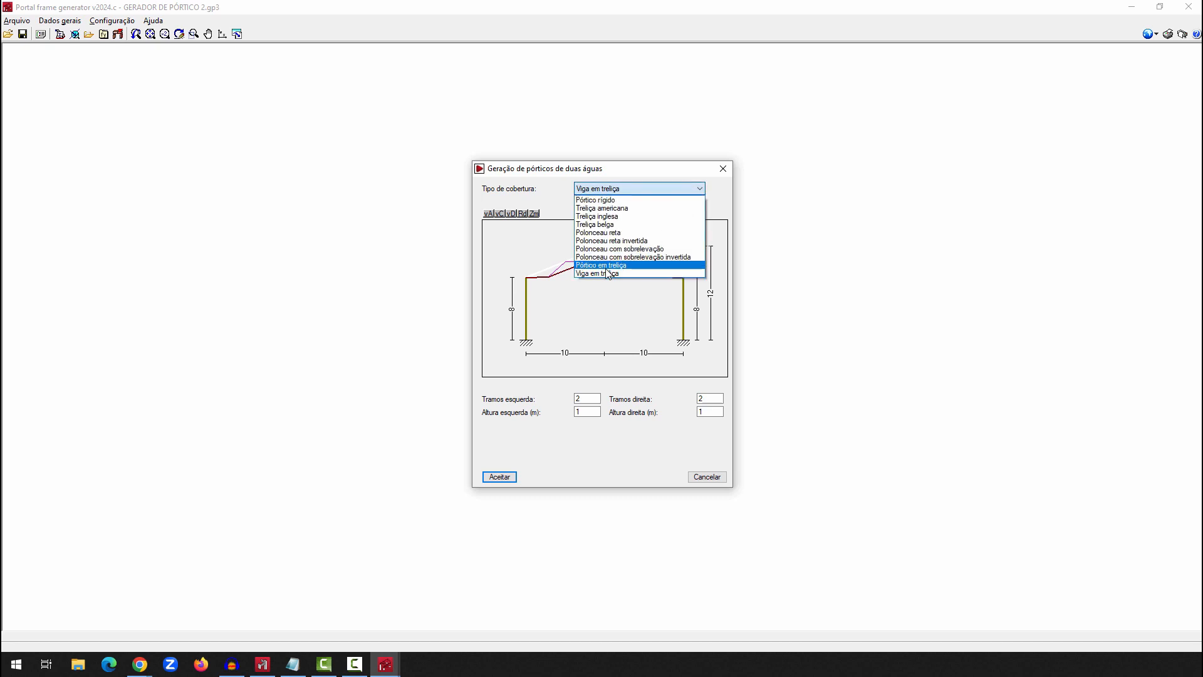
pyautogui.click(607, 265)
pyautogui.click(609, 189)
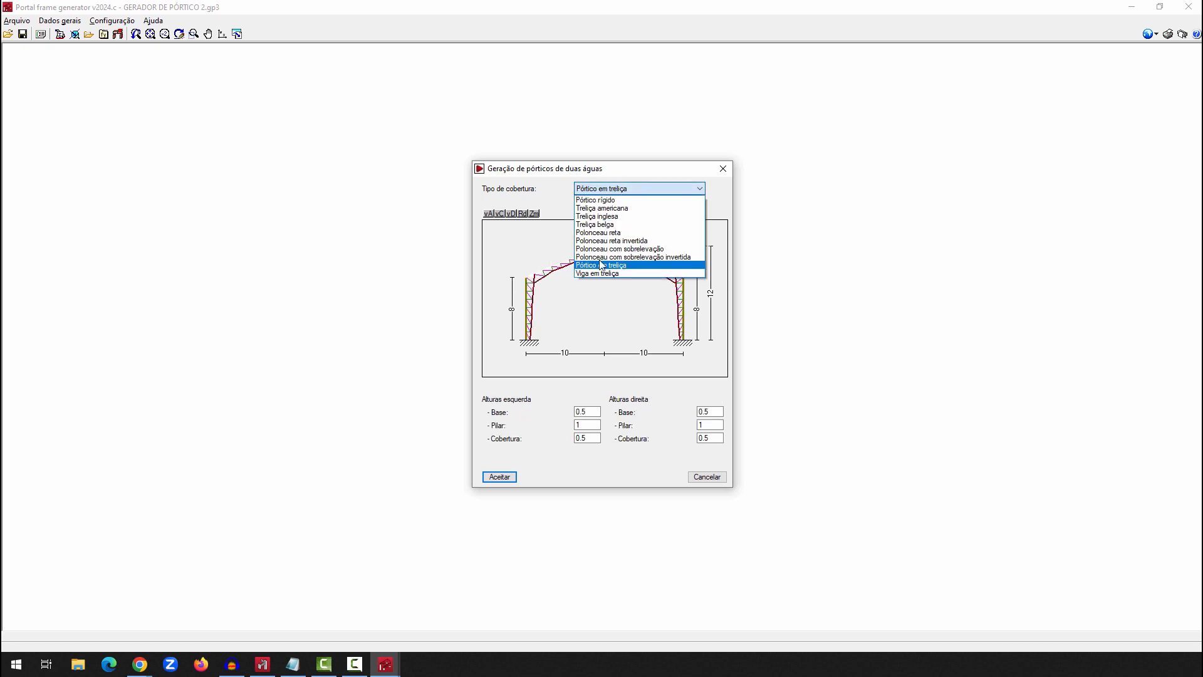
pyautogui.click(602, 258)
pyautogui.click(611, 189)
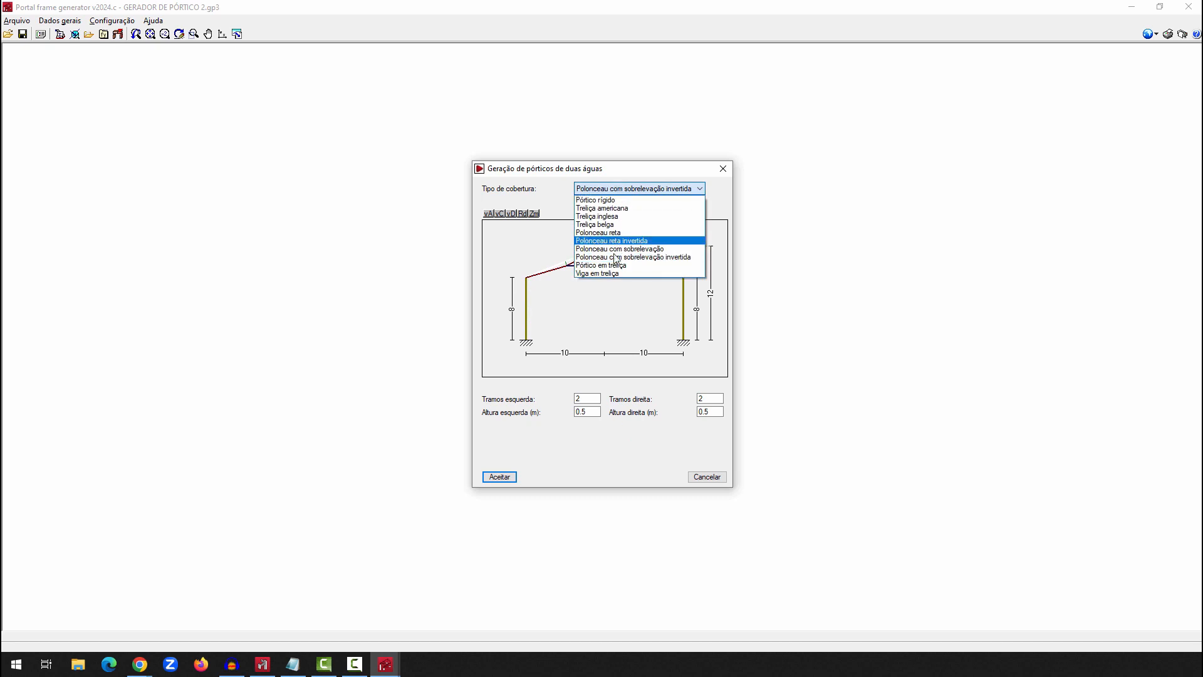
pyautogui.click(613, 250)
pyautogui.click(619, 188)
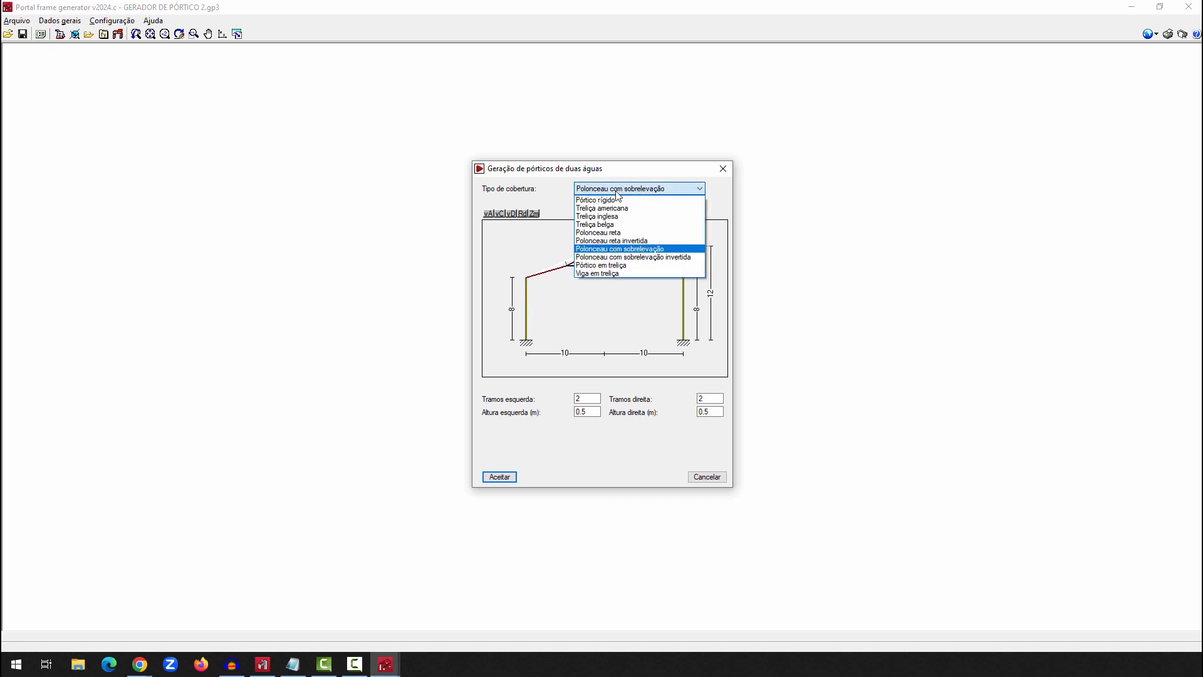
pyautogui.click(613, 200)
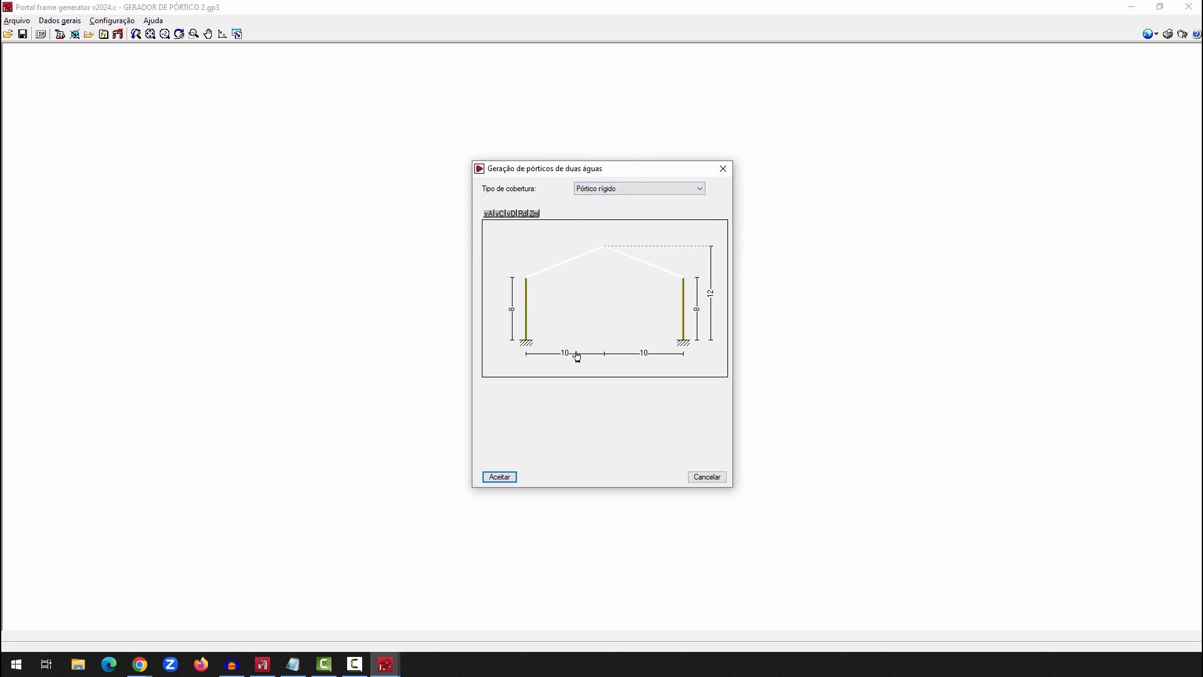
# Set the left and right column heights of the two-slope frame to 5.5 m each
pyautogui.click(517, 313)
pyautogui.click(517, 313)
pyautogui.write('5.5')
pyautogui.press('Return')
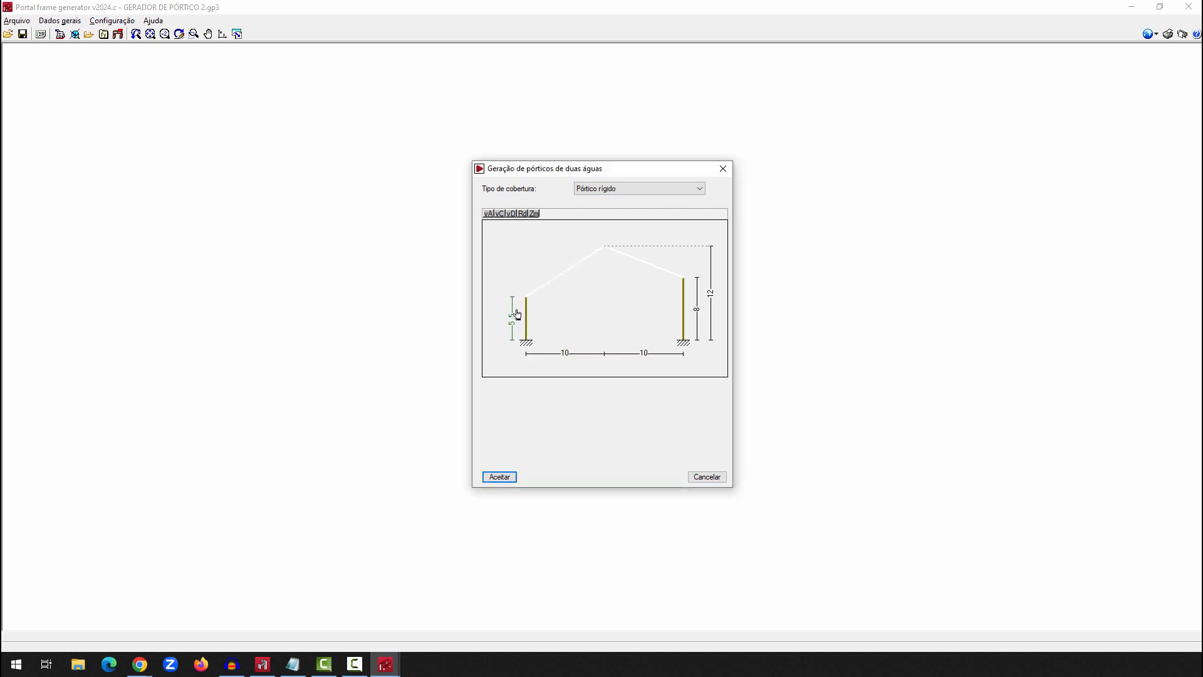
pyautogui.click(698, 306)
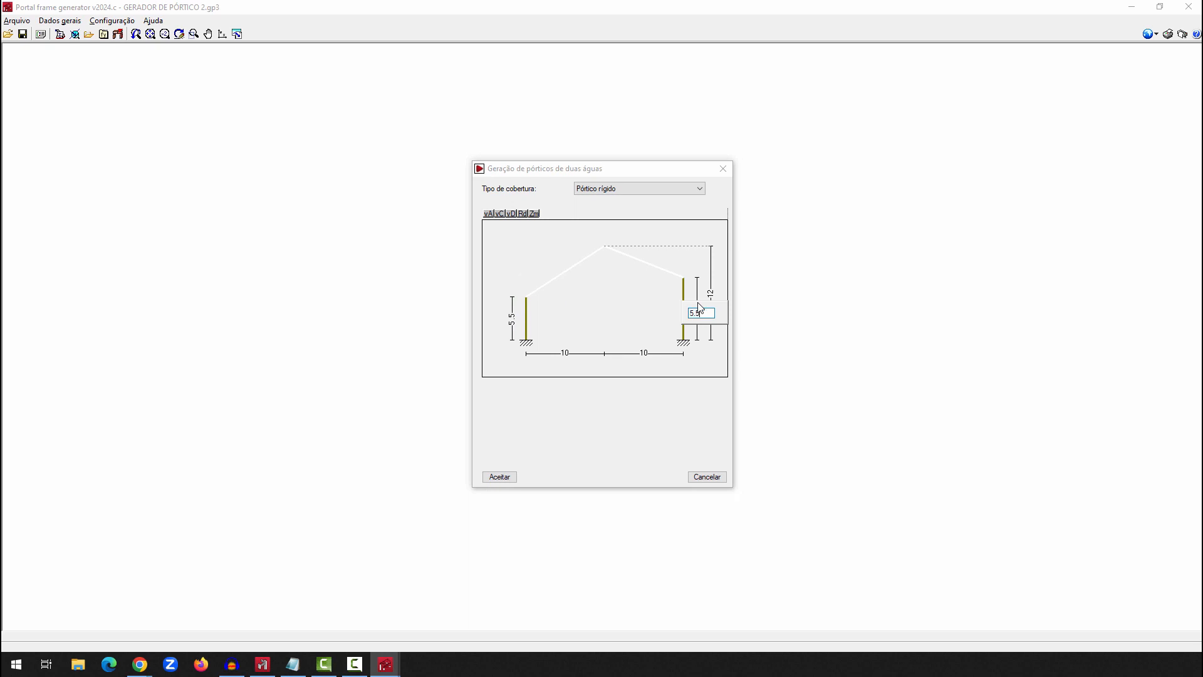
pyautogui.write('5.5')
pyautogui.press('Return')
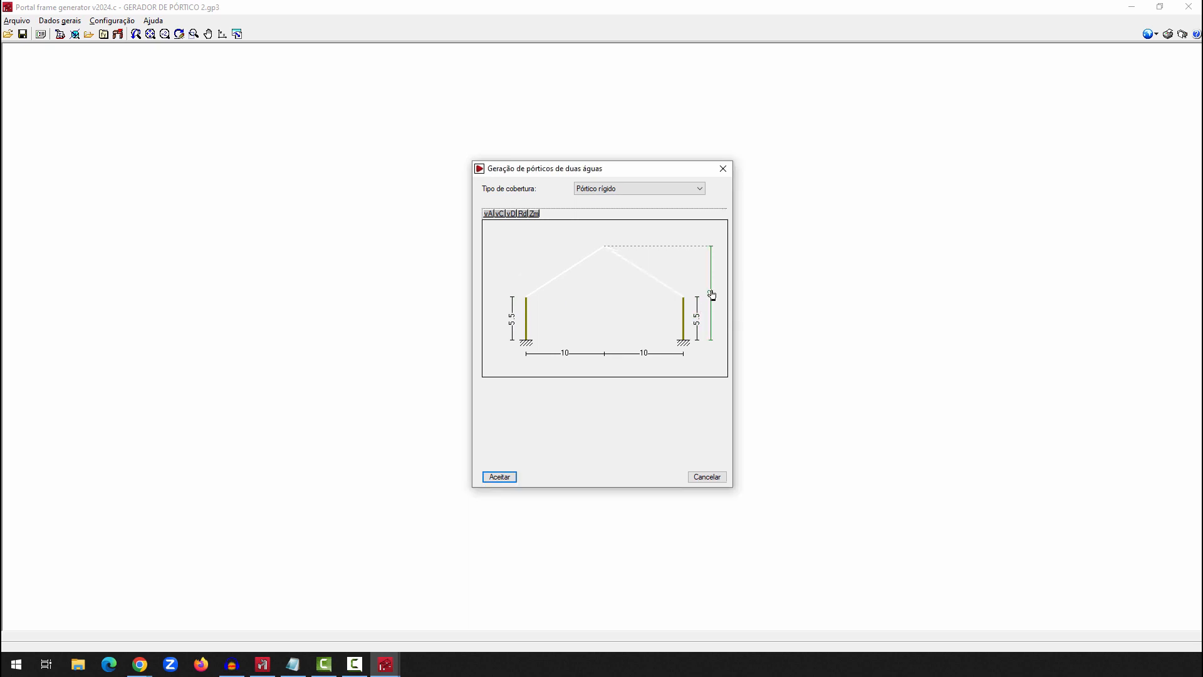
# Set the ridge height to 7 m and generate the two-slope frame
pyautogui.click(712, 294)
pyautogui.write('7')
pyautogui.press('Return')
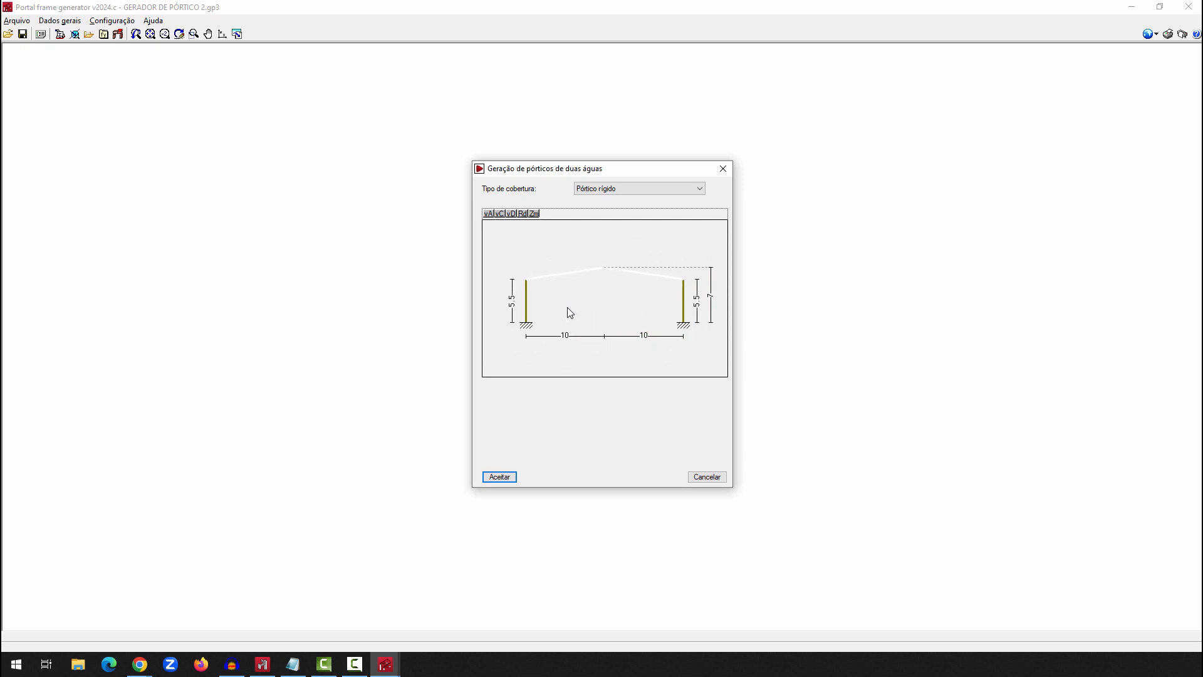
pyautogui.click(499, 478)
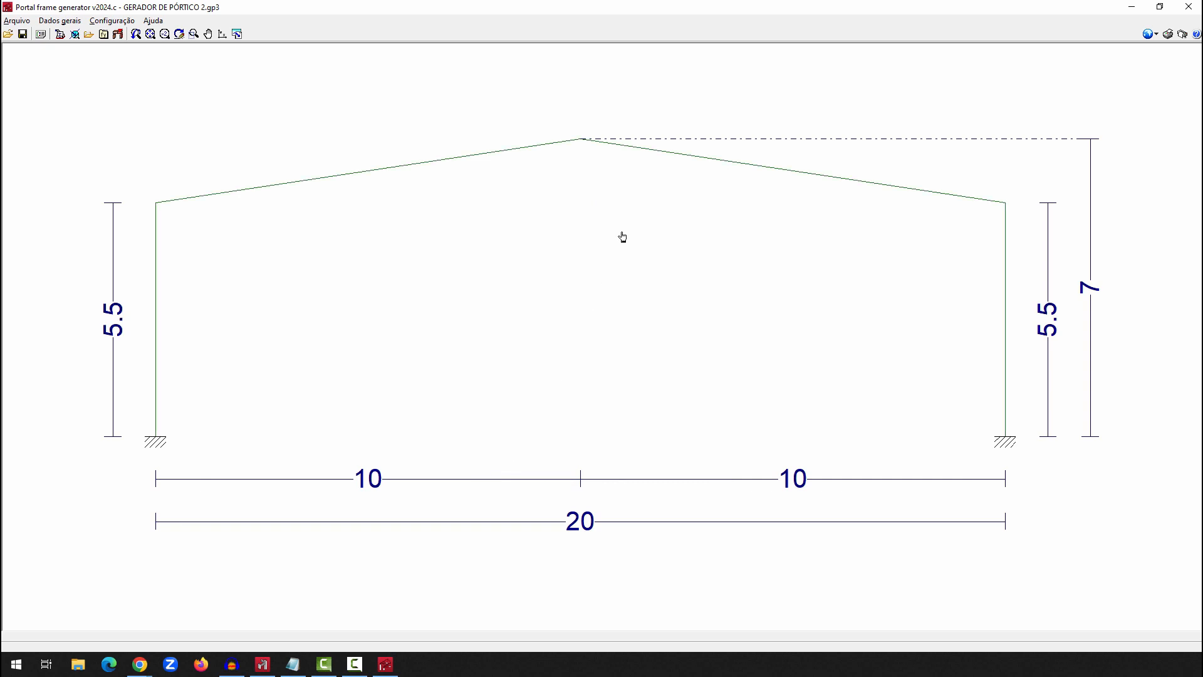
# Add a 3.00 m high perimeter wall on the frame's left side, bracing the column against buckling and self-balanced (Autoequilibrado)
pyautogui.click(71, 337)
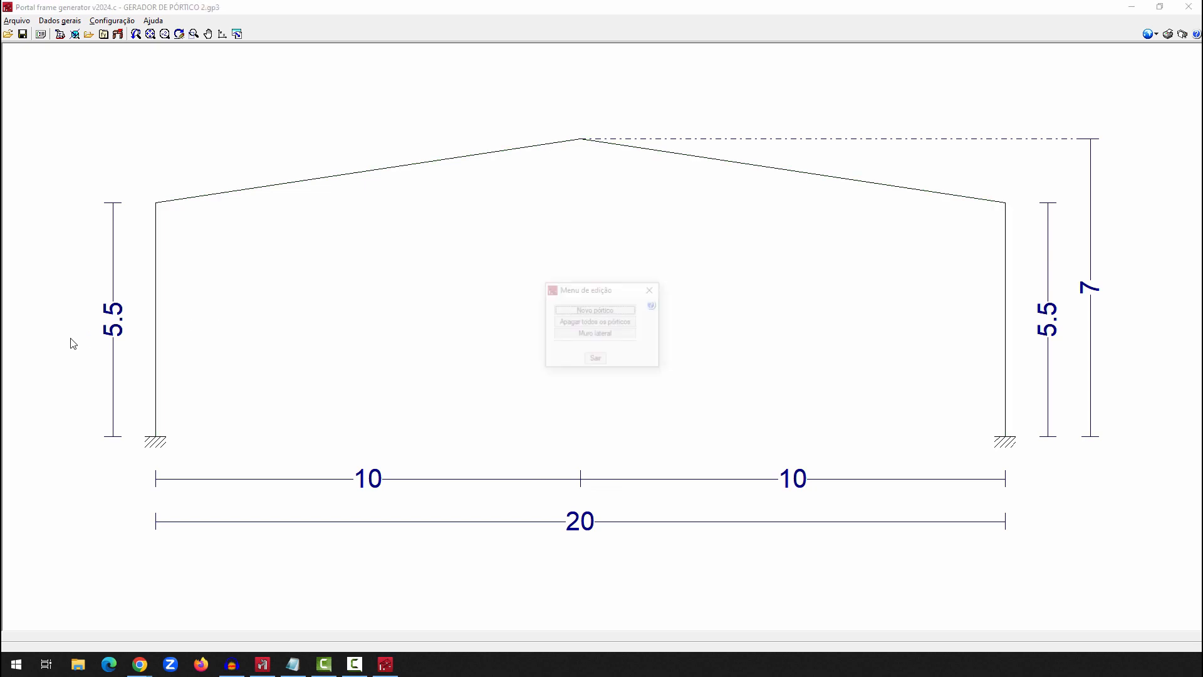
pyautogui.click(633, 334)
pyautogui.click(548, 298)
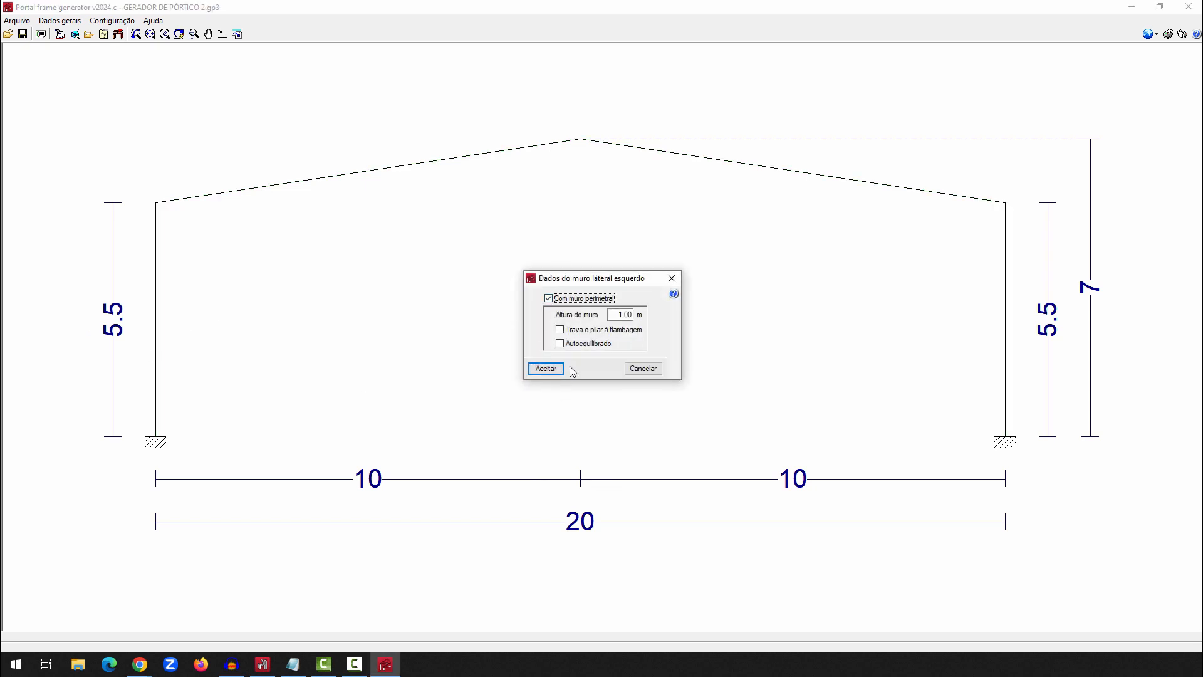
pyautogui.press('Tab')
pyautogui.write('3.00')
pyautogui.click(573, 331)
pyautogui.click(575, 344)
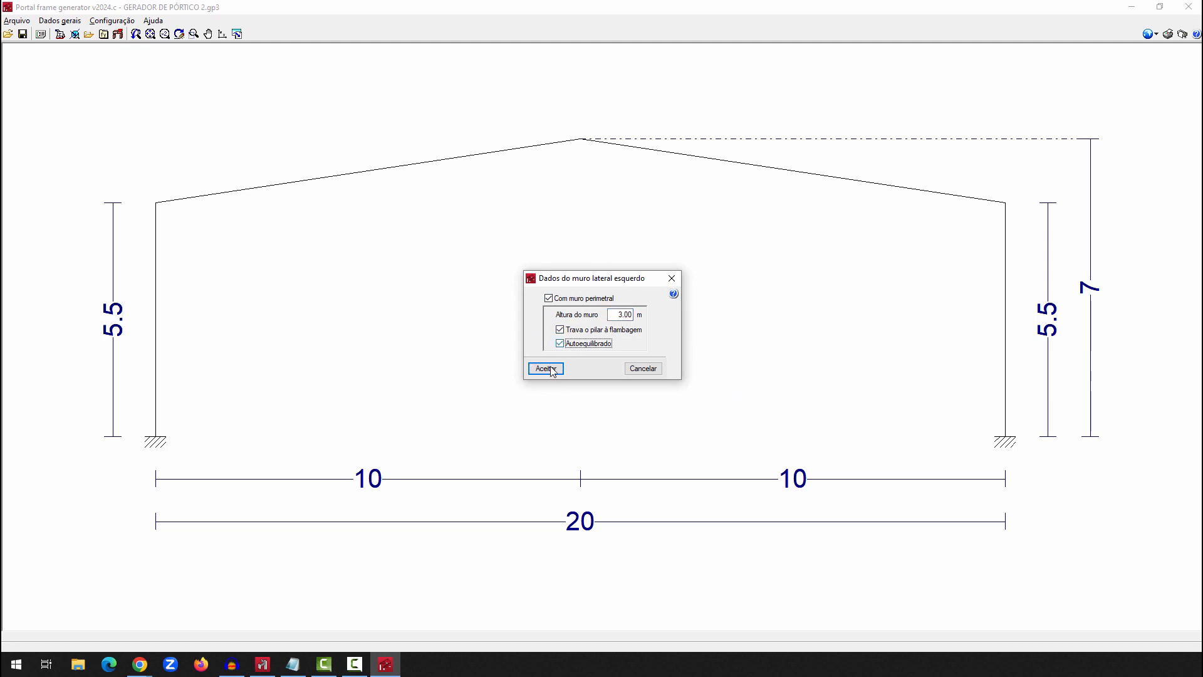
pyautogui.click(545, 369)
# Remove the perimeter wall from the frame's left side
pyautogui.click(160, 352)
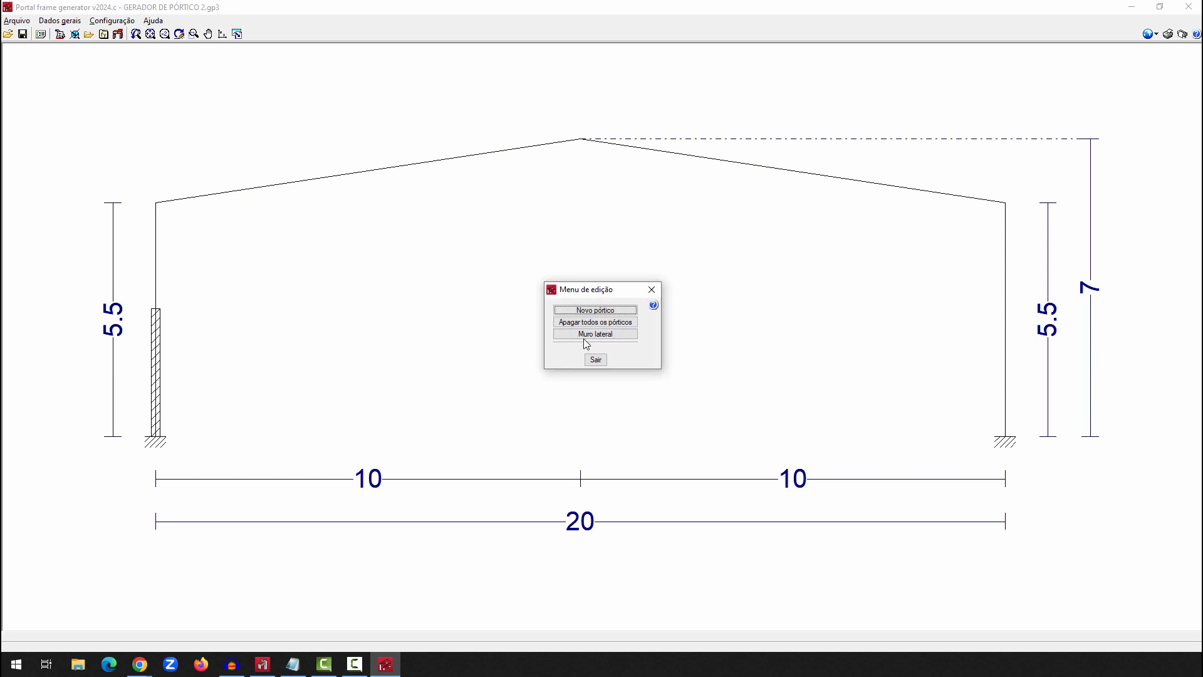
pyautogui.click(595, 334)
pyautogui.click(549, 299)
pyautogui.click(547, 369)
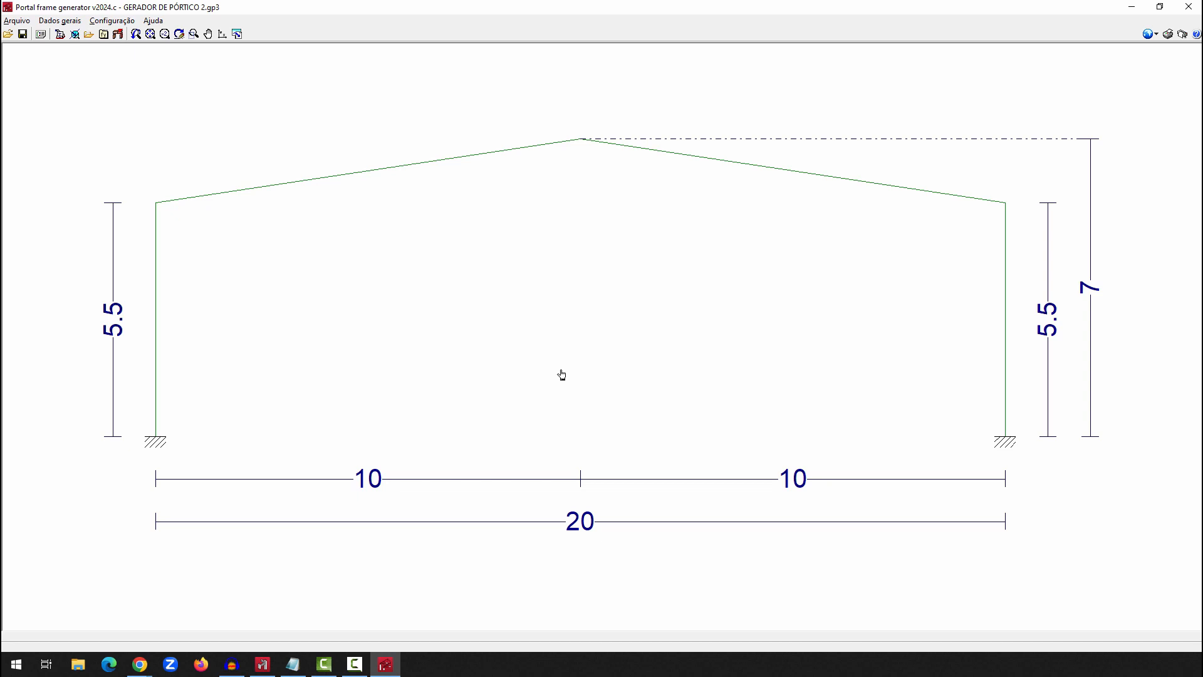
# Start a new one-slope (Uma água) rigid frame beside the existing one and set its left column height to 5.5 m
pyautogui.click(440, 379)
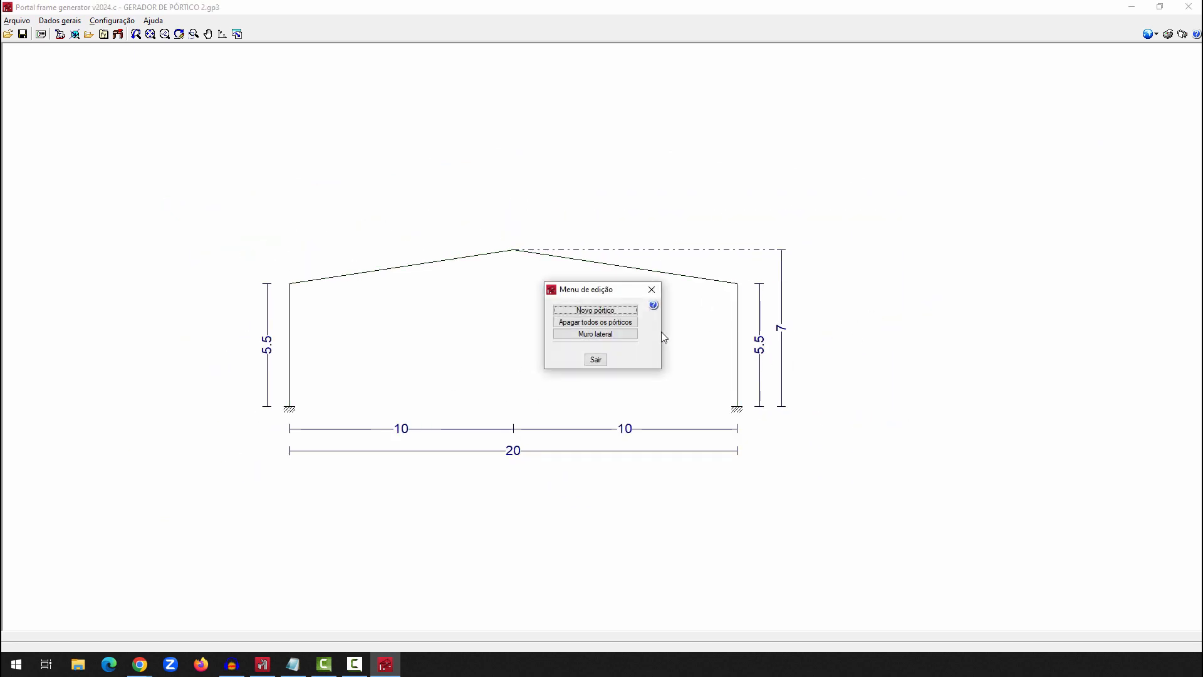
pyautogui.click(611, 309)
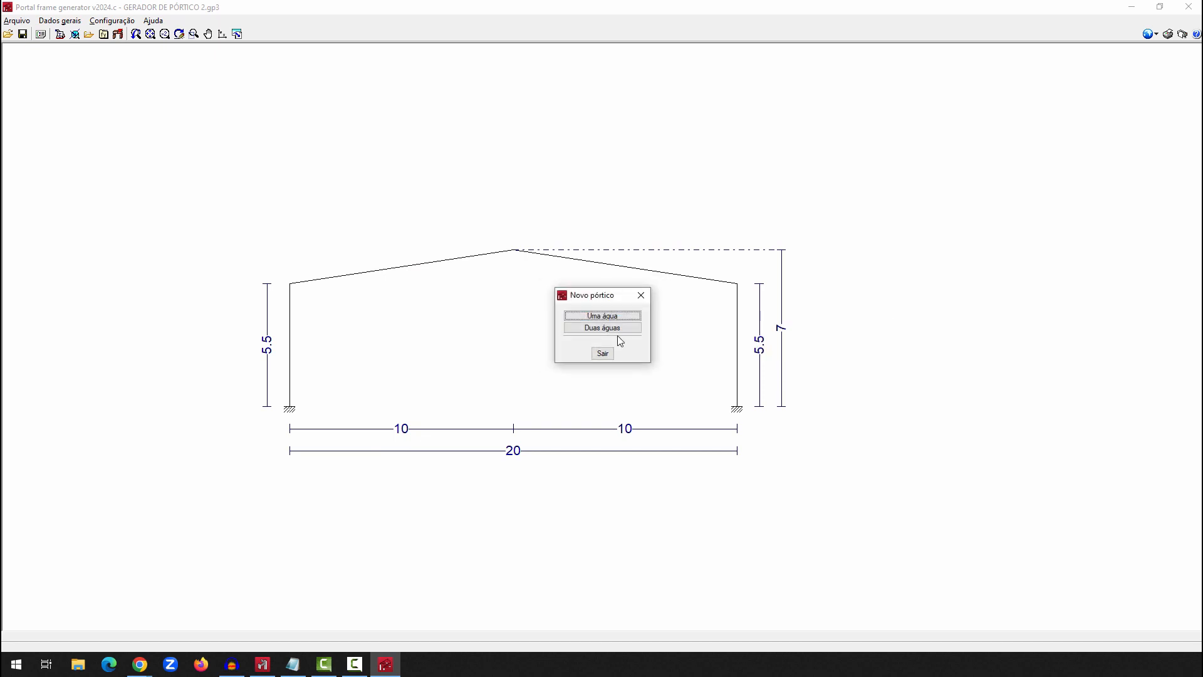
pyautogui.click(618, 316)
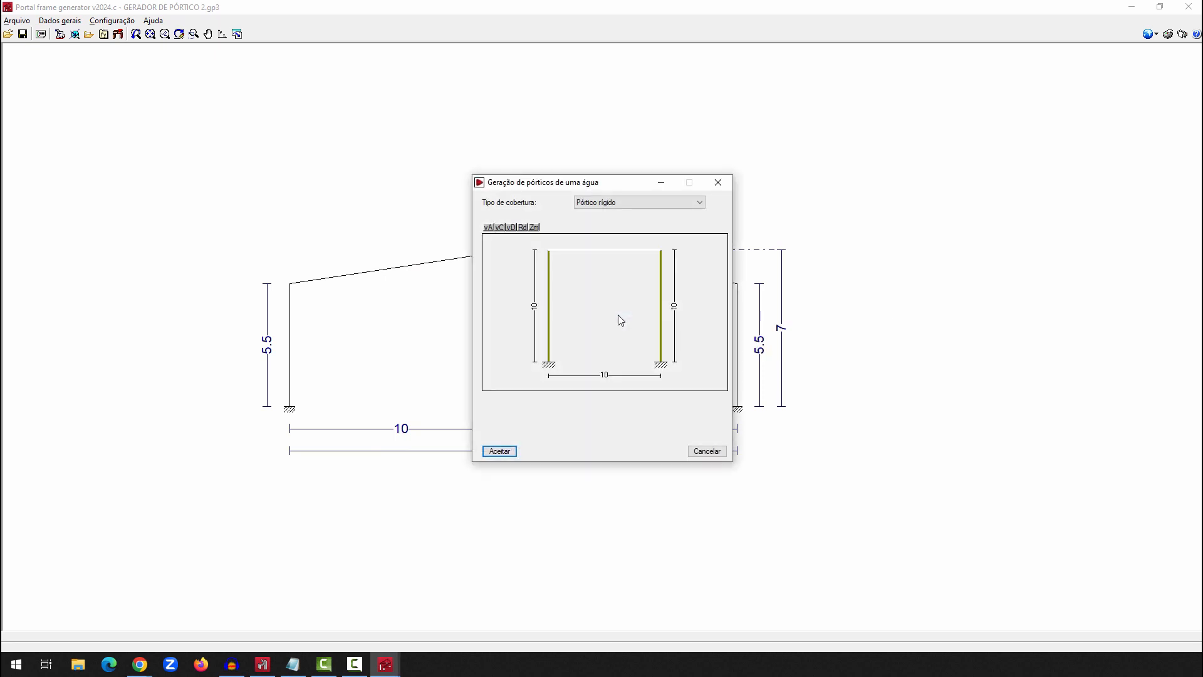
pyautogui.click(626, 201)
pyautogui.click(626, 201)
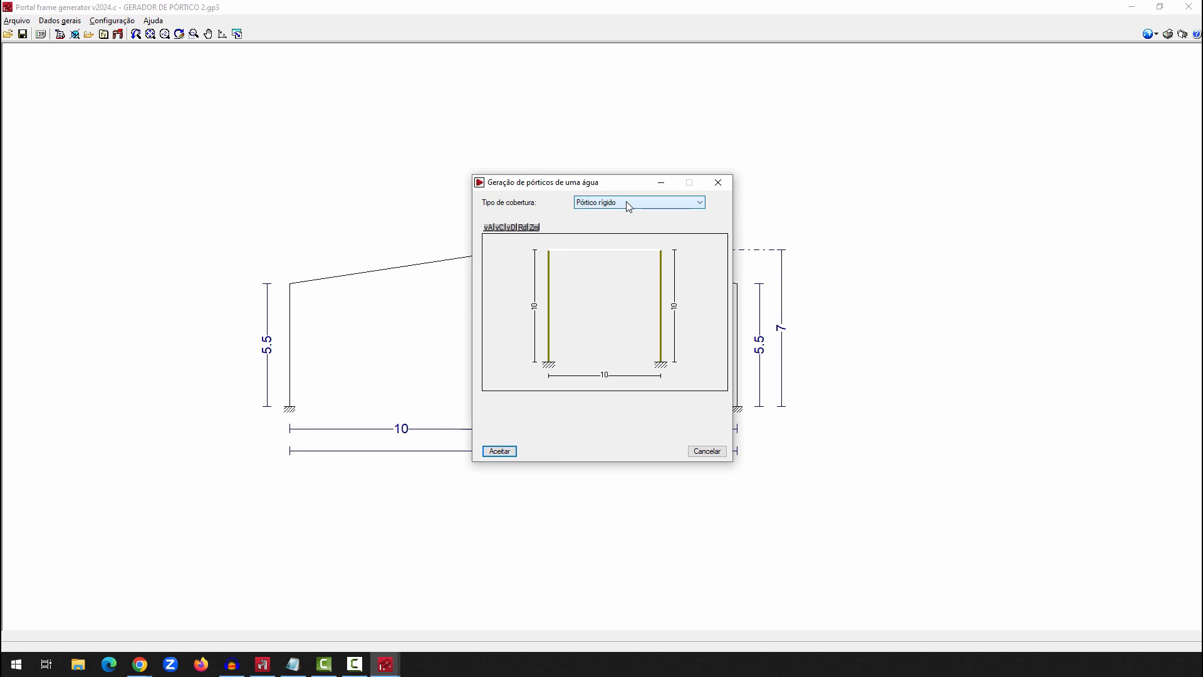
pyautogui.click(534, 350)
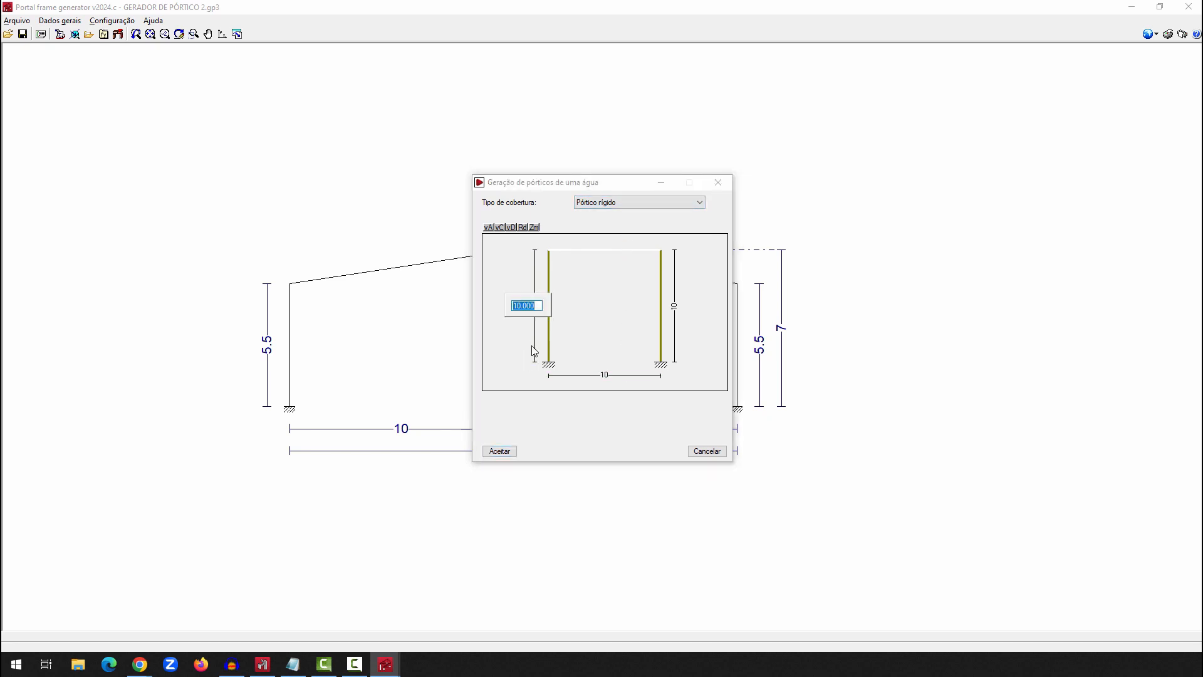
pyautogui.write('5.5')
pyautogui.press('Return')
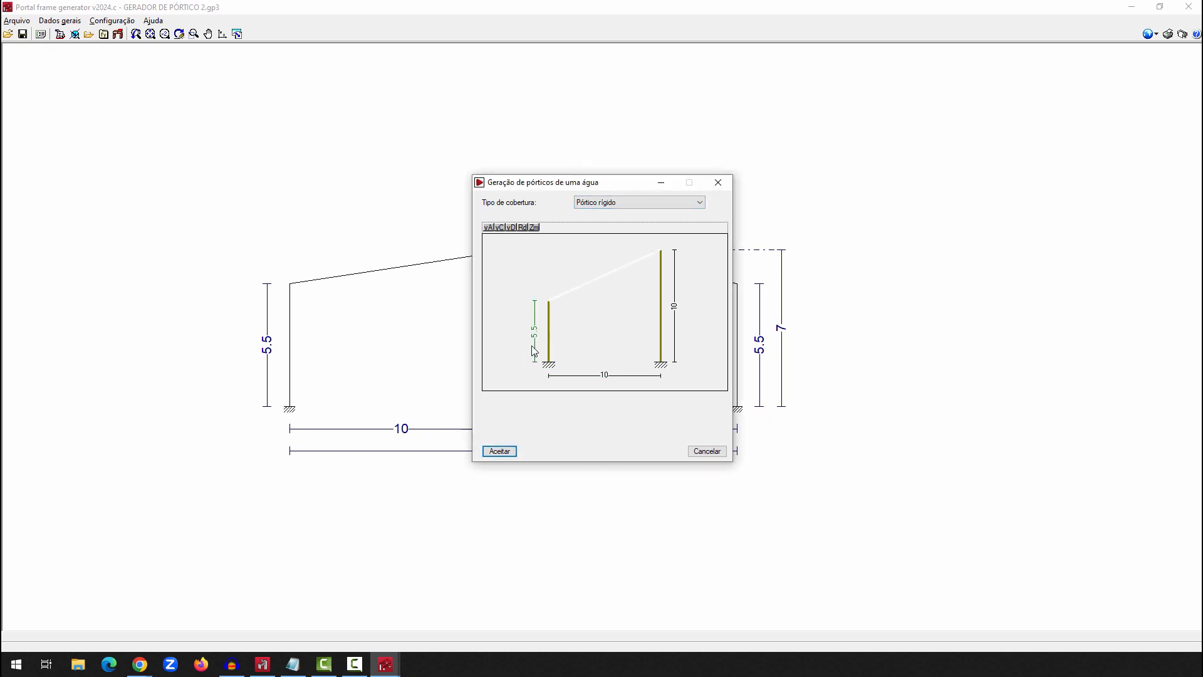
# Set the right column height of the one-slope frame to 7 m and add it to the existing frame
pyautogui.click(675, 307)
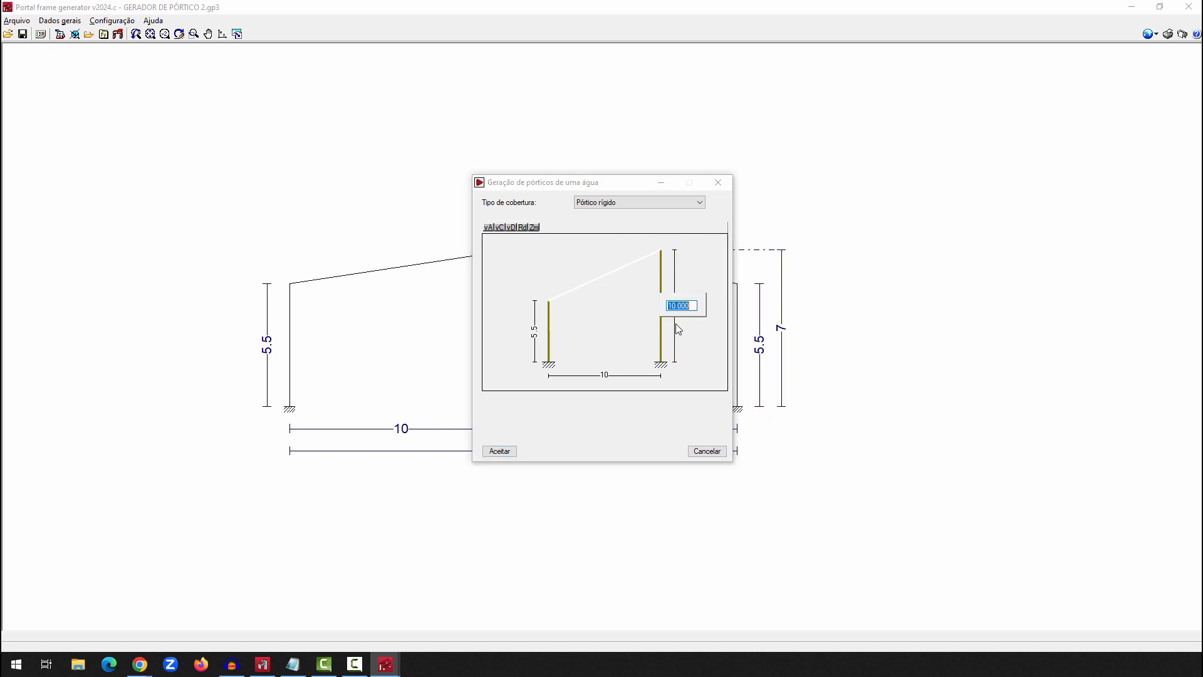
pyautogui.write('7')
pyautogui.press('Return')
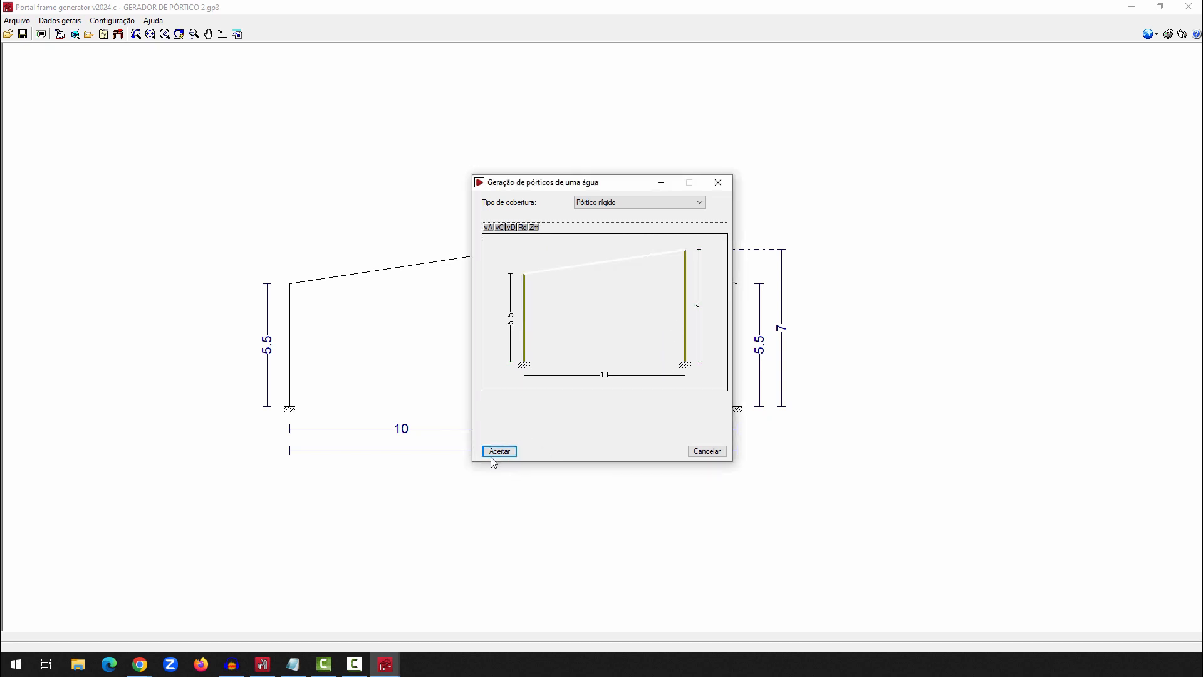
pyautogui.click(507, 452)
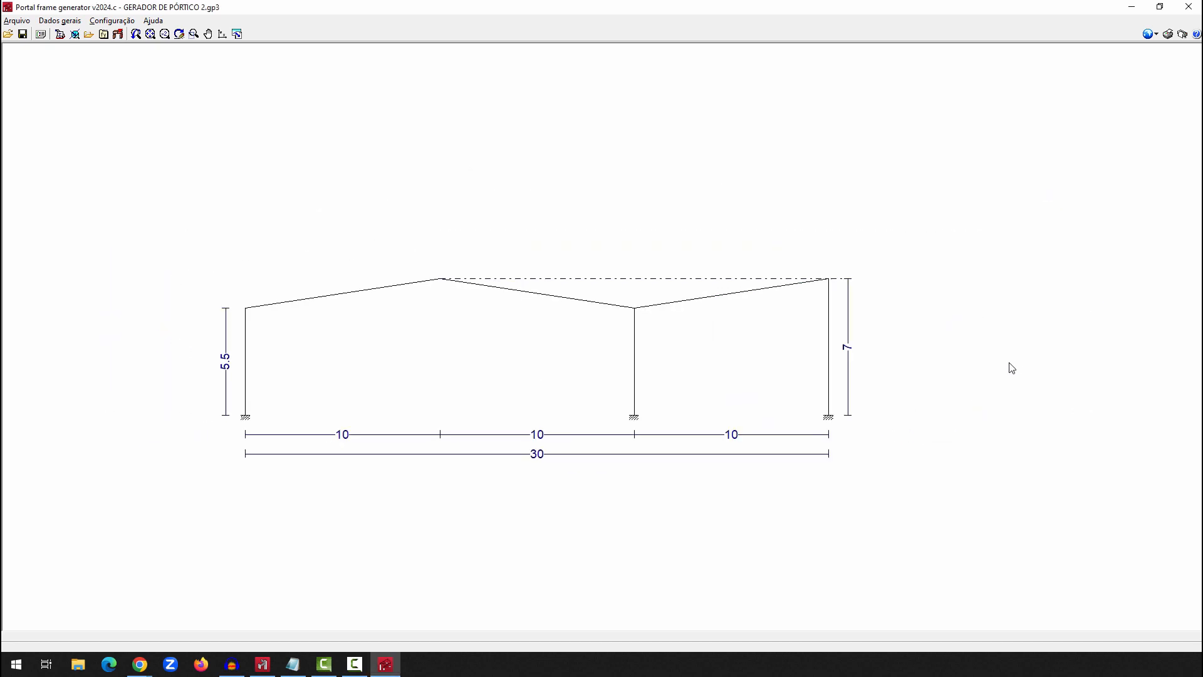
# Add another one-slope (Uma água) rigid frame at the right end with a 5.5 m left column and a 7 m right column
pyautogui.click(585, 310)
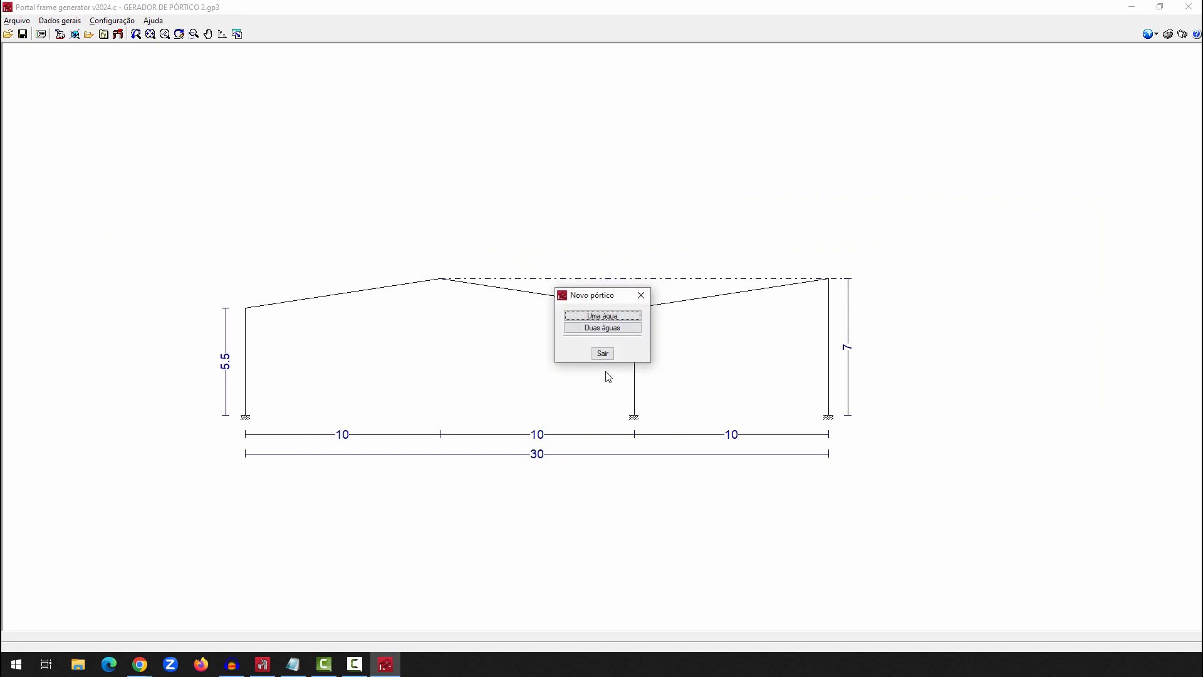
pyautogui.click(612, 316)
pyautogui.click(535, 306)
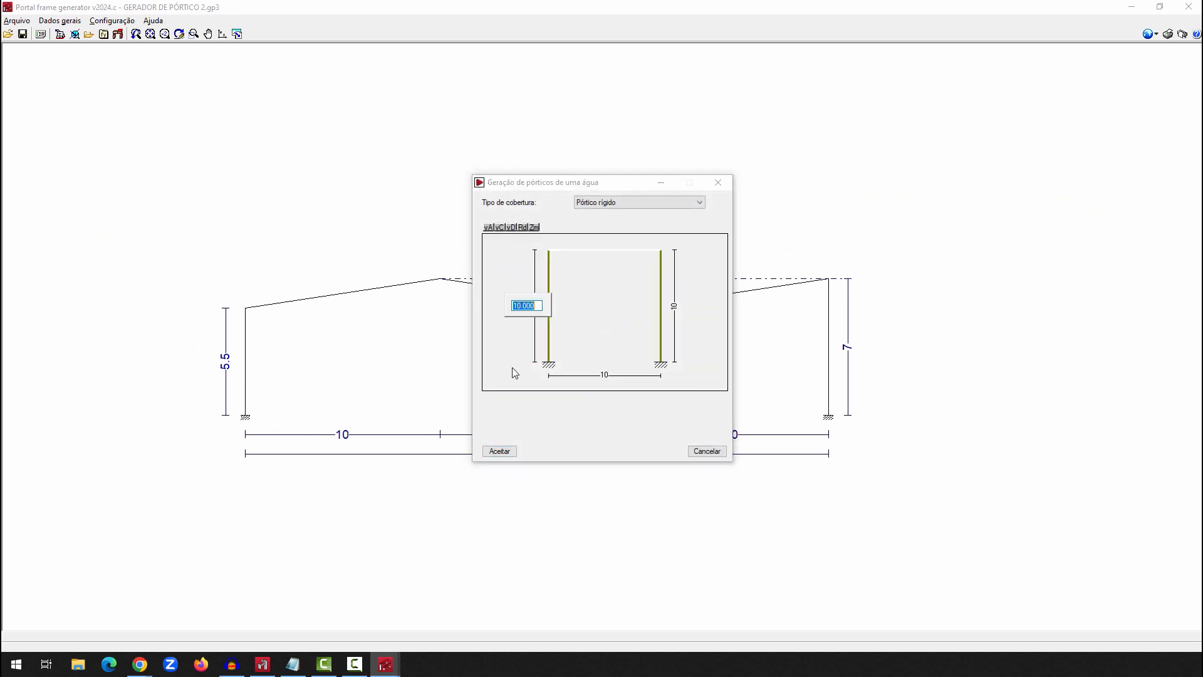
pyautogui.write('5.5')
pyautogui.press('Return')
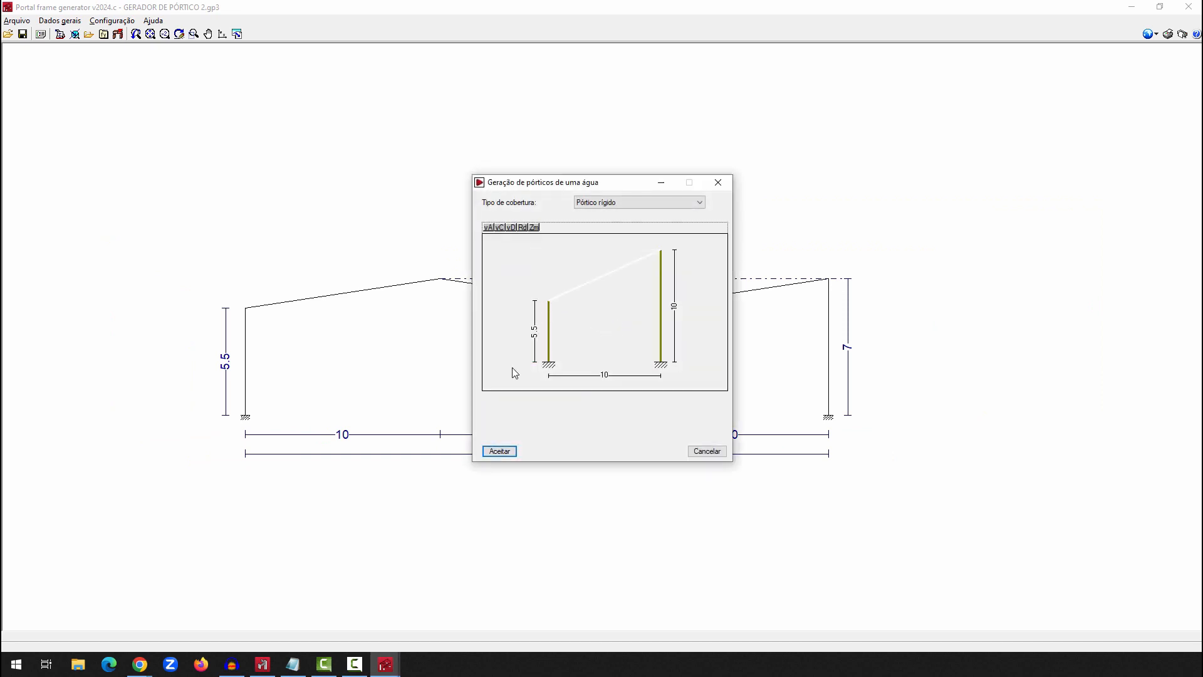
pyautogui.click(674, 305)
pyautogui.write('7')
pyautogui.press('Return')
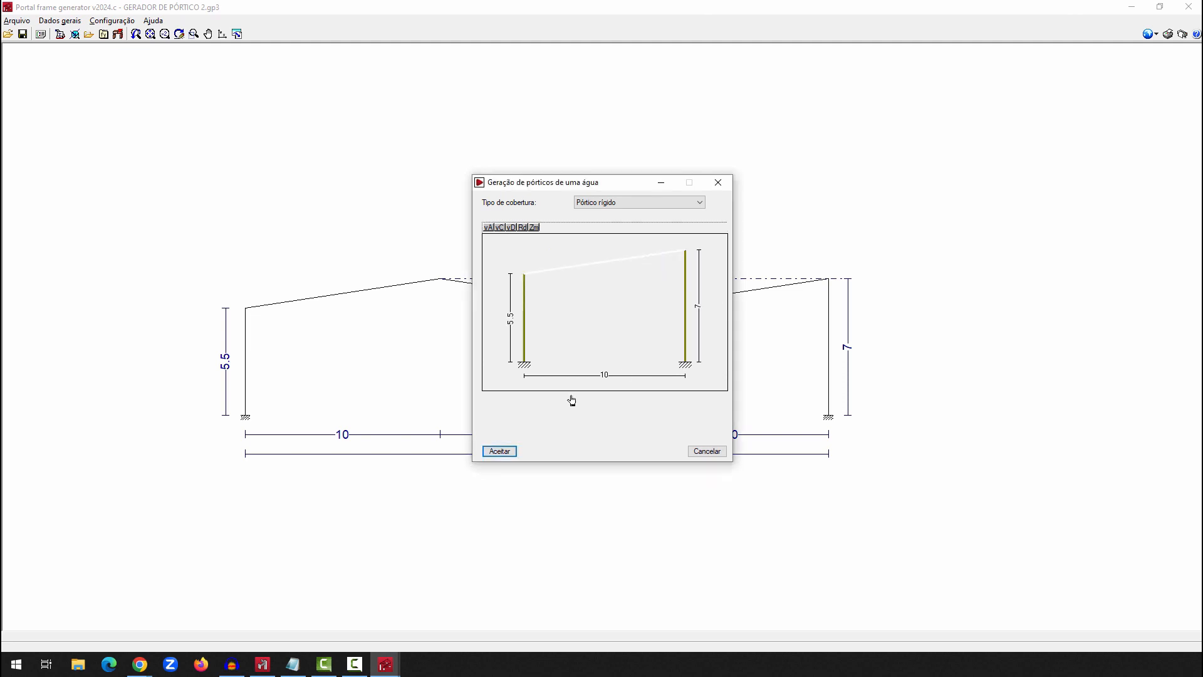
pyautogui.click(500, 451)
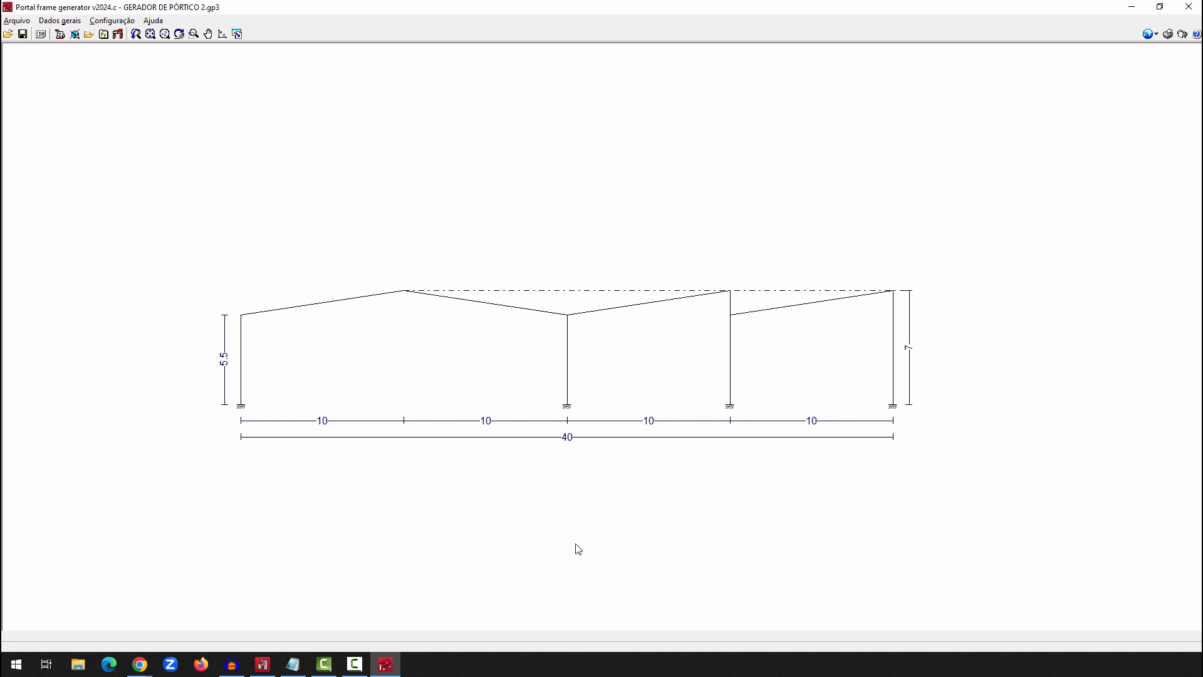
# Delete both one-slope frames so that only the two-slope frame remains
pyautogui.click(856, 357)
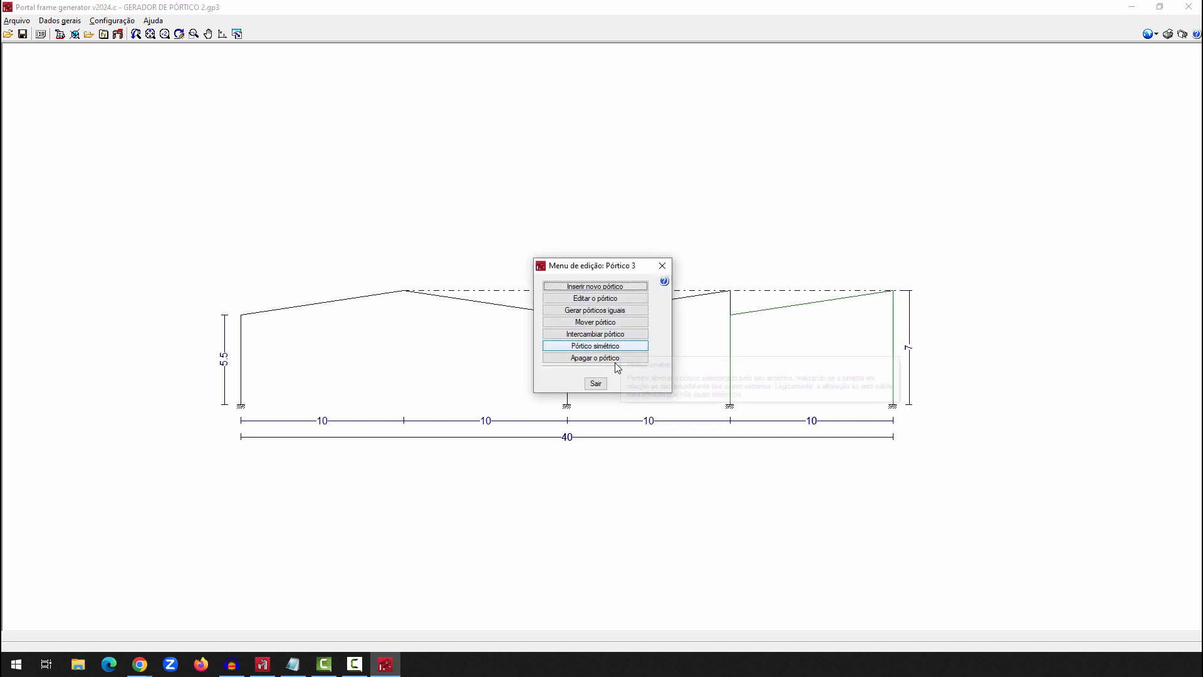
pyautogui.click(617, 360)
pyautogui.click(537, 355)
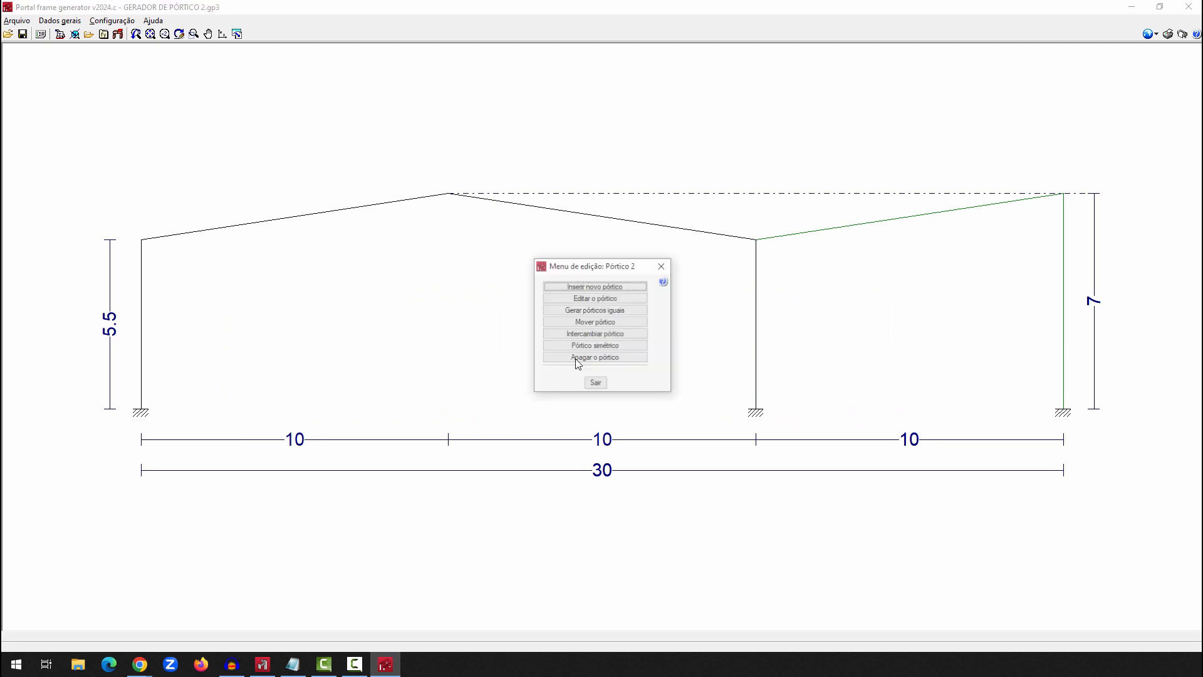
pyautogui.click(576, 357)
pyautogui.press('Return')
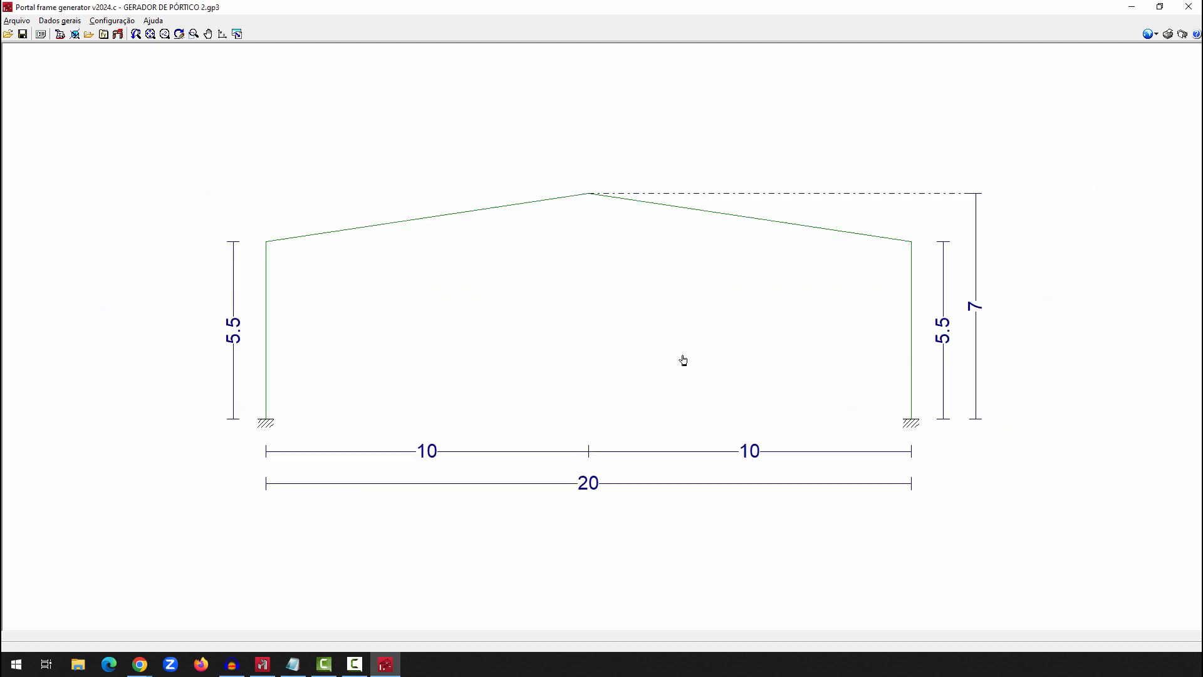
# Set the general job data to 5 bays with 4.00 m between frames
pyautogui.scroll(-2, 521, 342)
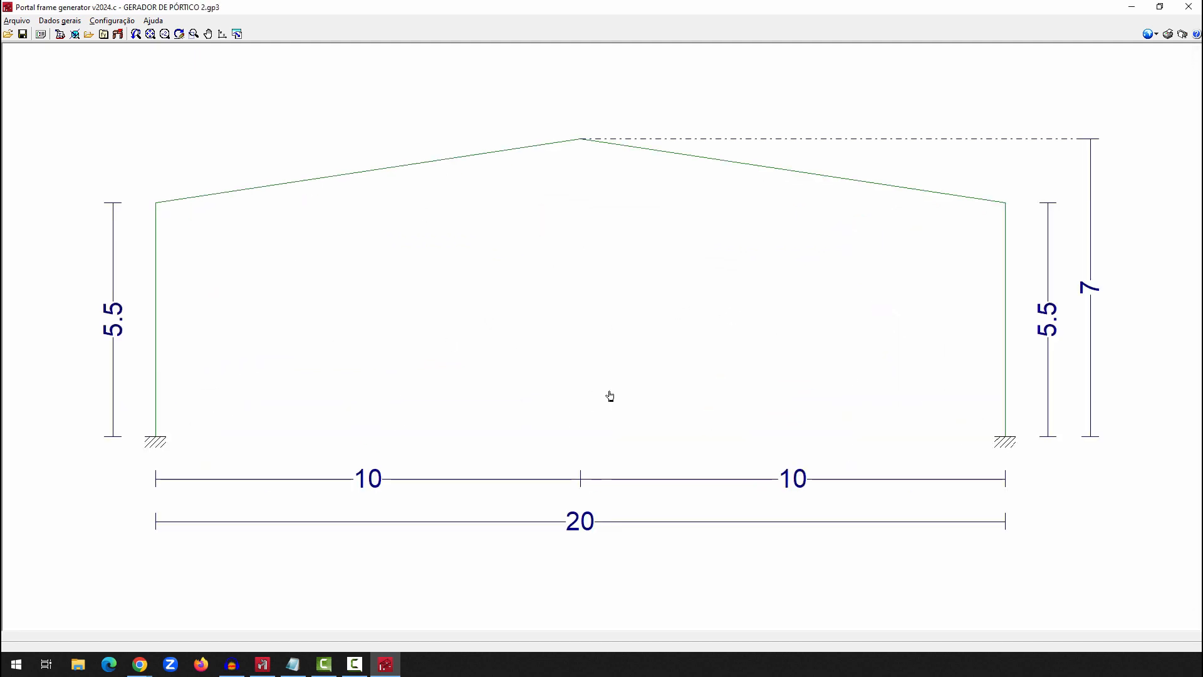
pyautogui.click(56, 23)
pyautogui.click(83, 39)
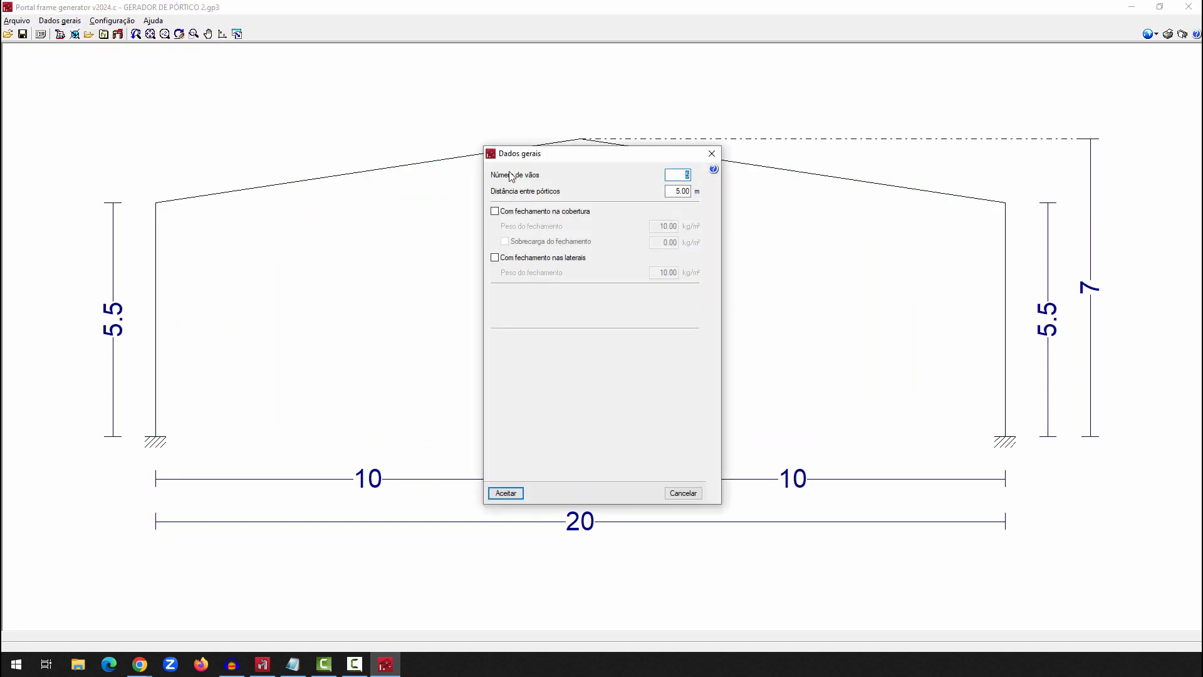
pyautogui.press('ctrl')
pyautogui.press('Tab')
pyautogui.write('4')
# Enable roof cladding with a weight of 8.00 kg/m² and no cladding live load
pyautogui.click(588, 213)
pyautogui.press('ctrl')
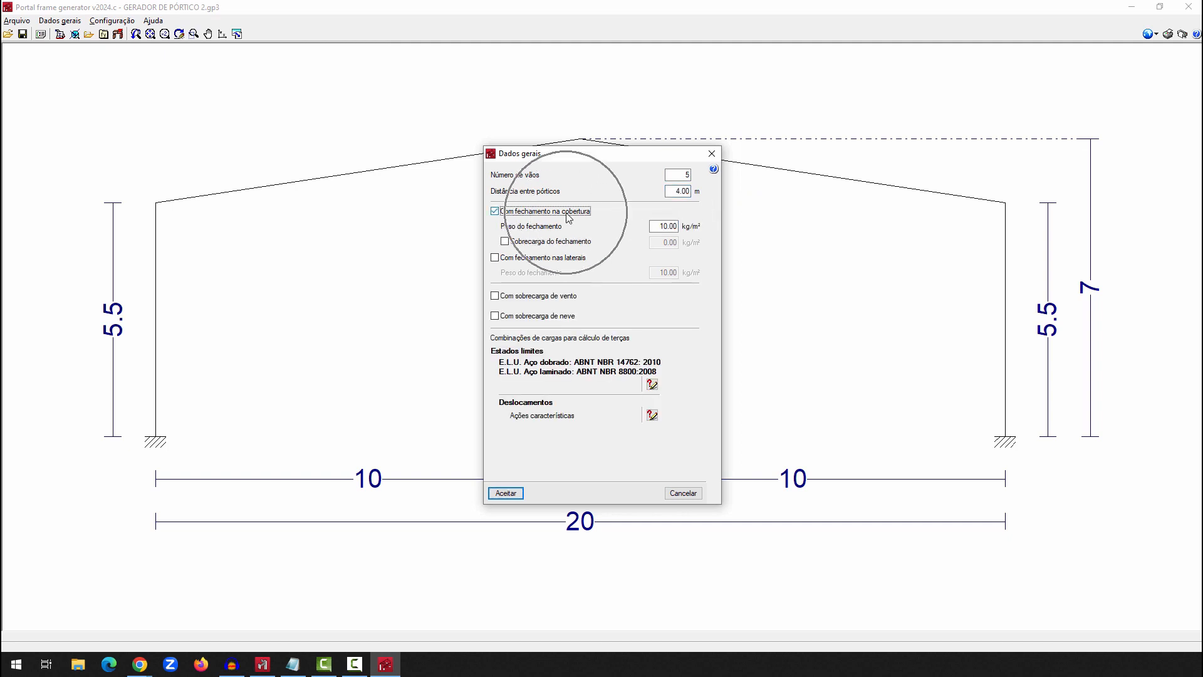
pyautogui.press('Tab')
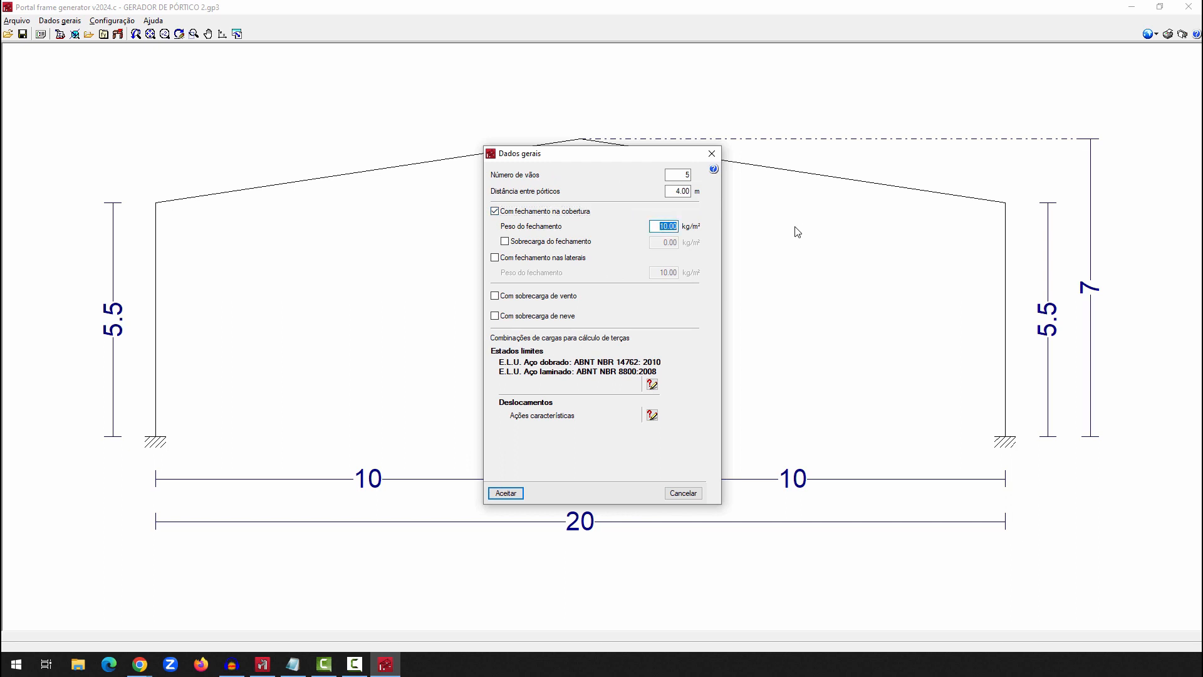
pyautogui.write('8')
pyautogui.click(584, 239)
pyautogui.click(585, 245)
# Enable side cladding with a weight of 8.00 kg/m²
pyautogui.click(495, 258)
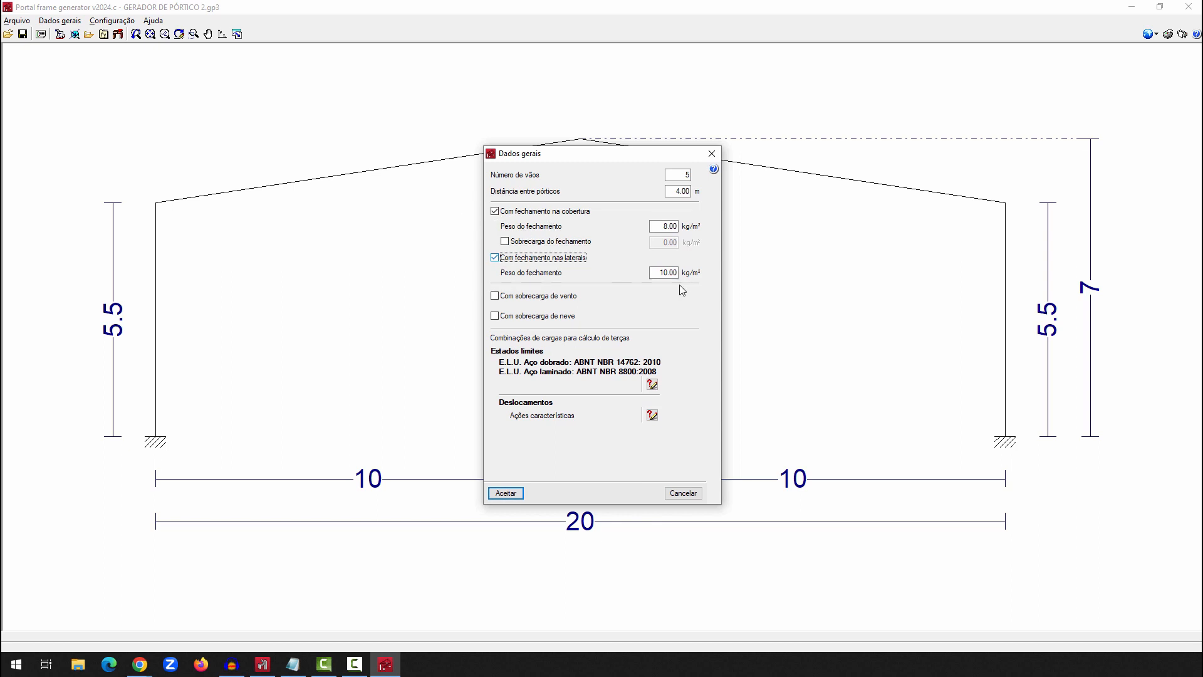
pyautogui.press('Tab')
pyautogui.write('8')
pyautogui.press('Tab')
# Enable the NBR 6123 (Brasil) wind load, consult the Brazilian wind map and set the basic wind speed to 40 m/s
pyautogui.click(564, 302)
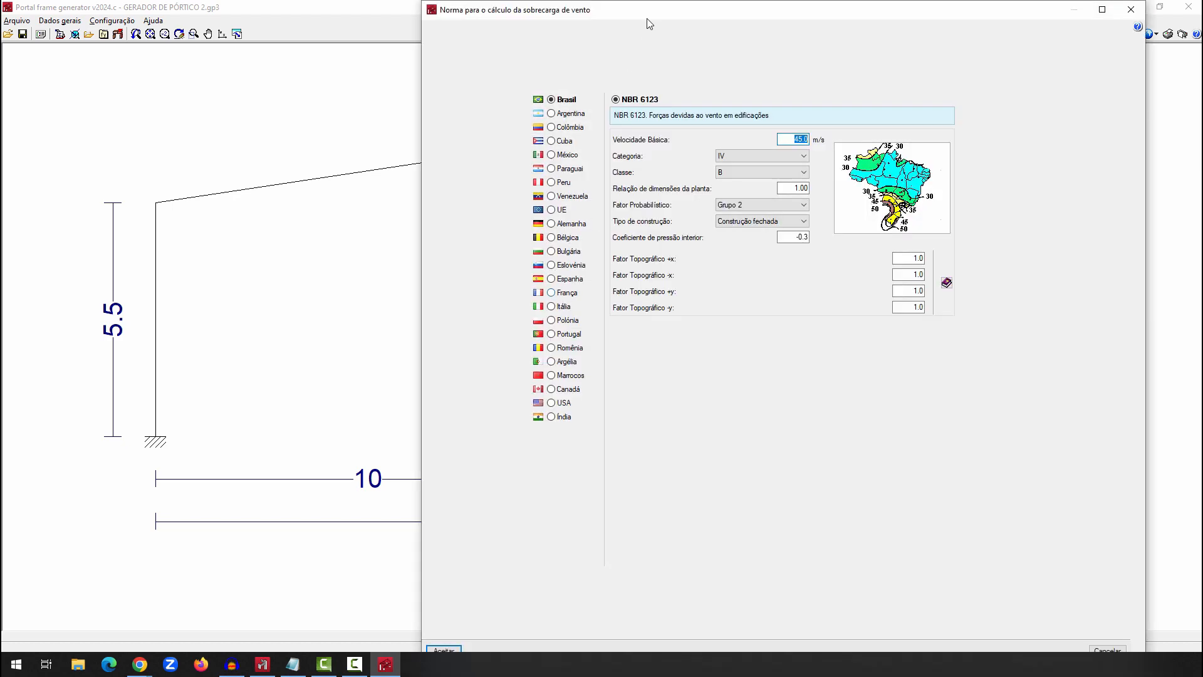
pyautogui.moveTo(647, 8); pyautogui.dragTo(473, 55)
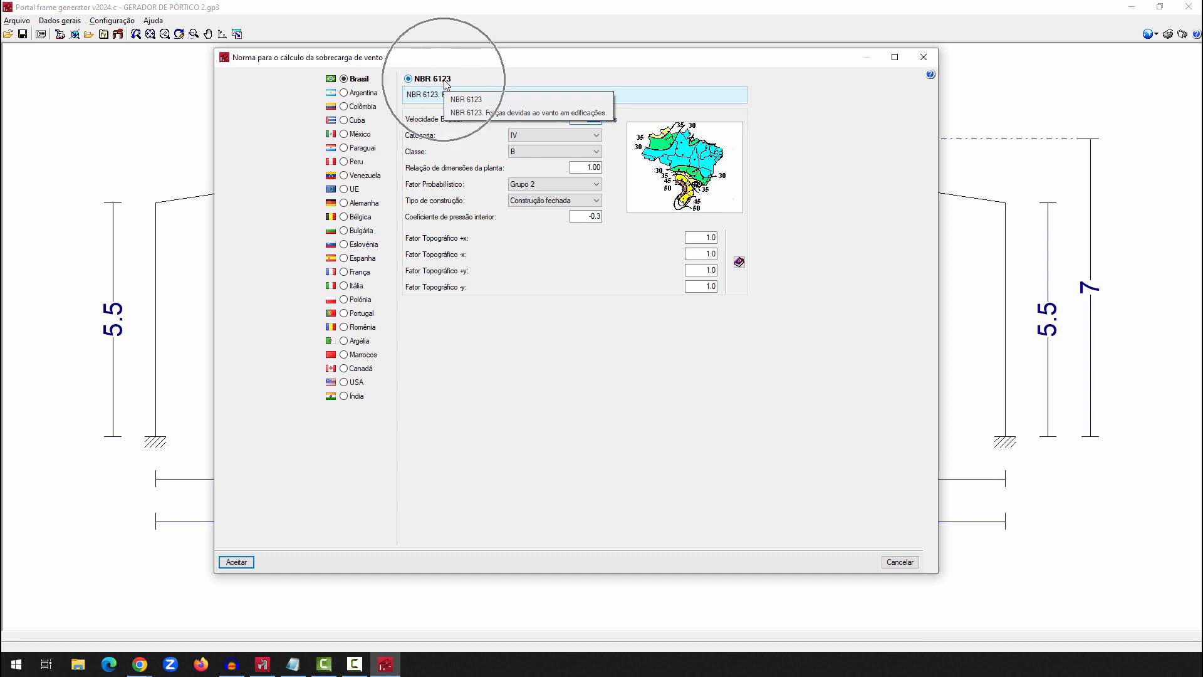
pyautogui.click(686, 164)
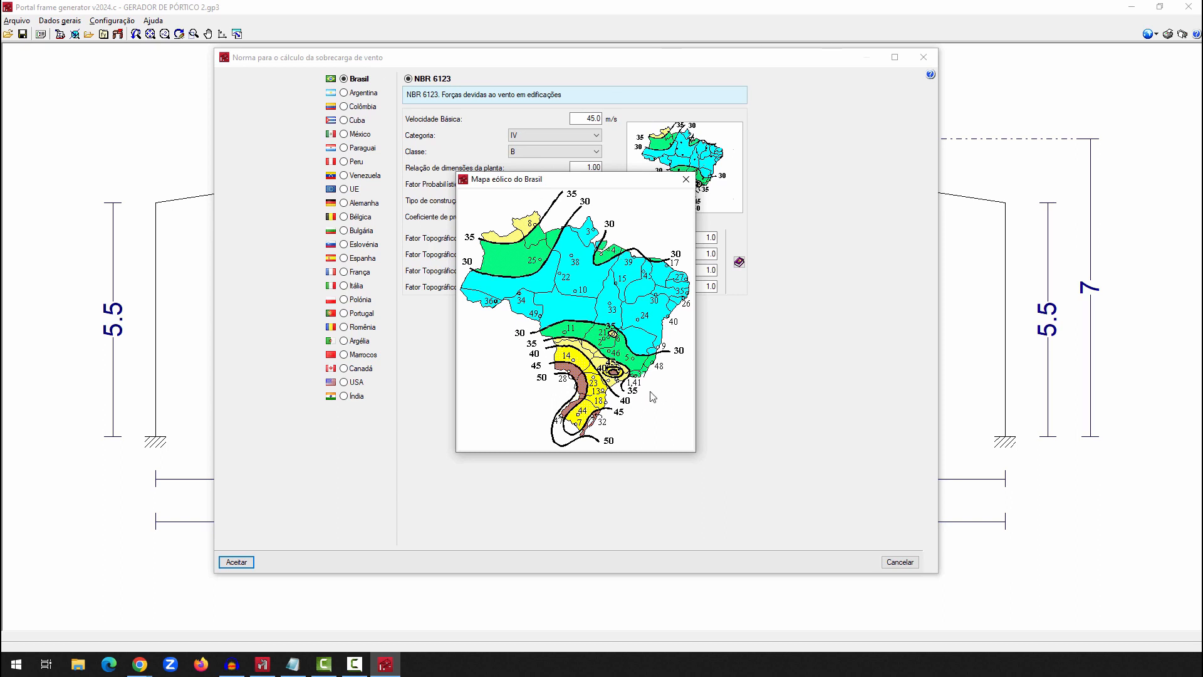
pyautogui.click(686, 179)
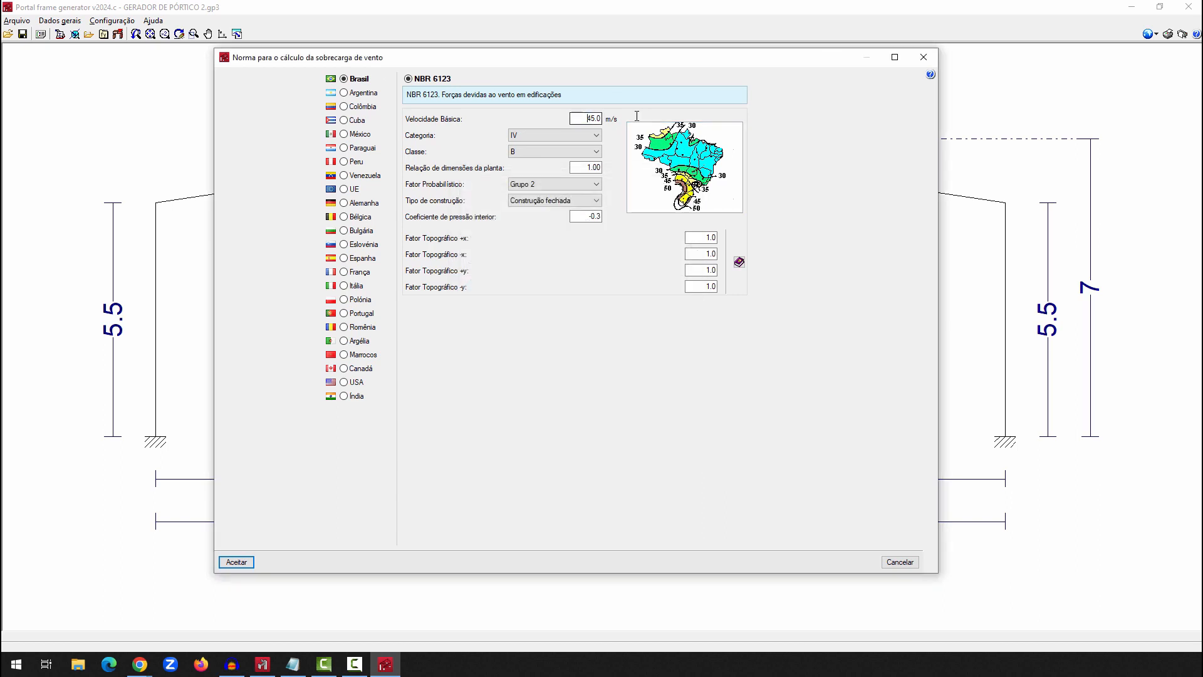
pyautogui.hotkey('shift', 'End')
pyautogui.write('4')
# Check the help on terrain category, probabilistic factor and topographic factor, and accept the wind load settings
pyautogui.click(930, 74)
pyautogui.click(574, 134)
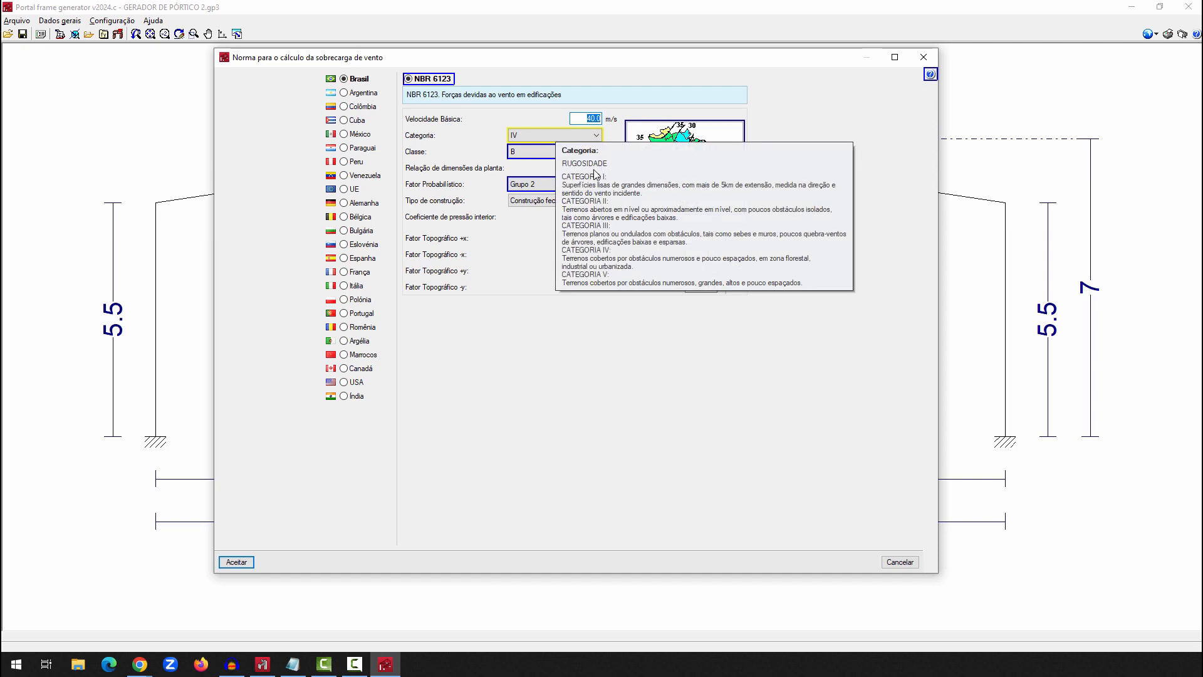
pyautogui.click(531, 185)
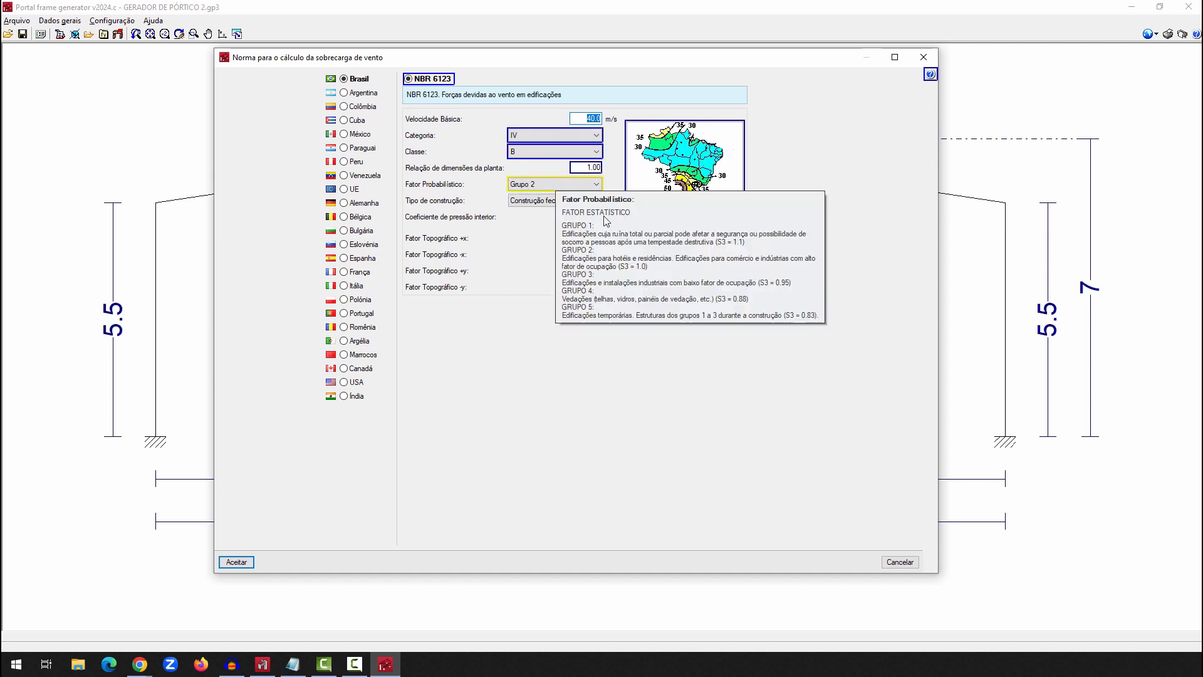
pyautogui.click(525, 225)
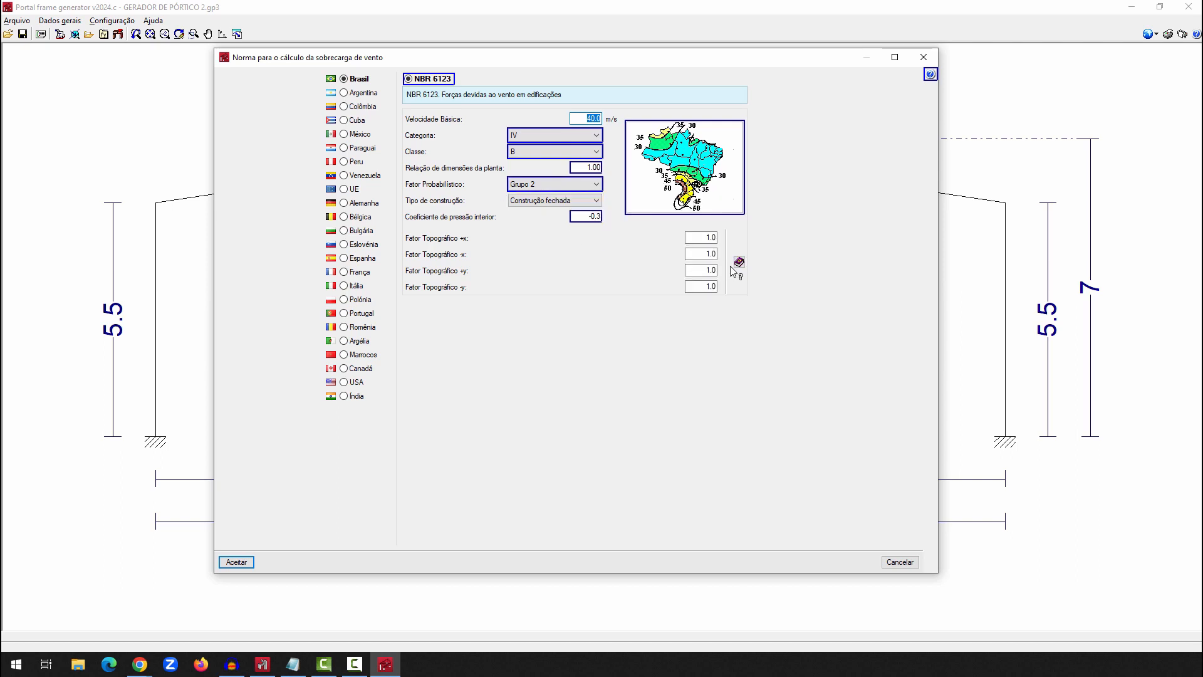
pyautogui.click(739, 261)
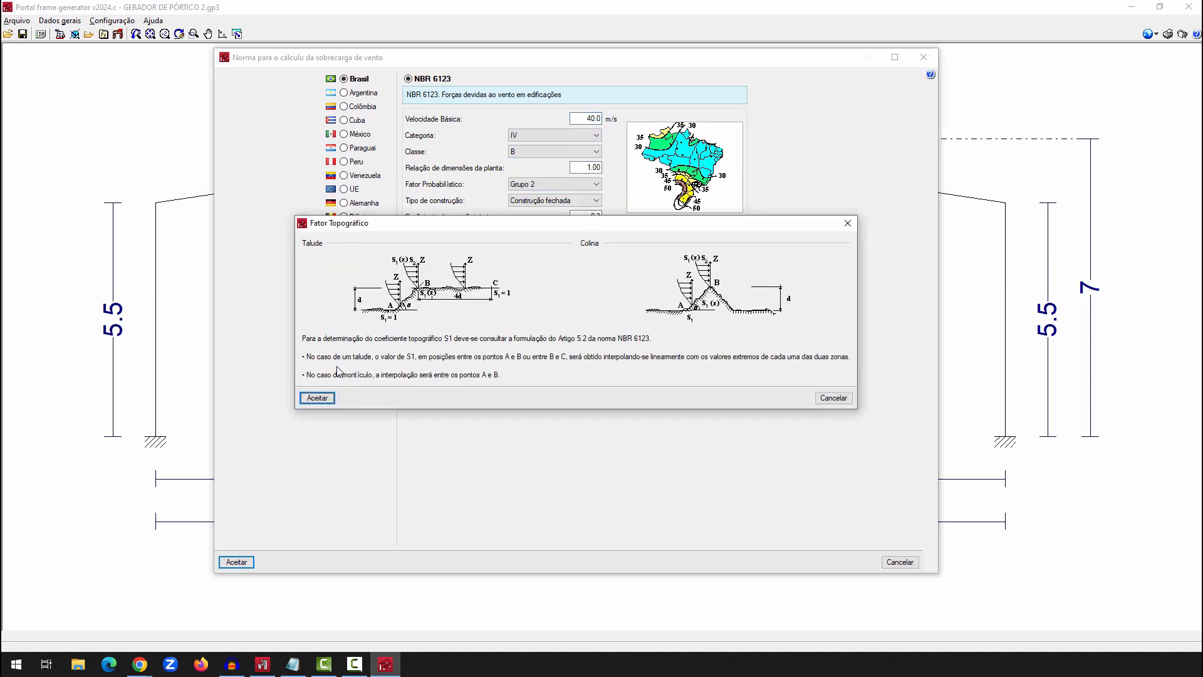
pyautogui.click(317, 398)
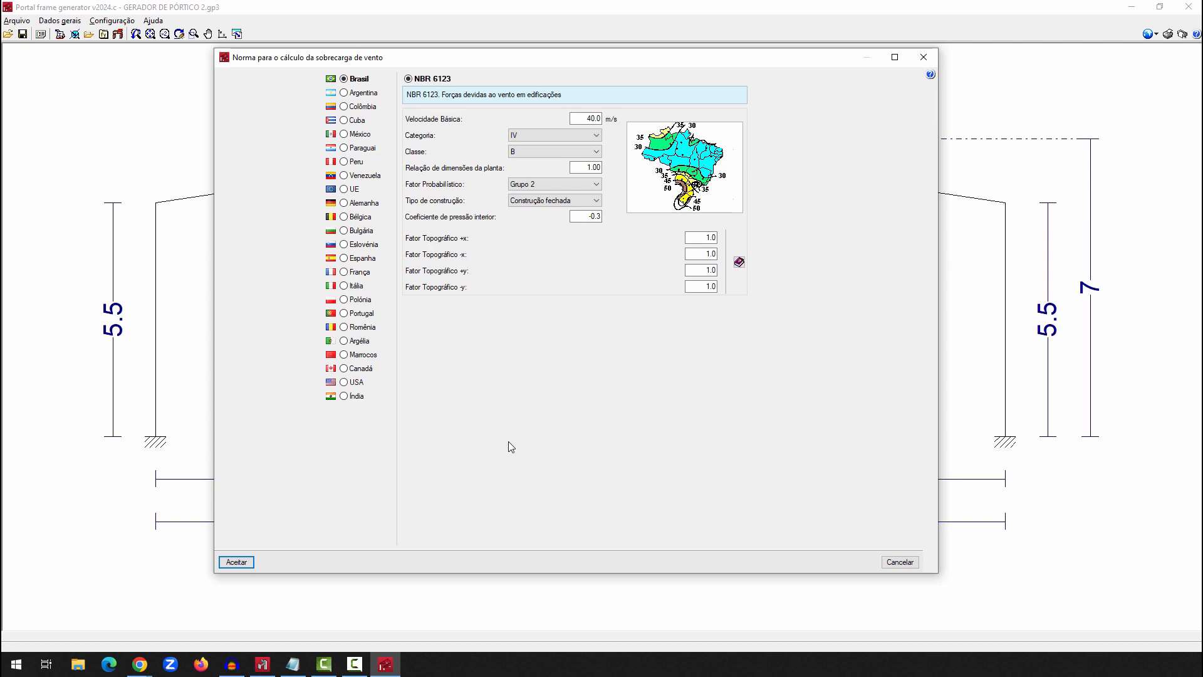
pyautogui.click(236, 562)
pyautogui.press('ctrl')
pyautogui.press('ctrl')
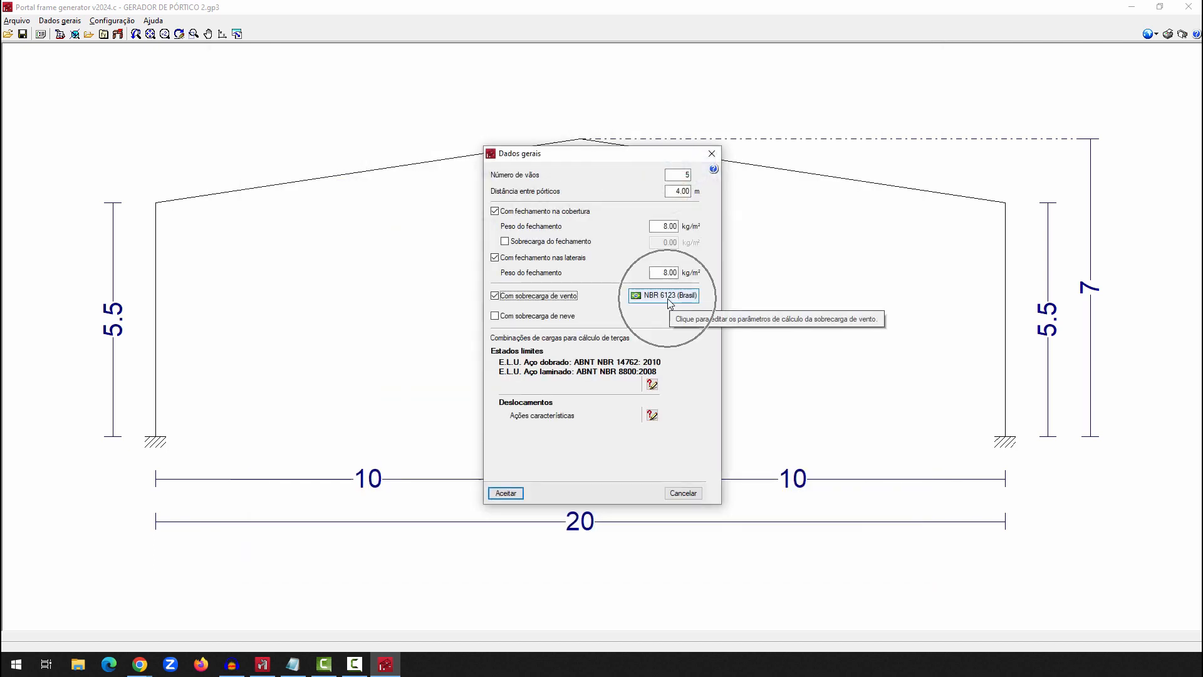
pyautogui.click(495, 315)
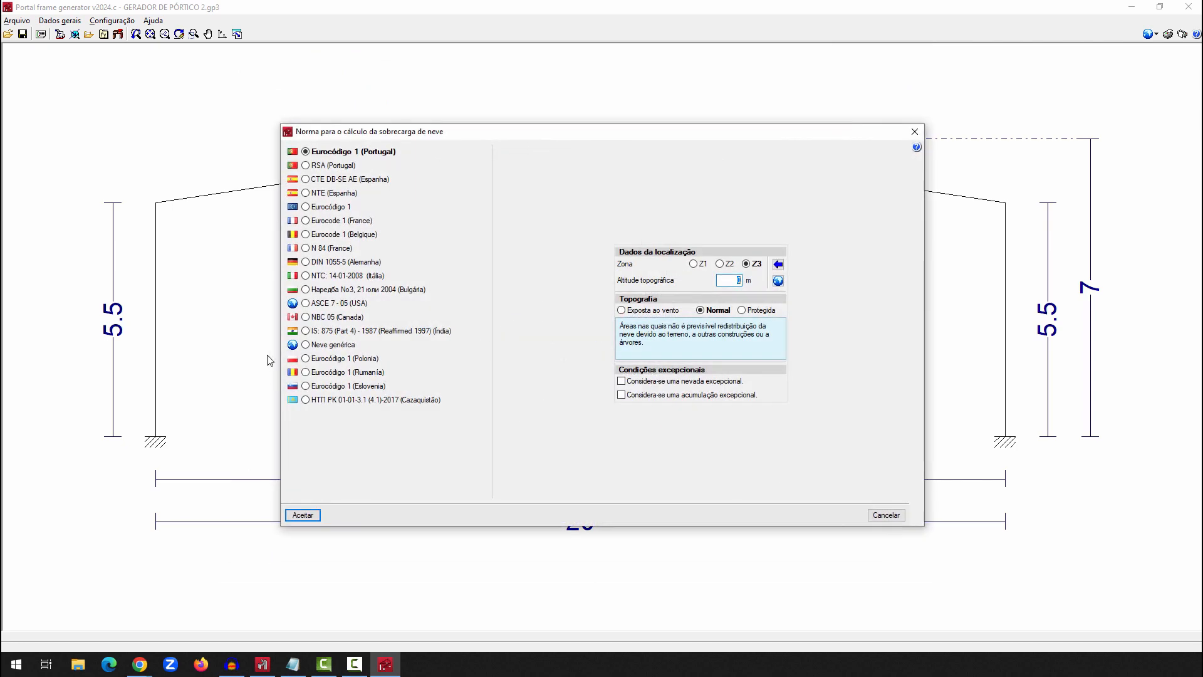
pyautogui.click(345, 350)
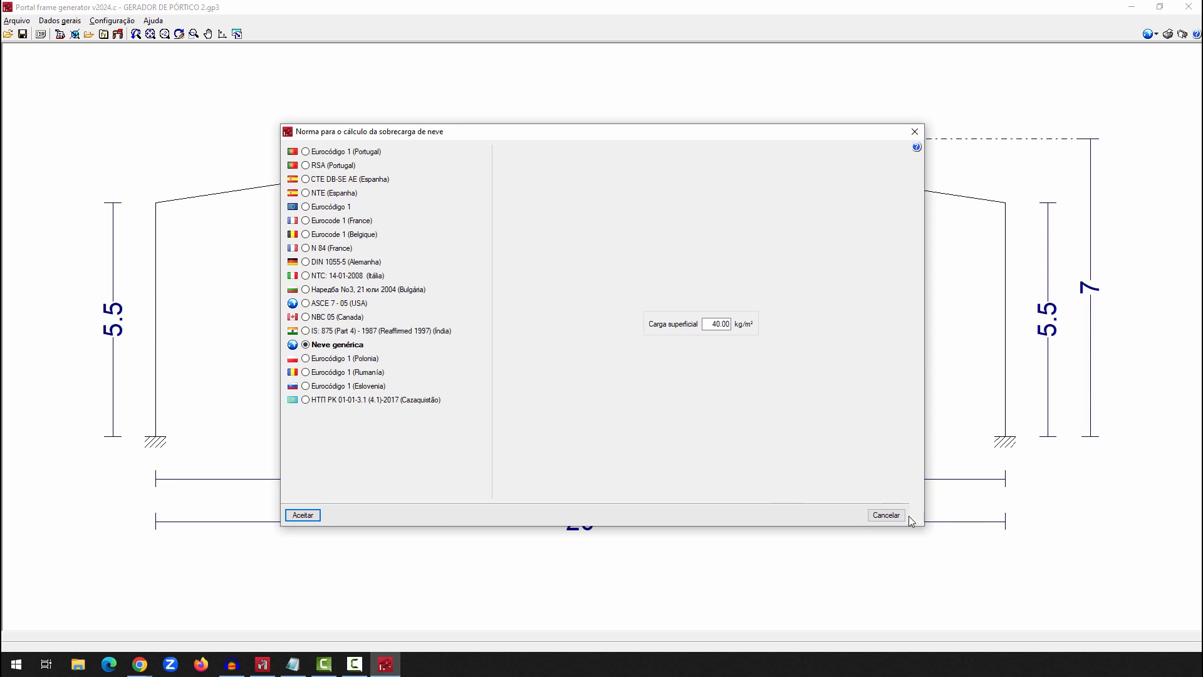
pyautogui.click(886, 515)
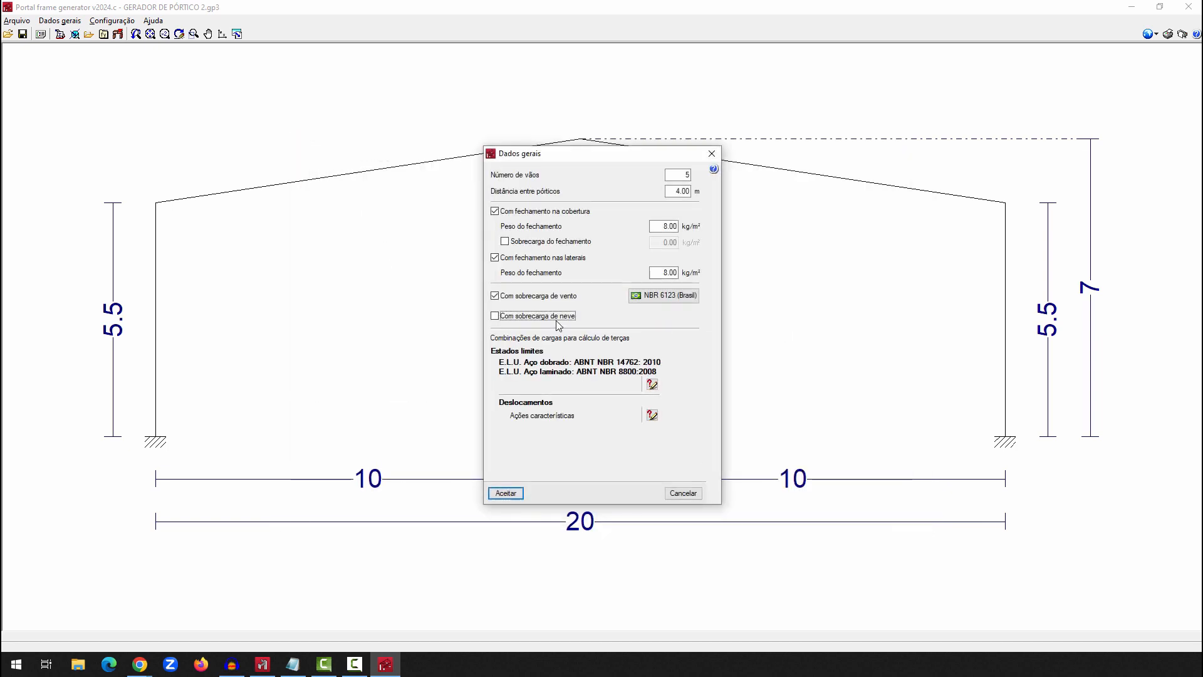
# Accept the general job data and open the roof purlins (Cintas em coberturas) for editing
pyautogui.click(516, 494)
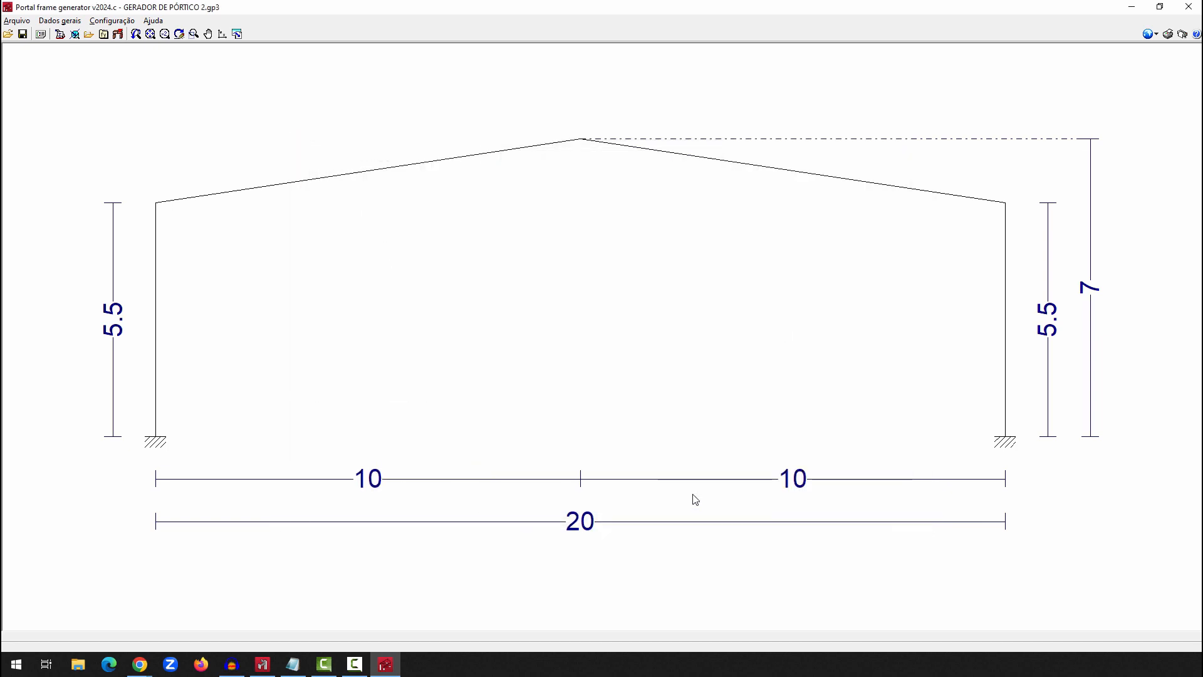
pyautogui.click(72, 24)
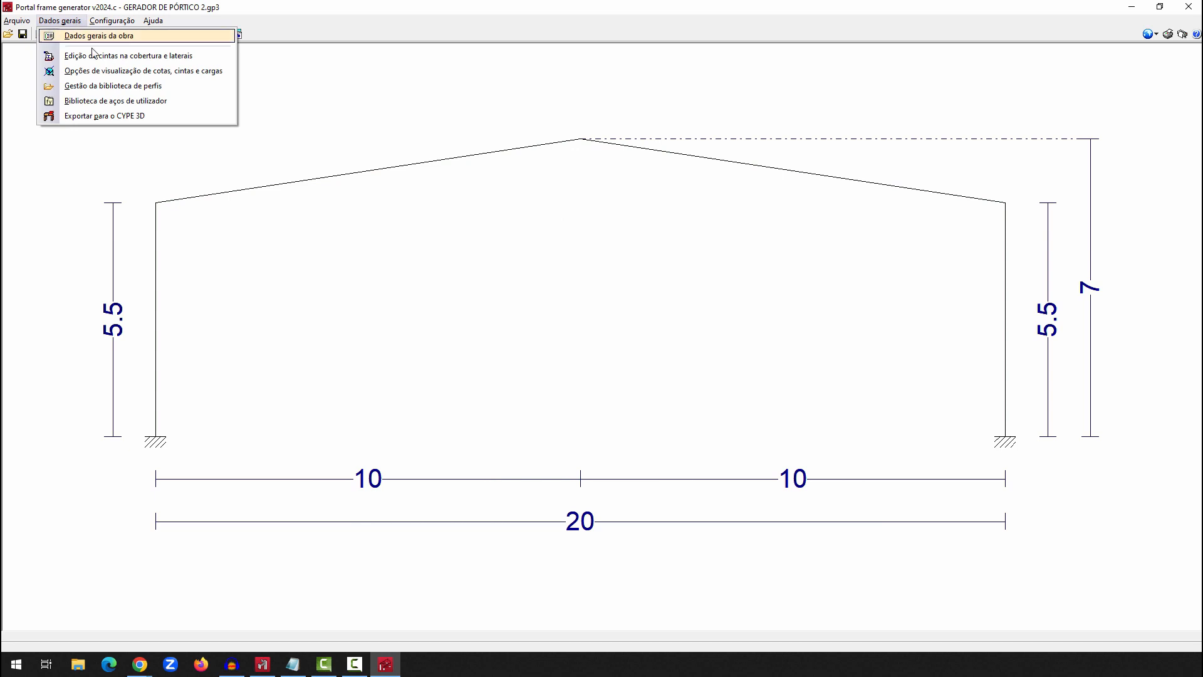
pyautogui.click(81, 58)
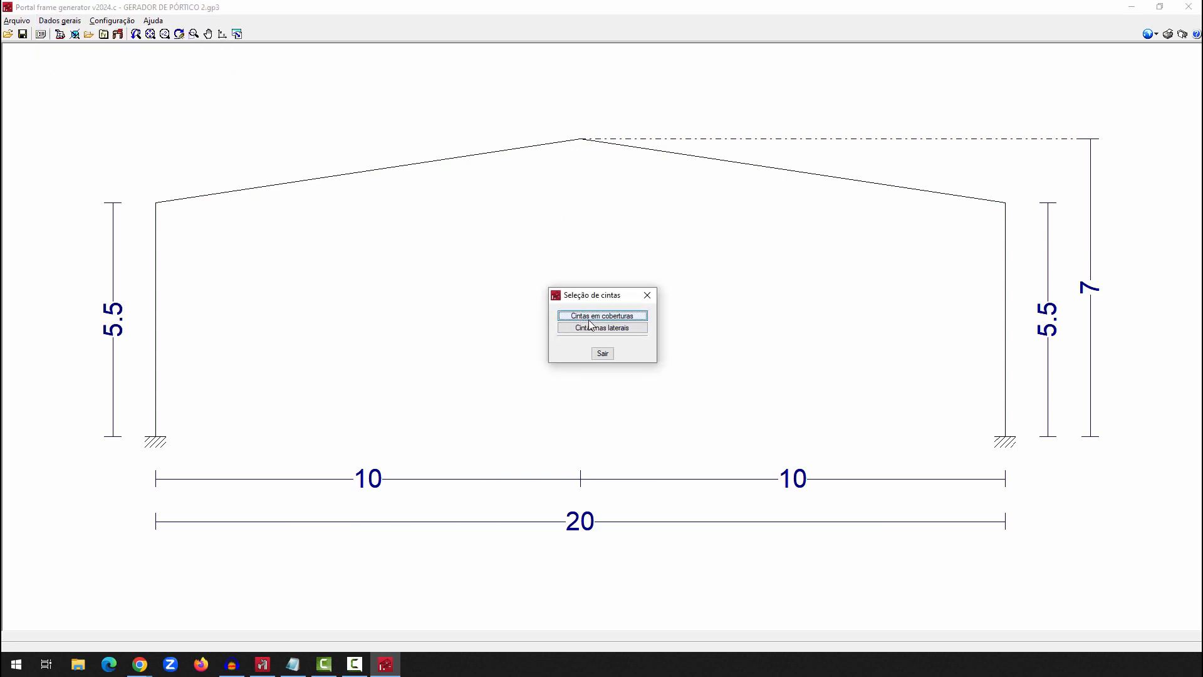
pyautogui.click(629, 316)
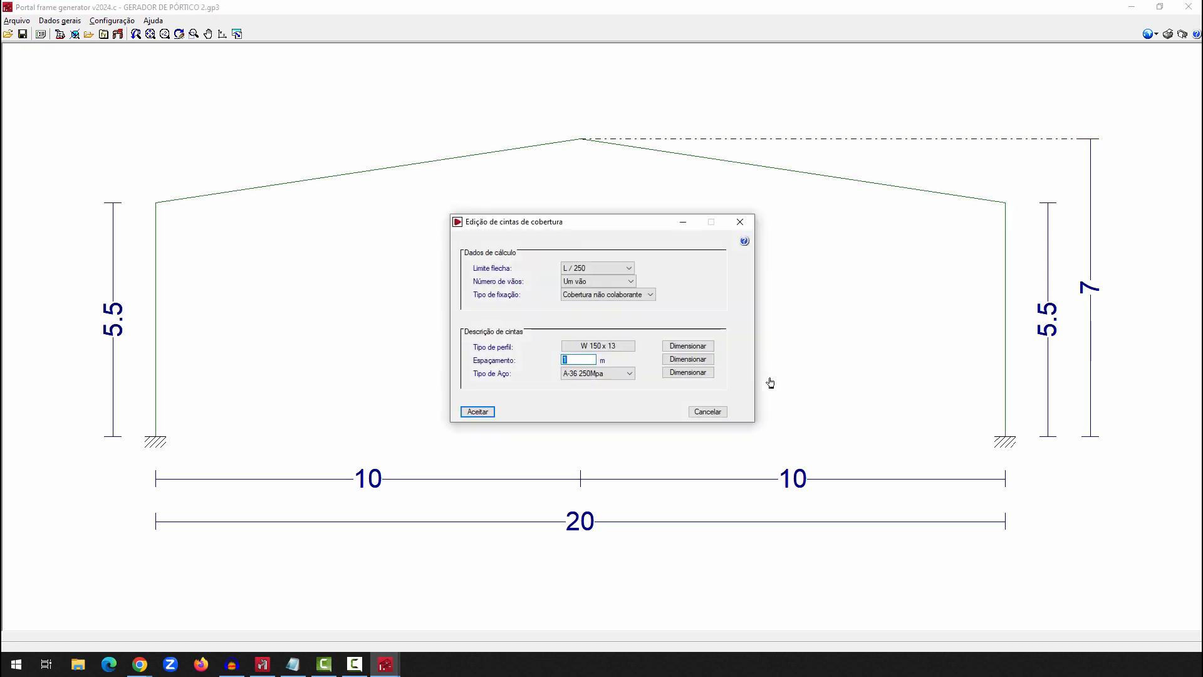
# Change the roof purlin profile to a cold-formed steel (Perfil de aço dobrado) lipped C section
pyautogui.click(687, 348)
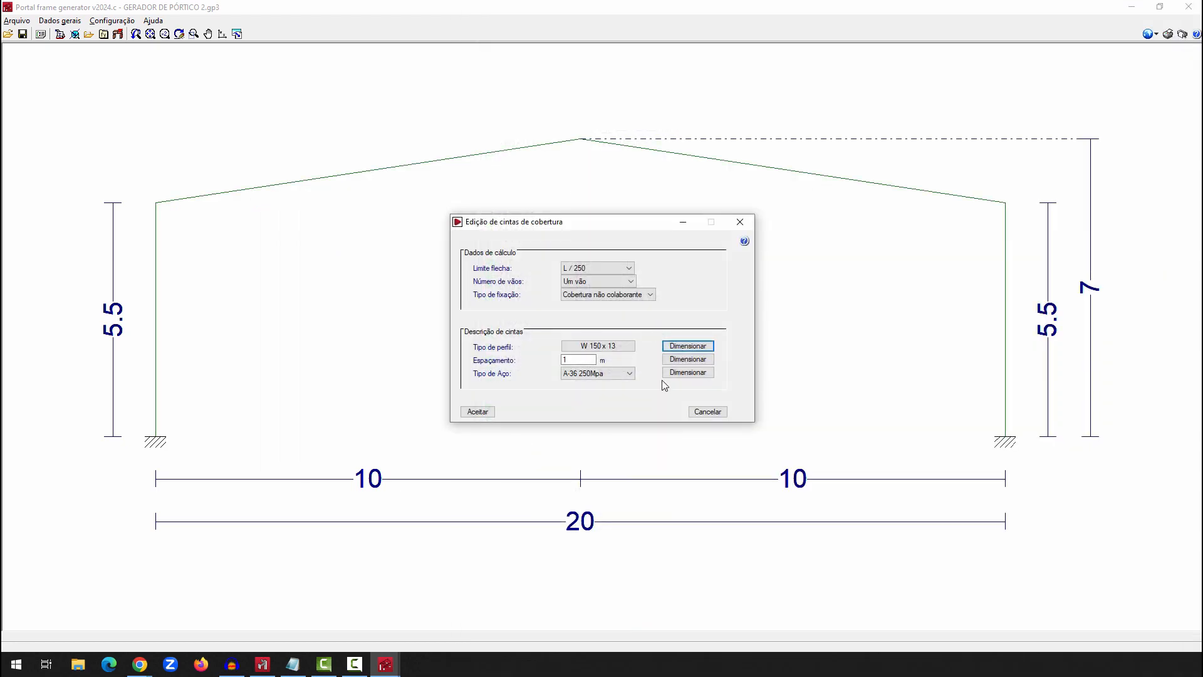
pyautogui.click(626, 348)
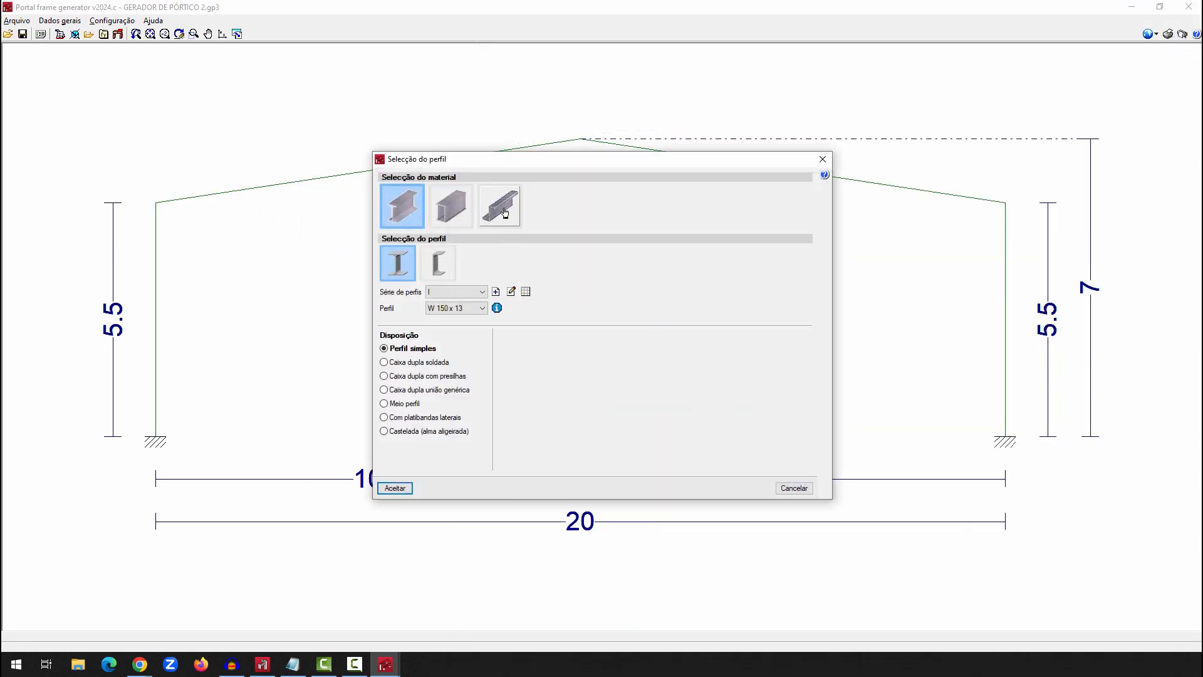
pyautogui.click(505, 211)
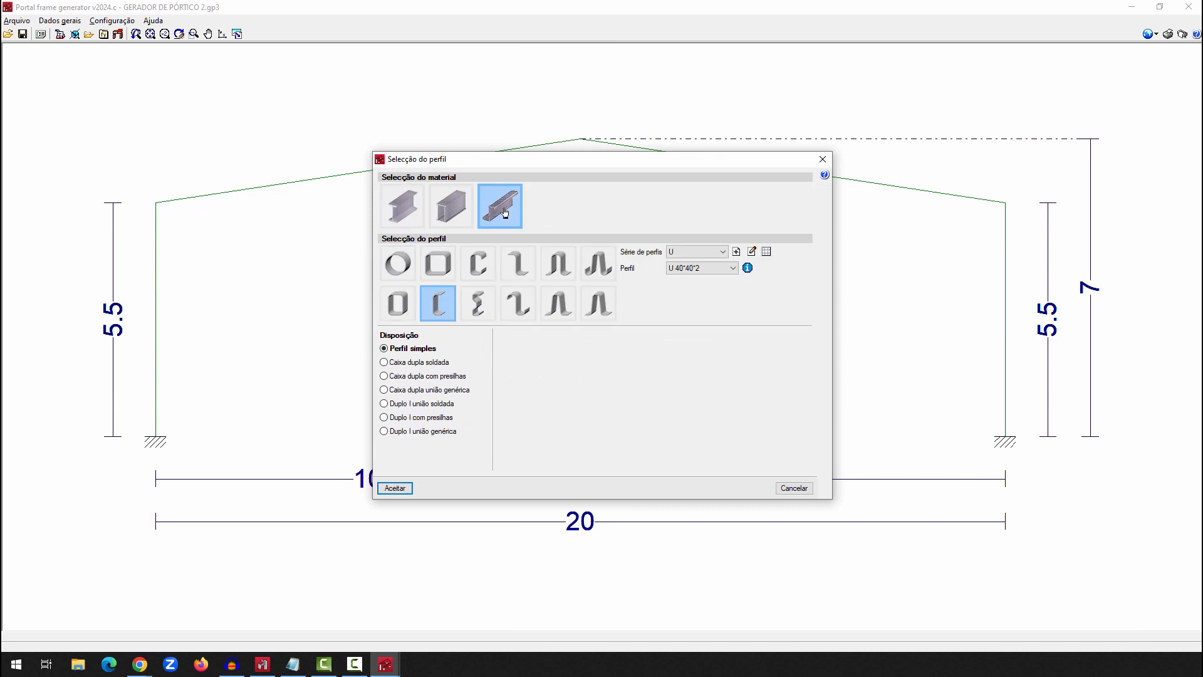
pyautogui.click(477, 271)
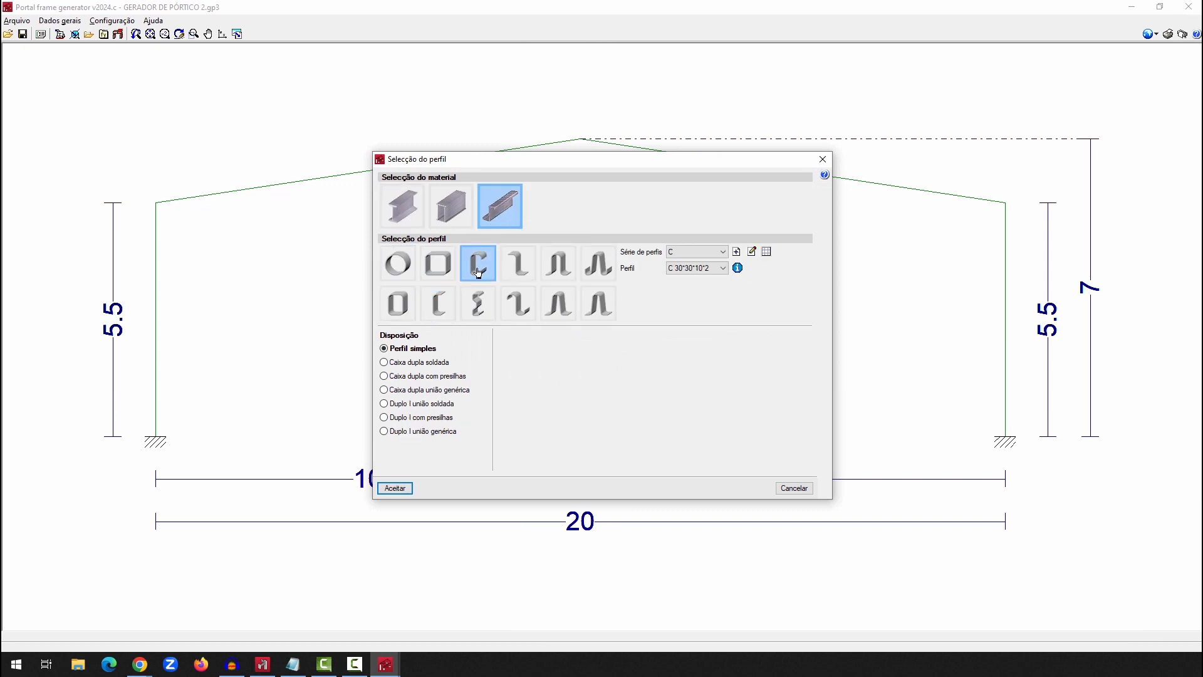
# Delete the Italian TecnoMetal C profile series and import the predefined C series from TecnoMetal (bra) instead
pyautogui.click(766, 252)
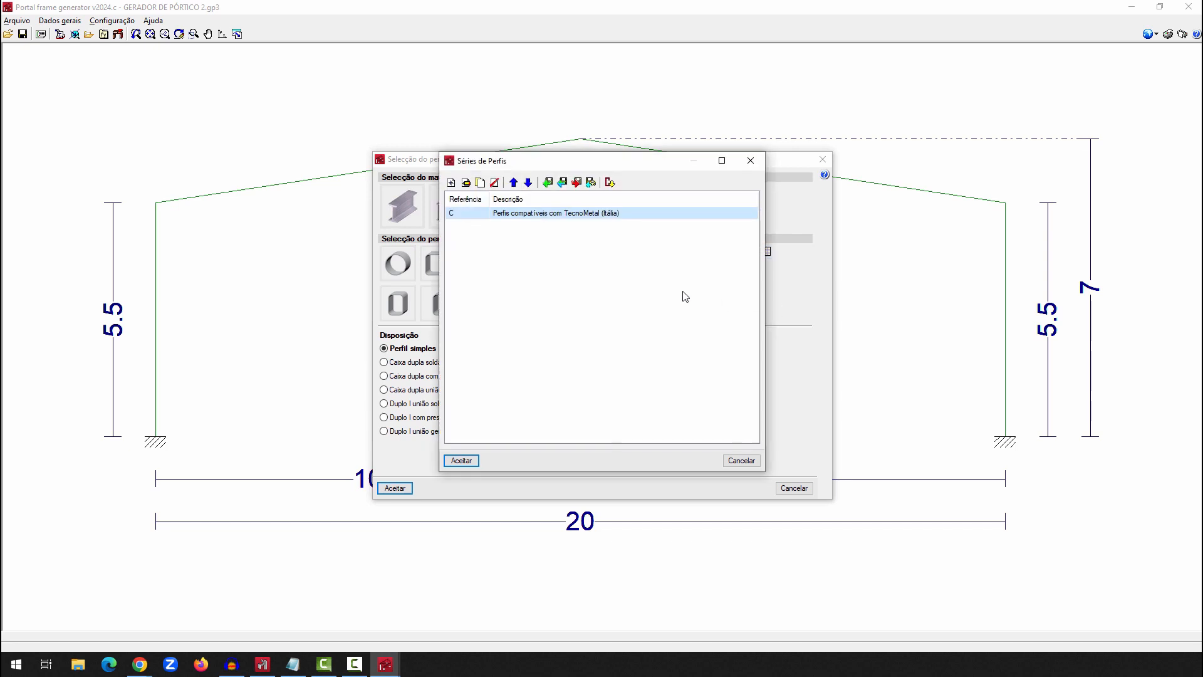
pyautogui.click(495, 182)
pyautogui.click(536, 347)
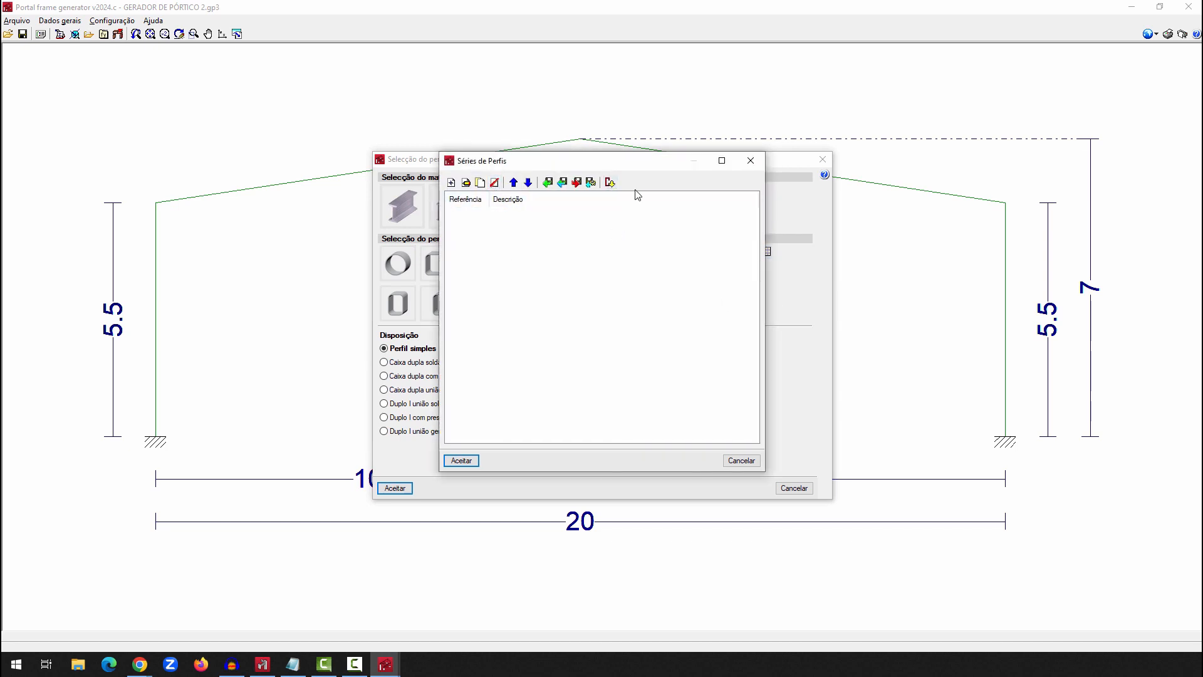
pyautogui.click(610, 182)
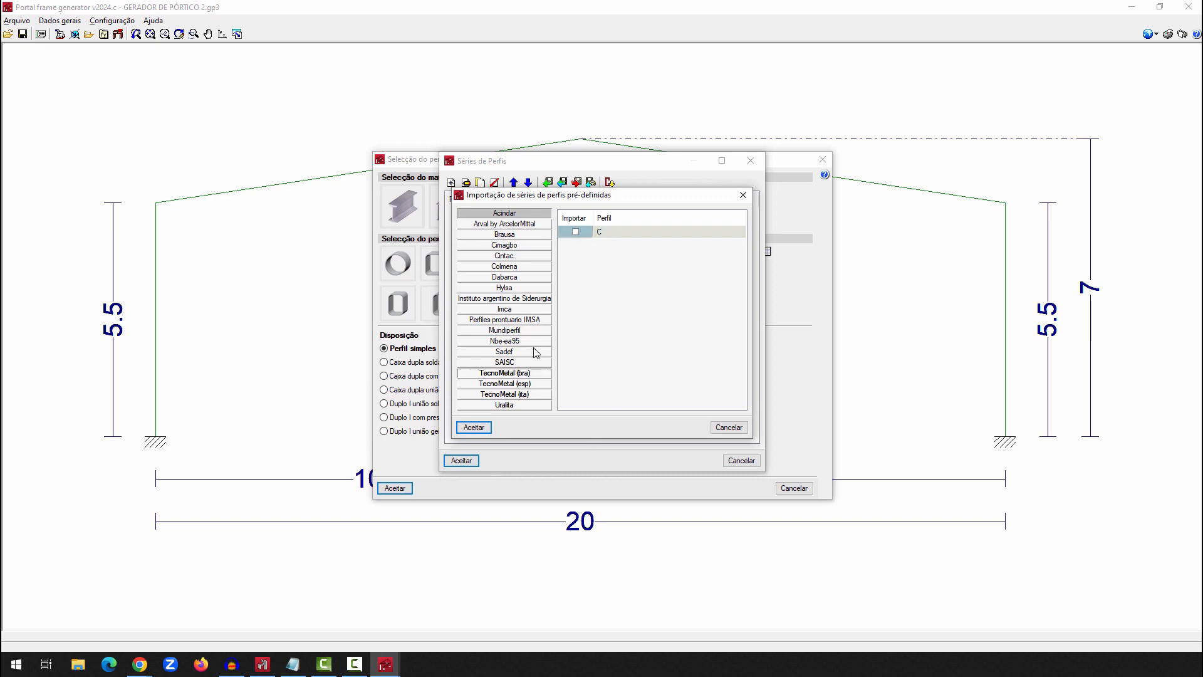
pyautogui.click(504, 373)
pyautogui.click(575, 232)
pyautogui.click(480, 426)
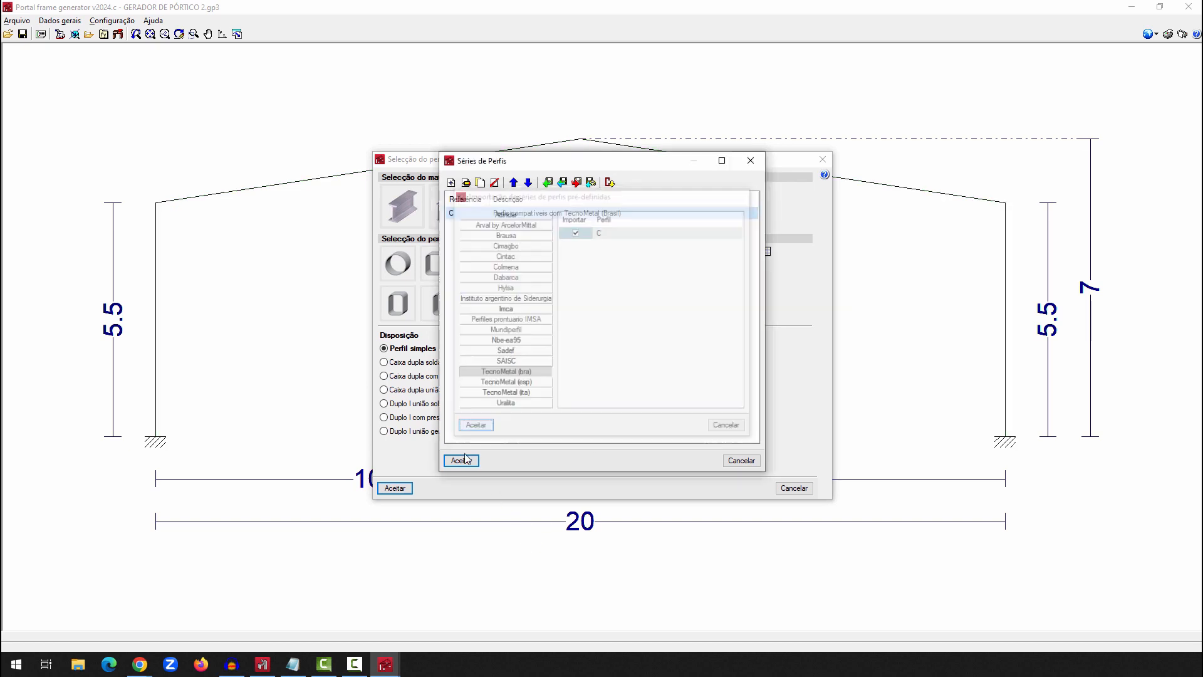
pyautogui.press('Return')
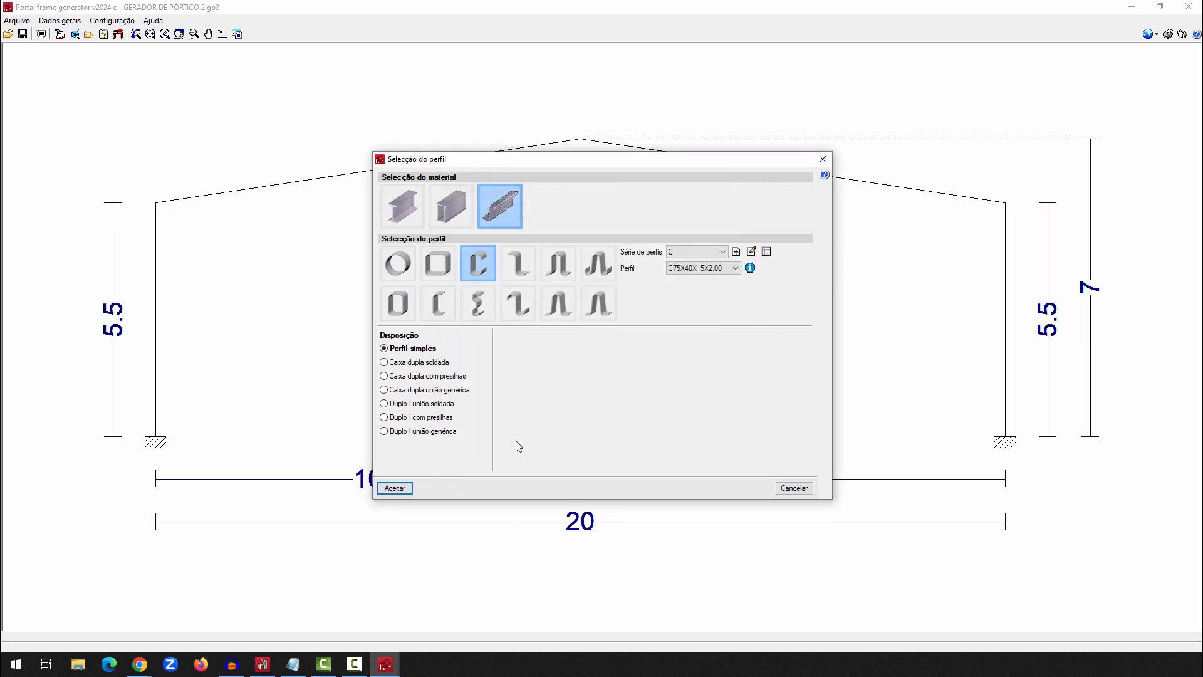
# Choose C75X40X15X2.00 as the roof purlin profile and accept the profile selection
pyautogui.click(703, 268)
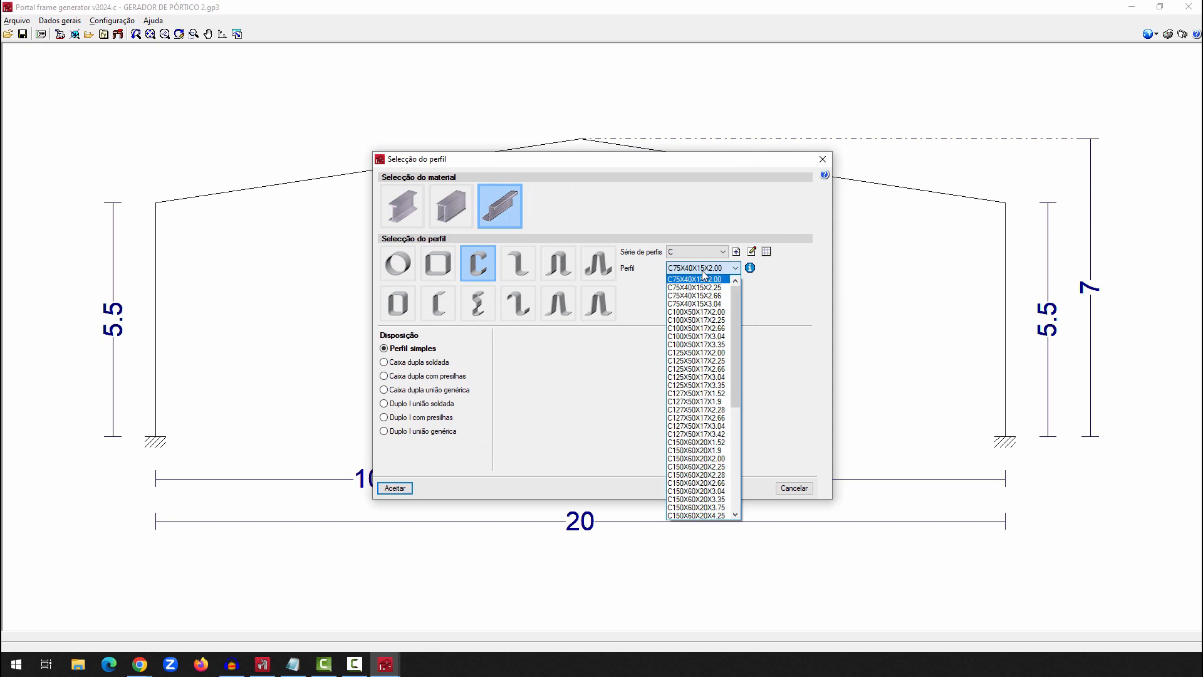
pyautogui.click(702, 273)
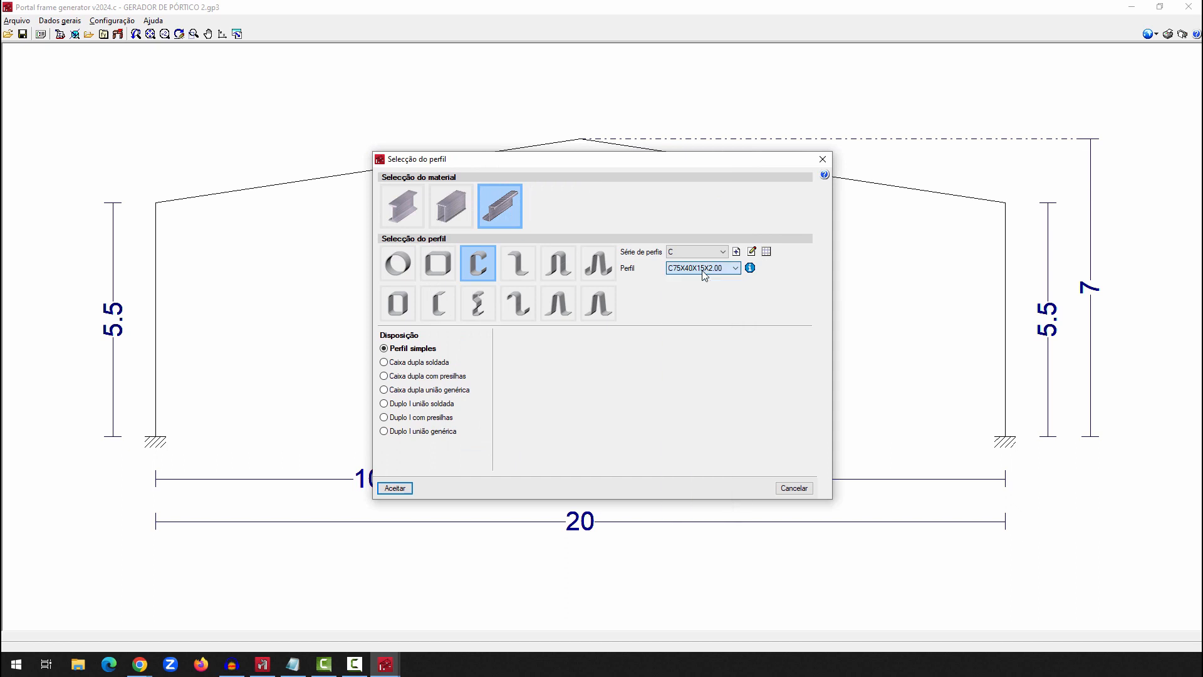
pyautogui.click(394, 488)
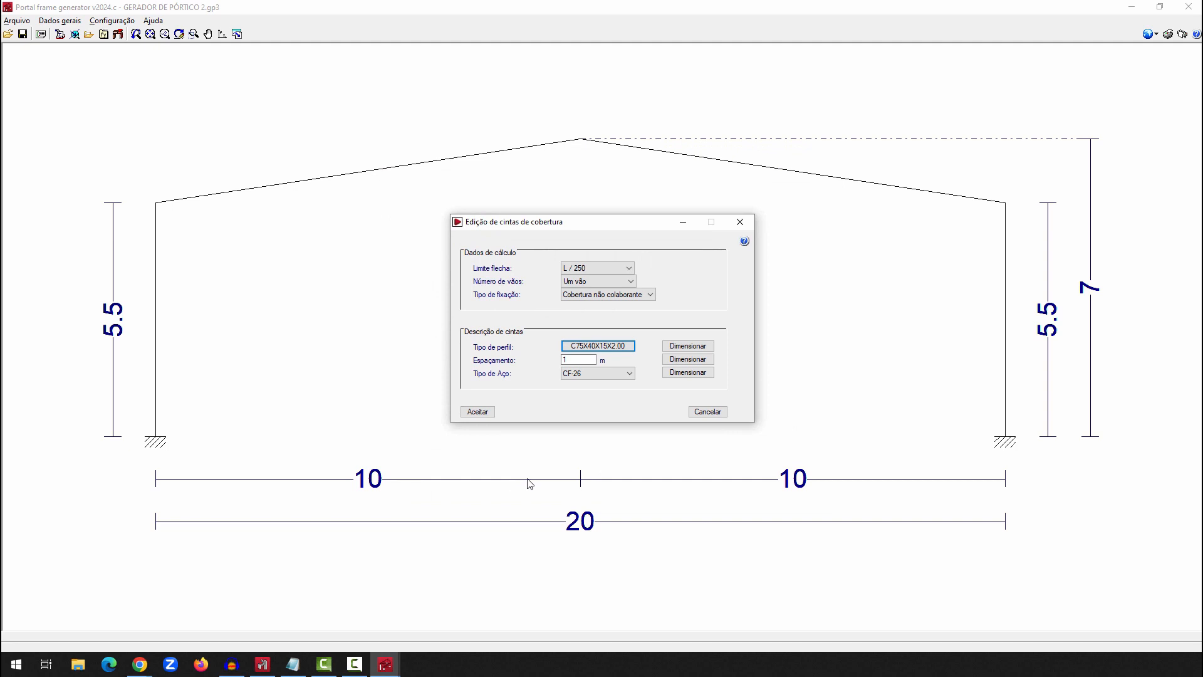
# Define the purlin calculation data with deflection limit L / 250, three spans (Três vãos) and fixing type Cobertura não colaborante
pyautogui.click(600, 269)
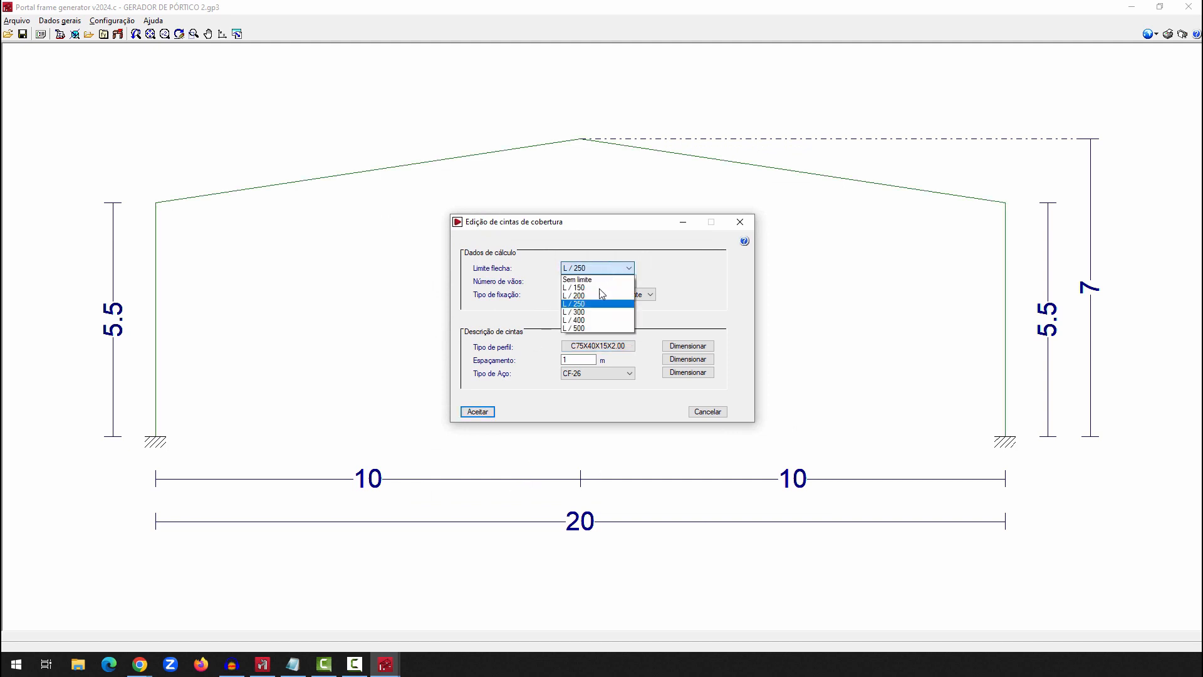
pyautogui.click(594, 305)
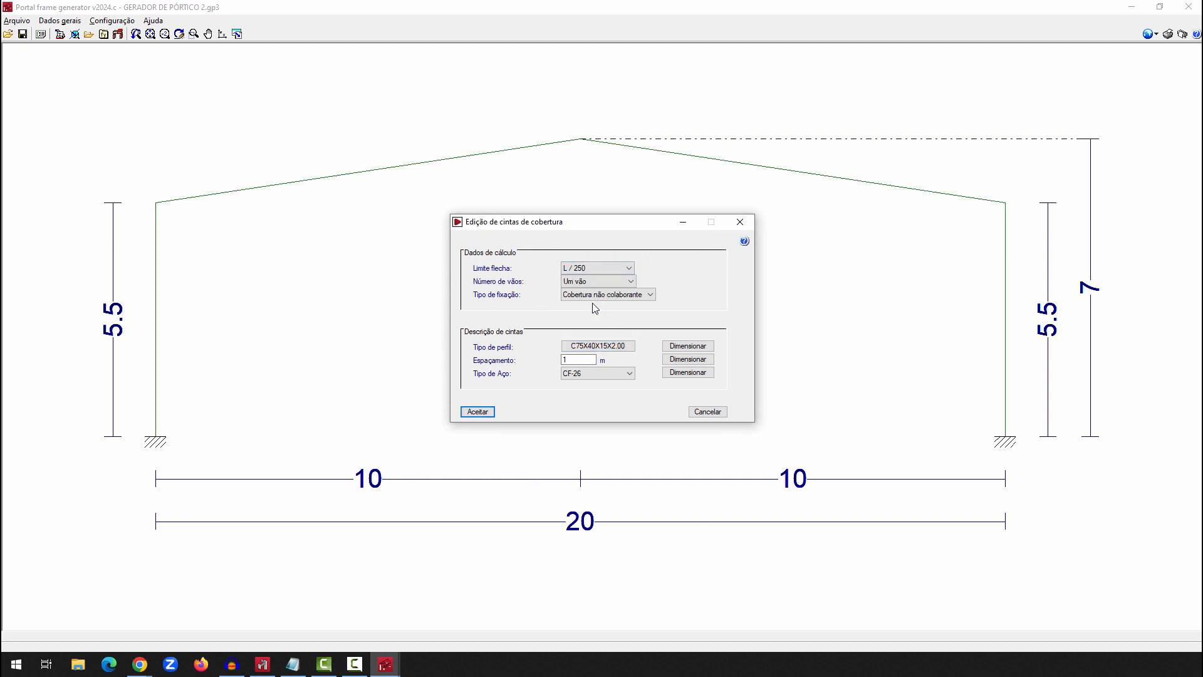
pyautogui.click(591, 280)
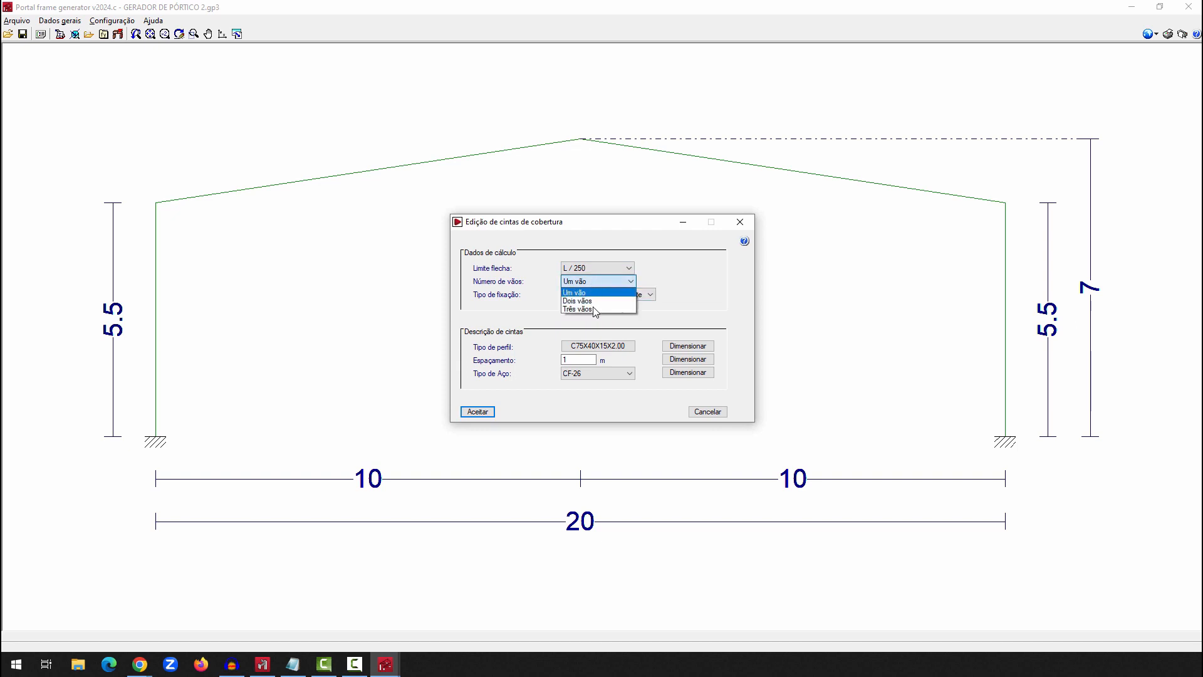
pyautogui.click(587, 292)
pyautogui.click(583, 294)
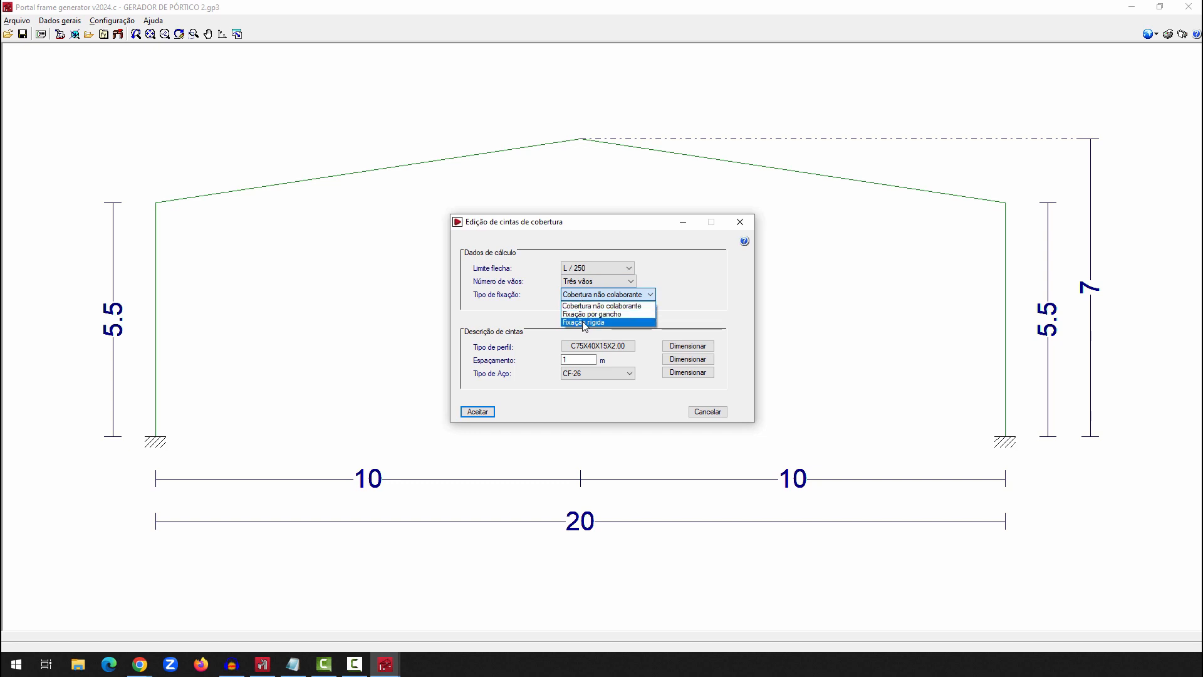
pyautogui.click(599, 306)
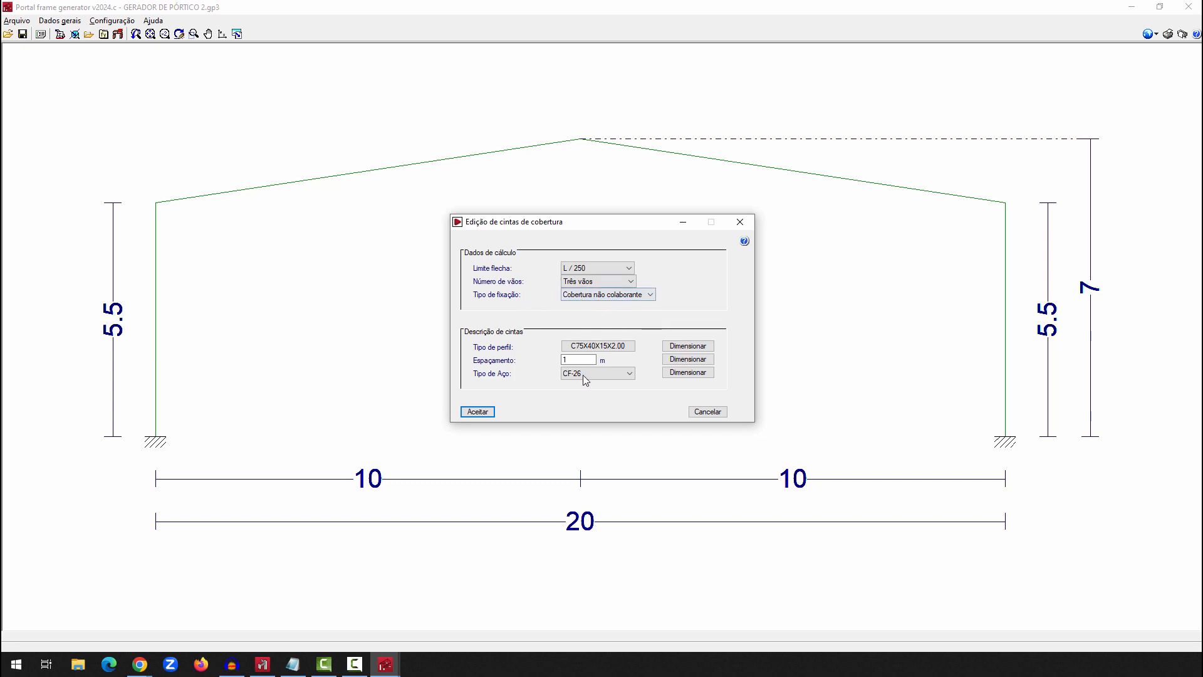
# Set the roof purlin spacing to 1.3 m and the steel type to A-36
pyautogui.moveTo(579, 359); pyautogui.dragTo(514, 360)
pyautogui.click(629, 373)
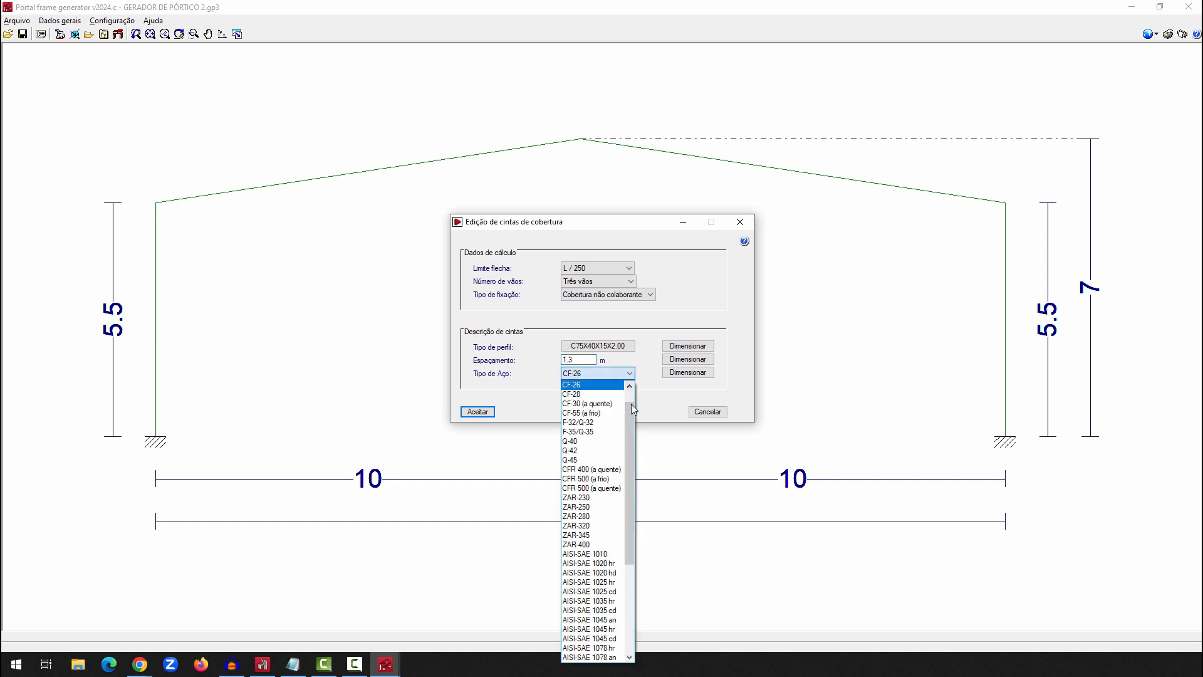
pyautogui.moveTo(631, 404); pyautogui.dragTo(630, 509)
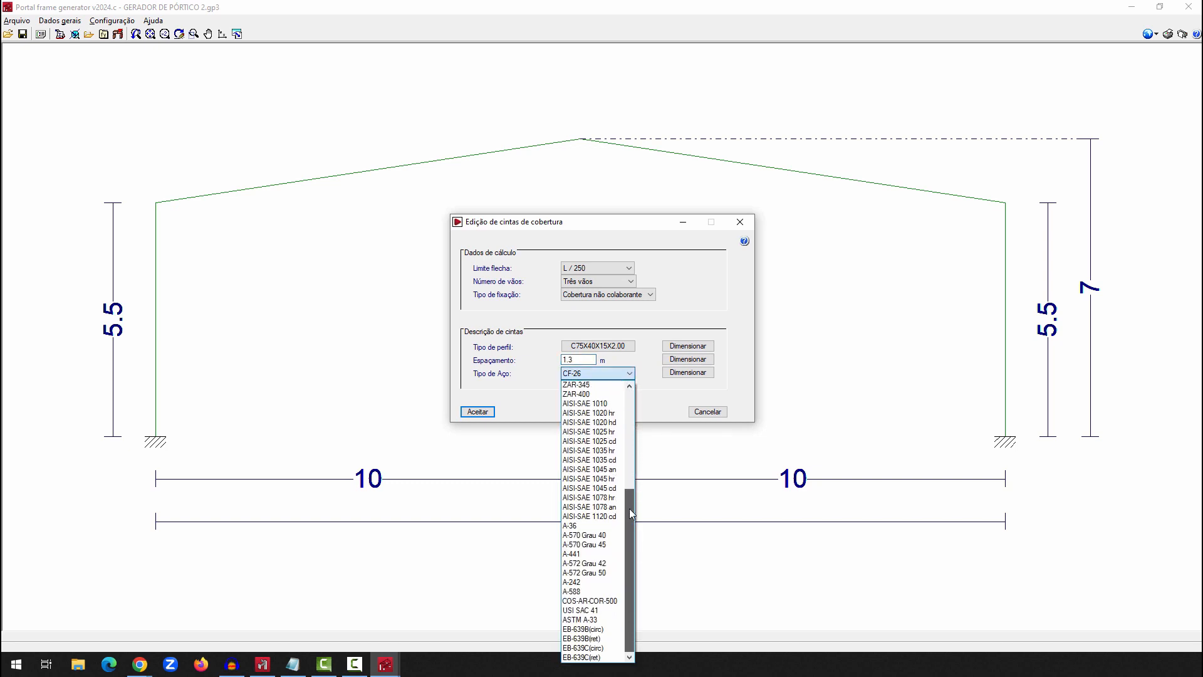
pyautogui.click(589, 525)
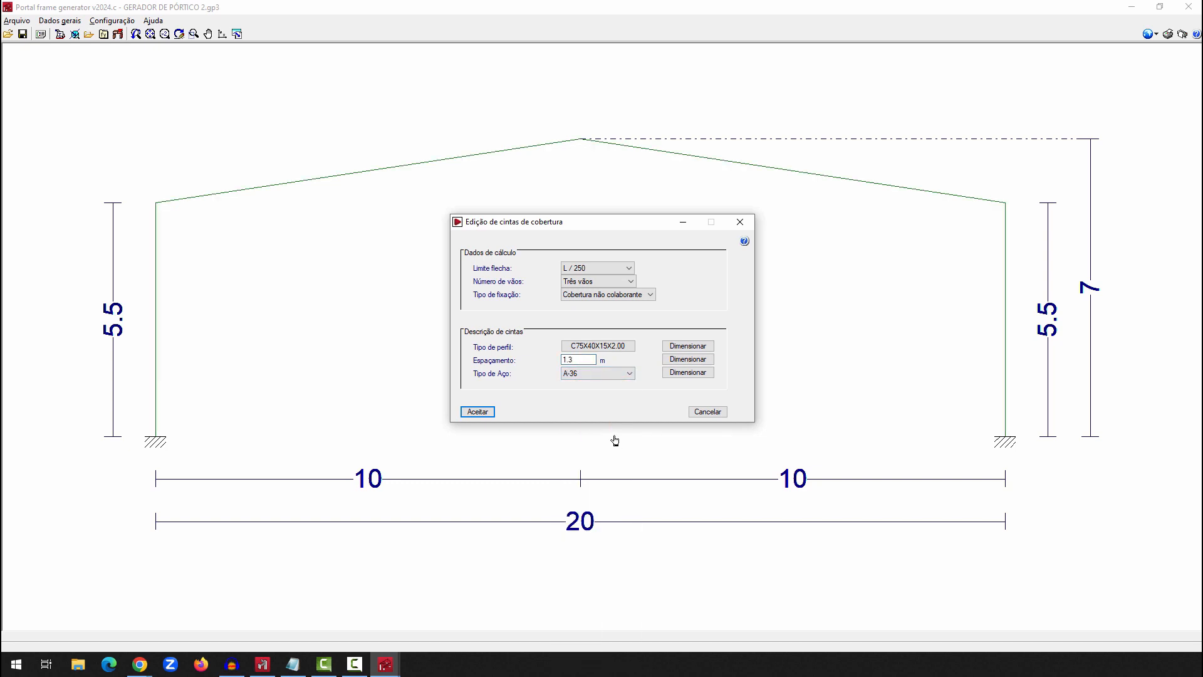
# Run the automatic sizing of the roof purlin profile type
pyautogui.click(684, 346)
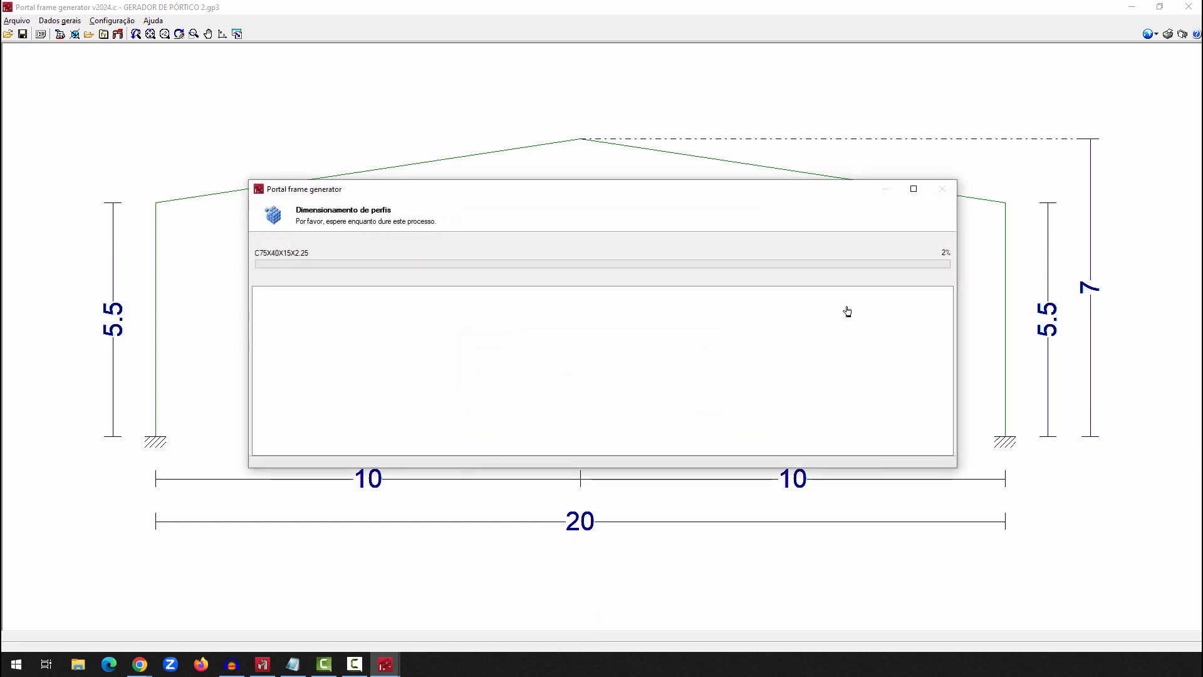
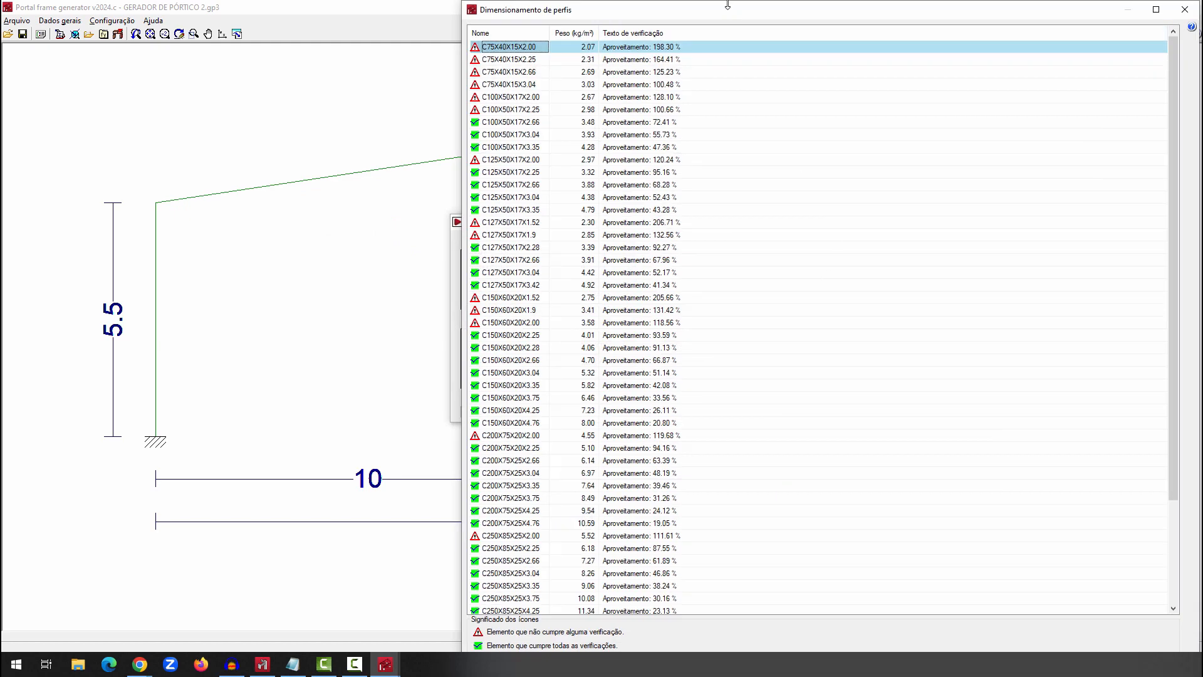
# Sort the purlin sizing results by weight and adopt the C100X50X17X2.66 profile for the roof purlins
pyautogui.moveTo(726, 1)
pyautogui.mouseDown()
pyautogui.moveTo(696, 217)
pyautogui.moveTo(457, 111)
pyautogui.mouseUp()
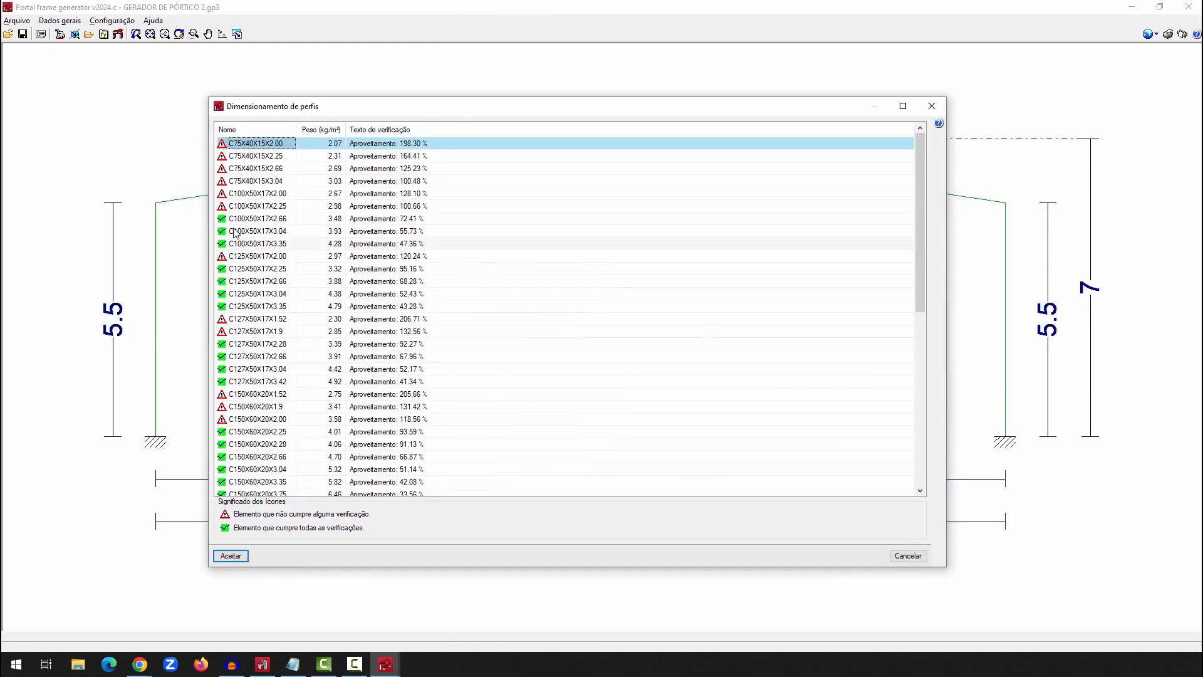
pyautogui.click(333, 129)
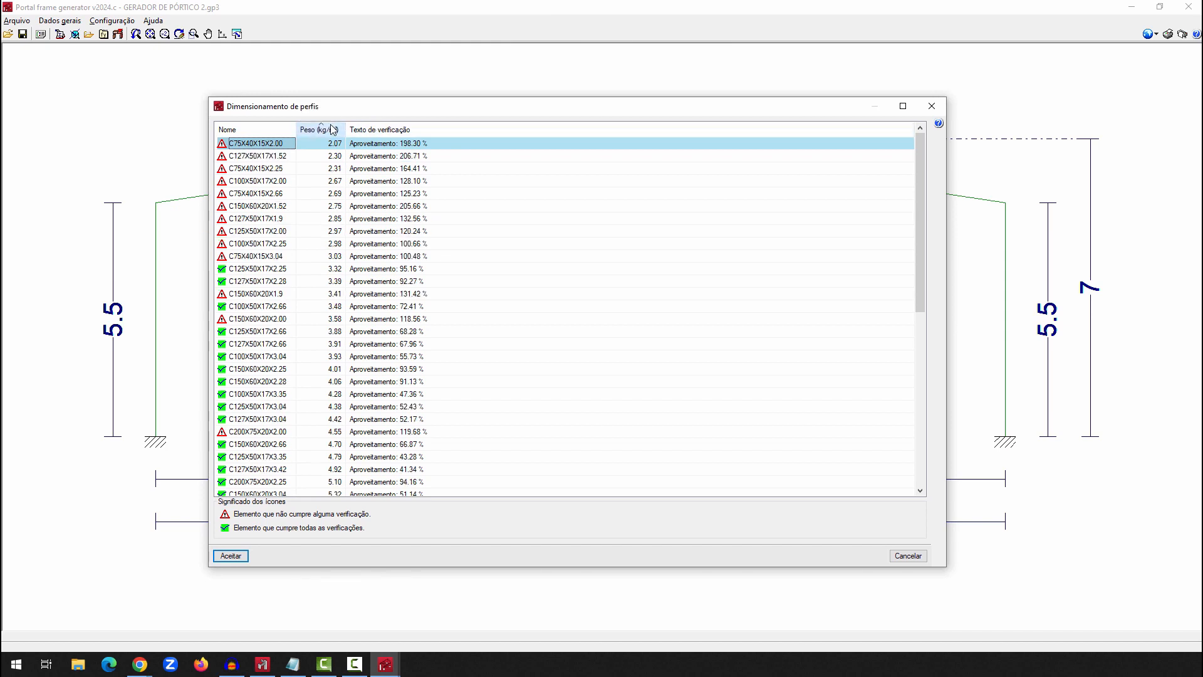
pyautogui.click(254, 275)
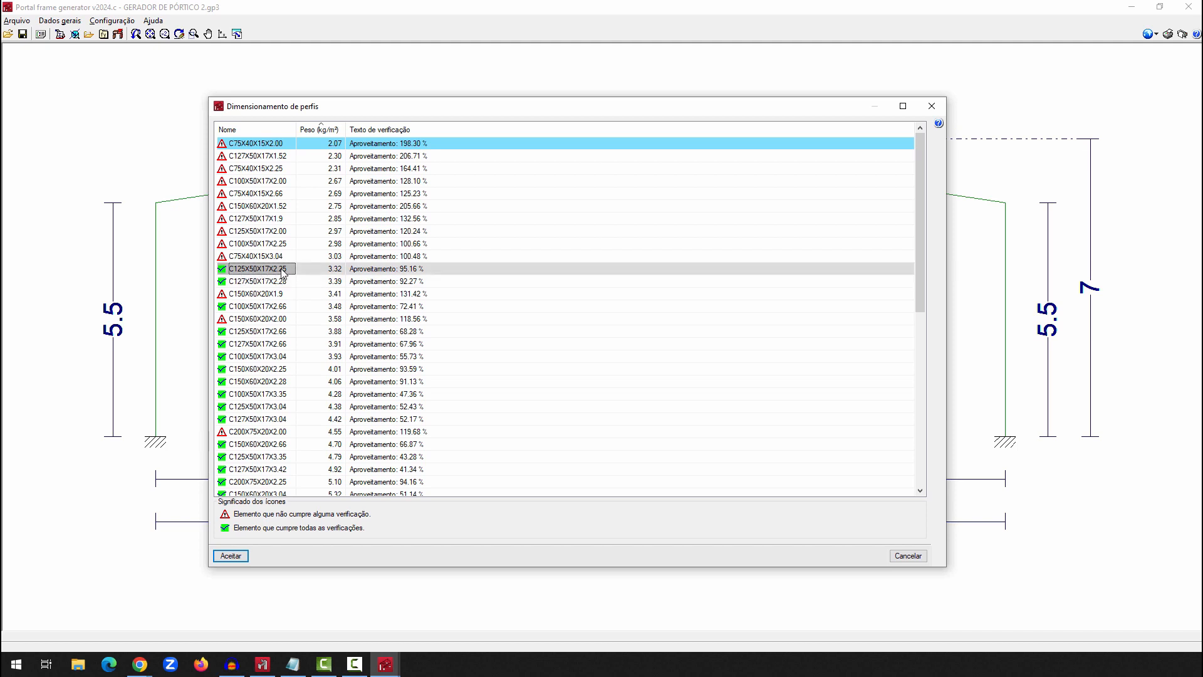
pyautogui.click(252, 283)
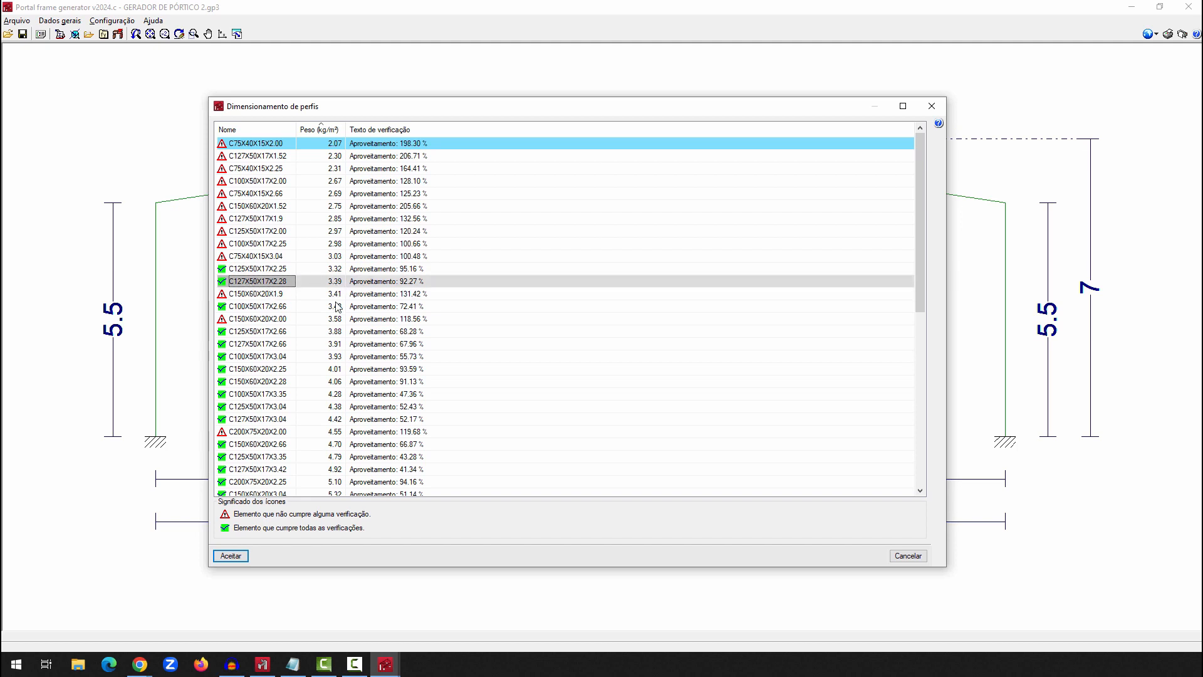
pyautogui.click(237, 307)
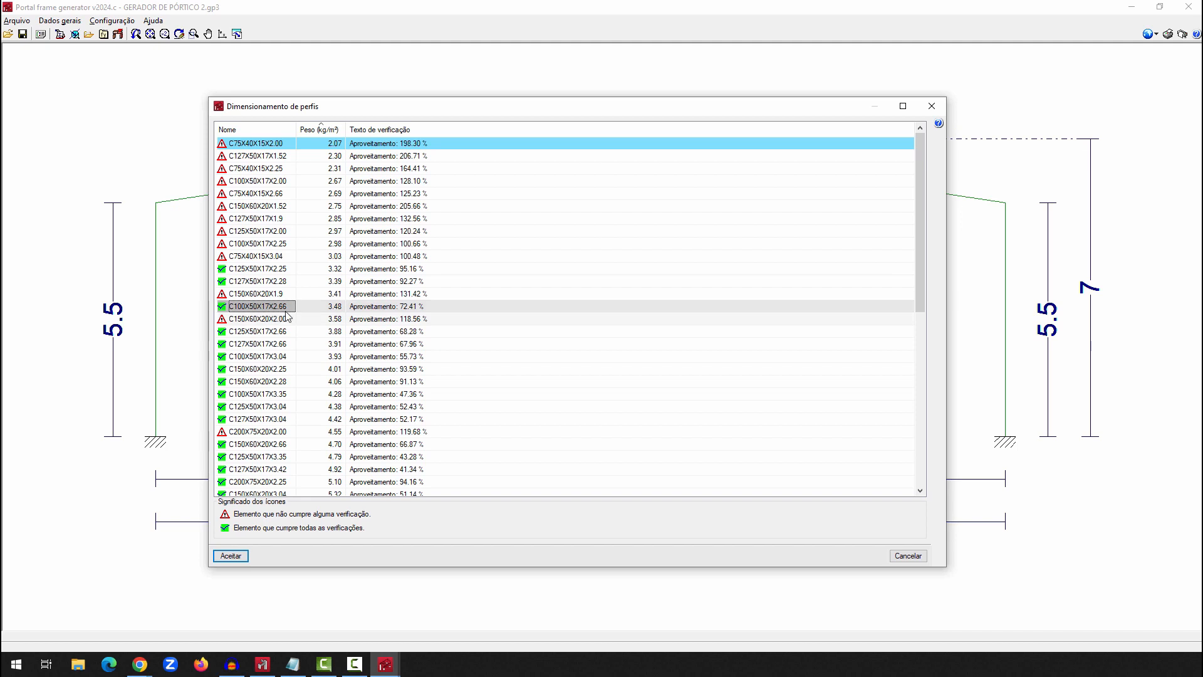
pyautogui.click(235, 558)
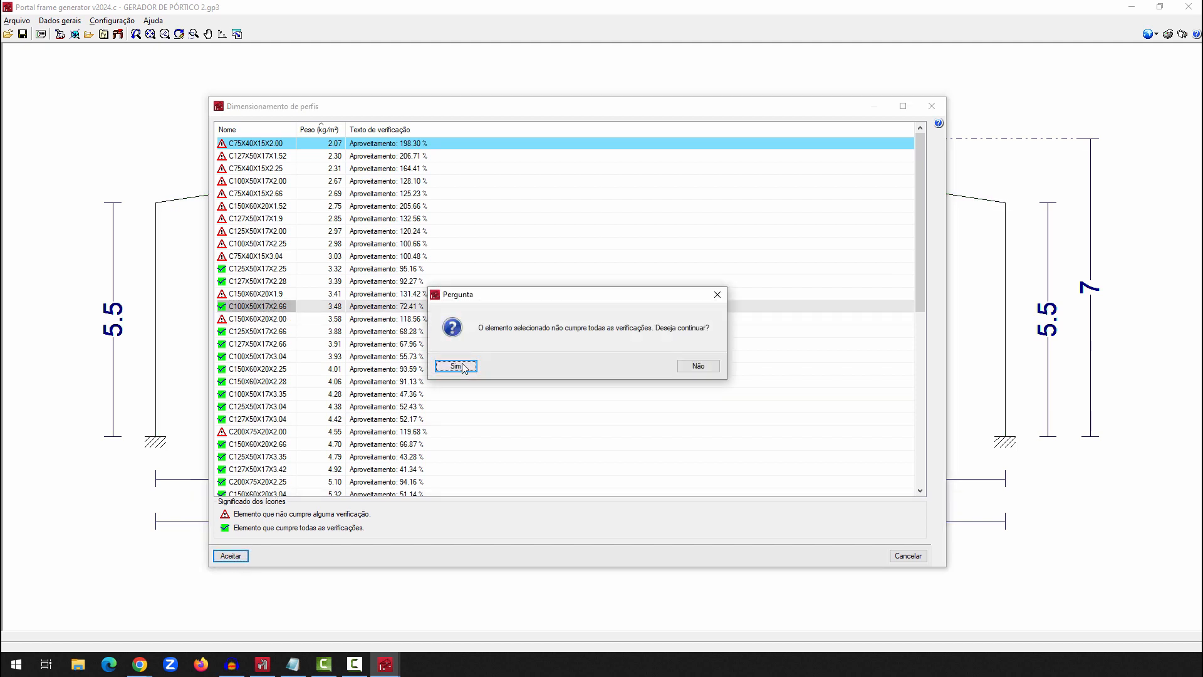
pyautogui.click(698, 366)
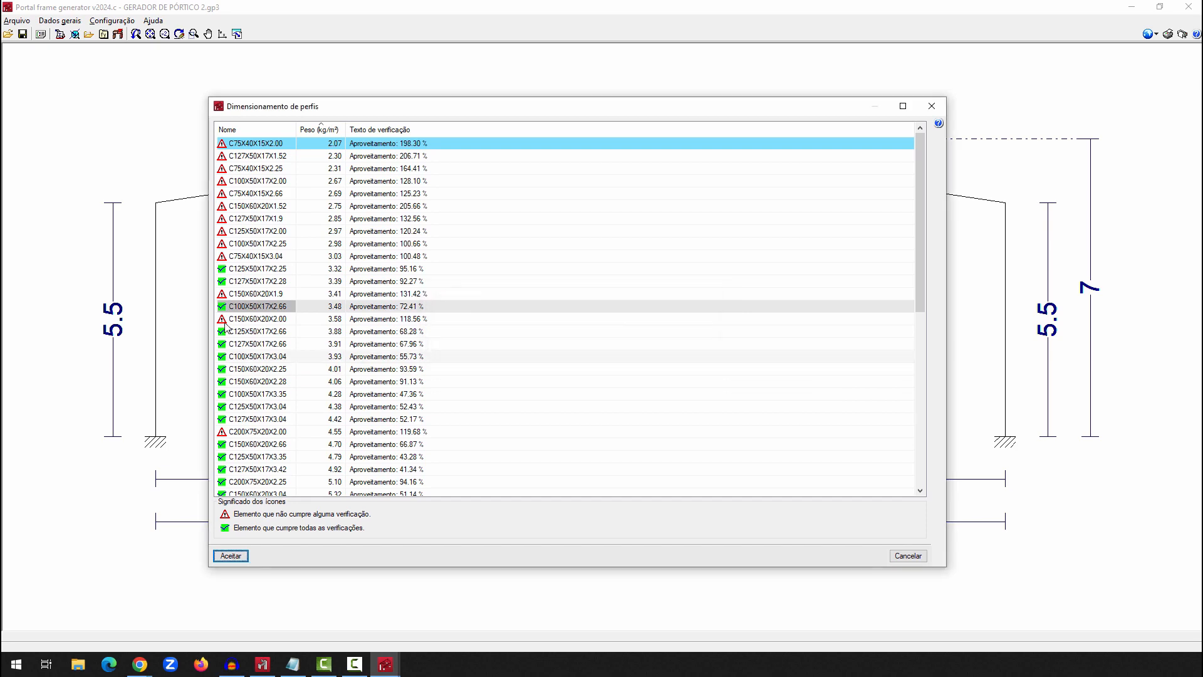
pyautogui.click(231, 555)
# Review all pages of the purlins' E.L.U. verification report, close it and accept the roof purlin definition
pyautogui.click(481, 414)
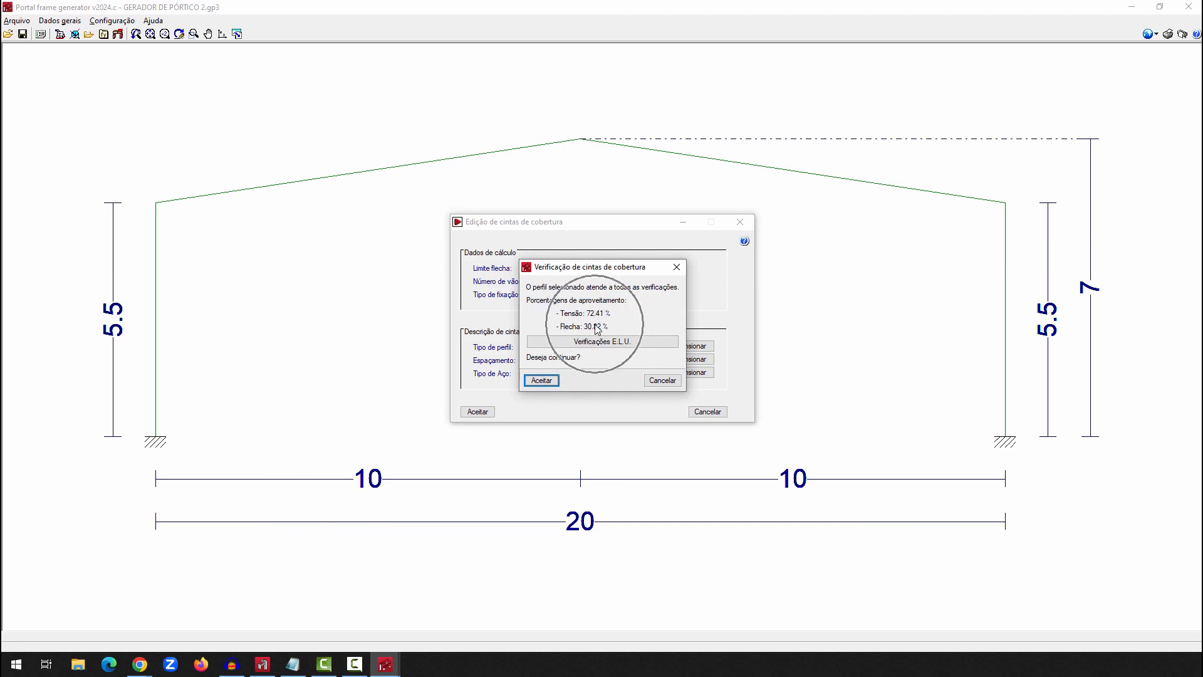
pyautogui.click(607, 343)
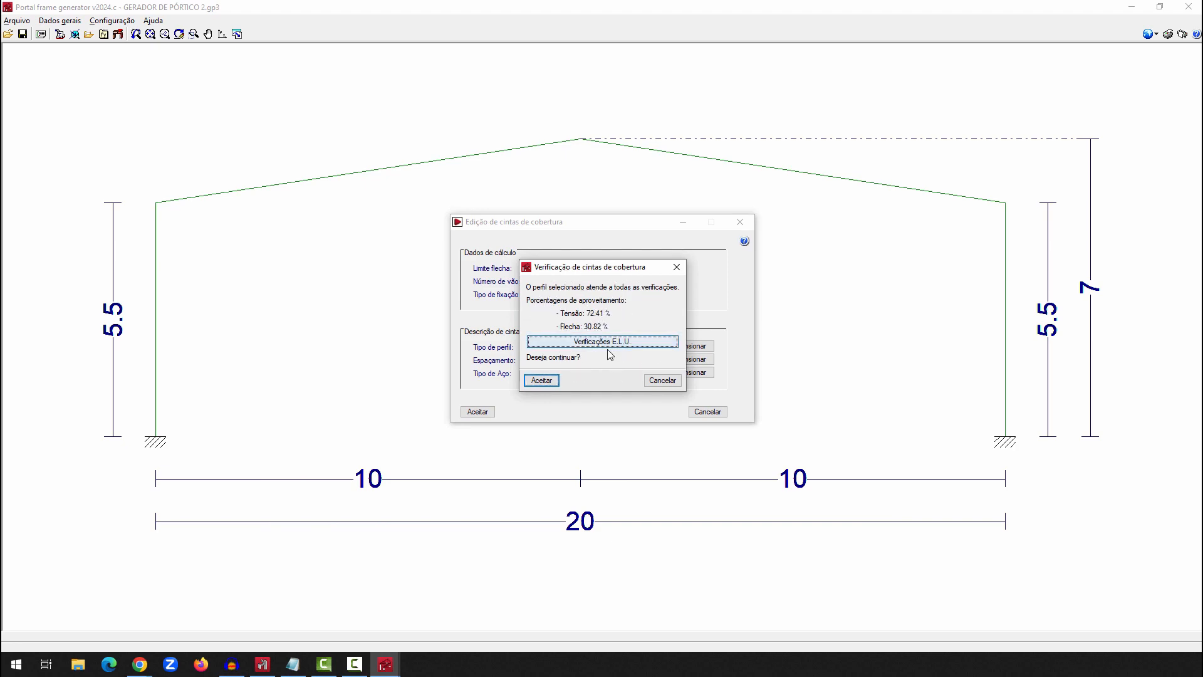
pyautogui.keyDown('ctrl'); pyautogui.scroll(-2, 587, 335); pyautogui.keyUp('ctrl')
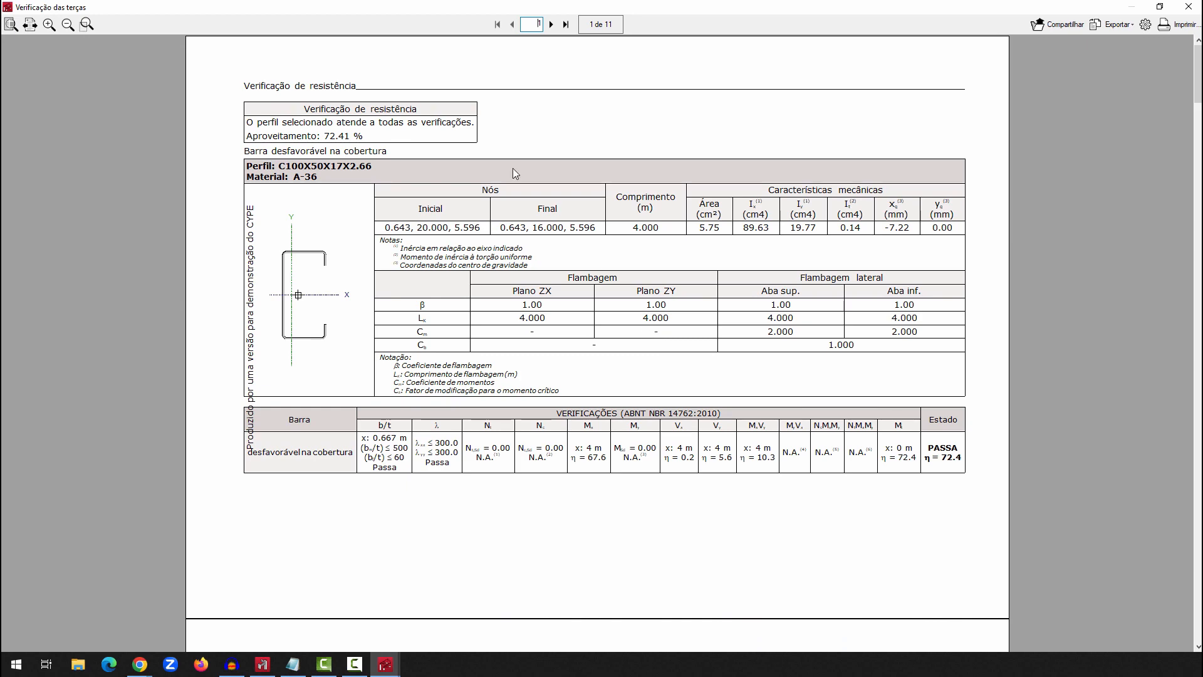
pyautogui.click(551, 25)
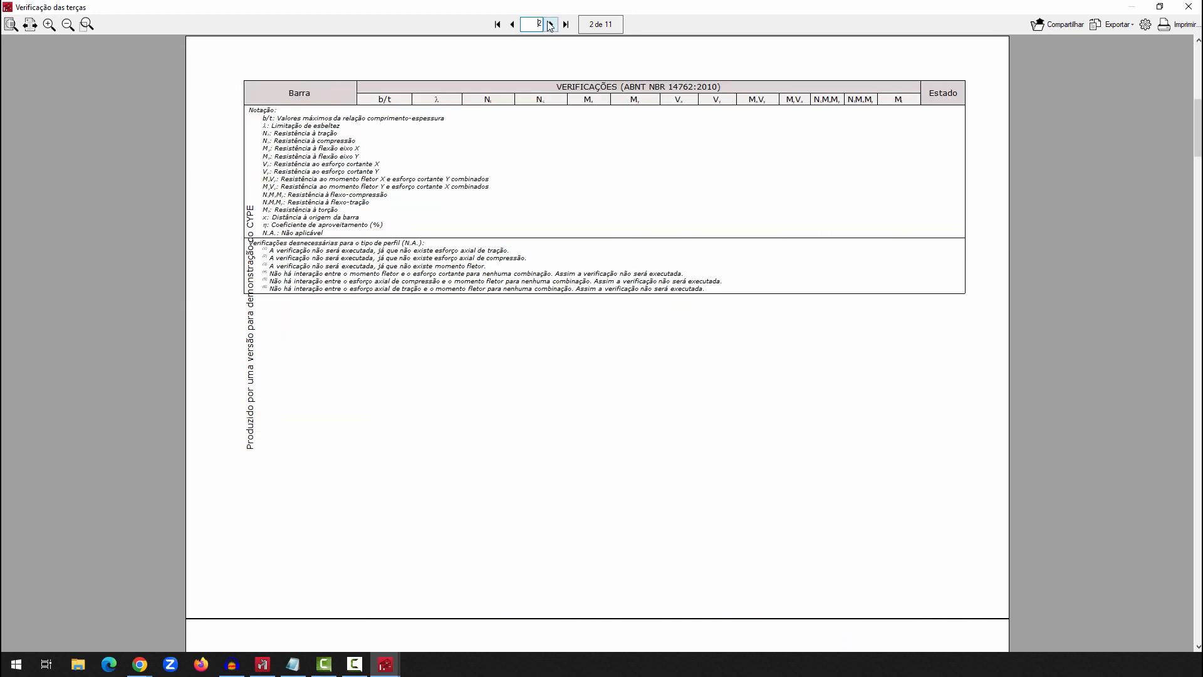
pyautogui.click(552, 25)
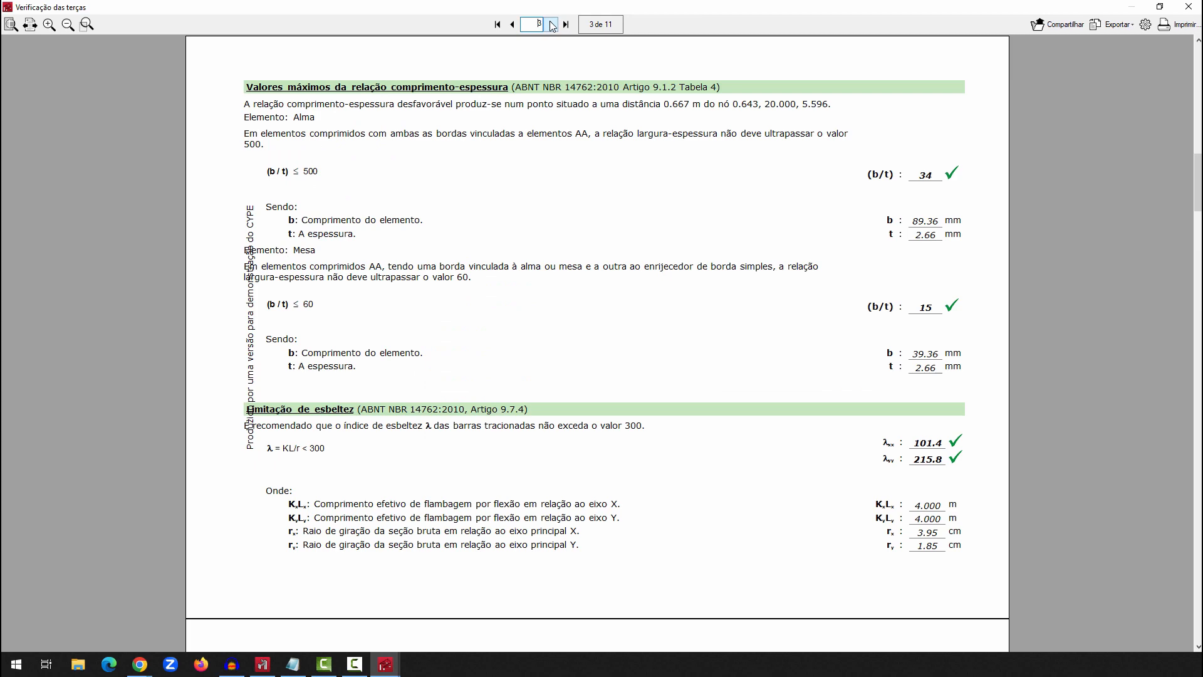
pyautogui.click(552, 25)
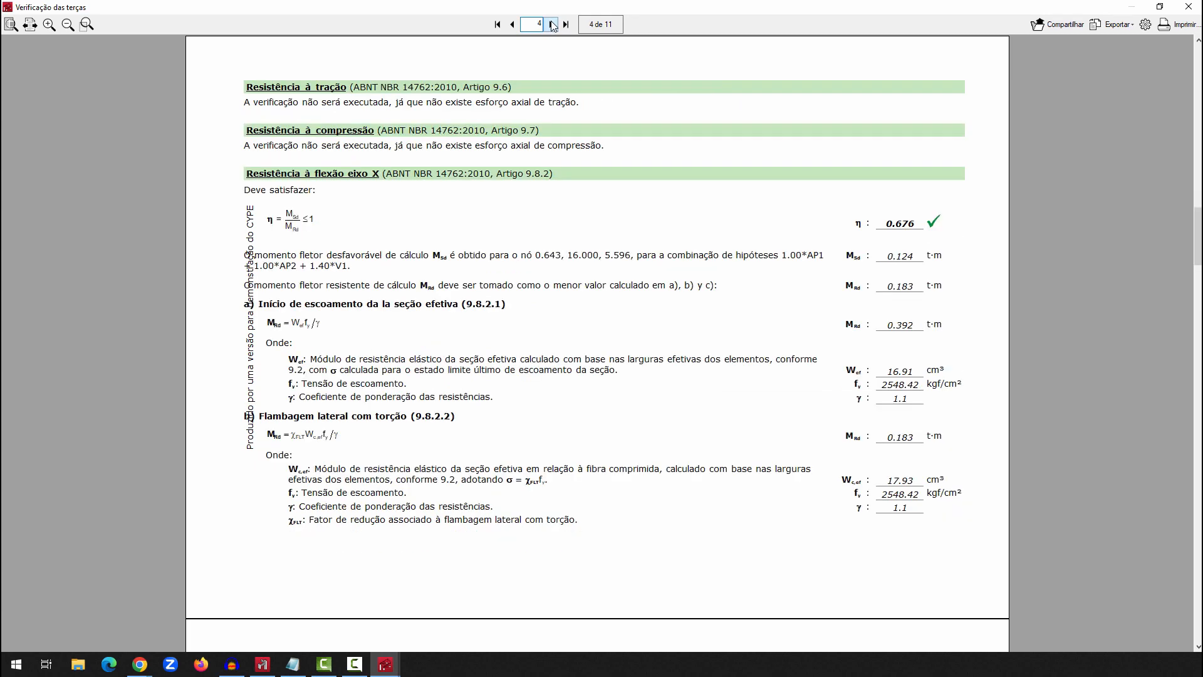
pyautogui.click(551, 25)
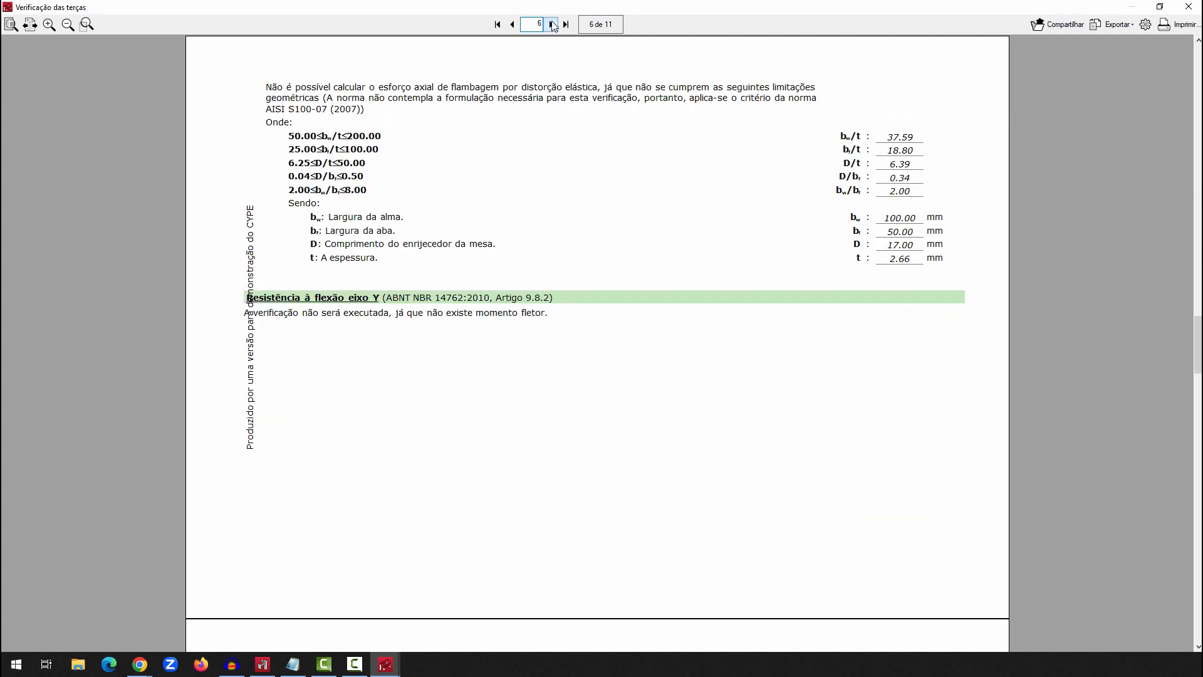
pyautogui.click(551, 25)
pyautogui.click(551, 25)
pyautogui.click(552, 25)
pyautogui.click(552, 25)
pyautogui.click(551, 25)
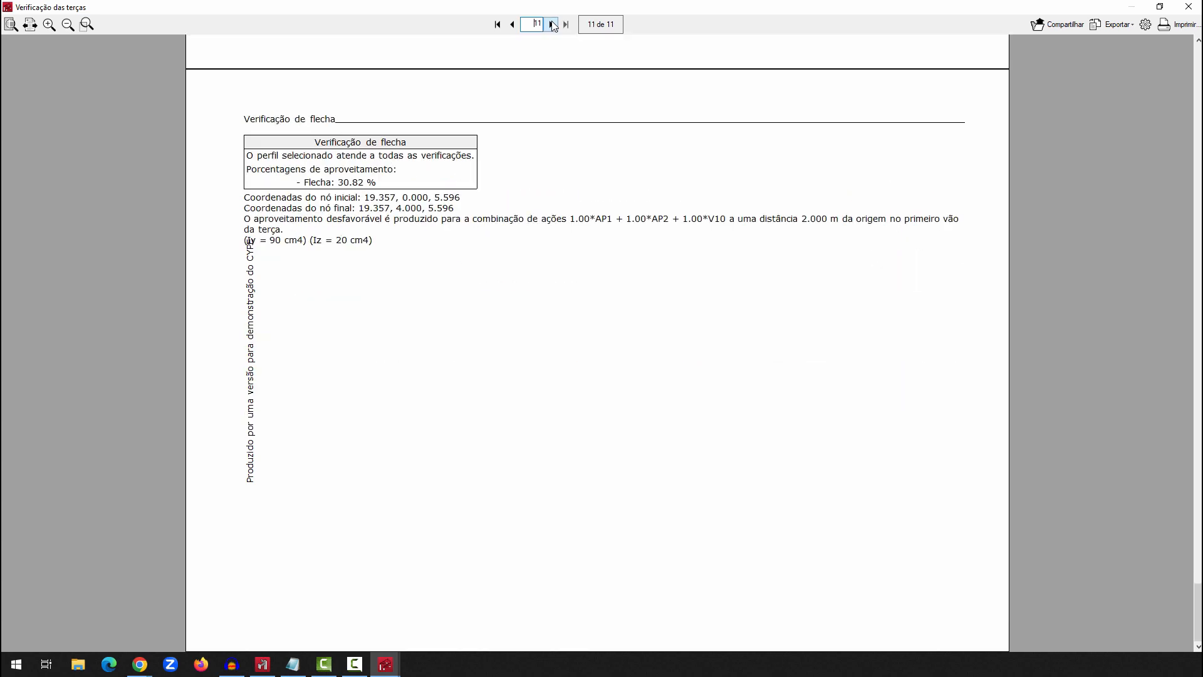
pyautogui.click(1189, 6)
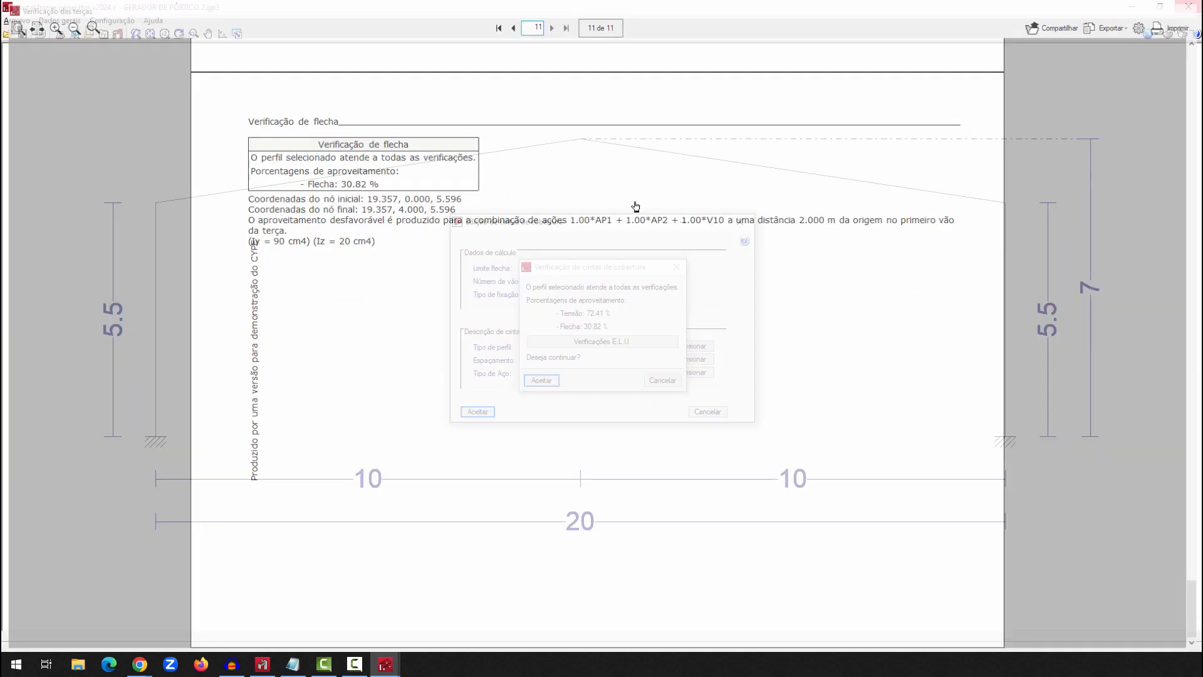
pyautogui.click(540, 381)
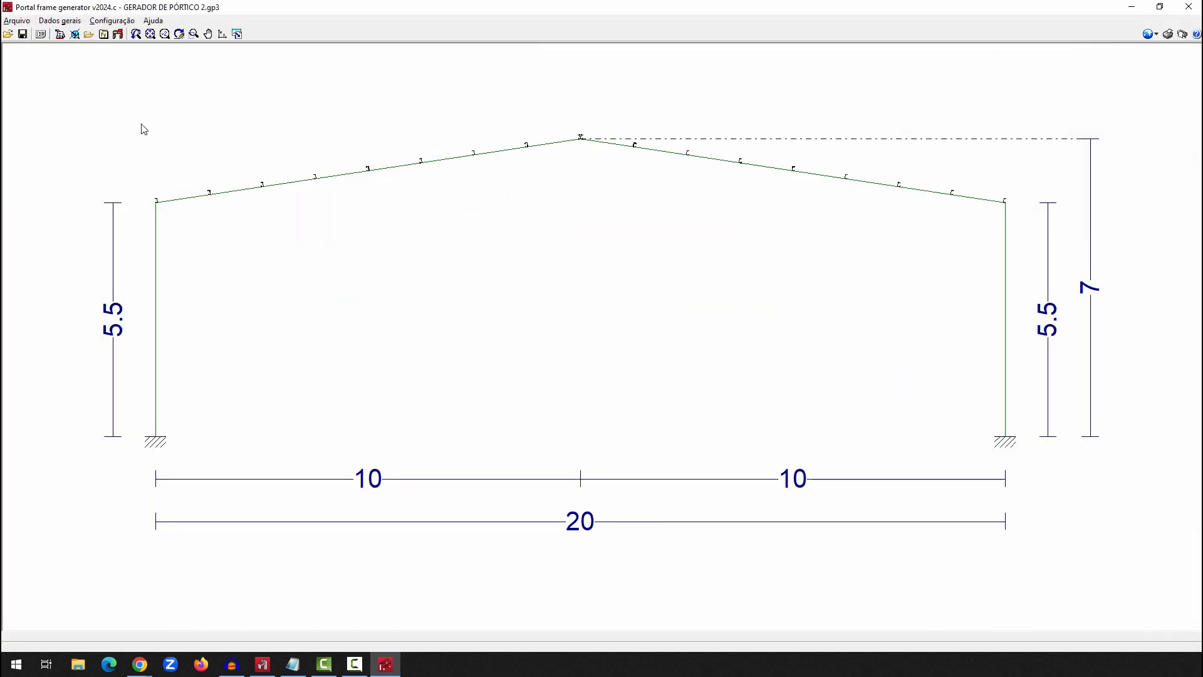
# Generate the job report with Dados da obra and Cargas nas barras, read it through to its last page and close it
pyautogui.click(28, 25)
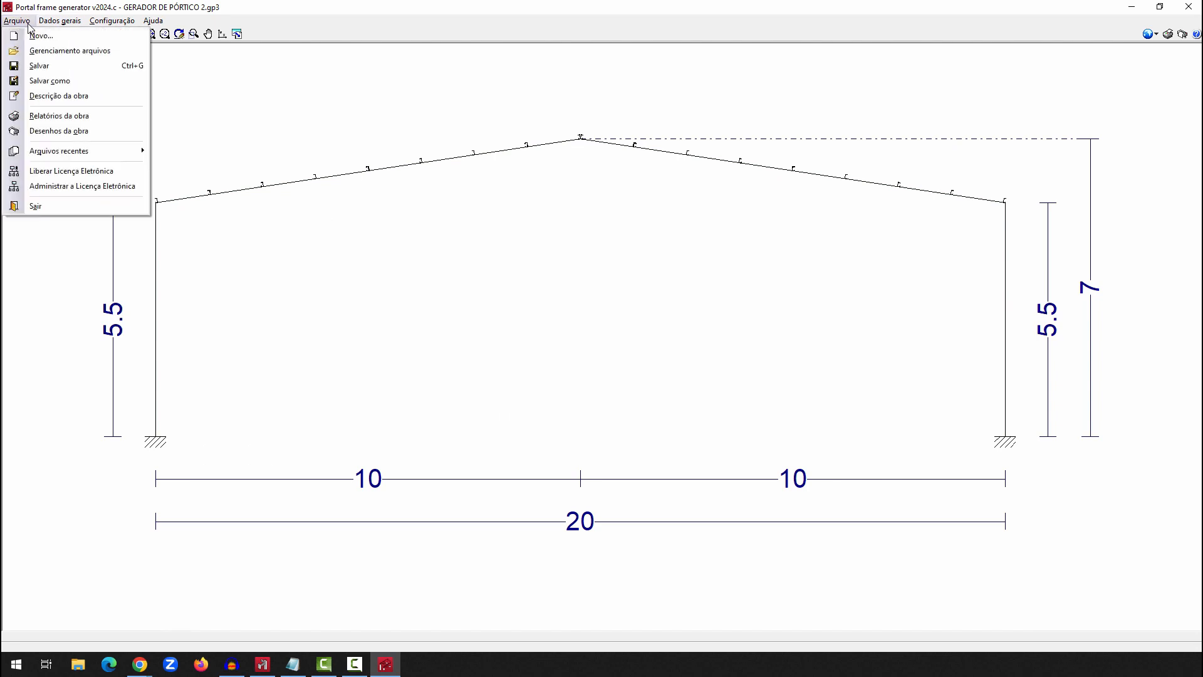
pyautogui.click(48, 115)
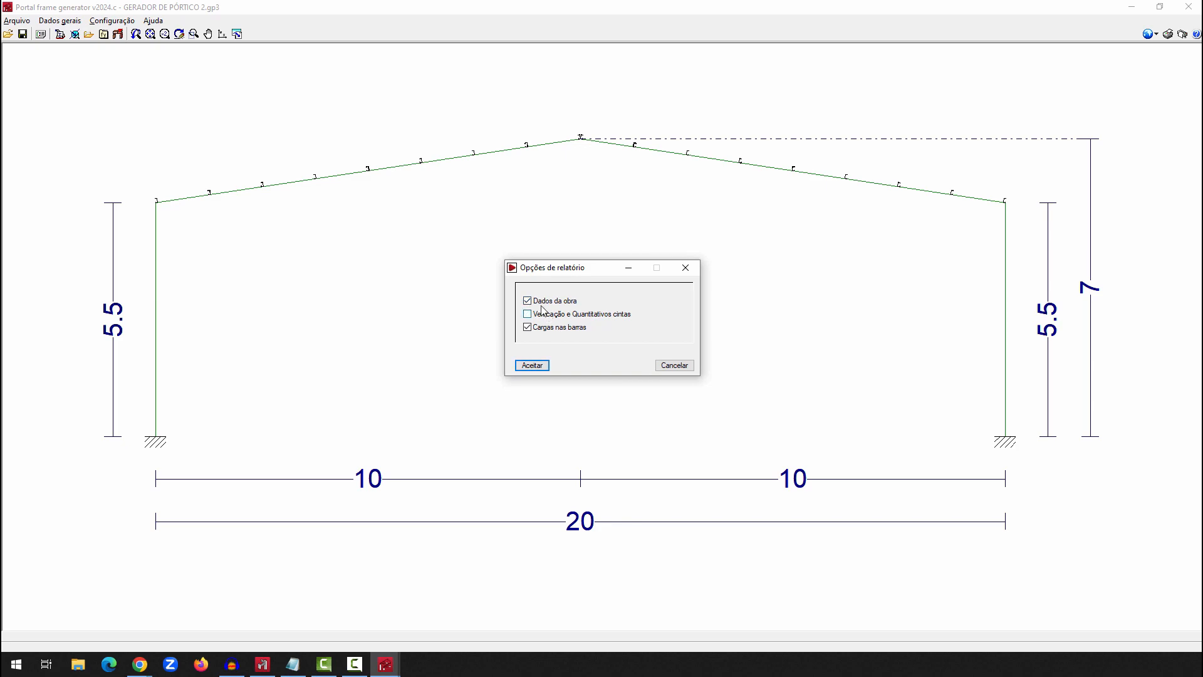
pyautogui.click(532, 365)
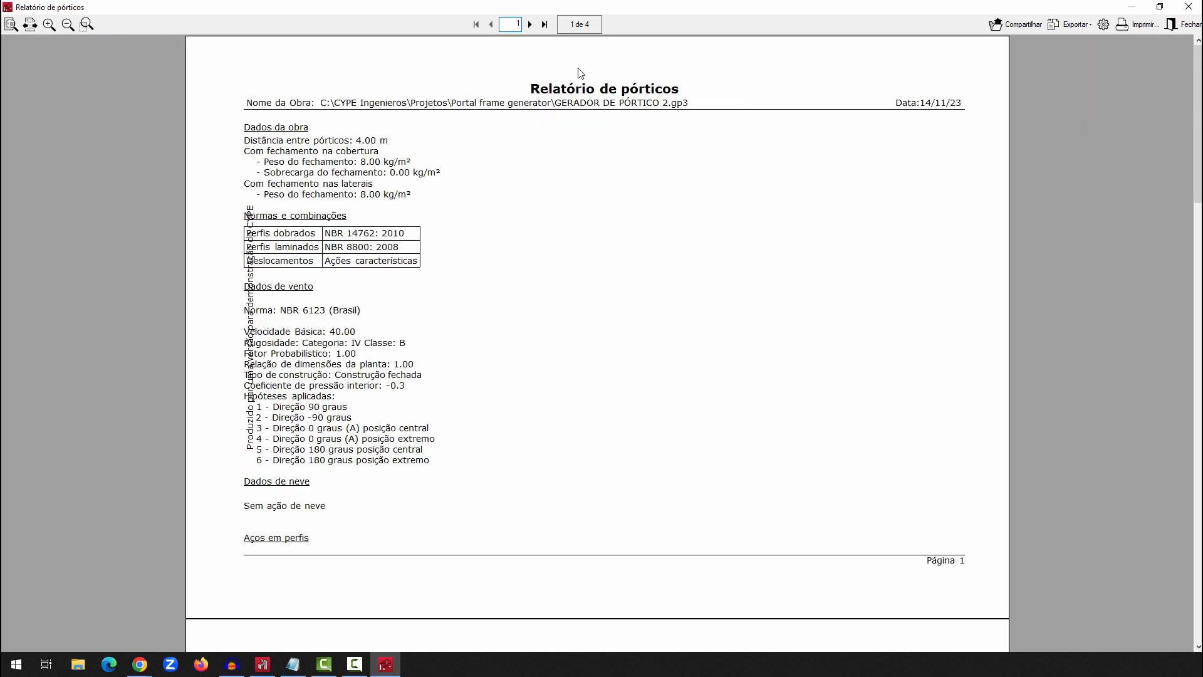
pyautogui.click(529, 24)
pyautogui.click(529, 24)
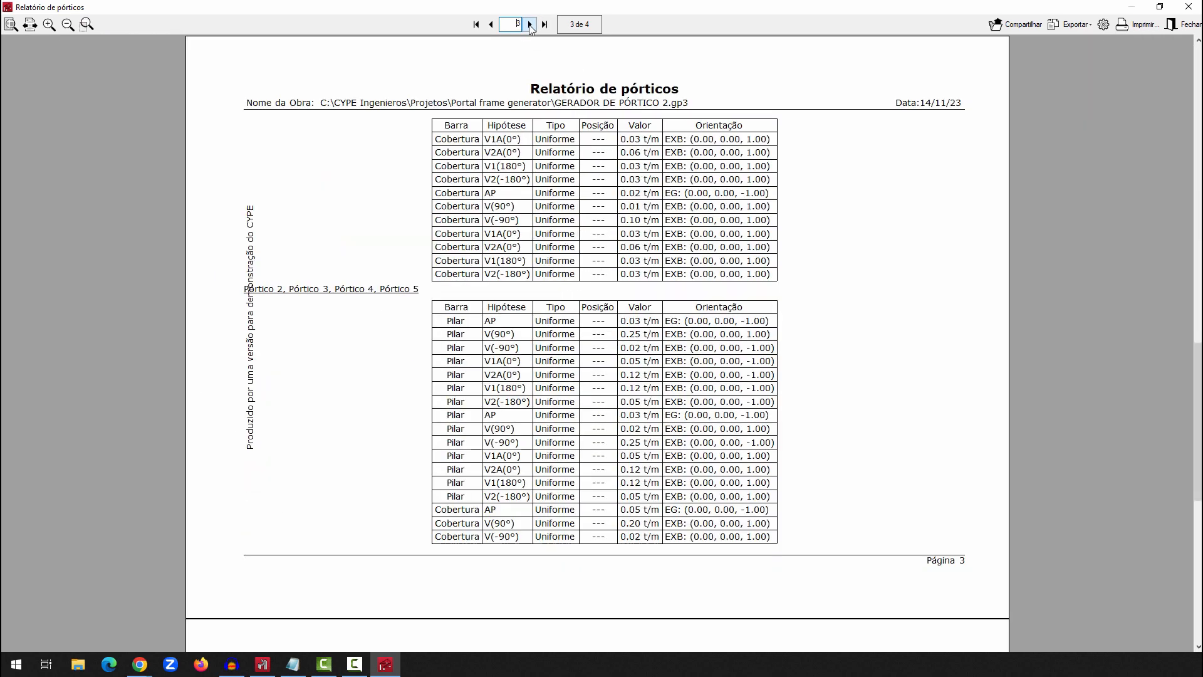
pyautogui.click(530, 24)
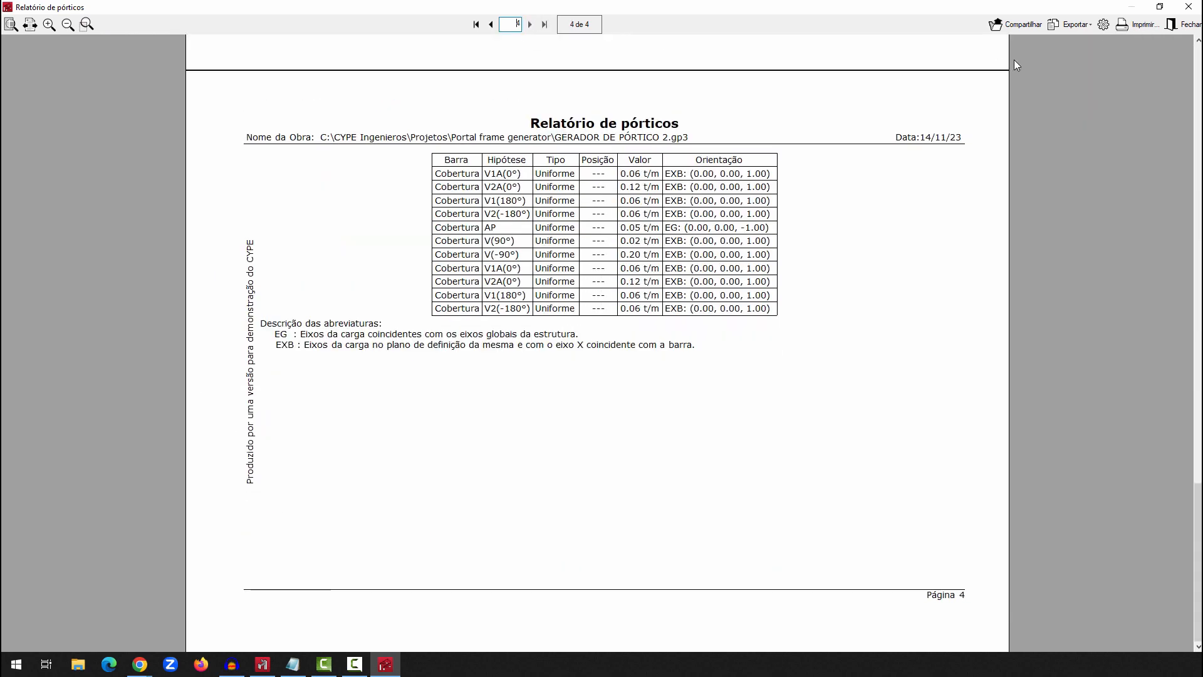
pyautogui.click(1189, 6)
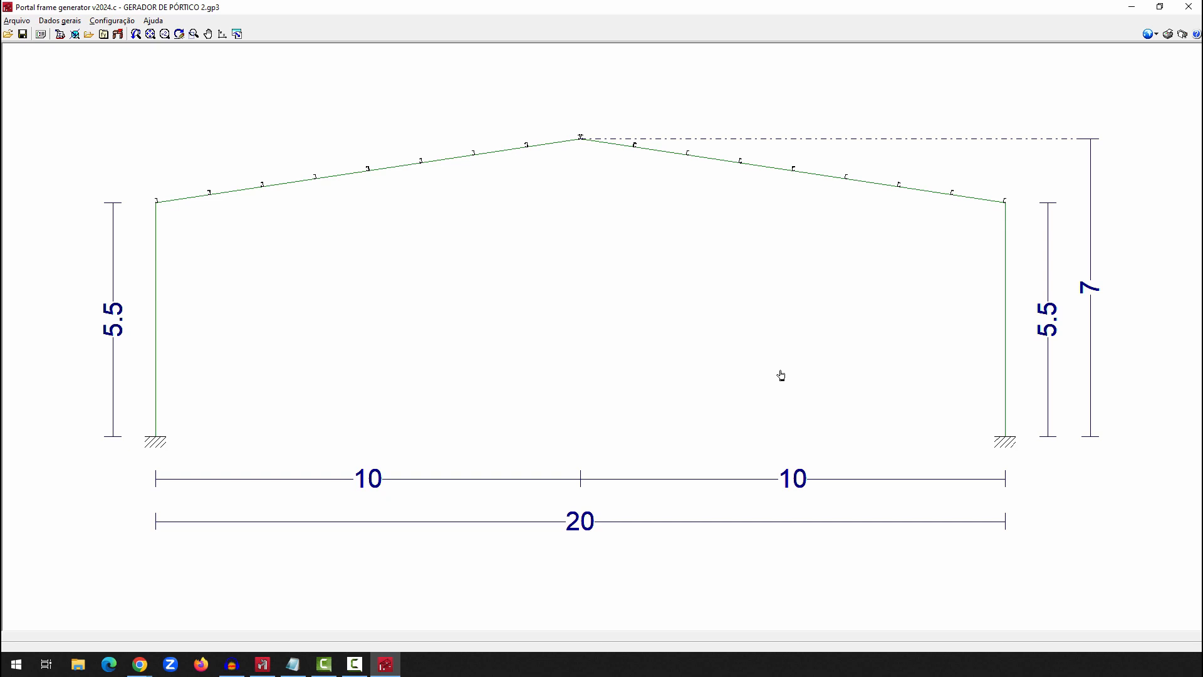
# Set up the CYPE 3D export with Pórticos bi-engastados, Flambagem em pórticos indeslocáveis and Geração de pórticos 3D
pyautogui.click(74, 21)
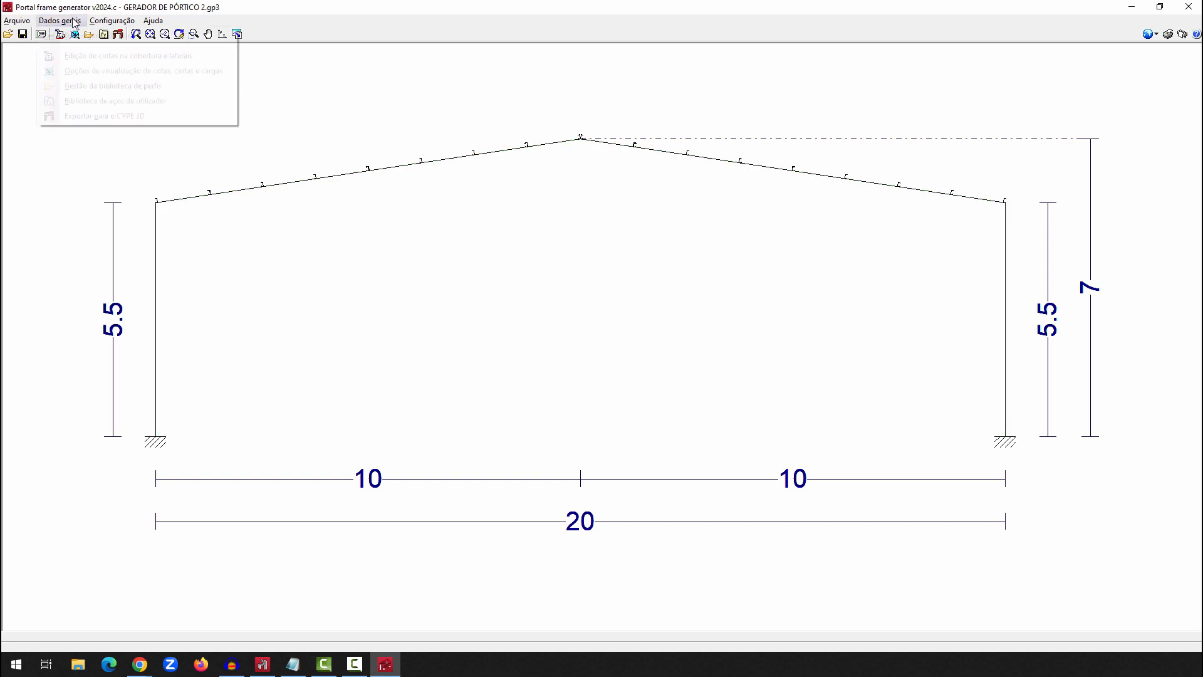
pyautogui.click(119, 116)
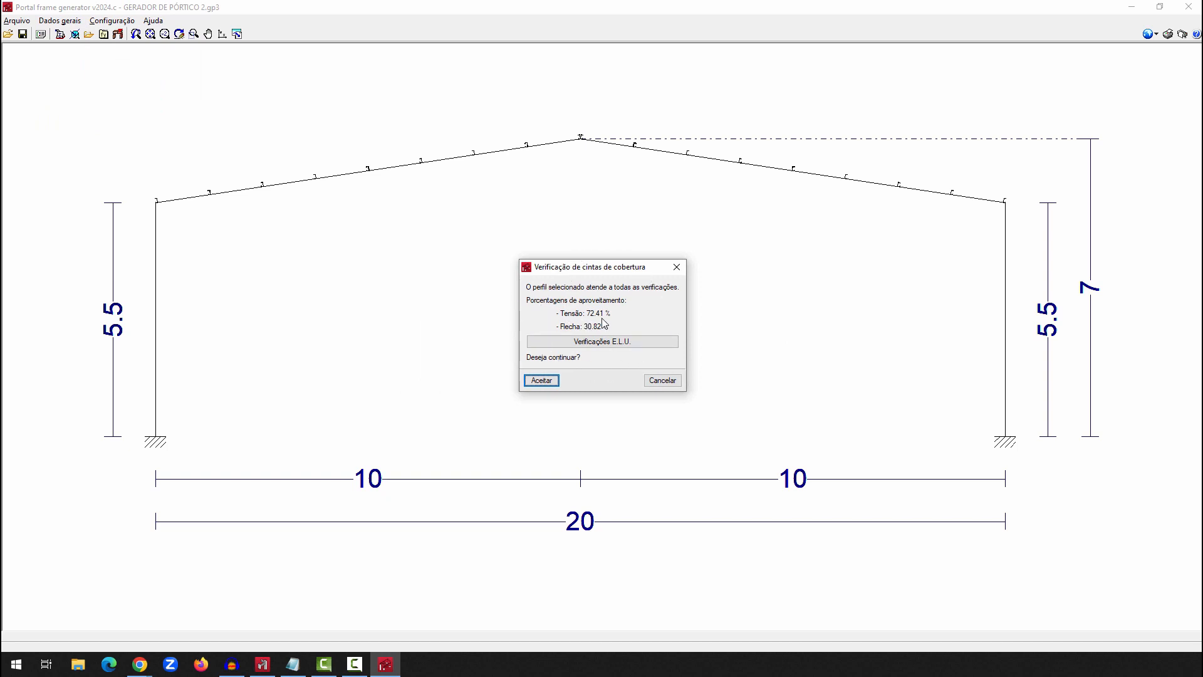
pyautogui.click(540, 381)
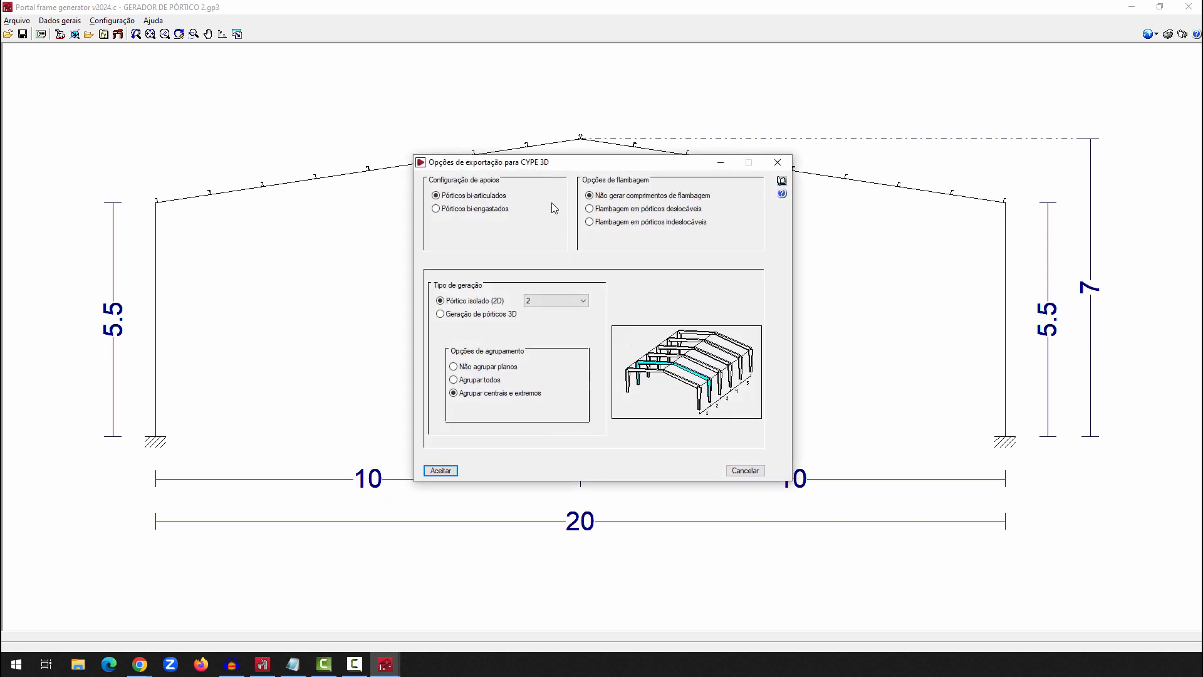
pyautogui.click(477, 210)
pyautogui.click(561, 301)
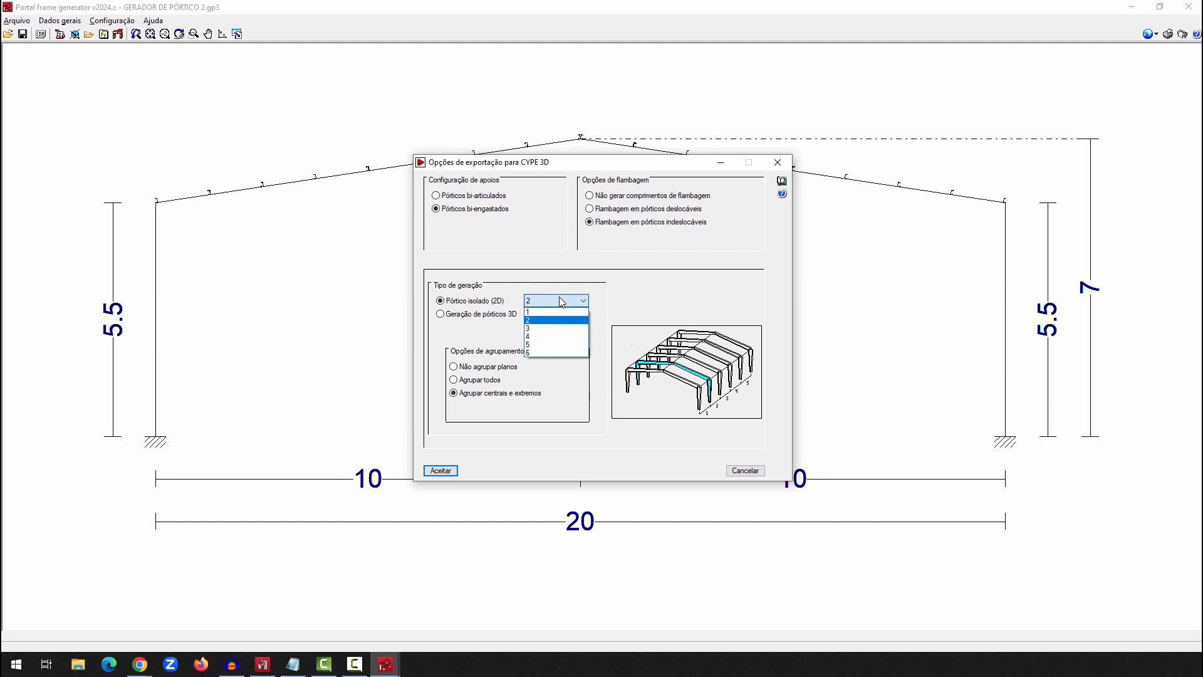
pyautogui.click(561, 301)
pyautogui.click(441, 314)
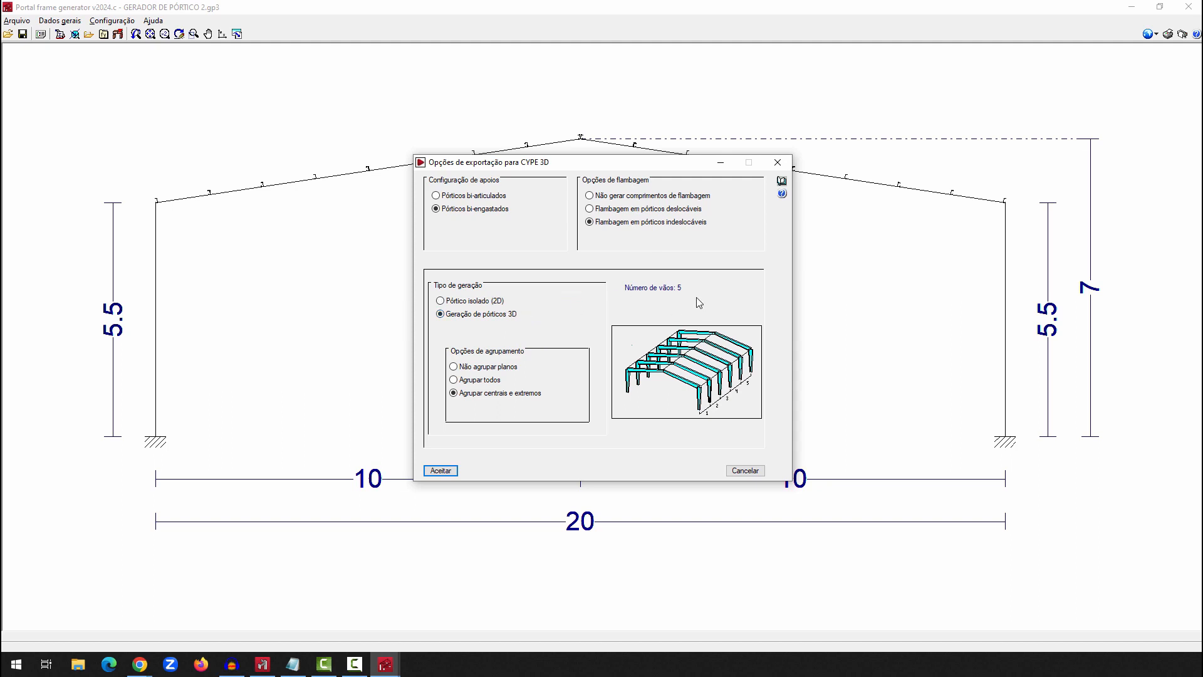
pyautogui.click(686, 362)
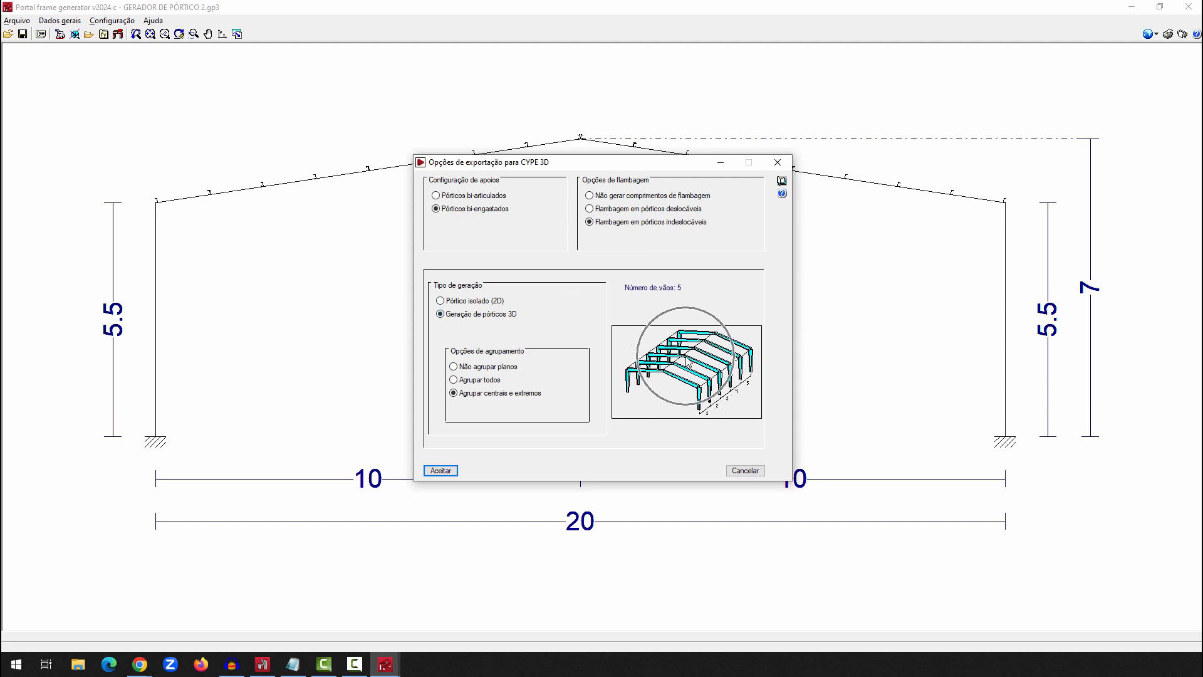
# Accept the export options and confirm the export of the portal frames to CYPE 3D
pyautogui.click(455, 474)
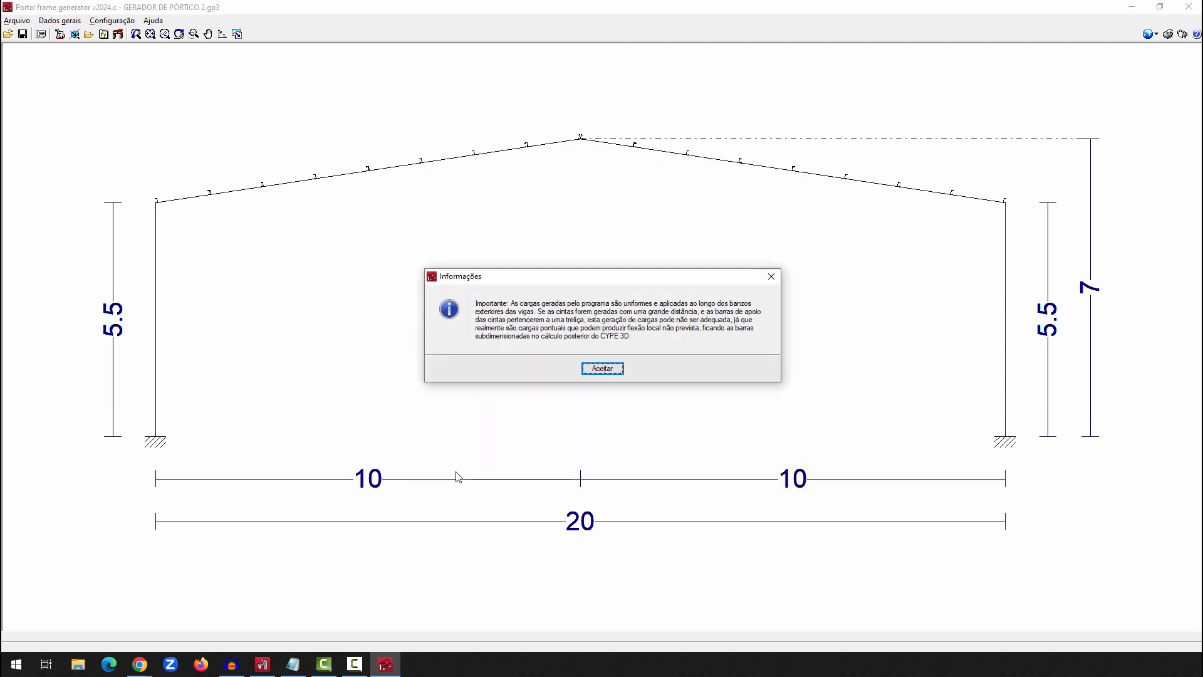
pyautogui.click(611, 371)
pyautogui.click(557, 358)
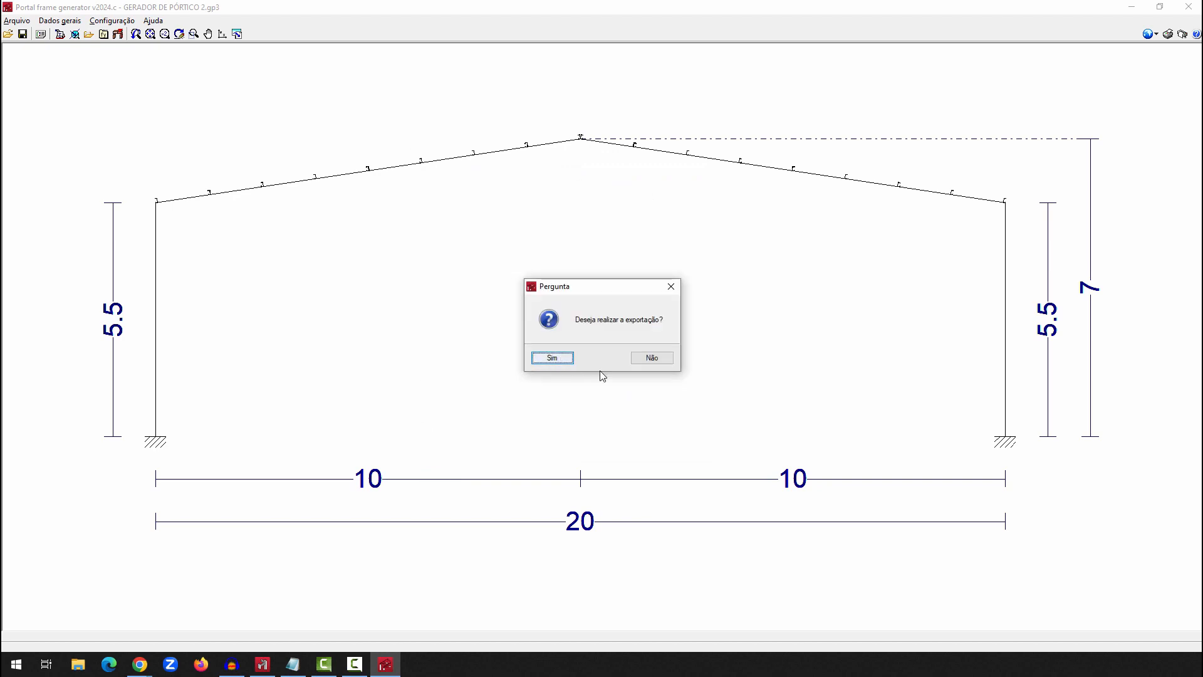
pyautogui.click(541, 356)
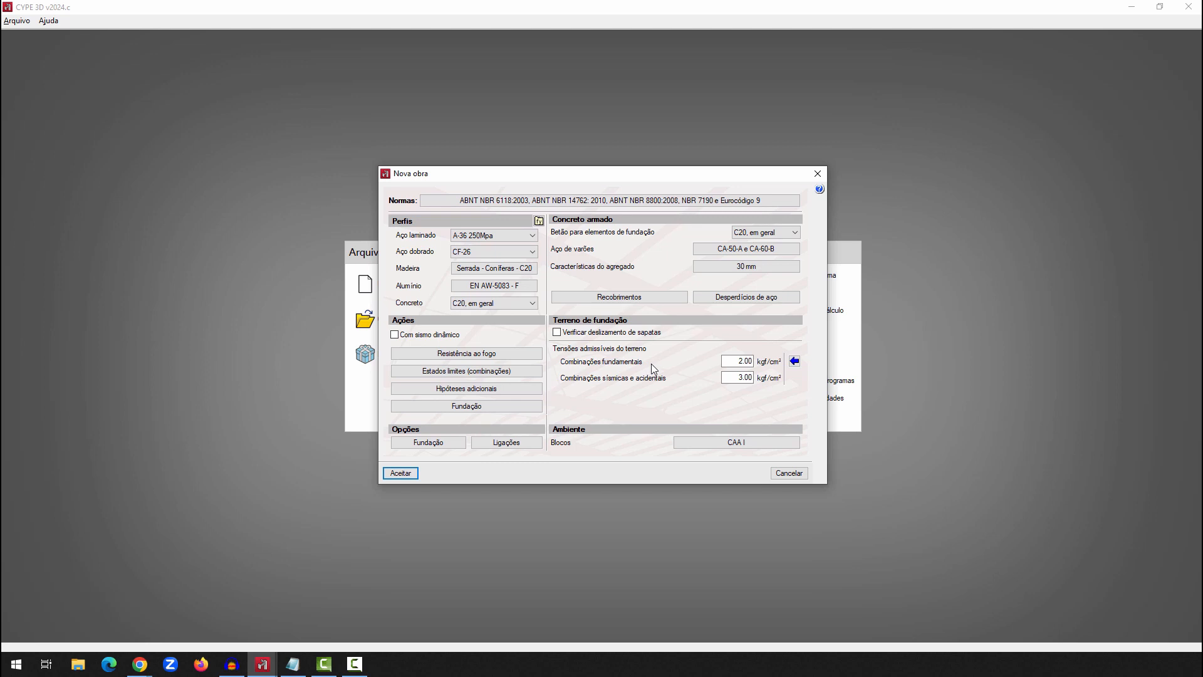
# Set the job's concrete standard to ABNT NBR 6118:2014 (Brasil), accept the standards and assign the Edificações residenciais use category
pyautogui.click(594, 201)
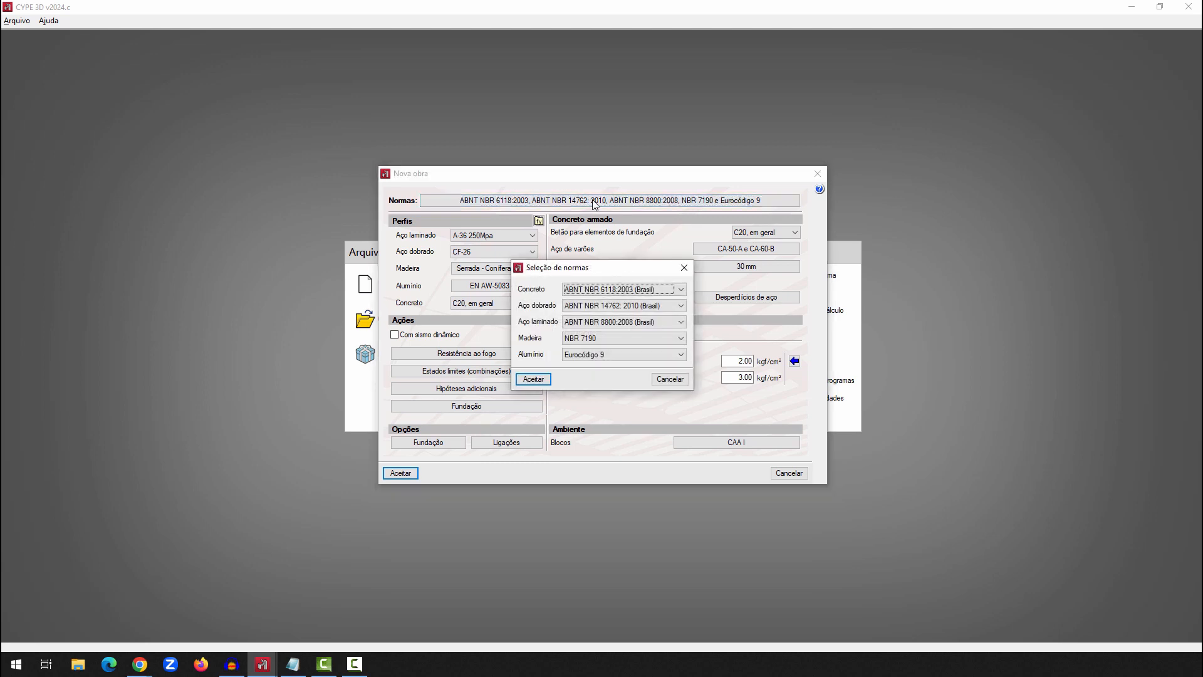
pyautogui.click(629, 290)
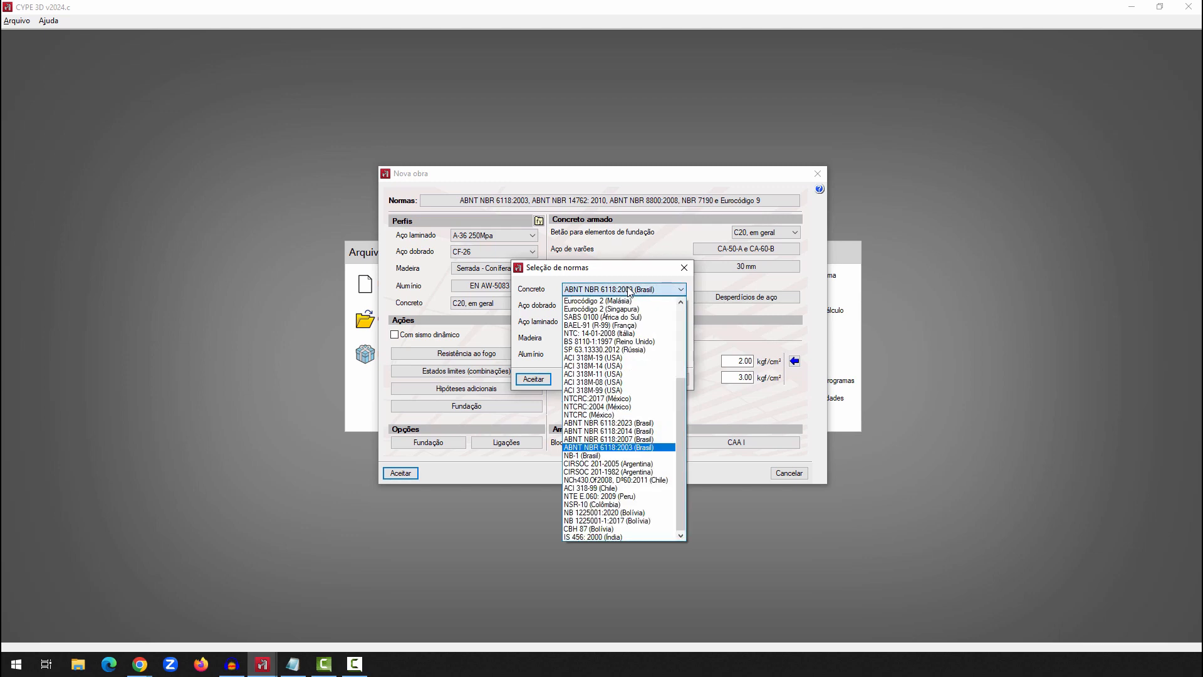
pyautogui.click(629, 290)
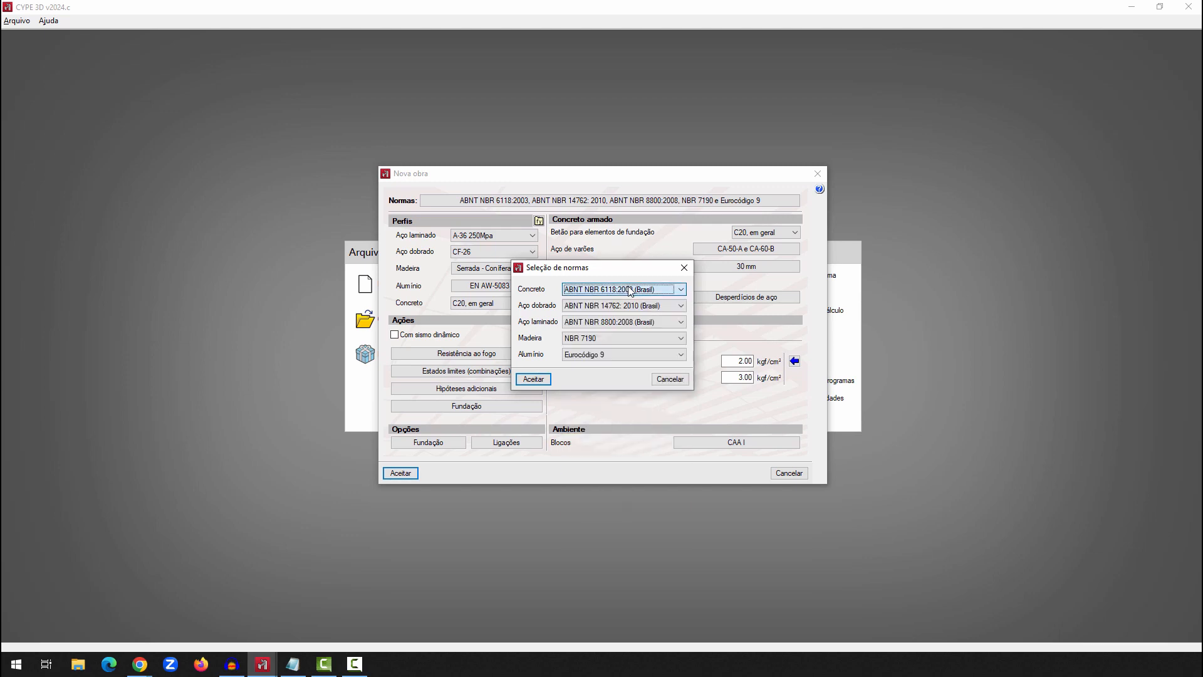
pyautogui.click(630, 290)
pyautogui.click(614, 431)
pyautogui.click(614, 306)
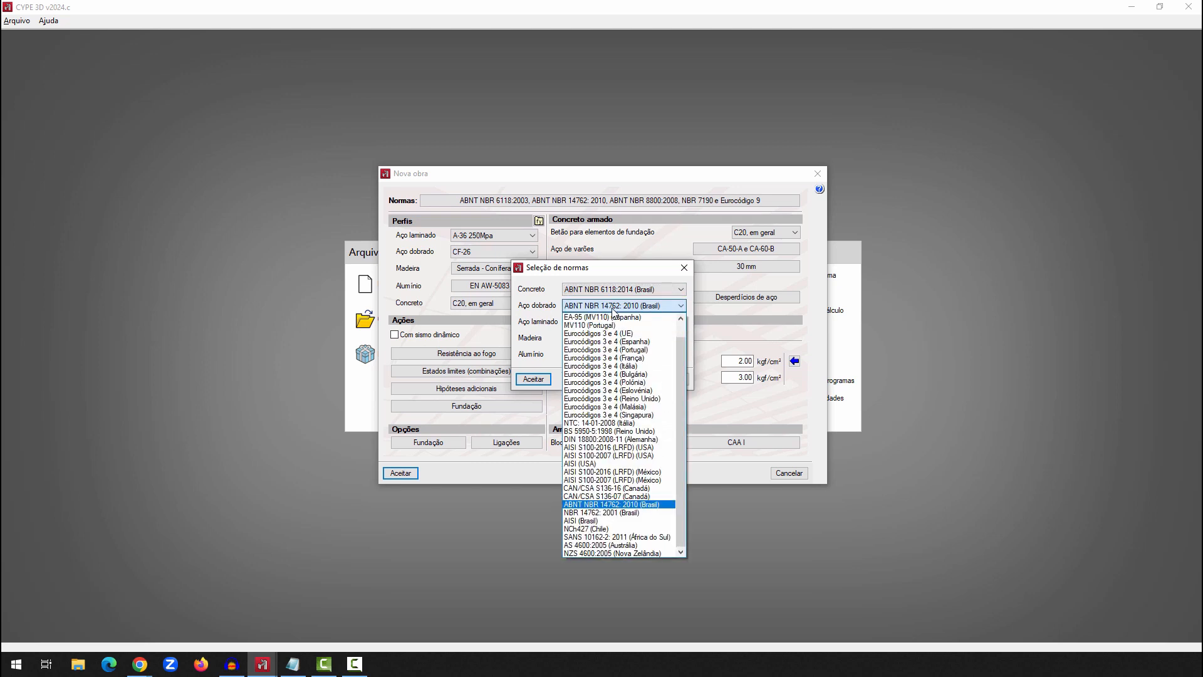
pyautogui.click(614, 491)
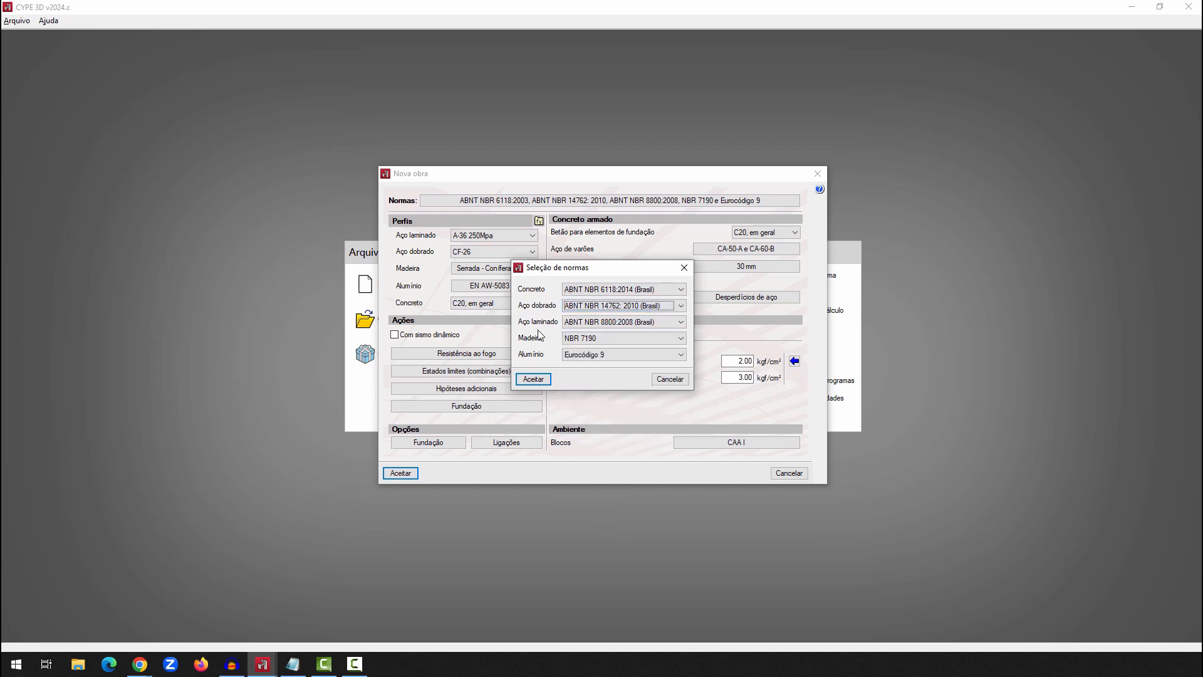
pyautogui.click(607, 337)
pyautogui.click(606, 351)
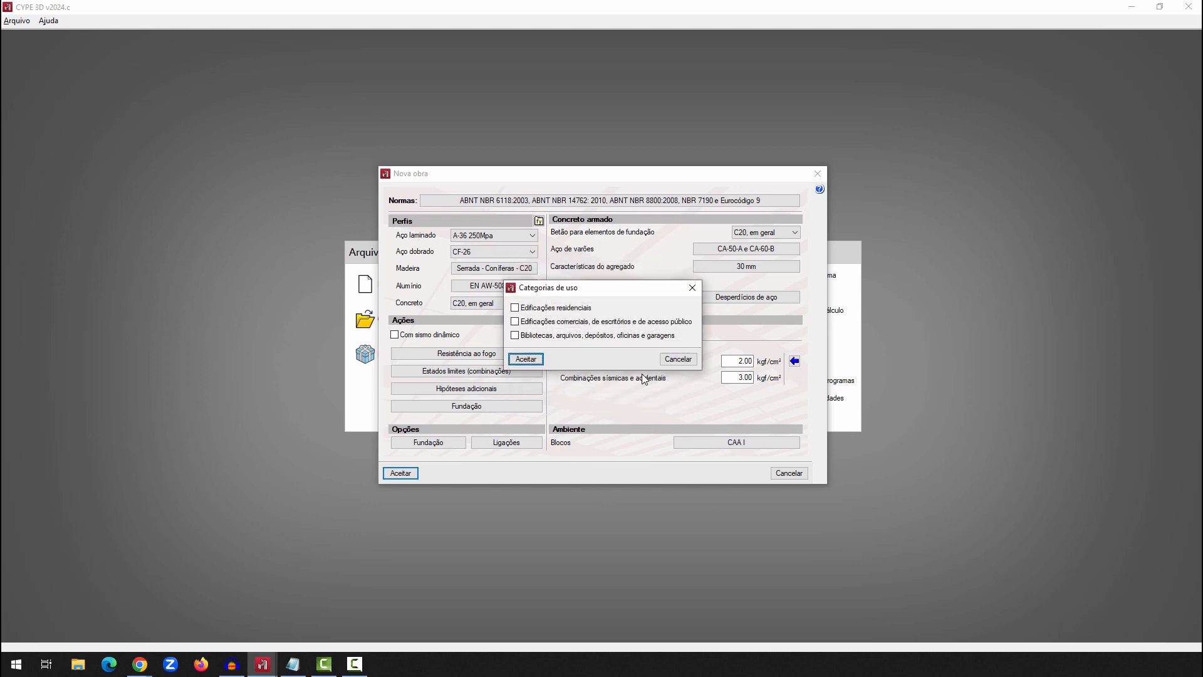
pyautogui.click(536, 307)
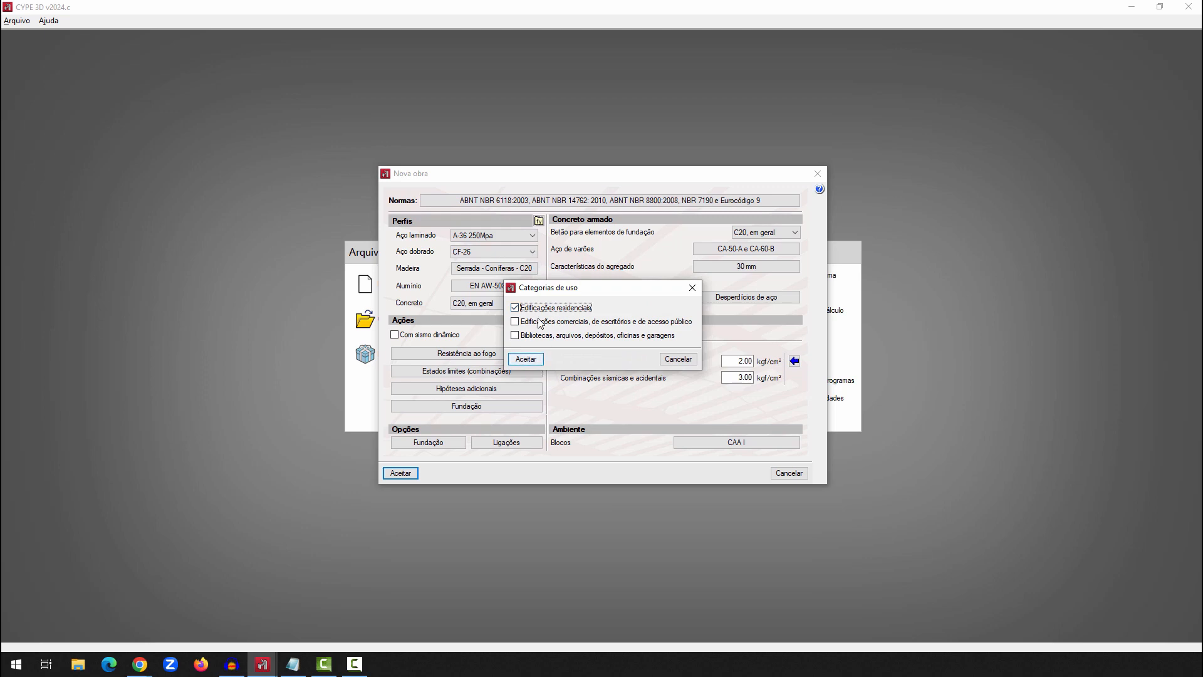
pyautogui.click(527, 358)
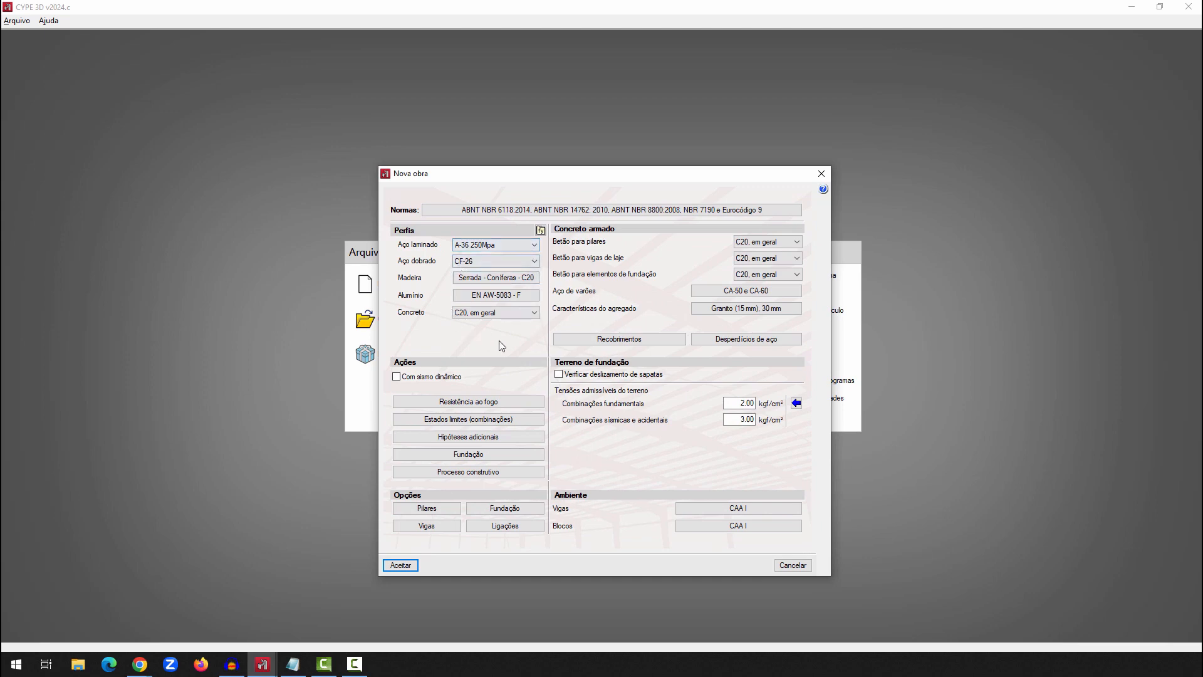
# Set the cold-formed steel (Aço dobrado) to A-36 and keep A-36 250Mpa as the rolled steel
pyautogui.click(534, 261)
pyautogui.moveTo(537, 305); pyautogui.dragTo(537, 359)
pyautogui.click(478, 428)
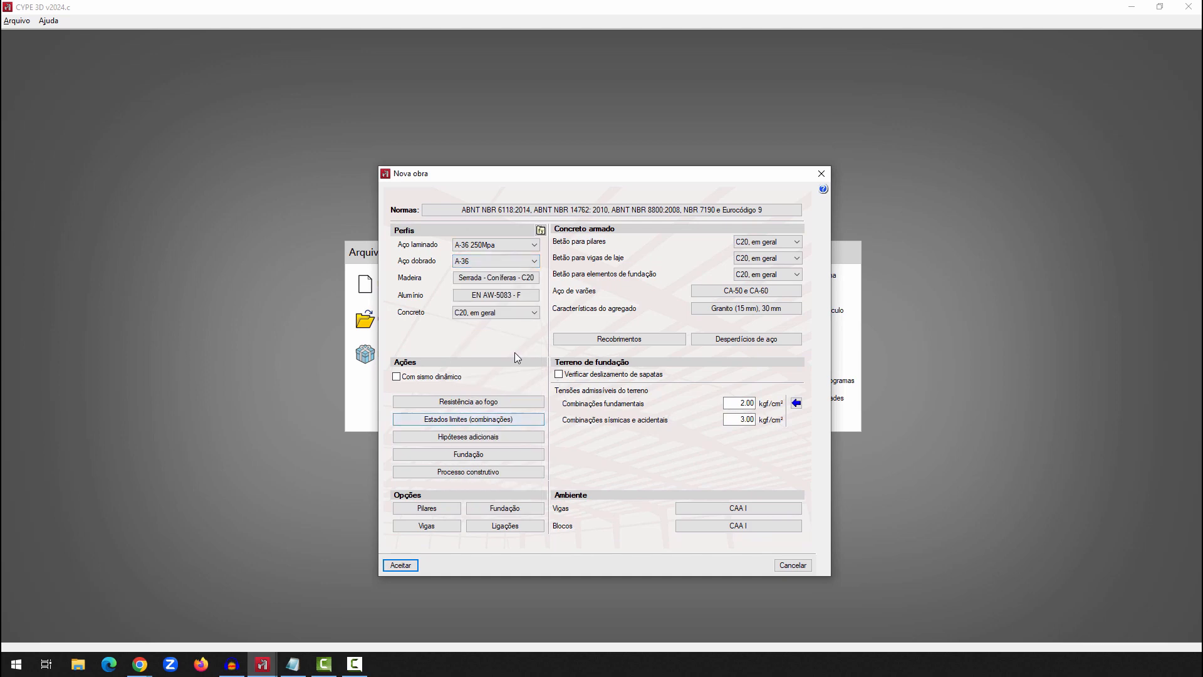
pyautogui.click(532, 246)
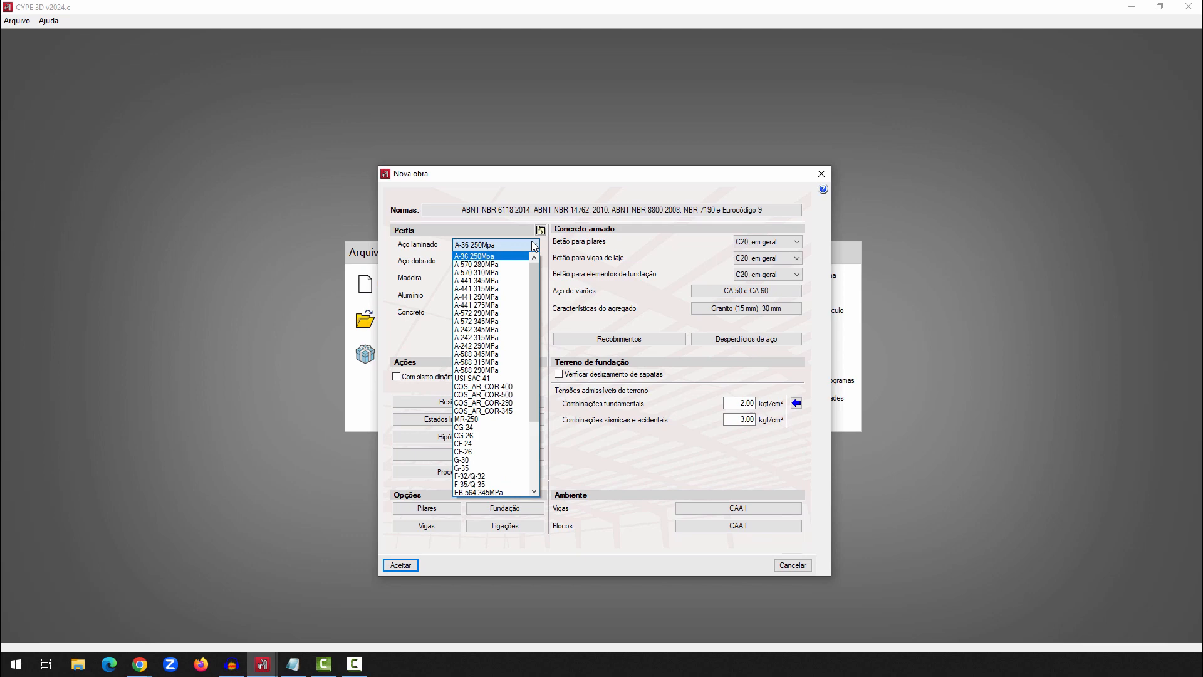
pyautogui.click(534, 246)
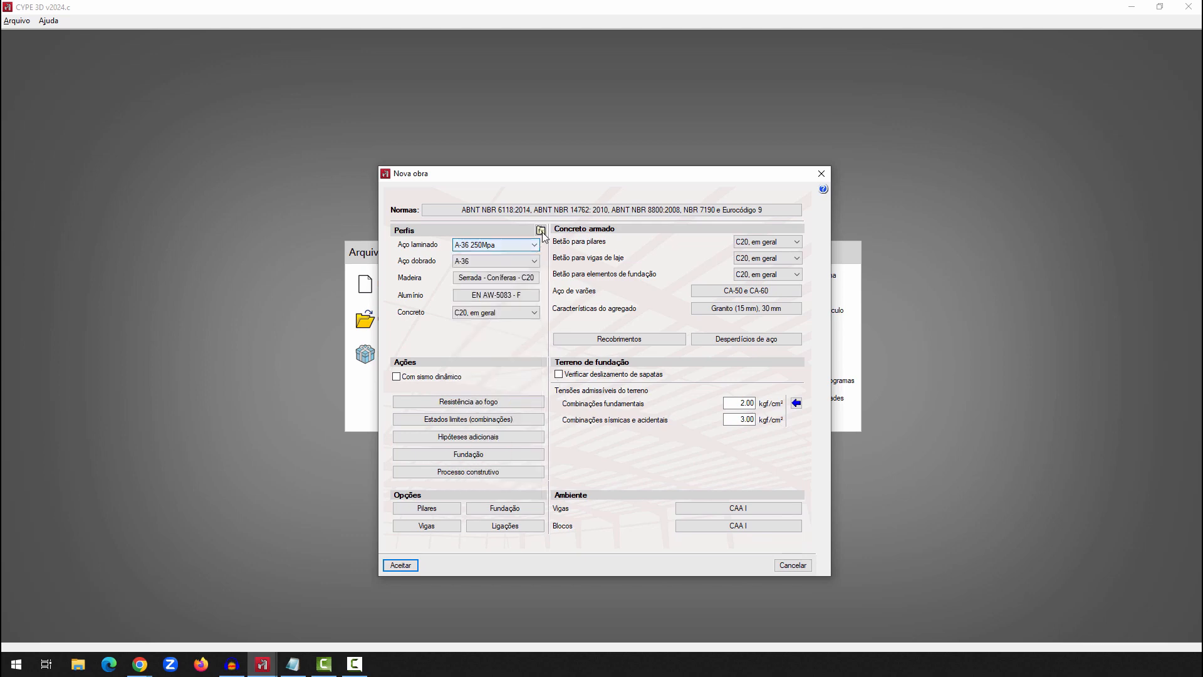
# Inspect the form for a new rolled steel in the user steel library, leaving without adding one
pyautogui.click(541, 230)
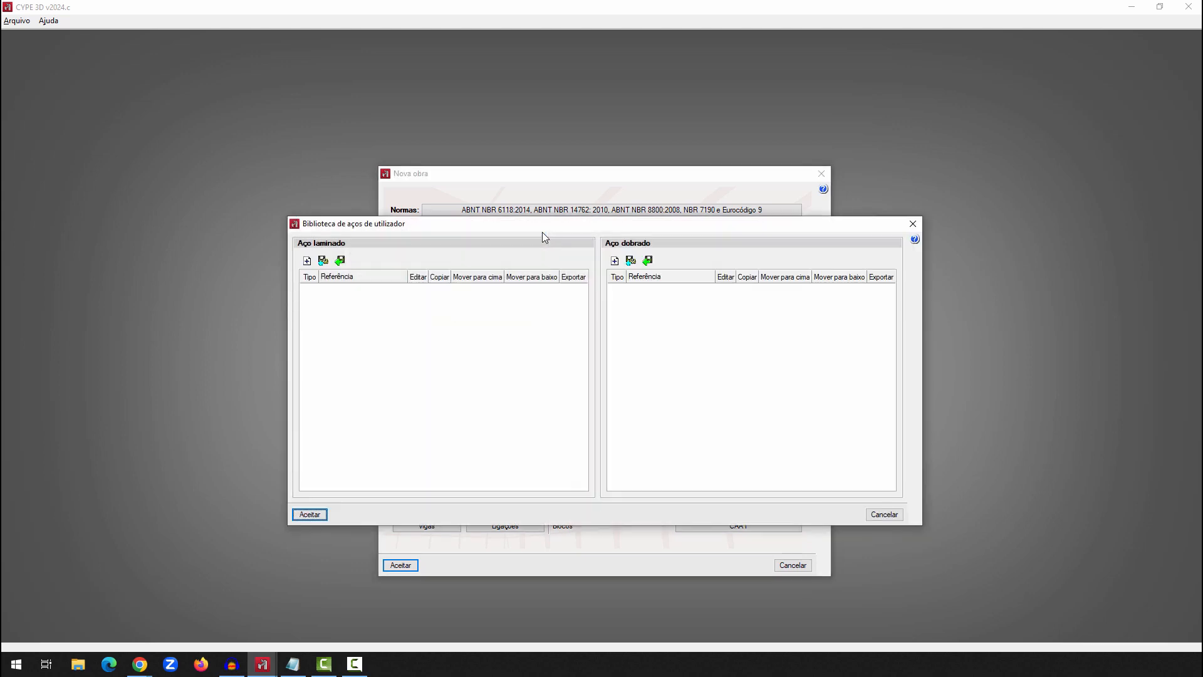
pyautogui.click(307, 260)
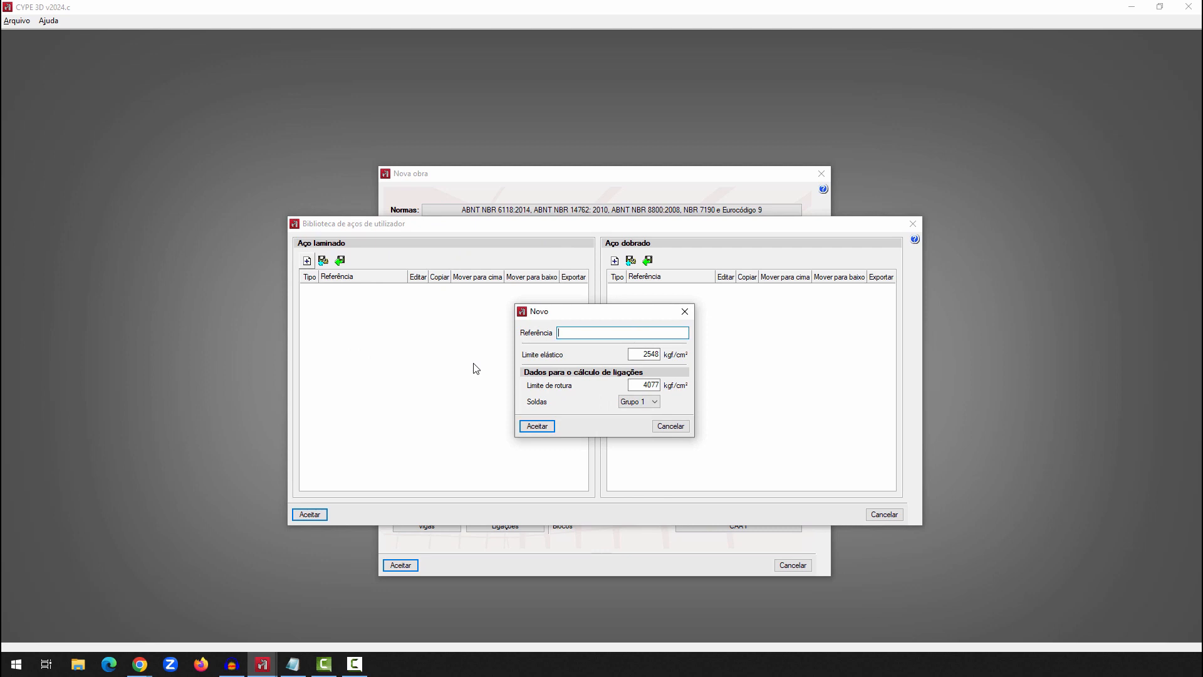
pyautogui.click(665, 428)
pyautogui.click(884, 514)
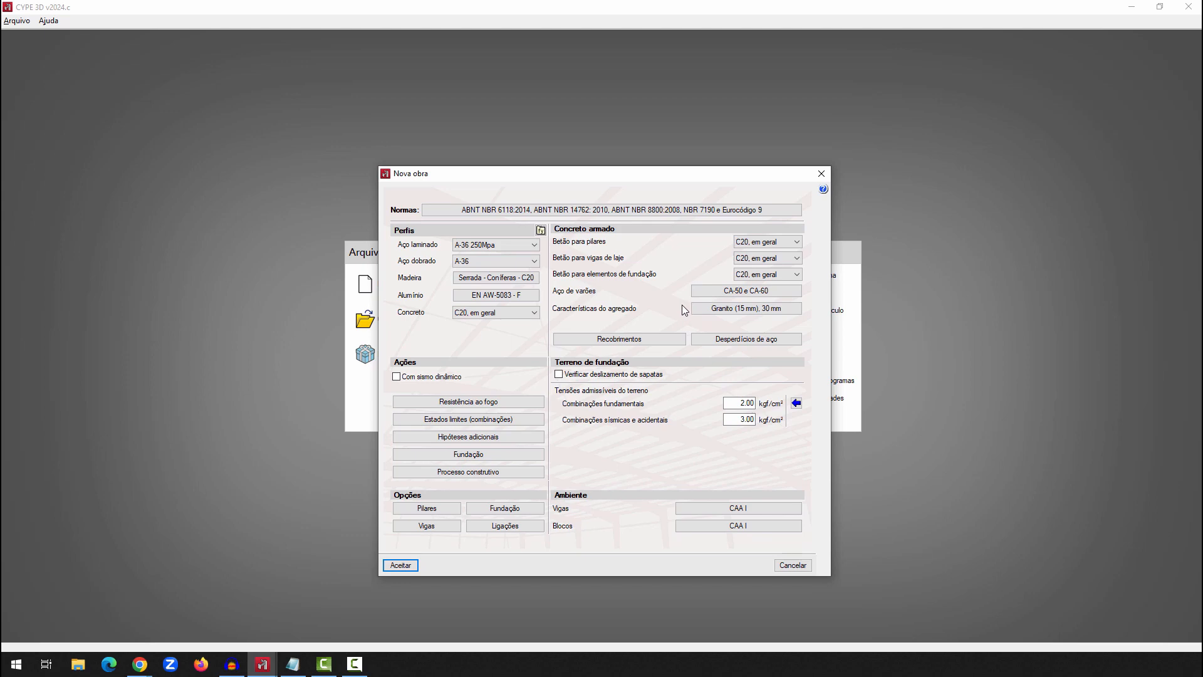
# Examine the ABNT NBR 15421:2006 seismic settings and the seismic map of Brazil, then cancel the seismic definition
pyautogui.click(398, 378)
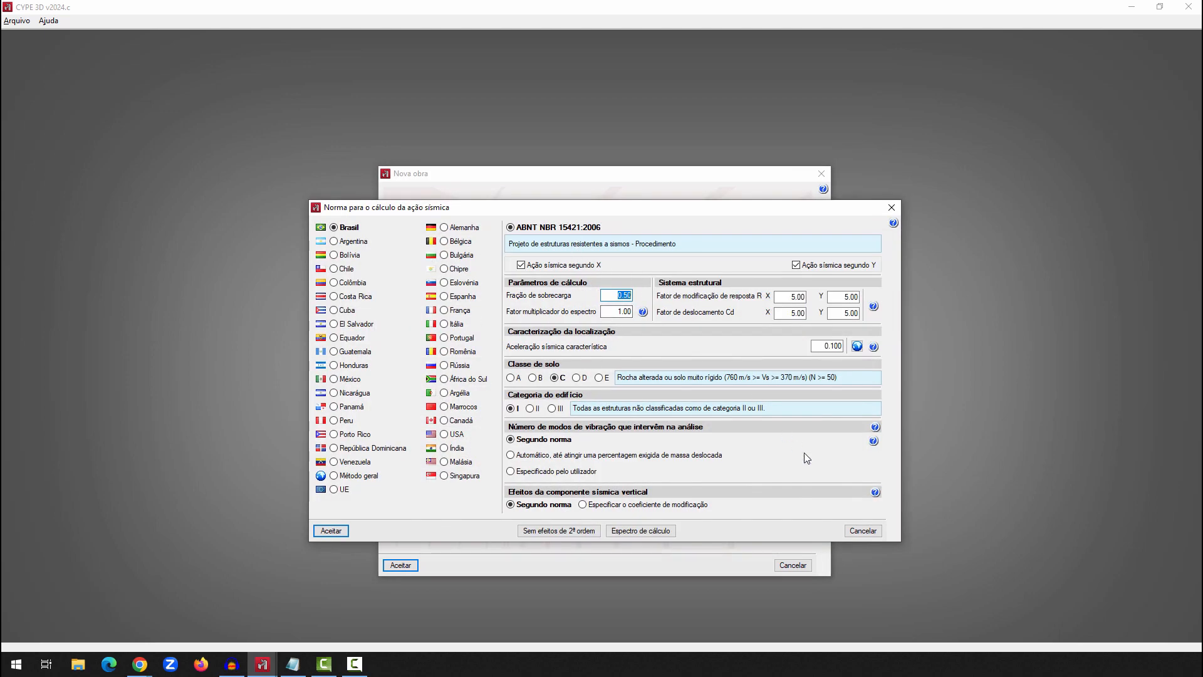
pyautogui.click(858, 346)
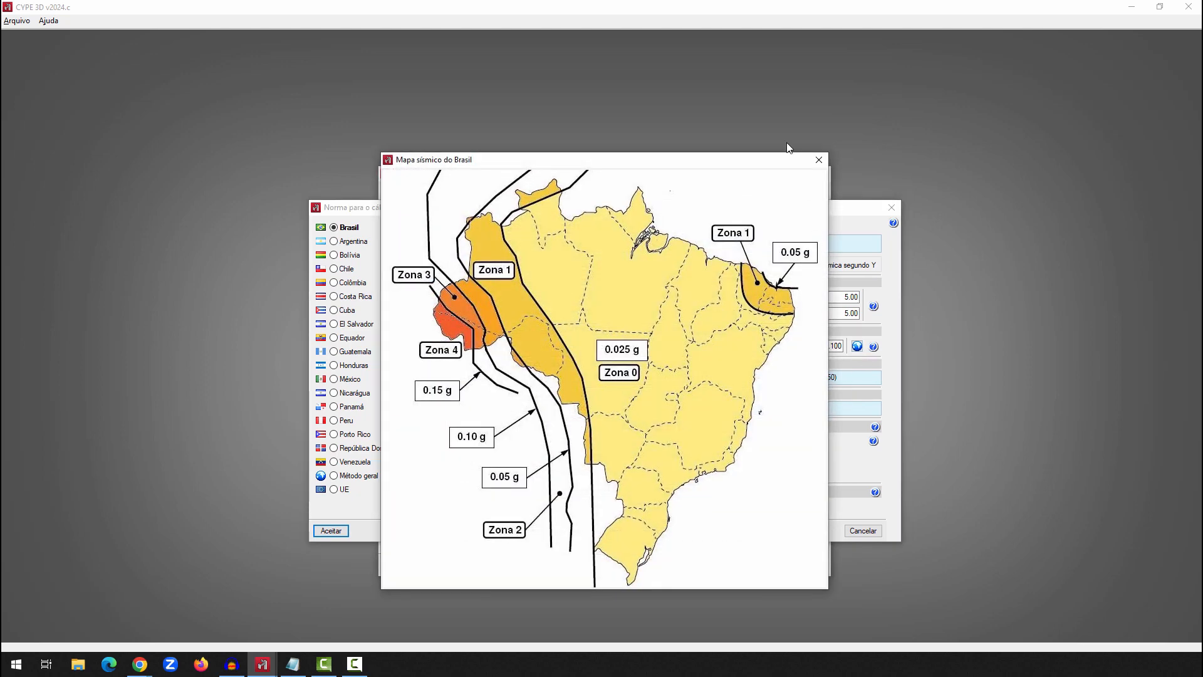
pyautogui.click(818, 158)
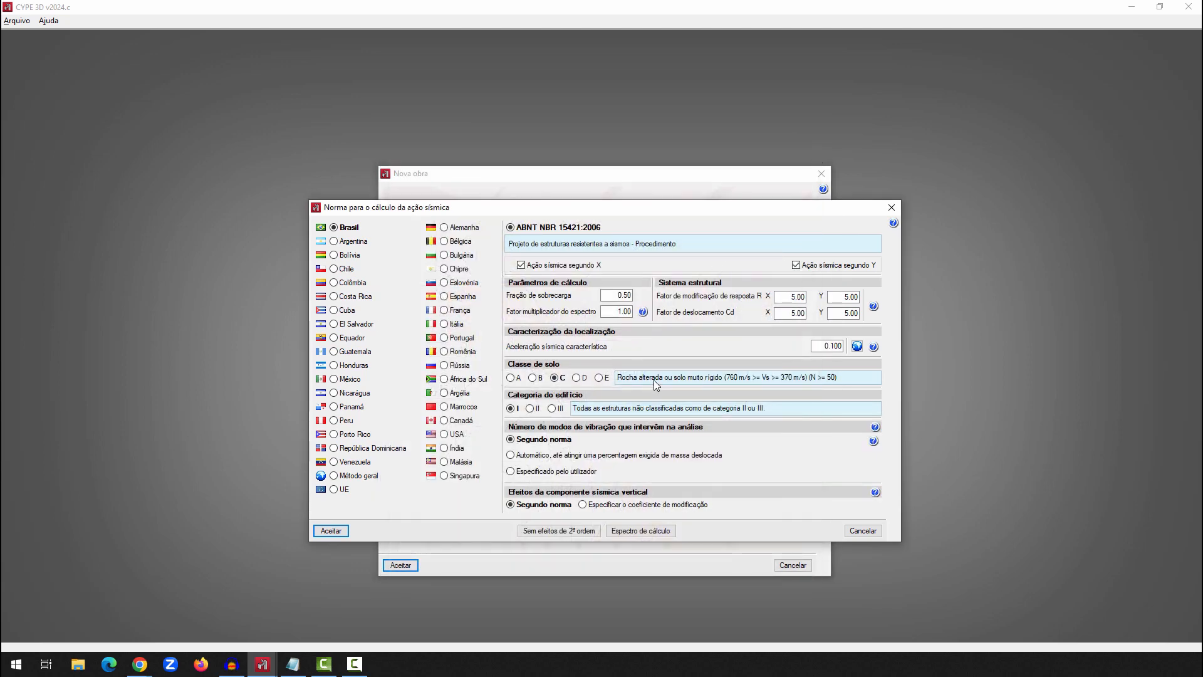
pyautogui.click(861, 530)
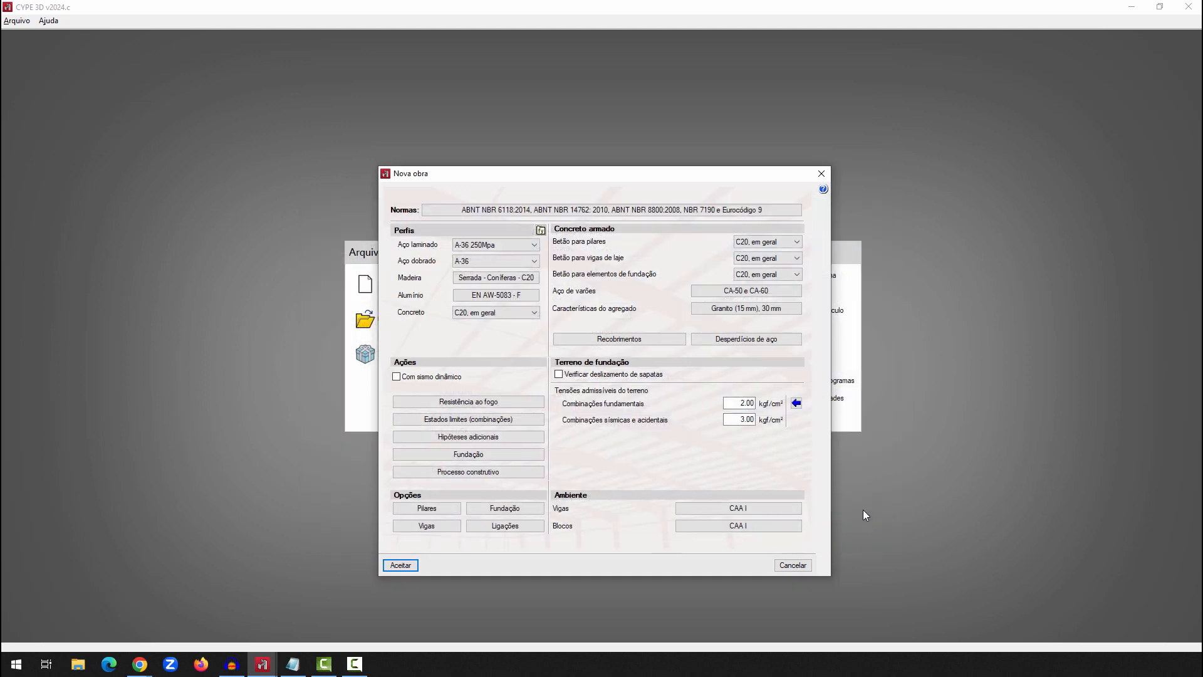
# Review the E.L.U. load combination criteria and coefficients in the limit states report, then cancel the limit states dialog
pyautogui.click(486, 422)
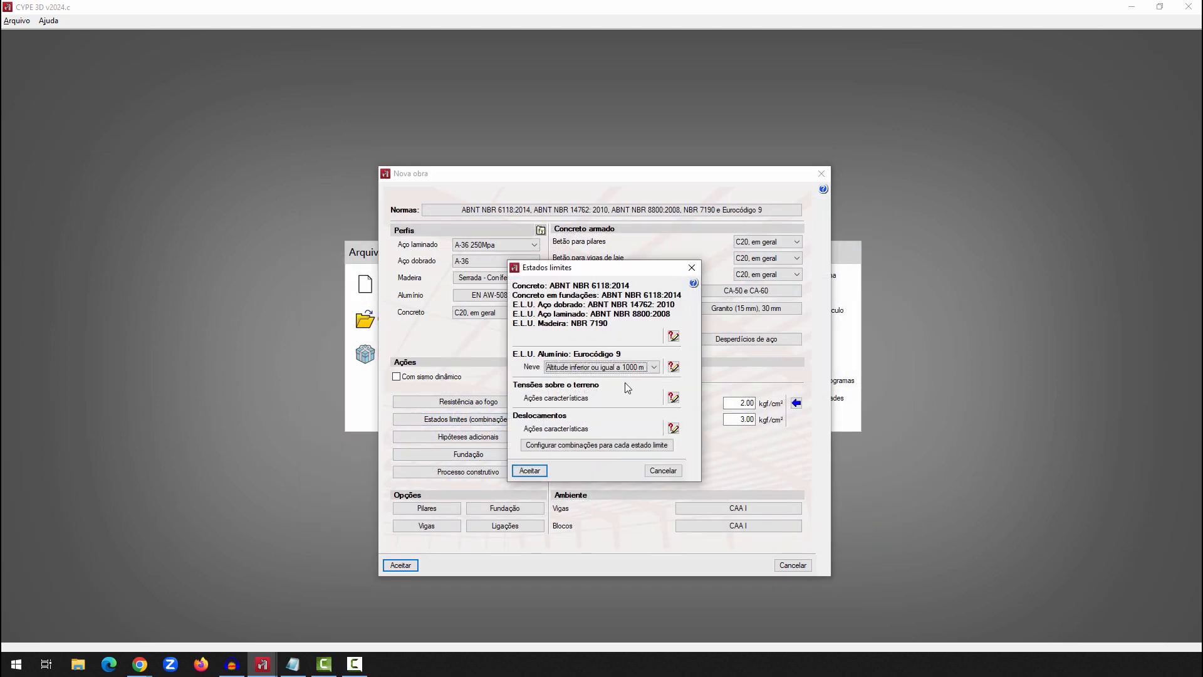
pyautogui.click(673, 338)
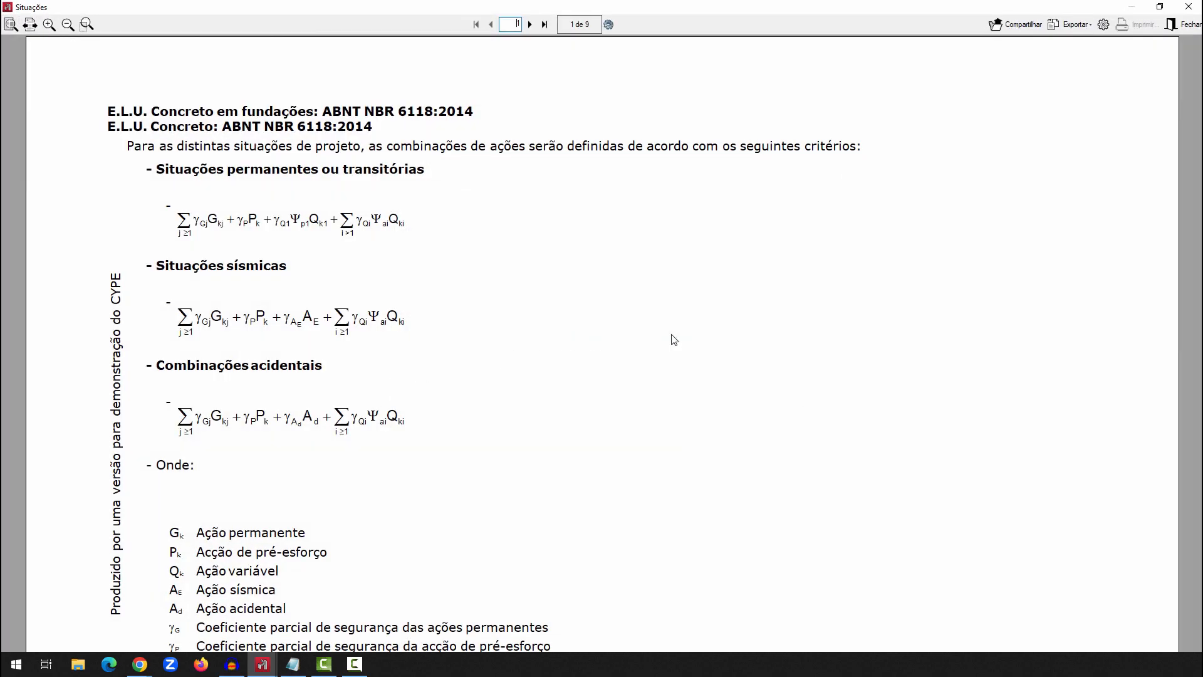
pyautogui.scroll(-2, 671, 339)
pyautogui.scroll(-6, 674, 339)
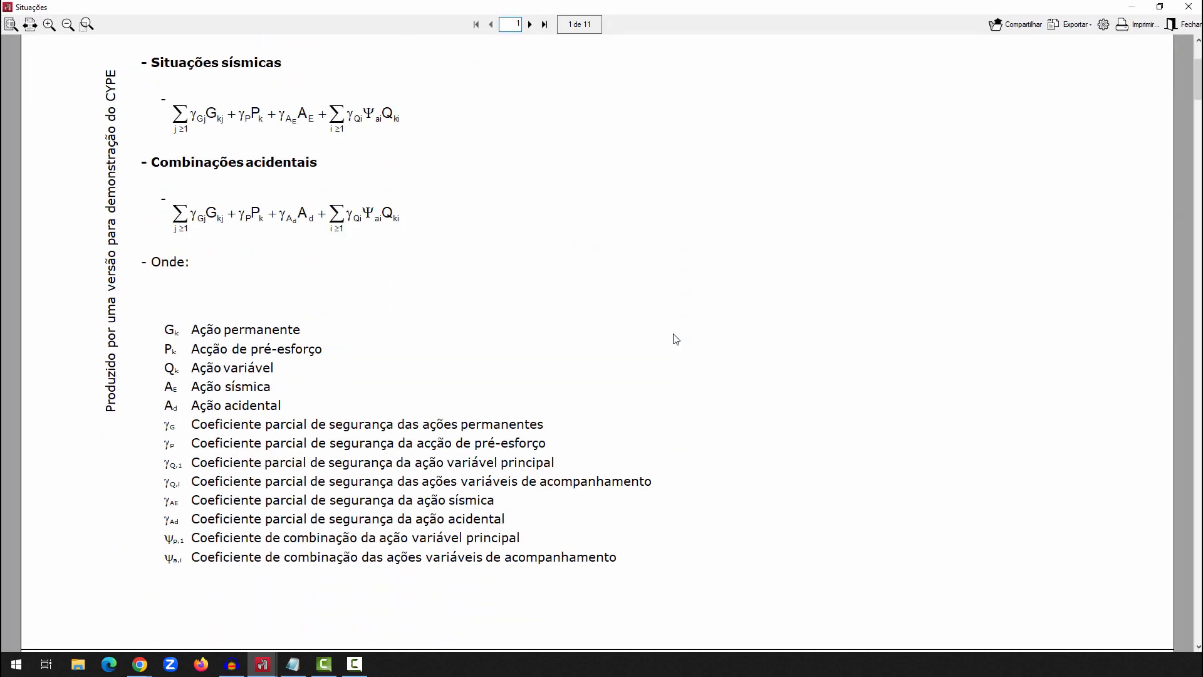
pyautogui.scroll(-5, 676, 339)
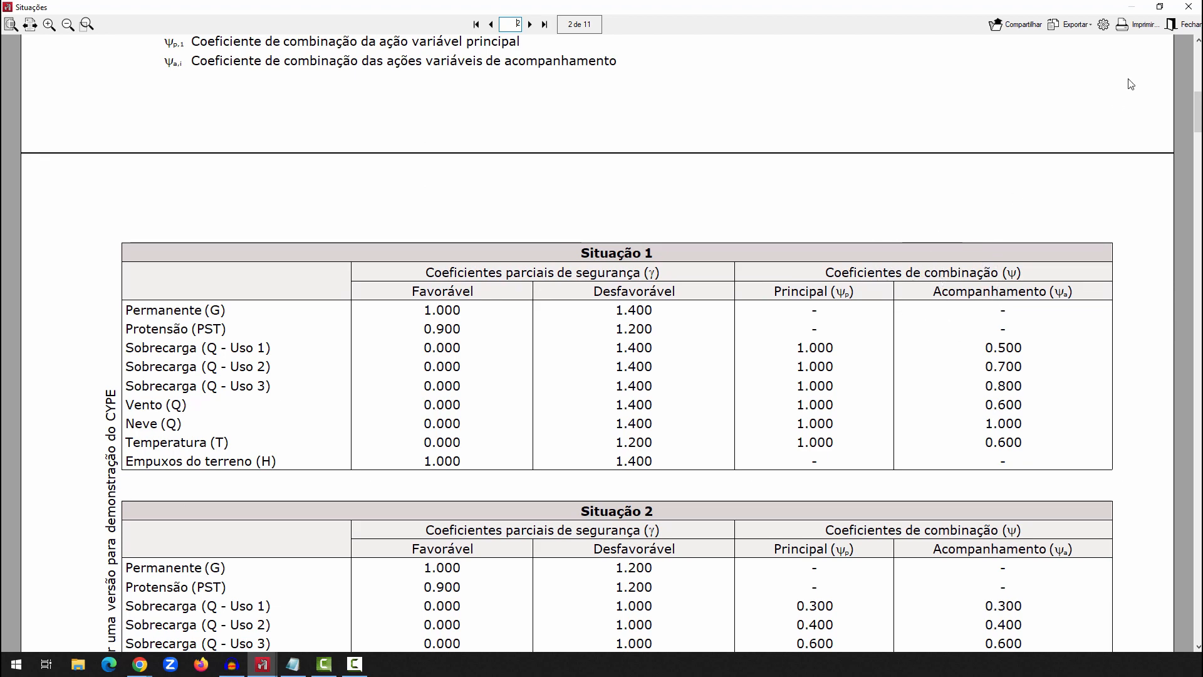
pyautogui.click(1183, 24)
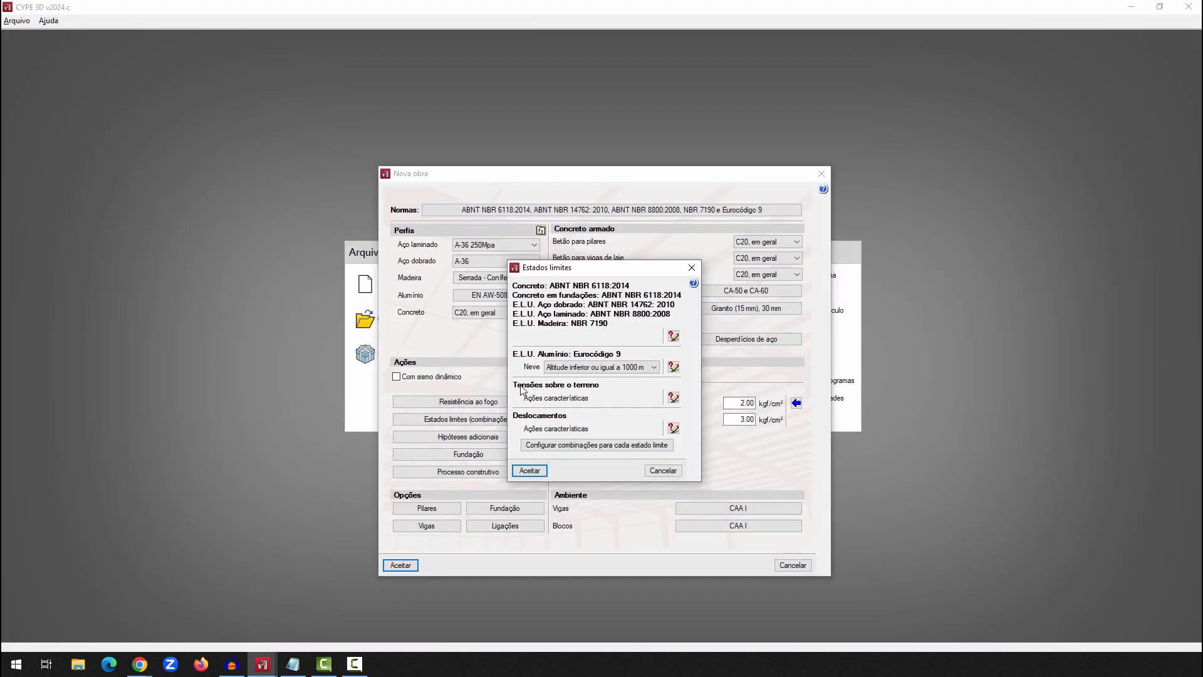
pyautogui.click(666, 469)
# Add an additional Sobrecarga hypothesis with the reference SCU 1 and the description MONTAGEM
pyautogui.click(488, 439)
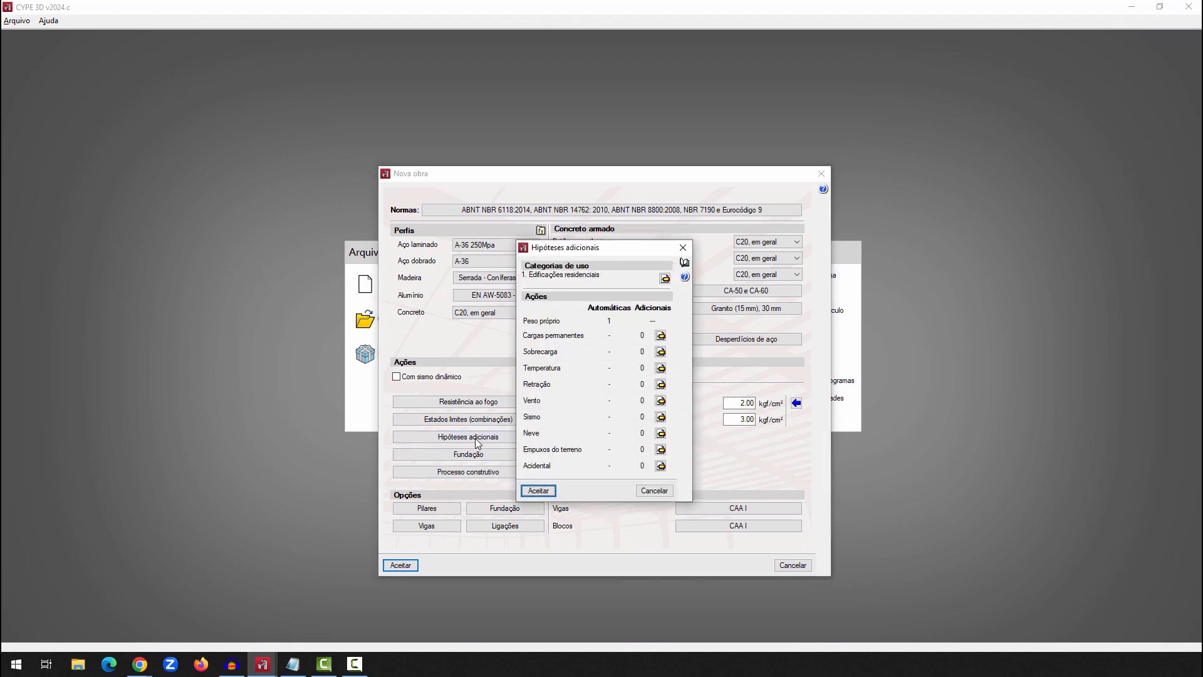
pyautogui.press('ctrl')
pyautogui.click(660, 352)
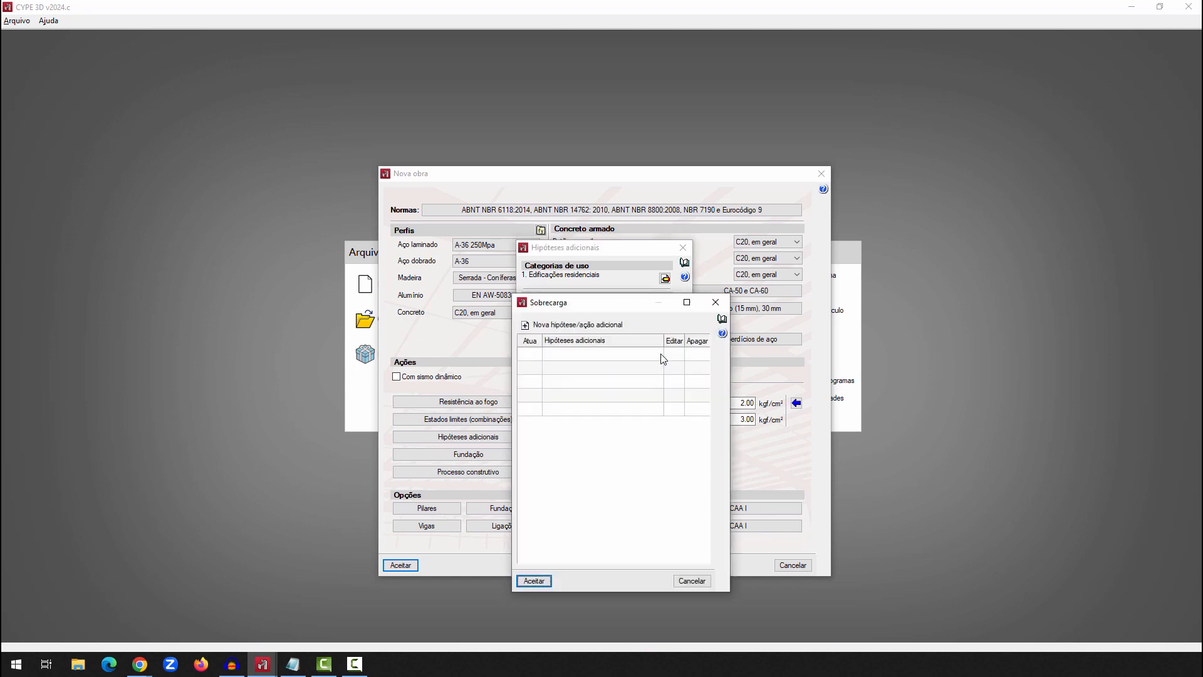
pyautogui.click(564, 329)
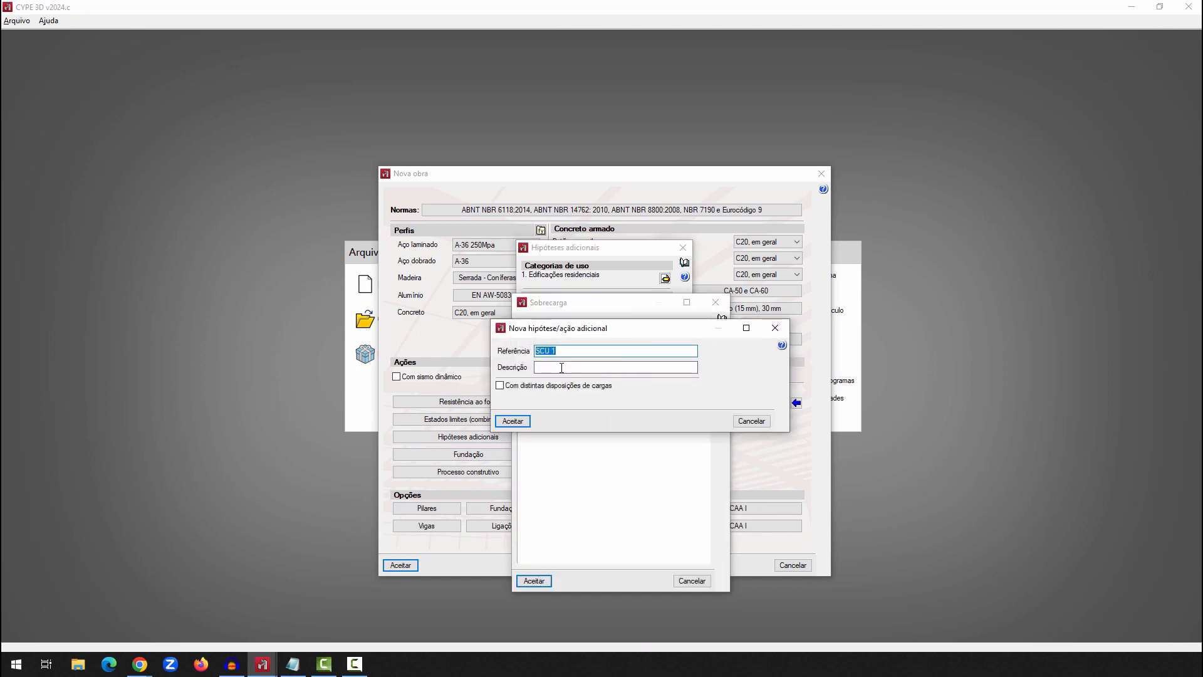
pyautogui.click(561, 367)
pyautogui.write('MONTAGEM')
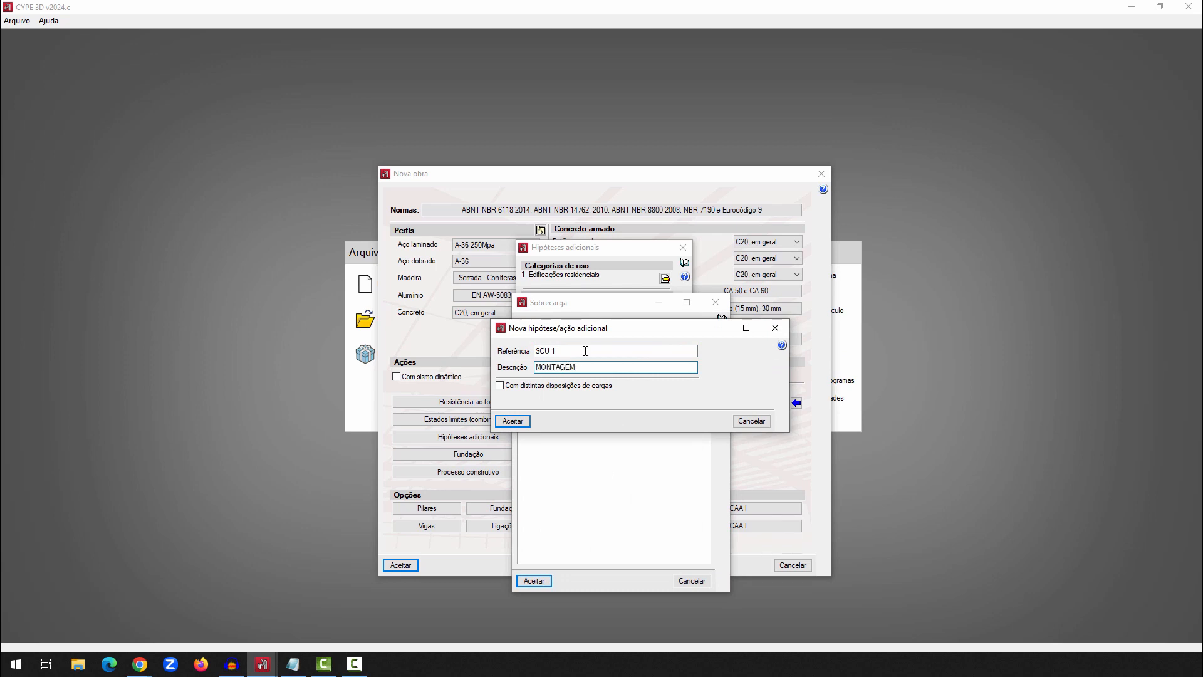
pyautogui.click(524, 422)
# Add a second Sobrecarga hypothesis, SCU 2, described as PESO FECHAMENTO, and accept the live load hypotheses
pyautogui.click(566, 329)
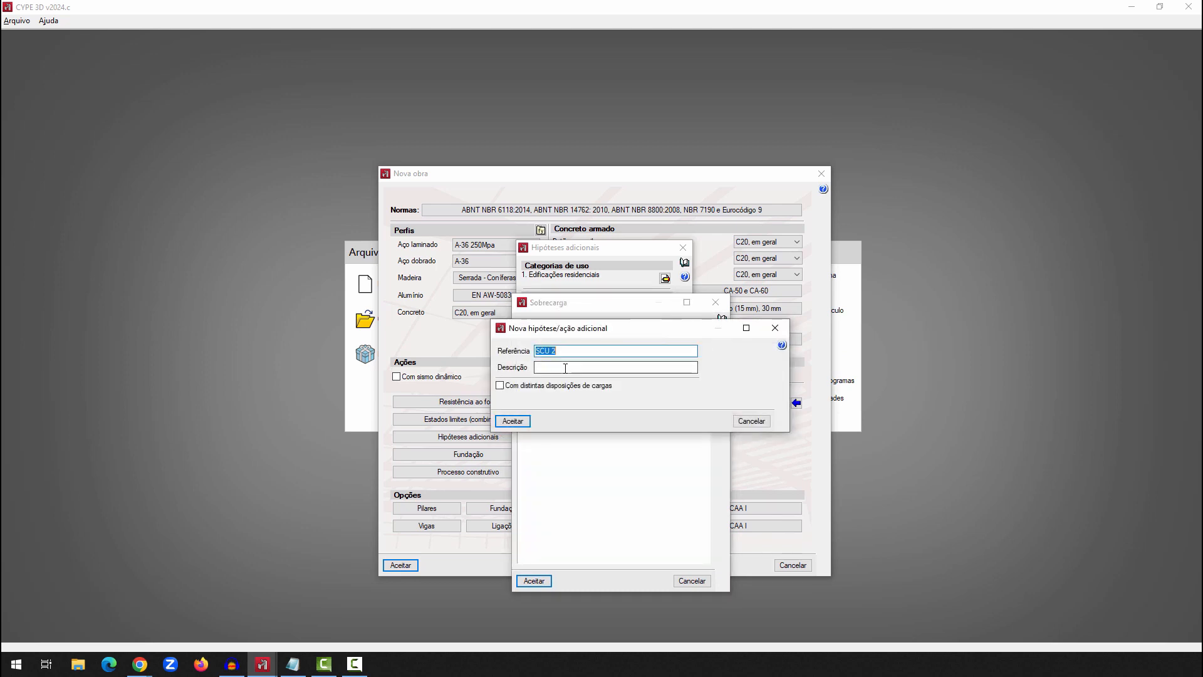
pyautogui.click(565, 368)
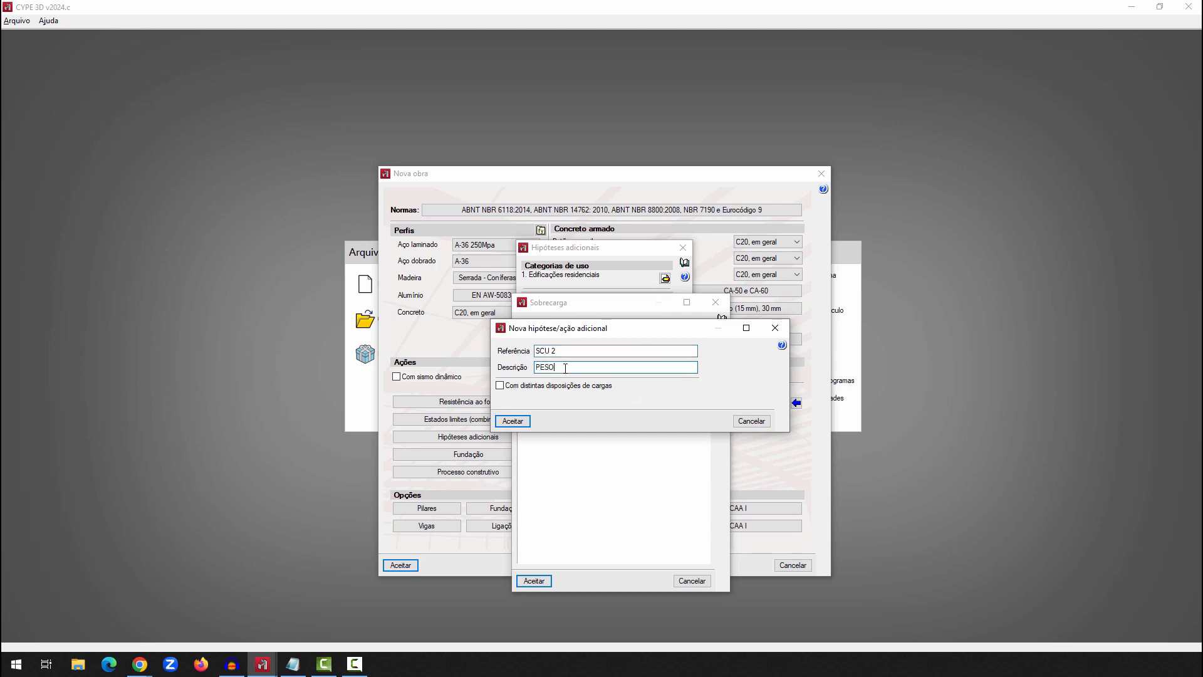
pyautogui.write('PESO FECHAMENTO')
pyautogui.click(525, 421)
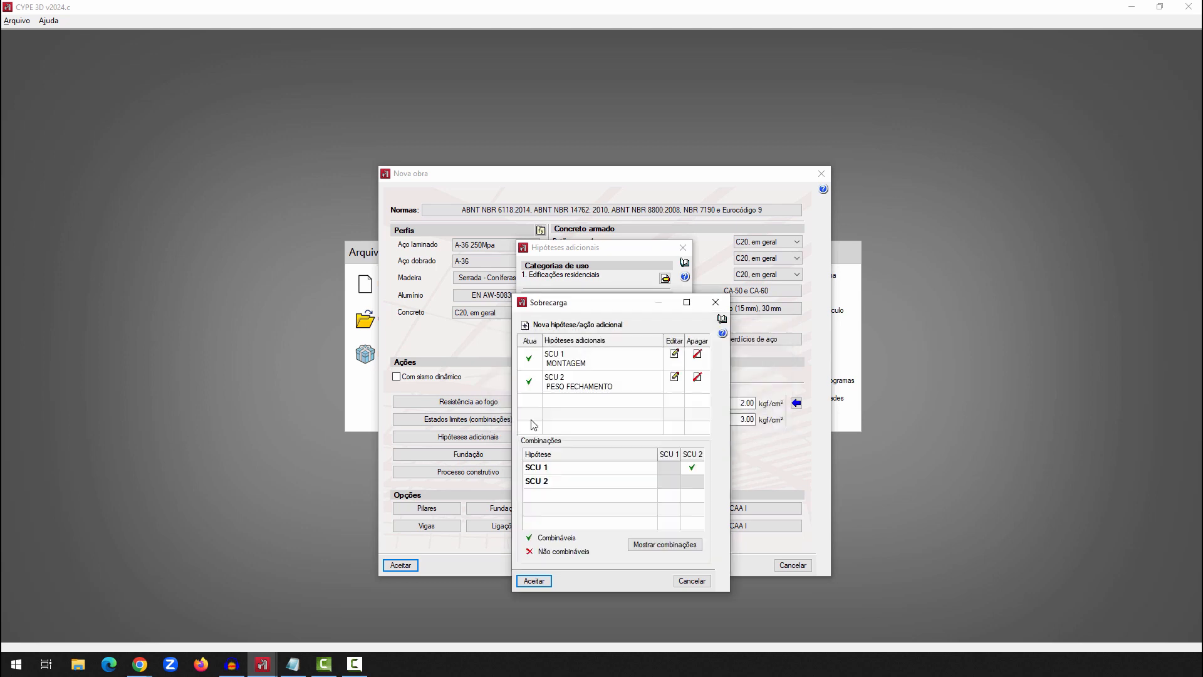
pyautogui.click(541, 581)
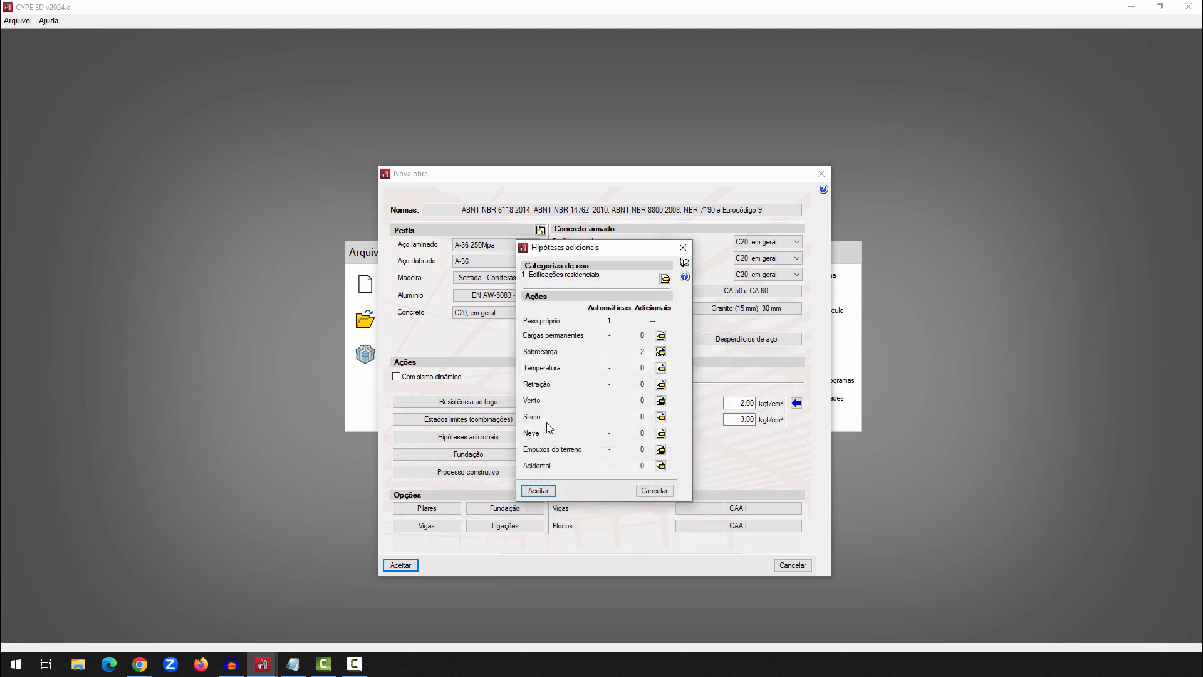
# Check the additional Vento hypotheses without adding any, and cancel the additional hypotheses dialog
pyautogui.click(661, 401)
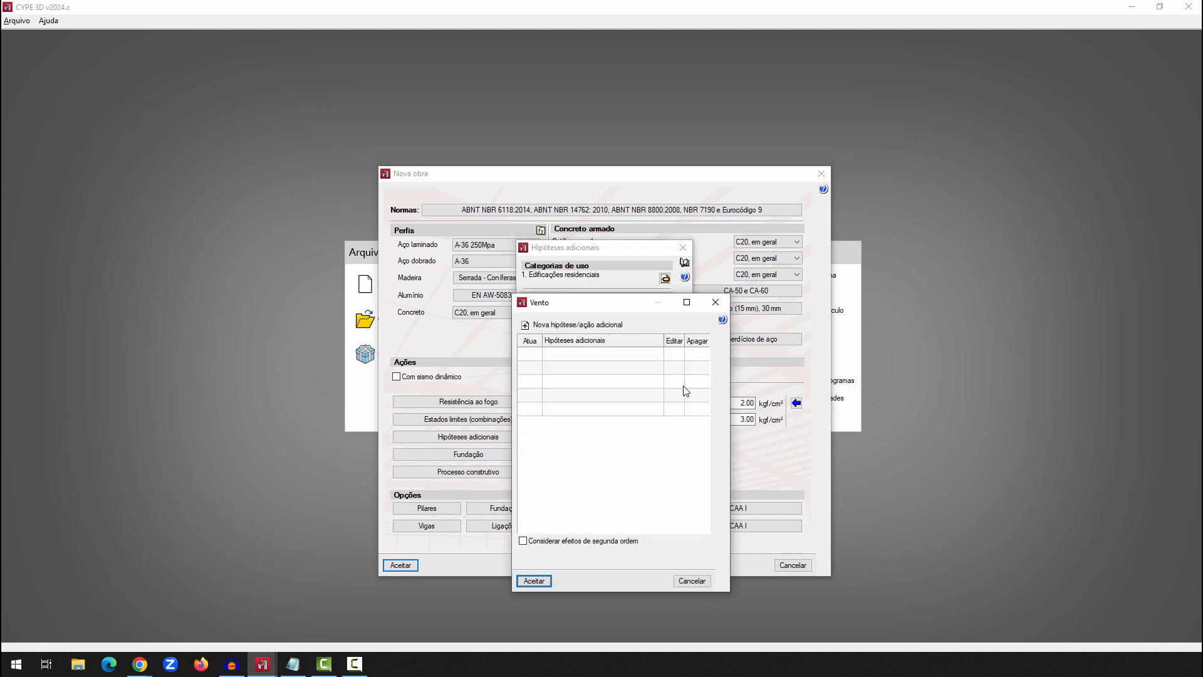
pyautogui.click(700, 582)
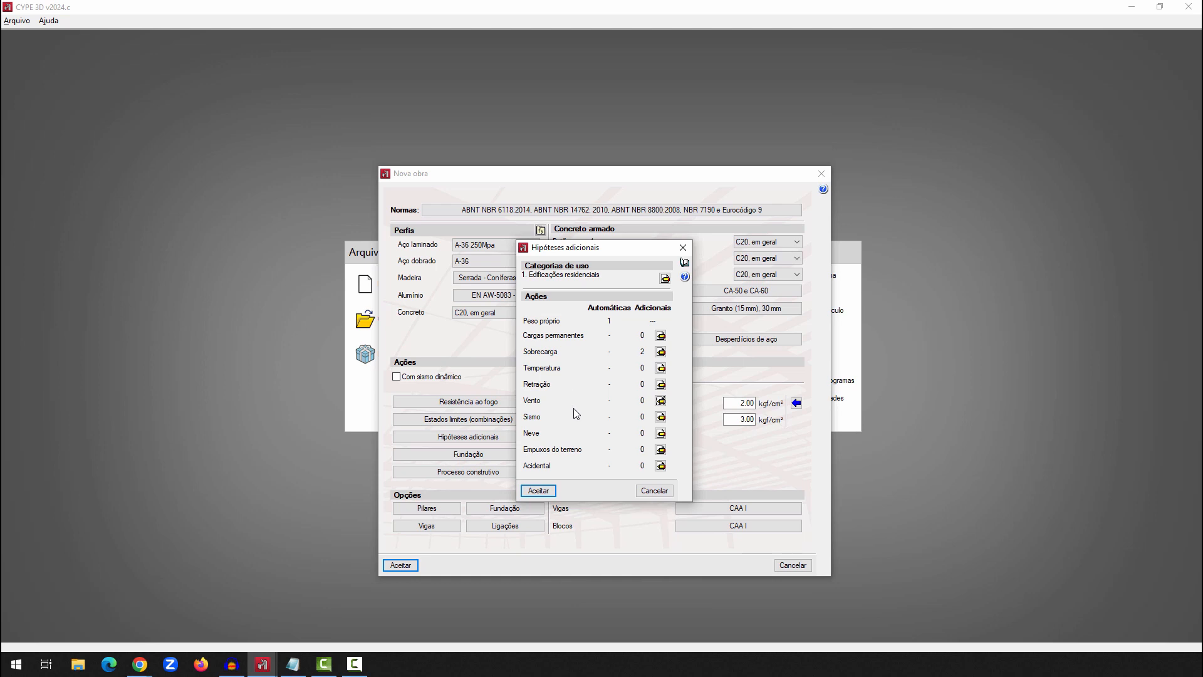
pyautogui.click(654, 491)
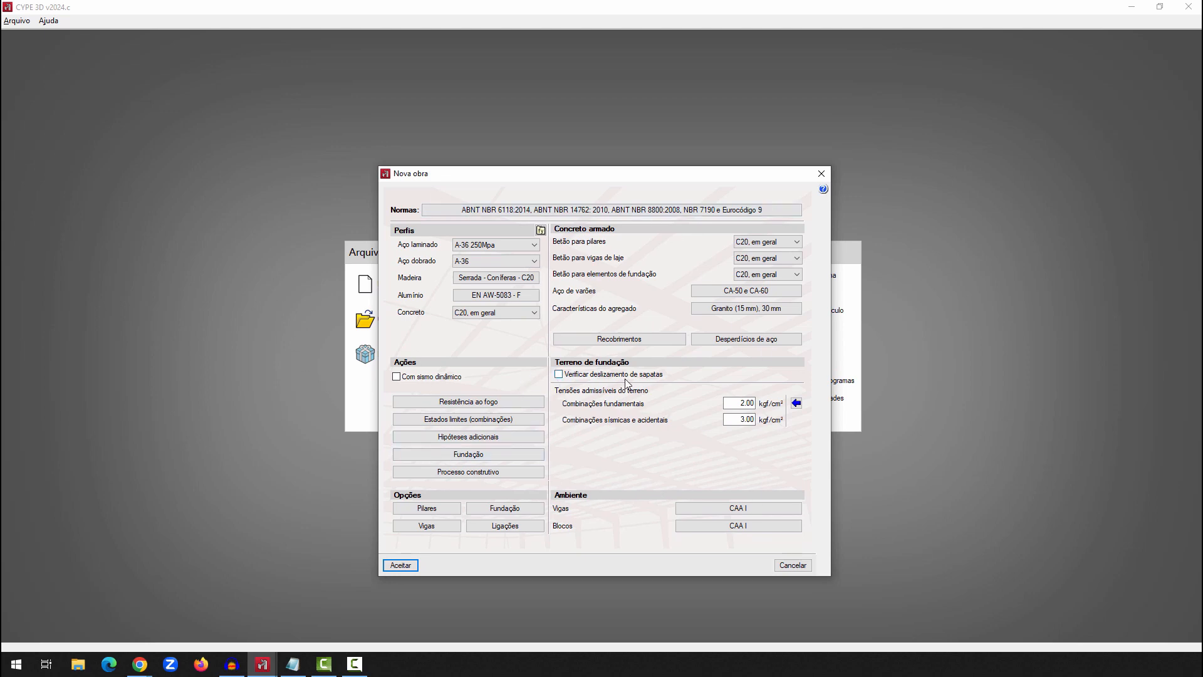
# Accept the limit states and the job data, and create the job file with the name GERADOR DE PÓRTICO 2
pyautogui.moveTo(627, 383)
pyautogui.click(468, 420)
pyautogui.click(538, 473)
pyautogui.press('Return')
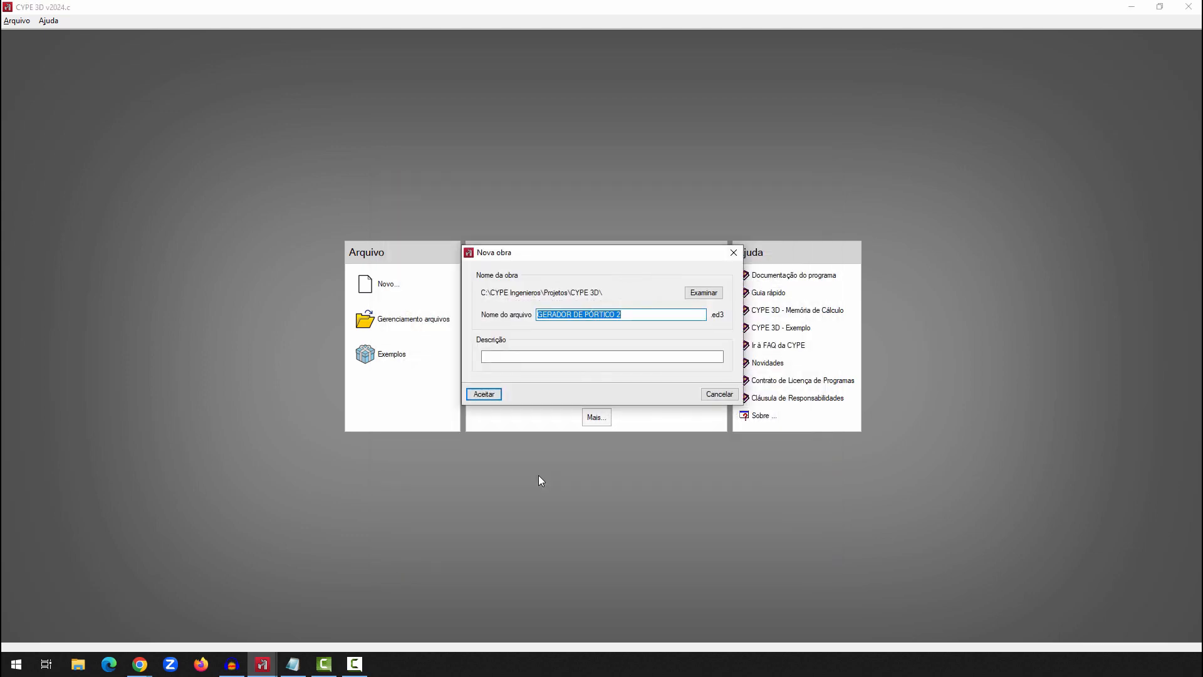
pyautogui.click(484, 394)
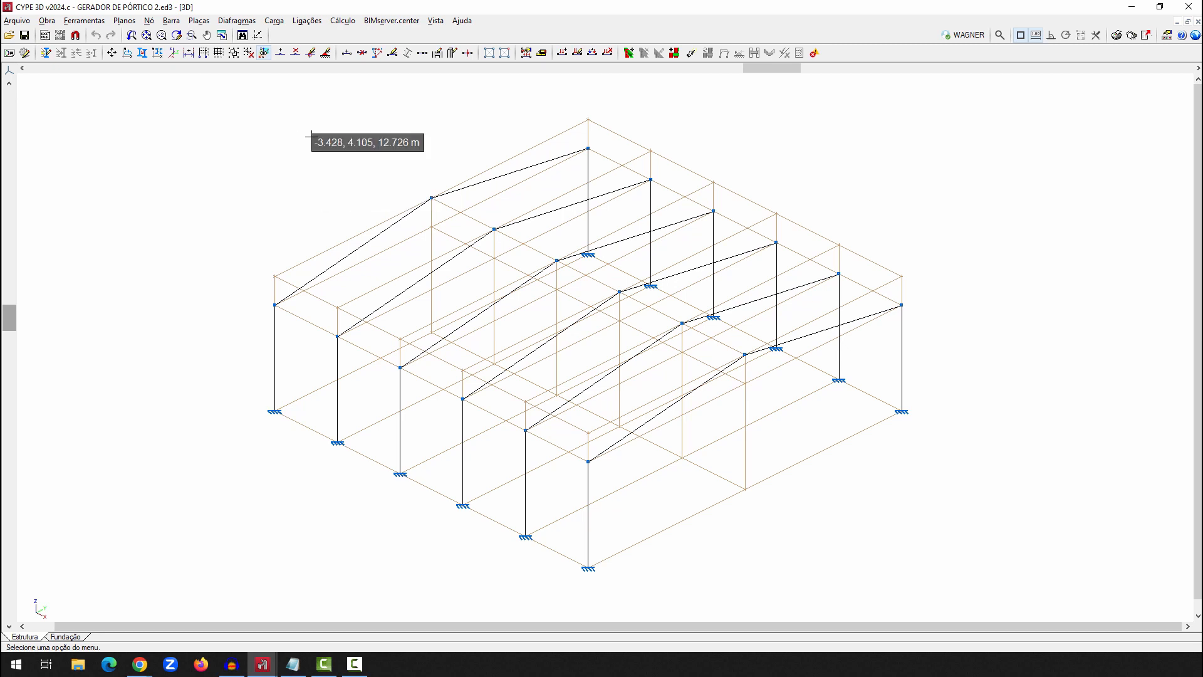
# Examine the uniform loads assigned to the front roof slope panel, and close its load dialog without changes
pyautogui.click(274, 21)
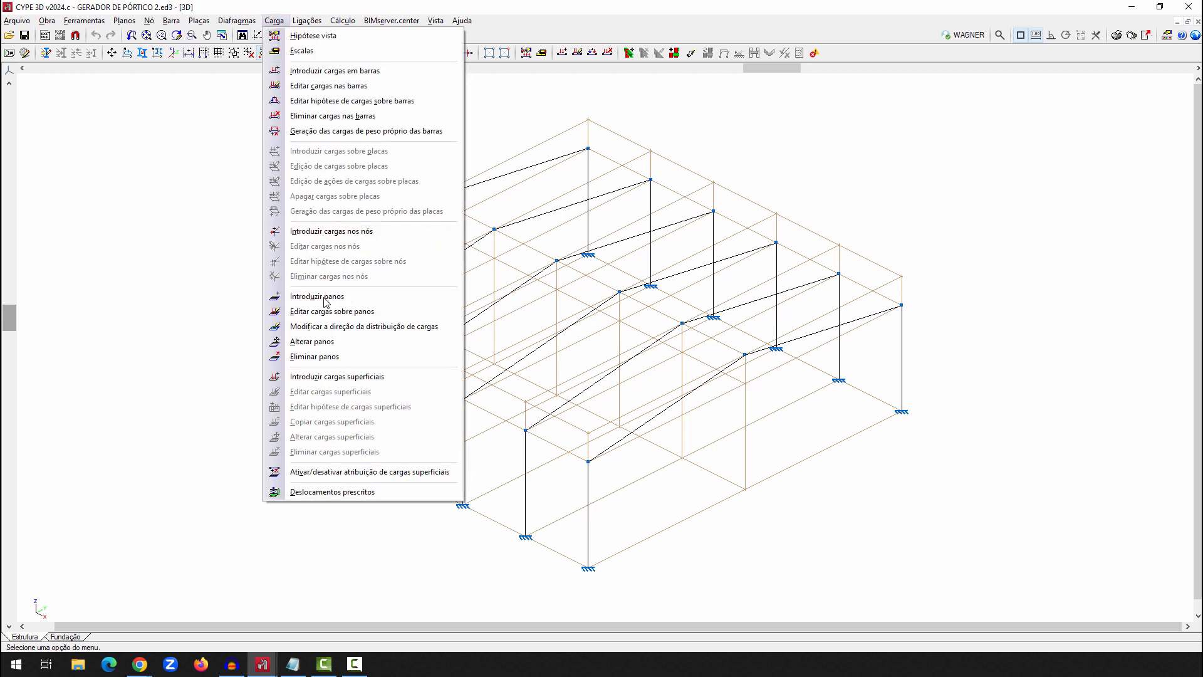
pyautogui.click(325, 297)
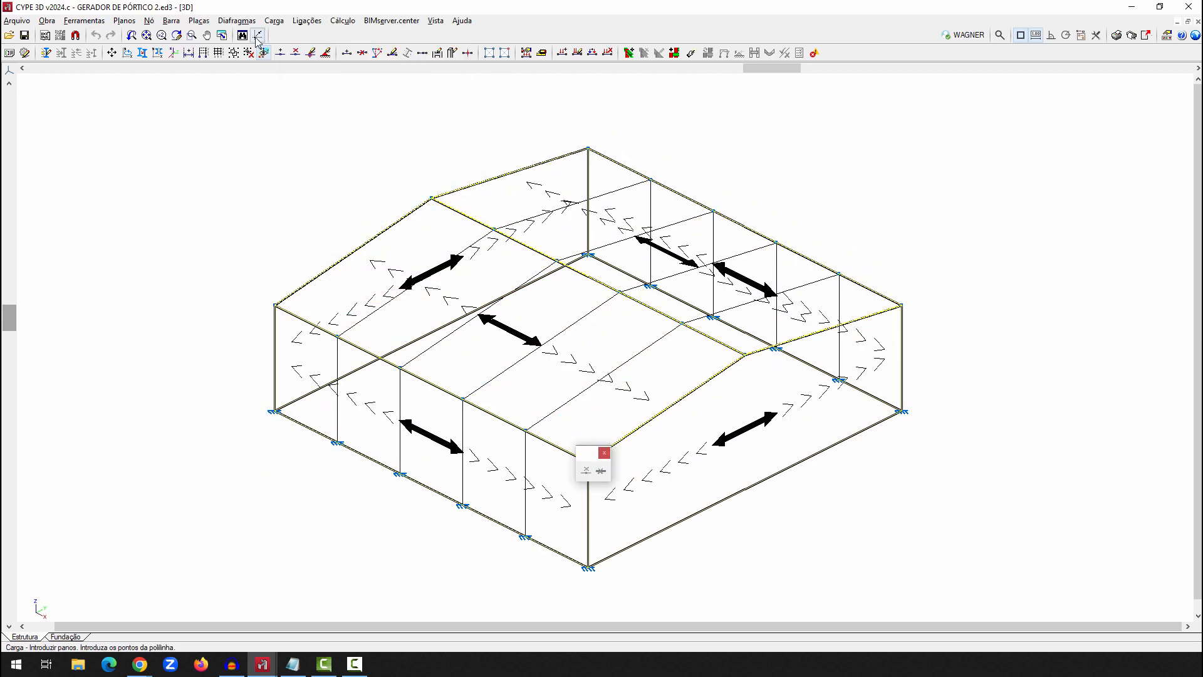
pyautogui.click(341, 21)
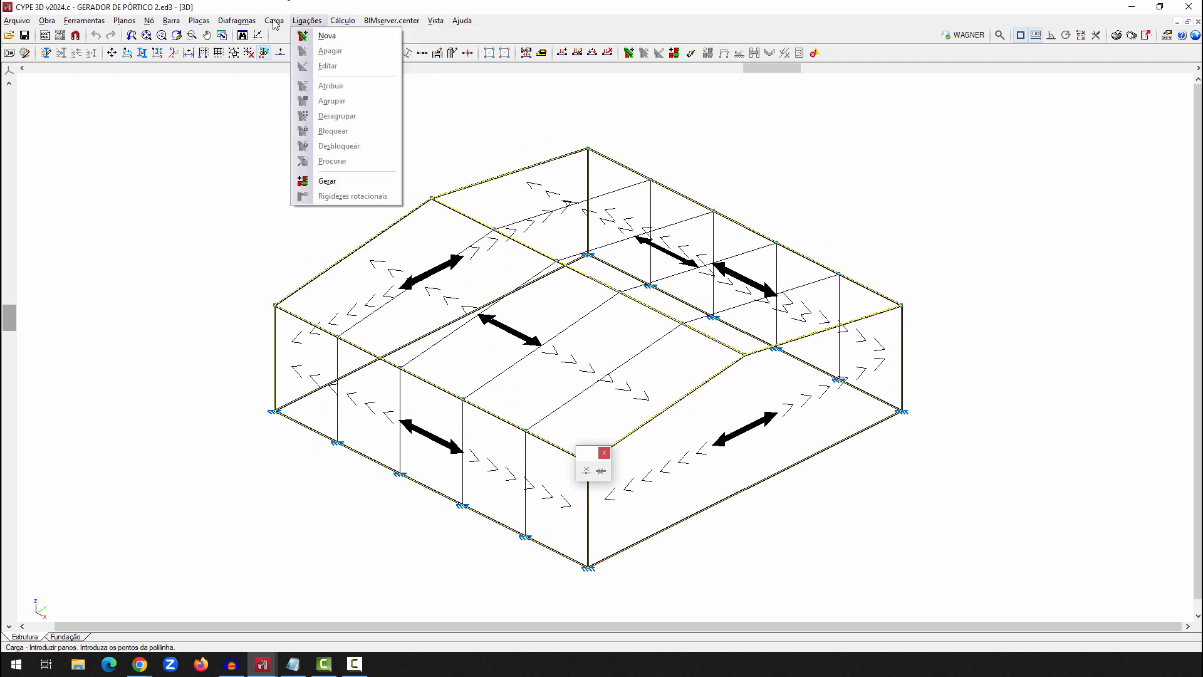
pyautogui.moveTo(274, 21)
pyautogui.click(268, 311)
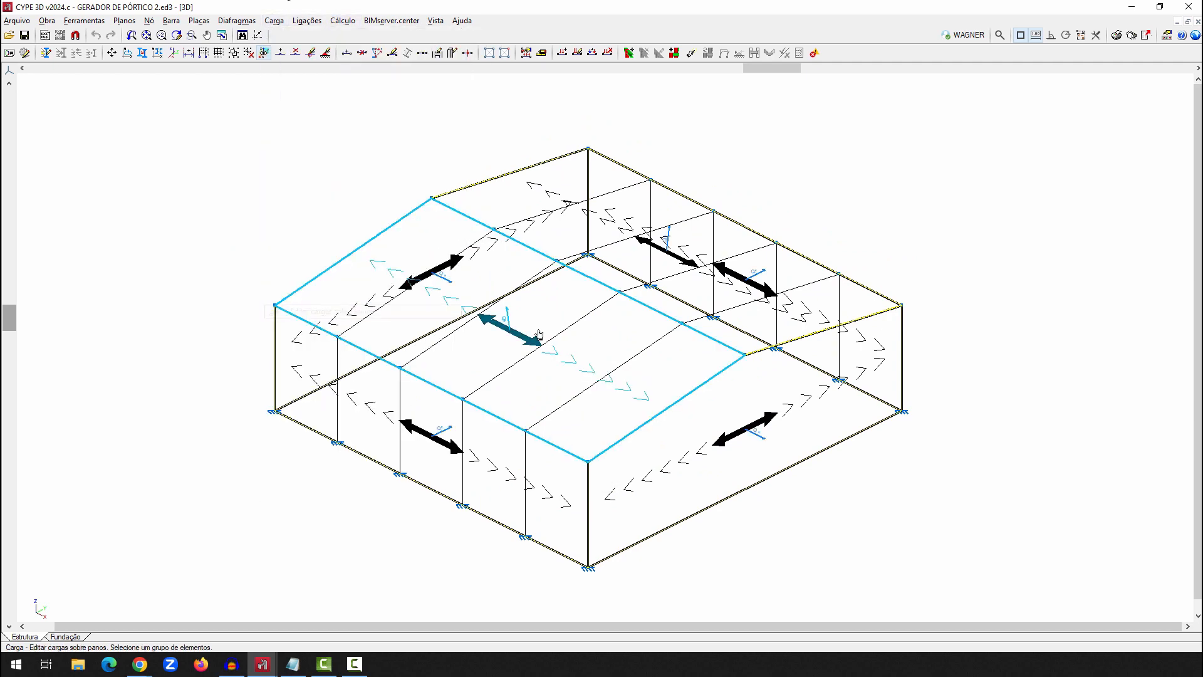
pyautogui.click(539, 335)
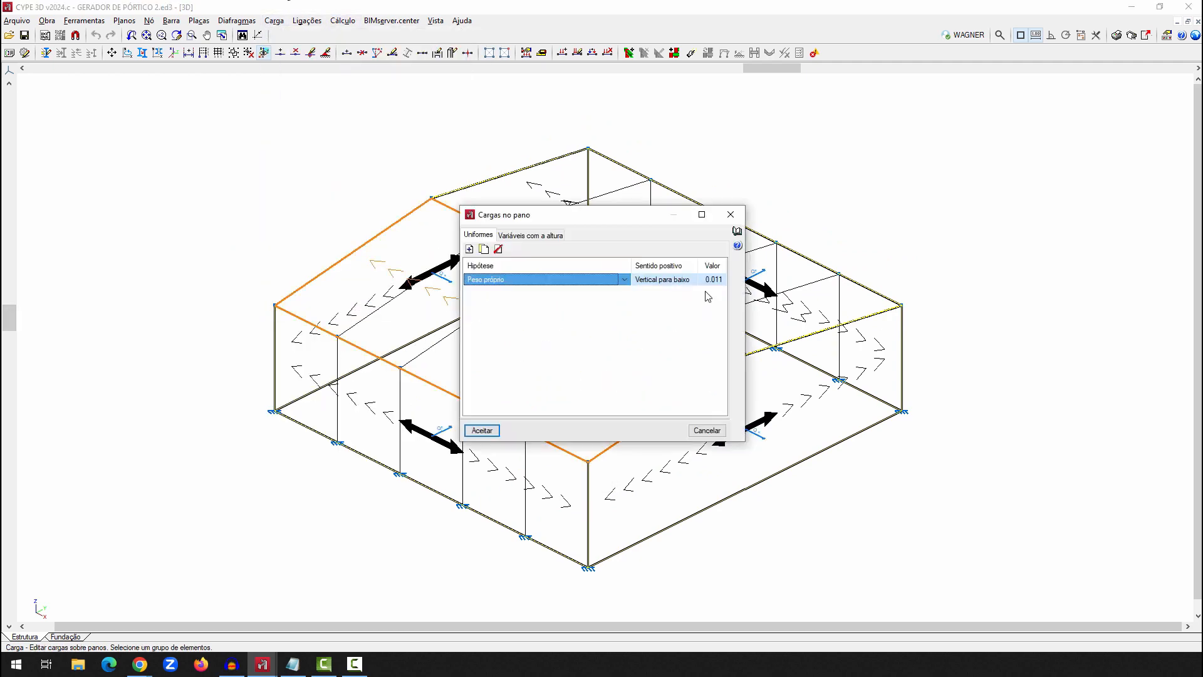
pyautogui.click(707, 431)
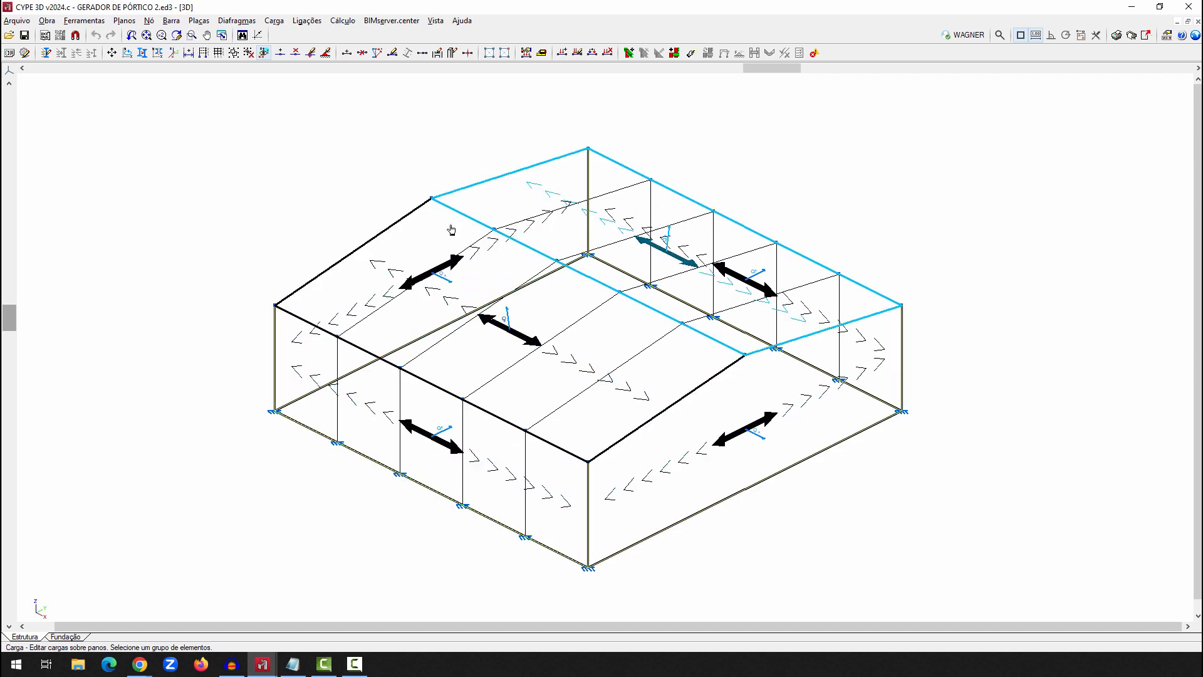
# Start editing the bar loads and display the loads of all hypotheses on the portal frames
pyautogui.click(343, 21)
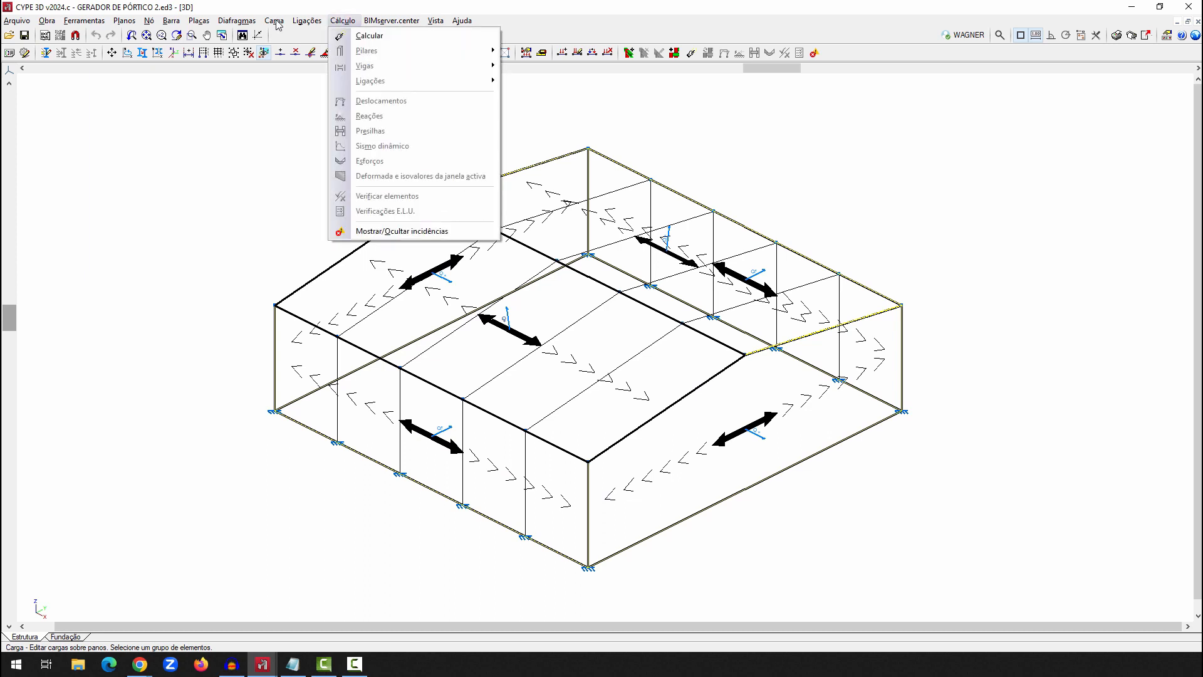
pyautogui.moveTo(278, 24)
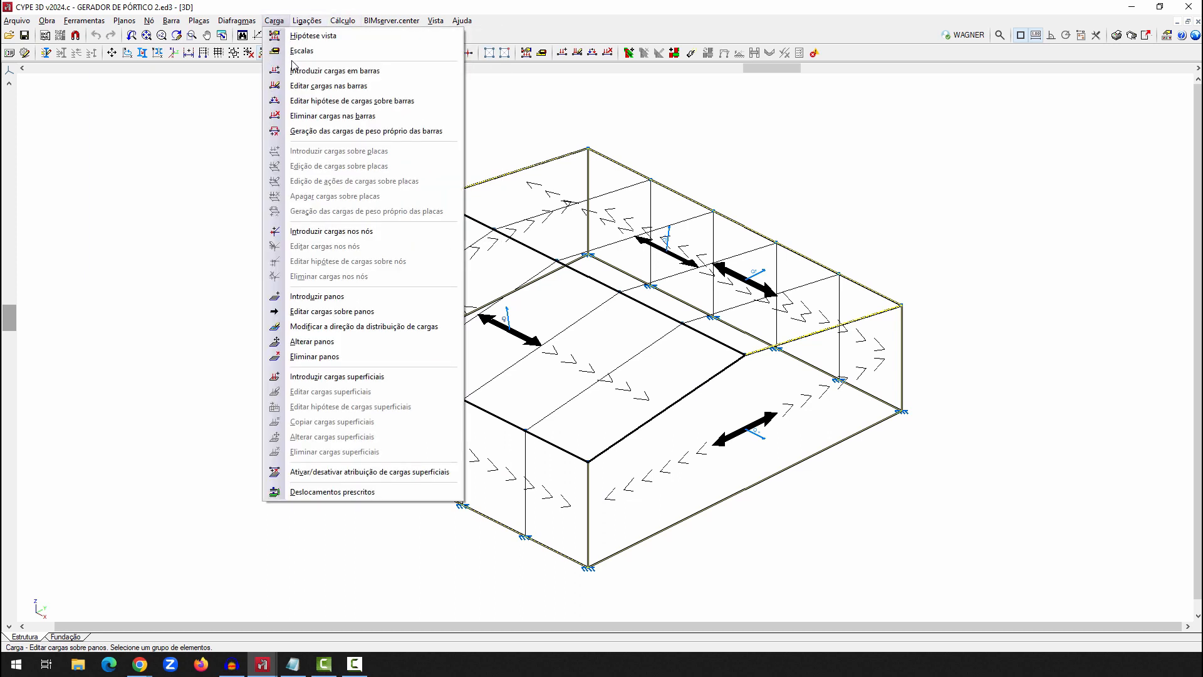
pyautogui.click(294, 85)
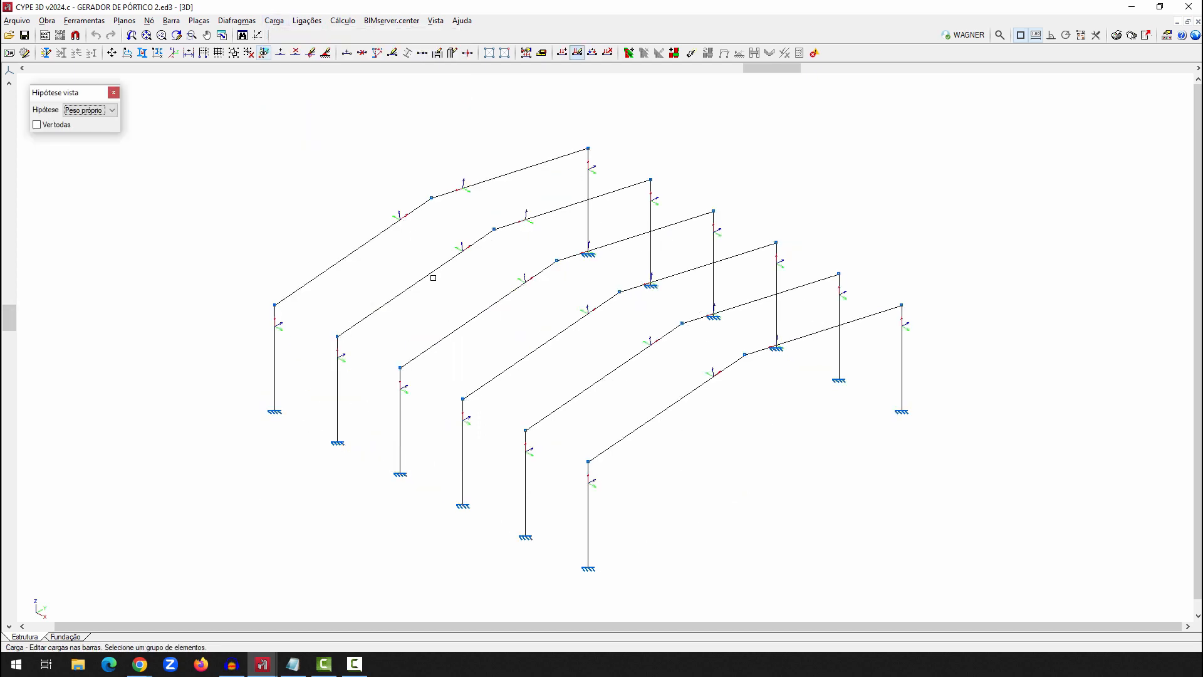
pyautogui.click(38, 124)
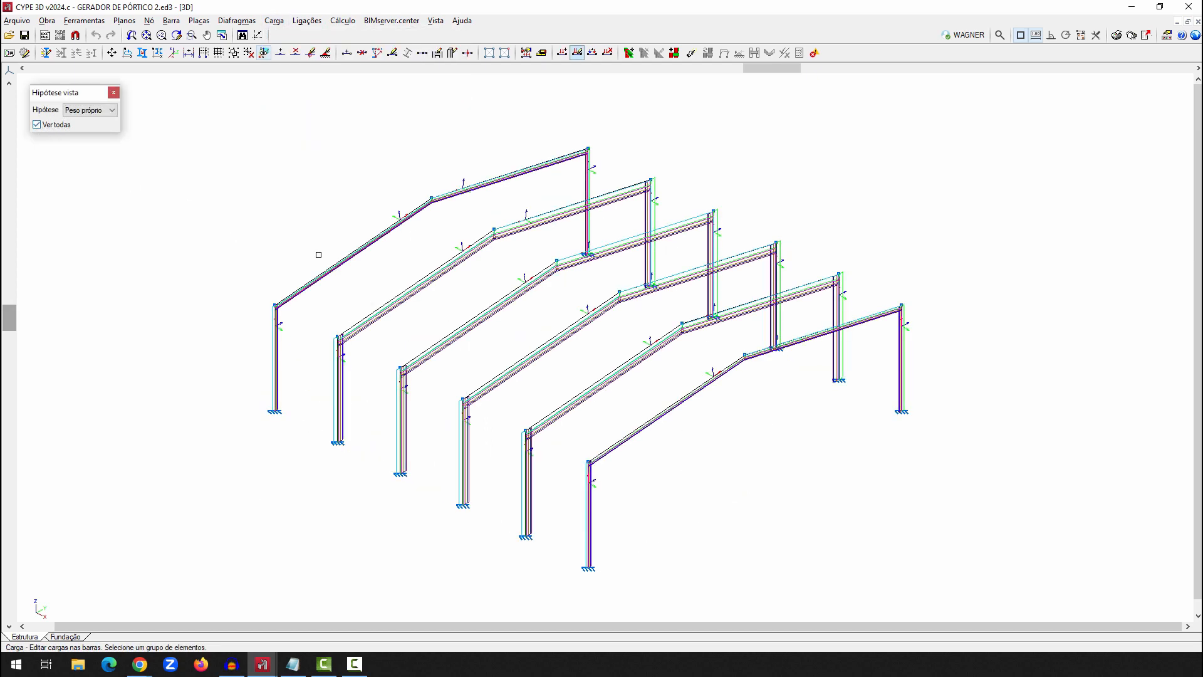
# Inspect the load description and available hypotheses of a rafter load on the end frame, and cancel without changes
pyautogui.click(336, 268)
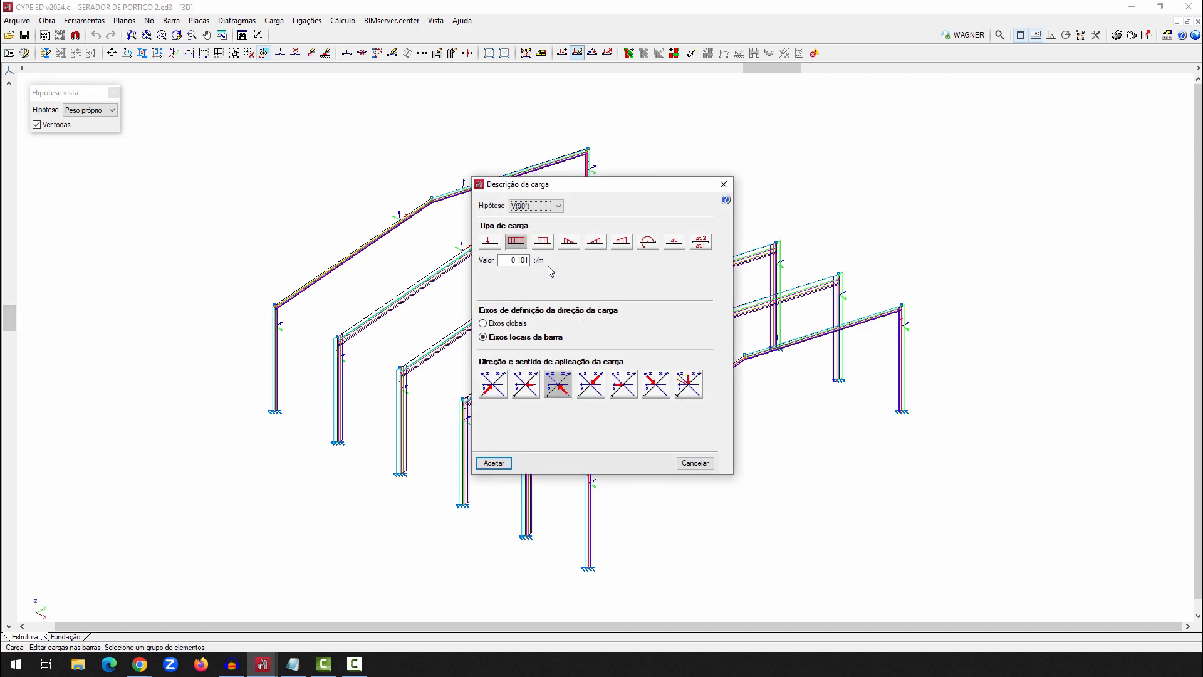
pyautogui.click(535, 206)
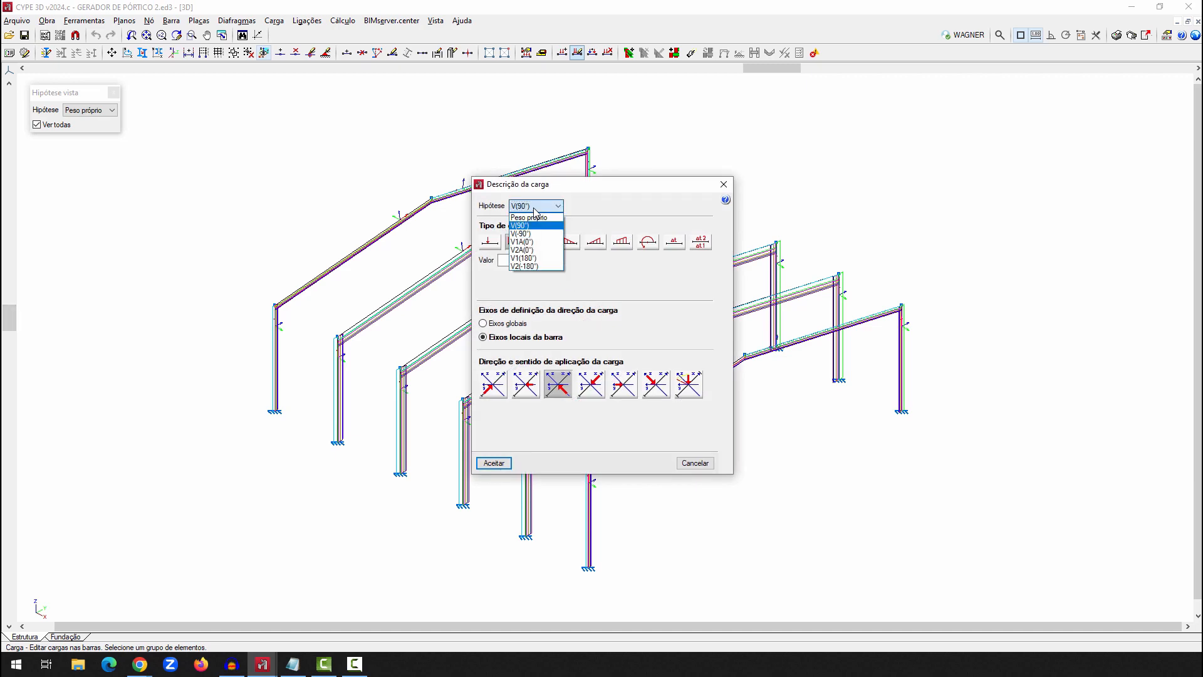
pyautogui.click(534, 210)
pyautogui.click(694, 463)
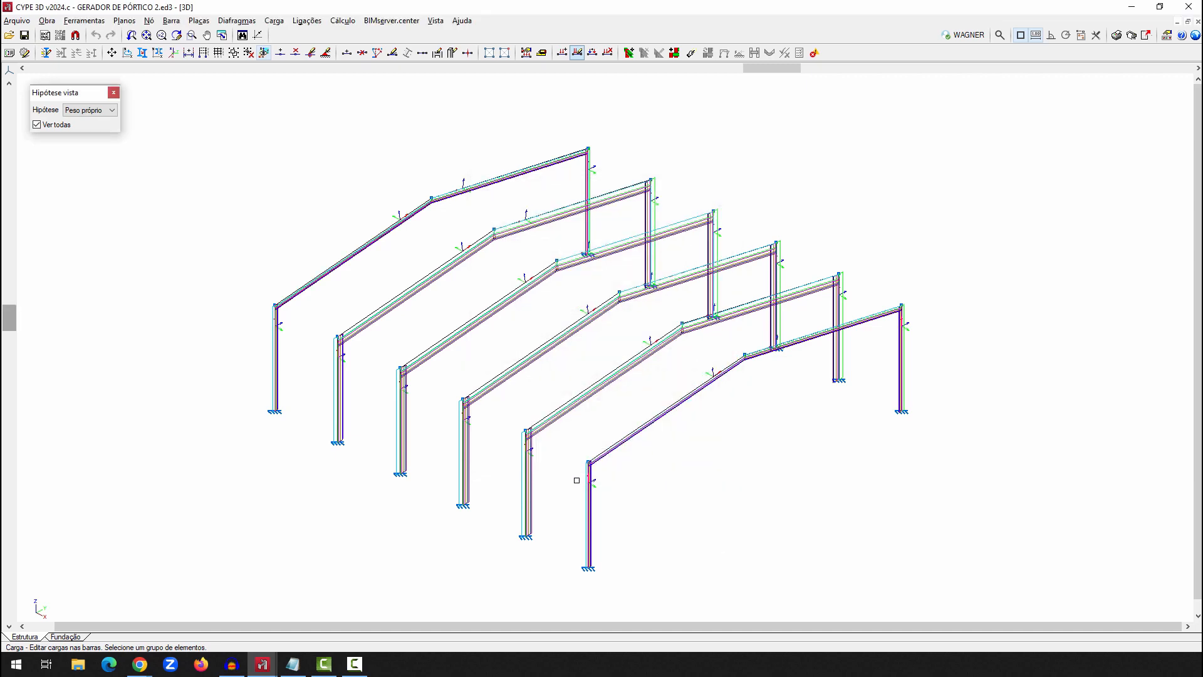
pyautogui.scroll(3, 577, 480)
pyautogui.scroll(-4, 612, 462)
pyautogui.scroll(1, 594, 430)
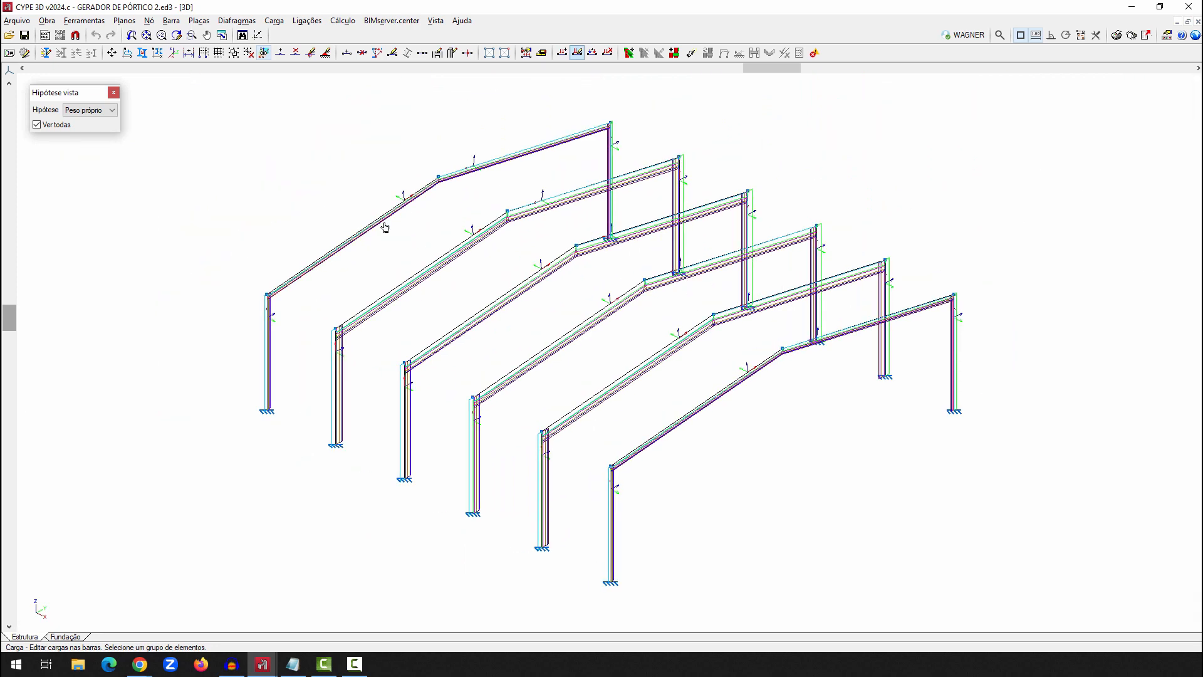
# Check the viewed hypothesis settings and accept them with all hypotheses displayed
pyautogui.click(274, 20)
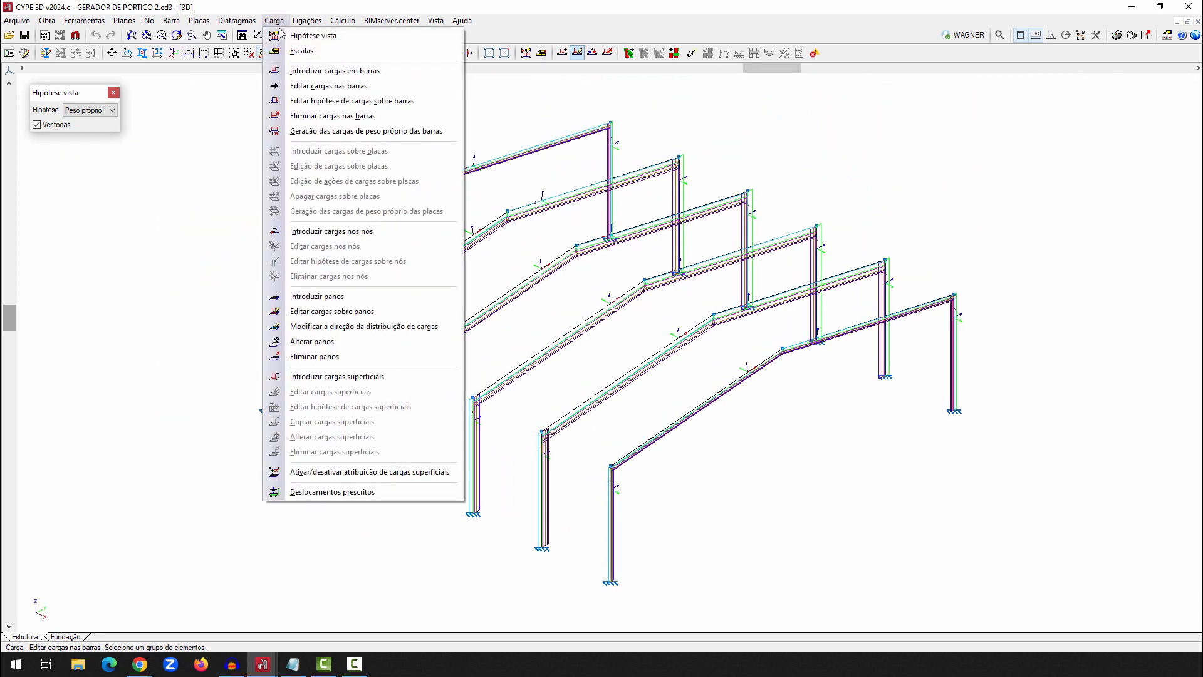
pyautogui.press('Return')
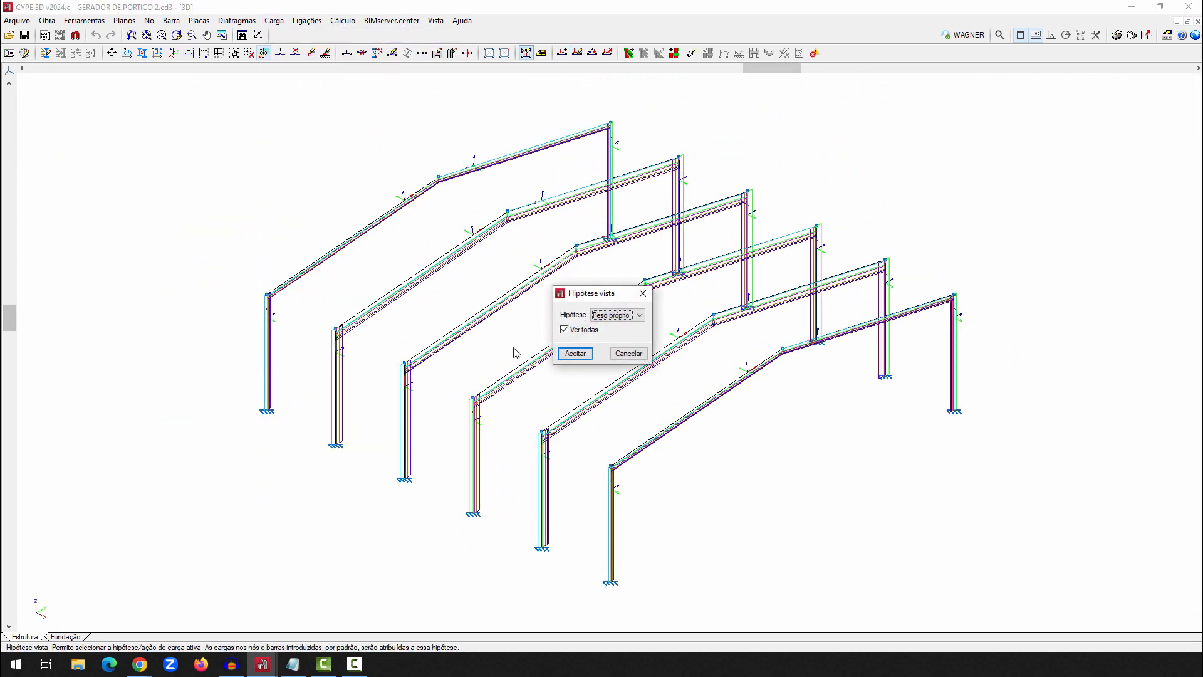
pyautogui.click(589, 352)
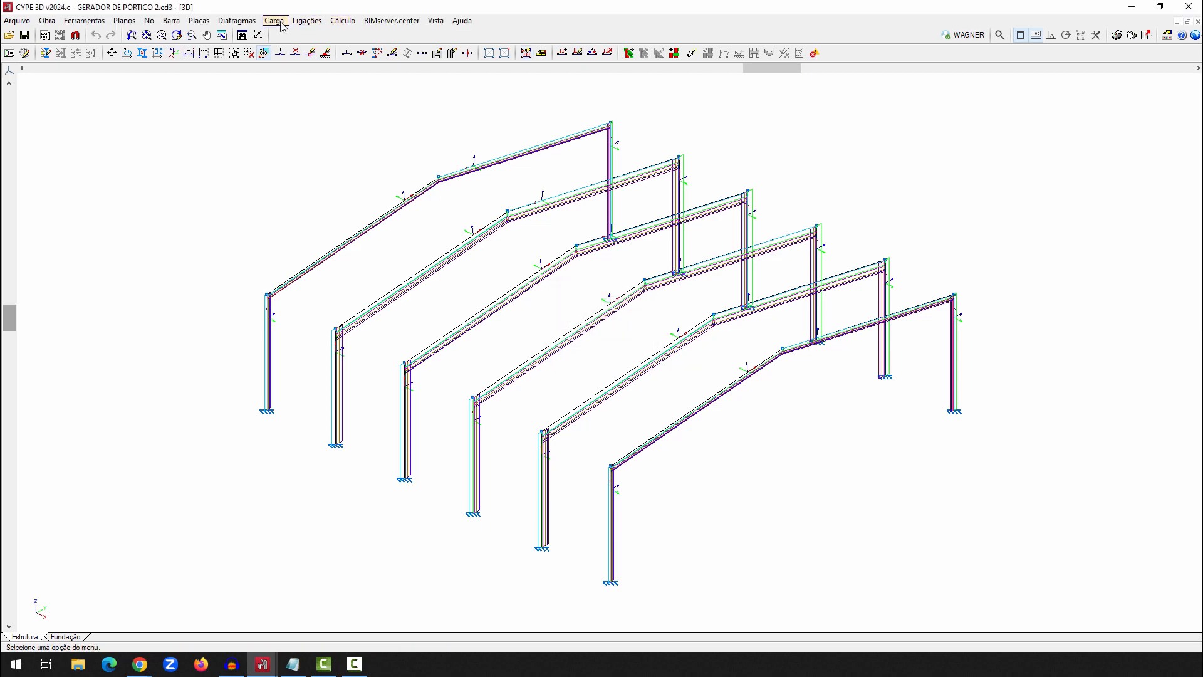
# Set the load drawing scale to 2 for Peso próprio and all six wind hypotheses, and accept the scales
pyautogui.click(280, 21)
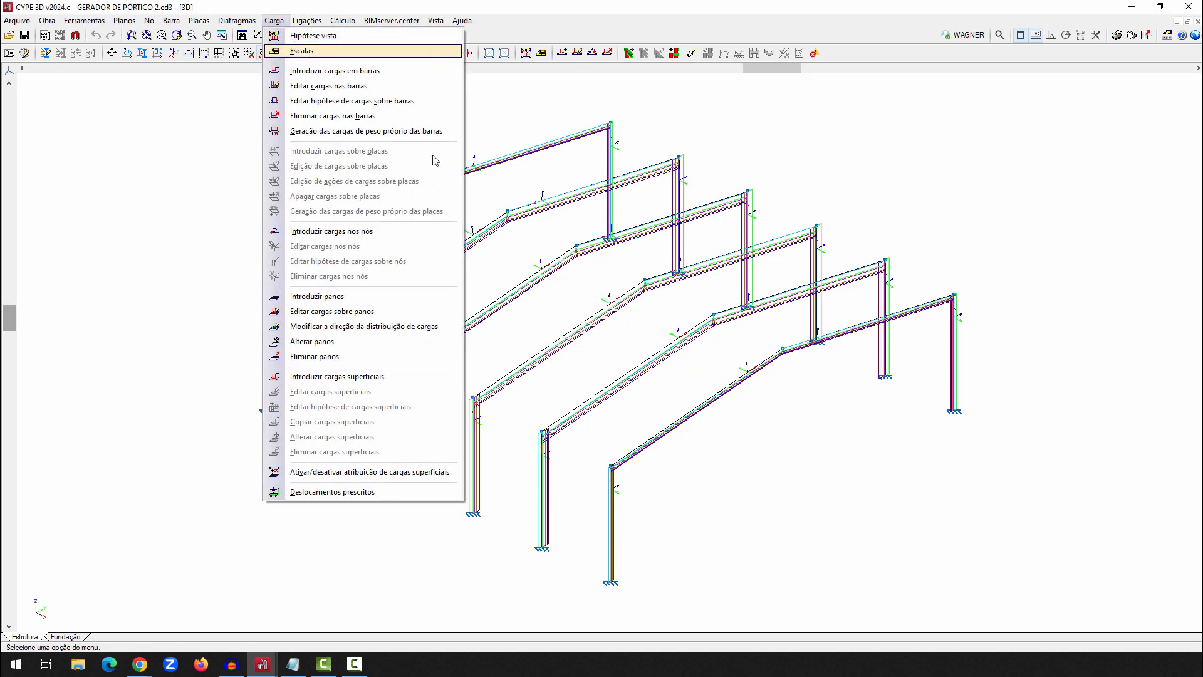
pyautogui.press('Return')
pyautogui.click(632, 222)
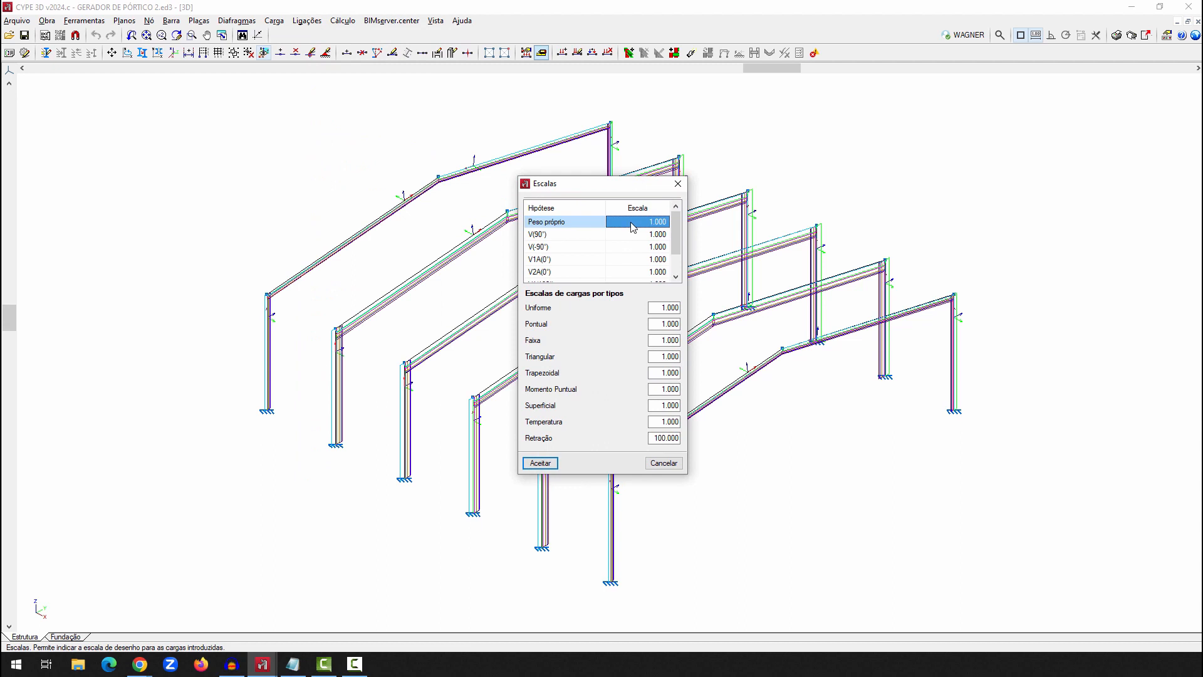
pyautogui.write('2')
pyautogui.press('Return')
pyautogui.write('2')
pyautogui.press('Return')
pyautogui.write('2')
pyautogui.press('Return')
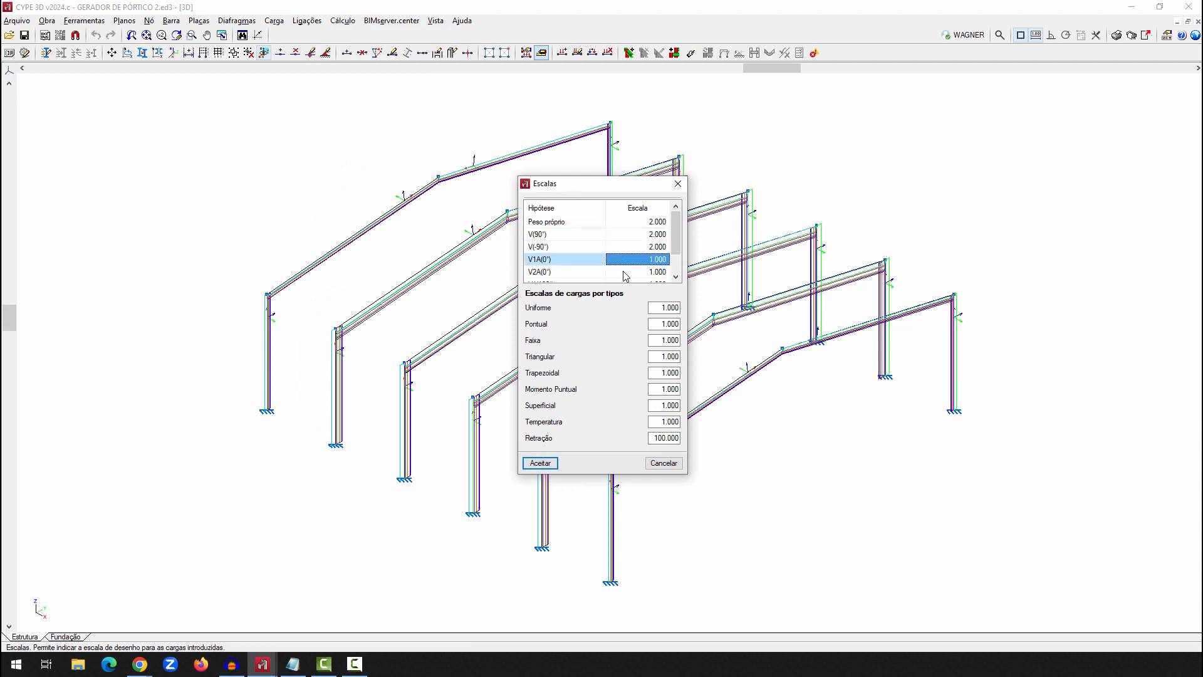
pyautogui.write('2')
pyautogui.press('Return')
pyautogui.write('2')
pyautogui.press('Return')
pyautogui.write('2')
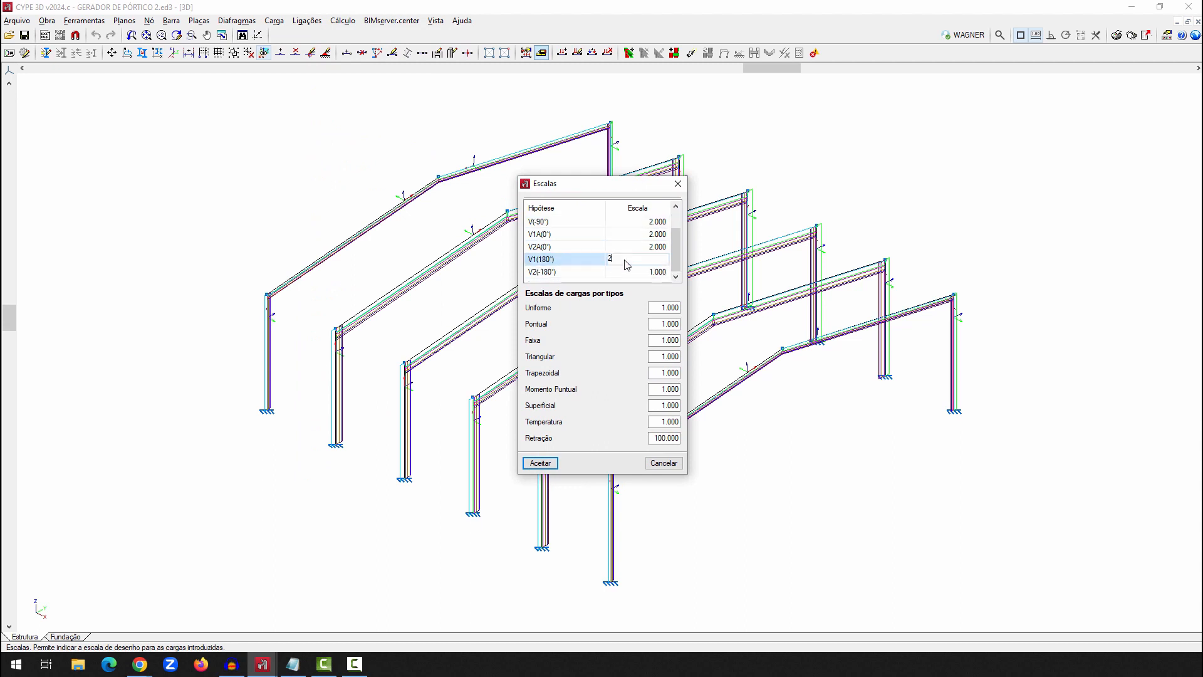
pyautogui.press('Return')
pyautogui.write('2')
pyautogui.press('Return')
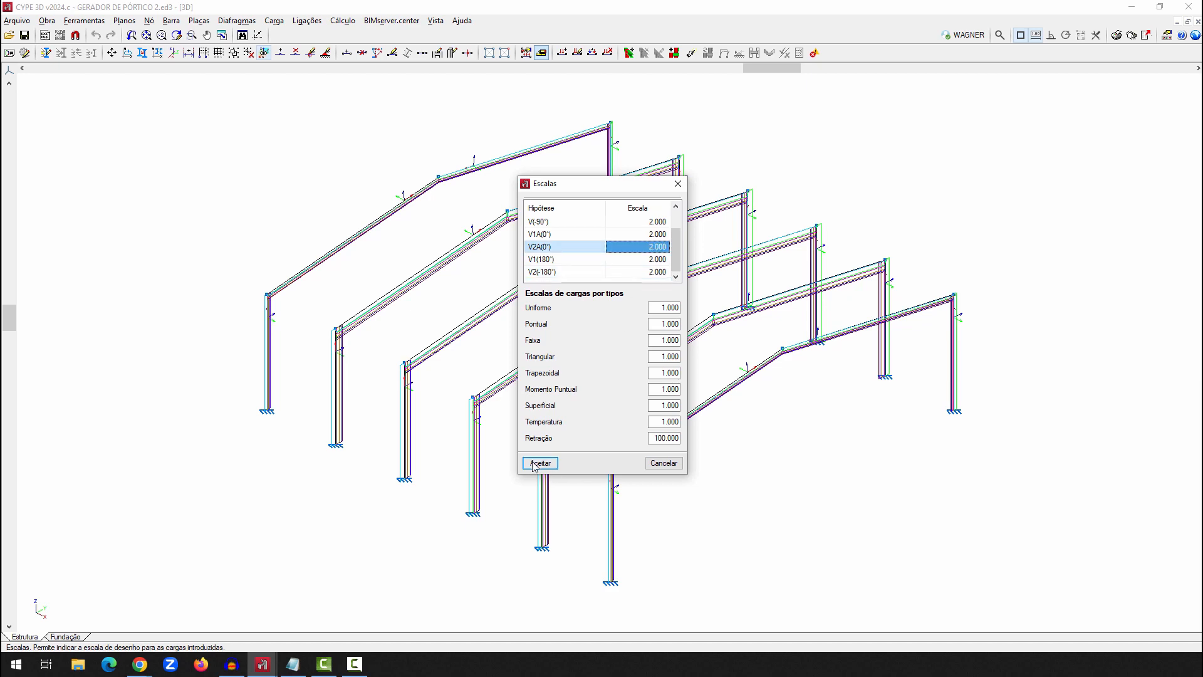
pyautogui.click(540, 463)
pyautogui.scroll(5, 455, 269)
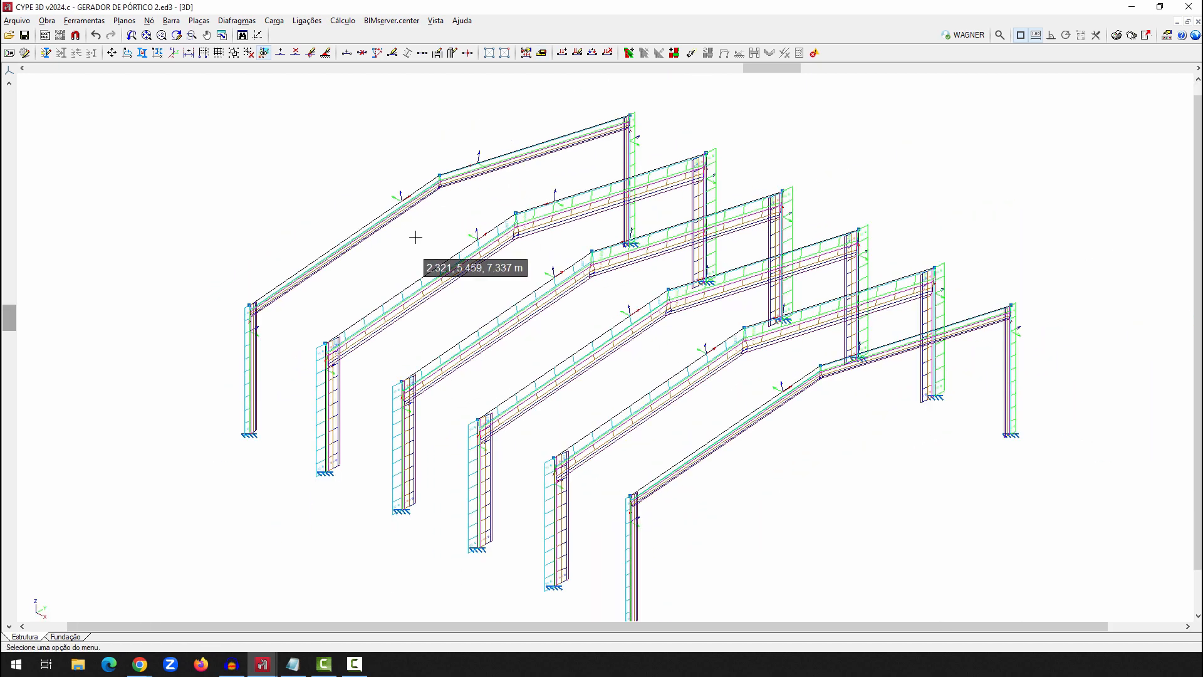
pyautogui.scroll(-1, 430, 236)
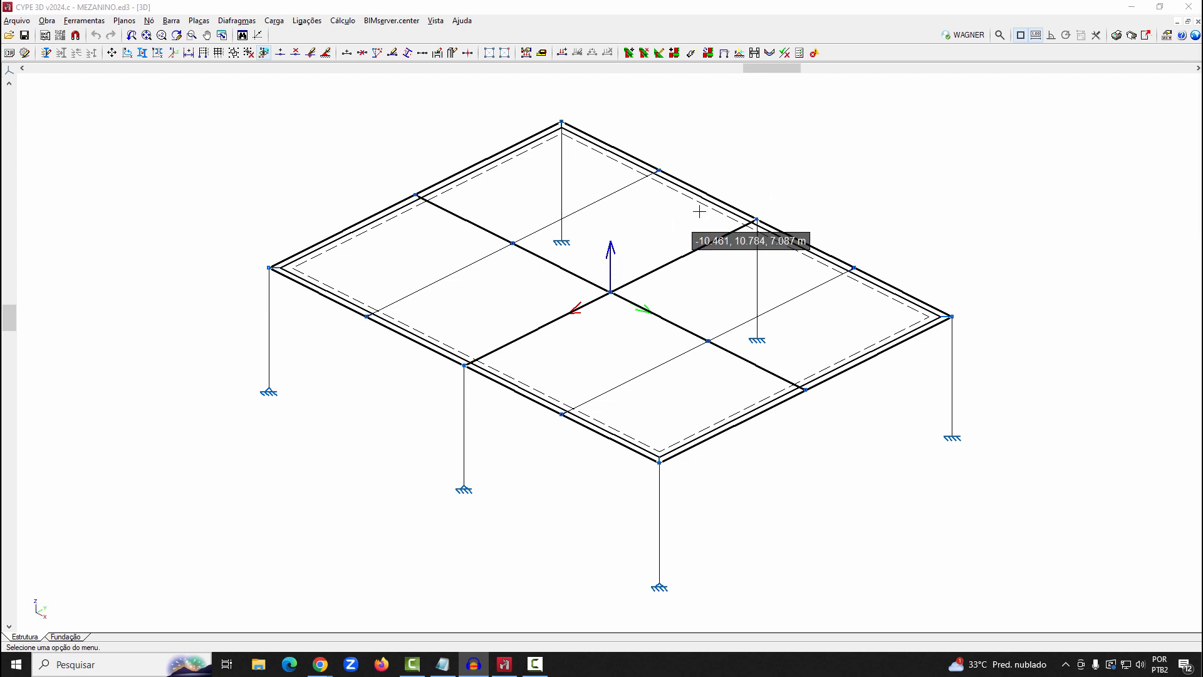
# In the MEZANINO job's general data, set the concrete for foundation elements to C35, usina rigor
pyautogui.click(47, 21)
pyautogui.click(60, 37)
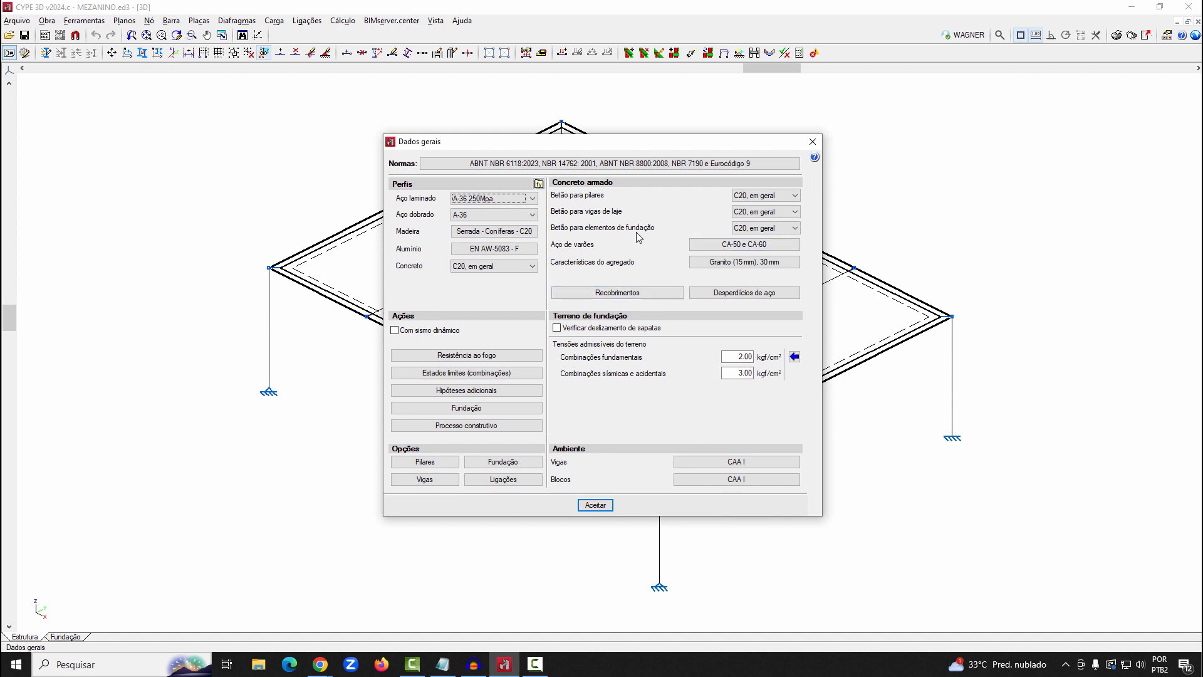
pyautogui.click(765, 229)
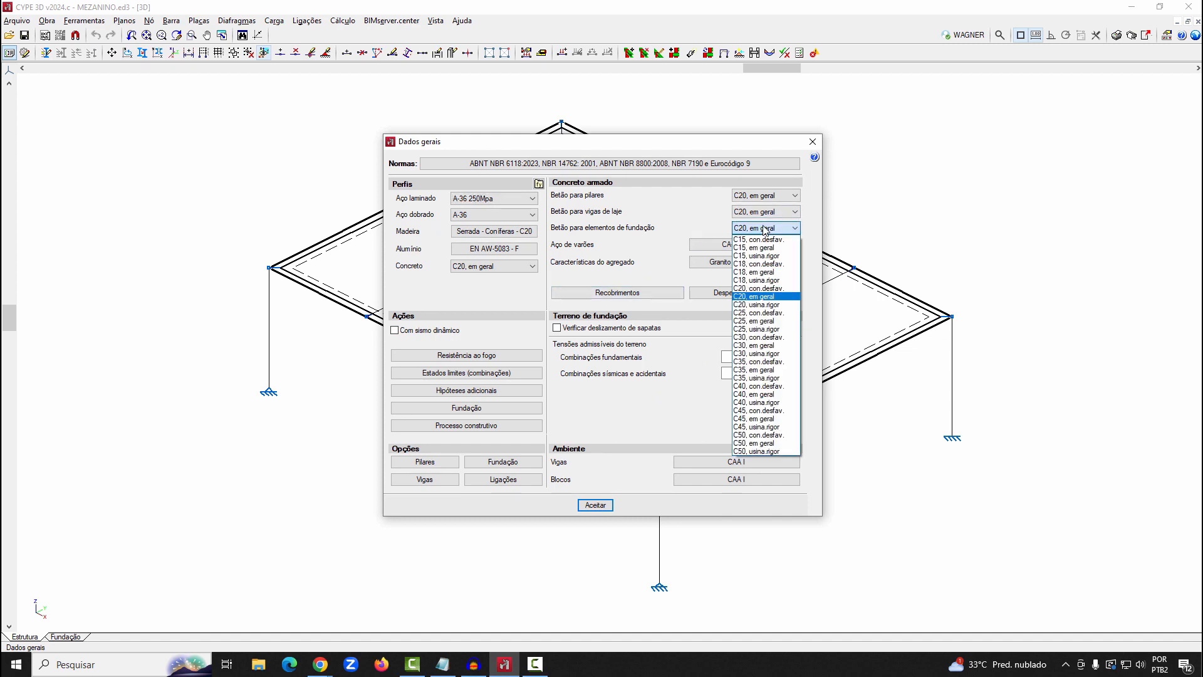
pyautogui.click(783, 378)
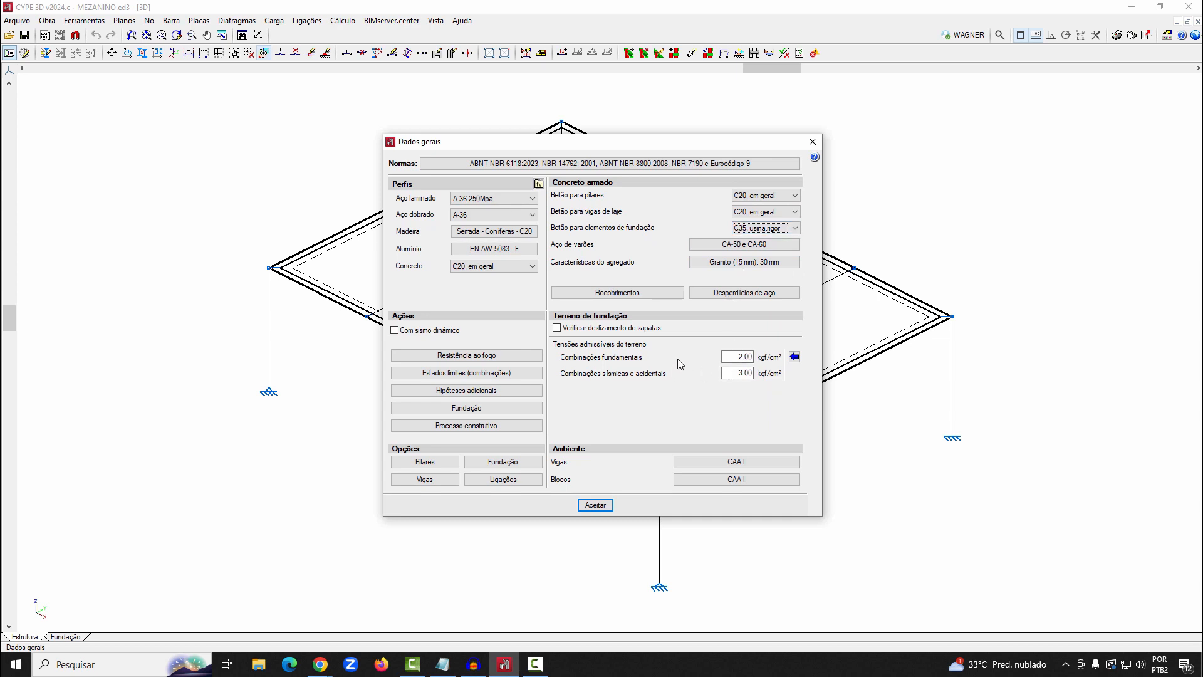
# Enable the footing sliding verification and review the usual soil stress values without importing any
pyautogui.click(595, 329)
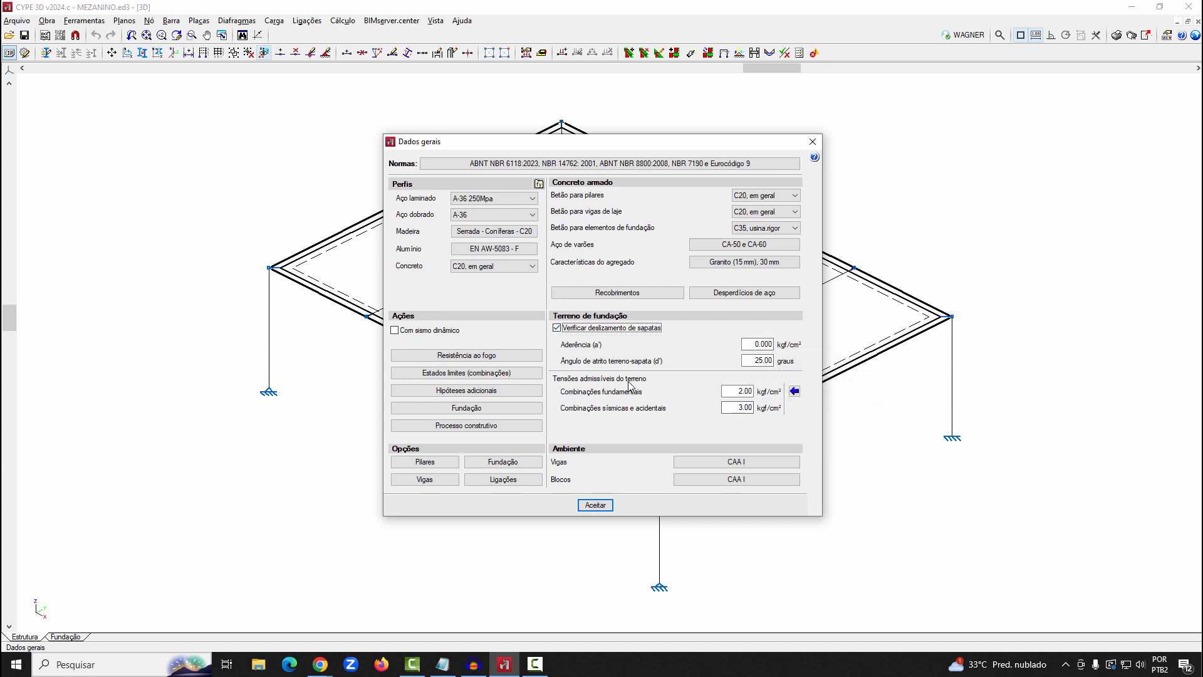
pyautogui.click(794, 391)
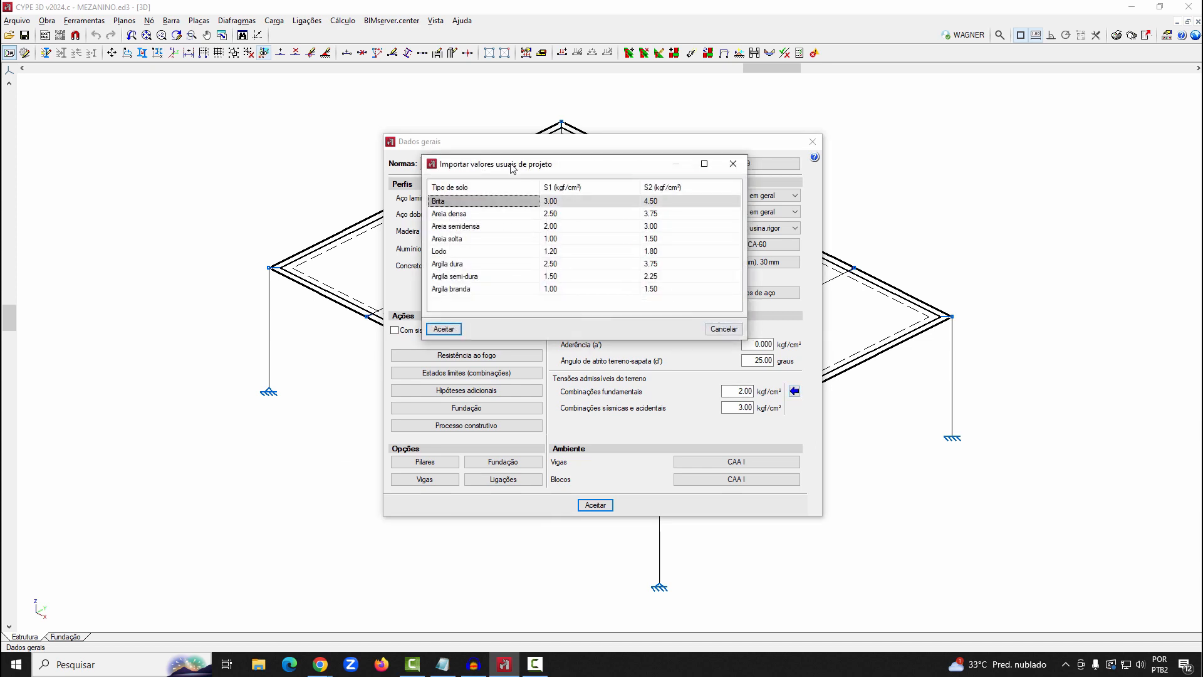
pyautogui.click(724, 328)
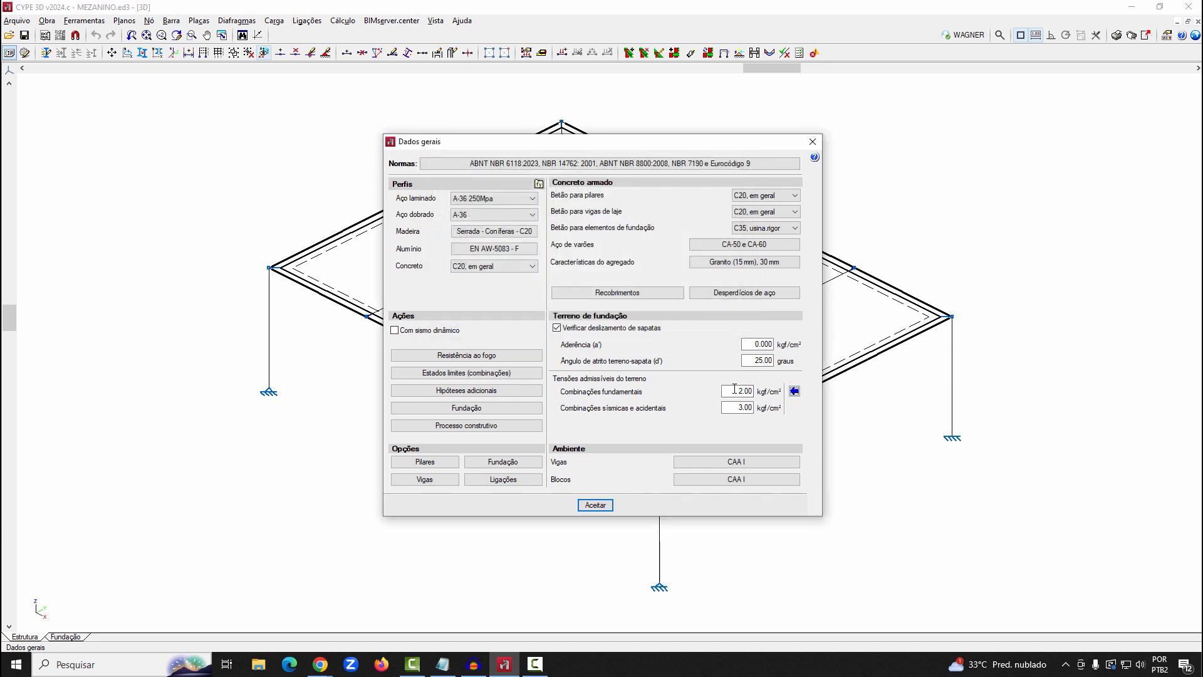
pyautogui.doubleClick(744, 406)
# Import the usual allowable soil stresses for Brita and confirm the selected soil type
pyautogui.click(795, 391)
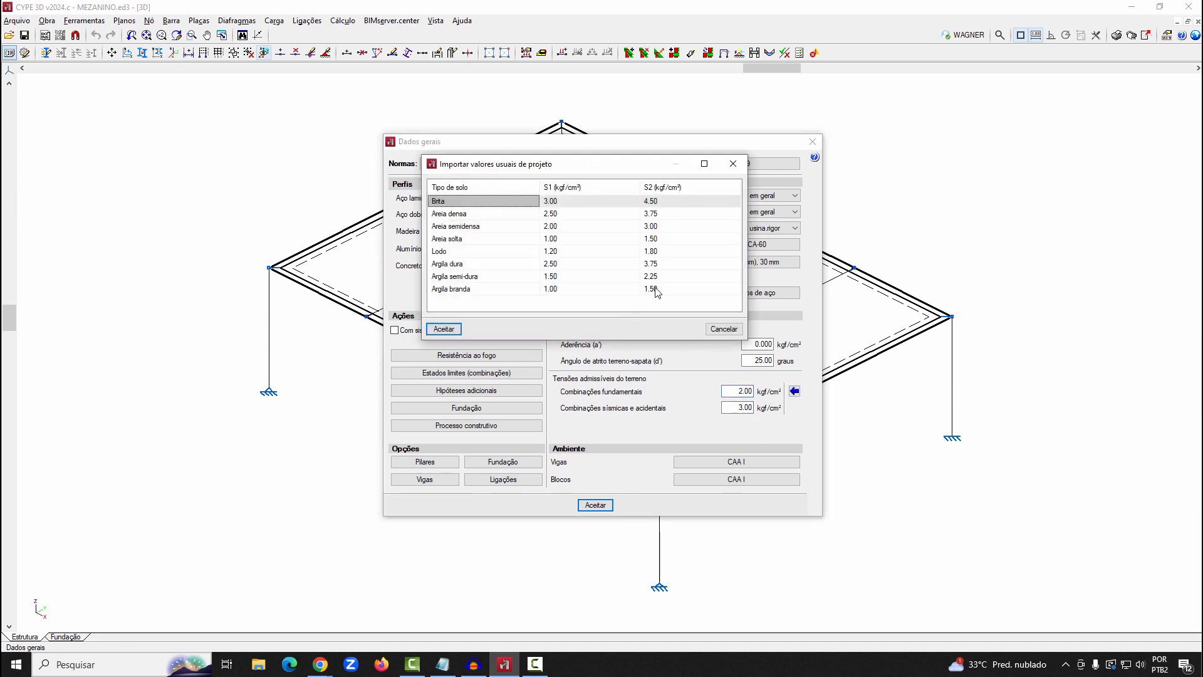
pyautogui.click(443, 328)
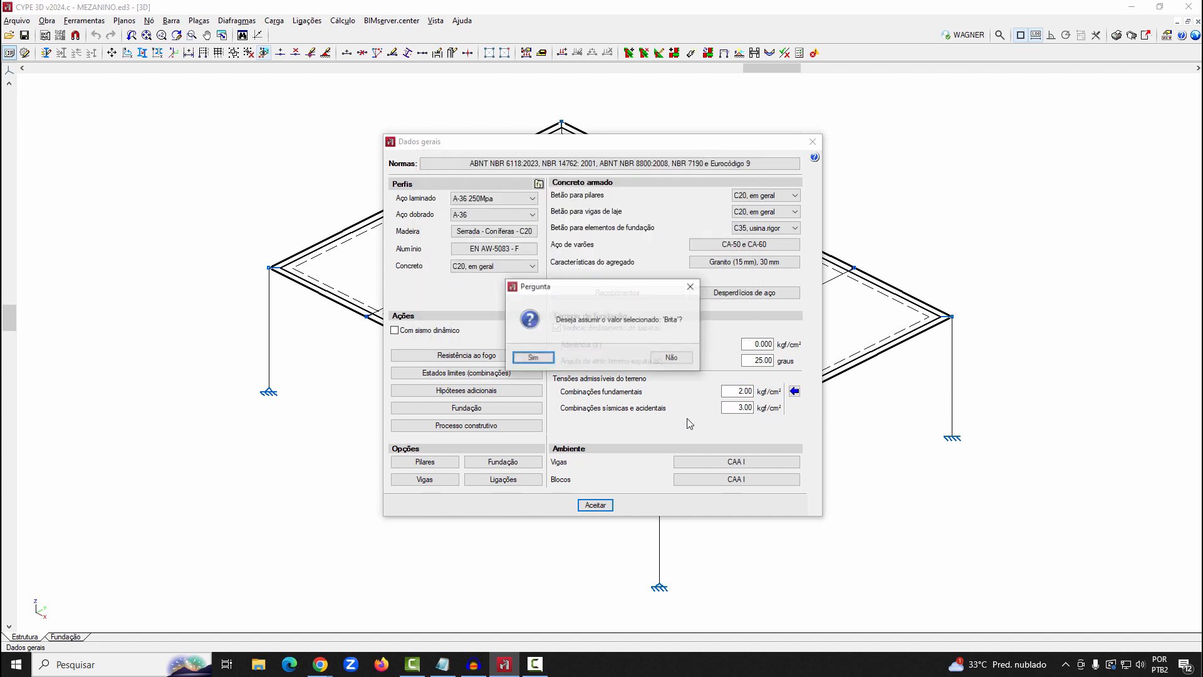
pyautogui.click(547, 360)
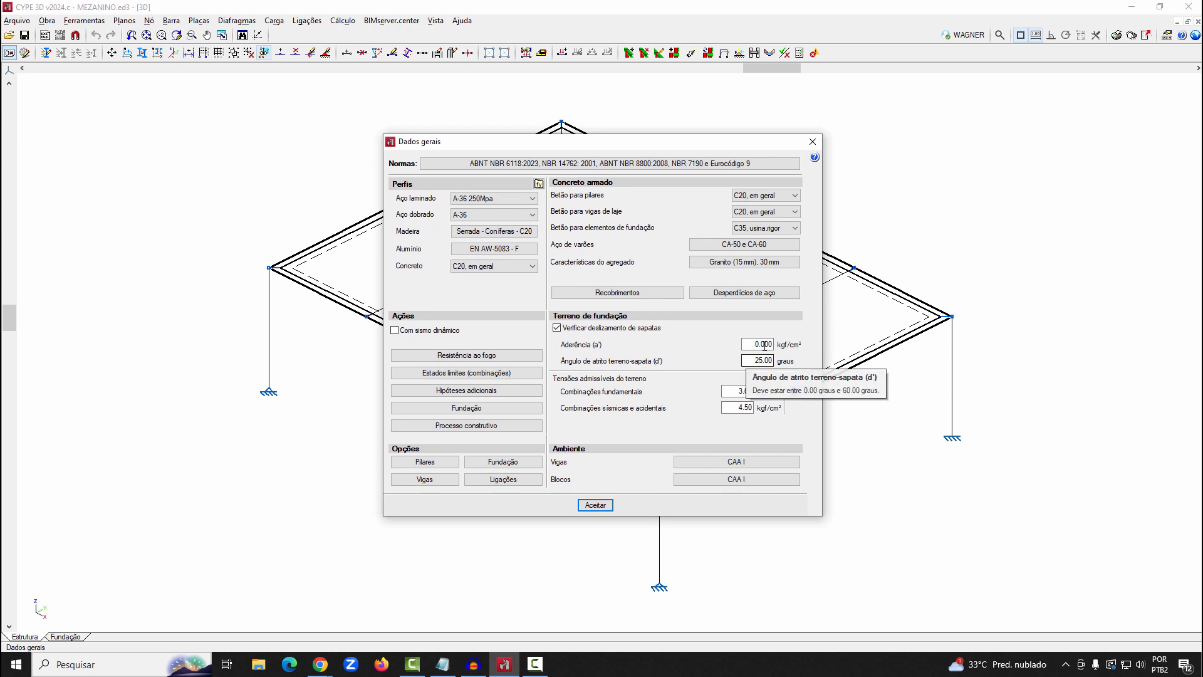
# Review the environmental aggressiveness options for the foundation blocks without changing them
pyautogui.moveTo(764, 344)
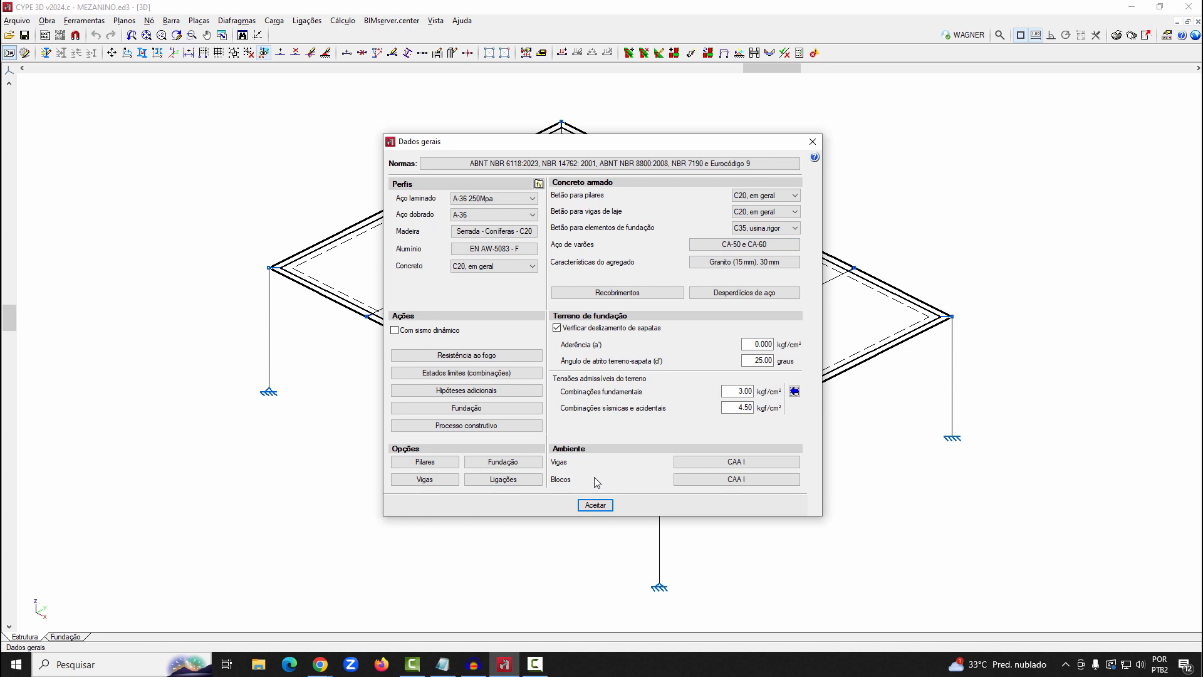
pyautogui.click(717, 479)
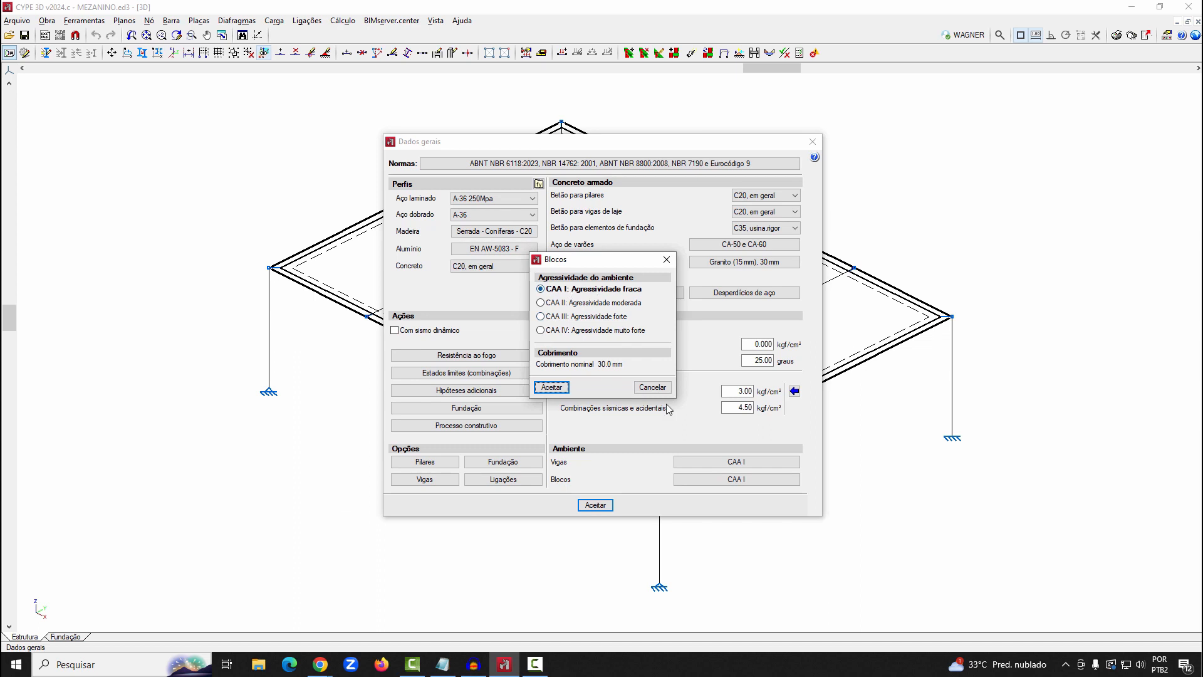
pyautogui.click(653, 387)
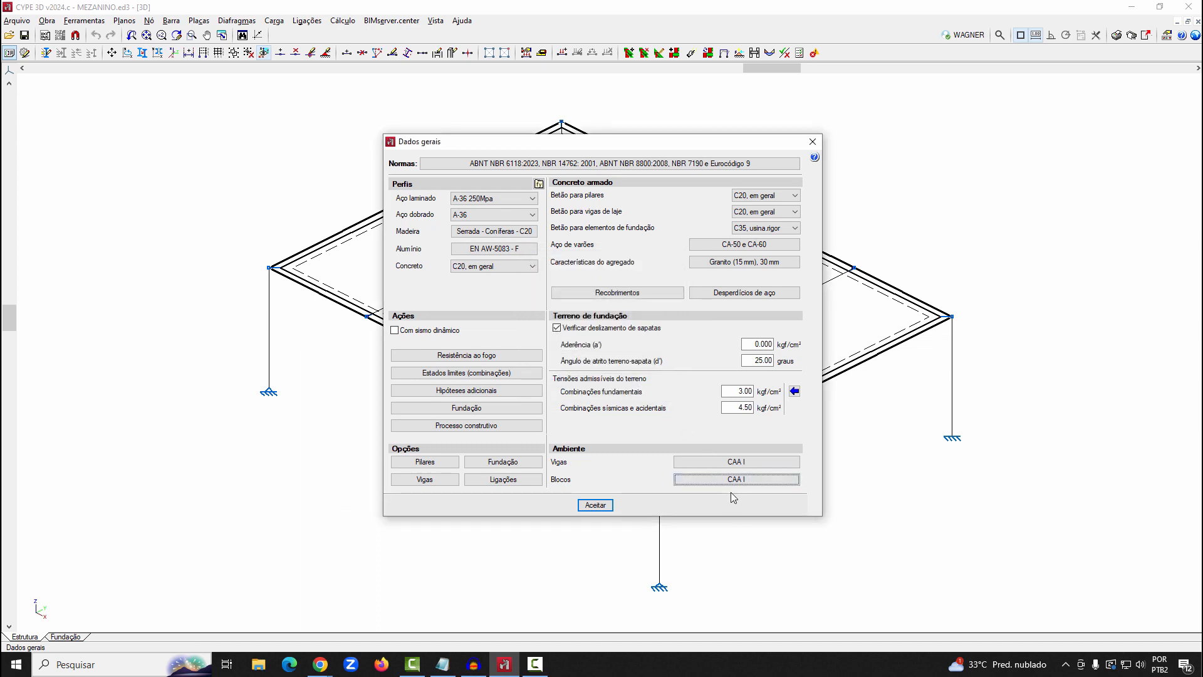
# In the foundation options, enable a 10 cm lean concrete layer for the footings only, leaving blocks and beams without it
pyautogui.click(503, 461)
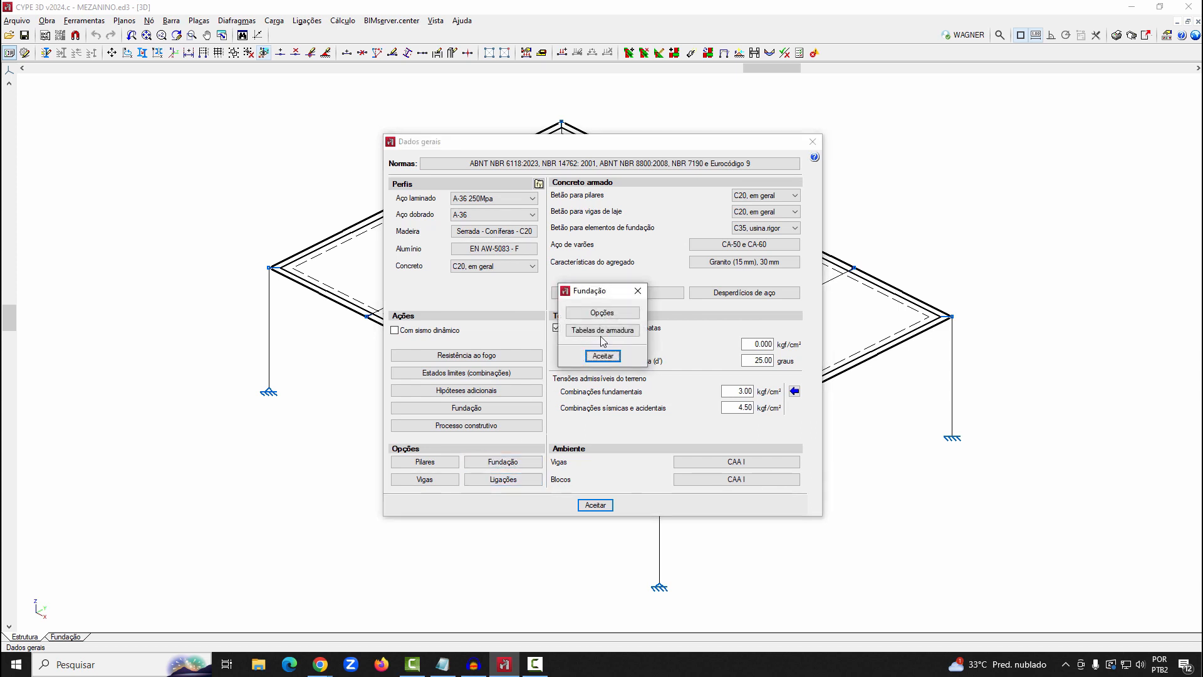
pyautogui.click(600, 313)
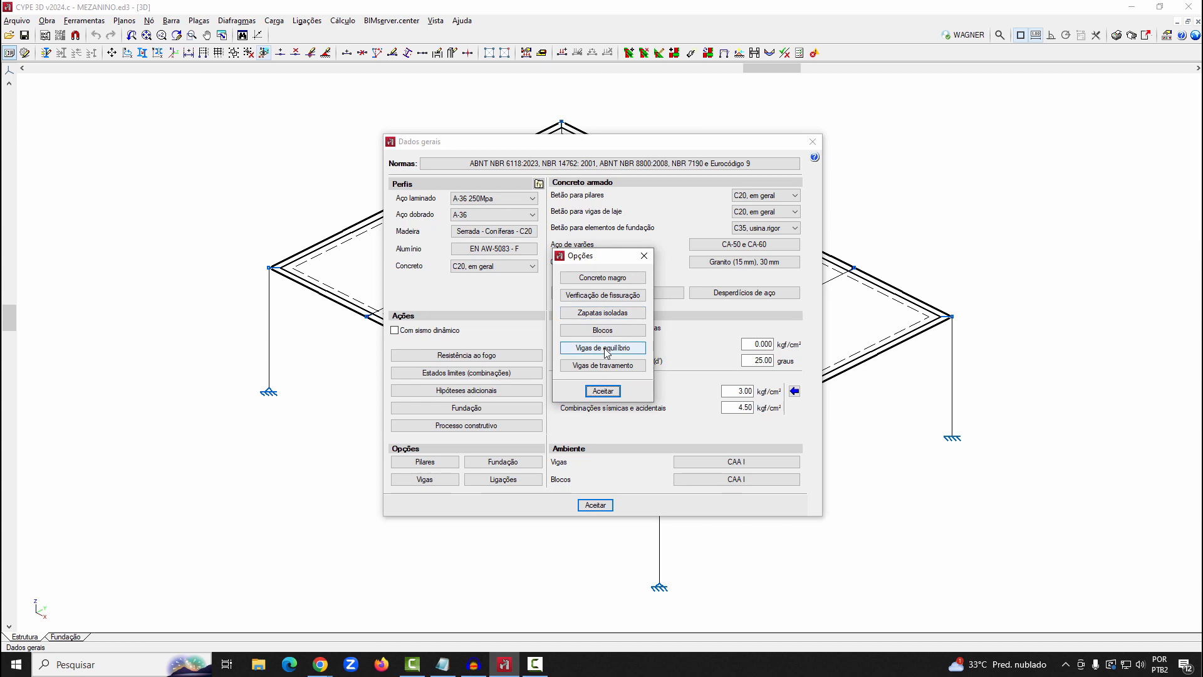
pyautogui.click(628, 277)
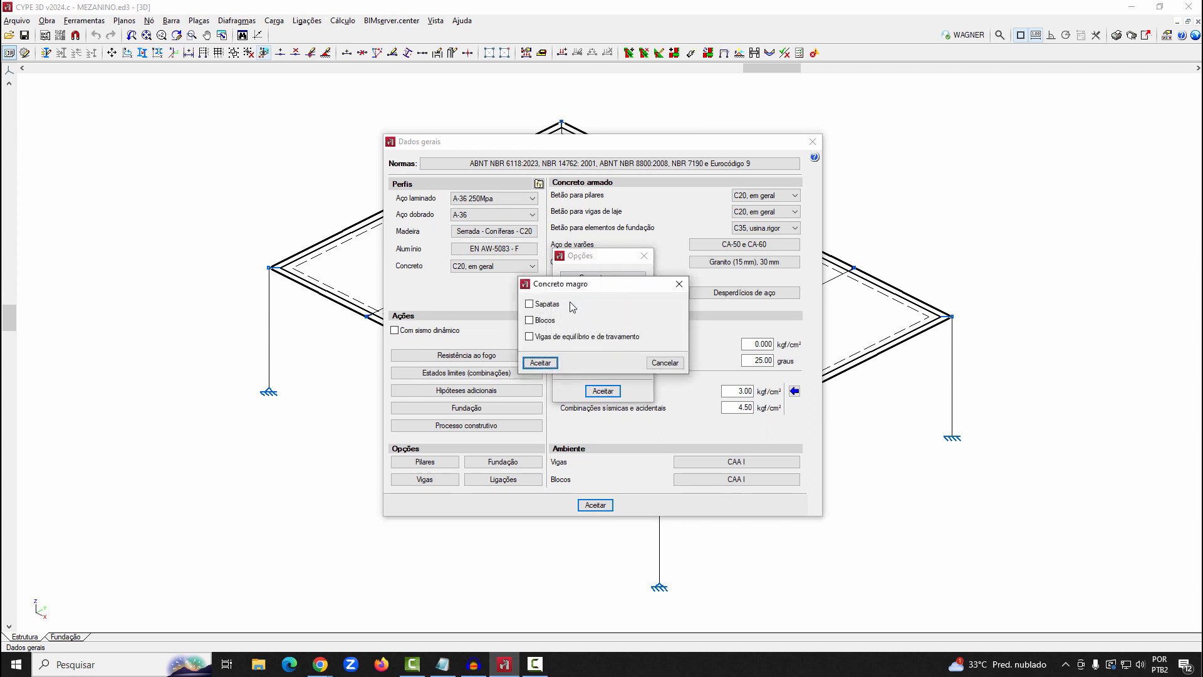
pyautogui.click(530, 304)
pyautogui.click(530, 320)
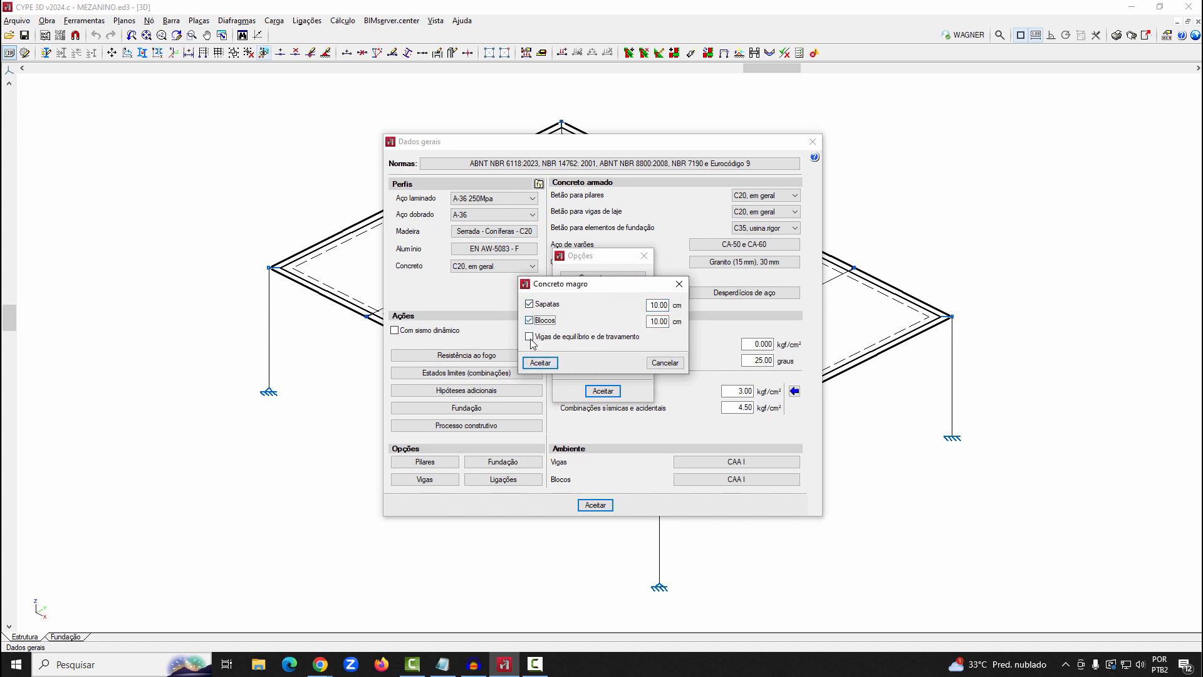
pyautogui.click(530, 337)
pyautogui.click(530, 337)
pyautogui.click(530, 320)
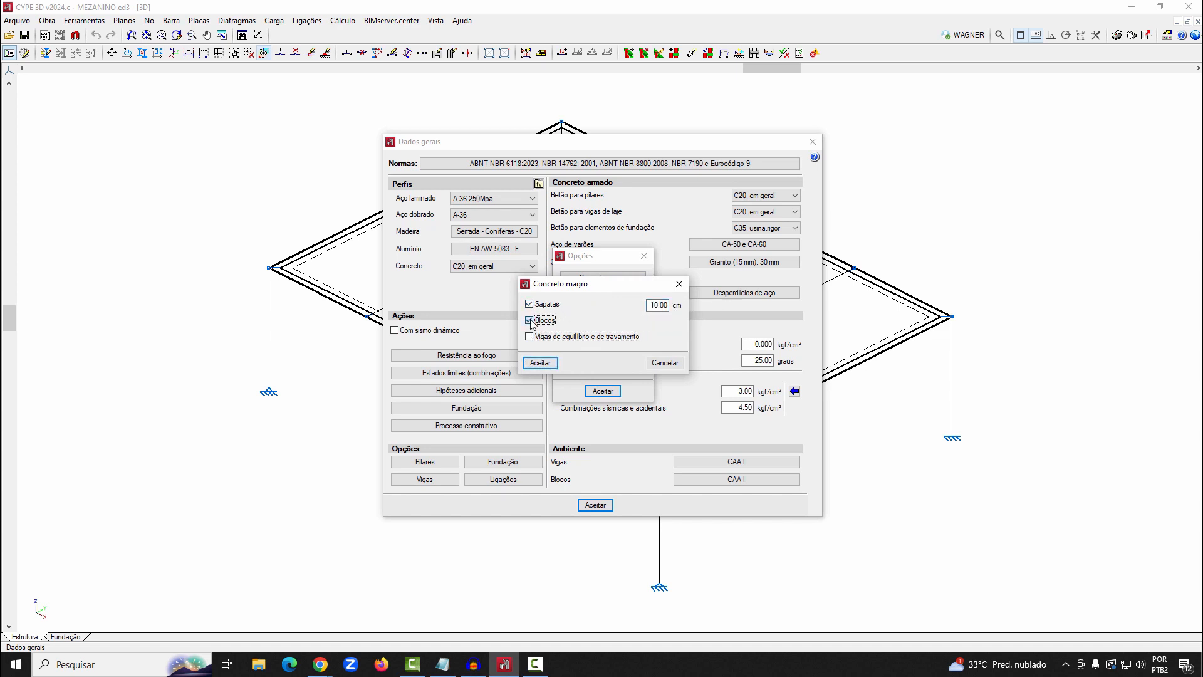
pyautogui.click(529, 362)
# Enable perimeter reinforcement for the isolated footings, review their type and stress increment options, and accept
pyautogui.click(599, 316)
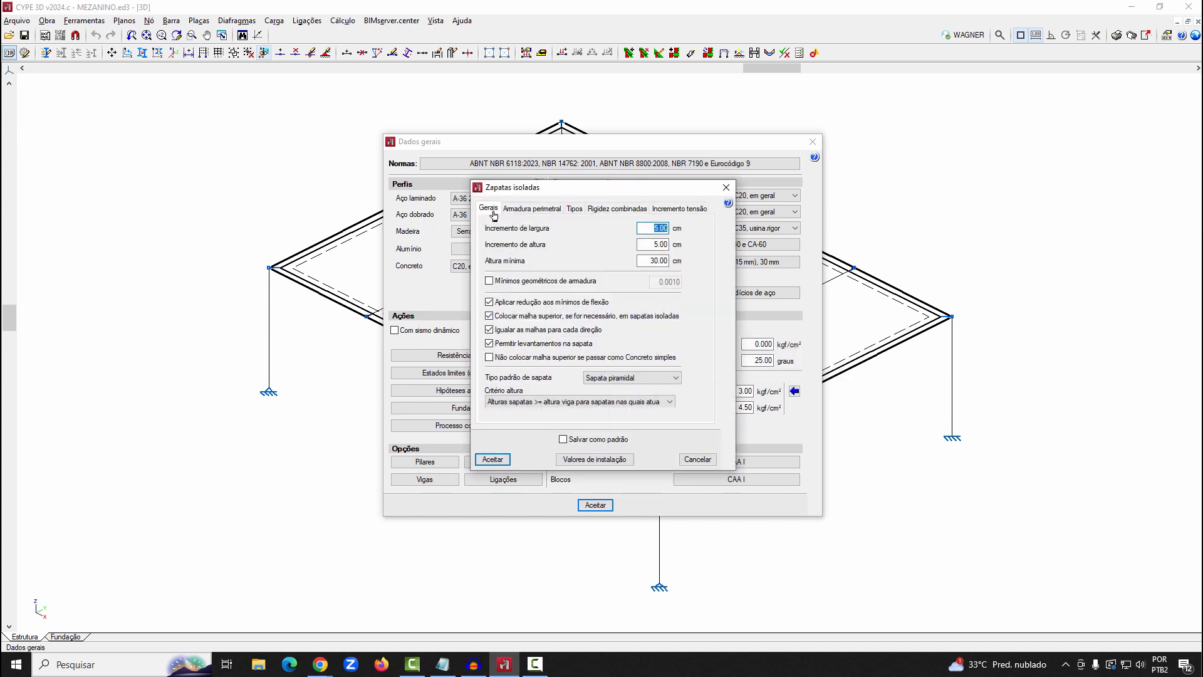
pyautogui.click(523, 210)
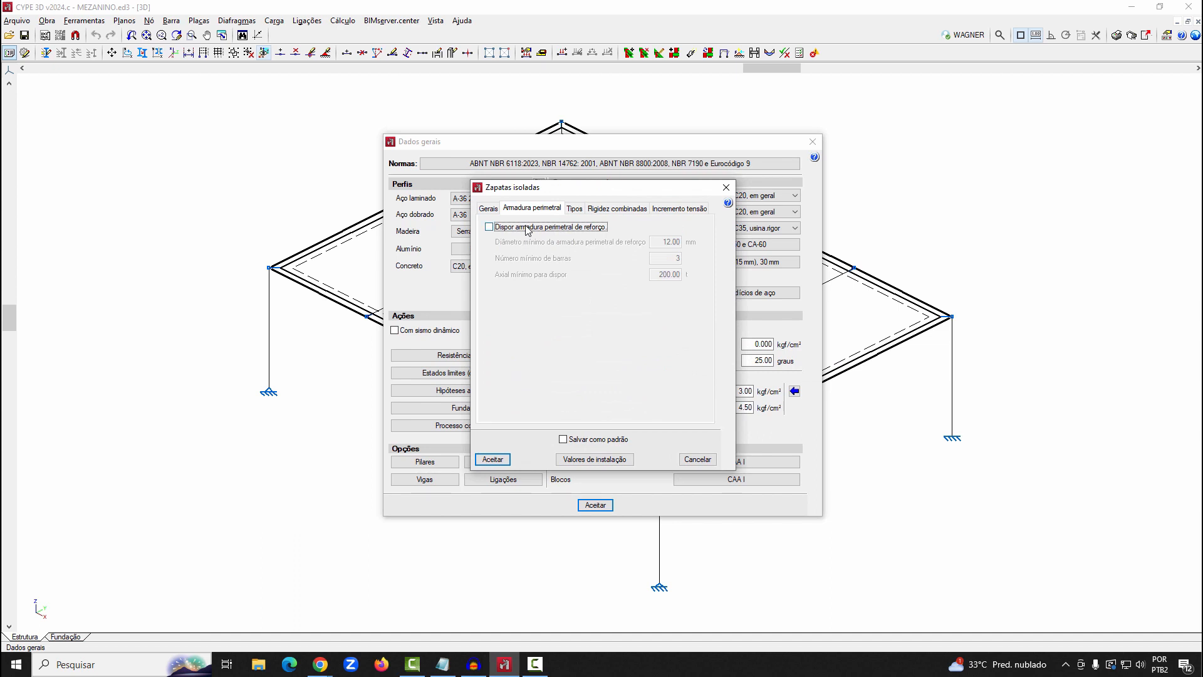
pyautogui.click(526, 226)
pyautogui.click(526, 226)
pyautogui.click(526, 226)
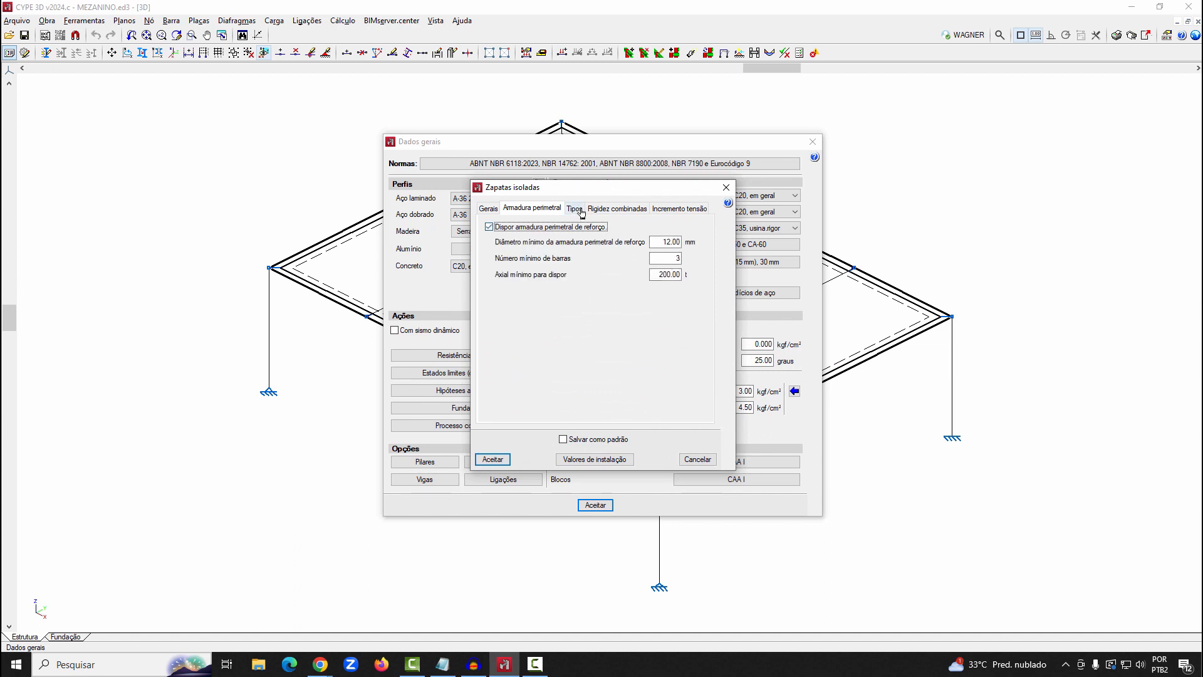
pyautogui.click(580, 211)
pyautogui.click(679, 209)
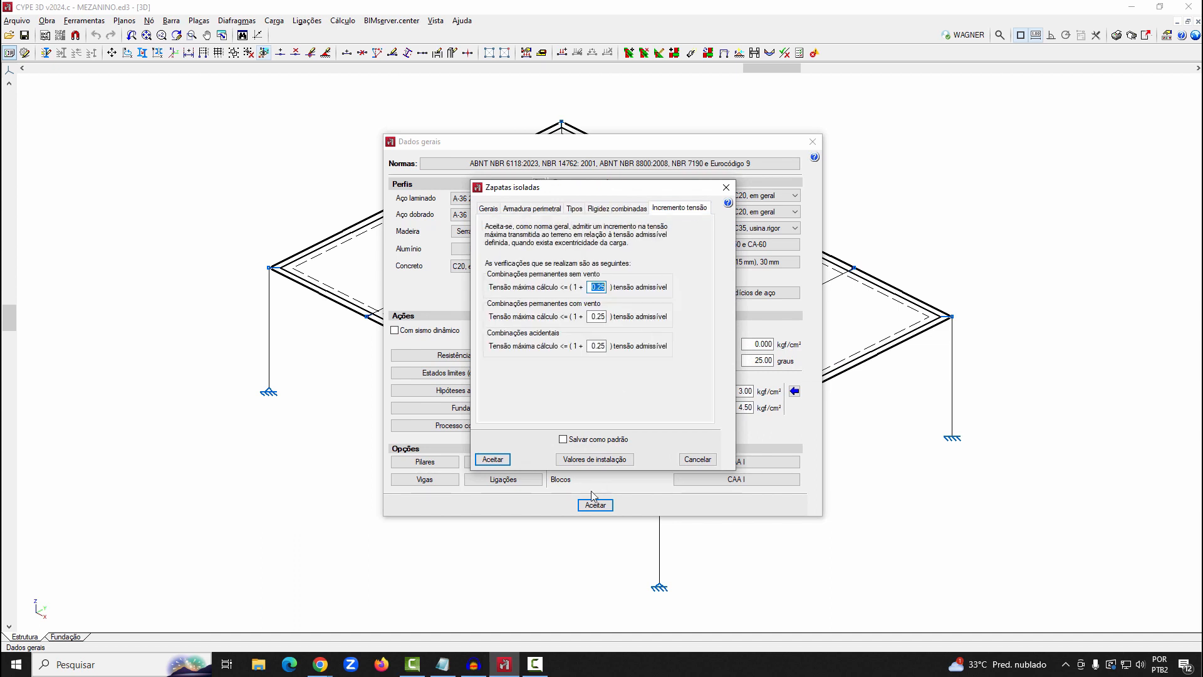
pyautogui.click(492, 460)
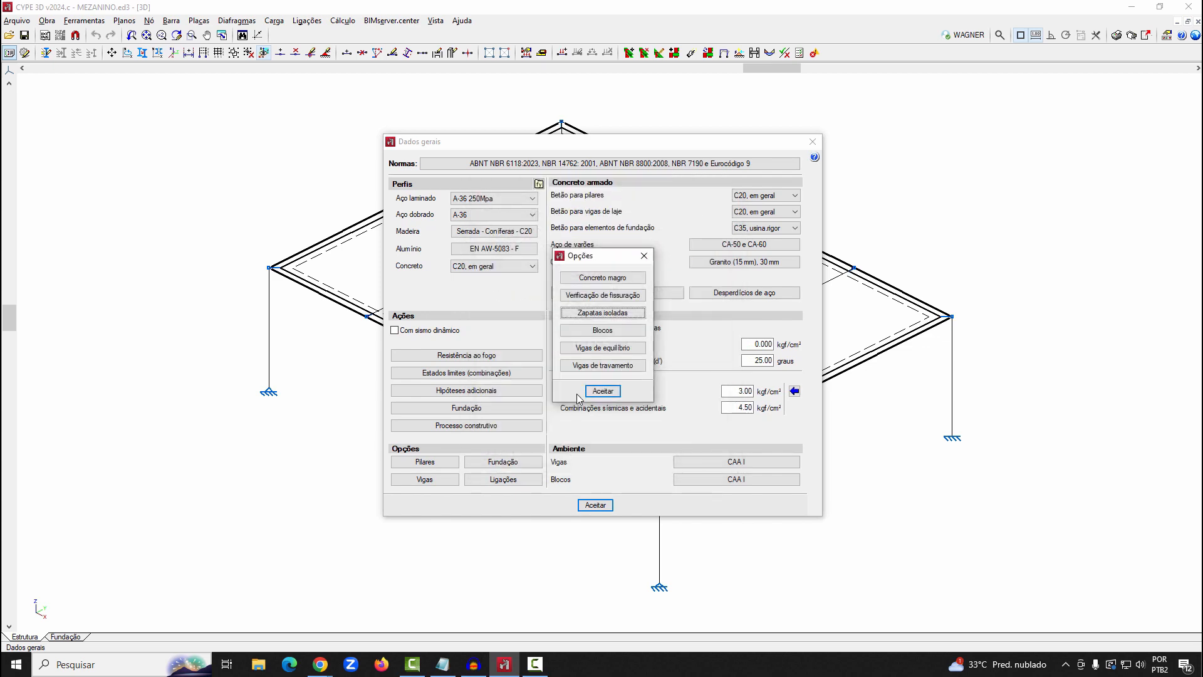
# Accept the foundation options and the general data, and open the foundation plan of the structure
pyautogui.click(601, 391)
pyautogui.click(602, 356)
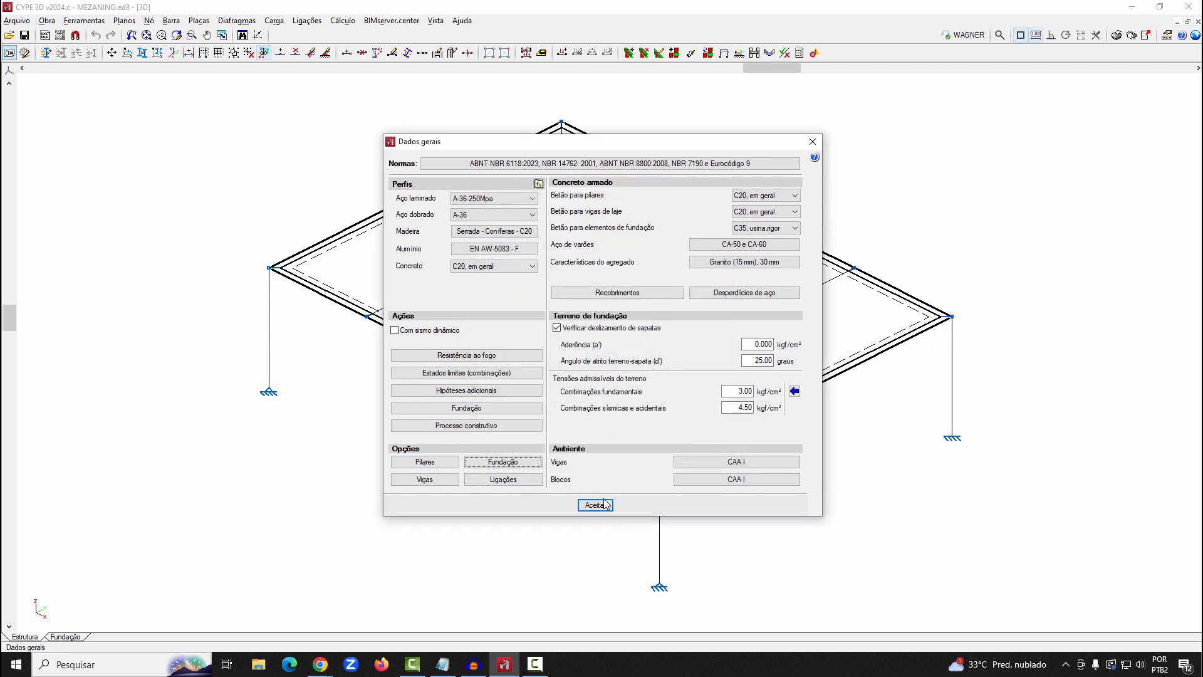
pyautogui.click(603, 503)
pyautogui.click(65, 637)
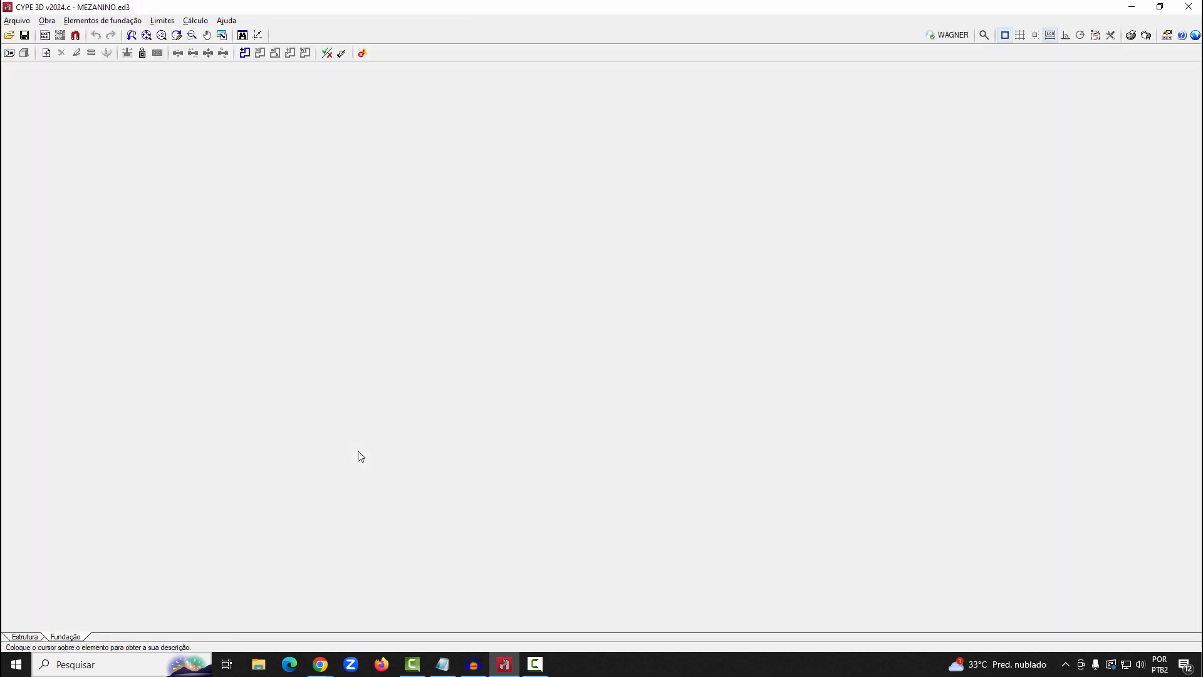
# Start a new reinforced concrete footing with a single column, of the eccentric pyramidal rectangular type
pyautogui.click(76, 22)
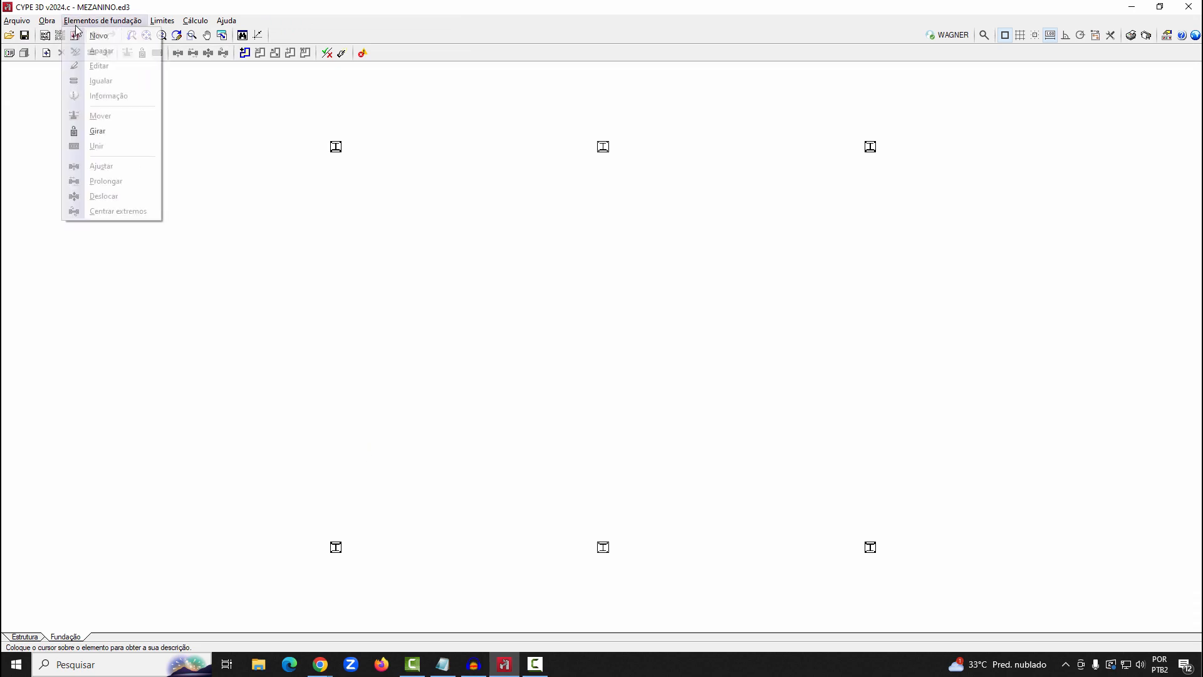
pyautogui.click(98, 36)
pyautogui.click(56, 86)
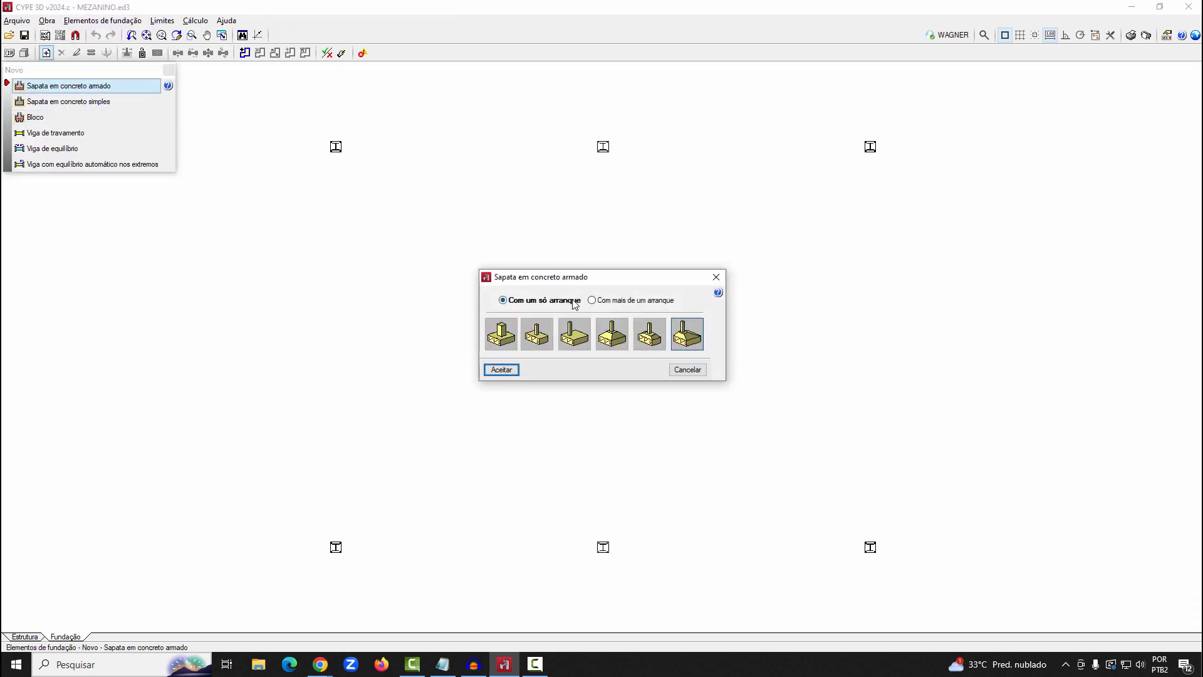
pyautogui.click(605, 300)
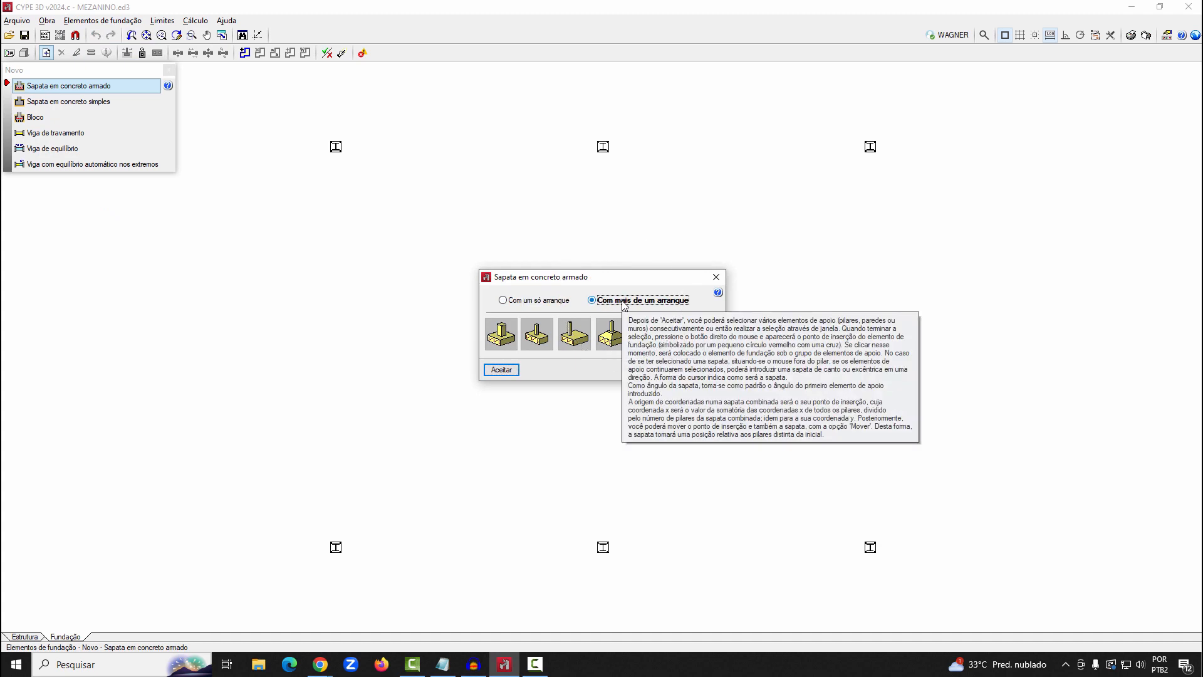
pyautogui.click(550, 302)
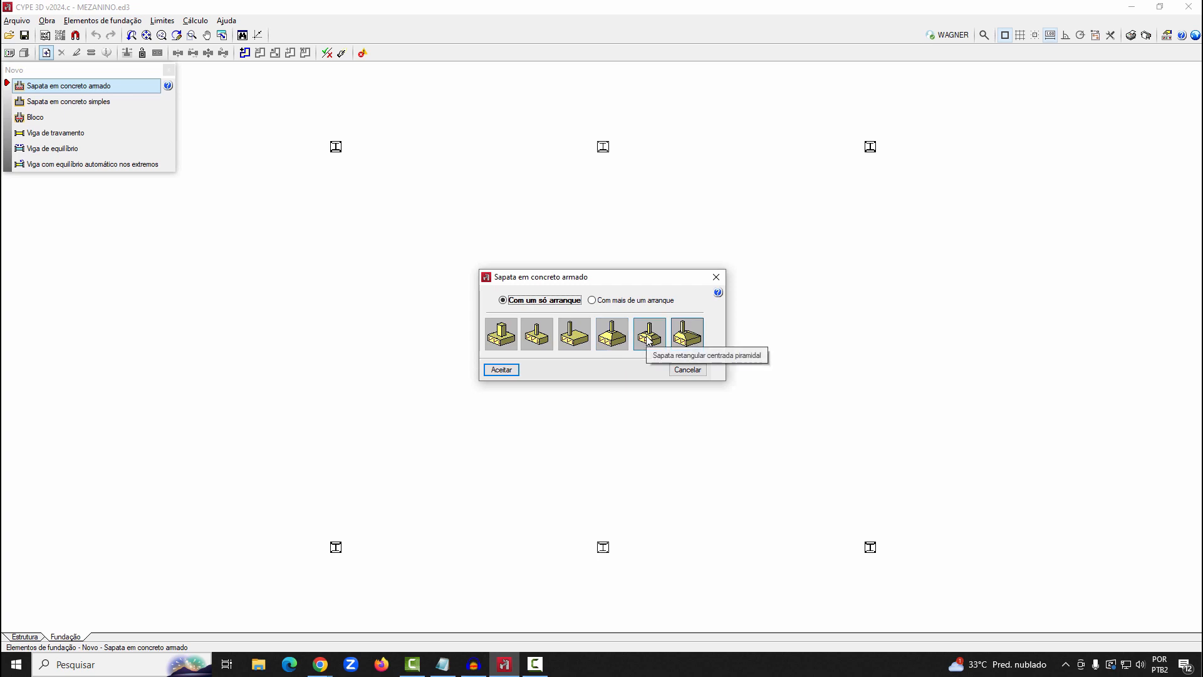
pyautogui.click(687, 339)
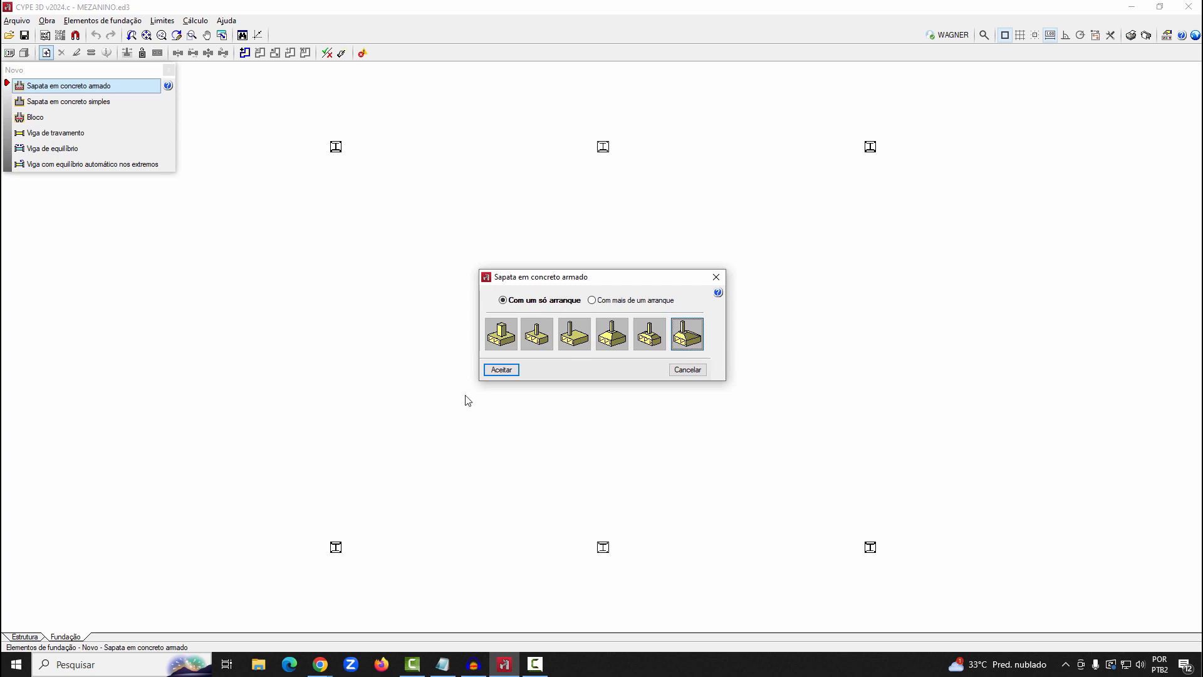
pyautogui.click(501, 371)
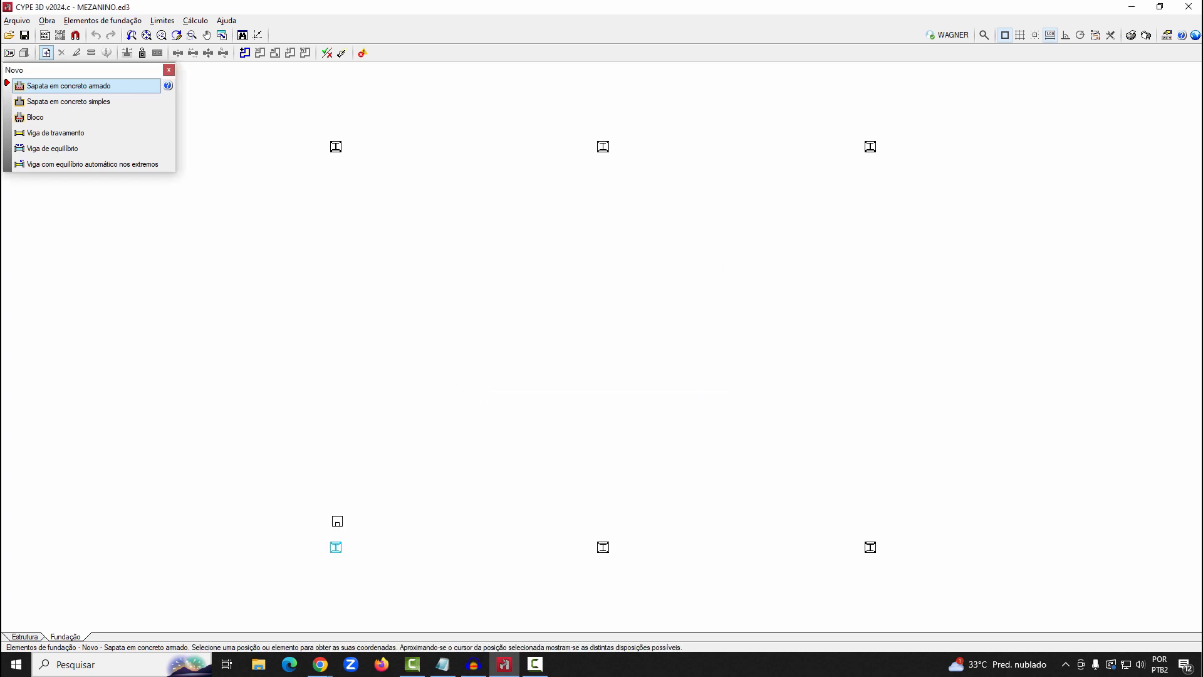
# Place eccentric pyramidal footings at all six columns, with their bodies extending towards the inside of the plan
pyautogui.click(337, 520)
pyautogui.click(602, 520)
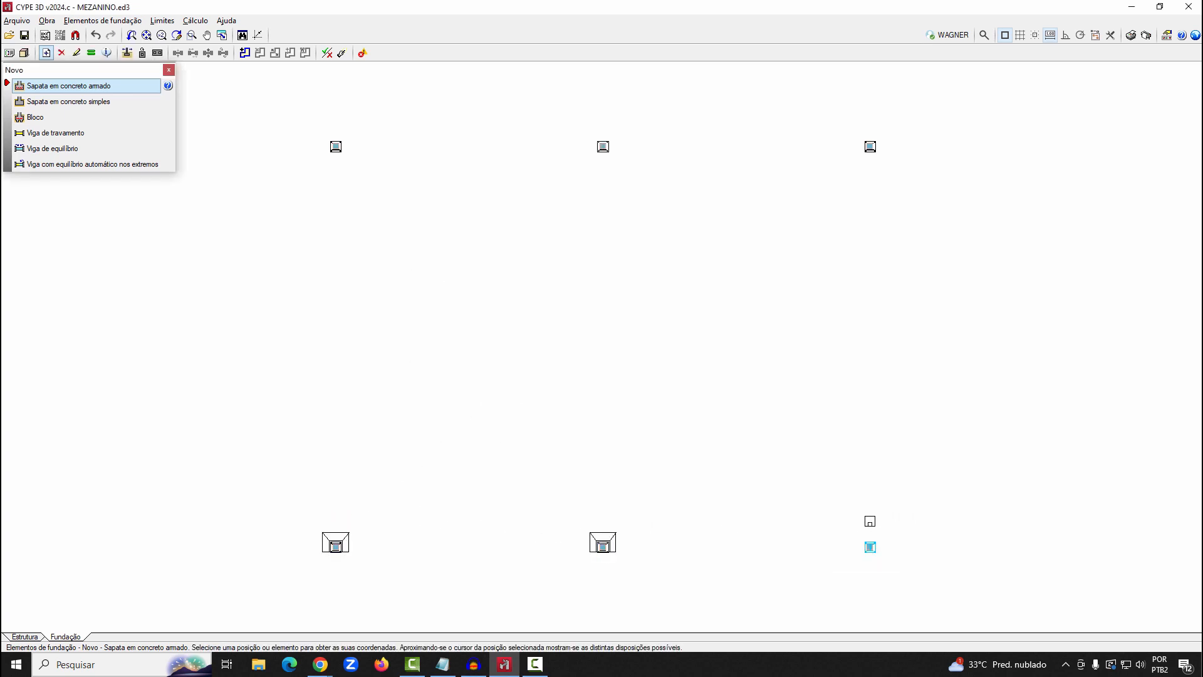
pyautogui.click(870, 521)
pyautogui.click(870, 161)
pyautogui.click(602, 162)
pyautogui.click(335, 161)
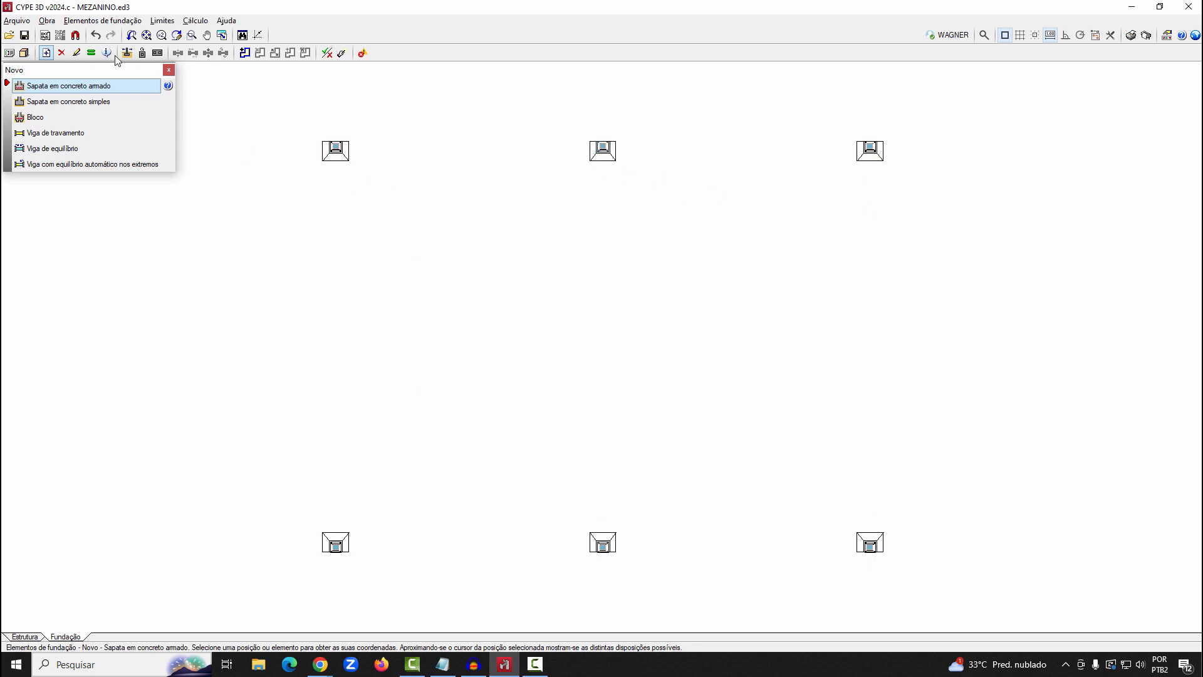
# Inspect the new eccentric footings under the columns in the 3D model, and return to the plan
pyautogui.click(24, 53)
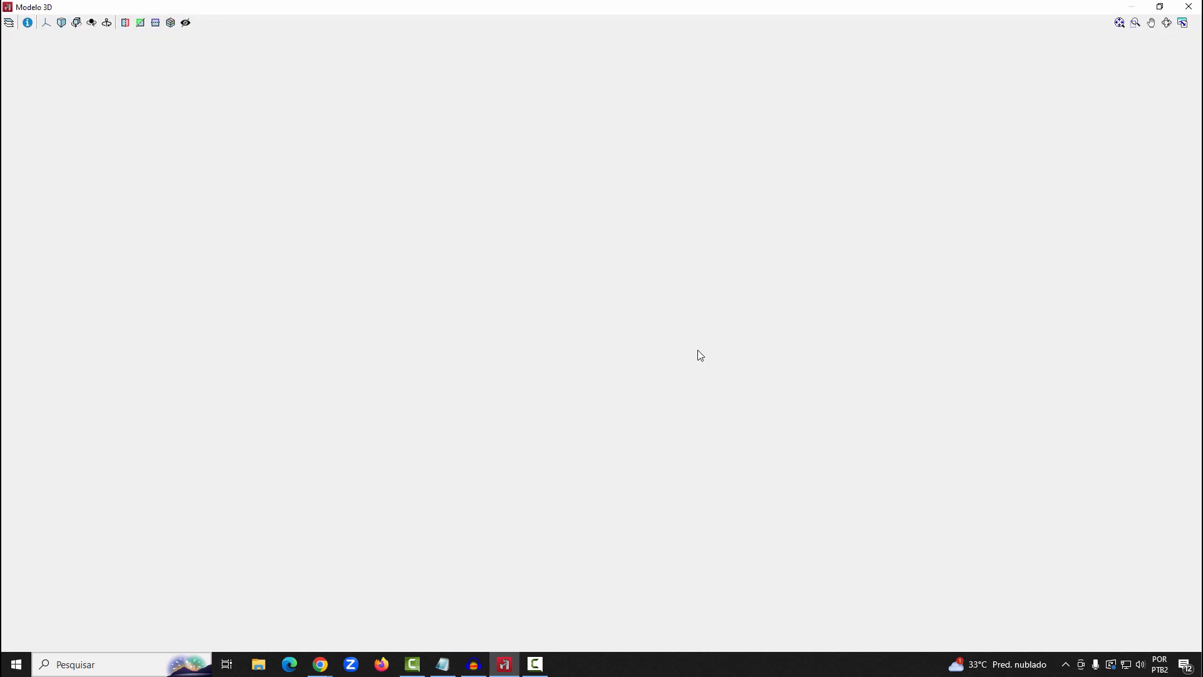
pyautogui.moveTo(697, 351); pyautogui.dragTo(564, 285)
pyautogui.scroll(2, 396, 470)
pyautogui.scroll(3, 396, 474)
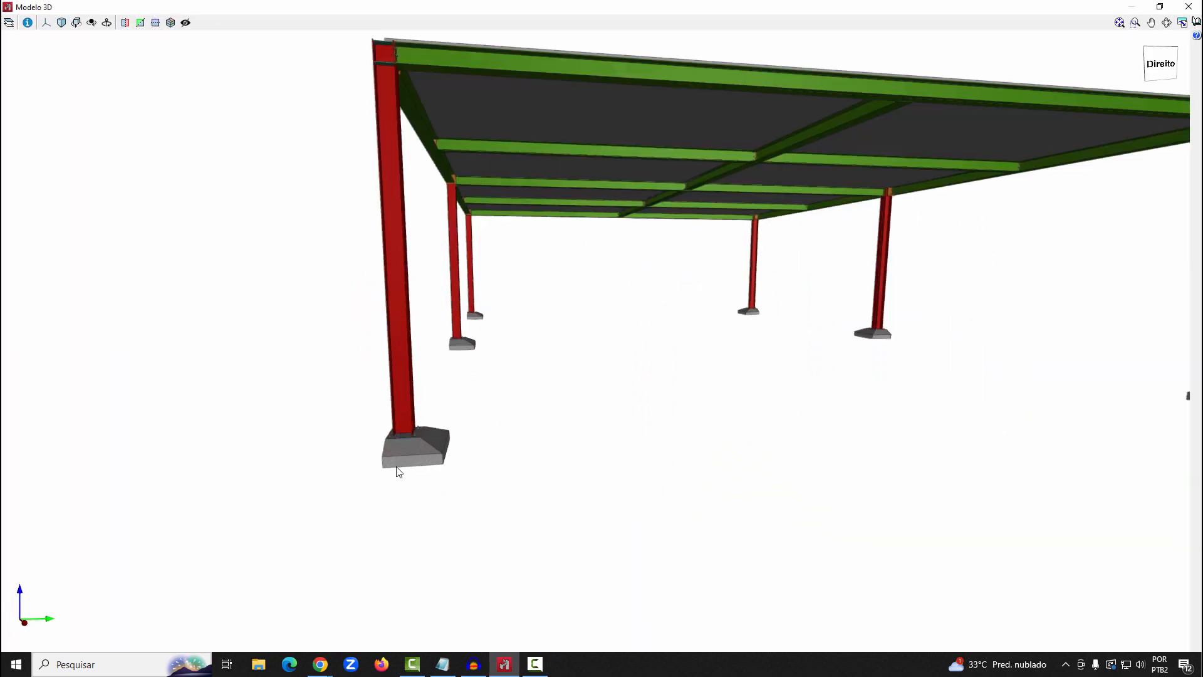
pyautogui.click(1188, 7)
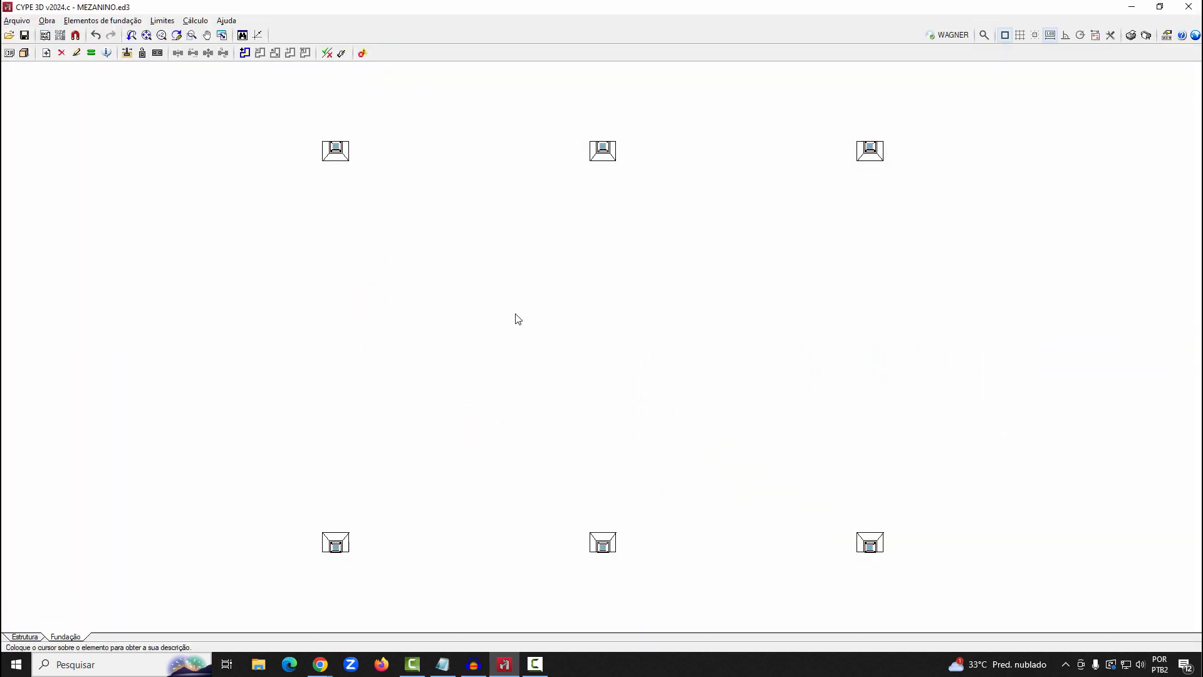
# Replace the eccentric footings at the six columns with centred single-column reinforced concrete footings of 100 x 100 x 30
pyautogui.click(102, 20)
pyautogui.click(94, 35)
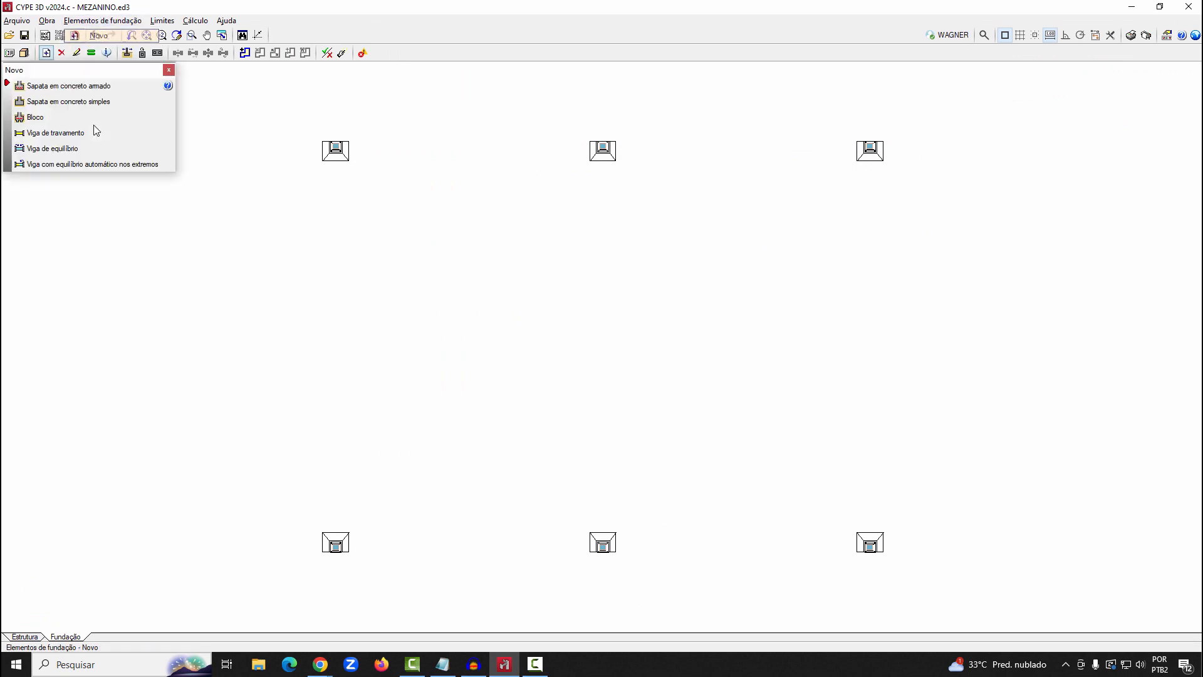
pyautogui.click(81, 88)
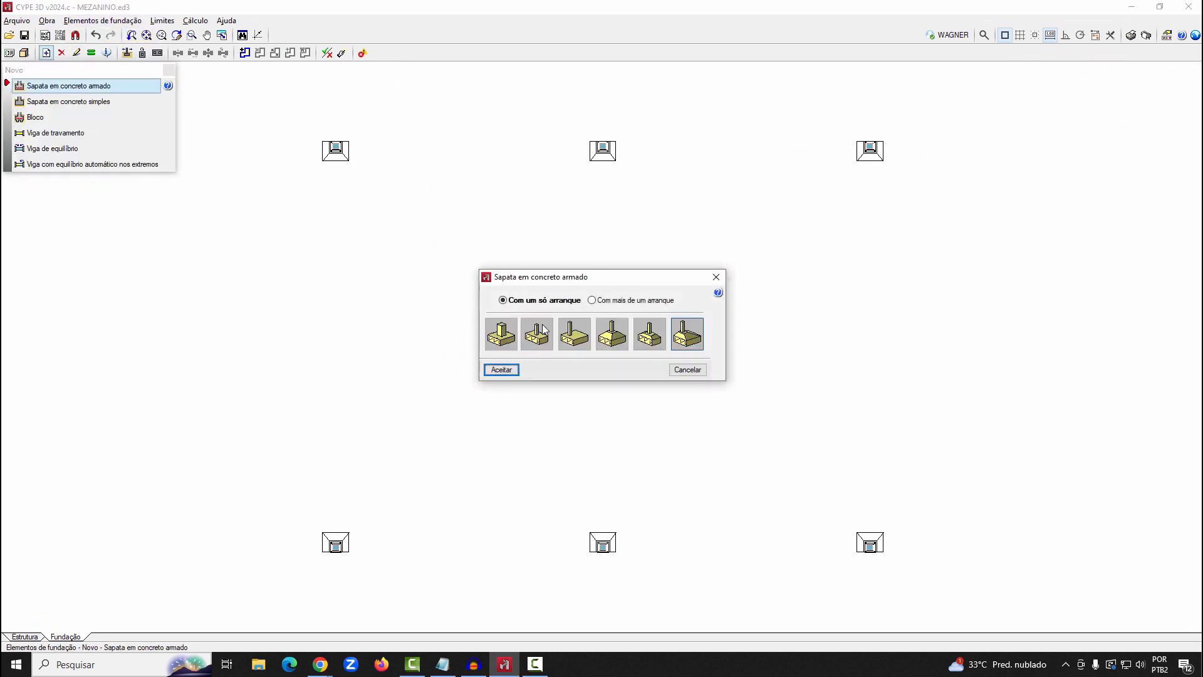
pyautogui.click(501, 370)
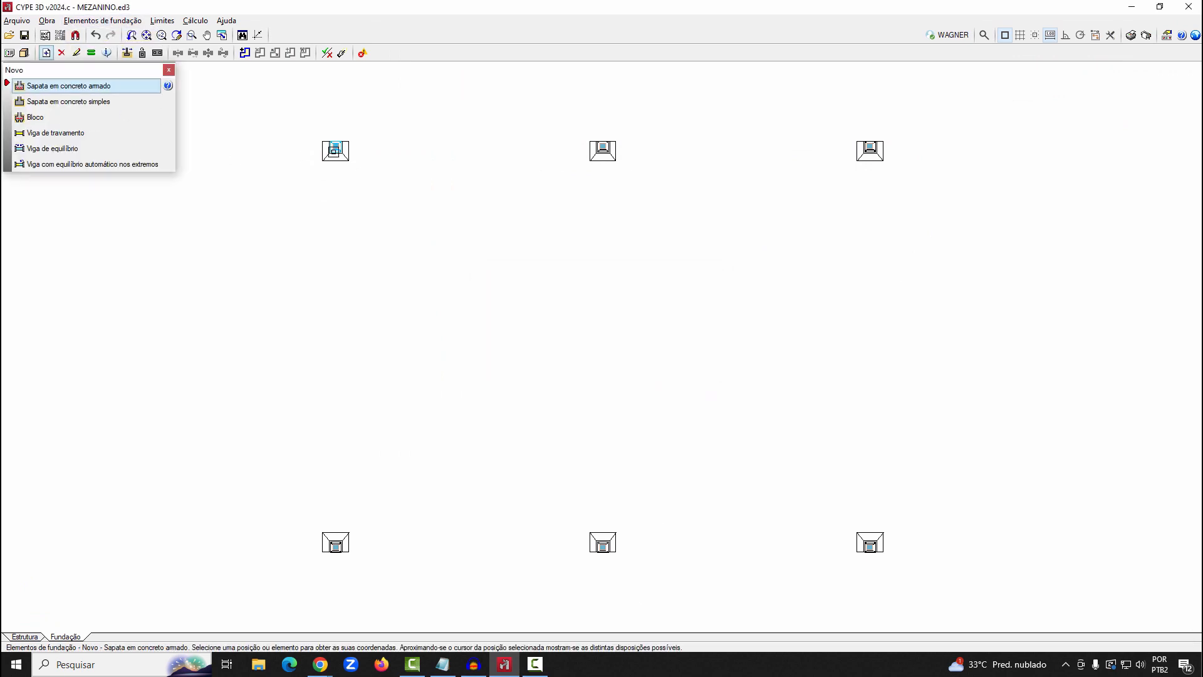
pyautogui.click(336, 149)
pyautogui.click(655, 147)
pyautogui.click(872, 160)
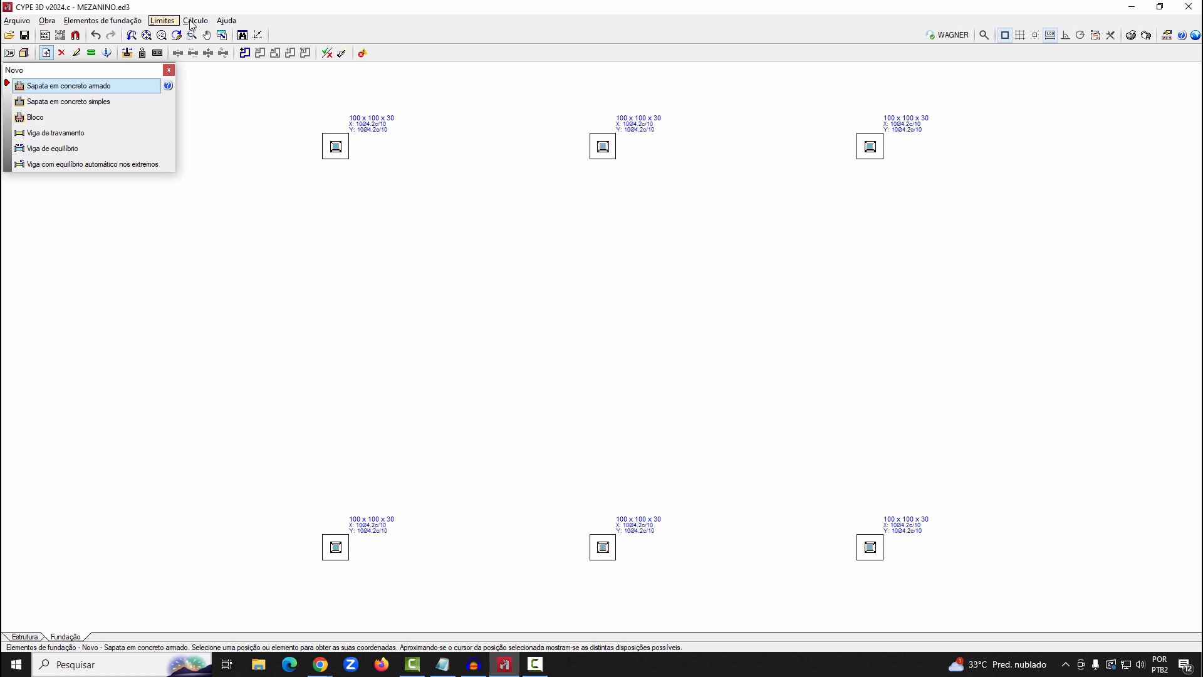
# Size the foundation elements with the complete quick design option (Dimensionamento rápido completo)
pyautogui.click(192, 25)
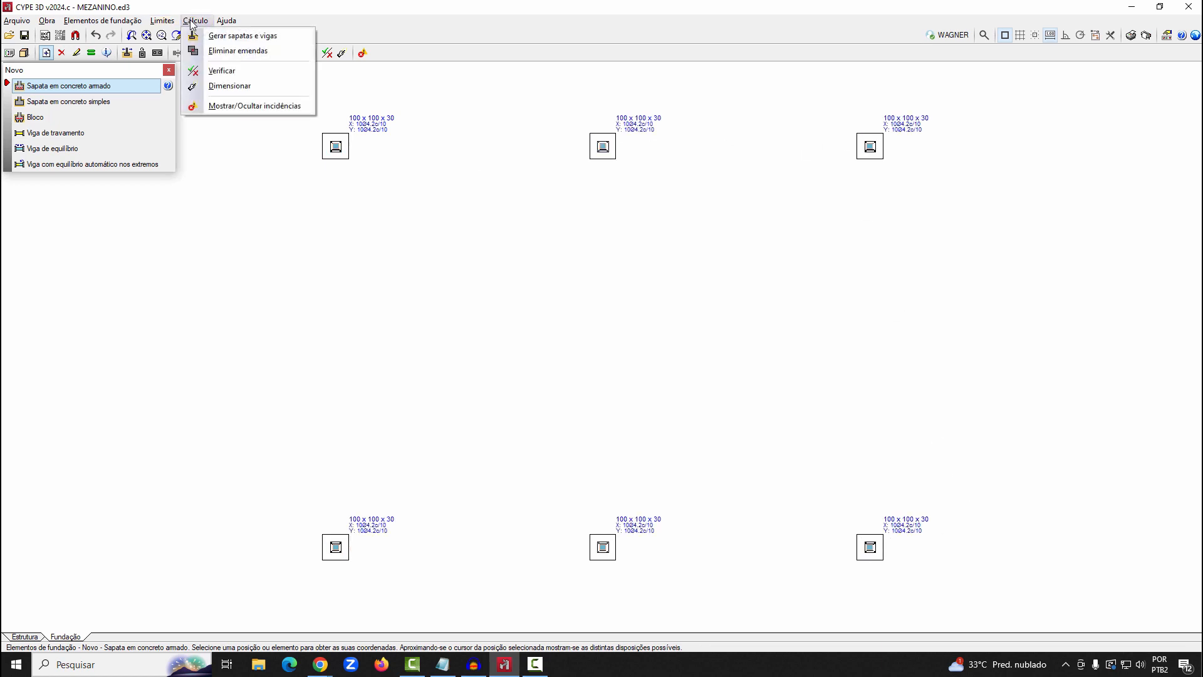
pyautogui.click(229, 86)
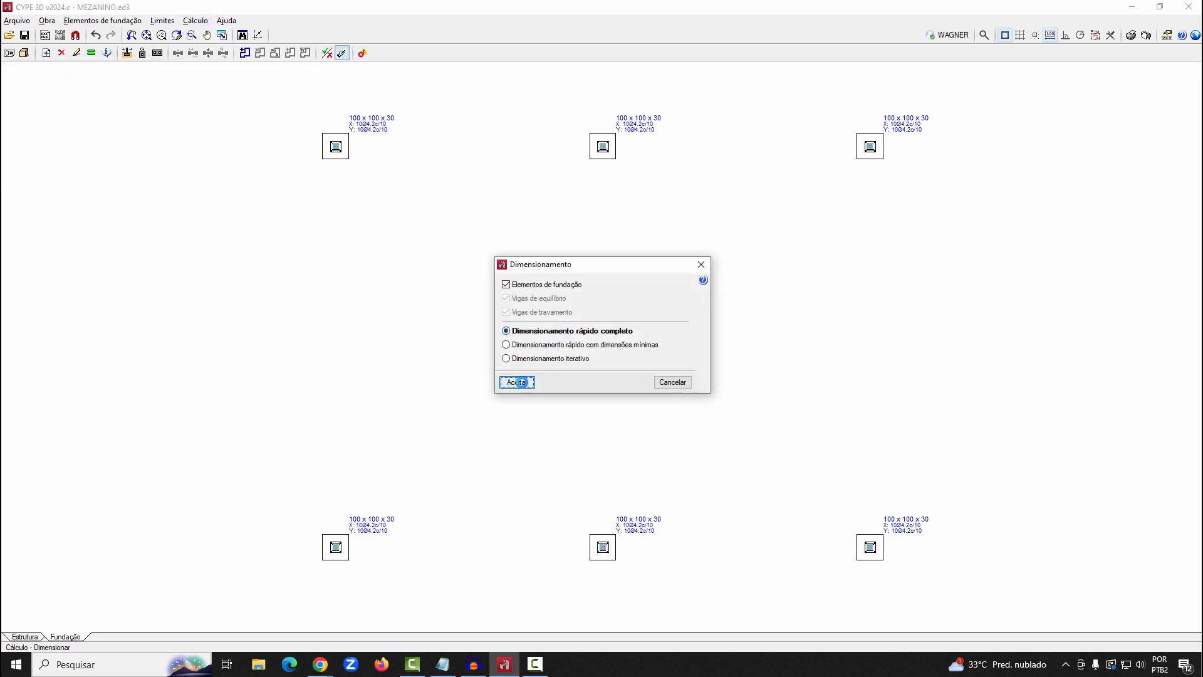
pyautogui.click(519, 383)
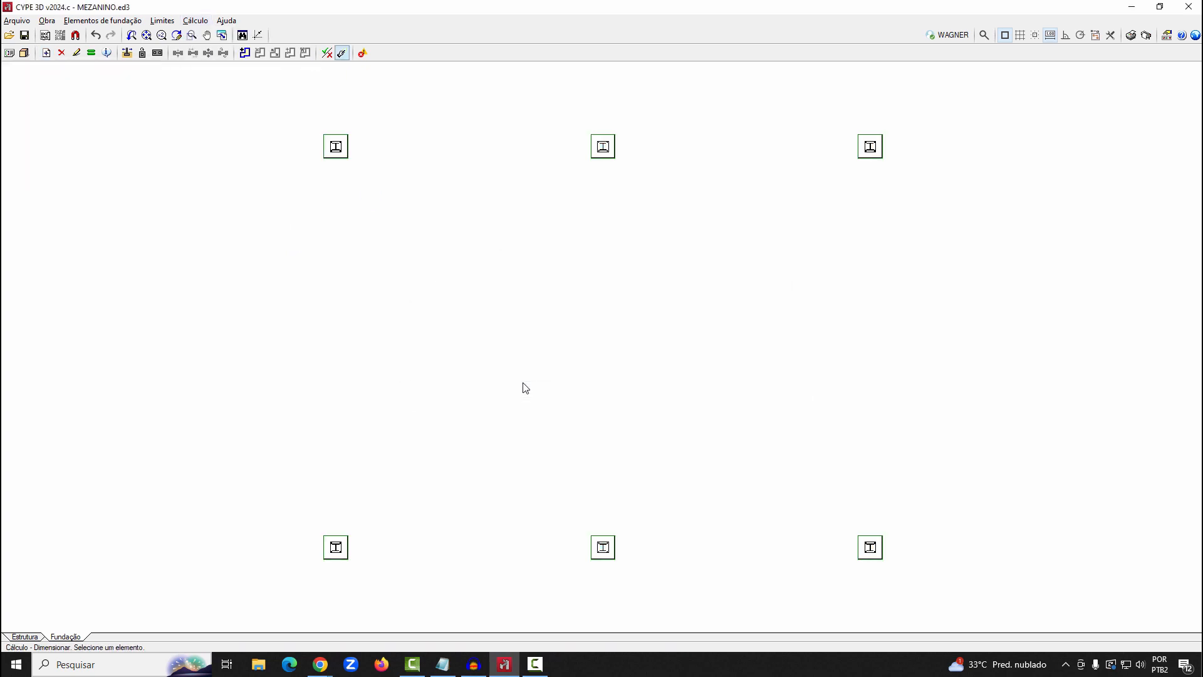
# Open the footing at node N11 for editing and examine its verification results and complete report
pyautogui.click(132, 21)
pyautogui.click(126, 65)
pyautogui.click(326, 148)
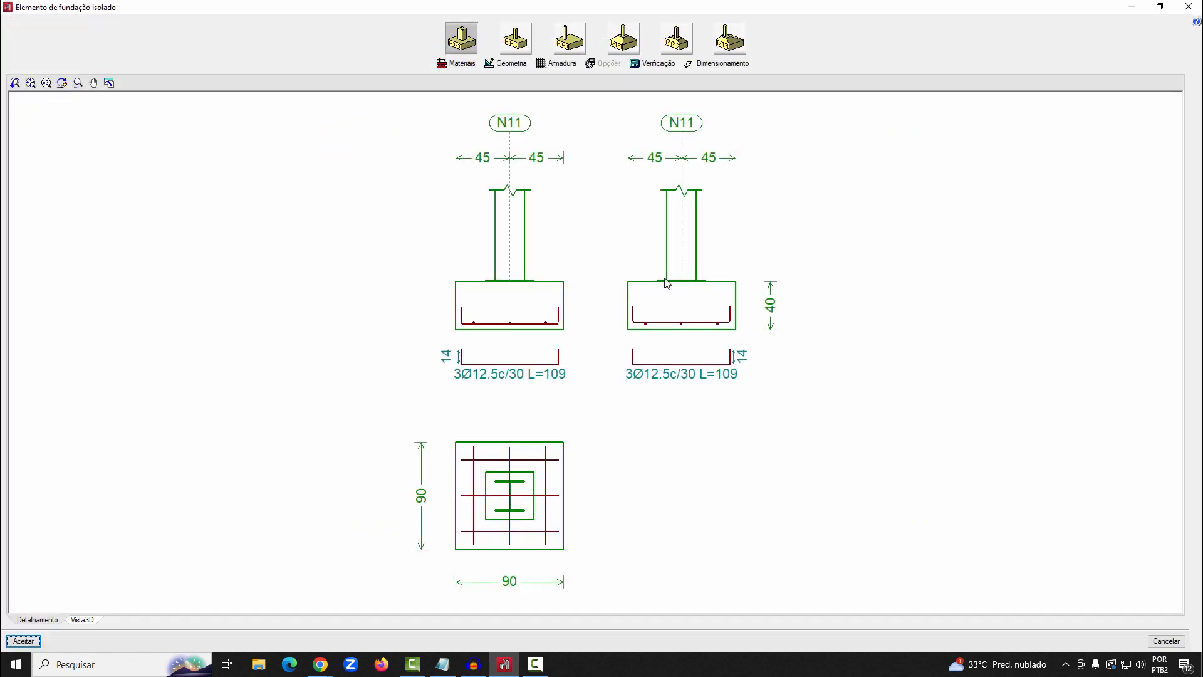
pyautogui.click(663, 68)
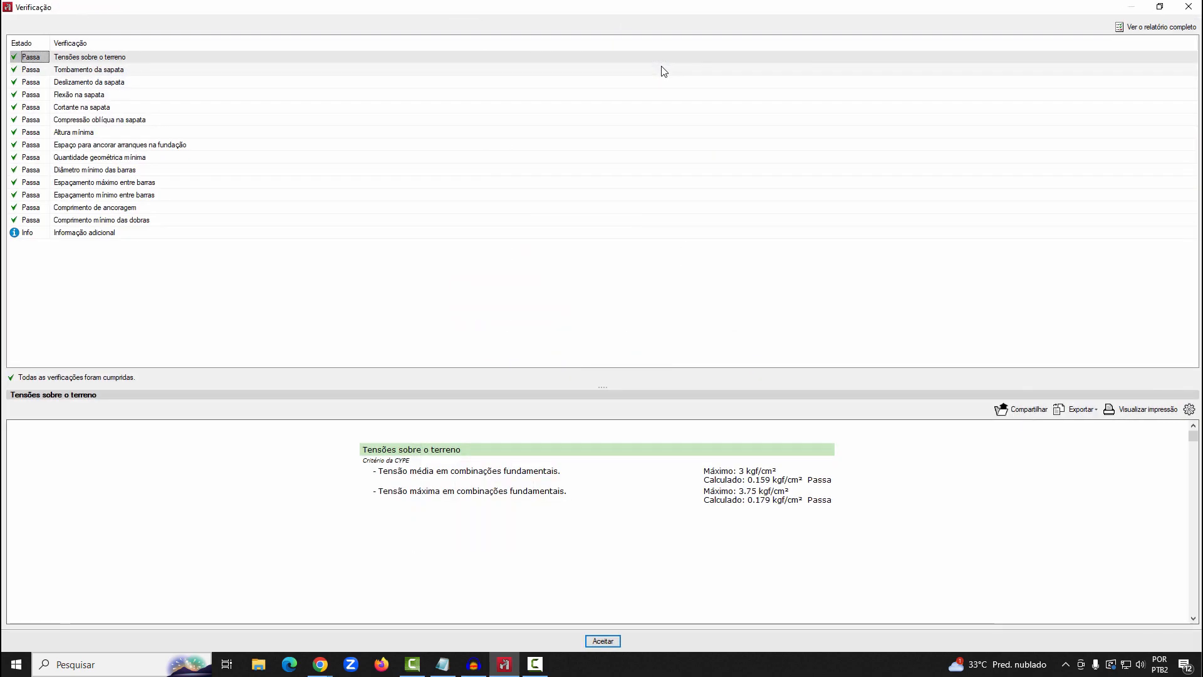
pyautogui.click(1158, 27)
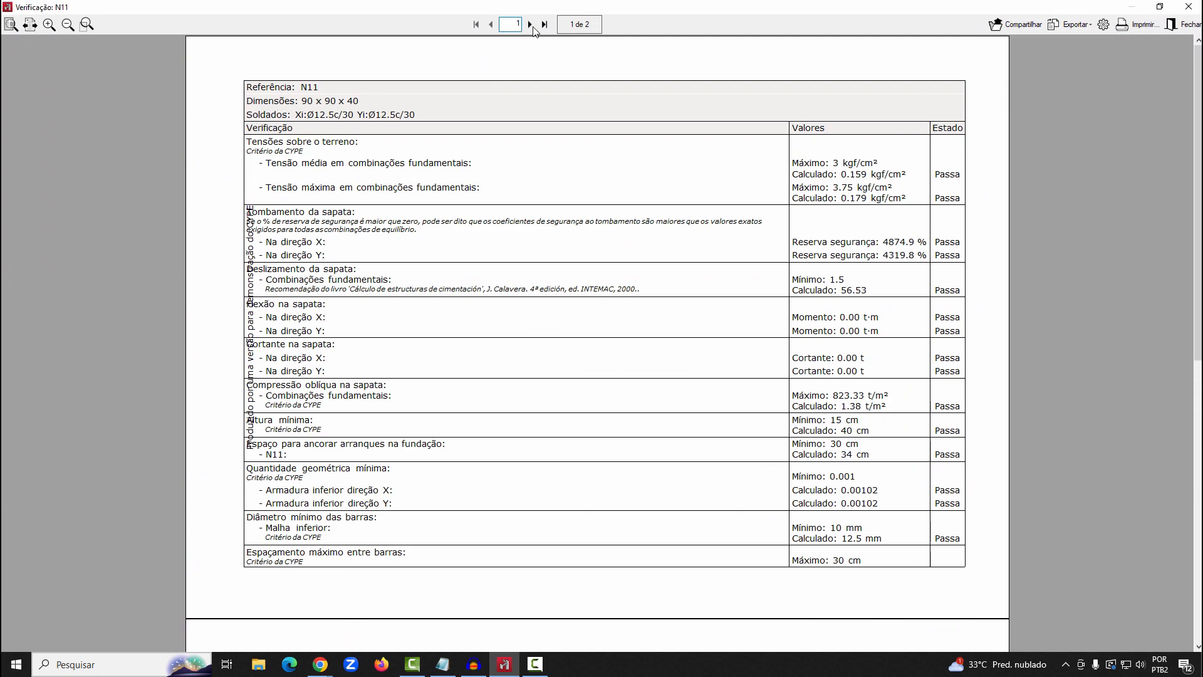
# Review the second page of the N11 footing's verification report, and return to the footing editor
pyautogui.click(530, 24)
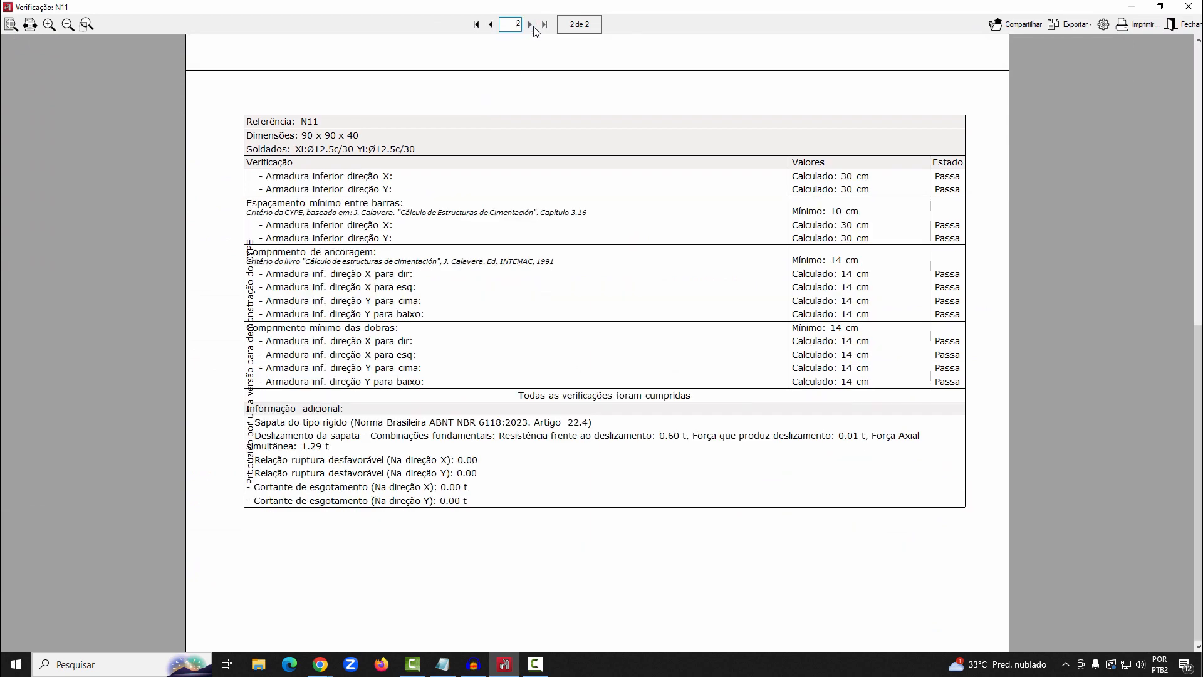
pyautogui.click(1184, 28)
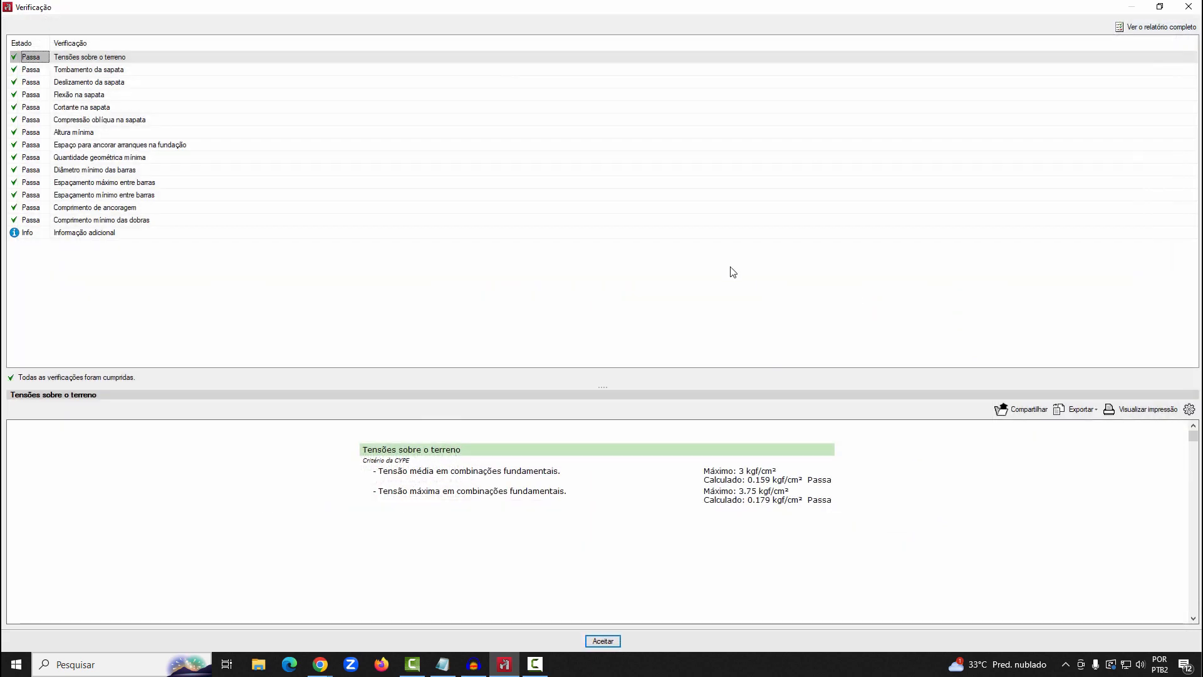
pyautogui.click(587, 636)
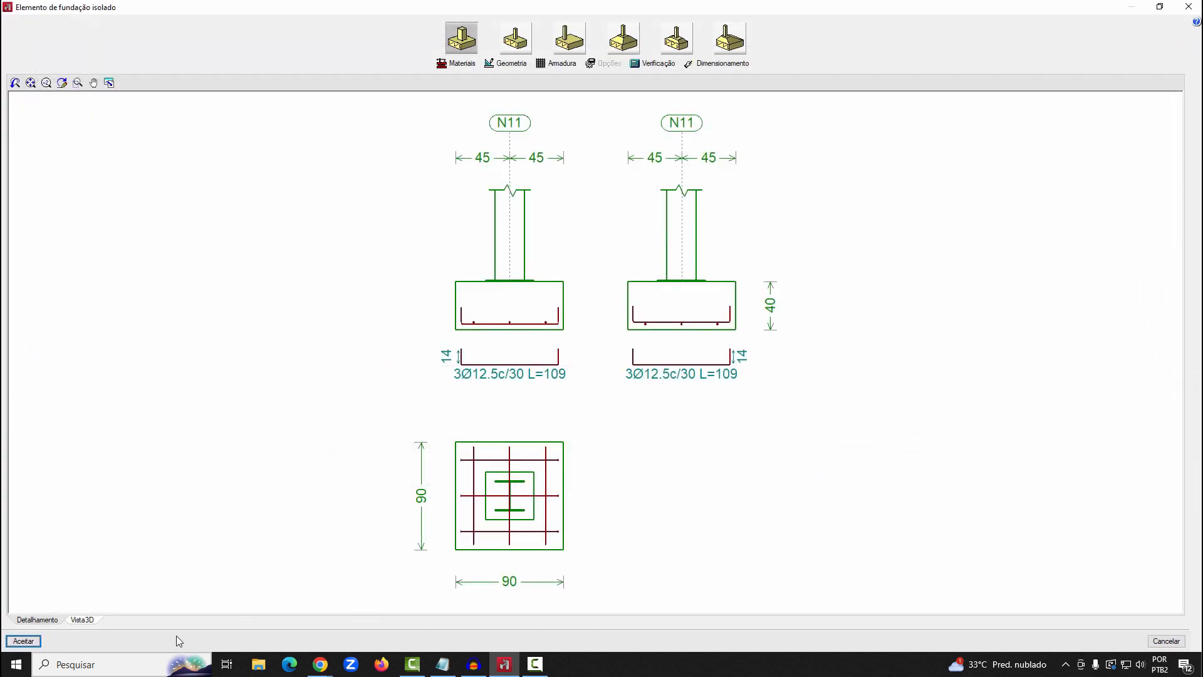
# Inspect the N11 footing and its reinforcement in 3D from a changed angle, and accept the footing editor
pyautogui.click(87, 621)
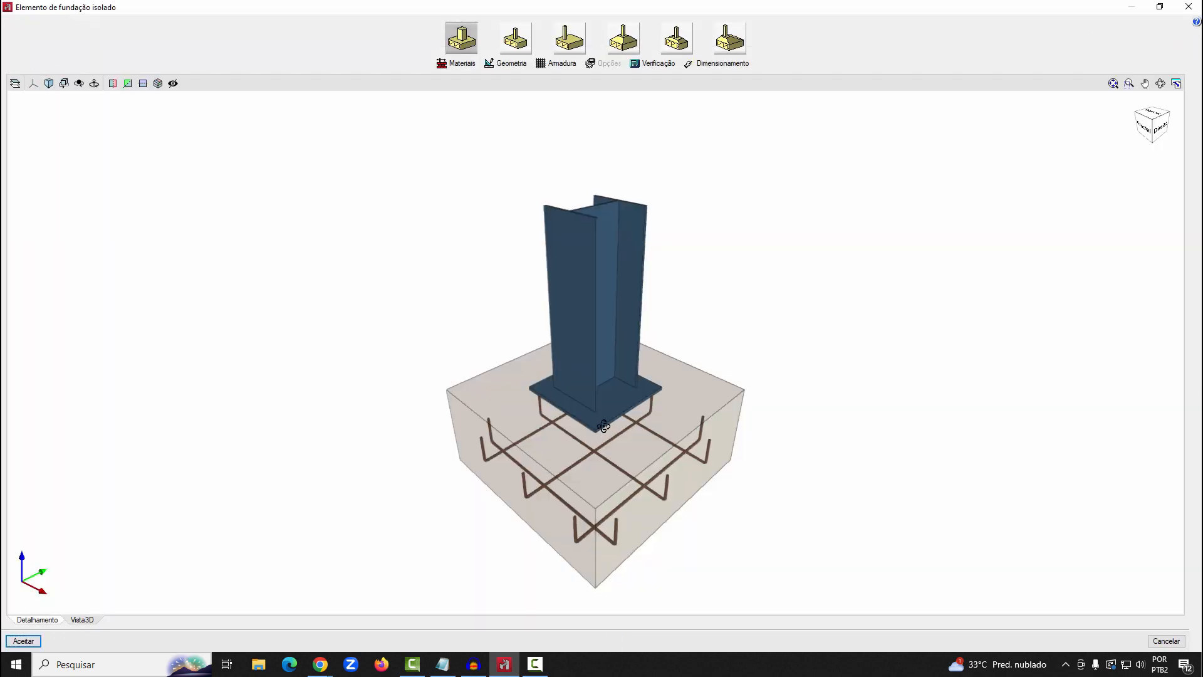
pyautogui.moveTo(599, 427)
pyautogui.mouseDown(button='middle')
pyautogui.moveTo(604, 398)
pyautogui.moveTo(747, 384)
pyautogui.moveTo(919, 412)
pyautogui.moveTo(680, 446)
pyautogui.moveTo(601, 352)
pyautogui.mouseUp(button='middle')
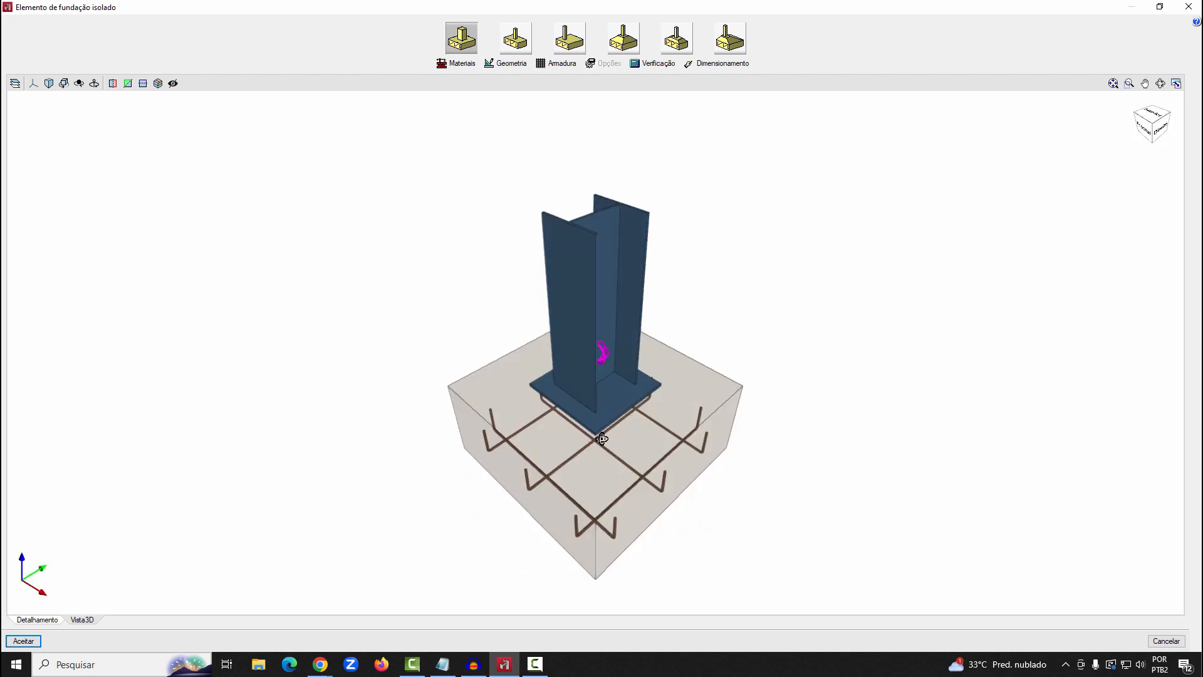
pyautogui.click(33, 639)
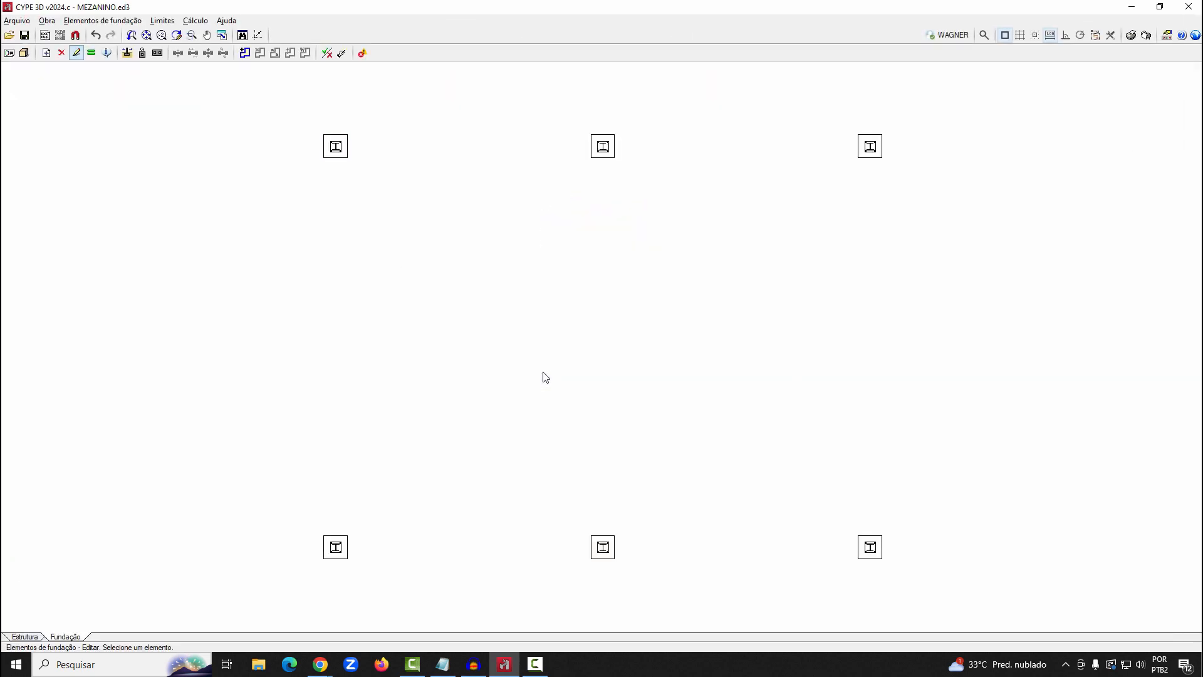
# Exclude the Ligações drawing from the sheet selection and add a Planta da fundação drawing at scale 1/50 with both tables
pyautogui.click(1146, 36)
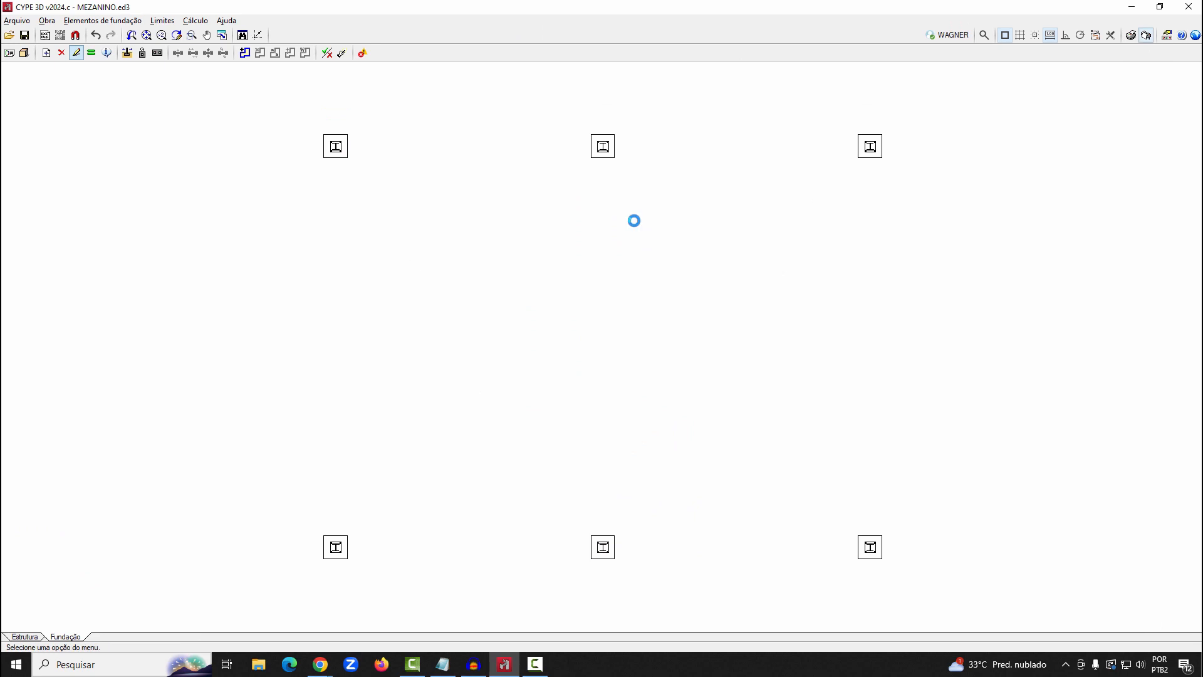
pyautogui.click(419, 216)
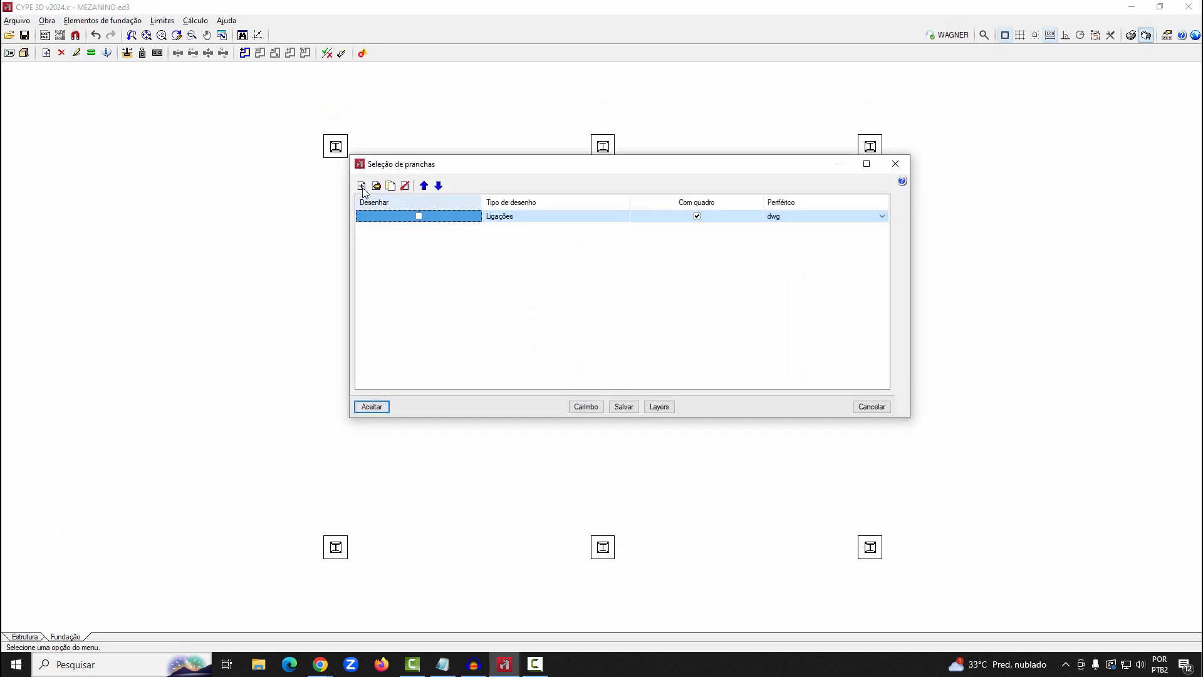
pyautogui.click(362, 186)
pyautogui.click(539, 115)
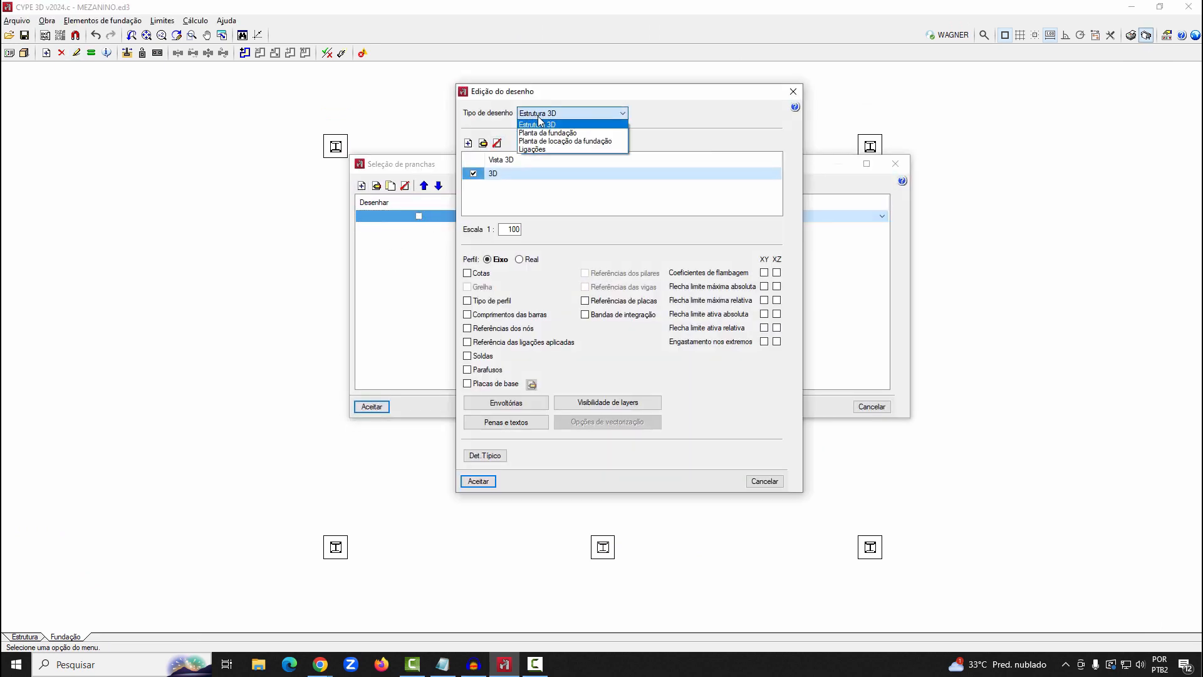
pyautogui.click(540, 117)
pyautogui.click(540, 116)
pyautogui.click(544, 133)
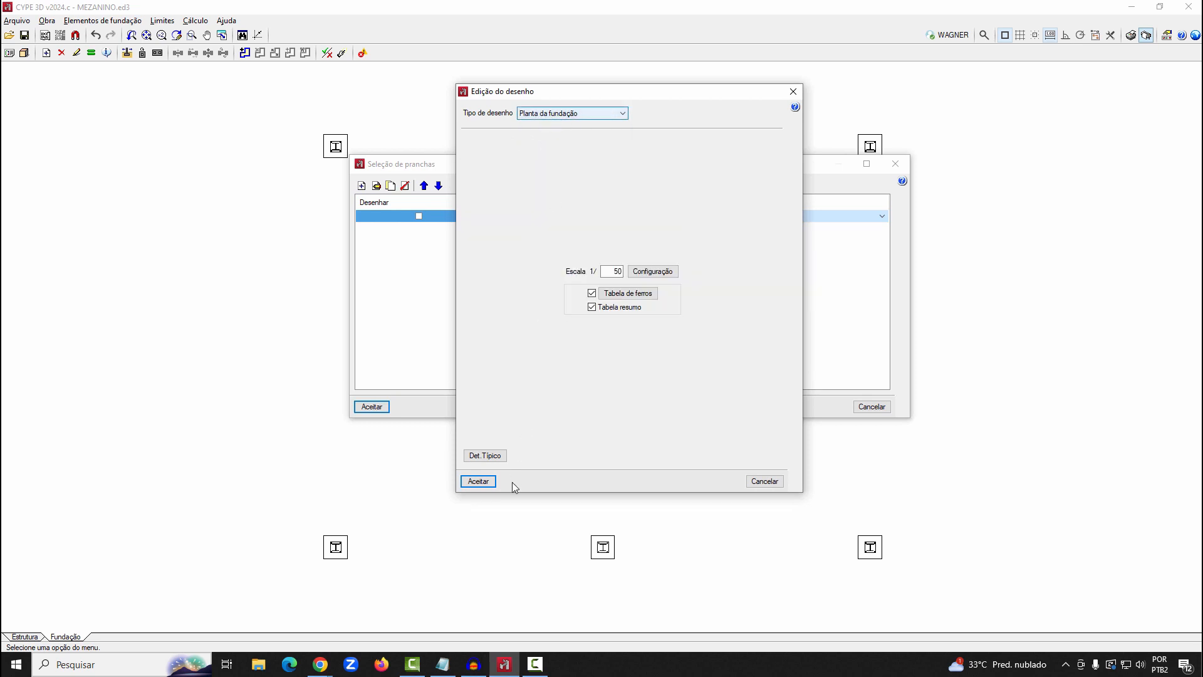
pyautogui.click(487, 482)
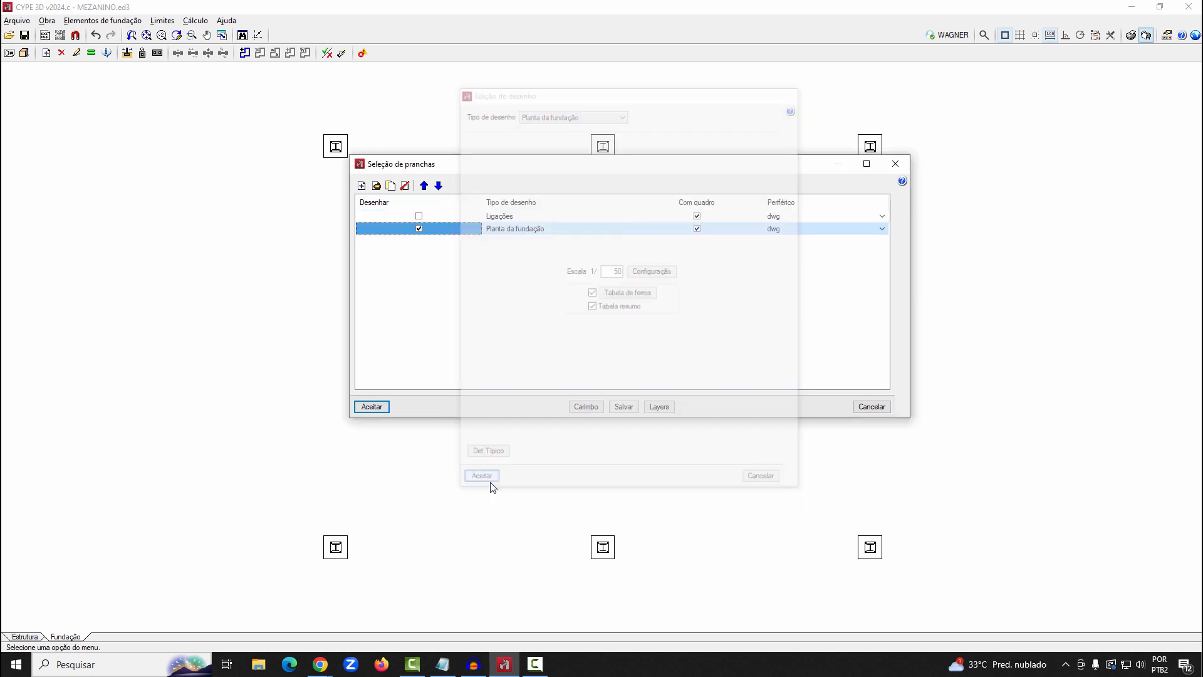
# Add a Planta de locação da fundação drawing to the selection and generate the sheet composition
pyautogui.click(361, 186)
pyautogui.click(542, 115)
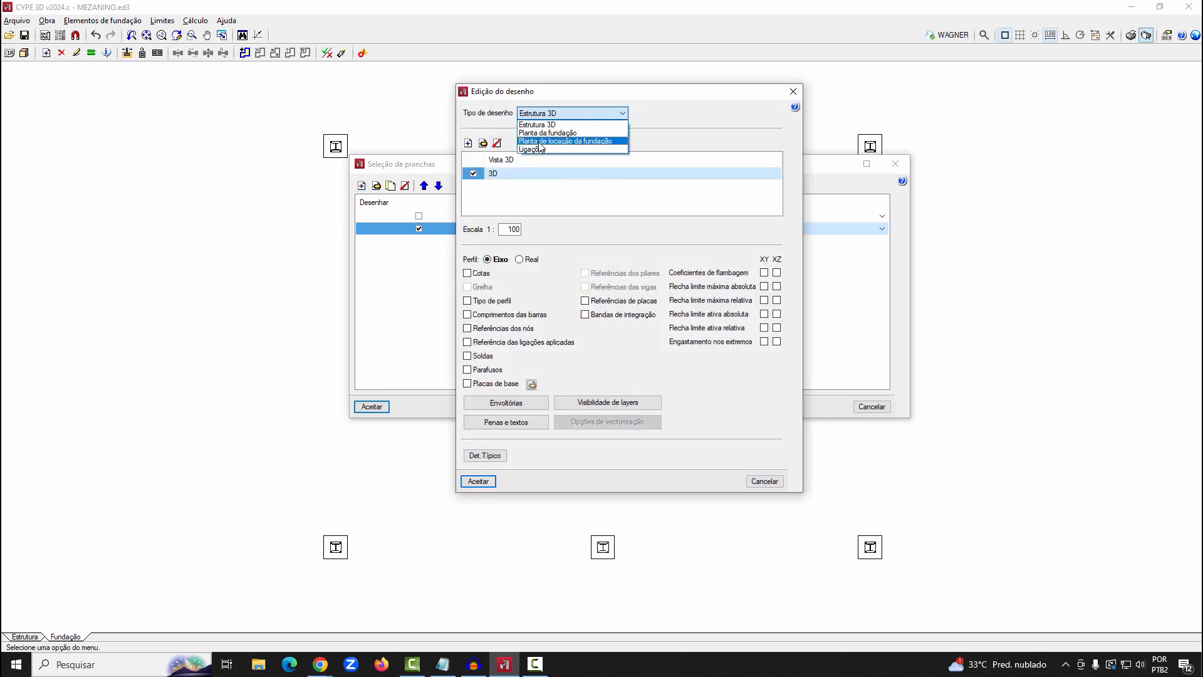
pyautogui.click(541, 142)
pyautogui.click(486, 481)
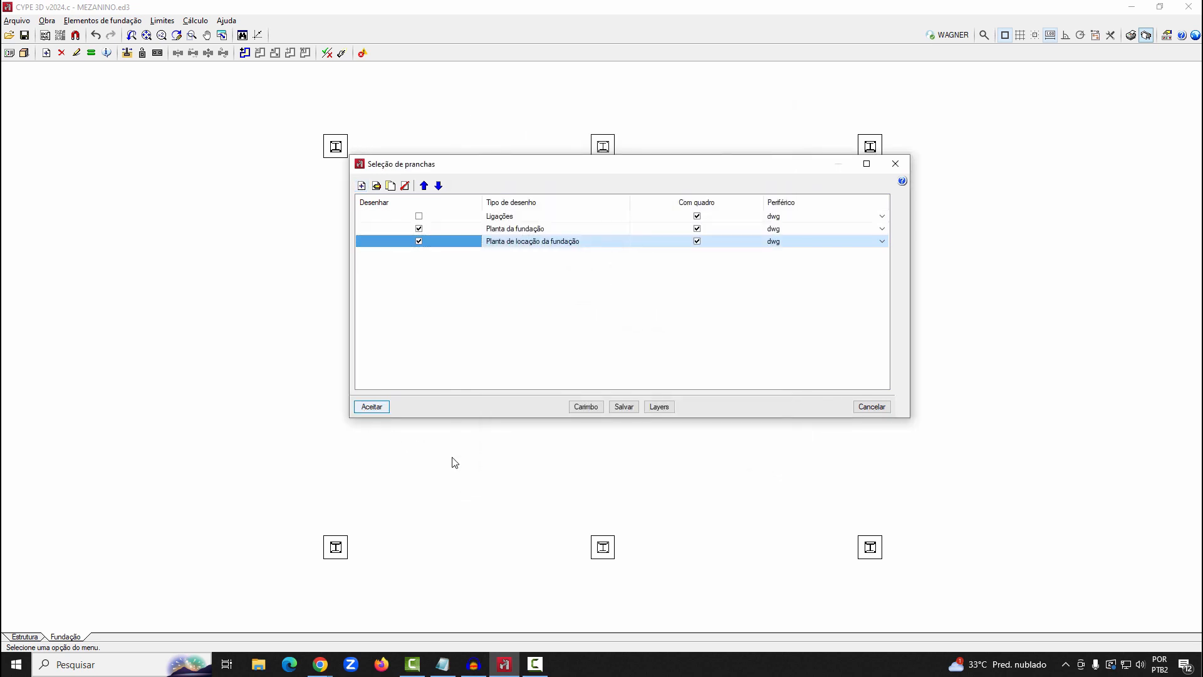
pyautogui.press('Return')
pyautogui.click(452, 363)
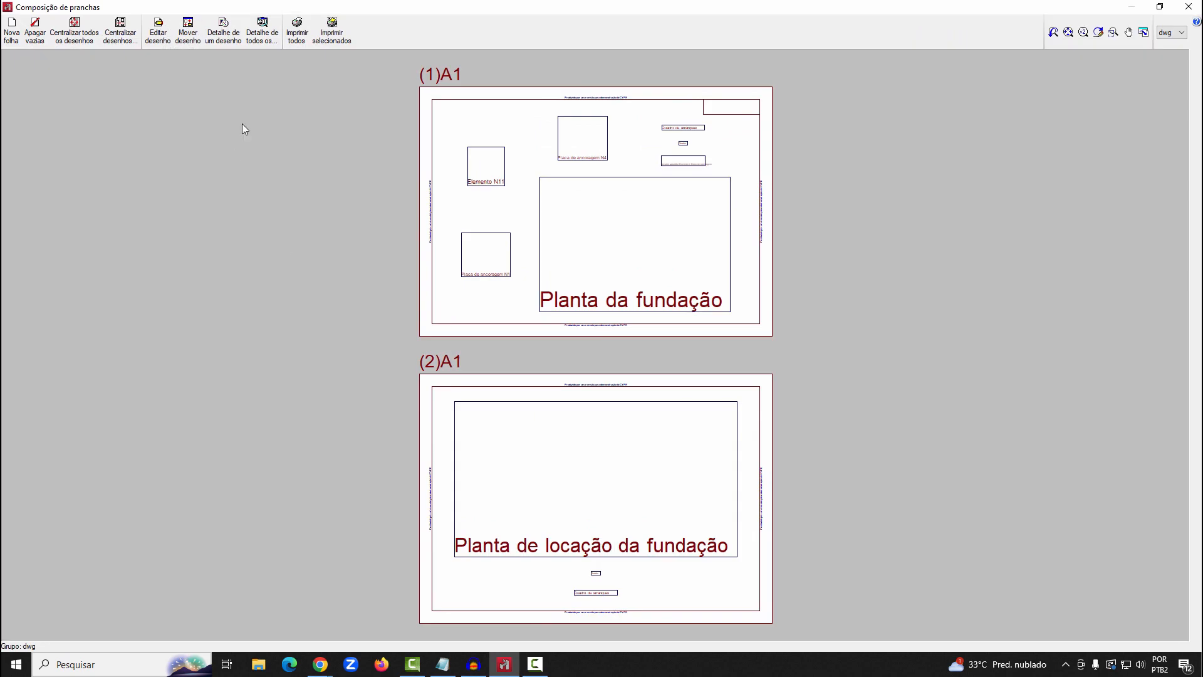
# Display all drawings in full detail and examine the foundation location plan on sheet 2
pyautogui.click(262, 30)
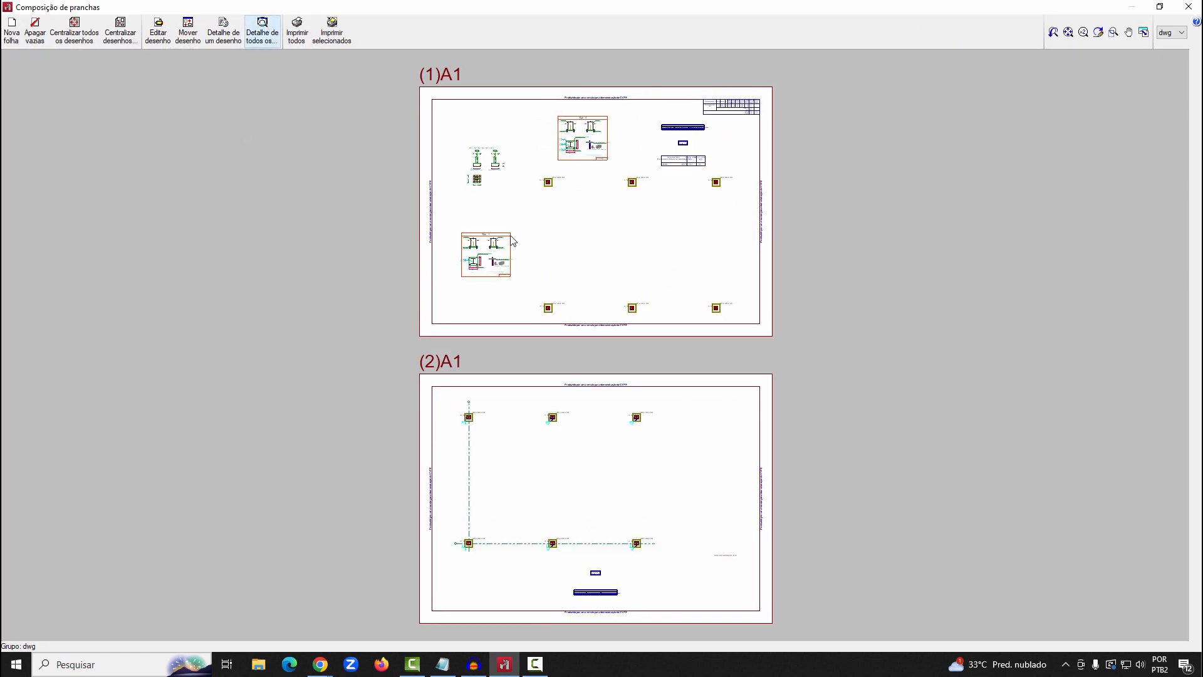
pyautogui.click(1114, 32)
pyautogui.moveTo(444, 397); pyautogui.dragTo(696, 563)
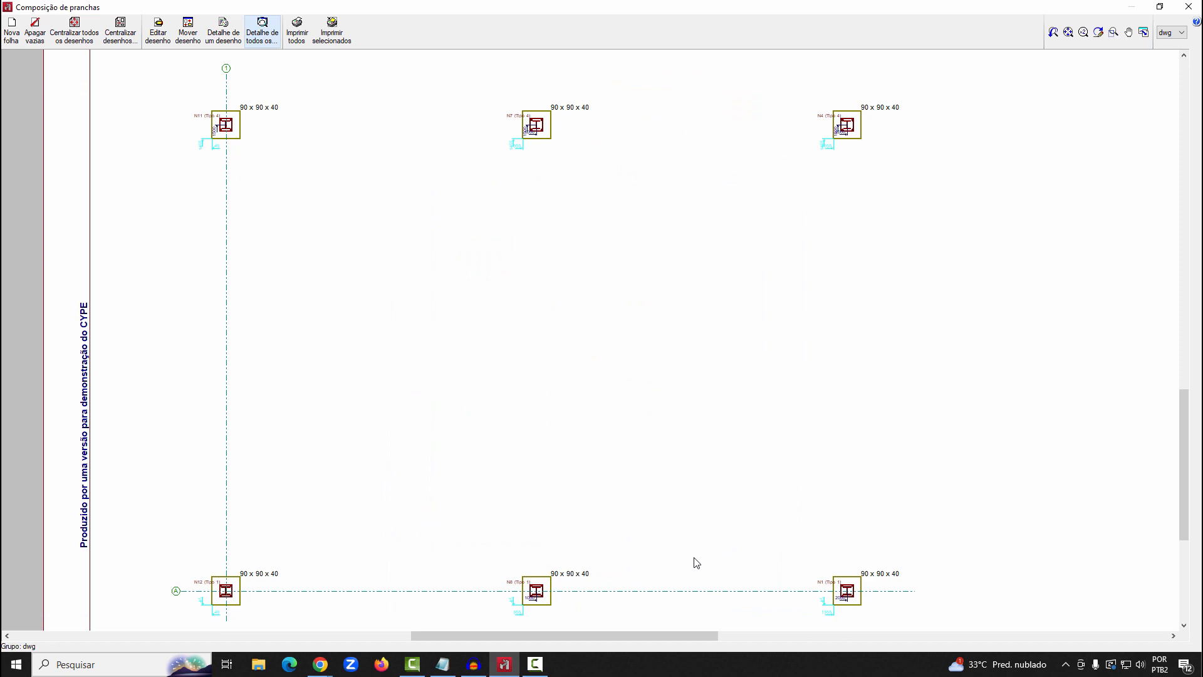
pyautogui.scroll(-1, 587, 514)
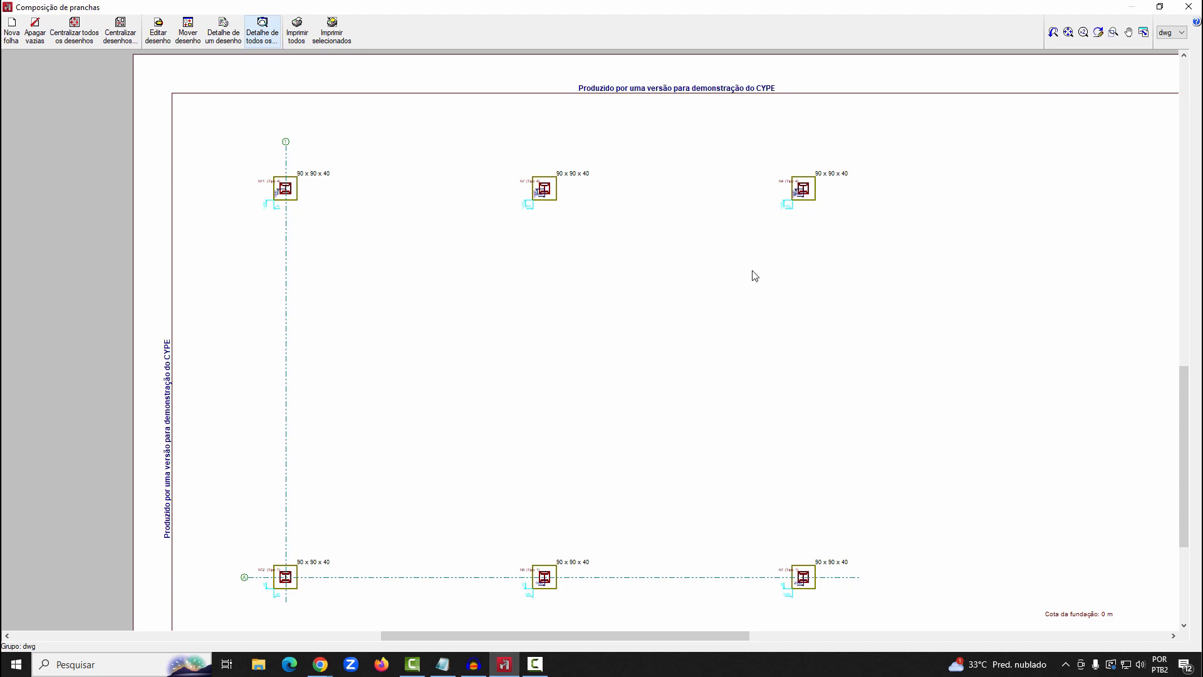
pyautogui.scroll(-2, 658, 357)
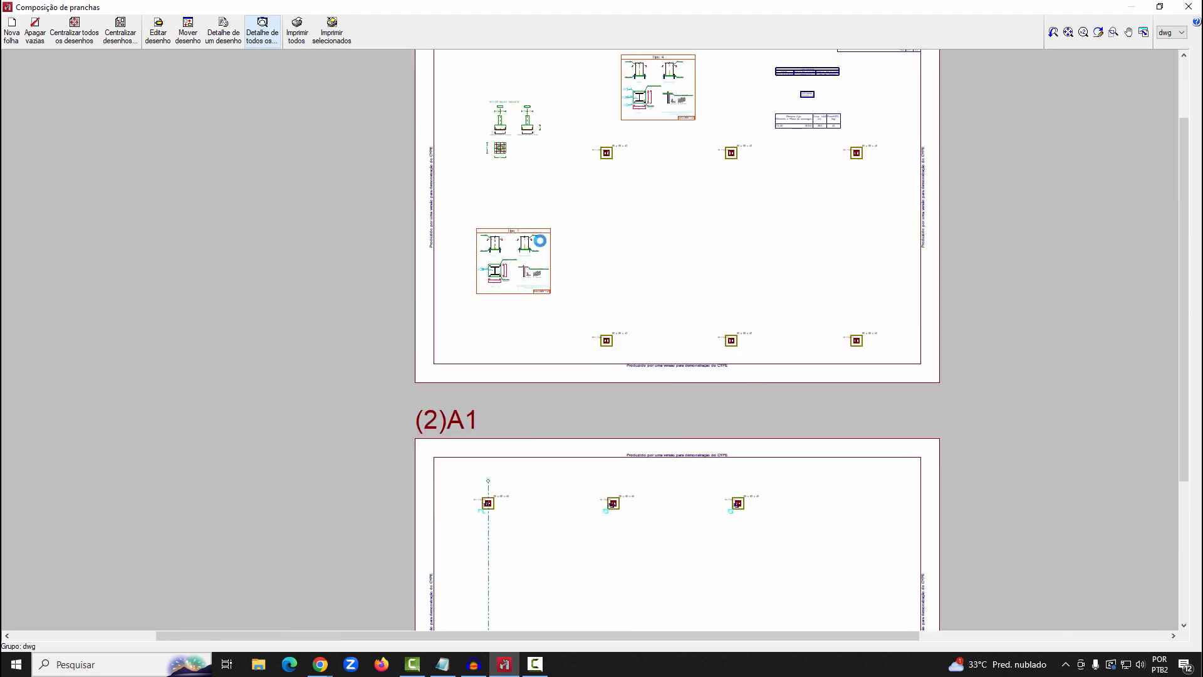
# Examine the foundation plan on sheet 1, including the footing reinforcement detail and the Tipo 1 and Tipo 4 anchor plate details
pyautogui.scroll(2, 495, 251)
pyautogui.scroll(-2, 501, 324)
pyautogui.scroll(4, 517, 88)
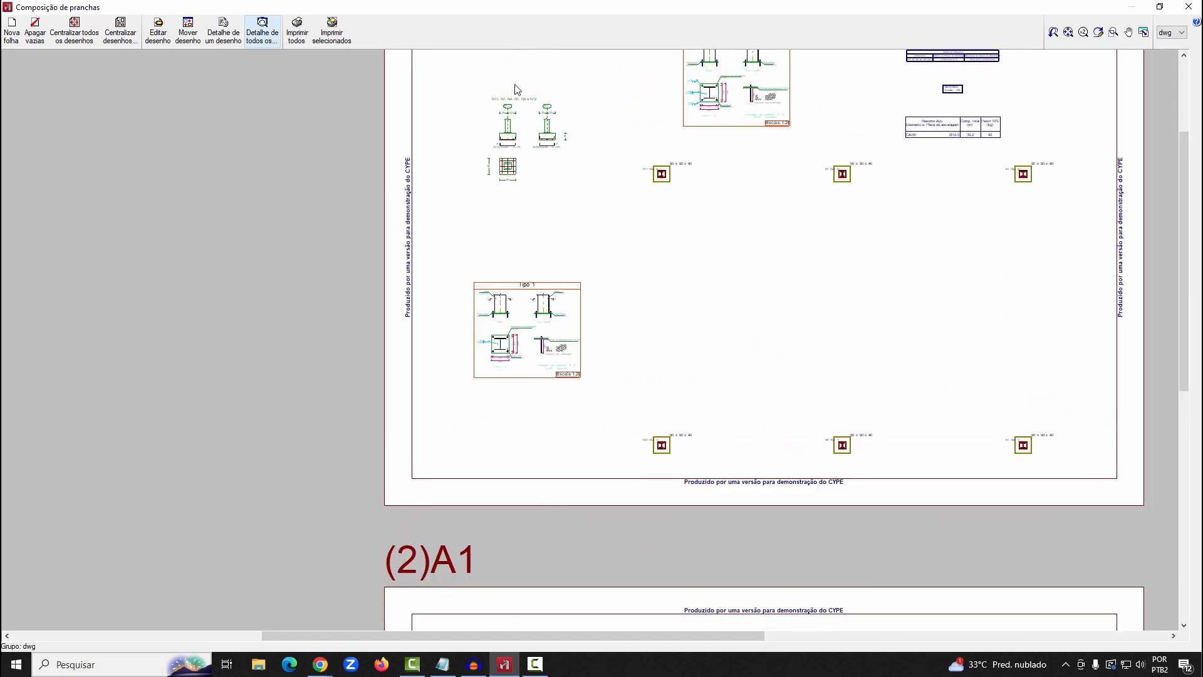
pyautogui.moveTo(857, 287); pyautogui.dragTo(733, 435, button='middle')
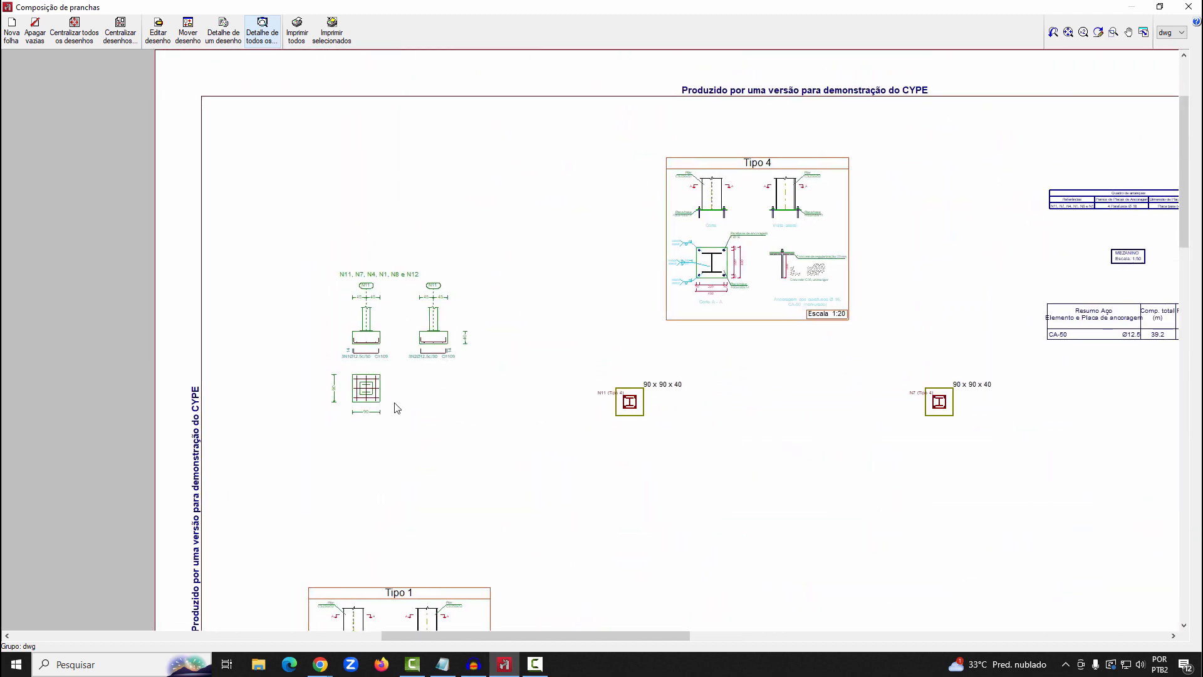
pyautogui.scroll(2, 396, 376)
pyautogui.scroll(-4, 687, 332)
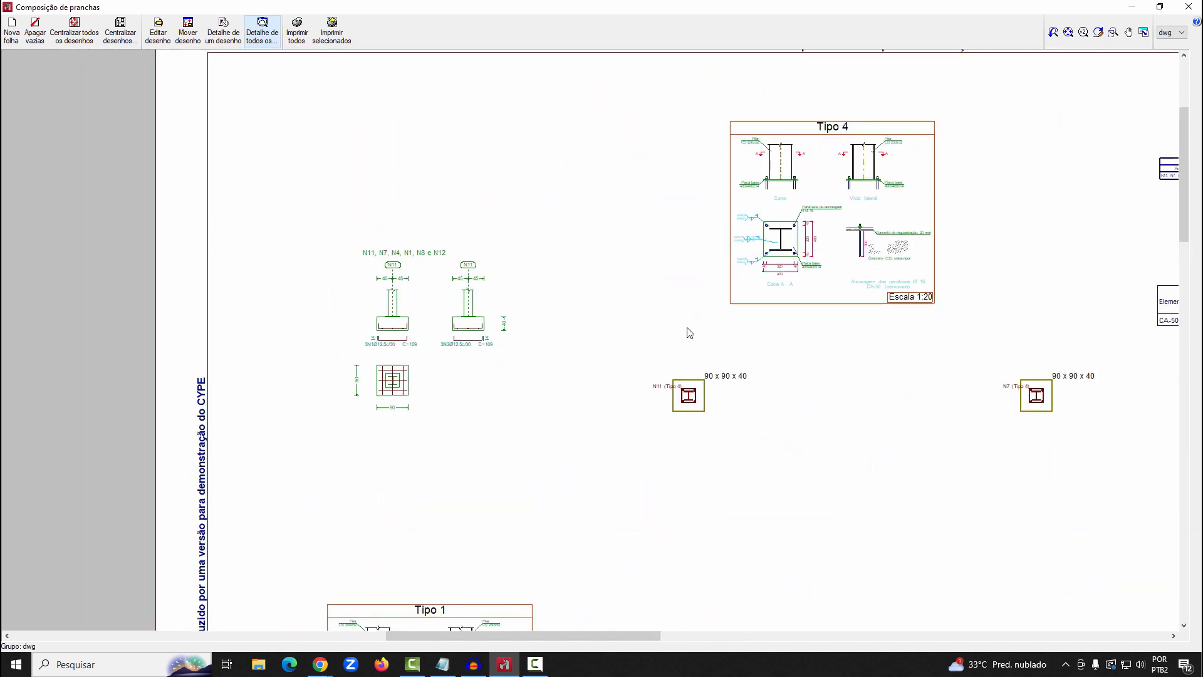
pyautogui.scroll(2, 1126, 340)
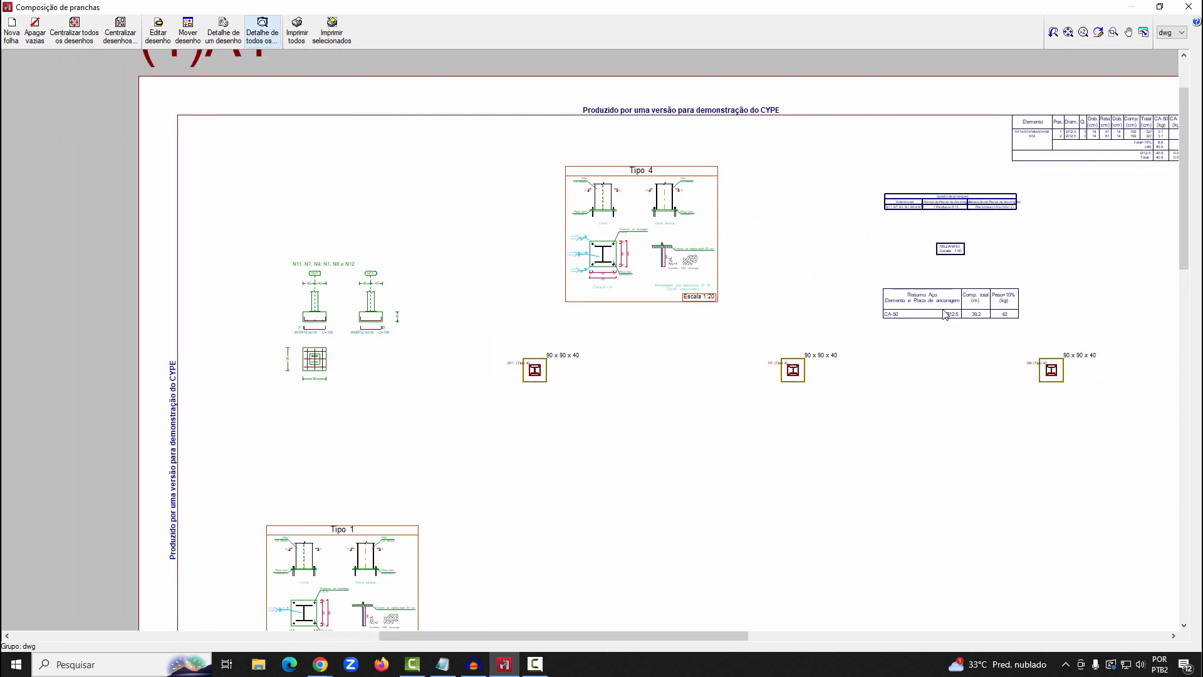
pyautogui.scroll(-3, 633, 451)
pyautogui.scroll(3, 502, 448)
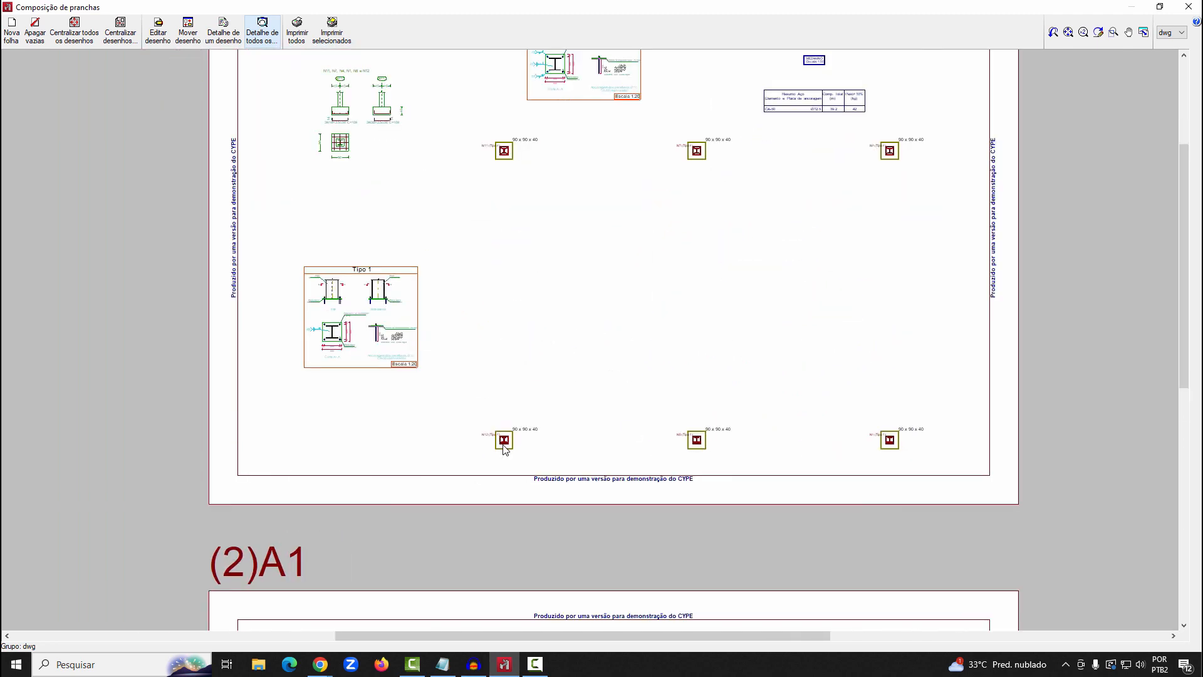
pyautogui.scroll(-3, 504, 455)
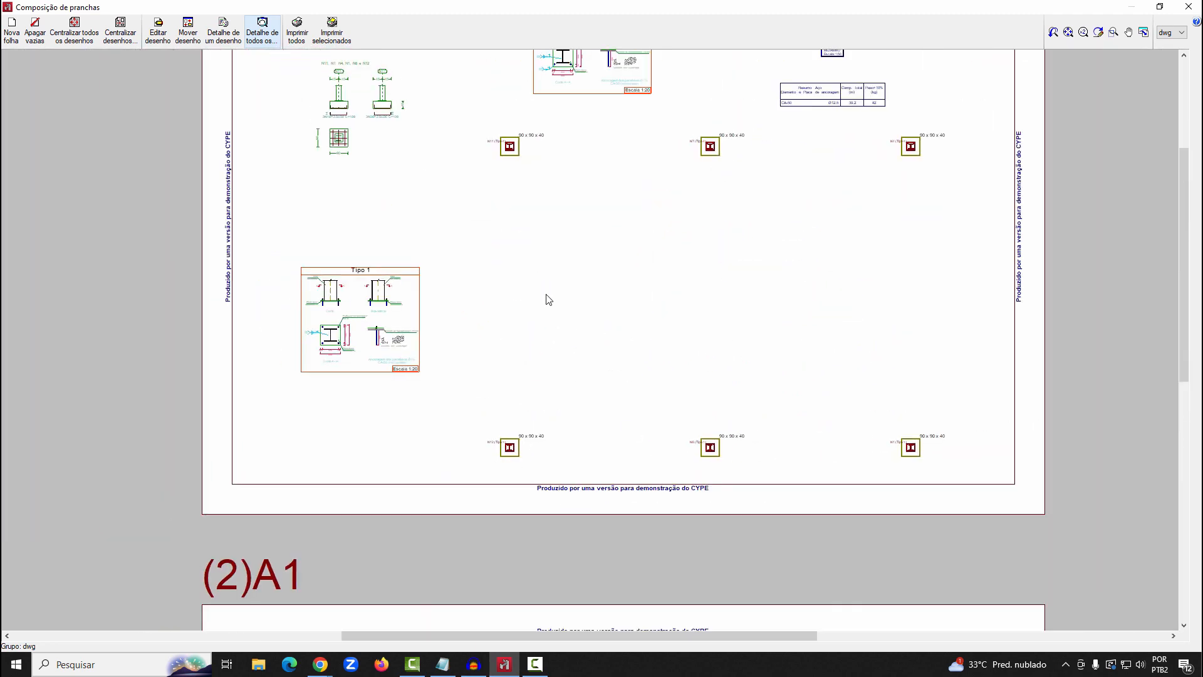
pyautogui.scroll(-2, 552, 364)
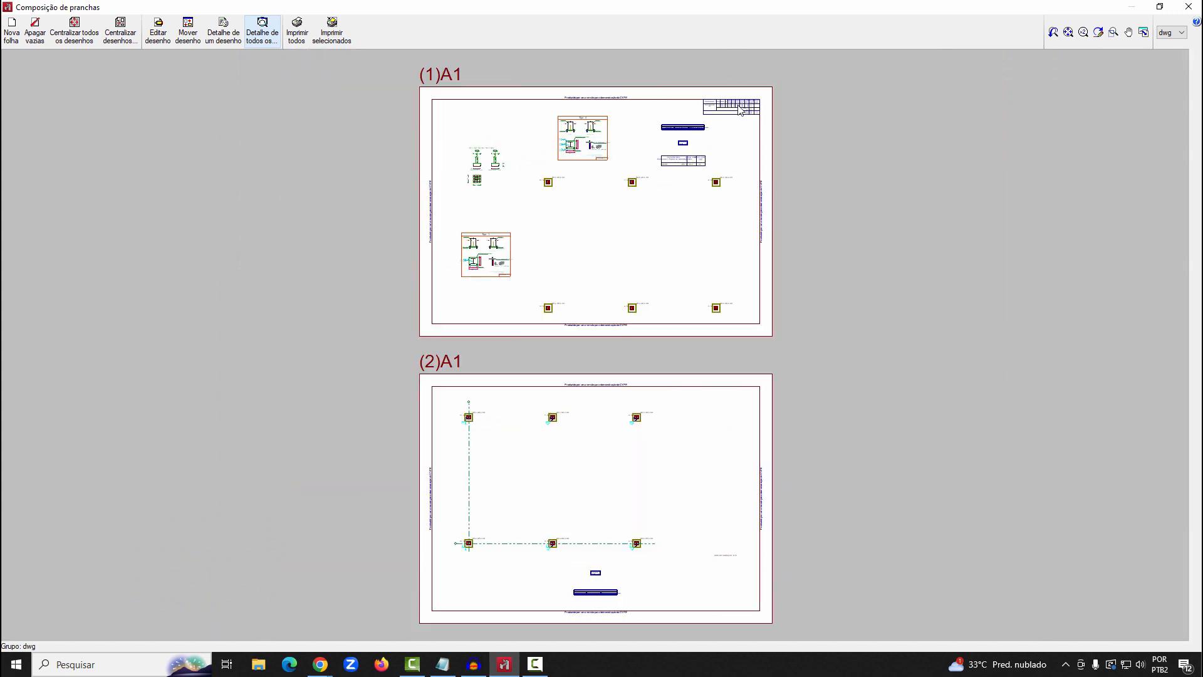
# Examine the reinforcement, starter and steel summary tables on sheet 1, and close the sheet composition
pyautogui.scroll(5, 740, 110)
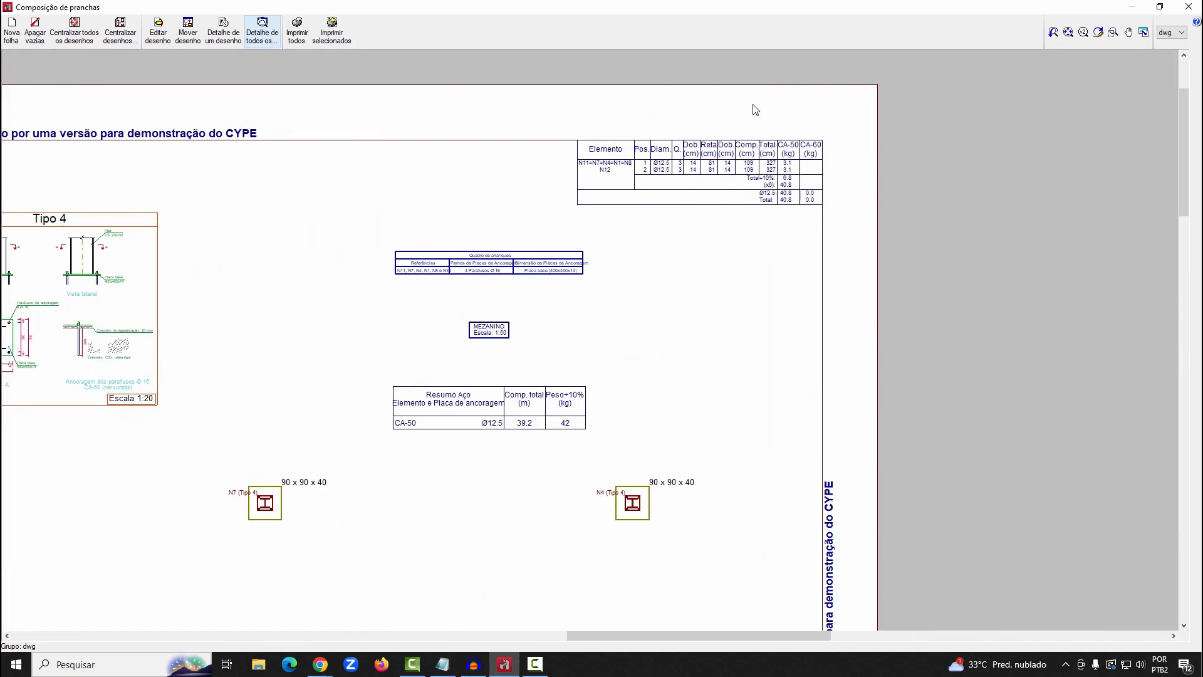
pyautogui.scroll(1, 755, 111)
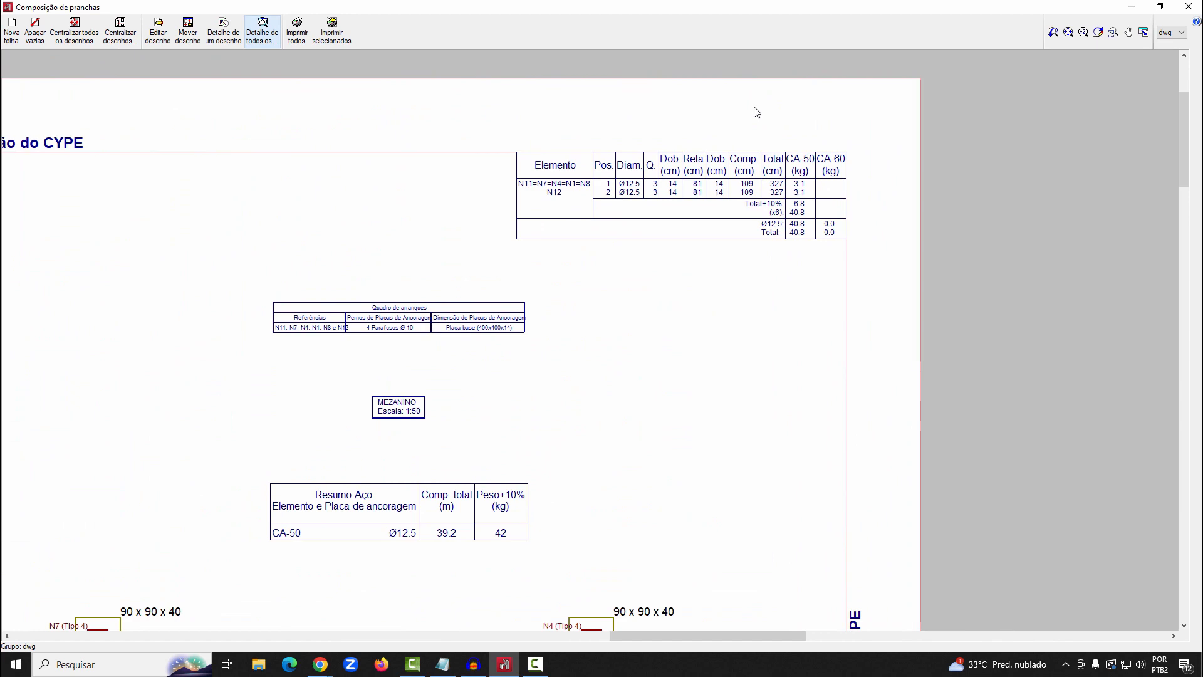
pyautogui.click(1188, 7)
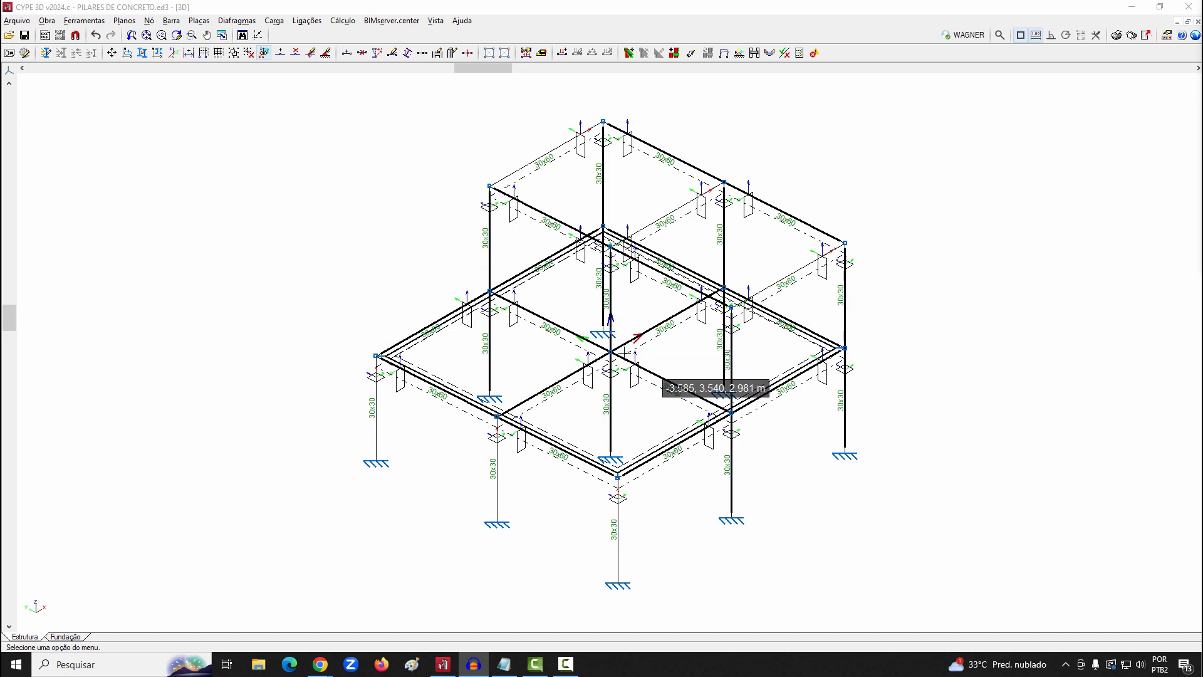
# Start a new pile cap (Bloco) with a single starter in the foundation plan, choosing the one-pile arrangement
pyautogui.click(63, 637)
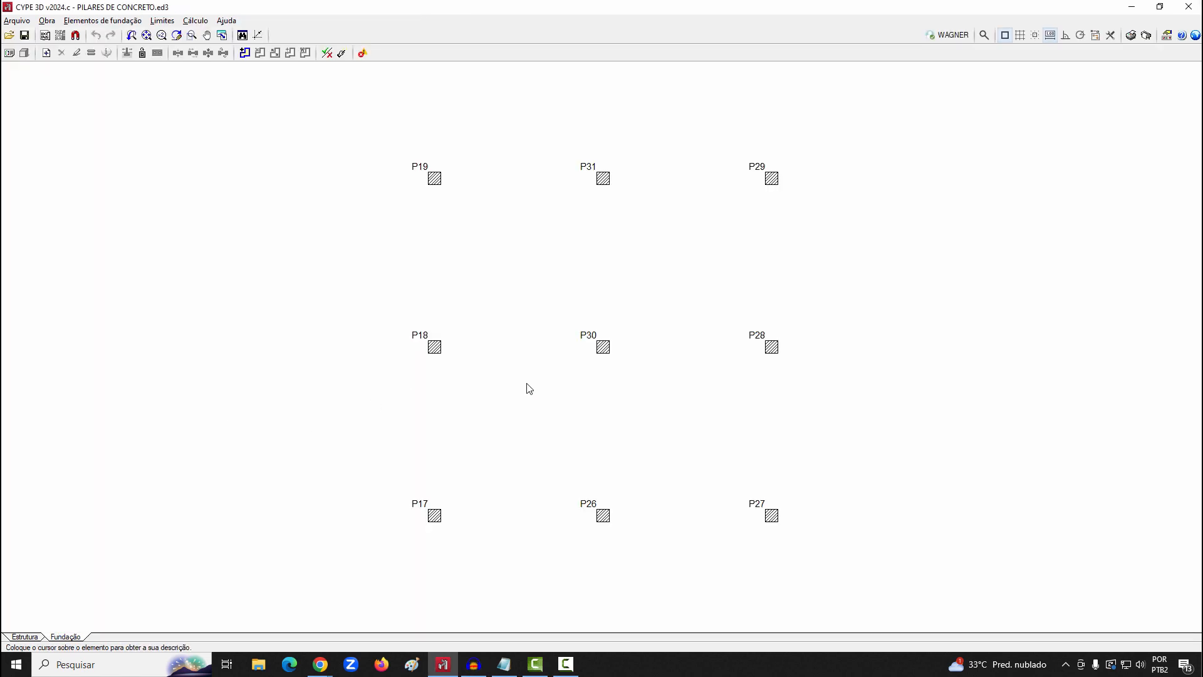
pyautogui.moveTo(529, 389); pyautogui.dragTo(455, 388, button='middle')
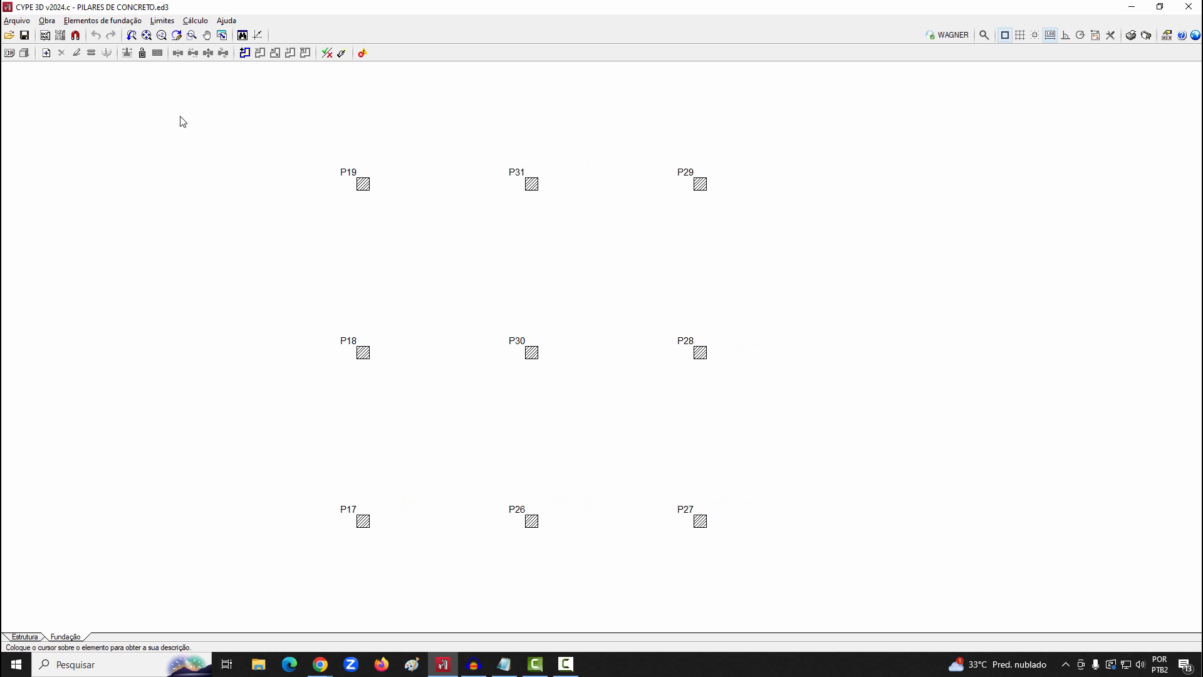
pyautogui.click(103, 21)
pyautogui.click(94, 35)
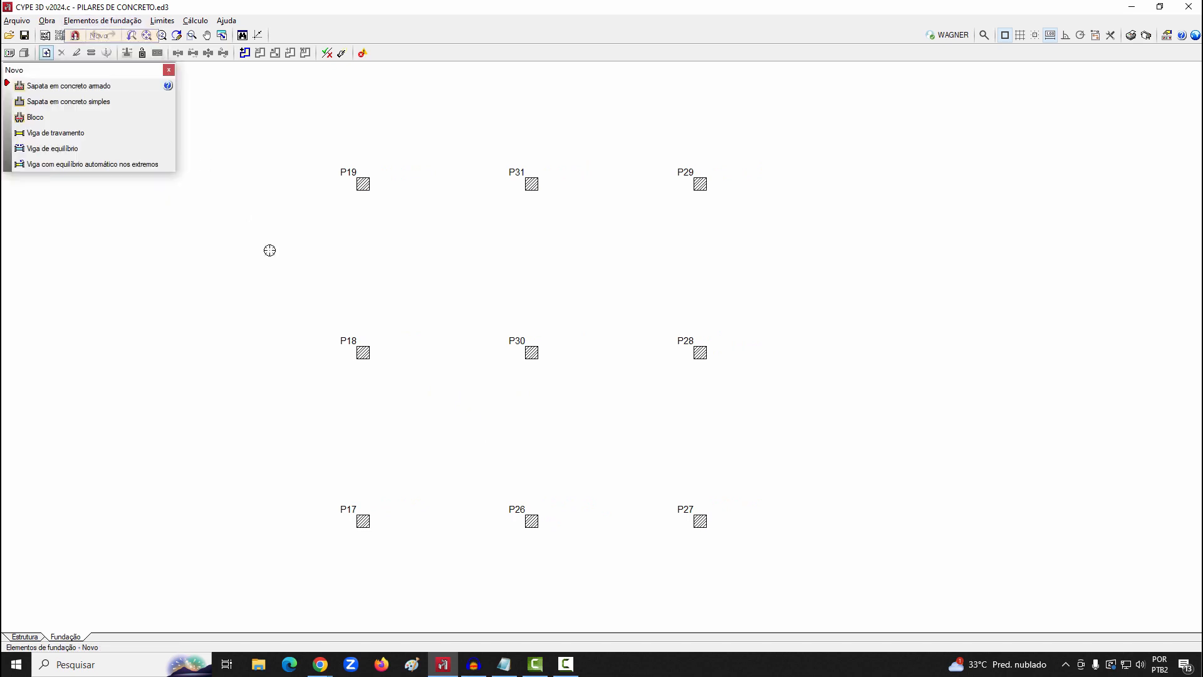
pyautogui.moveTo(90, 74); pyautogui.dragTo(145, 136)
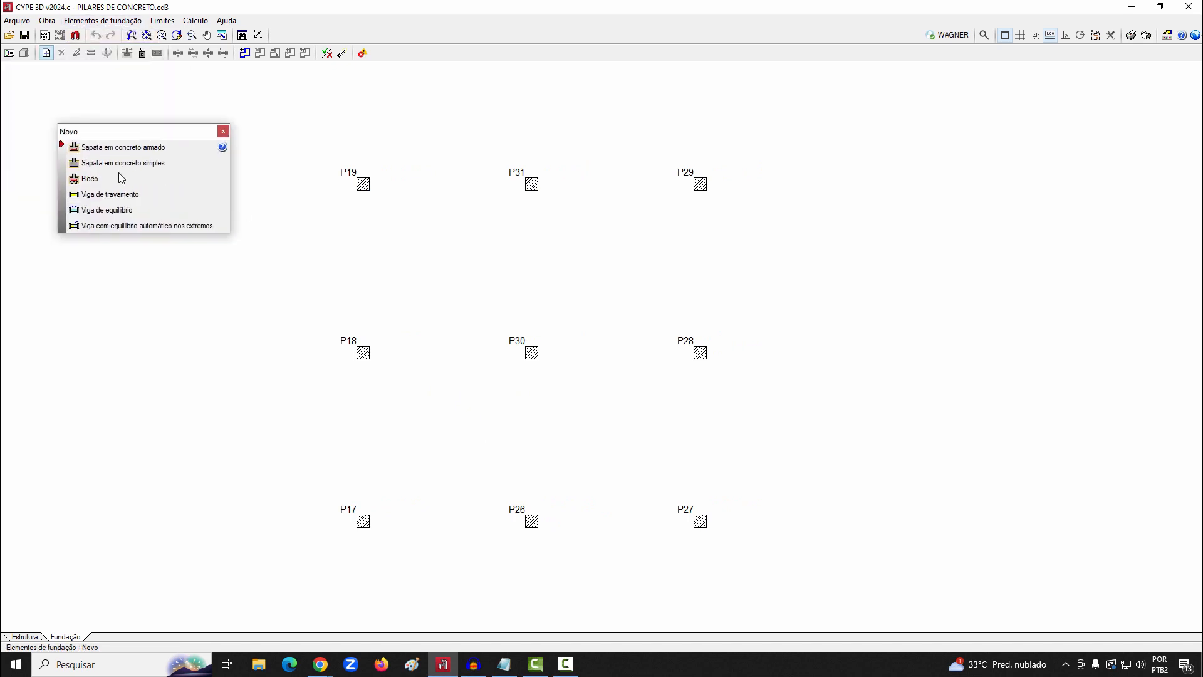
pyautogui.click(100, 180)
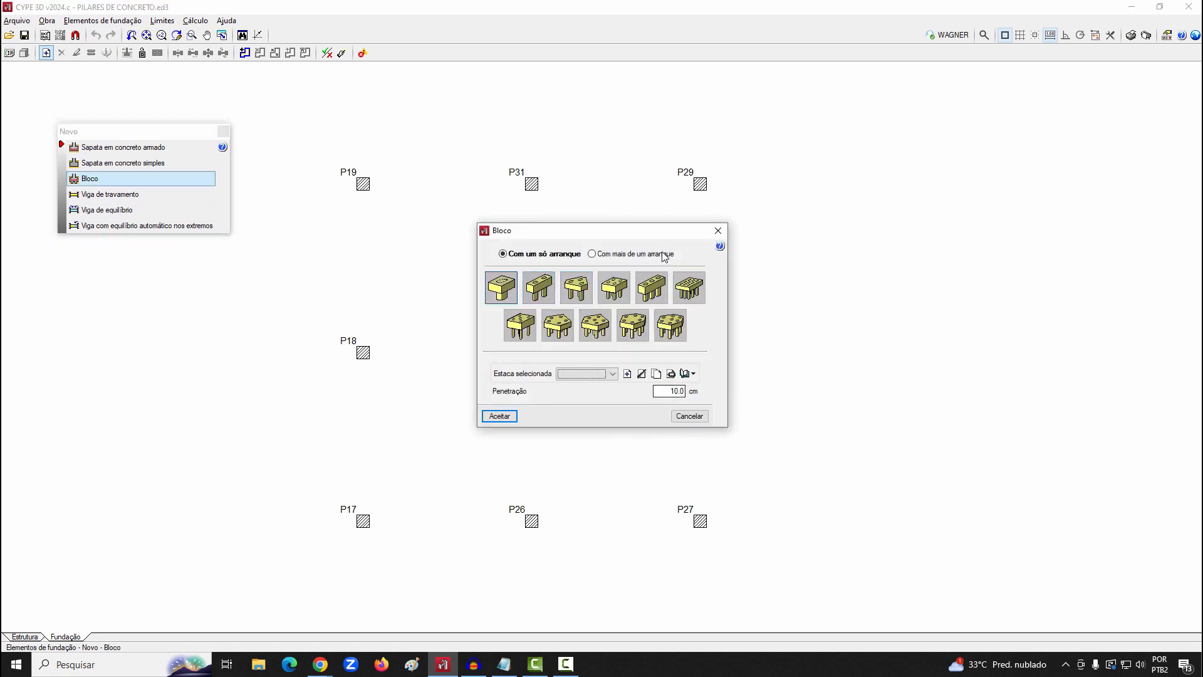
pyautogui.click(633, 254)
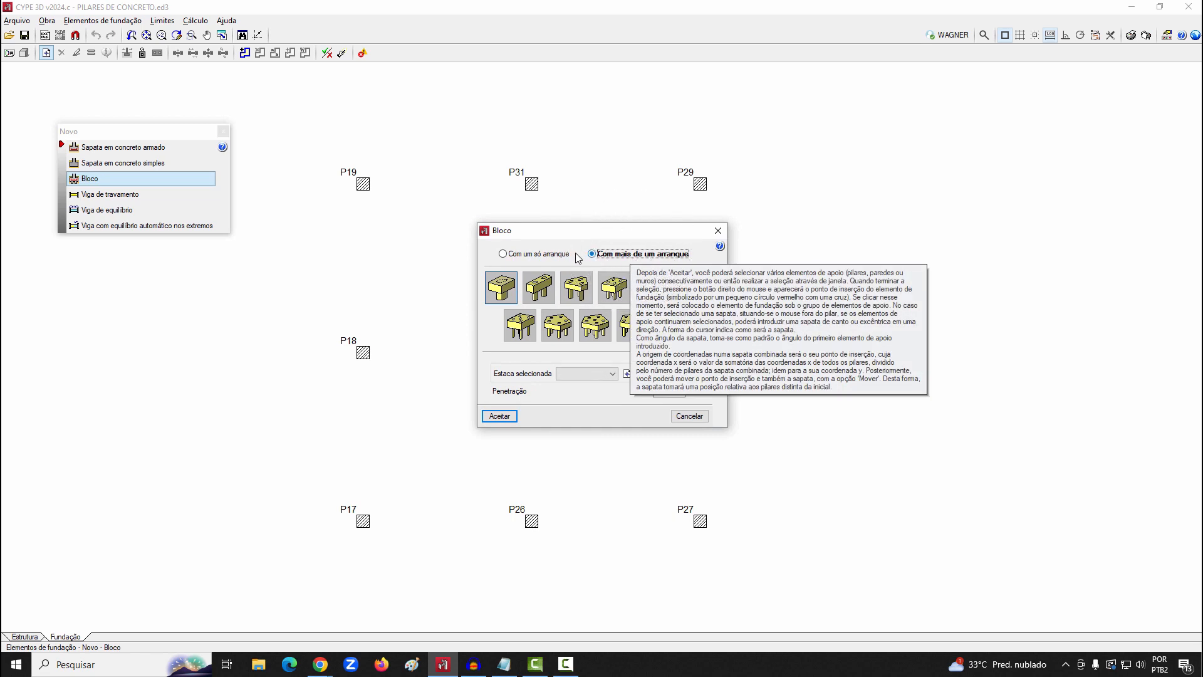
pyautogui.click(506, 256)
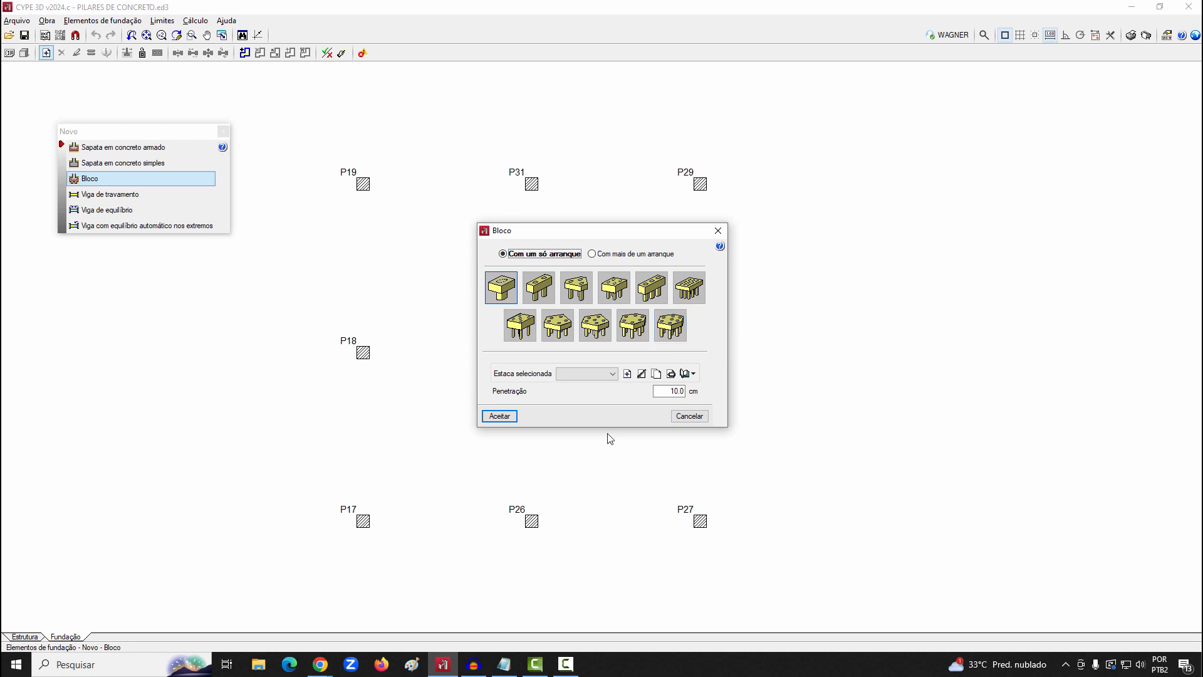
# Create a 250 mm circular concrete pile with reference D25, defining its load capacities and minimum spacing between axes
pyautogui.click(628, 373)
pyautogui.write('D')
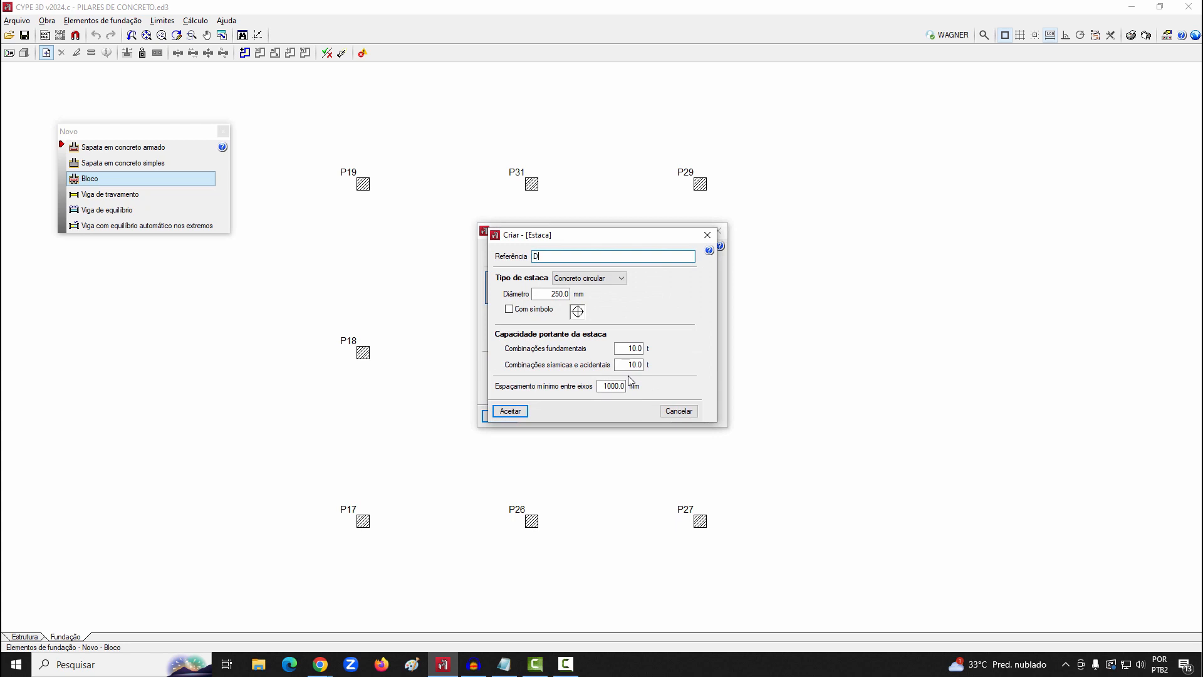
pyautogui.write('25')
pyautogui.click(619, 348)
pyautogui.write('2')
pyautogui.click(618, 364)
pyautogui.write('2')
pyautogui.press('Tab')
pyautogui.write('4')
pyautogui.click(511, 411)
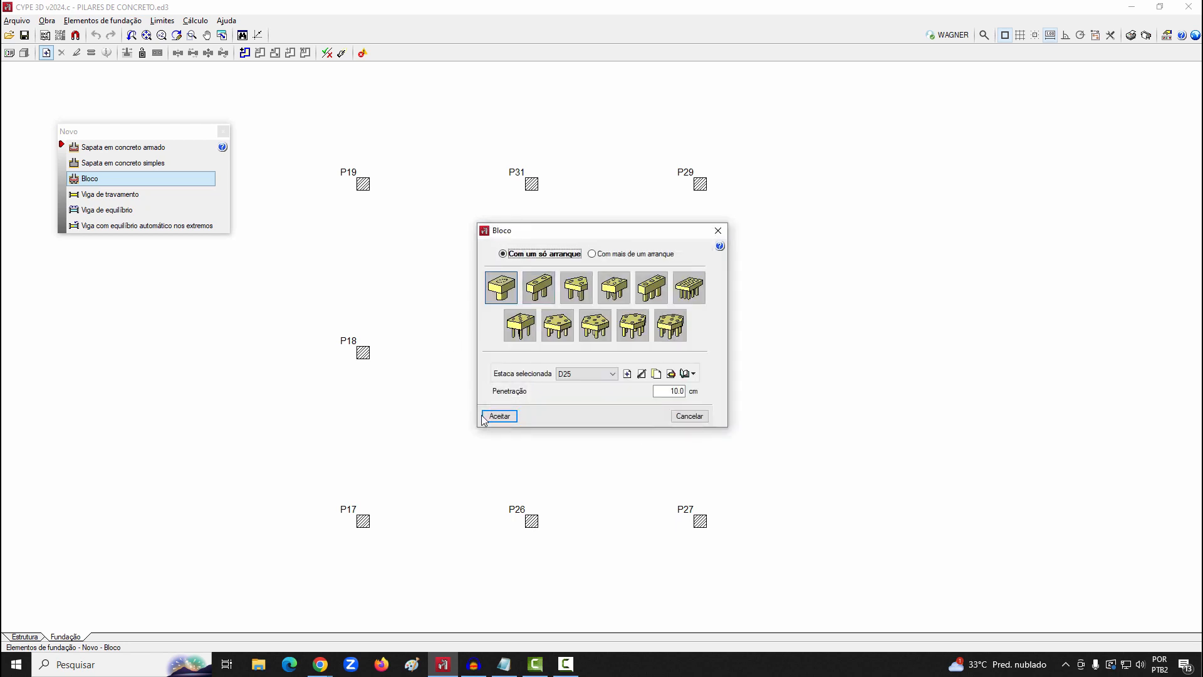
# Place single-pile caps with the D25 pile under all nine columns, P17 to P19 and P26 to P31
pyautogui.click(501, 417)
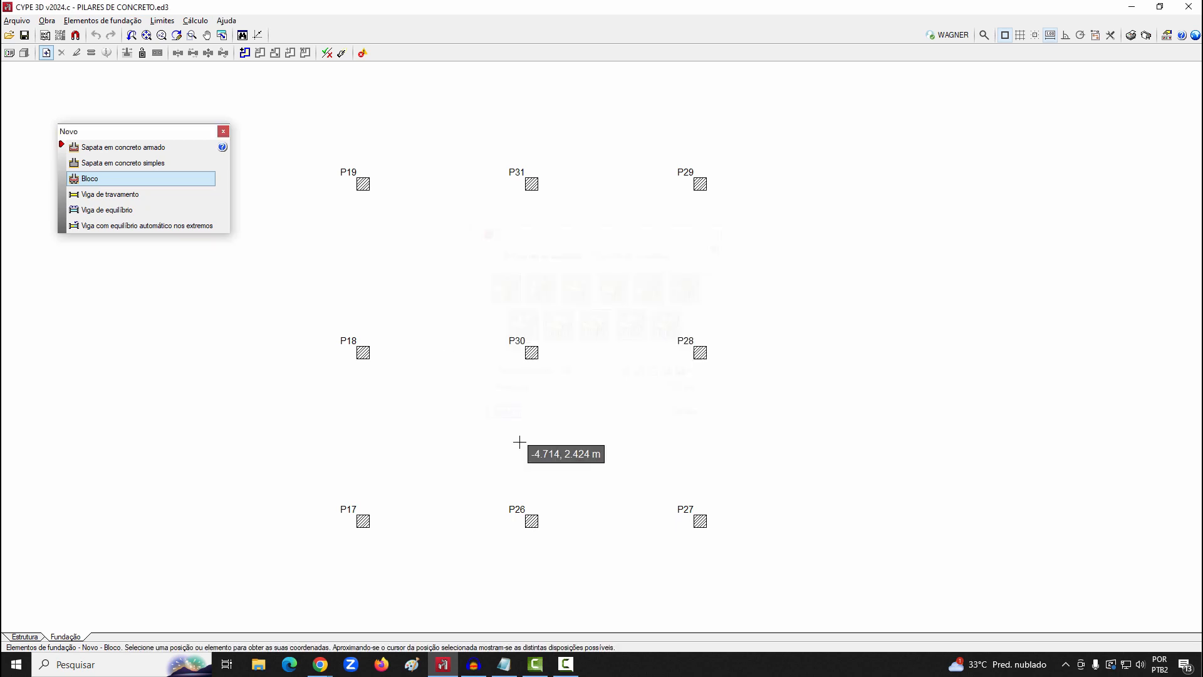
pyautogui.click(363, 183)
pyautogui.click(532, 182)
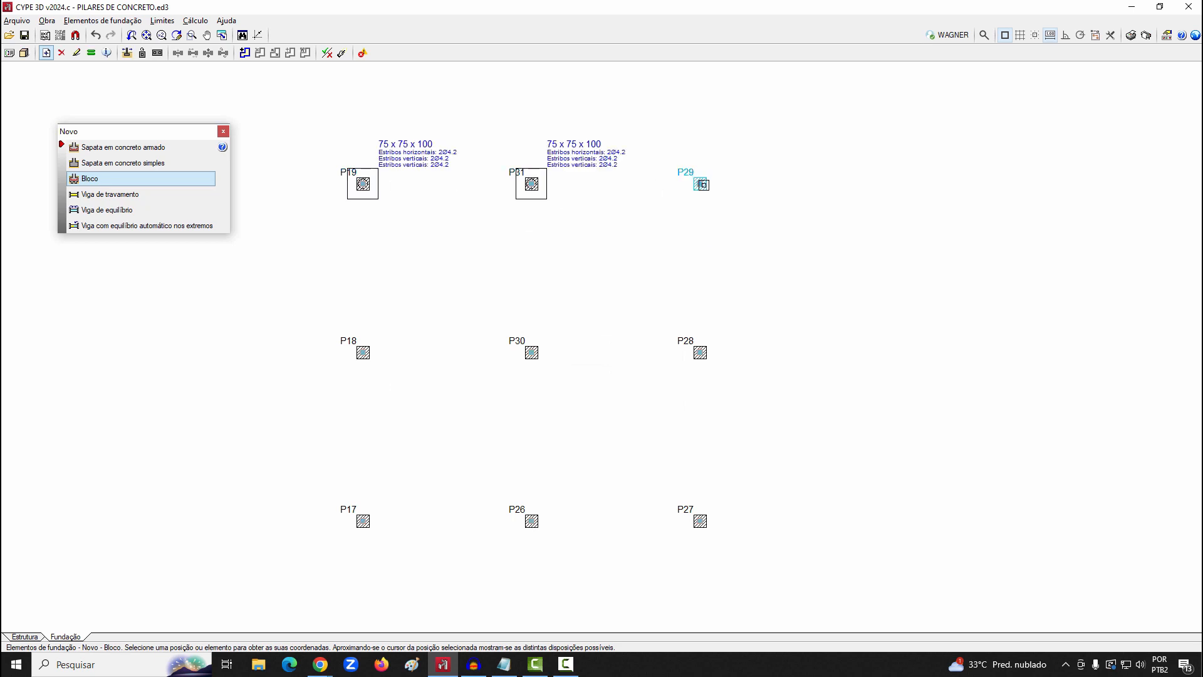
pyautogui.click(700, 184)
pyautogui.click(701, 355)
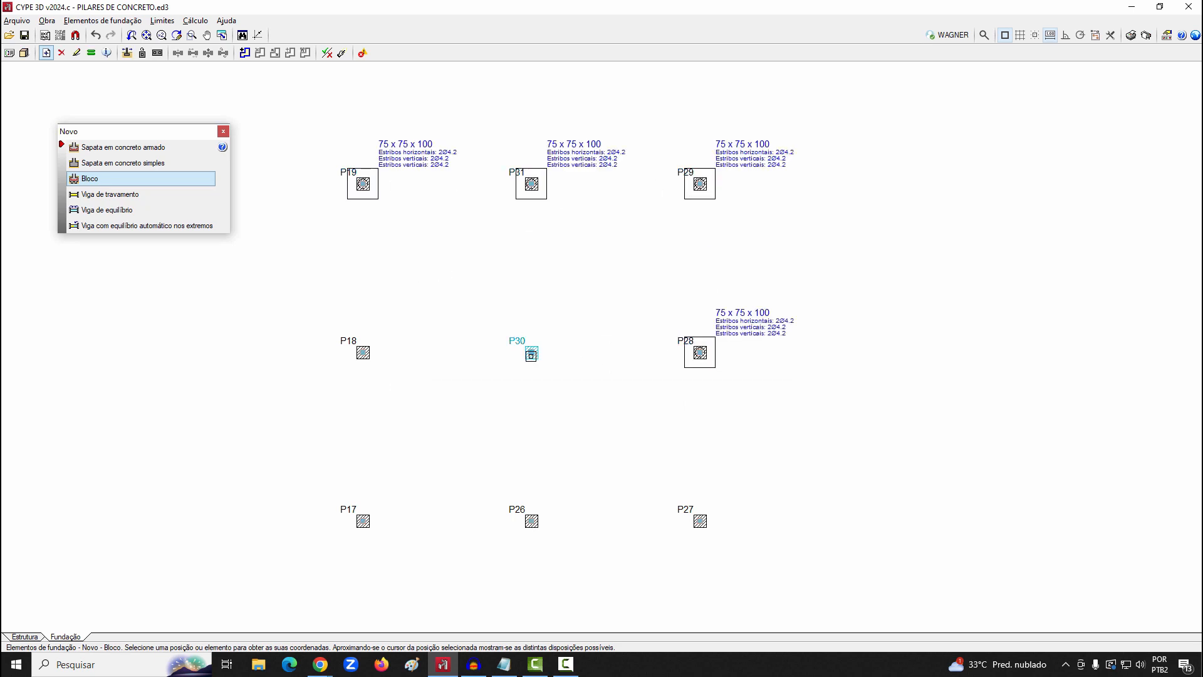
pyautogui.click(532, 353)
pyautogui.click(363, 353)
pyautogui.click(364, 523)
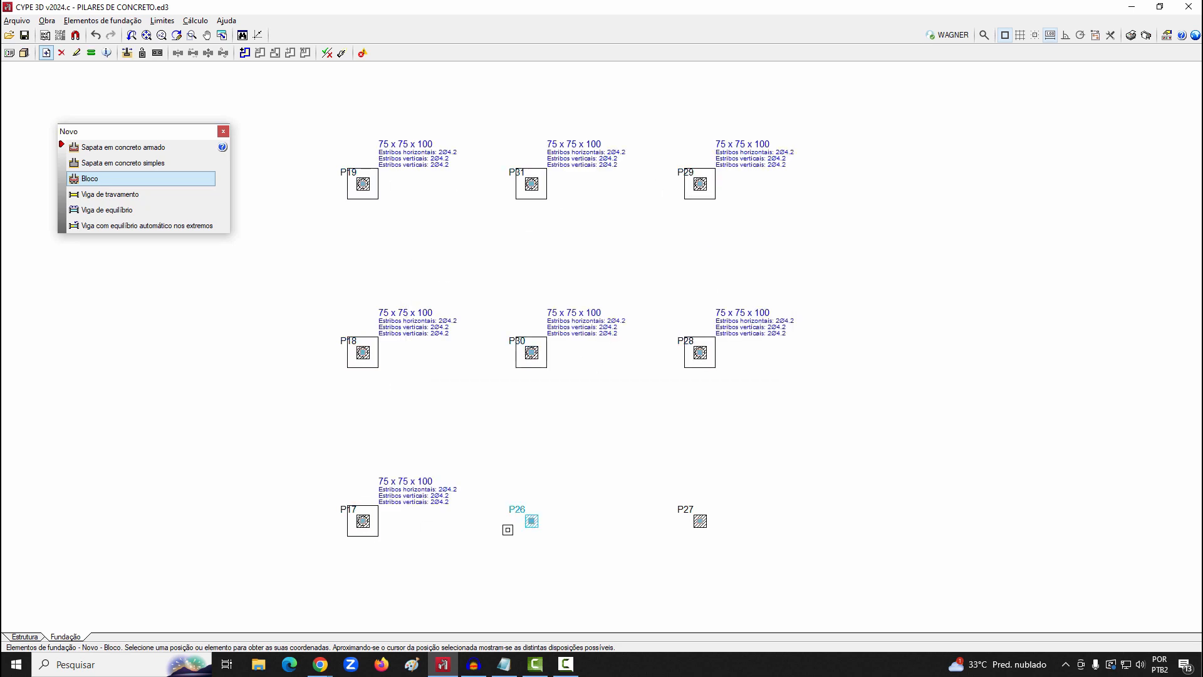
pyautogui.click(531, 521)
pyautogui.click(699, 521)
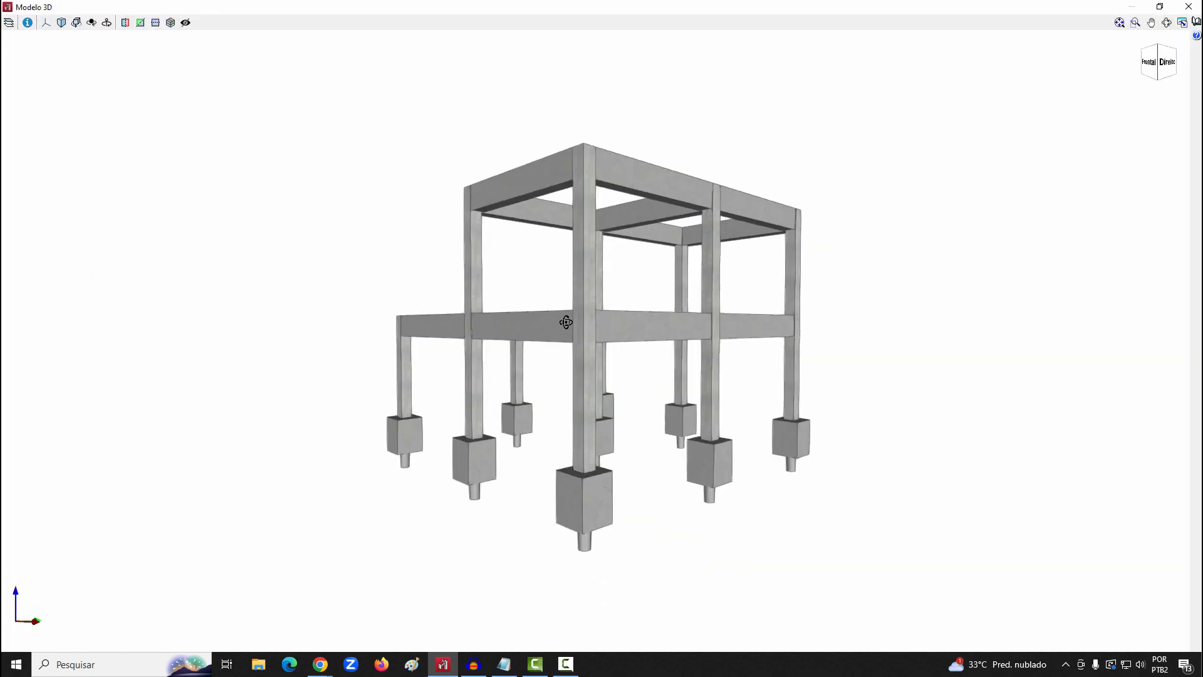
# Review the pile caps from several sides in the 3D model and dimension the foundation elements
pyautogui.moveTo(566, 322); pyautogui.dragTo(873, 343)
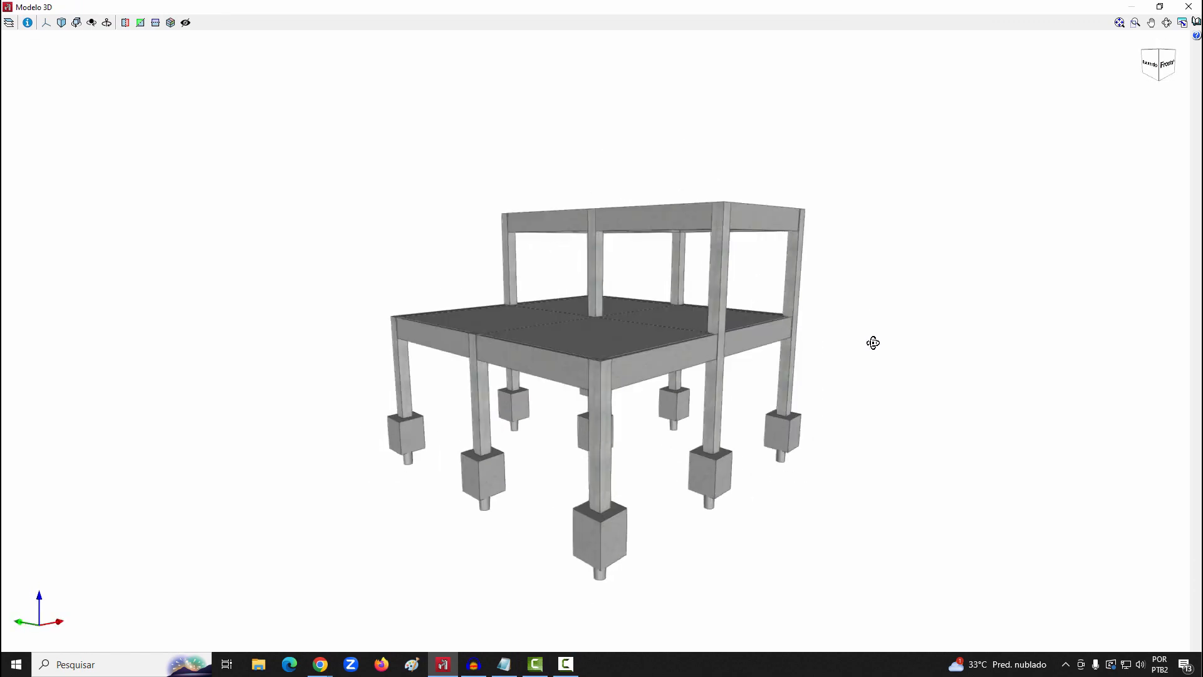
pyautogui.moveTo(709, 412); pyautogui.dragTo(478, 414)
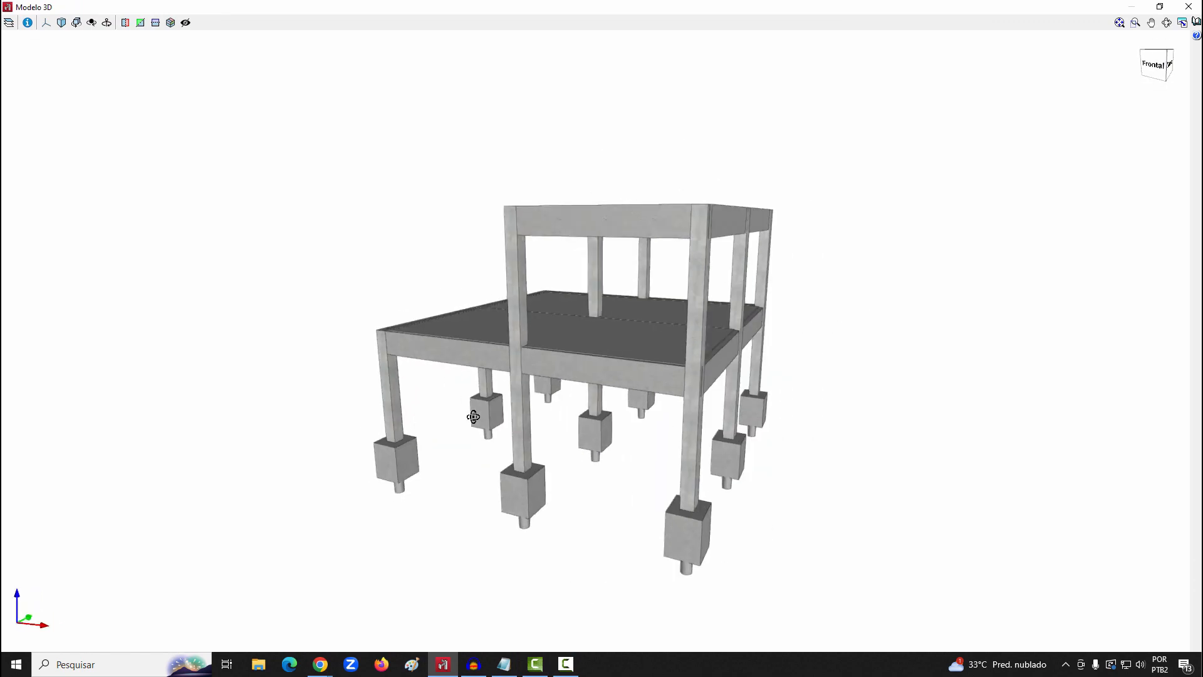
pyautogui.click(1188, 7)
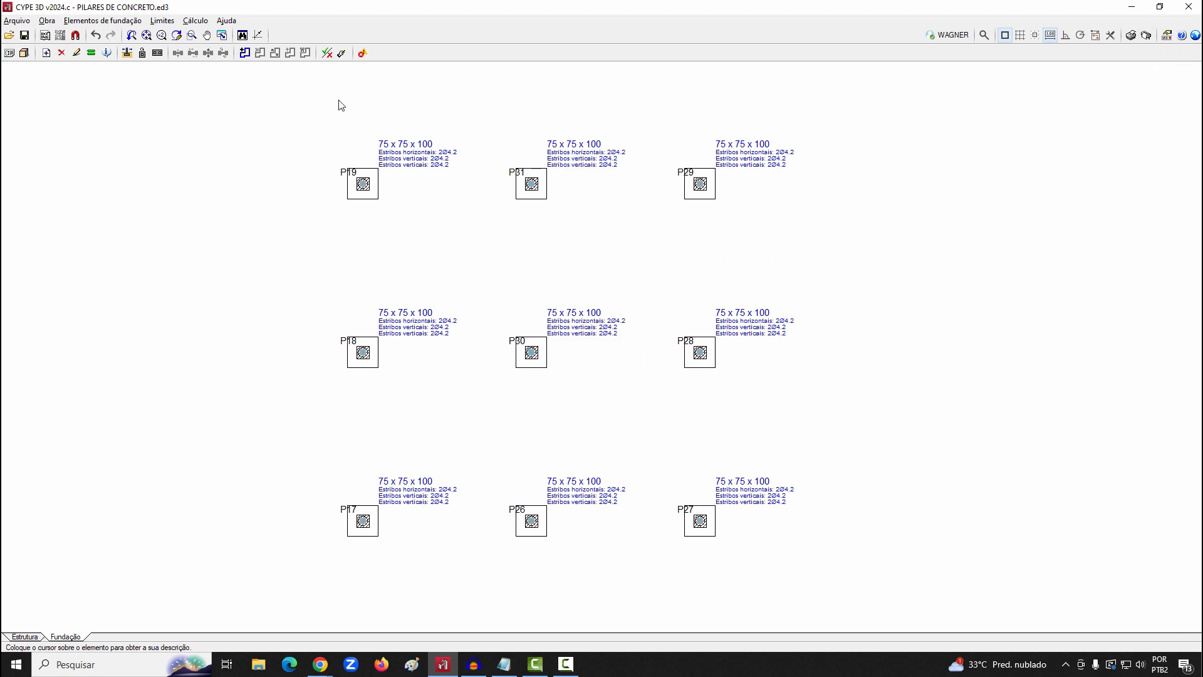
pyautogui.click(195, 20)
pyautogui.click(216, 86)
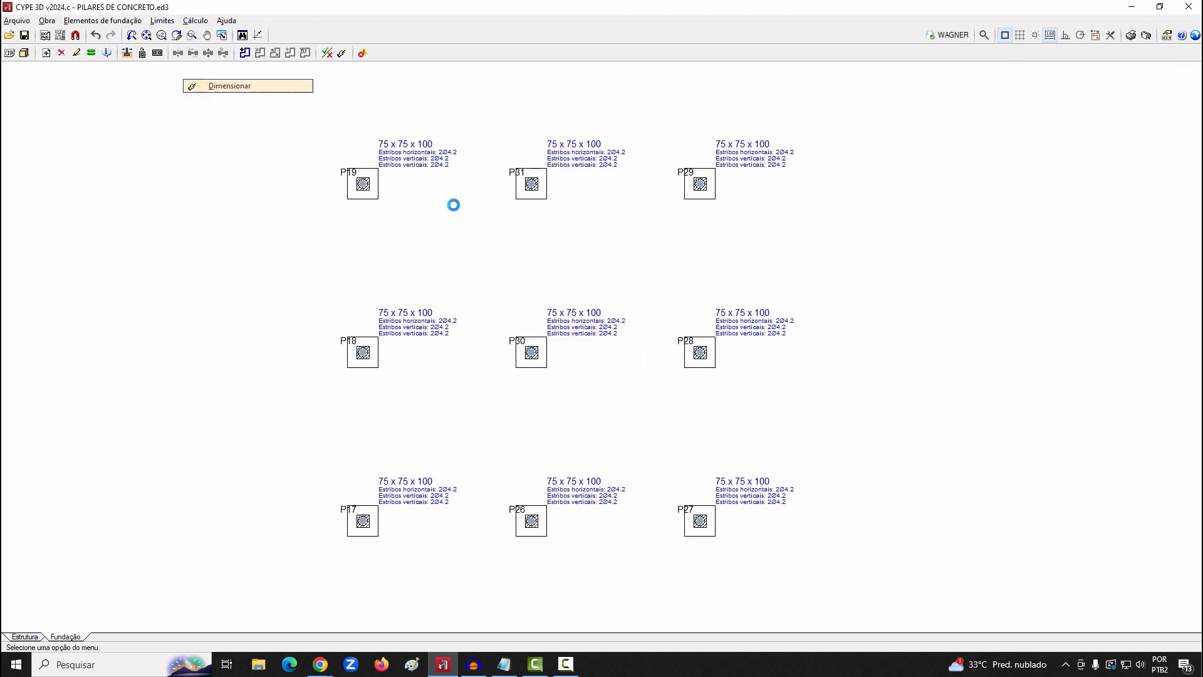
# Check the default sections offered for new tie beams (Viga de travamento) and strap beams (Viga de equilíbrio)
pyautogui.click(103, 20)
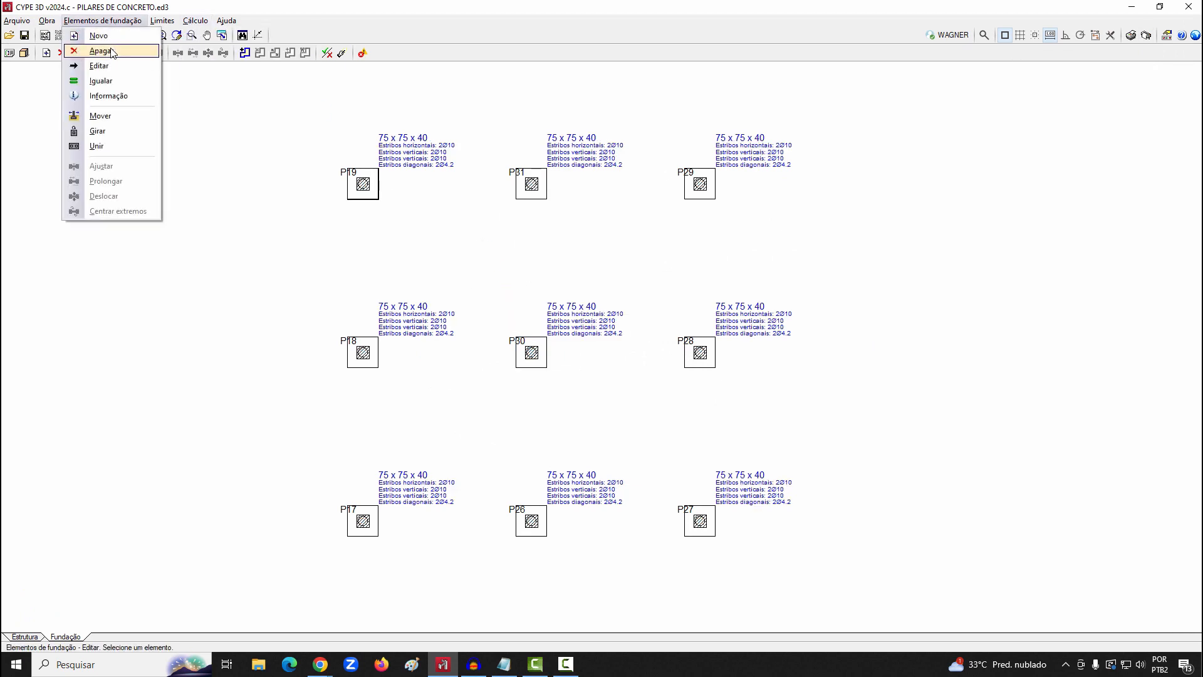
pyautogui.click(84, 51)
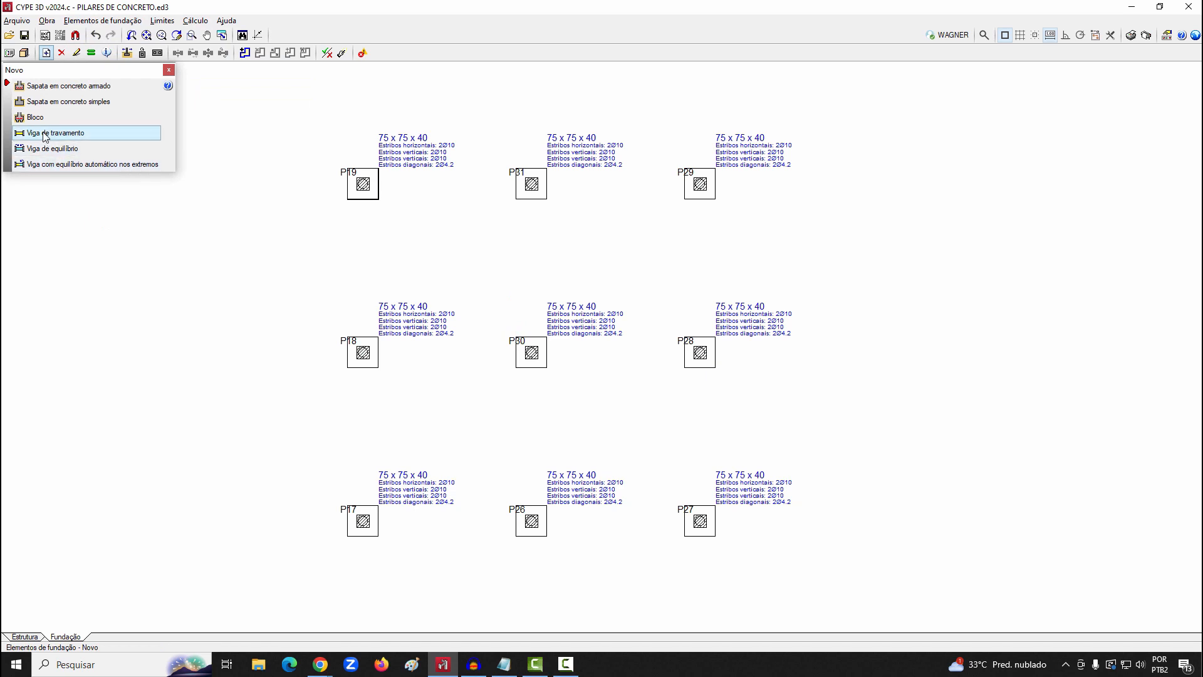
pyautogui.click(47, 132)
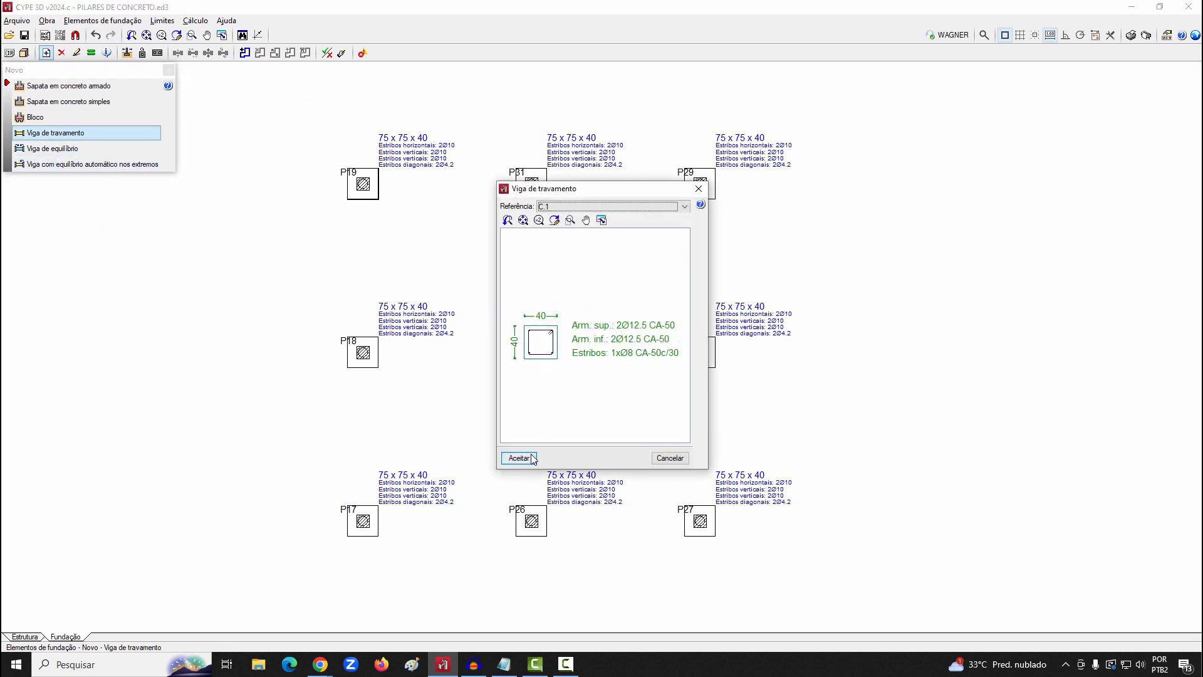
pyautogui.click(680, 461)
pyautogui.click(73, 150)
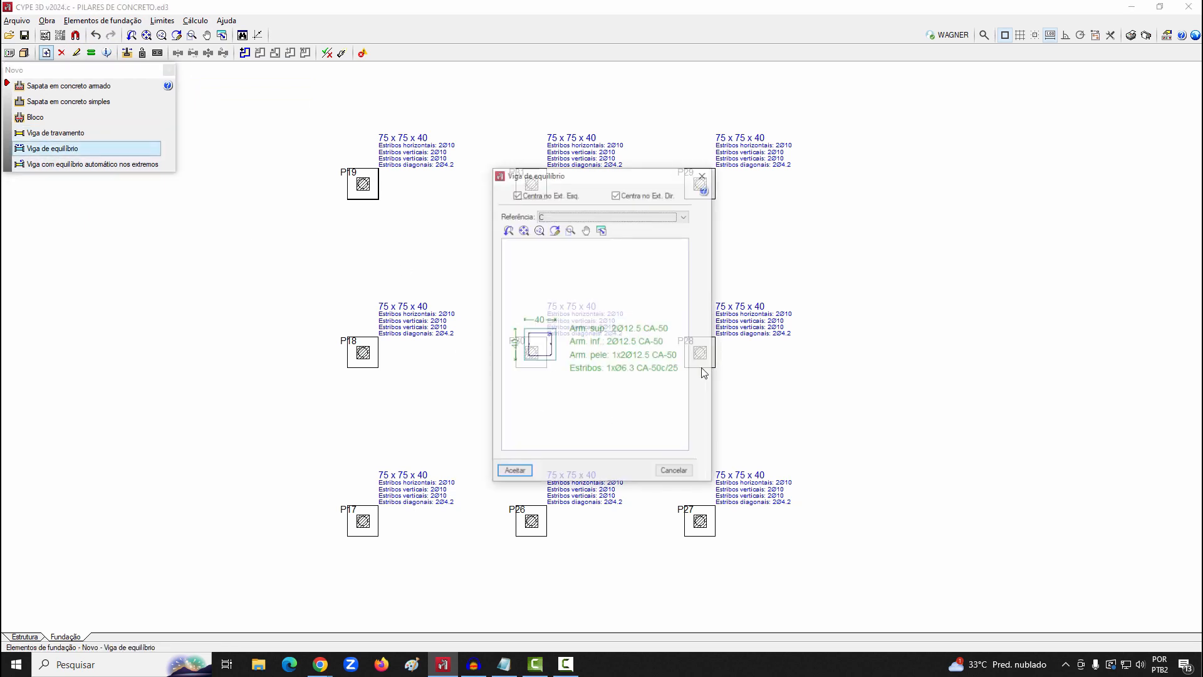
pyautogui.click(674, 472)
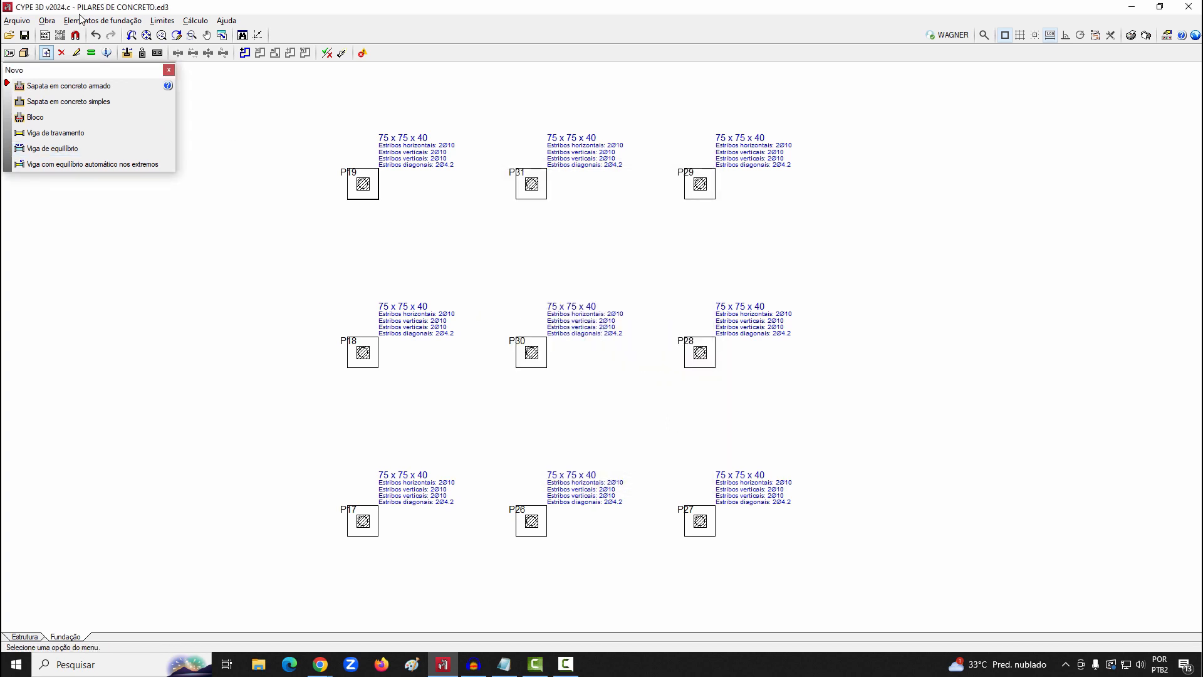
# Use a special reinforcement table for the tie beams and set the C.1 section width to 20 cm
pyautogui.click(82, 20)
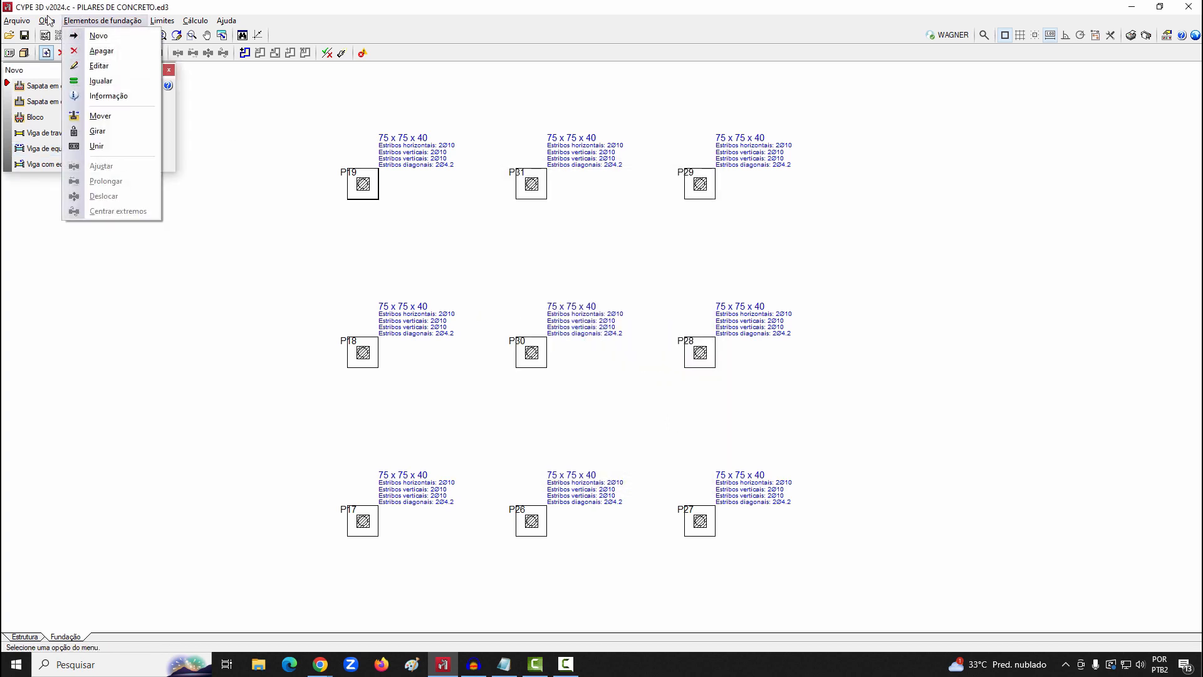
pyautogui.moveTo(48, 21)
pyautogui.moveTo(70, 72)
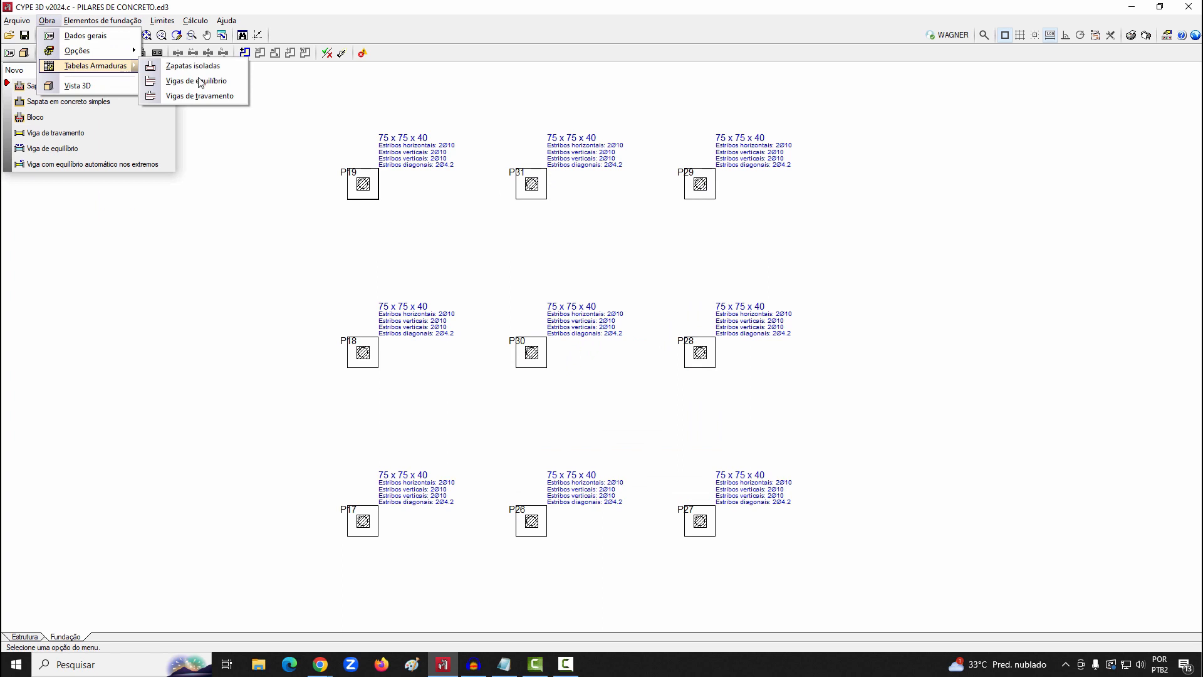
pyautogui.click(199, 96)
pyautogui.click(537, 348)
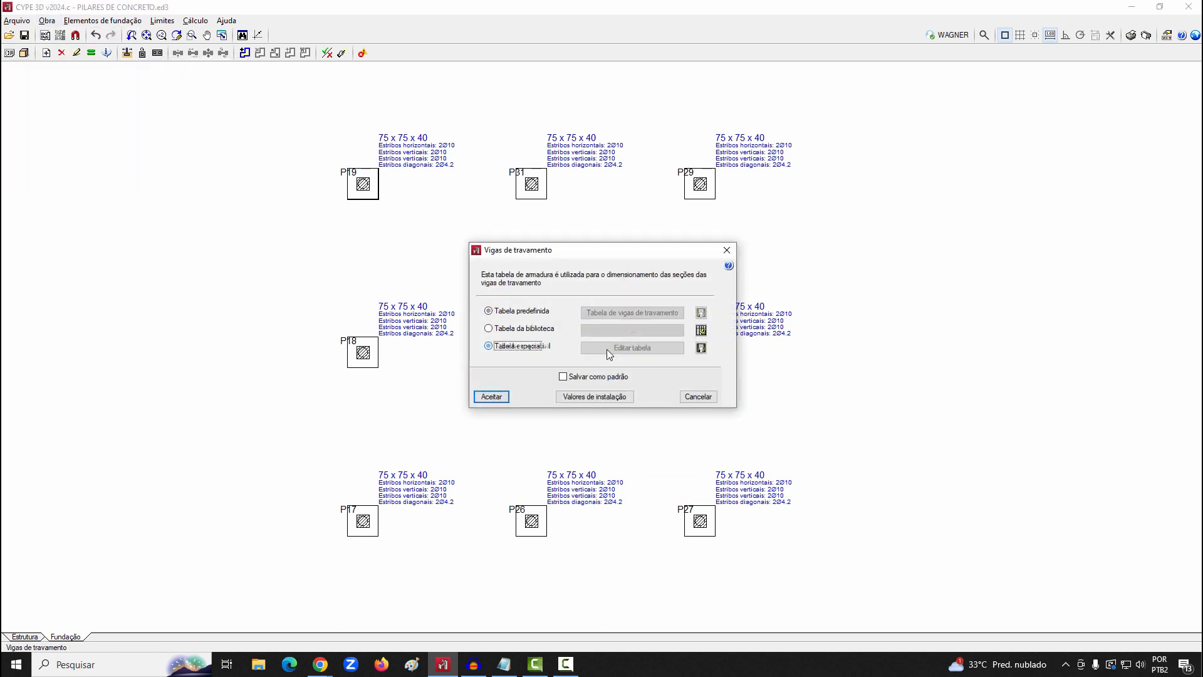
pyautogui.click(606, 348)
pyautogui.click(556, 278)
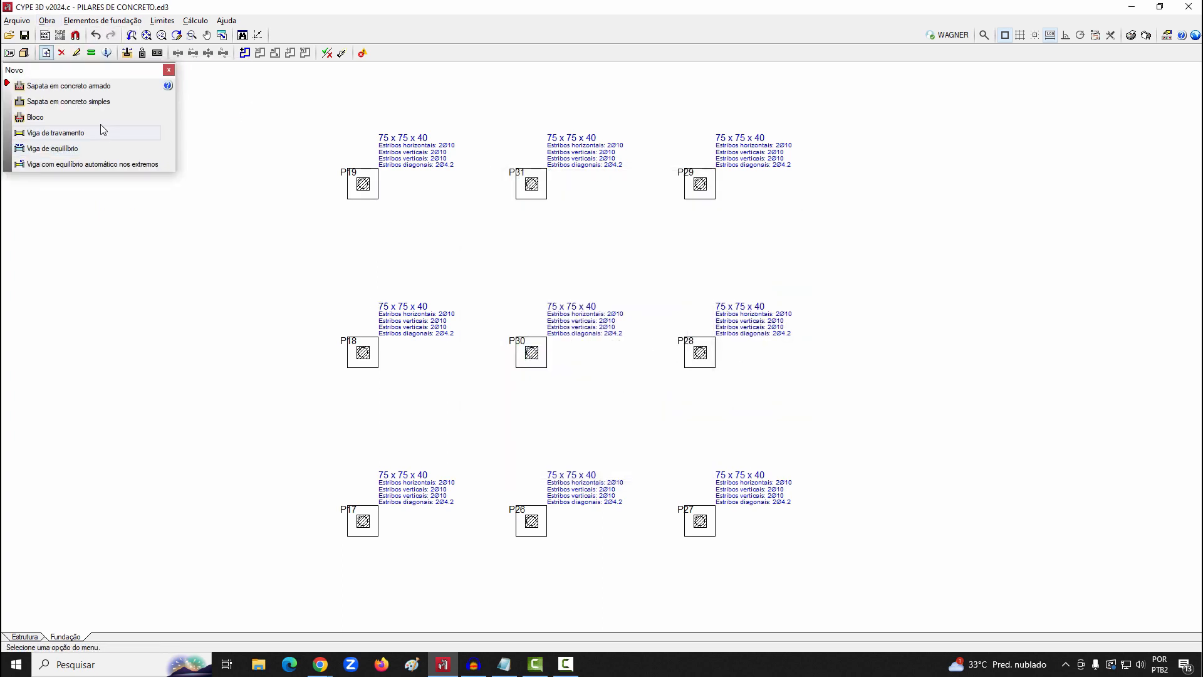
# Add 20x40 C.1 tie beams along the three column lines P19 to P17, P31 to P26 and P29 to P27
pyautogui.click(79, 133)
pyautogui.click(520, 457)
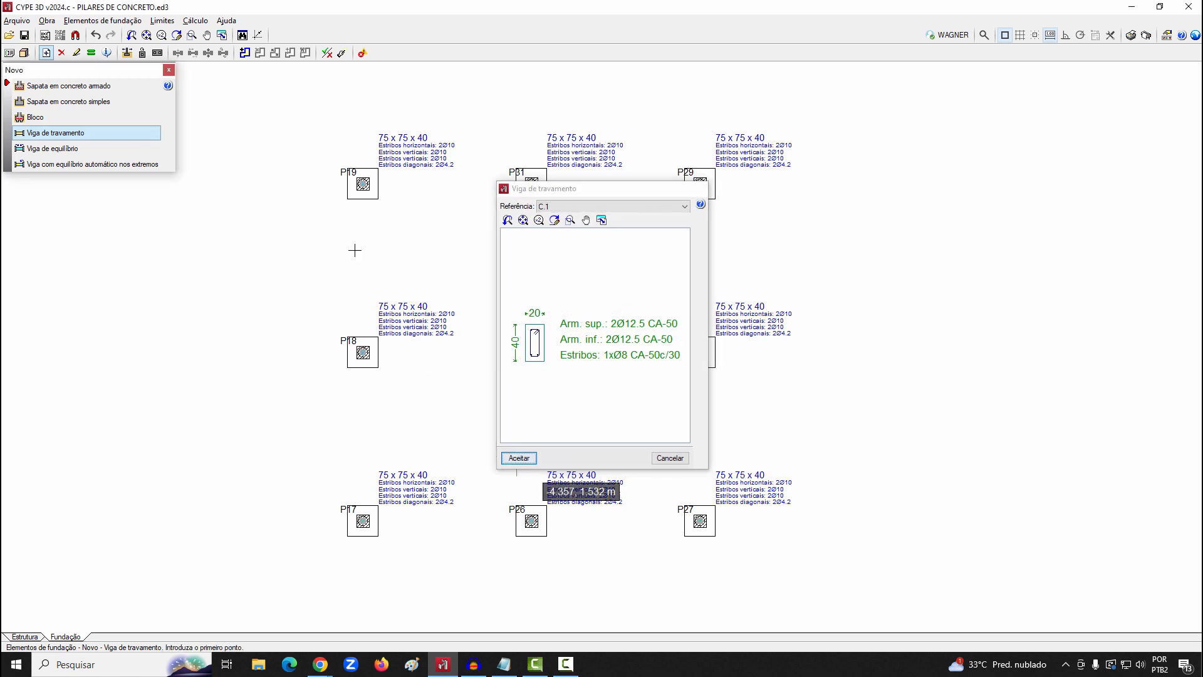
pyautogui.click(363, 184)
pyautogui.click(363, 521)
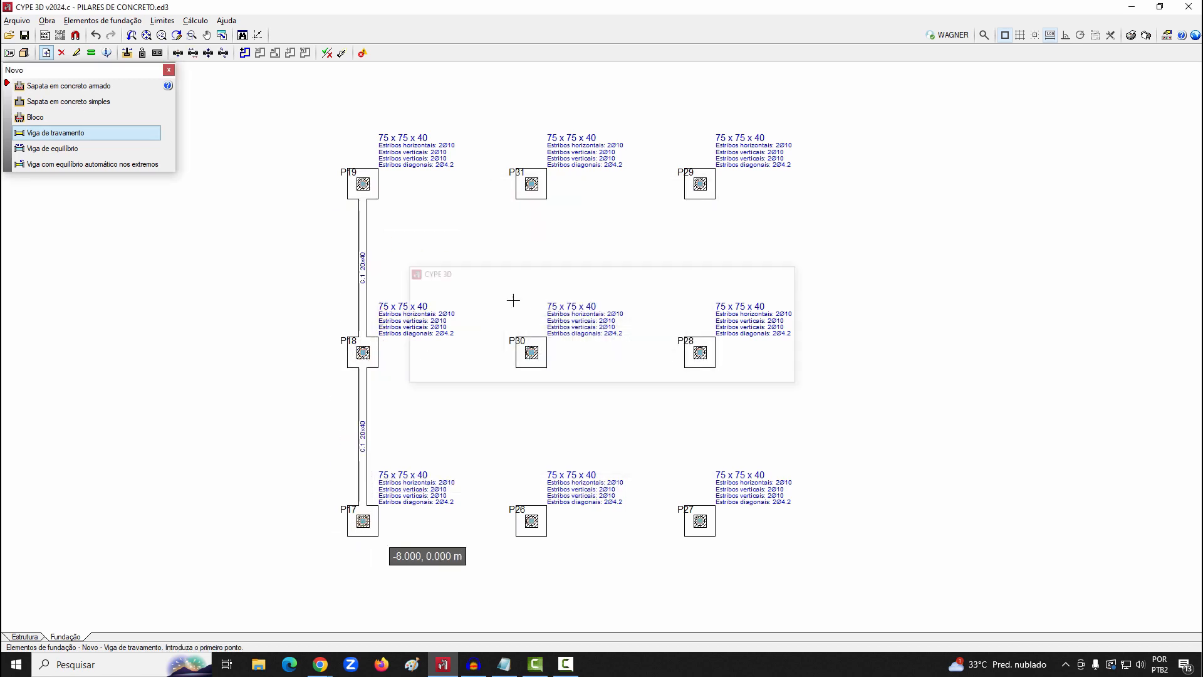
pyautogui.click(531, 185)
pyautogui.click(531, 521)
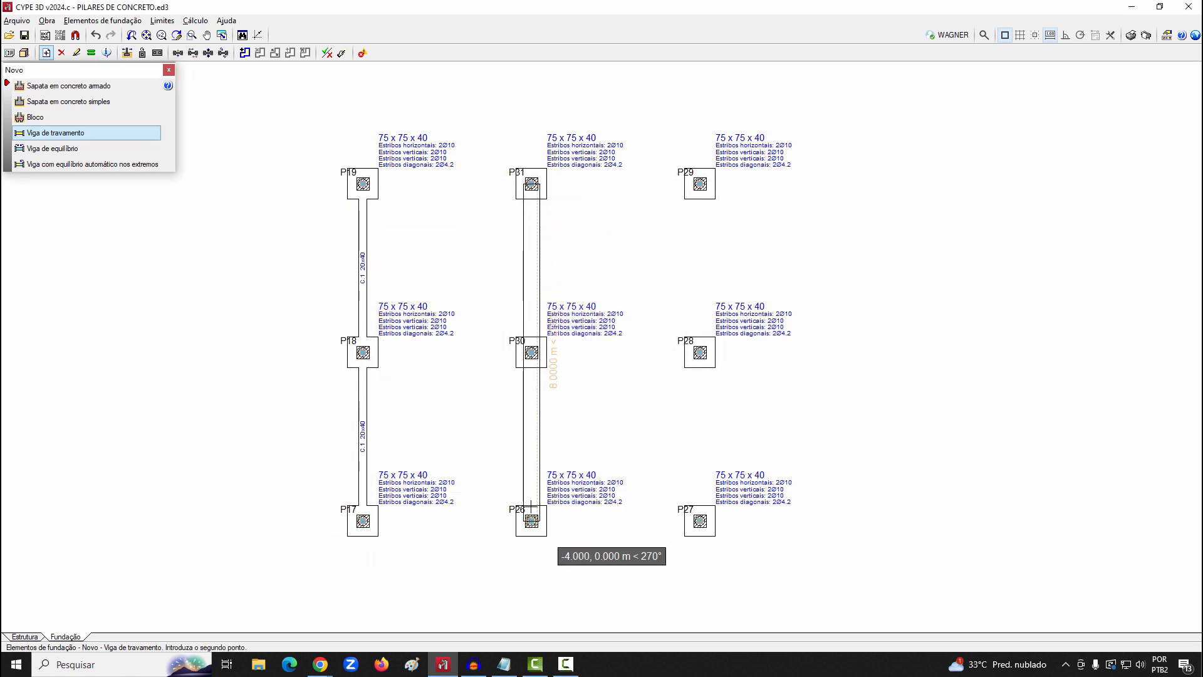
pyautogui.click(700, 521)
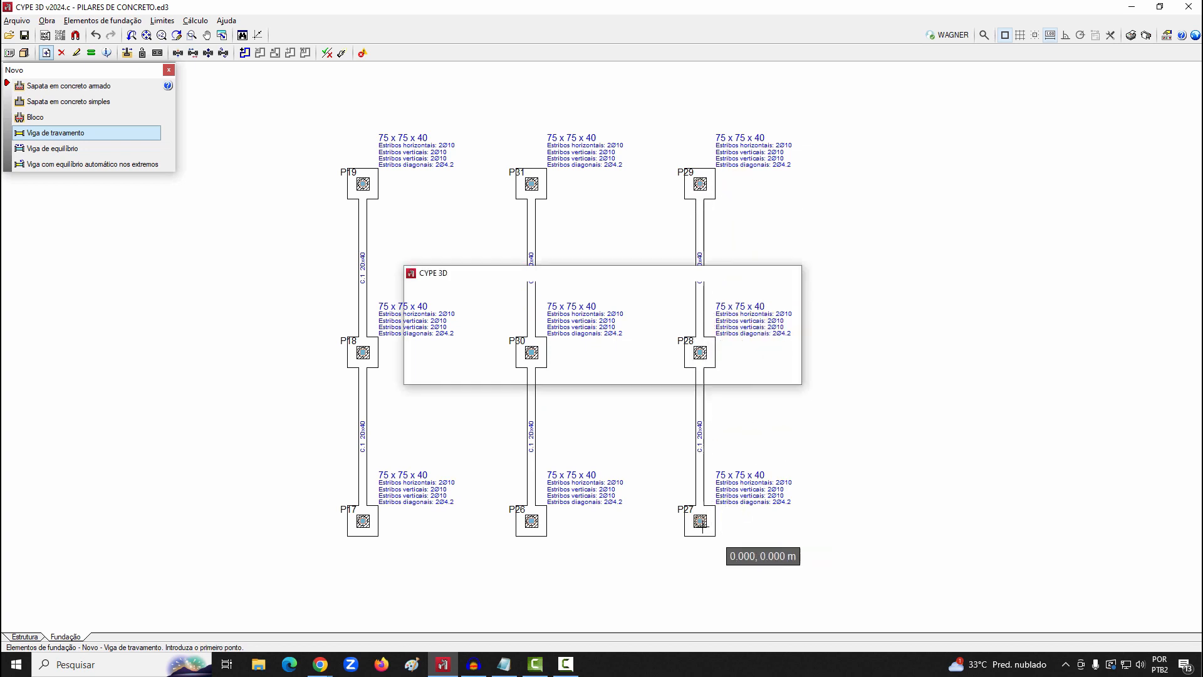
# Add C.1 tie beams along the crossing lines P17 to P27, P18 to P28 and P19 to P29
pyautogui.click(363, 521)
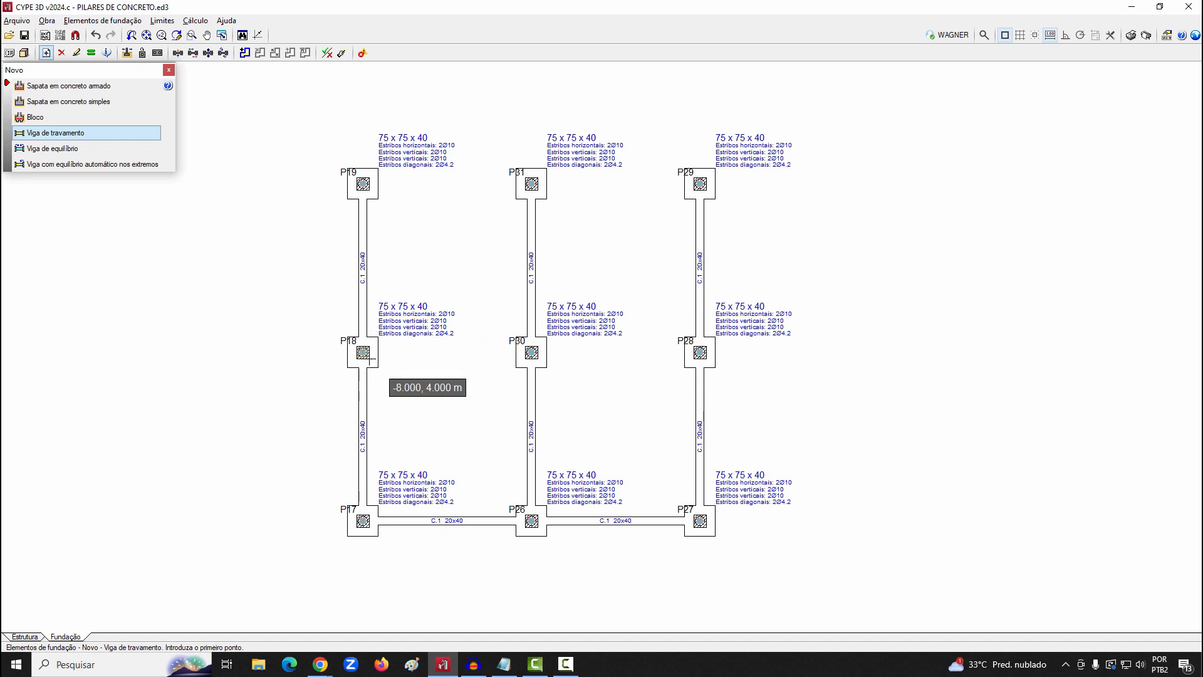
pyautogui.click(699, 353)
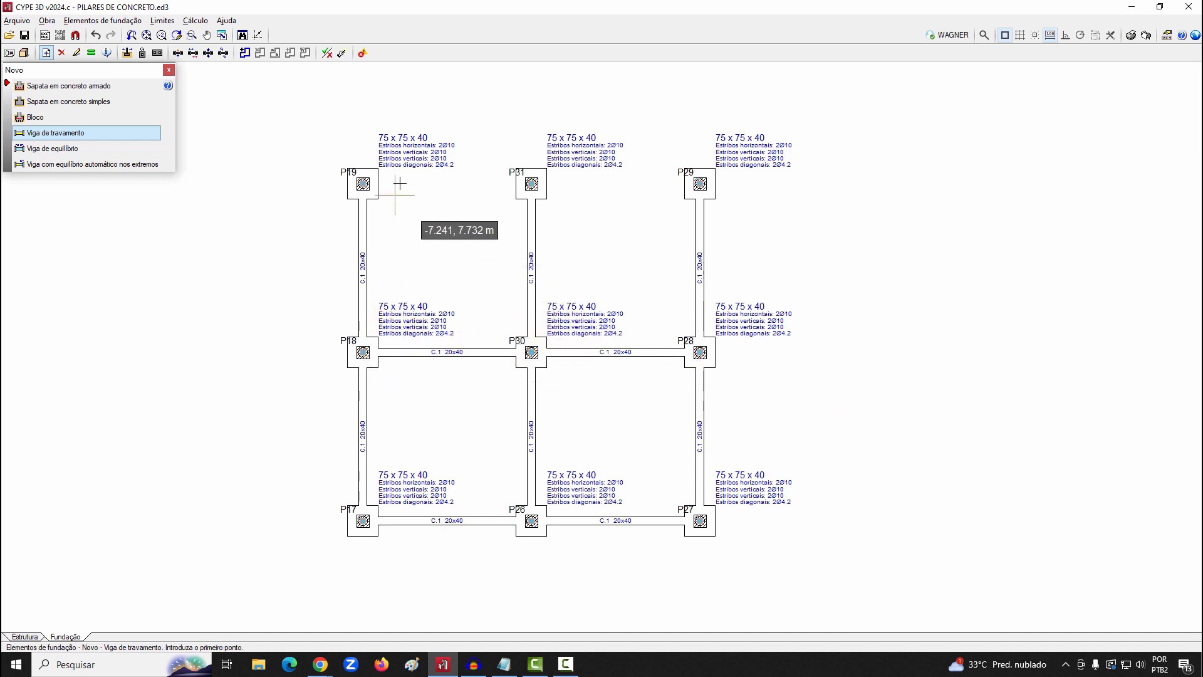
pyautogui.click(362, 184)
pyautogui.click(744, 190)
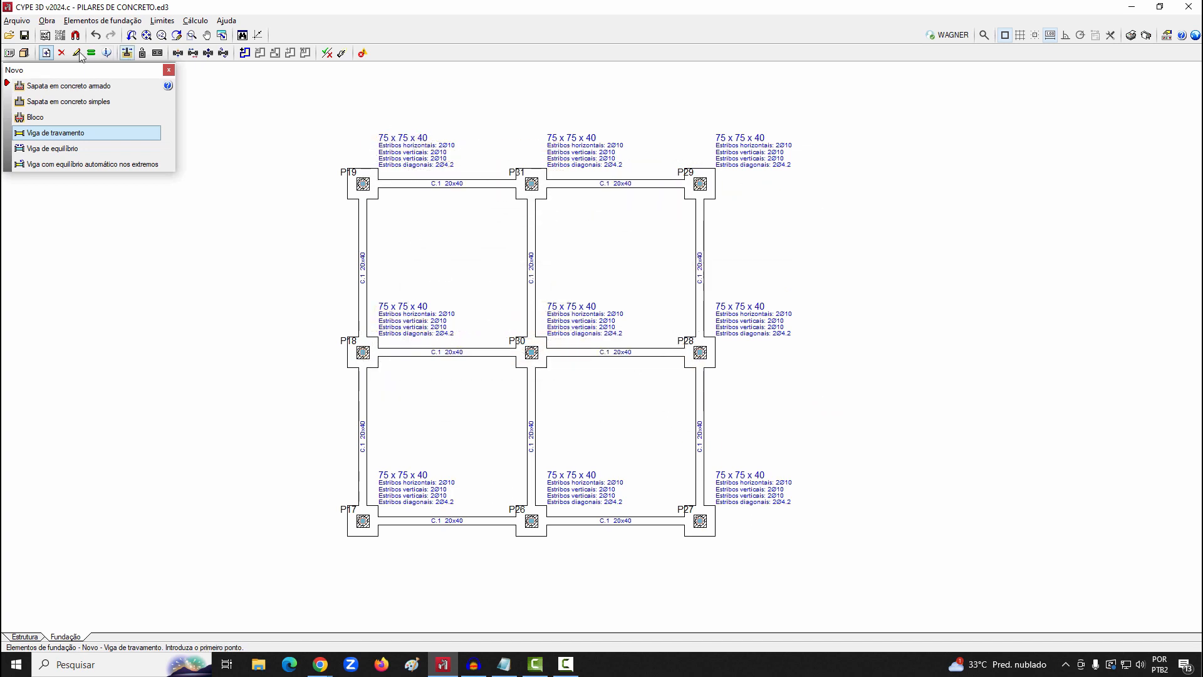
# Inspect the structure's 3D model, orbiting to view the pile caps and tie beams beneath the columns
pyautogui.click(24, 53)
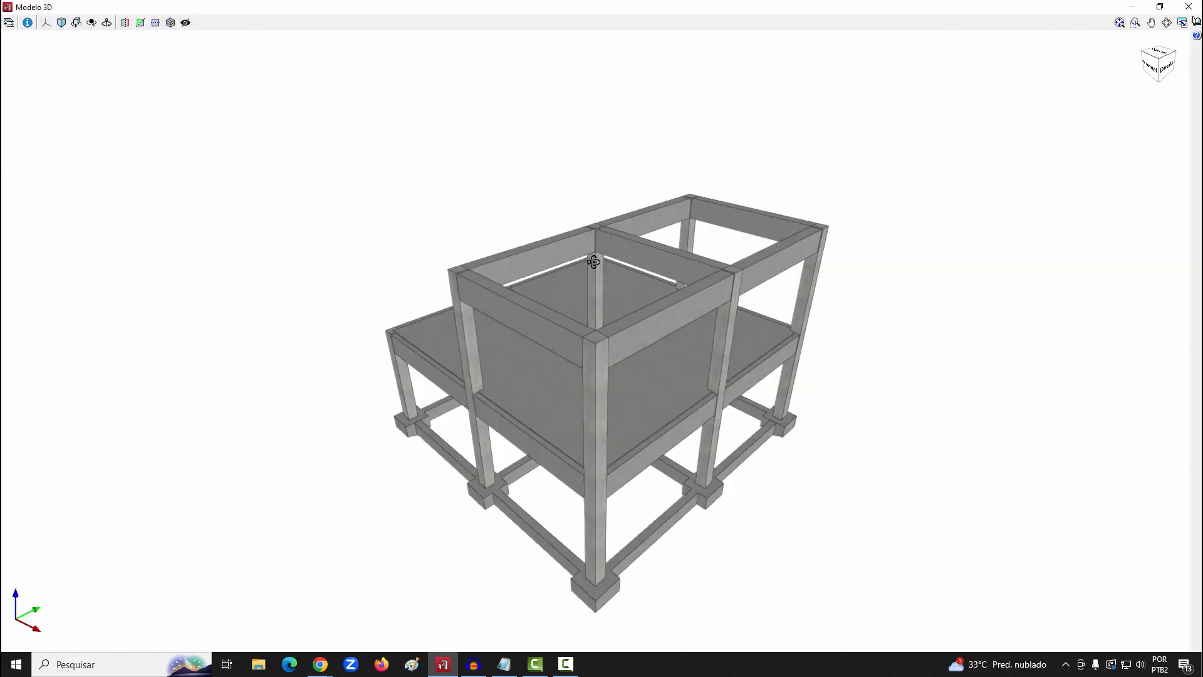
pyautogui.moveTo(594, 262); pyautogui.dragTo(724, 211)
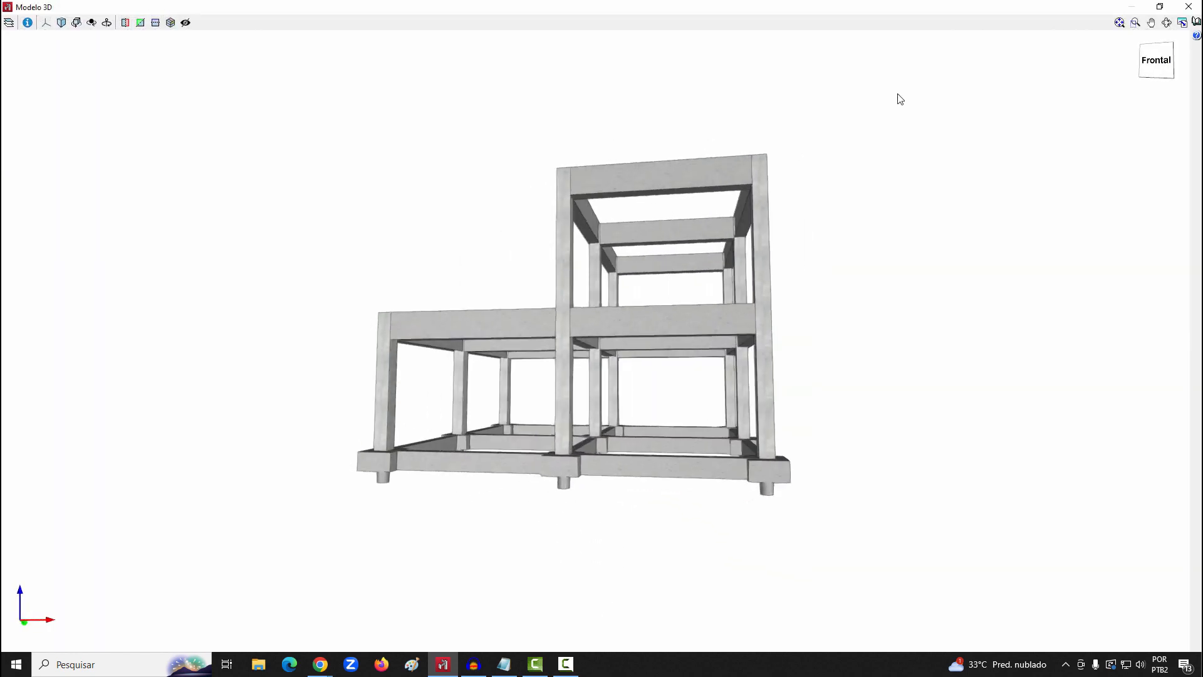
pyautogui.click(1189, 6)
# Run the foundation design (Dimensionar) with the C.1 tie beams in place
pyautogui.click(195, 21)
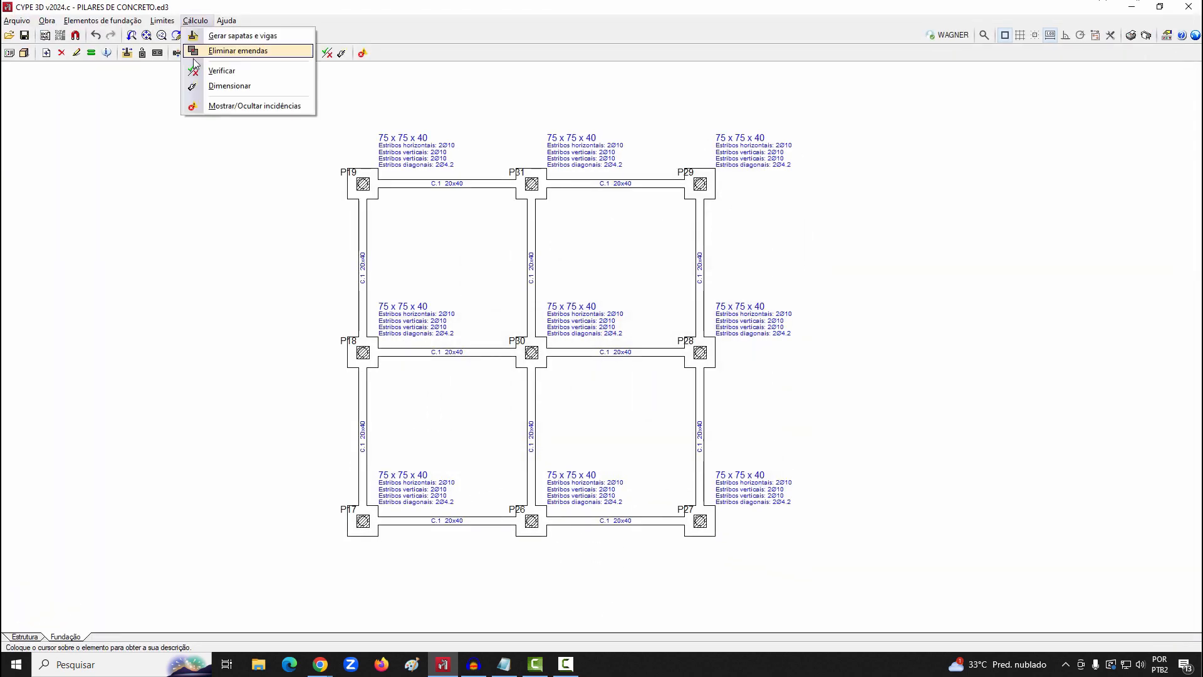
pyautogui.click(210, 86)
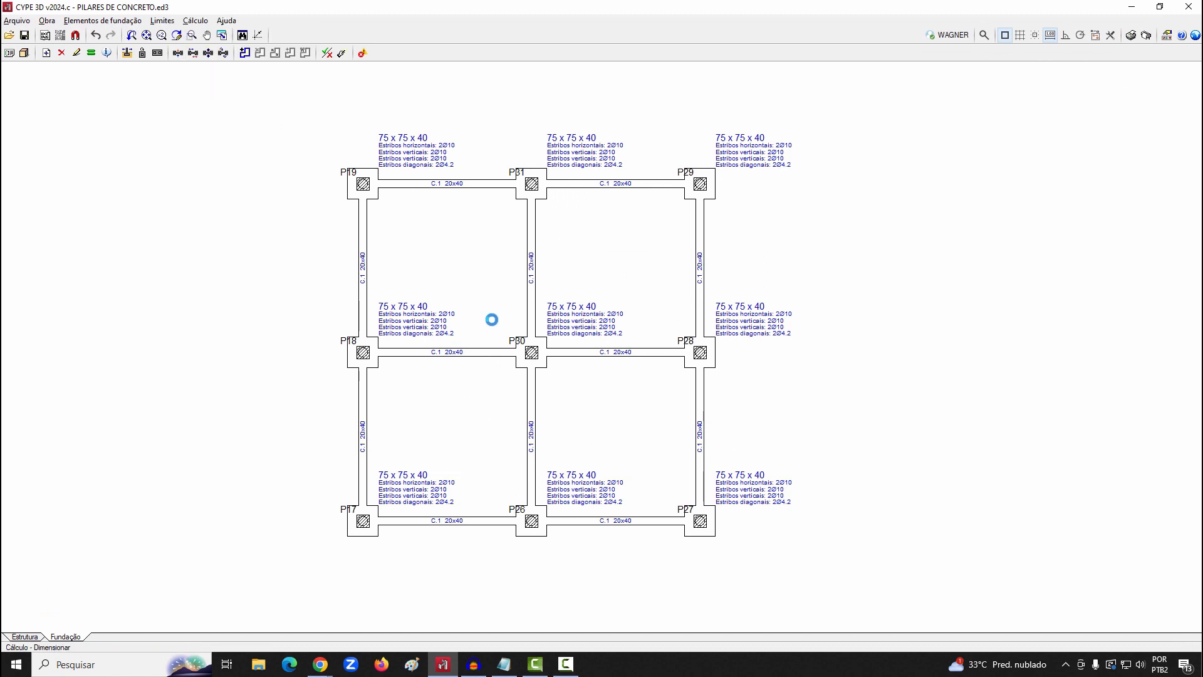
pyautogui.click(518, 383)
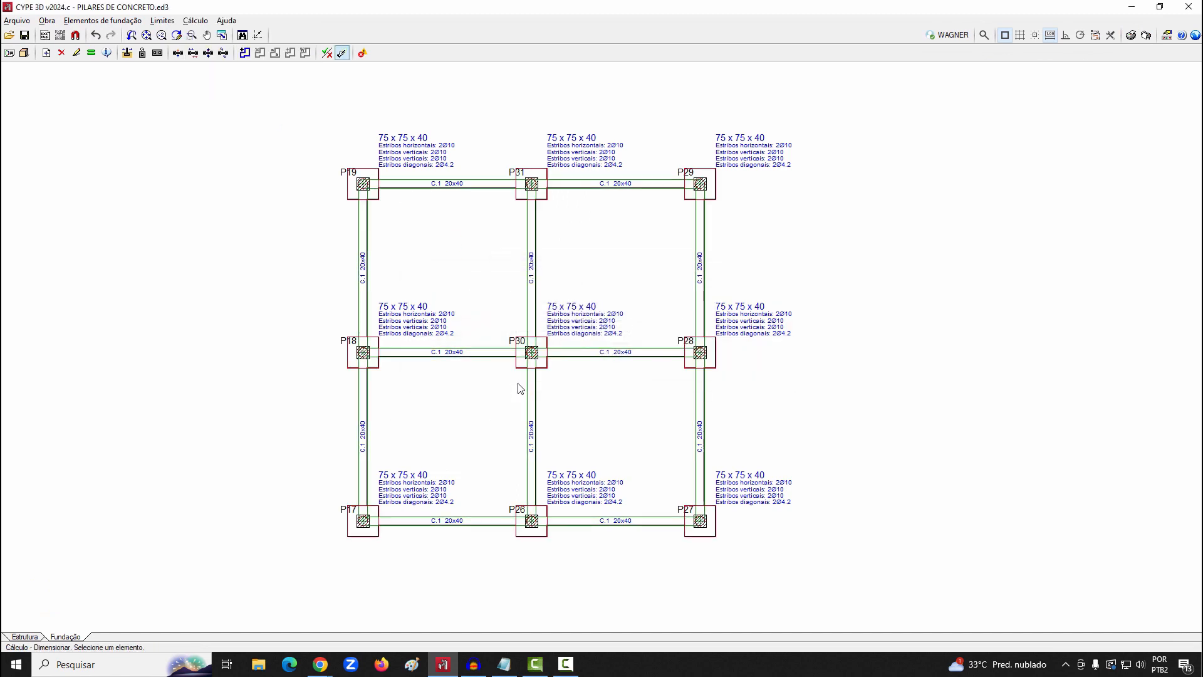
# Delete all the 20x40 C.1 tie beams between the pile caps
pyautogui.click(85, 21)
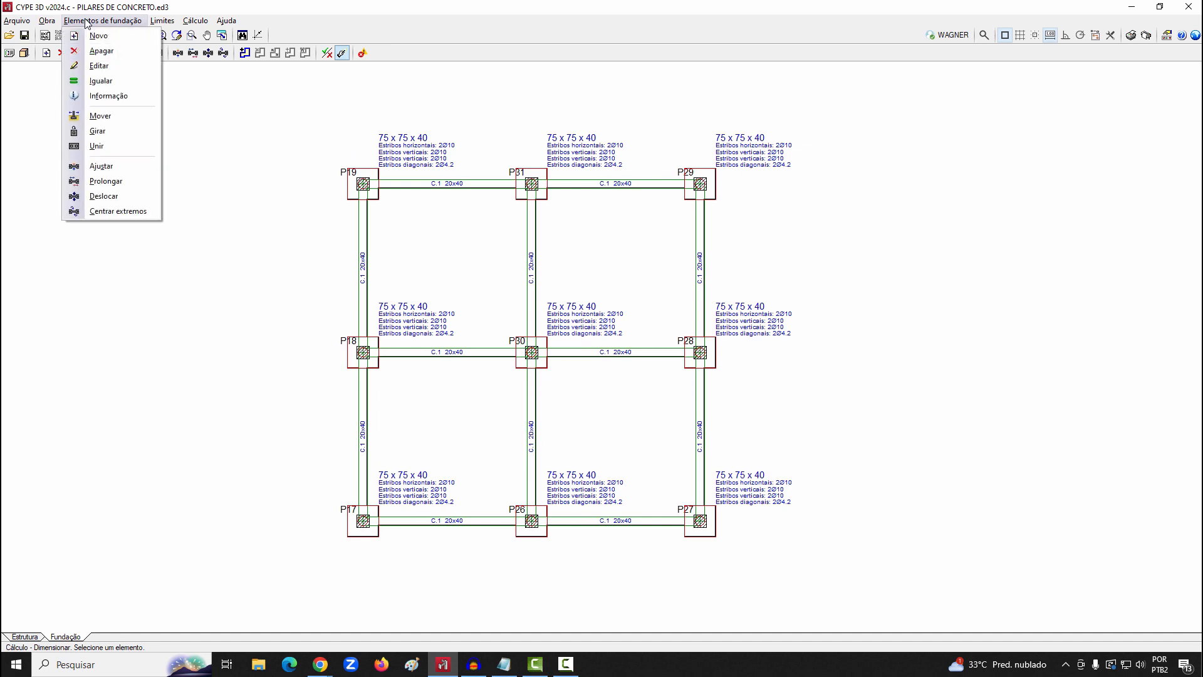
pyautogui.click(99, 50)
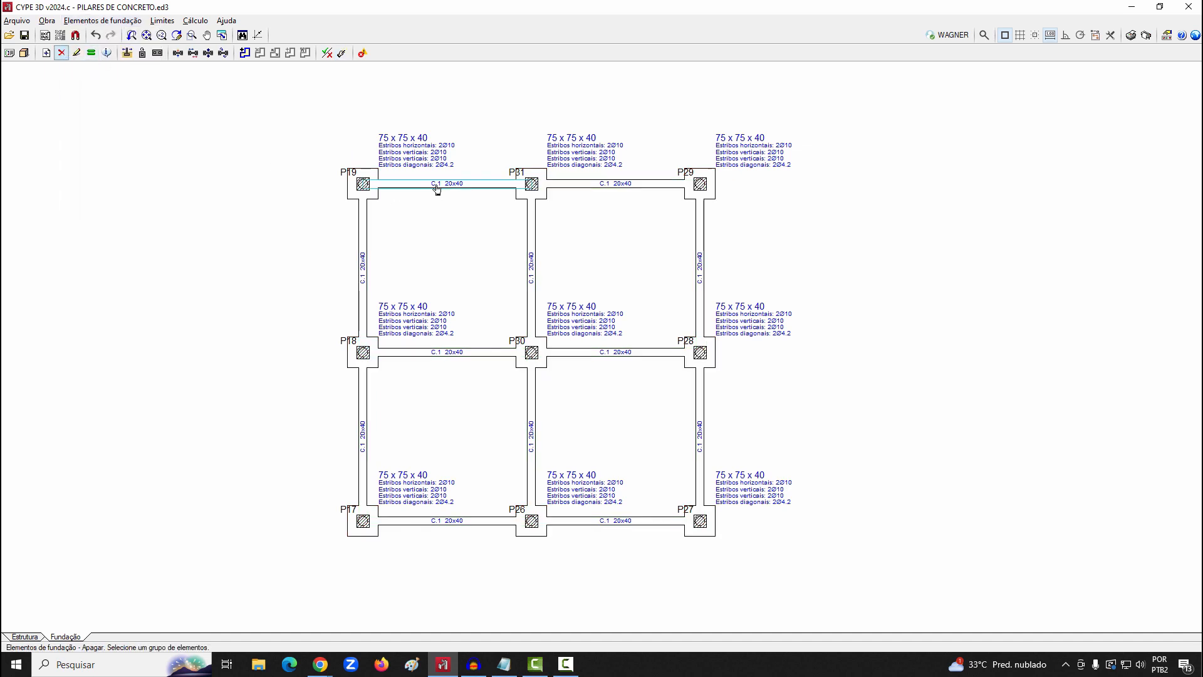
pyautogui.click(371, 255)
pyautogui.click(470, 352)
pyautogui.click(593, 353)
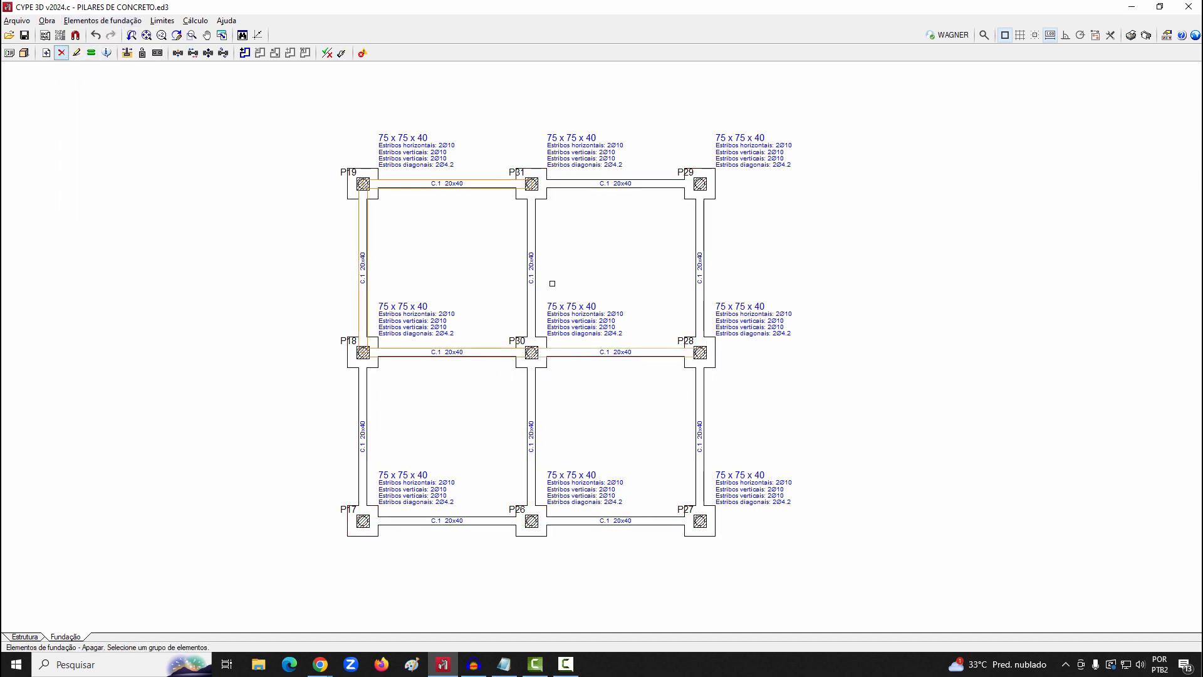
pyautogui.click(532, 280)
pyautogui.click(705, 271)
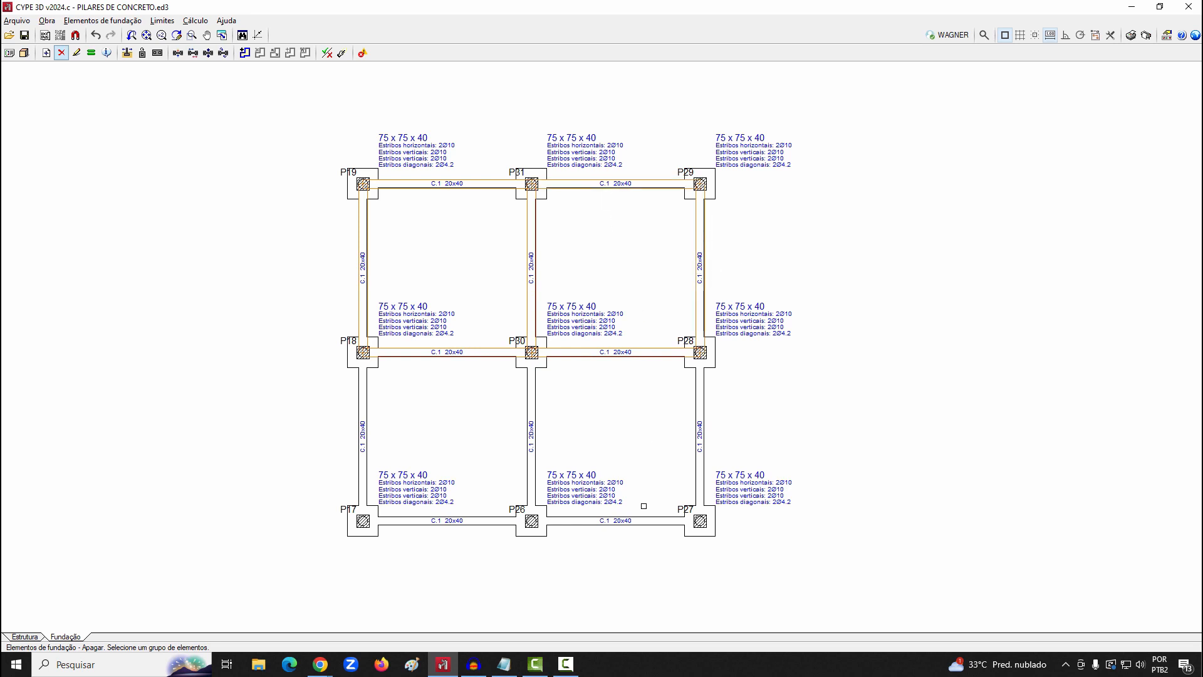
pyautogui.click(306, 420)
pyautogui.click(455, 590)
pyautogui.click(406, 438)
pyautogui.click(607, 474)
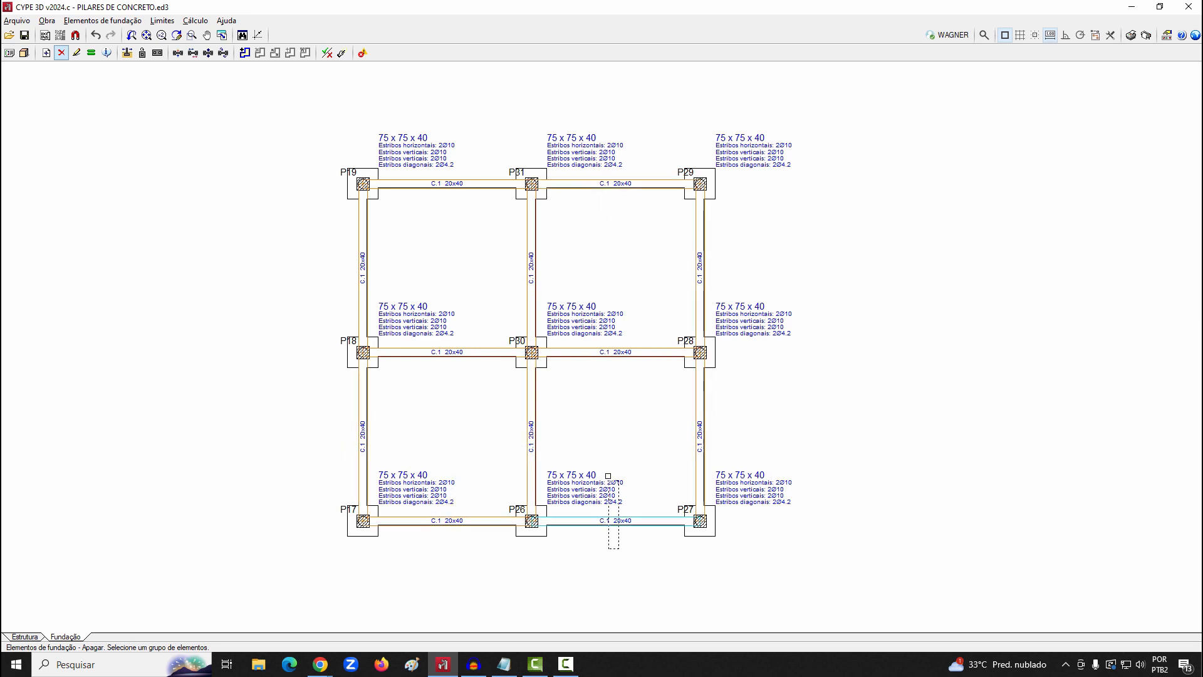
pyautogui.click(618, 550)
pyautogui.rightClick(335, 270)
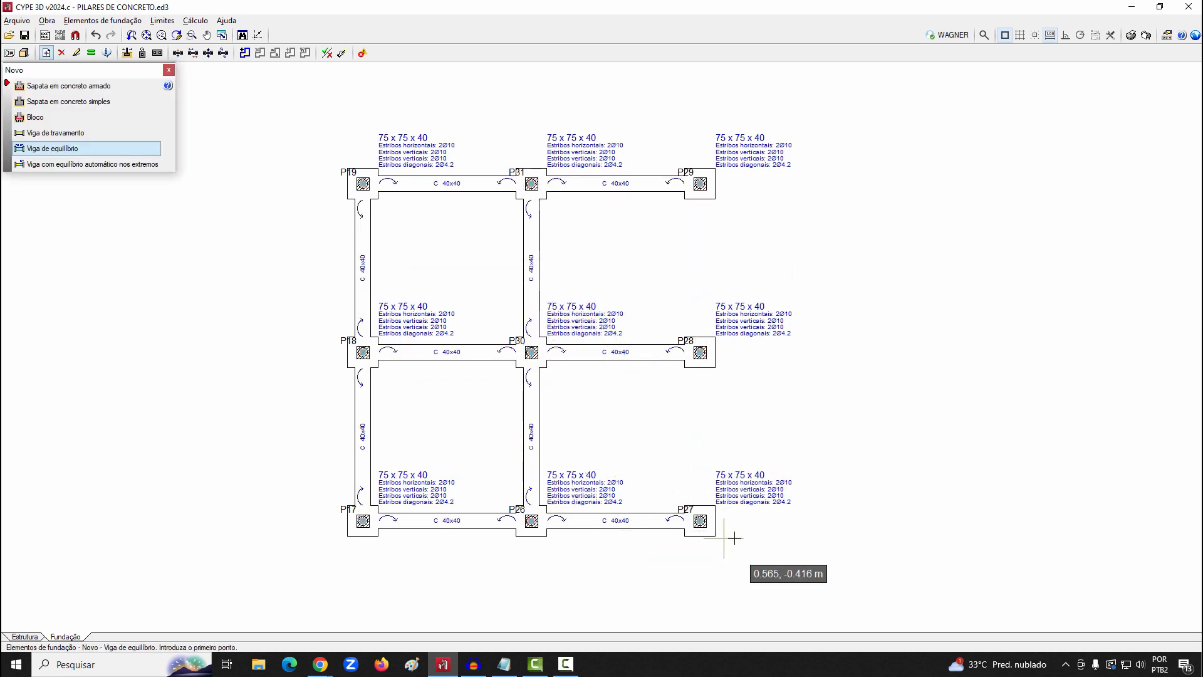
# Complete the 40x40 strap beam grid (Viga de equilíbrio) with line P27 to P29, and run the complete quick design including strap beams
pyautogui.click(700, 520)
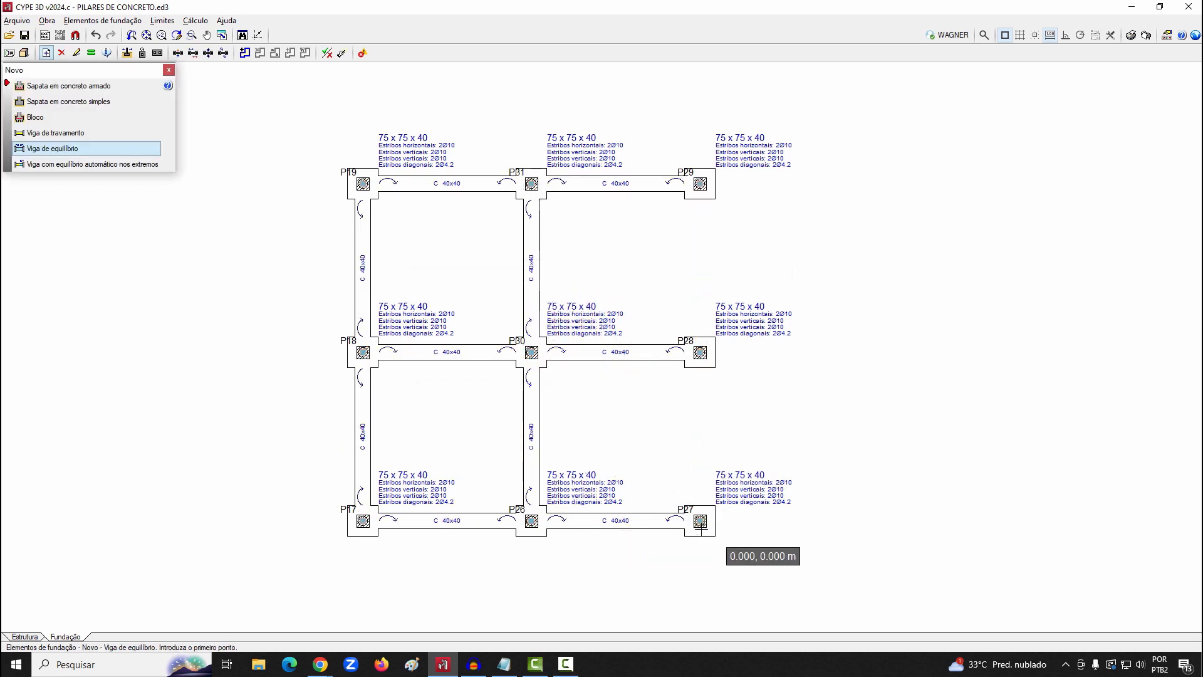
pyautogui.click(700, 183)
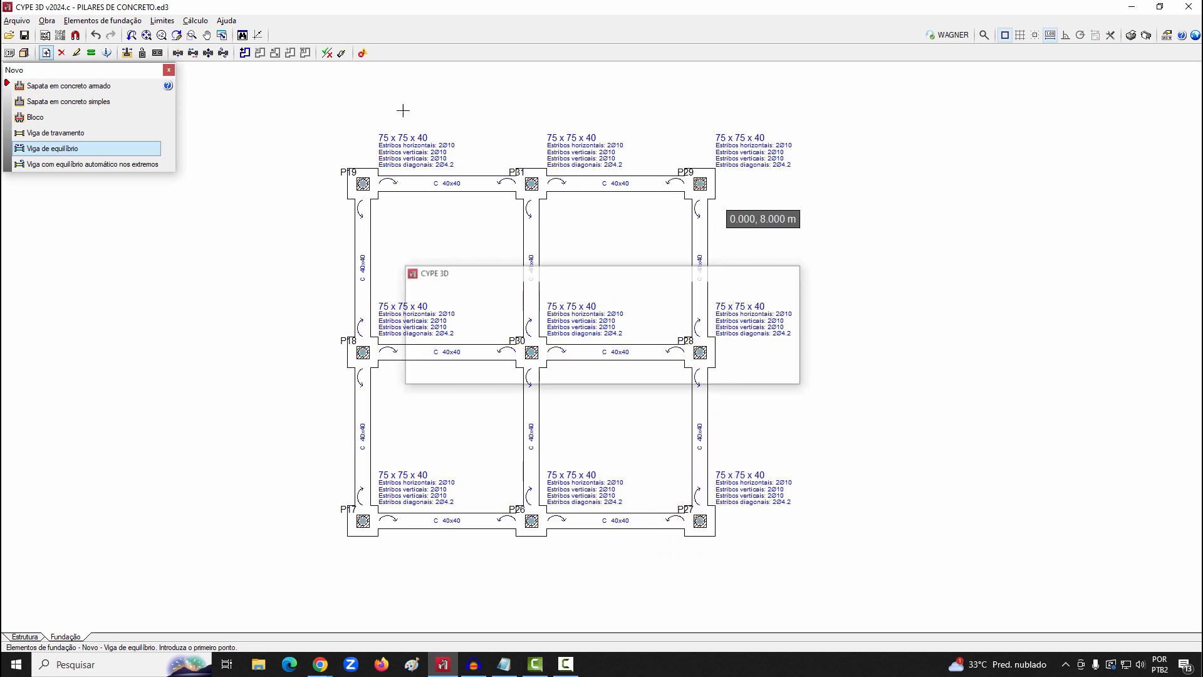
pyautogui.click(195, 21)
pyautogui.click(229, 85)
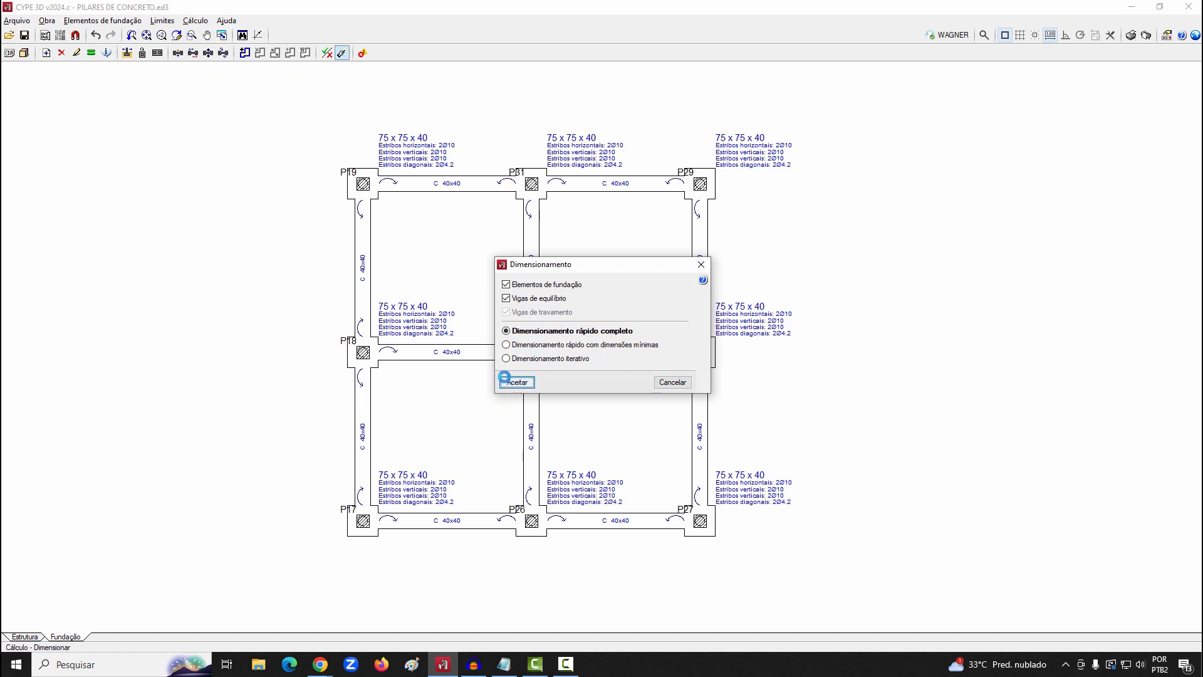
pyautogui.click(506, 380)
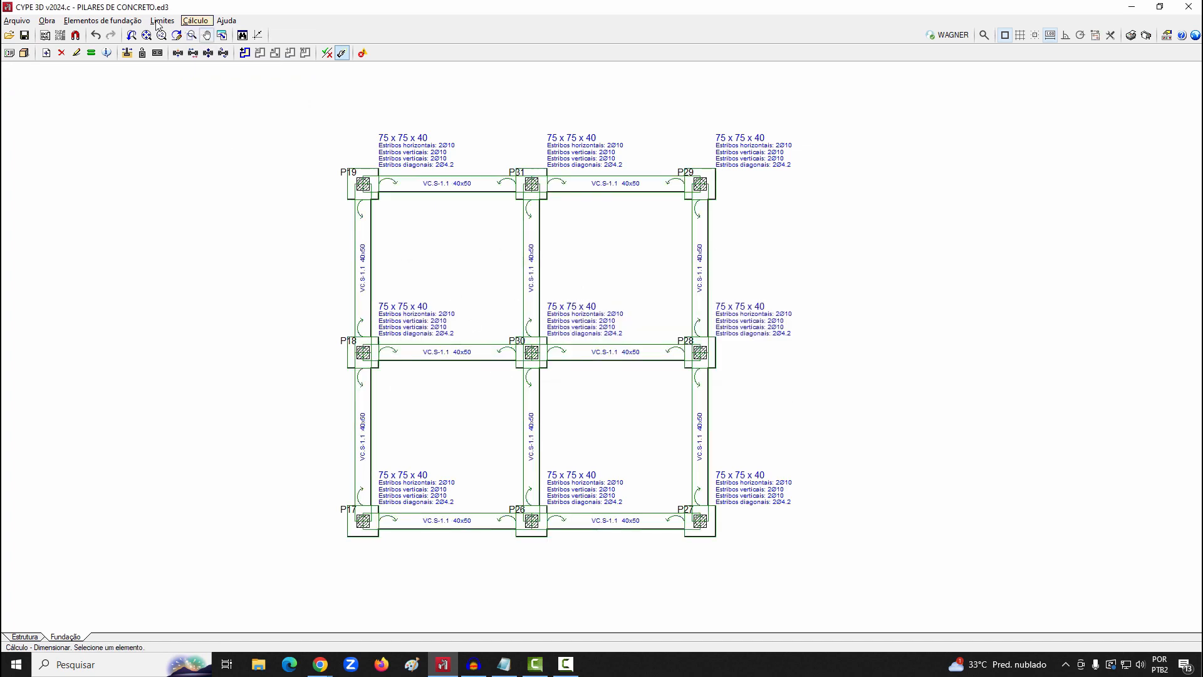
# Examine the reinforcement detailing and 3D view of the strap beam between P19 and P31
pyautogui.click(102, 20)
pyautogui.click(110, 66)
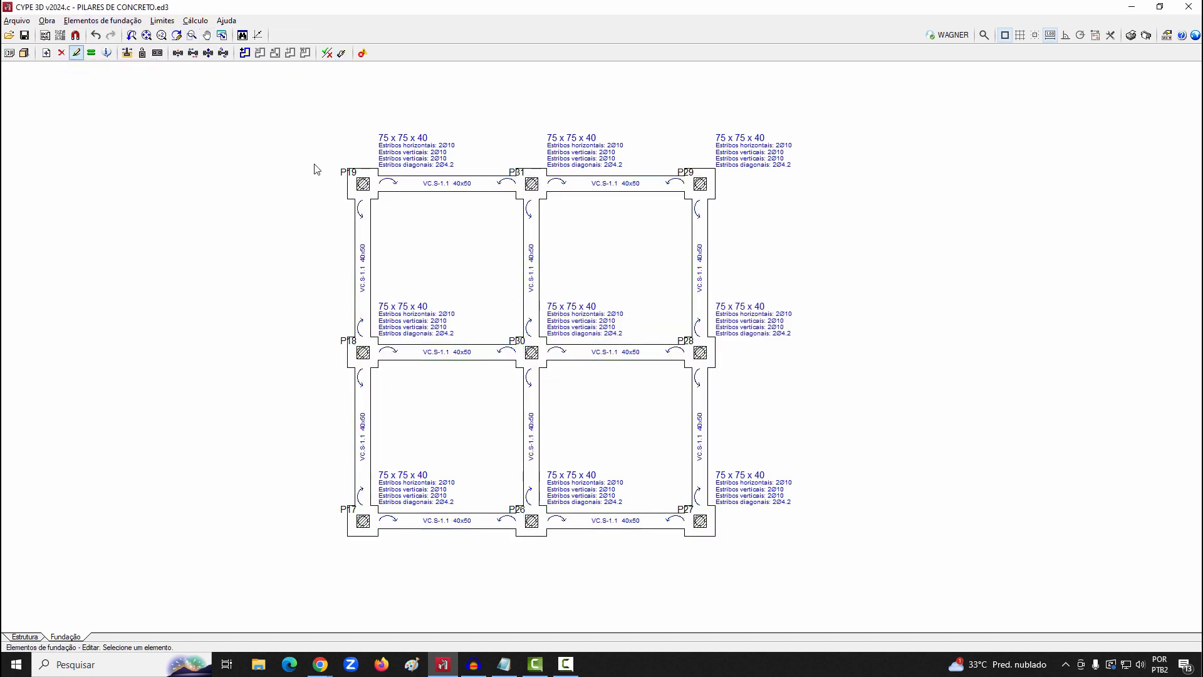
pyautogui.click(448, 187)
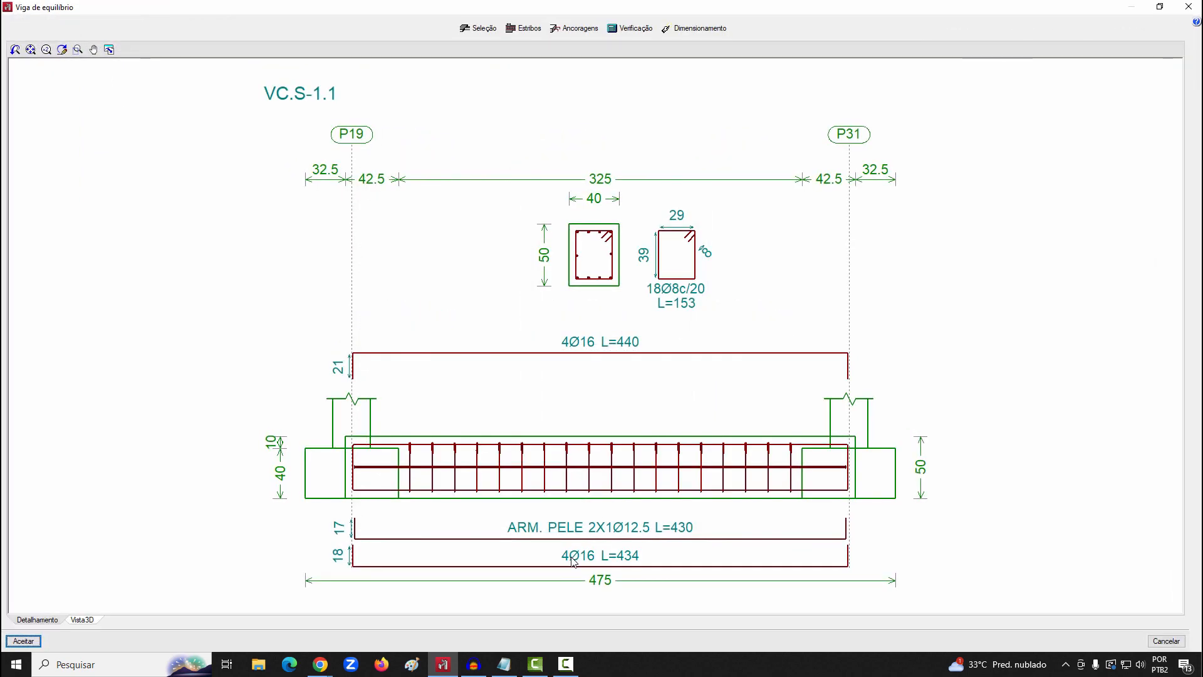
pyautogui.click(80, 620)
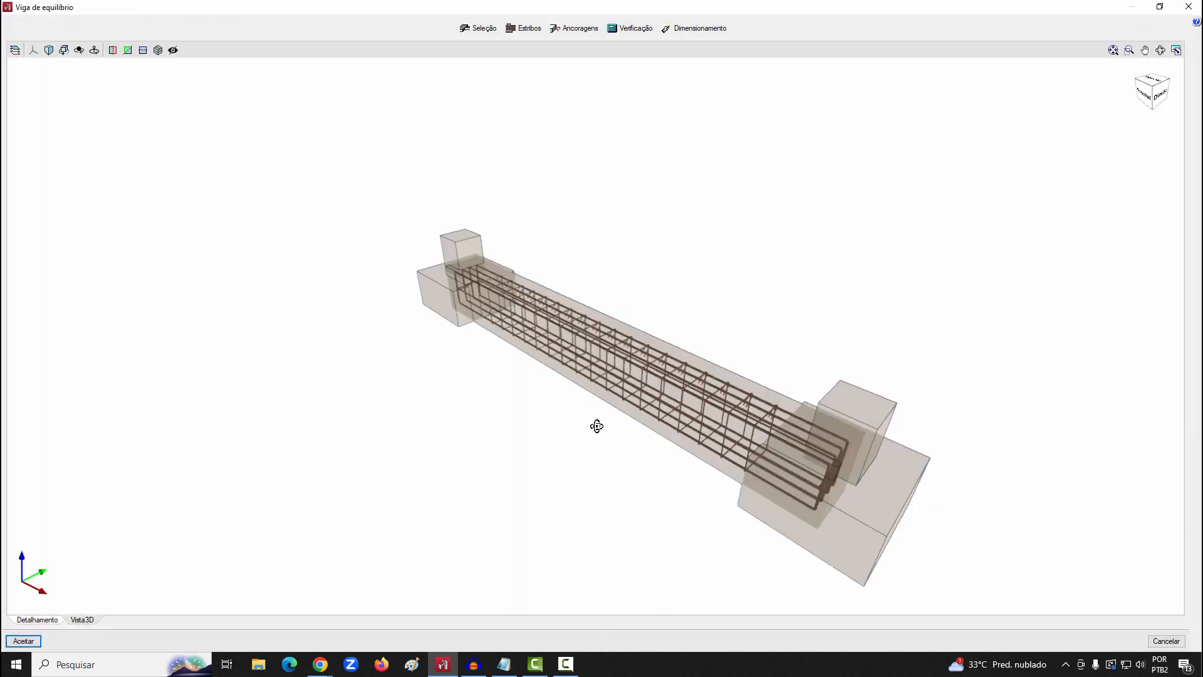
pyautogui.moveTo(596, 438); pyautogui.dragTo(863, 397, button='middle')
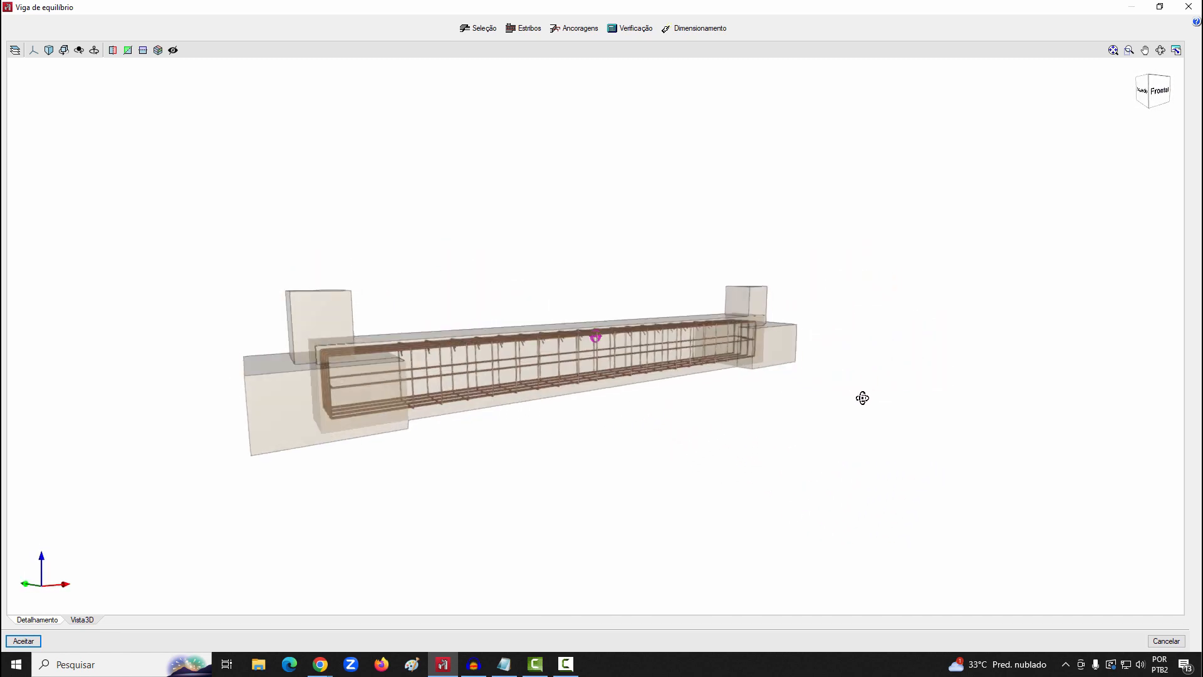
# Check the P19 to P31 strap beam's end-stirrup options and its verification report, leaving the beam unchanged
pyautogui.click(511, 27)
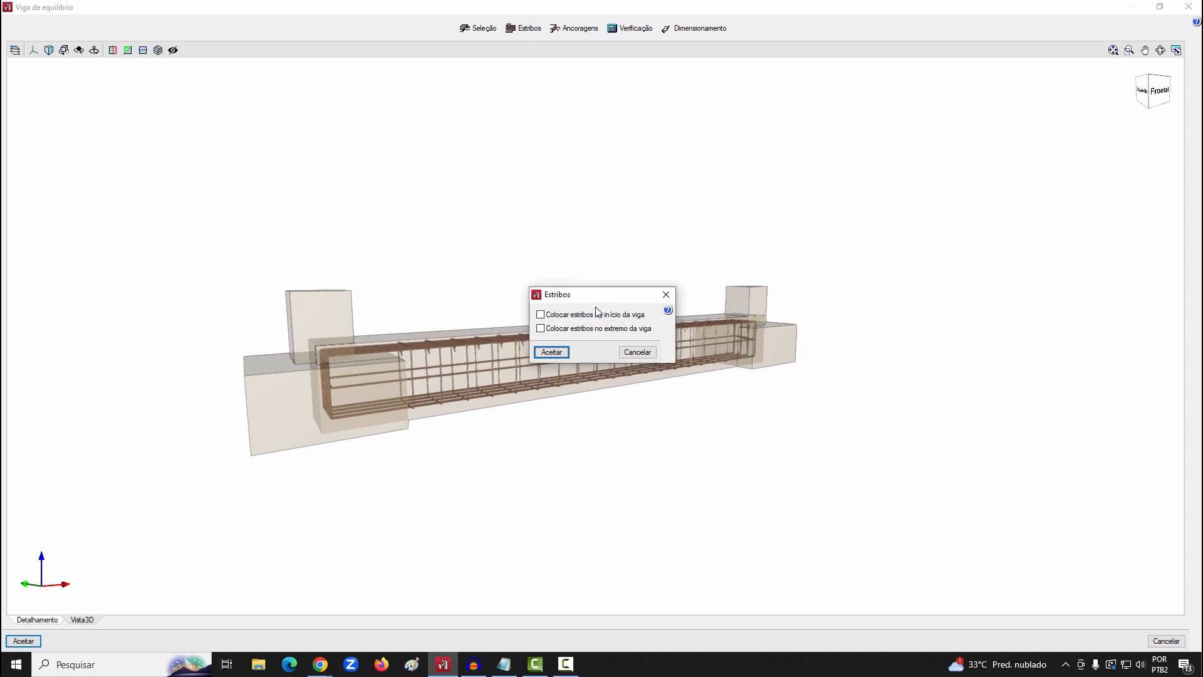
pyautogui.click(546, 353)
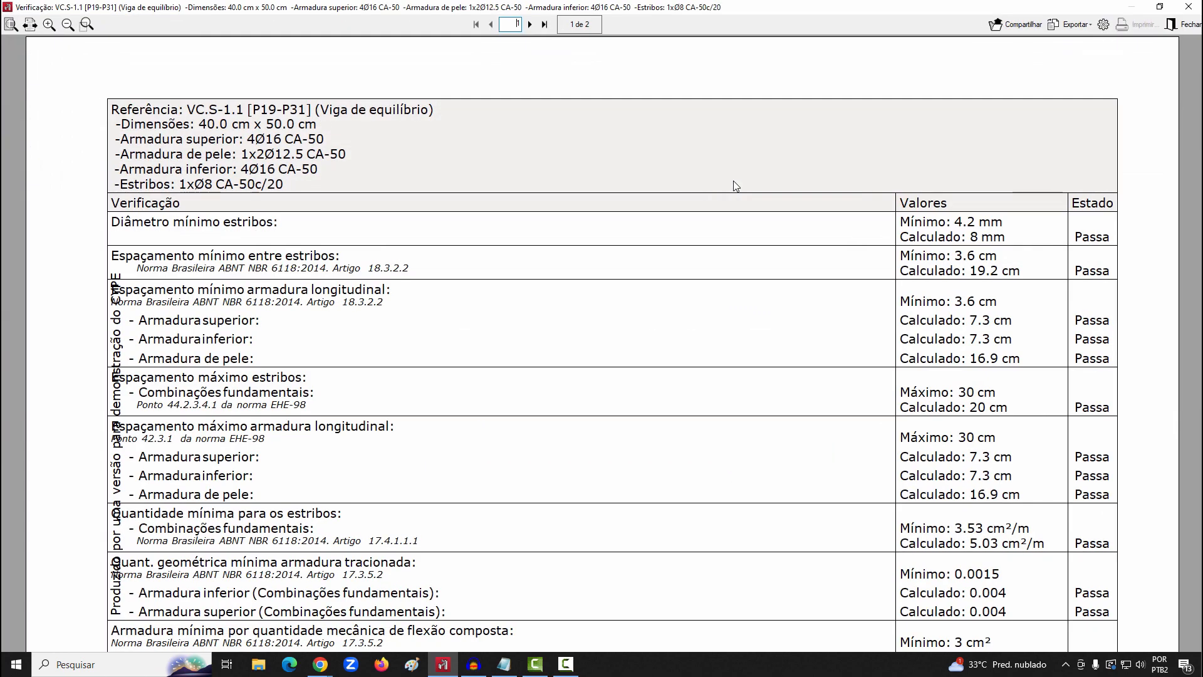
pyautogui.click(1188, 7)
pyautogui.click(1189, 6)
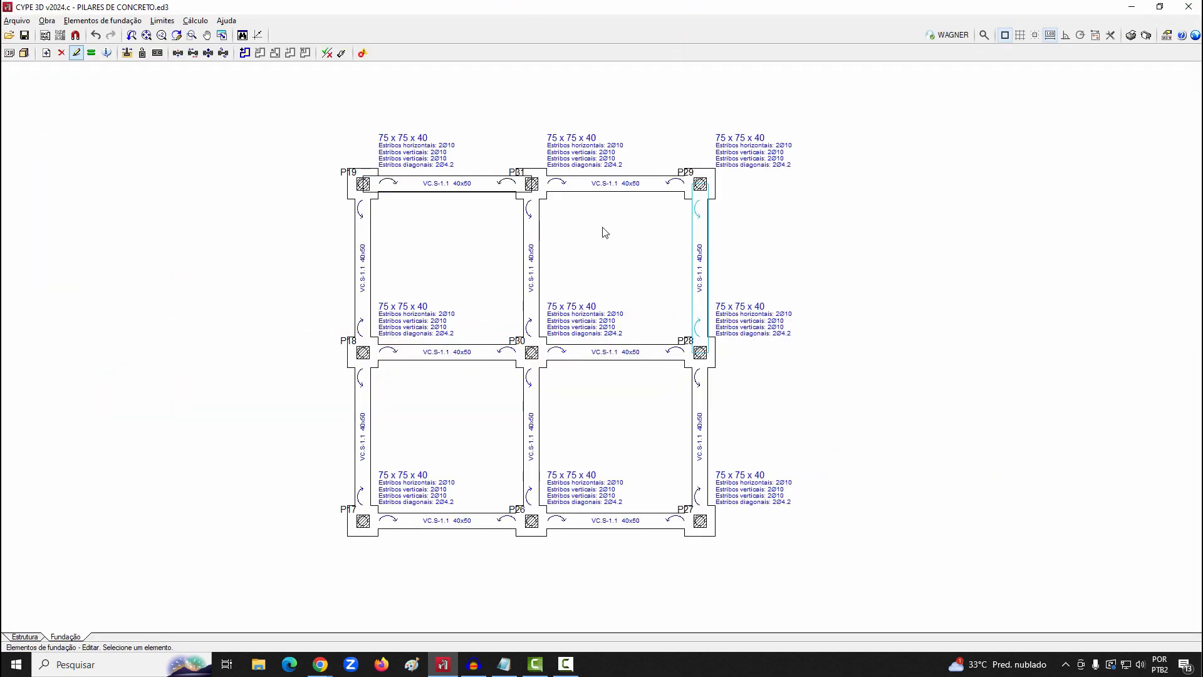
# Check the P19 pile cap's additional information, allowable pile capacity, tie (Tirantes) and cover (Cobrimento) verifications
pyautogui.click(374, 197)
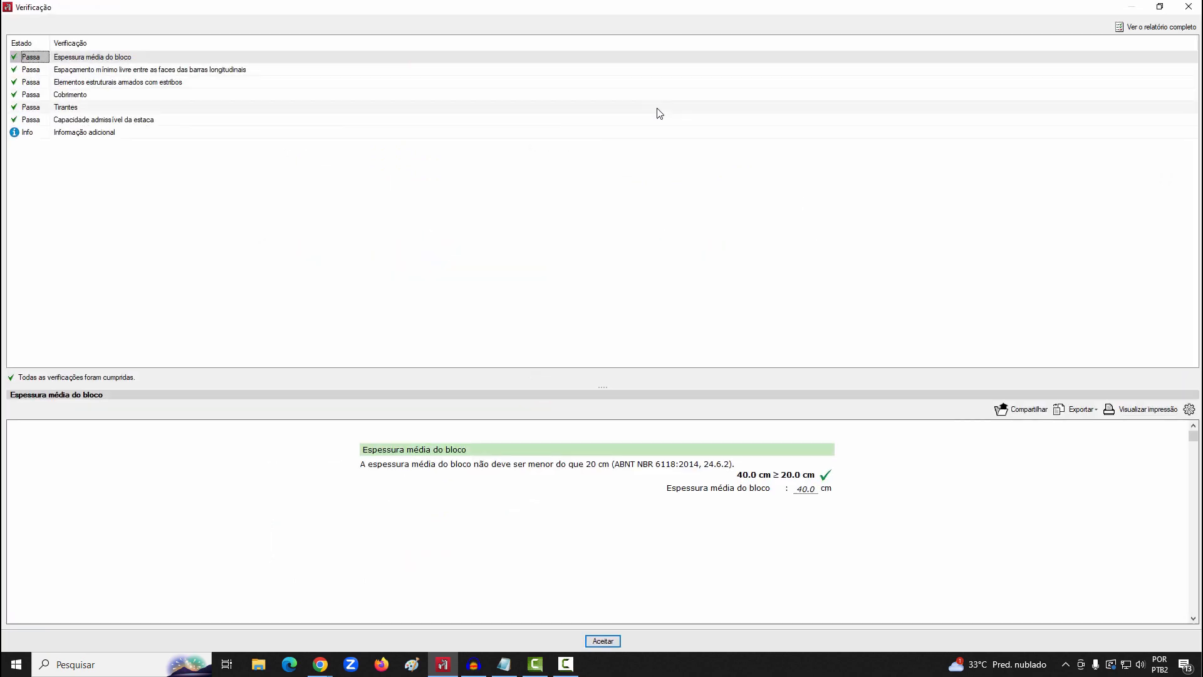
pyautogui.click(114, 132)
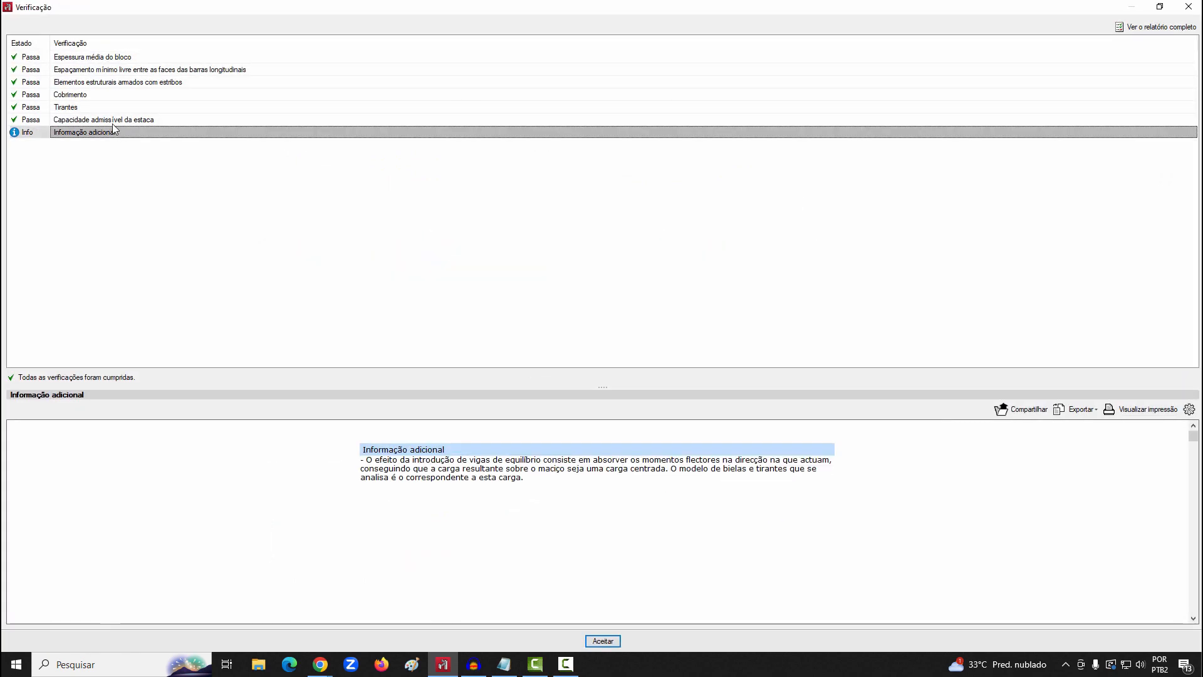
pyautogui.click(113, 123)
pyautogui.click(104, 108)
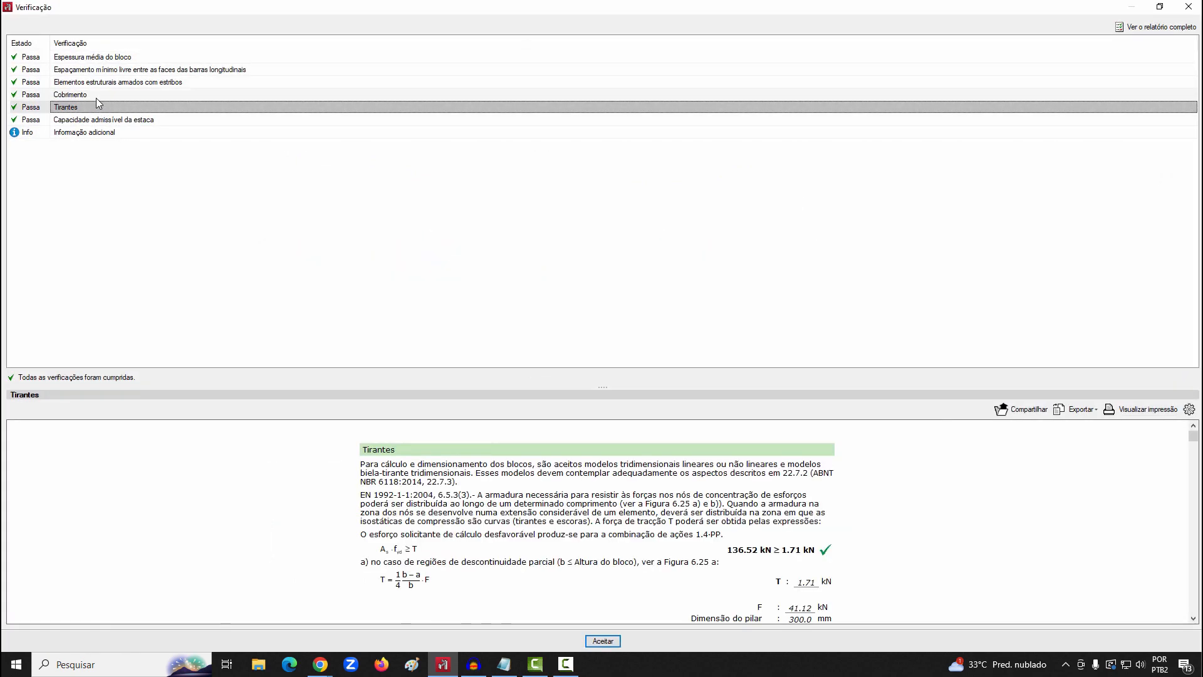
pyautogui.click(104, 95)
# Read through all pages of the full verification report for the P19 pile cap
pyautogui.click(1157, 27)
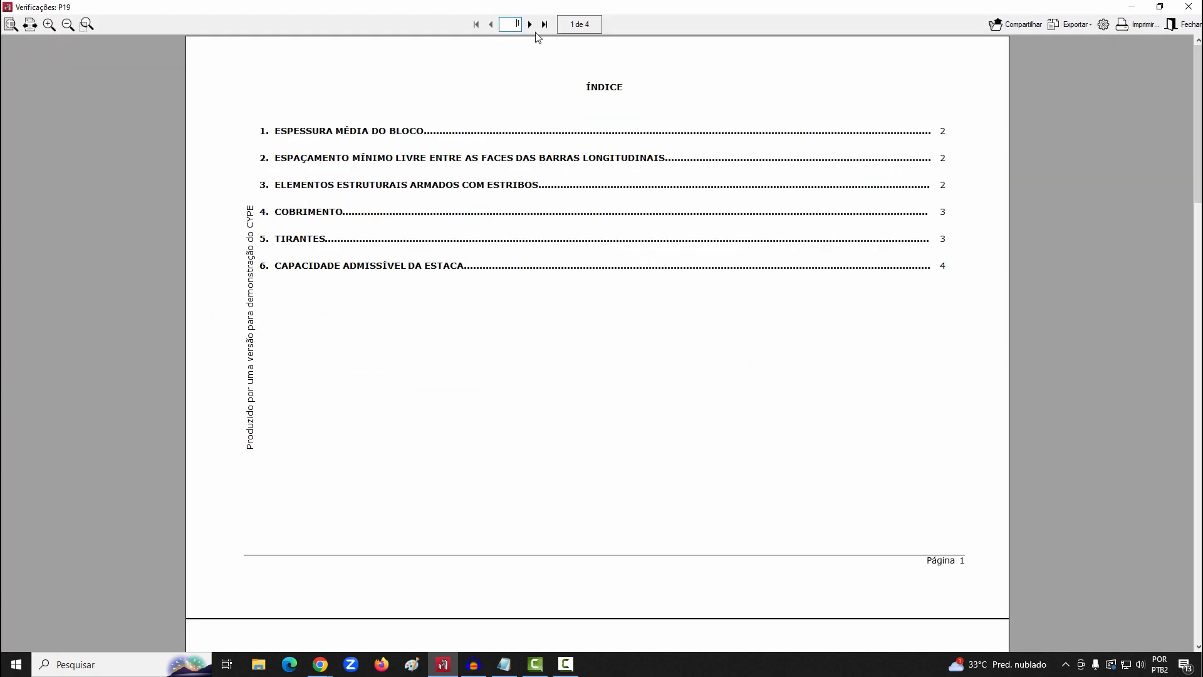
pyautogui.click(530, 24)
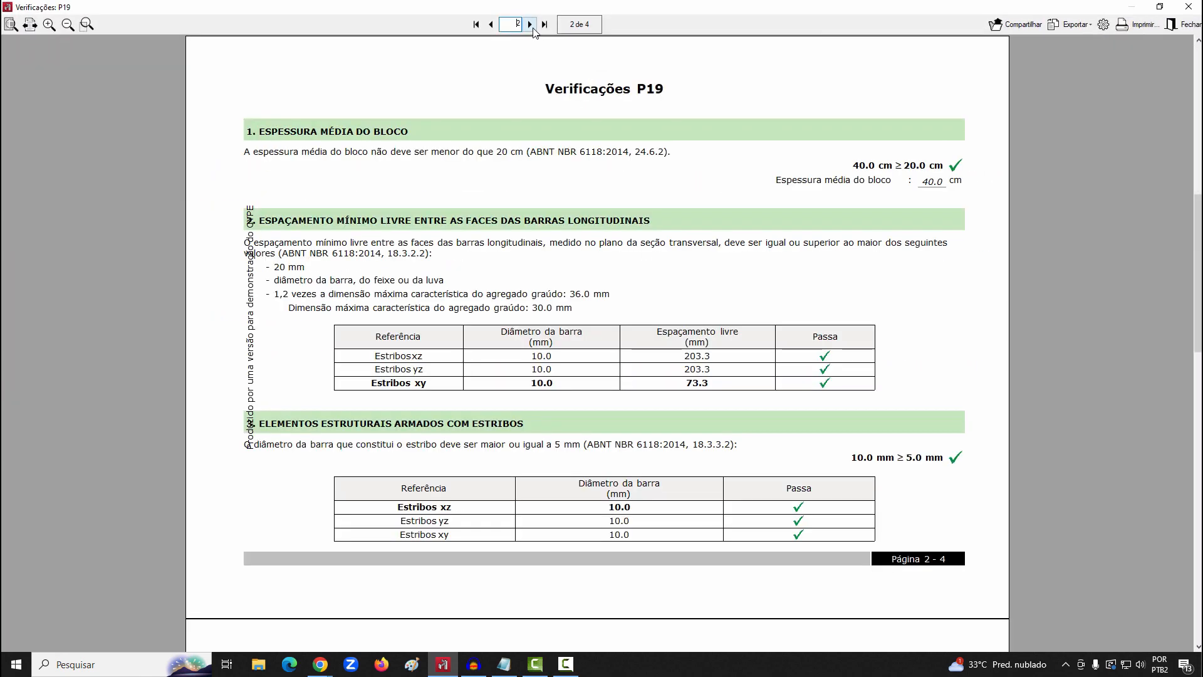
pyautogui.click(530, 24)
pyautogui.click(530, 24)
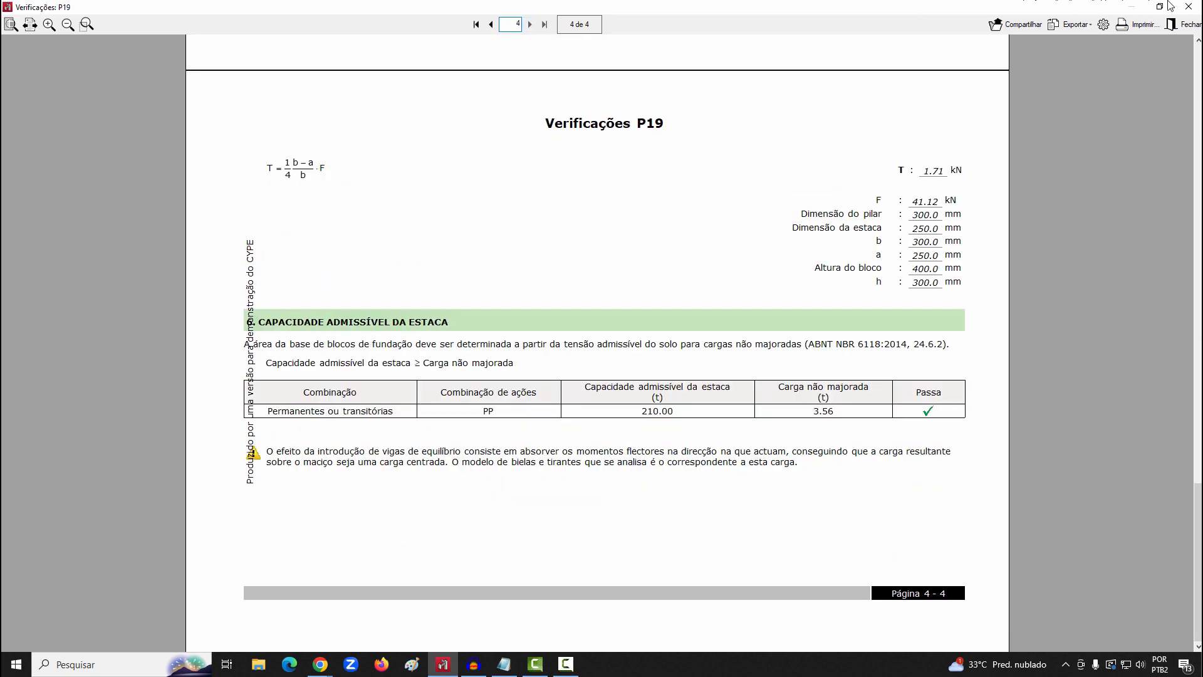
pyautogui.click(1189, 7)
pyautogui.click(603, 642)
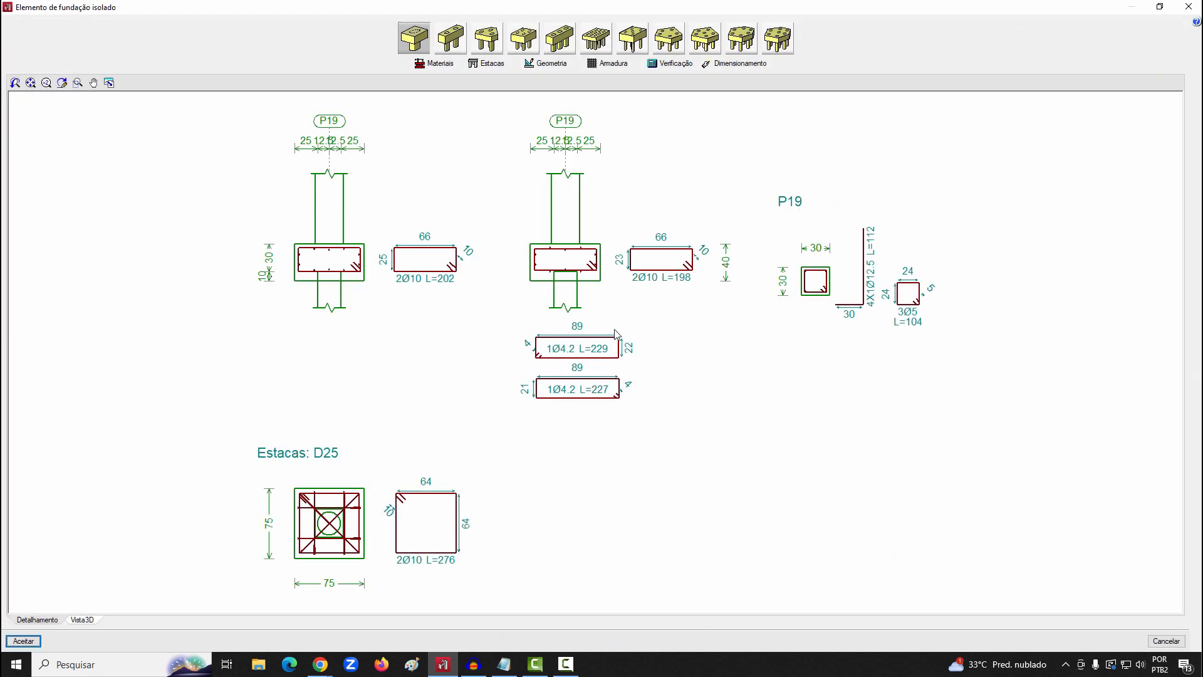
# Change P19's foundation to a two-pile cap and design it with the Completo option
pyautogui.click(449, 38)
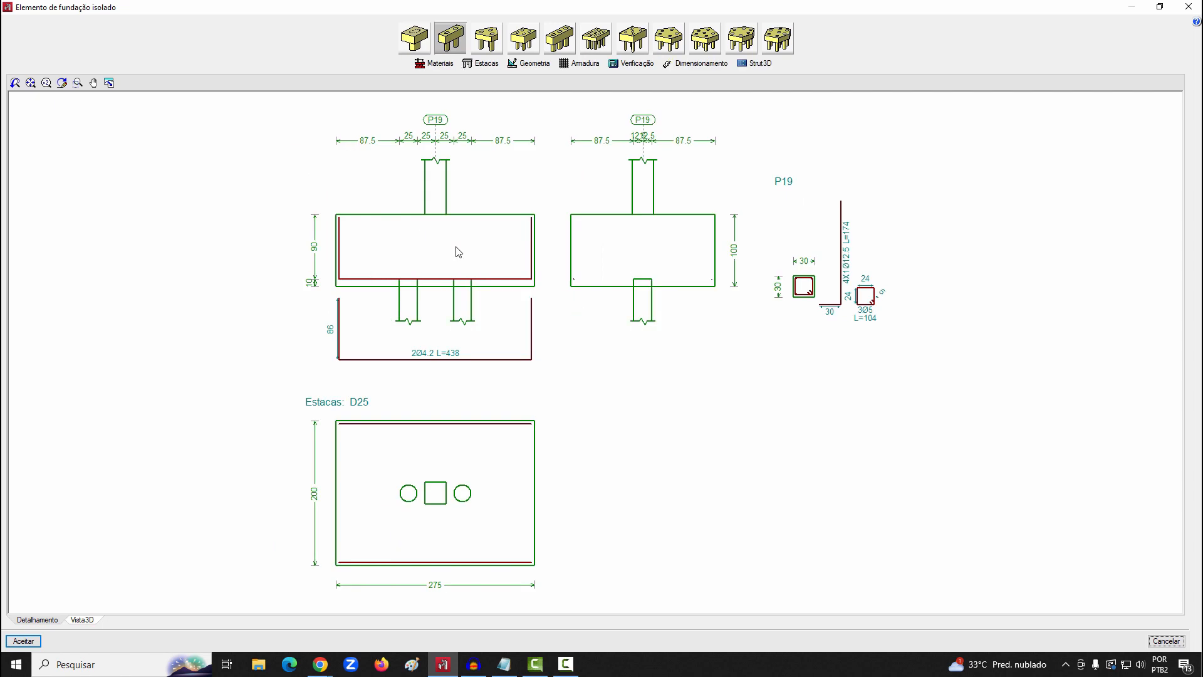
pyautogui.click(556, 359)
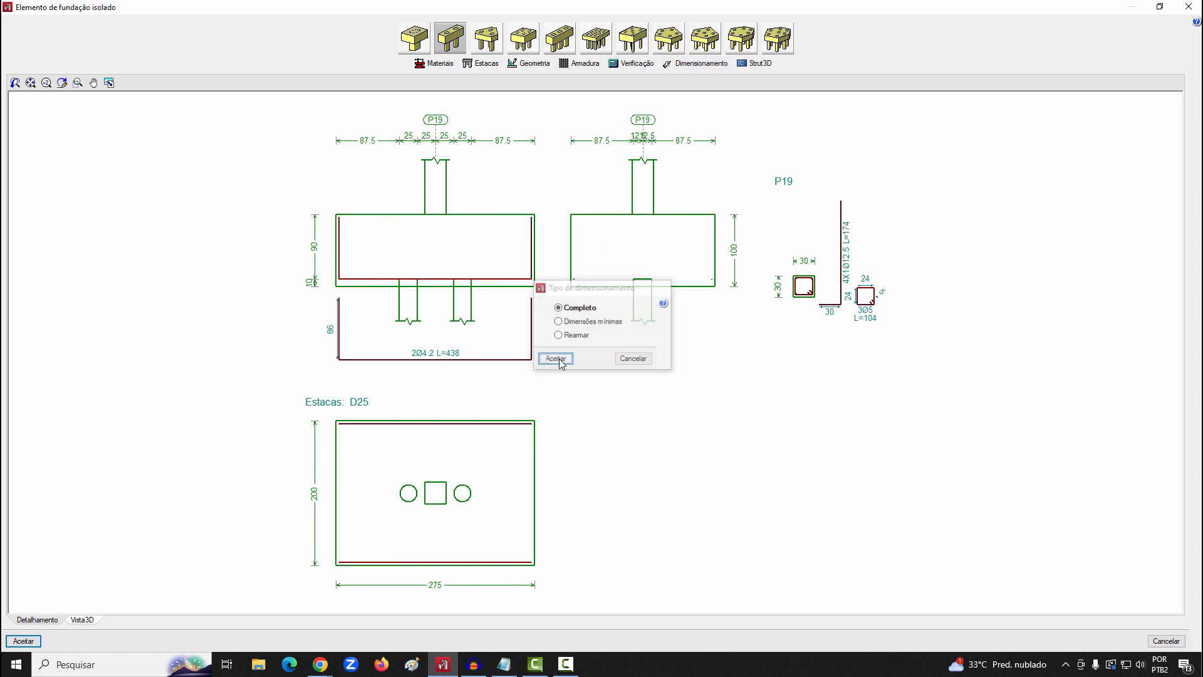
# Examine the two-pile cap's strut-and-tie model in Strut3D, checking node forces for the PP and 1.4·PP combinations
pyautogui.click(759, 63)
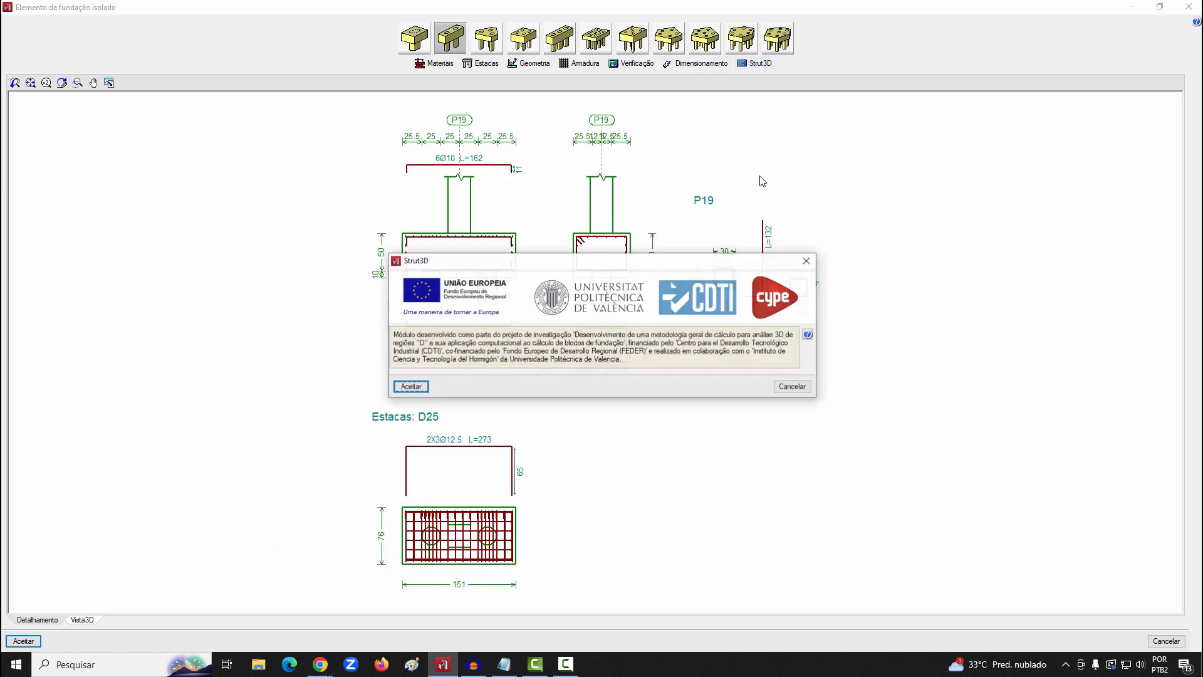
pyautogui.click(411, 387)
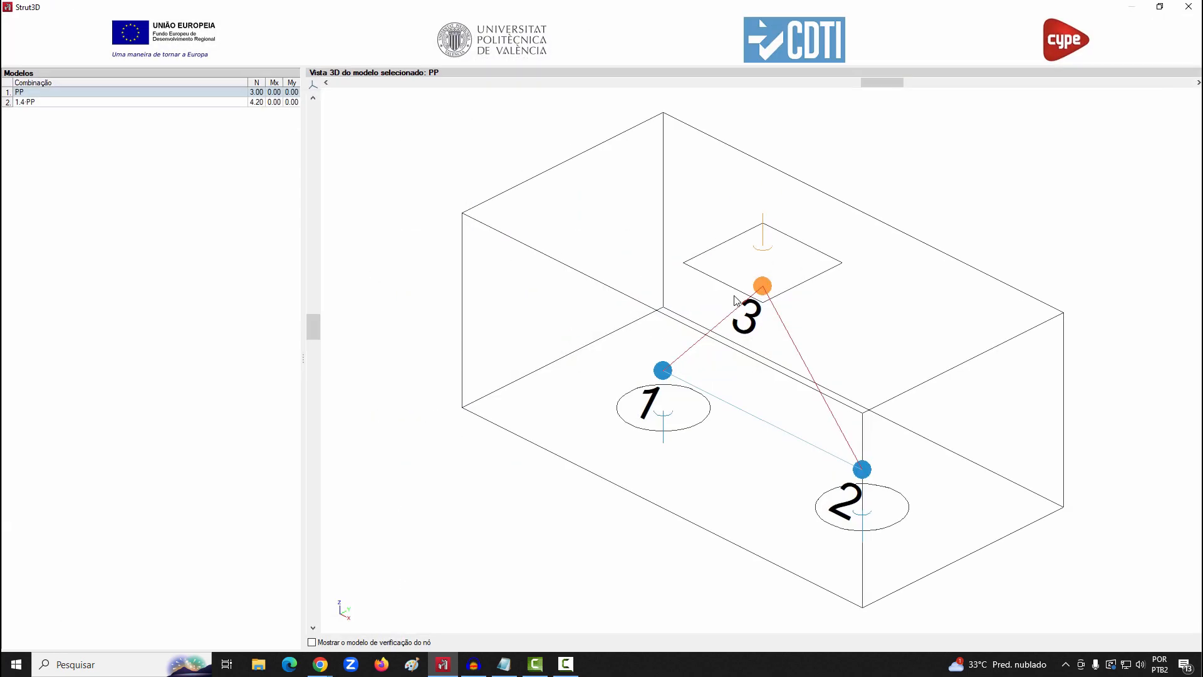
pyautogui.moveTo(767, 292)
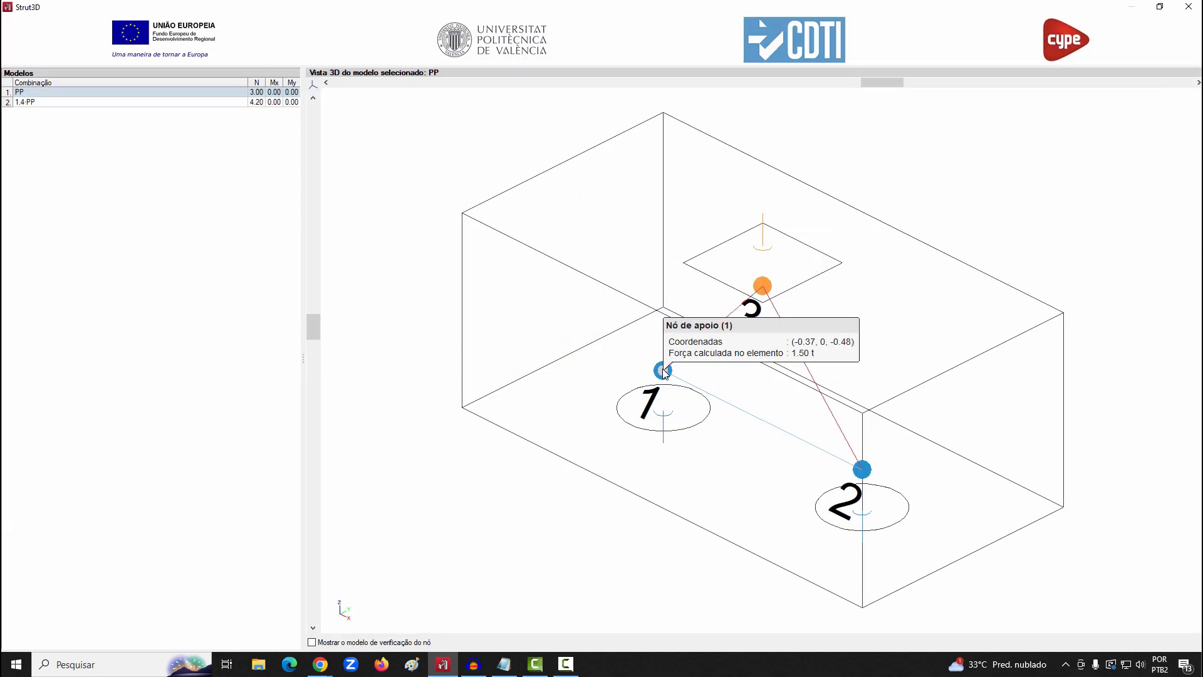
pyautogui.click(72, 102)
pyautogui.moveTo(669, 374)
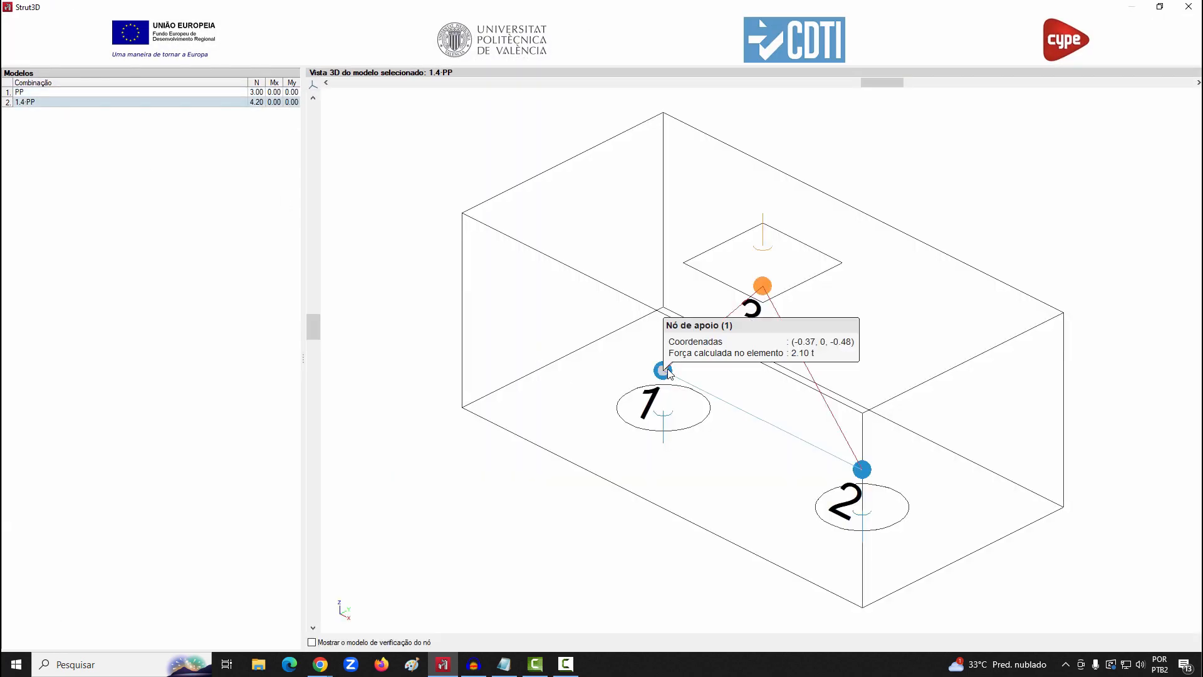
pyautogui.moveTo(763, 290)
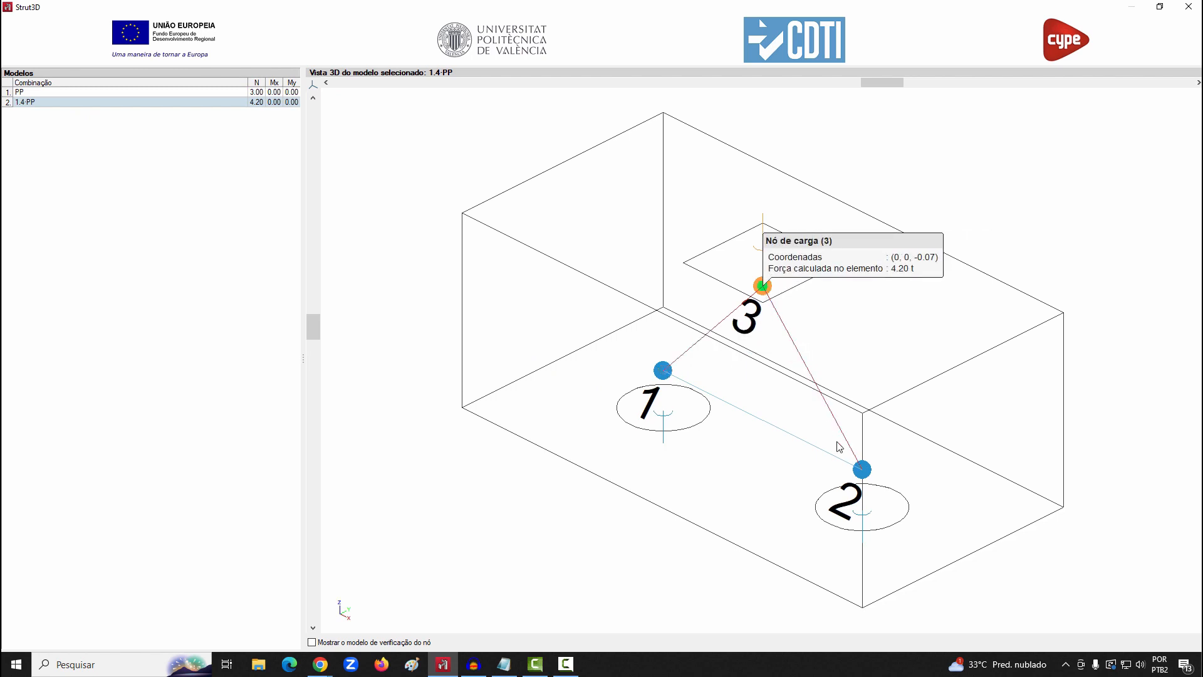
# Check the support node 2, tie 1-2 and strut 3-2 forces of the 1.4·PP strut-and-tie model
pyautogui.moveTo(865, 472)
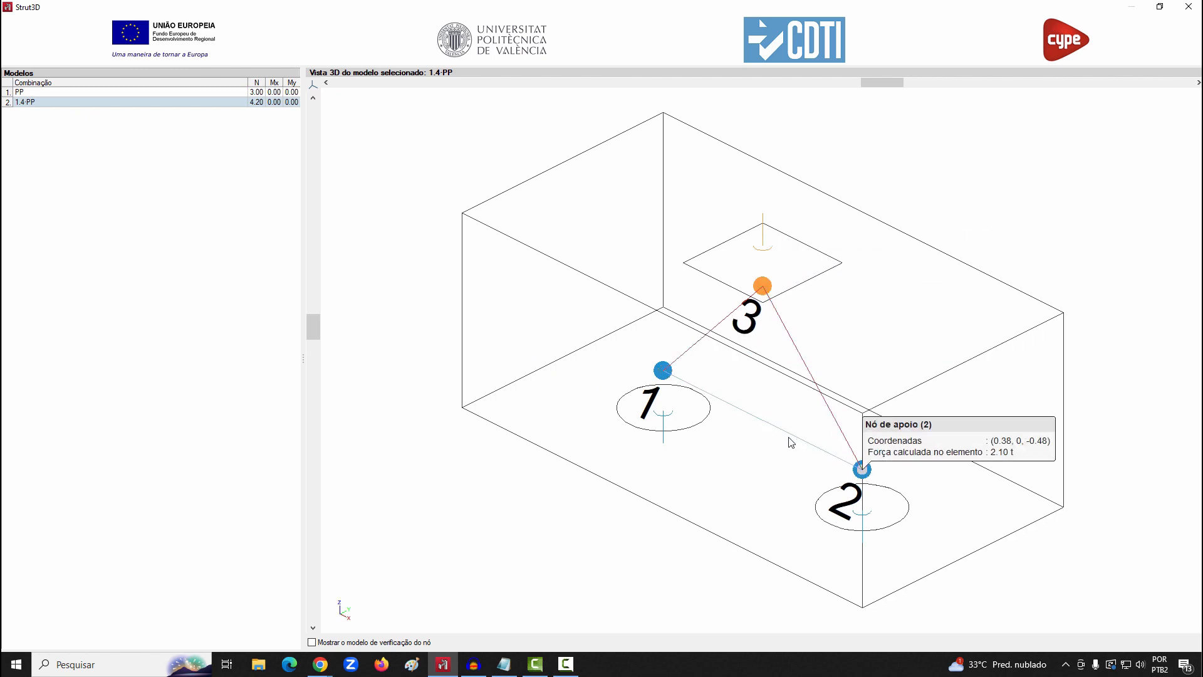
pyautogui.moveTo(769, 424)
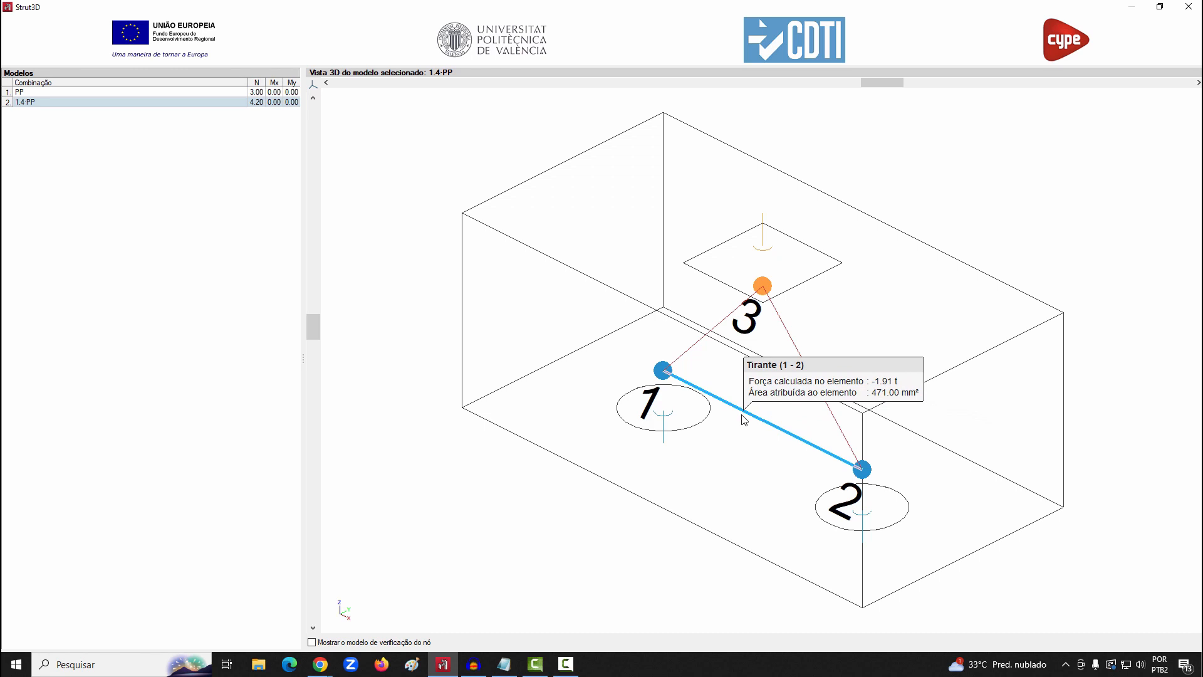
pyautogui.moveTo(788, 338)
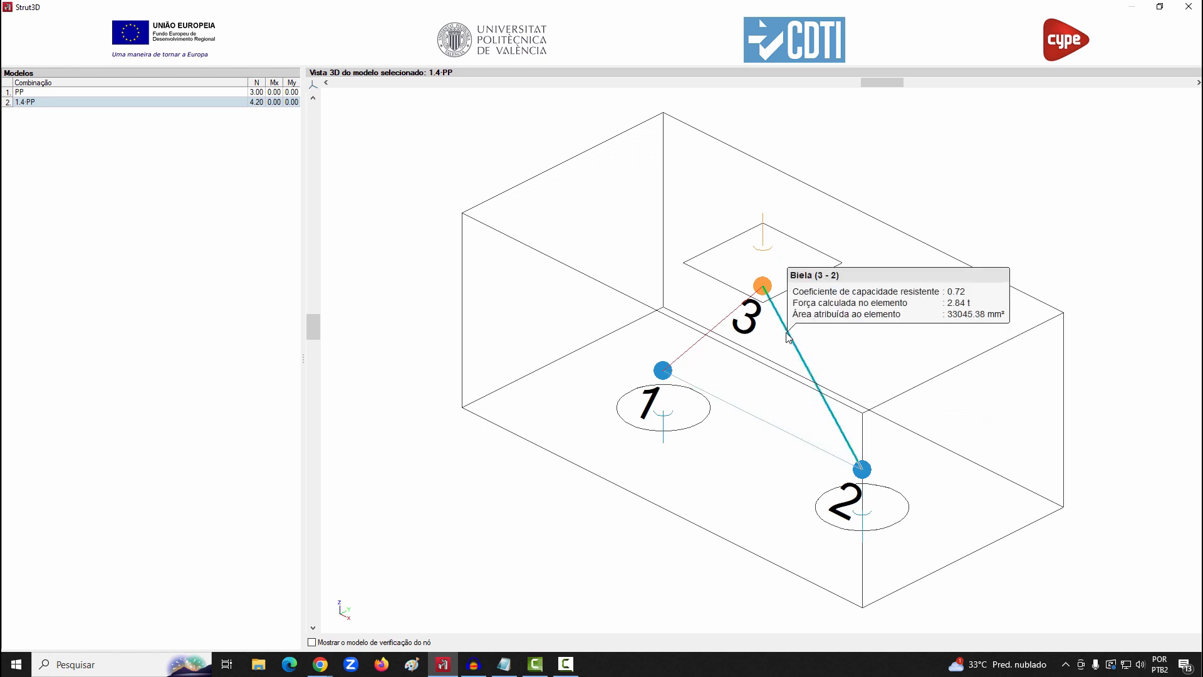
pyautogui.moveTo(724, 331)
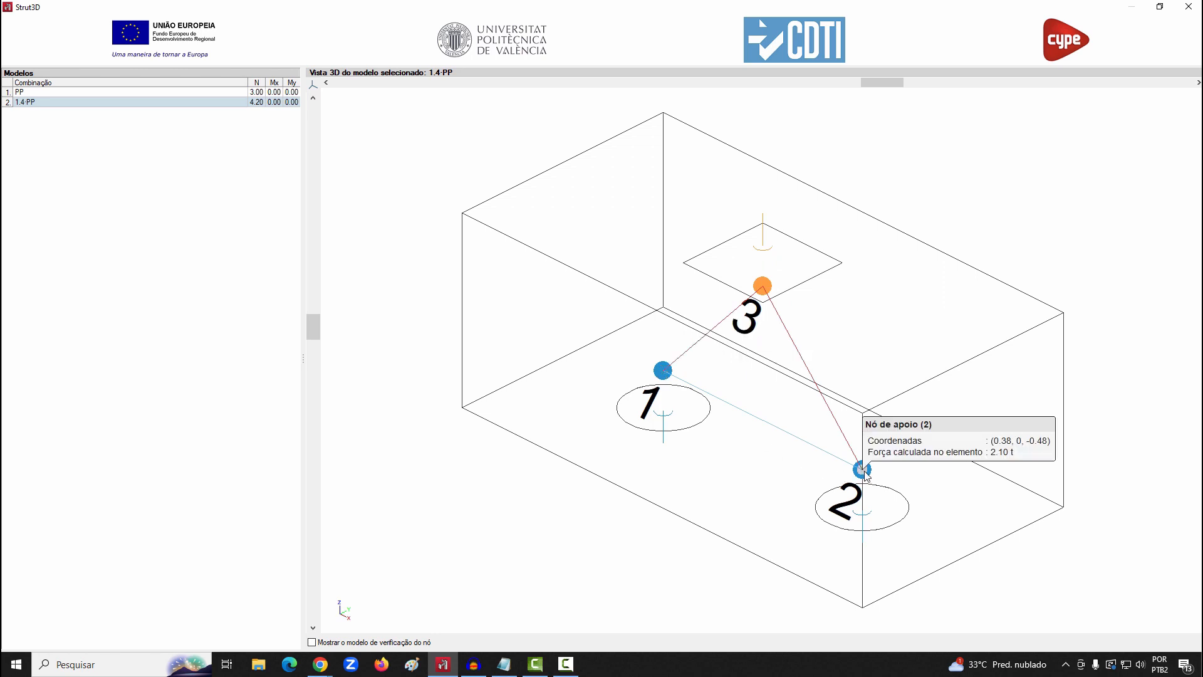
# Close the strut-and-tie model and accept the two-pile cap design for P19
pyautogui.click(1189, 6)
pyautogui.scroll(-1, 715, 349)
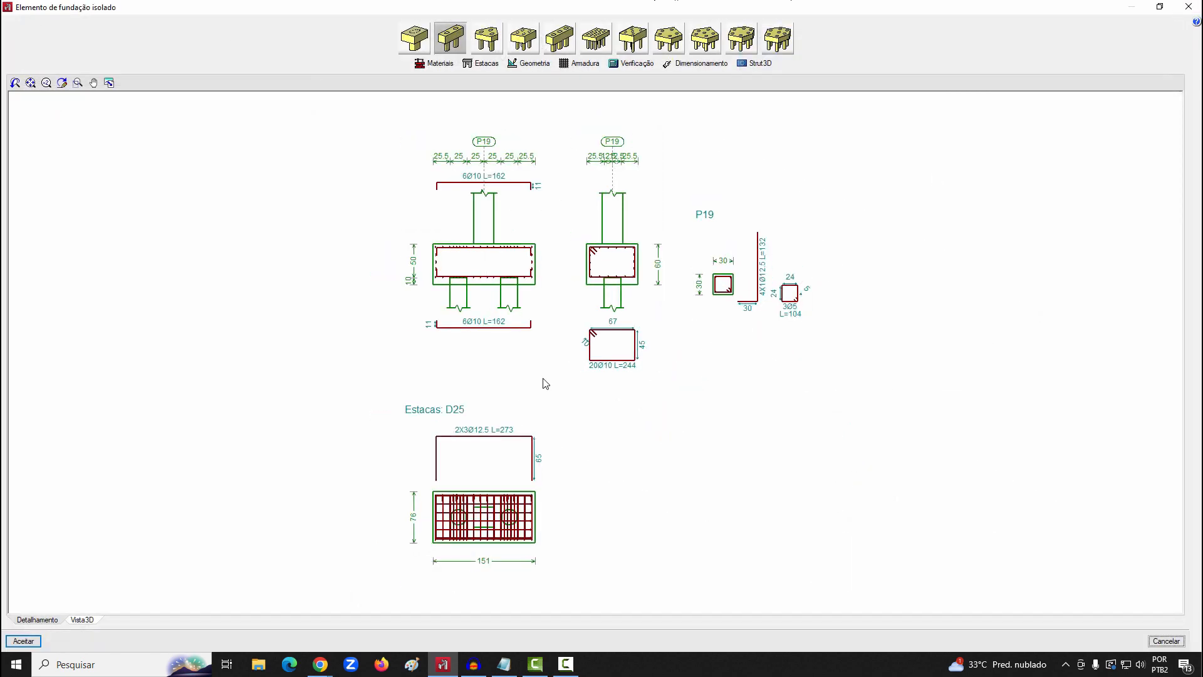
pyautogui.click(23, 641)
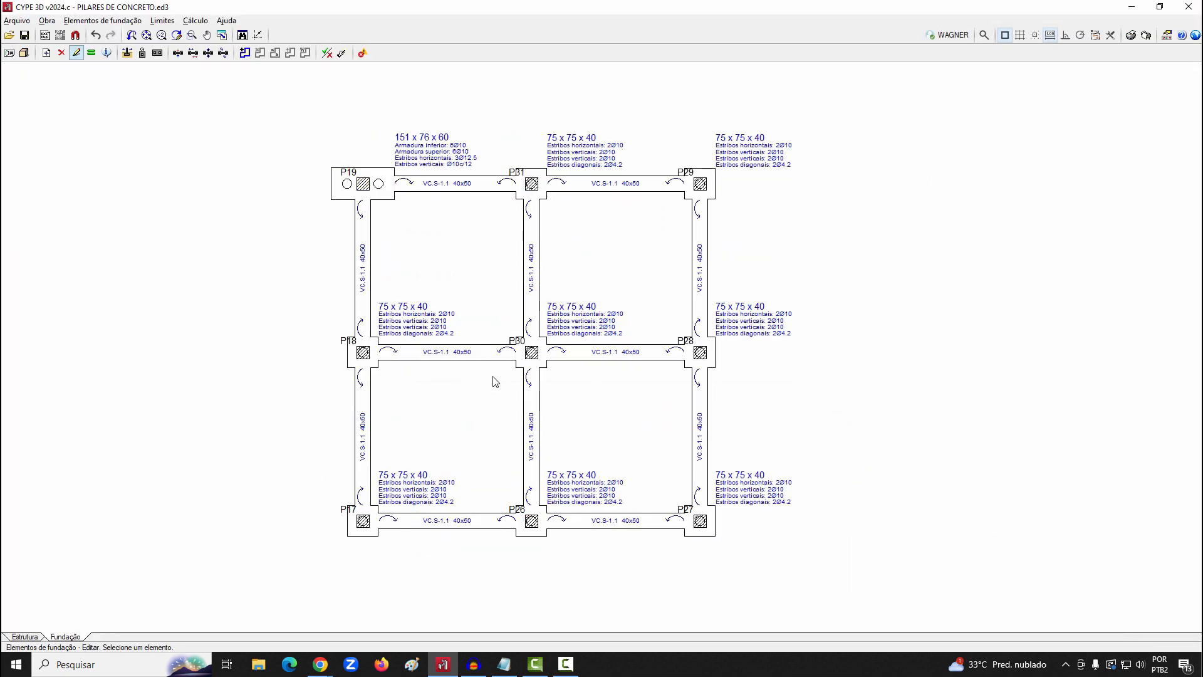
# Inspect the foundation reinforcement in the structure's 3D view with the concrete slabs (Placas de betão) and Fundação shown transparent
pyautogui.click(24, 53)
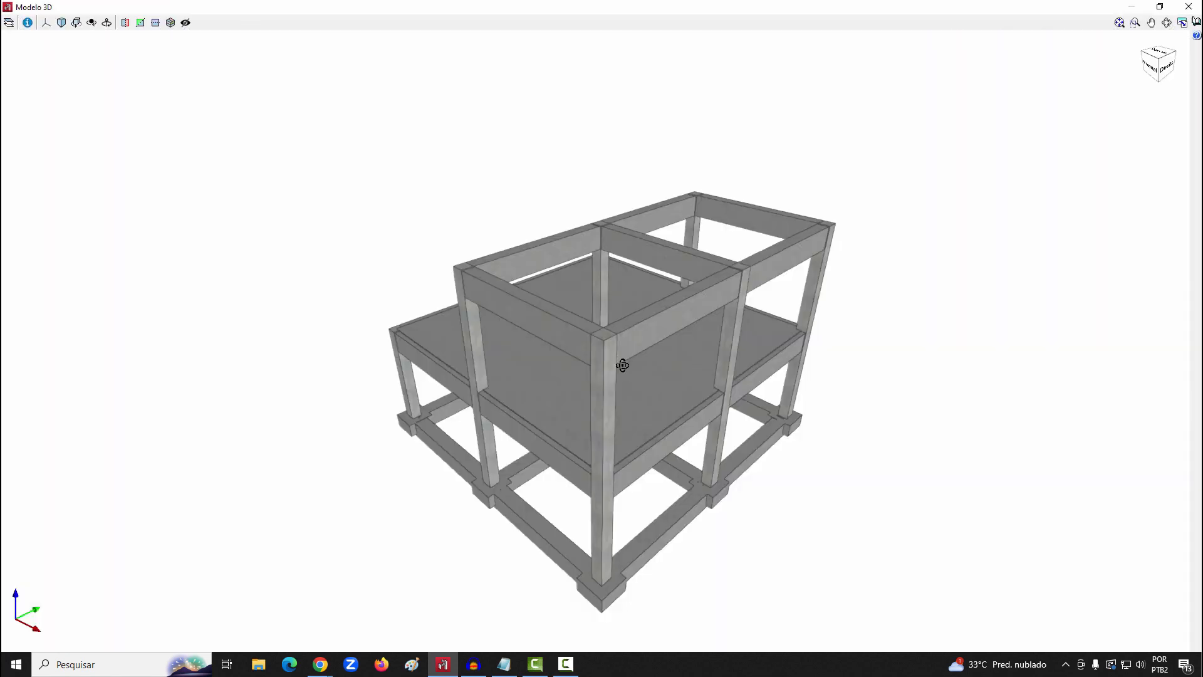
pyautogui.moveTo(622, 366); pyautogui.dragTo(919, 334)
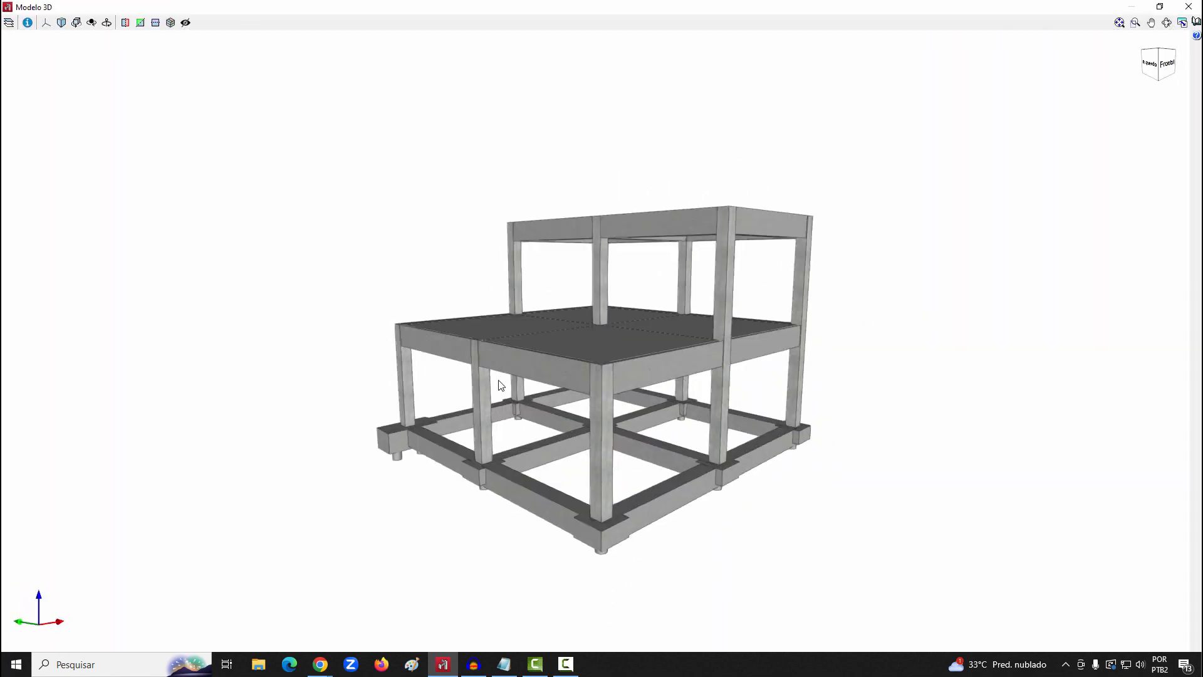
pyautogui.click(8, 22)
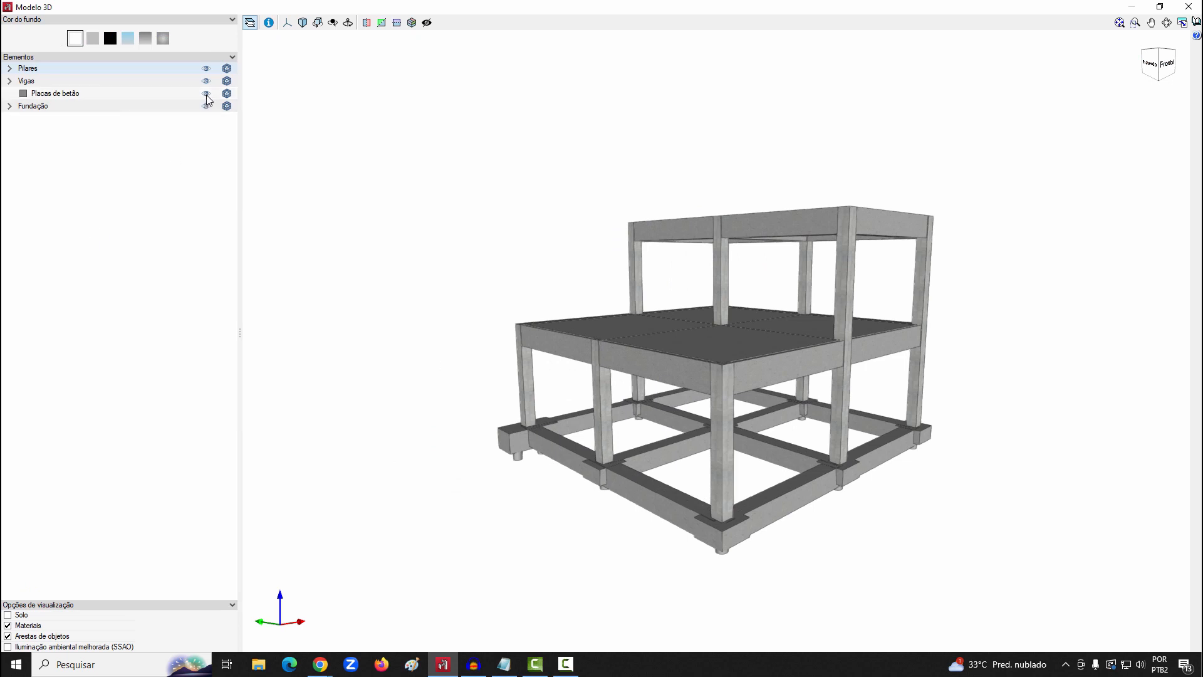
pyautogui.click(227, 94)
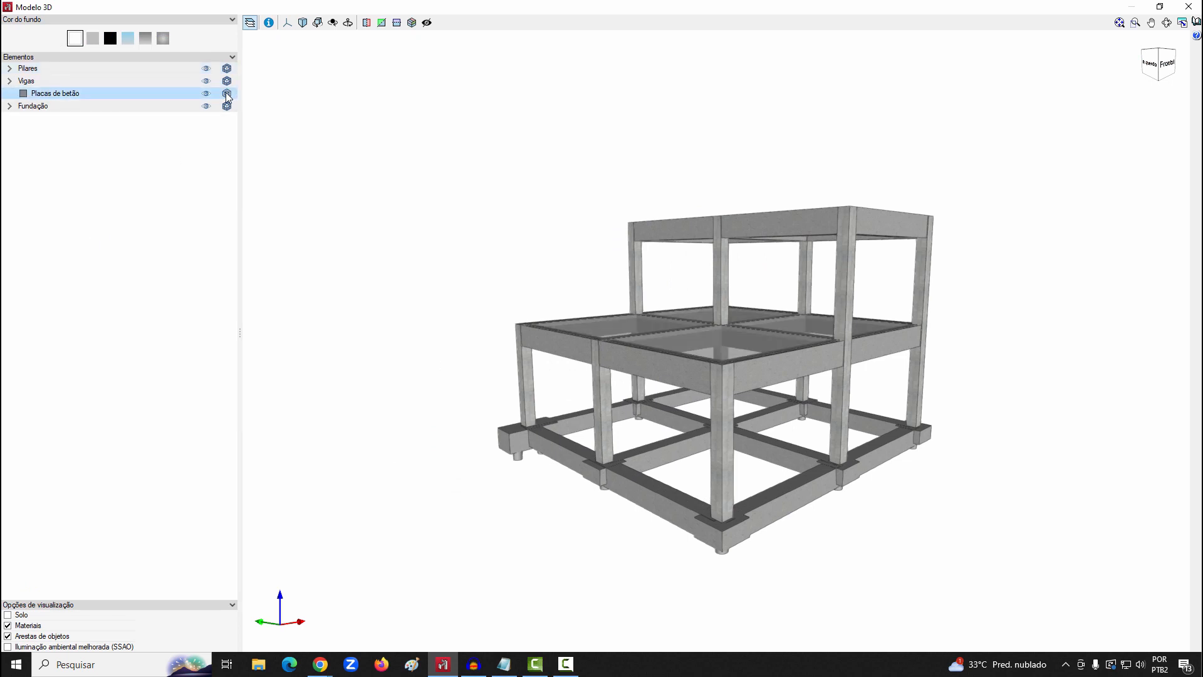
pyautogui.click(226, 107)
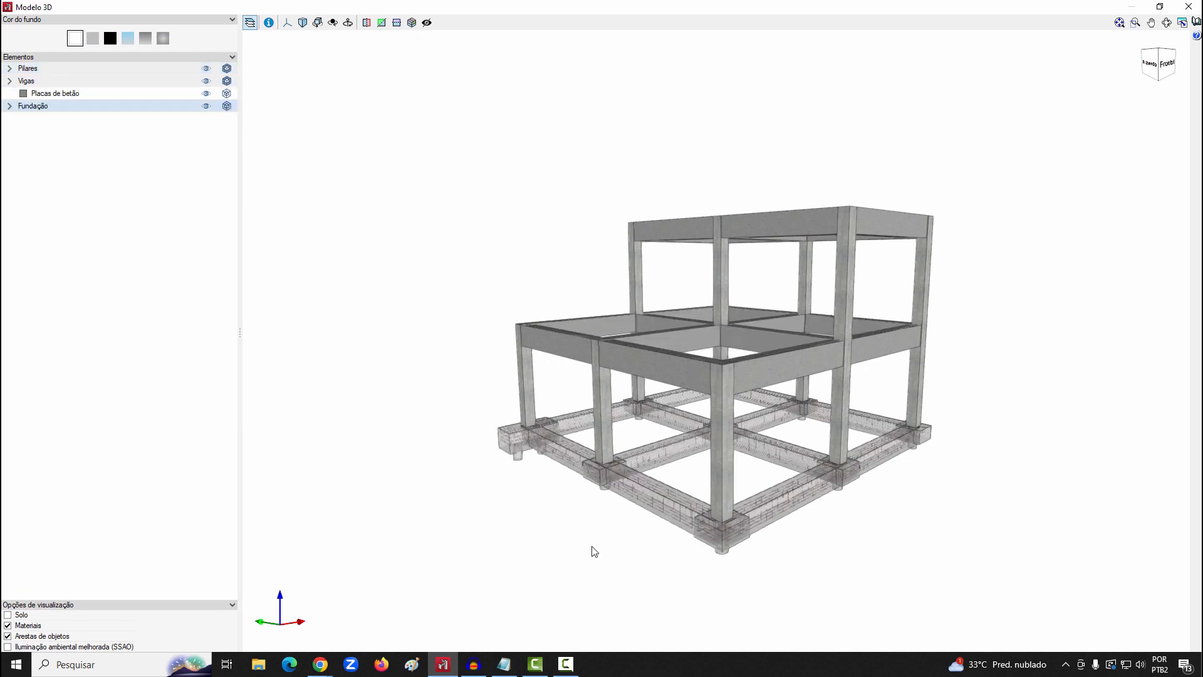
pyautogui.scroll(6, 739, 556)
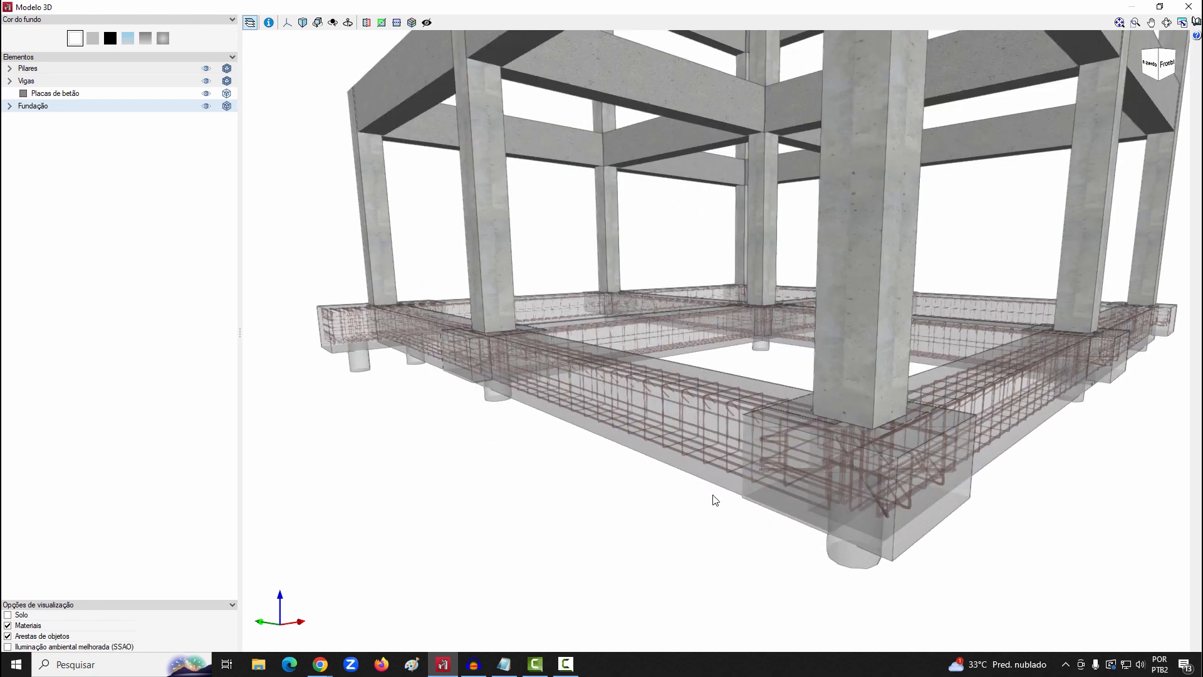
pyautogui.click(1188, 6)
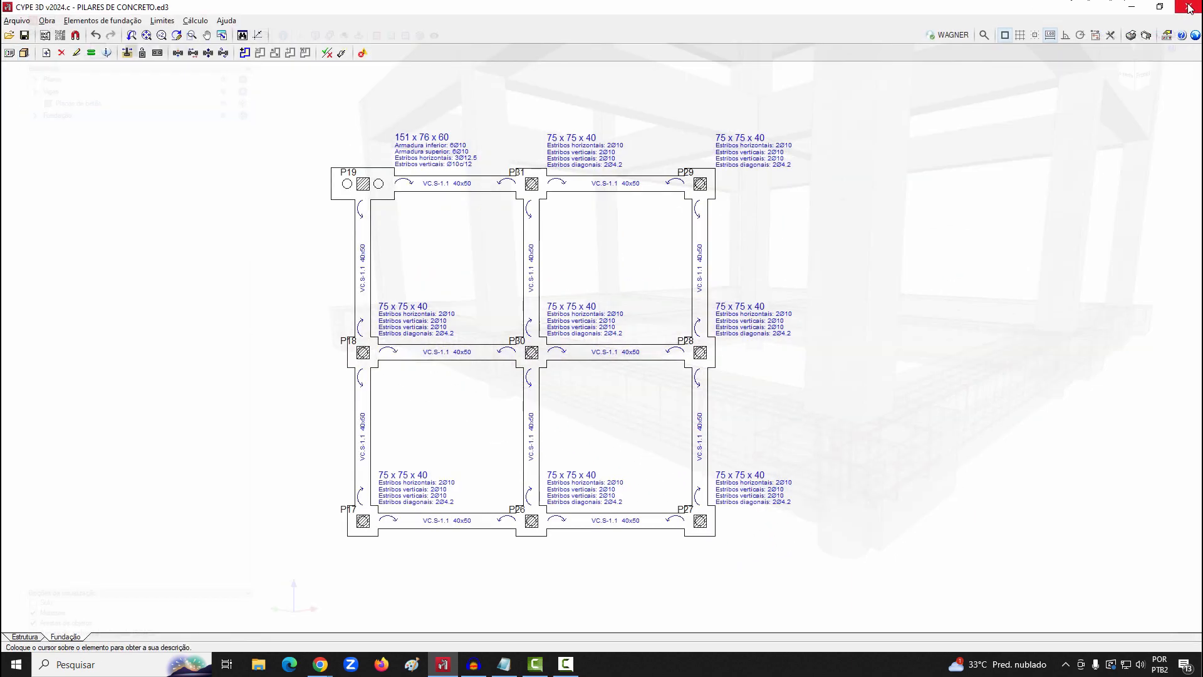
# Generate a report containing only Fundação's isolated elements and beams, excluding Esforços, Flechas and the bar schematic with force diagrams
pyautogui.click(1131, 35)
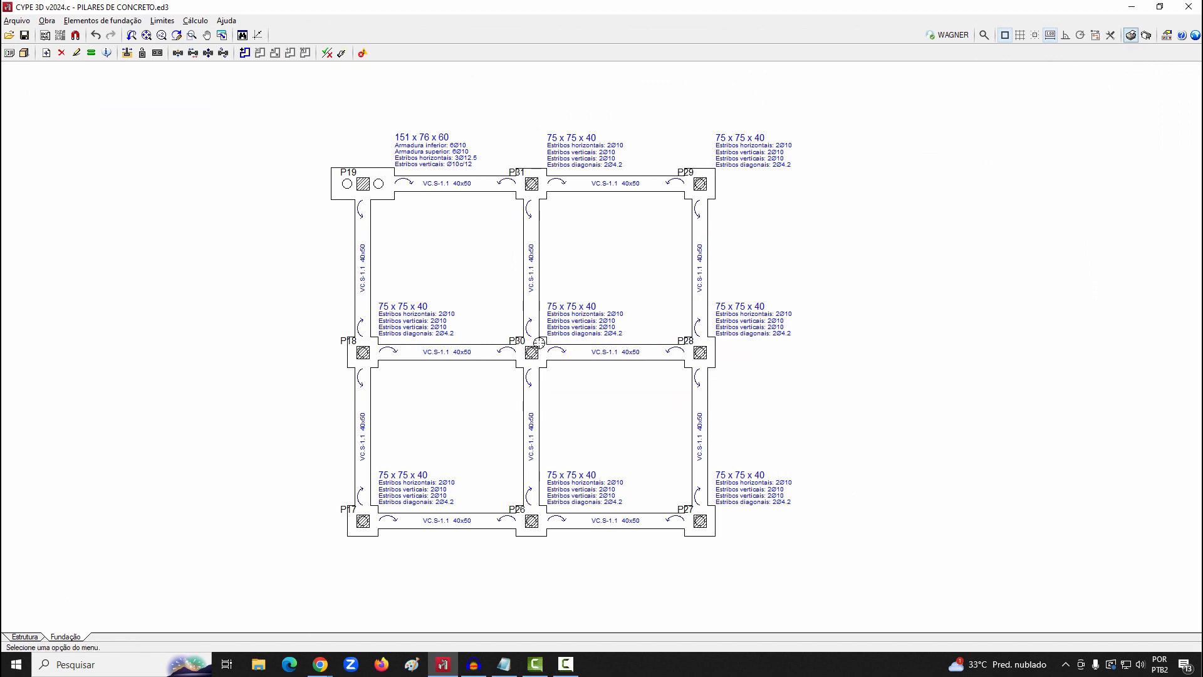
pyautogui.click(500, 360)
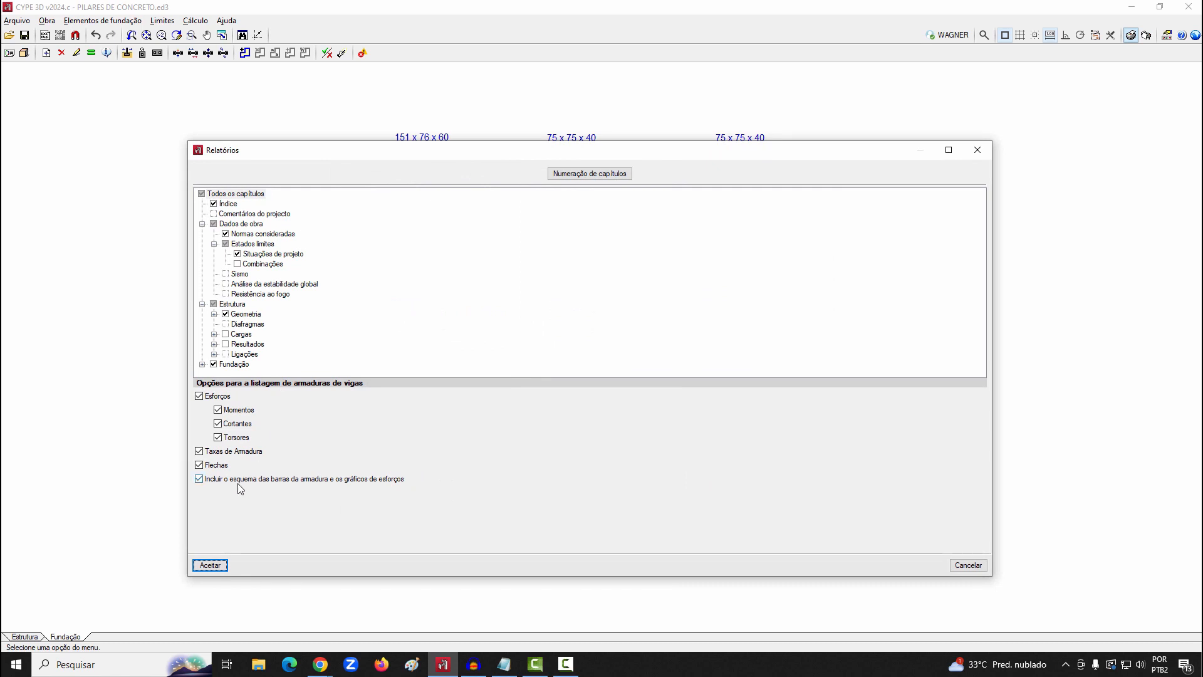
pyautogui.click(199, 397)
pyautogui.click(199, 465)
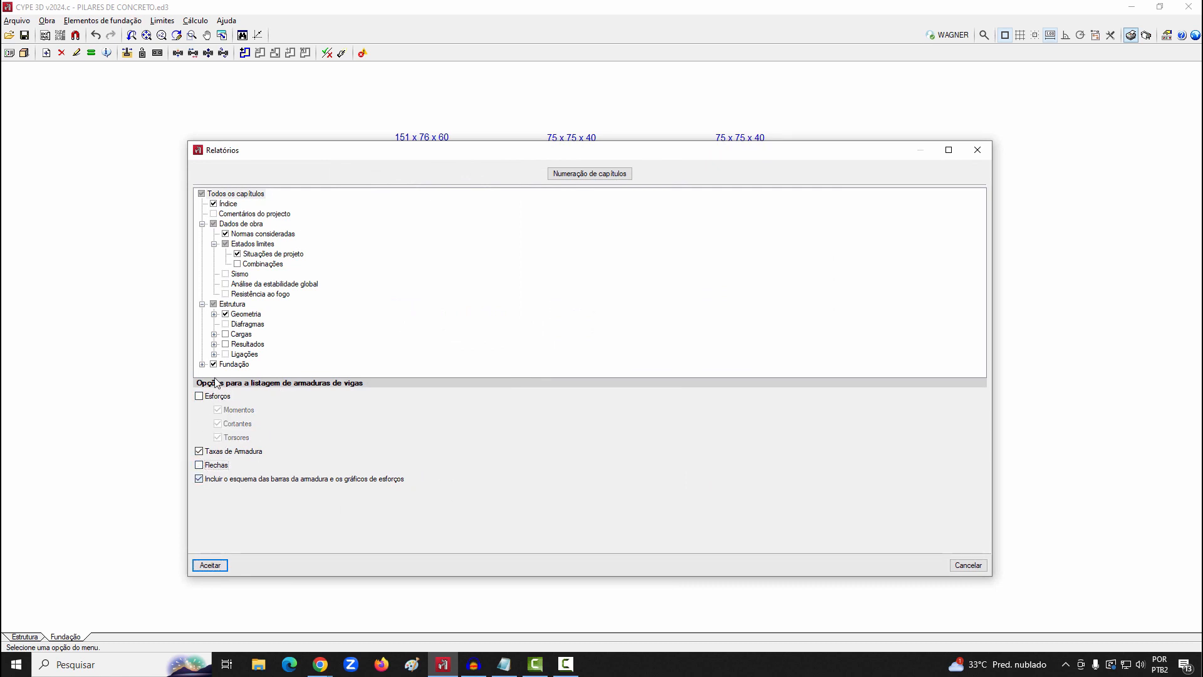
pyautogui.click(199, 479)
pyautogui.click(202, 194)
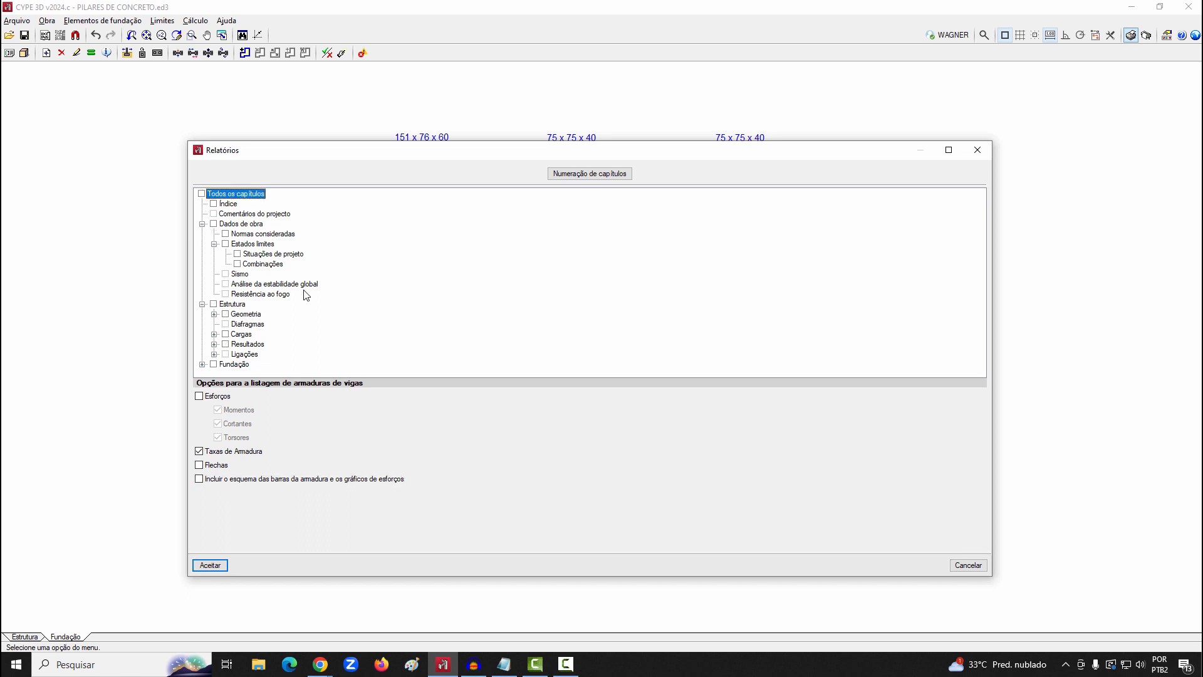
pyautogui.click(203, 365)
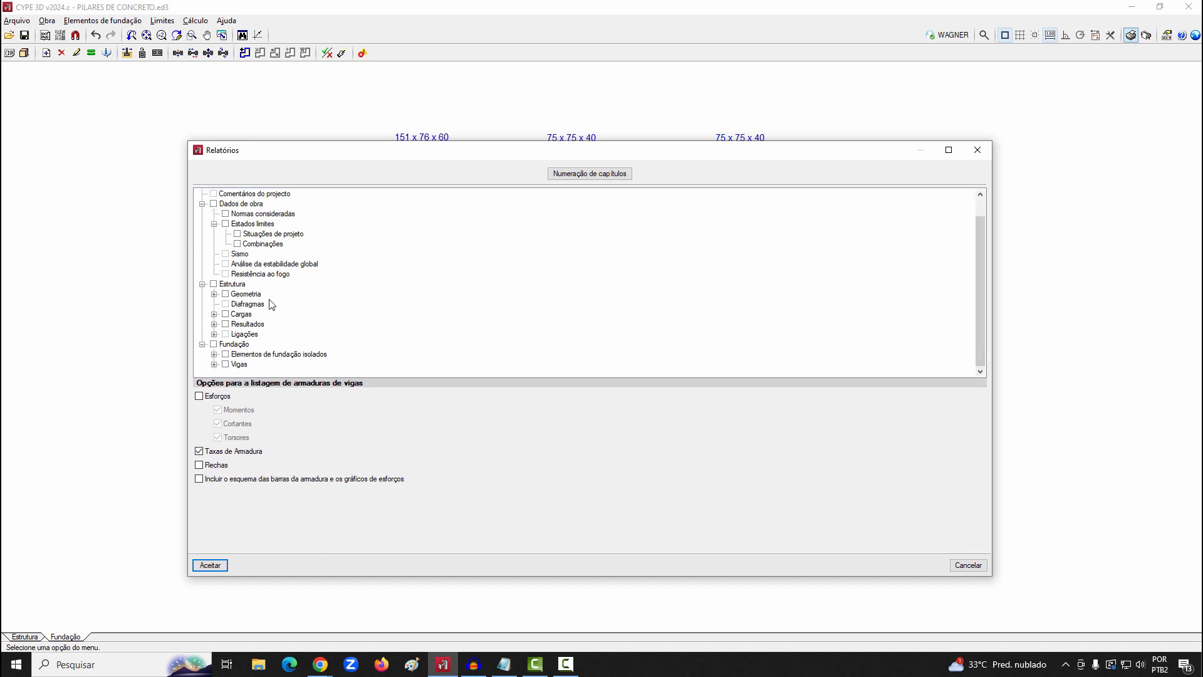
pyautogui.click(226, 365)
pyautogui.click(210, 565)
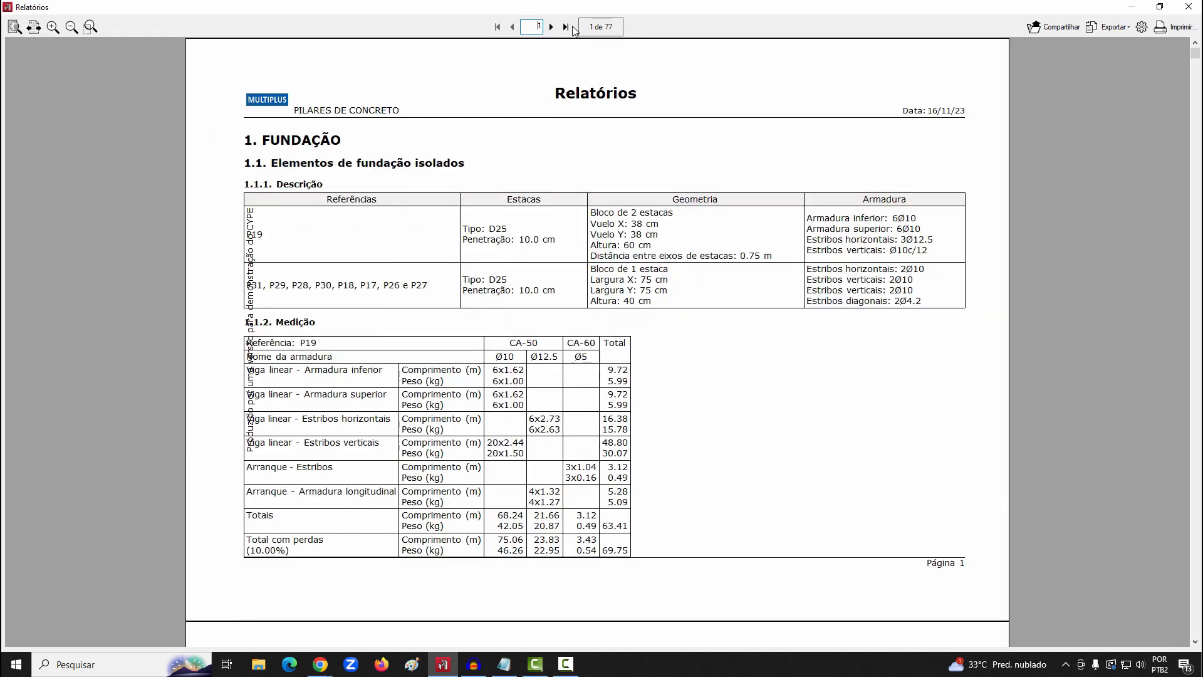
# Review the foundation report's last pages, element descriptions and reinforcement quantities, then close the report and its chapter selection
pyautogui.click(566, 27)
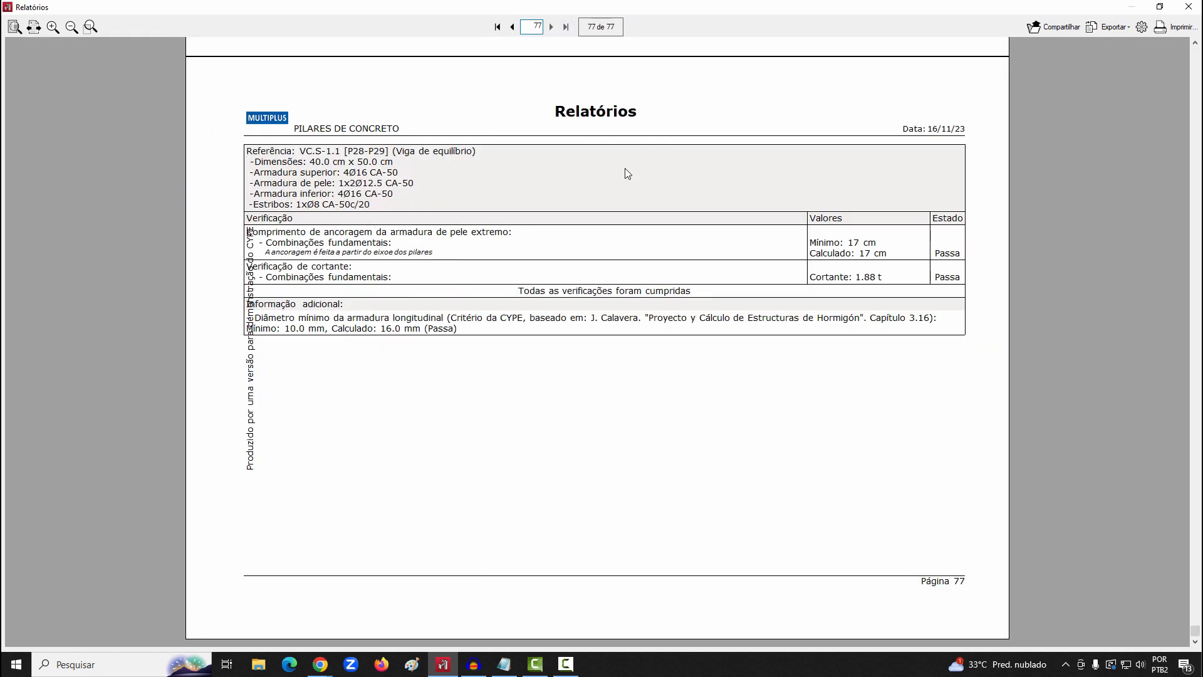
pyautogui.click(512, 28)
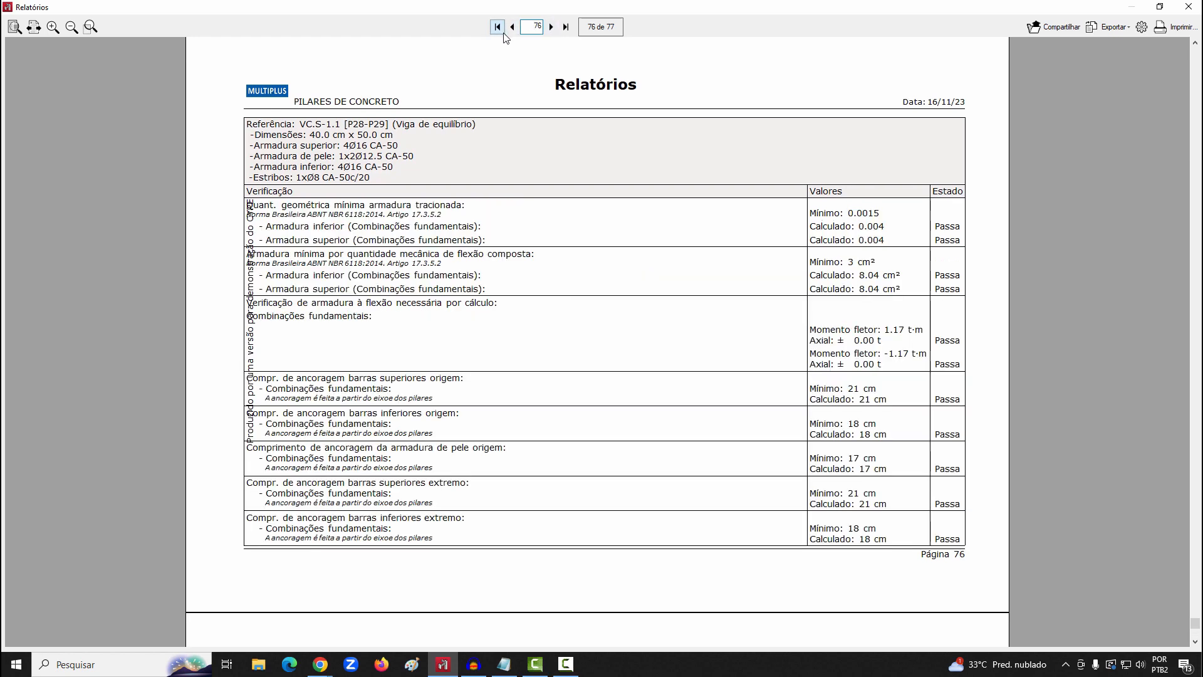
pyautogui.click(498, 28)
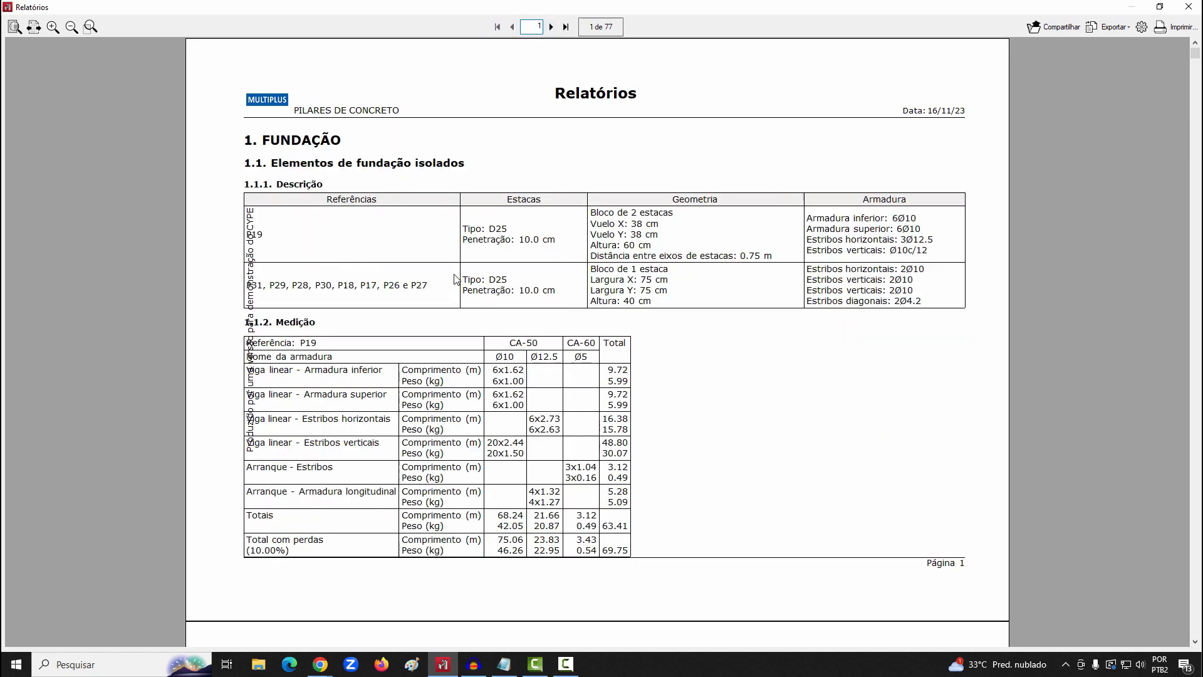
pyautogui.scroll(-3, 456, 280)
pyautogui.scroll(-10, 455, 279)
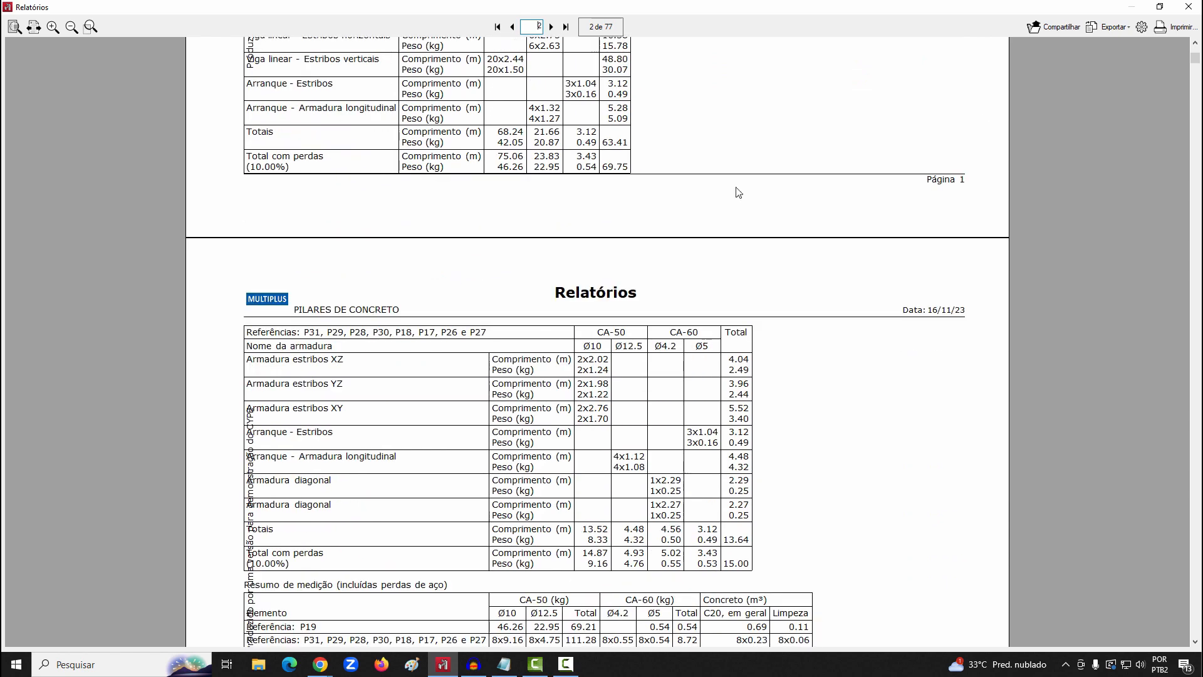
pyautogui.click(1188, 6)
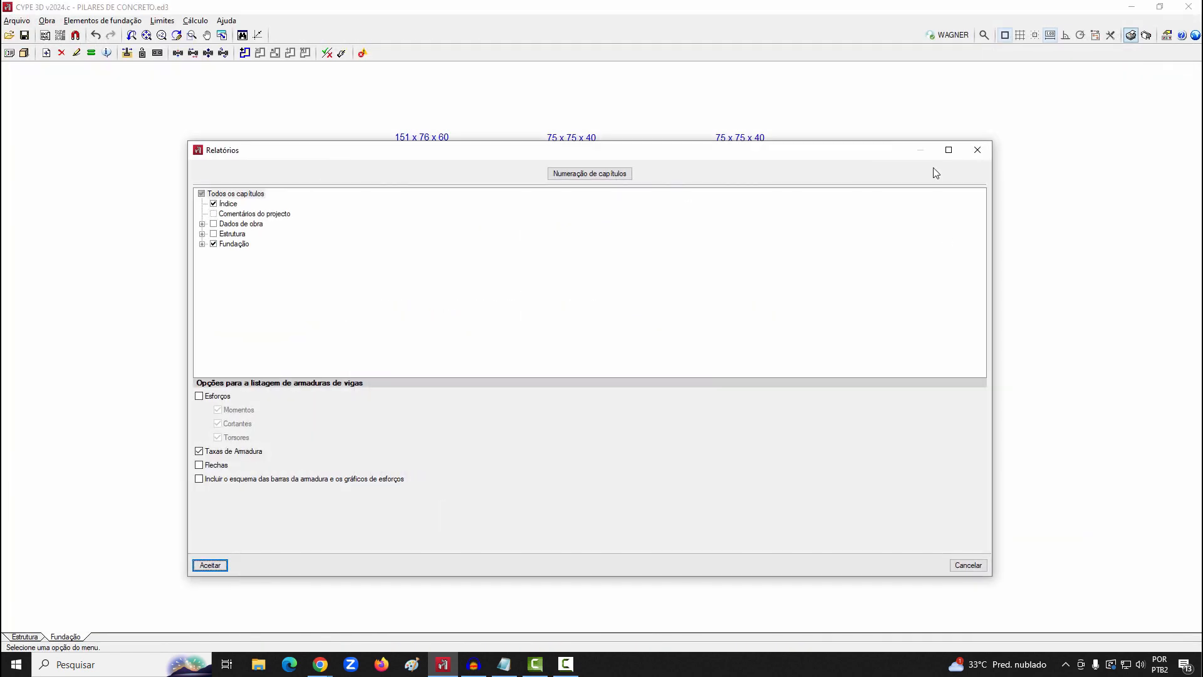
pyautogui.click(974, 568)
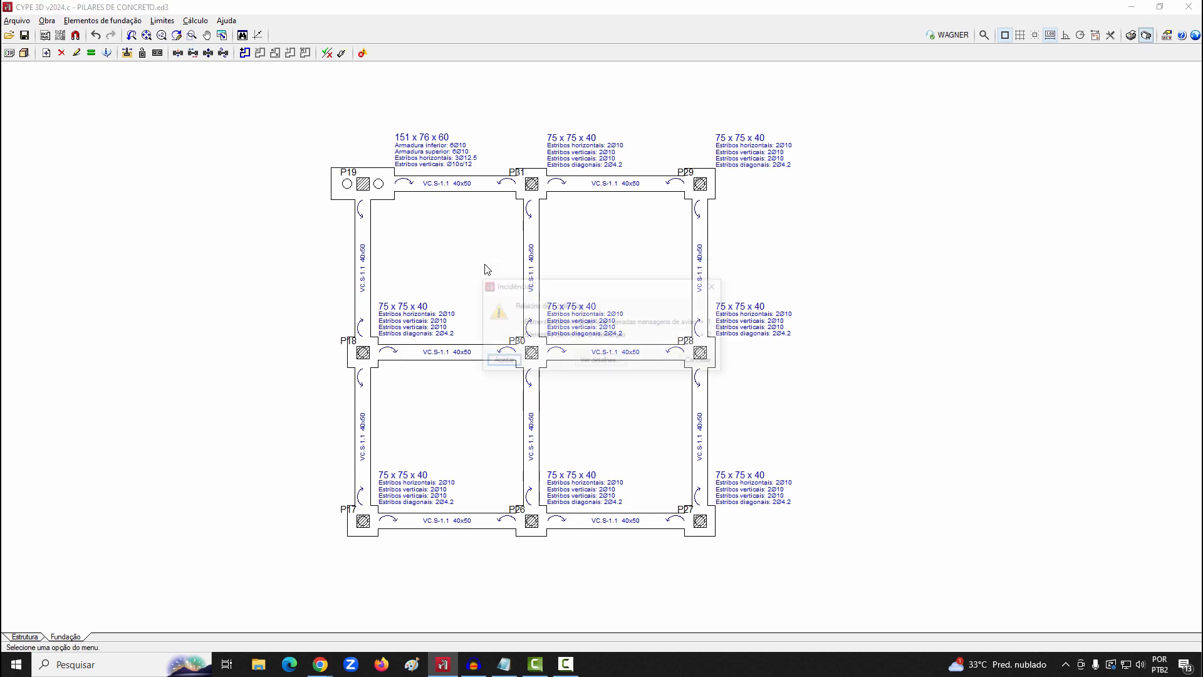
# Exclude the column and beam drawings from the sheets and add a Planta de locação da fundação drawing
pyautogui.click(504, 365)
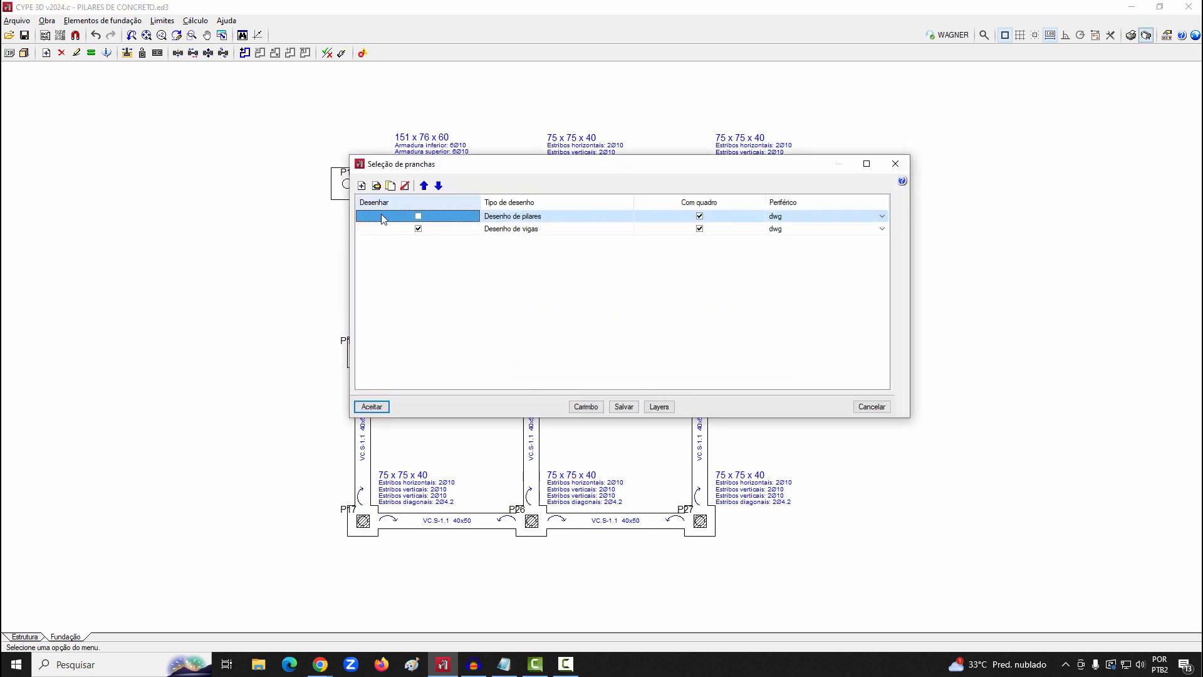
pyautogui.click(418, 228)
pyautogui.click(362, 187)
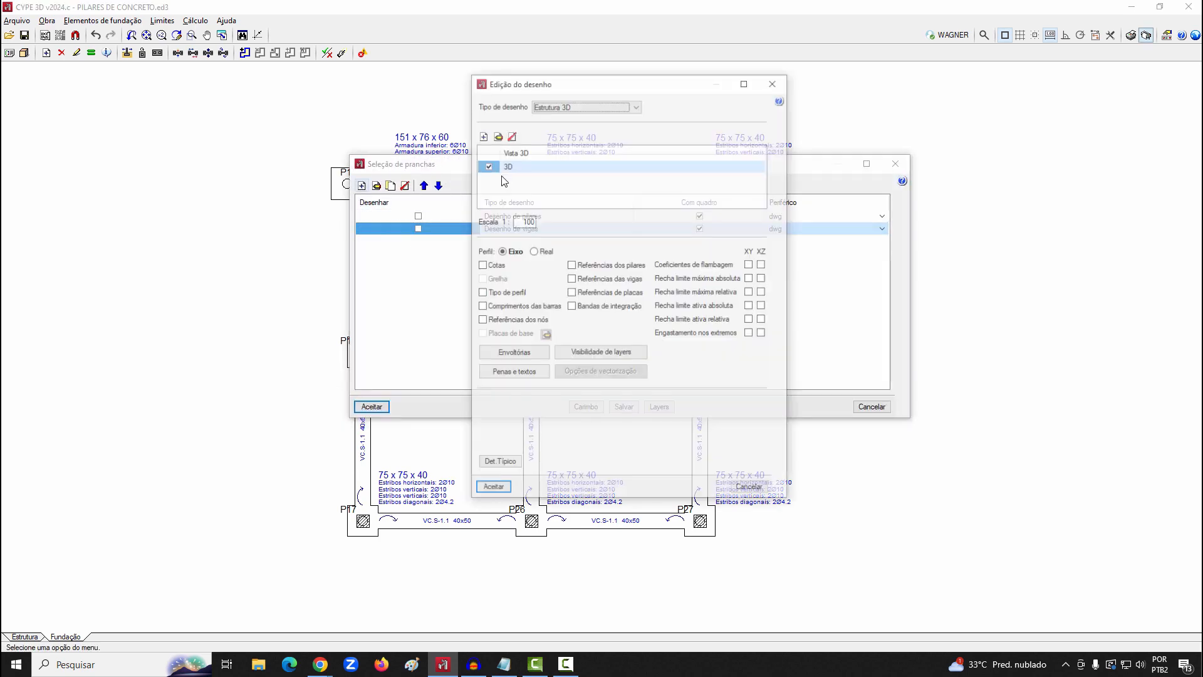
pyautogui.click(555, 104)
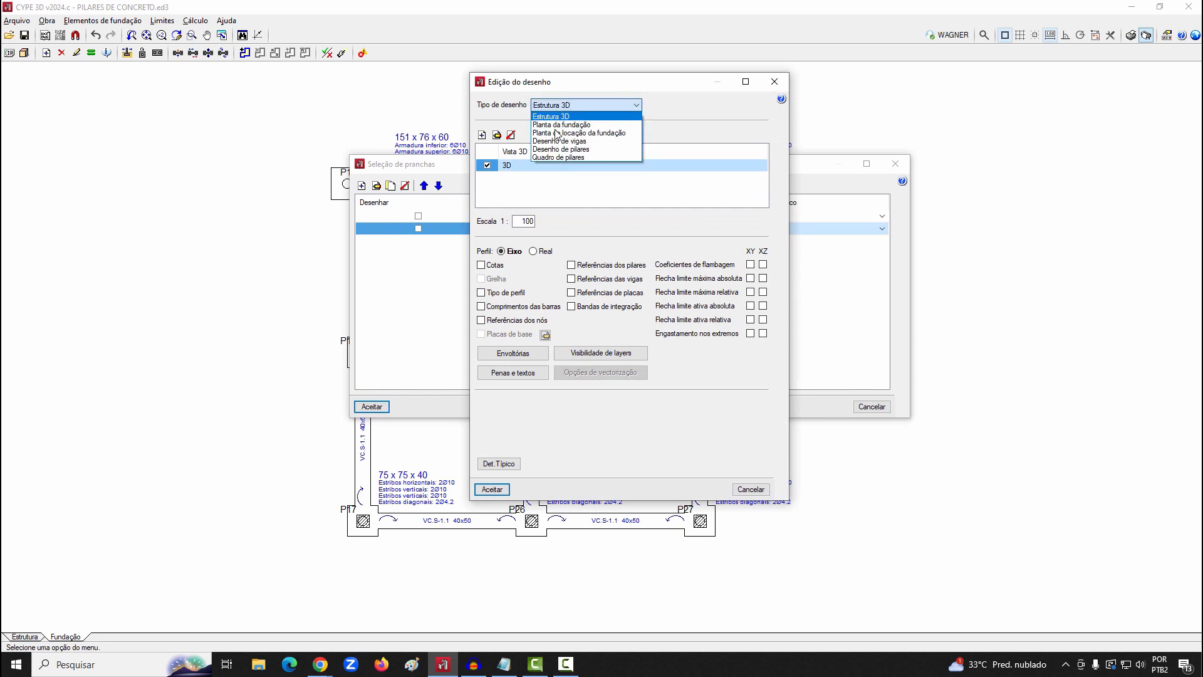
pyautogui.click(558, 132)
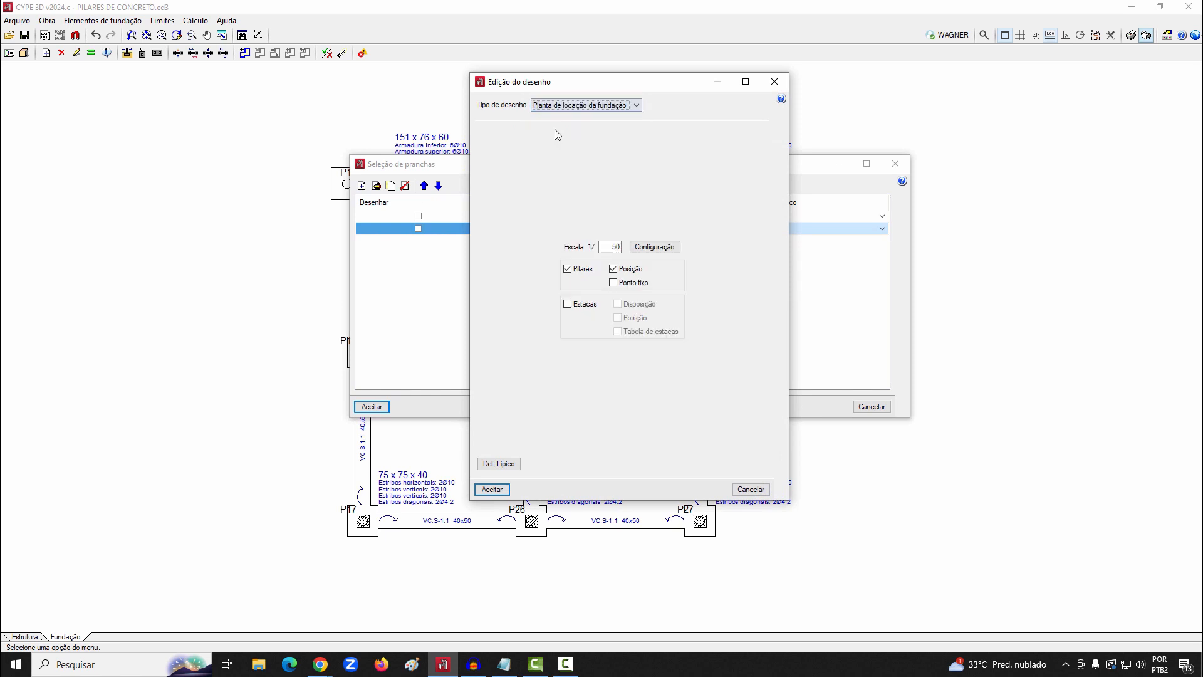
pyautogui.click(492, 489)
# Add a Planta da fundação drawing and generate the sheets, keeping the previous composition
pyautogui.click(362, 186)
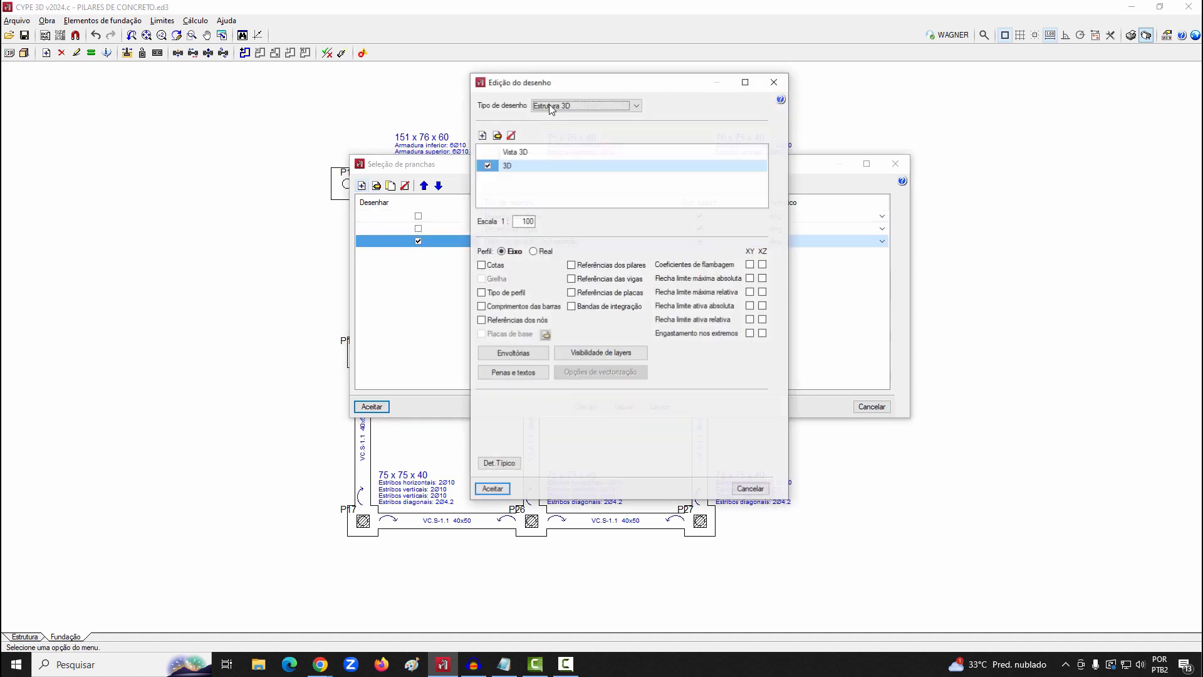
pyautogui.click(557, 105)
pyautogui.click(565, 129)
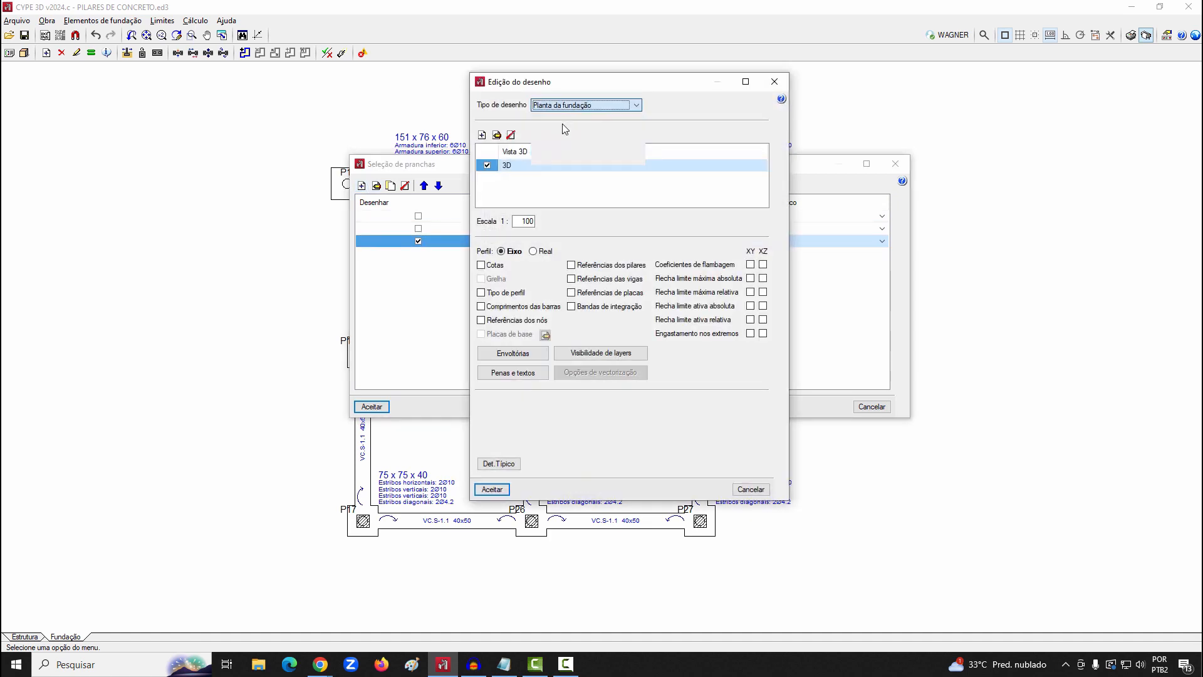
pyautogui.click(491, 488)
pyautogui.click(372, 407)
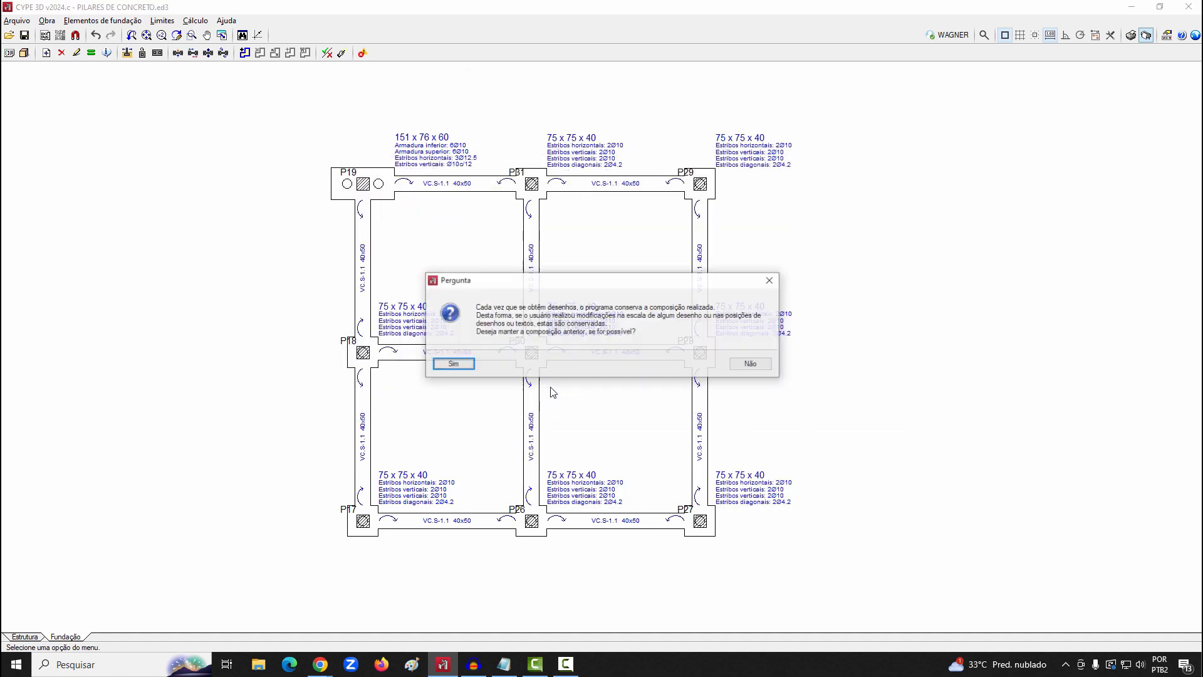
pyautogui.click(464, 364)
# Show the full detail of all drawings on the sheets and examine the P19 cap detail beside the foundation plan
pyautogui.click(223, 33)
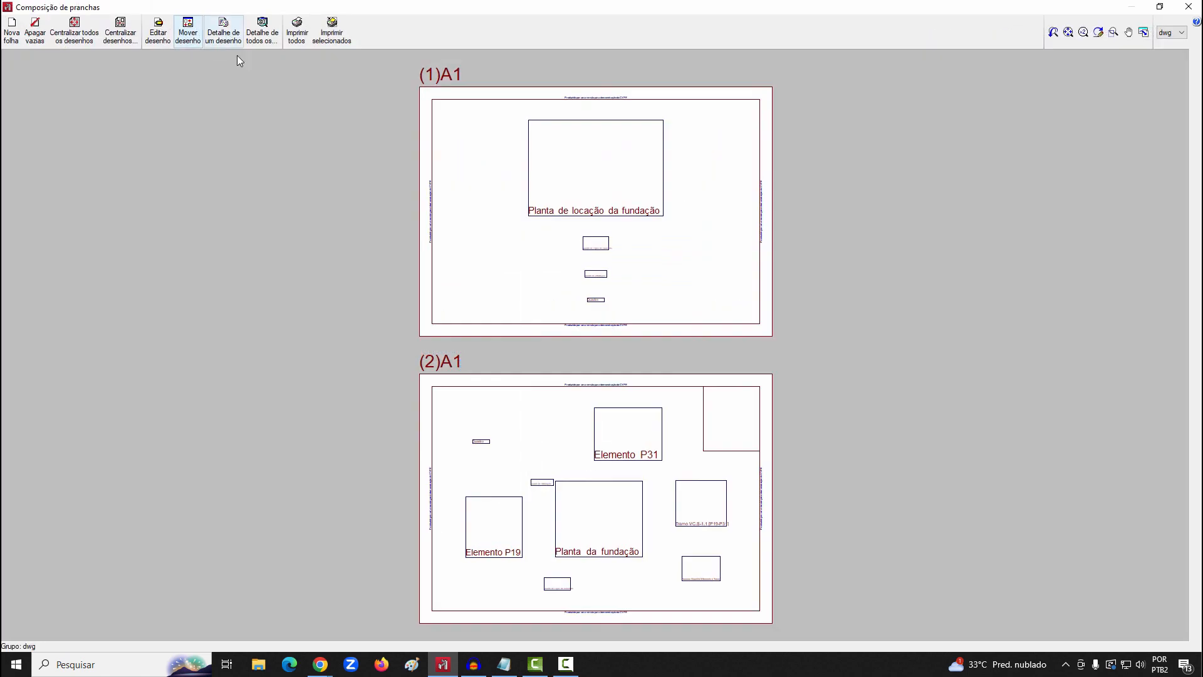
pyautogui.click(259, 31)
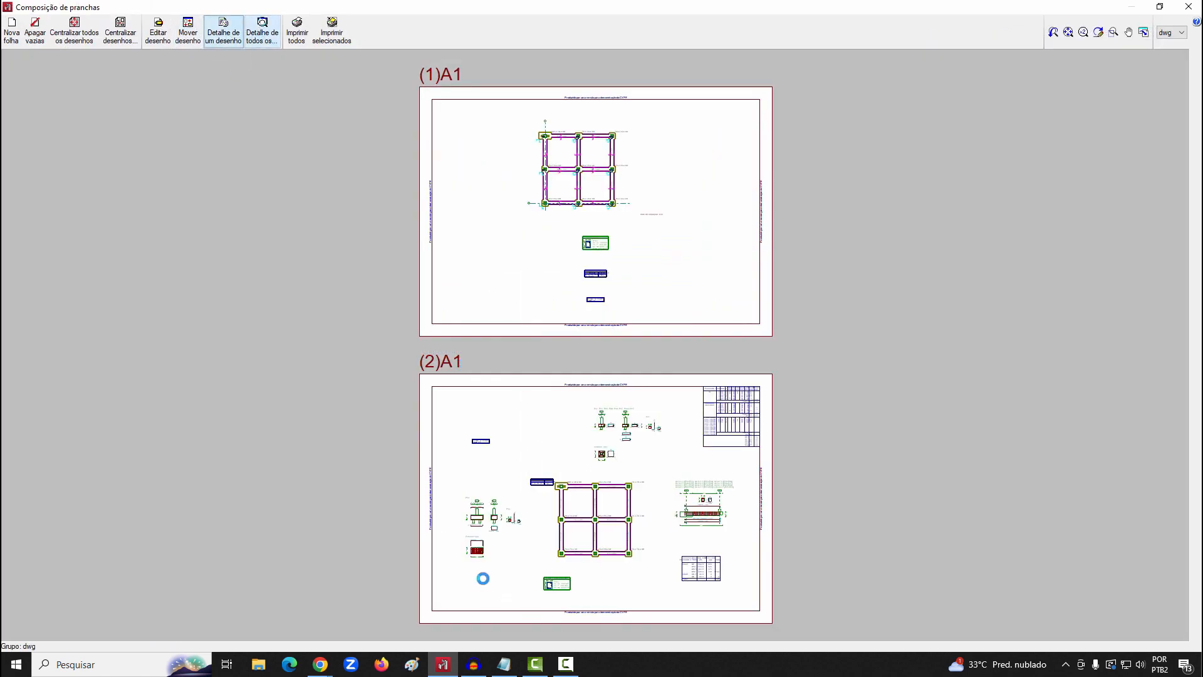
pyautogui.scroll(1, 483, 571)
pyautogui.scroll(3, 486, 569)
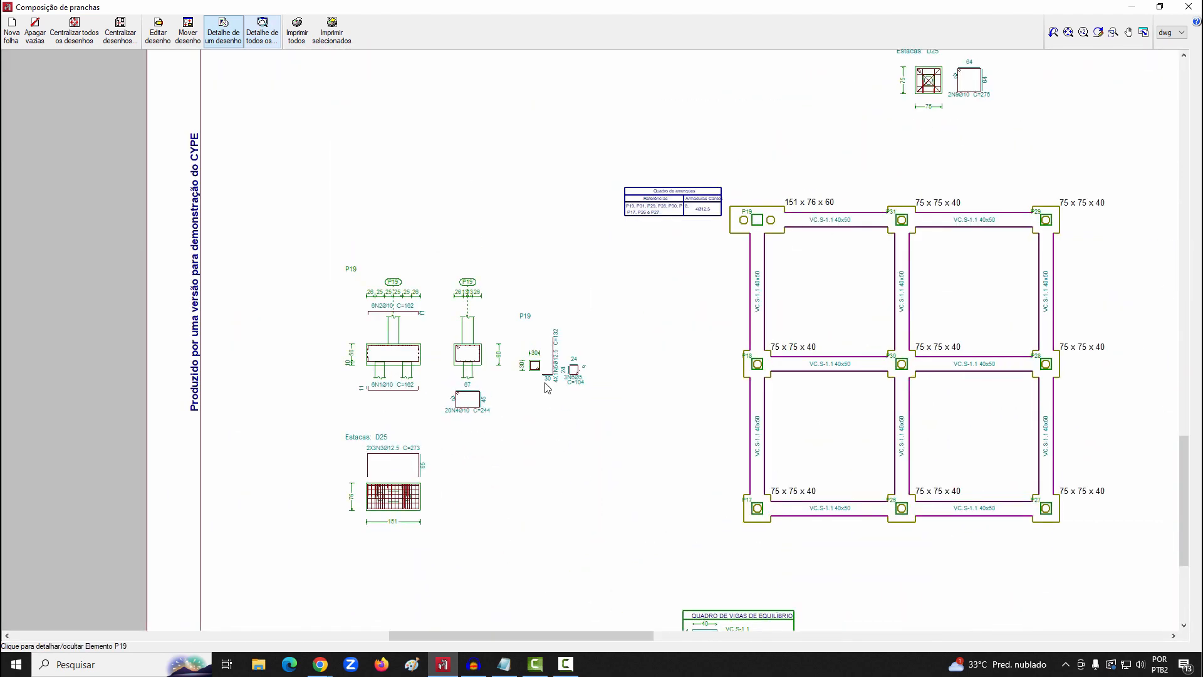
# Examine the foundation plan, the P31 group's cap details and the VC.S-1.1 strap beam detail on the second sheet
pyautogui.moveTo(680, 373)
pyautogui.mouseDown(button='middle')
pyautogui.moveTo(408, 378)
pyautogui.moveTo(322, 397)
pyautogui.mouseUp(button='middle')
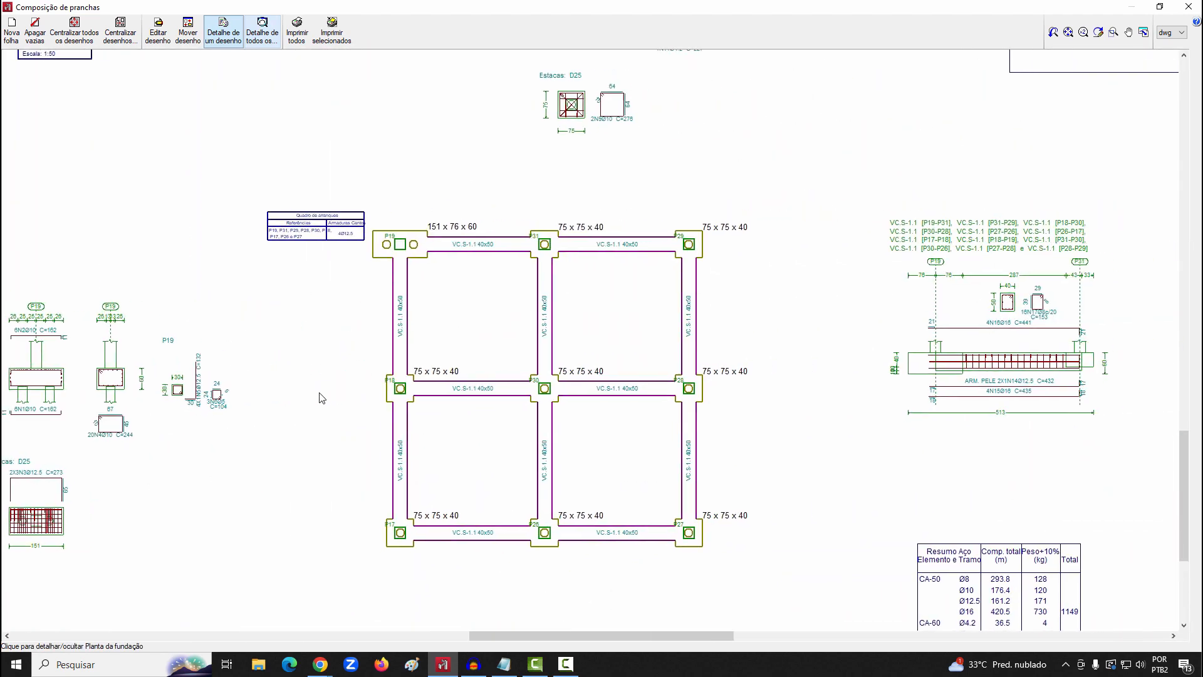
pyautogui.moveTo(579, 306); pyautogui.dragTo(559, 478, button='middle')
pyautogui.moveTo(652, 207); pyautogui.dragTo(554, 292, button='middle')
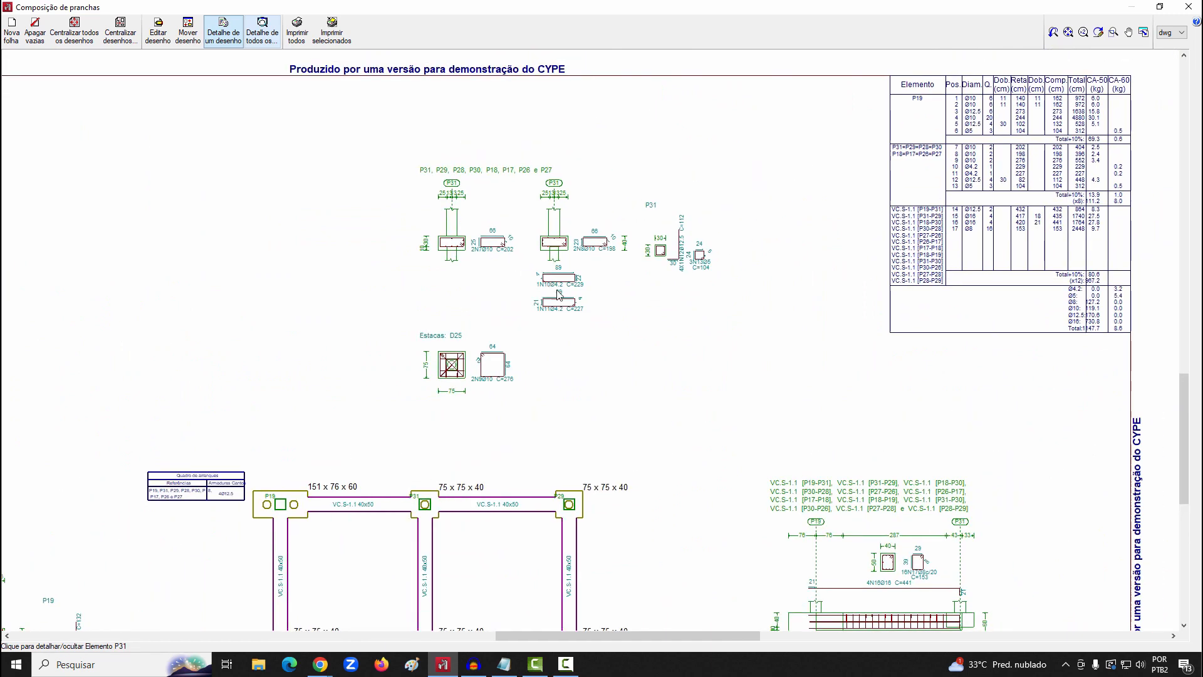
pyautogui.moveTo(749, 378); pyautogui.dragTo(514, 226, button='middle')
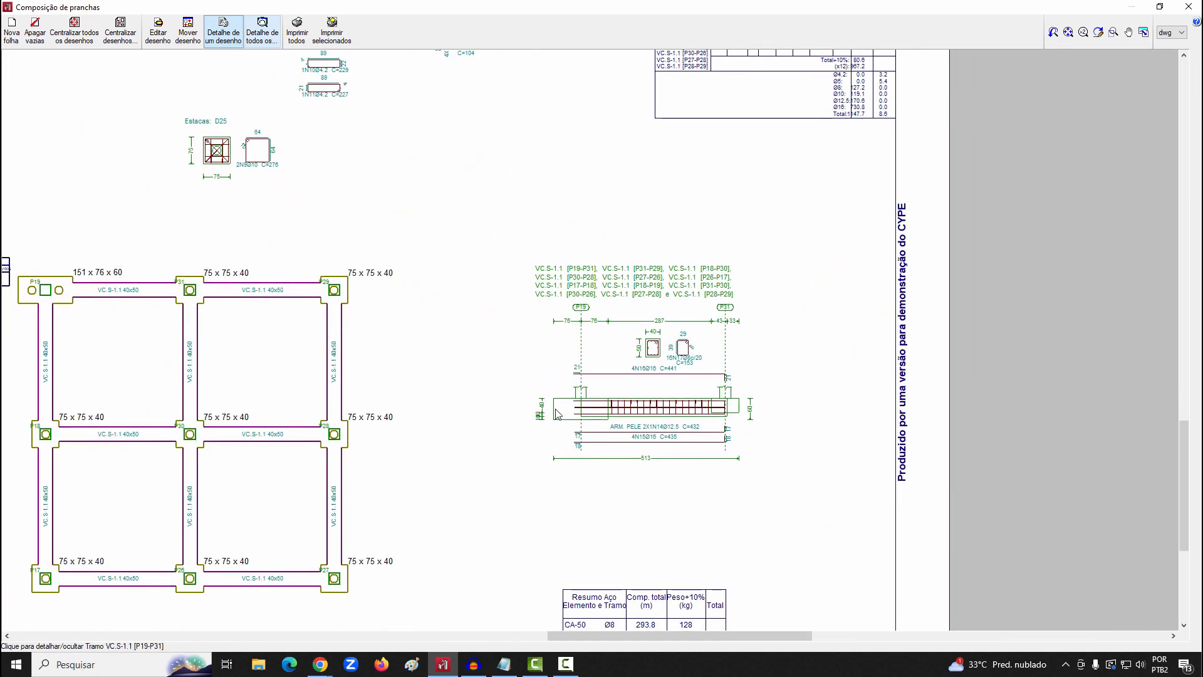
# Review the sheet's reinforcement table by element, then close the sheet composition and cancel the drawing selection
pyautogui.moveTo(615, 462)
pyautogui.mouseDown(button='middle')
pyautogui.moveTo(666, 335)
pyautogui.moveTo(666, 510)
pyautogui.moveTo(648, 443)
pyautogui.moveTo(443, 649)
pyautogui.mouseUp(button='middle')
pyautogui.scroll(4, 740, 239)
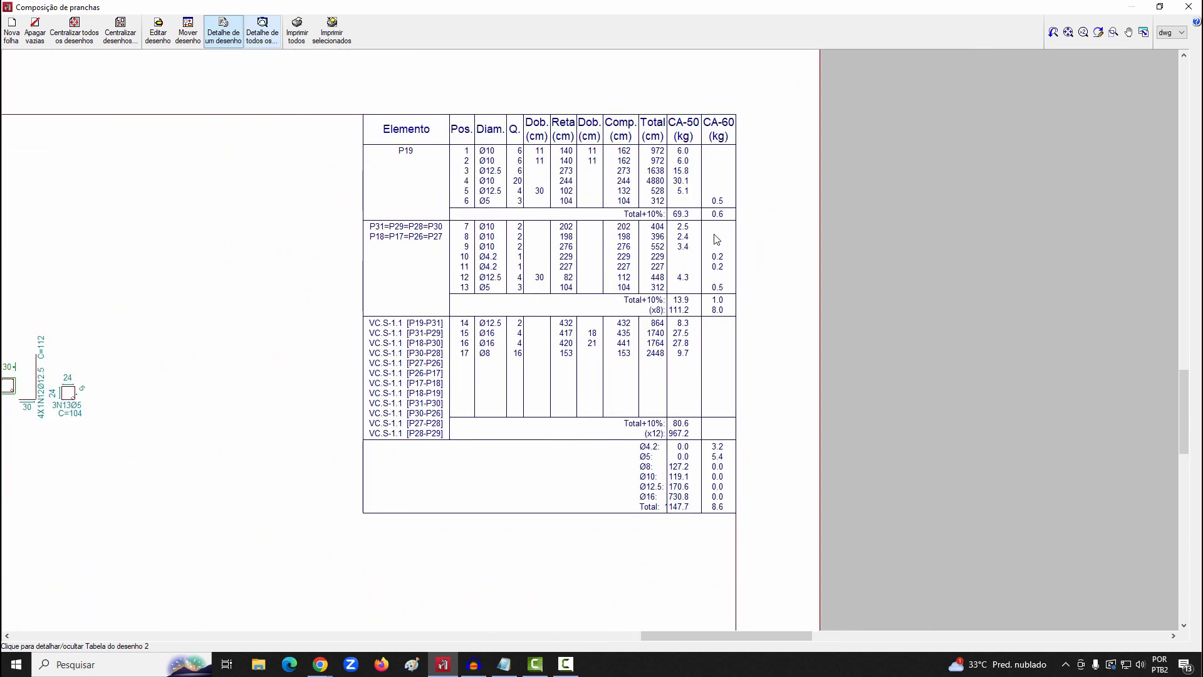
pyautogui.click(537, 231)
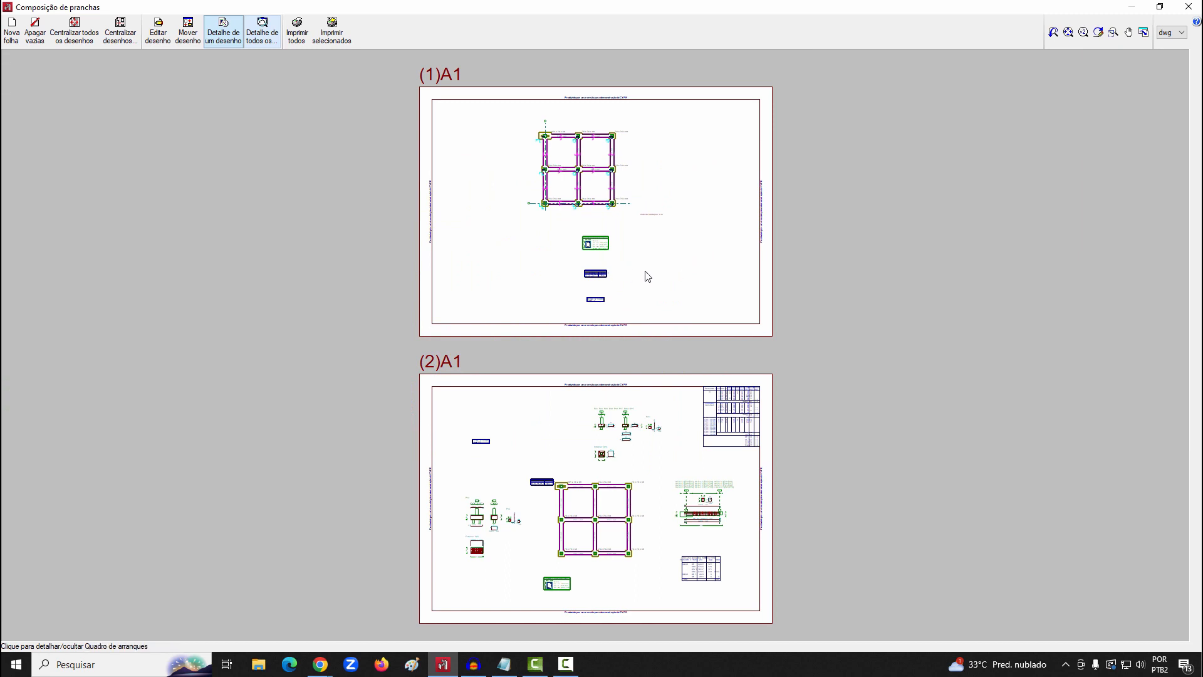
pyautogui.click(1180, 11)
pyautogui.click(872, 406)
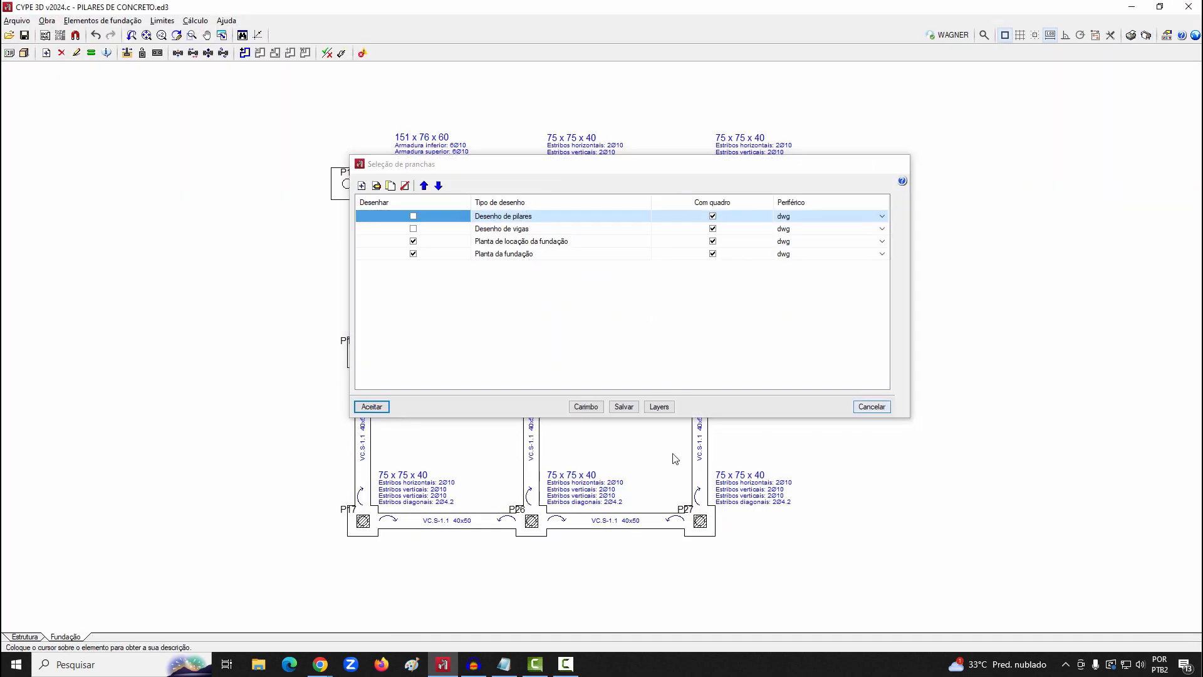
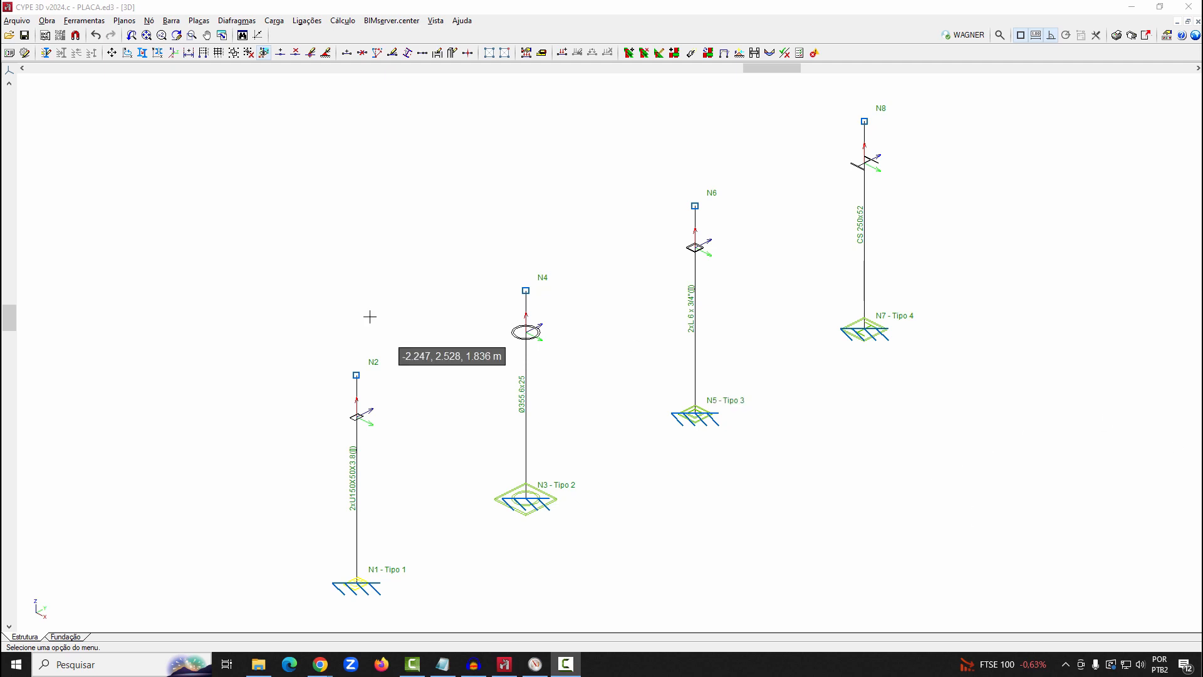
# Open the example project "Galpão com ligações aparafusadas - 1" from the CYPE 3D examples, restoring all original example files
pyautogui.click(16, 20)
pyautogui.click(22, 54)
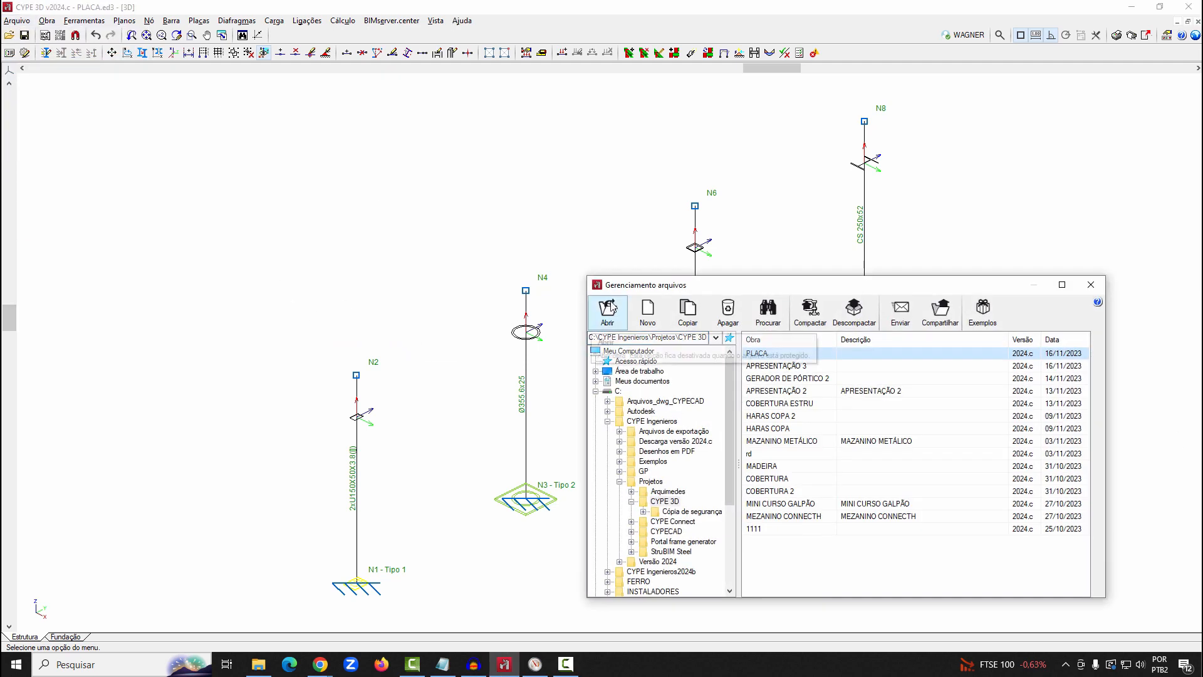
pyautogui.moveTo(822, 279); pyautogui.dragTo(567, 203)
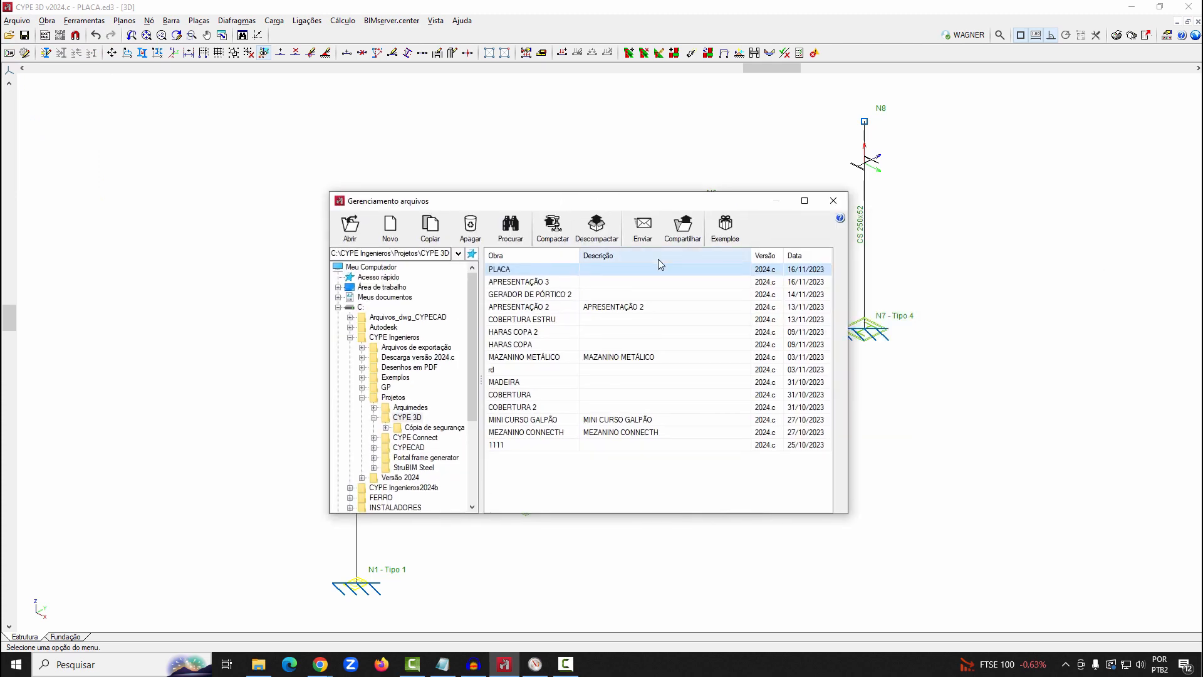
pyautogui.click(726, 234)
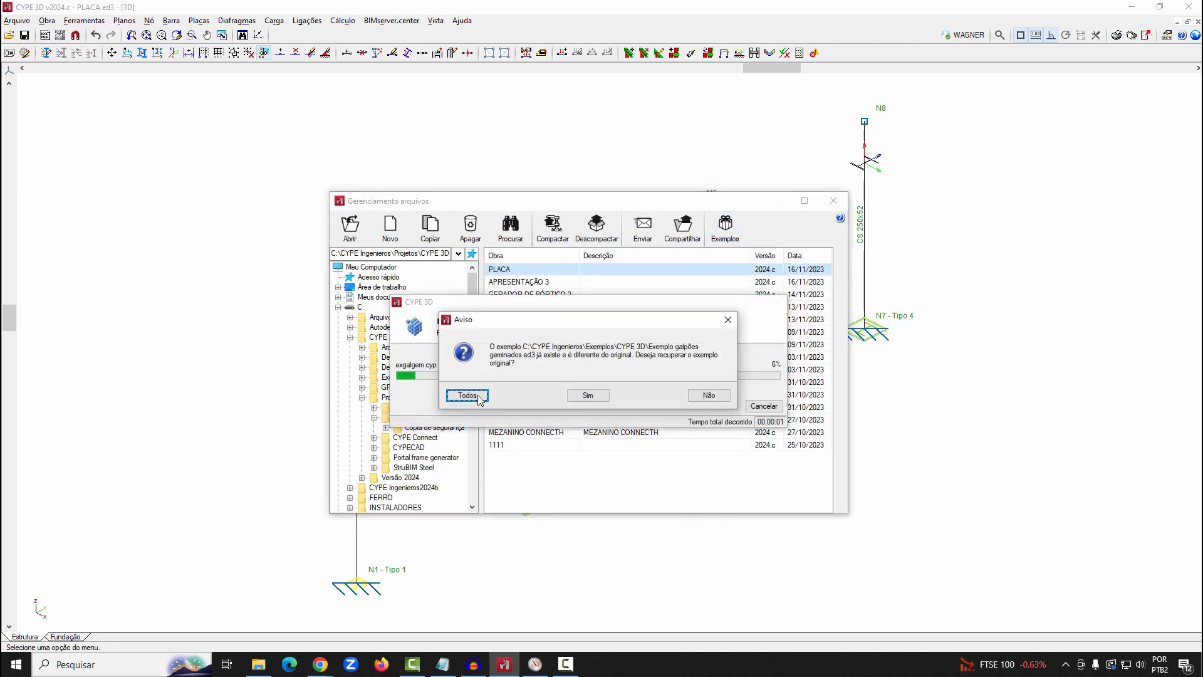
pyautogui.click(481, 396)
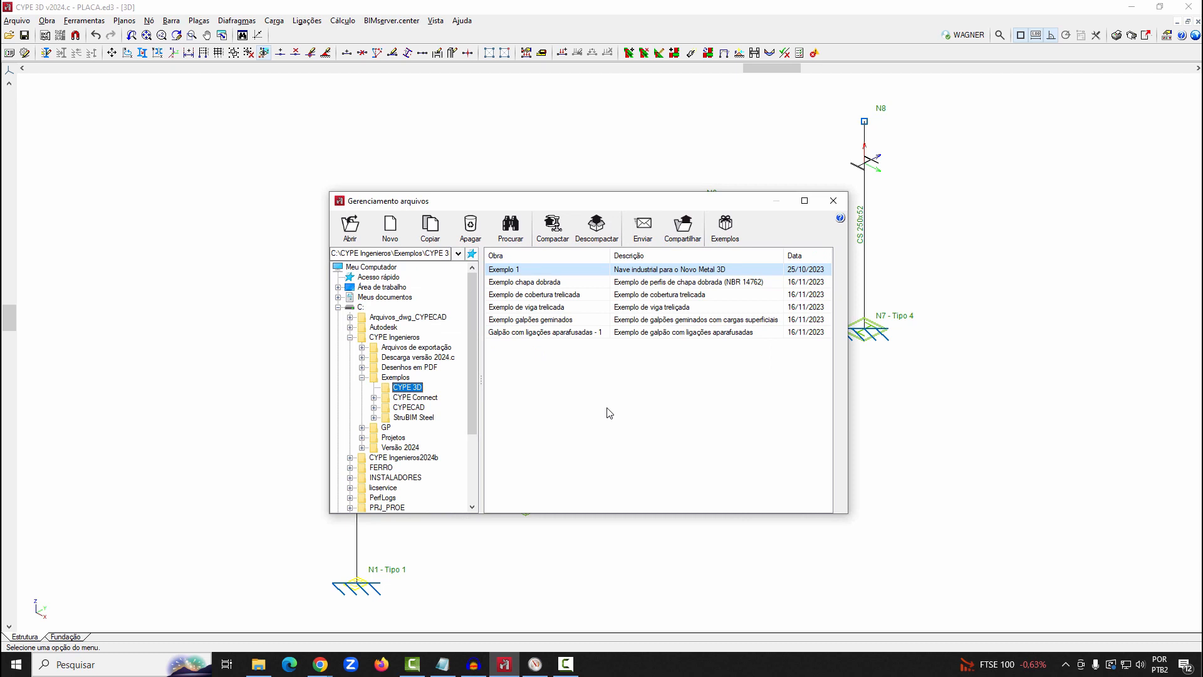
pyautogui.doubleClick(583, 332)
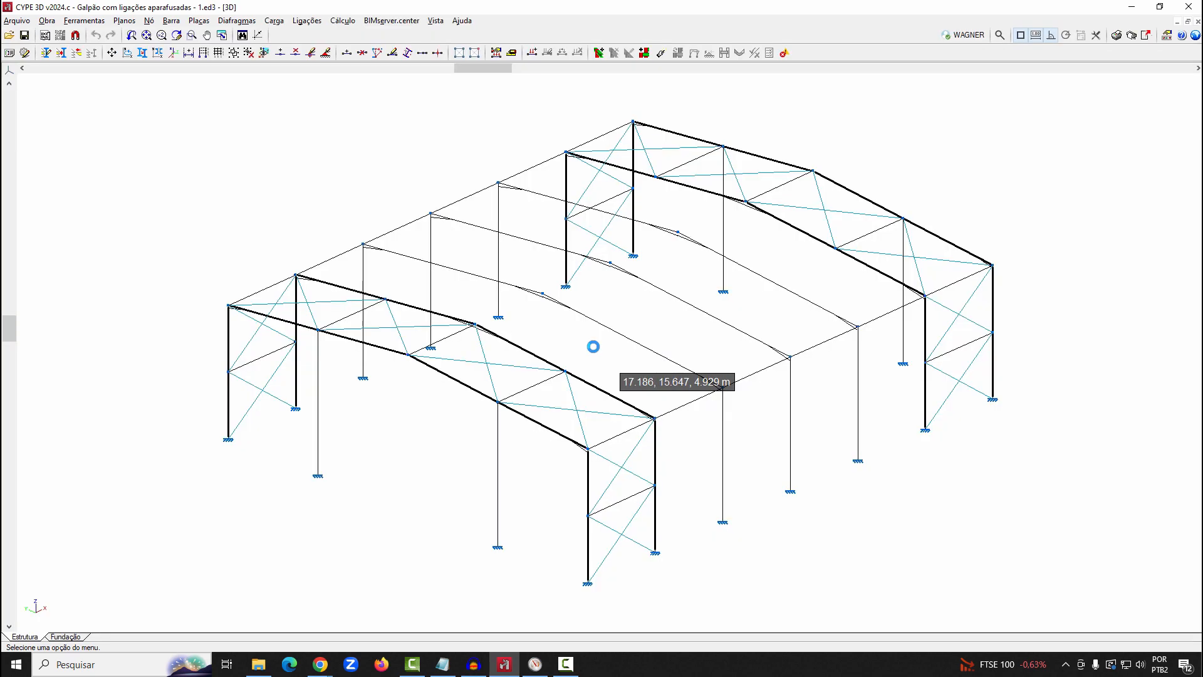
# Generate the 3D view of the complete structure and view the warehouse's end frame up close
pyautogui.click(84, 21)
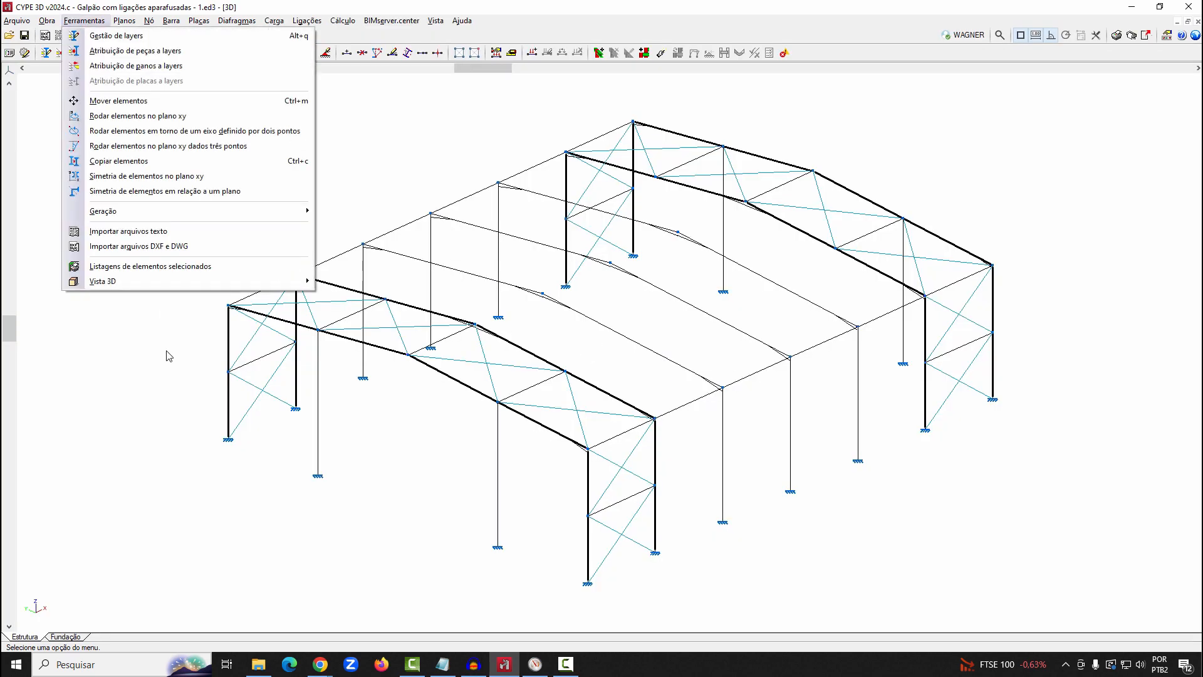
pyautogui.moveTo(175, 283)
pyautogui.click(364, 278)
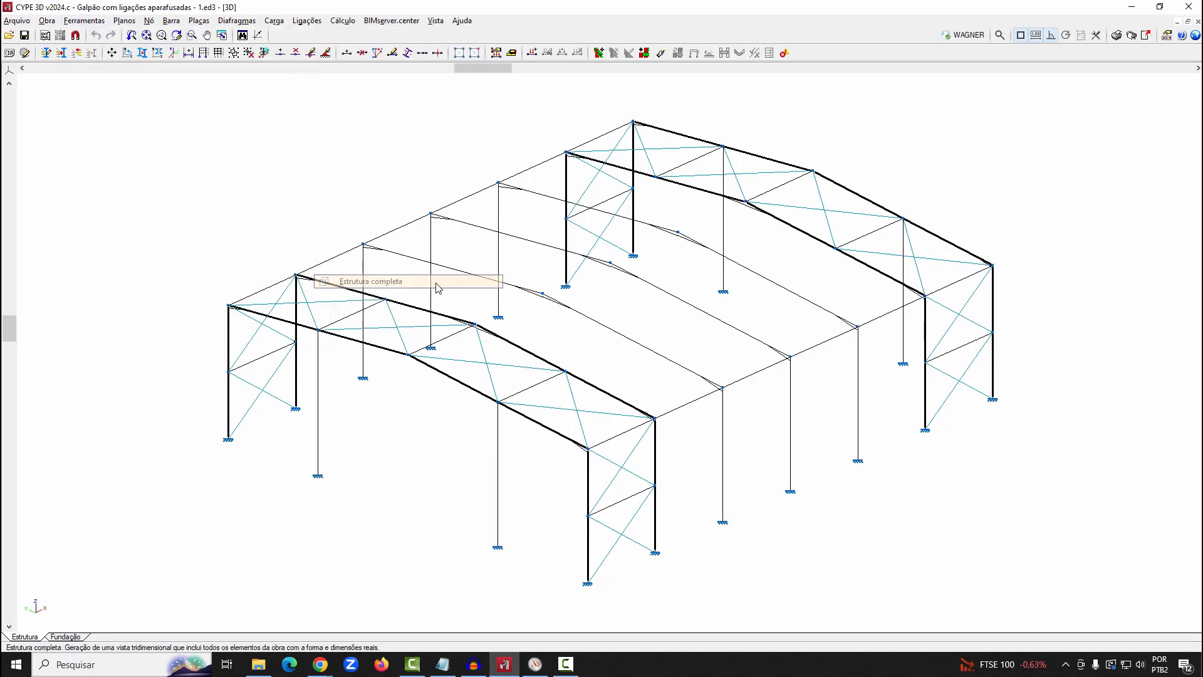
pyautogui.keyDown('shift'); pyautogui.moveTo(725, 408); pyautogui.dragTo(711, 378, button='middle'); pyautogui.keyUp('shift')
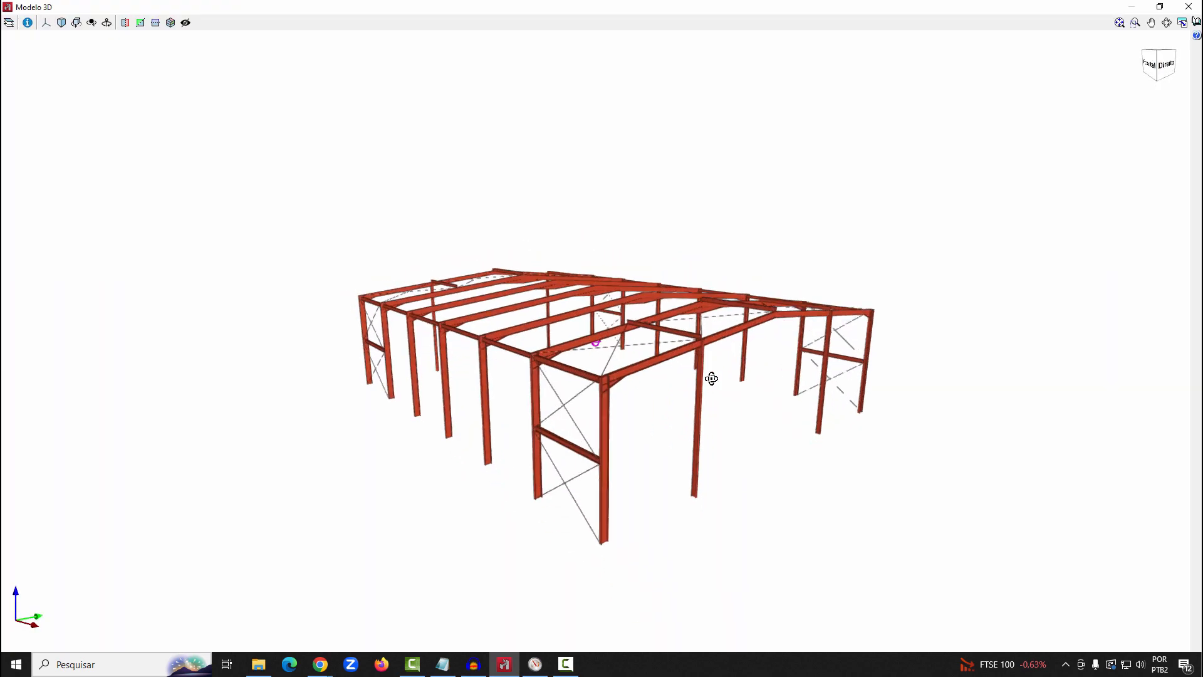
pyautogui.scroll(5, 631, 390)
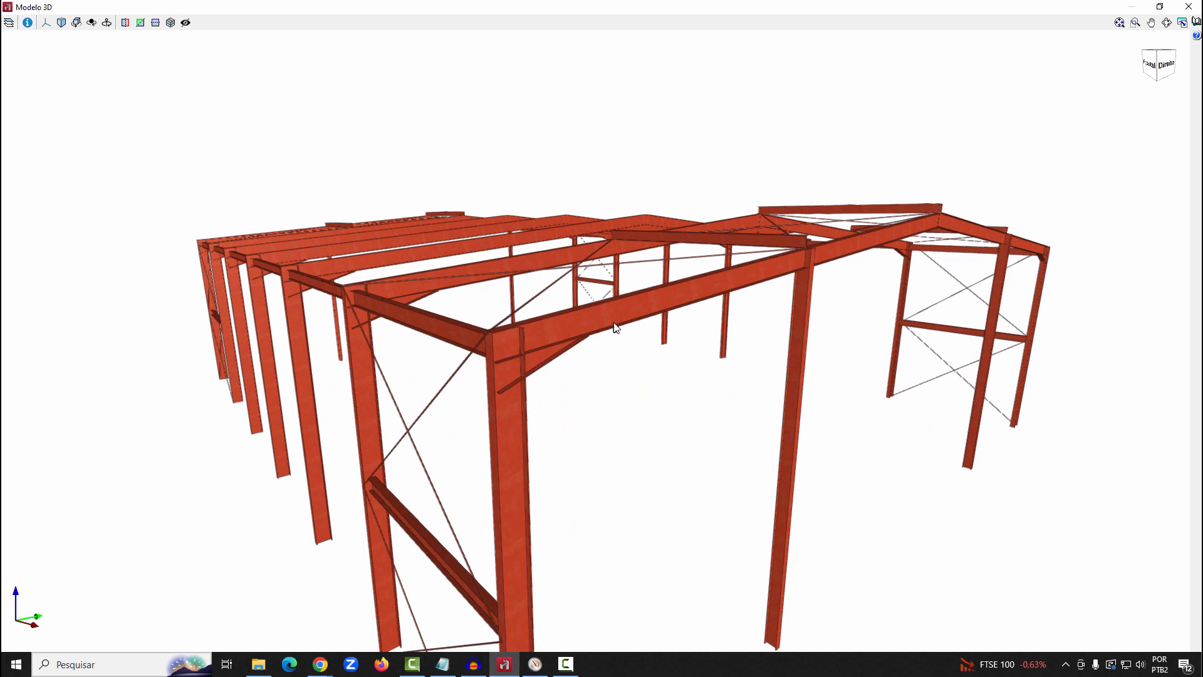
# Examine the warehouse's haunches, ridge joint, roof bracing and end frame in the 3D model, and close the view
pyautogui.press('ctrl')
pyautogui.press('ctrl')
pyautogui.press('ctrl')
pyautogui.keyDown('shift'); pyautogui.moveTo(597, 345); pyautogui.dragTo(539, 341, button='middle'); pyautogui.keyUp('shift')
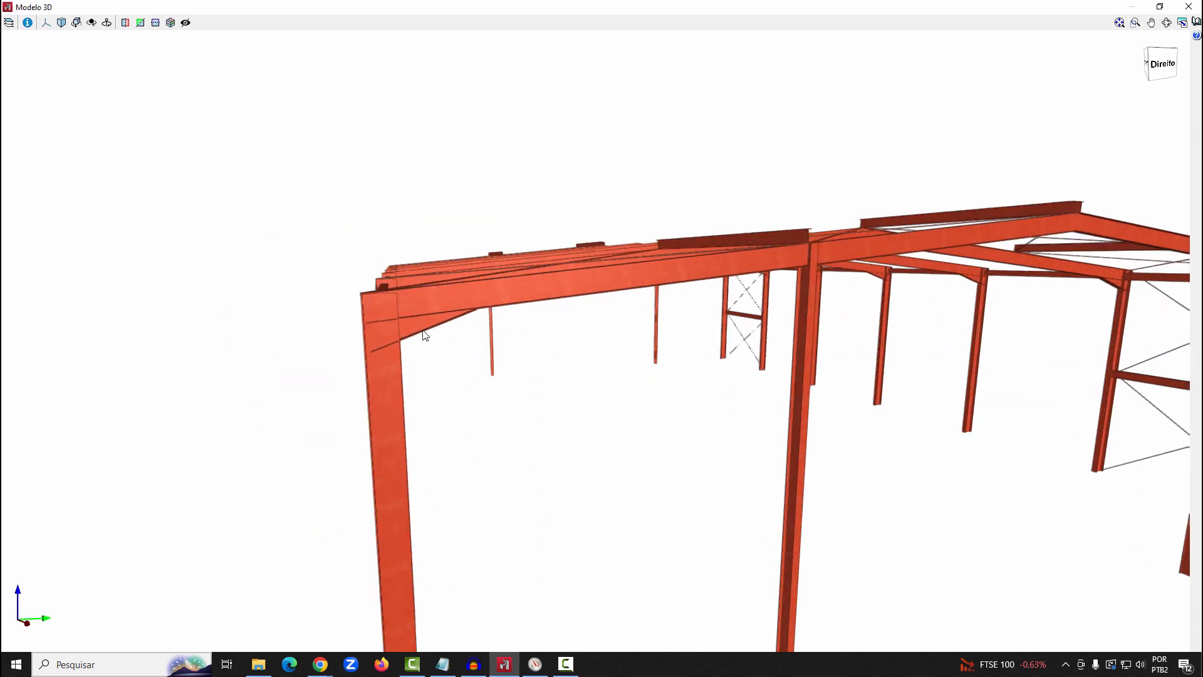
pyautogui.scroll(-5, 438, 339)
pyautogui.scroll(6, 677, 295)
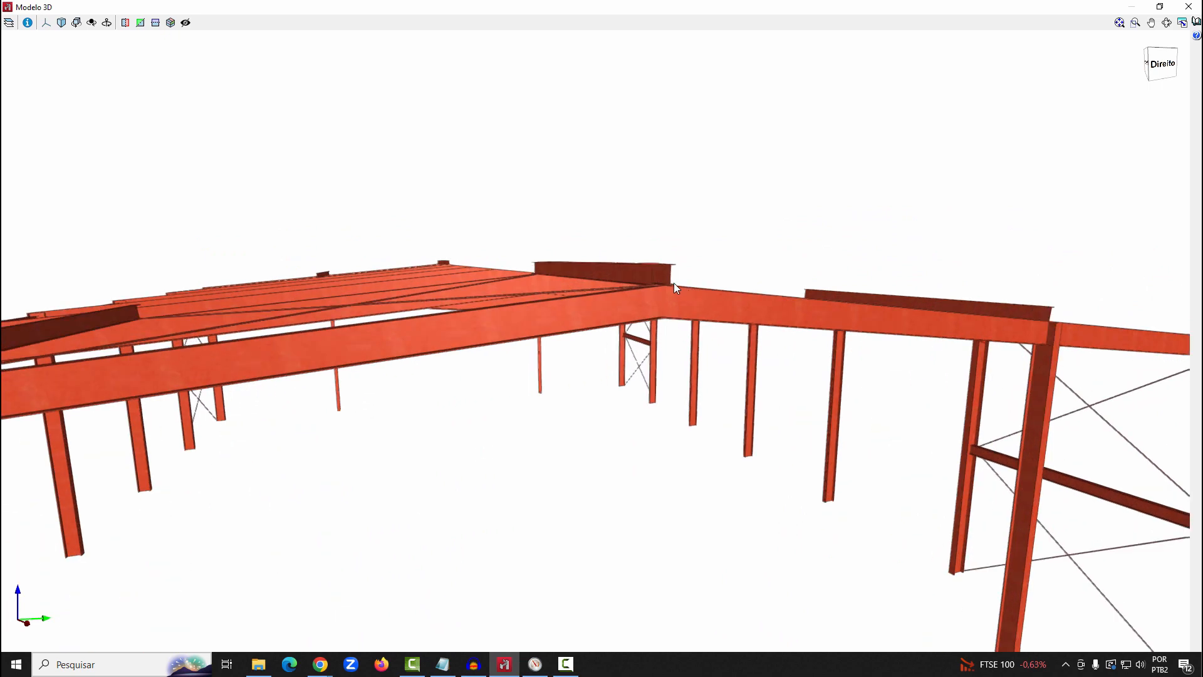
pyautogui.keyDown('shift'); pyautogui.moveTo(663, 311); pyautogui.dragTo(681, 352, button='middle'); pyautogui.keyUp('shift')
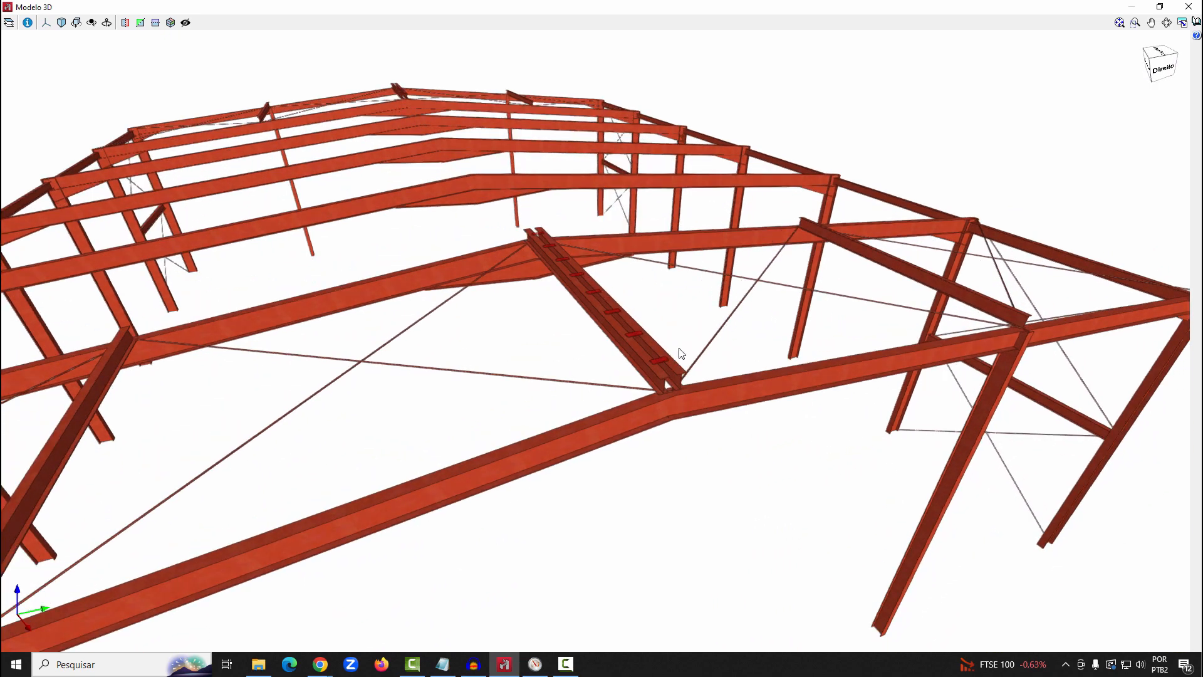
pyautogui.scroll(-5, 687, 256)
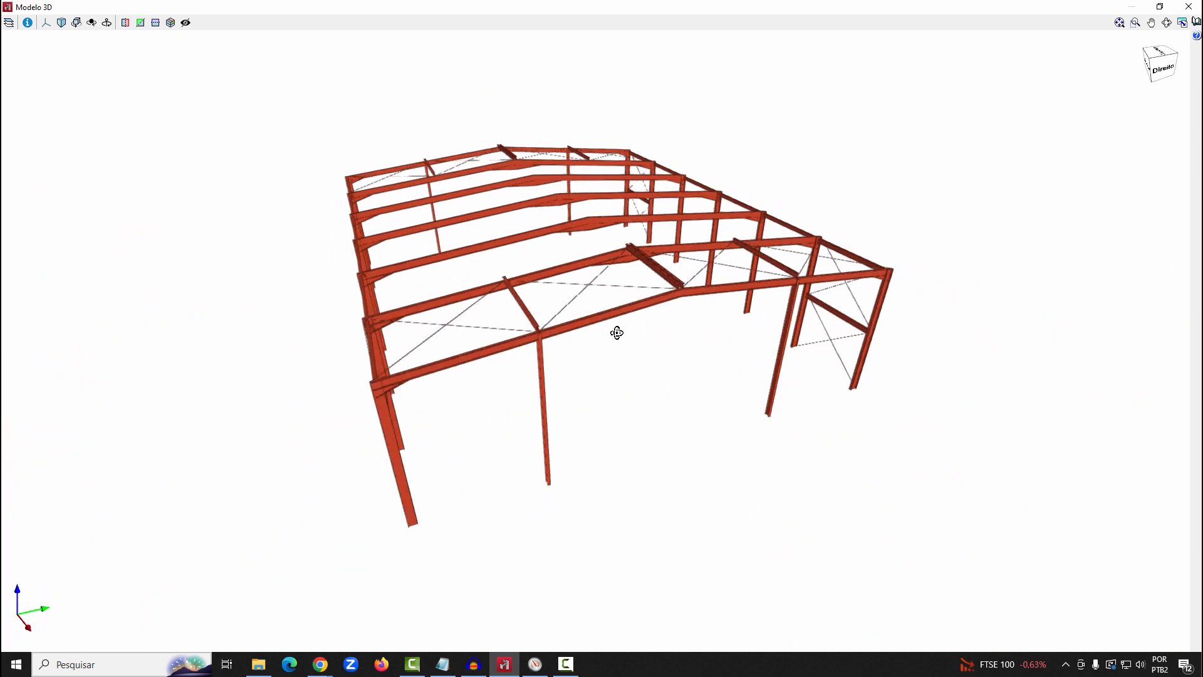
pyautogui.keyDown('shift'); pyautogui.moveTo(614, 333); pyautogui.dragTo(1046, 339, button='middle'); pyautogui.keyUp('shift')
pyautogui.scroll(5, 684, 392)
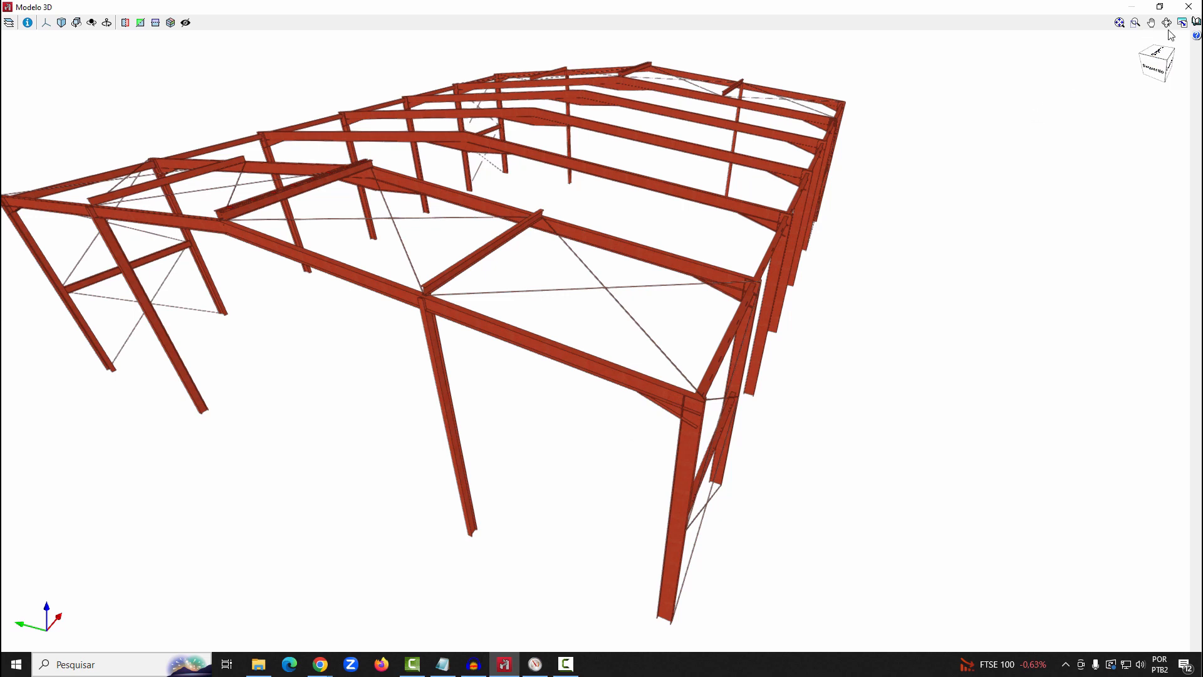
pyautogui.click(1189, 6)
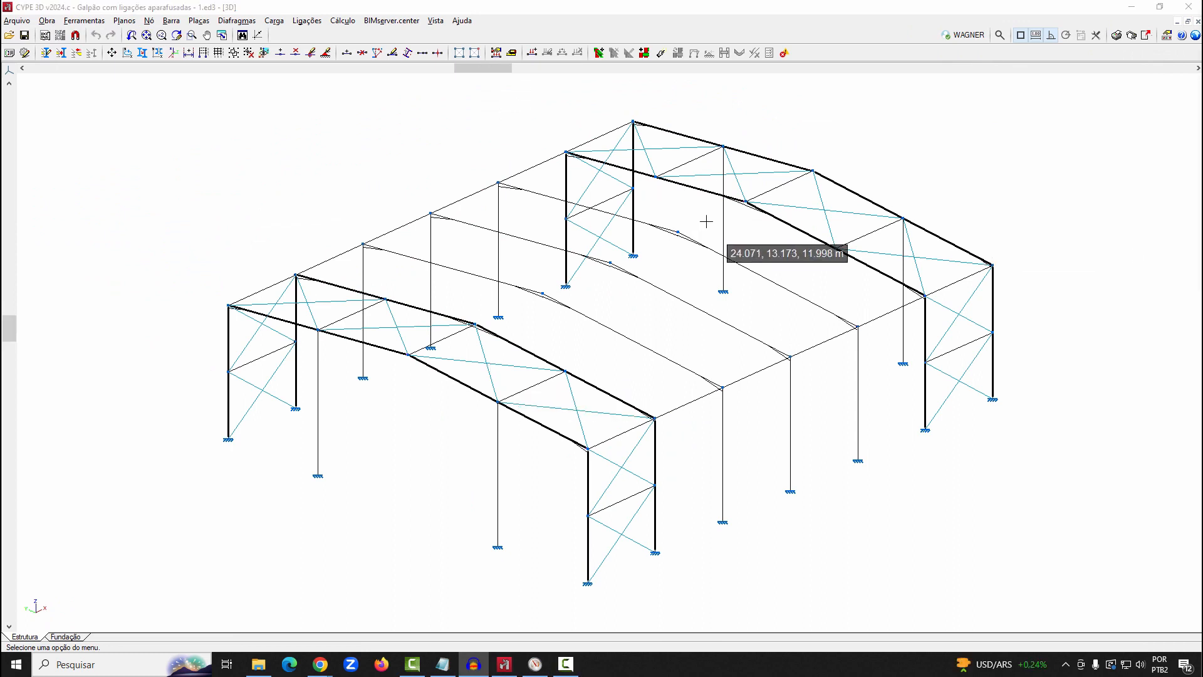
# Generate the connections for the whole structure, grouping the generated connections where possible
pyautogui.click(306, 21)
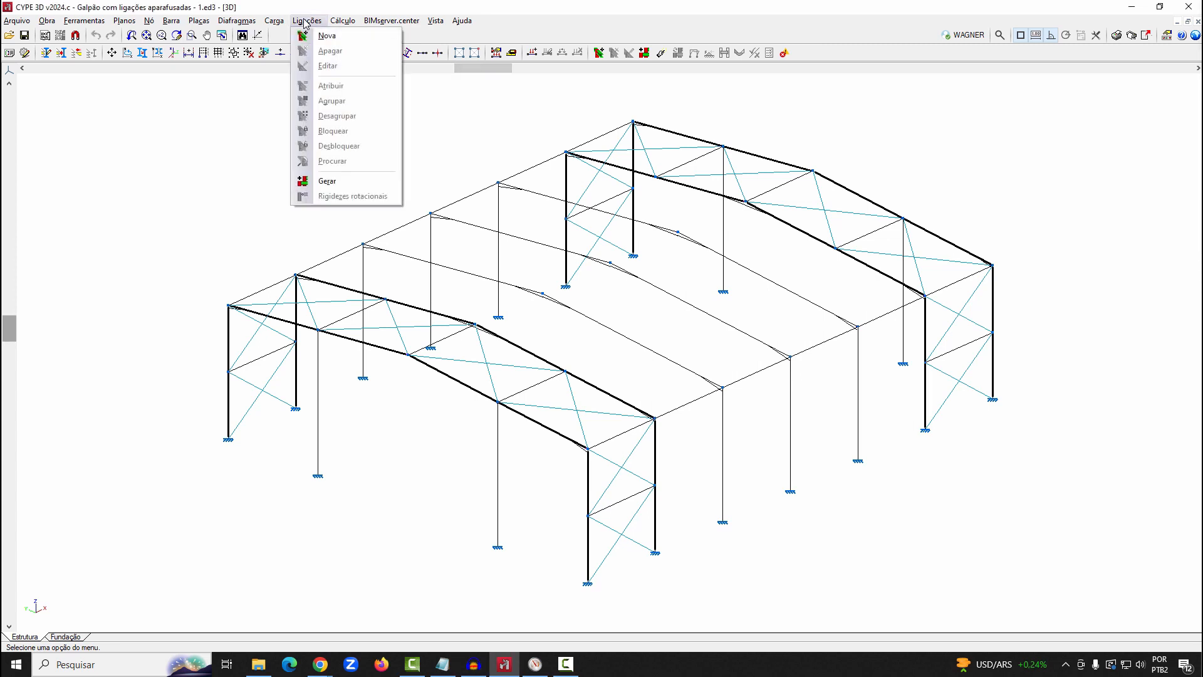
pyautogui.click(337, 181)
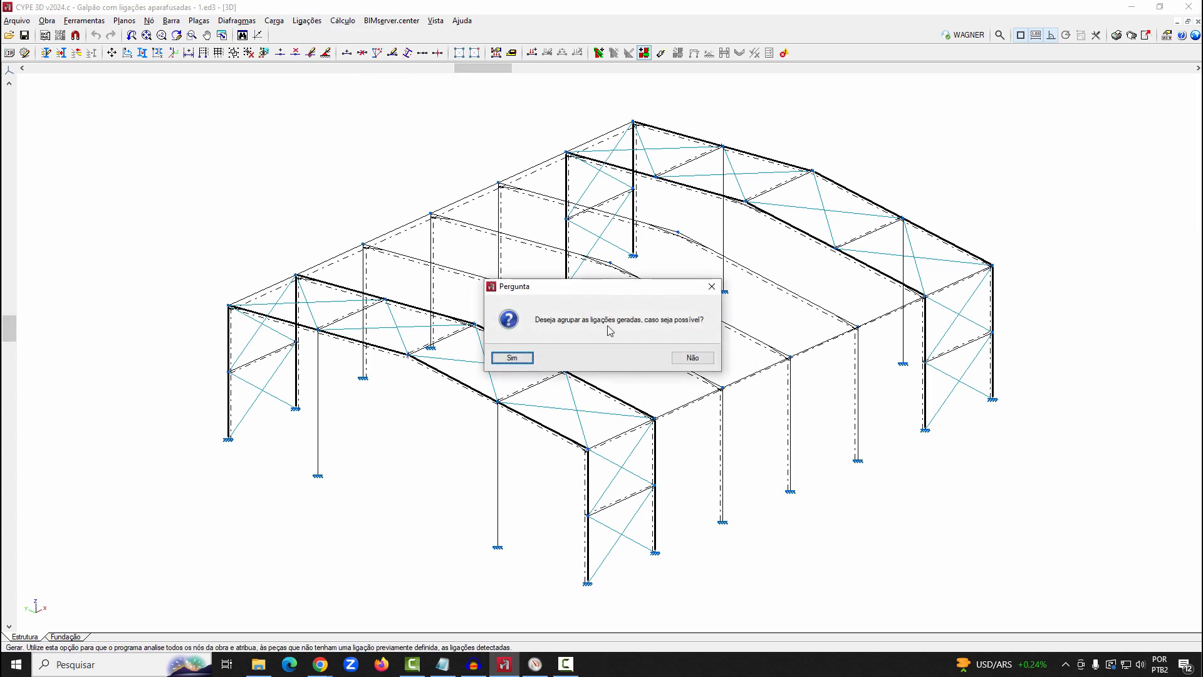
pyautogui.click(517, 360)
pyautogui.click(601, 359)
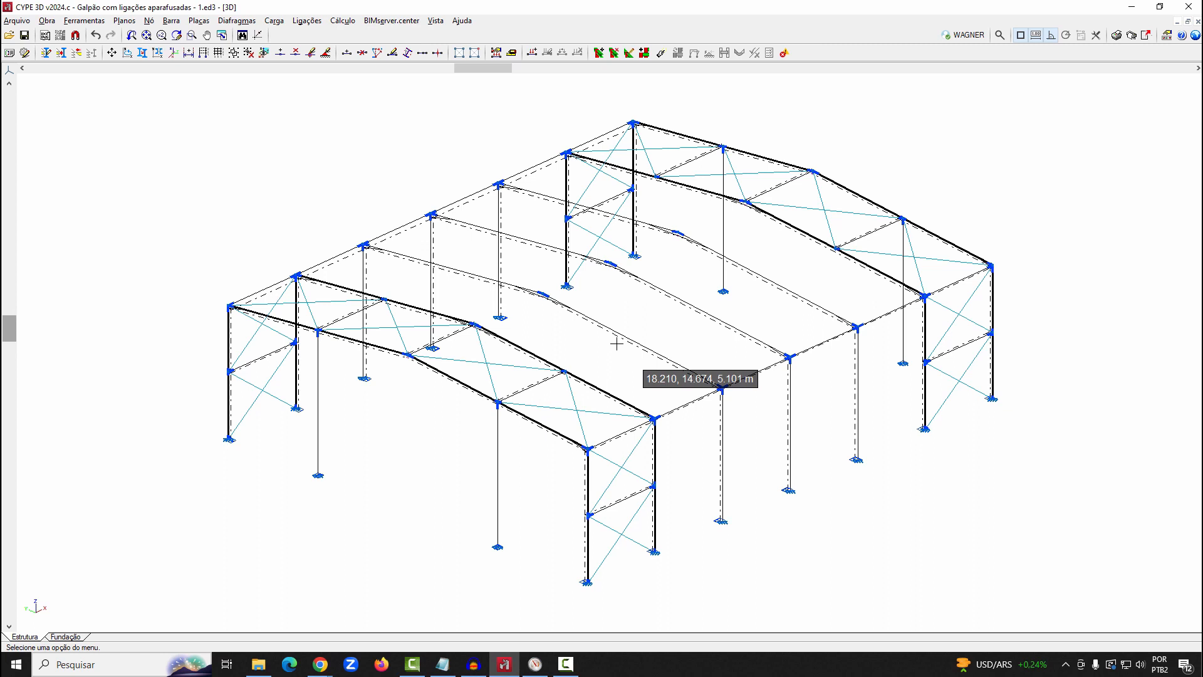
# Calculate the structure without sizing the profiles, with connection sizing enabled and all nodes resolved with welded connections
pyautogui.click(343, 21)
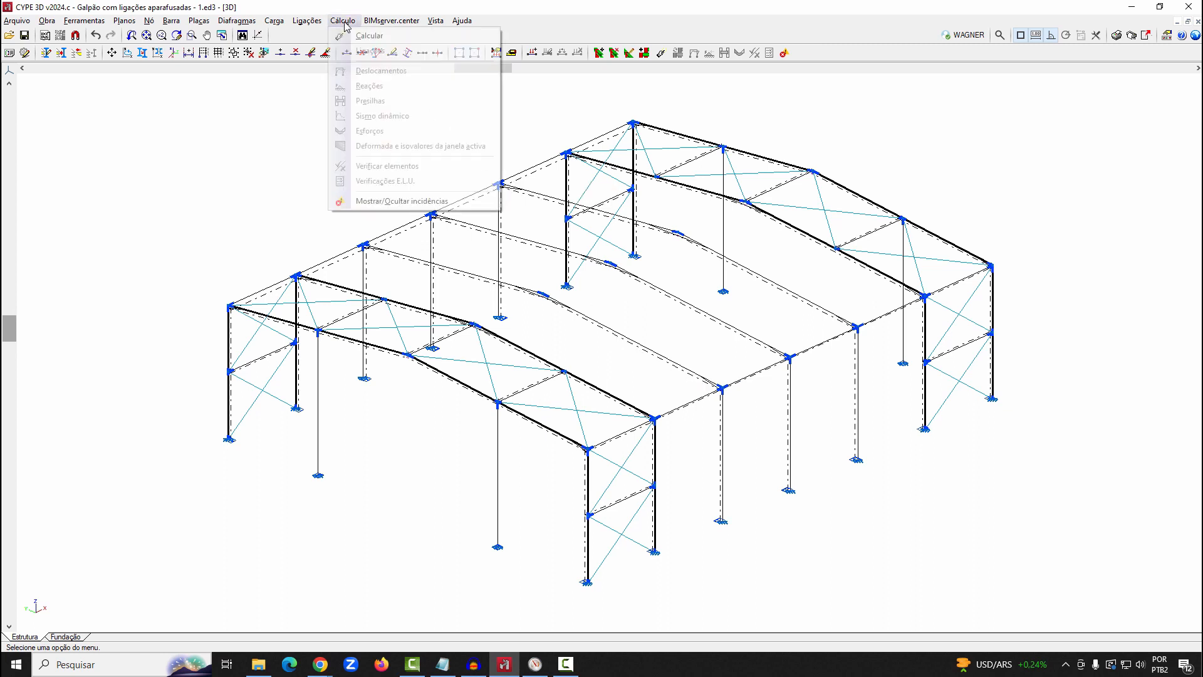
pyautogui.click(346, 36)
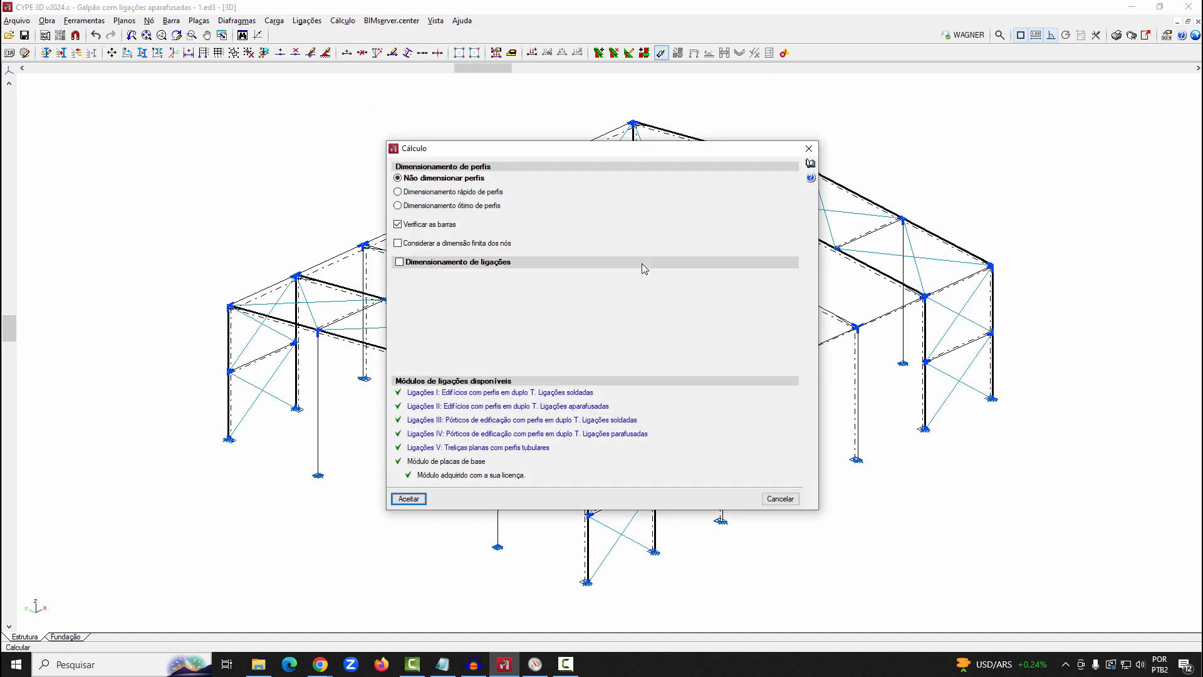
pyautogui.click(449, 269)
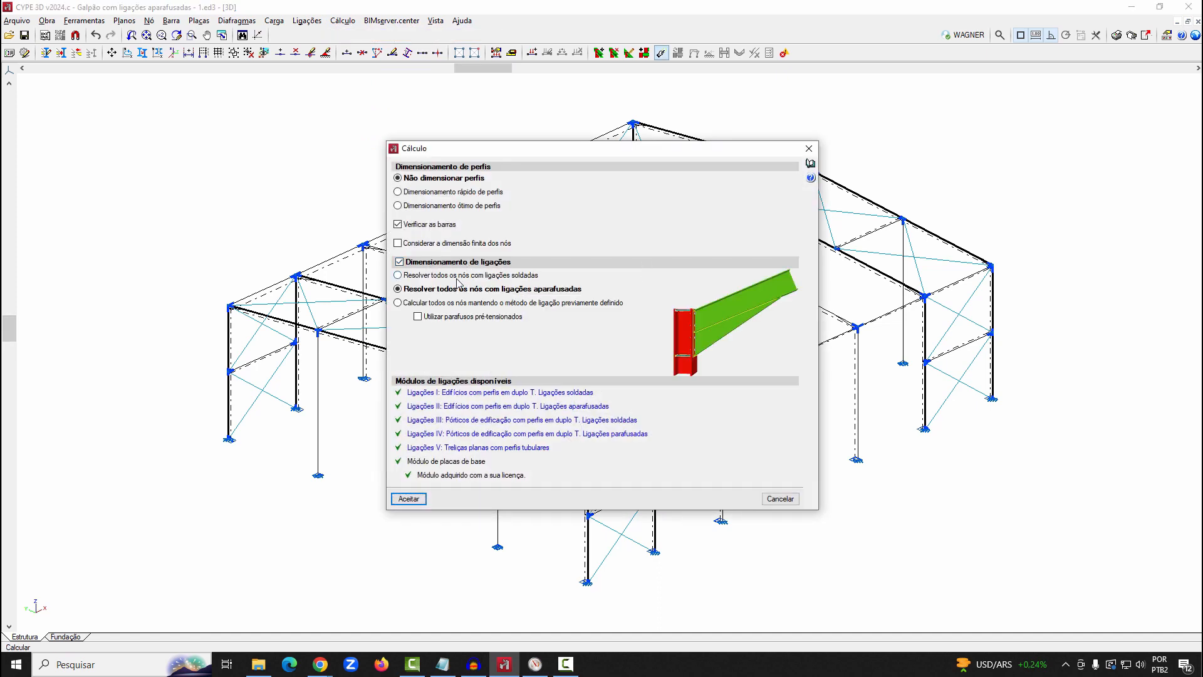
pyautogui.click(455, 276)
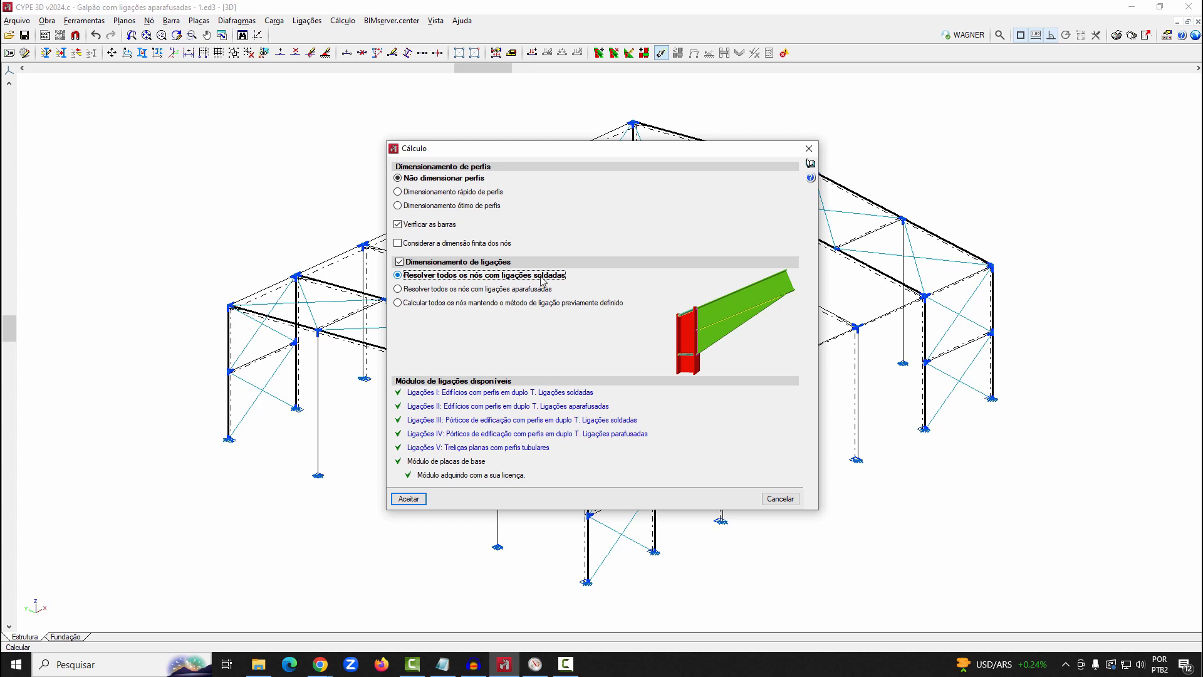
pyautogui.click(416, 500)
pyautogui.click(483, 392)
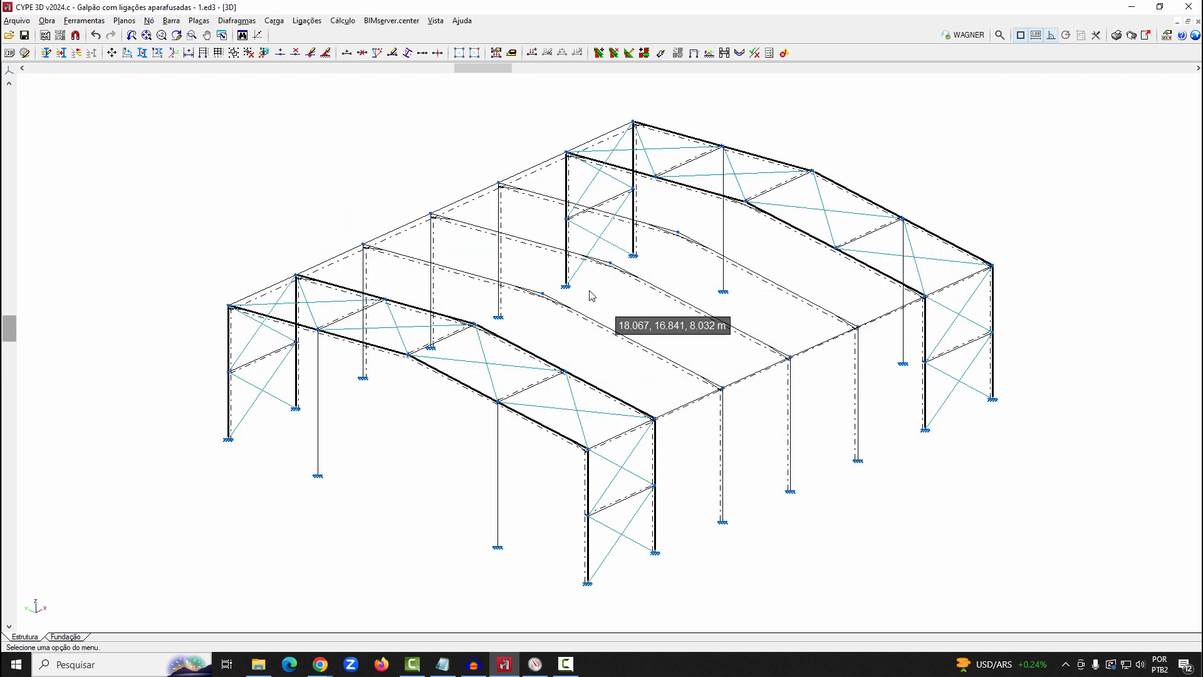
# Open the Tipo 13 column-to-rafter connection for editing and examine its 3D model from several angles
pyautogui.click(306, 22)
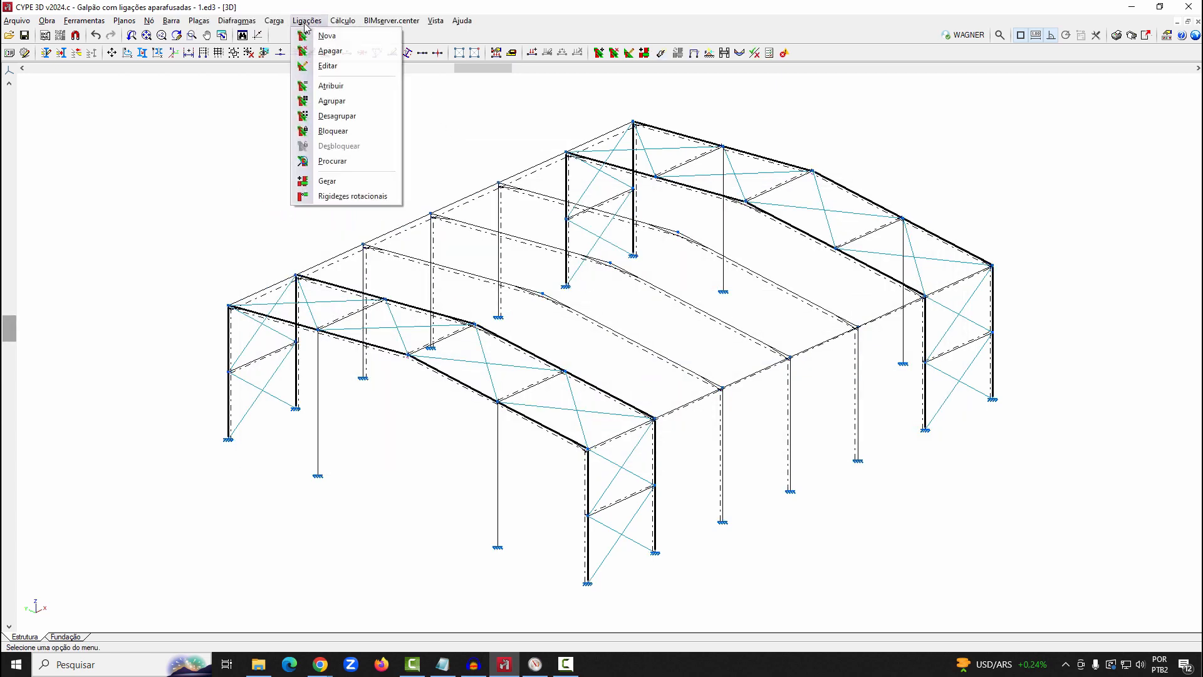
pyautogui.click(322, 66)
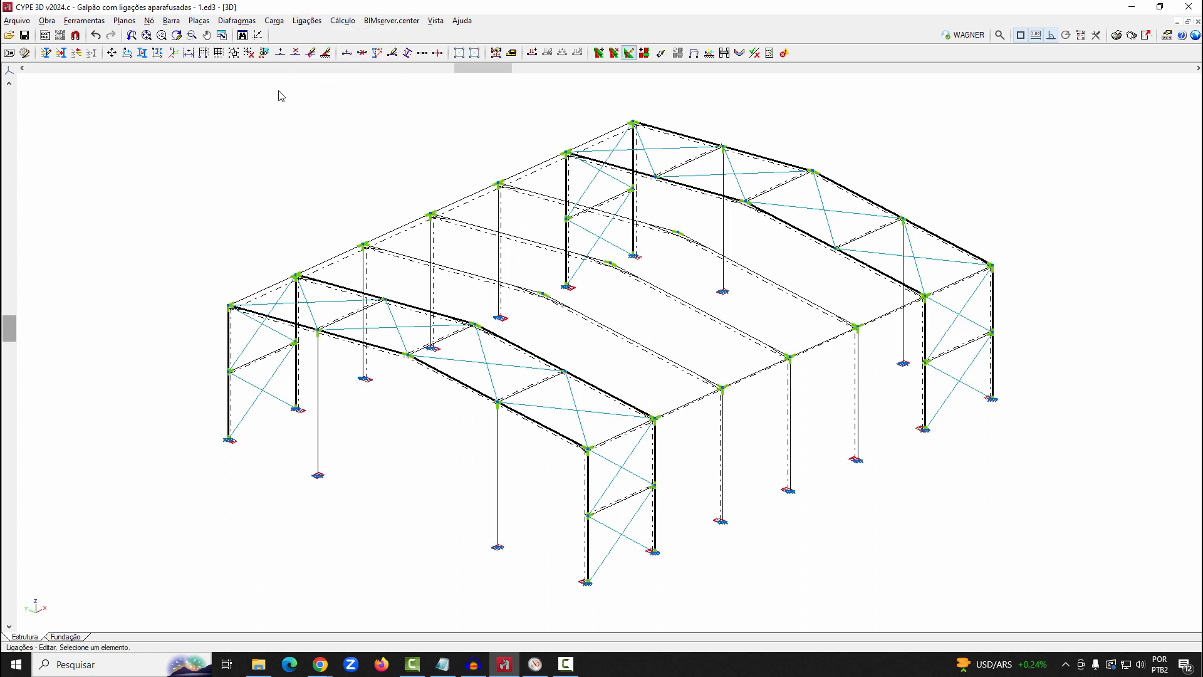
pyautogui.scroll(5, 734, 409)
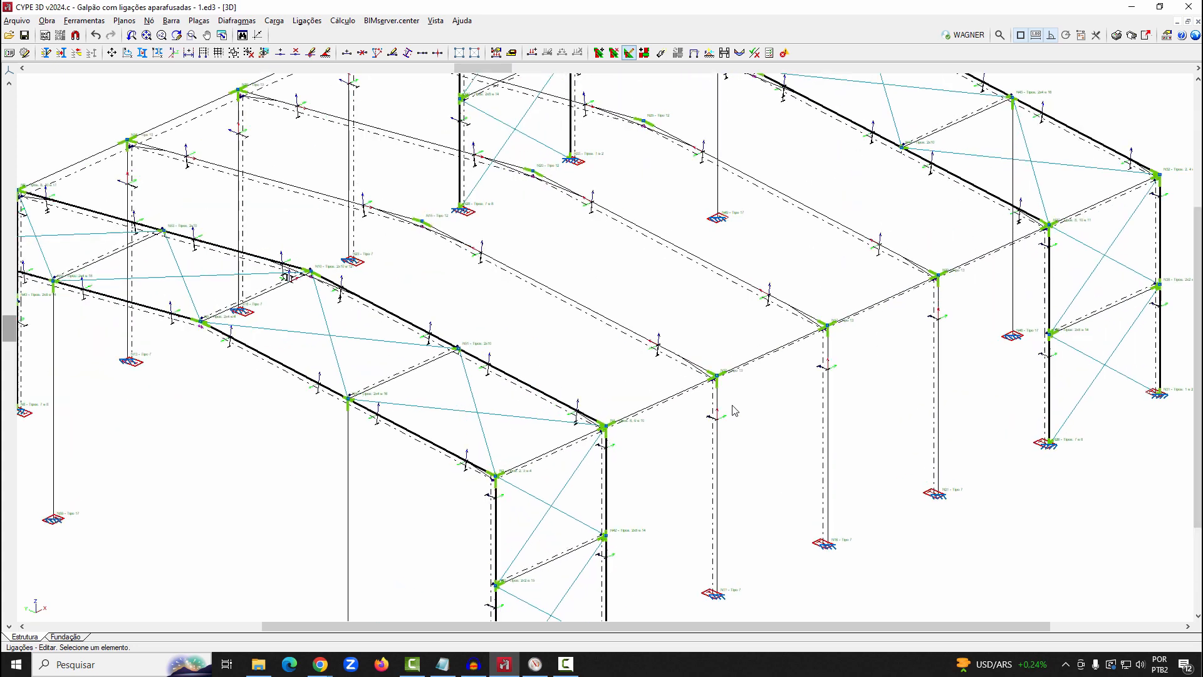
pyautogui.click(708, 374)
pyautogui.keyDown('shift'); pyautogui.moveTo(761, 349); pyautogui.dragTo(894, 322, button='middle'); pyautogui.keyUp('shift')
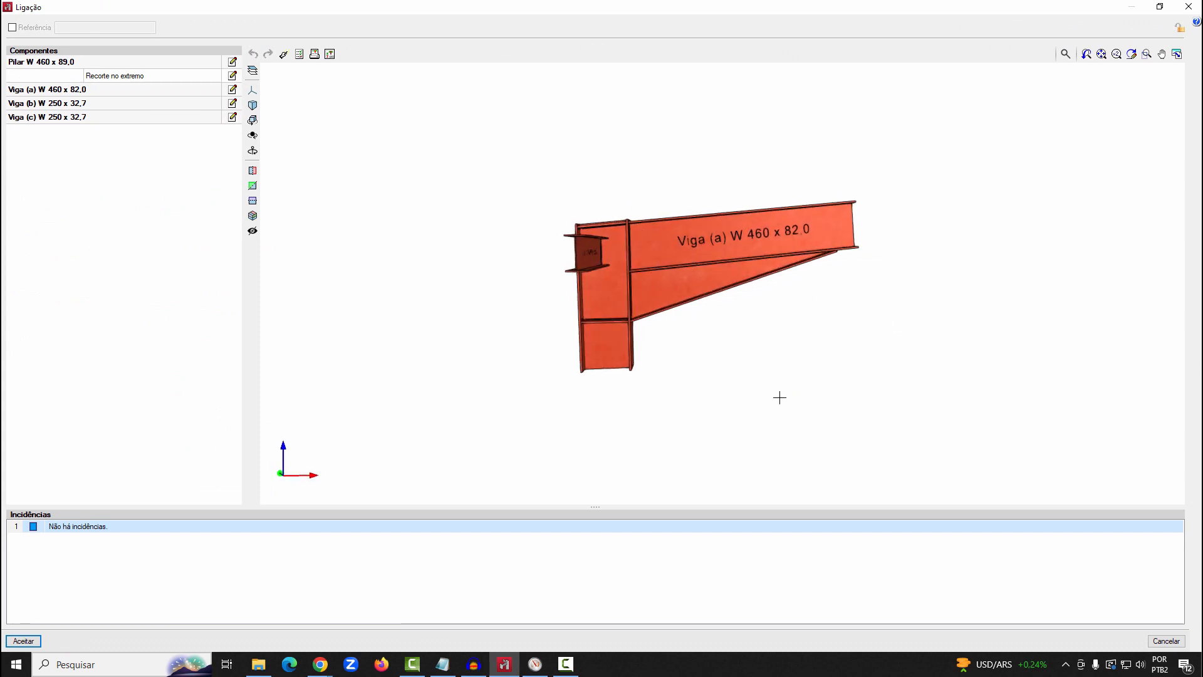
pyautogui.moveTo(851, 329); pyautogui.dragTo(735, 281, button='middle')
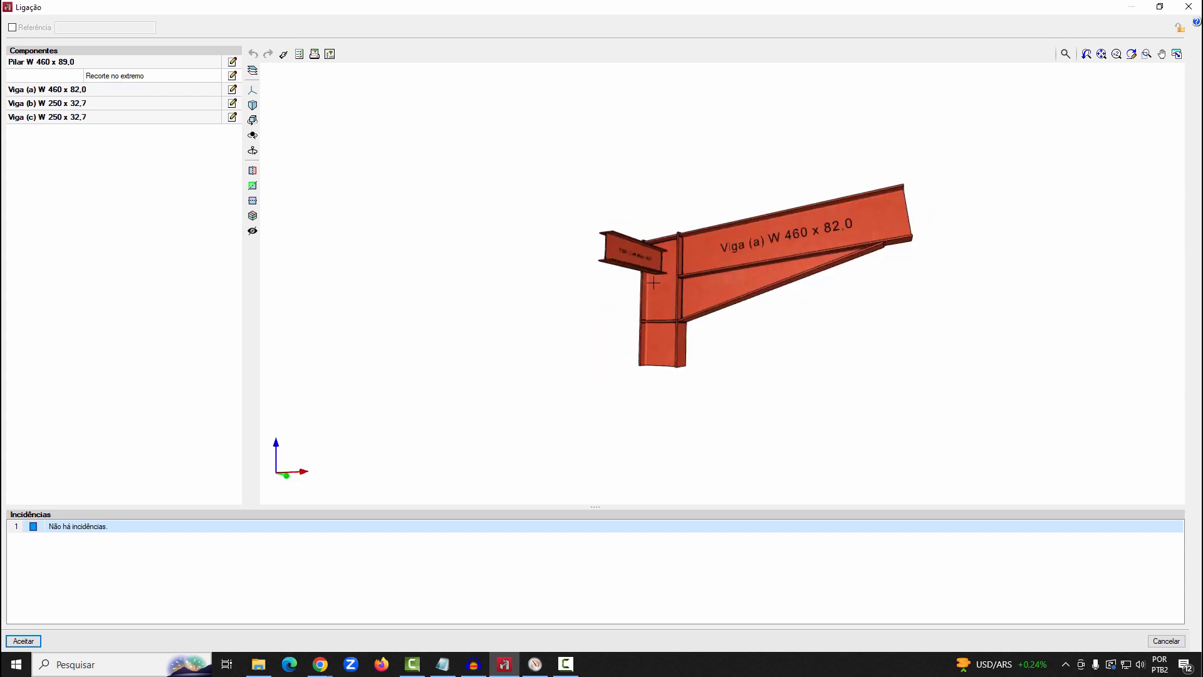
pyautogui.keyDown('shift'); pyautogui.moveTo(653, 282); pyautogui.dragTo(858, 335, button='middle'); pyautogui.keyUp('shift')
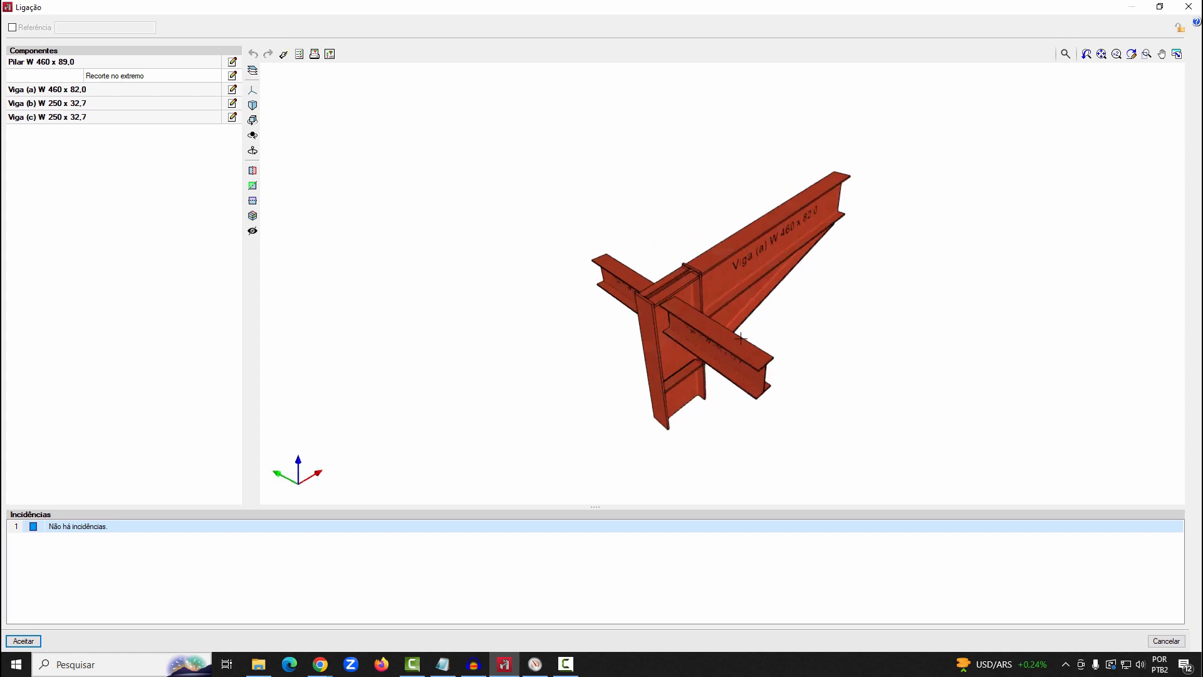
pyautogui.scroll(1, 742, 338)
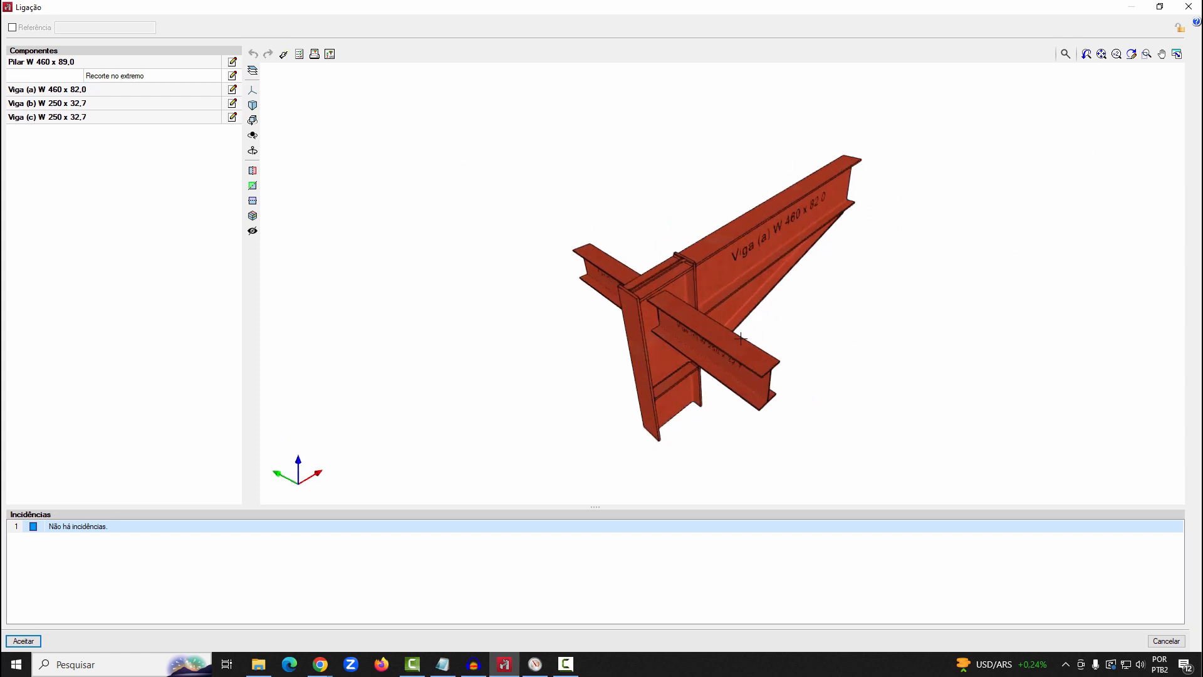
# Review the first four pages of the connection's full verification report, and close the report and the checks
pyautogui.click(299, 55)
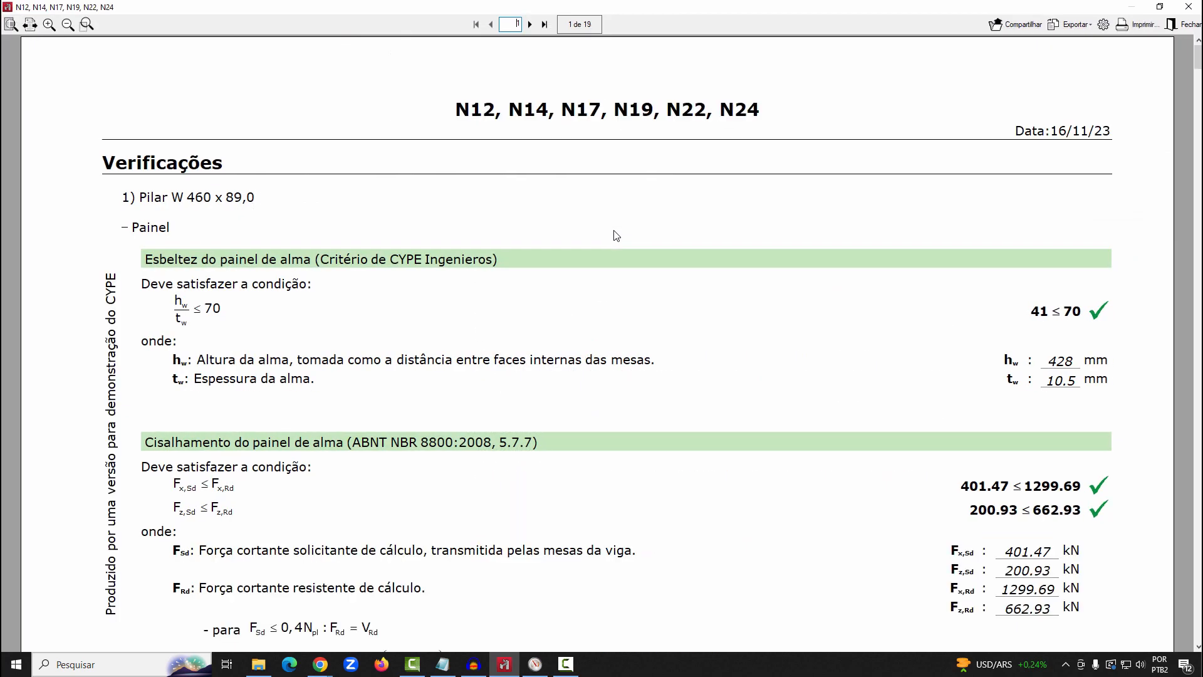
pyautogui.click(529, 25)
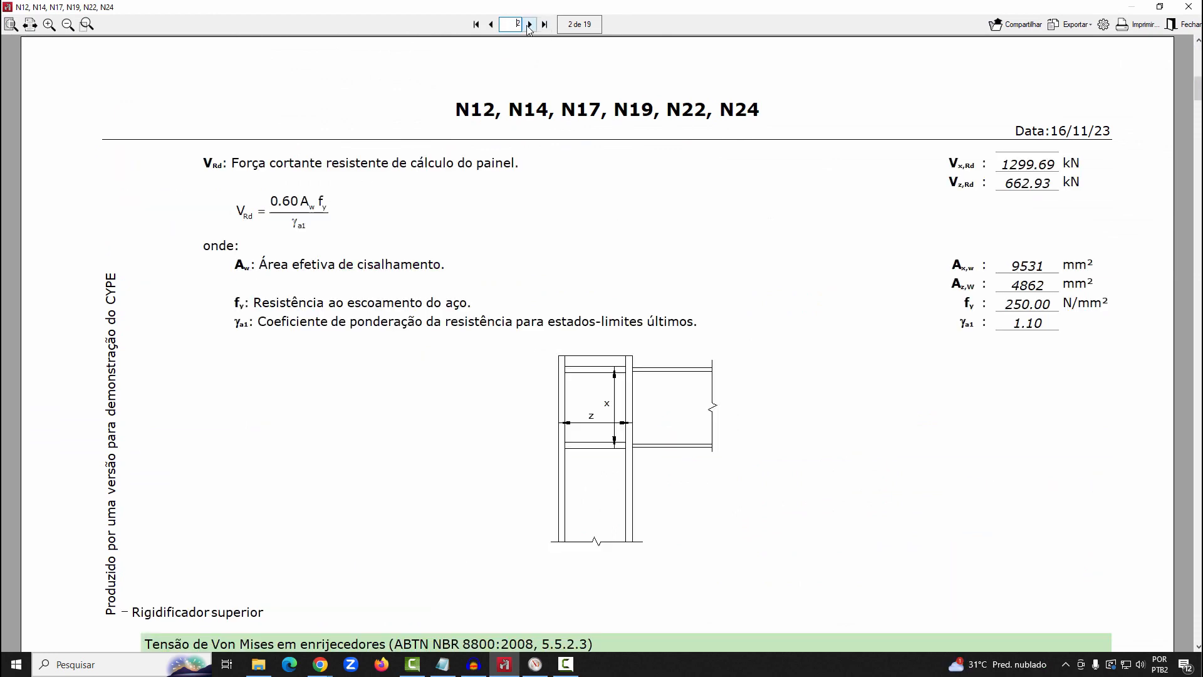
pyautogui.click(530, 25)
pyautogui.click(530, 24)
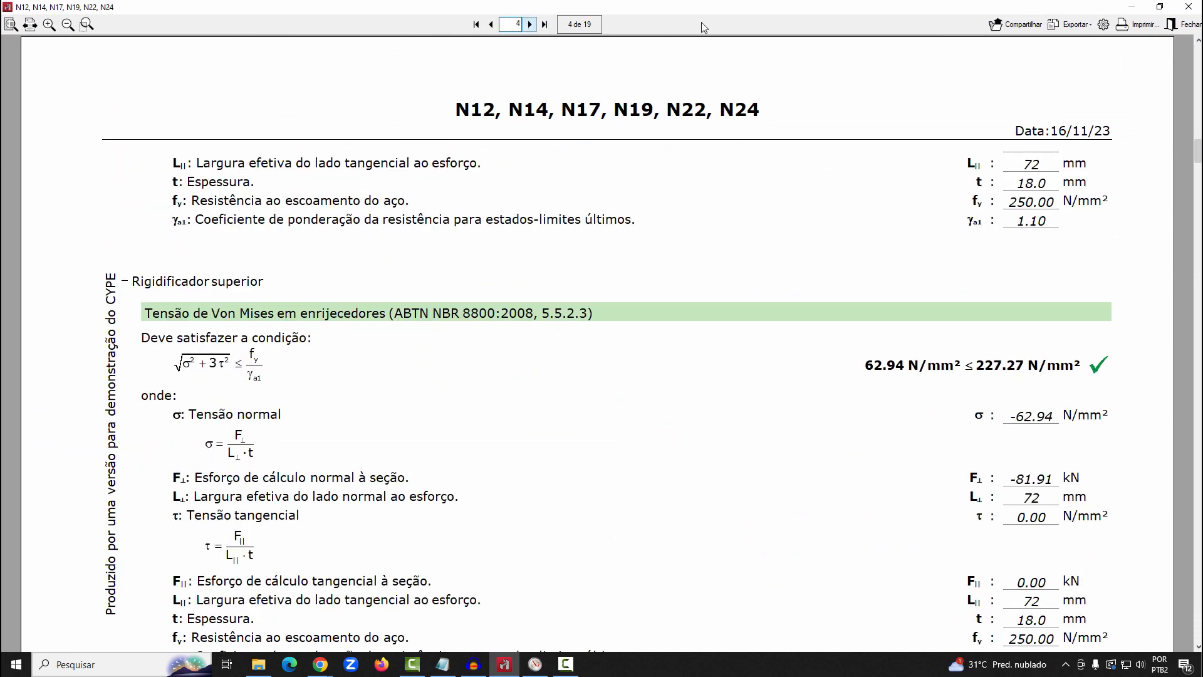
pyautogui.click(1189, 6)
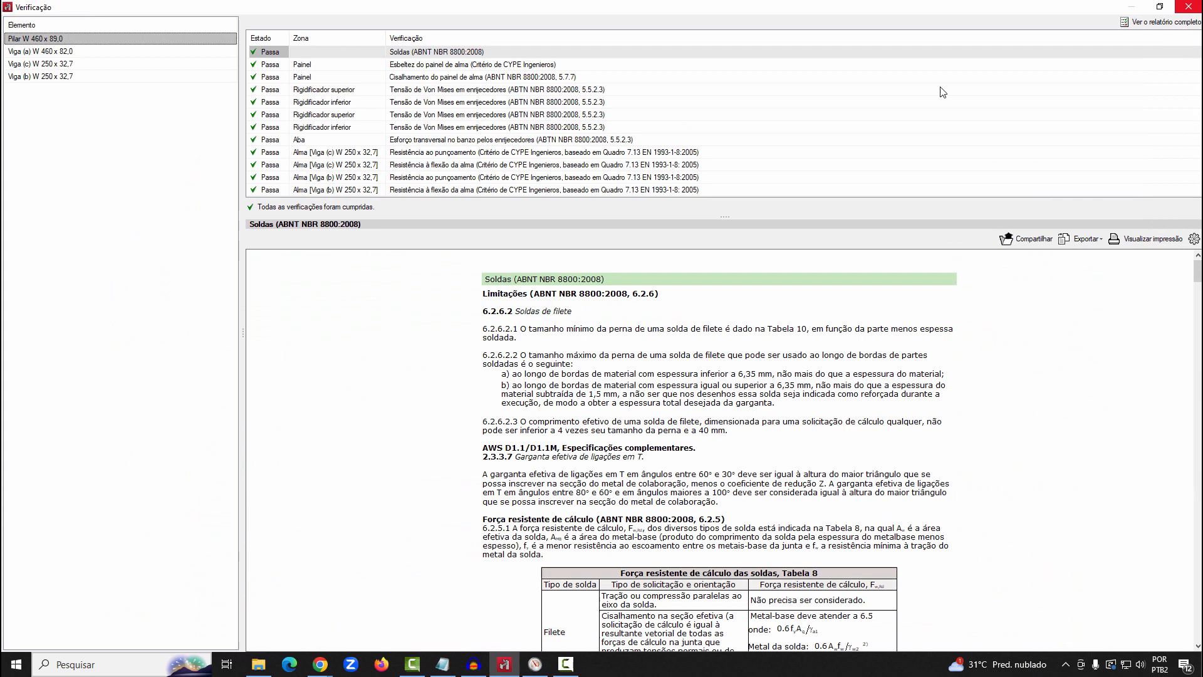
pyautogui.click(1189, 7)
# View the detail drawing of the Tipo 13 connection and close it
pyautogui.click(330, 54)
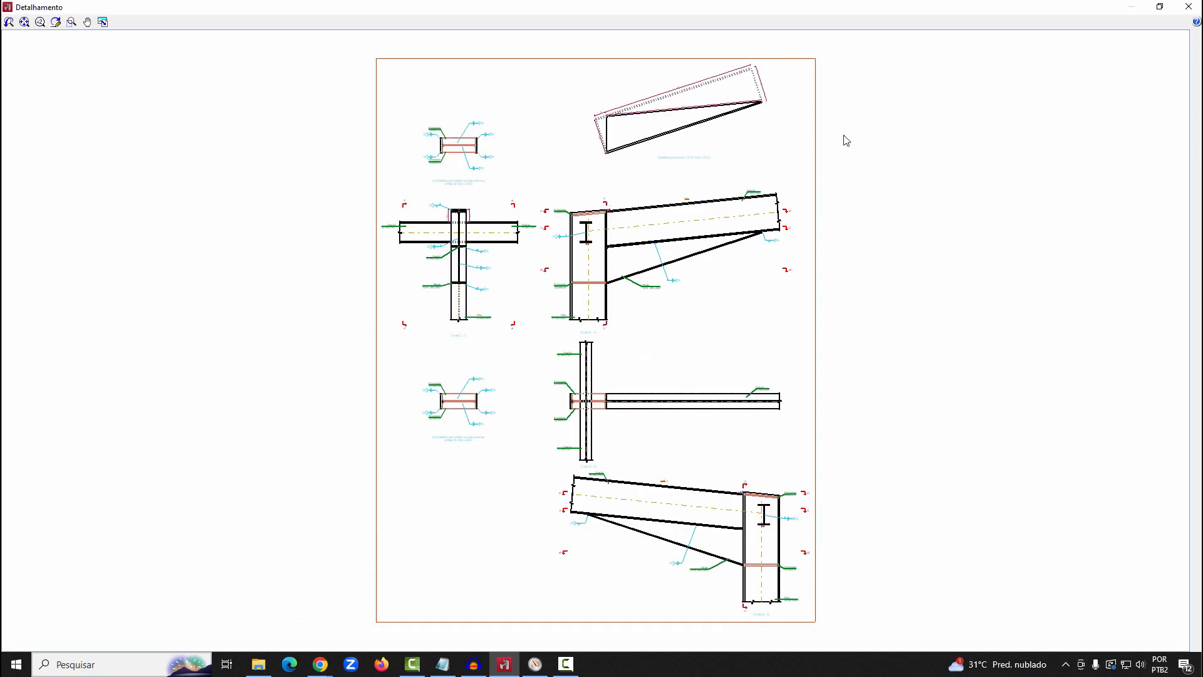
pyautogui.click(1189, 7)
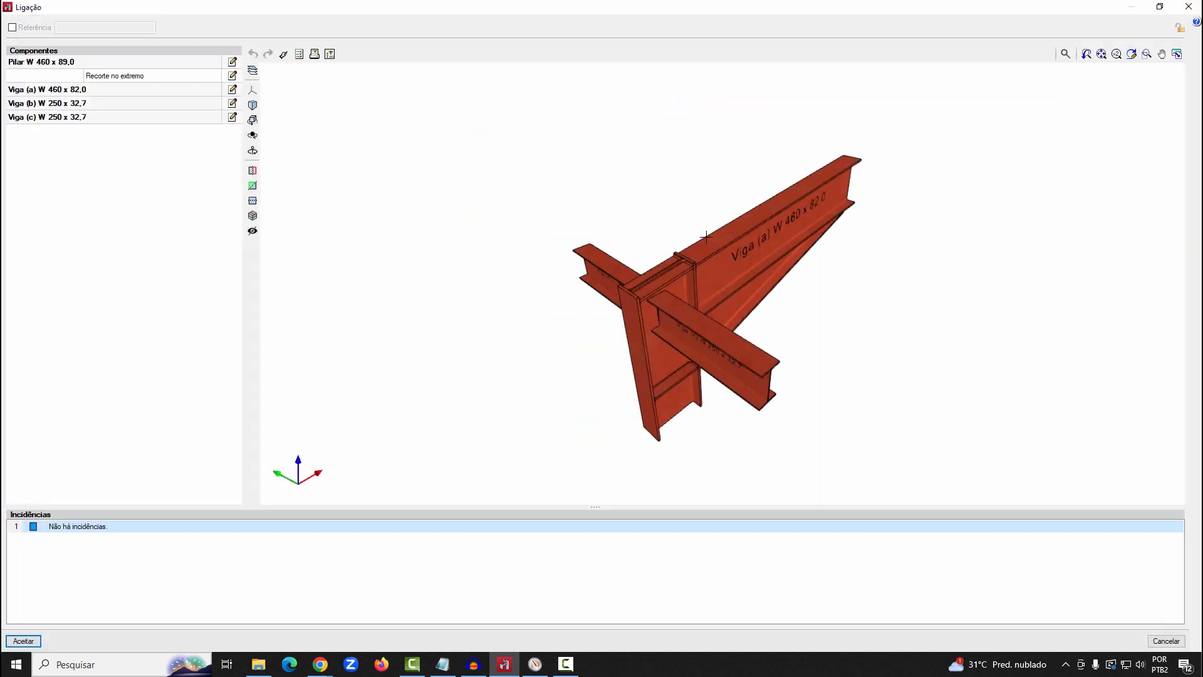
# Try the other web weld types for Viga (c) W 250 x 32,7 and accept a full-penetration butt weld
pyautogui.click(233, 117)
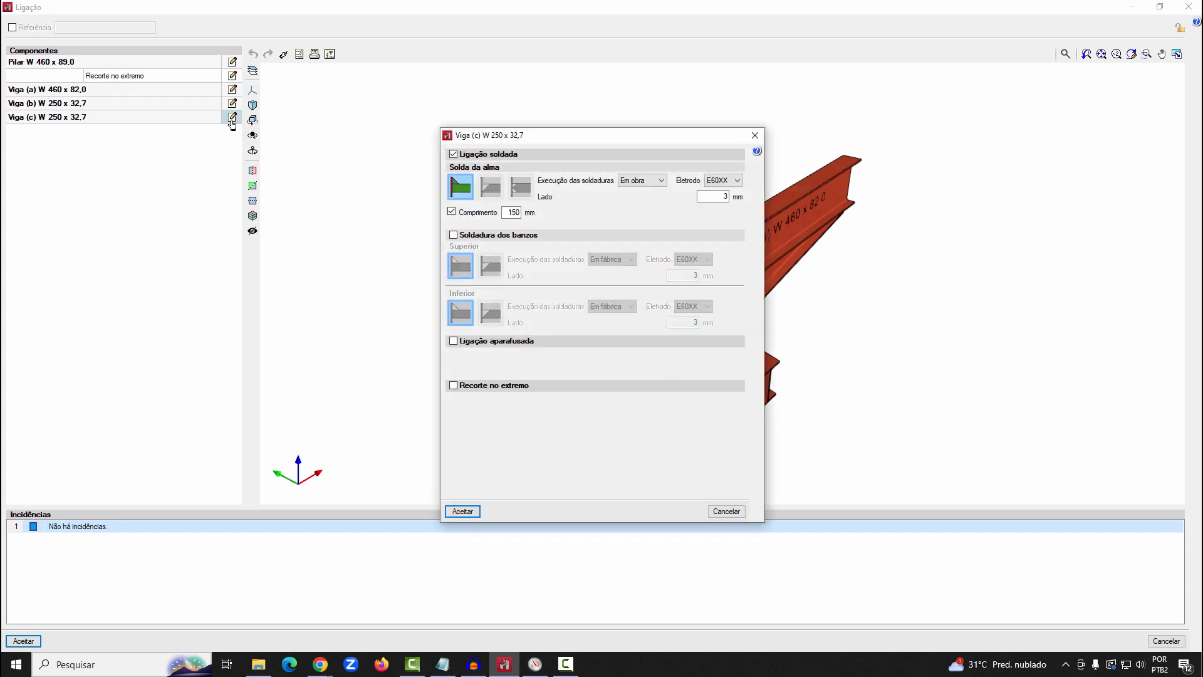
pyautogui.click(492, 189)
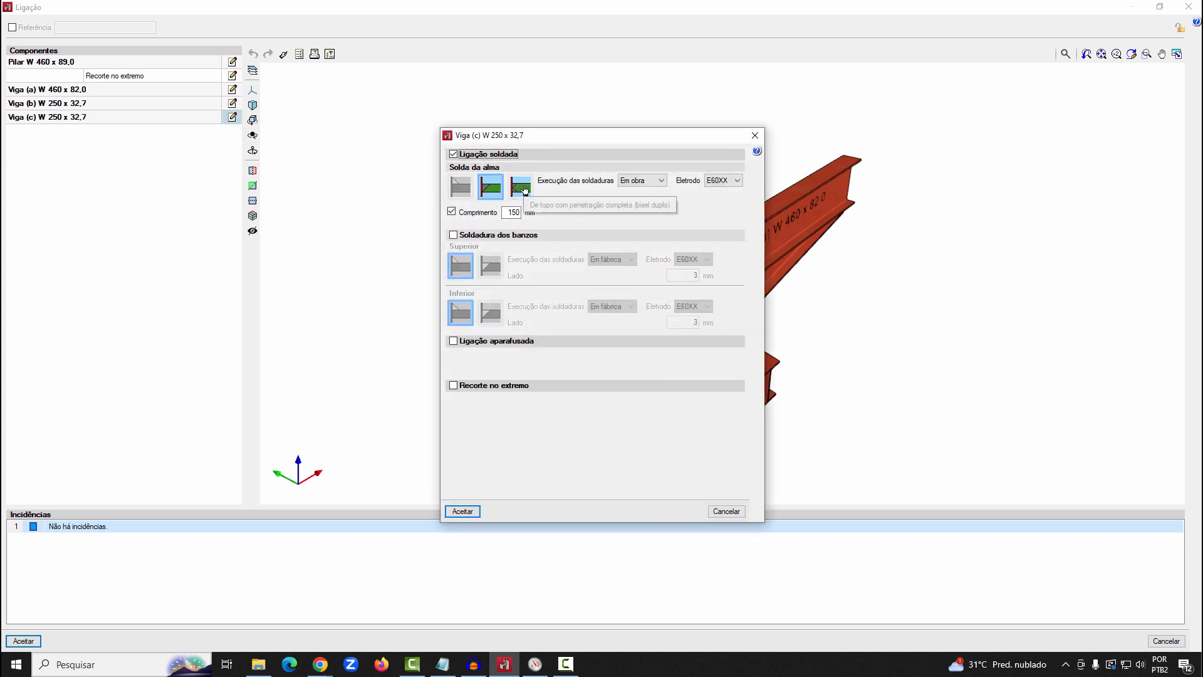
pyautogui.click(525, 189)
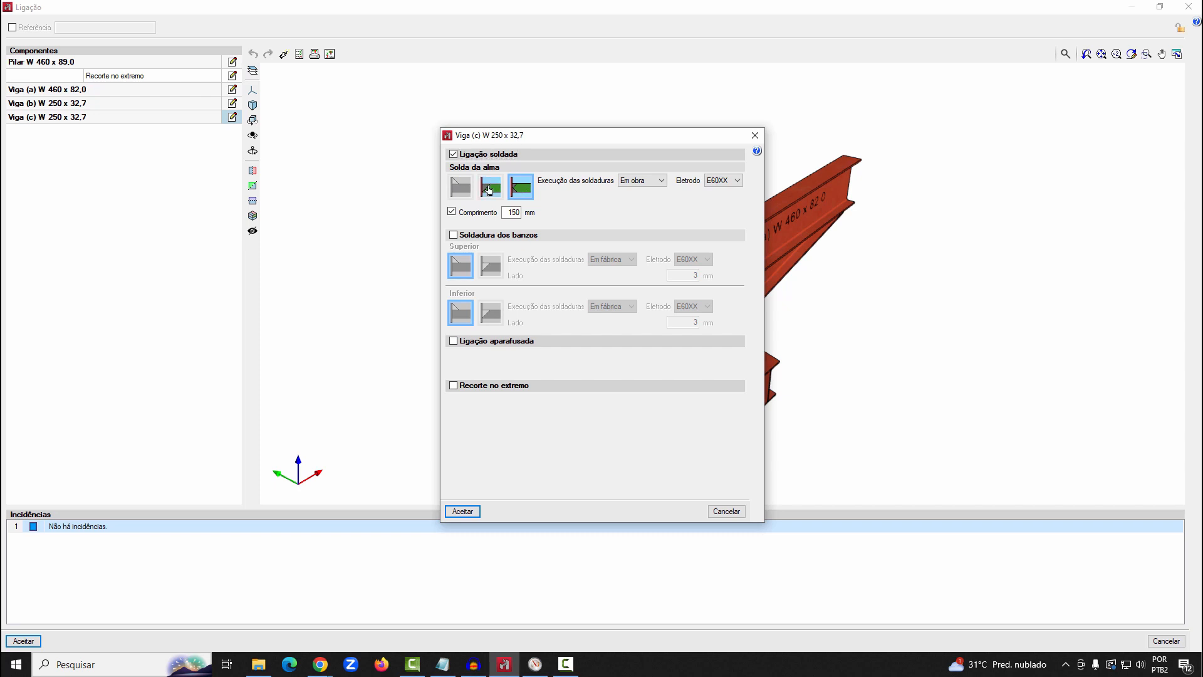
pyautogui.click(465, 512)
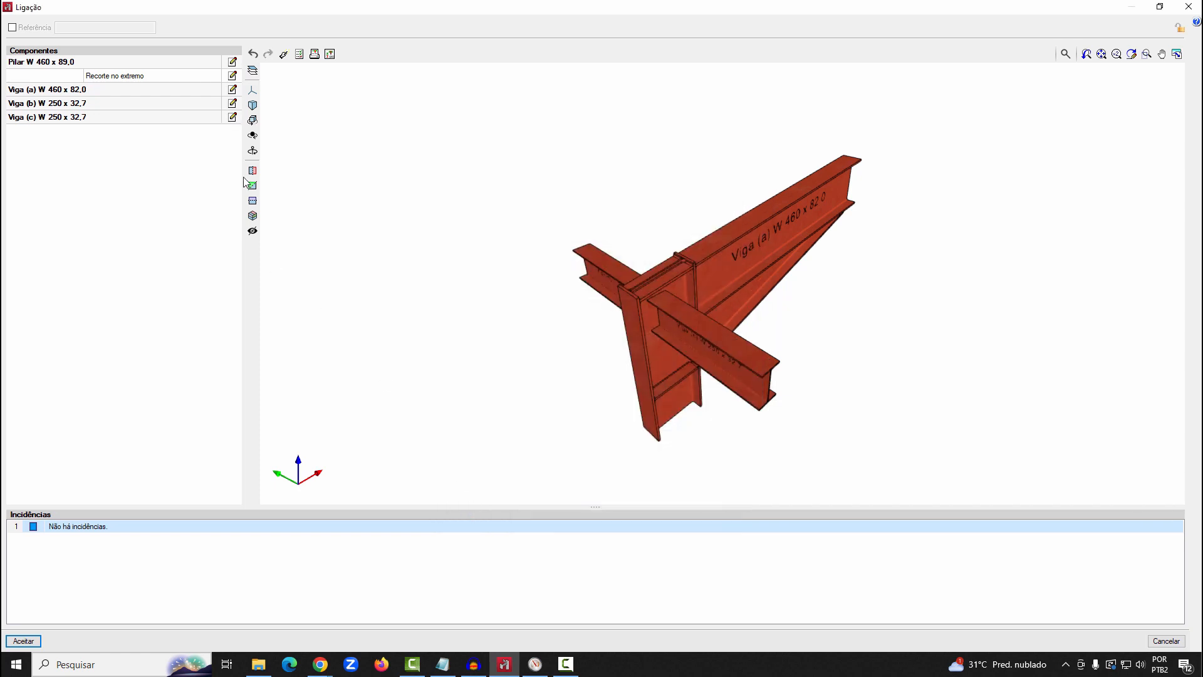
# Compare the weld settings of Viga (b) W 250 x 32,7 and Viga (c) W 250 x 32,7 without changing them
pyautogui.click(232, 103)
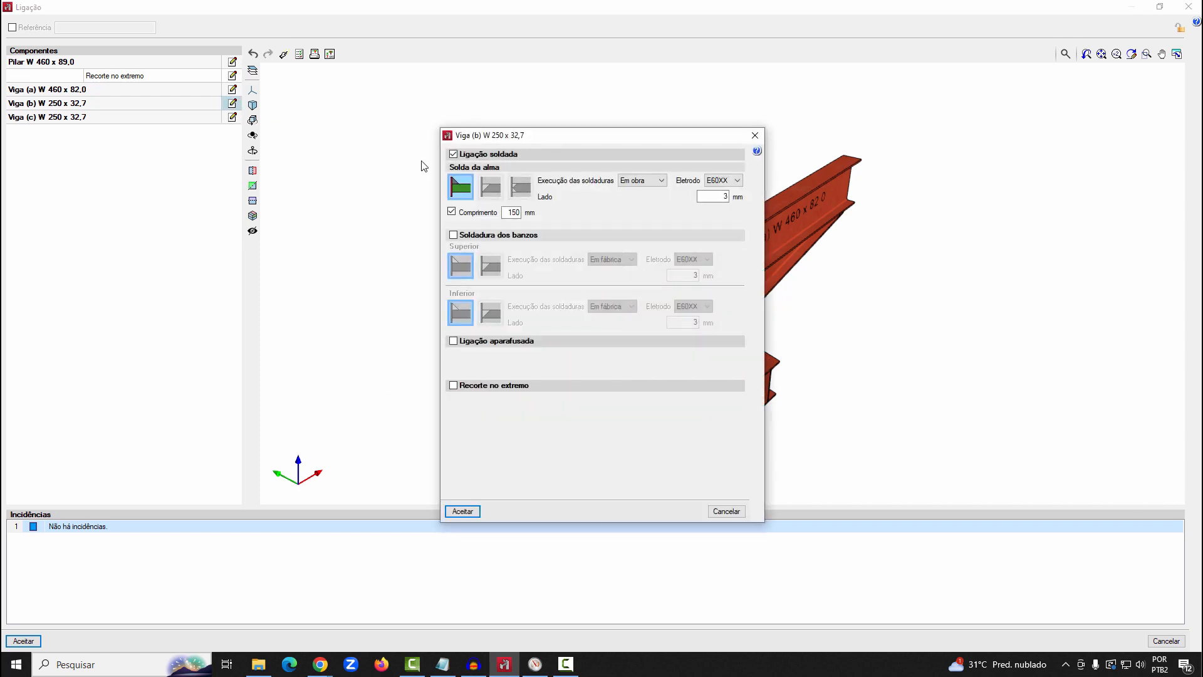
pyautogui.click(726, 511)
pyautogui.click(232, 117)
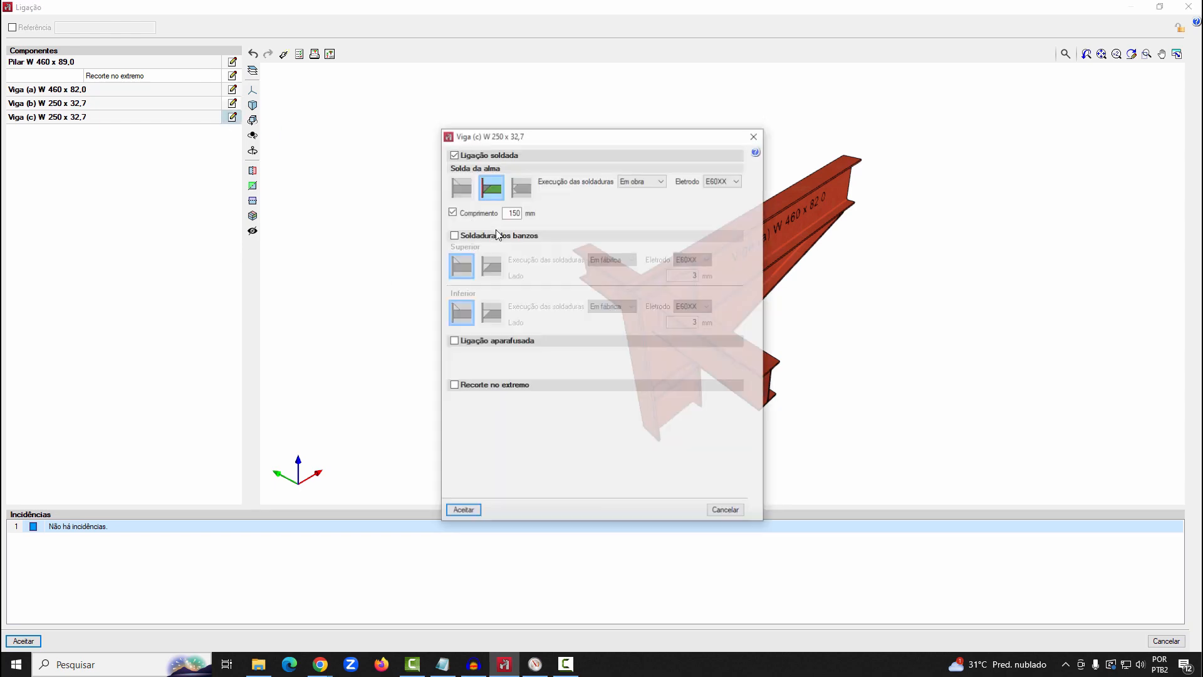
pyautogui.click(725, 509)
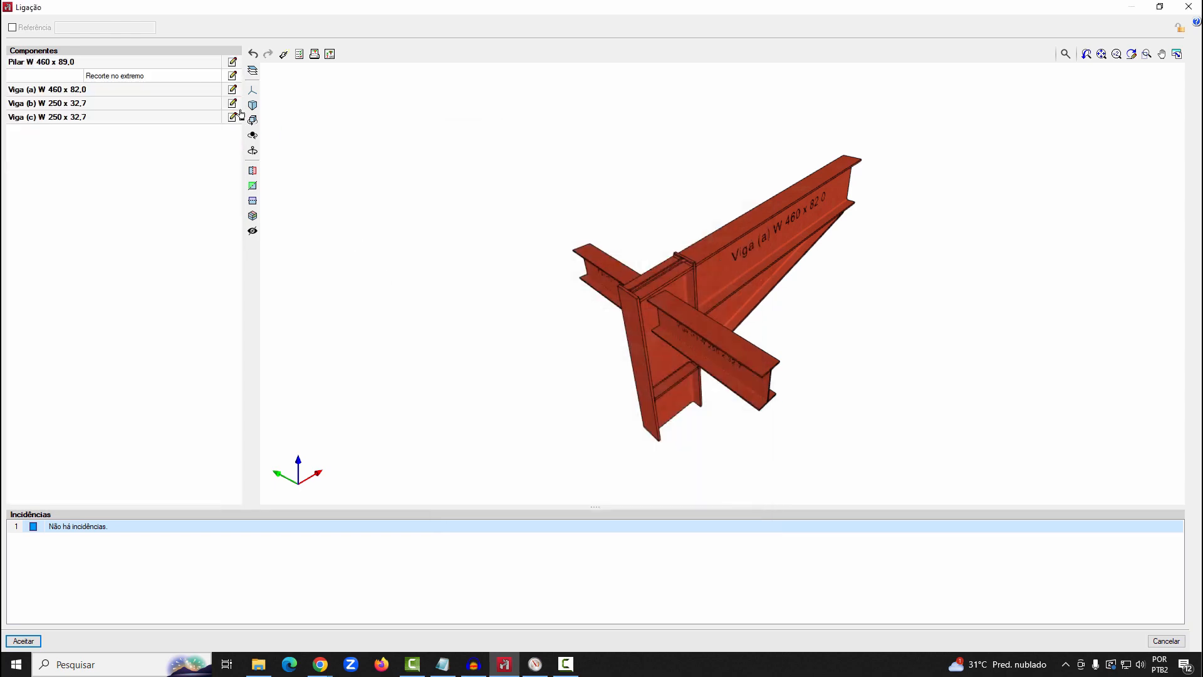
# Examine the elevation of Pilar W 460 x 89,0 with its stiffeners and haunched beam, and close the view
pyautogui.click(232, 62)
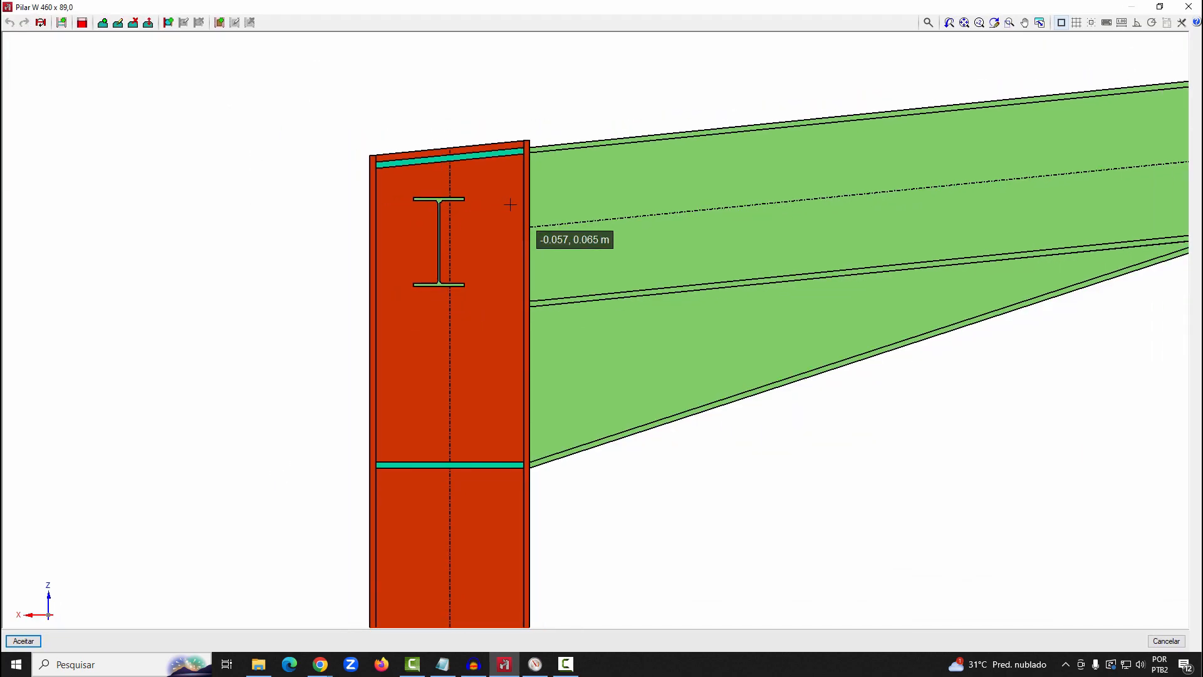
pyautogui.scroll(-2, 509, 204)
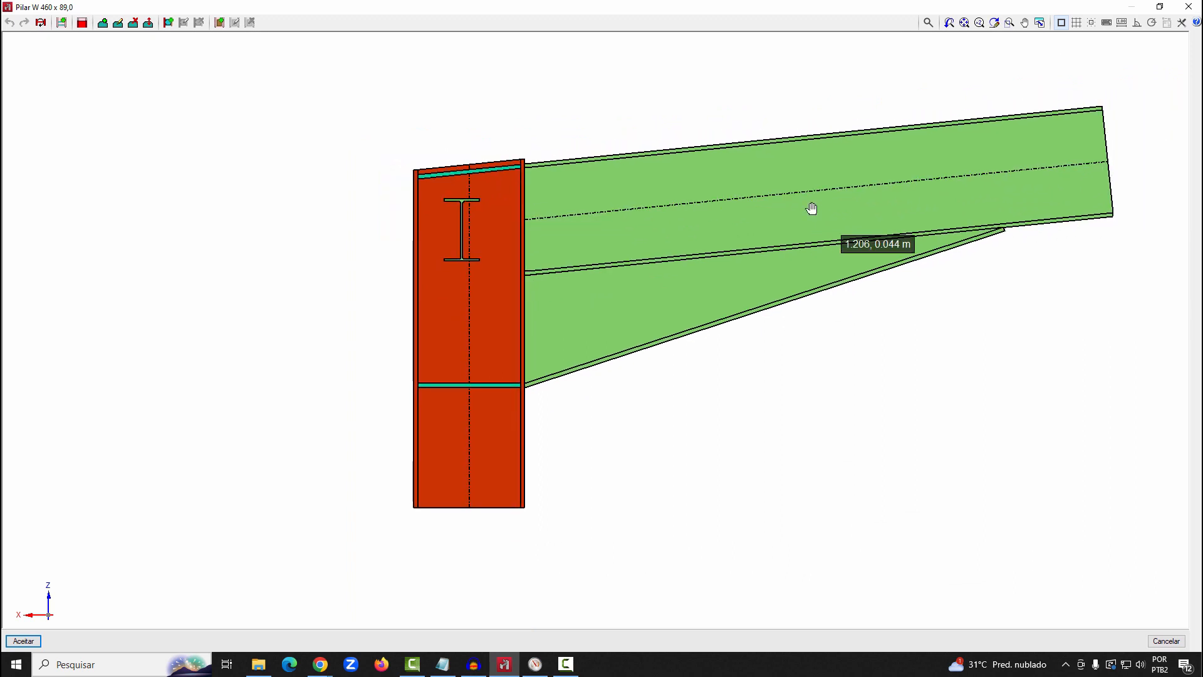
pyautogui.moveTo(812, 208); pyautogui.dragTo(708, 219, button='middle')
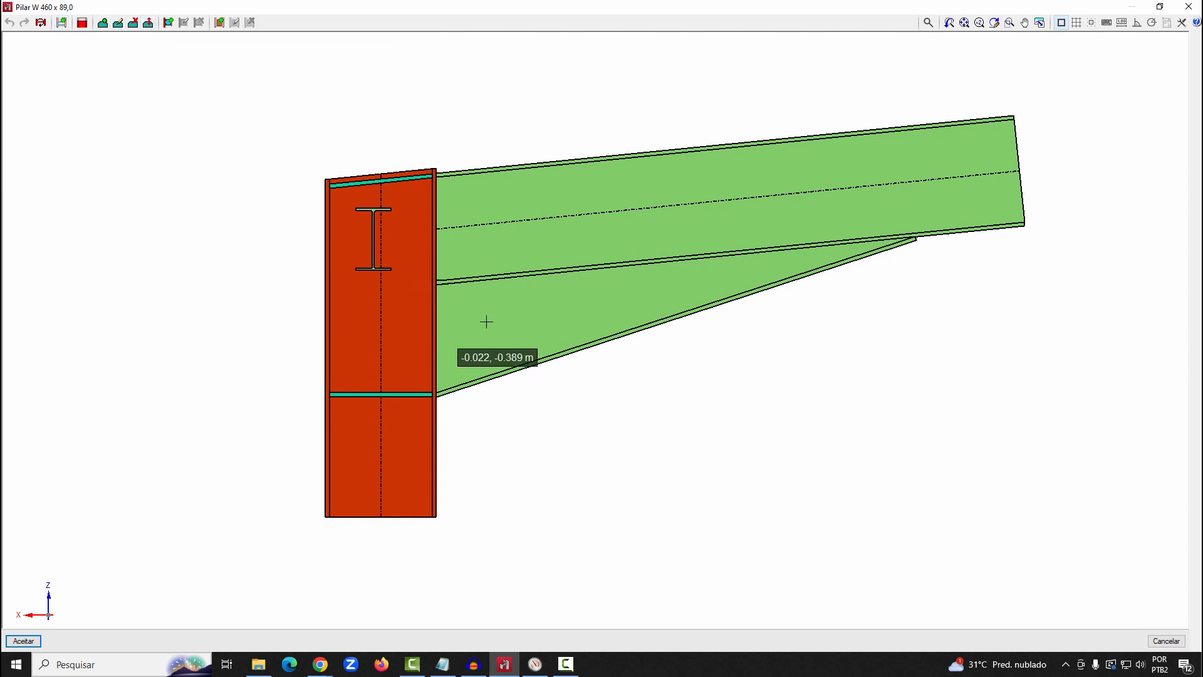
pyautogui.click(1190, 8)
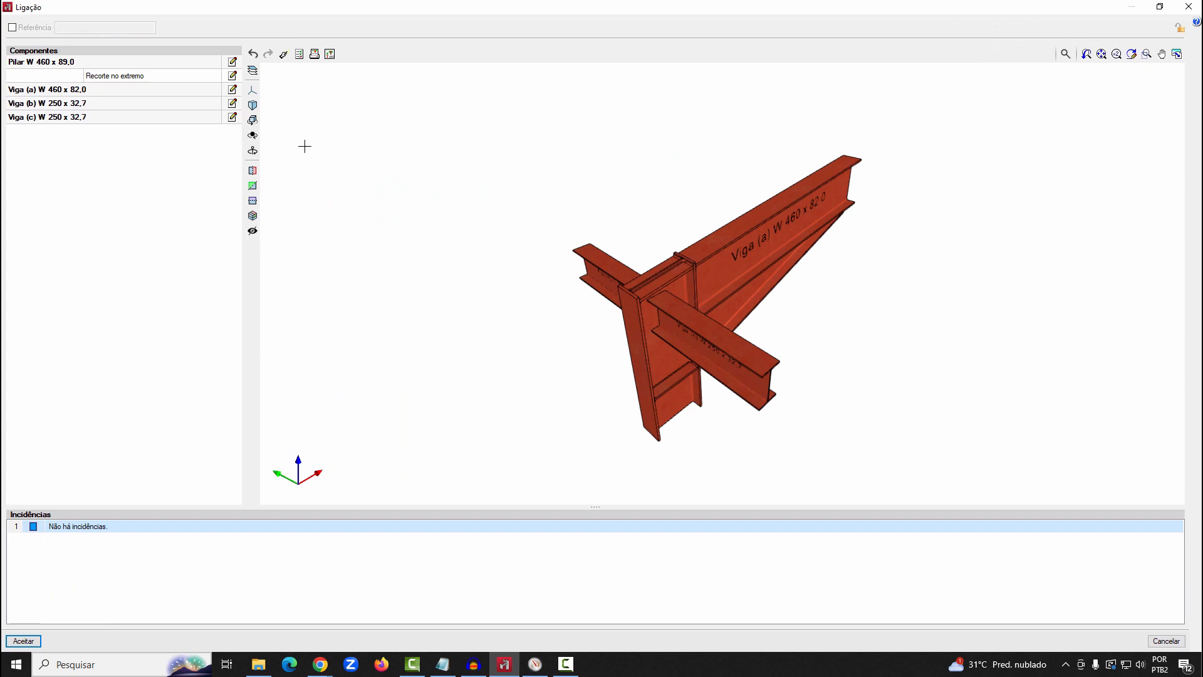
# Examine the connection's 3D model from the rafter side and close the connection editor
pyautogui.scroll(1, 827, 321)
pyautogui.moveTo(794, 325)
pyautogui.mouseDown(button='middle')
pyautogui.moveTo(777, 270)
pyautogui.moveTo(607, 235)
pyautogui.mouseUp(button='middle')
pyautogui.scroll(-3, 608, 235)
pyautogui.moveTo(931, 307)
pyautogui.mouseDown(button='middle')
pyautogui.moveTo(856, 304)
pyautogui.moveTo(1029, 308)
pyautogui.mouseUp(button='middle')
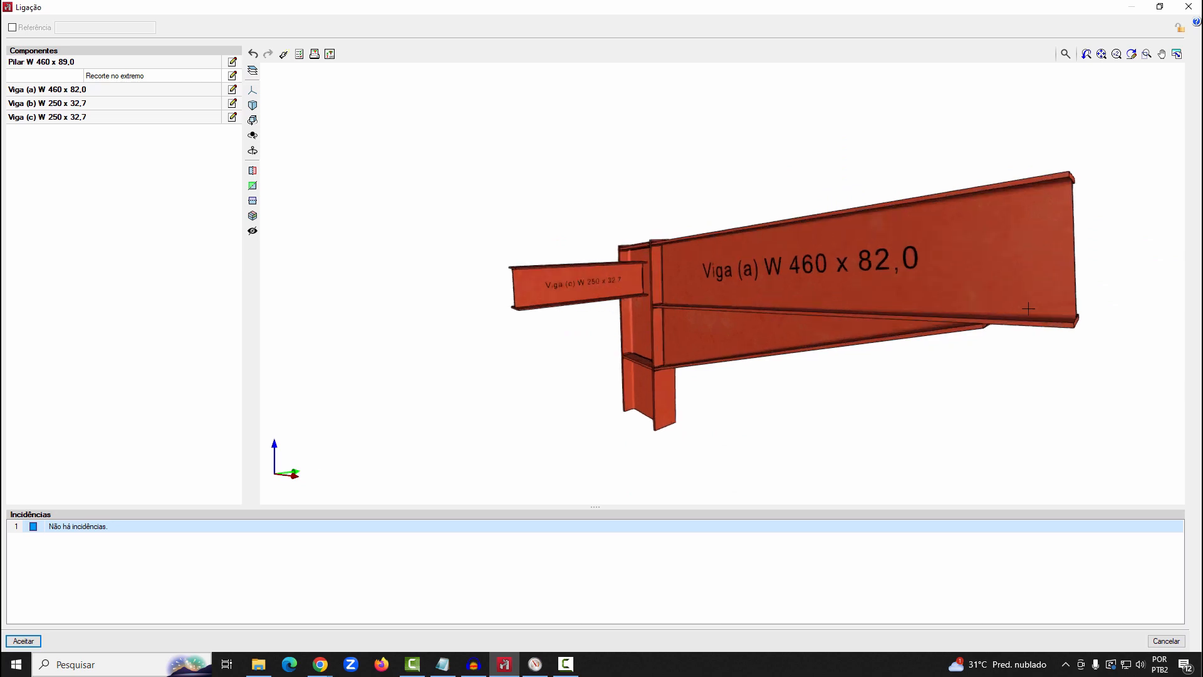
pyautogui.click(1188, 6)
pyautogui.click(520, 358)
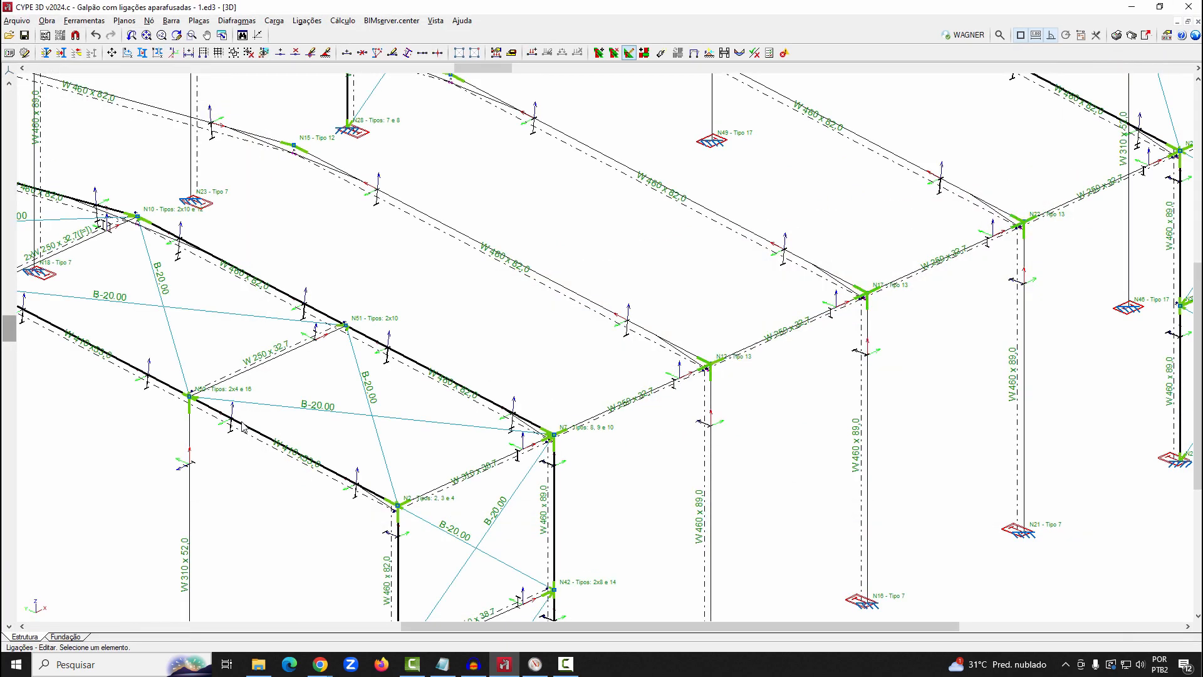
# Look at the bracing bar's angle connection, and examine the Tipo 6 connection between the two W 410 x53,0 beams in 3D
pyautogui.click(129, 329)
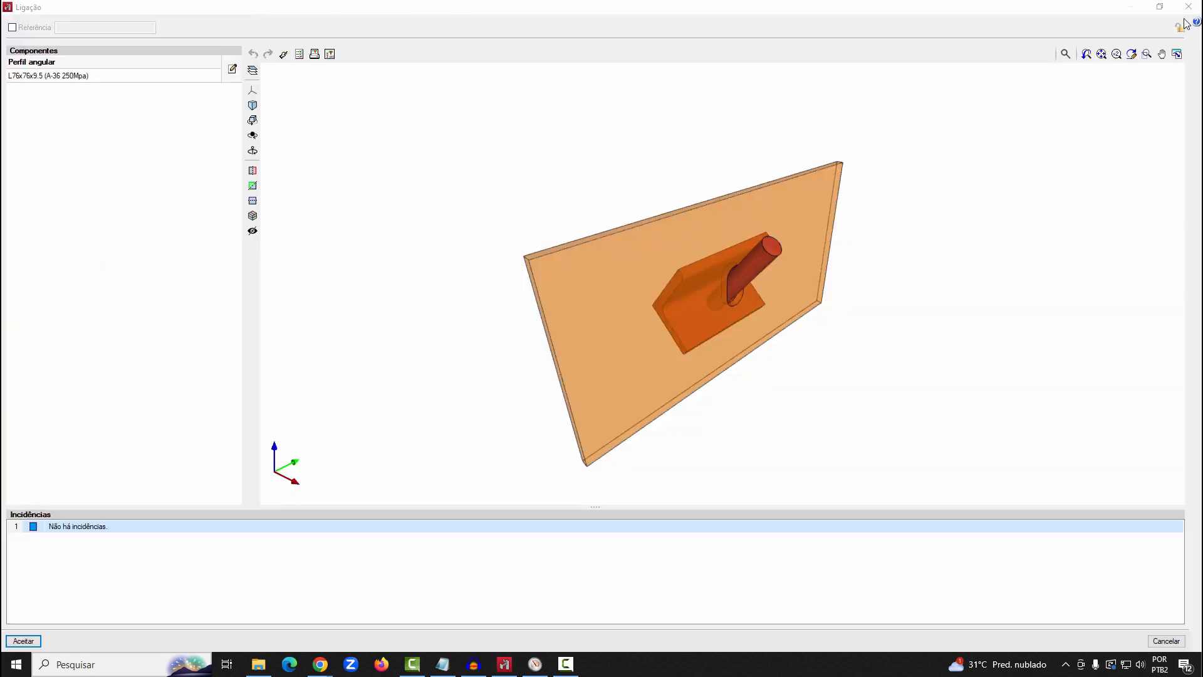
pyautogui.click(1188, 7)
pyautogui.scroll(2, 100, 321)
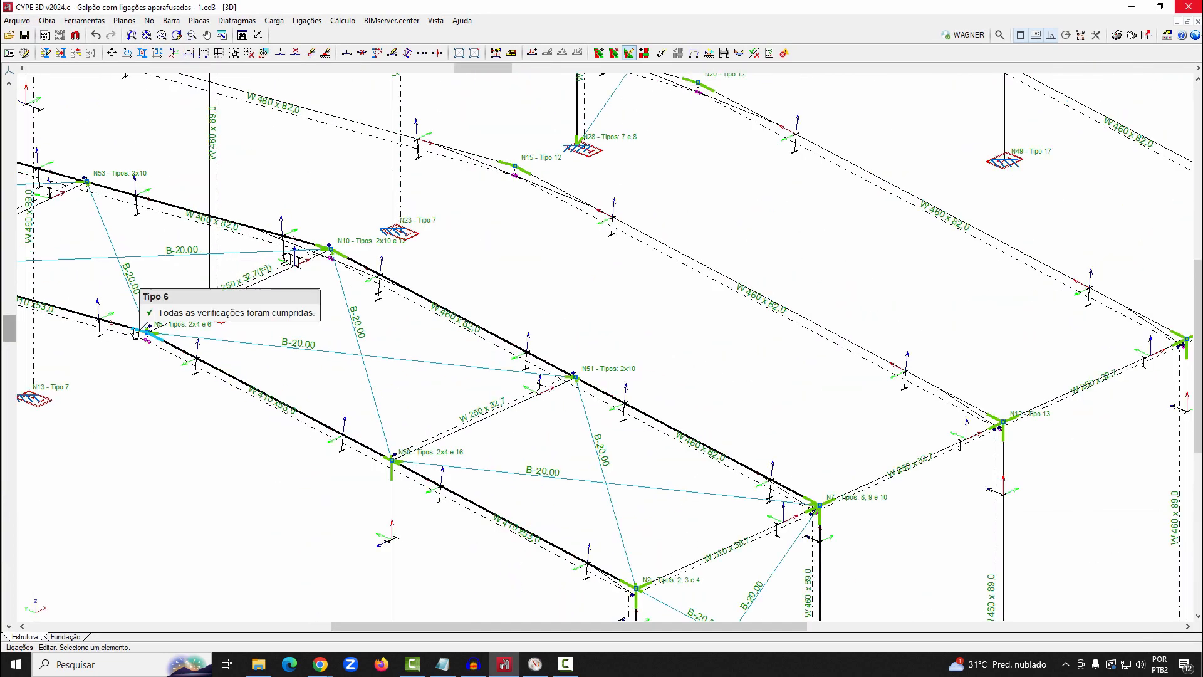
pyautogui.click(135, 331)
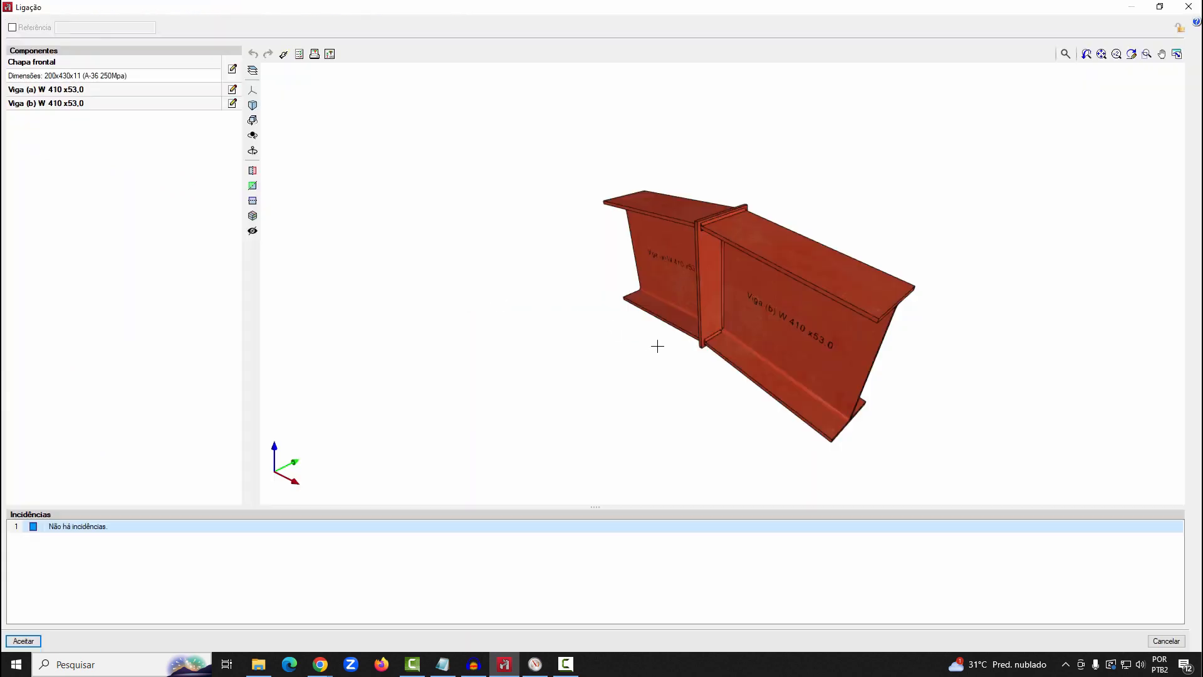
pyautogui.moveTo(774, 361)
pyautogui.mouseDown(button='middle')
pyautogui.moveTo(846, 324)
pyautogui.moveTo(945, 322)
pyautogui.moveTo(1007, 336)
pyautogui.moveTo(919, 353)
pyautogui.mouseUp(button='middle')
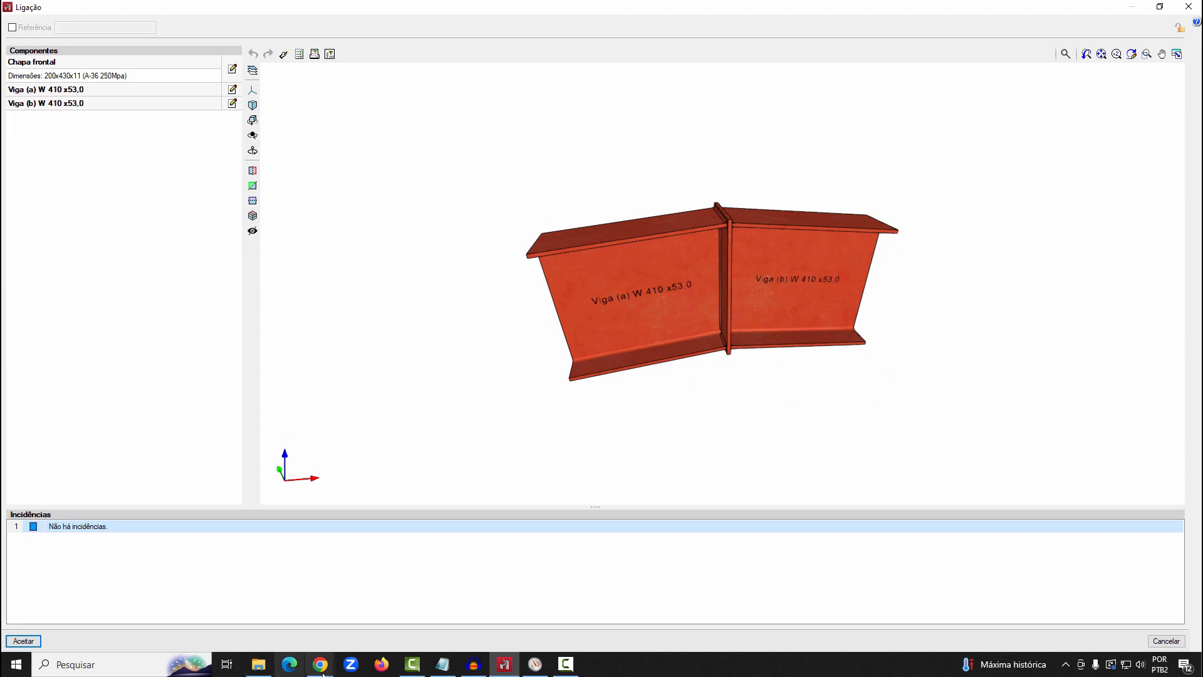
# Switch to Chrome and open the Ligações I welded connections page for group A "I" profiles among the Metálicas 3D modules
pyautogui.moveTo(321, 669)
pyautogui.click(509, 611)
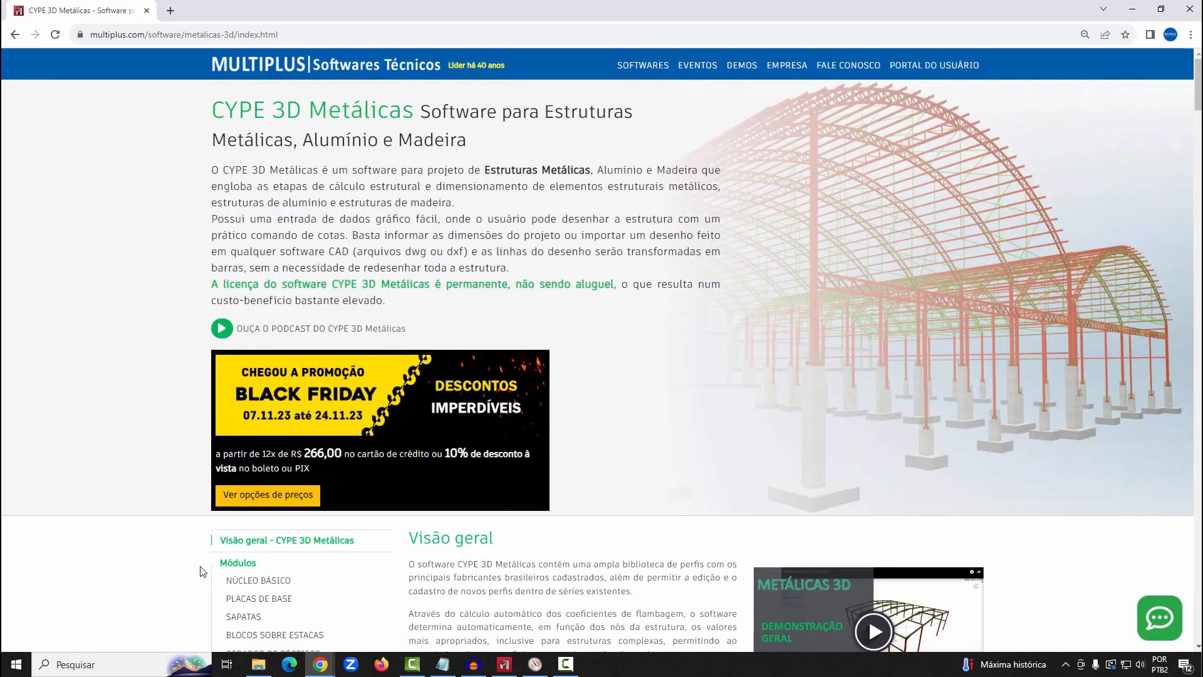
pyautogui.scroll(-3, 201, 571)
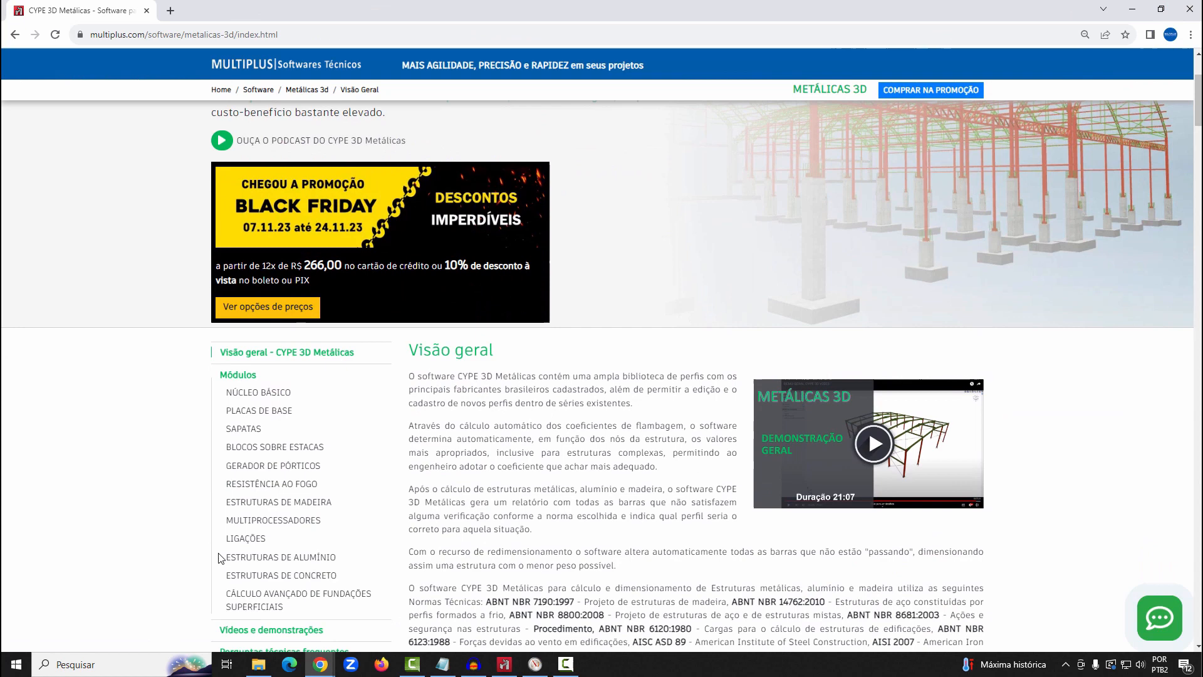
pyautogui.click(248, 537)
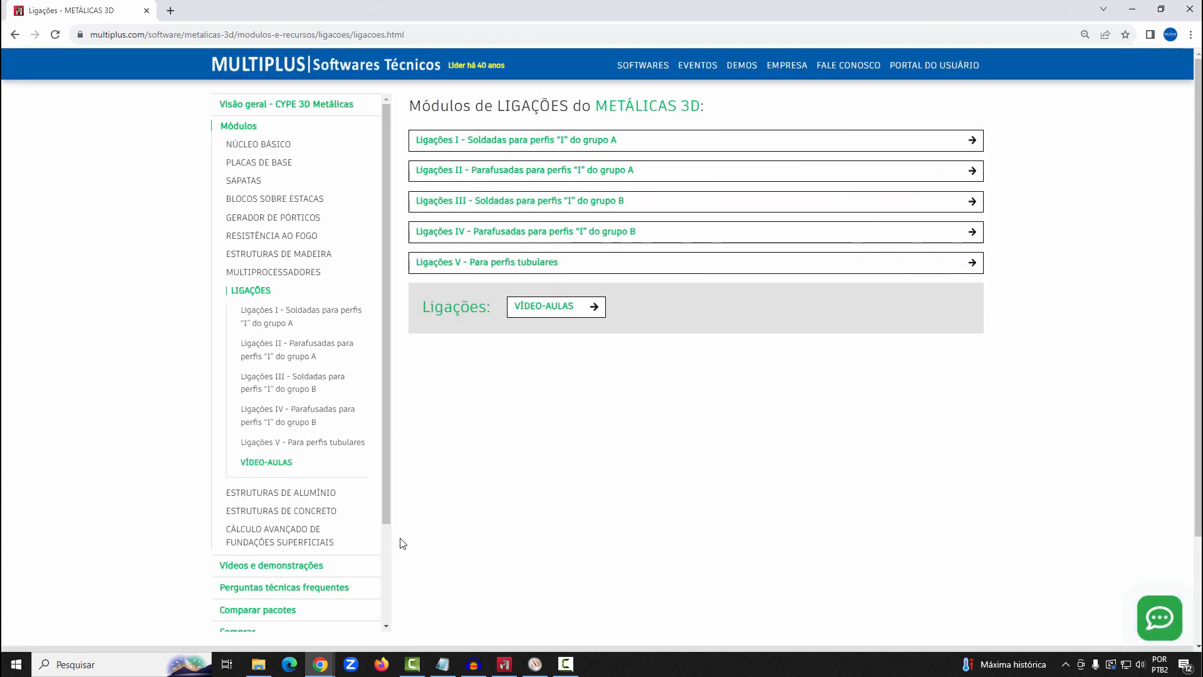
pyautogui.click(496, 141)
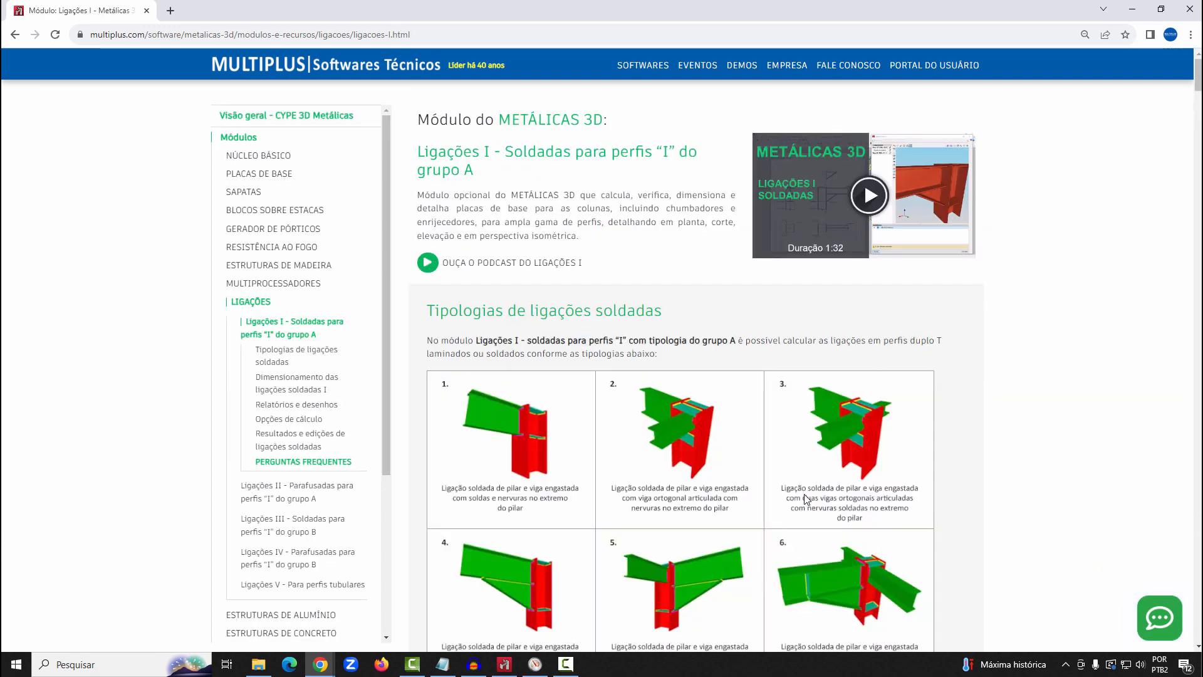
# Read through the illustrated list of welded connection typologies covered by the Ligações I module
pyautogui.scroll(-3, 807, 498)
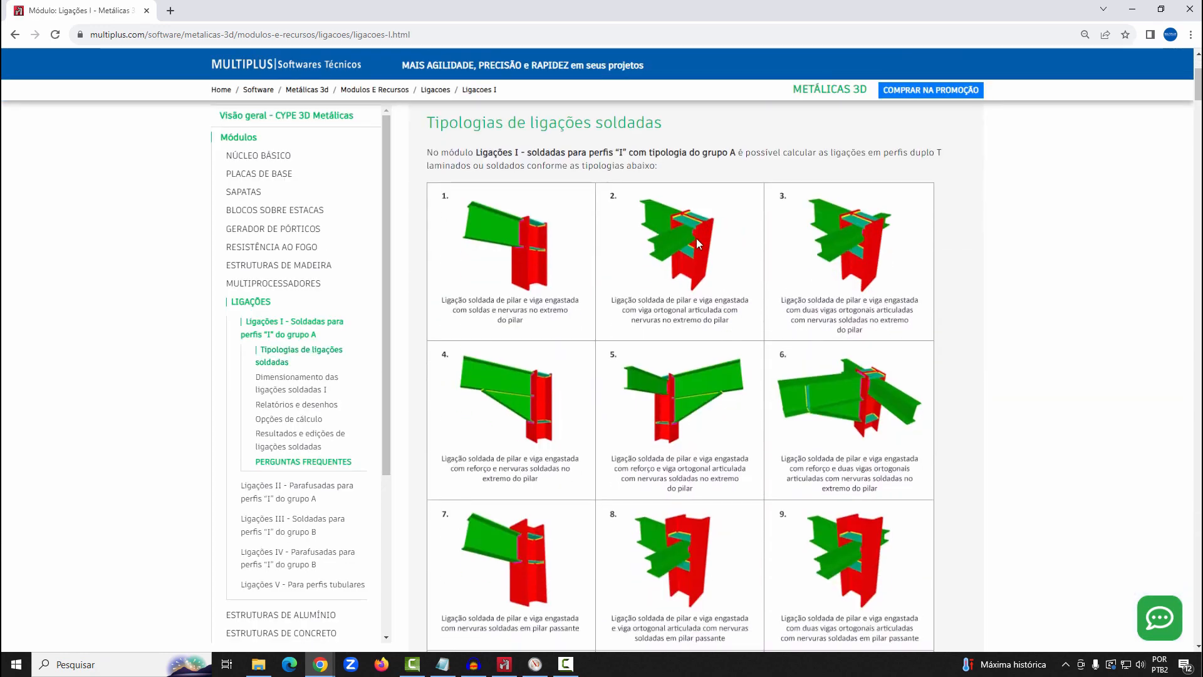
pyautogui.scroll(-2, 697, 238)
pyautogui.scroll(-2, 696, 241)
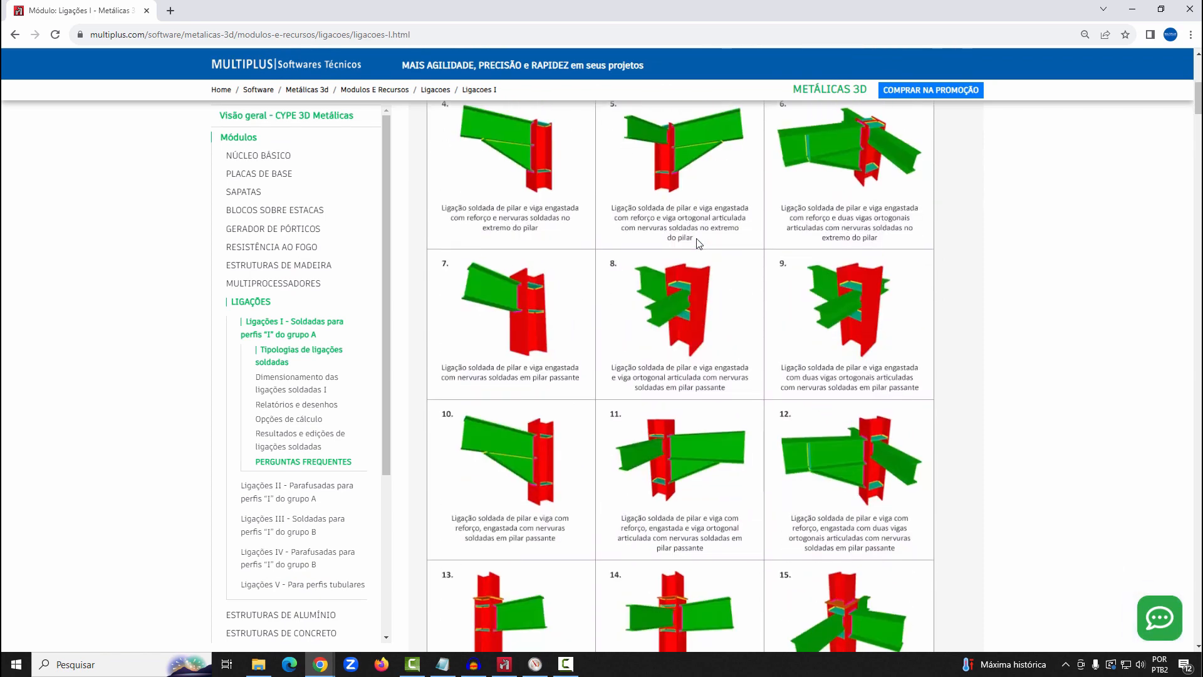
pyautogui.scroll(-3, 697, 241)
pyautogui.scroll(-7, 696, 238)
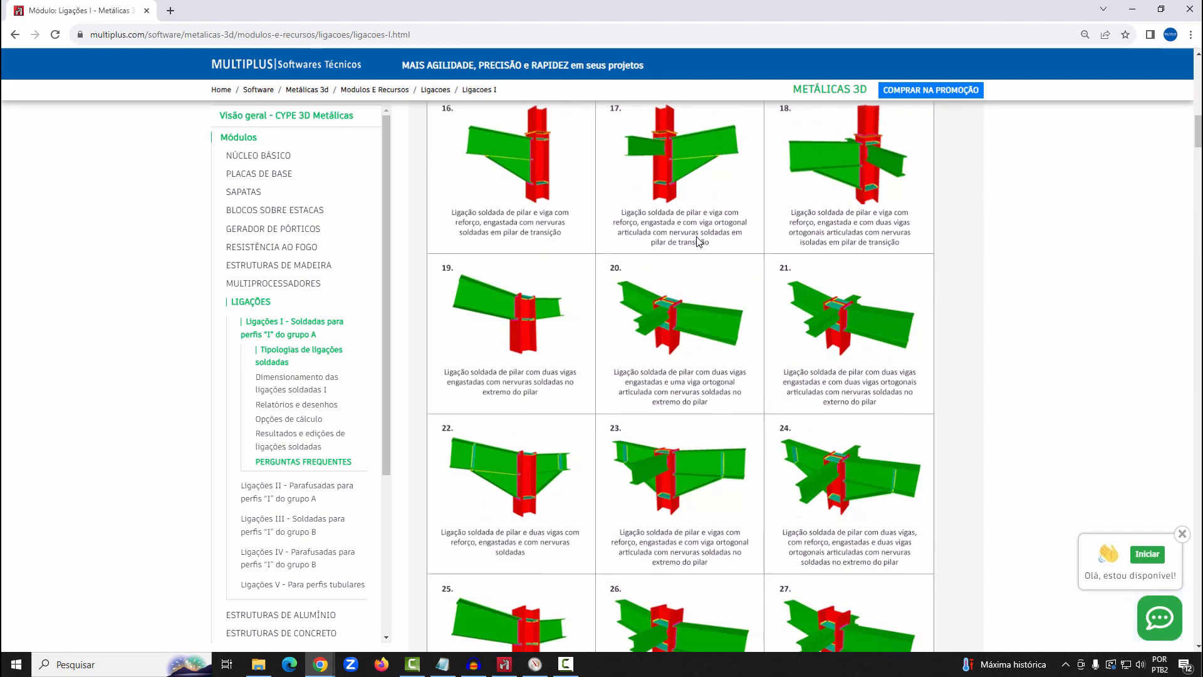
pyautogui.scroll(-3, 694, 255)
pyautogui.scroll(-3, 693, 258)
pyautogui.scroll(-1, 695, 287)
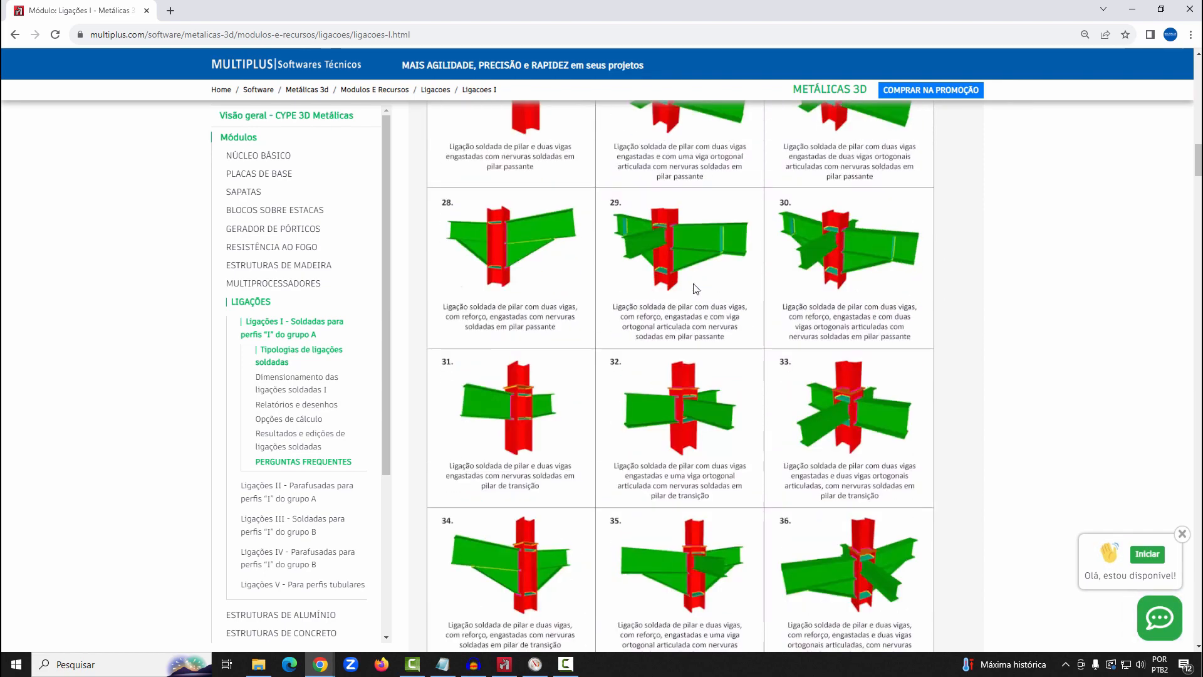
pyautogui.scroll(-5, 666, 338)
pyautogui.scroll(-8, 665, 337)
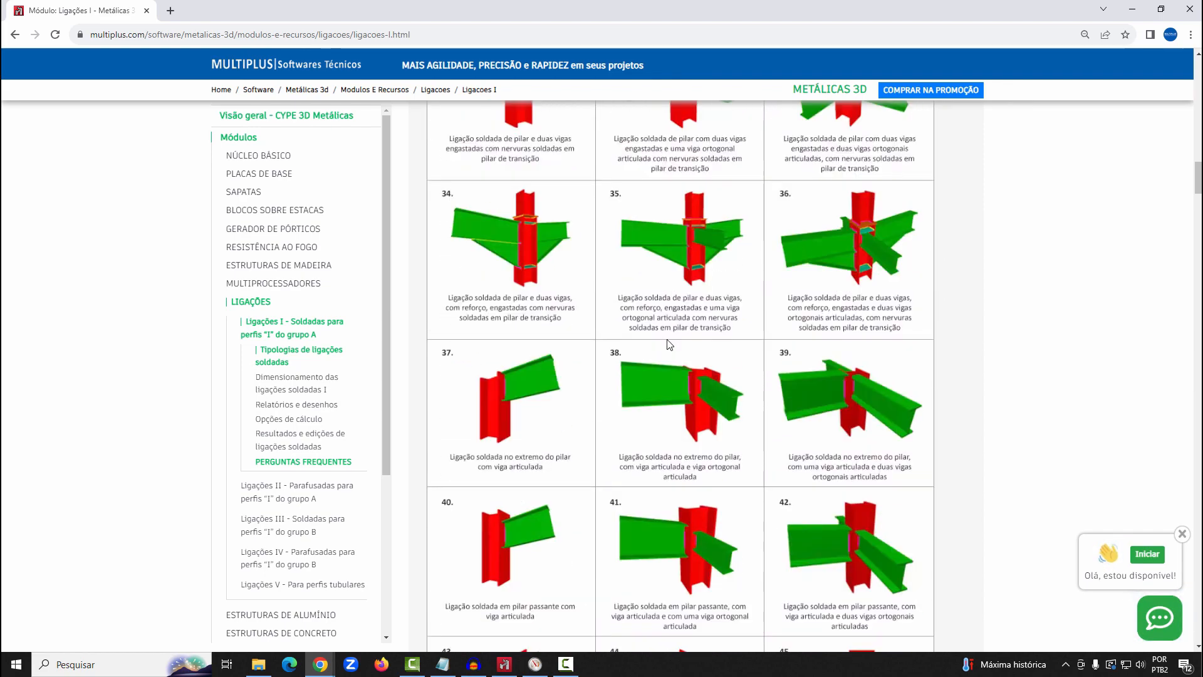
pyautogui.scroll(-9, 666, 339)
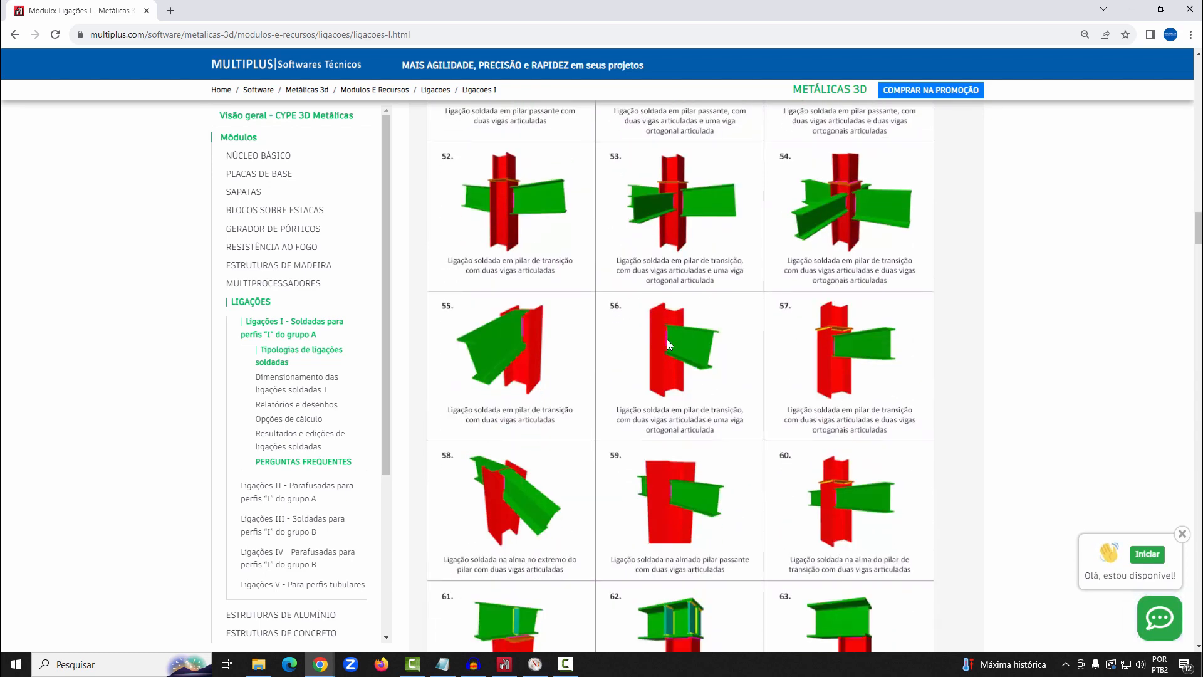
pyautogui.scroll(-5, 667, 339)
pyautogui.scroll(-3, 667, 340)
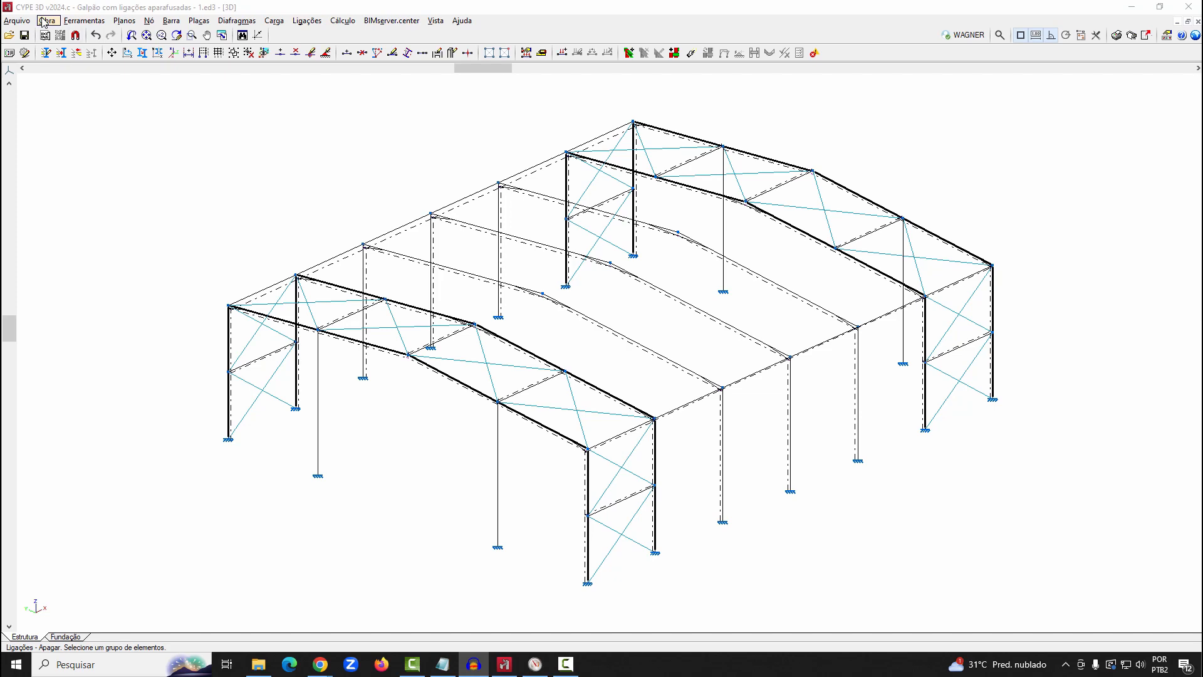
# Return to CYPE 3D, examine the complete structure in the 3D model view from a lower angle, and close the view
pyautogui.click(84, 20)
pyautogui.moveTo(102, 298)
pyautogui.click(364, 297)
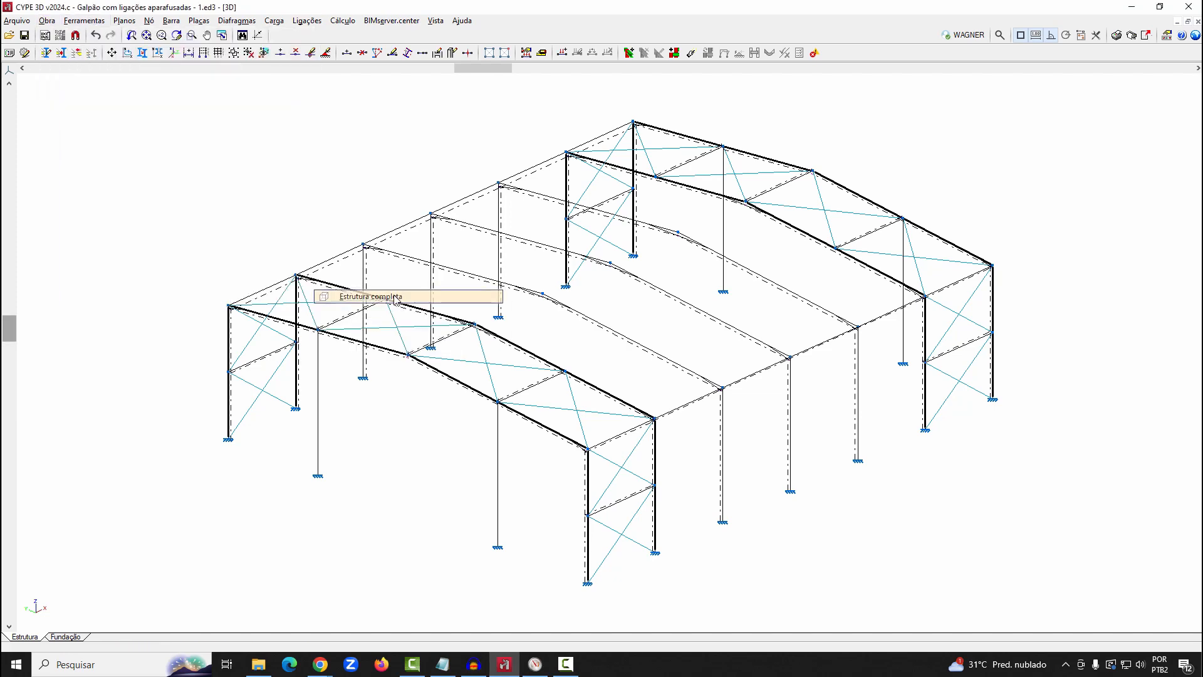
pyautogui.moveTo(710, 393); pyautogui.dragTo(632, 443)
pyautogui.scroll(4, 631, 438)
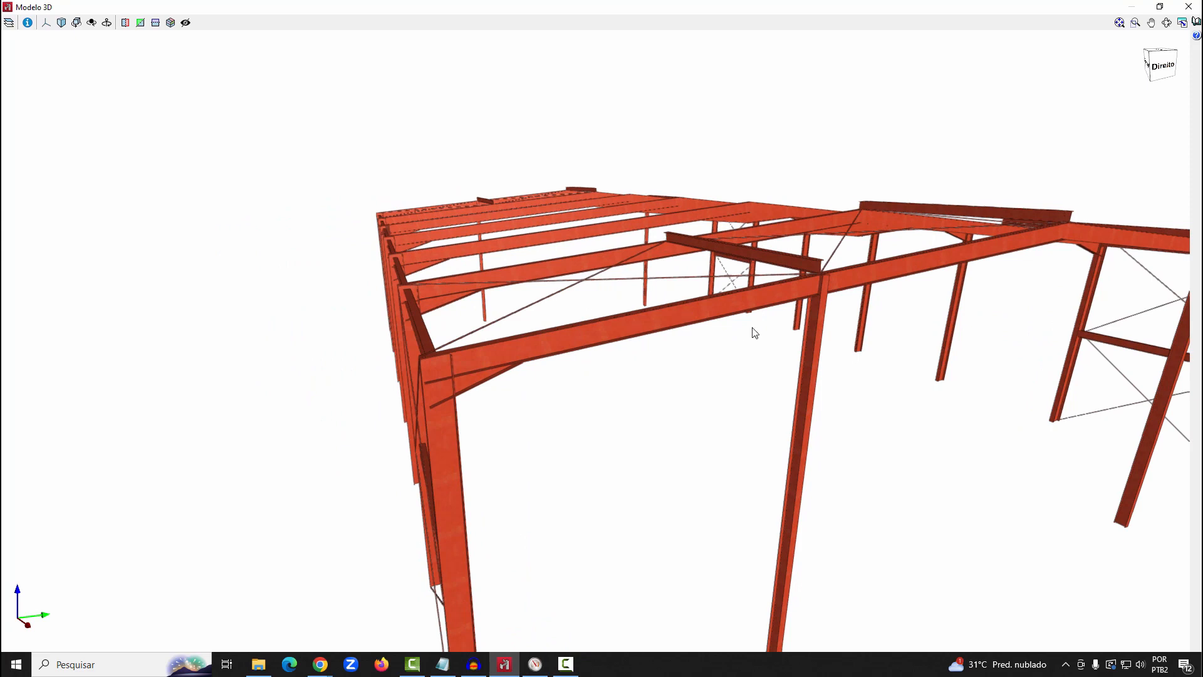
pyautogui.moveTo(964, 275); pyautogui.dragTo(967, 259, button='middle')
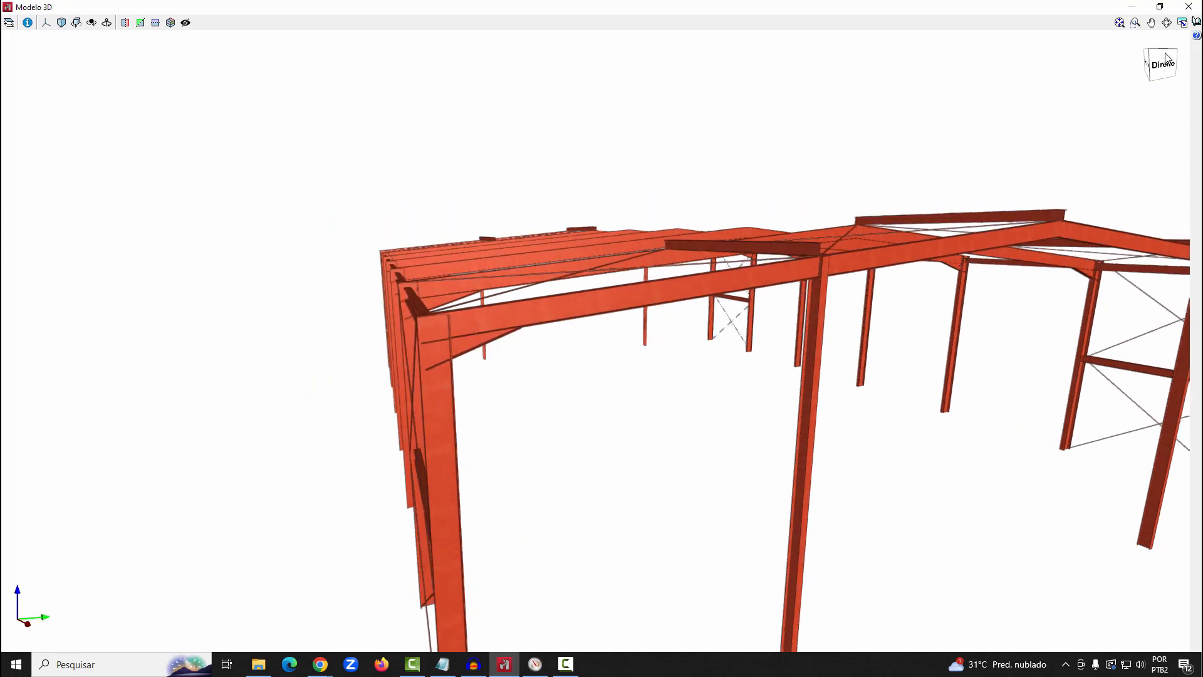
pyautogui.click(1188, 7)
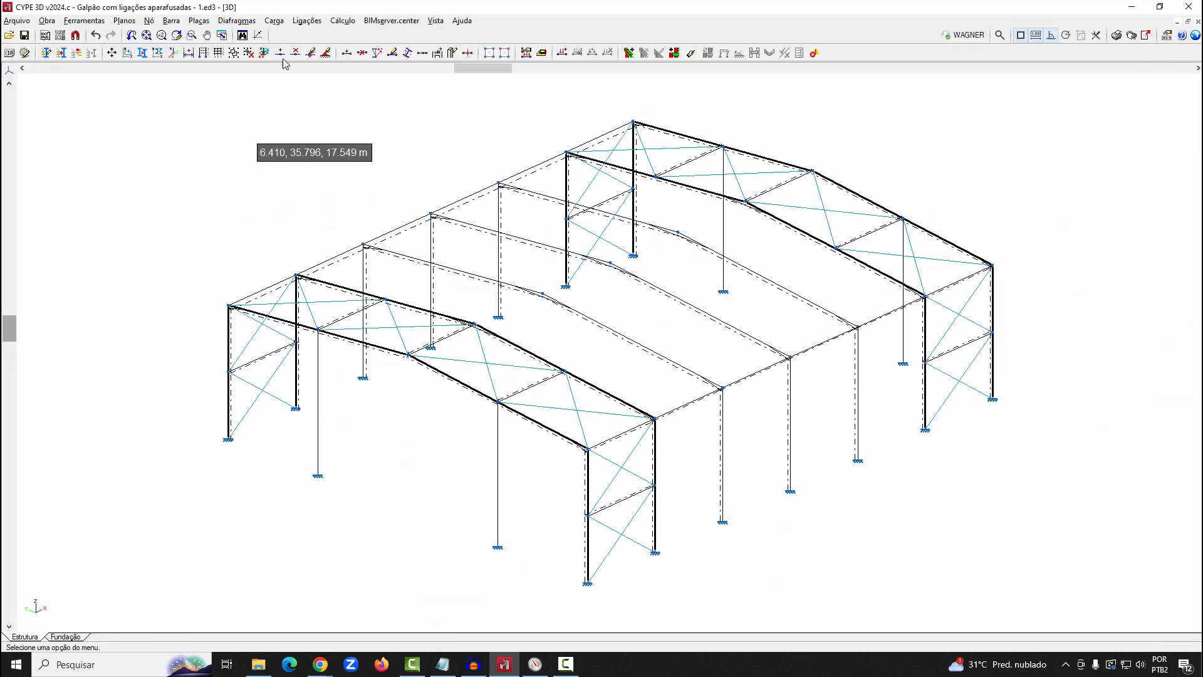
# Generate the connections for the whole warehouse structure, grouping them wherever possible
pyautogui.click(306, 21)
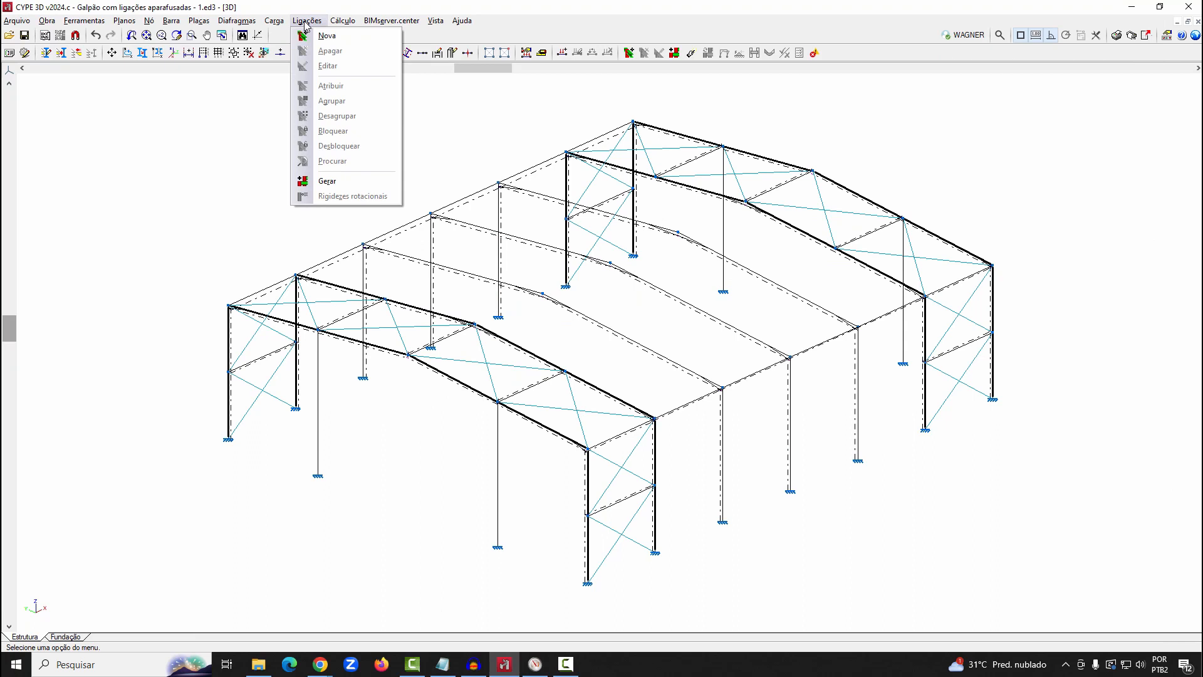
pyautogui.click(337, 183)
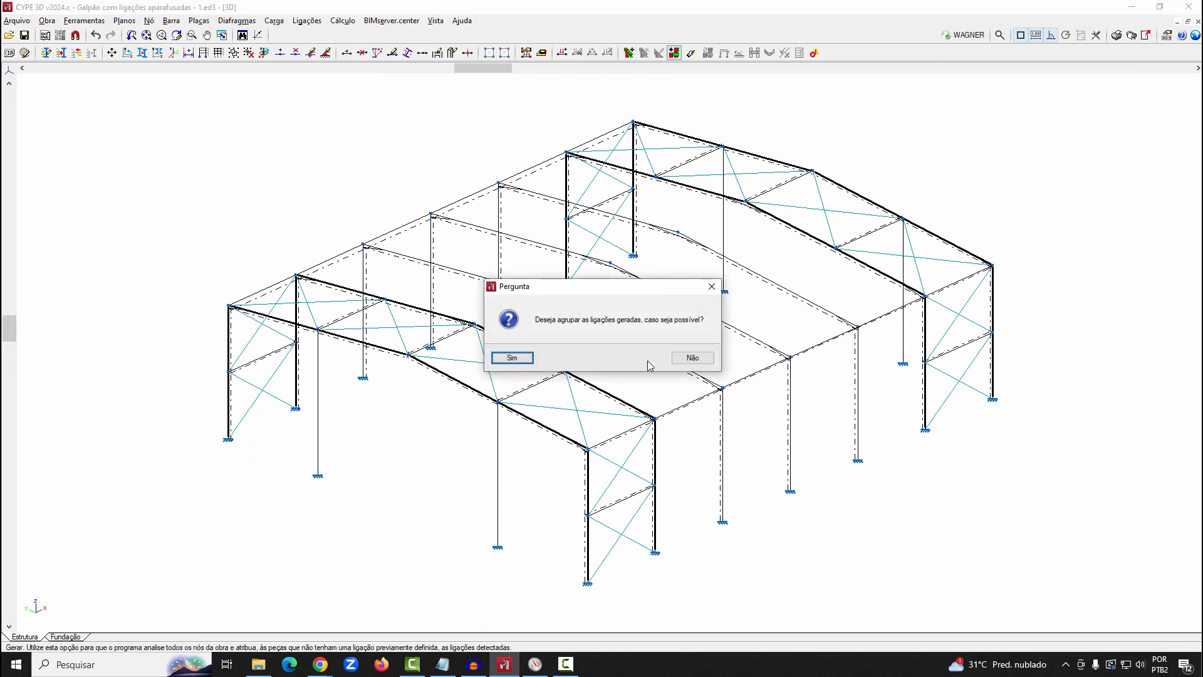
pyautogui.click(507, 359)
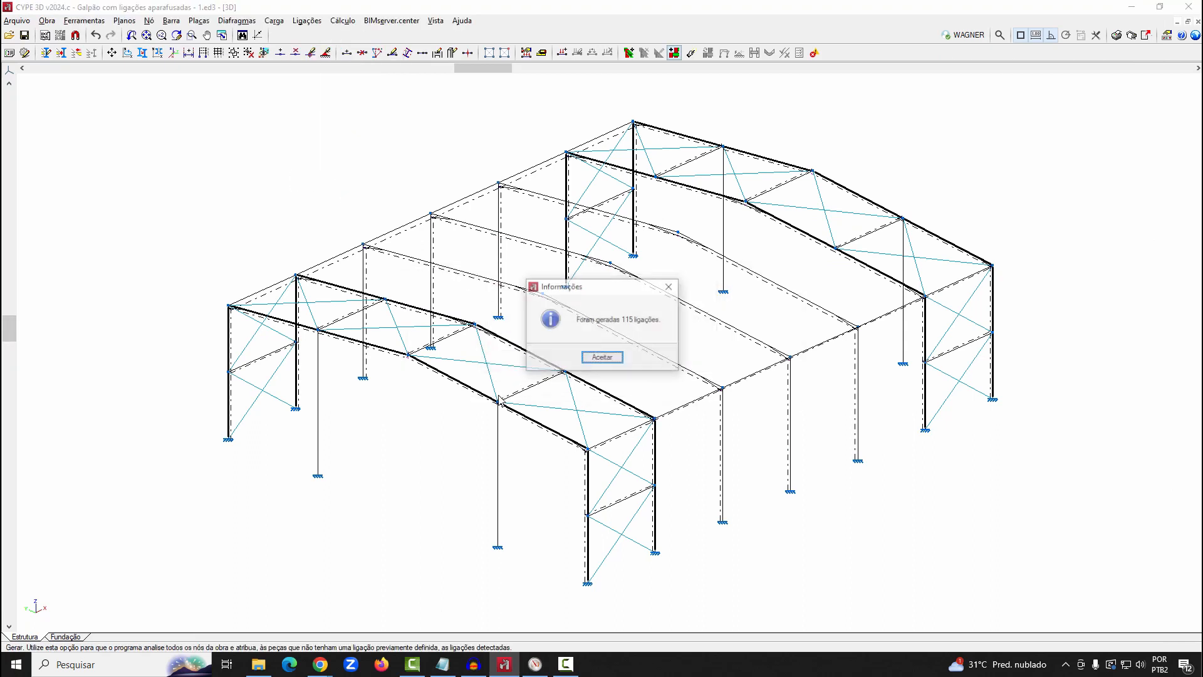
pyautogui.click(617, 357)
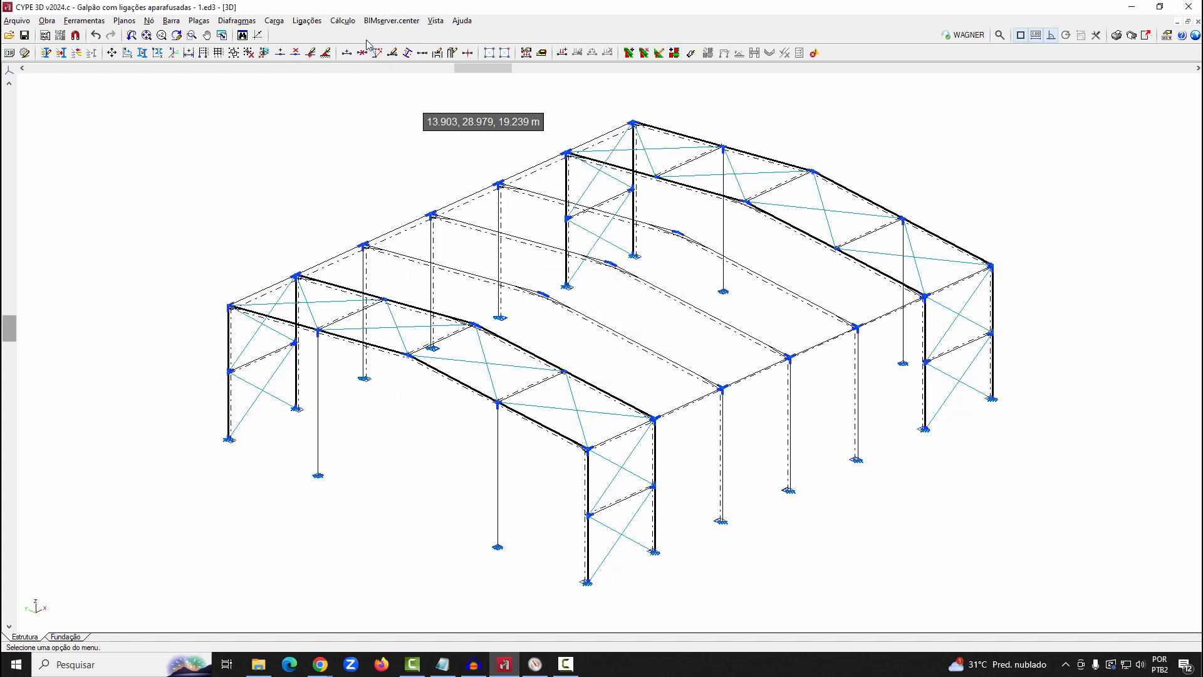
# Calculate the structure without resizing profiles, with connection design enabled and all nodes resolved with bolted connections
pyautogui.click(343, 21)
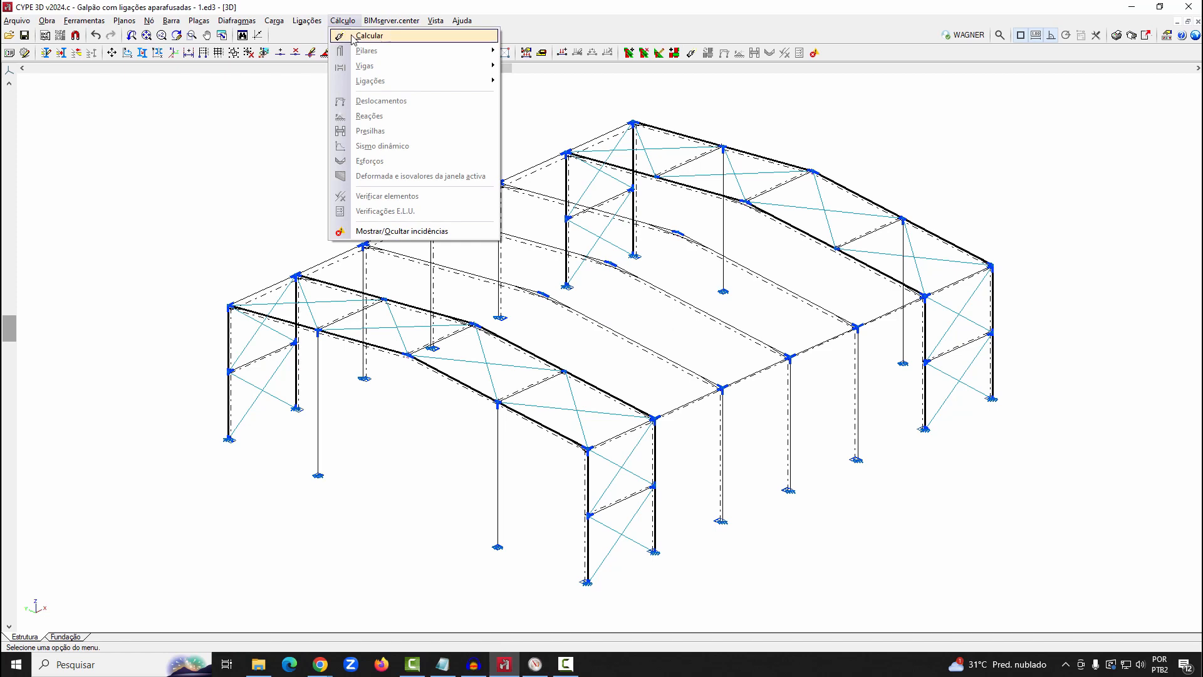
pyautogui.click(355, 36)
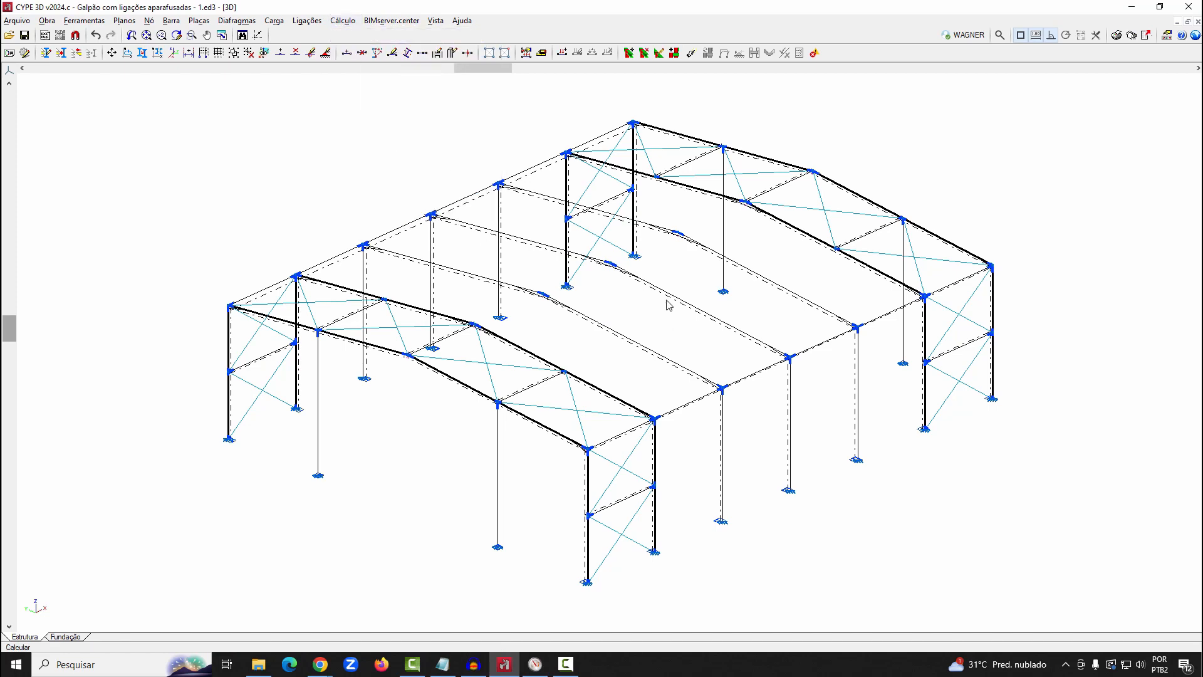
pyautogui.click(450, 263)
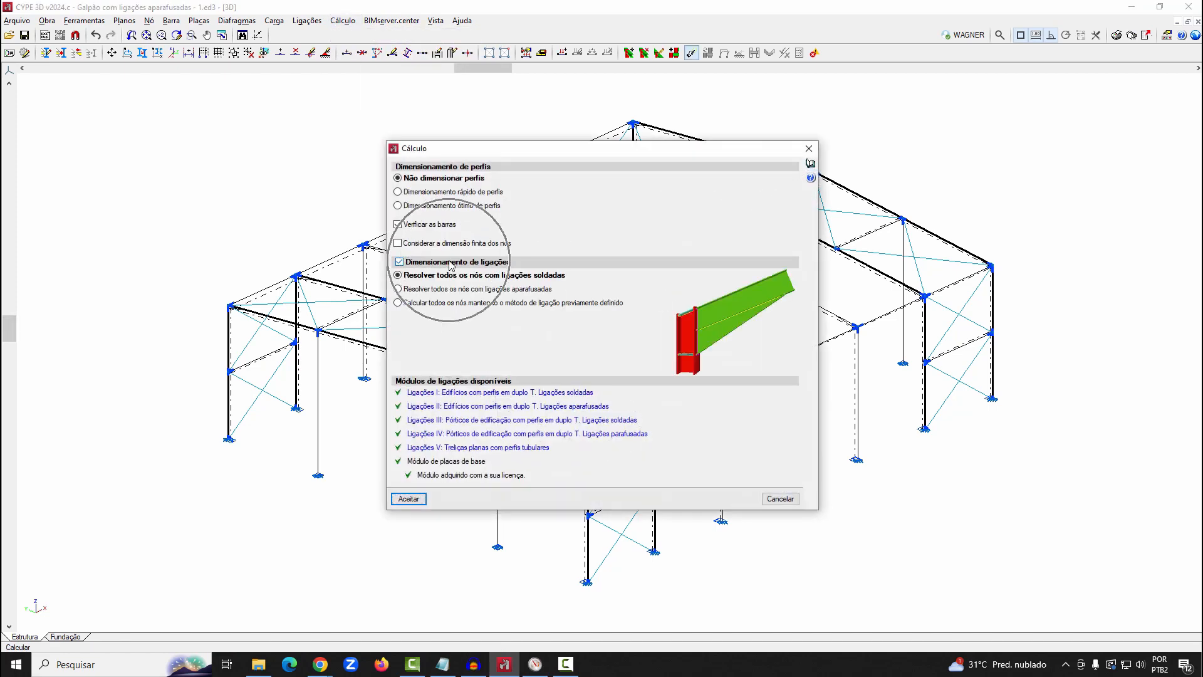
pyautogui.click(432, 290)
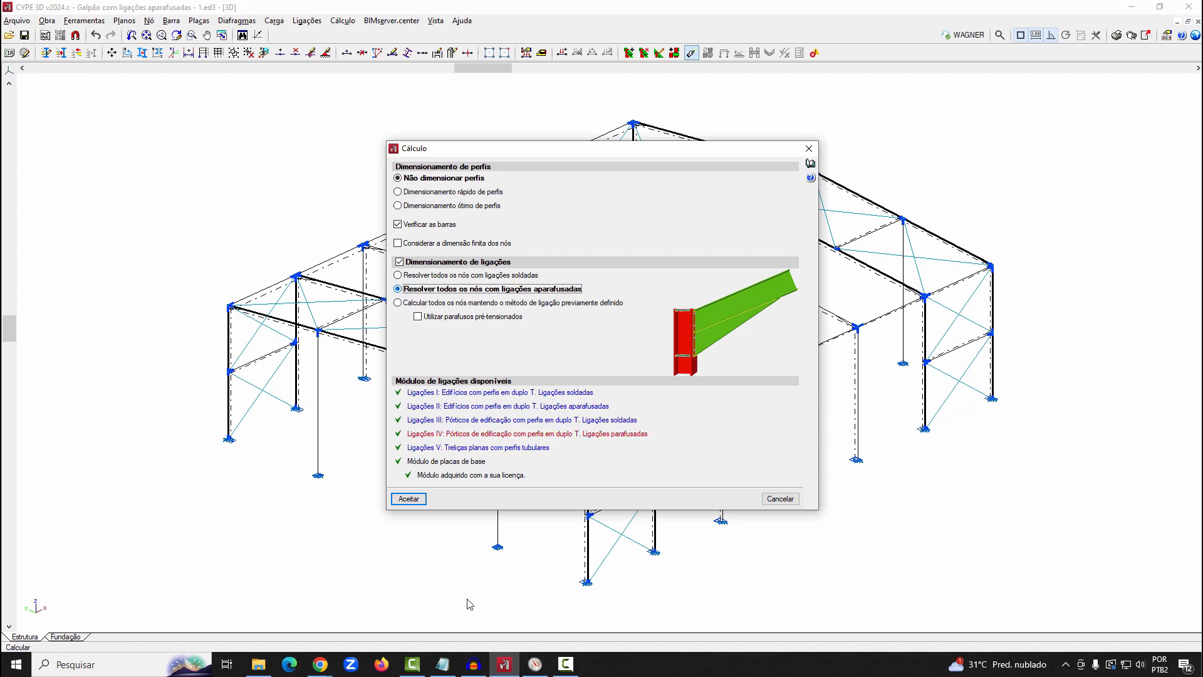
pyautogui.click(409, 499)
pyautogui.click(488, 393)
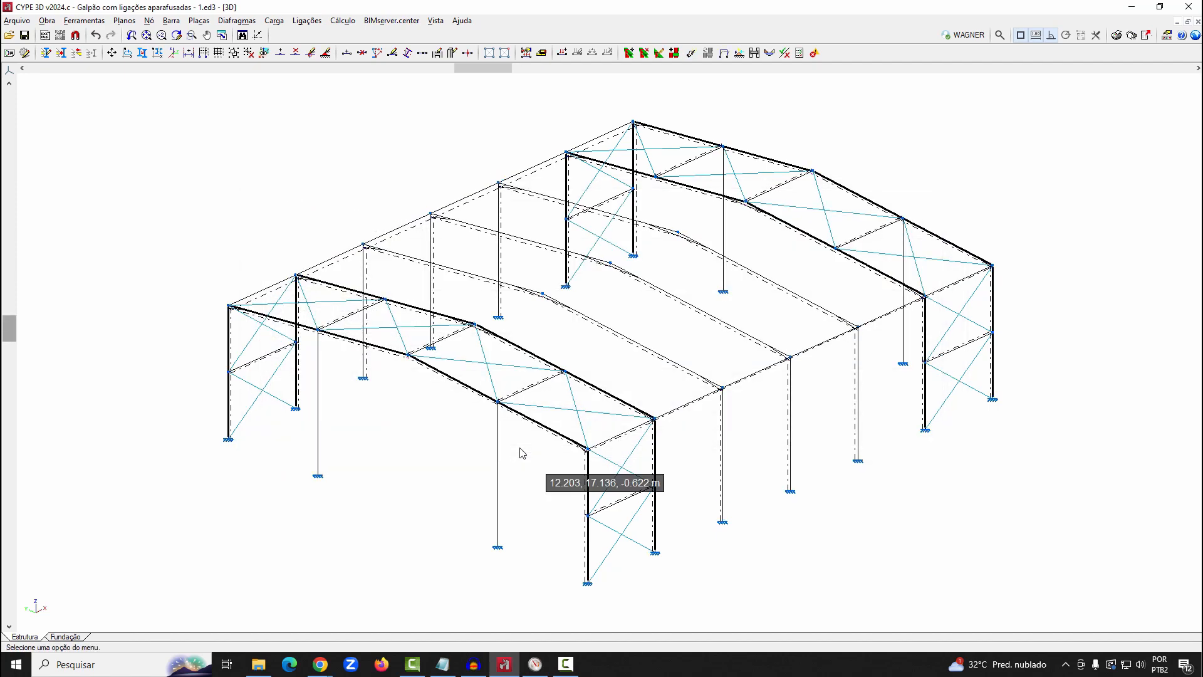
# Open the Tipo 13 eave connection for editing, examine its bolted end plate and side plates in 3D, and close it
pyautogui.click(307, 20)
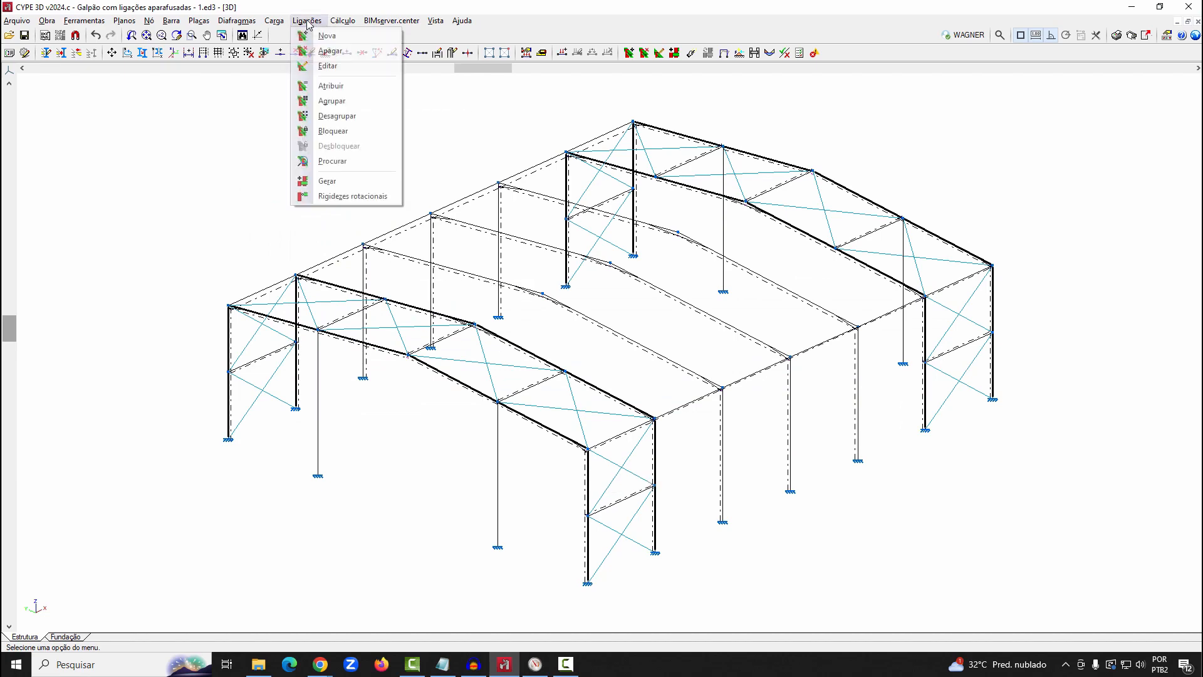
pyautogui.click(315, 66)
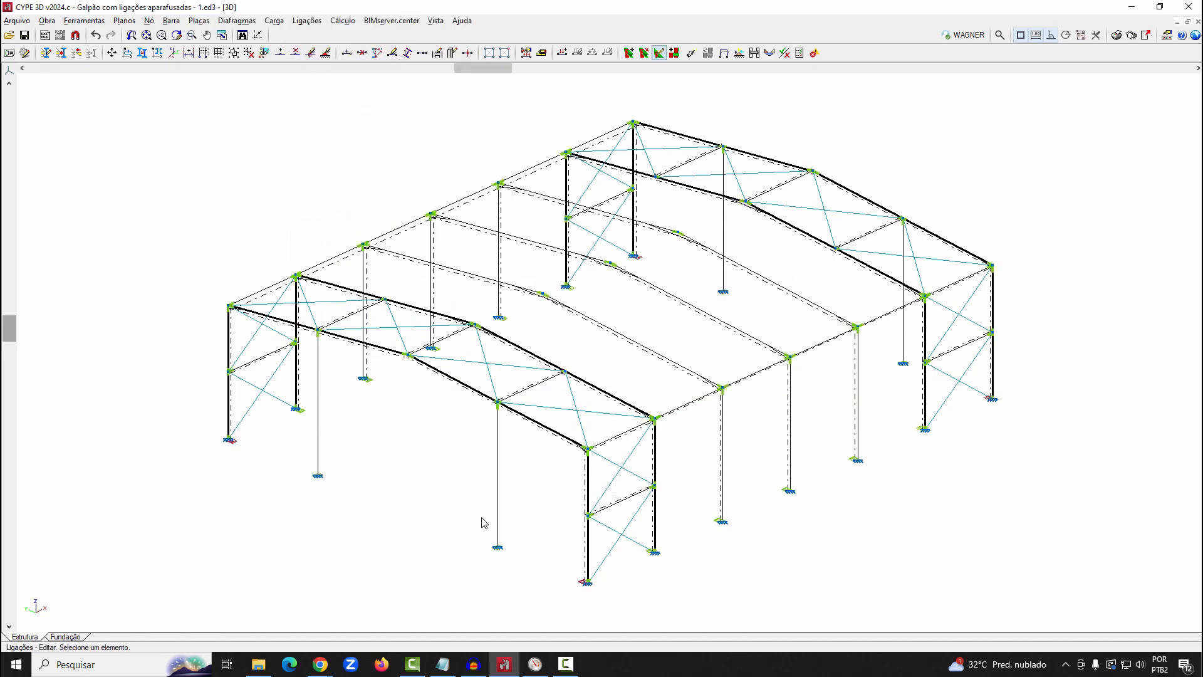
pyautogui.scroll(2, 759, 408)
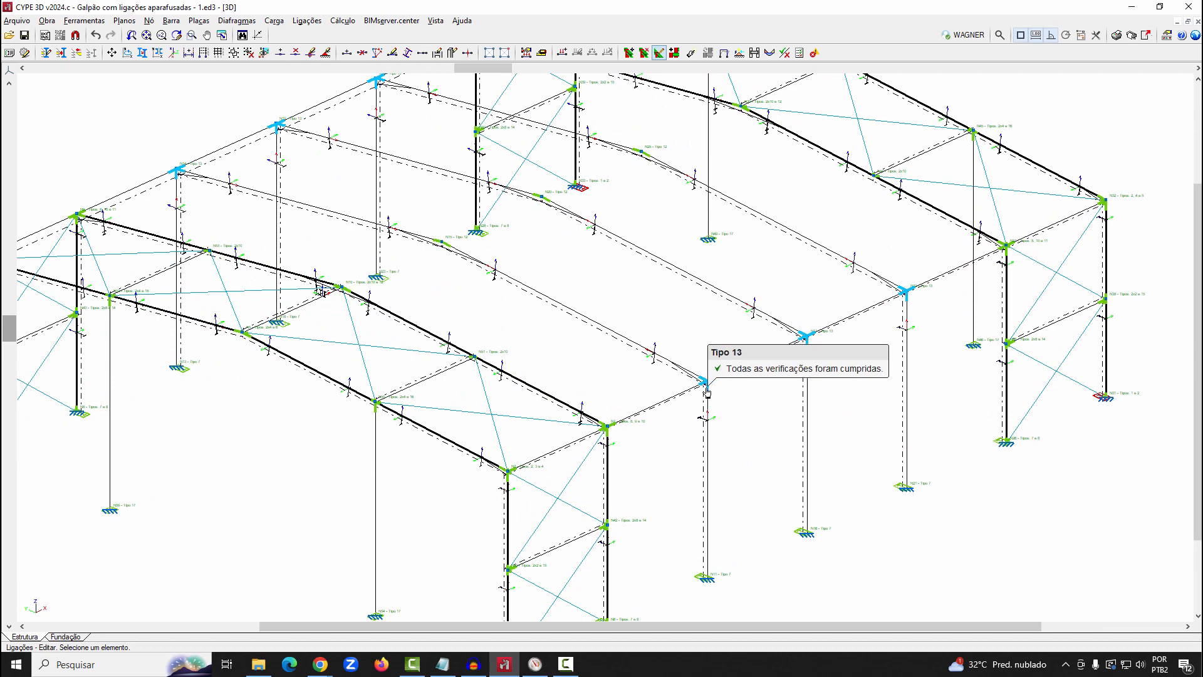
pyautogui.click(707, 386)
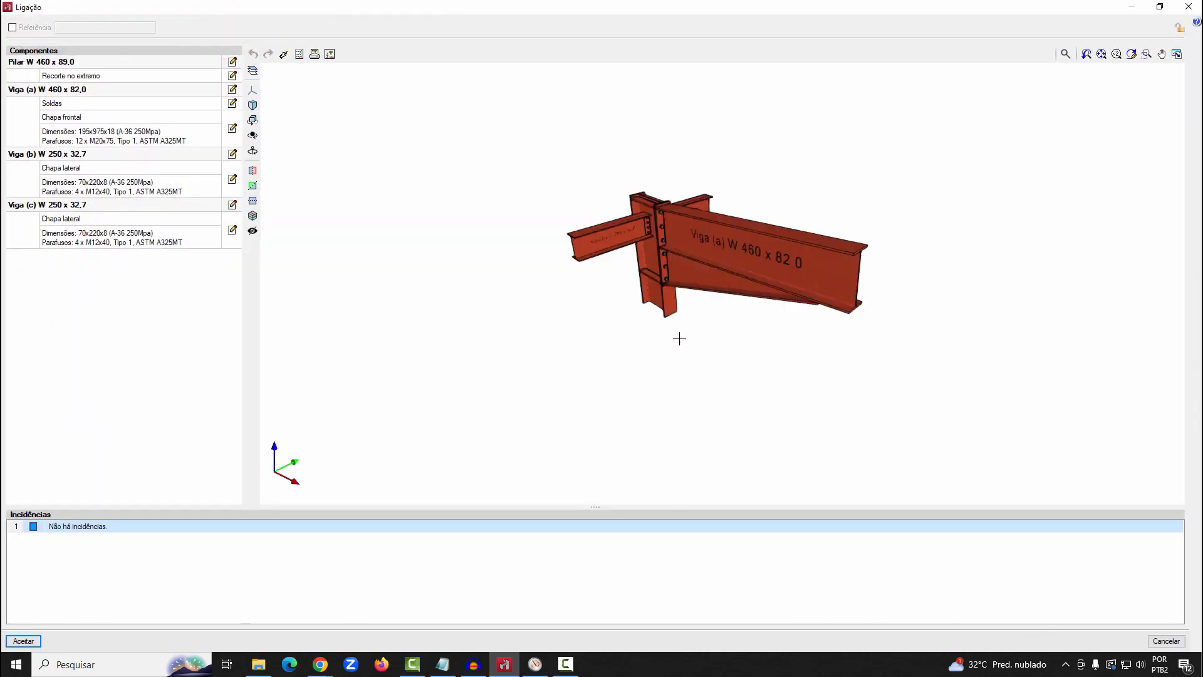
pyautogui.moveTo(717, 311); pyautogui.dragTo(657, 262, button='middle')
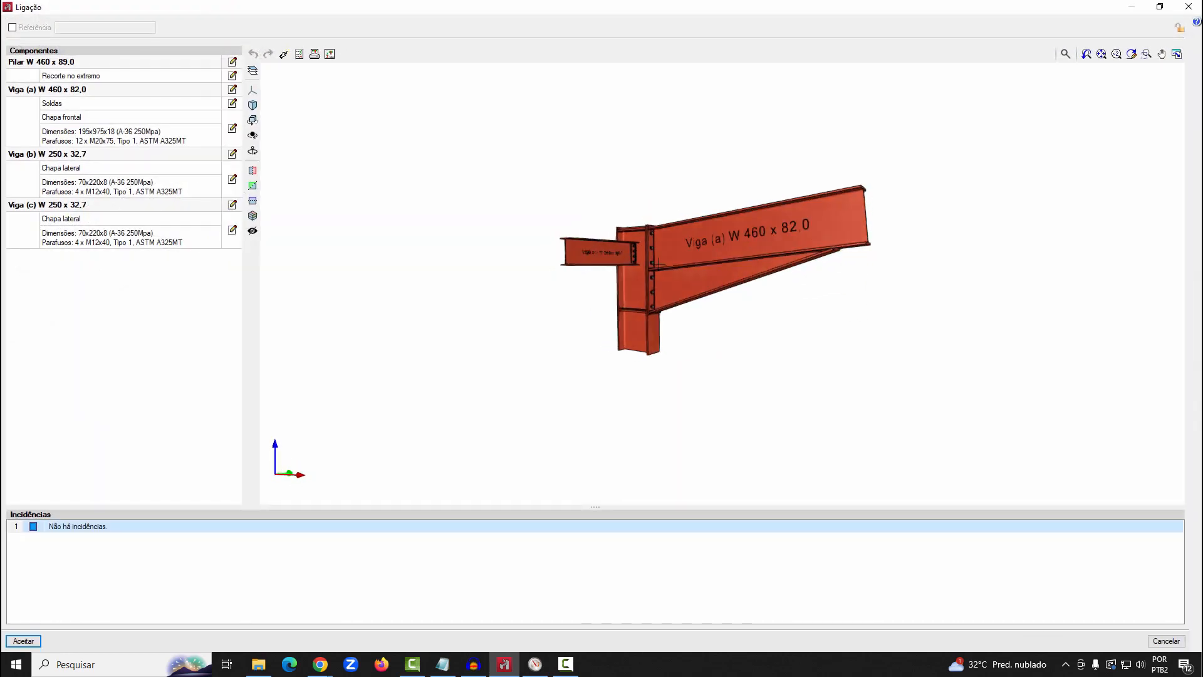
pyautogui.scroll(5, 658, 262)
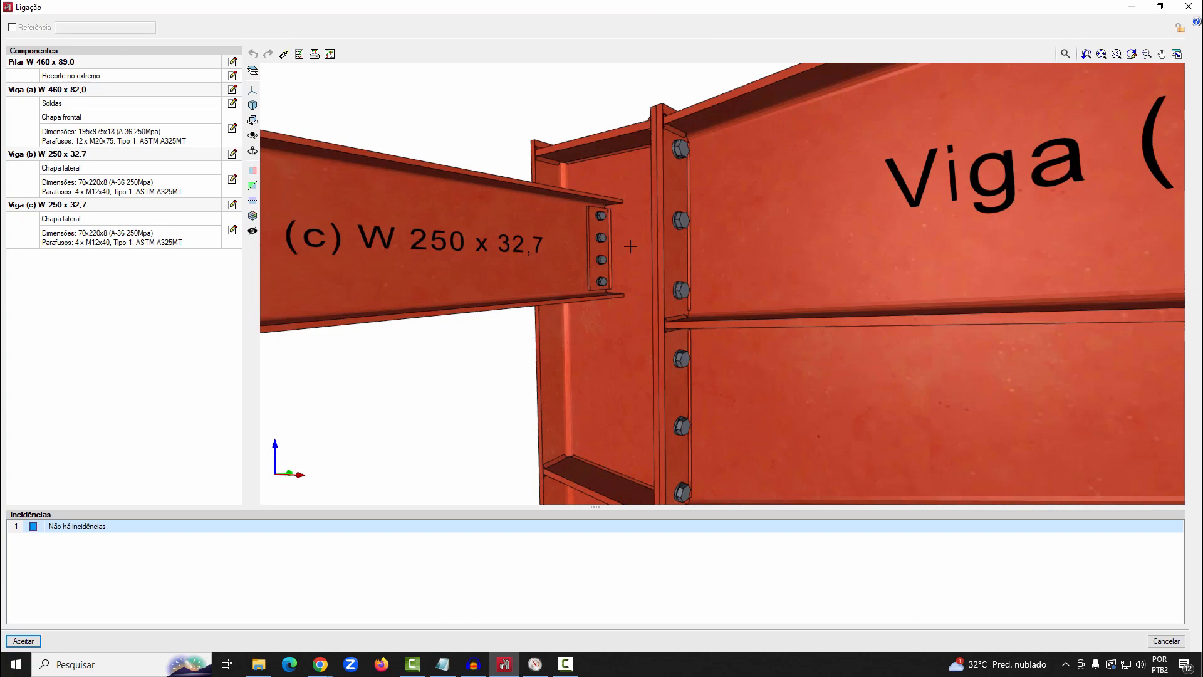
pyautogui.scroll(-5, 631, 246)
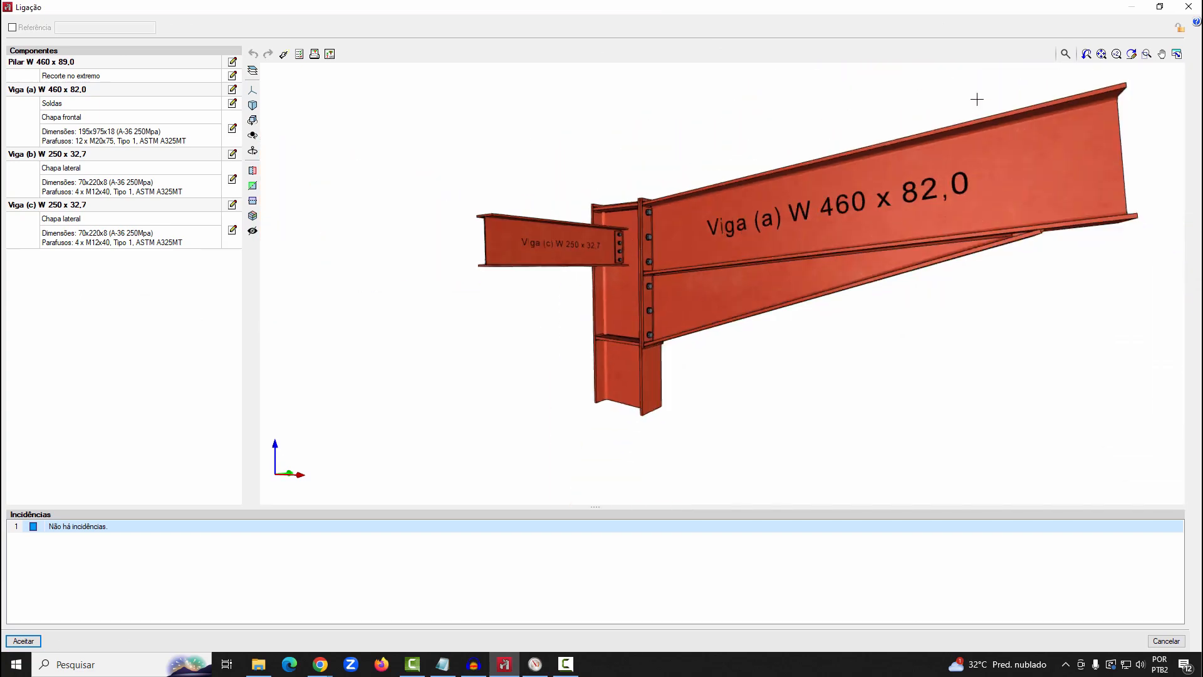
pyautogui.click(1188, 7)
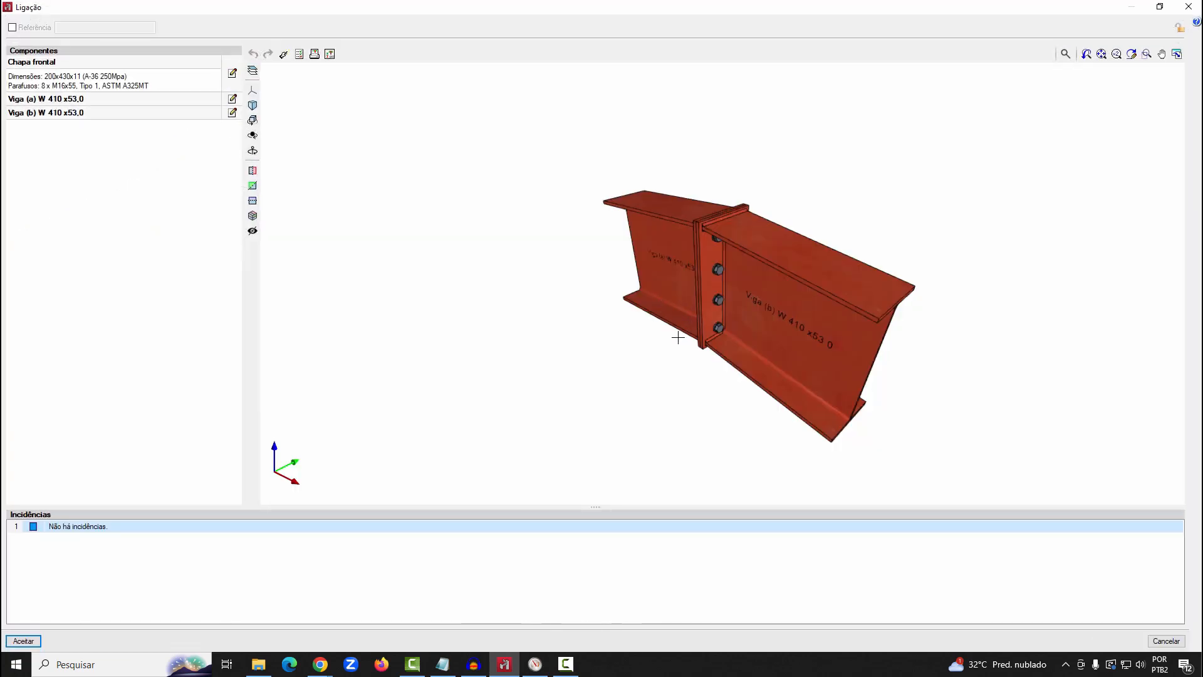
# Examine from the side the bolted end-plate connection between the two W 410 x53,0 beams in 3D
pyautogui.moveTo(690, 323); pyautogui.dragTo(871, 304, button='middle')
pyautogui.scroll(2, 732, 256)
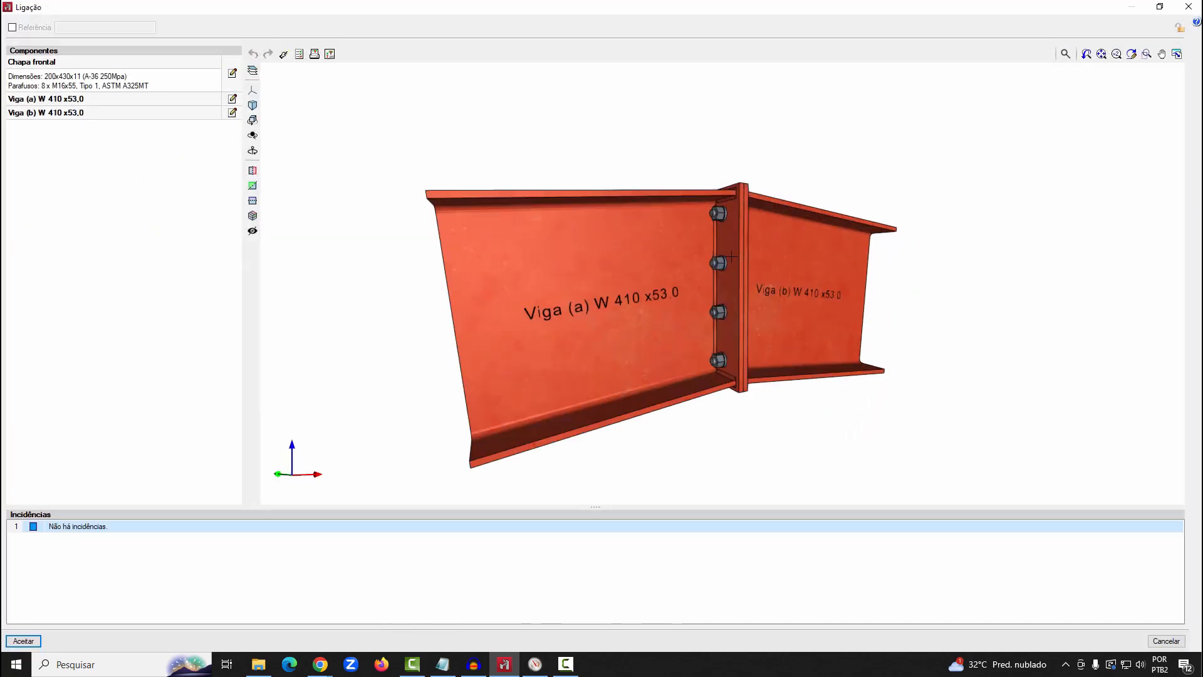
pyautogui.scroll(2, 732, 256)
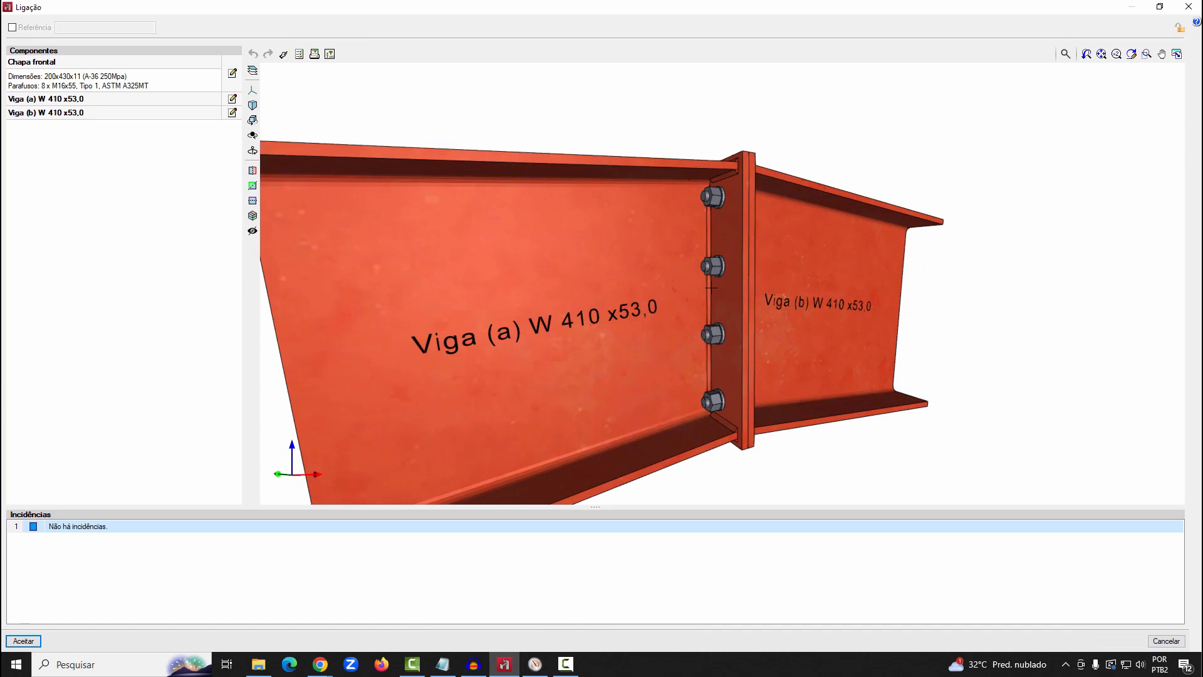
pyautogui.scroll(-2, 711, 287)
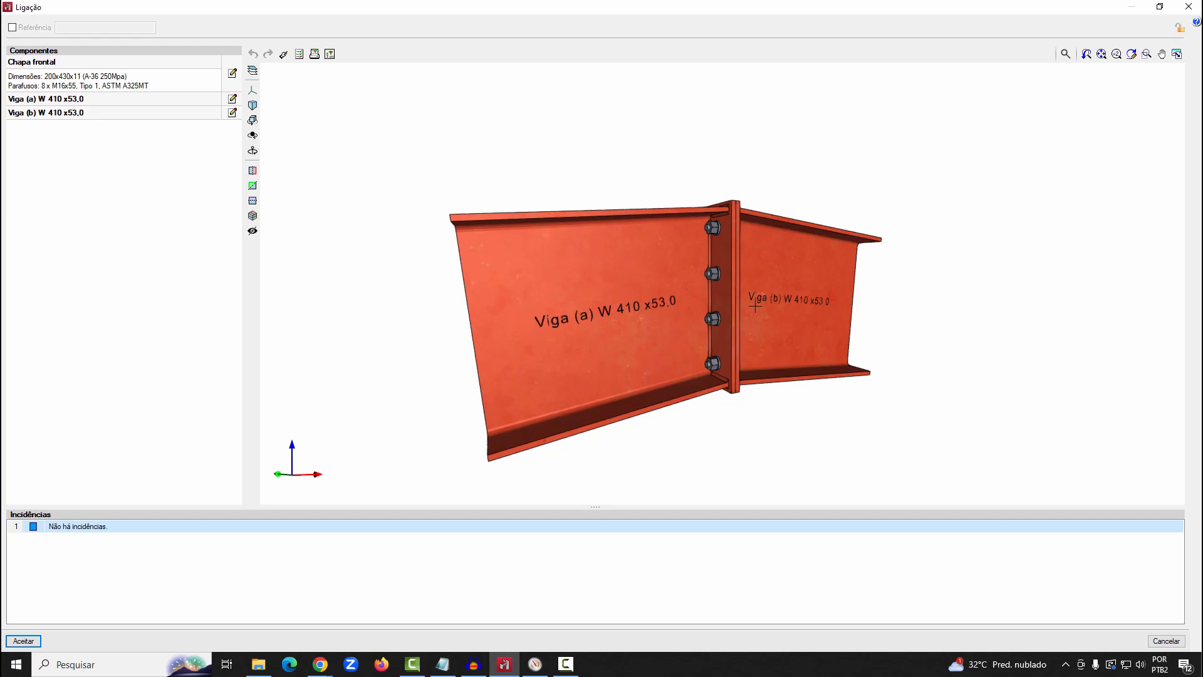
# Review the verification report of beam (a) in the W 410 x53,0 connection, including the weld checks, and close it
pyautogui.click(300, 55)
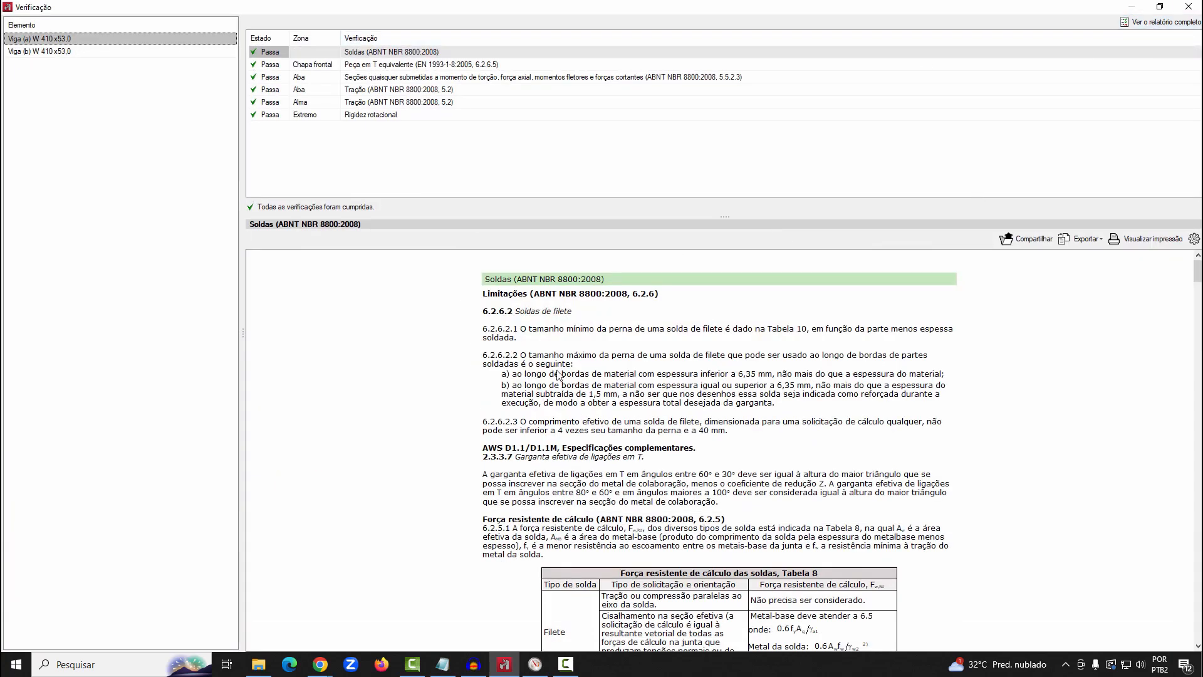
pyautogui.scroll(-1, 558, 372)
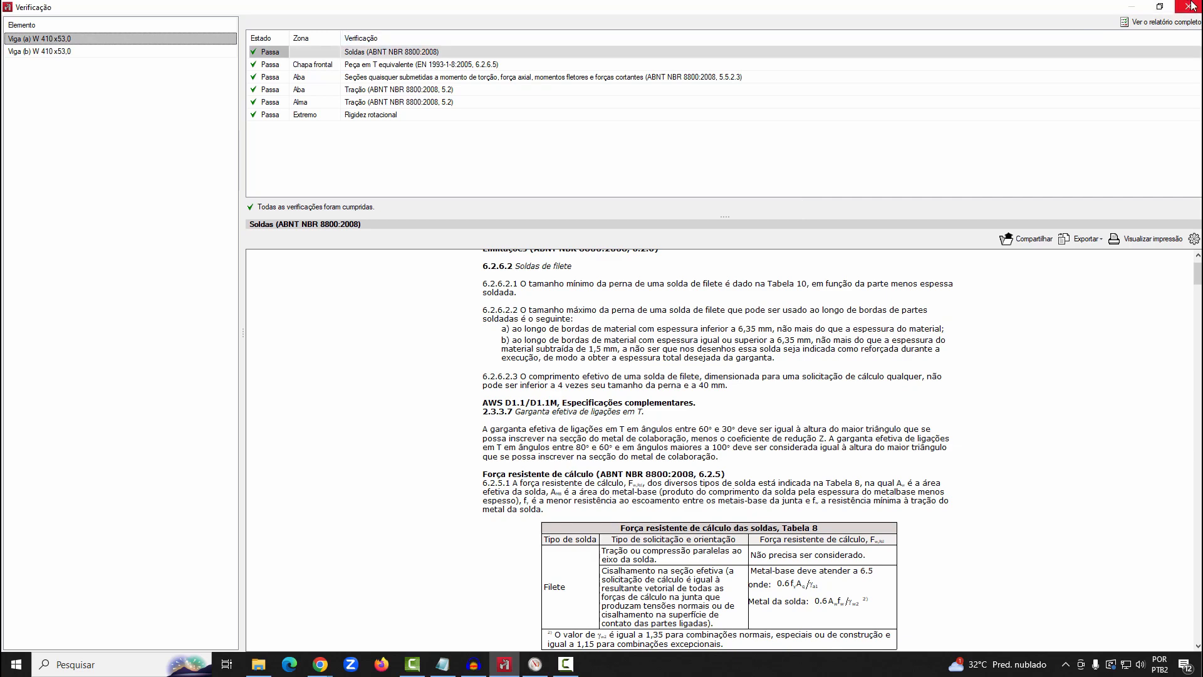
pyautogui.click(1189, 6)
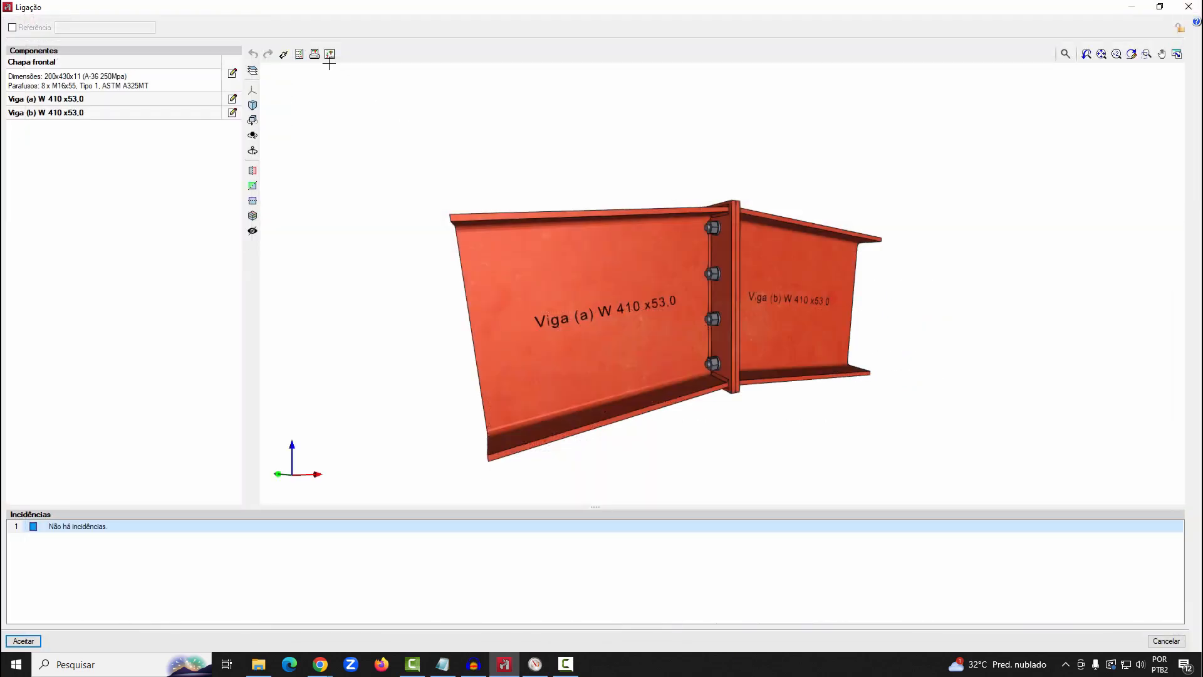
# Inspect the detail drawing of the W 410 x53,0 beam connection with its sections and front plates, and close it
pyautogui.click(330, 54)
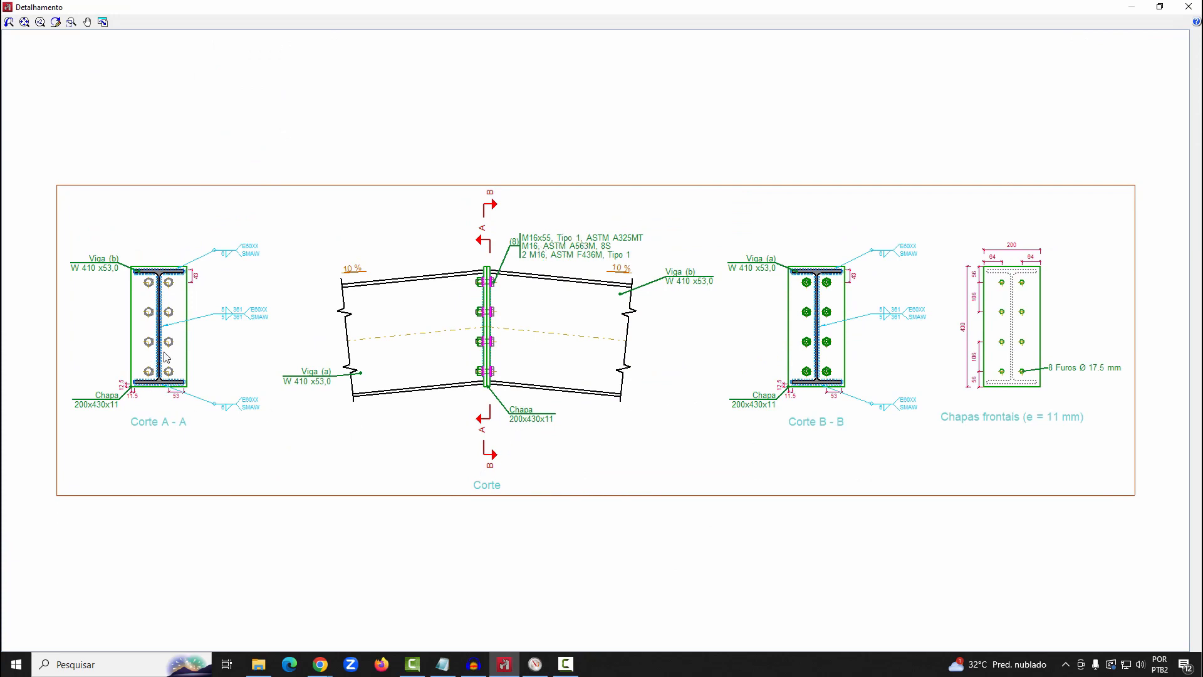
pyautogui.scroll(11, 164, 340)
pyautogui.scroll(-5, 164, 340)
pyautogui.moveTo(279, 329); pyautogui.dragTo(297, 324, button='middle')
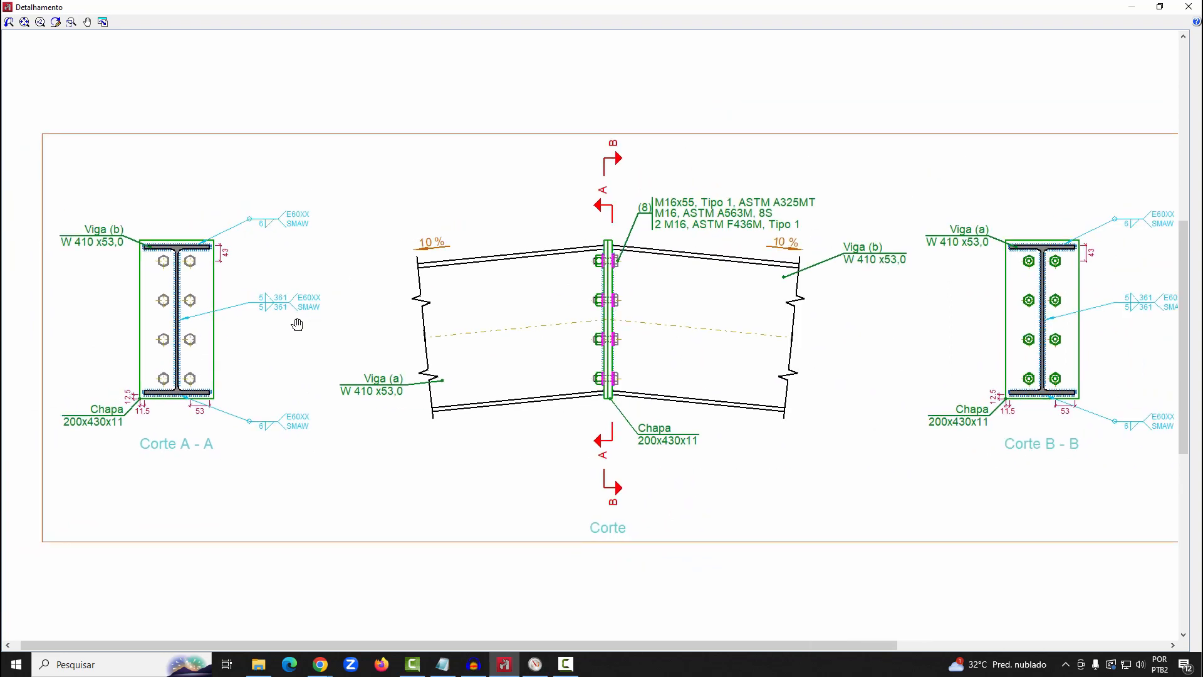
pyautogui.click(1188, 6)
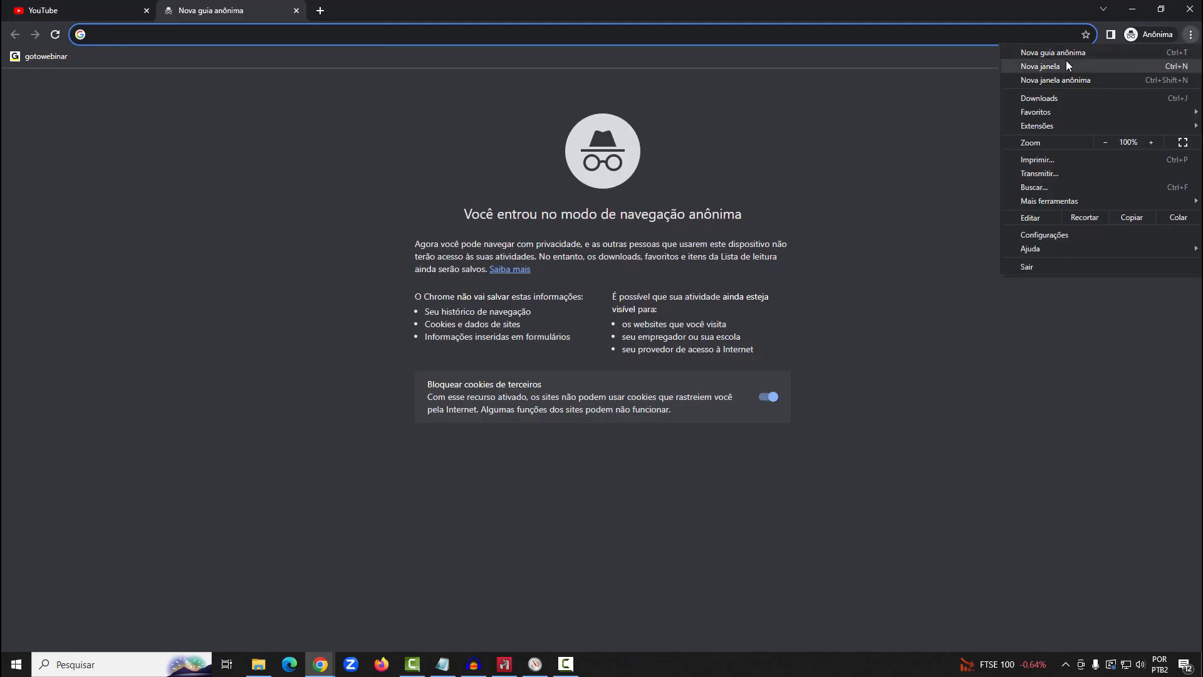
# Switch to Chrome and open the Ligações II bolted connections page for group A "I" profiles among the Metálicas 3D modules
pyautogui.click(1065, 66)
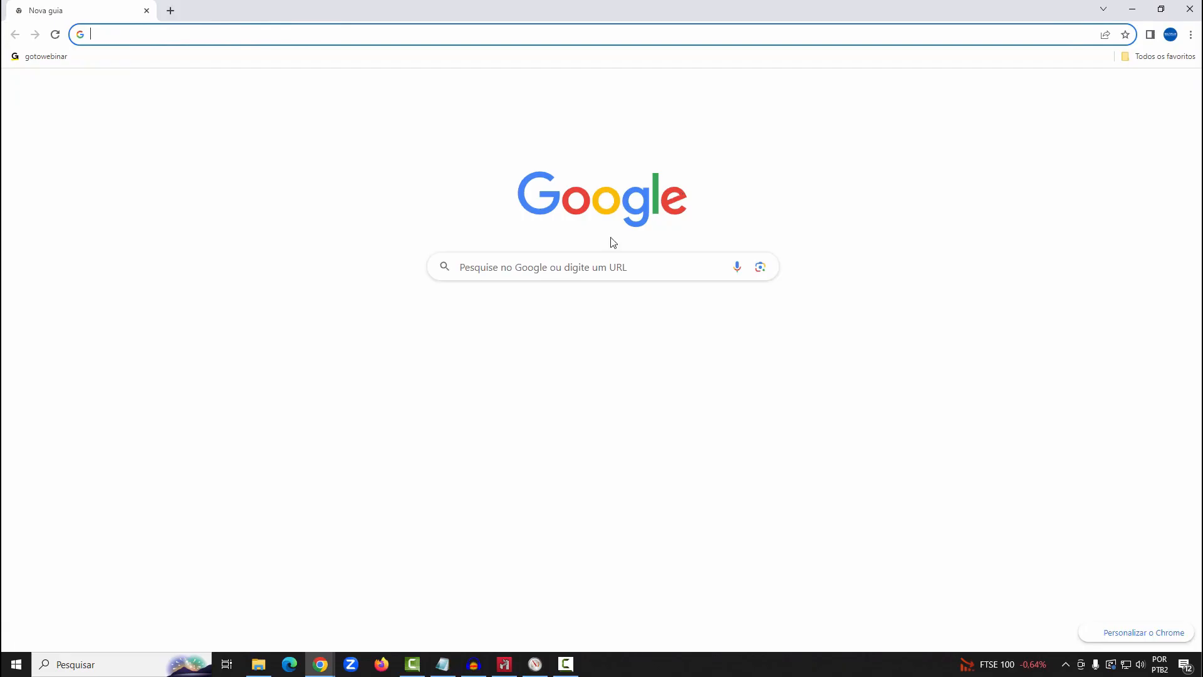
pyautogui.click(469, 324)
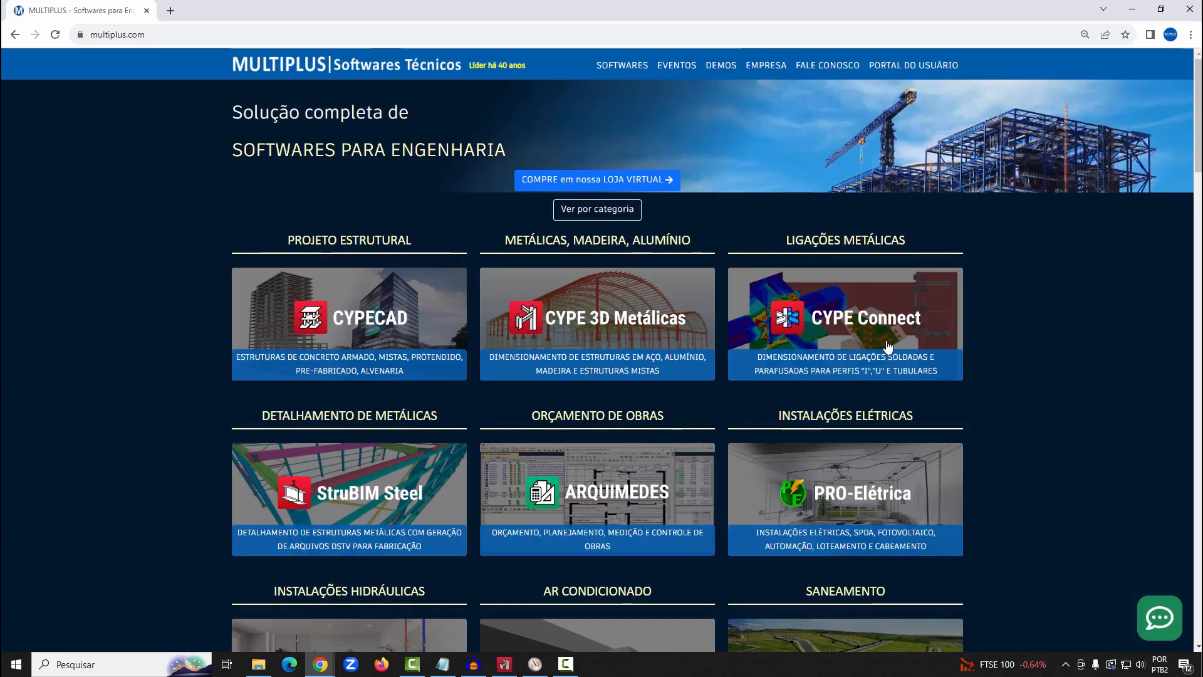
pyautogui.click(888, 347)
pyautogui.hotkey('alt', 'Left')
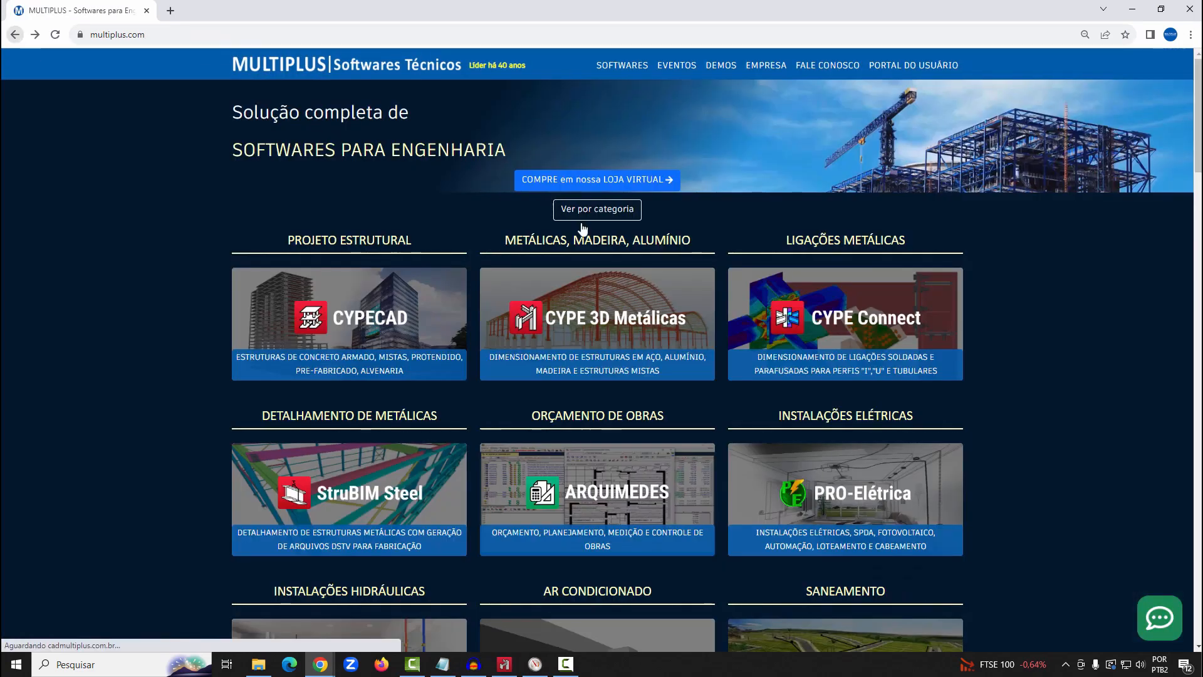
pyautogui.click(615, 303)
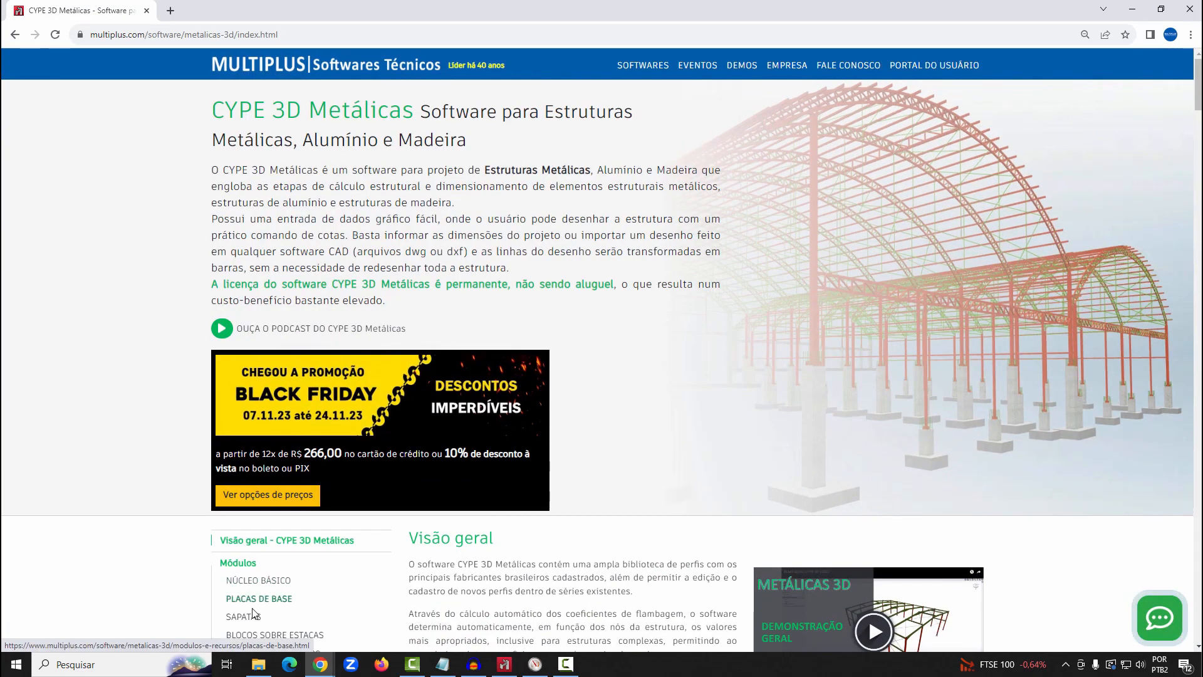
pyautogui.scroll(-2, 253, 595)
pyautogui.scroll(-2, 254, 577)
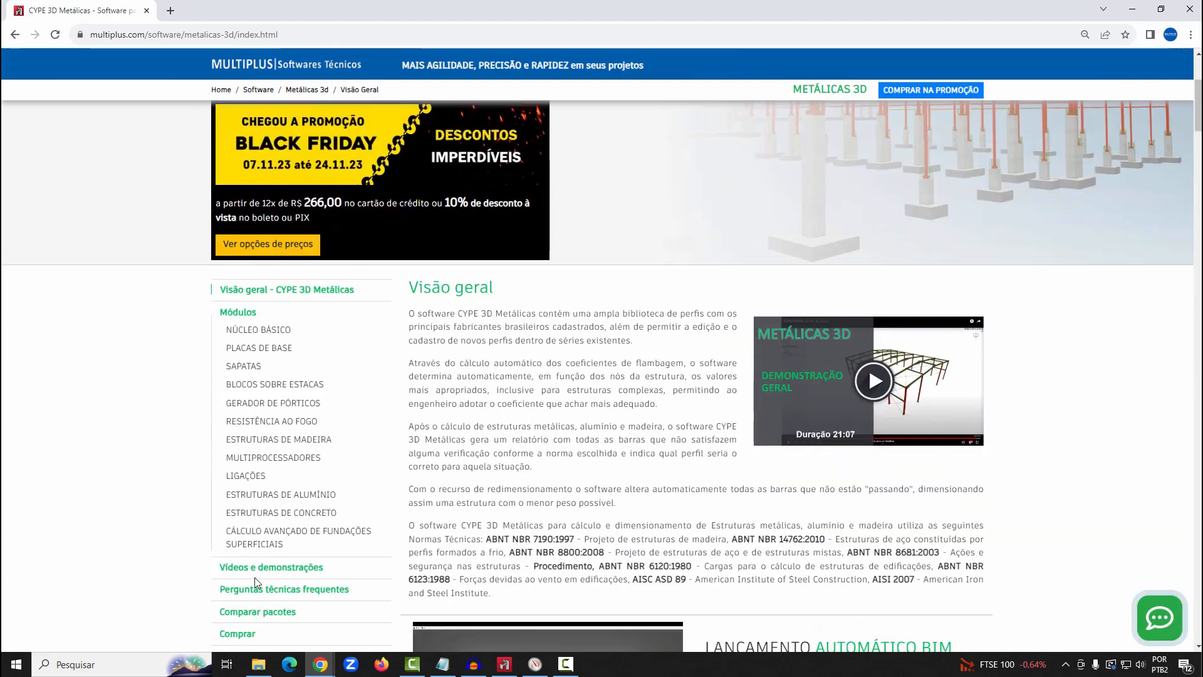
pyautogui.click(246, 476)
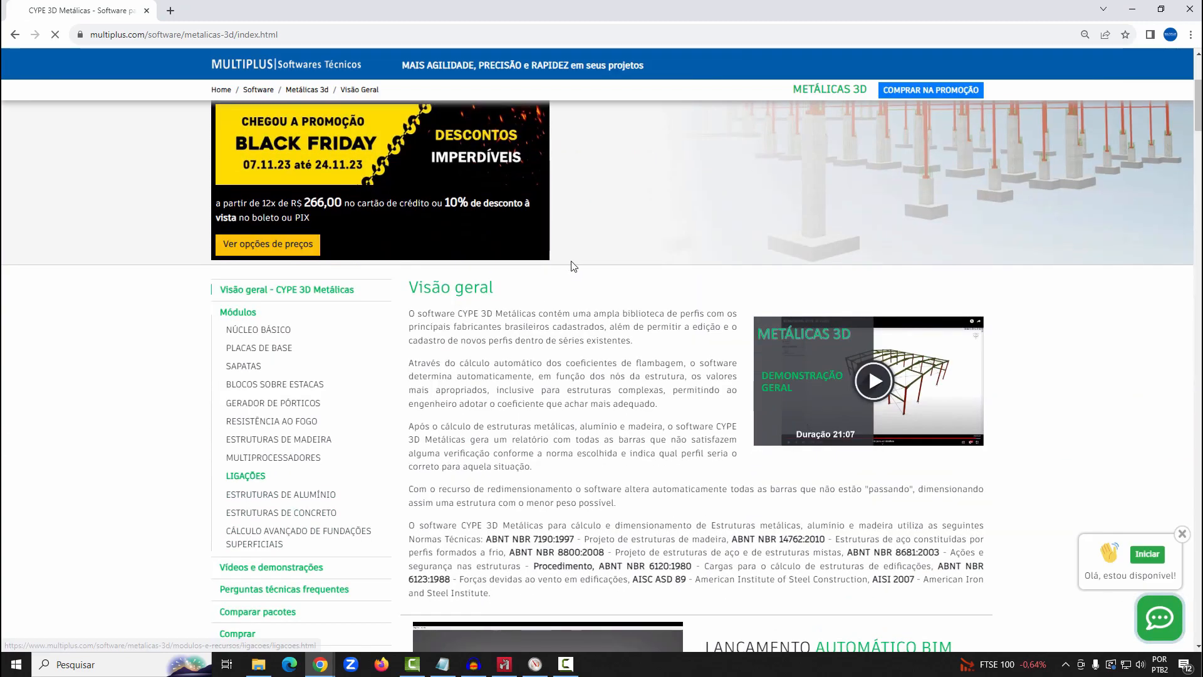
pyautogui.click(567, 139)
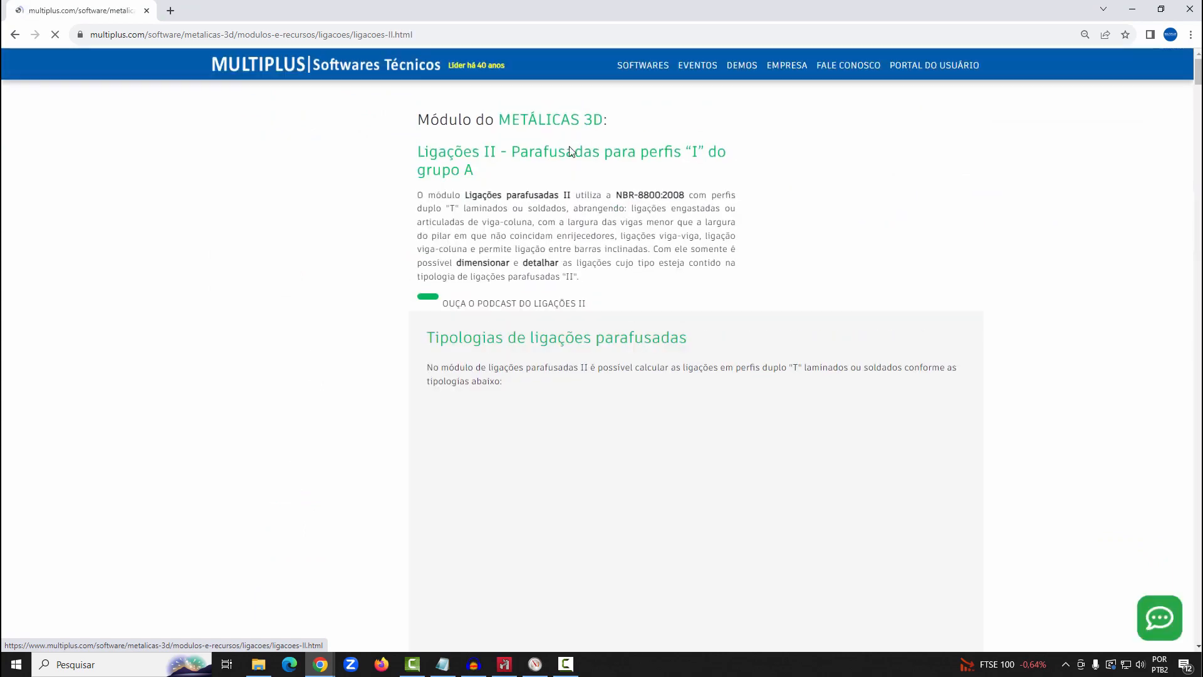
# Look through the table of bolted connection typologies on the Ligações II page, including through-column and transition-column types
pyautogui.scroll(-4, 573, 154)
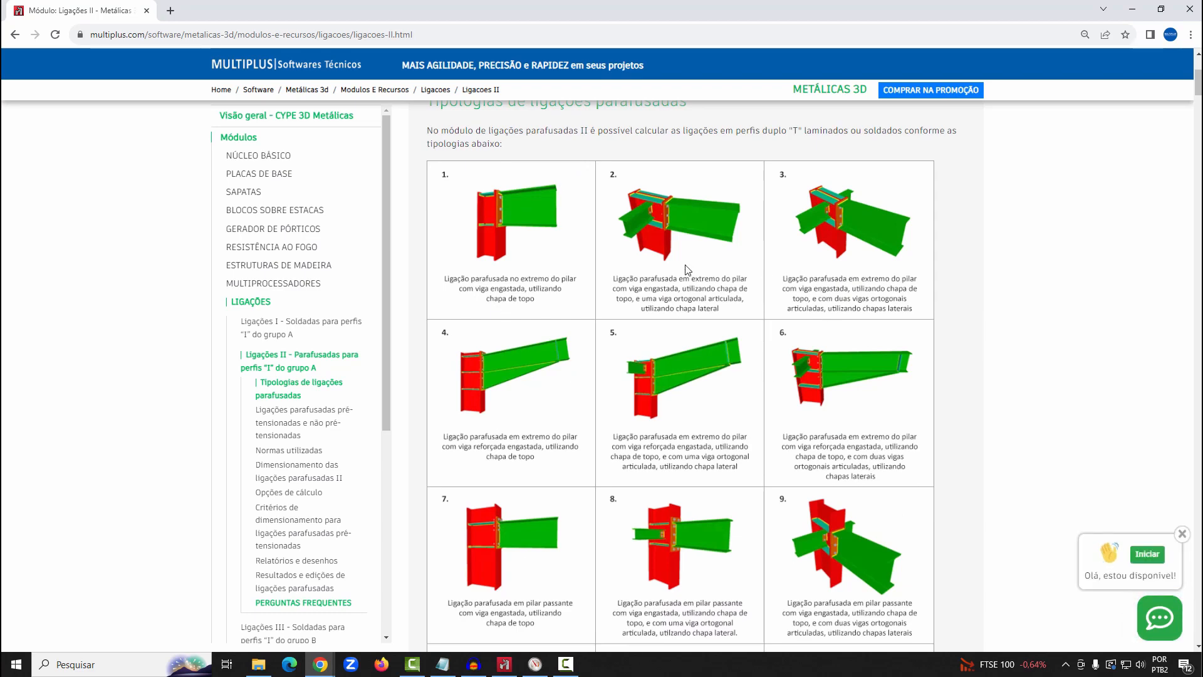
pyautogui.scroll(-4, 685, 269)
pyautogui.scroll(-5, 686, 267)
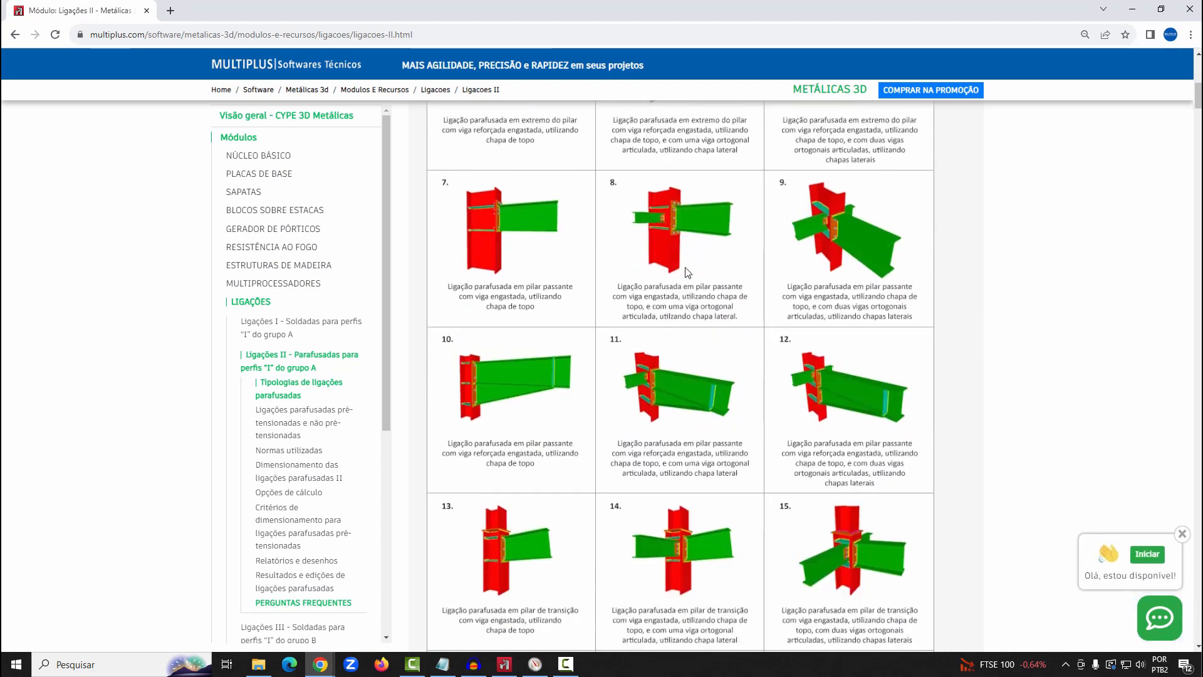
pyautogui.scroll(-1, 685, 270)
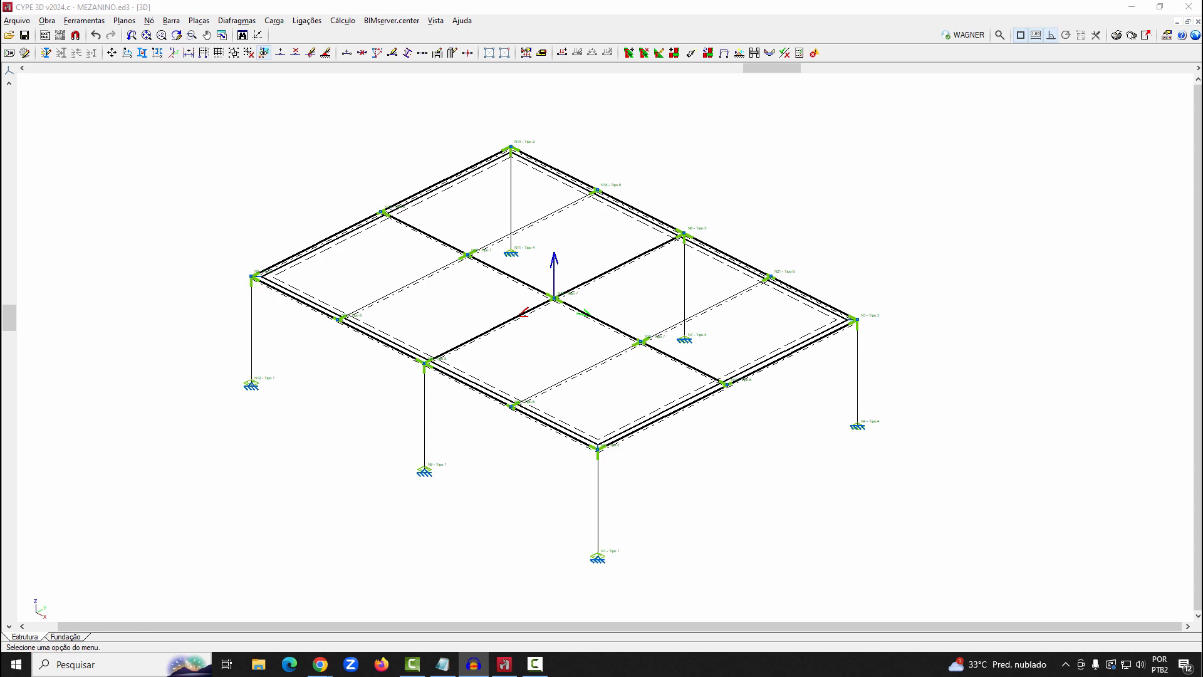
# Switch to CYPE 3D, reinstall all the original example projects and open "Exemplo de viga trelicada"
pyautogui.click(25, 21)
pyautogui.click(28, 49)
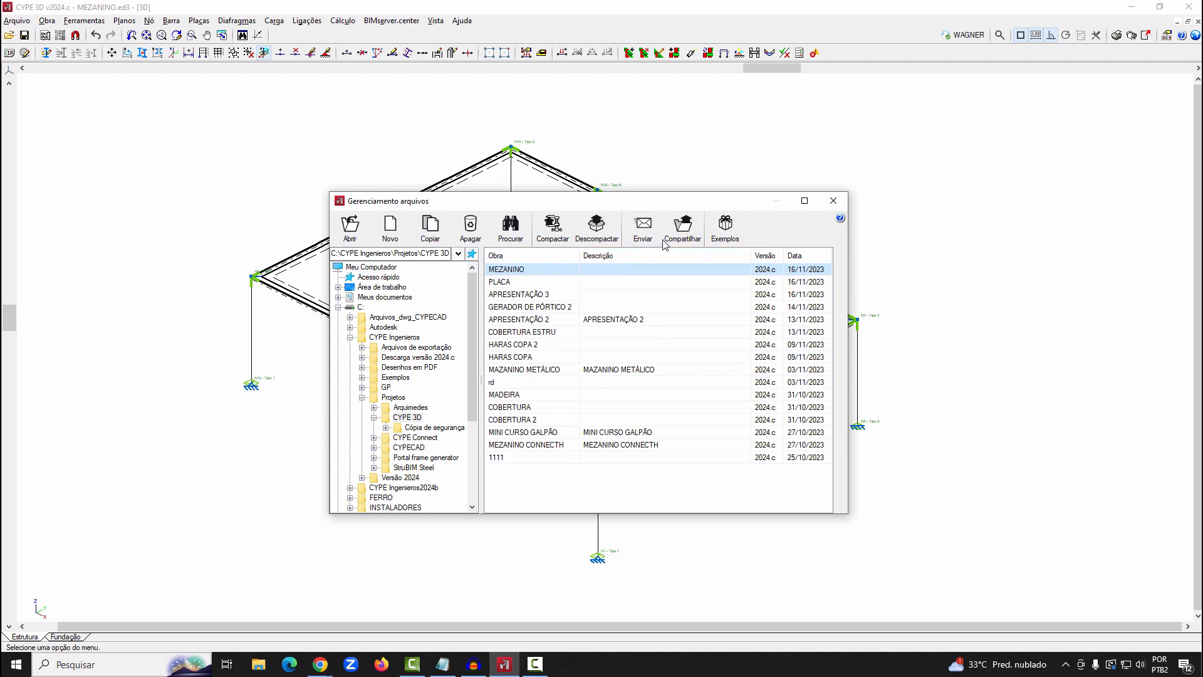
pyautogui.click(722, 228)
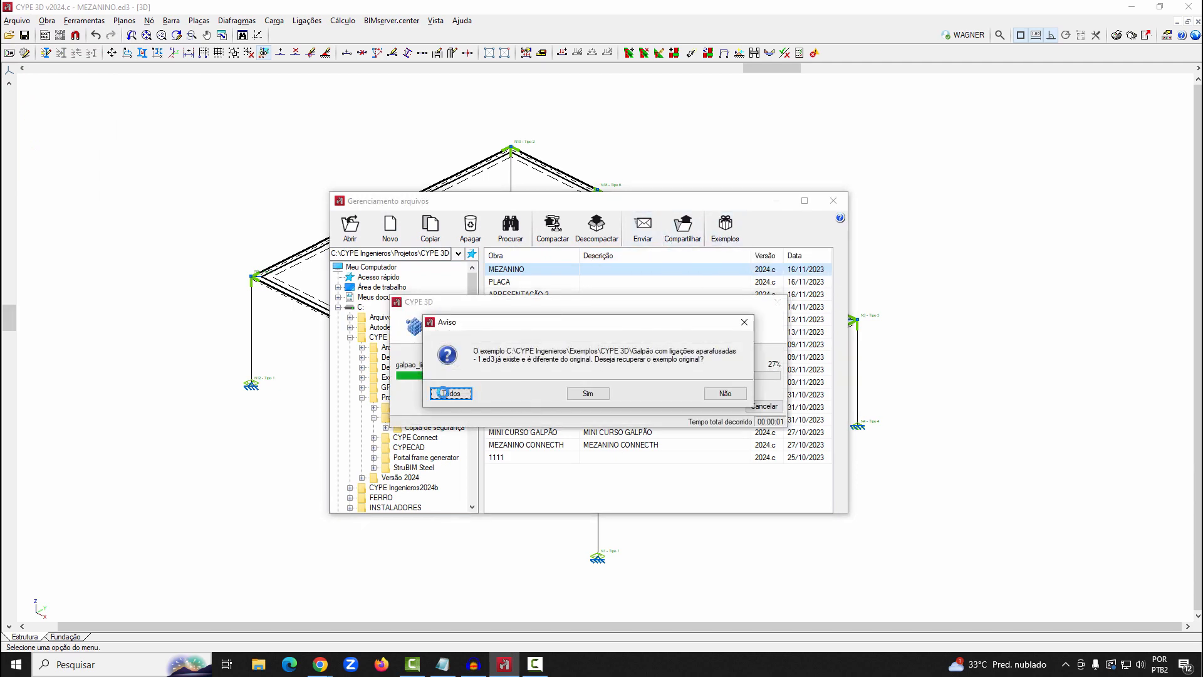
pyautogui.click(452, 396)
pyautogui.doubleClick(535, 308)
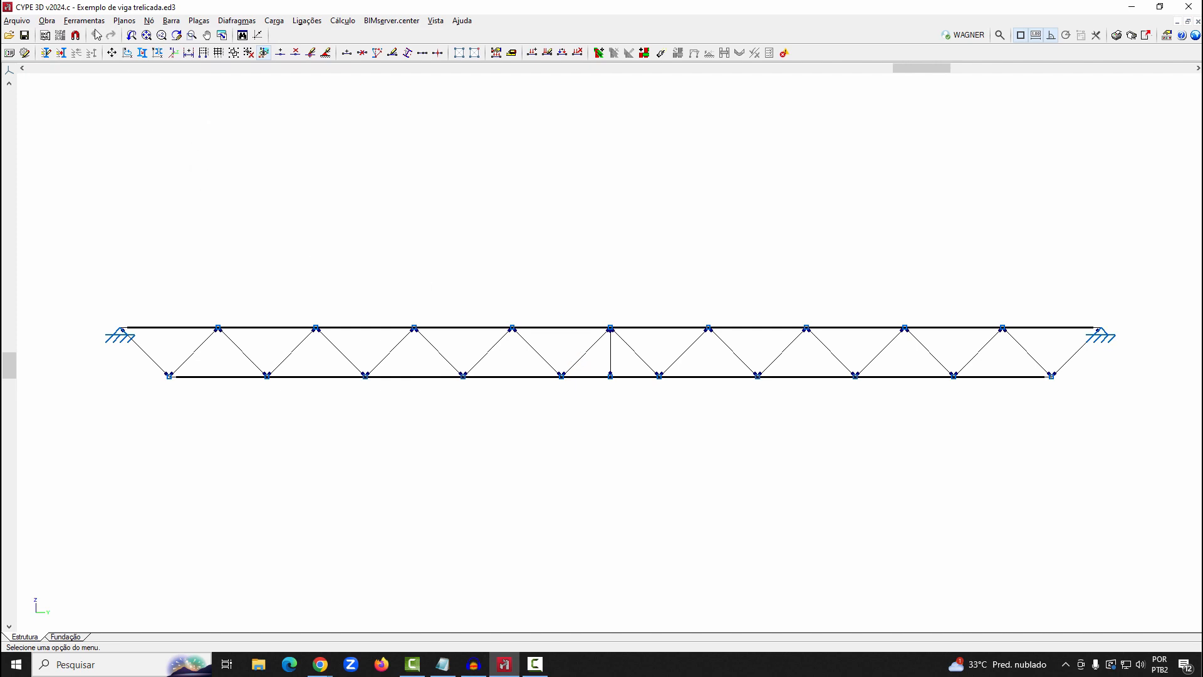
# Examine the complete truss beam in a 3D model view from an oblique angle, and close the view
pyautogui.click(84, 21)
pyautogui.moveTo(204, 283)
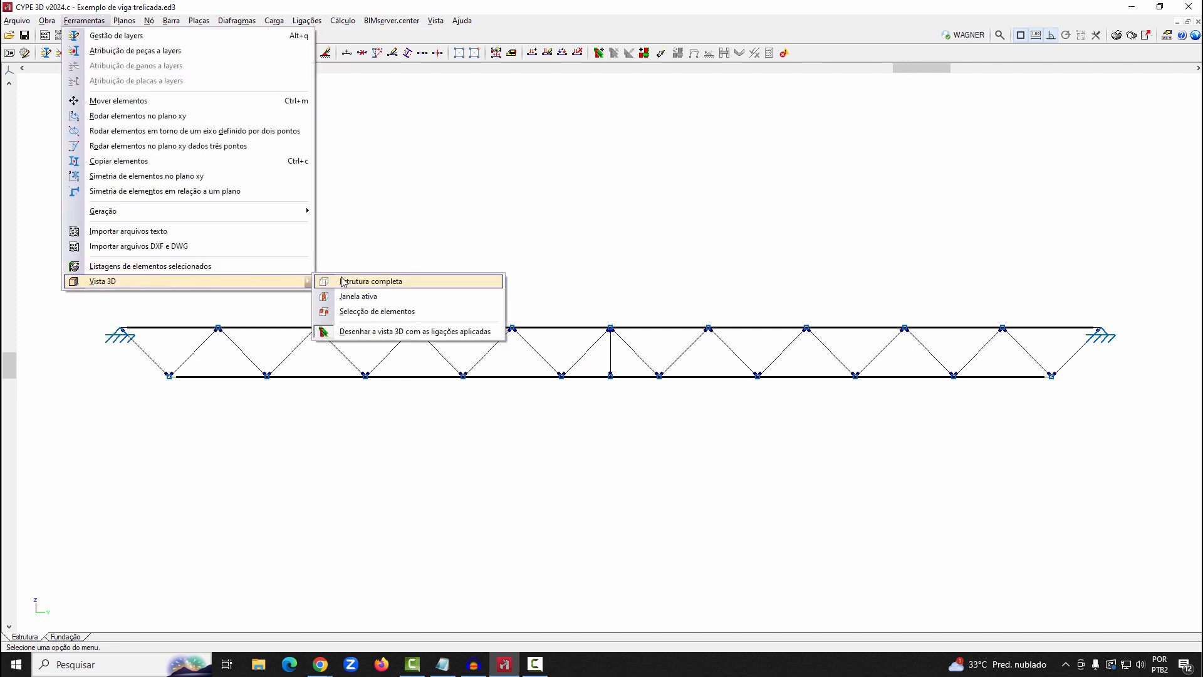
pyautogui.click(370, 281)
pyautogui.moveTo(344, 504); pyautogui.dragTo(558, 295)
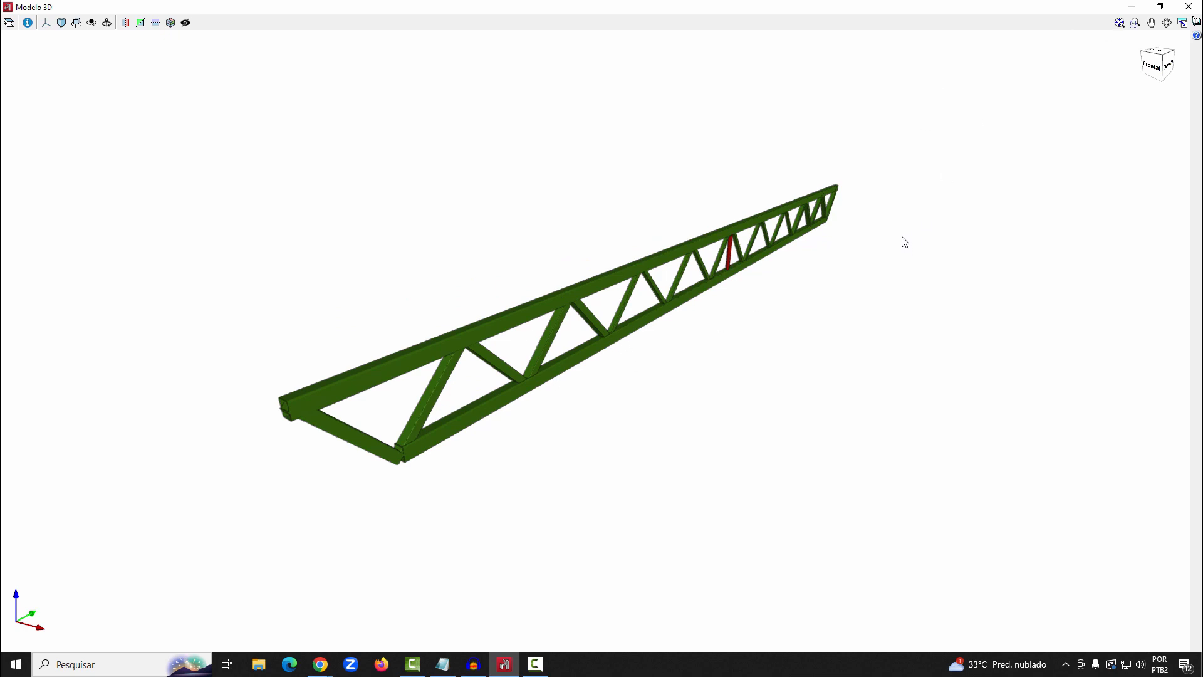
pyautogui.click(1190, 5)
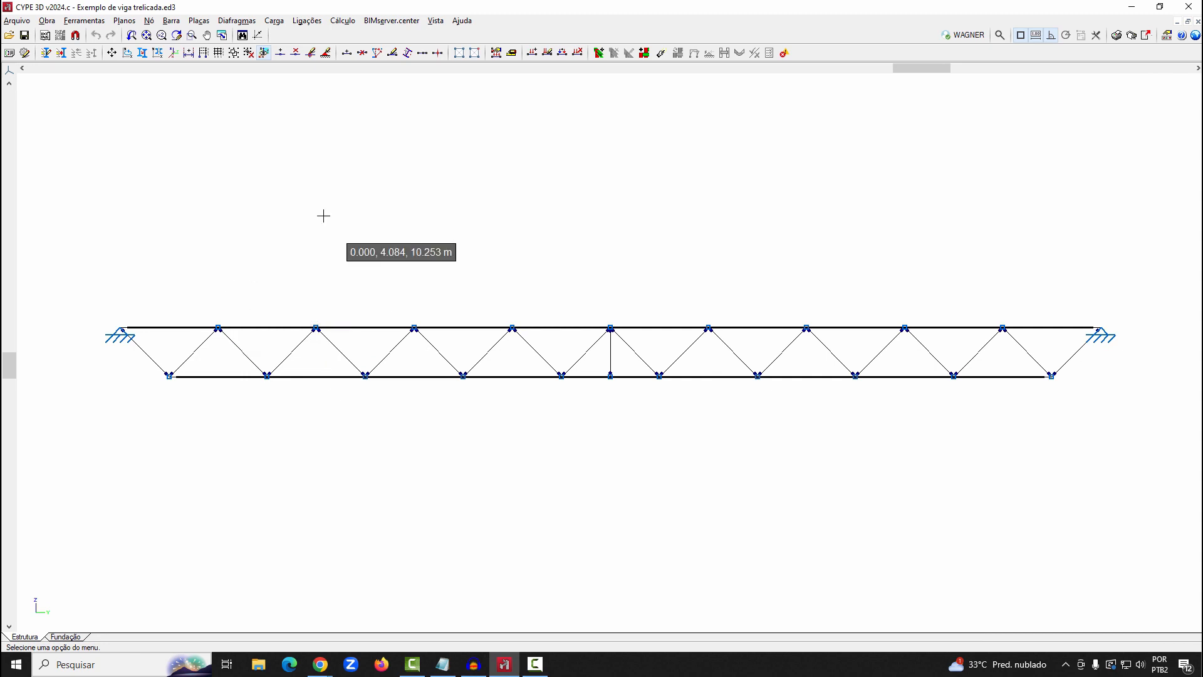
# In the 3D view, add an O-90x4 bar about 4.25 m long from the truss's third upper-chord node, perpendicular to the truss
pyautogui.click(436, 20)
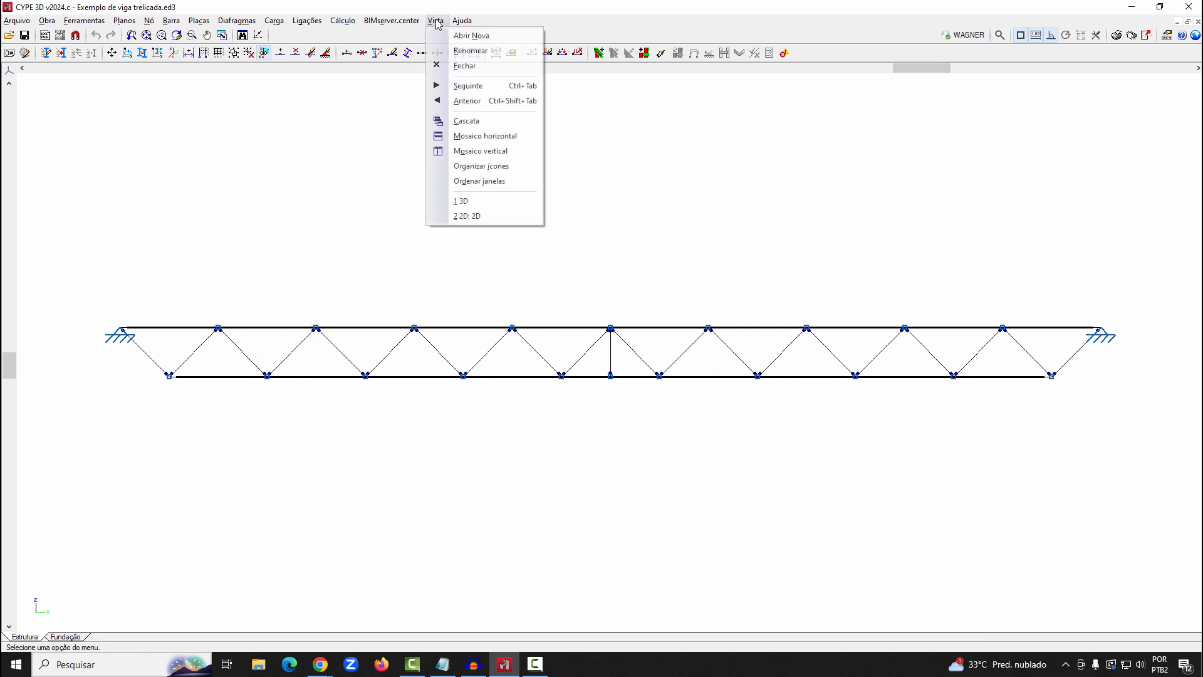
pyautogui.click(492, 201)
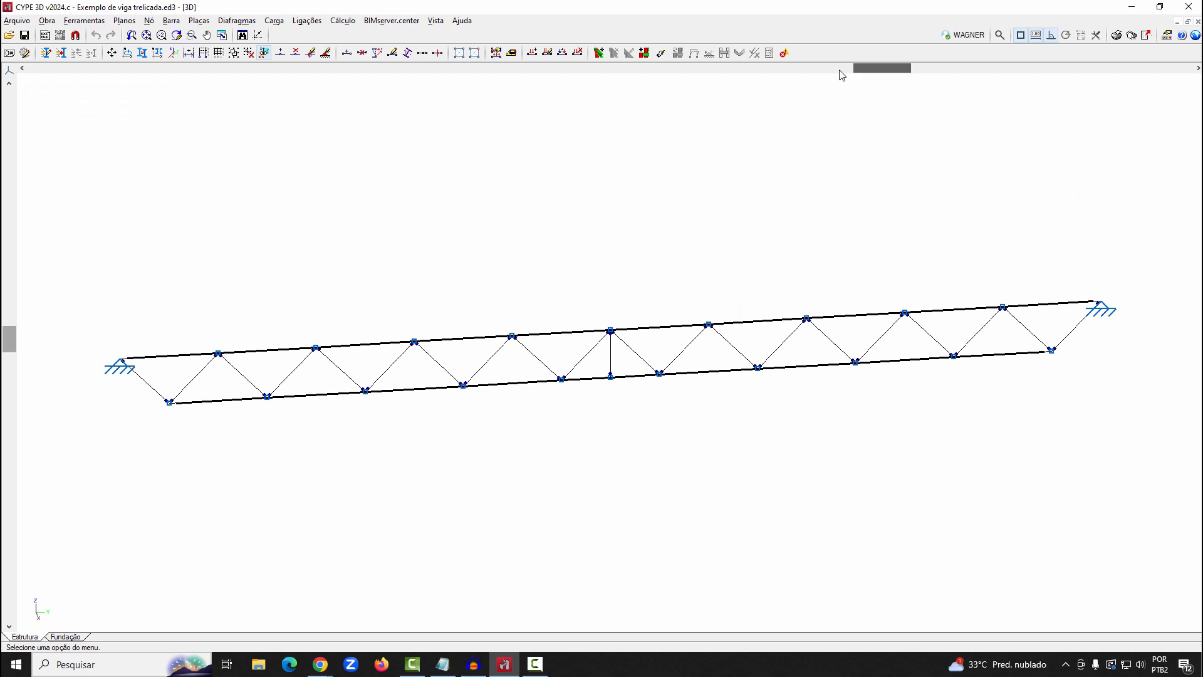
pyautogui.moveTo(853, 69); pyautogui.dragTo(715, 84)
pyautogui.click(173, 22)
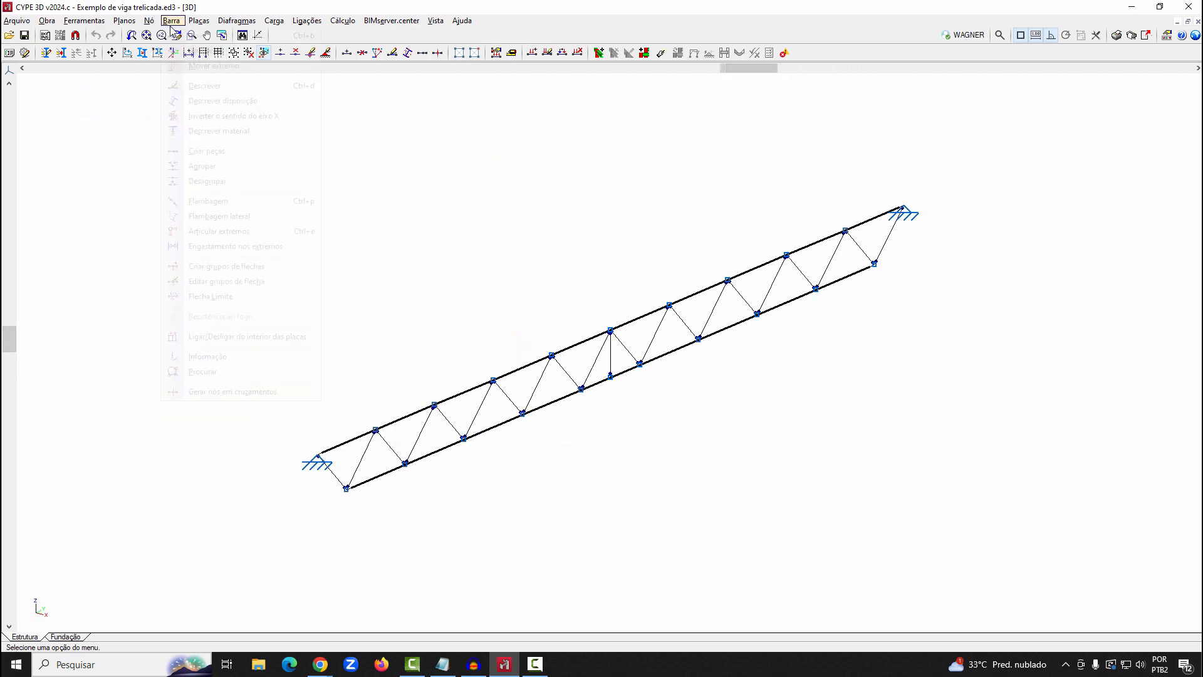
pyautogui.click(434, 402)
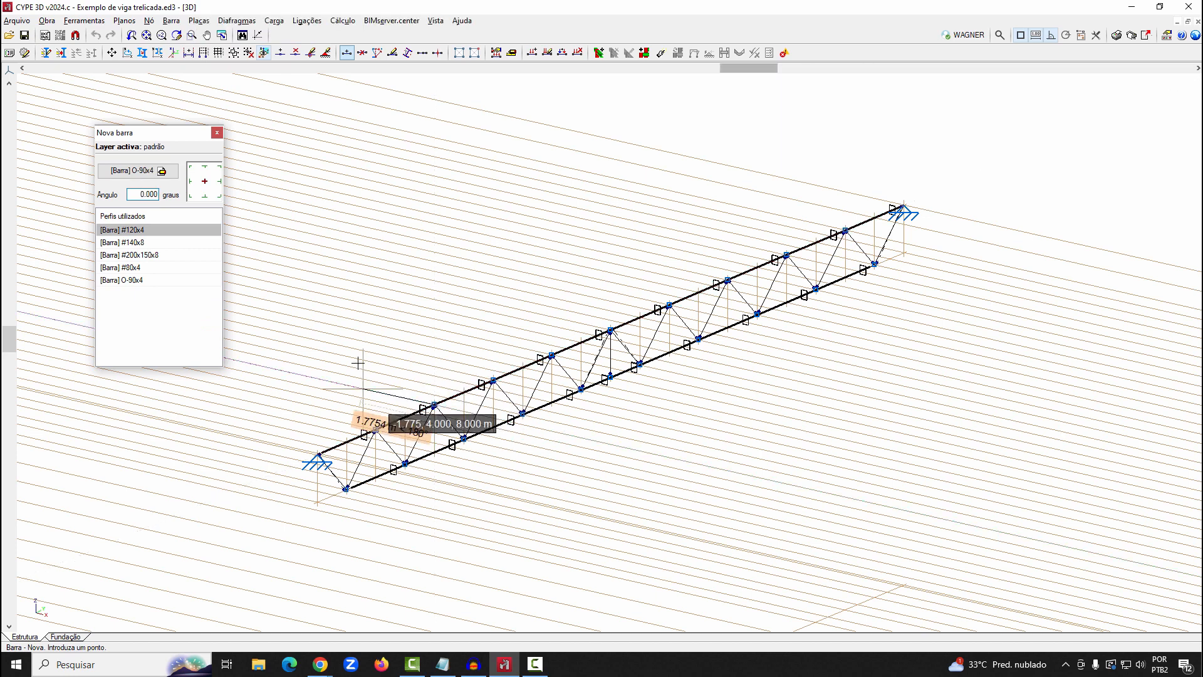
pyautogui.click(263, 356)
pyautogui.press('Return')
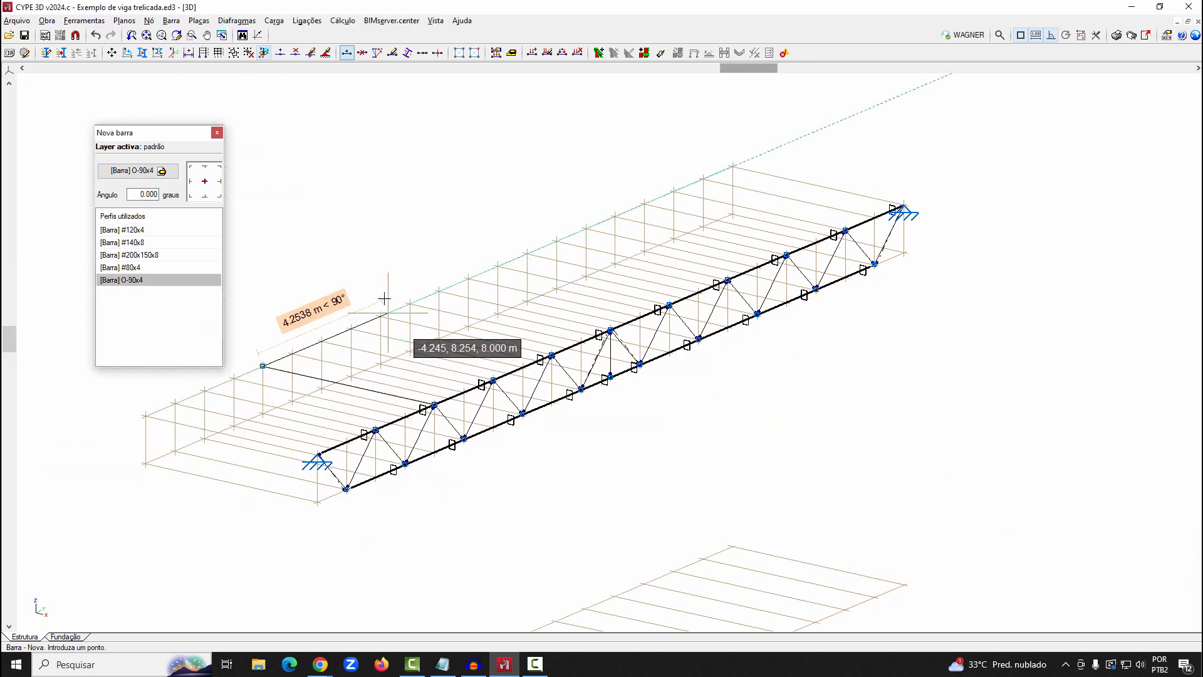
pyautogui.rightClick(386, 298)
pyautogui.scroll(-3, 933, 364)
pyautogui.scroll(5, 301, 358)
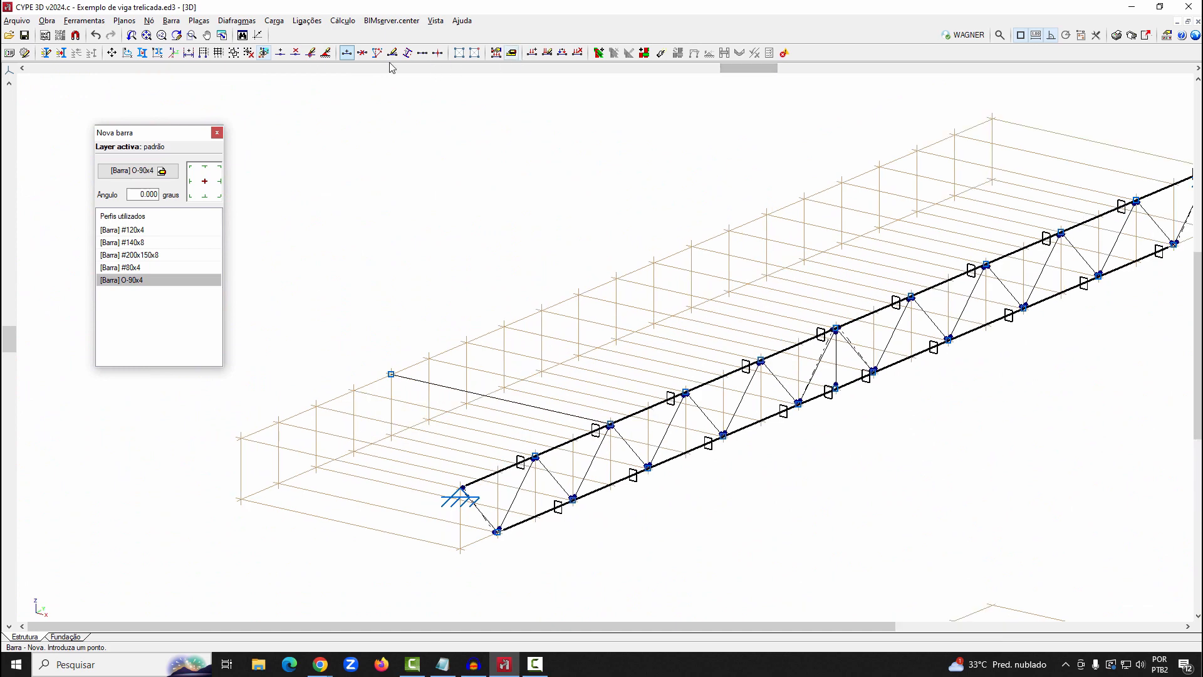
# Assign a pinned external support to the free end node of the new O-90x4 bar
pyautogui.click(325, 52)
pyautogui.rightClick(321, 328)
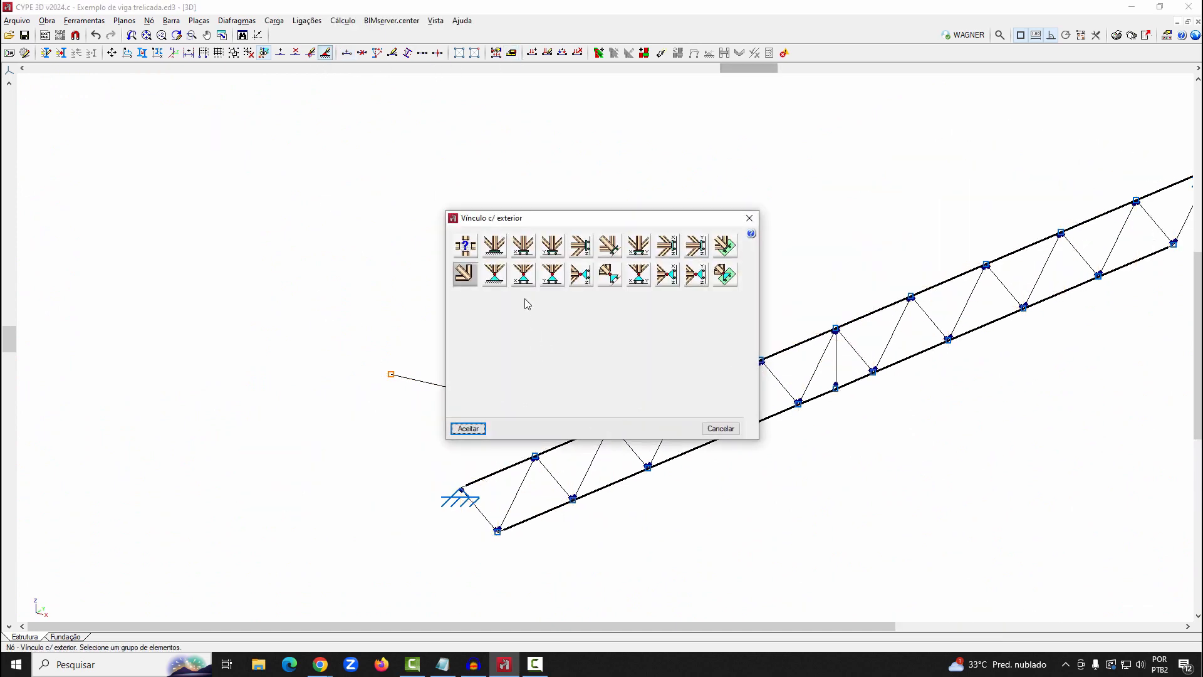
pyautogui.click(494, 274)
pyautogui.click(468, 429)
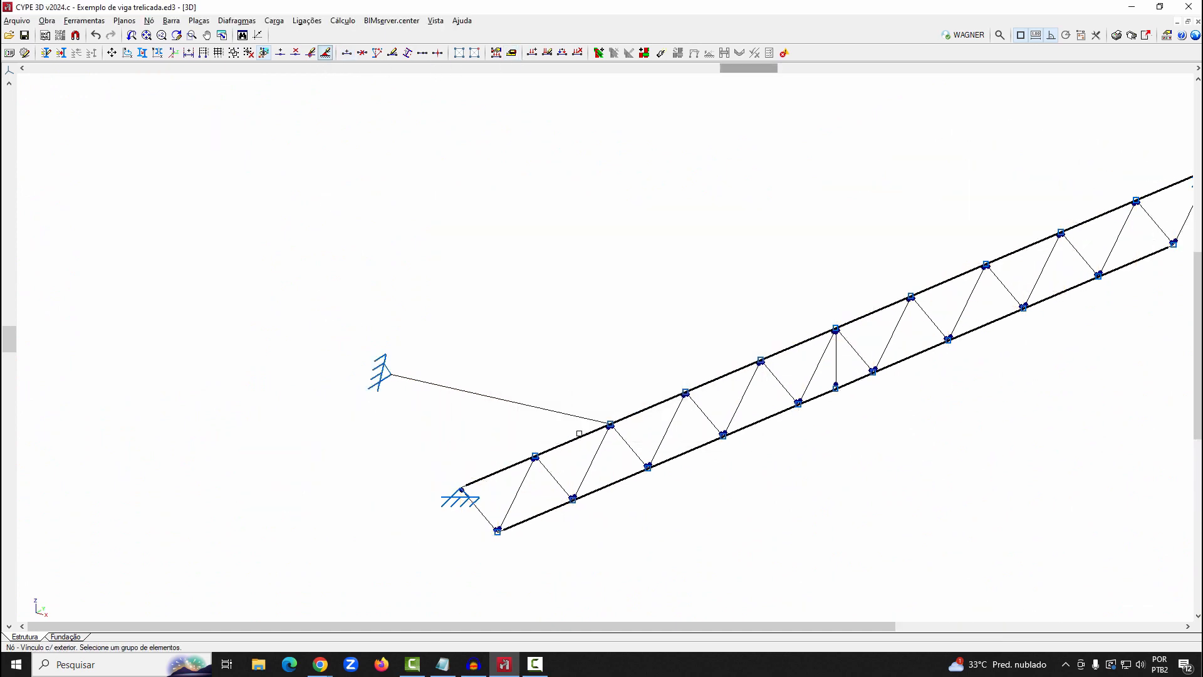
# Generate the connections for the truss with the added perpendicular bar, grouping equal connections where possible
pyautogui.scroll(4, 623, 424)
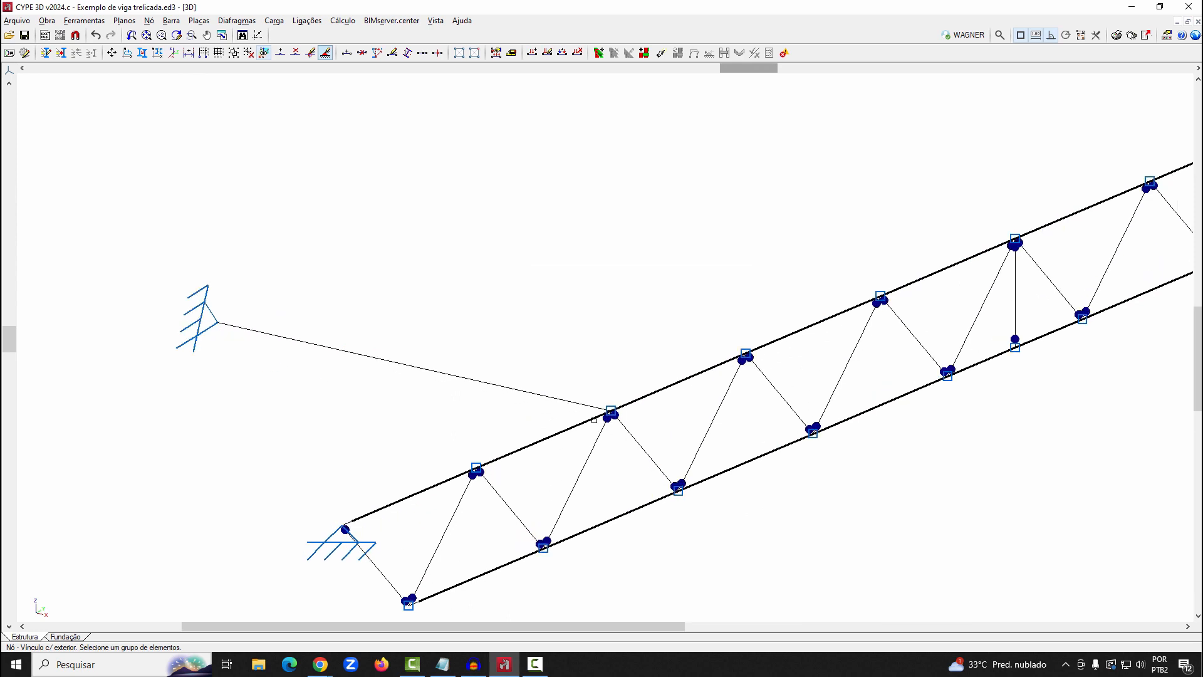
pyautogui.scroll(-3, 588, 393)
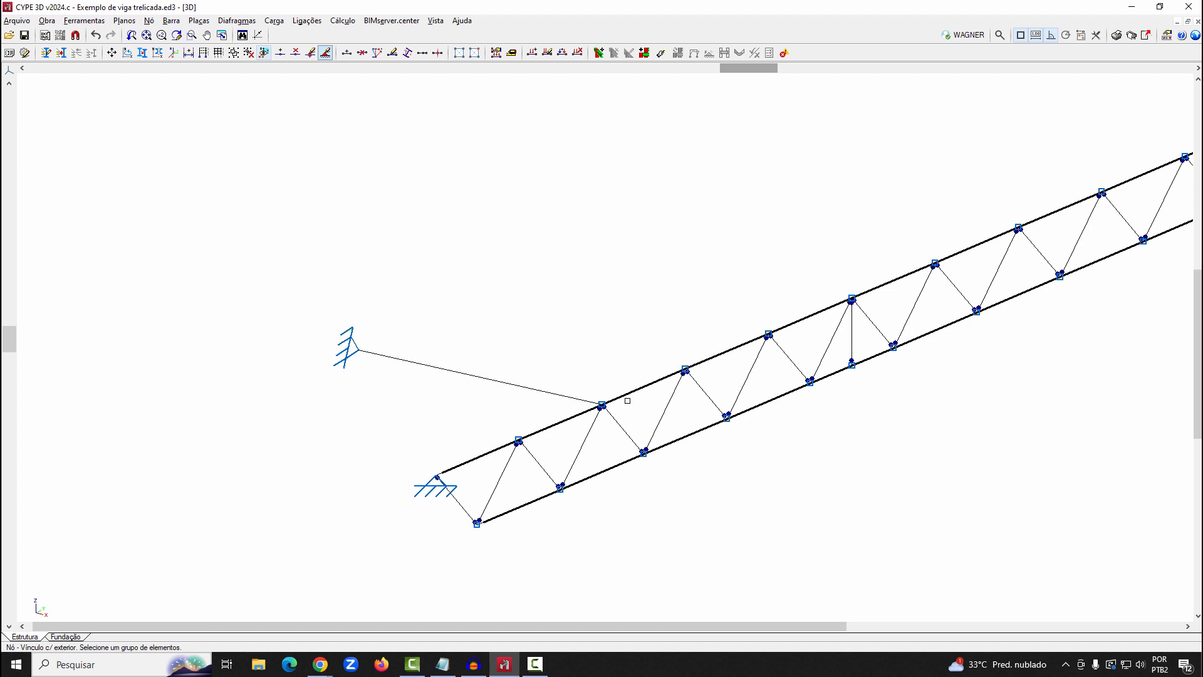
pyautogui.scroll(-1, 484, 276)
pyautogui.moveTo(792, 421); pyautogui.dragTo(628, 442, button='middle')
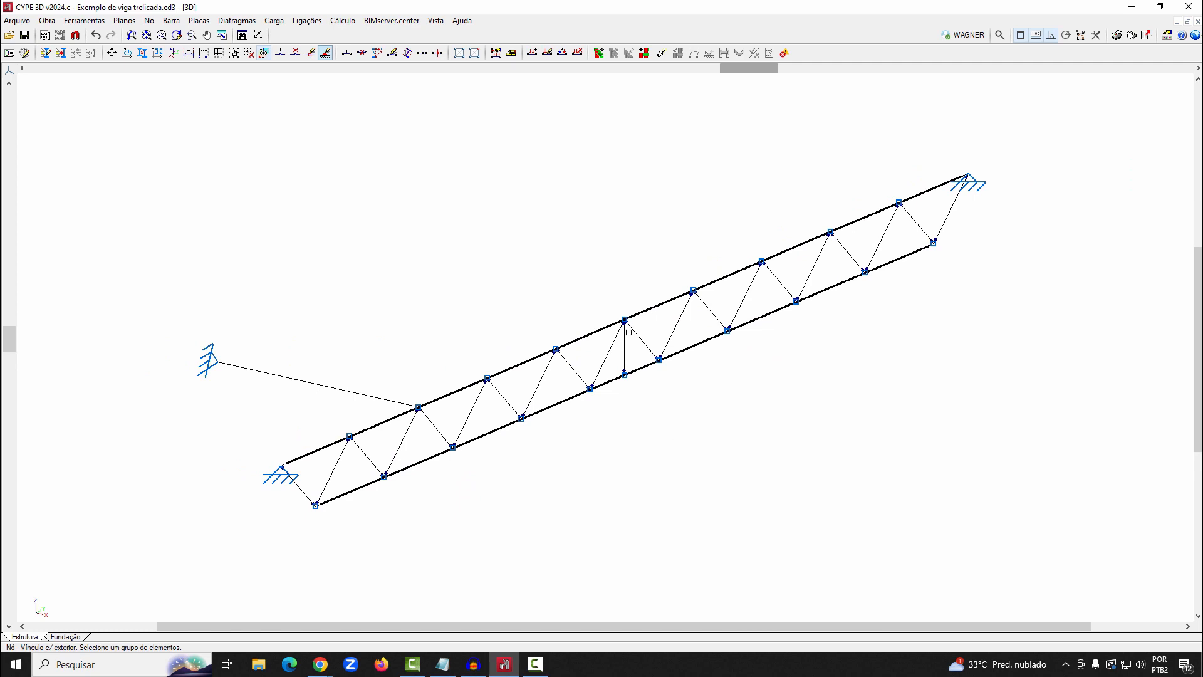
pyautogui.click(308, 20)
pyautogui.press('Return')
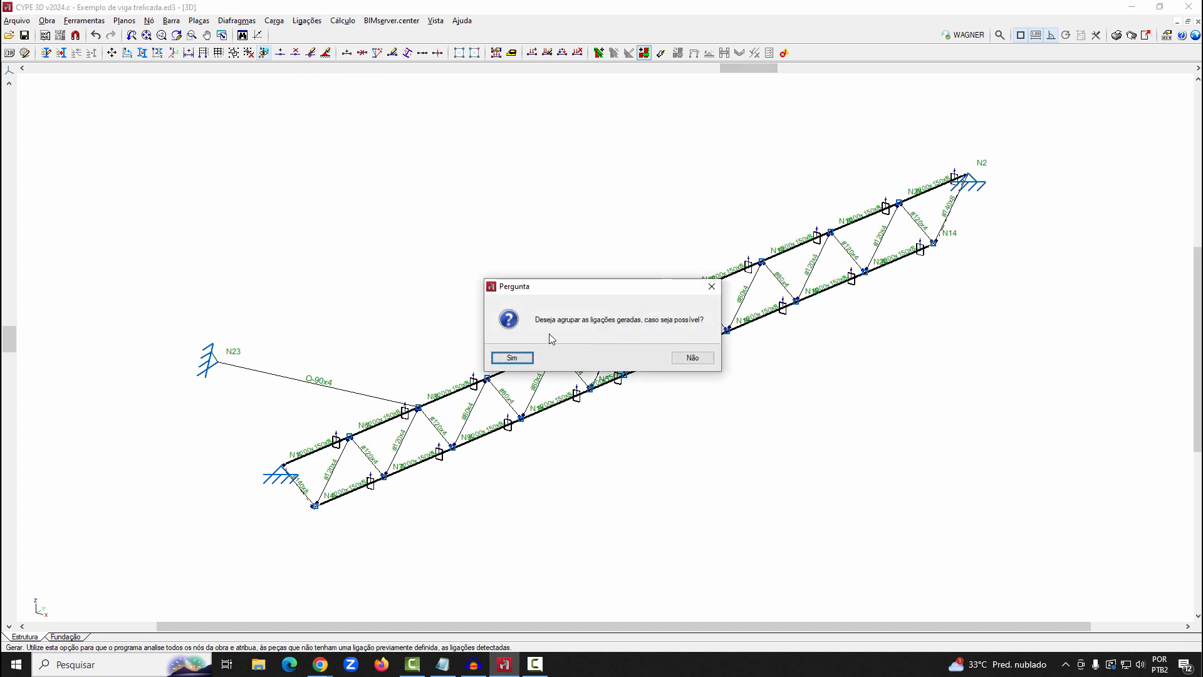
pyautogui.click(520, 356)
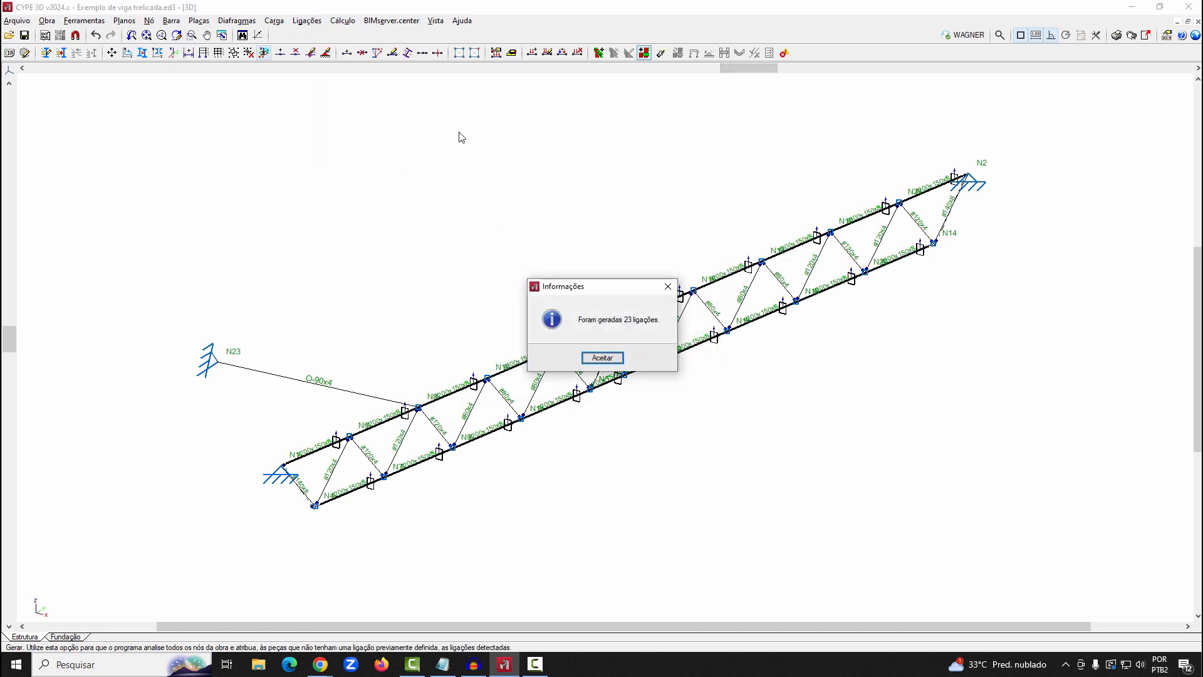
pyautogui.click(602, 358)
# Try to edit the connection at the upper-chord node that joins the added bar, and exit the program at the error
pyautogui.click(307, 20)
pyautogui.click(315, 67)
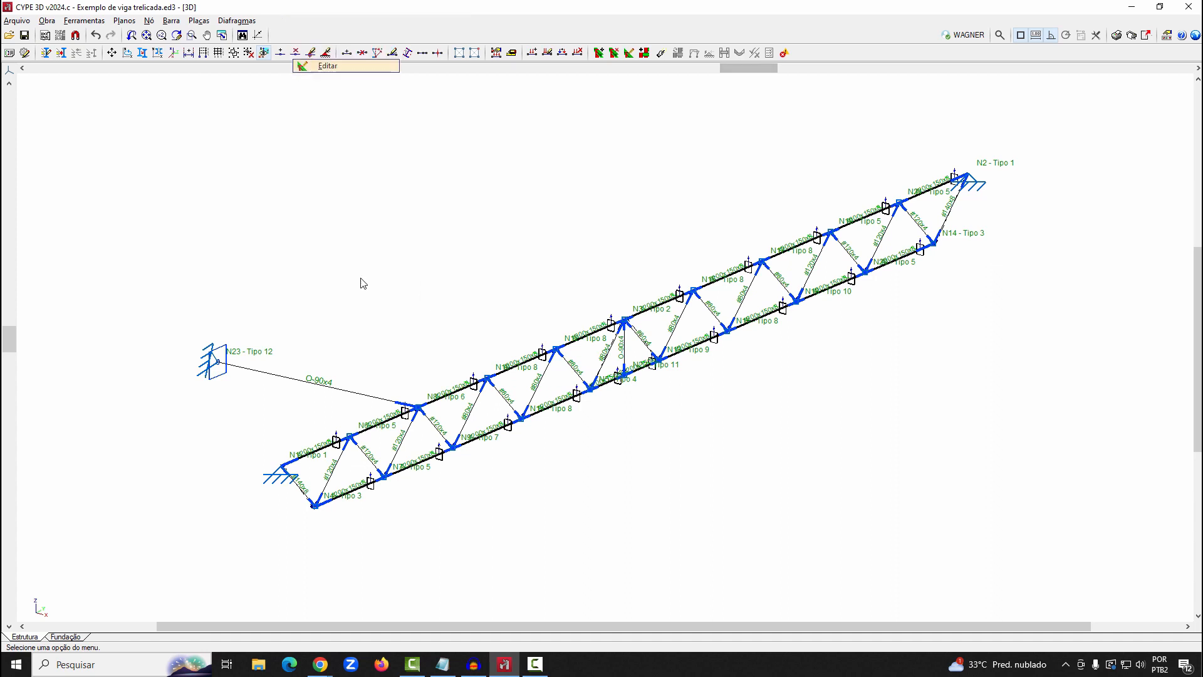
pyautogui.click(415, 407)
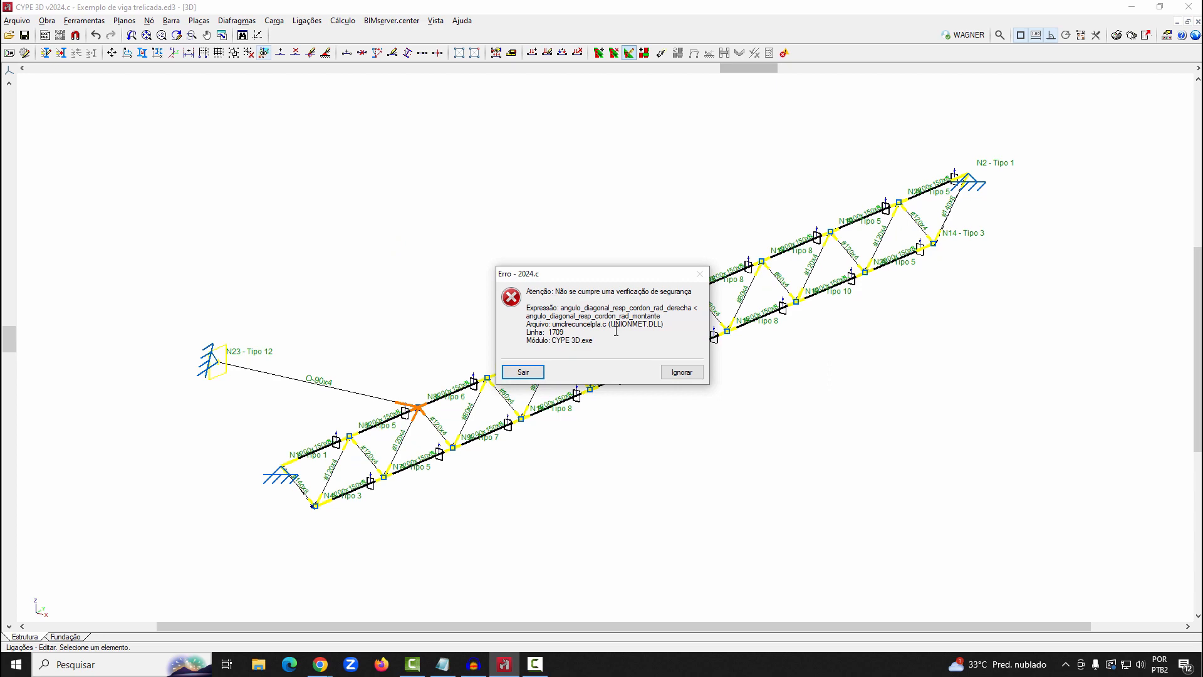
pyautogui.press('Escape')
pyautogui.press('Escape')
pyautogui.press('Escape')
pyautogui.press('Escape')
pyautogui.press('Escape')
pyautogui.press('Escape')
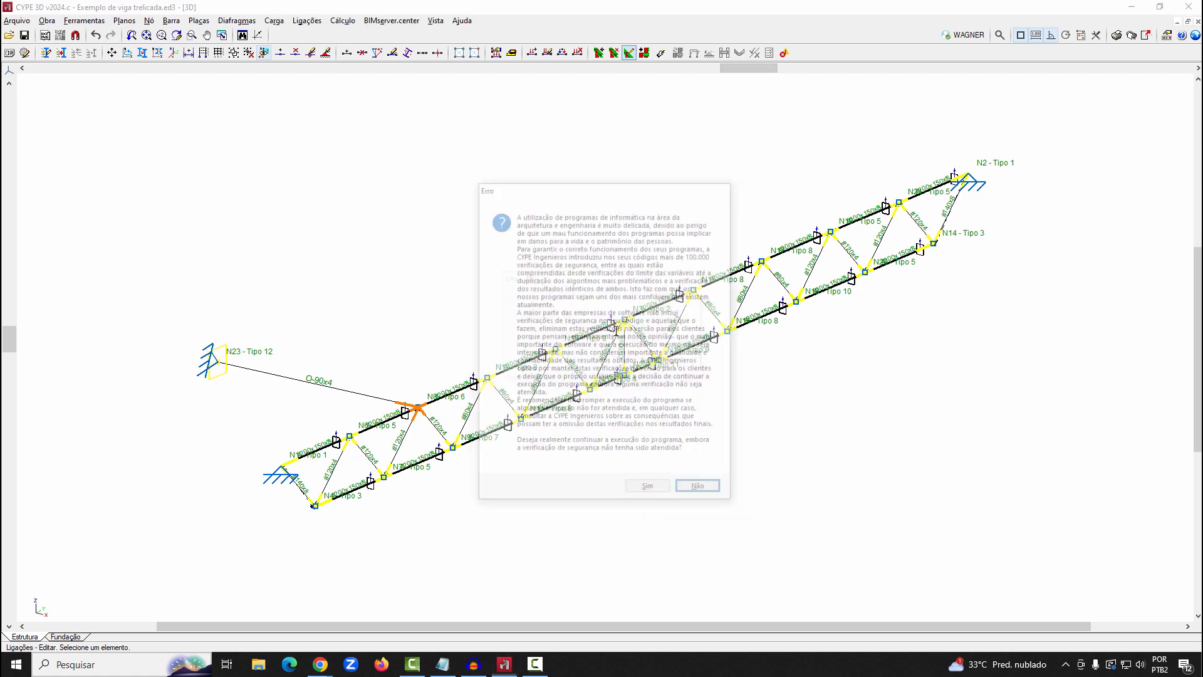
pyautogui.press('Return')
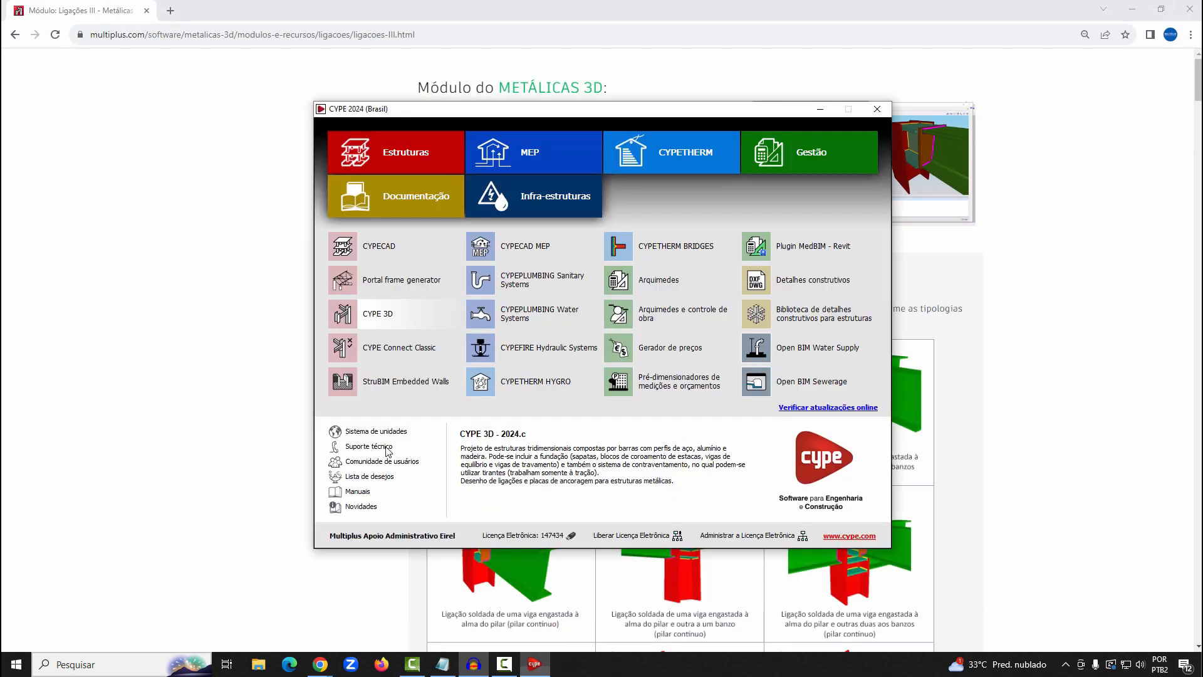
# Relaunch CYPE 3D, reopen the recent project "Exemplo de viga trelicada" and maximize its 3D window at an oblique angle
pyautogui.doubleClick(399, 316)
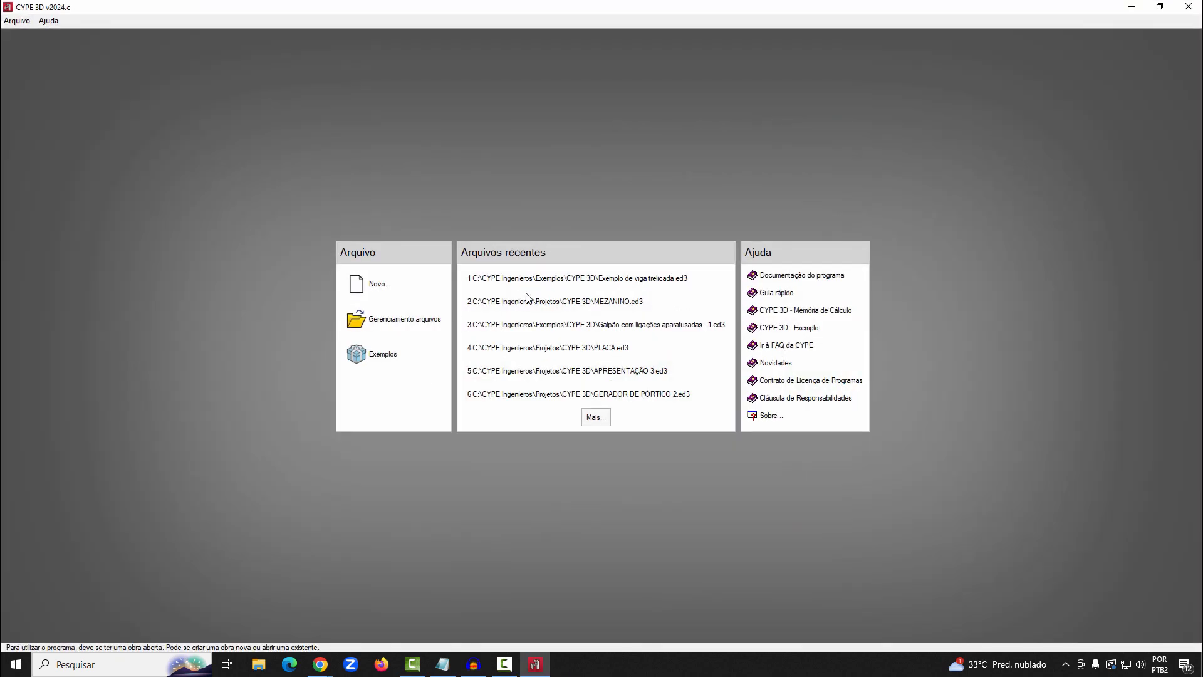
pyautogui.click(542, 281)
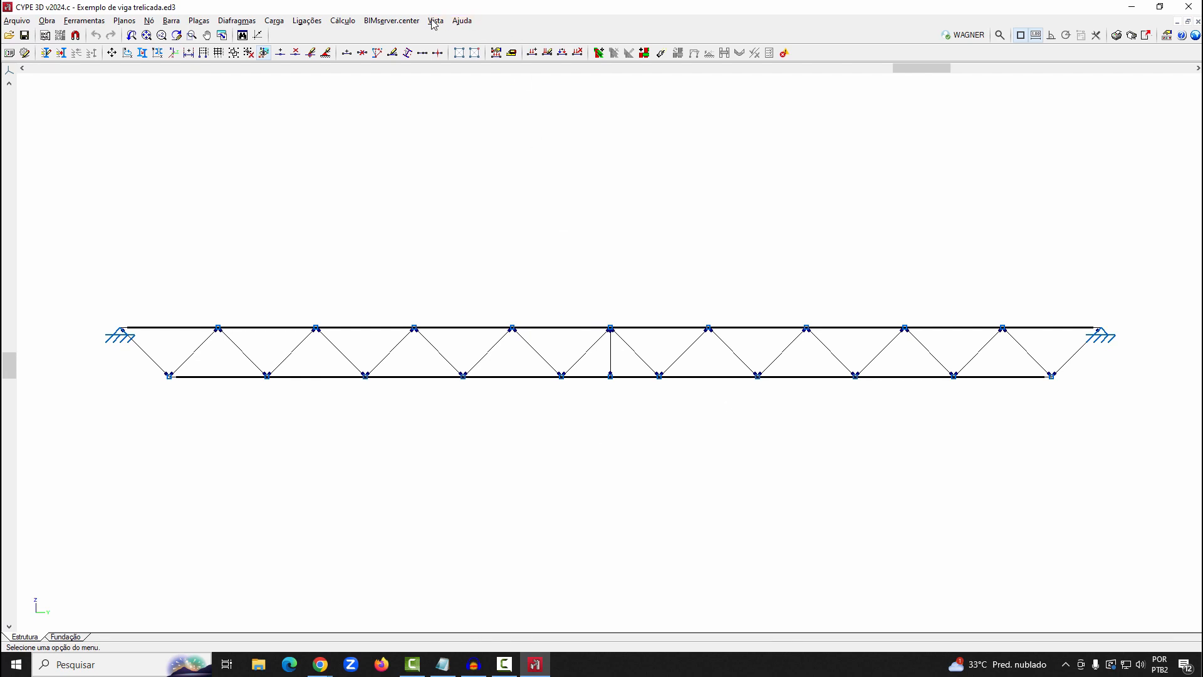
pyautogui.click(434, 20)
pyautogui.click(479, 199)
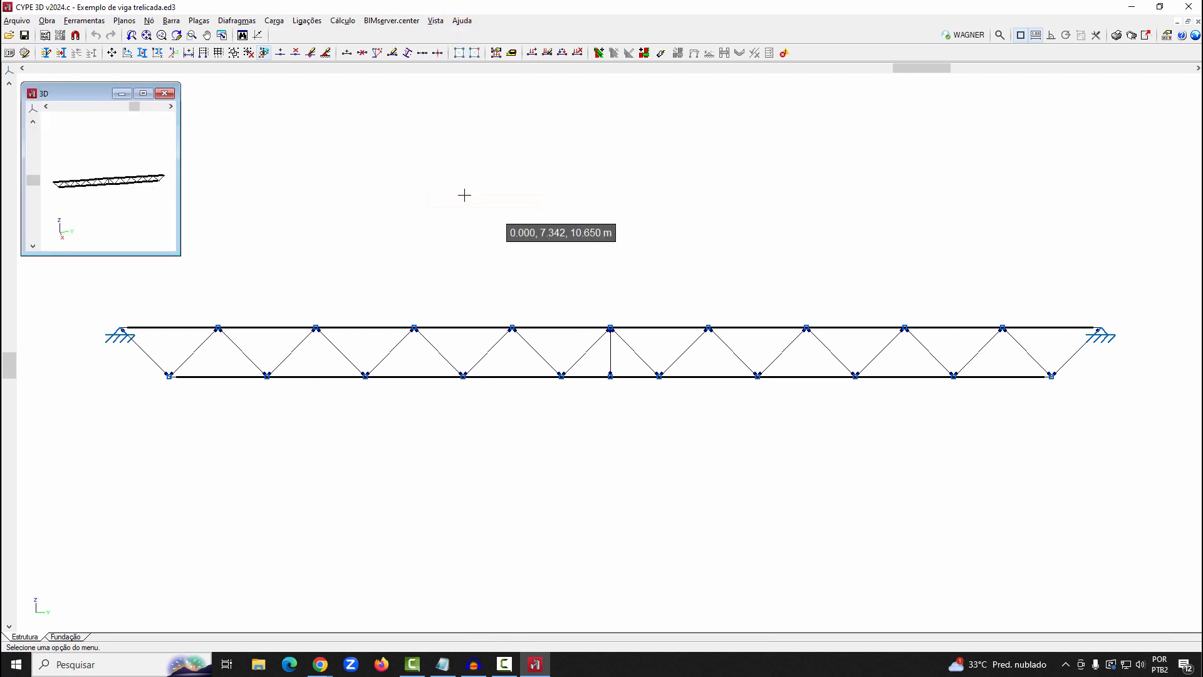
pyautogui.click(143, 93)
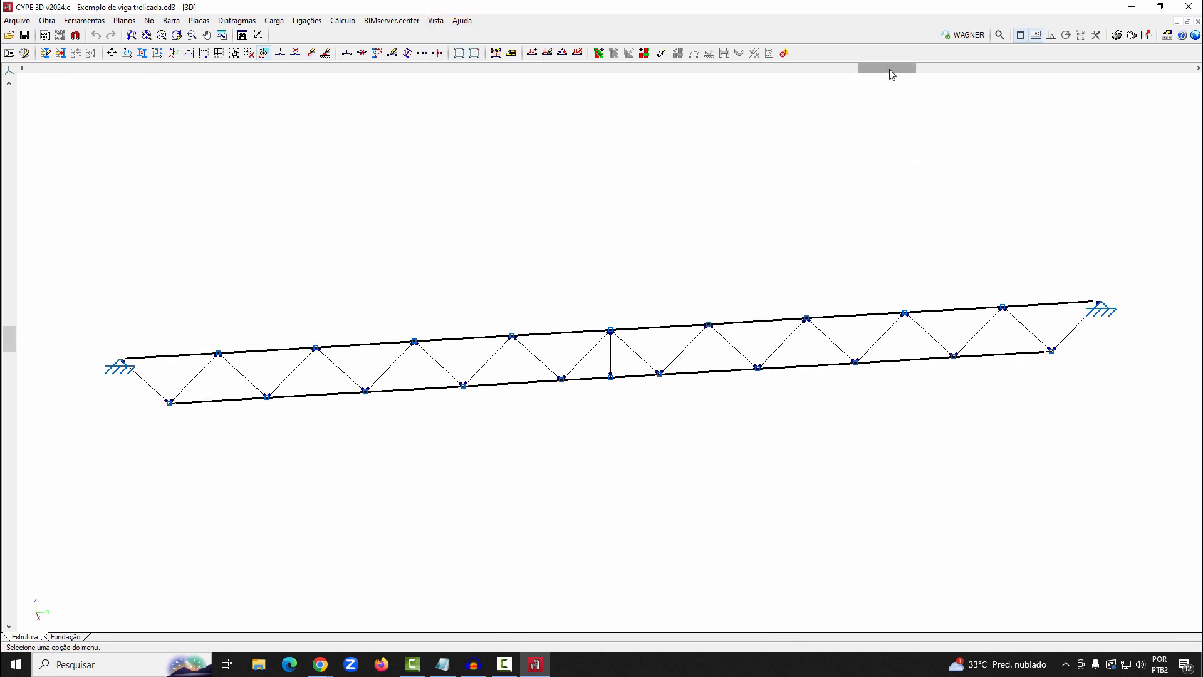
pyautogui.moveTo(890, 70); pyautogui.dragTo(763, 71)
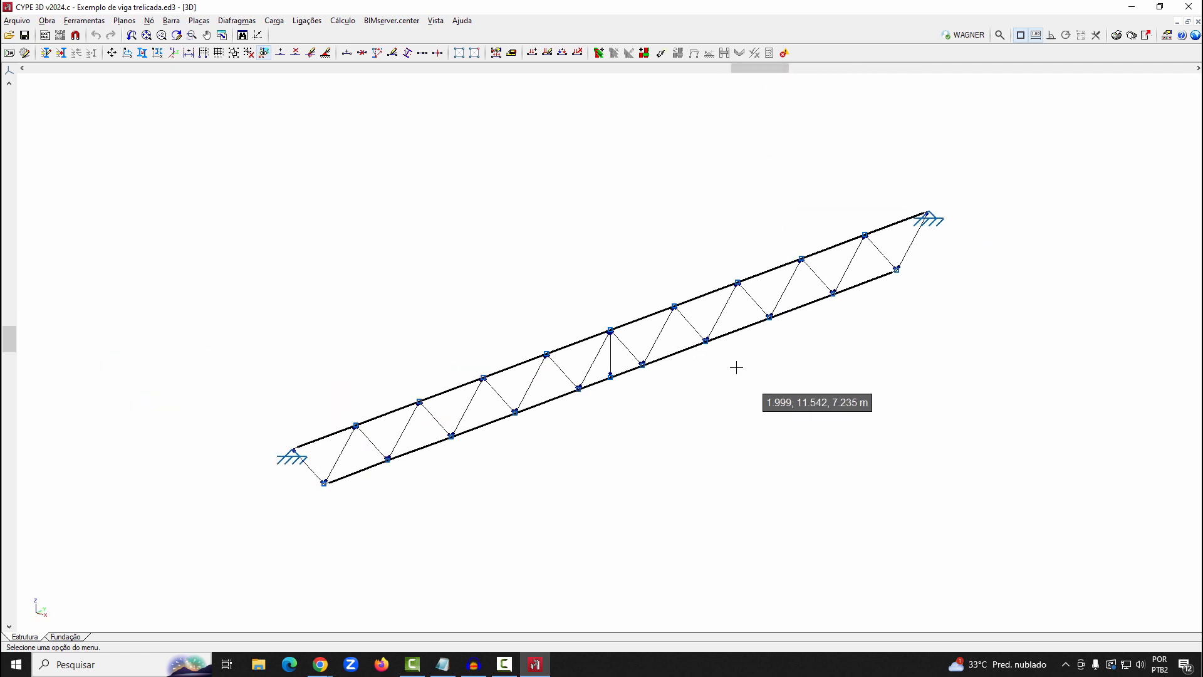
# Generate the connections of the reopened truss, grouping them where possible
pyautogui.scroll(2, 736, 367)
pyautogui.click(307, 20)
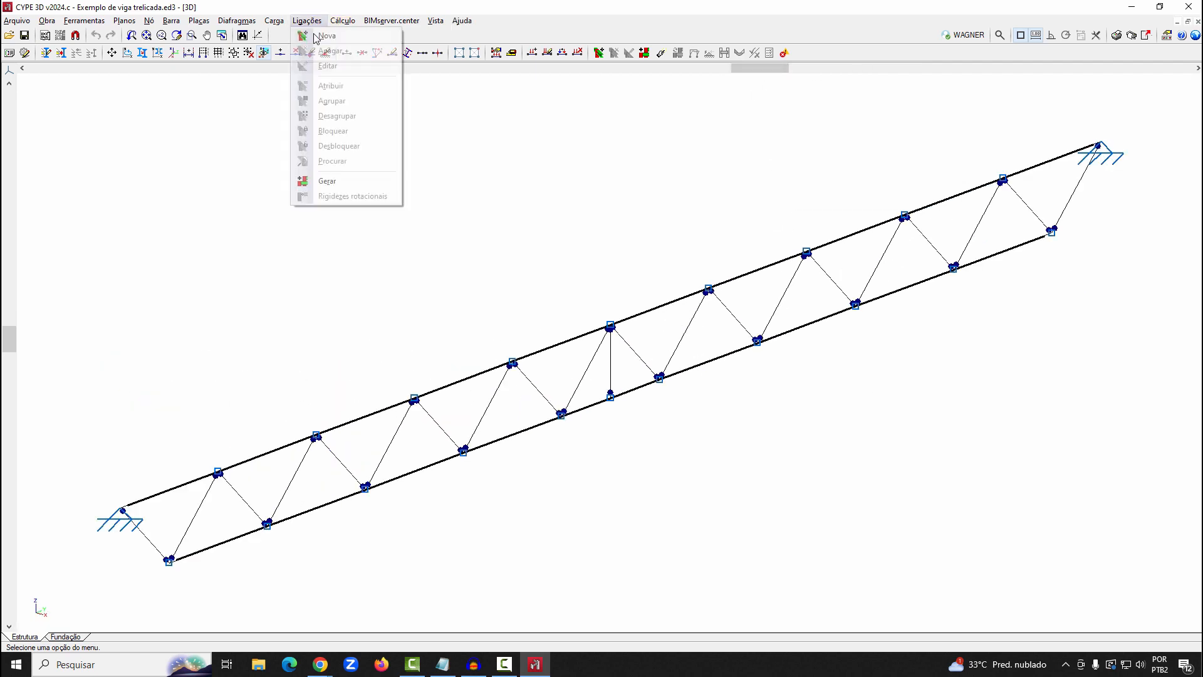
pyautogui.click(331, 181)
pyautogui.click(509, 359)
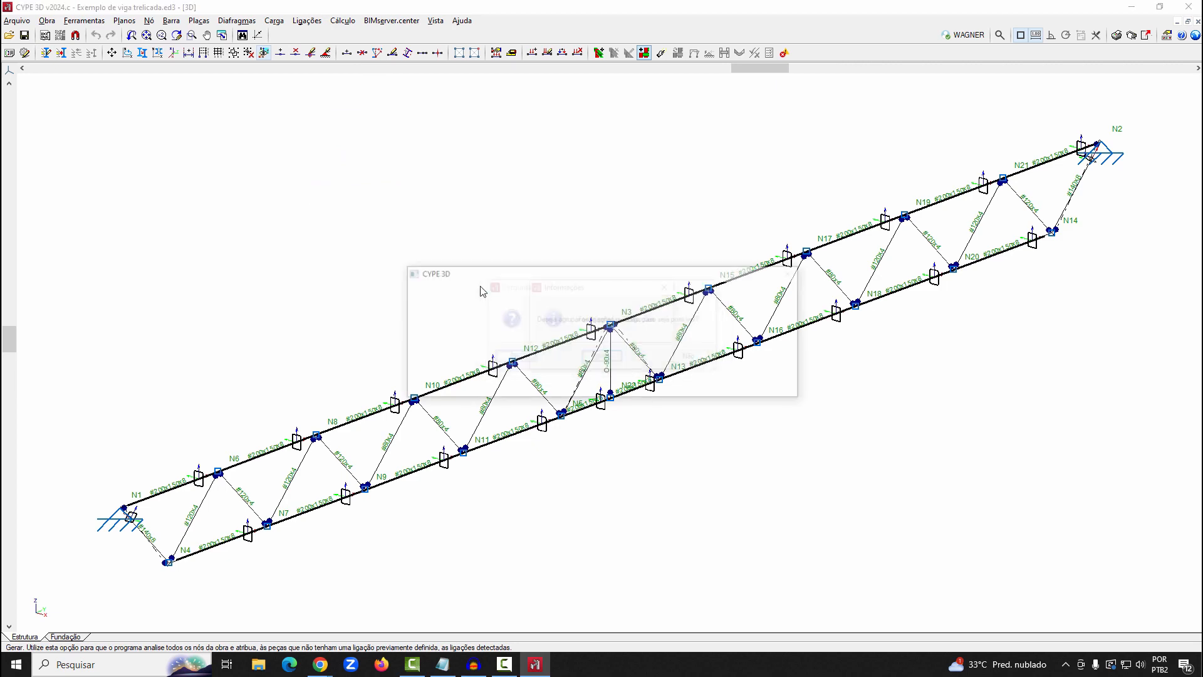
pyautogui.click(602, 357)
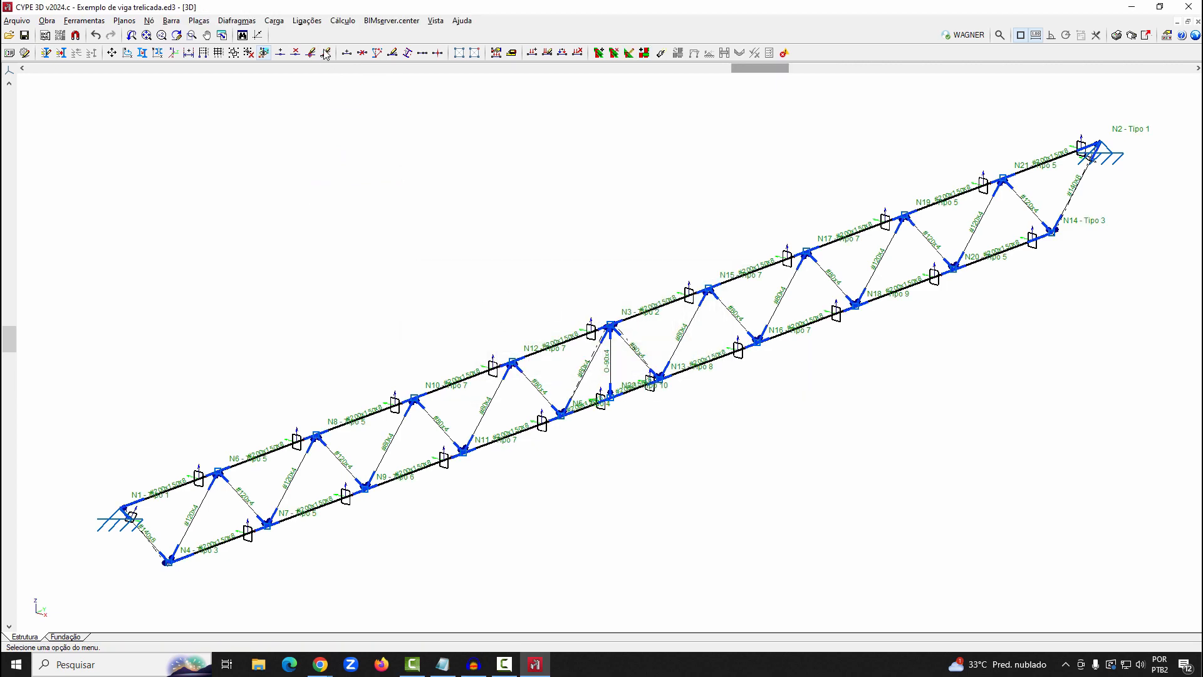
# Open the Tipo 7 connection at upper-chord node N10 for editing, view its tubular joint model and close it
pyautogui.click(307, 21)
pyautogui.click(327, 66)
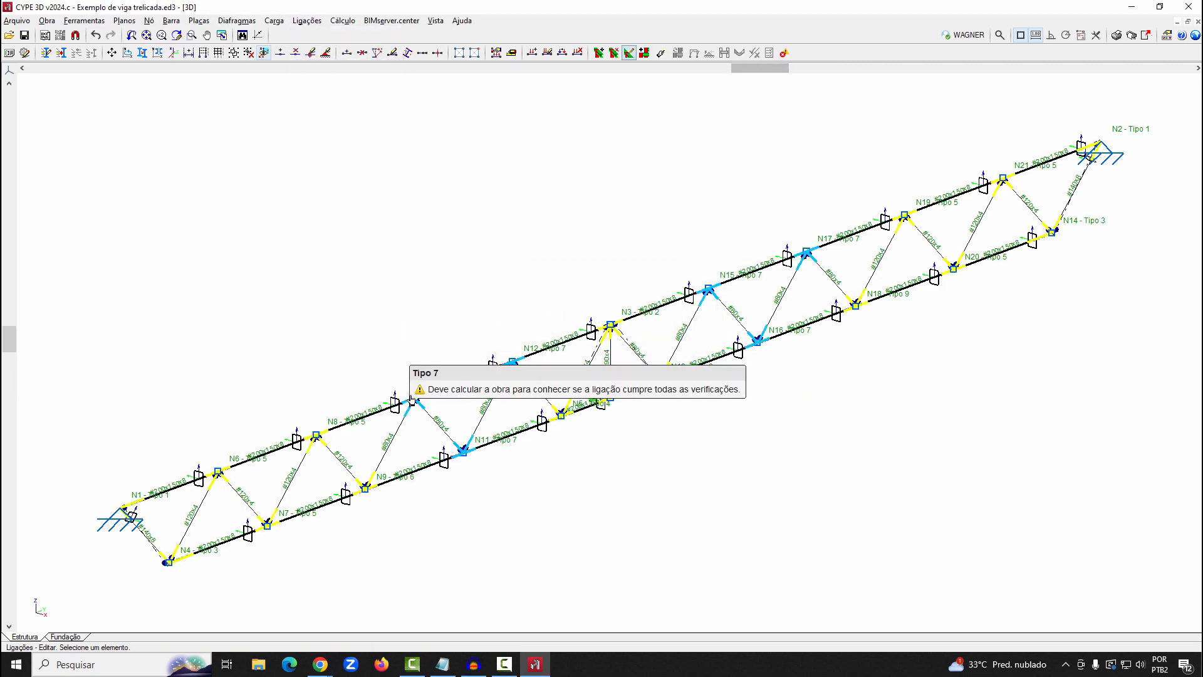
pyautogui.click(412, 396)
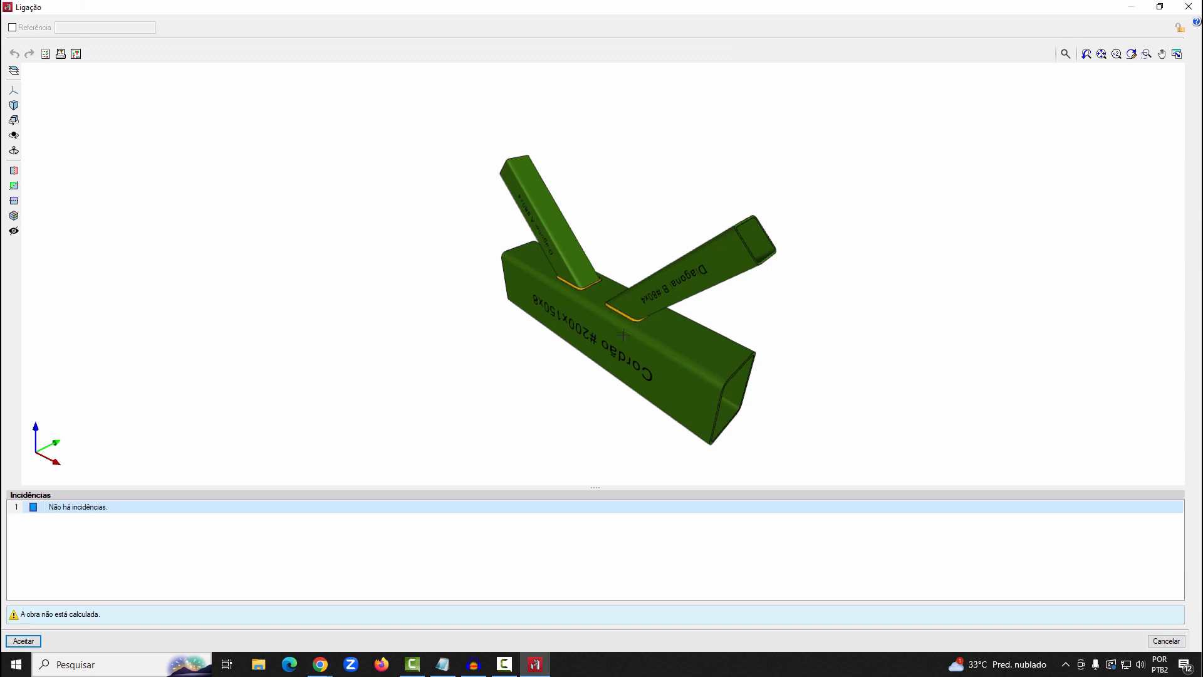
pyautogui.click(1189, 7)
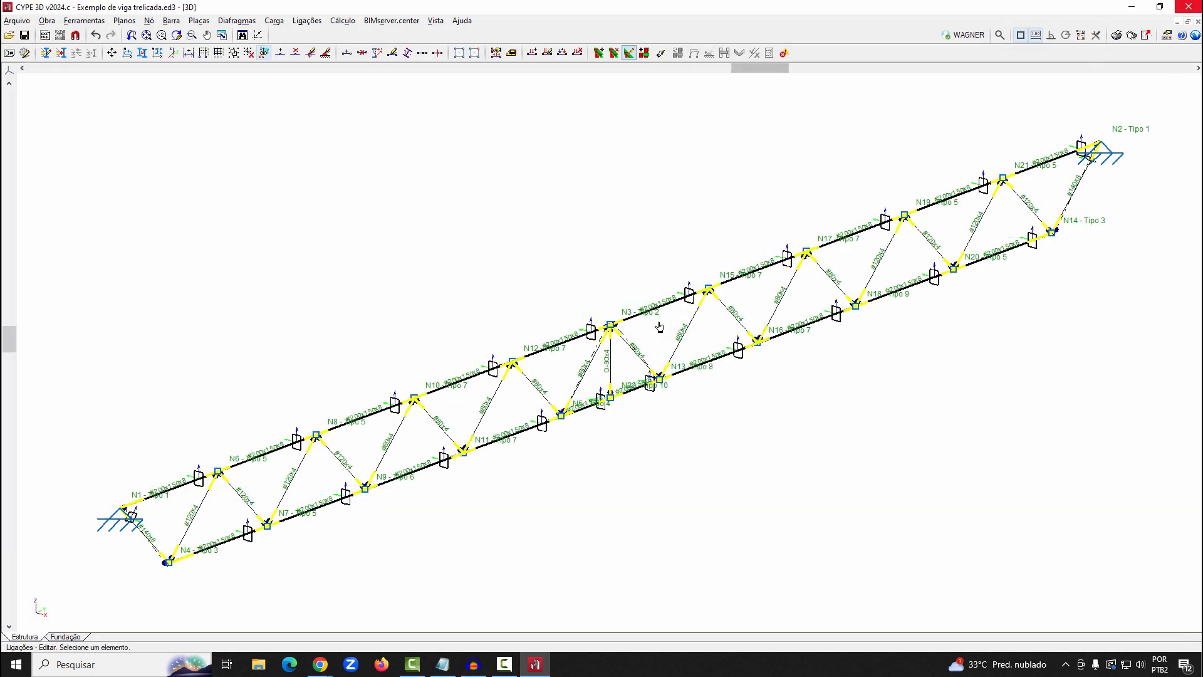
# Calculate the truss without sizing the profiles, including connection design with all nodes resolved as welded
pyautogui.click(343, 21)
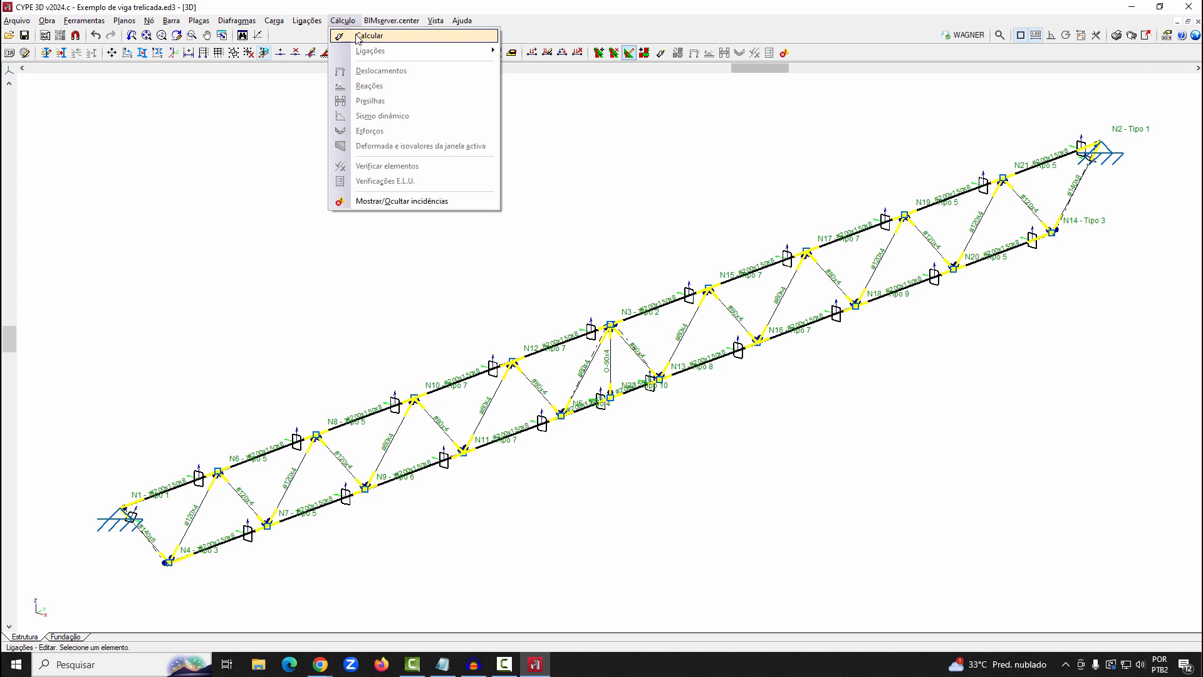
pyautogui.click(358, 37)
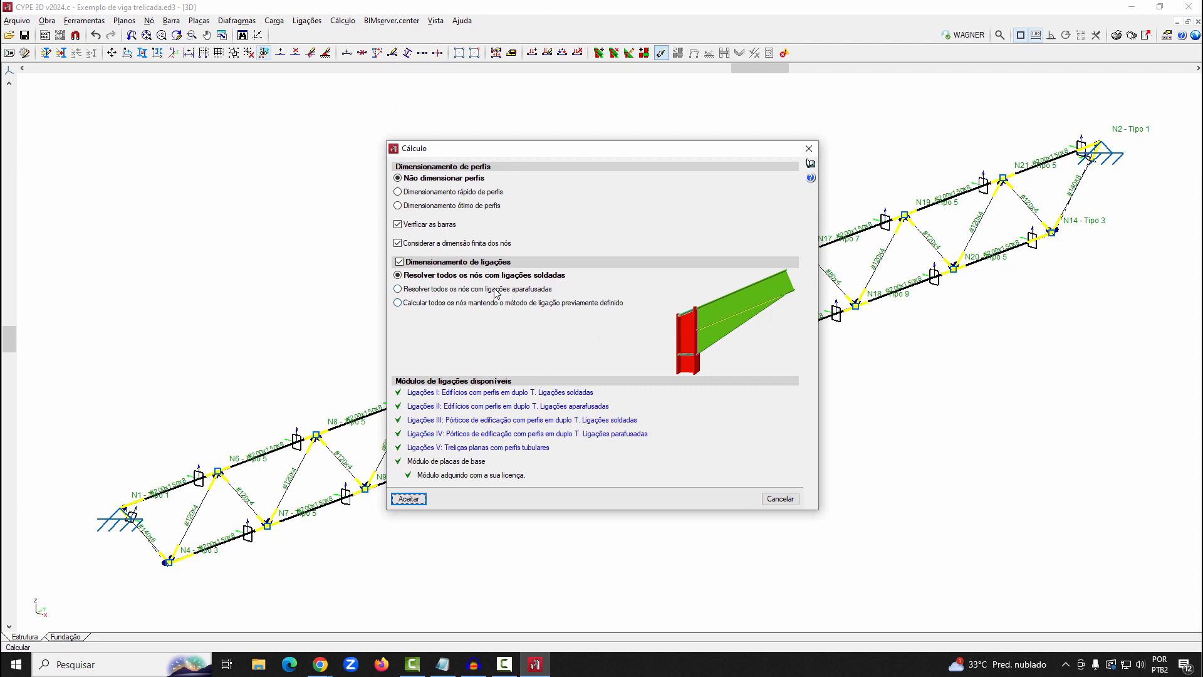
pyautogui.click(441, 243)
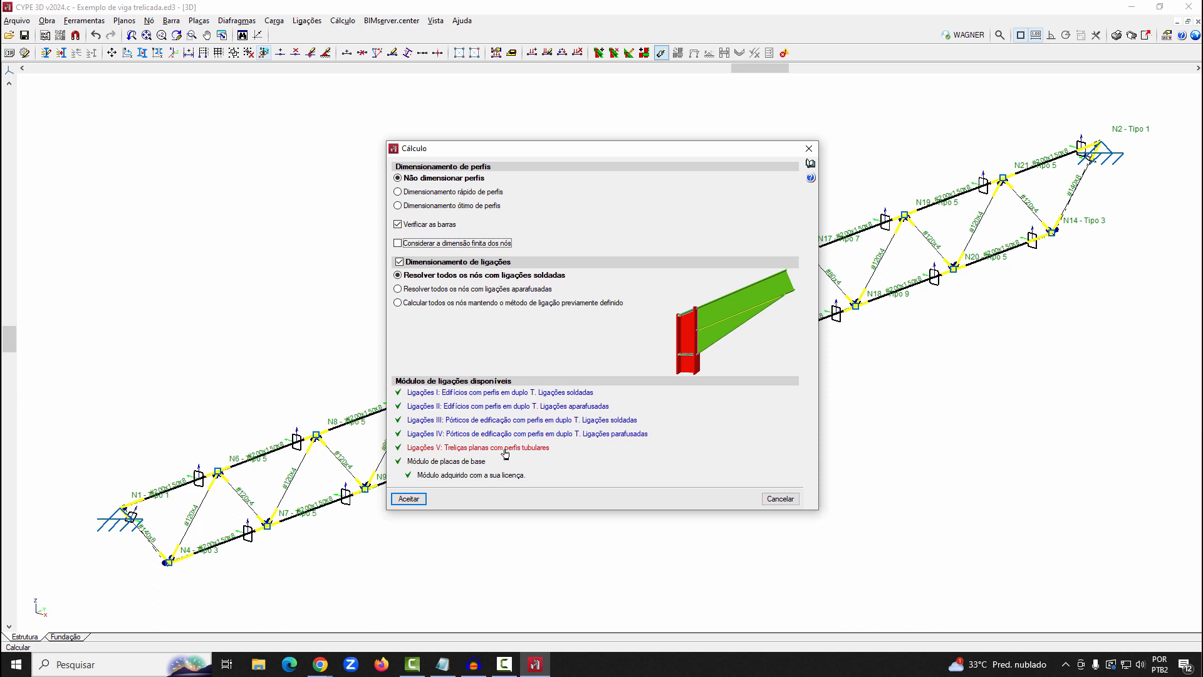
pyautogui.click(424, 503)
pyautogui.click(483, 392)
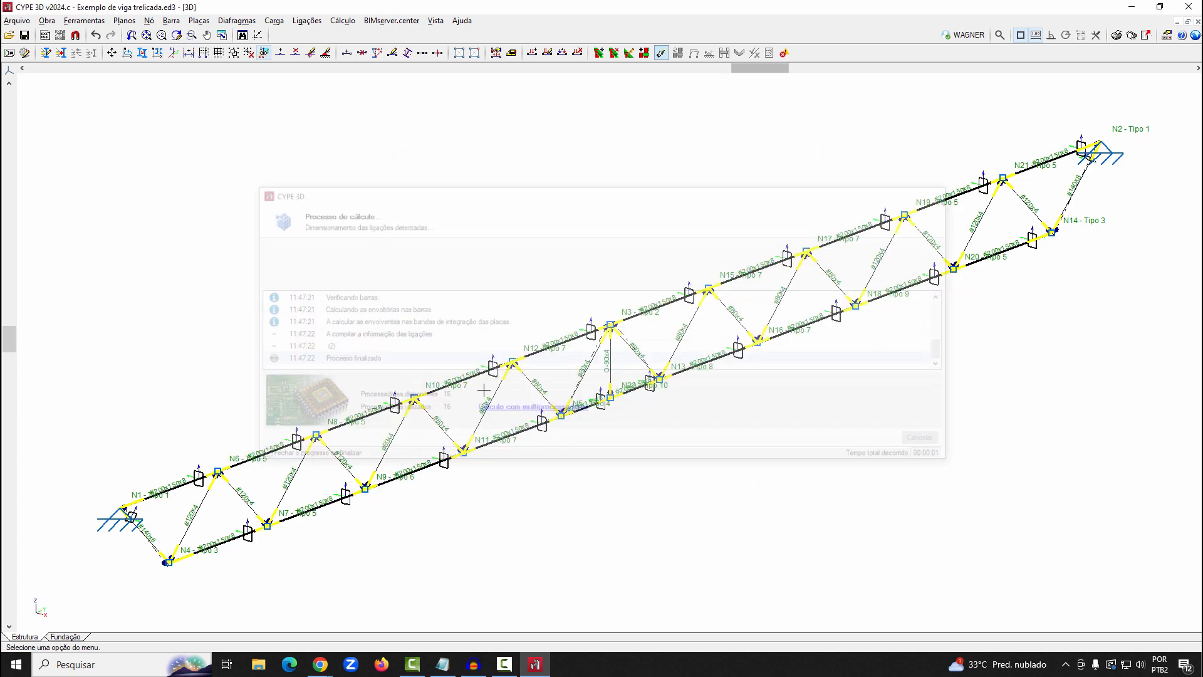
# Open the calculated Tipo 7 connection at upper-chord node N12 and examine its 3D model from several angles
pyautogui.click(307, 21)
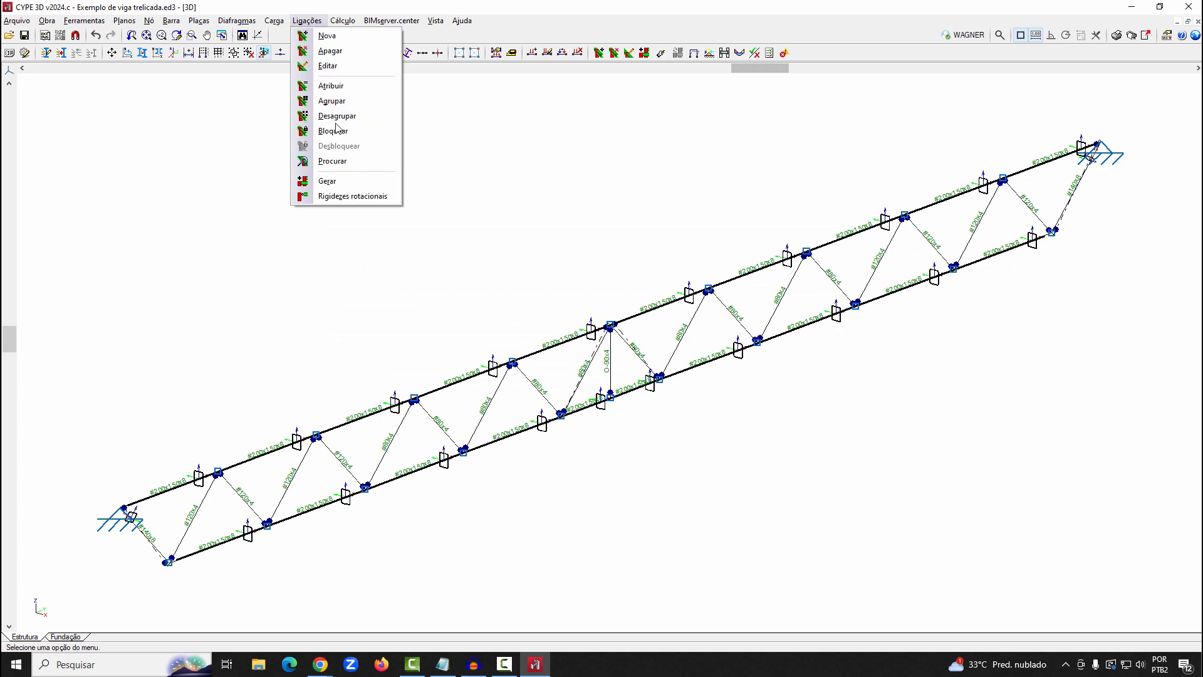
pyautogui.click(327, 65)
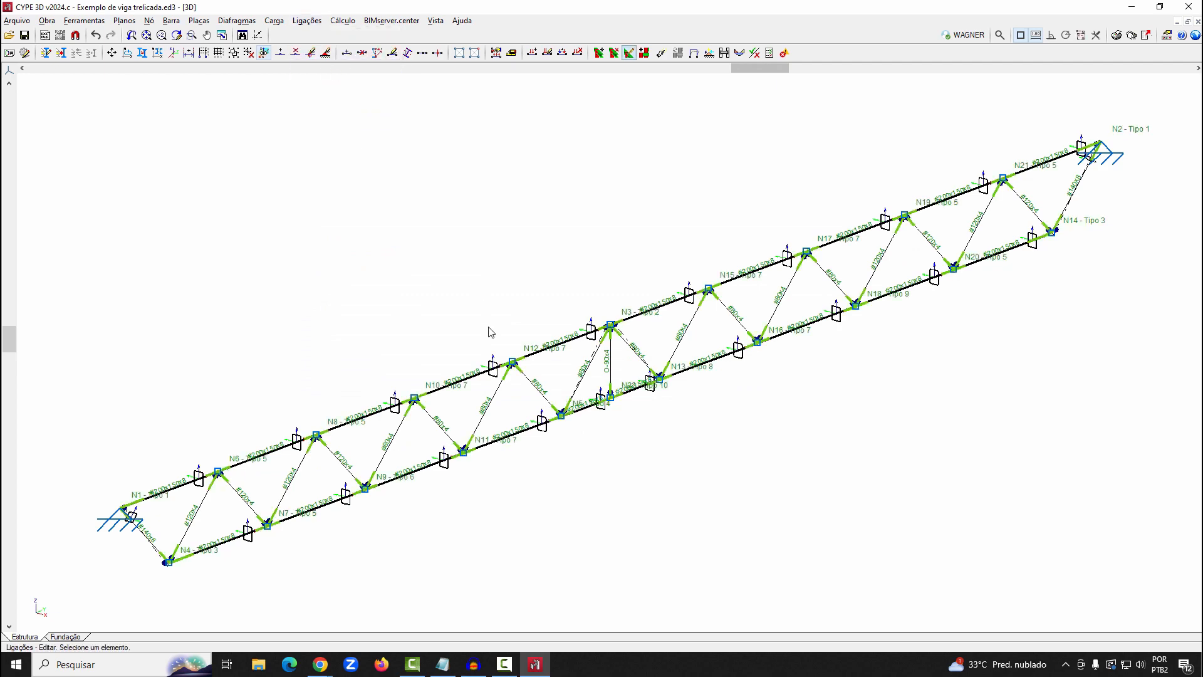
pyautogui.click(507, 362)
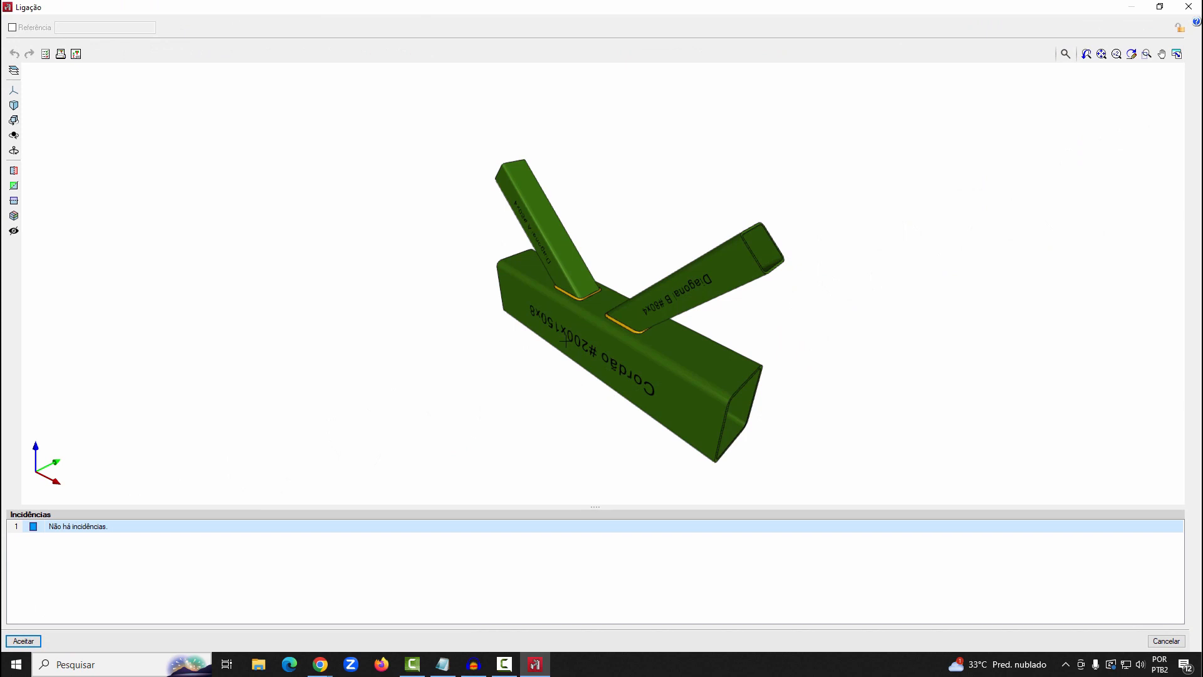
pyautogui.moveTo(620, 362); pyautogui.dragTo(476, 303)
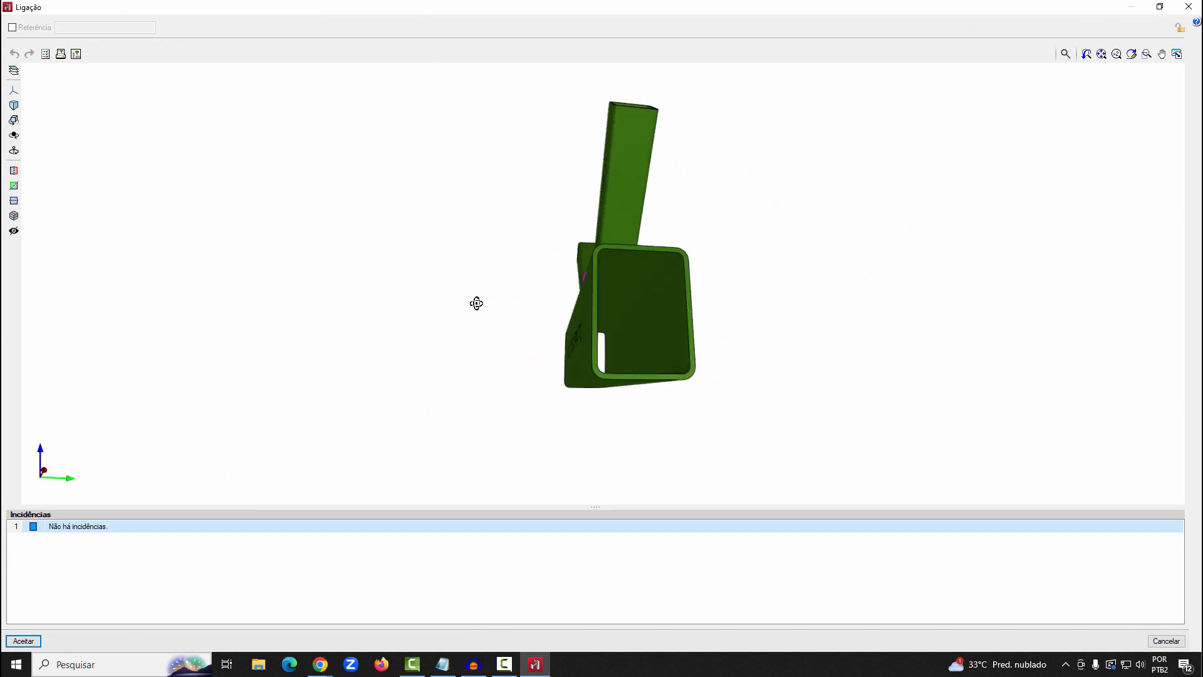
pyautogui.moveTo(497, 388); pyautogui.dragTo(387, 348)
# Review the connection's geometric and resistance checks for the #200x150x8 chord and the geometric checks for Diagonal A
pyautogui.click(45, 55)
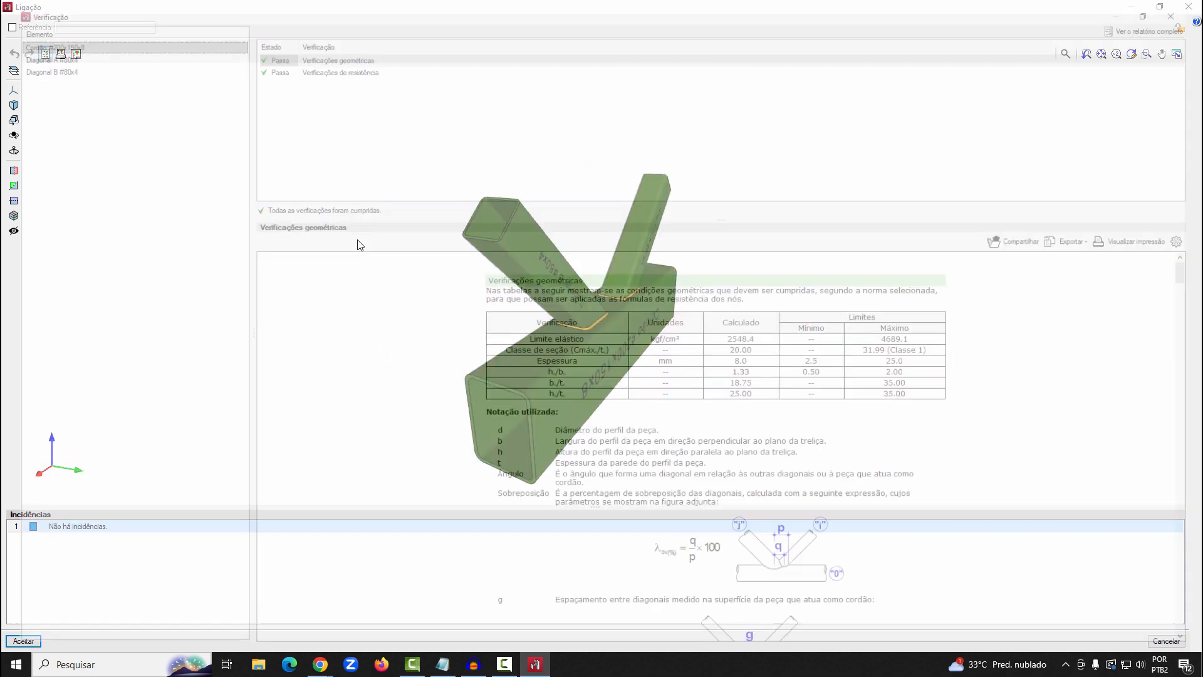
pyautogui.click(359, 65)
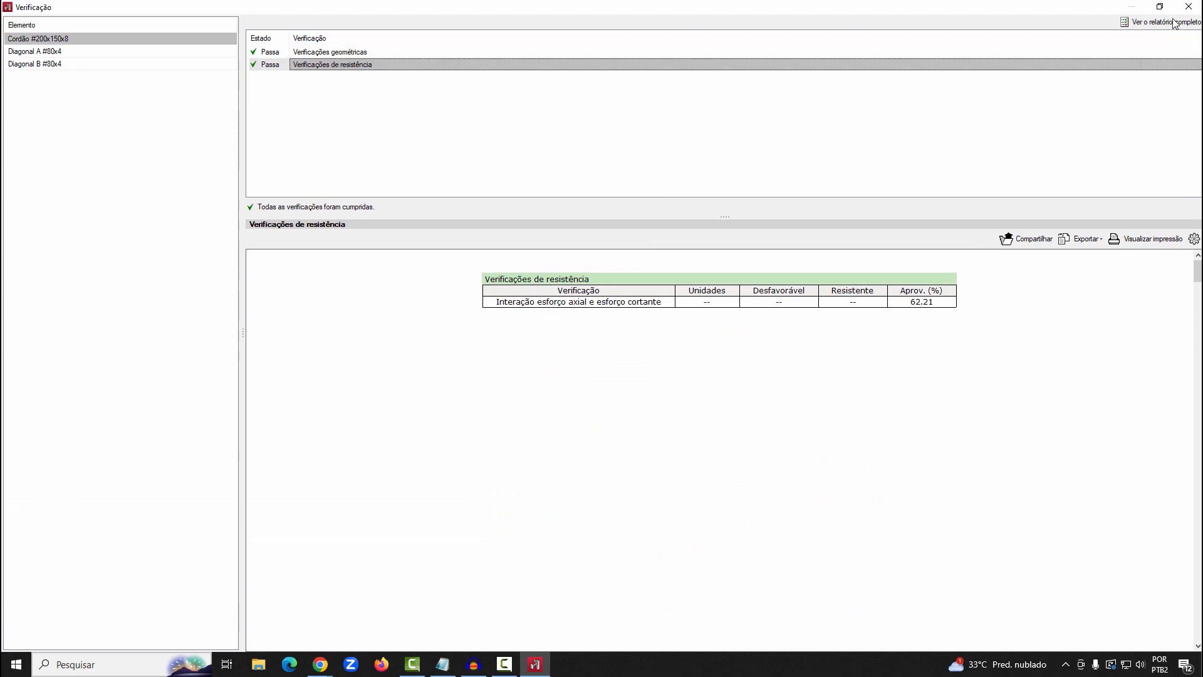
pyautogui.click(339, 56)
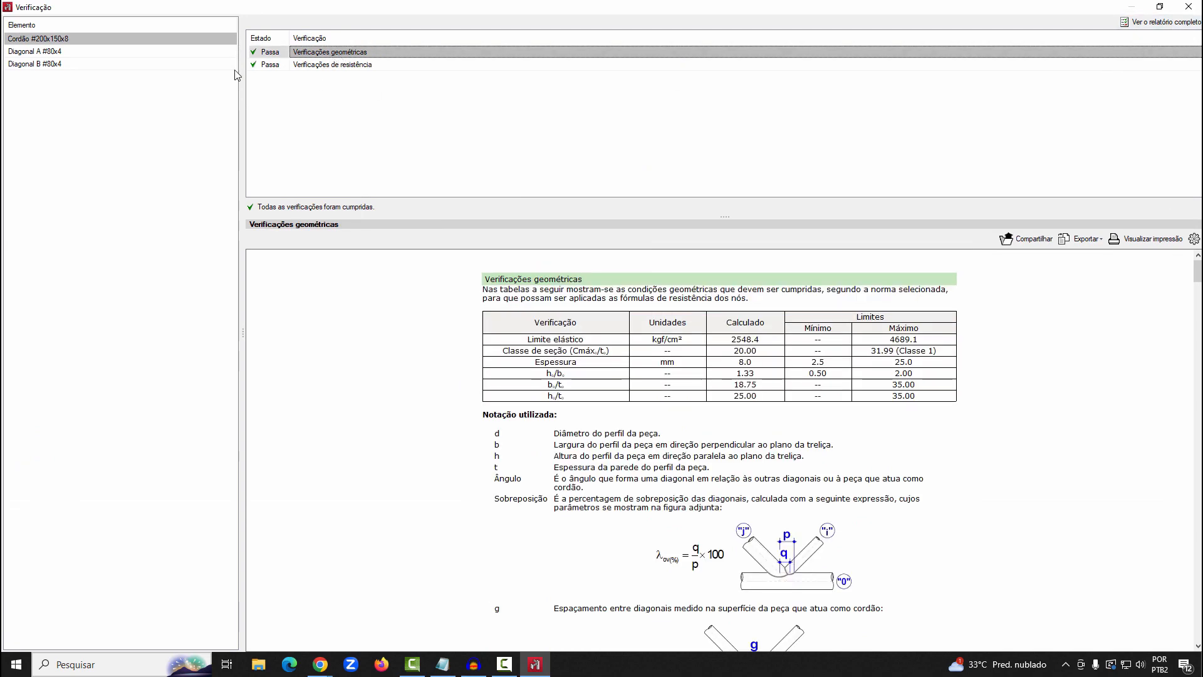
pyautogui.click(105, 57)
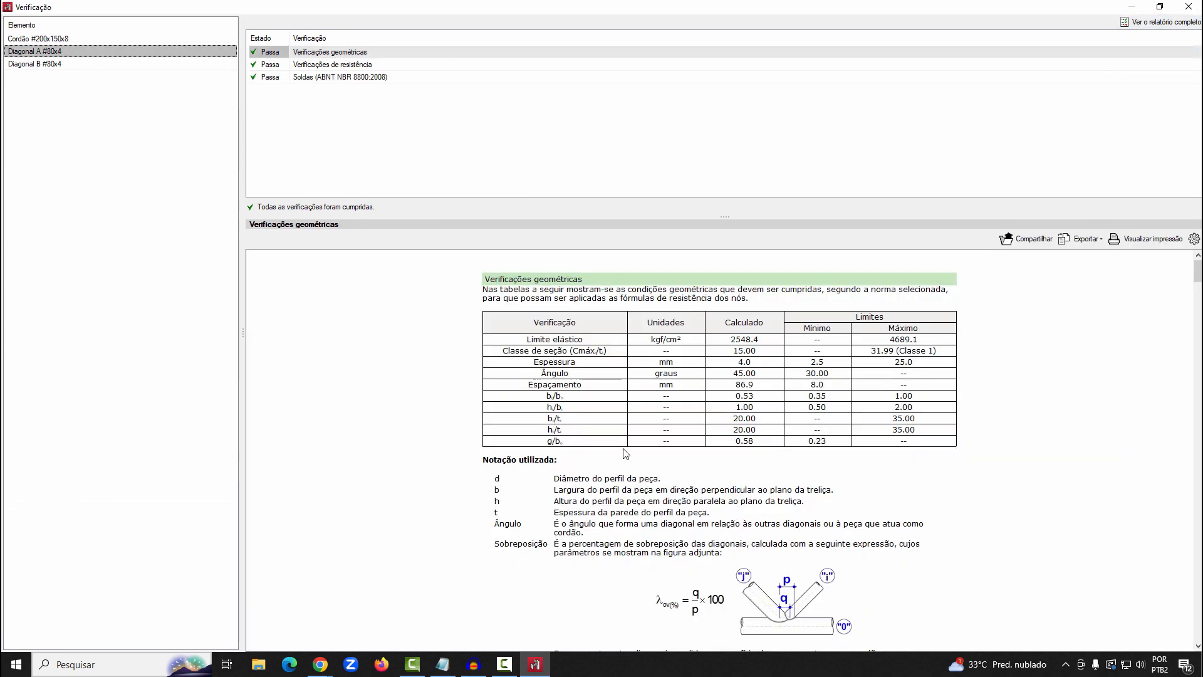
pyautogui.scroll(-6, 625, 451)
pyautogui.click(1188, 7)
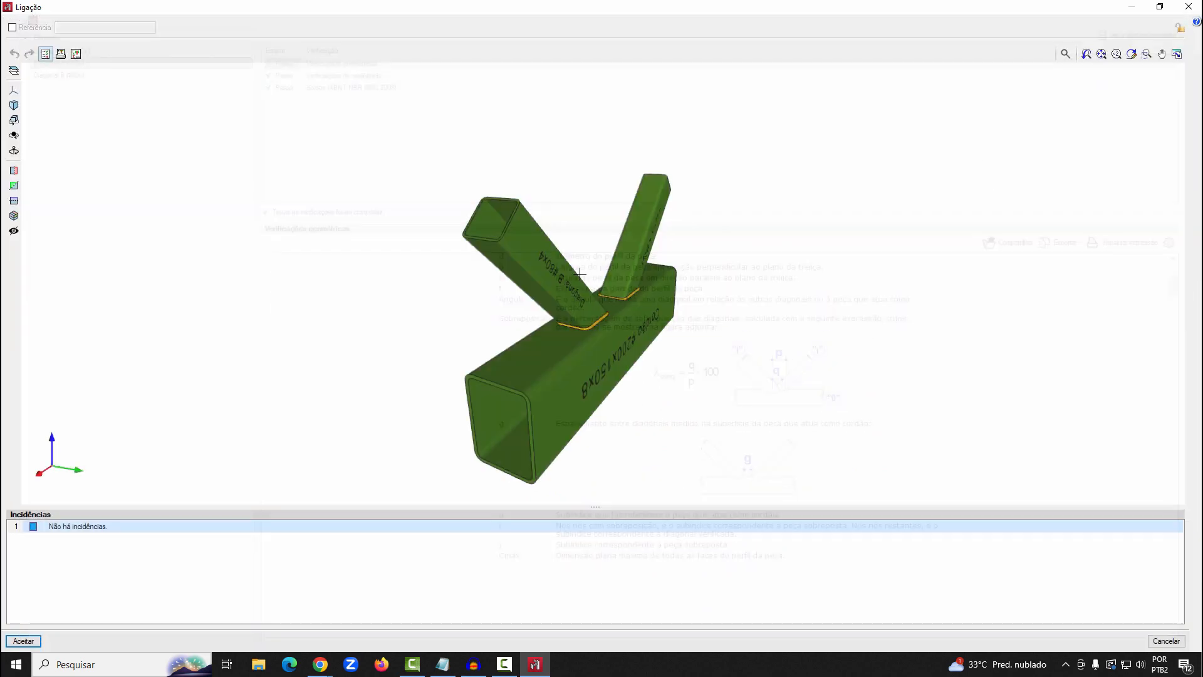
# View the detail drawing of the Tipo 7 connection, then close the drawing and the connection
pyautogui.click(76, 56)
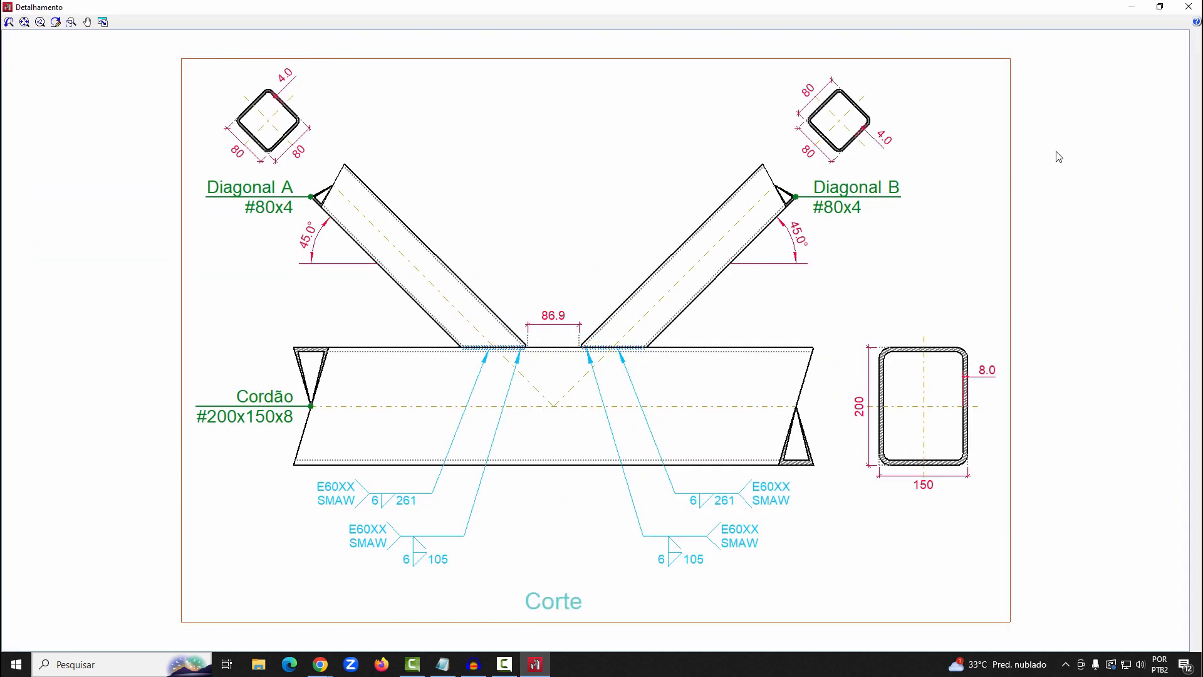
pyautogui.click(1188, 6)
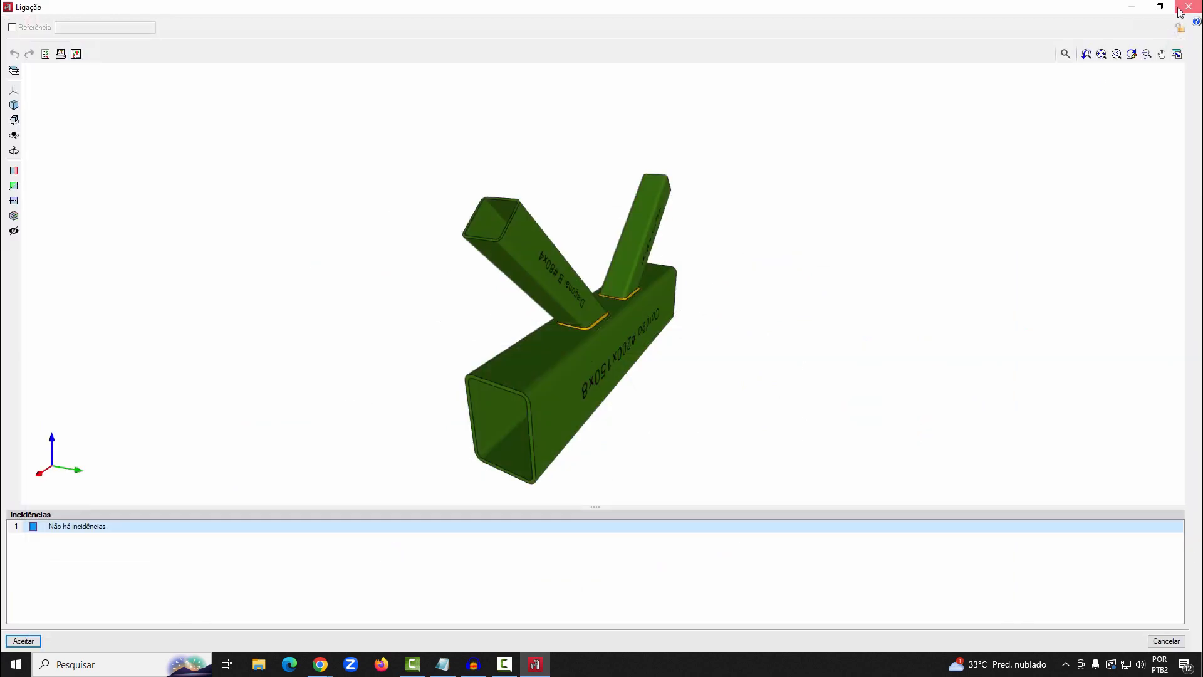
pyautogui.click(1188, 7)
# Compose a dwg sheet with a new Ligações drawing at automatic scale, excluding the 2D drawing, and display all drawings in detail
pyautogui.click(1131, 34)
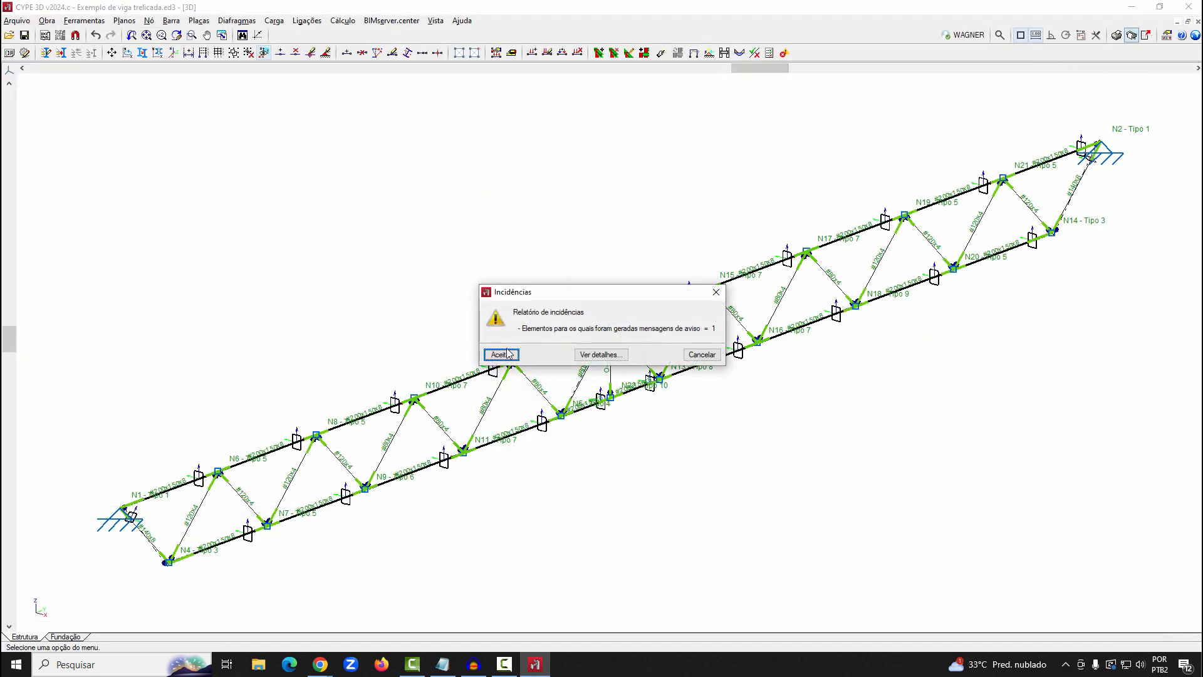
pyautogui.click(501, 354)
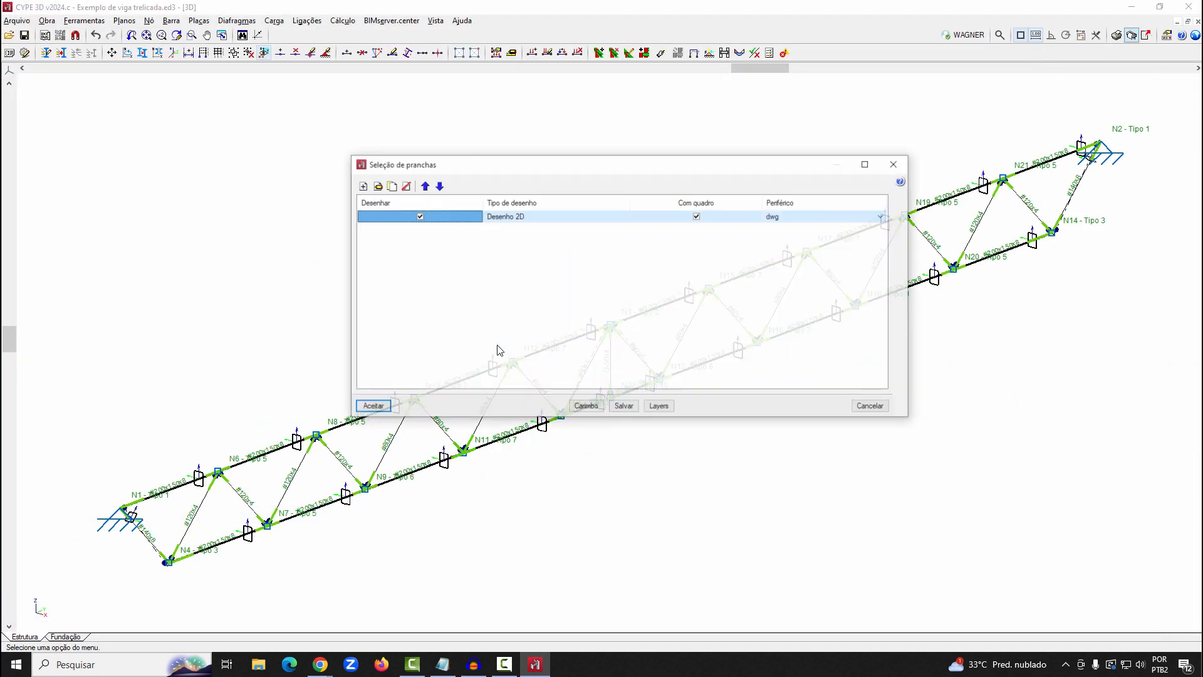
pyautogui.click(423, 218)
pyautogui.click(363, 187)
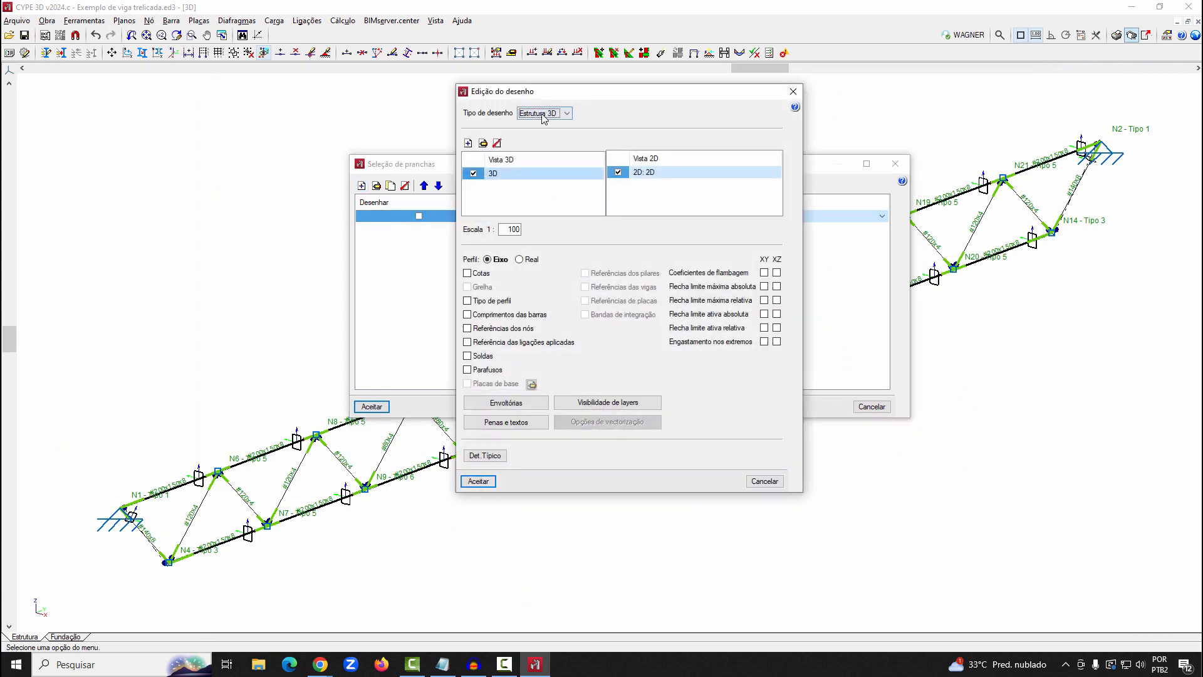
pyautogui.click(543, 114)
pyautogui.click(544, 146)
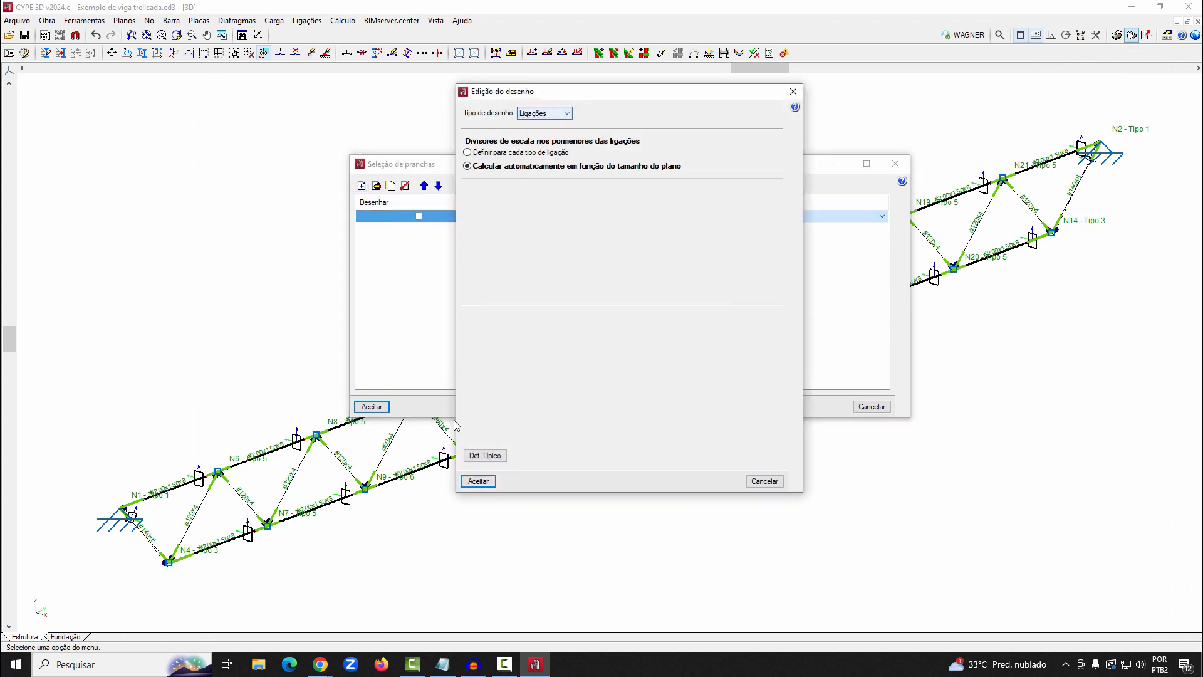
pyautogui.click(479, 483)
pyautogui.click(372, 406)
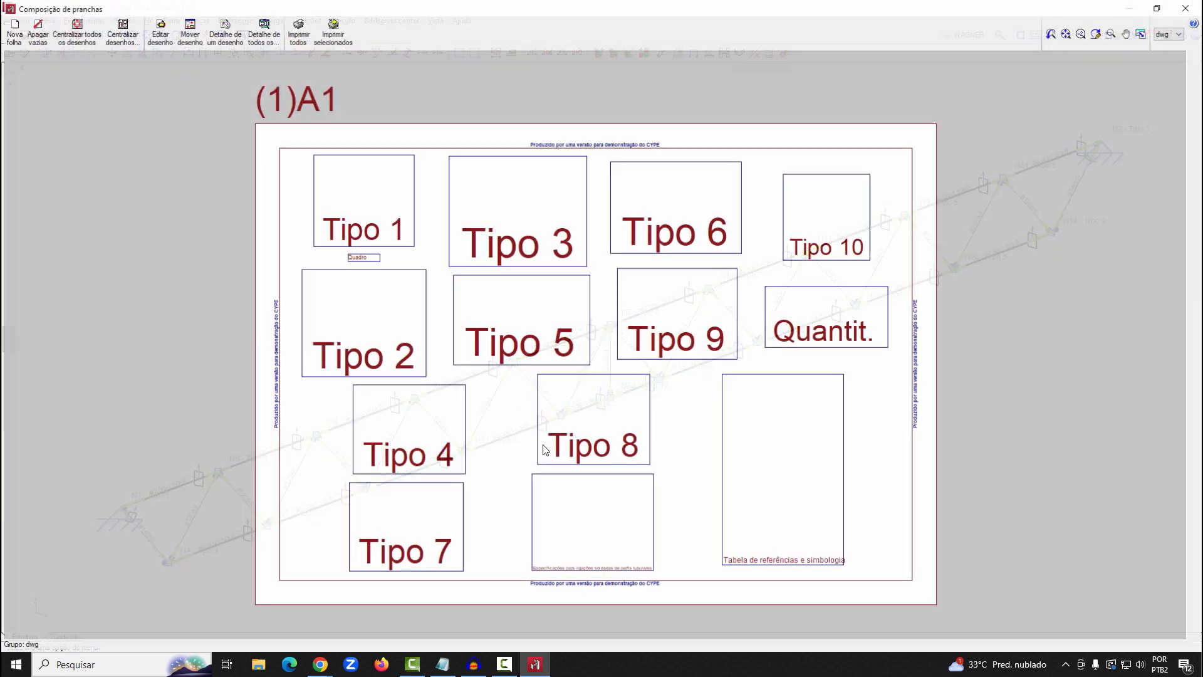
pyautogui.click(250, 31)
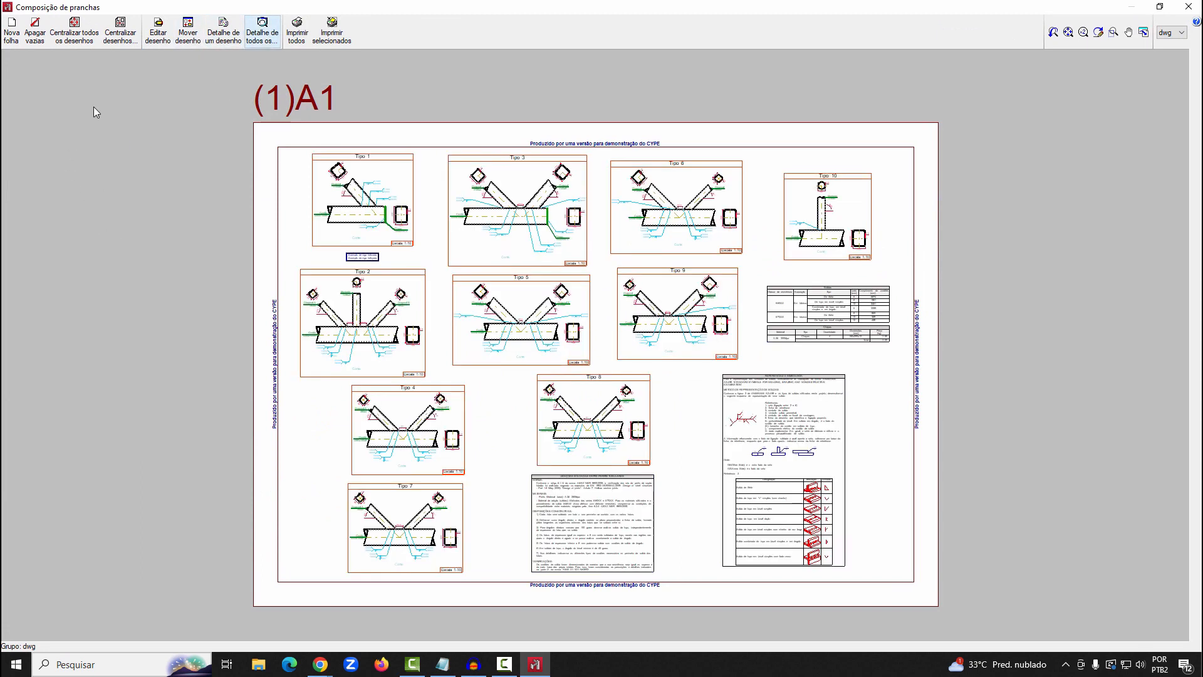
# Move the Tipo 10 detail to the sheet's left edge below Tipo 2 and shift Tipo 4 right to clear it
pyautogui.click(188, 33)
pyautogui.click(827, 216)
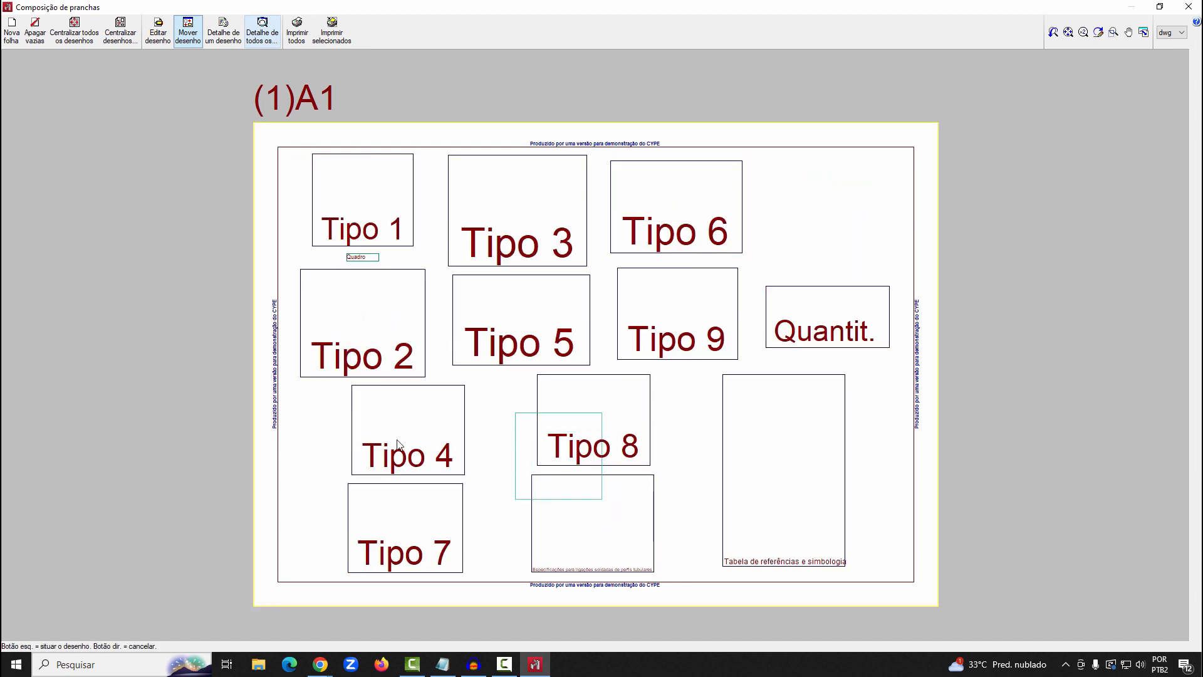
pyautogui.click(333, 436)
pyautogui.click(421, 431)
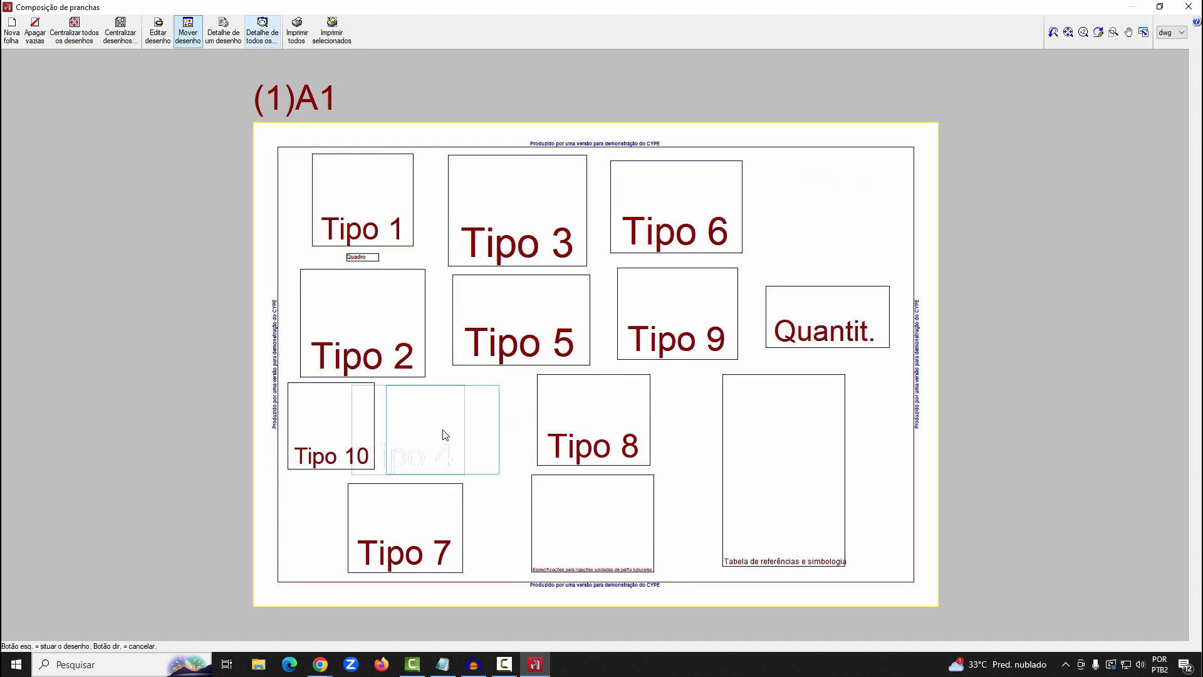
pyautogui.click(455, 431)
# Stack the Quantit. table, the reference and symbol table and the welded-connection specifications along the sheet's right edge
pyautogui.click(834, 317)
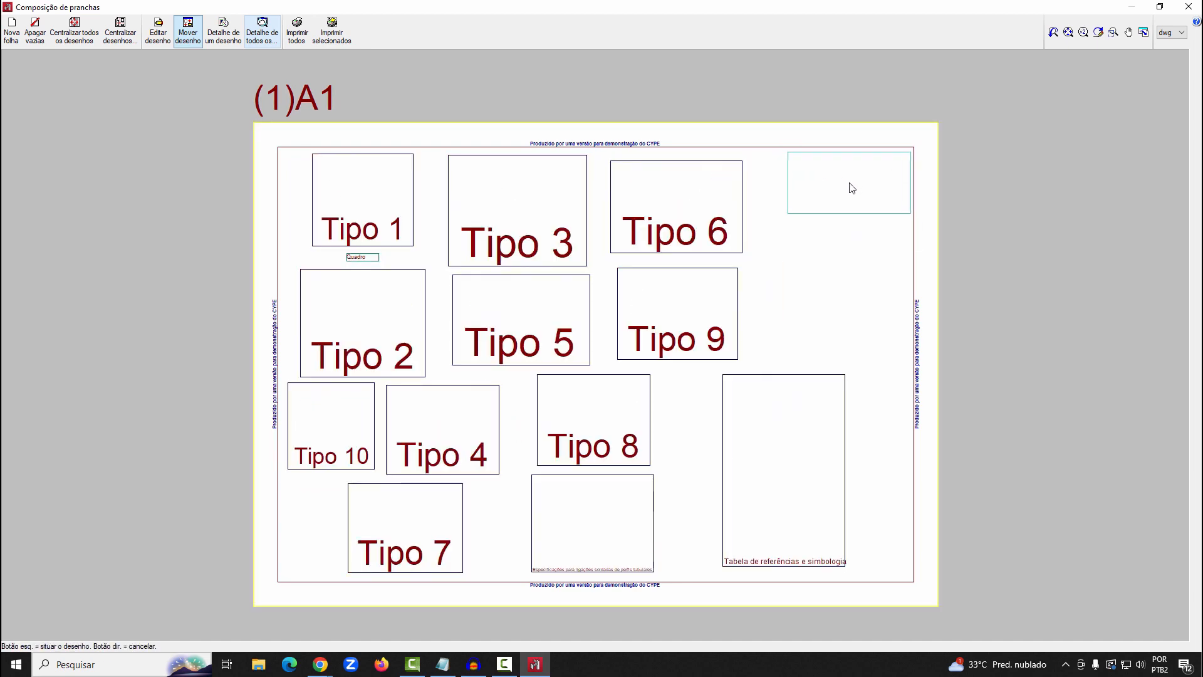
pyautogui.click(750, 474)
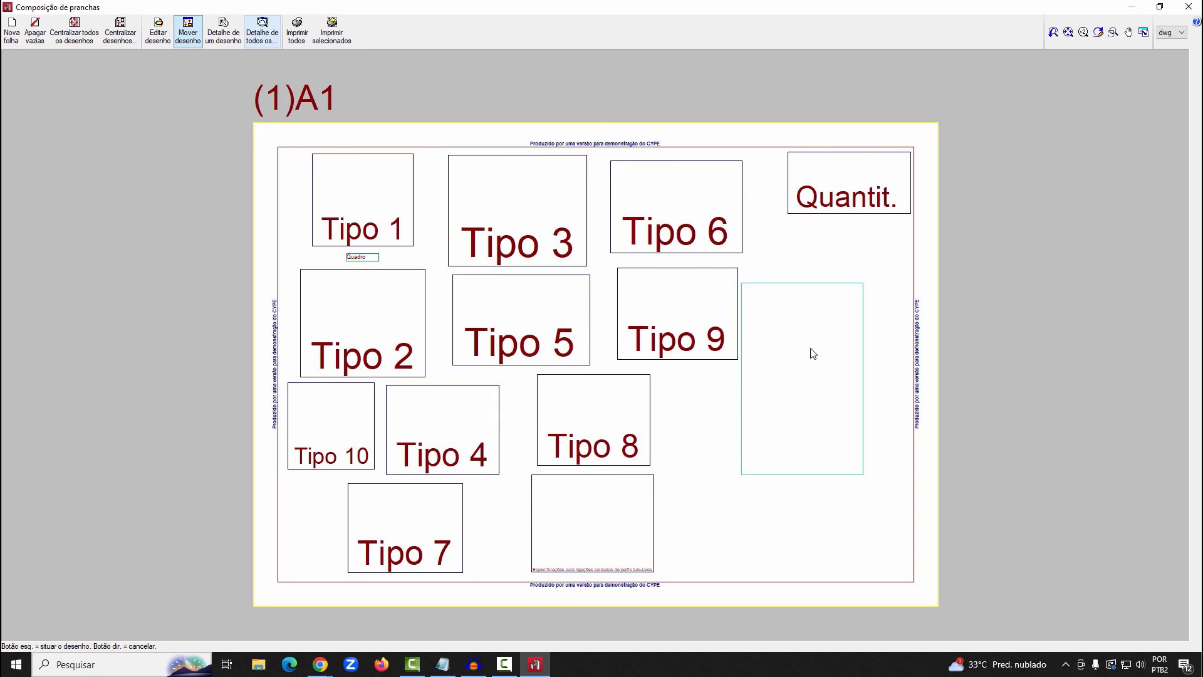
pyautogui.click(848, 312)
pyautogui.click(713, 557)
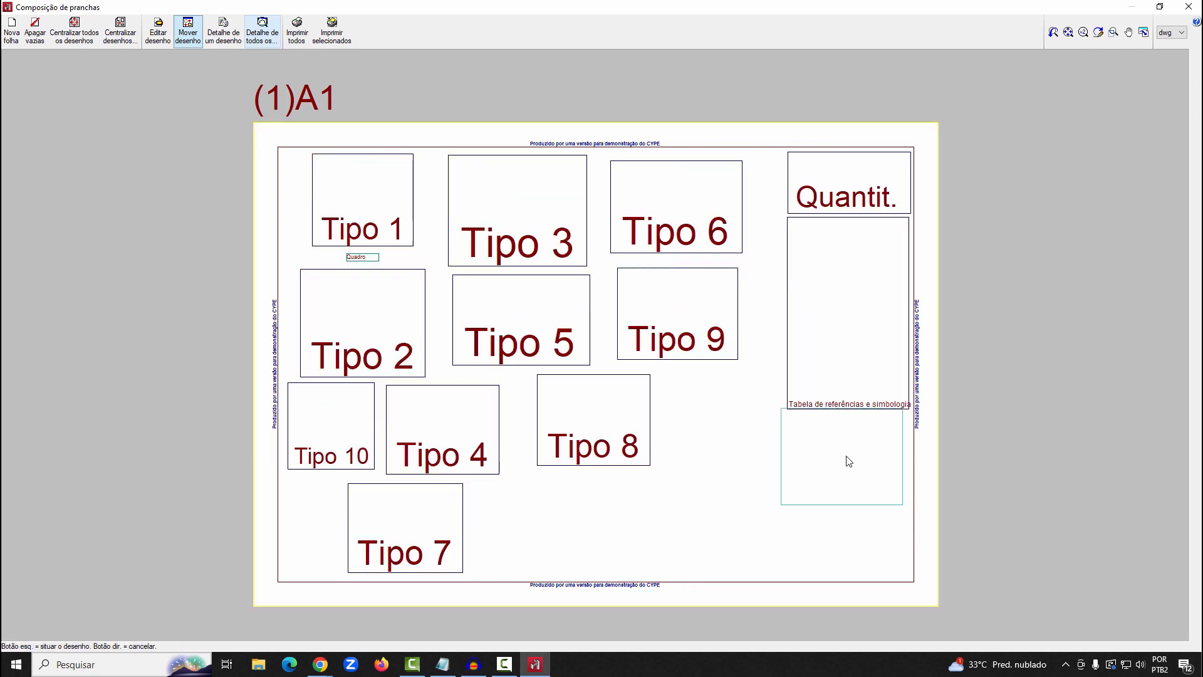
pyautogui.click(849, 467)
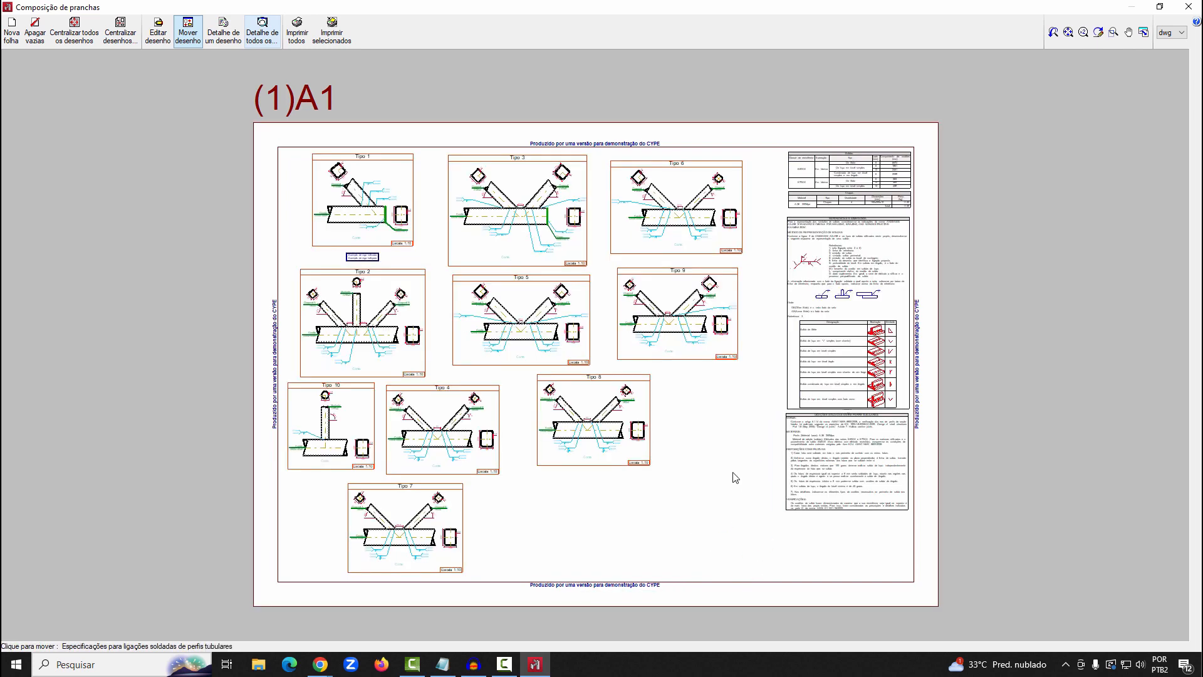
# Relocate Tipo 1 below Tipo 8, Tipo 3 to the sheet's upper-left corner and the small Quadro table under the specifications
pyautogui.click(339, 208)
pyautogui.click(680, 519)
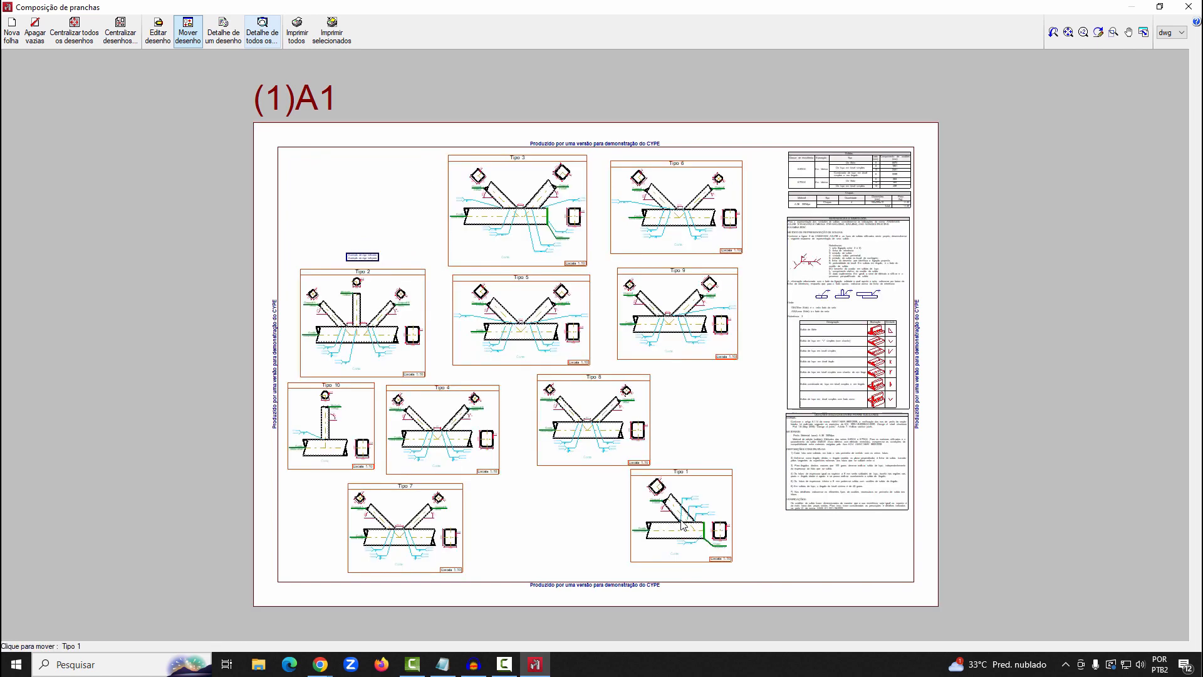
pyautogui.click(529, 205)
pyautogui.click(349, 217)
pyautogui.click(363, 257)
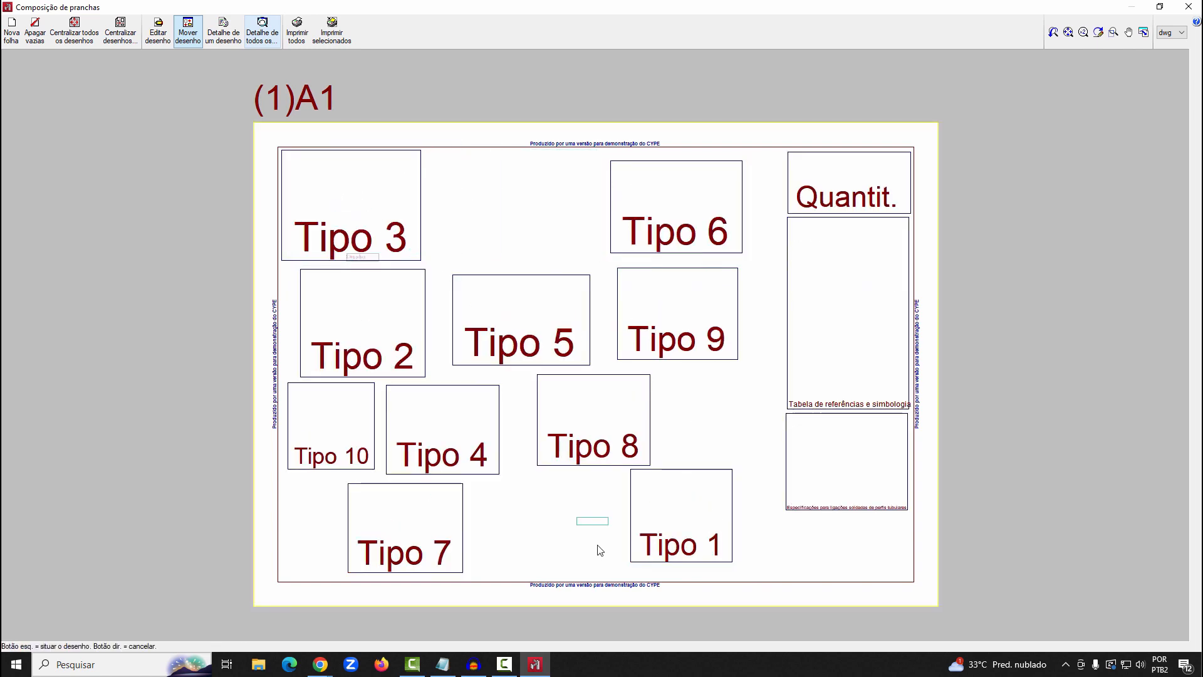
pyautogui.click(888, 521)
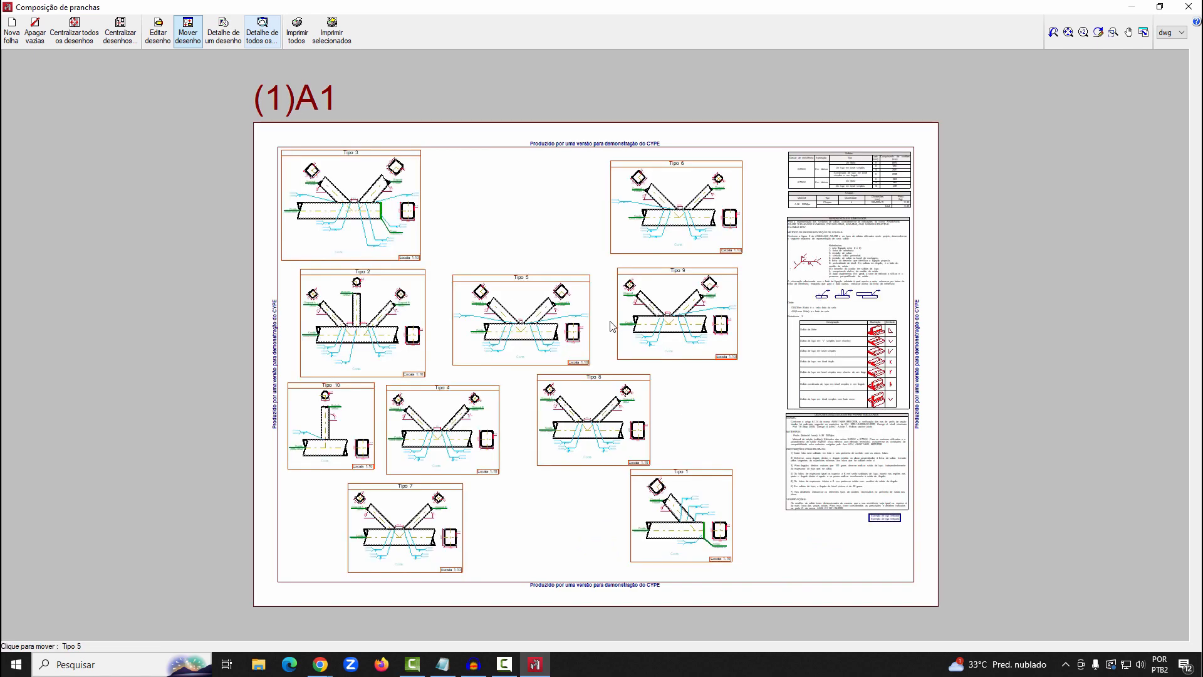
# Line up the Tipo 6 and Tipo 5 details beside Tipo 3 along the sheet's upper edge
pyautogui.click(721, 210)
pyautogui.click(495, 202)
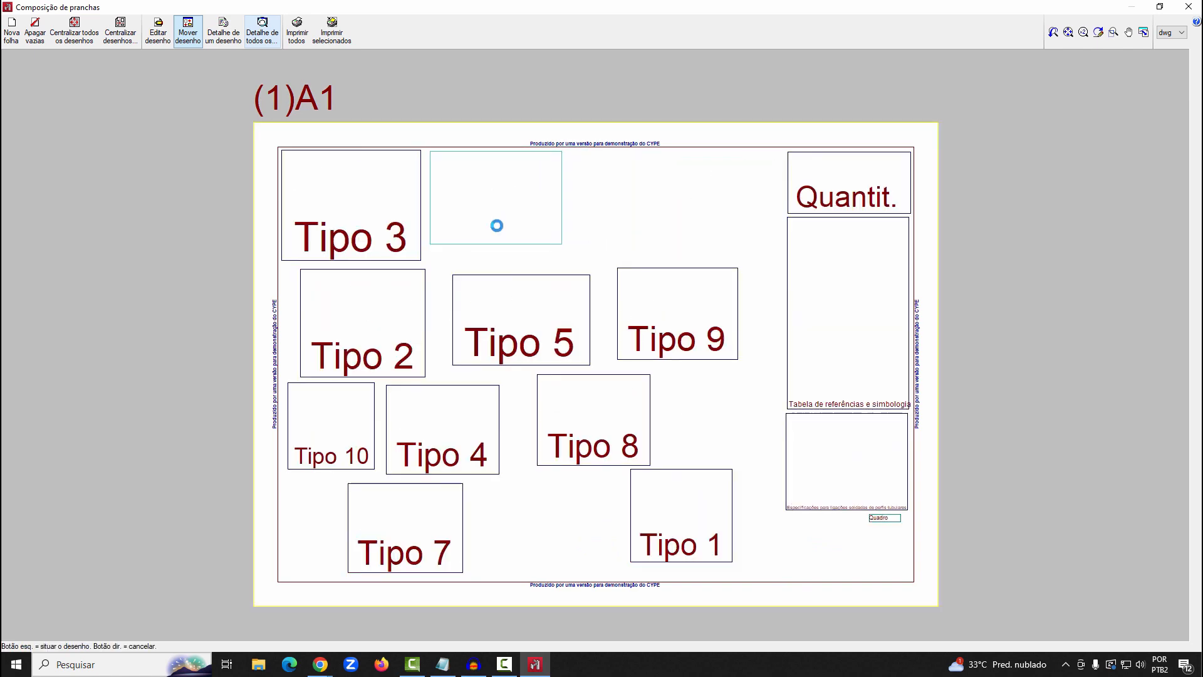
pyautogui.click(519, 303)
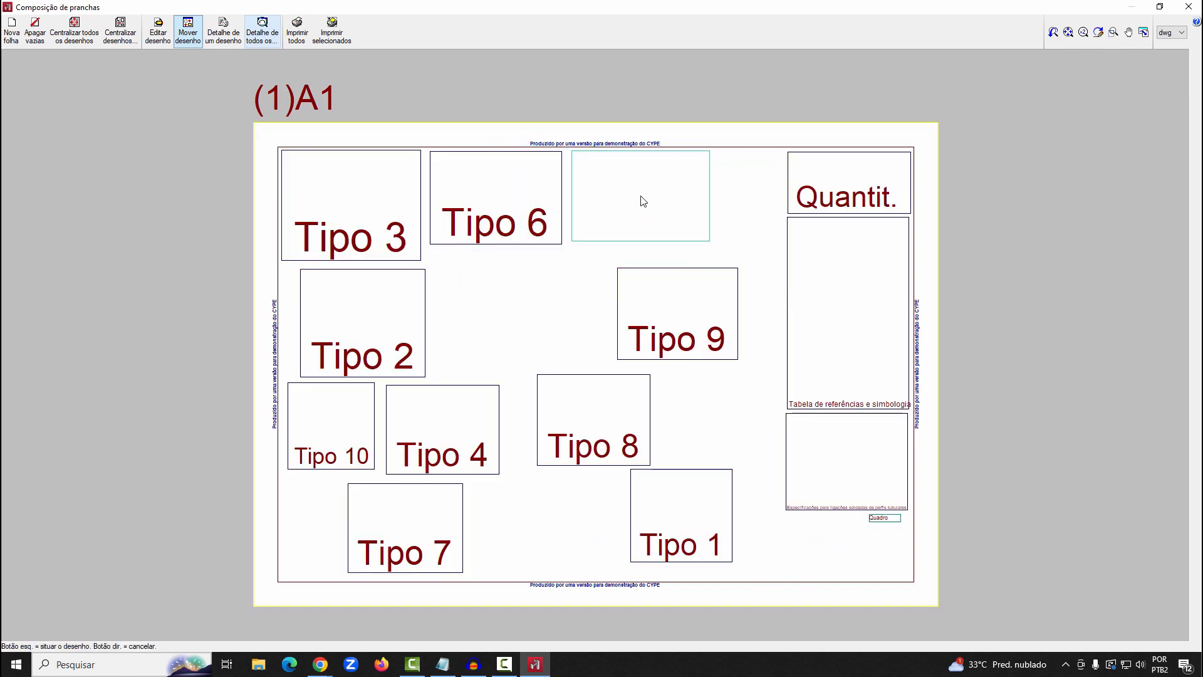
pyautogui.click(641, 200)
# Shift Tipo 2 to the sheet's left margin directly below Tipo 3 and place Tipo 9 immediately to its right
pyautogui.click(683, 317)
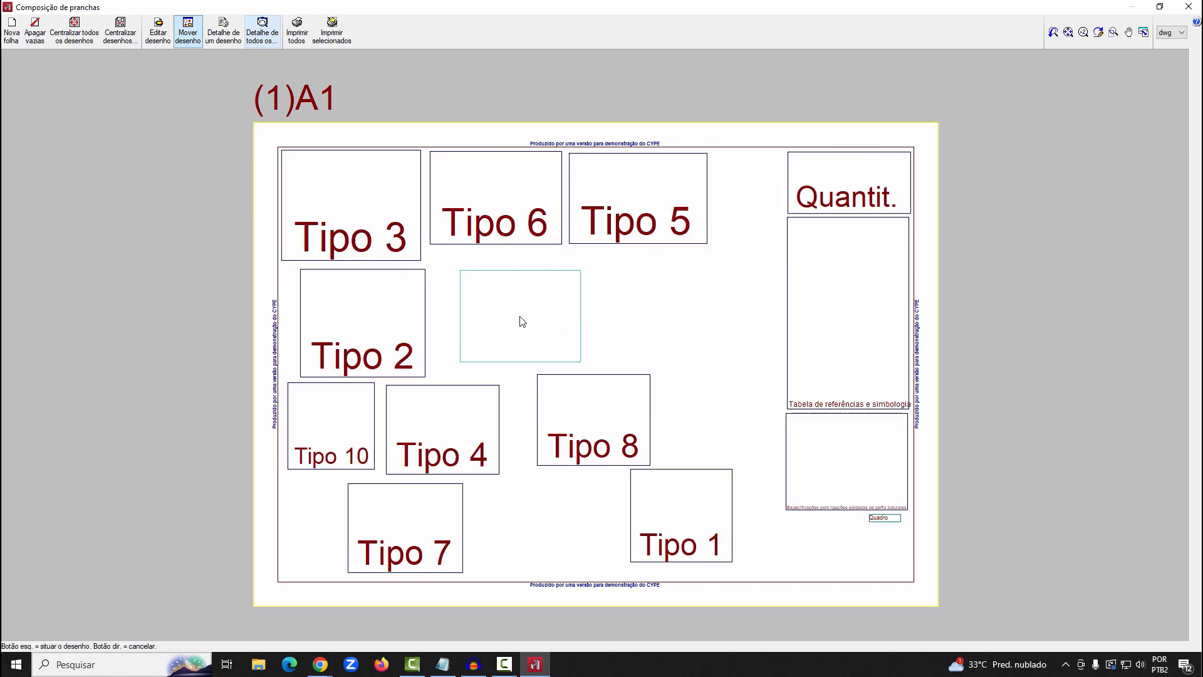
pyautogui.click(520, 322)
pyautogui.click(414, 328)
pyautogui.click(344, 322)
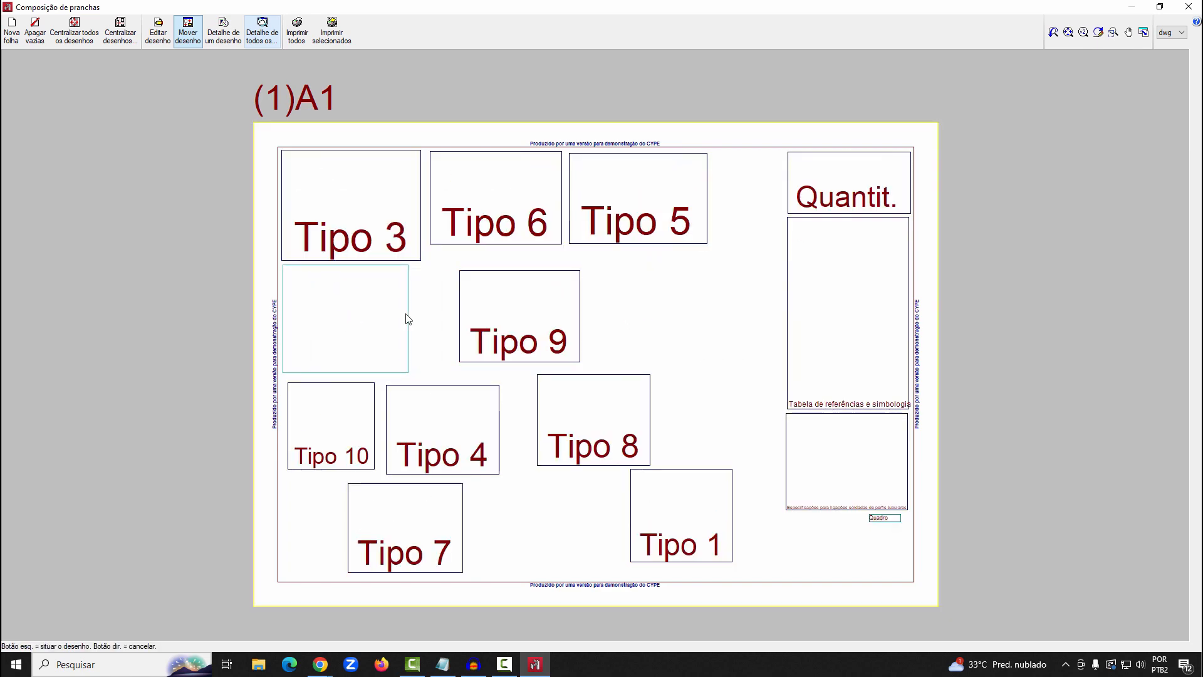
pyautogui.click(486, 319)
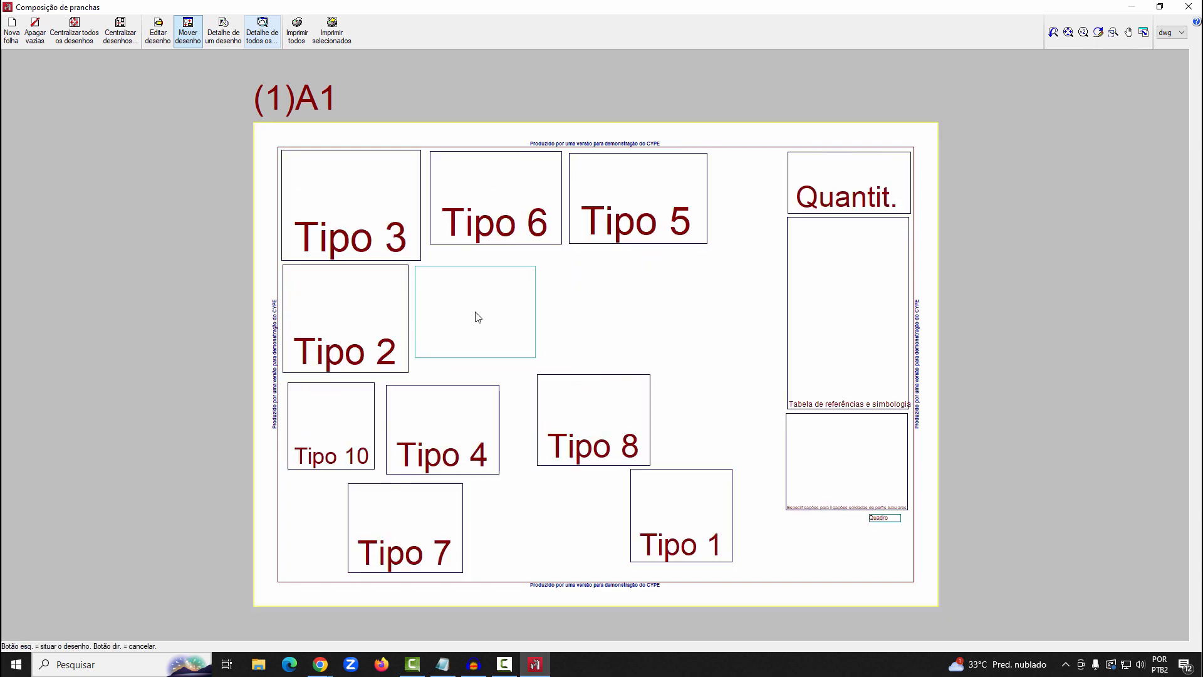
pyautogui.click(475, 316)
# Extend the second row by placing Tipo 4 beside Tipo 9 and Tipo 8 beside Tipo 4
pyautogui.click(484, 416)
pyautogui.click(599, 314)
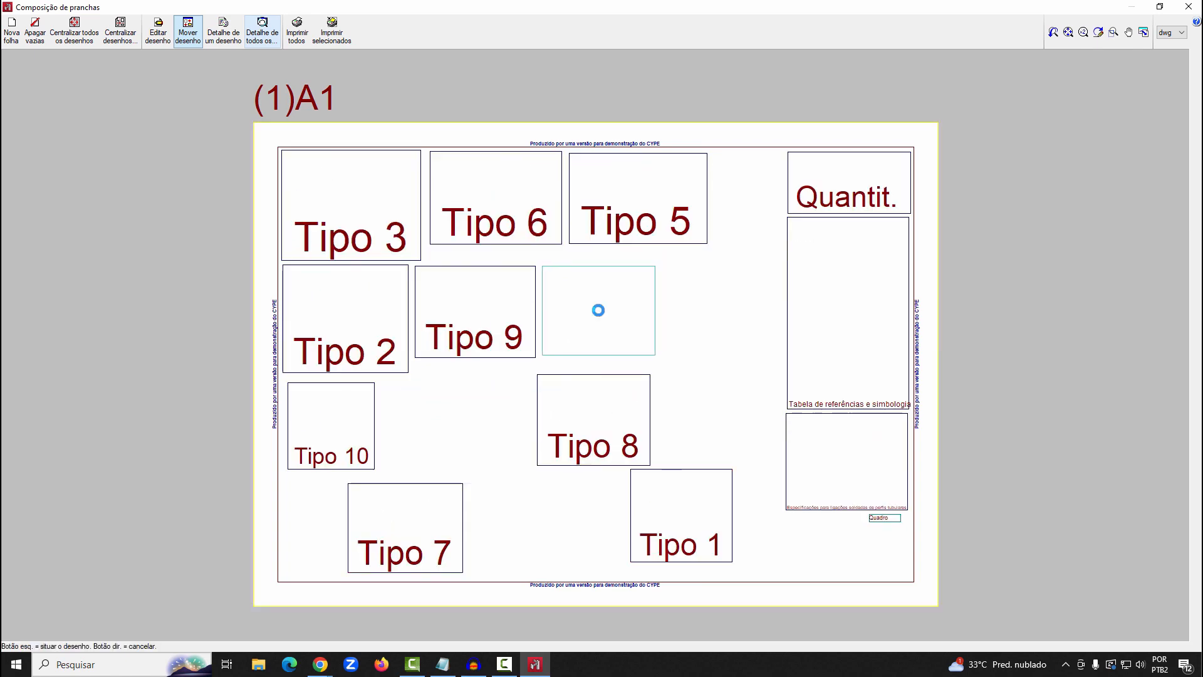
pyautogui.click(617, 404)
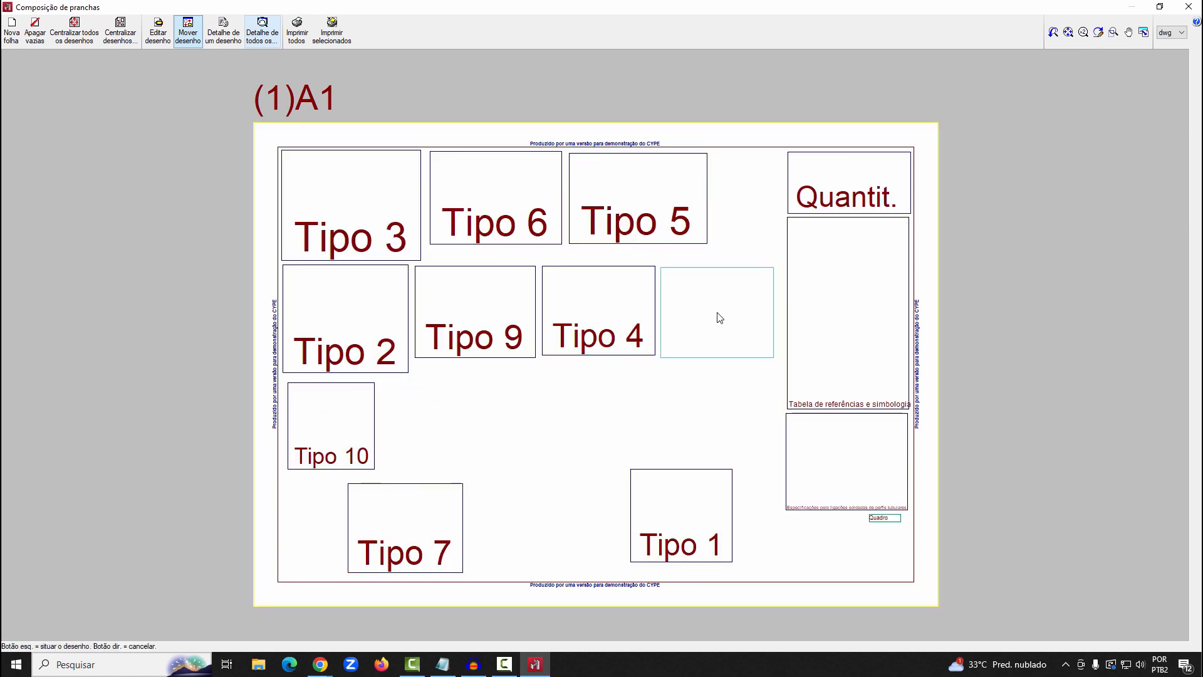
pyautogui.click(717, 312)
# Arrange Tipo 10, Tipo 7 and Tipo 1 in a third row below Tipo 2 and put the small Quadro table under Tipo 1
pyautogui.click(330, 426)
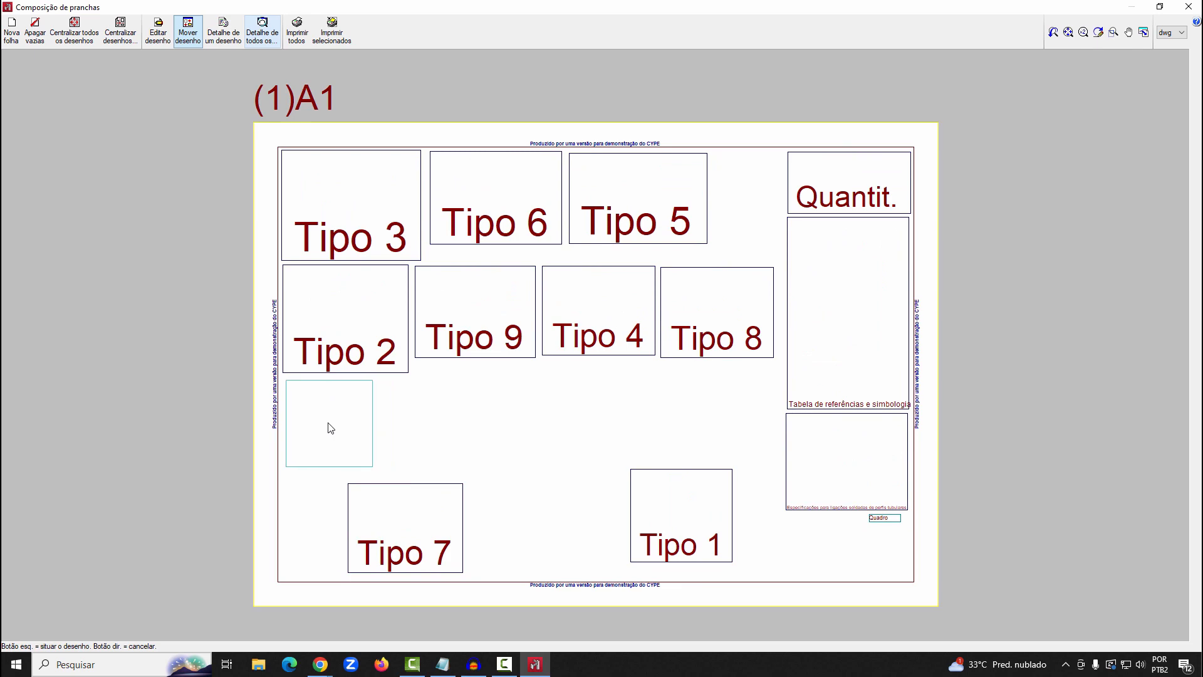
pyautogui.click(326, 421)
pyautogui.click(405, 526)
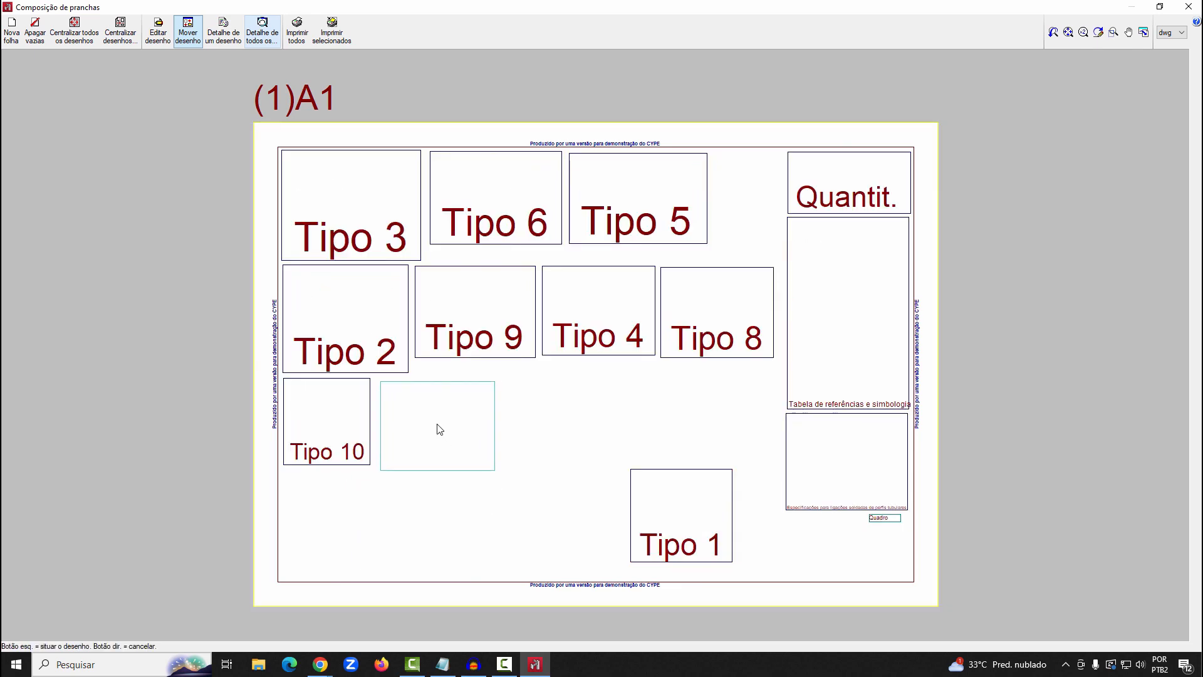
pyautogui.click(438, 422)
pyautogui.click(678, 523)
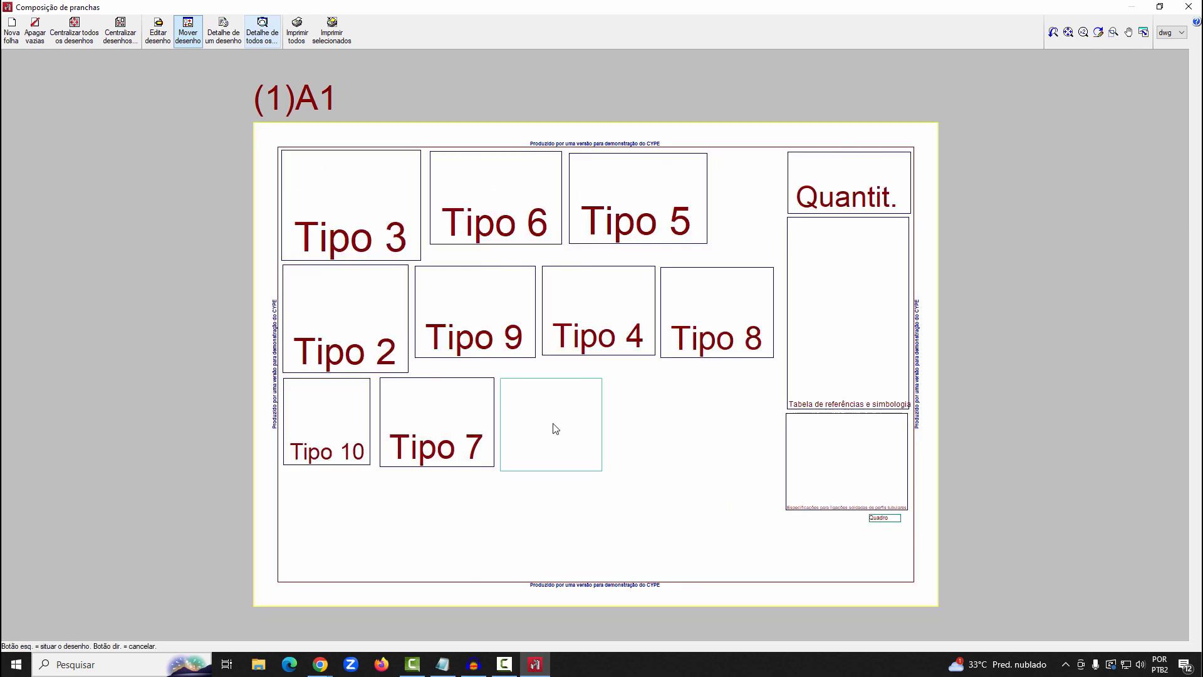
pyautogui.click(554, 430)
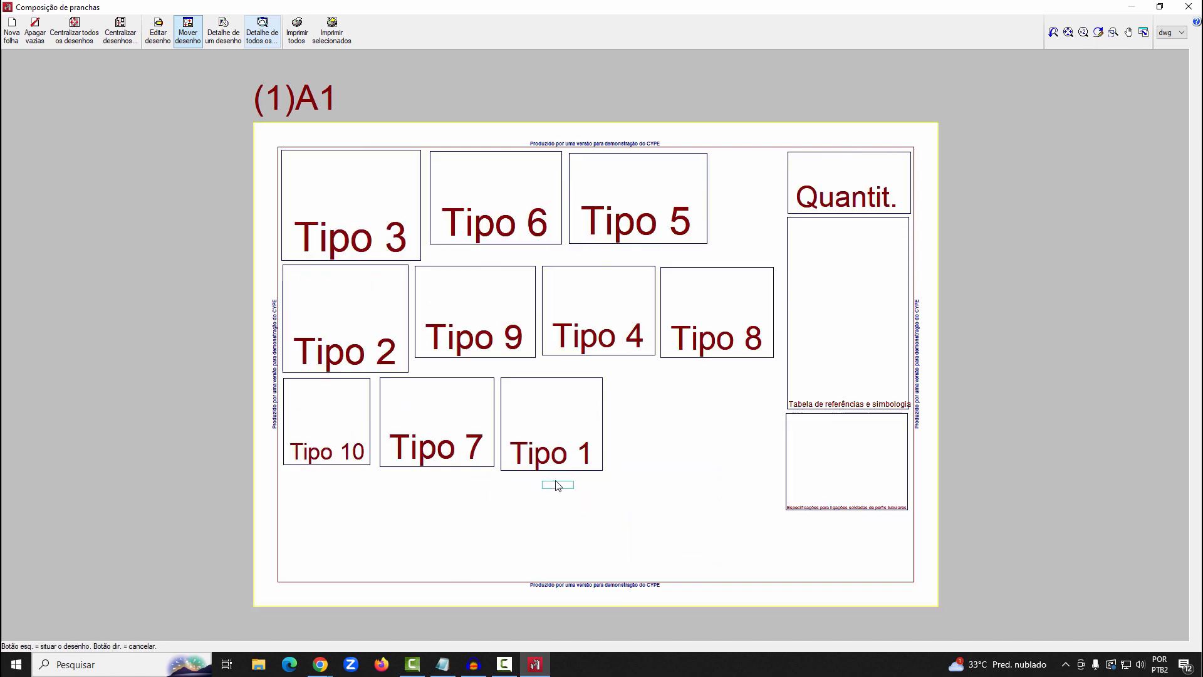
pyautogui.click(552, 482)
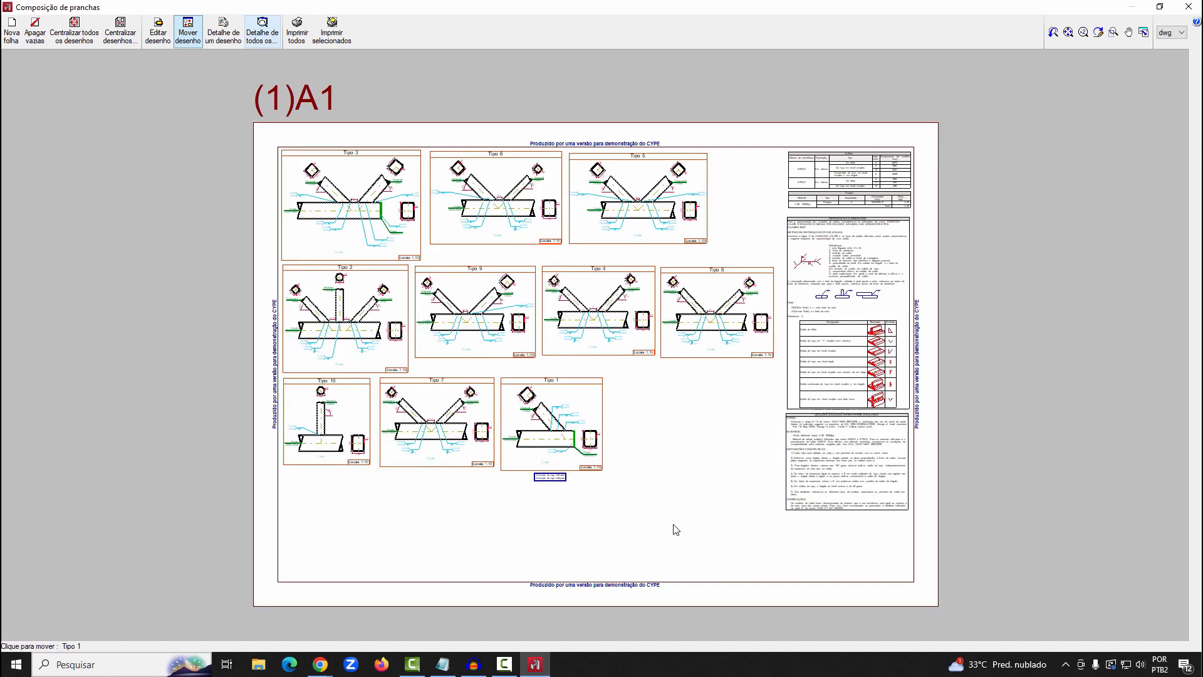
# Examine the rearranged connection details on the A1 sheet up close
pyautogui.scroll(3, 674, 528)
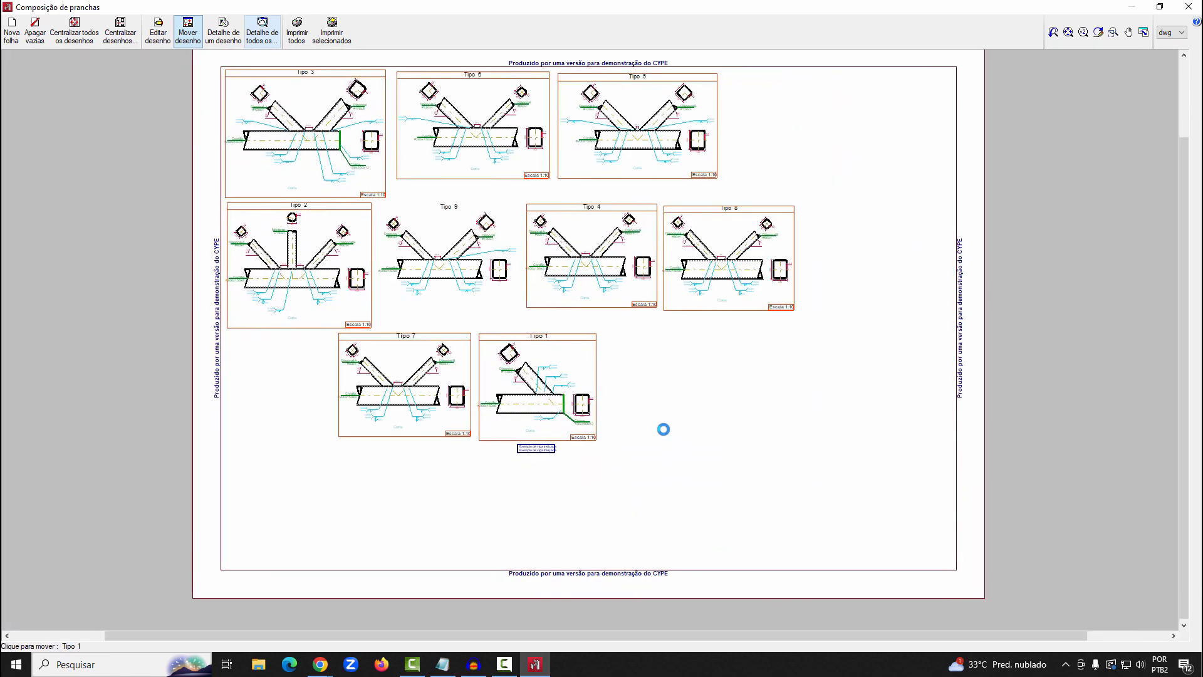
pyautogui.scroll(1, 652, 486)
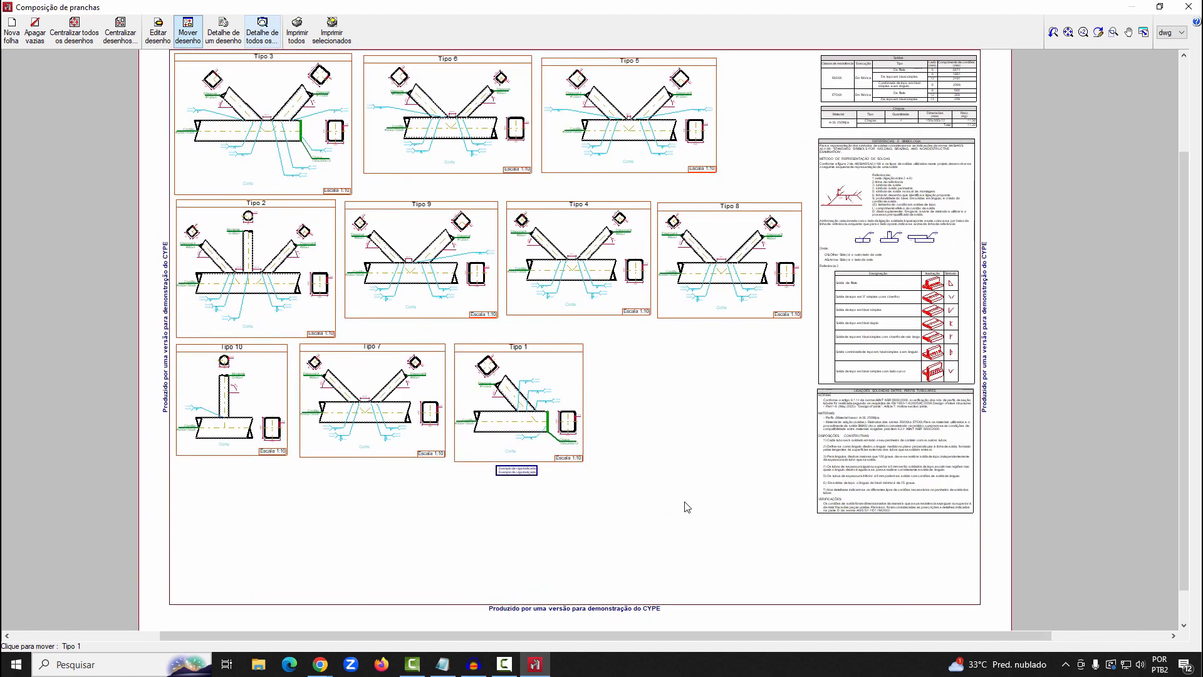
pyautogui.scroll(1, 622, 362)
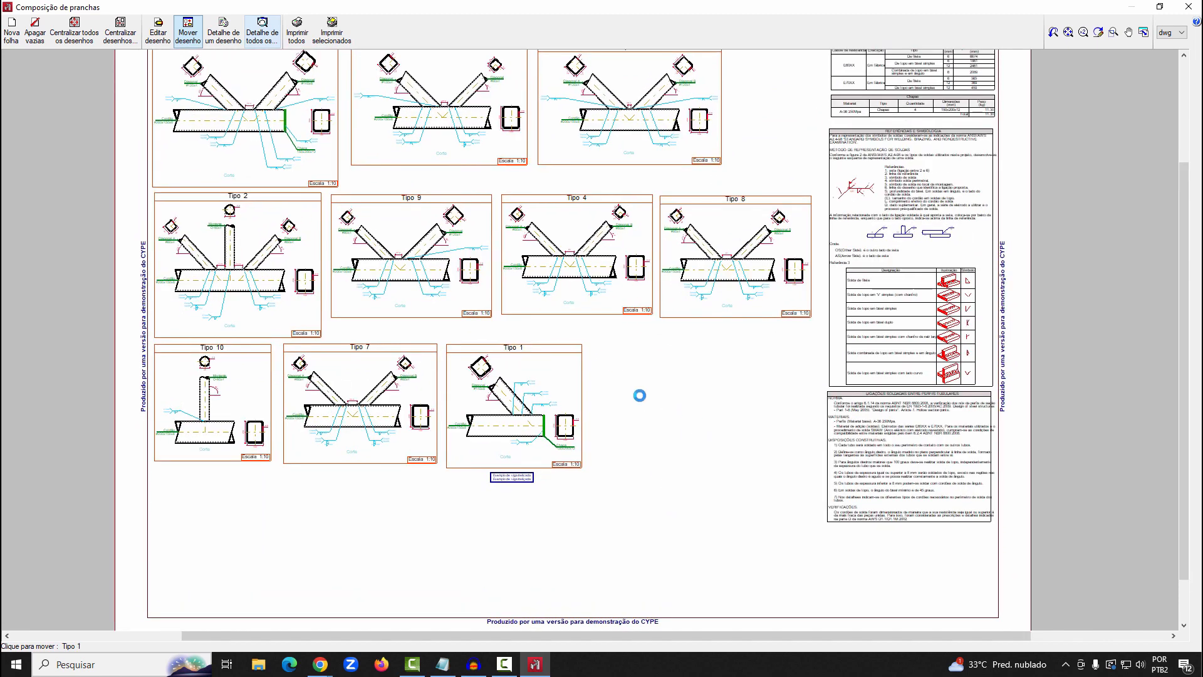
pyautogui.scroll(1, 639, 395)
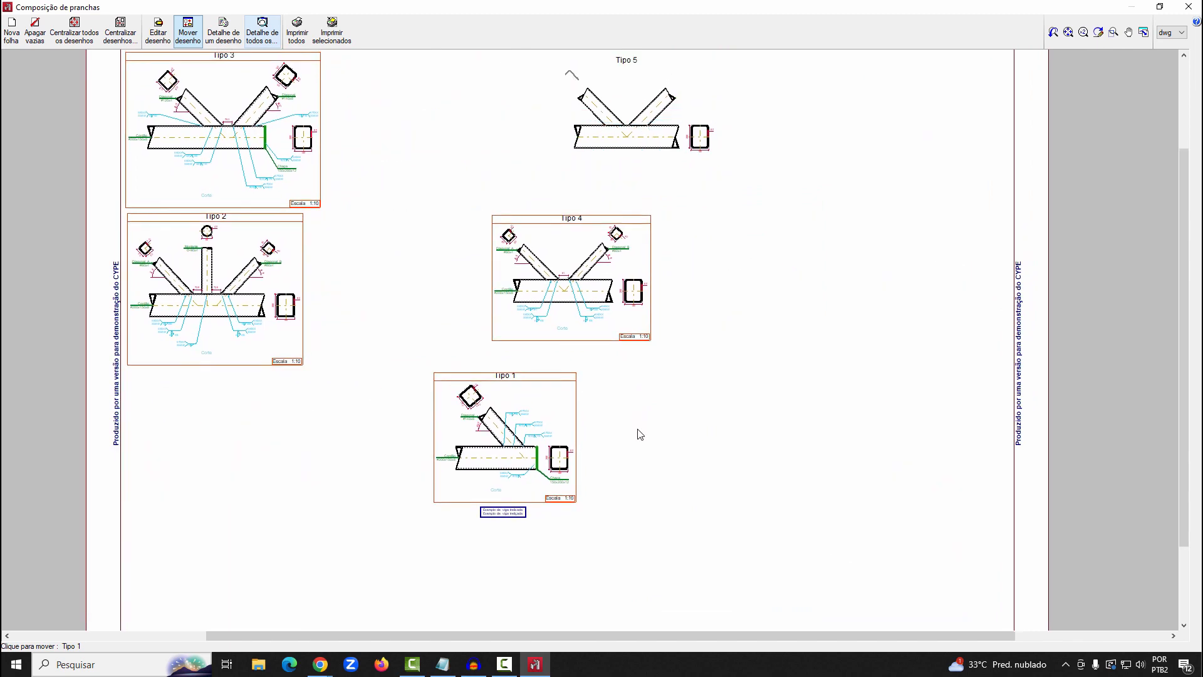